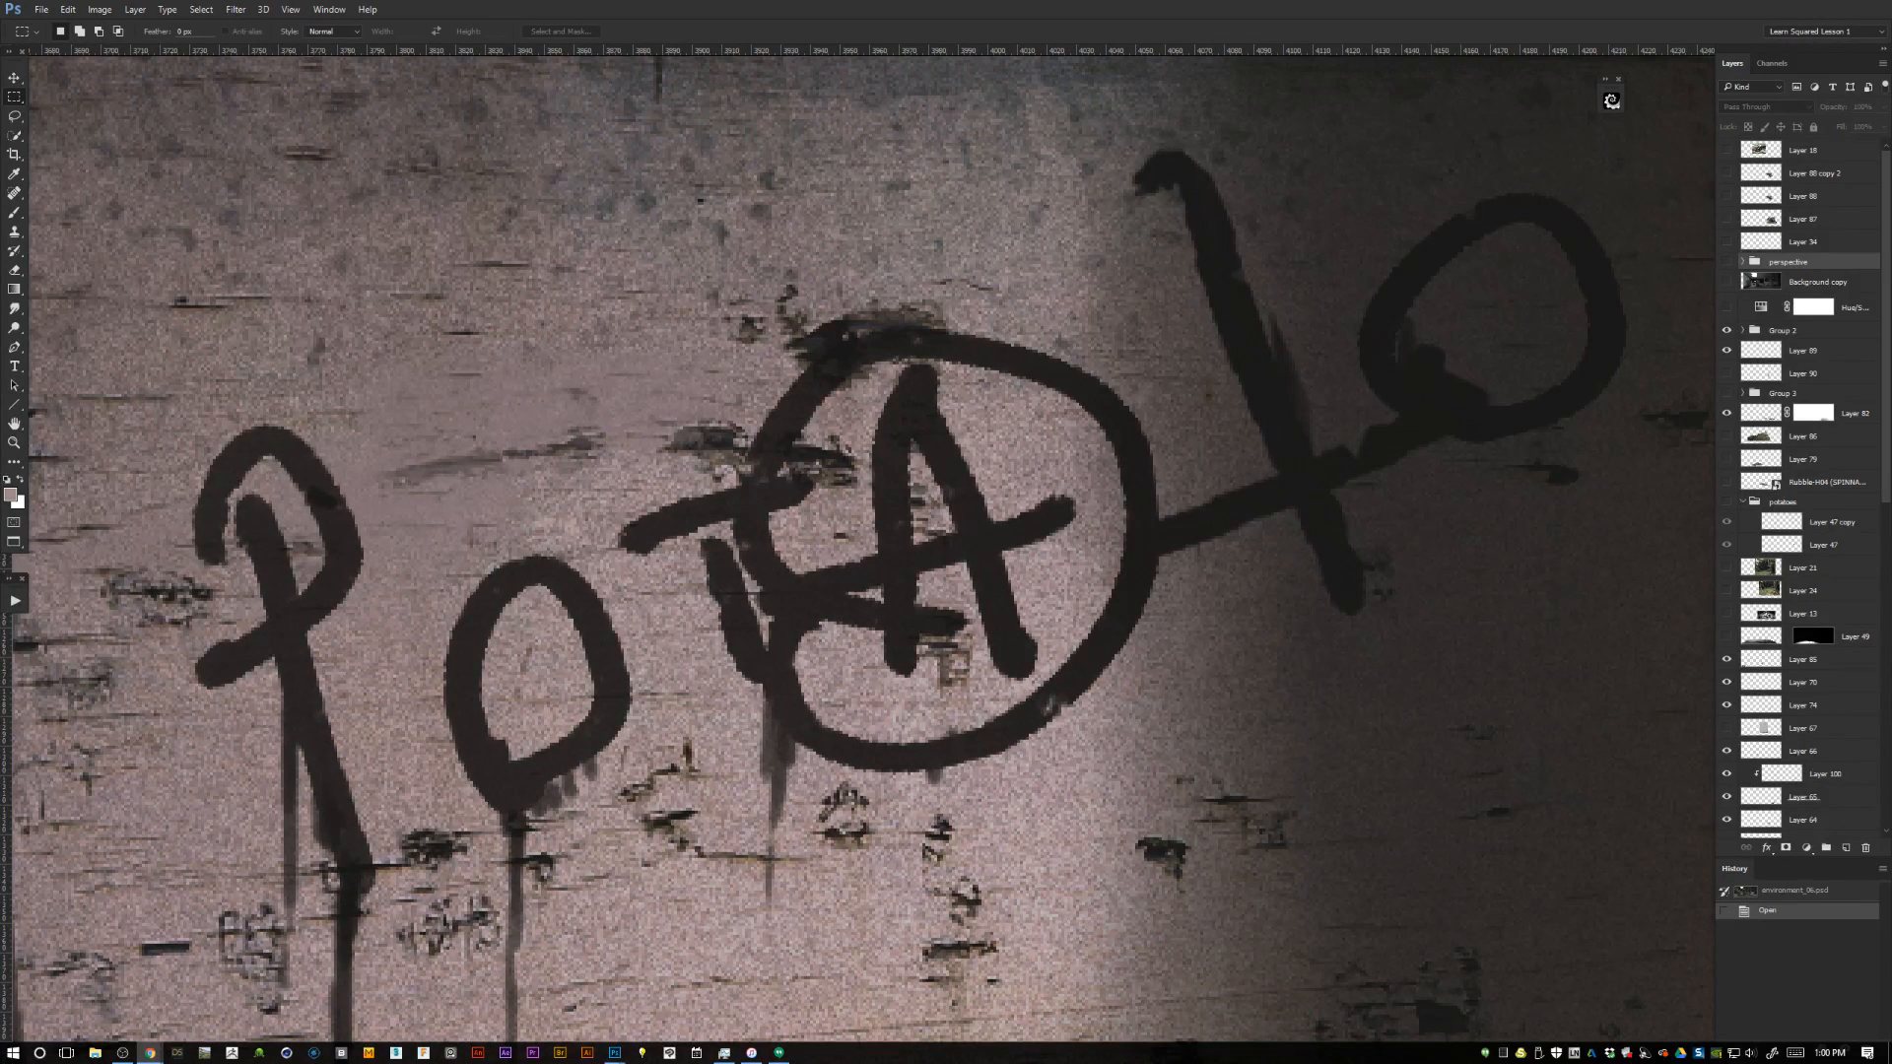
Examine the circled-A graffiti on the pink counter and its surroundings, from close up to a wider view.
left_click(1393, 471)
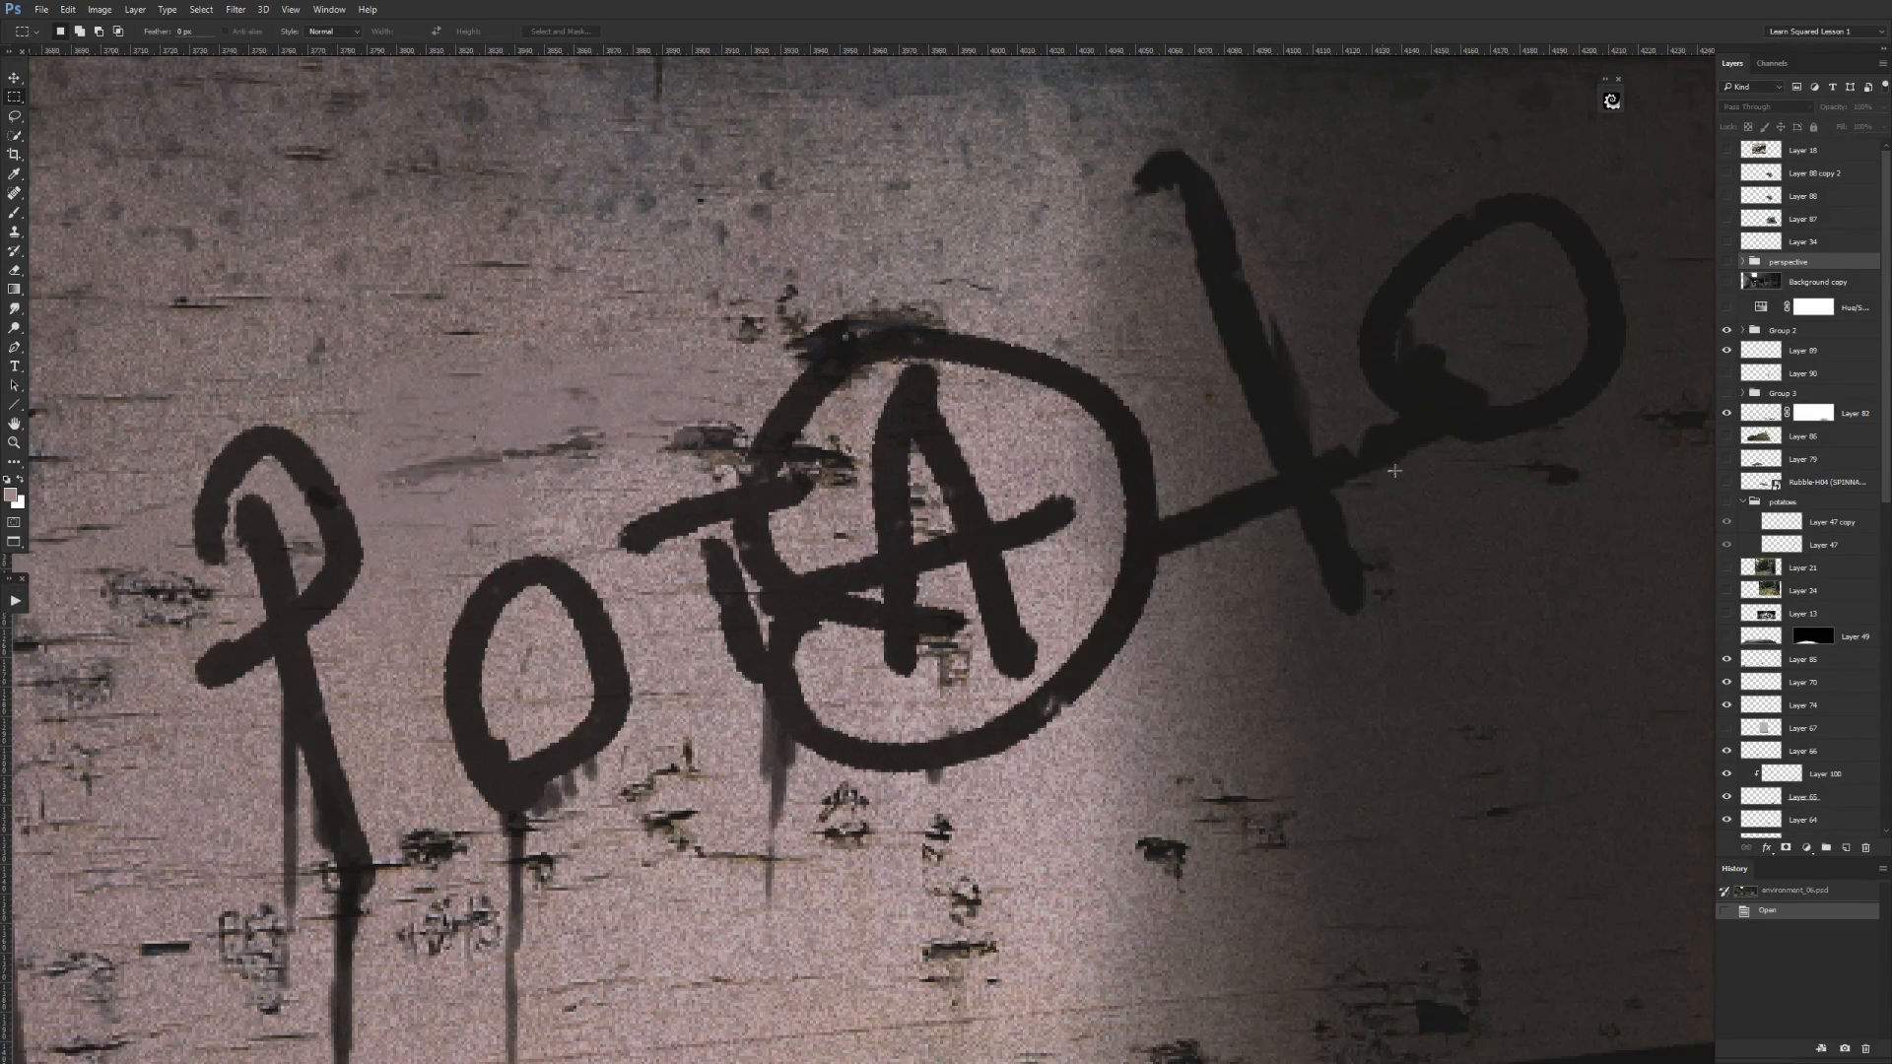
key("ctrl+minus")
key("ctrl+minus")
key("ctrl+minus")
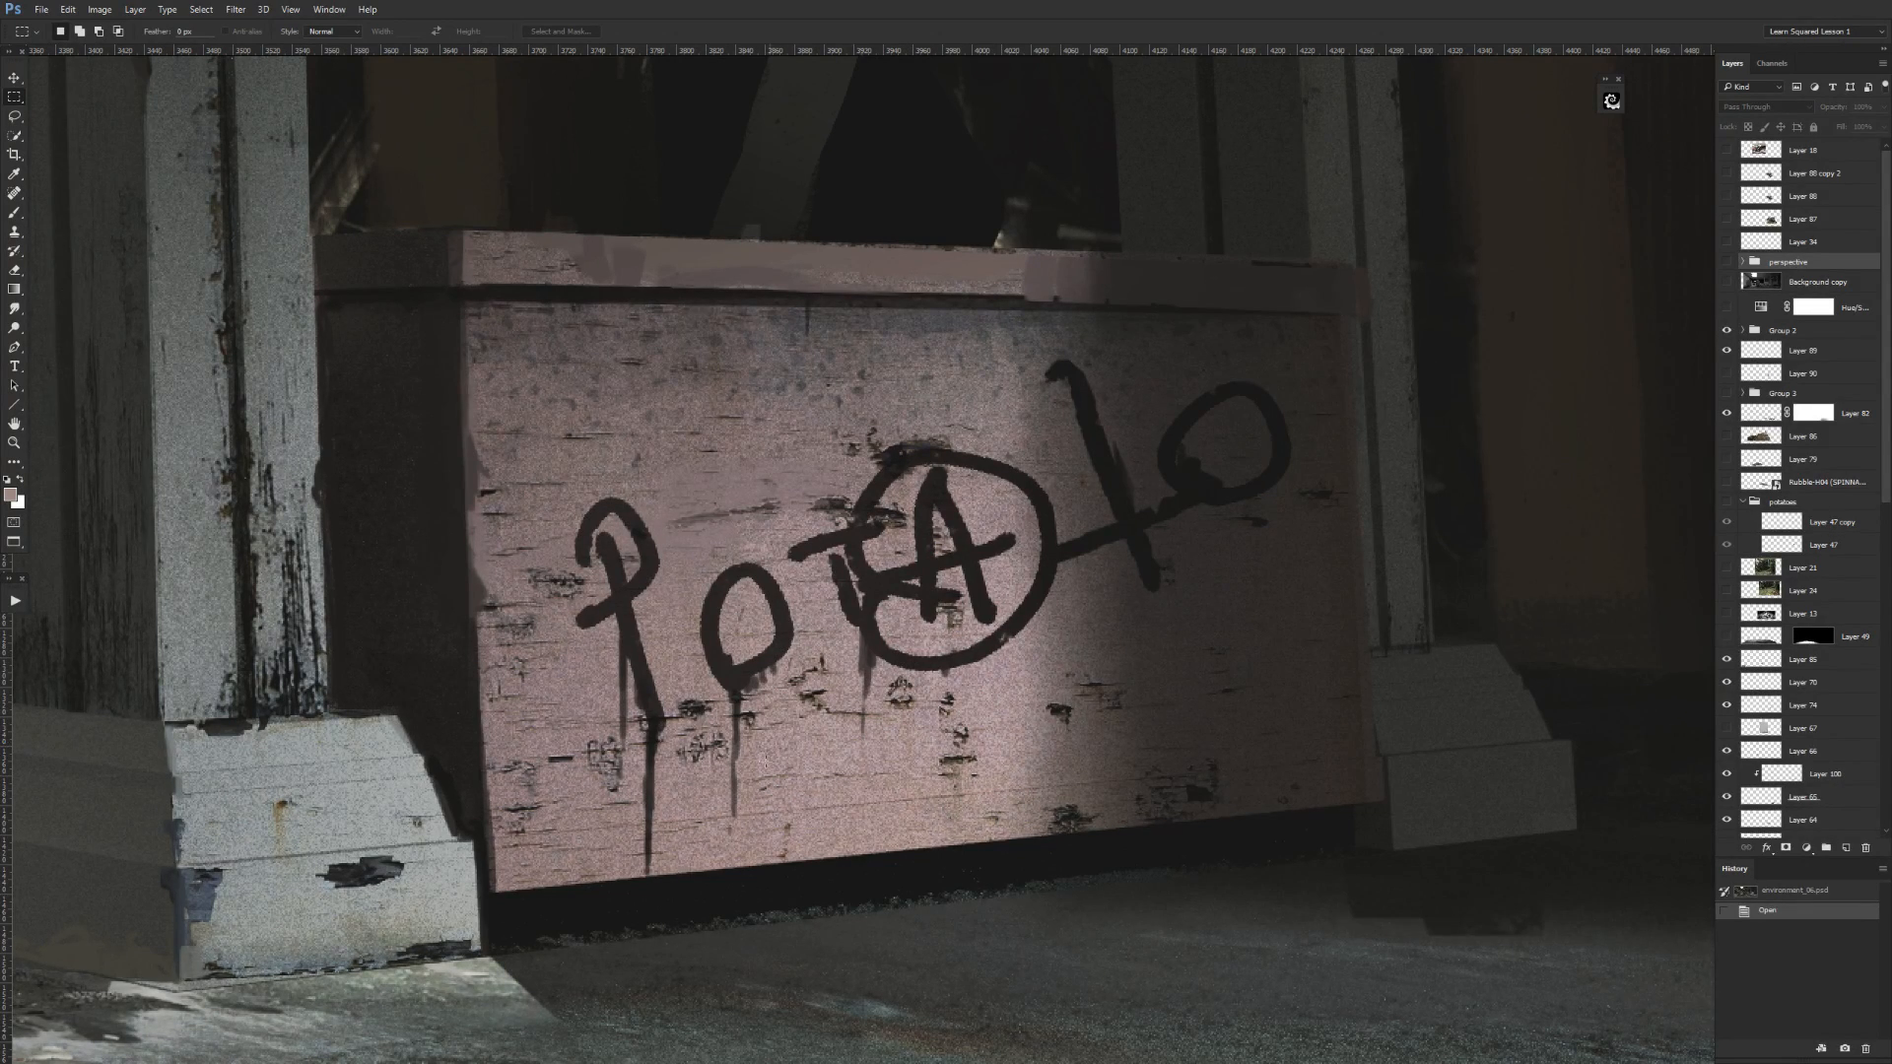
left_click_drag(863, 793, 1019, 727)
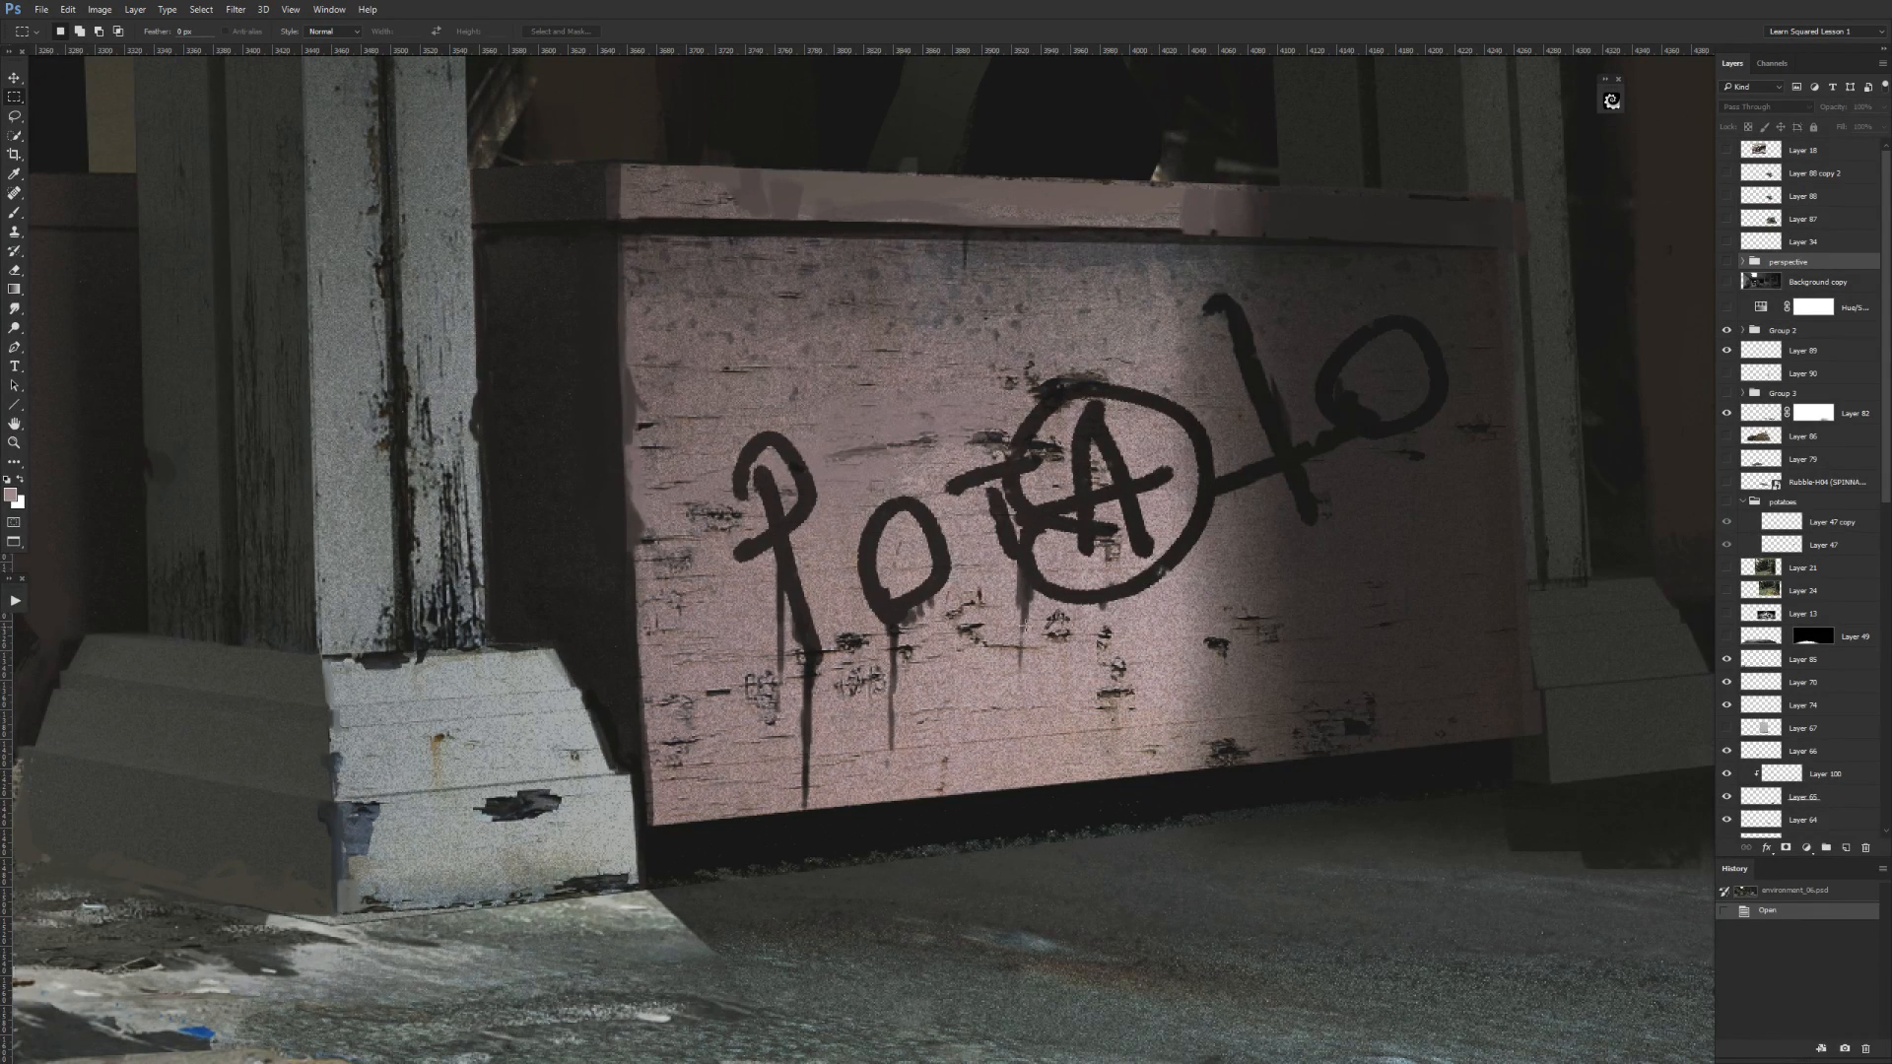
scroll(952, 781, "down", 3)
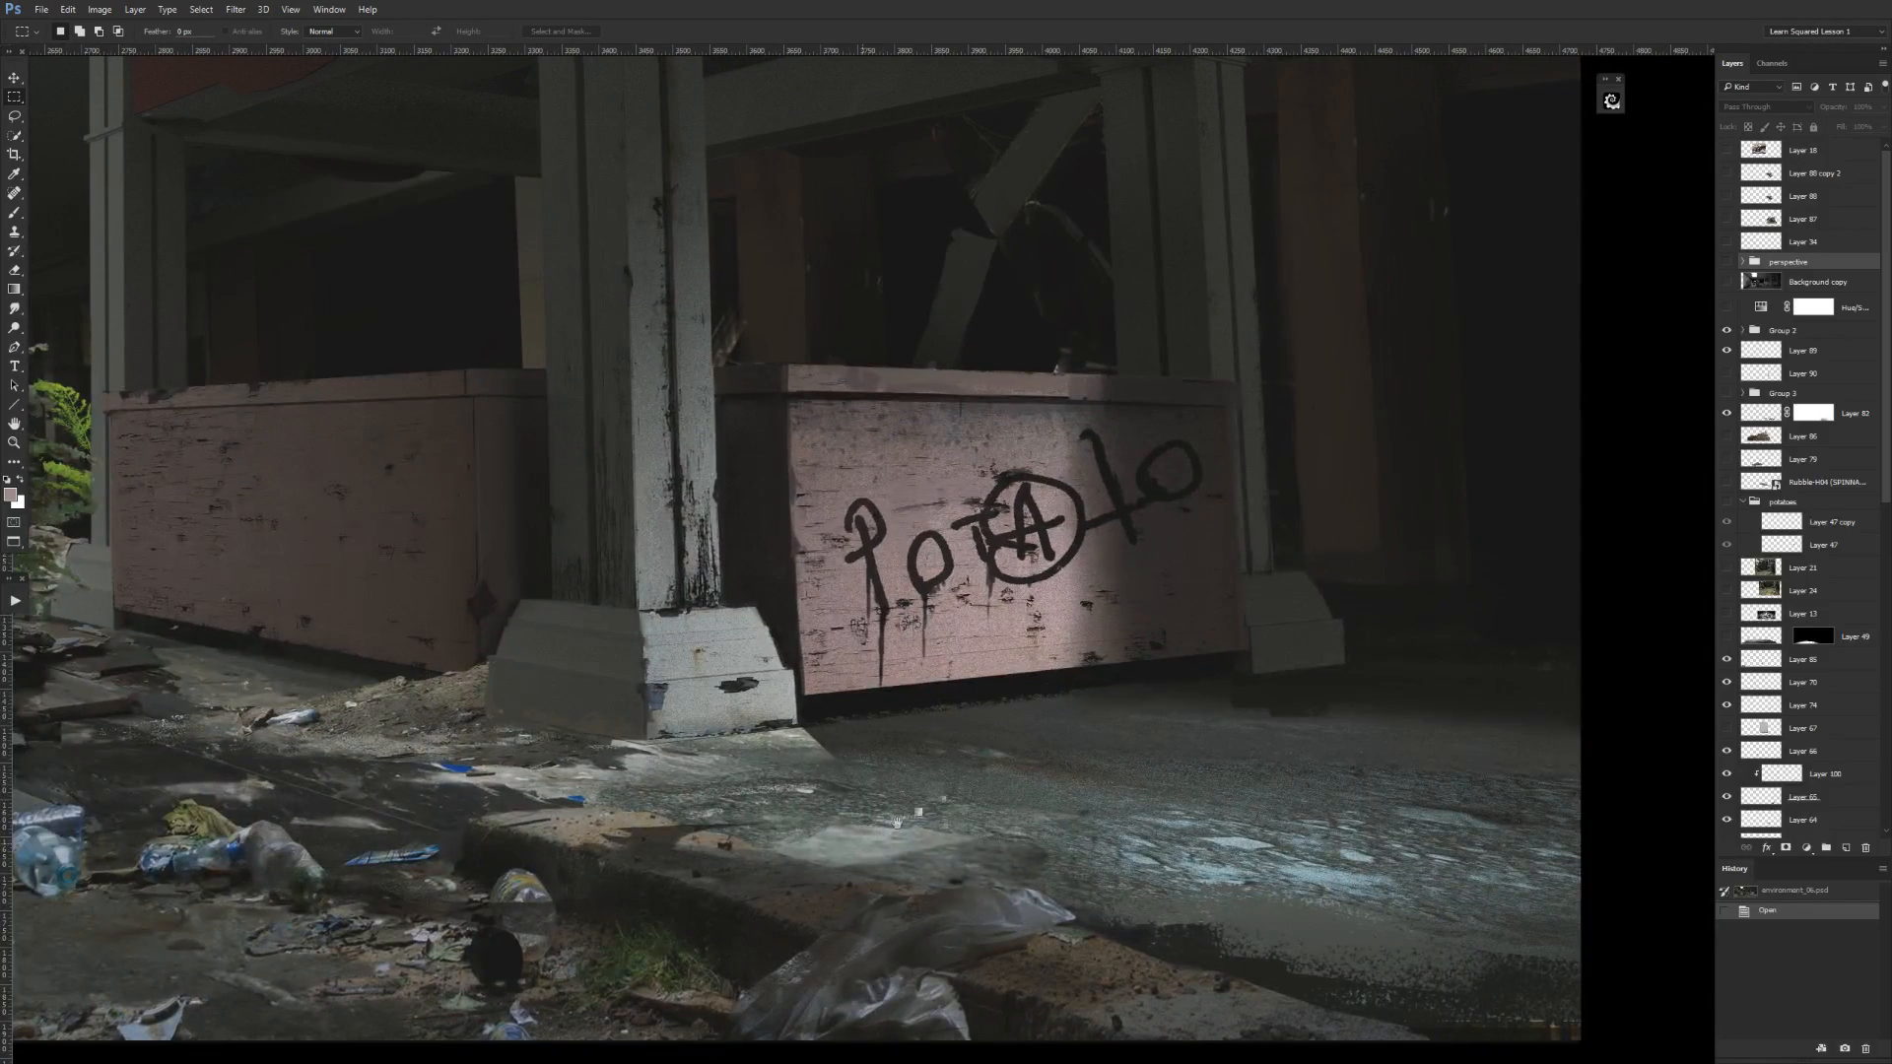
left_click_drag(896, 822, 1179, 655)
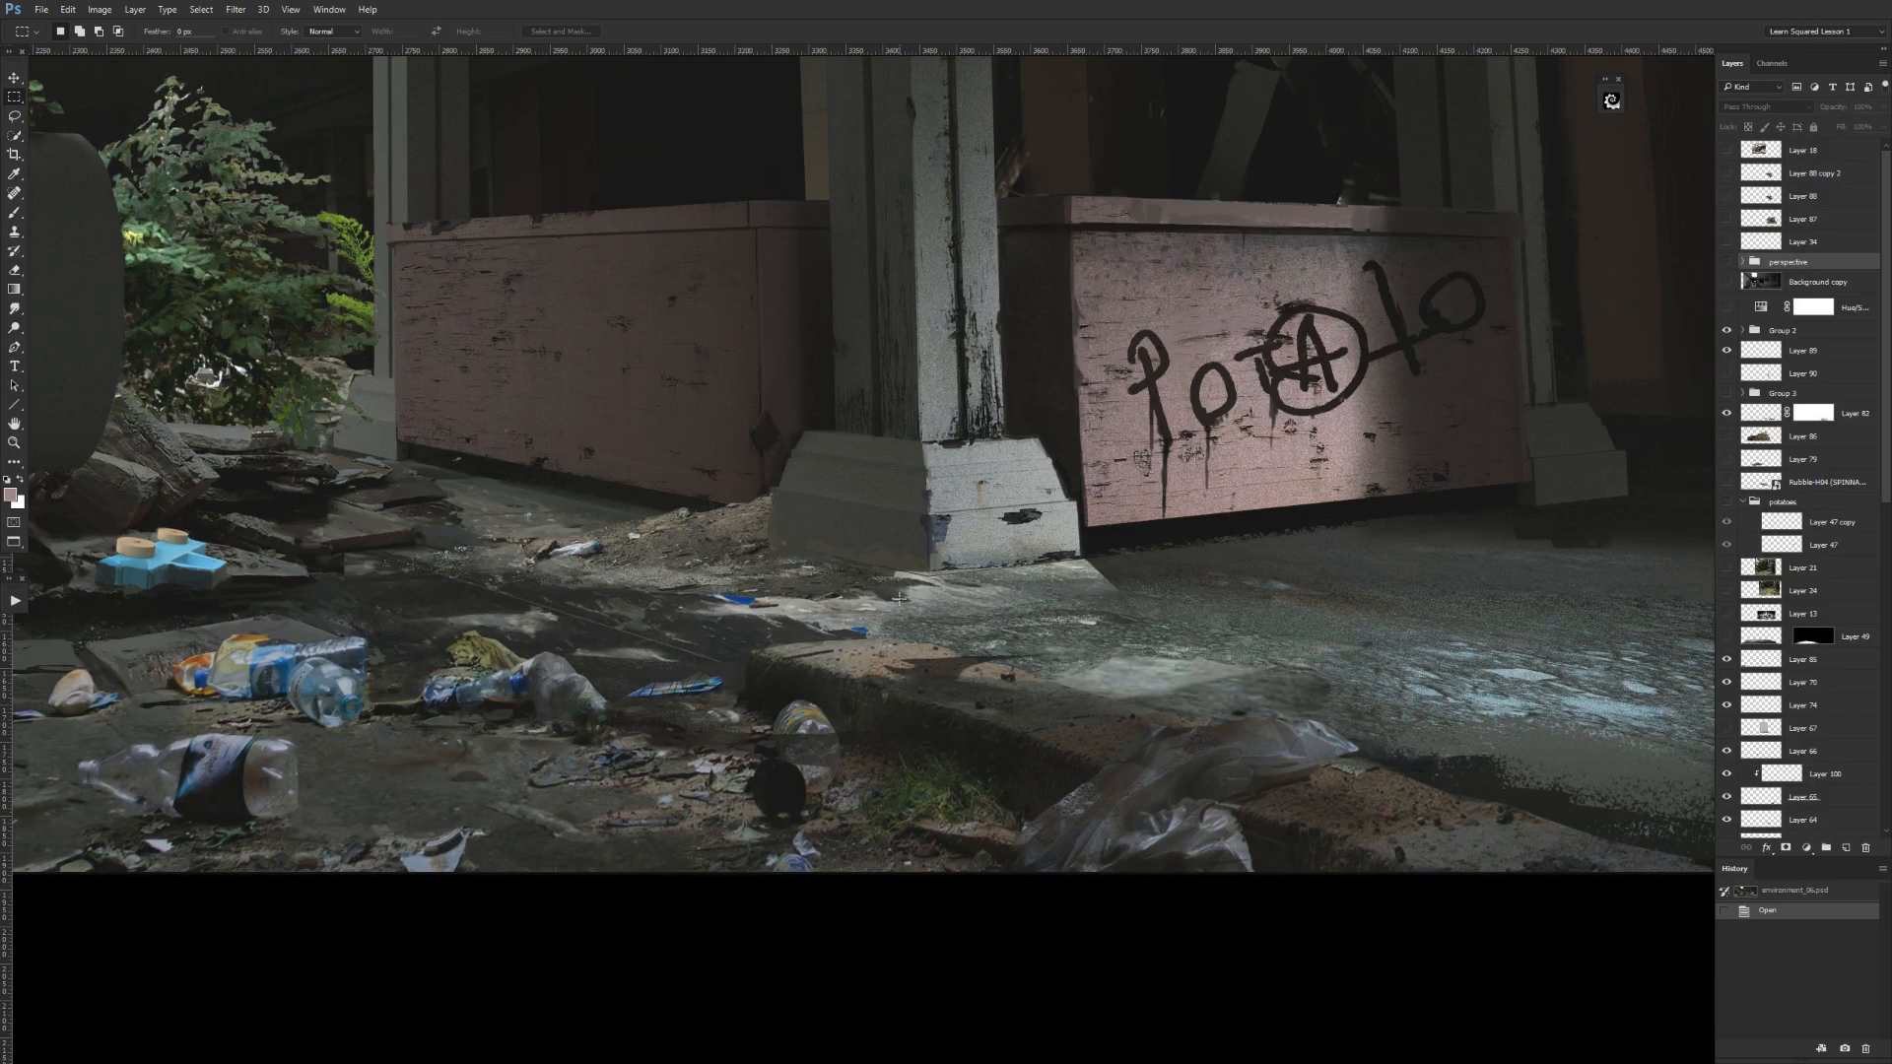
key("b")
left_click(796, 734, "alt")
left_click(797, 735)
key("Return")
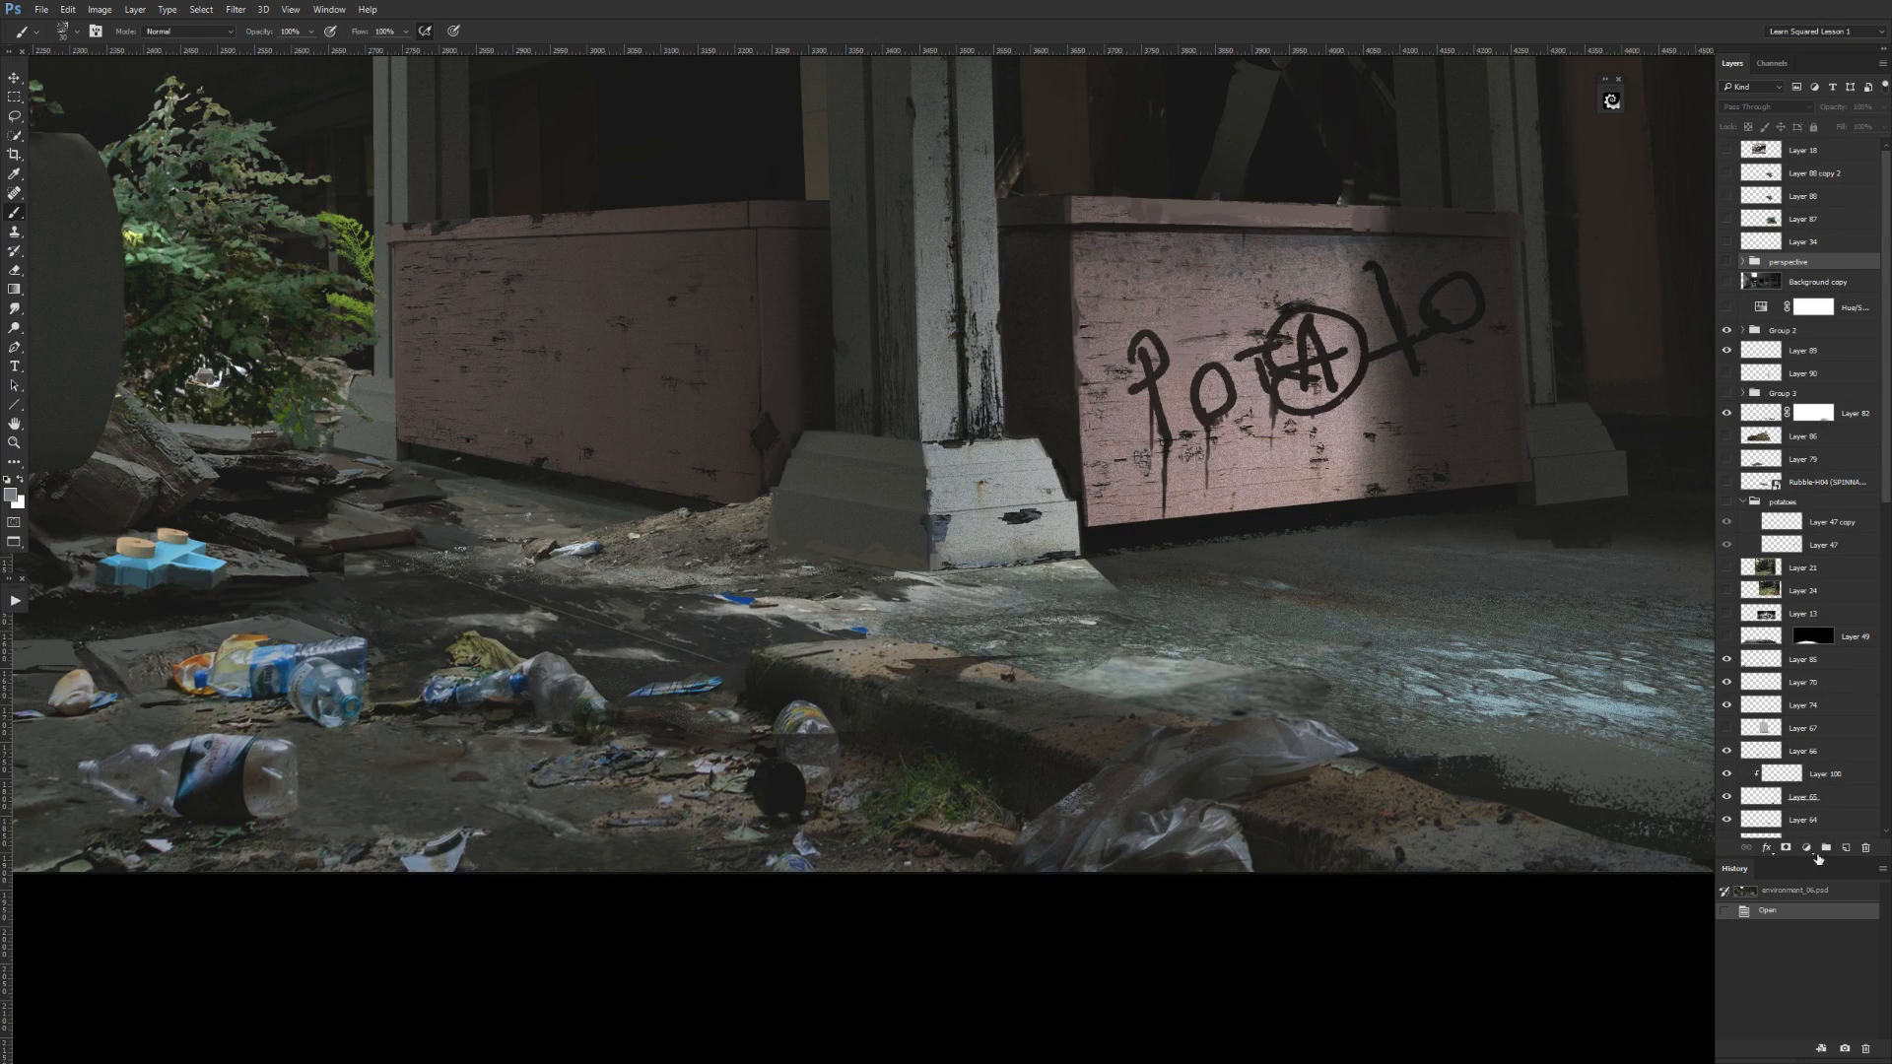
Examine the lower part of the layer stack, the booth around the graffiti counter and the whole ruined mall scene.
left_click(1886, 810)
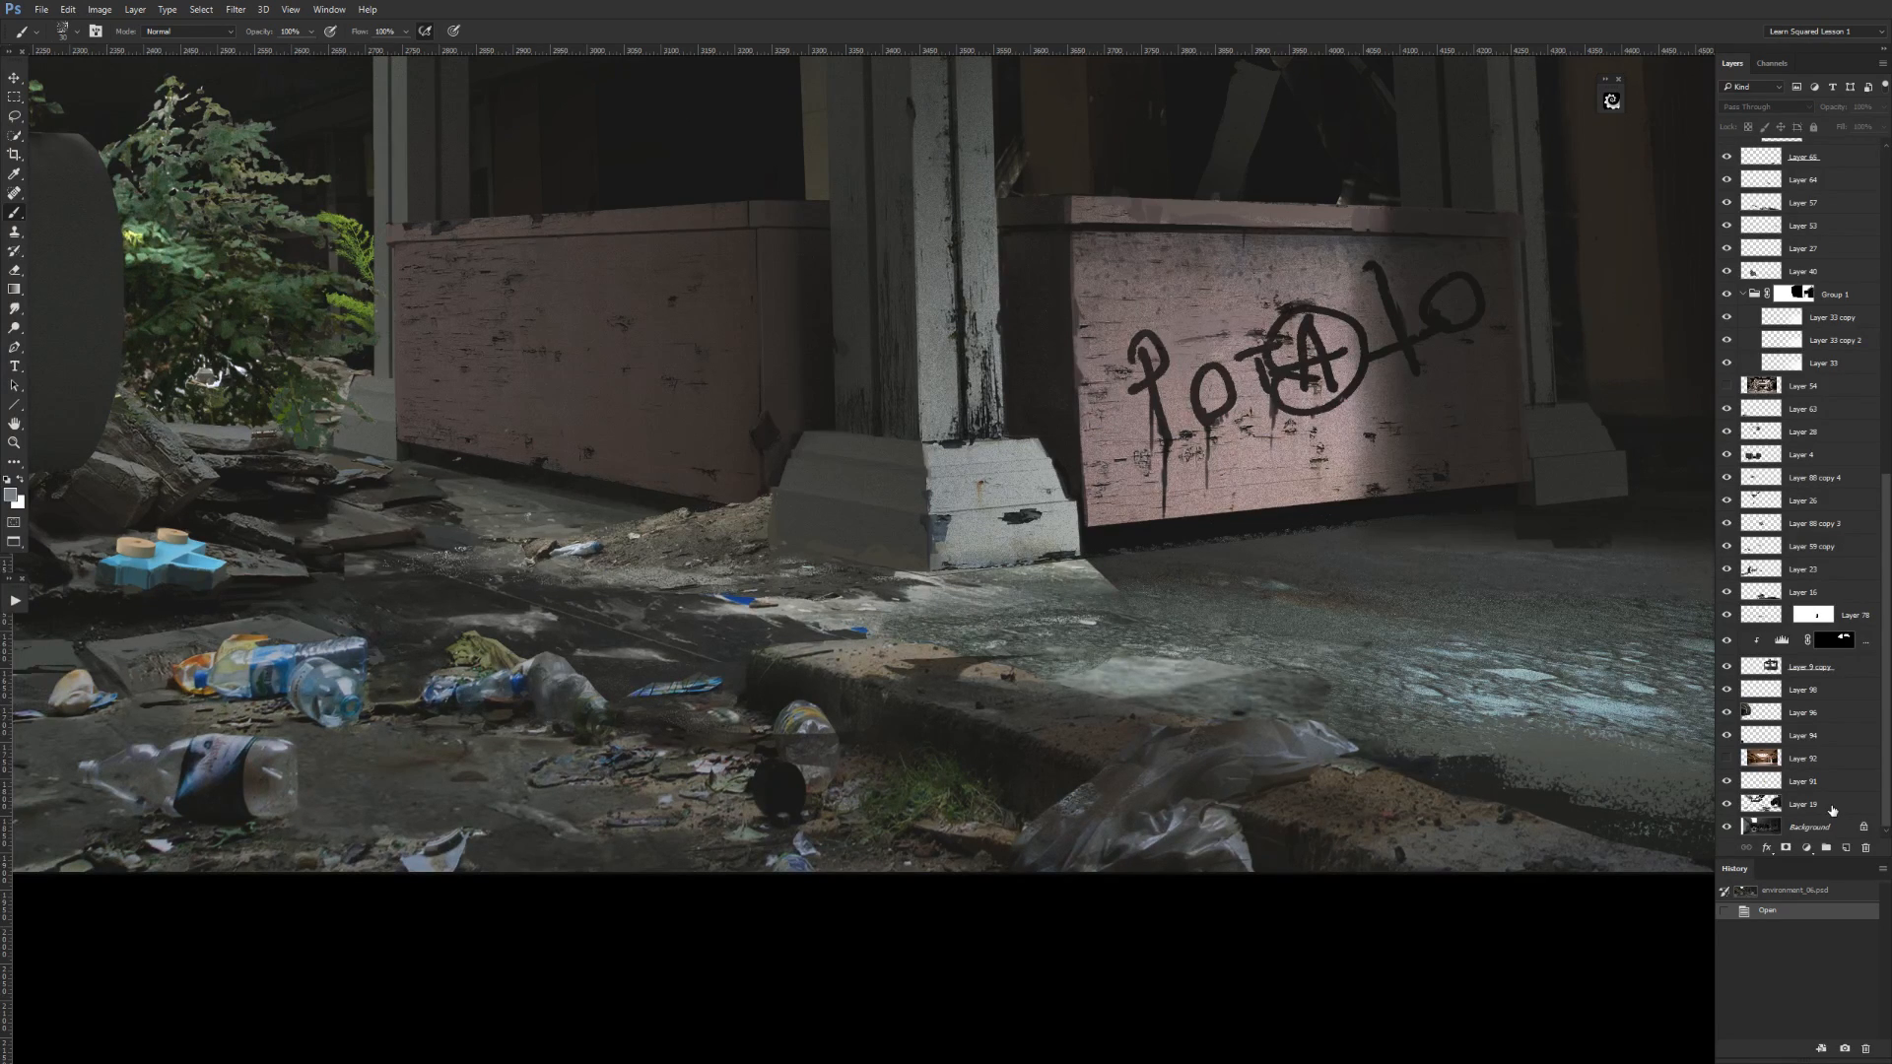
scroll(1094, 608, "up", 3)
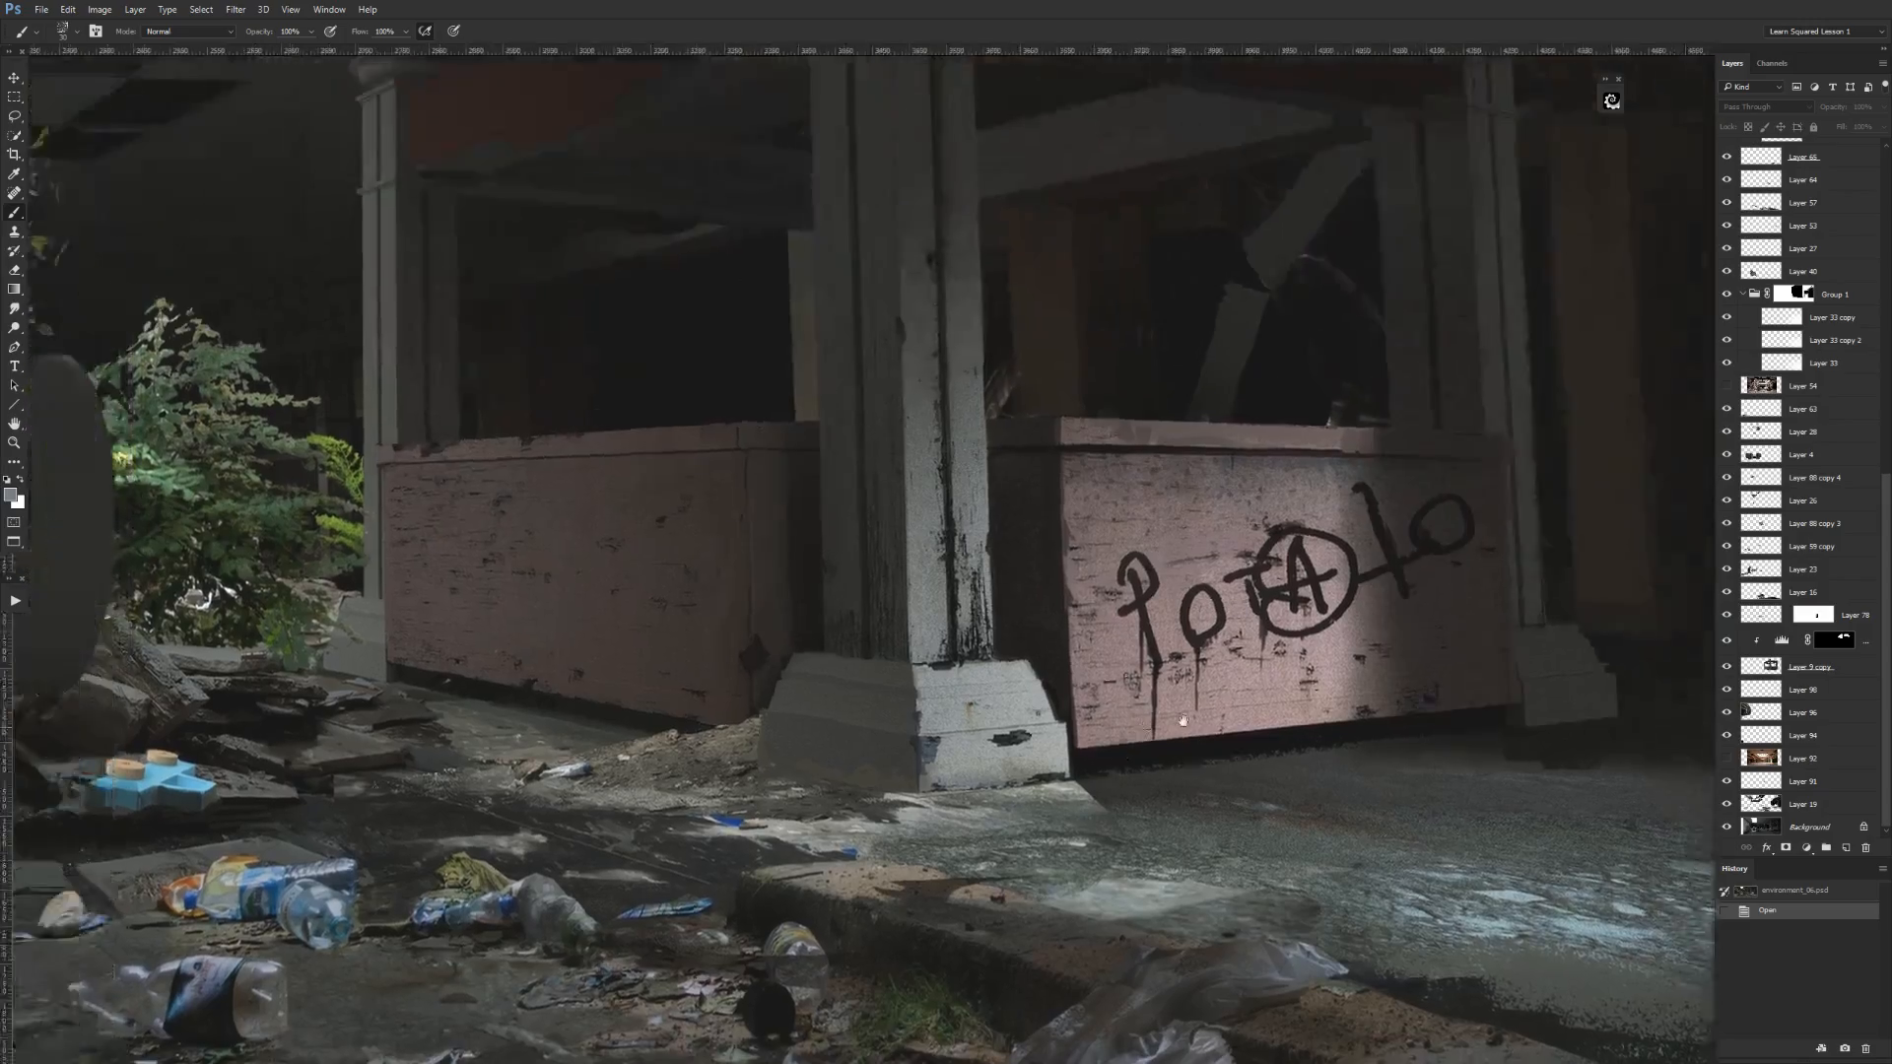
left_click_drag(1180, 725, 1336, 774)
left_click_drag(1182, 796, 1182, 694)
key("ctrl+plus")
mouse_move(1088, 736)
left_mouse_down()
mouse_move(1281, 661)
mouse_move(1113, 721)
left_mouse_up()
key("ctrl+minus")
left_click_drag(1444, 524, 1070, 745)
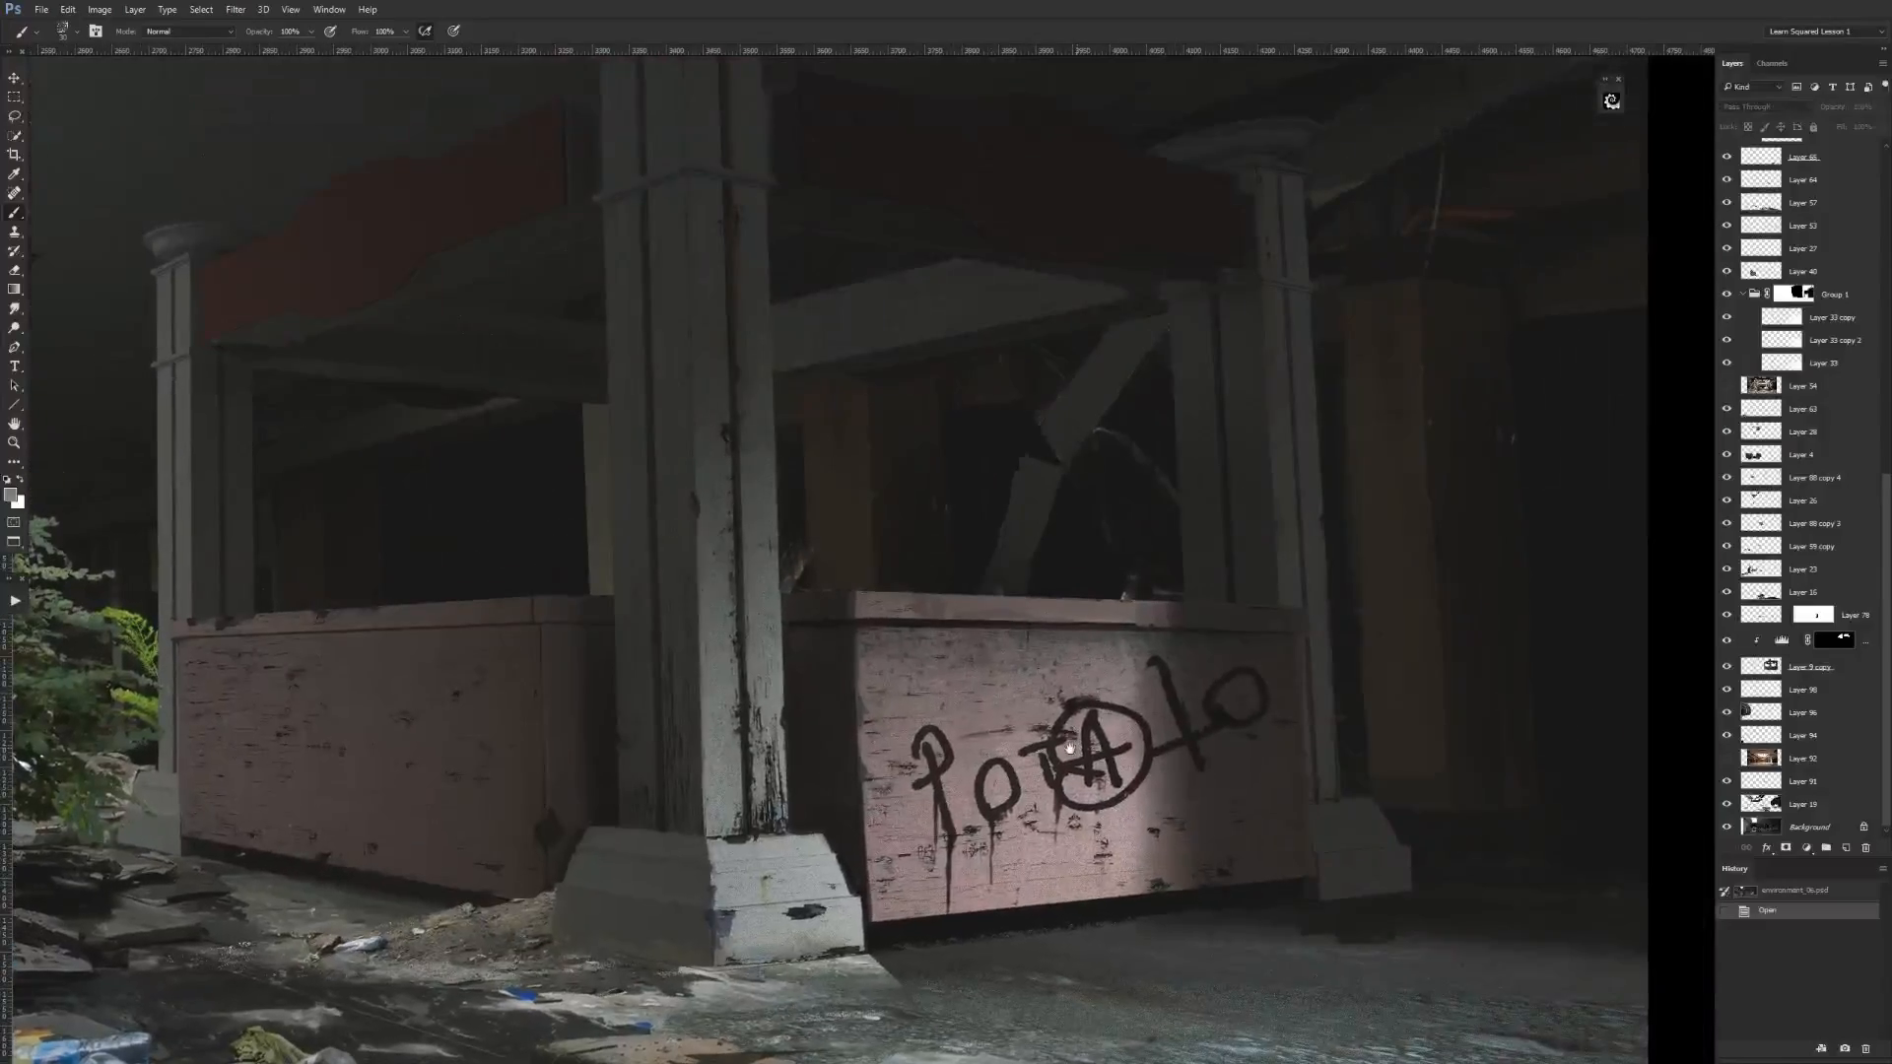
key("ctrl+minus")
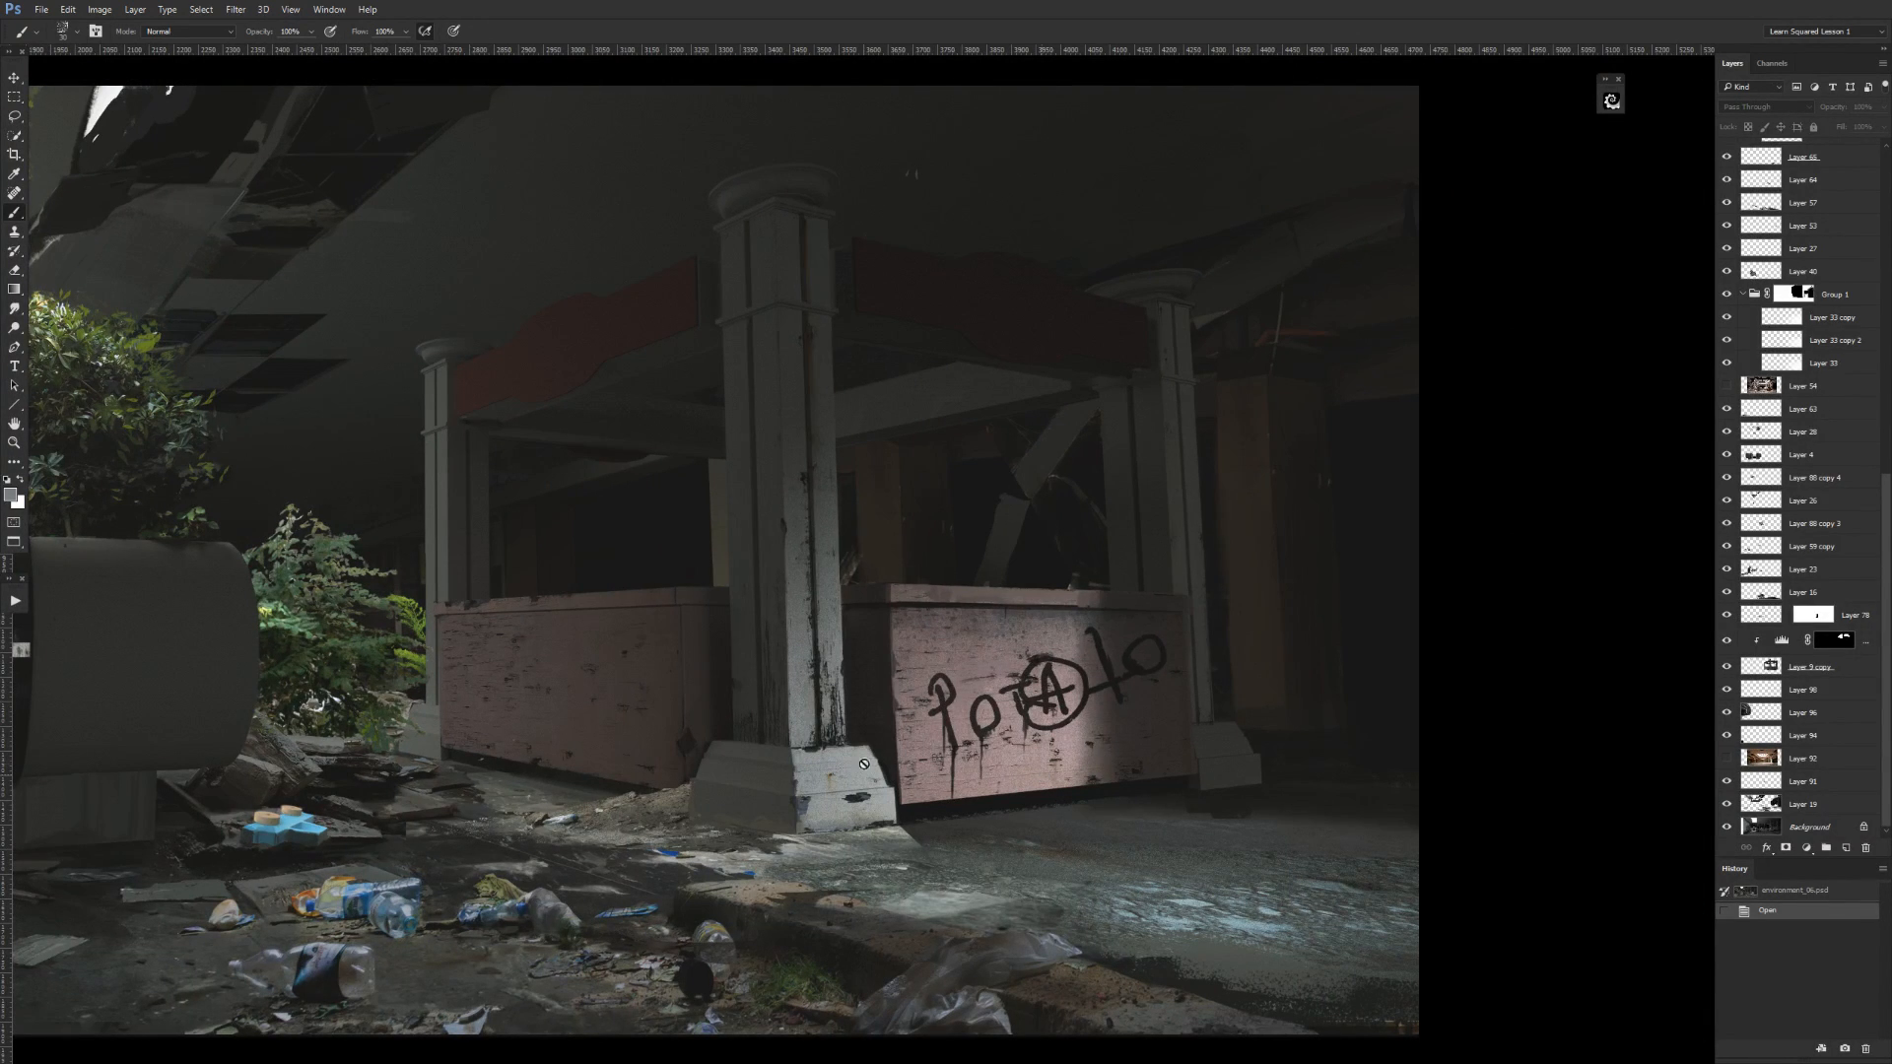
left_click_drag(731, 903, 959, 778)
key("ctrl+minus")
left_click_drag(924, 705, 1137, 747)
left_click_drag(869, 700, 1157, 614)
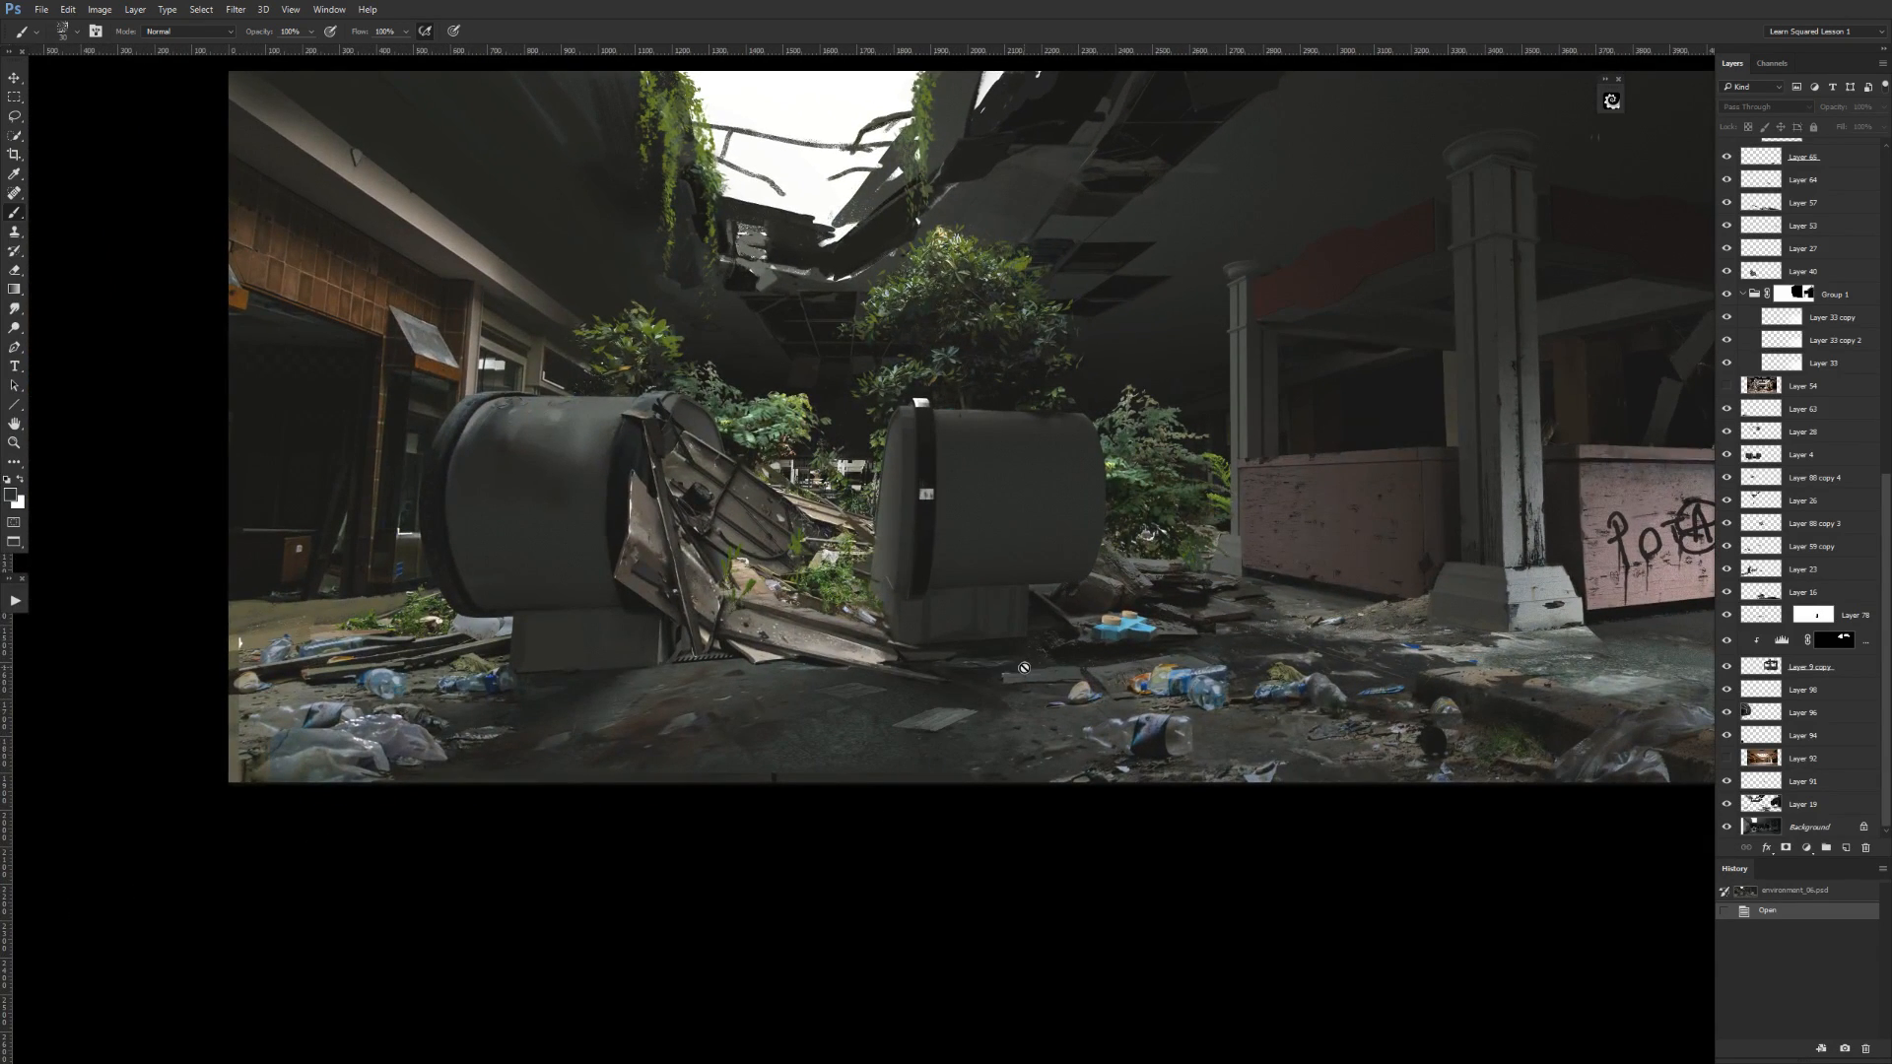
Select Layer 4 in the scene, then create a new document and show it in a floating window.
left_click(1763, 460)
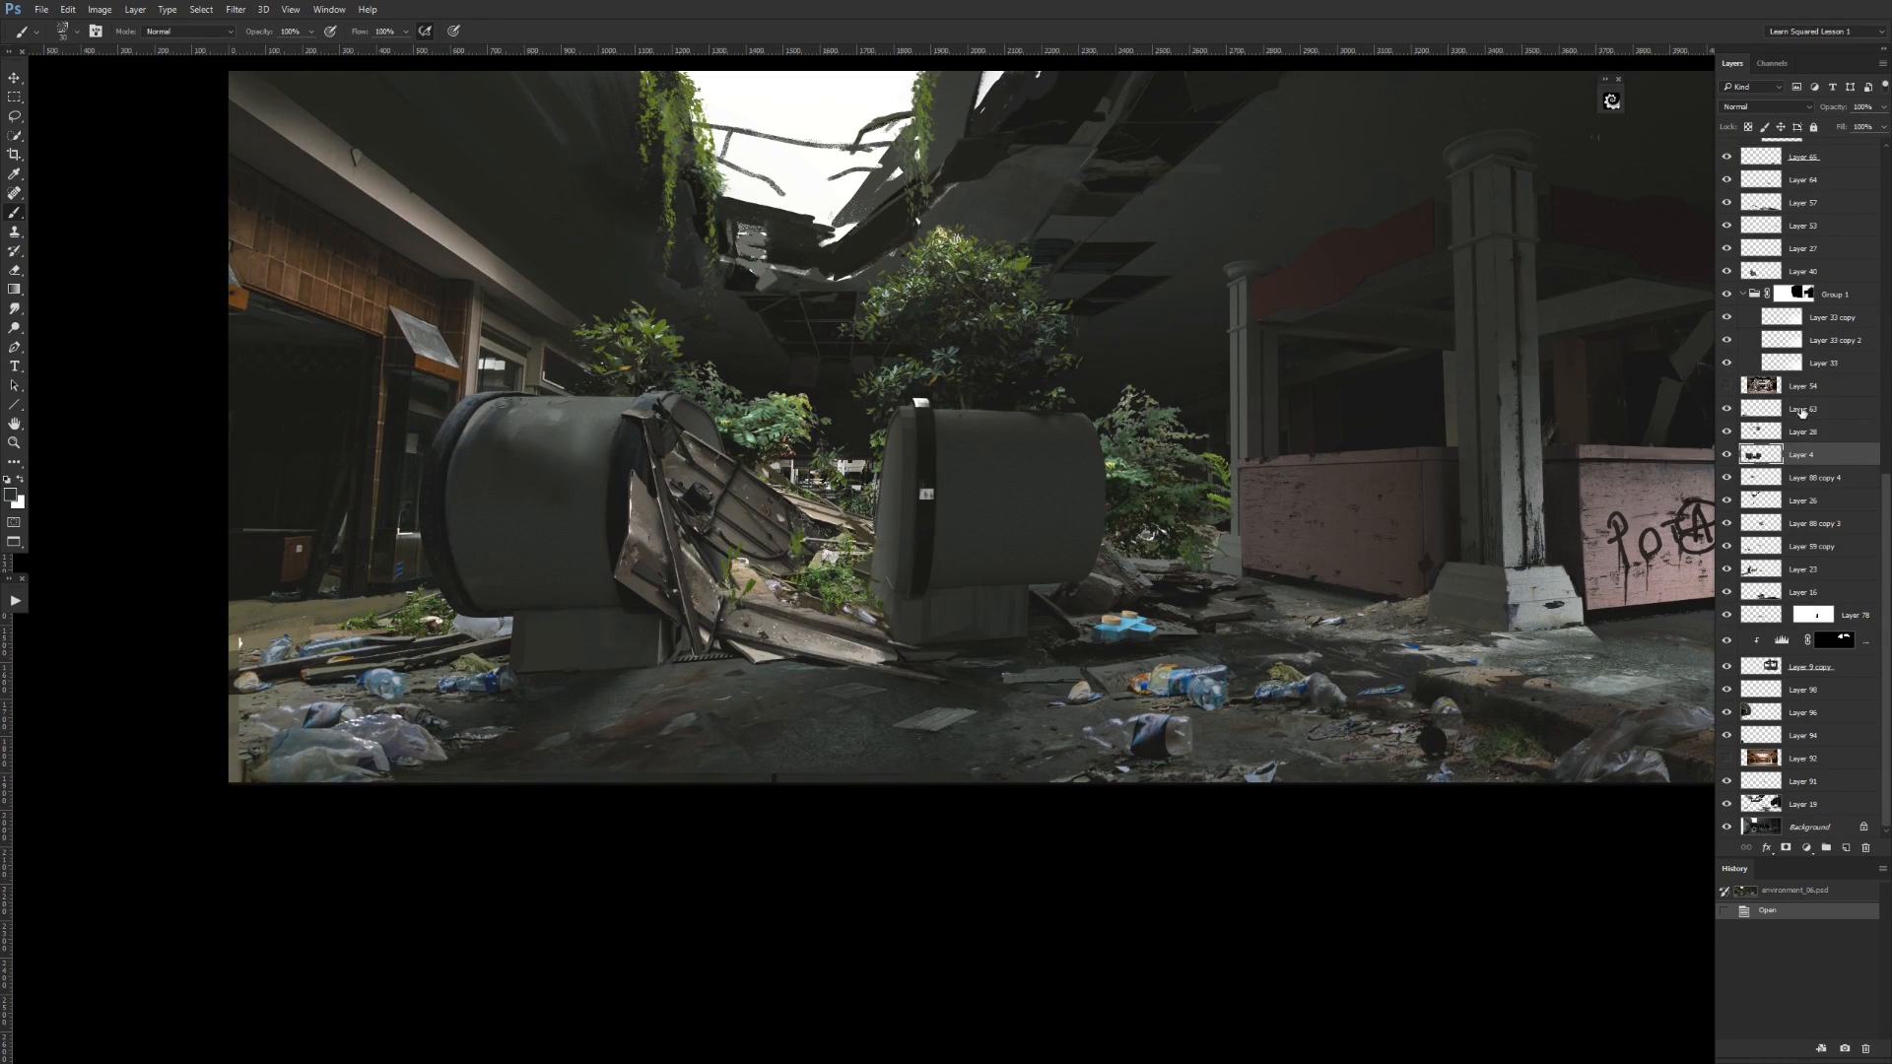
left_click_drag(1419, 523, 1210, 623)
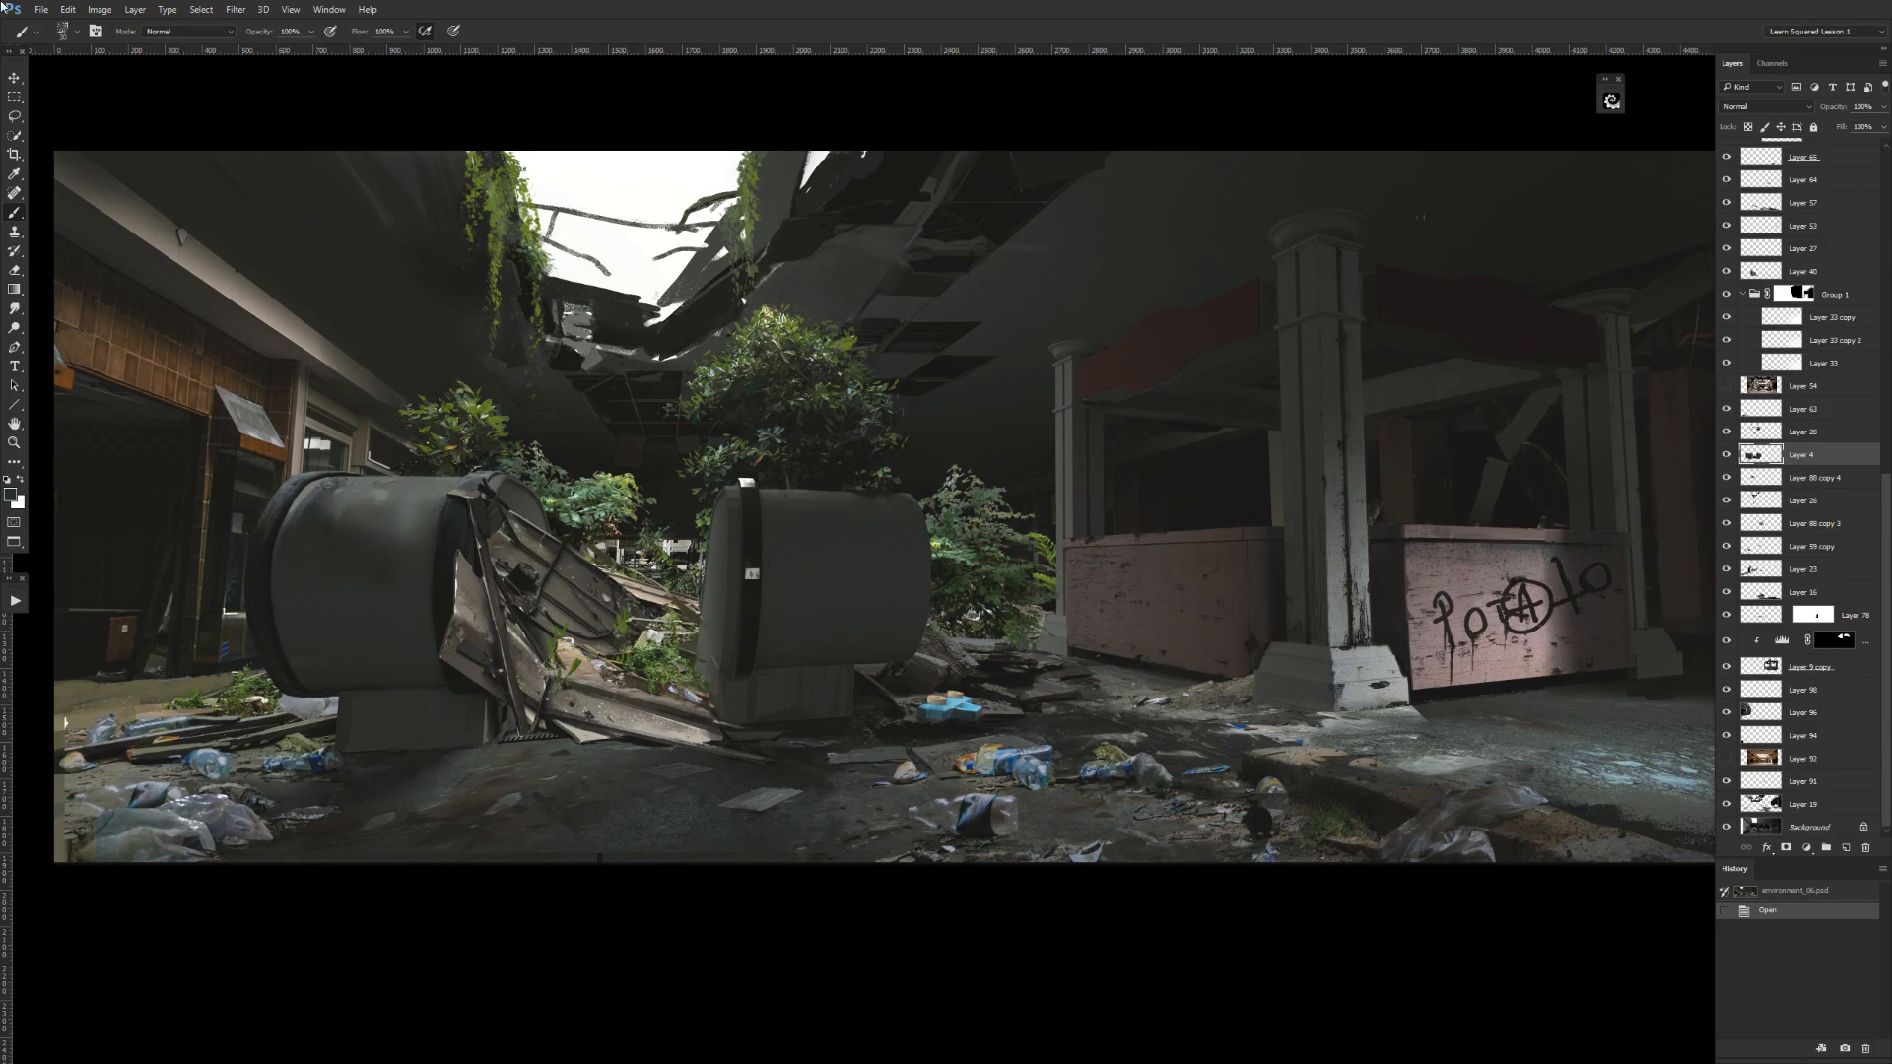
key("alt+Tab")
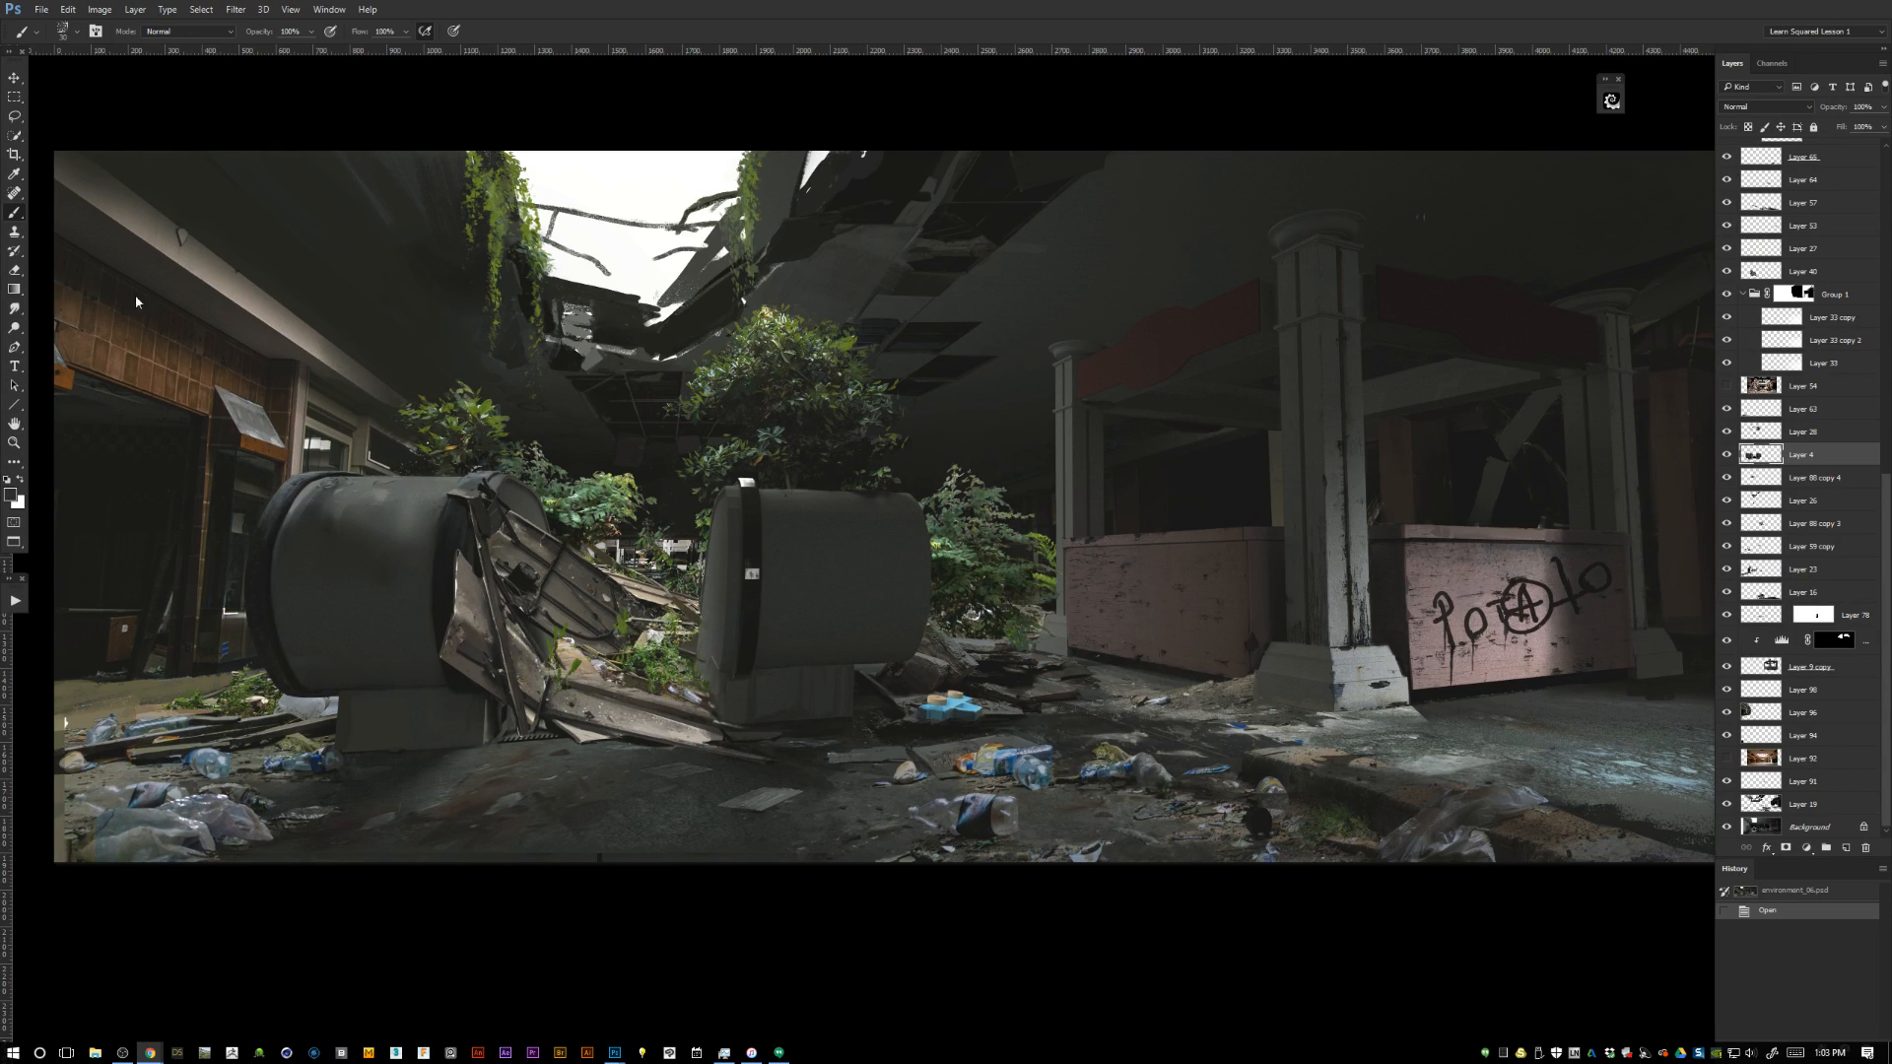
left_click(41, 10)
key("Escape")
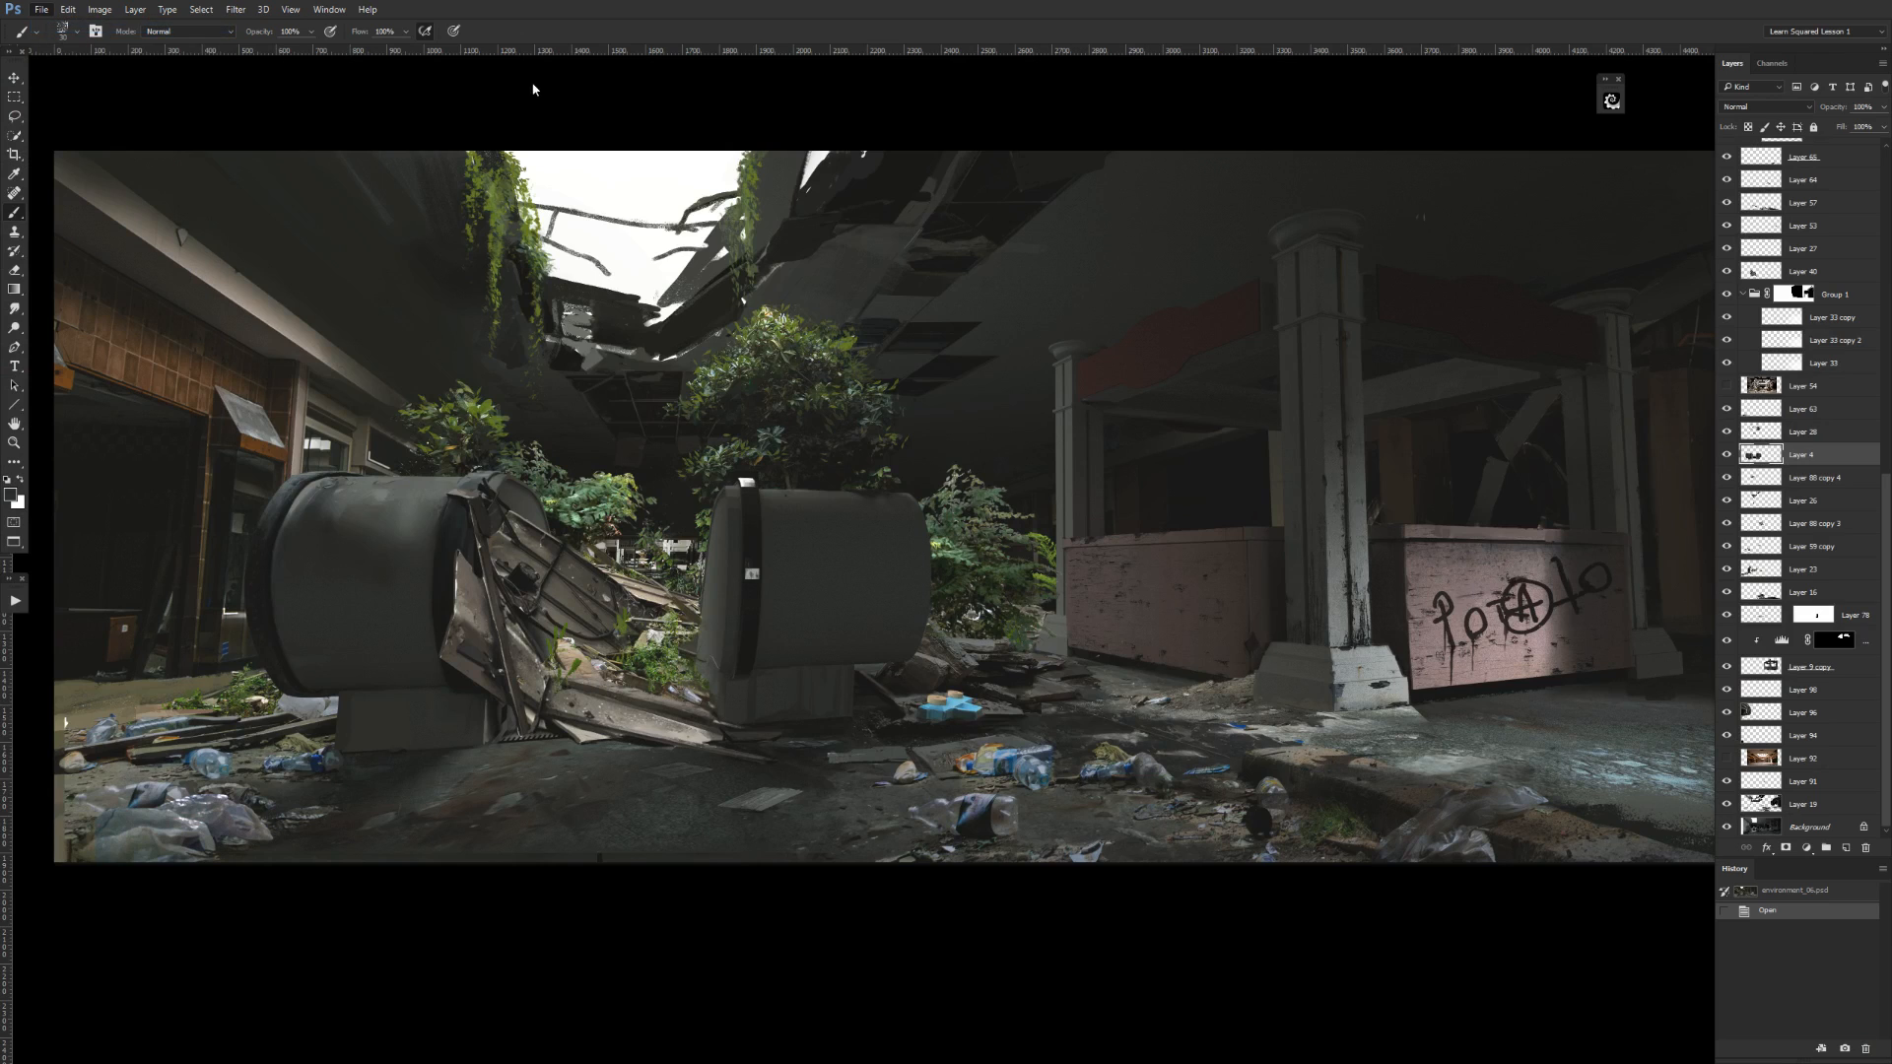
key("Return")
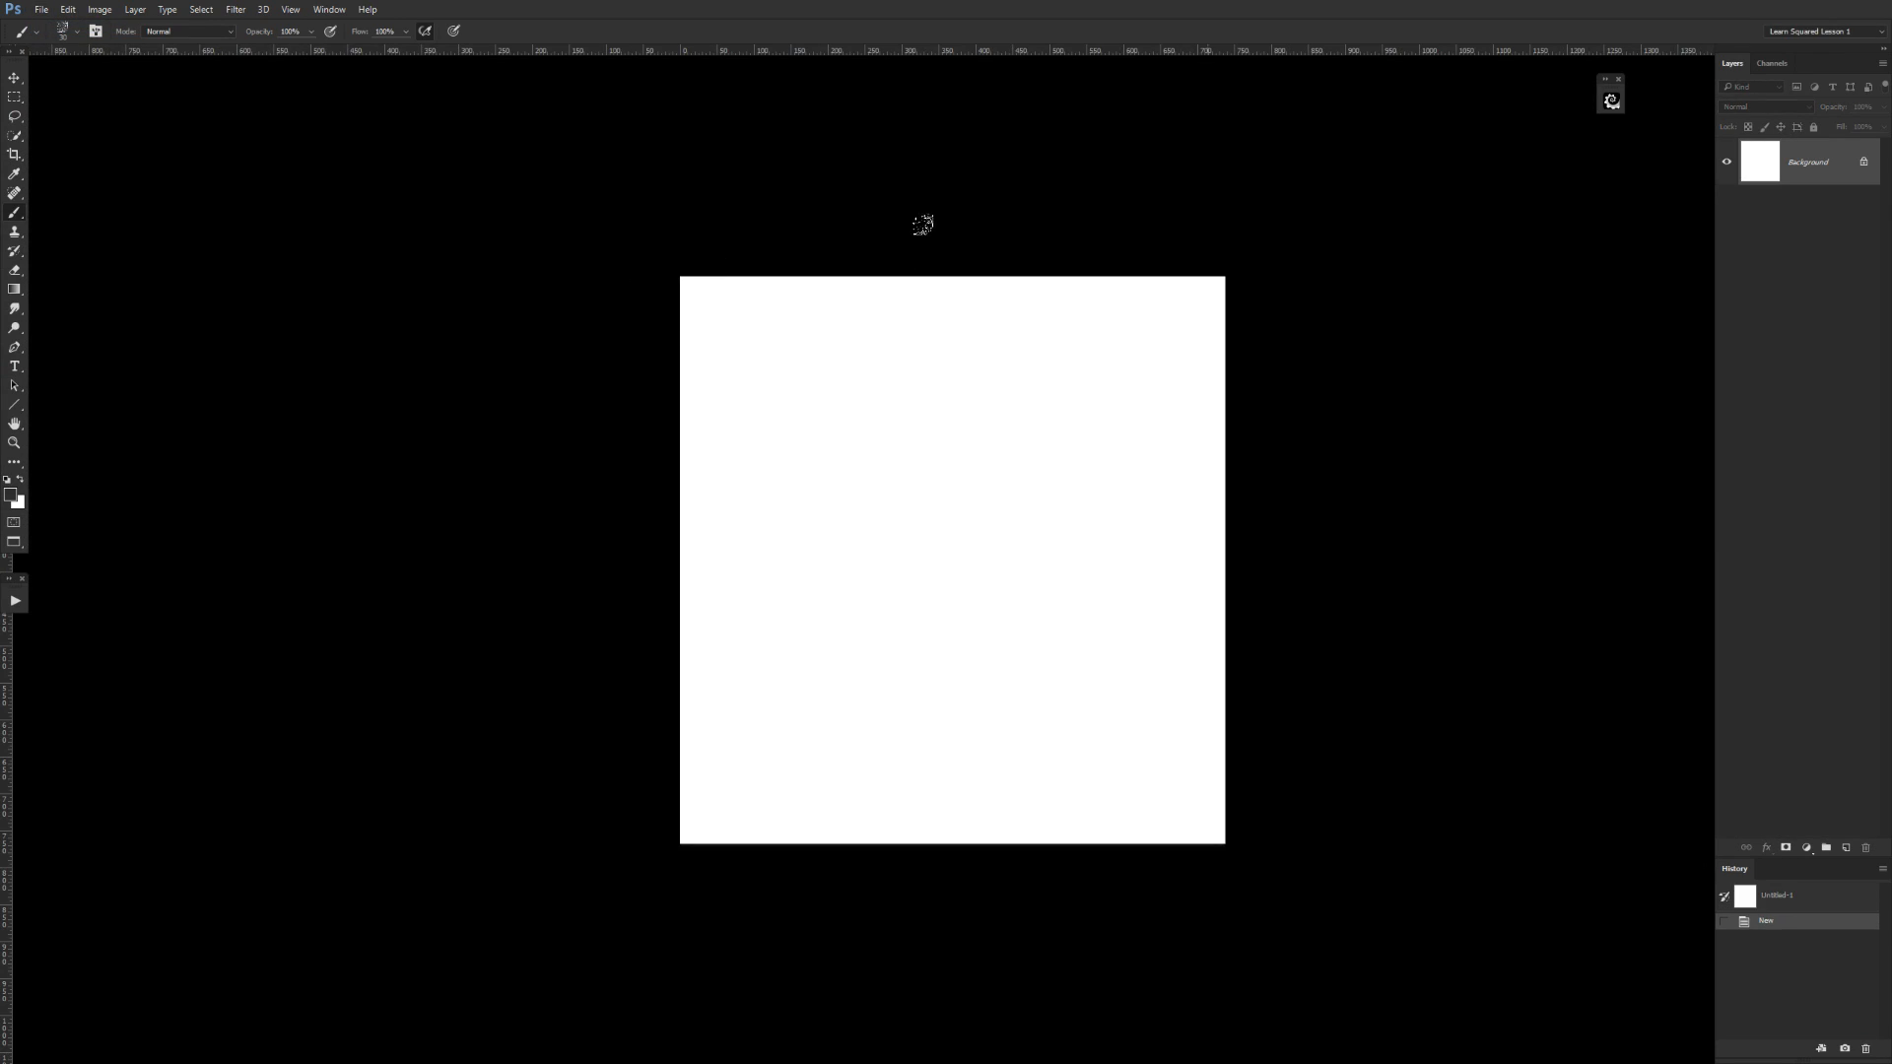
key("f")
key("f")
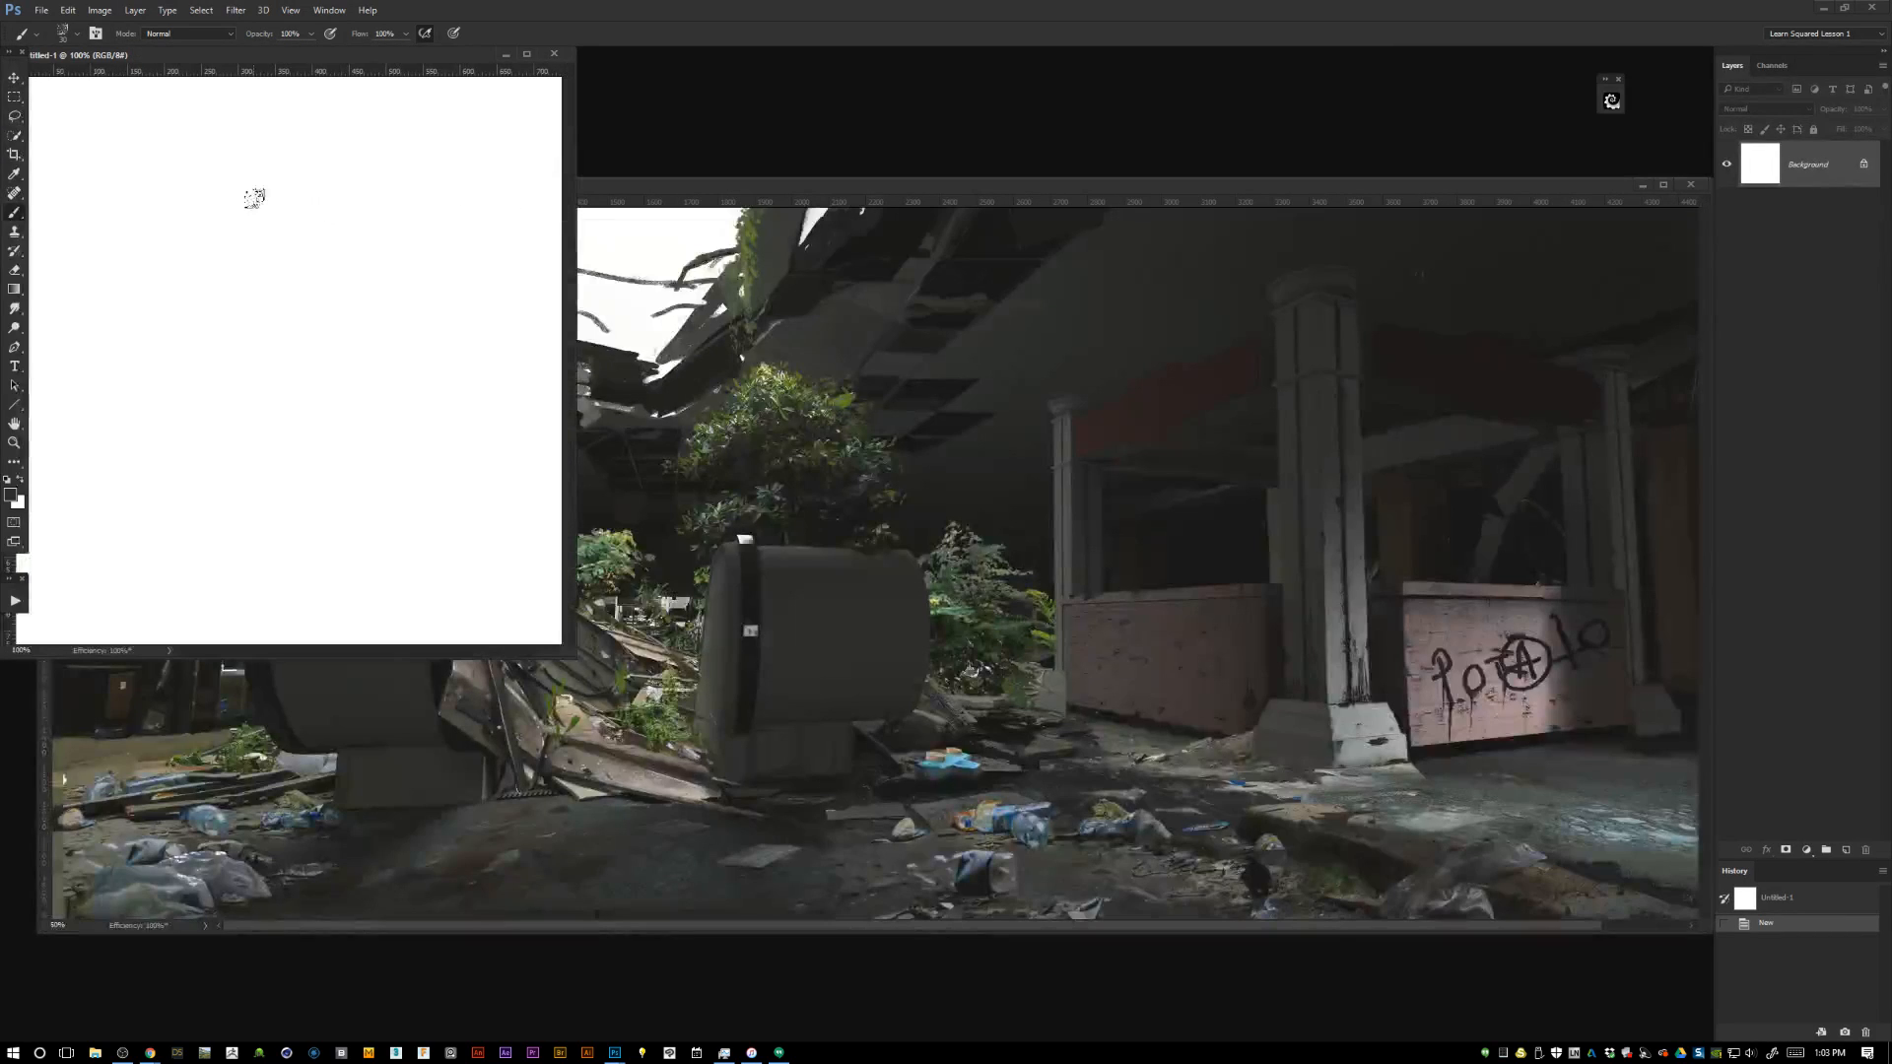
Paste the copied eye-pyramid picture into the new document and place its window over the scene.
left_click_drag(277, 56, 0, 88)
key("ctrl+v")
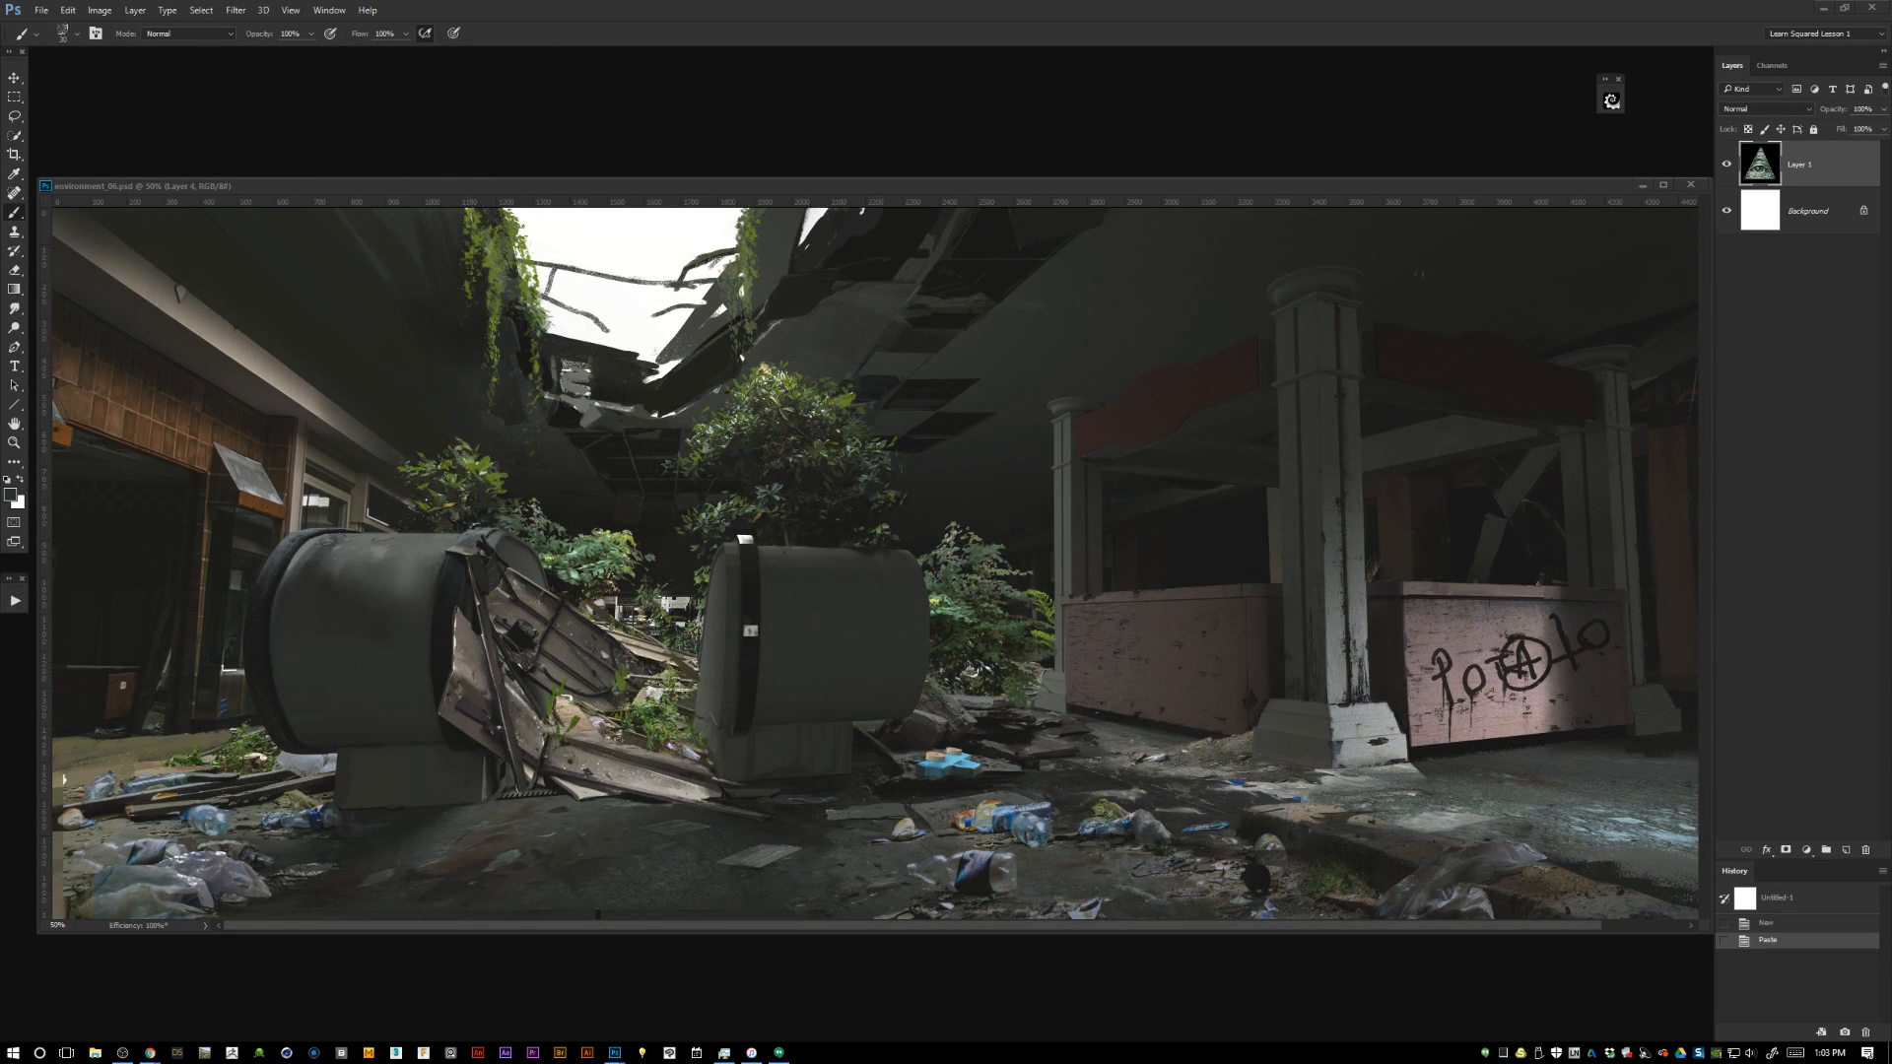
left_click_drag(0, 187, 844, 183)
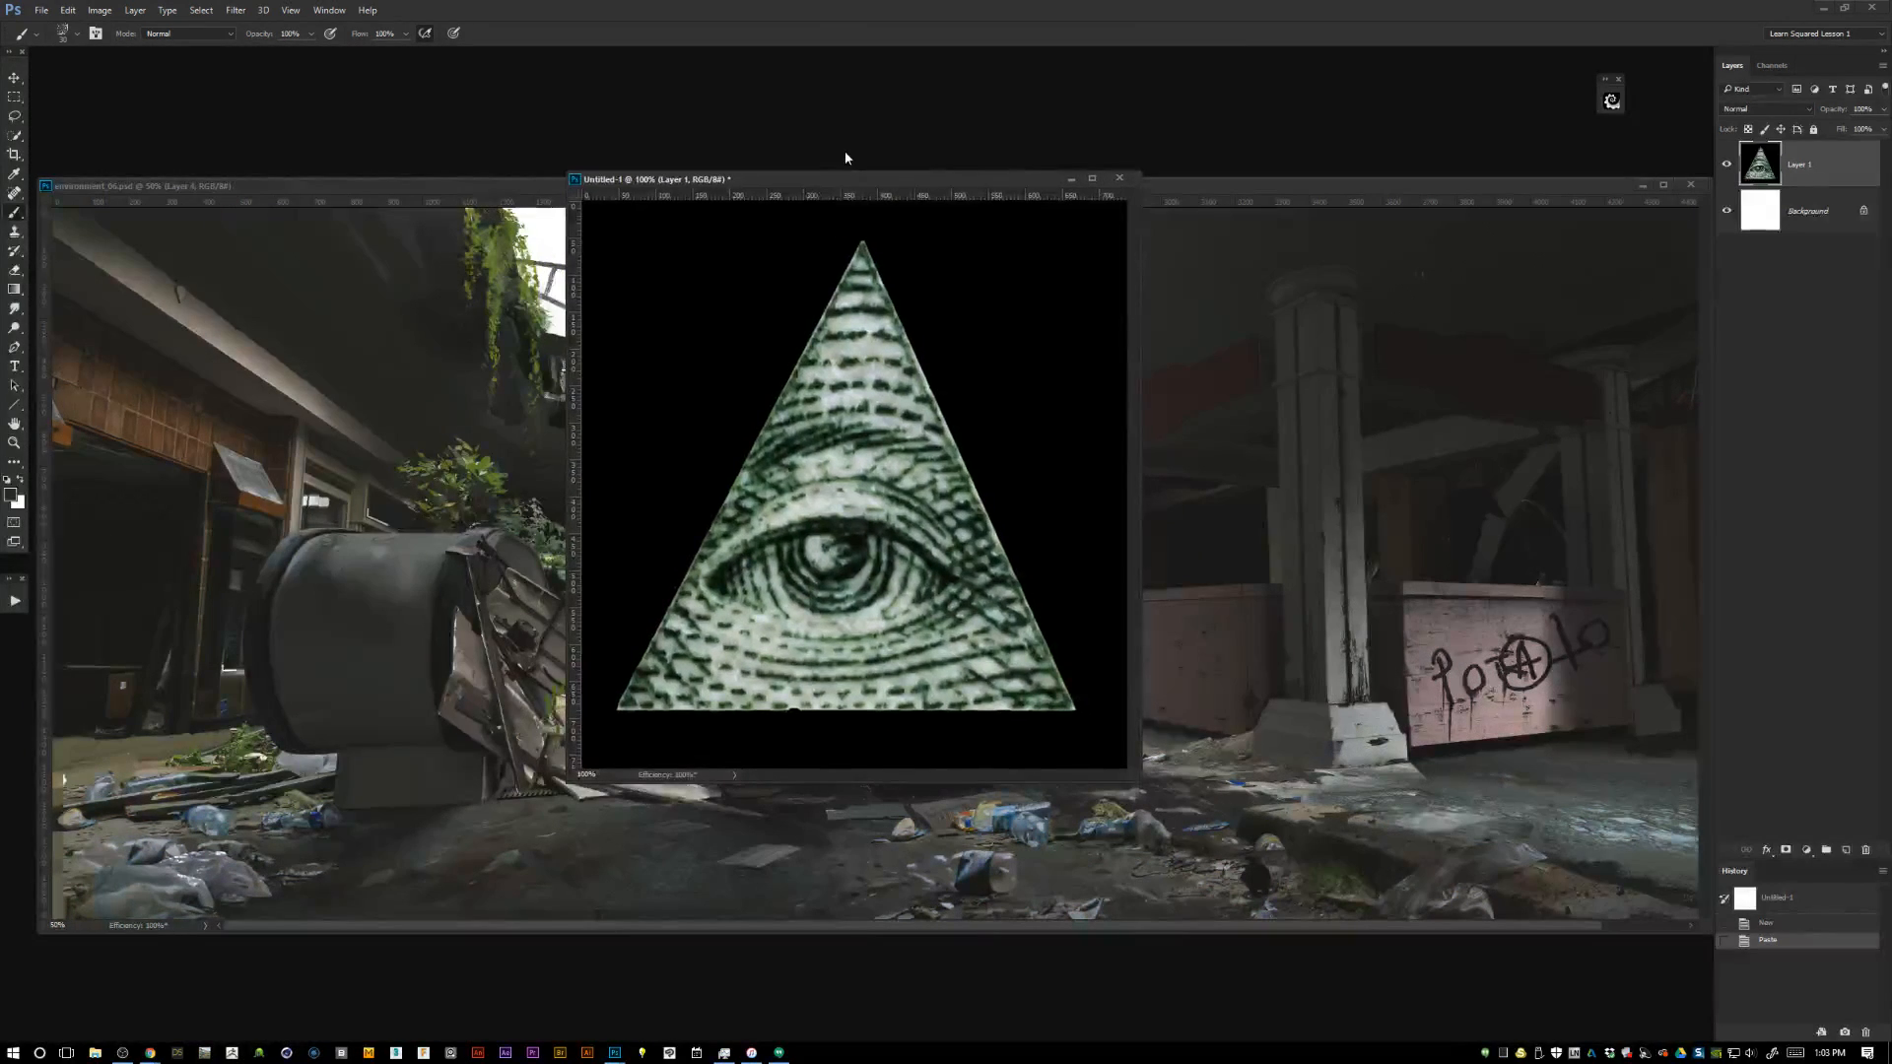
Select the eye pyramid along its three edges with the Polygonal Lasso tool.
left_click(15, 115)
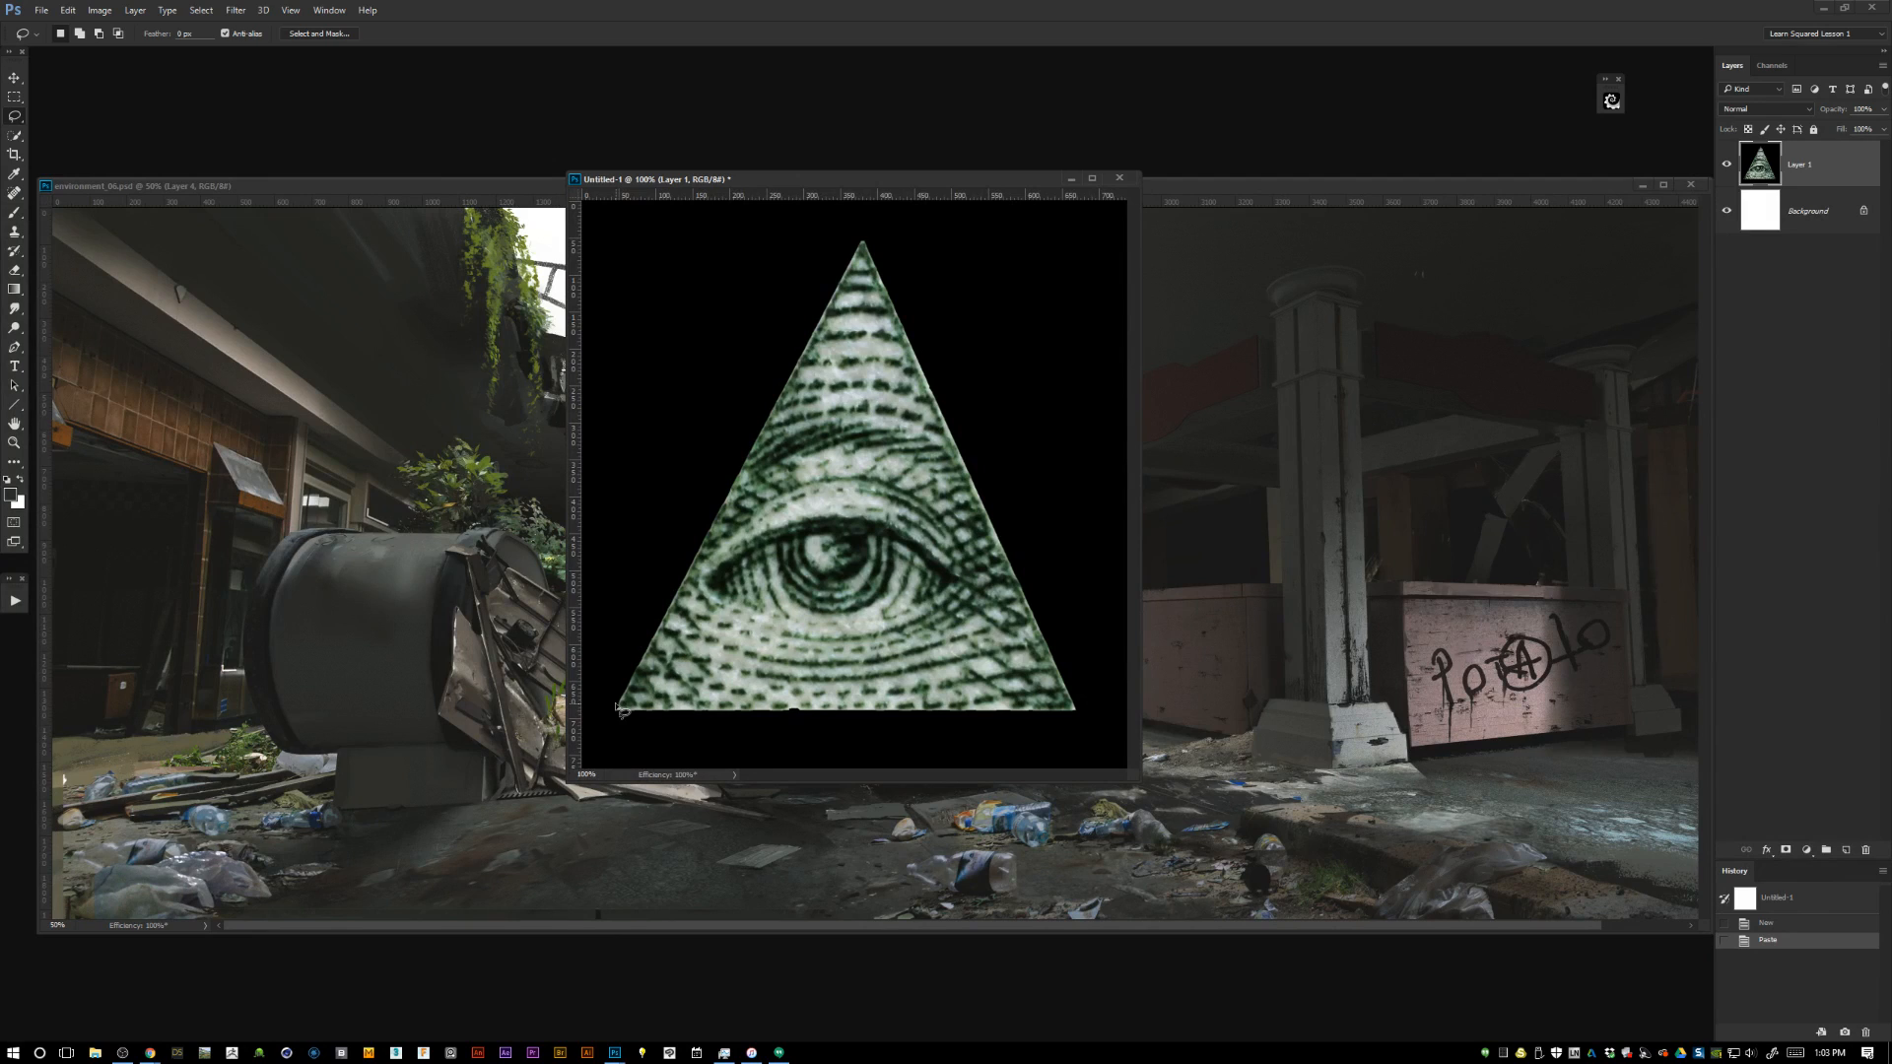
right_click(15, 115)
left_click(71, 132)
key("alt+Tab")
left_click(617, 707)
left_click(862, 245)
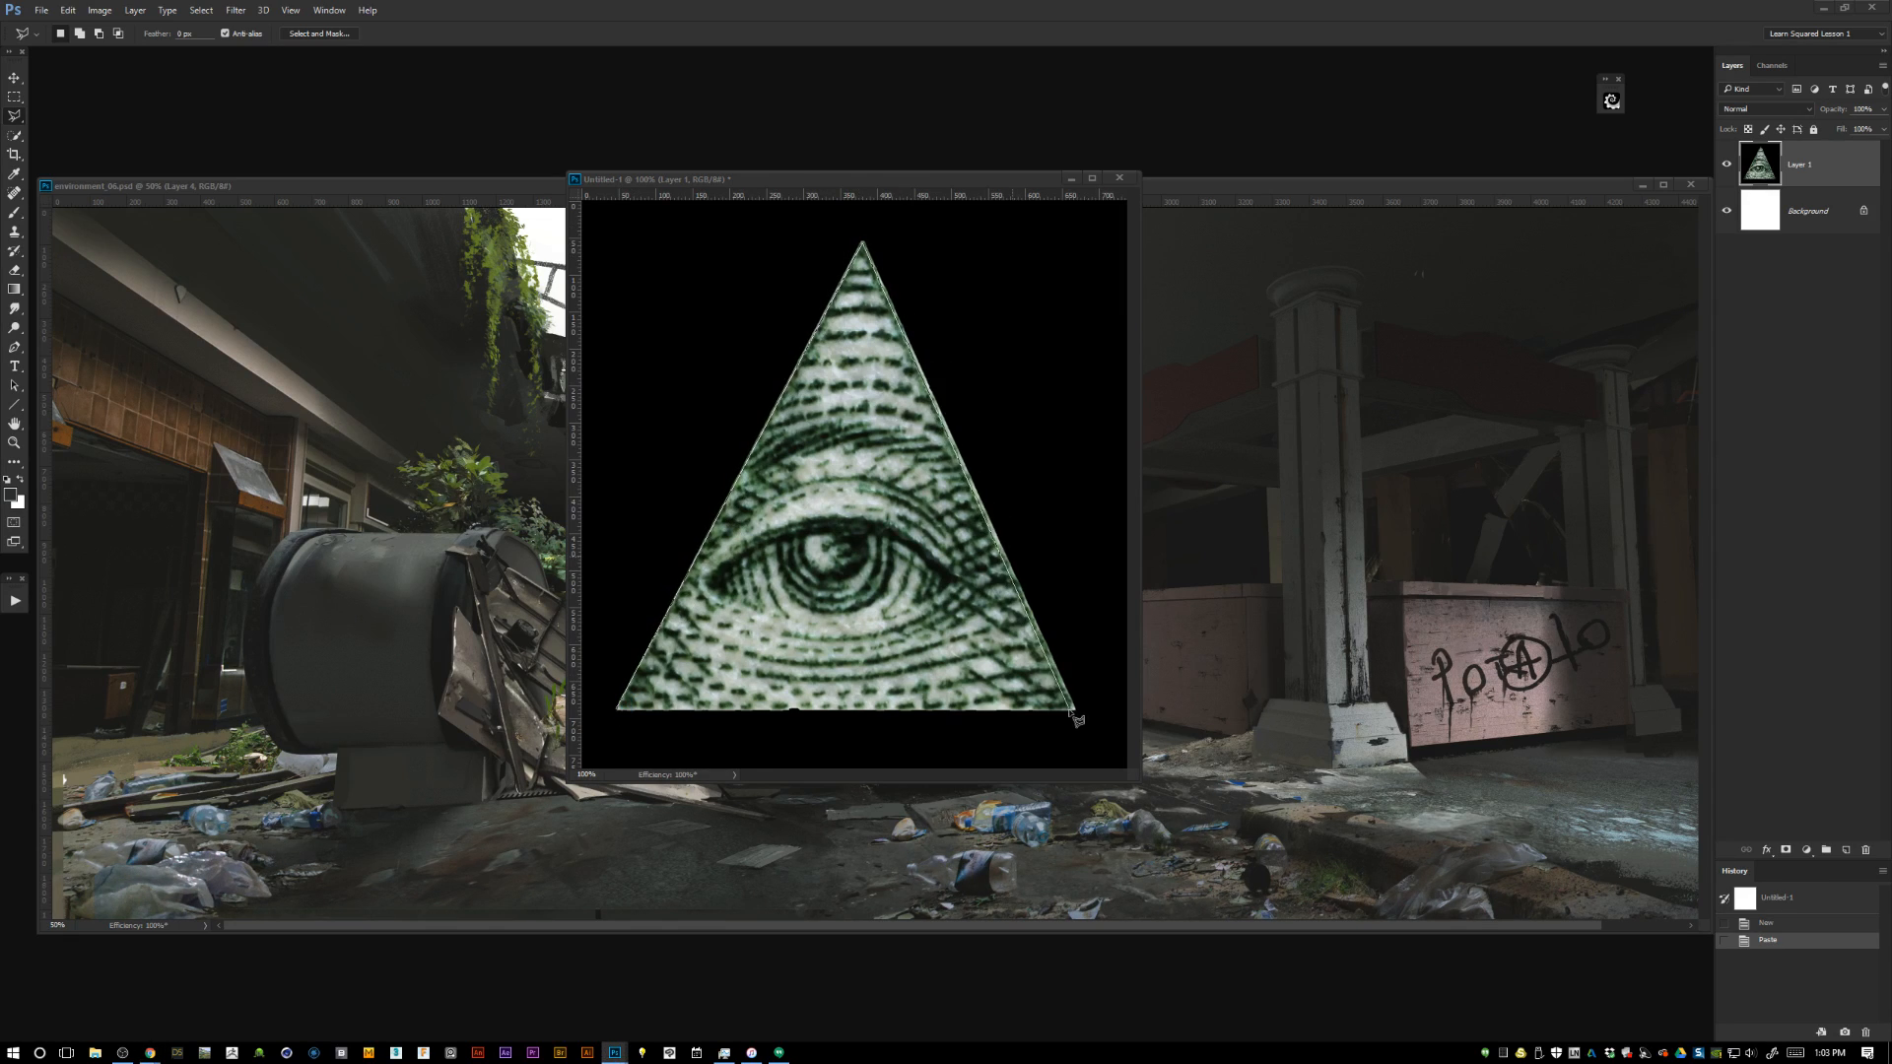
left_click(1075, 708)
left_click(617, 708)
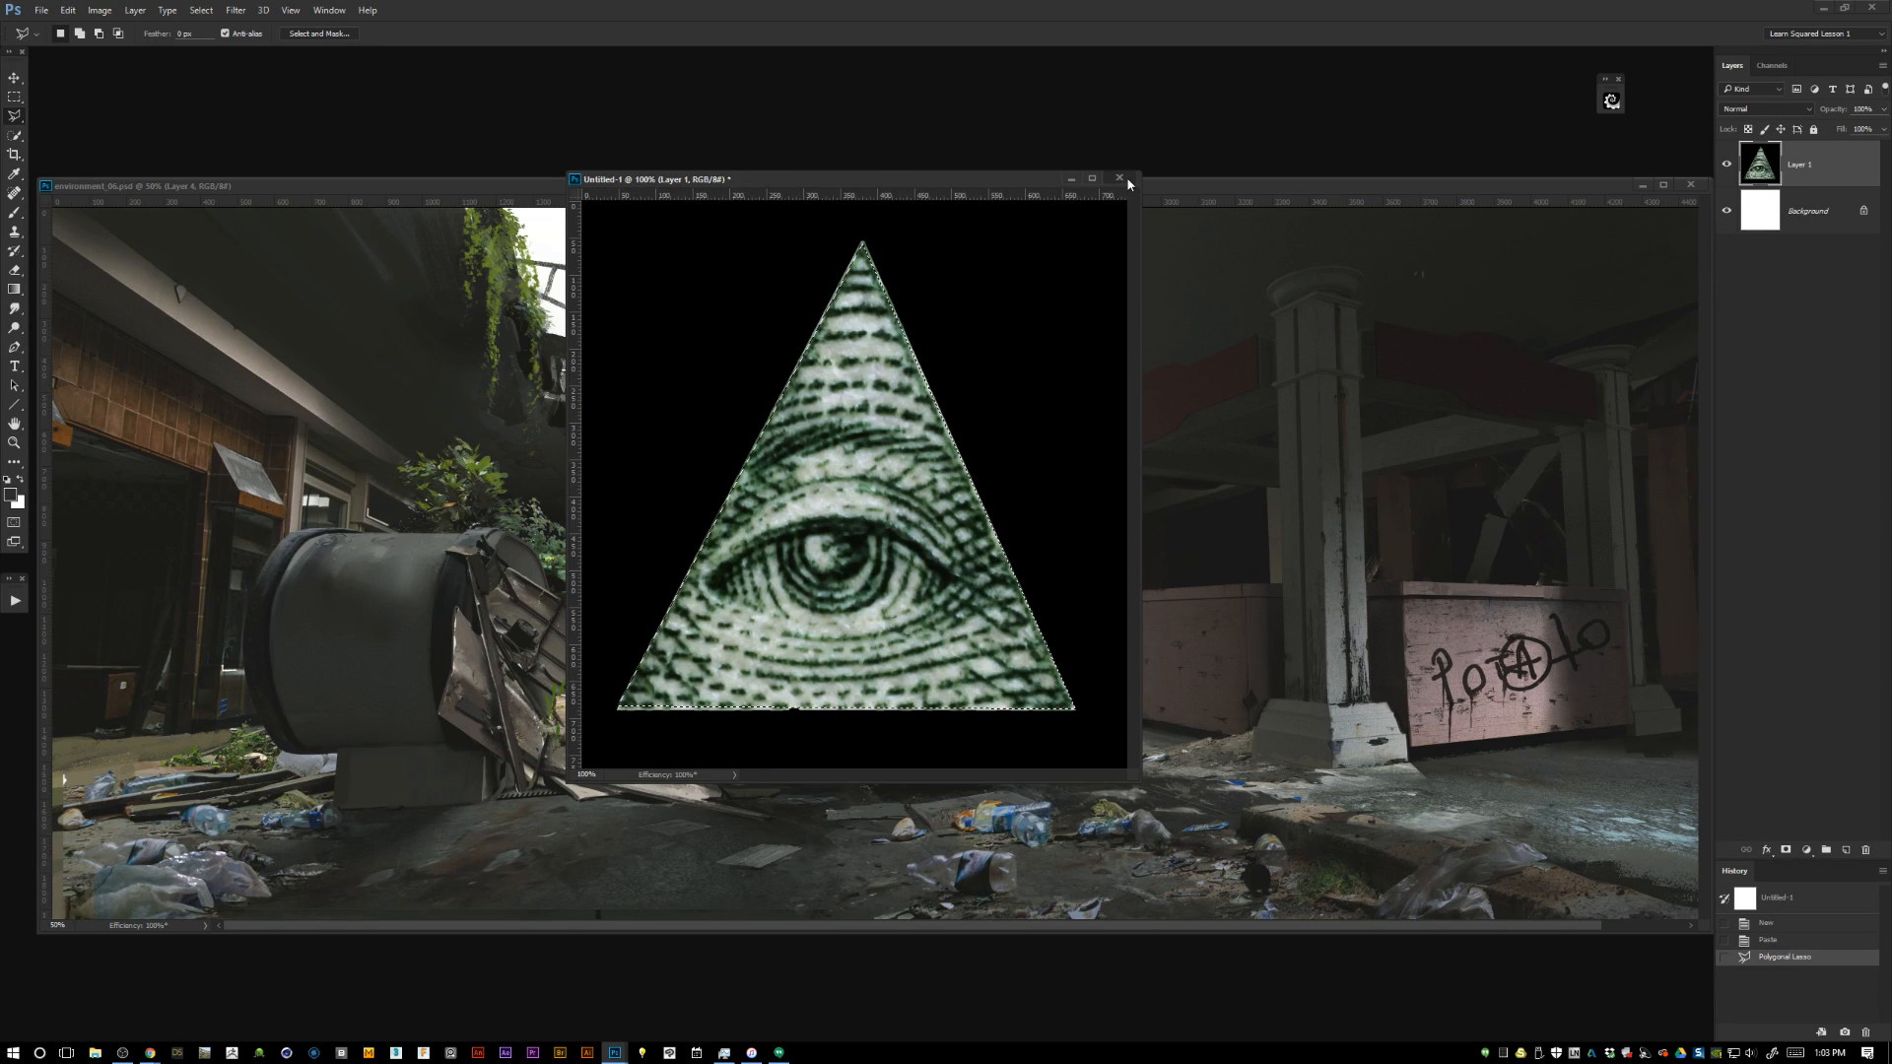
Close the temporary document, paste the cut-out pyramid into environment_06.psd and move it over the graffiti counter.
key("ctrl+w")
key("n")
key("ctrl+v")
key("v")
left_click_drag(932, 621, 1582, 634)
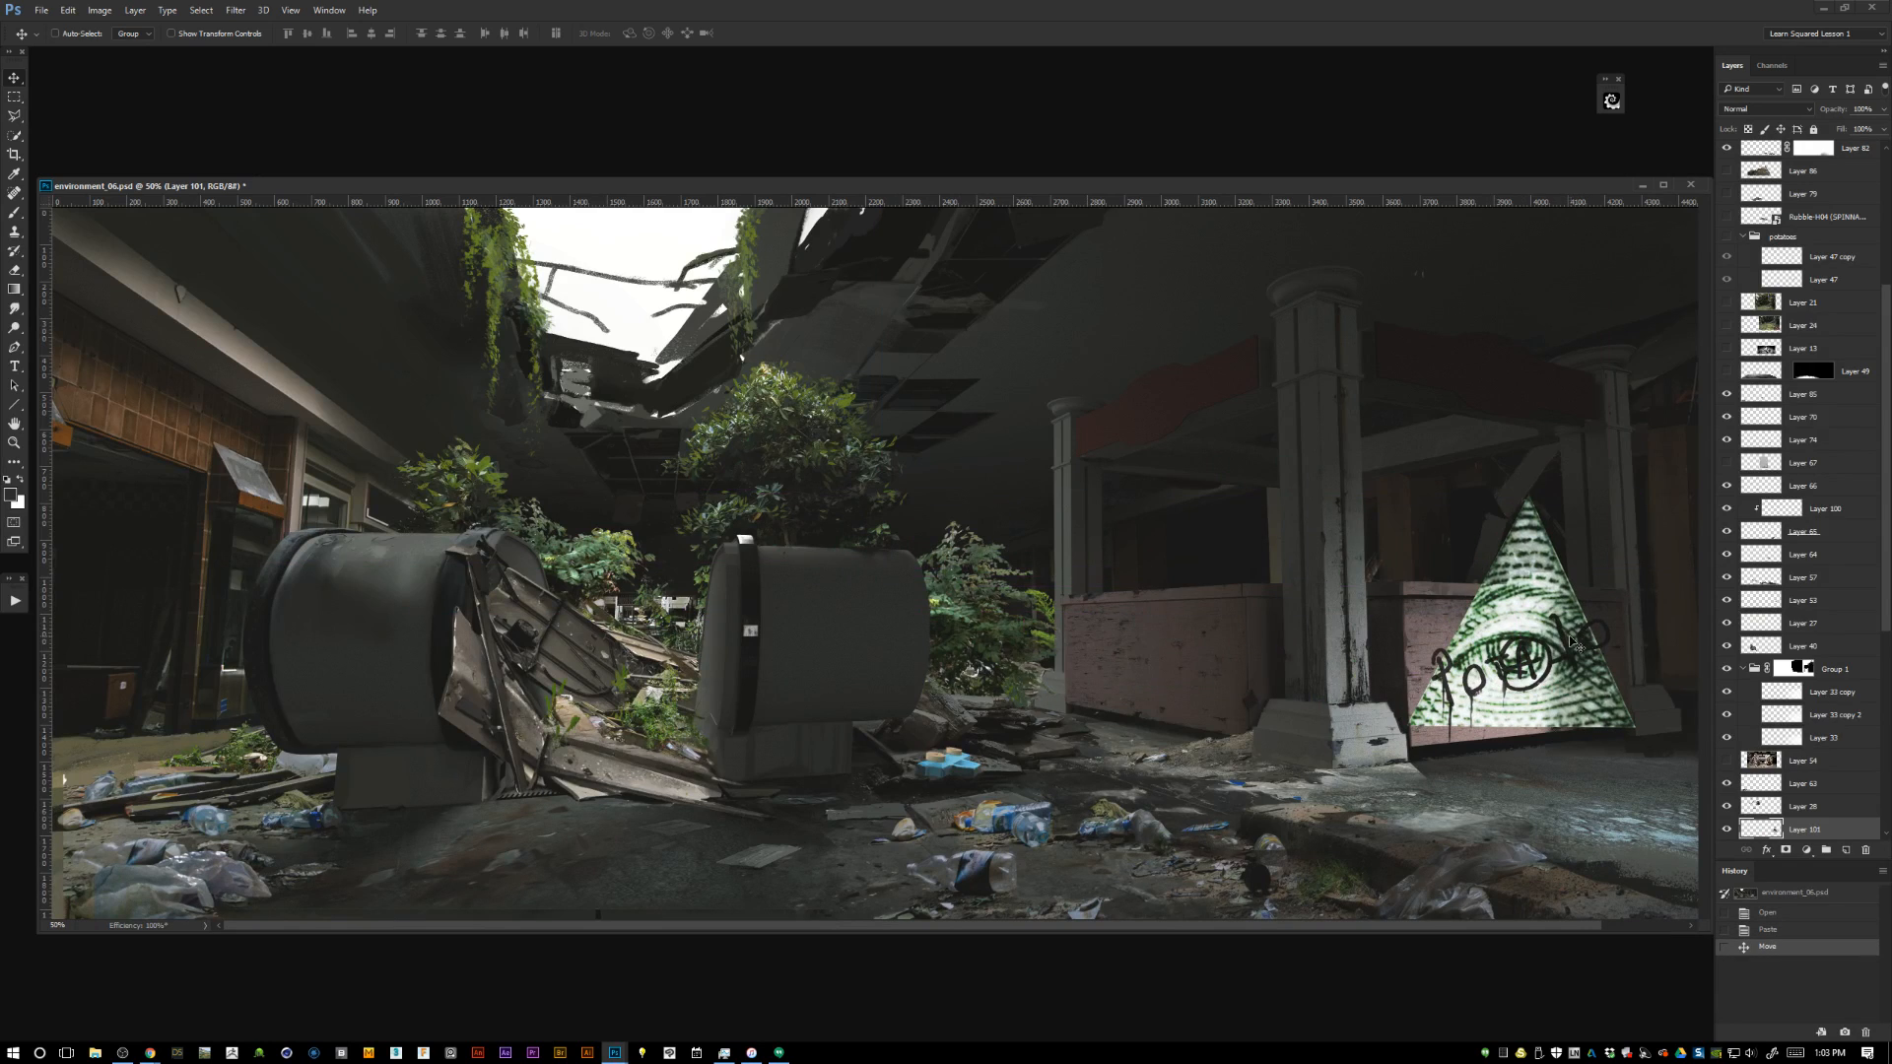
Scale the pyramid down and tilt it to match the slanted lettering on the counter.
key("ctrl+plus")
key("ctrl+t")
left_click_drag(1480, 464, 1407, 554)
key("Return")
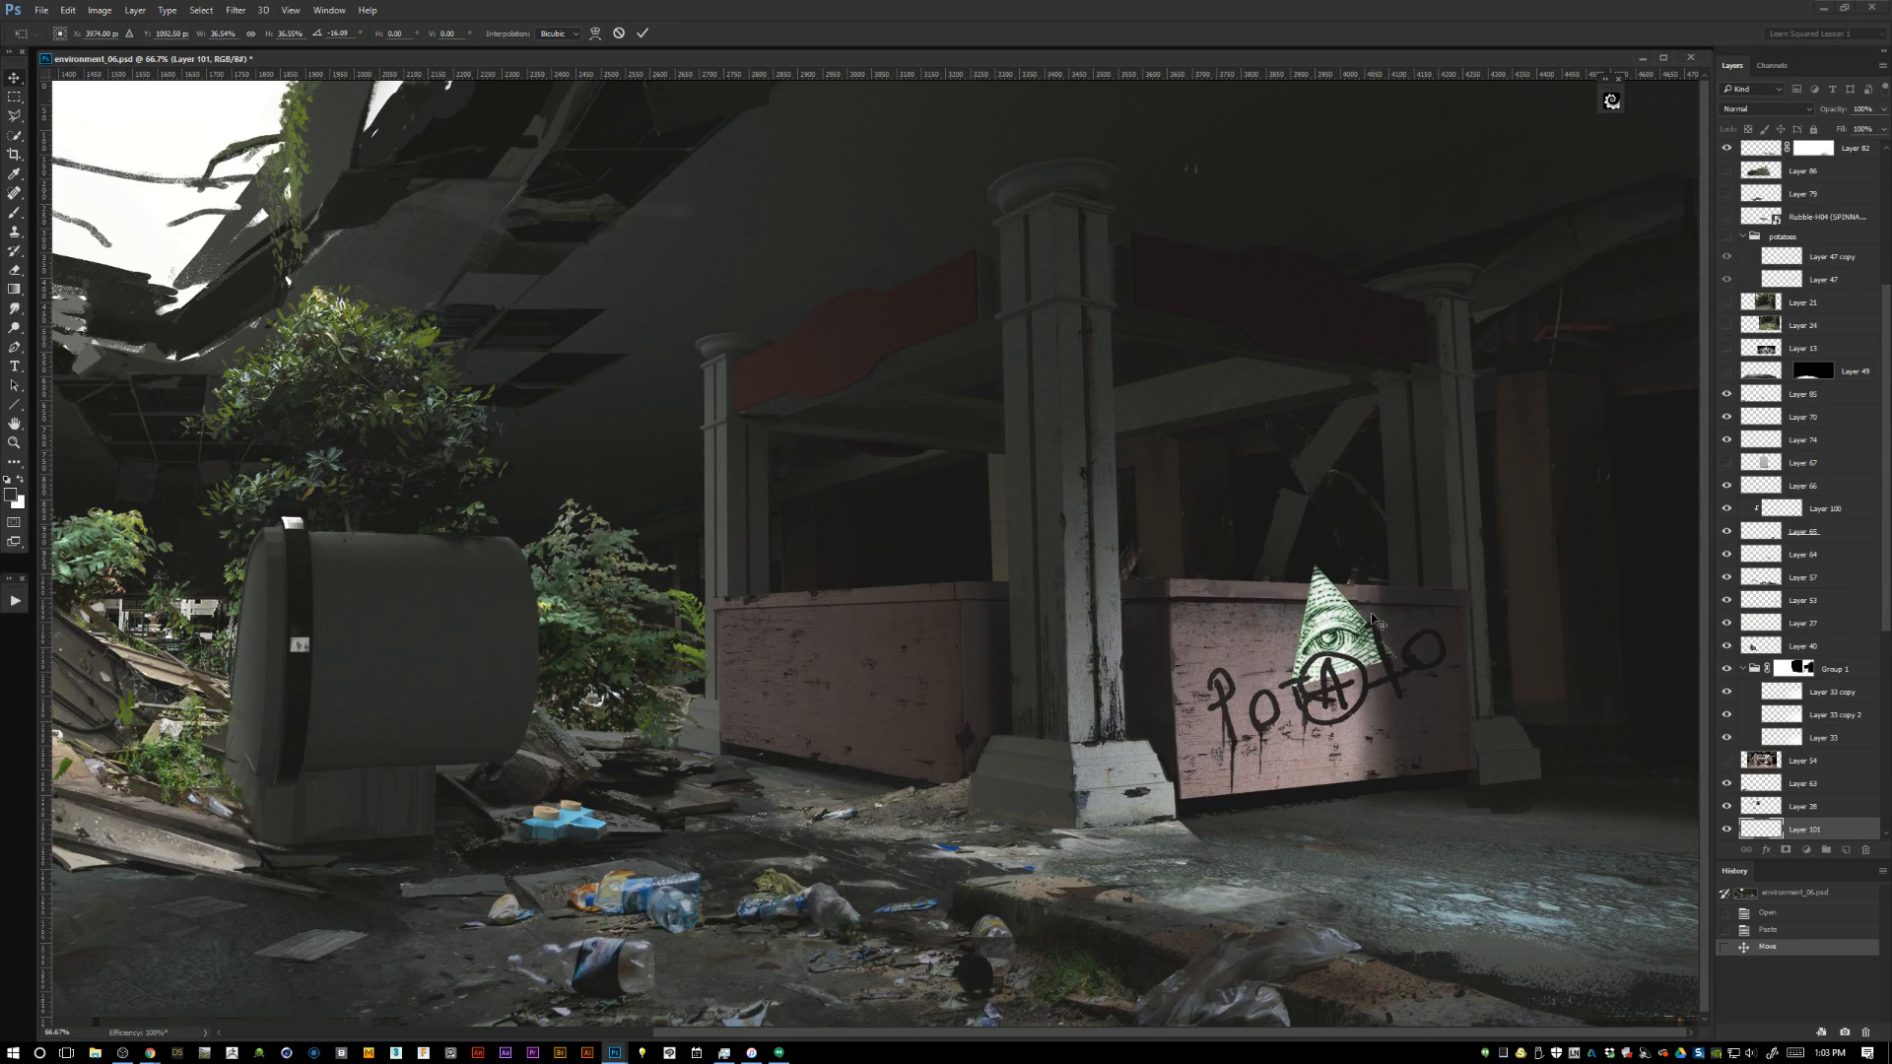
Shrink and fit the pyramid over the circled A of the graffiti, and move its layer directly above Layer 53.
key("ctrl+plus")
left_click_drag(1480, 673, 853, 645)
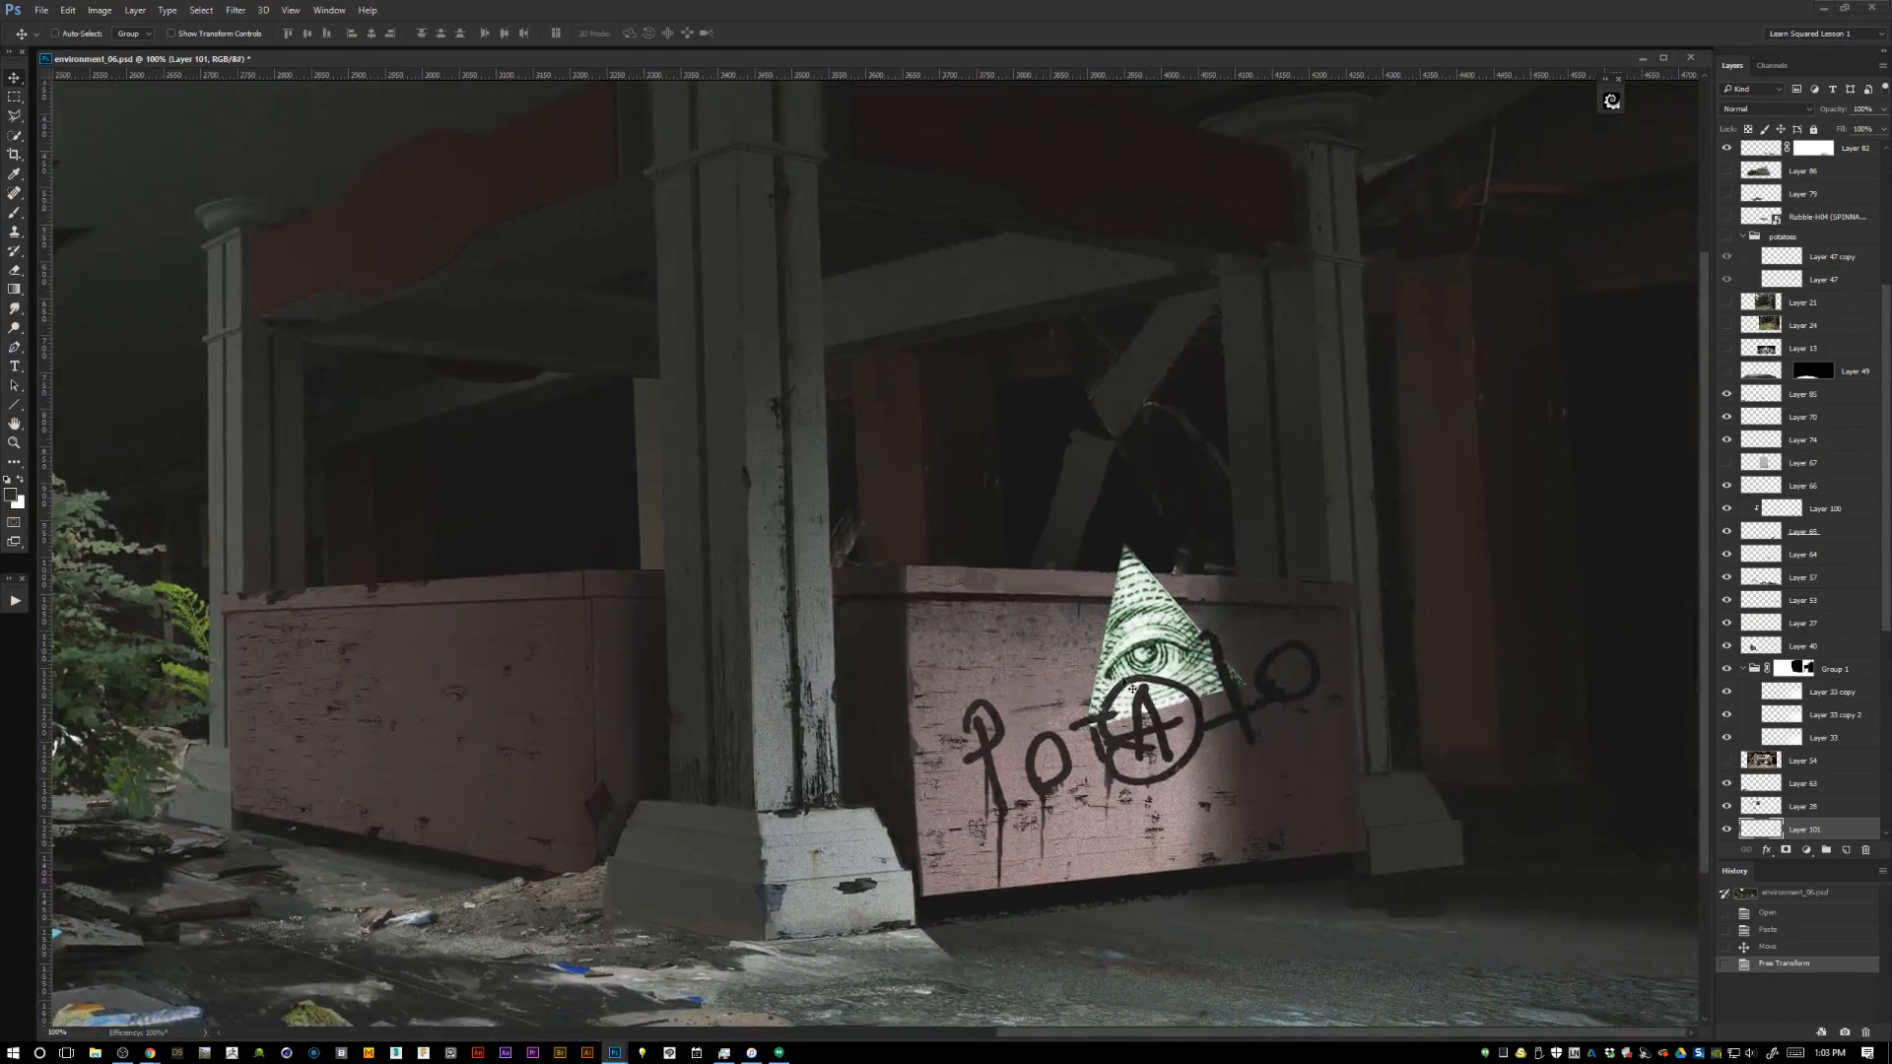
key("ctrl+plus")
left_click_drag(1576, 684, 1058, 696)
key("ctrl+t")
left_click_drag(1165, 895, 1069, 817)
key("Return")
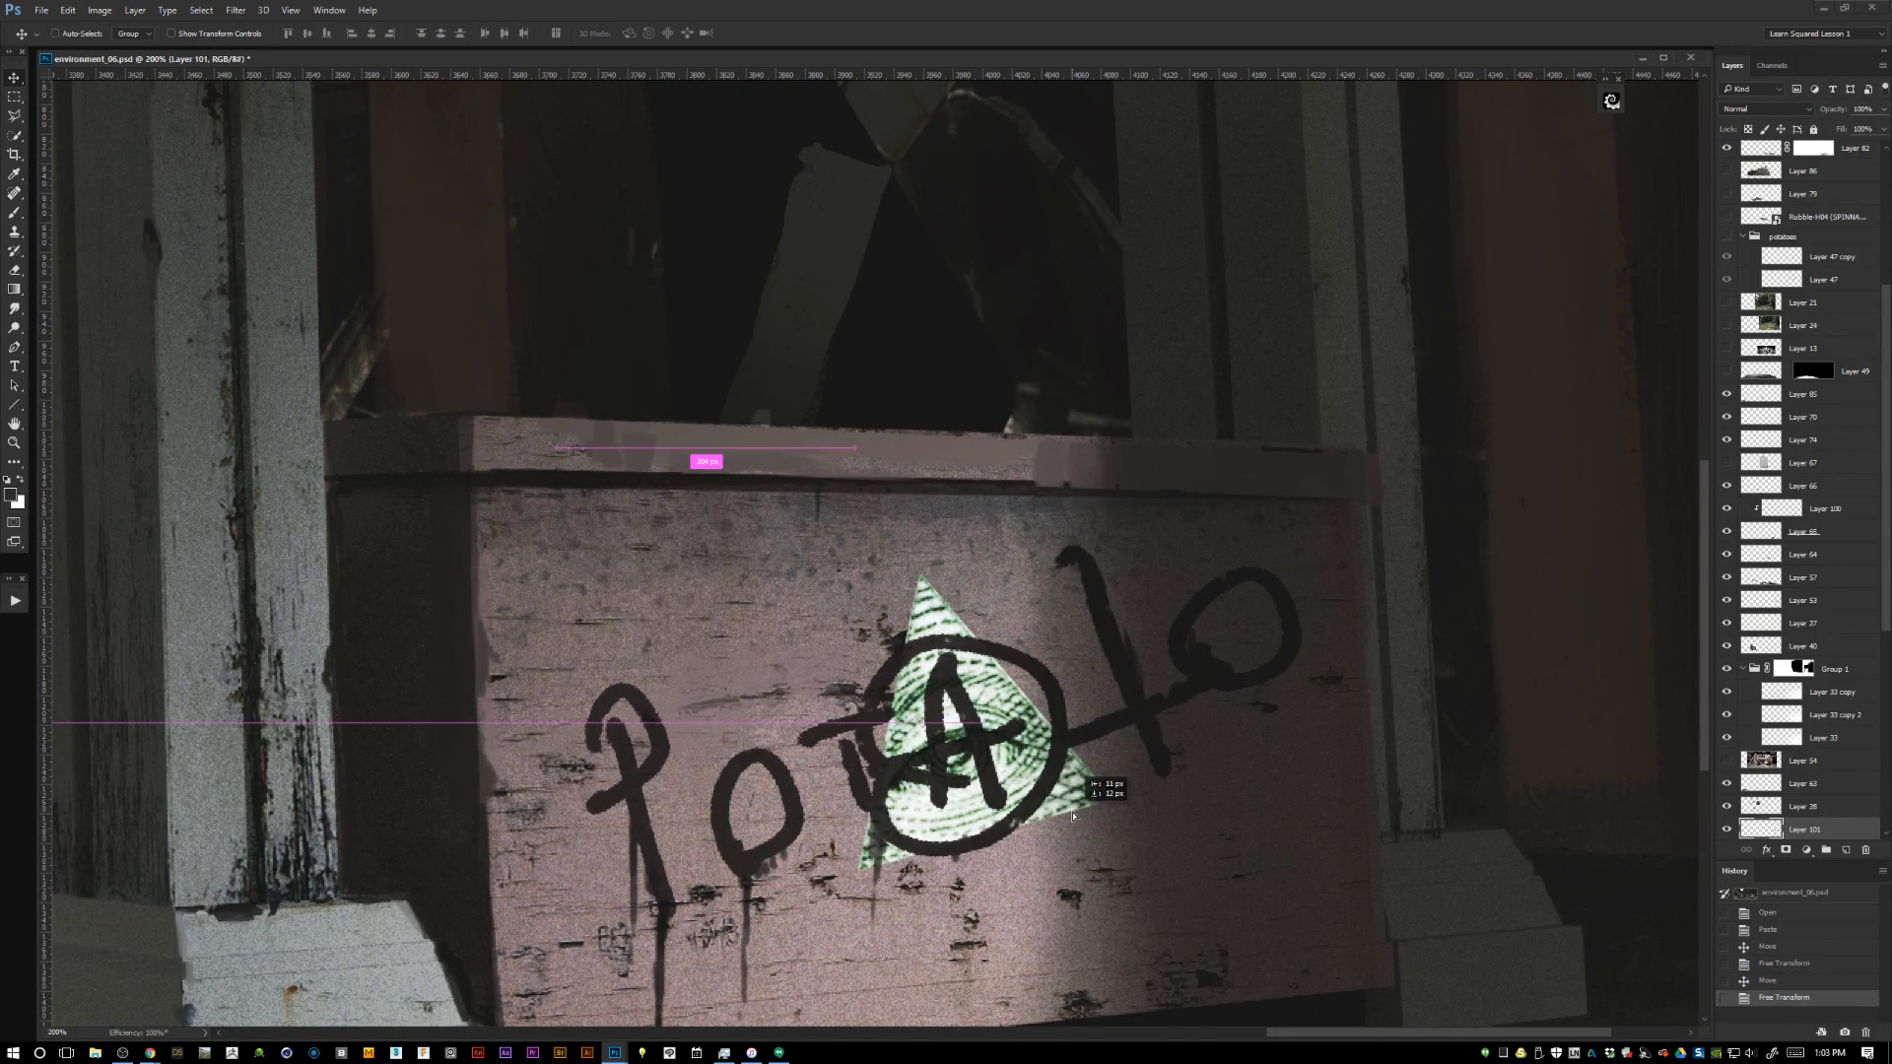
left_click_drag(1817, 830, 1805, 593)
Delete the circled A from the graffiti on Layer 53 using a polygonal selection around it, then deselect.
left_click(1759, 625)
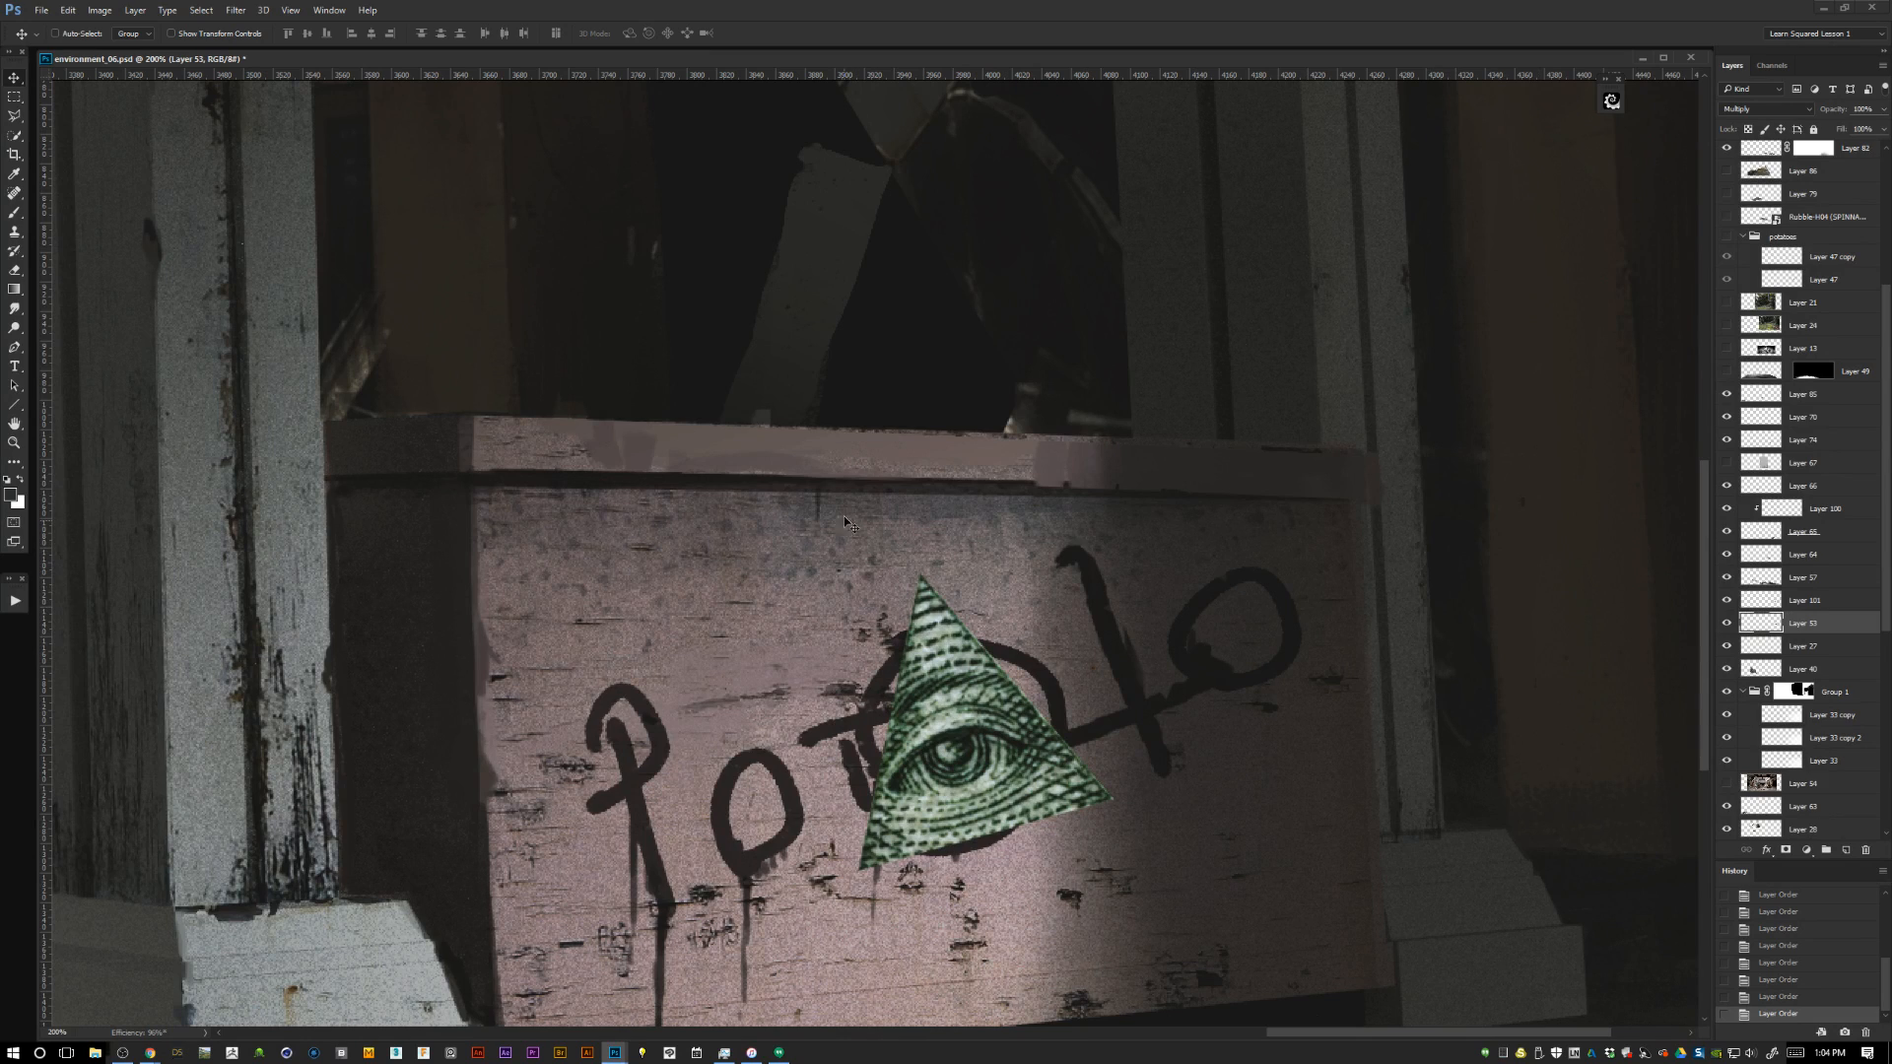
key("l")
left_click(853, 729)
left_click(886, 867)
left_click(931, 927)
left_click(1034, 873)
left_click(1094, 801)
left_click(1070, 733)
left_click(1075, 675)
left_click(1046, 625)
left_click(985, 580)
left_click(922, 575)
left_click(869, 612)
left_click(847, 701)
double_click(899, 711)
key("Delete")
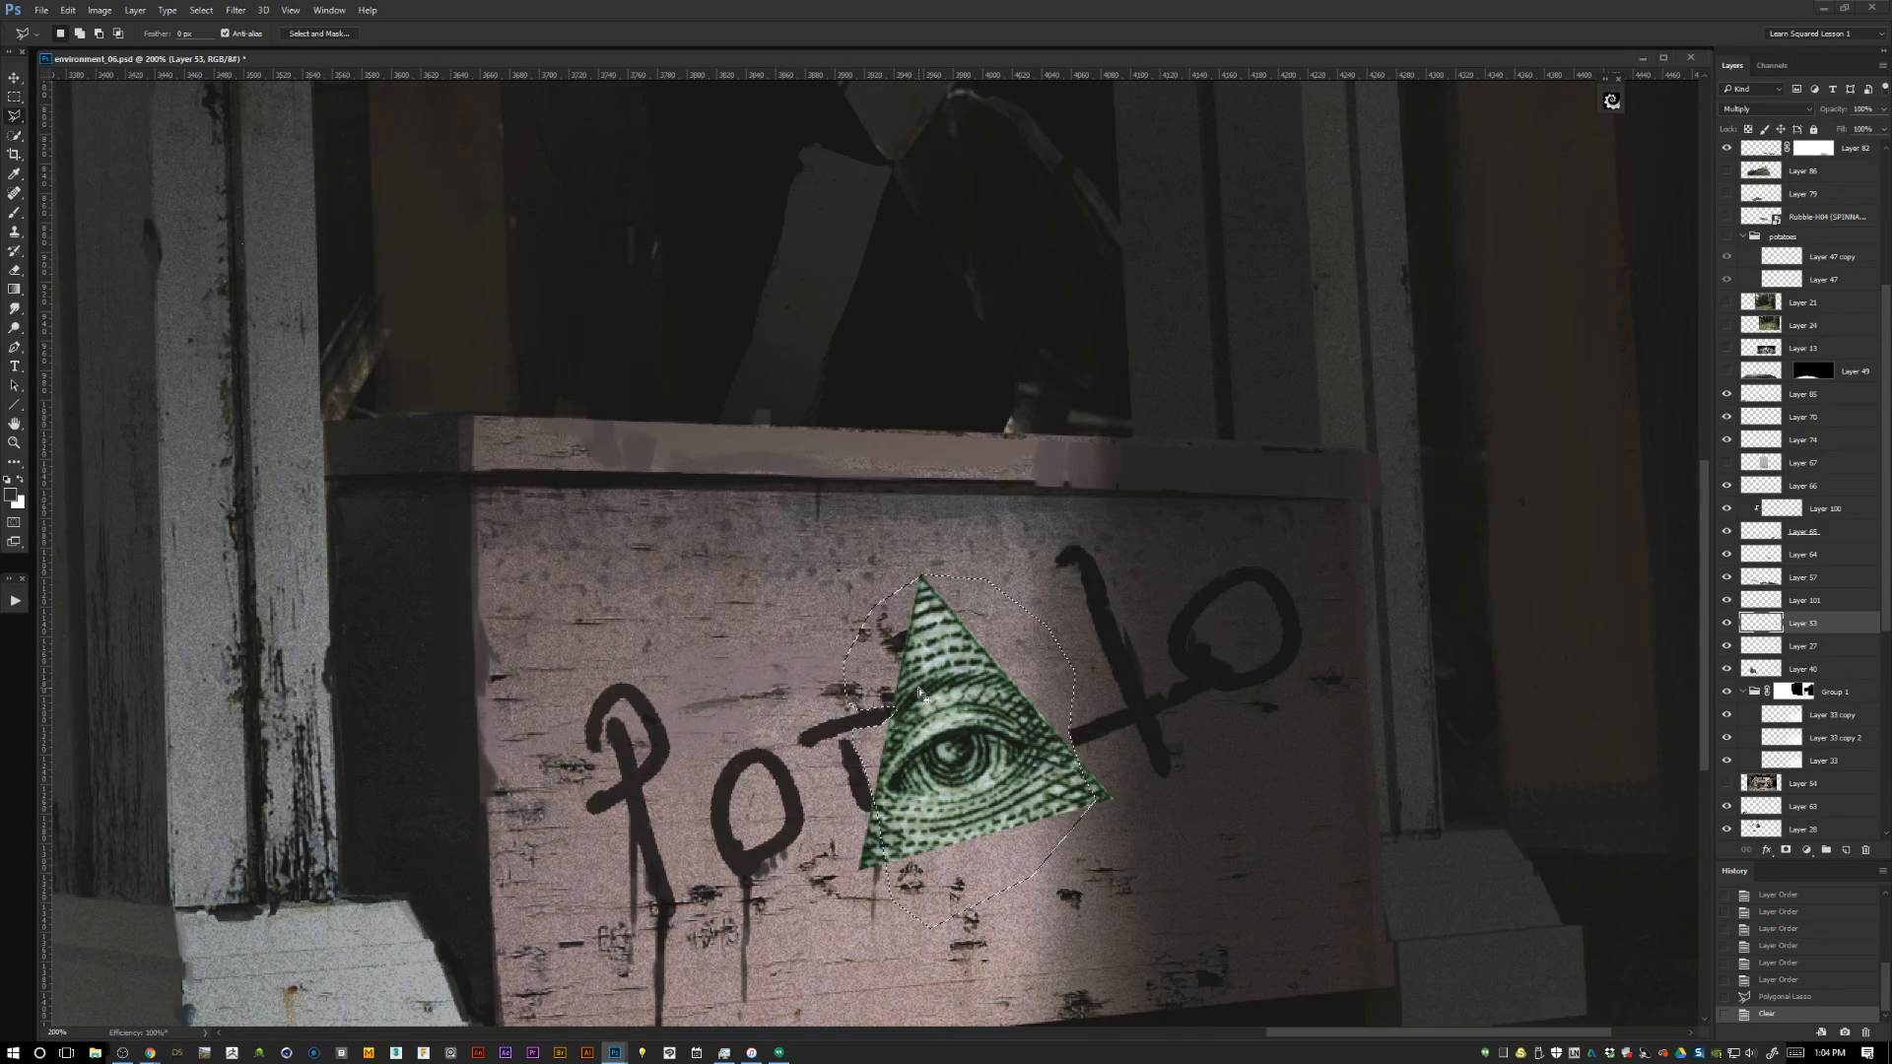
key("ctrl+d")
key("m")
Nudge the pyramid on Layer 101 into the gap in the lettering and set its blend mode to Multiply.
left_click(1761, 601)
left_click(1726, 600)
left_click(1726, 600)
key("v")
left_click_drag(1031, 781, 1050, 794)
left_click(1765, 110)
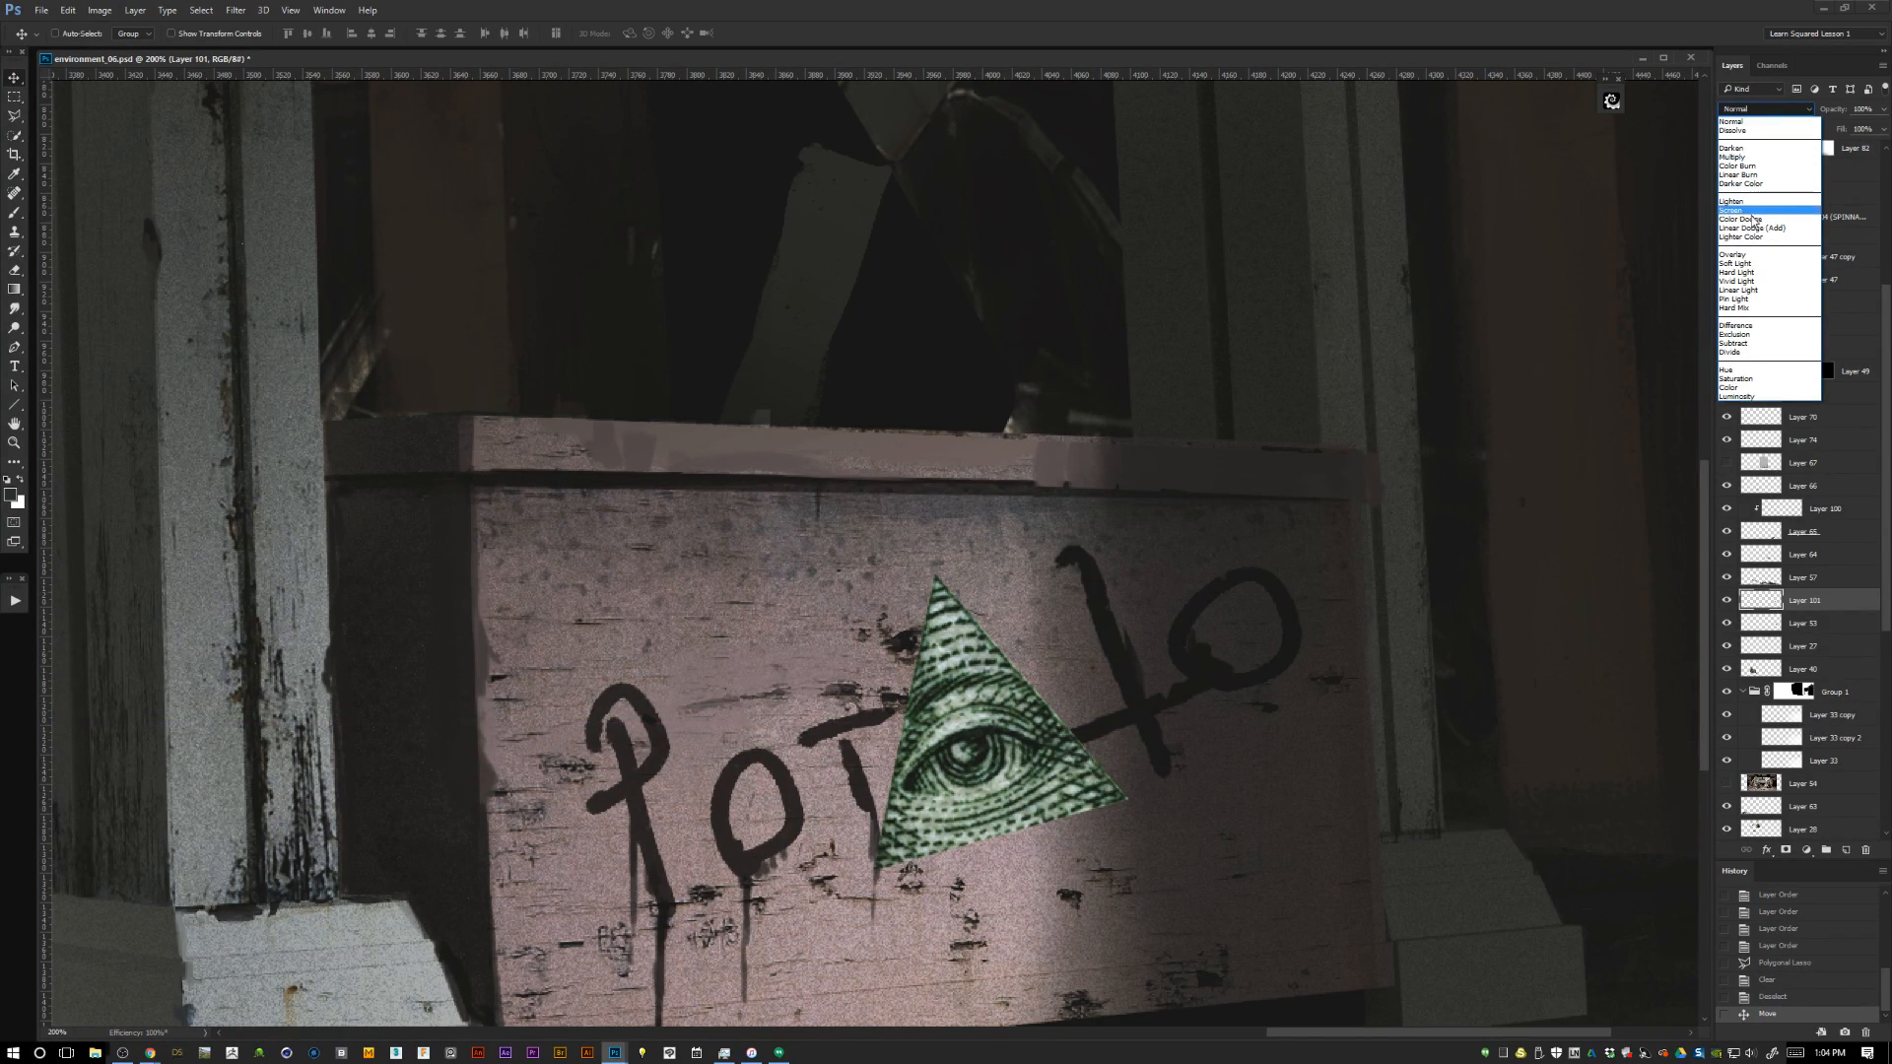
left_click(1736, 157)
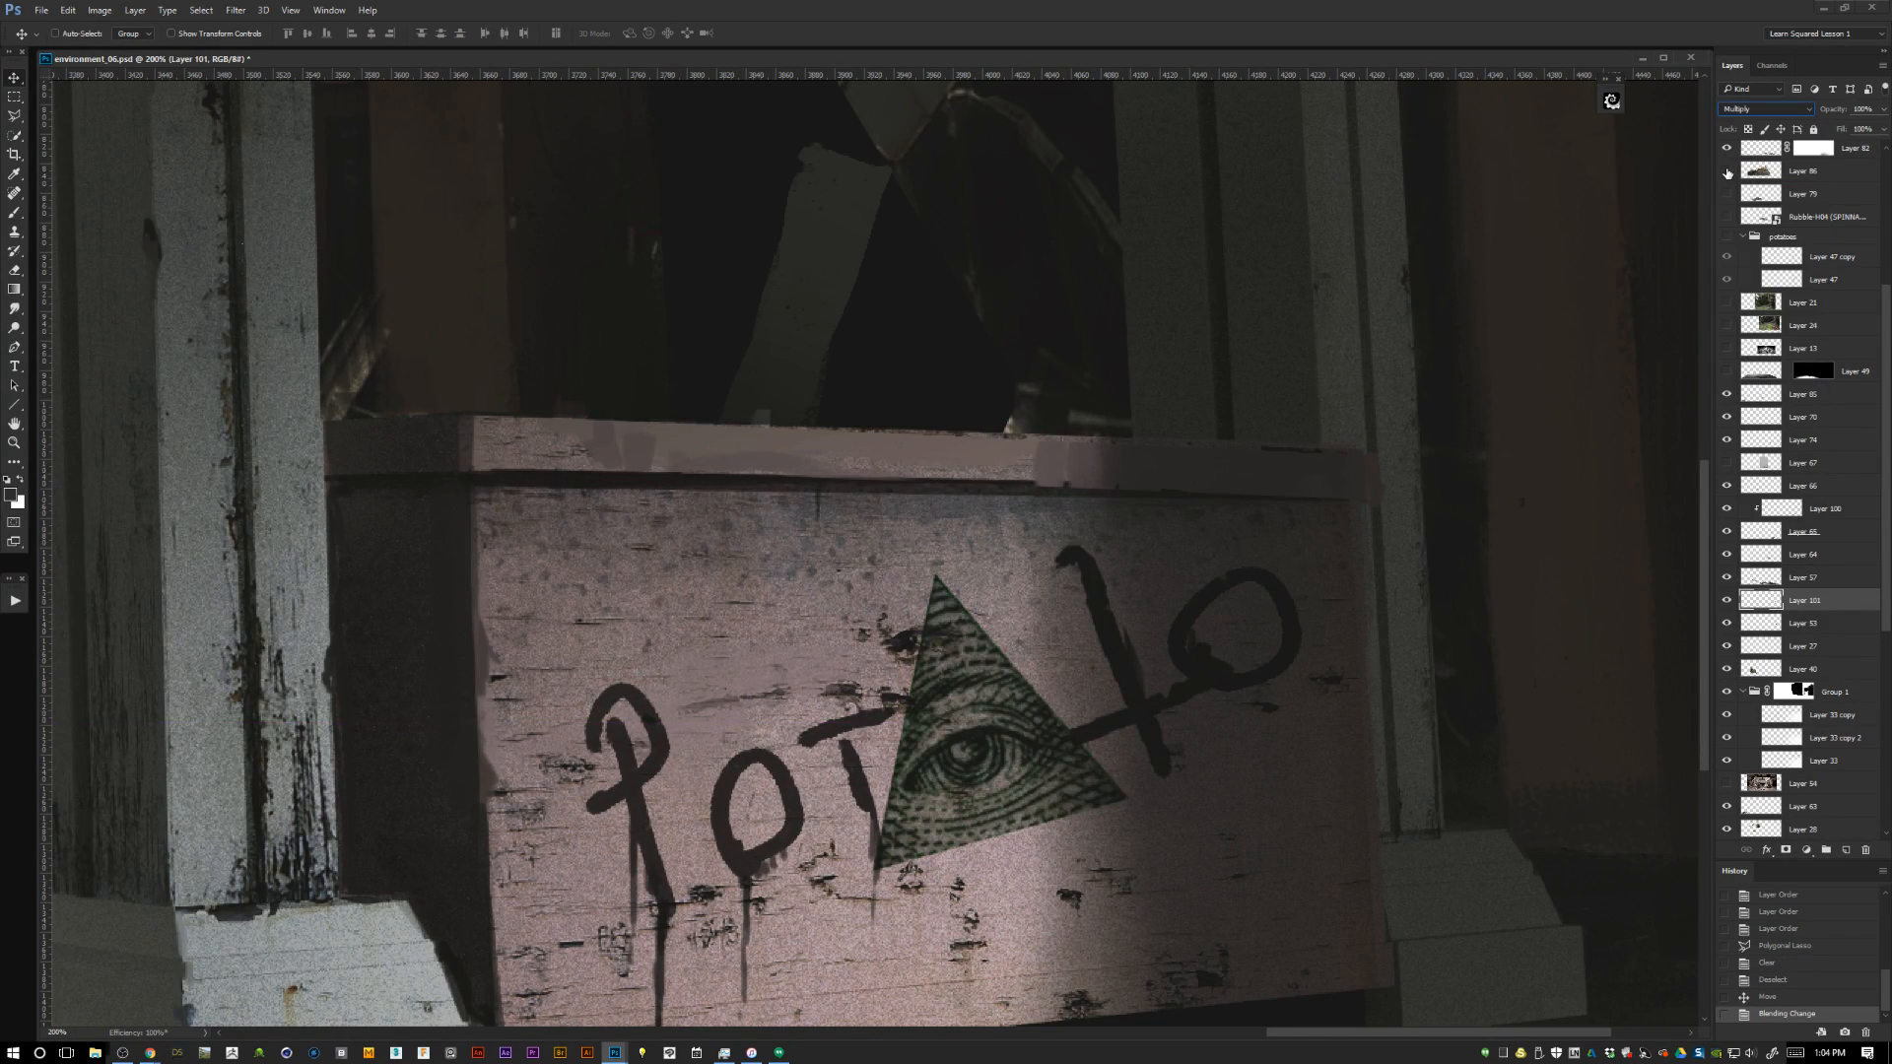
Increase the pyramid's contrast with Levels, brightening the highlights and darkening the shadows.
key("ctrl")
key("ctrl+l")
left_click_drag(1720, 652, 1655, 652)
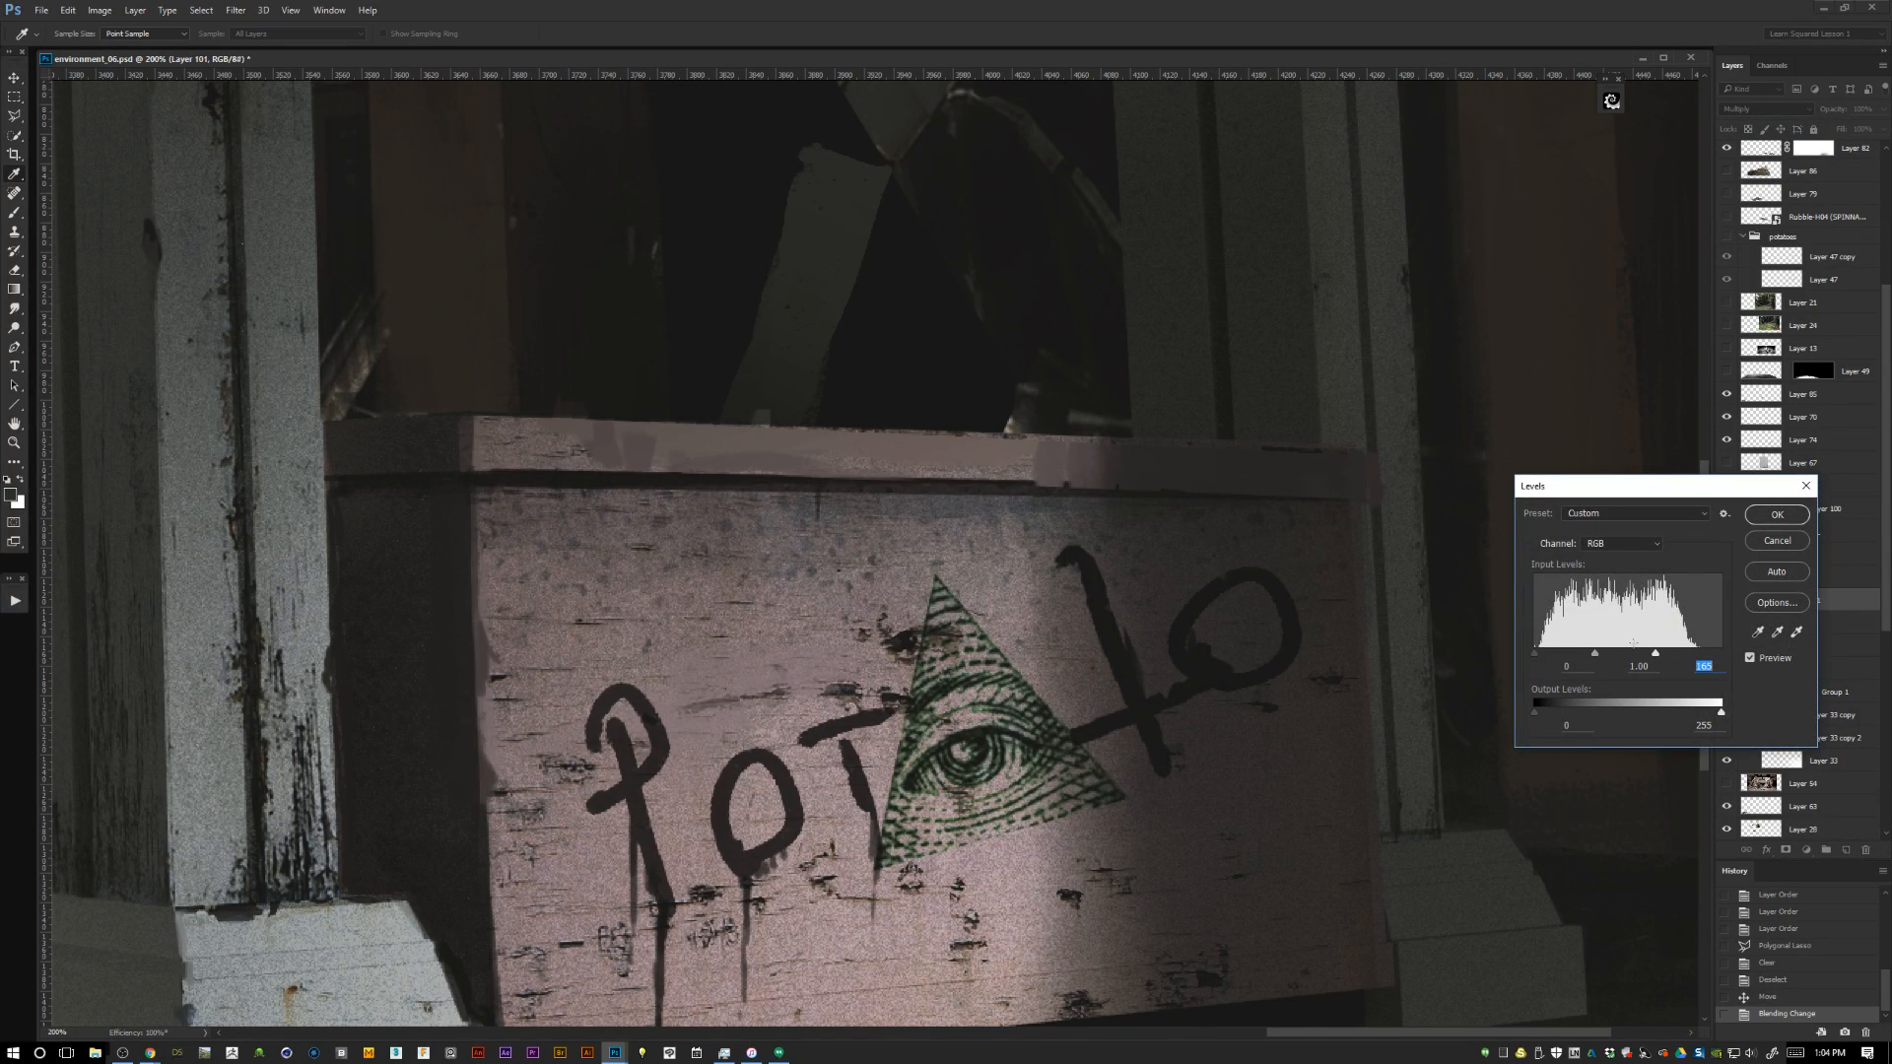
left_click_drag(1534, 652, 1589, 652)
key("Return")
Transform the pyramid to suit the counter's perspective and shift it slightly within the lettering.
key("ctrl+t")
left_click_drag(1126, 570, 1130, 593)
left_click_drag(1073, 772, 1078, 781)
key("Return")
key("b")
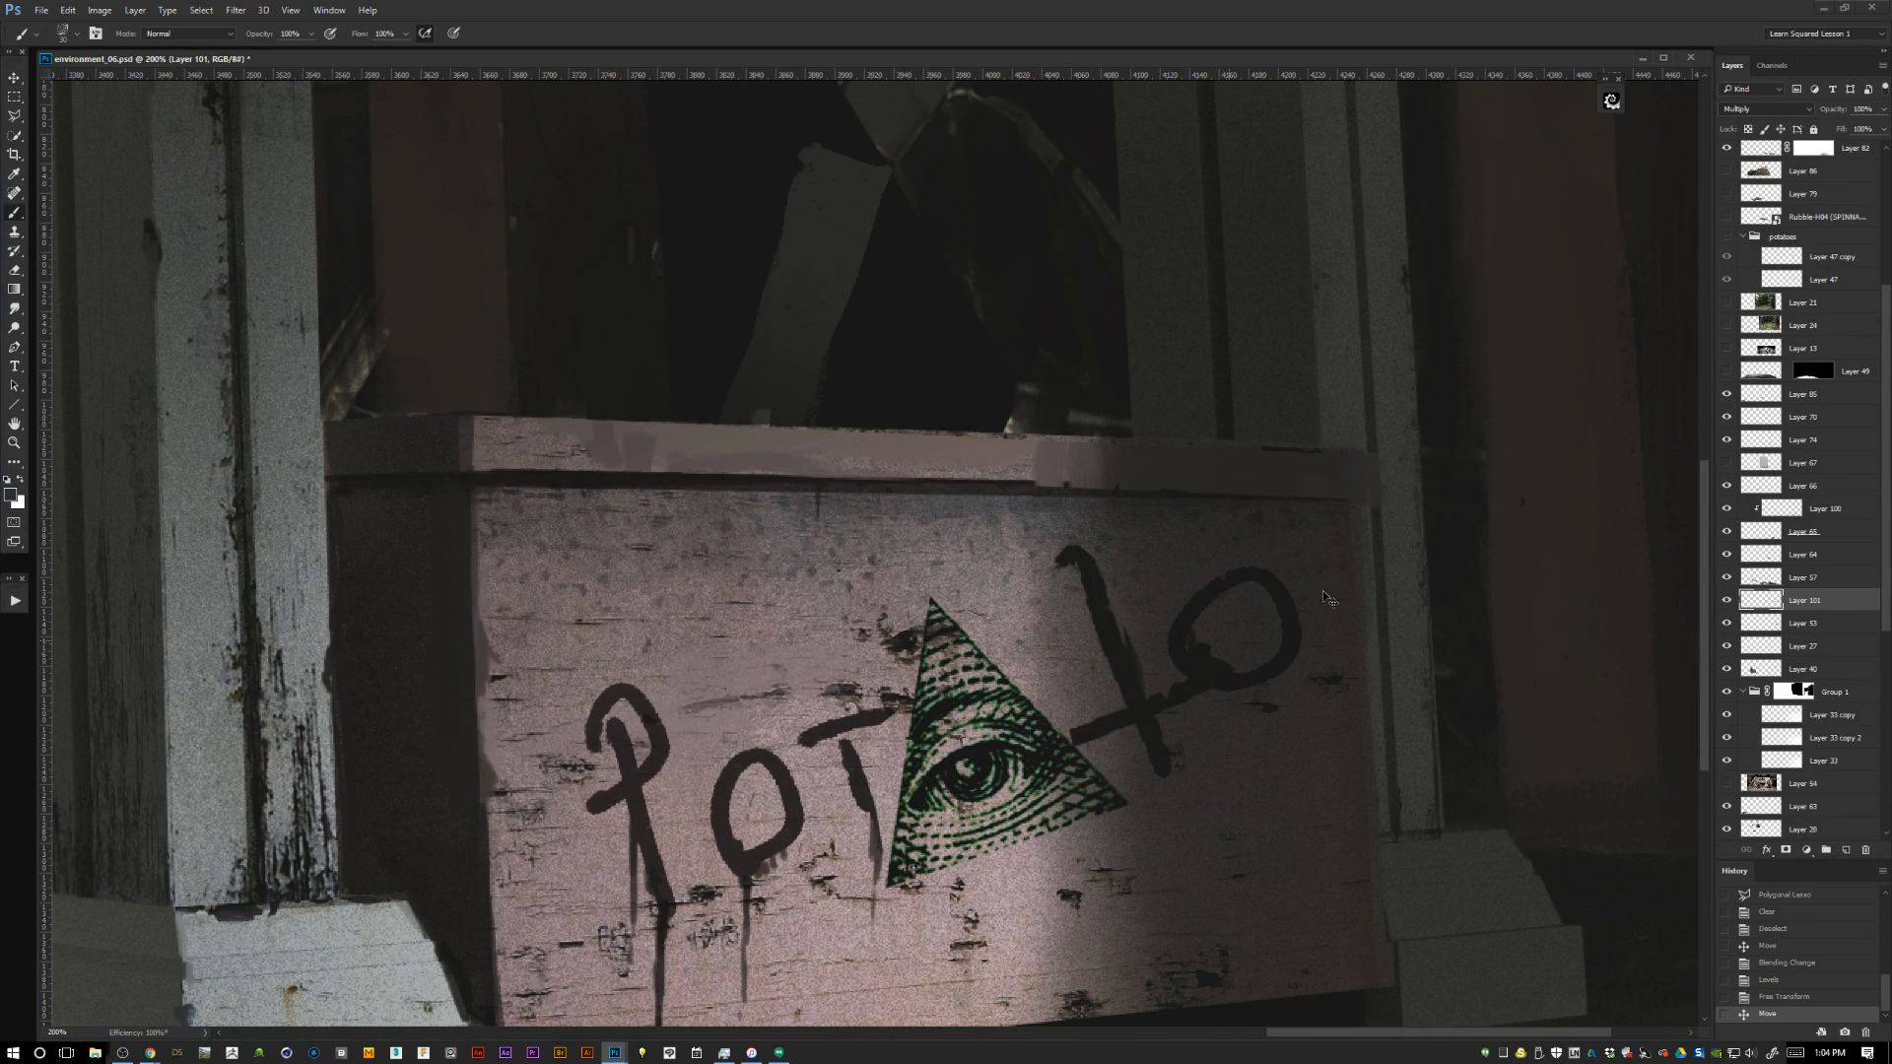
Desaturate the green pyramid with Hue/Saturation so it matches the black graffiti.
key("ctrl+u")
left_click_drag(1383, 583, 1340, 601)
key("Return")
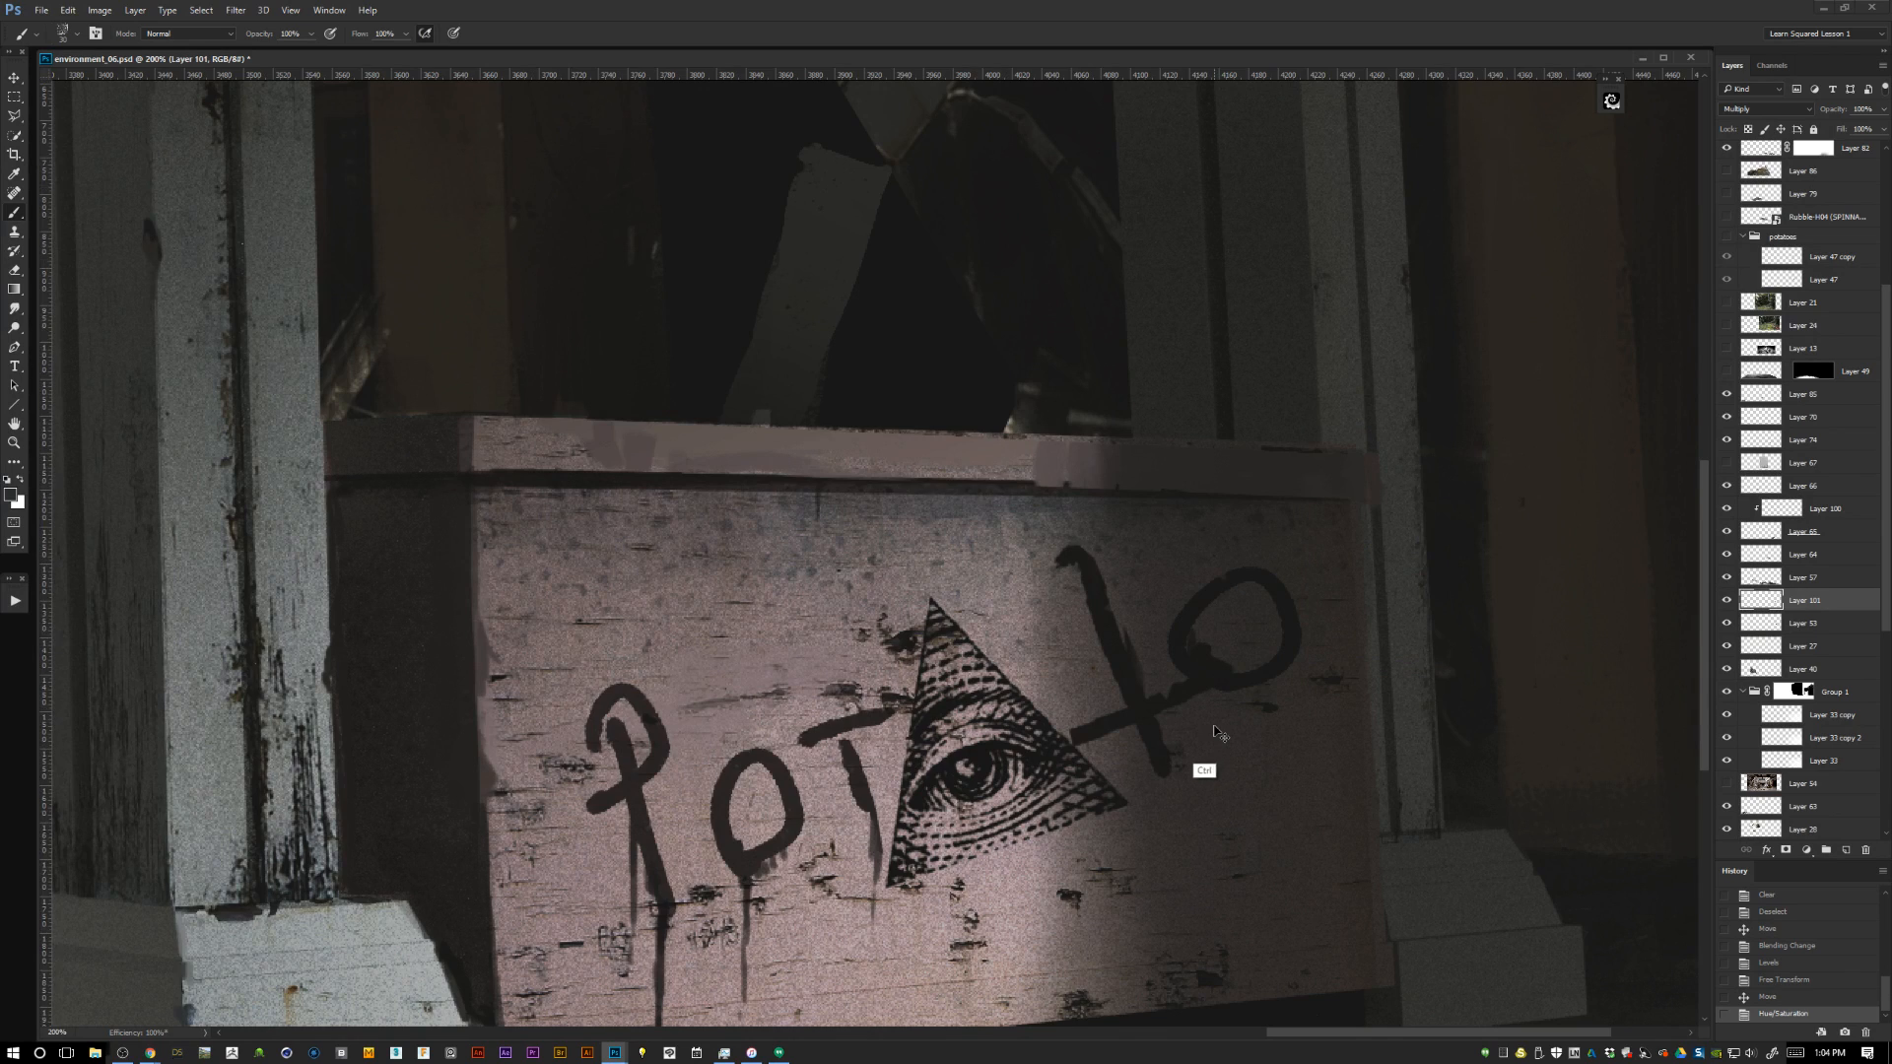
Fine-tune the pyramid's fit within the graffiti with Free Transform while viewing the whole scene.
key("ctrl+0")
key("ctrl+minus")
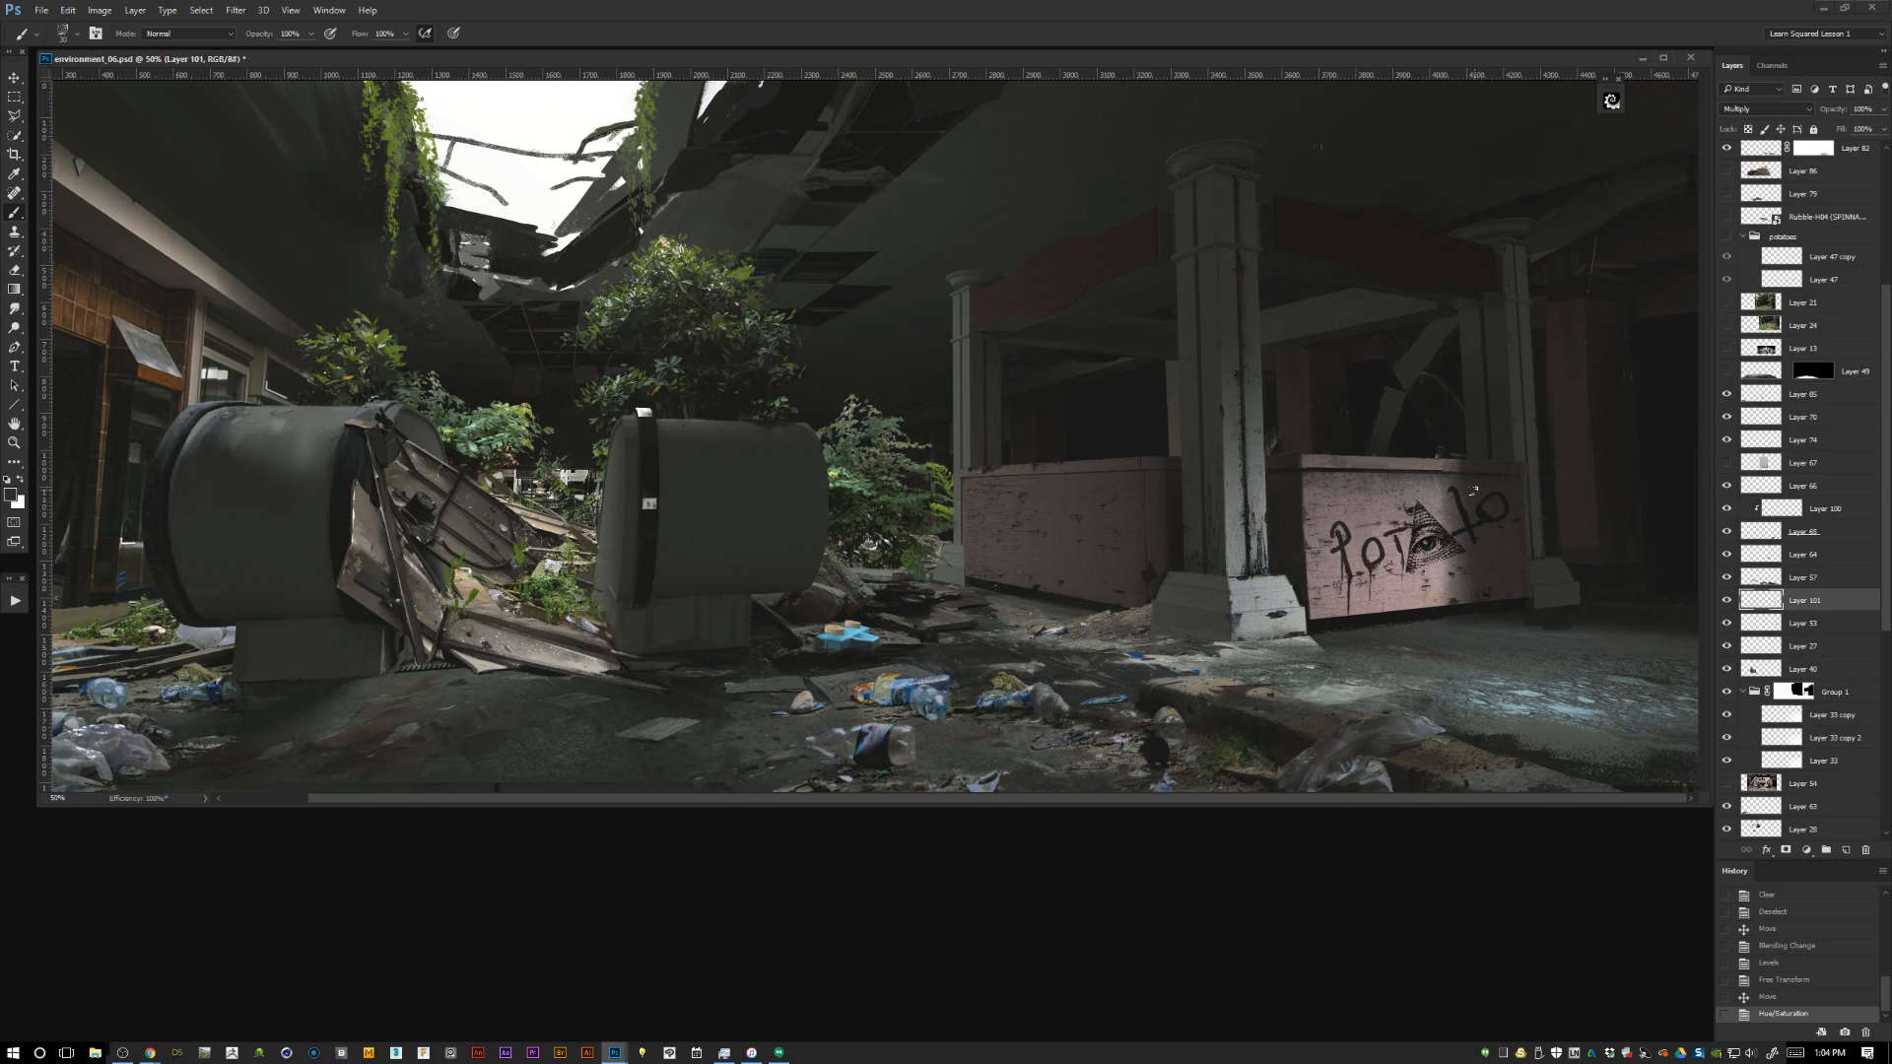
key("ctrl+t")
left_click_drag(1404, 574, 1412, 568)
key("Return")
key("b")
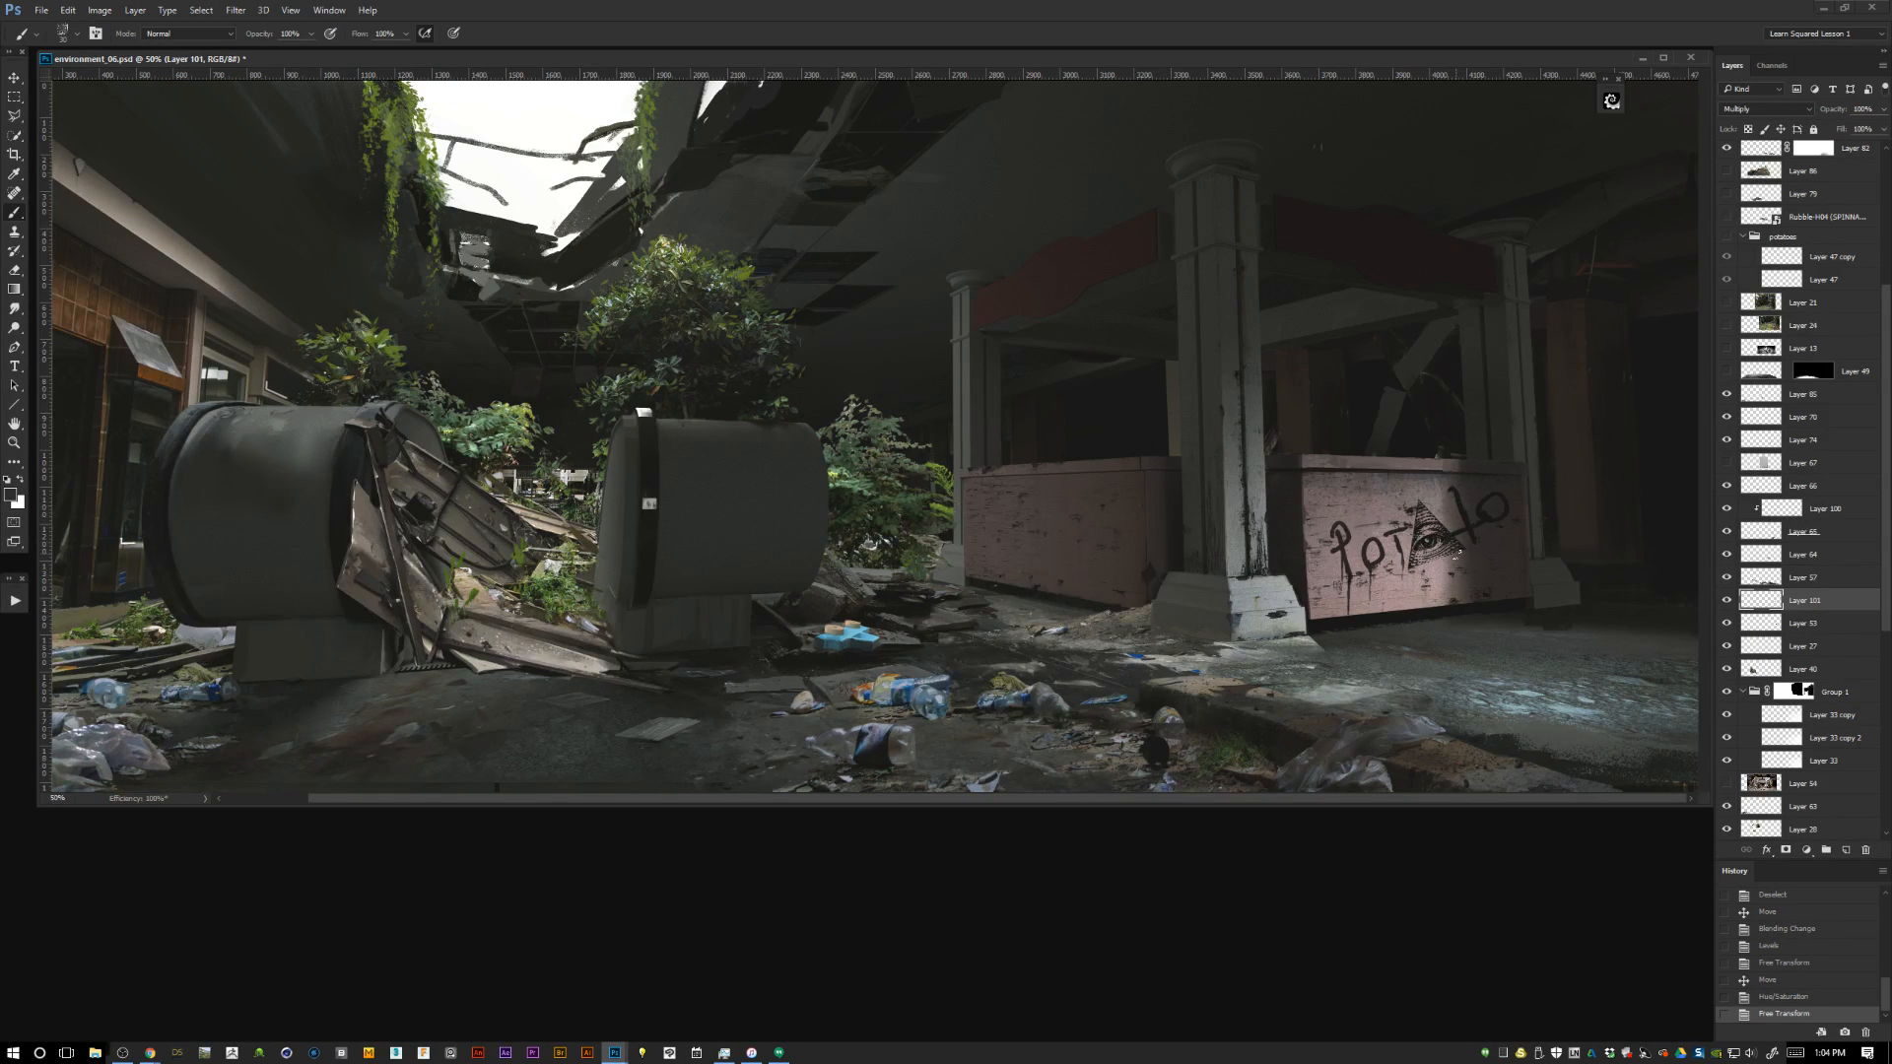
Shrink the eye-pyramid to a tiny size beside the T of the counter graffiti with Free Transform.
key("ctrl+plus")
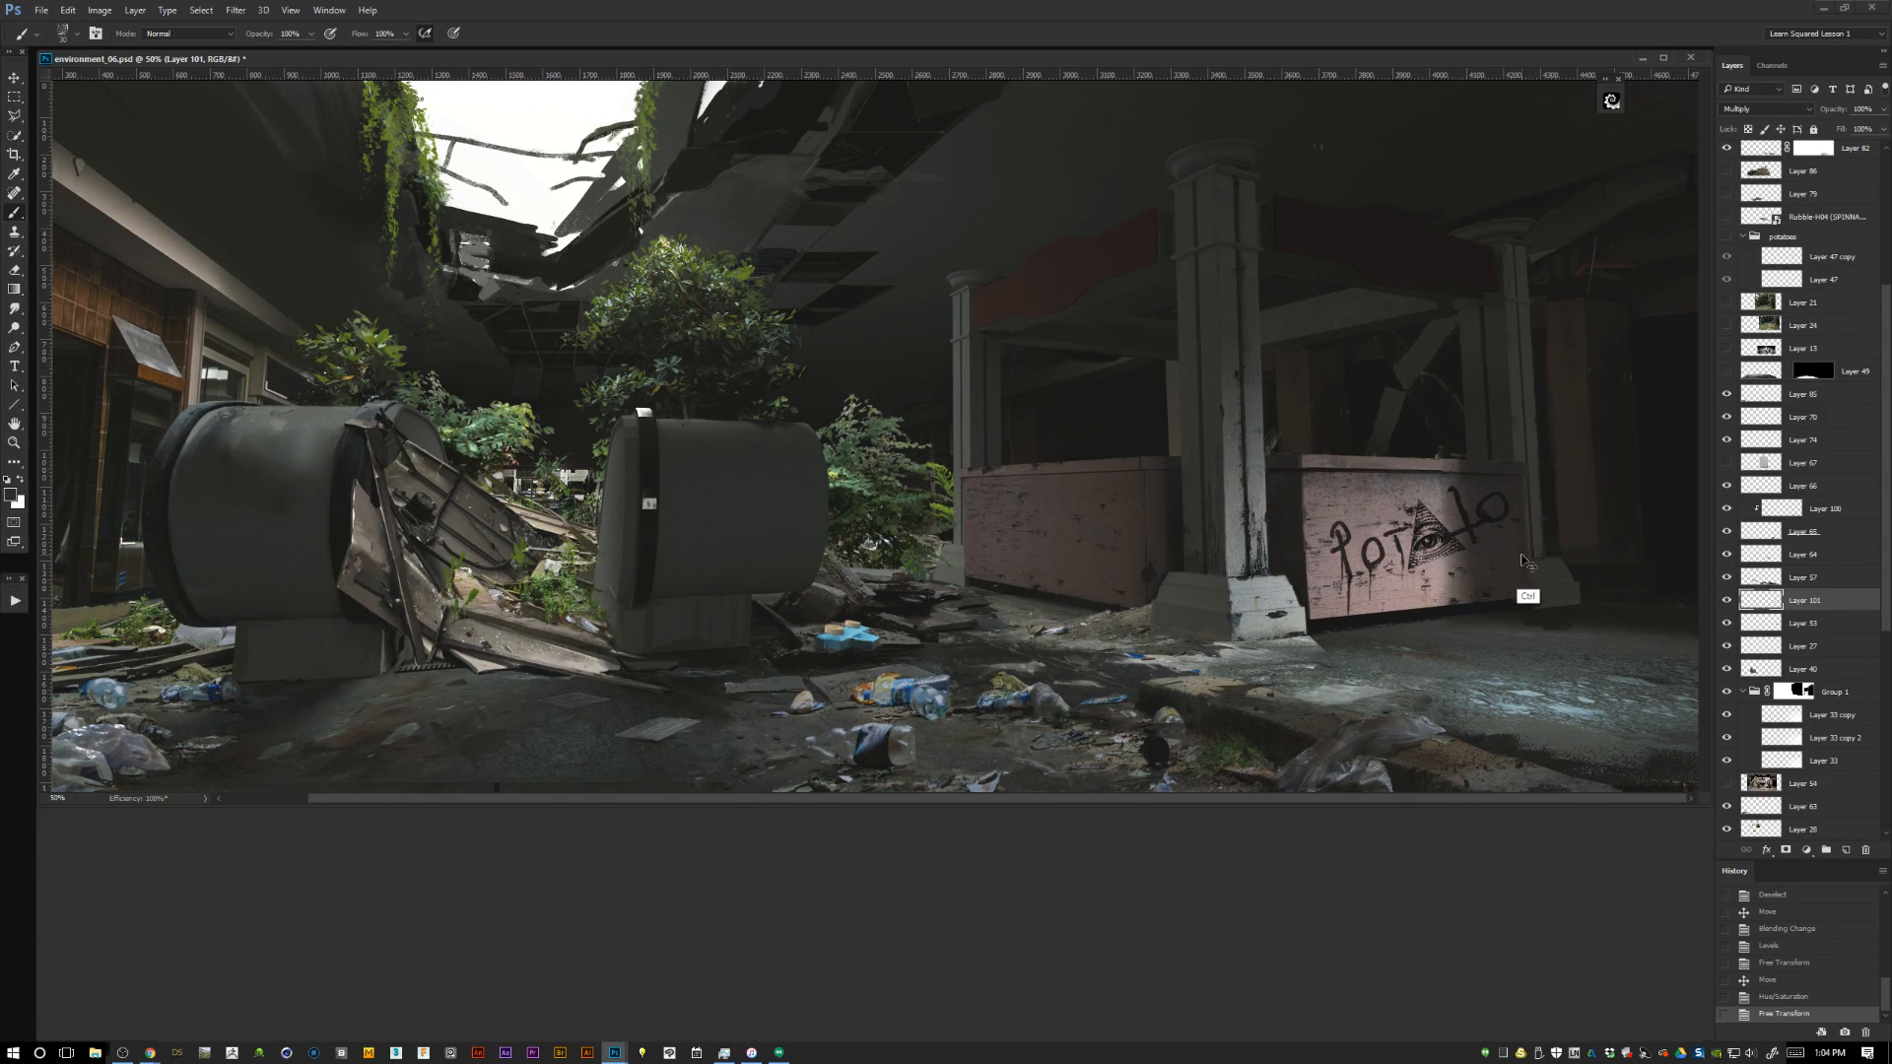
left_click_drag(1540, 612, 1038, 399)
key("ctrl+plus")
key("ctrl+plus")
key("ctrl+t")
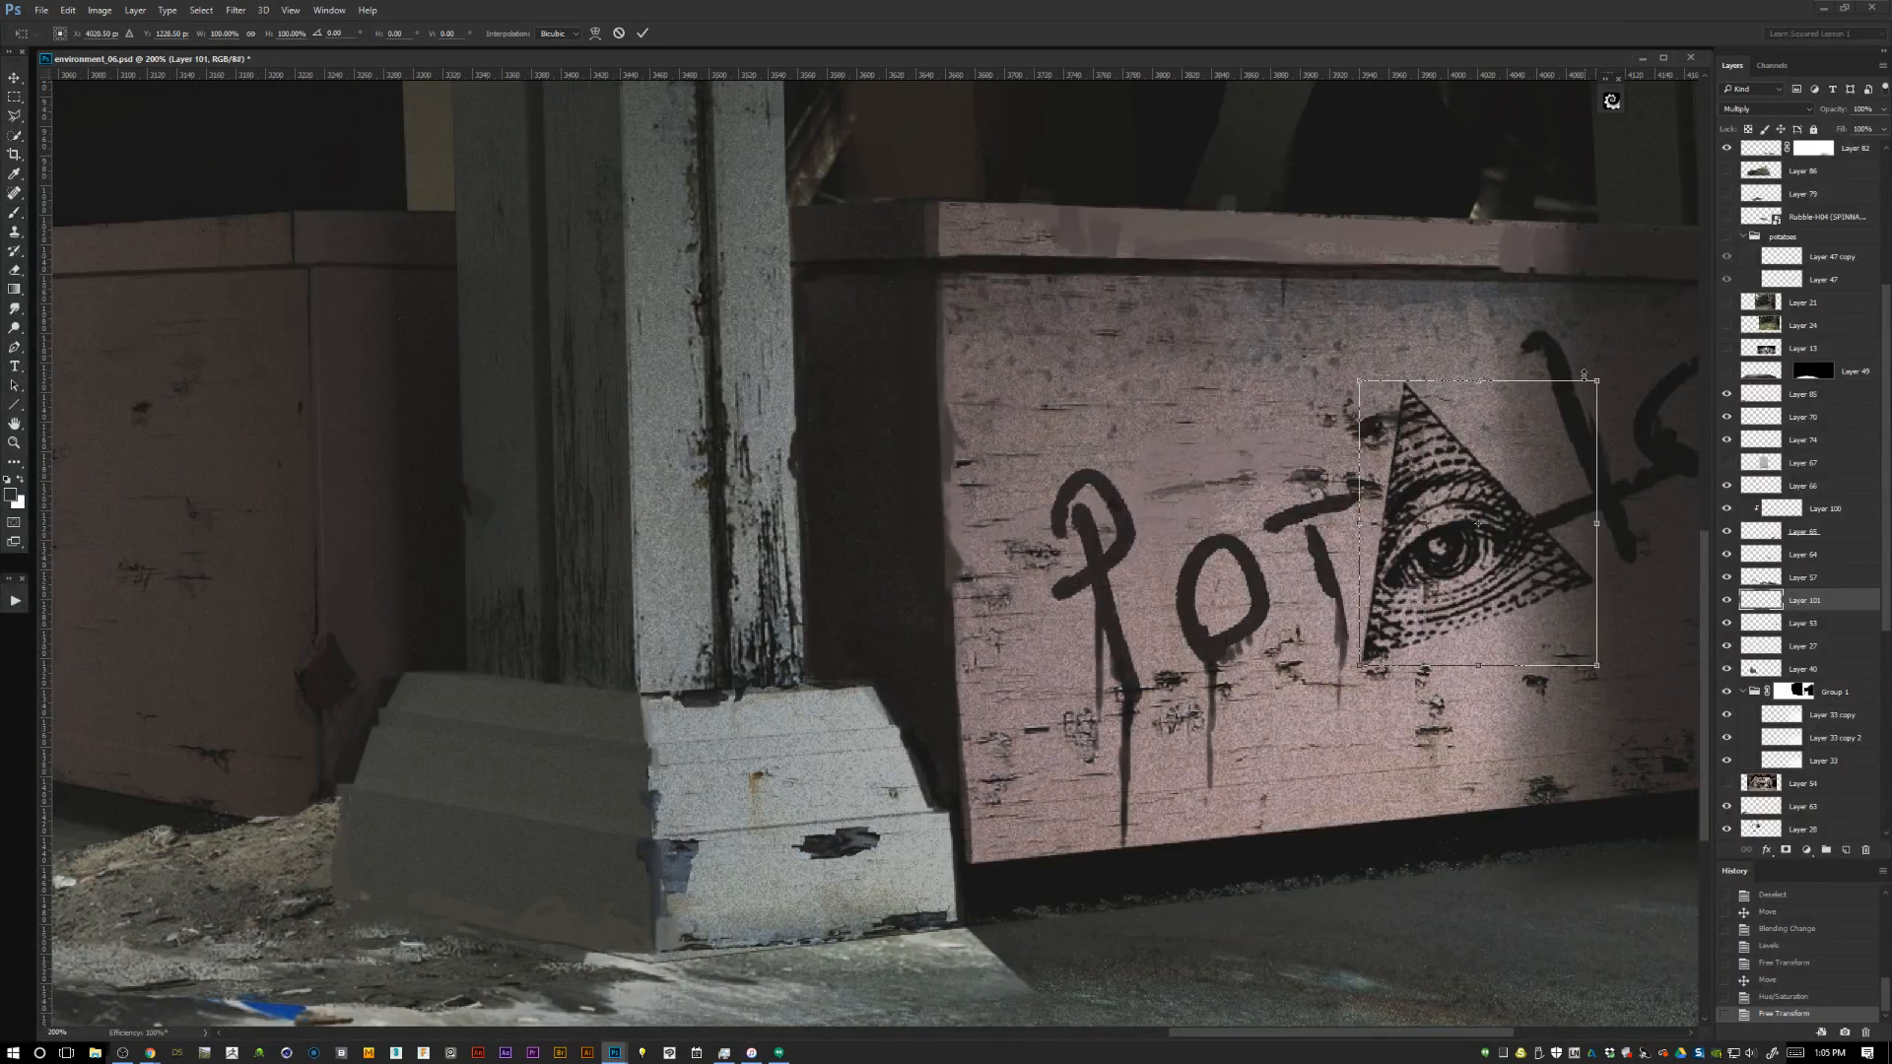
left_click_drag(1586, 412, 1411, 503)
key("Return")
key("b")
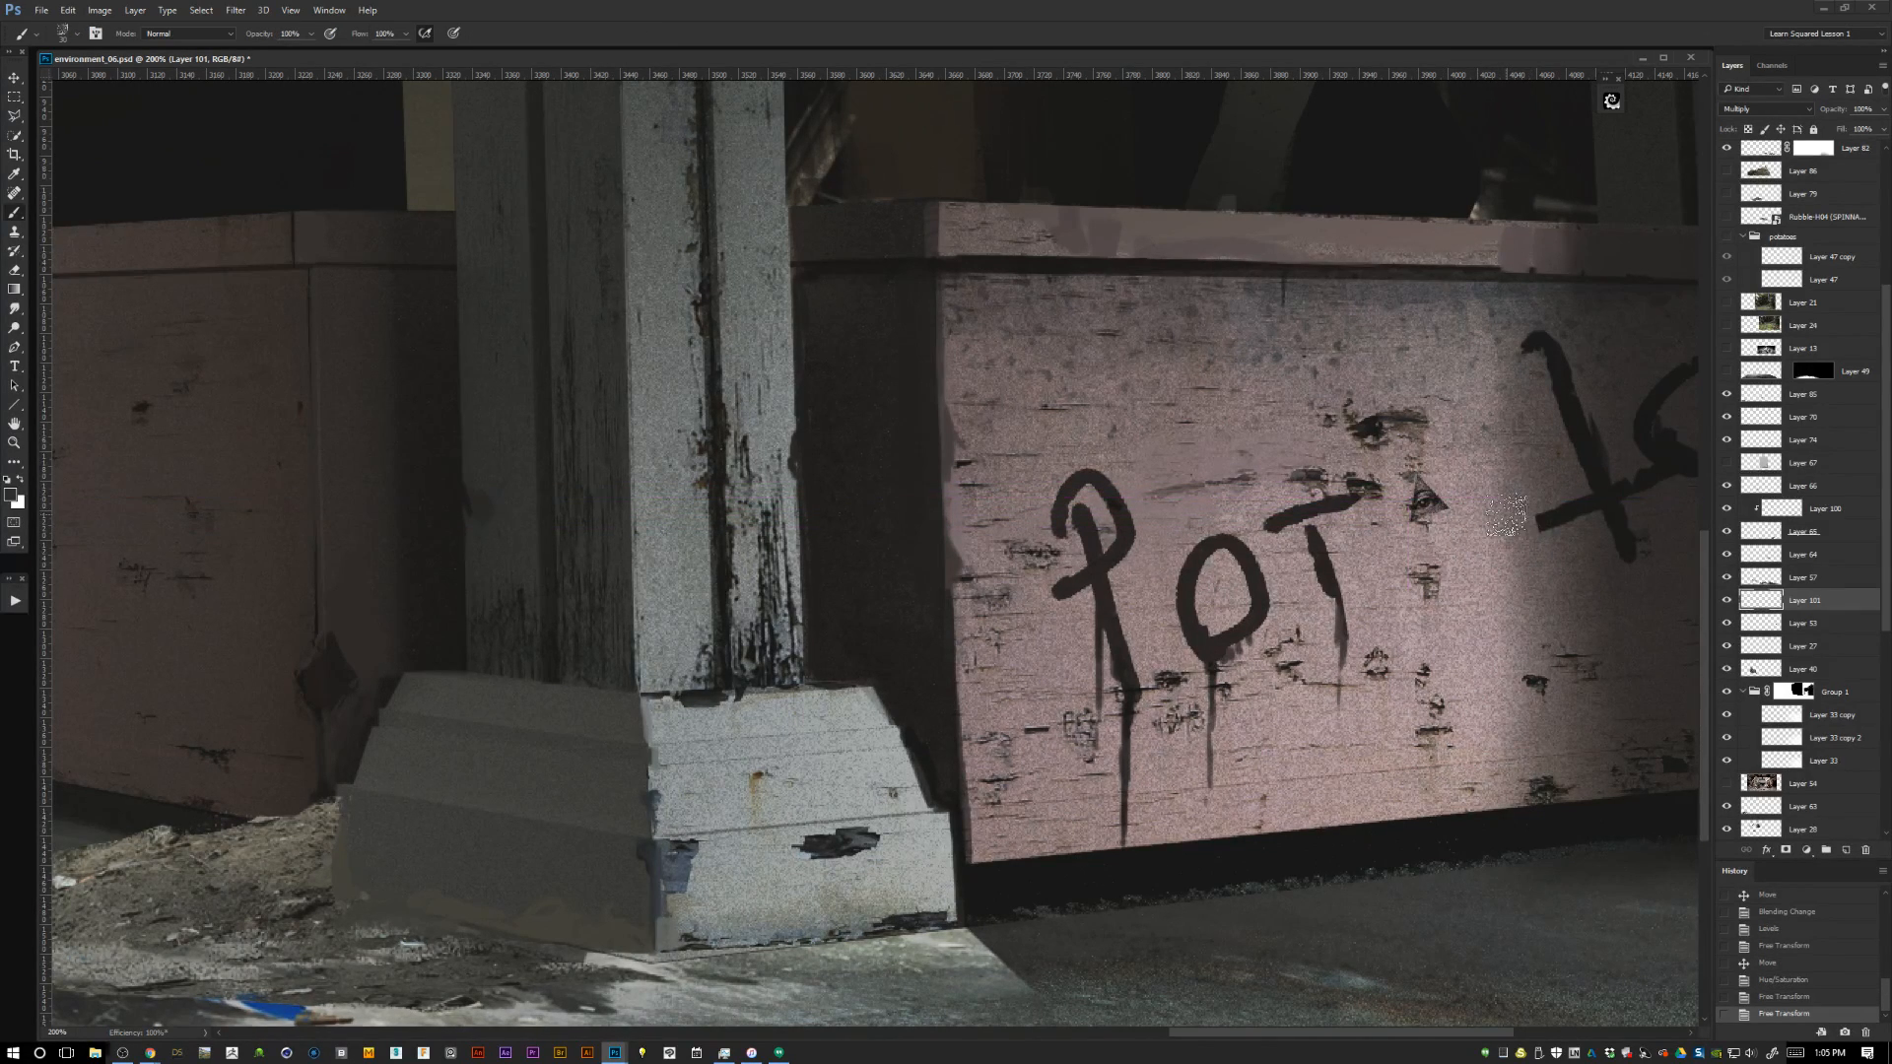
Examine the tiny eye-pyramid in the graffiti, from the whole scene in to its individual pixels.
scroll(1419, 488, "down", 4)
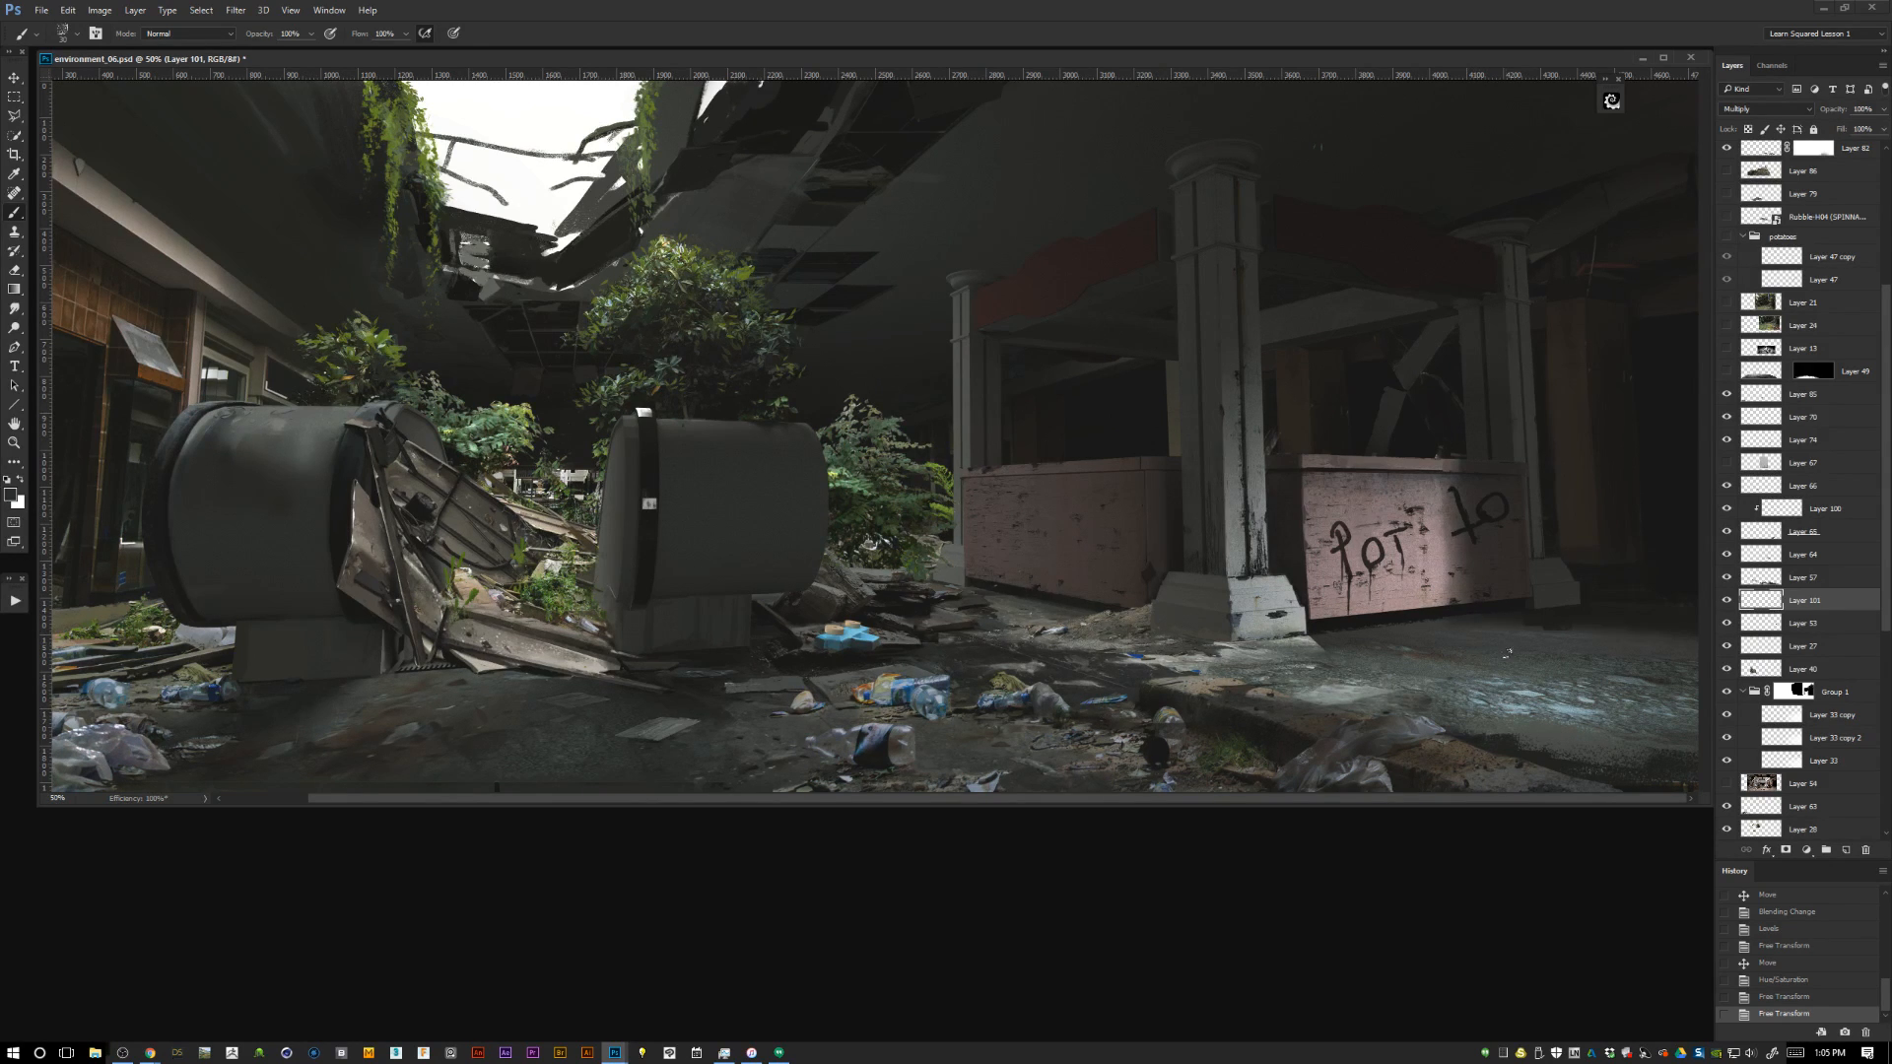
key("ctrl+plus")
left_click_drag(1478, 649, 1016, 613)
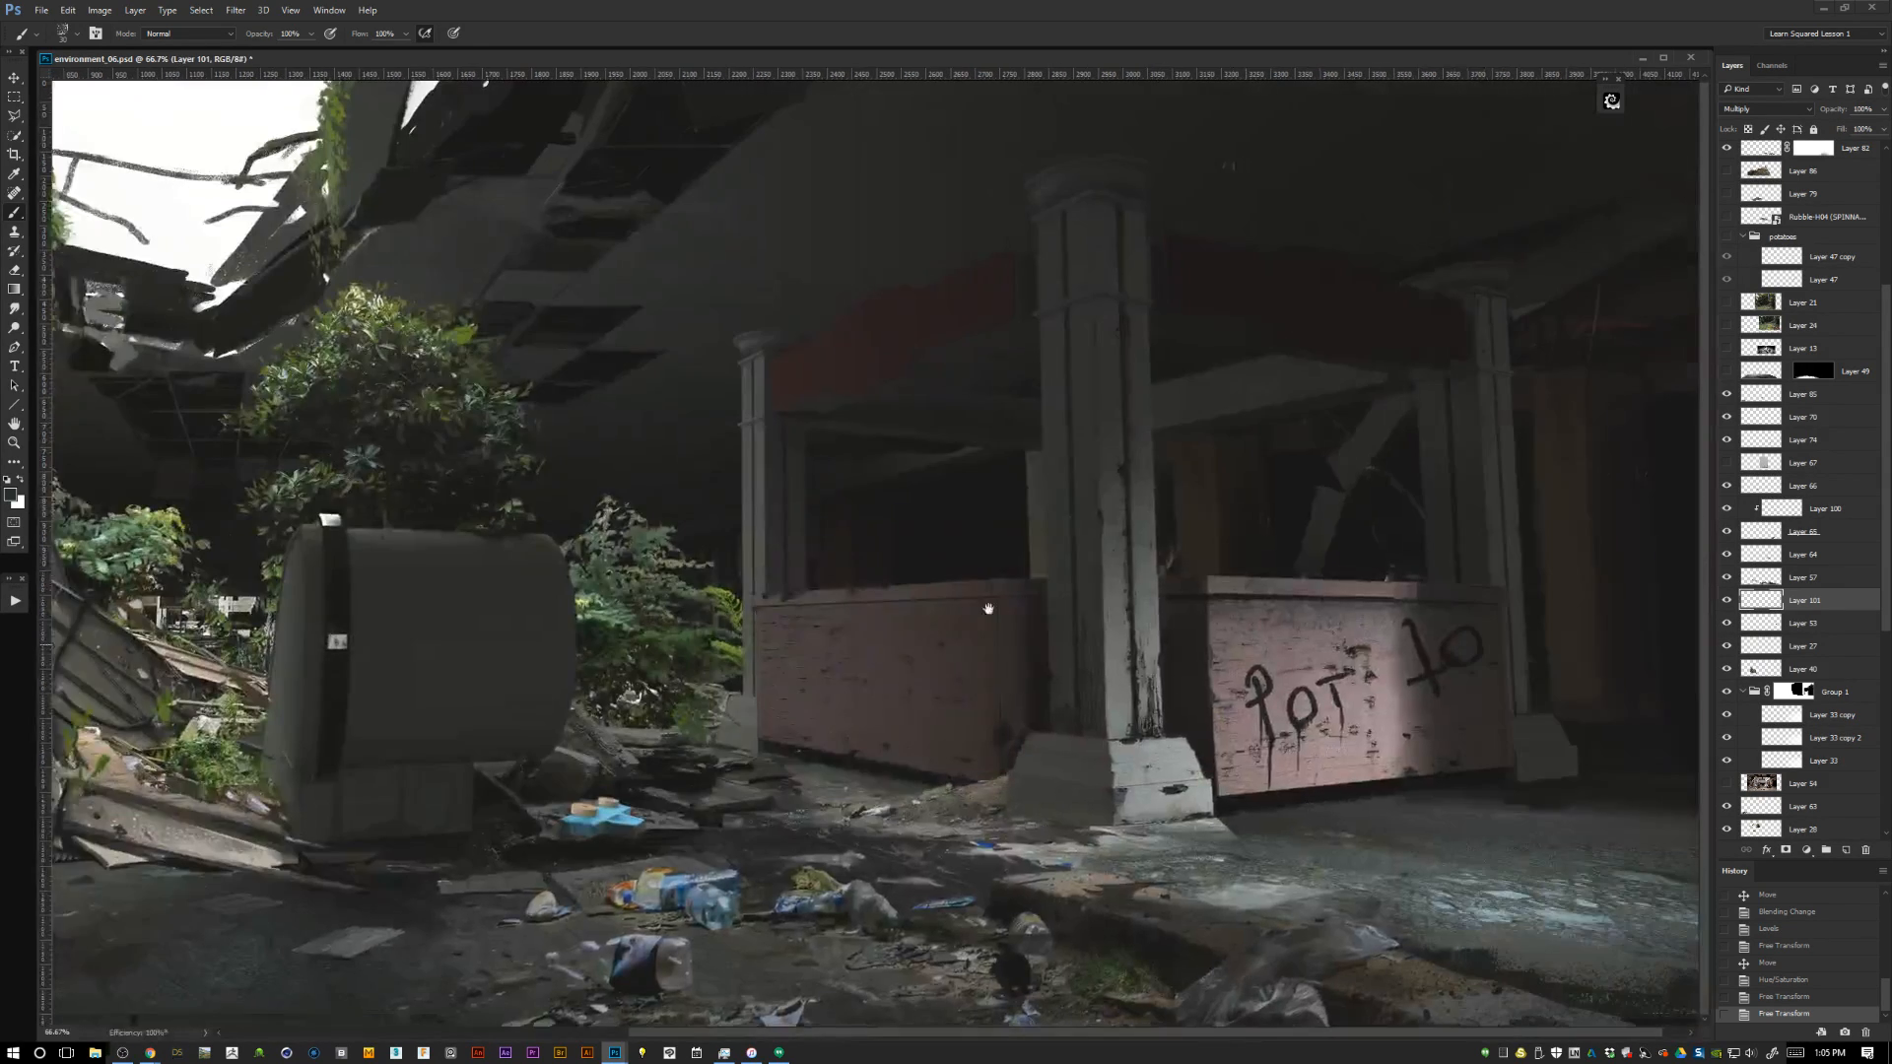
key("ctrl+plus")
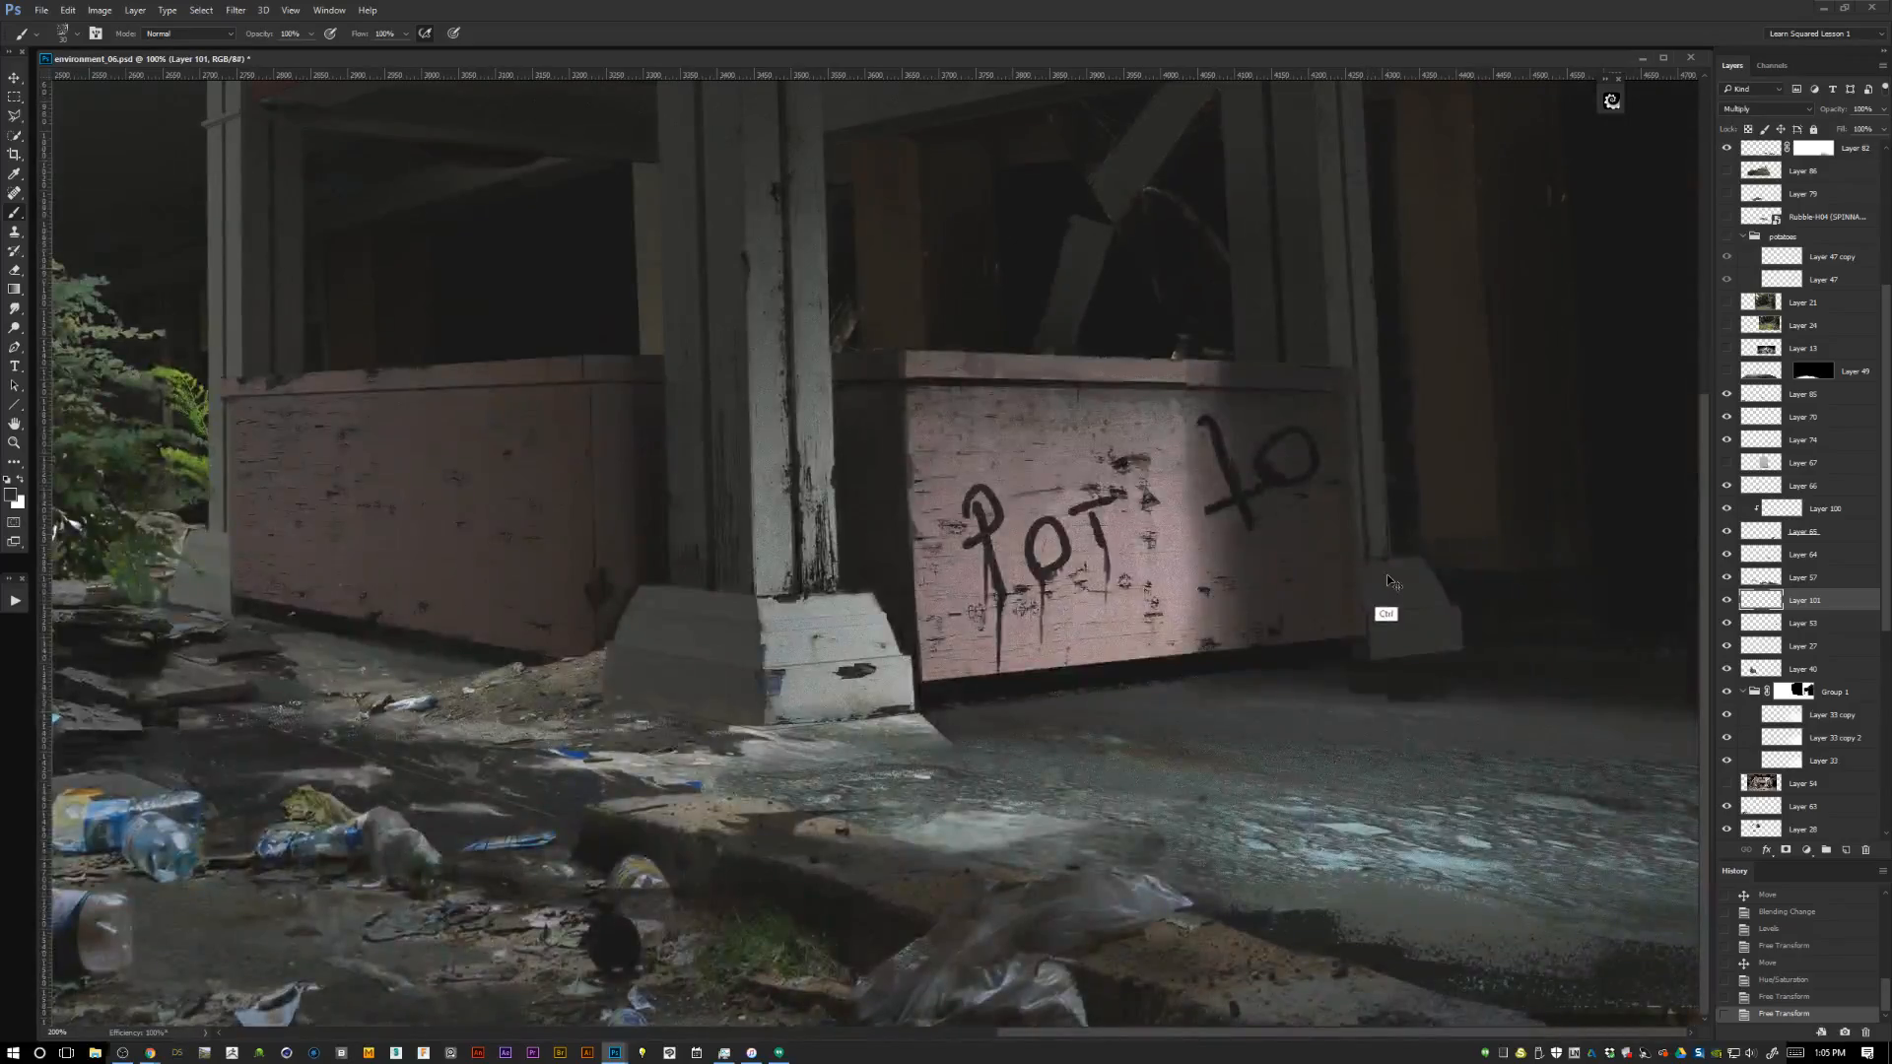
key("ctrl+plus")
key("ctrl+plus")
key("ctrl+plus")
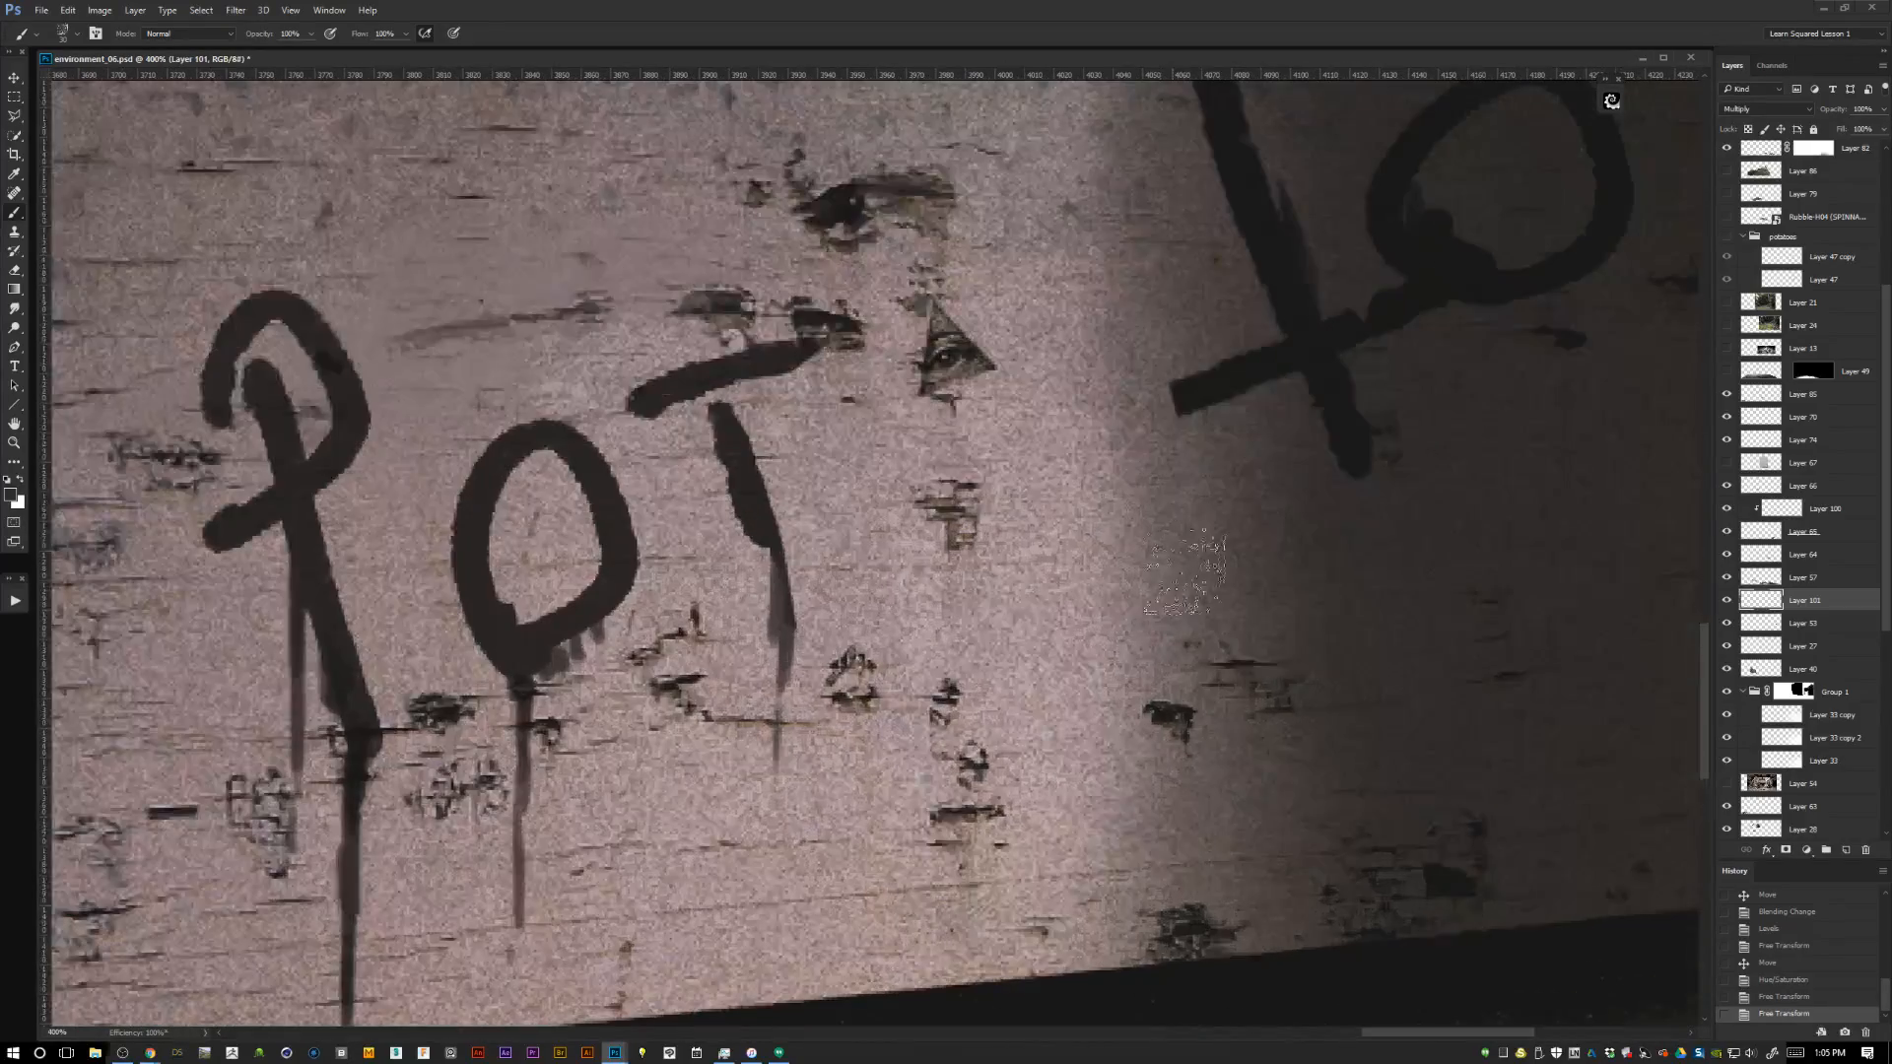
key("ctrl+plus")
key("ctrl+plus")
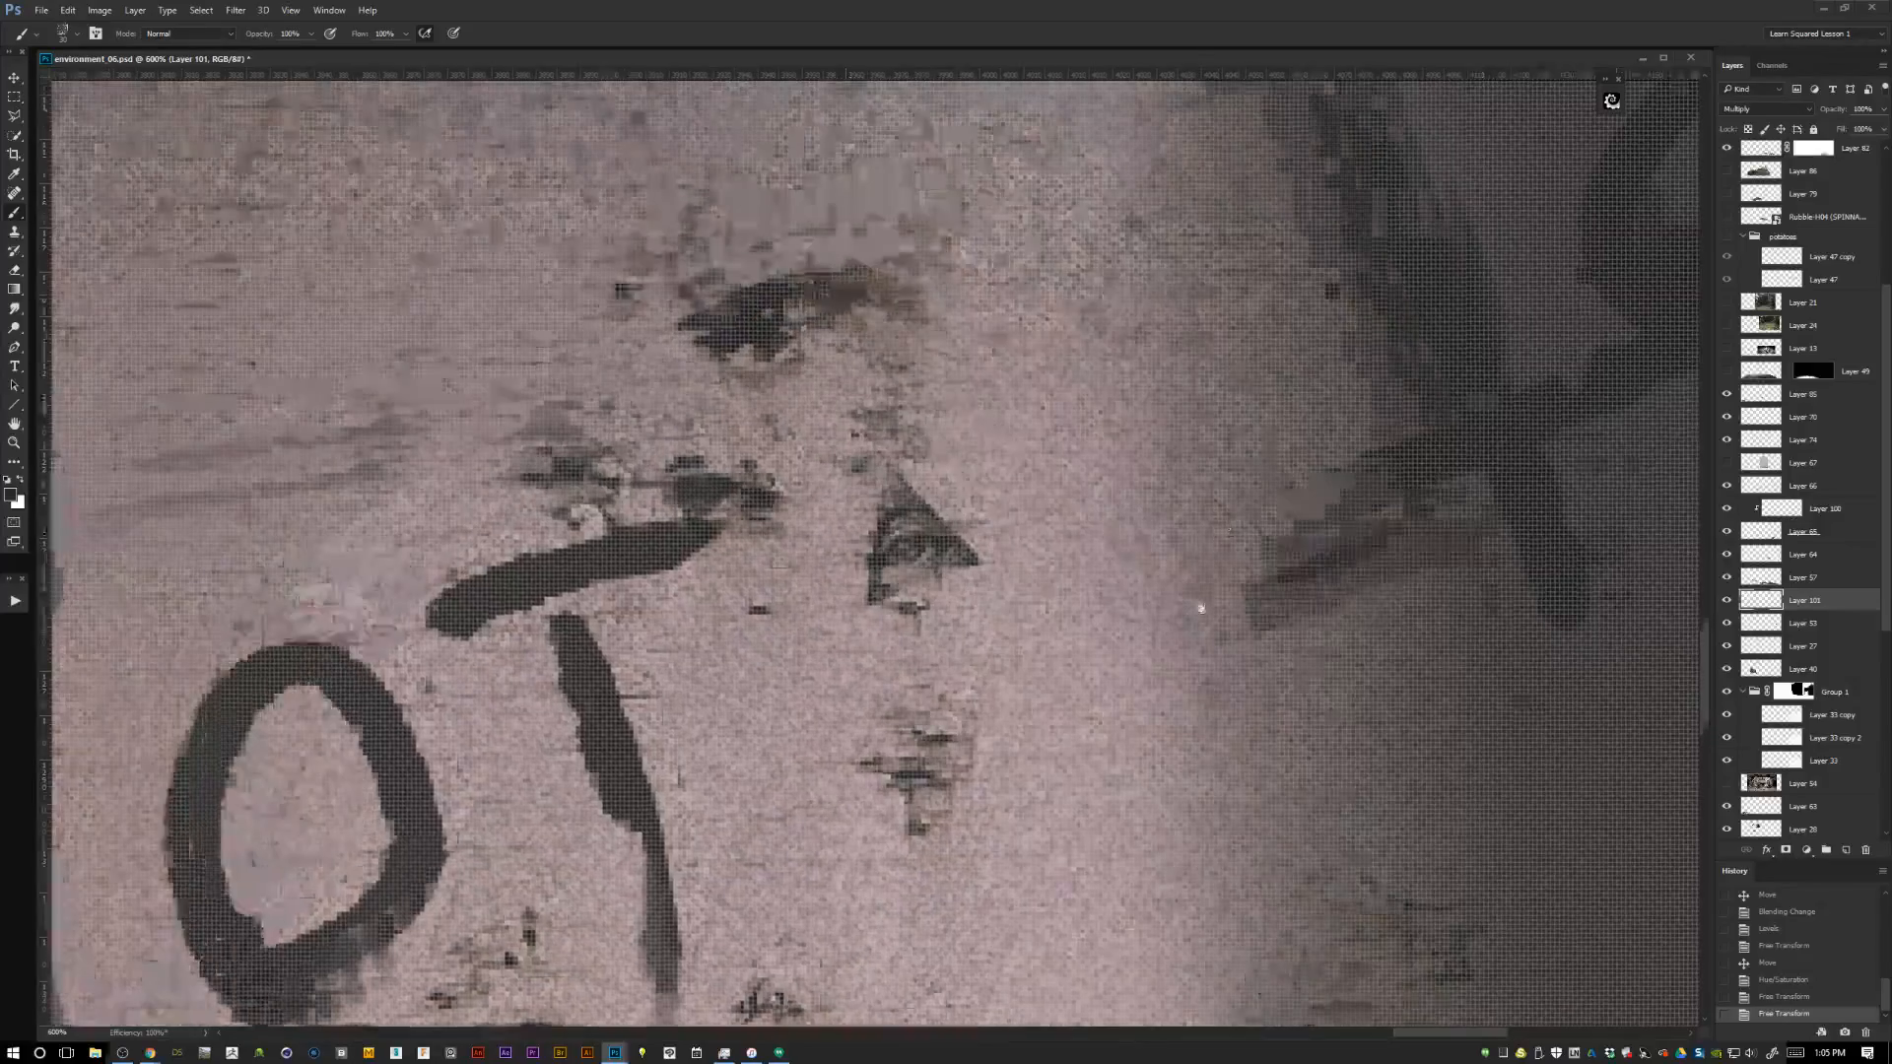
key("ctrl+plus")
key("ctrl+plus")
key("ctrl+plus")
key("ctrl+plus")
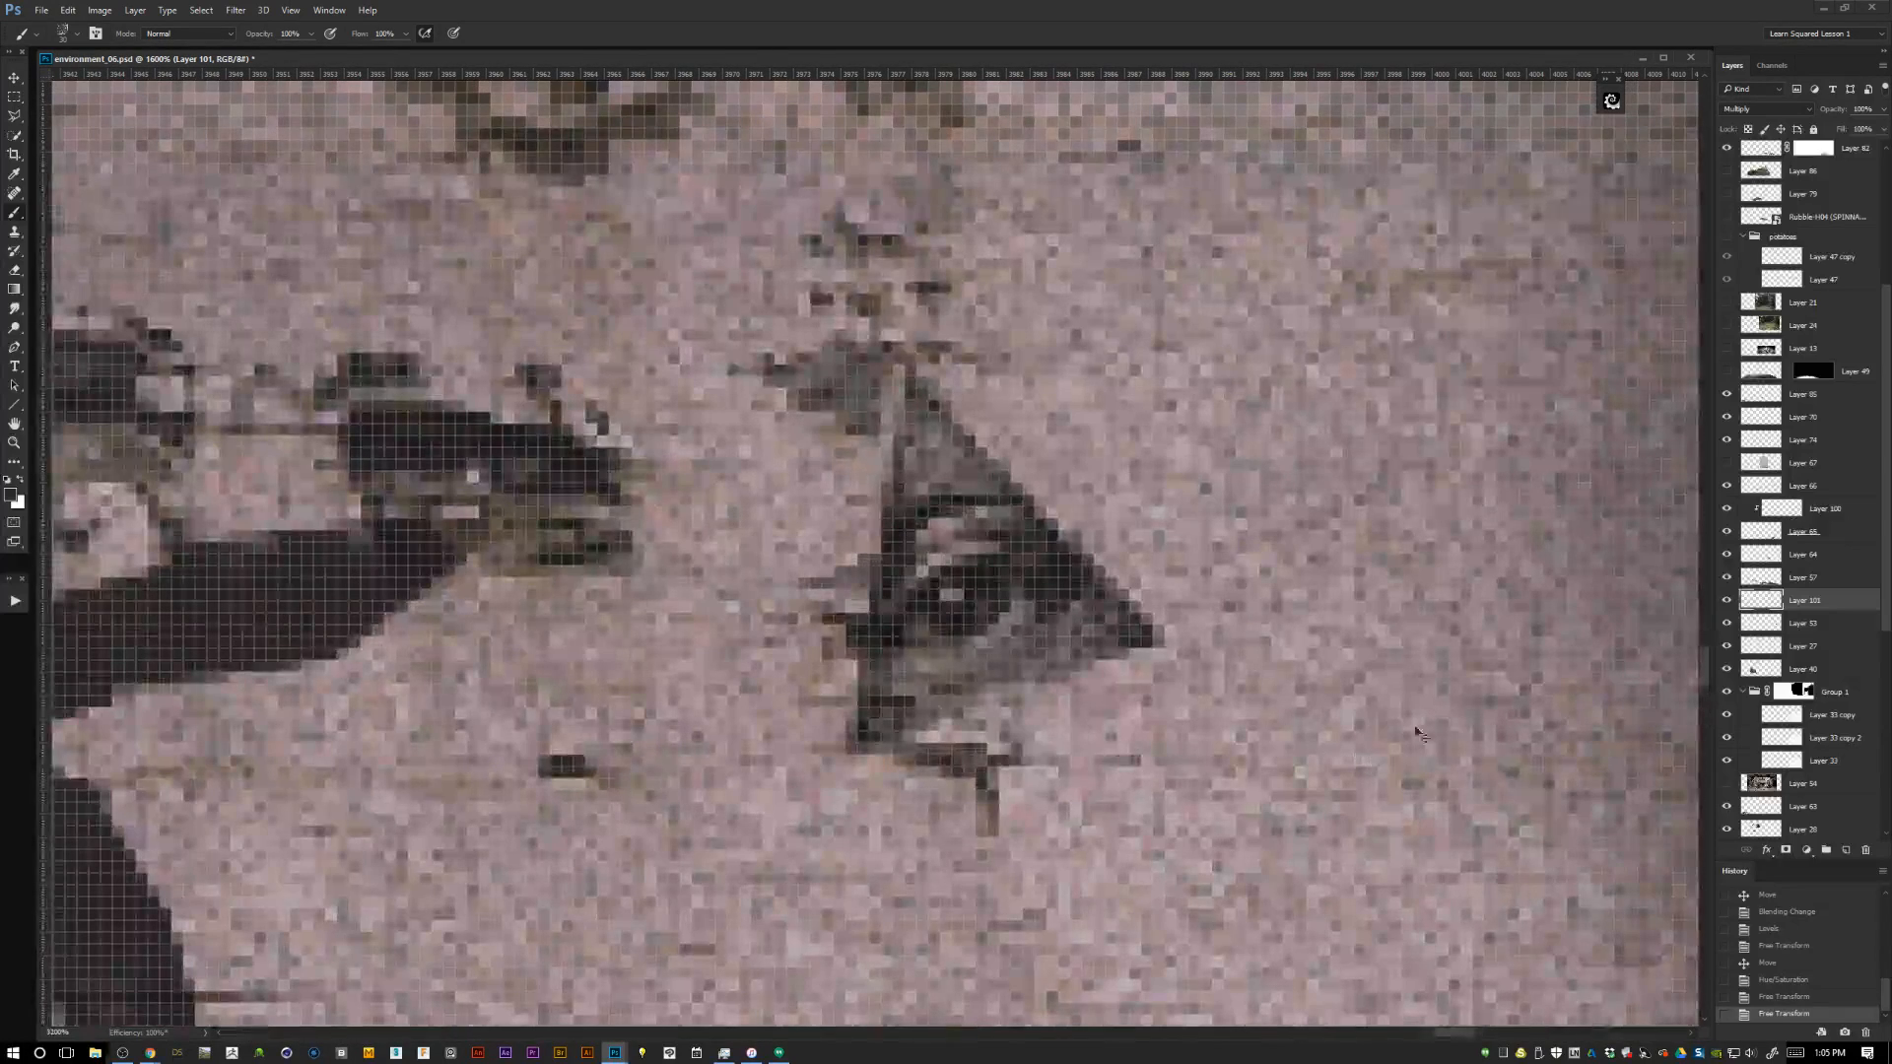
key("ctrl+plus")
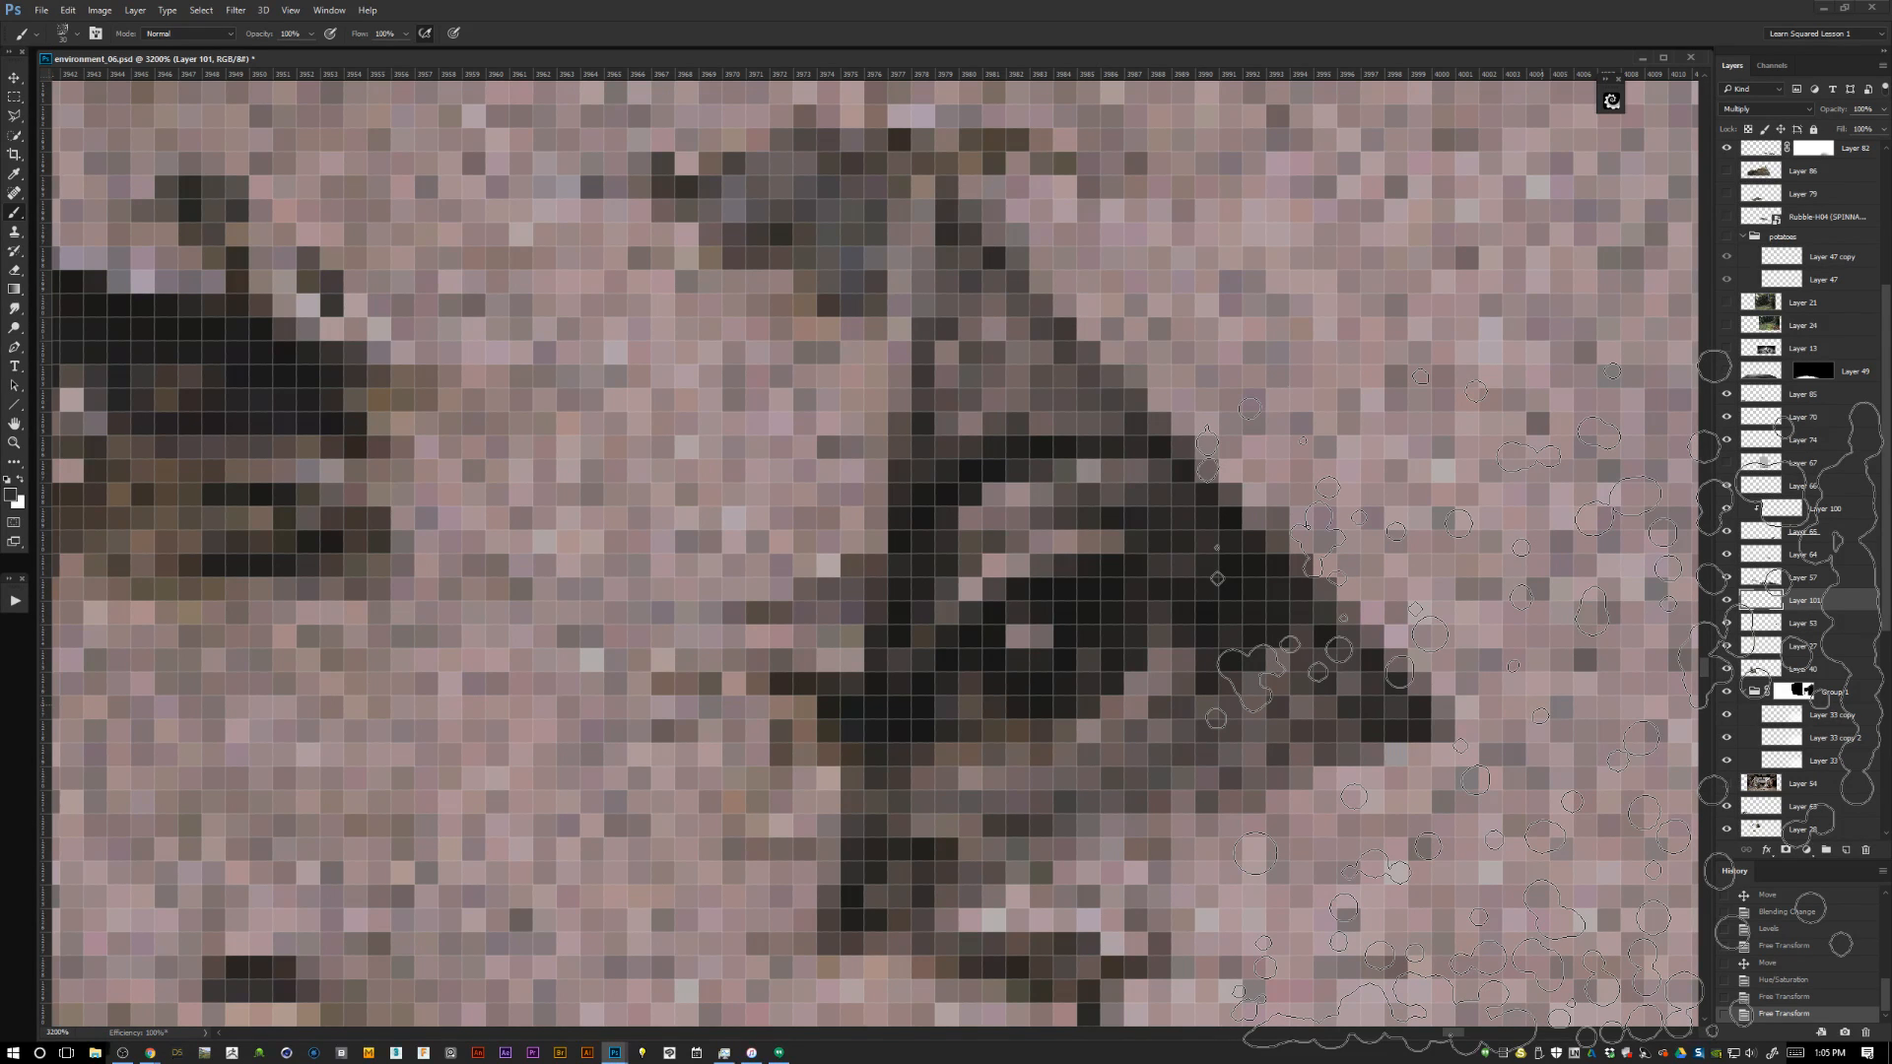
Examine how the tiny pyramid reads on the counter and in the whole scene, and look over the layer stack.
key("ctrl+minus")
key("ctrl+minus")
key("ctrl+minus")
key("ctrl+minus")
key("ctrl+minus")
key("ctrl+minus")
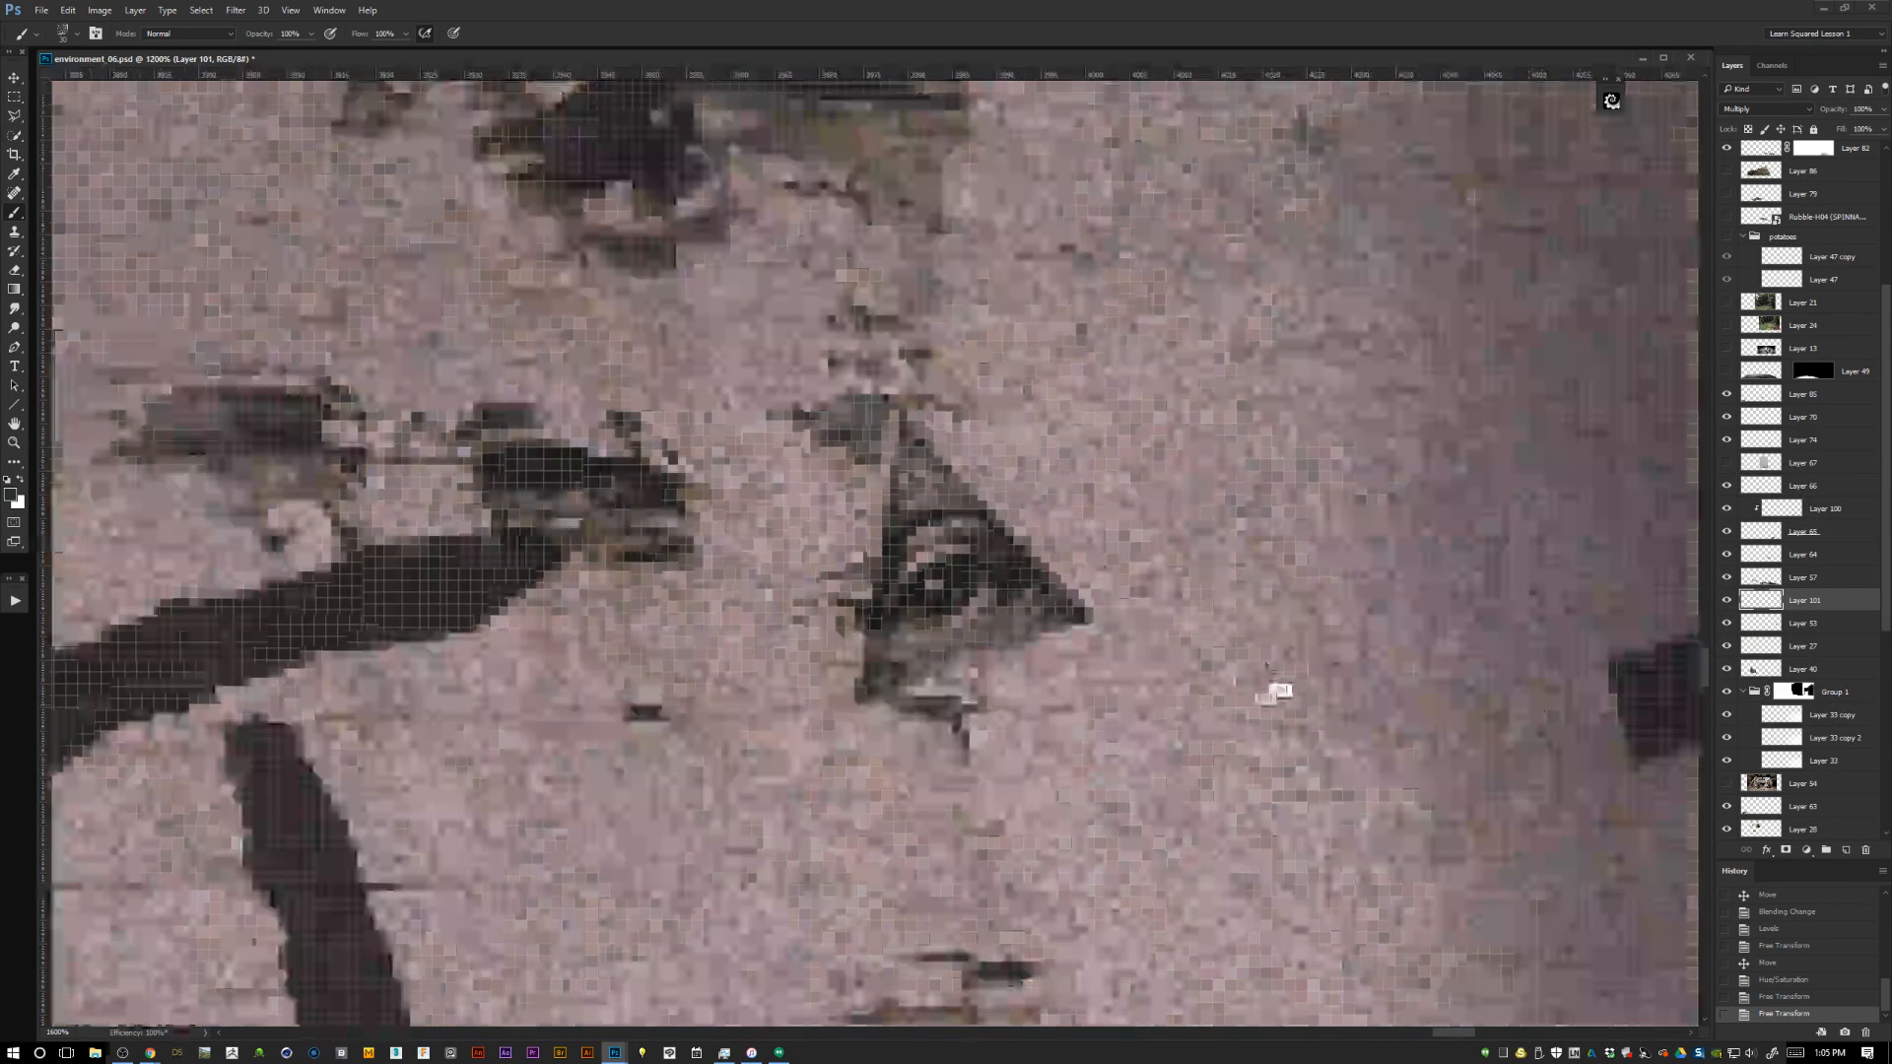
key("ctrl+minus")
key("ctrl+minus")
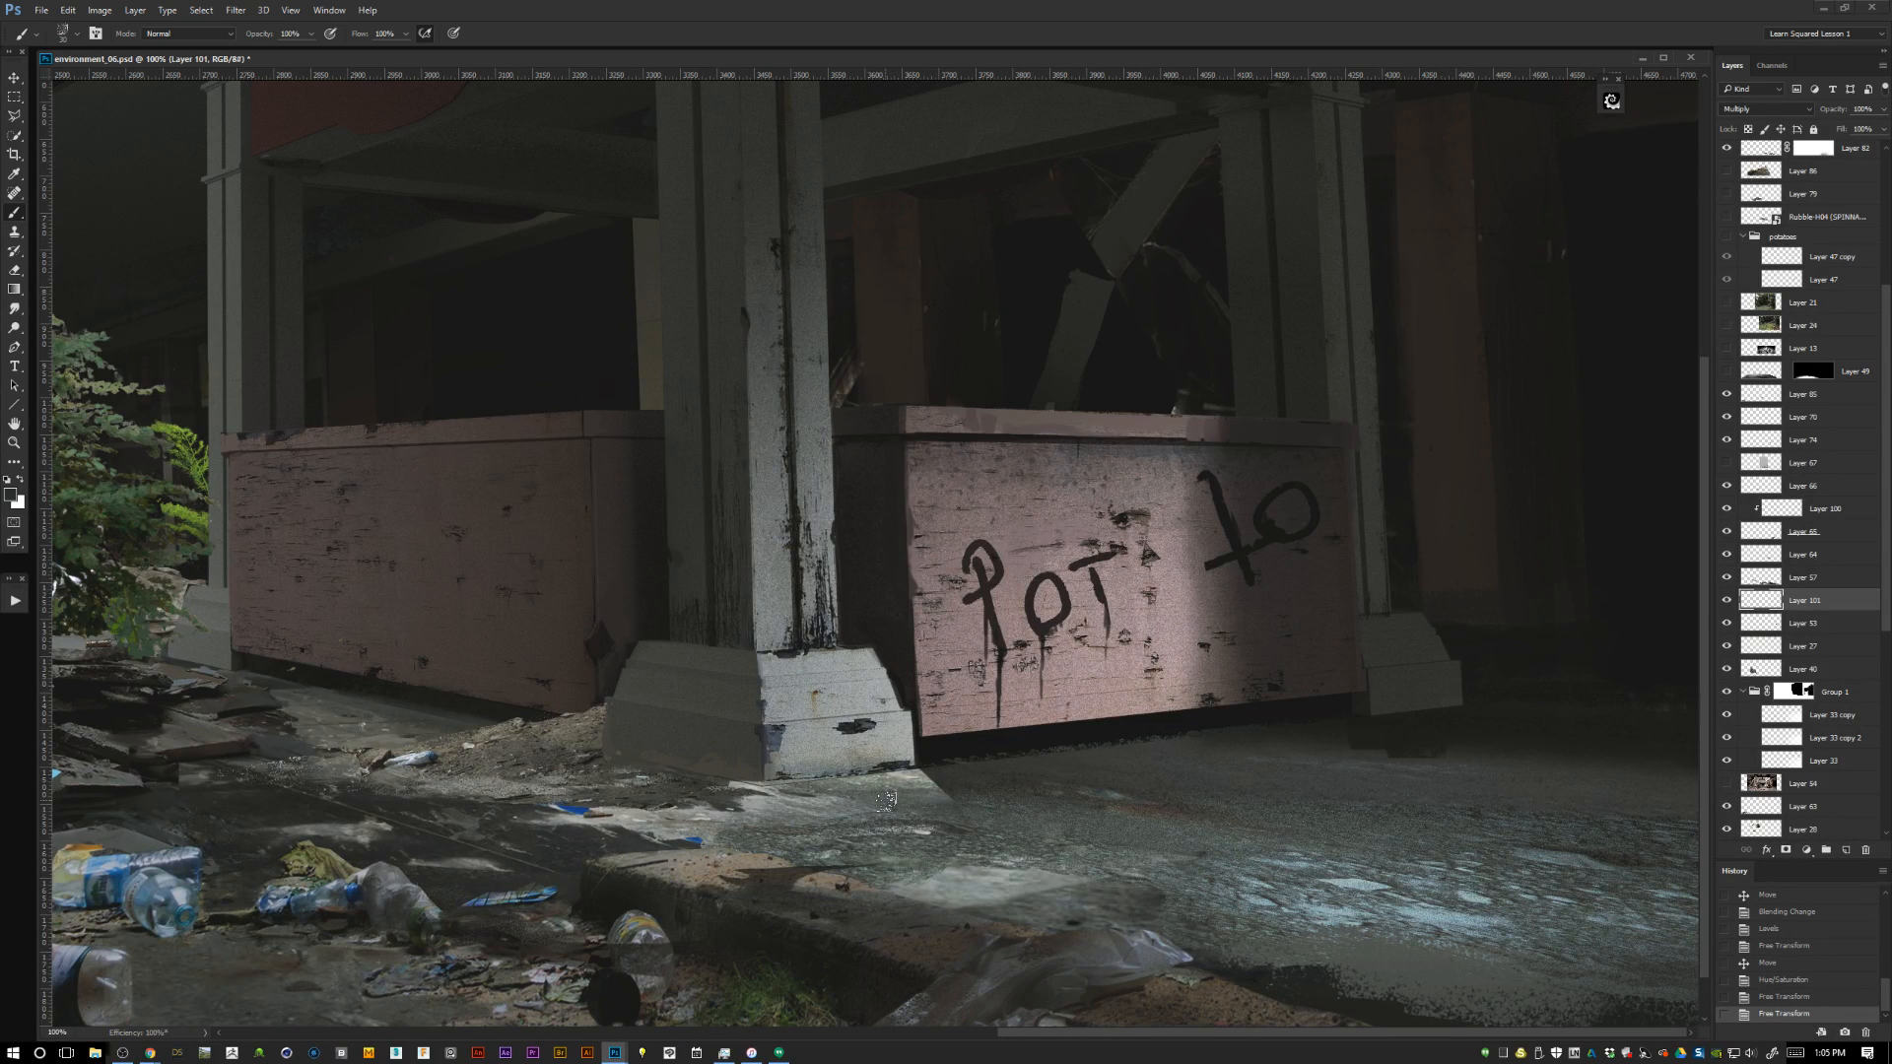
left_click_drag(882, 857, 873, 815)
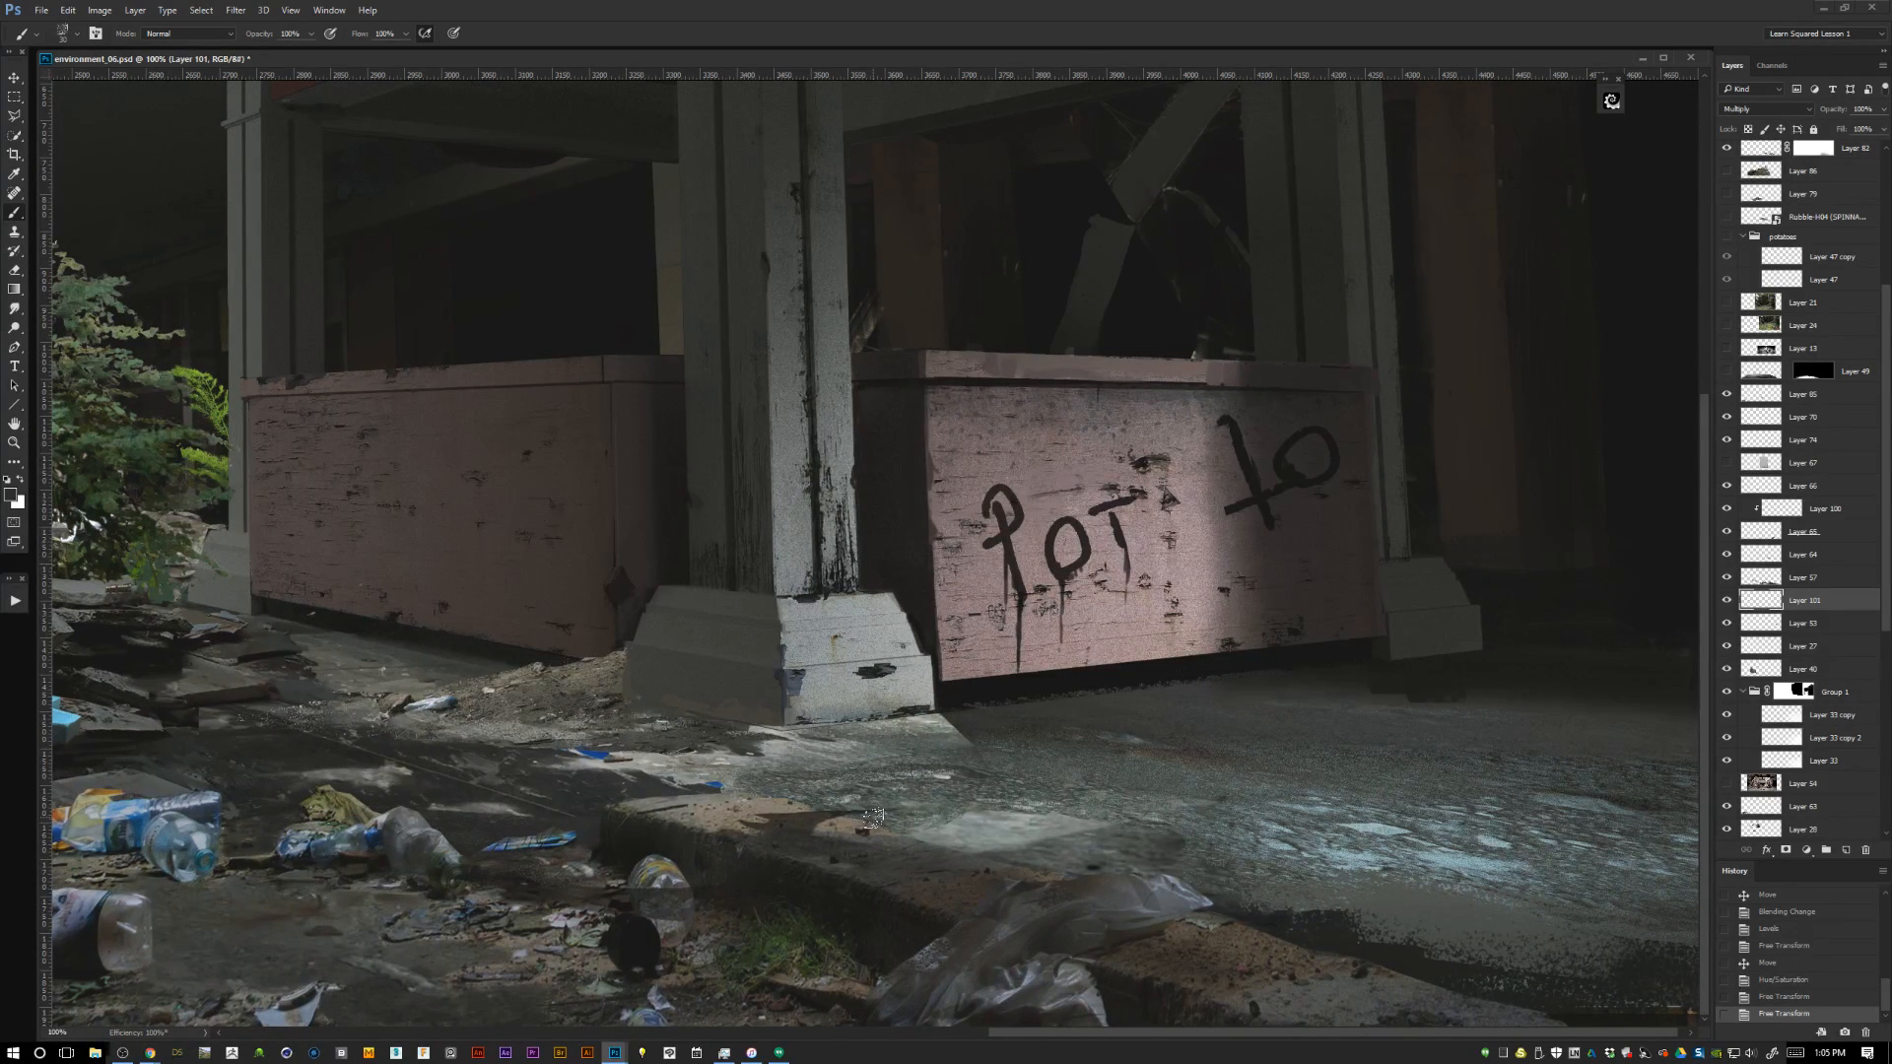
key("ctrl+minus")
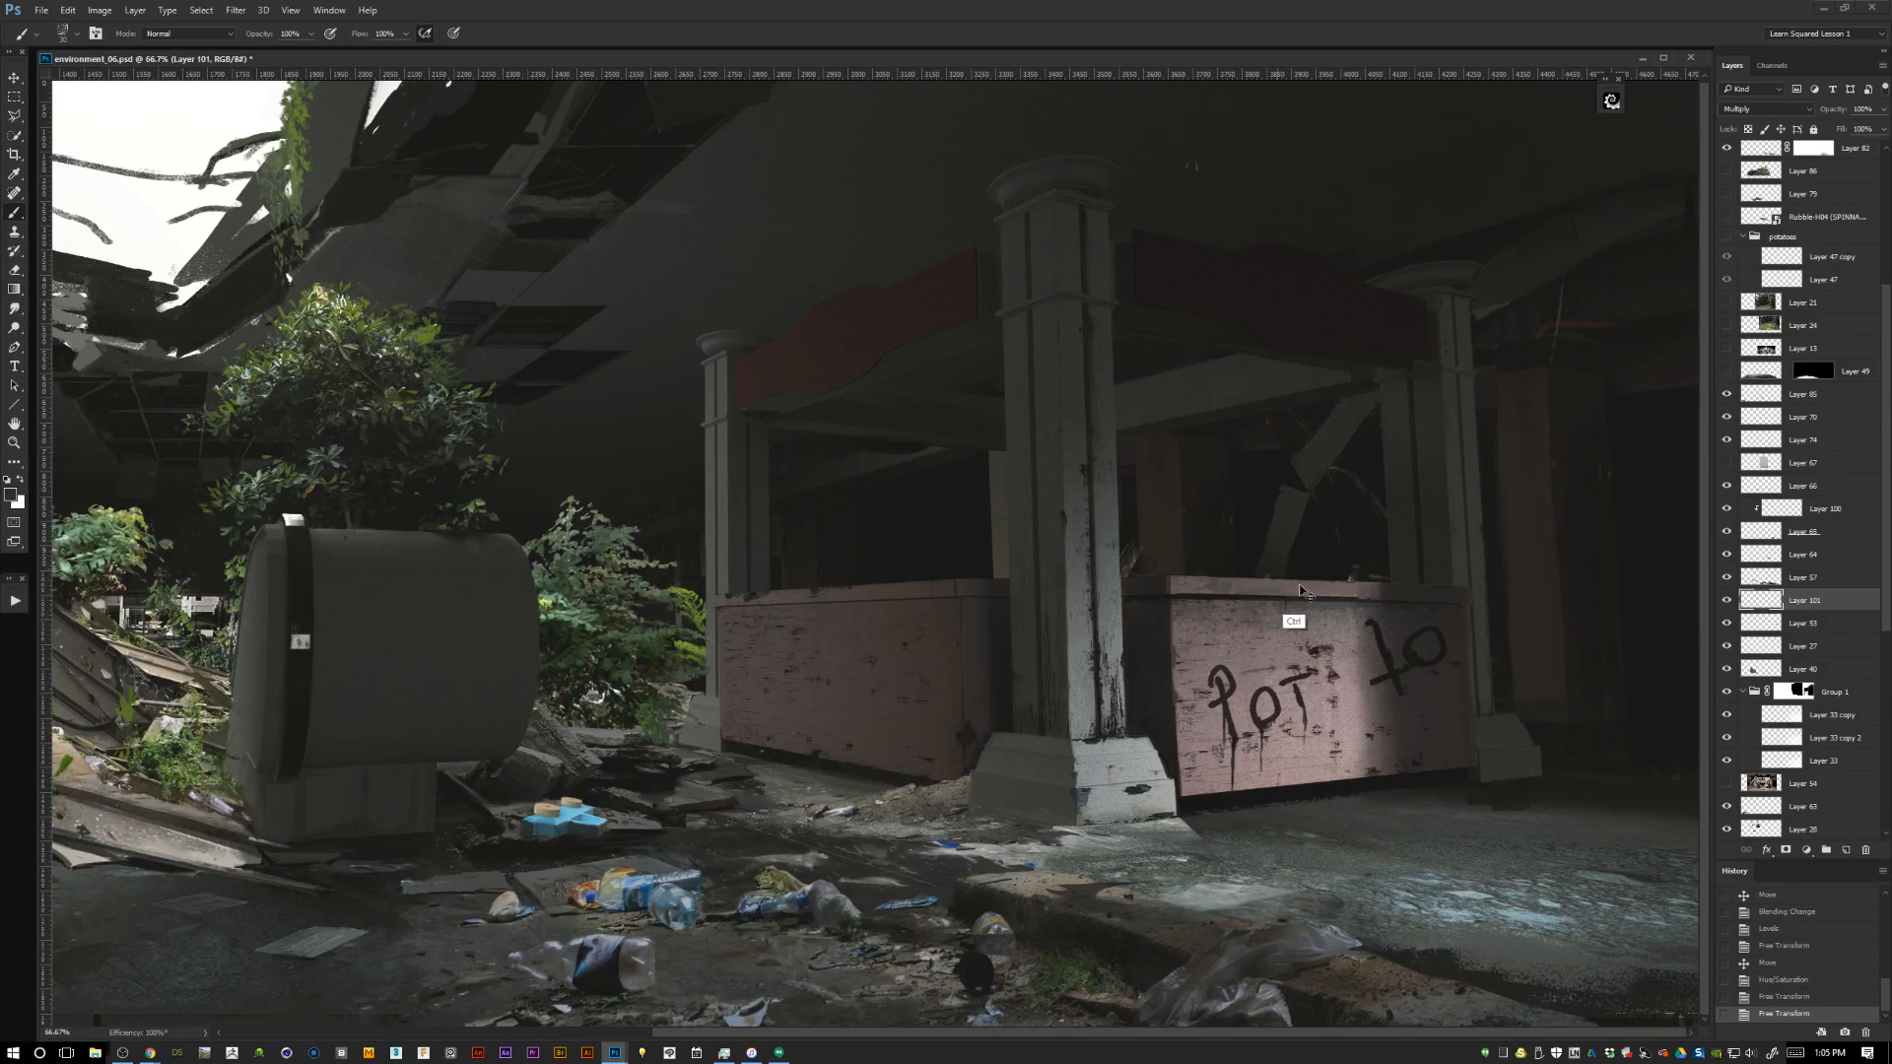
key("ctrl+minus")
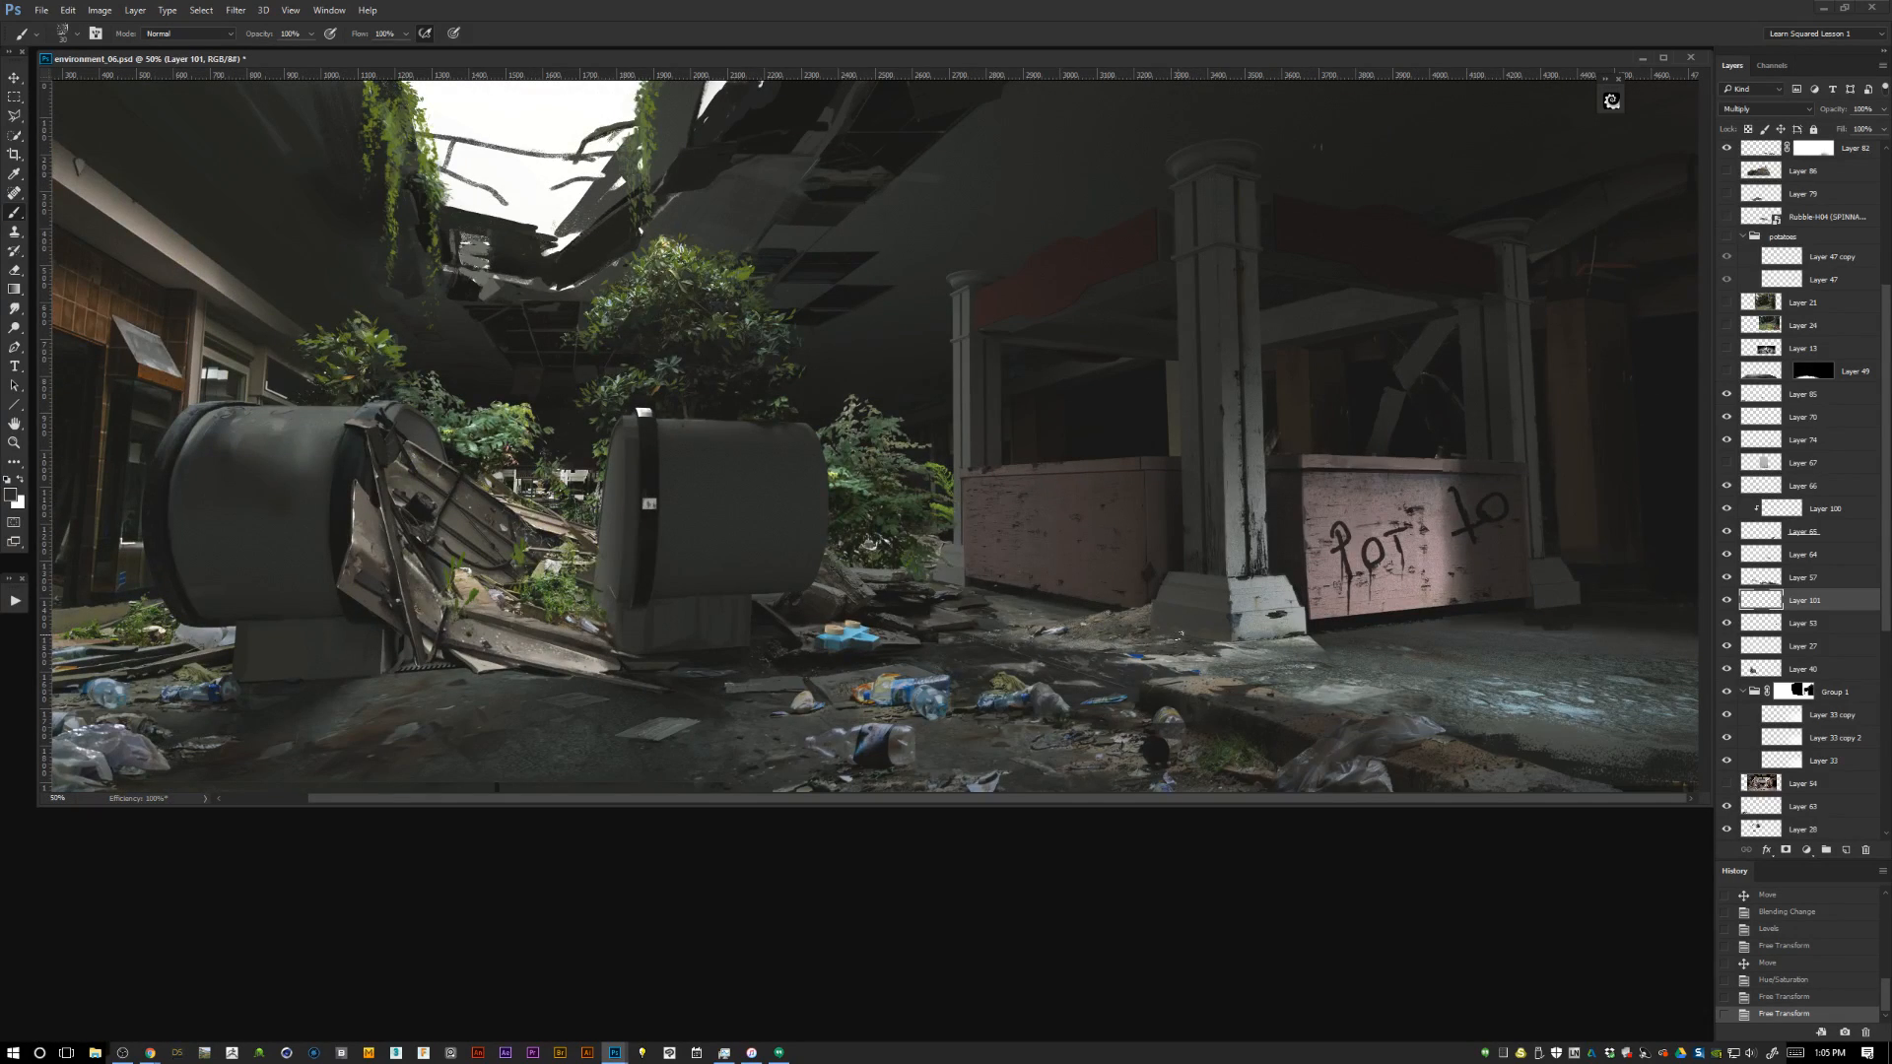
left_click_drag(1180, 635, 1187, 653)
key("f")
left_click_drag(1212, 571, 1341, 576)
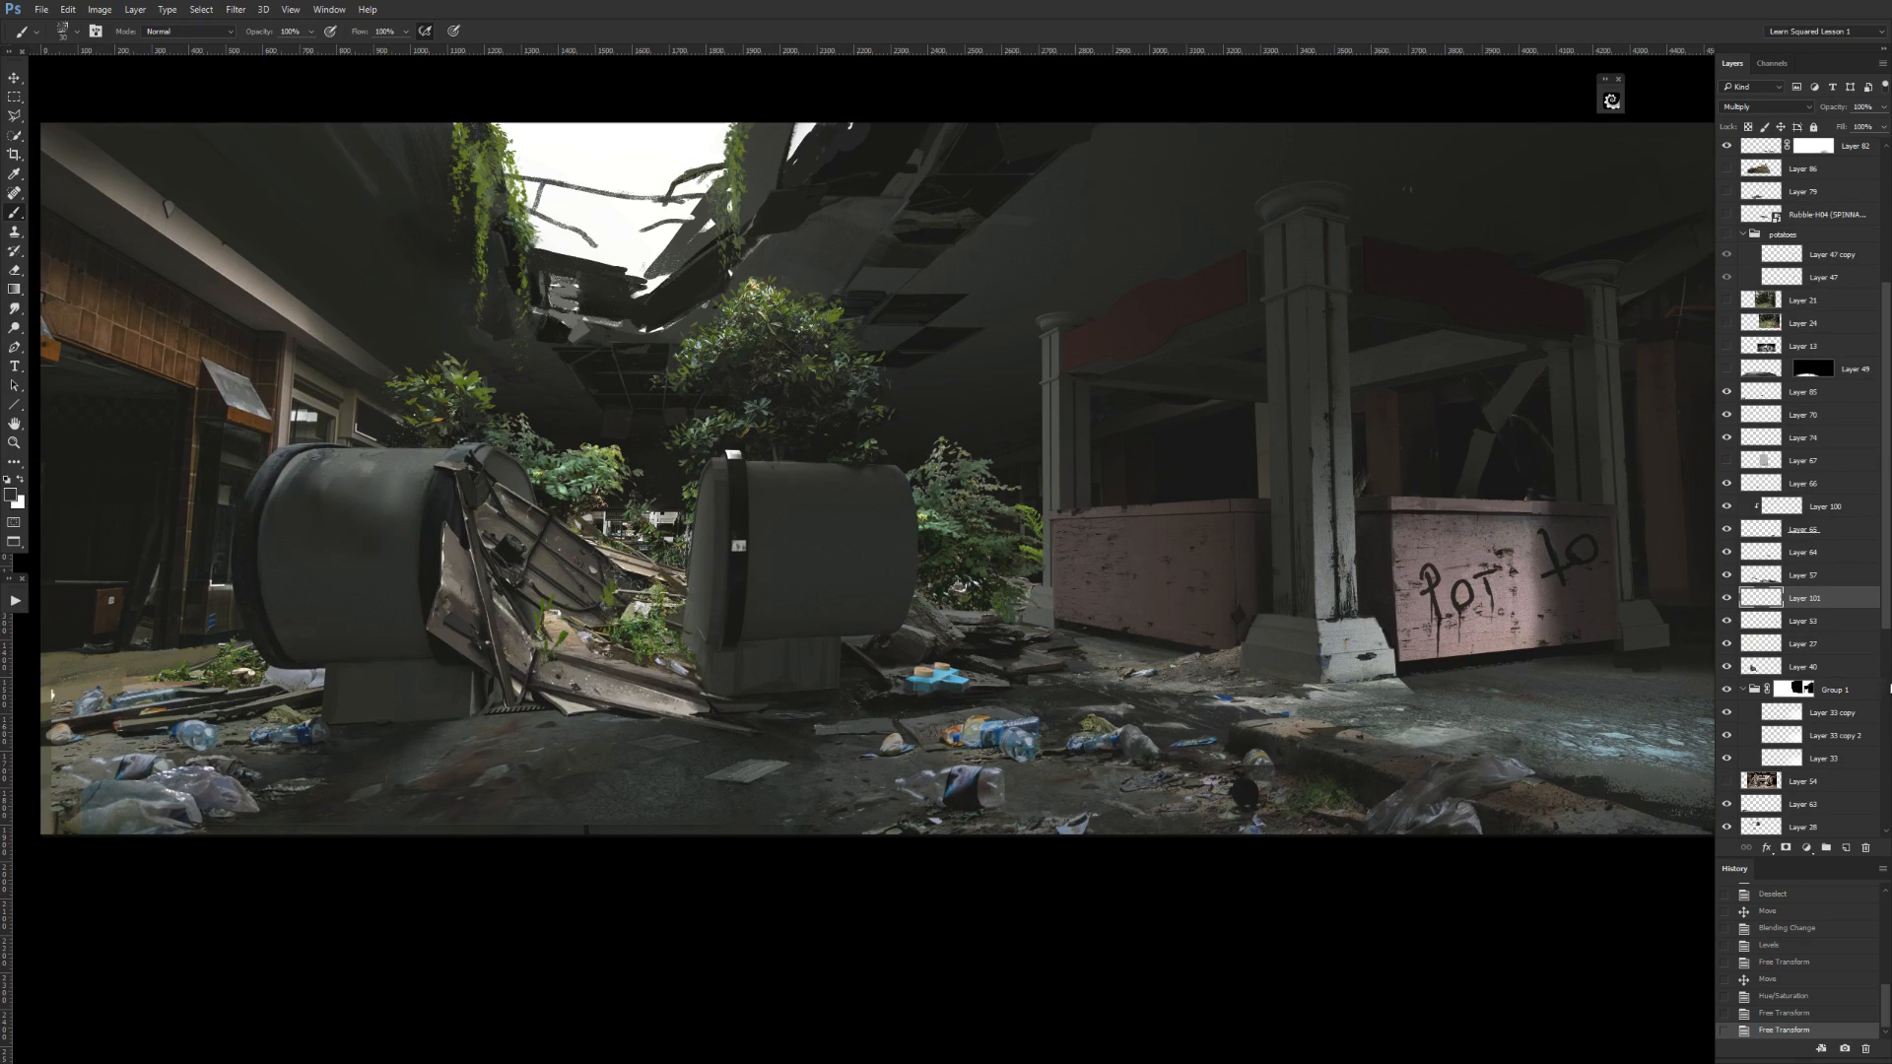
scroll(1883, 328, "up", 5)
scroll(1883, 328, "down", 12)
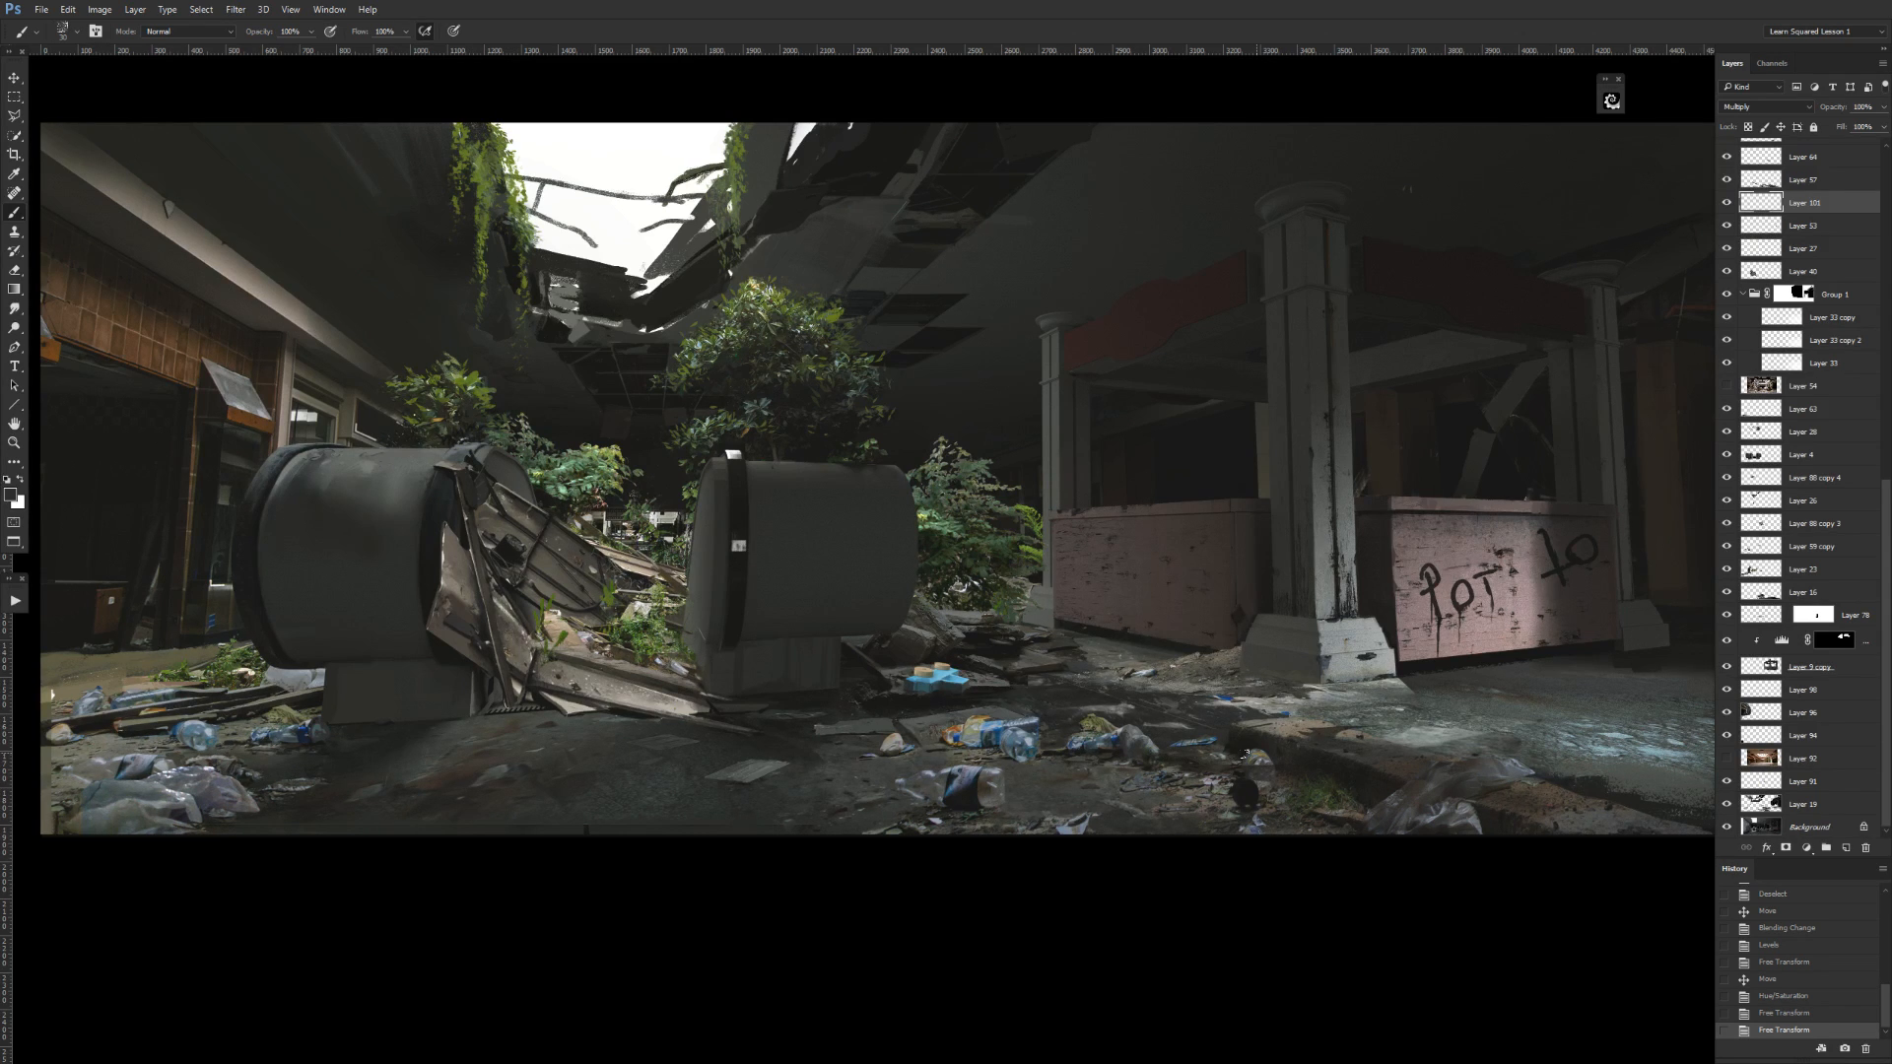
Save environment_06.psd, and resize and shift its document window so the entire painting is in view.
key("f")
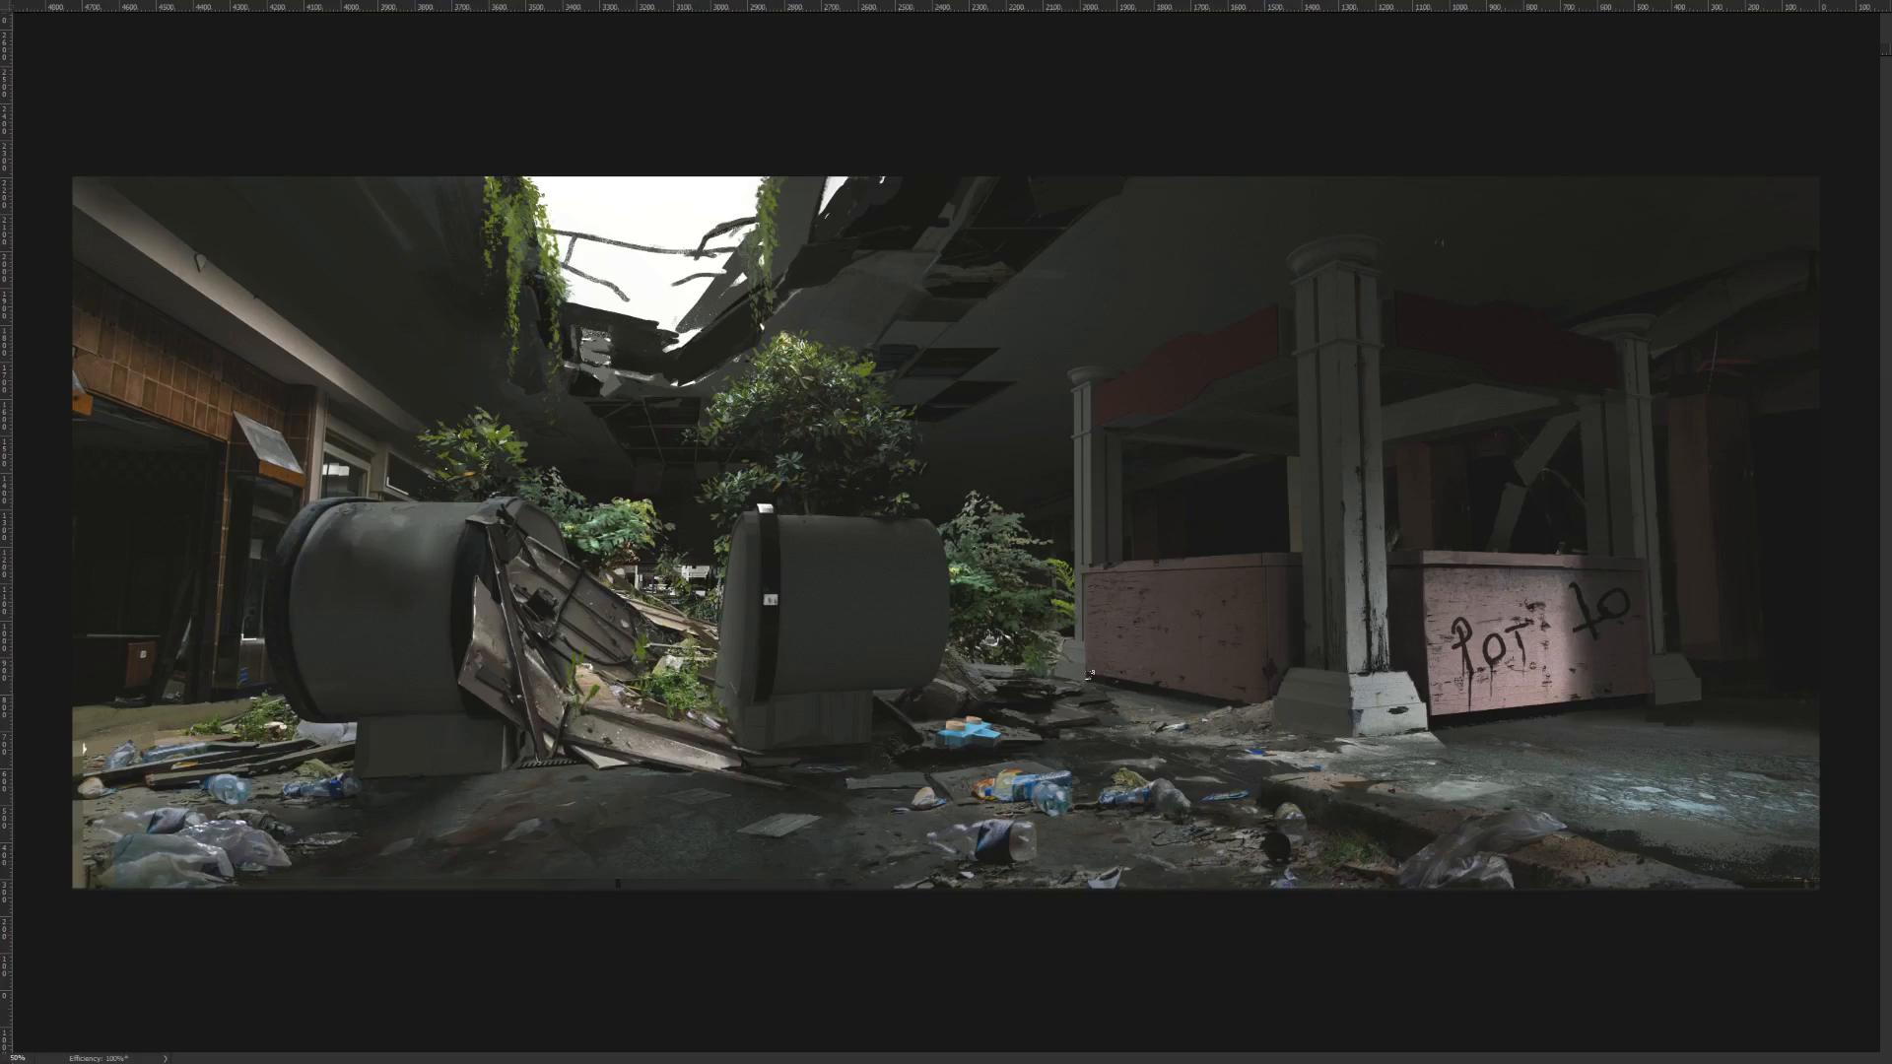
key("f")
left_click(1089, 680)
key("ctrl+s")
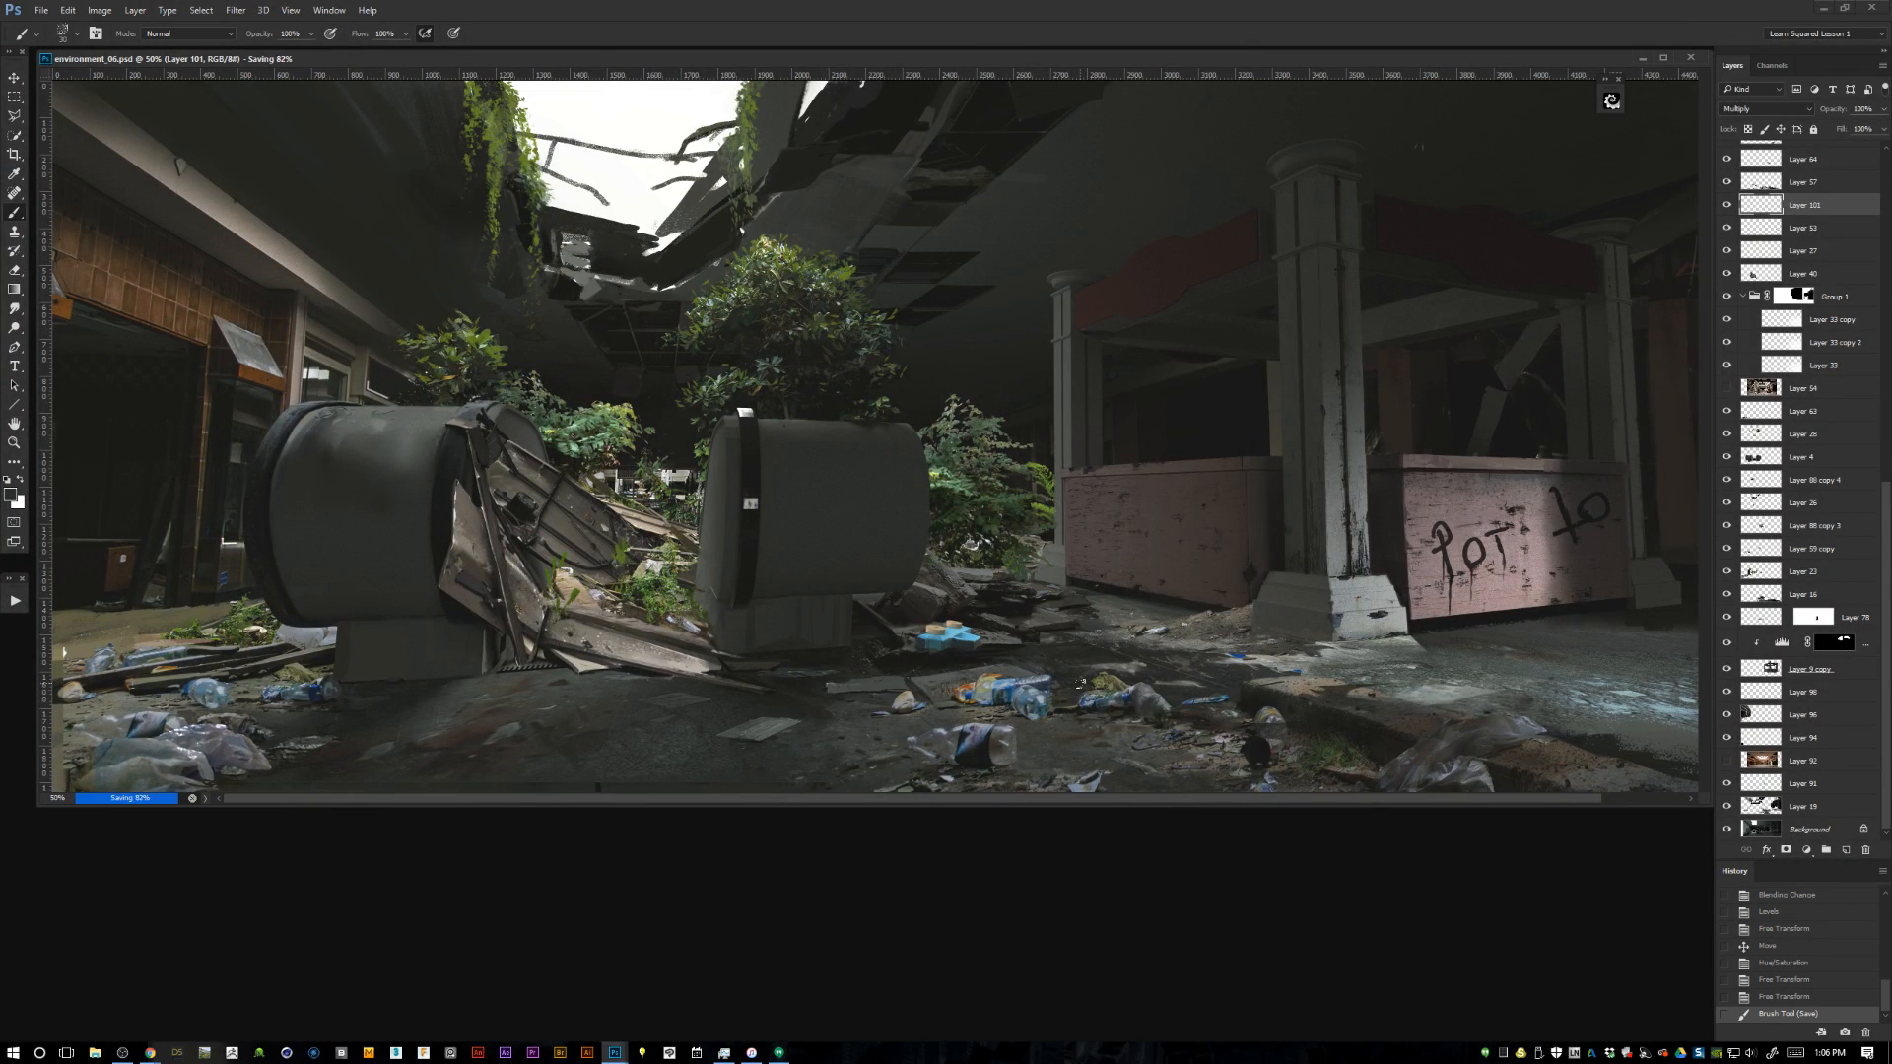
left_click_drag(1711, 805, 1690, 870)
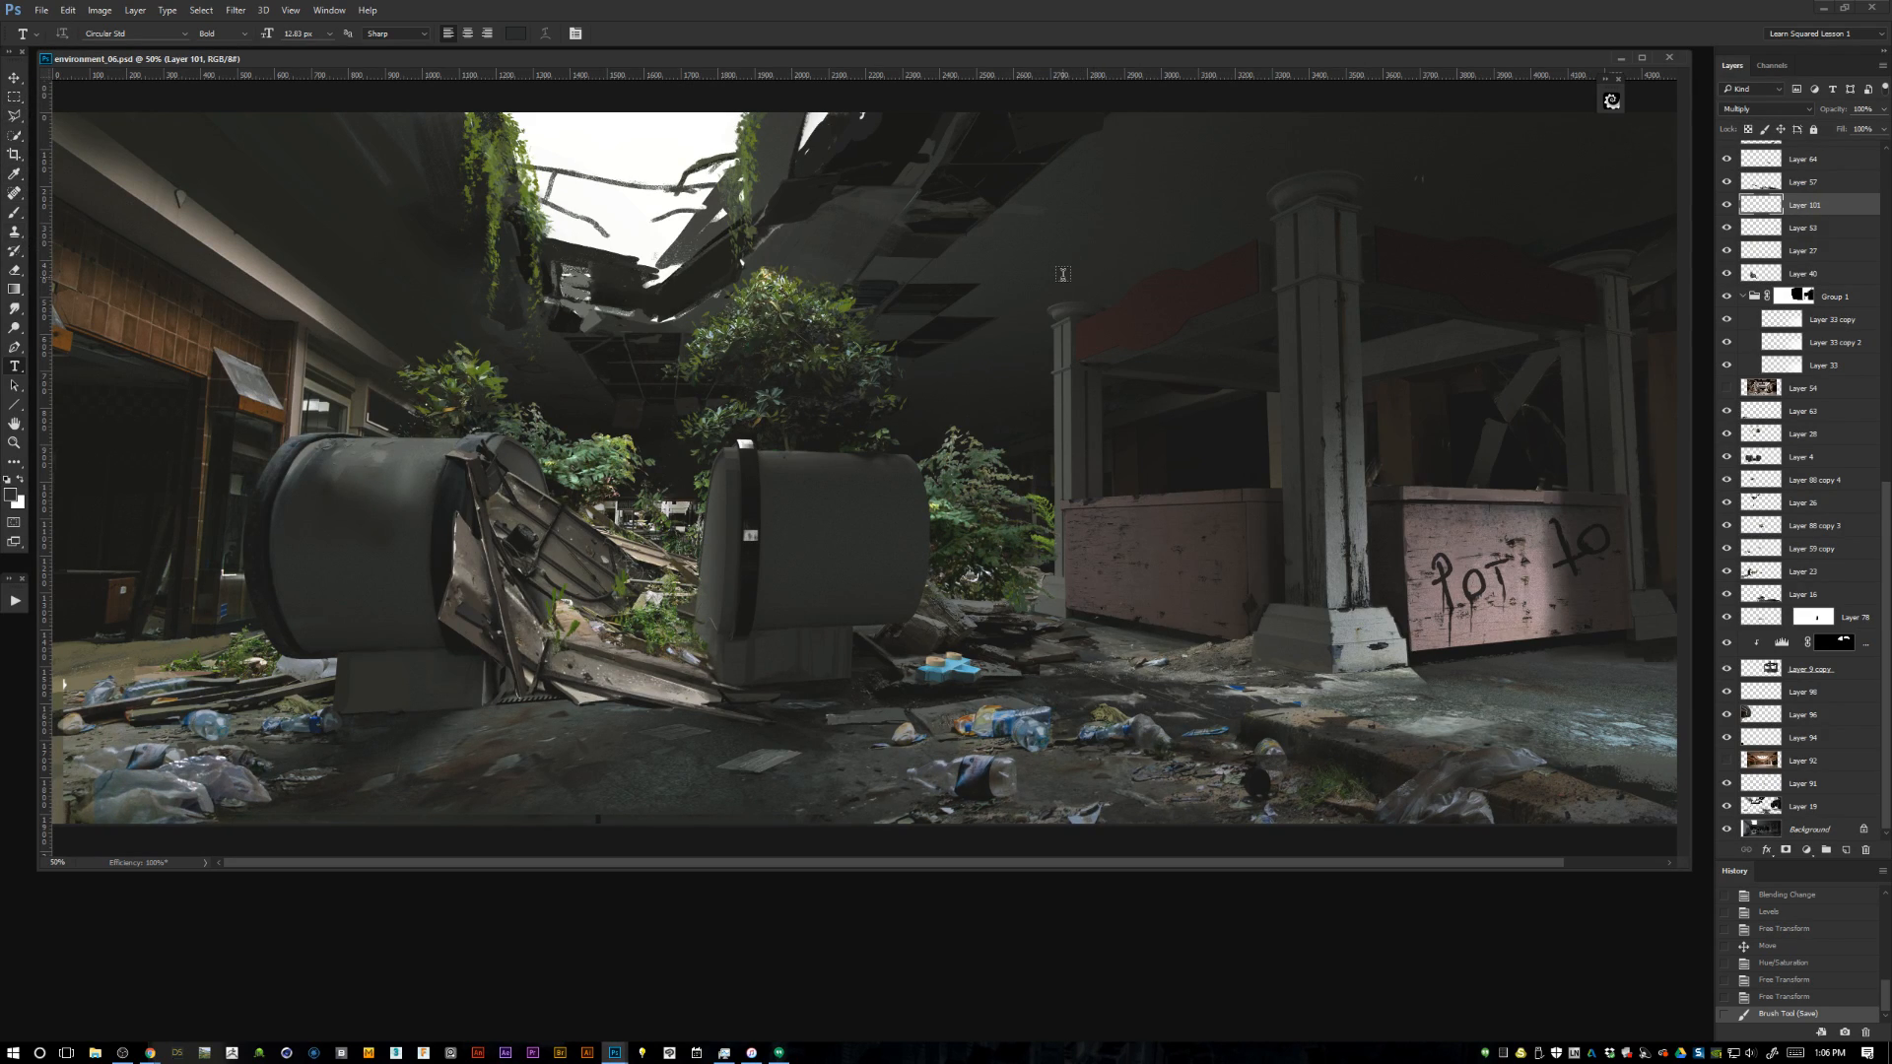
left_click_drag(750, 60, 746, 103)
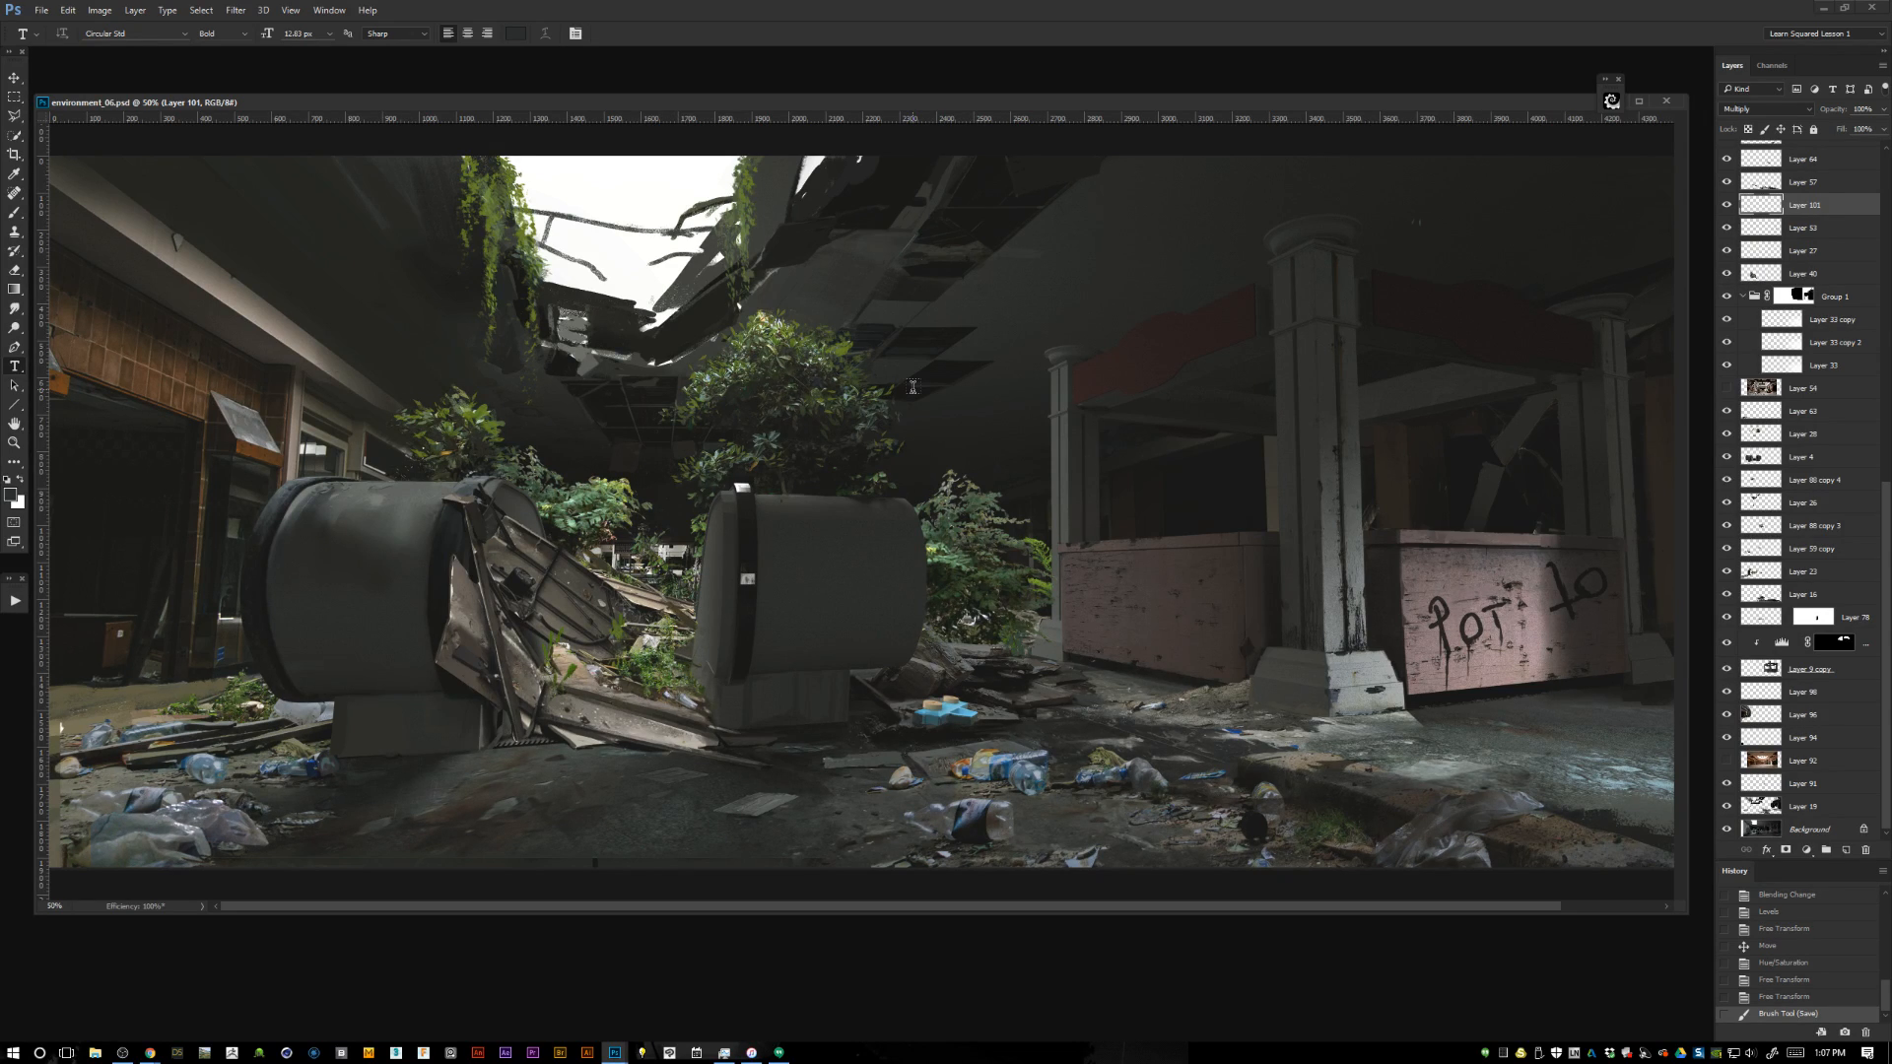
Start a text layer on the dark ceiling area with 72 px text in bright red.
left_click(1025, 276)
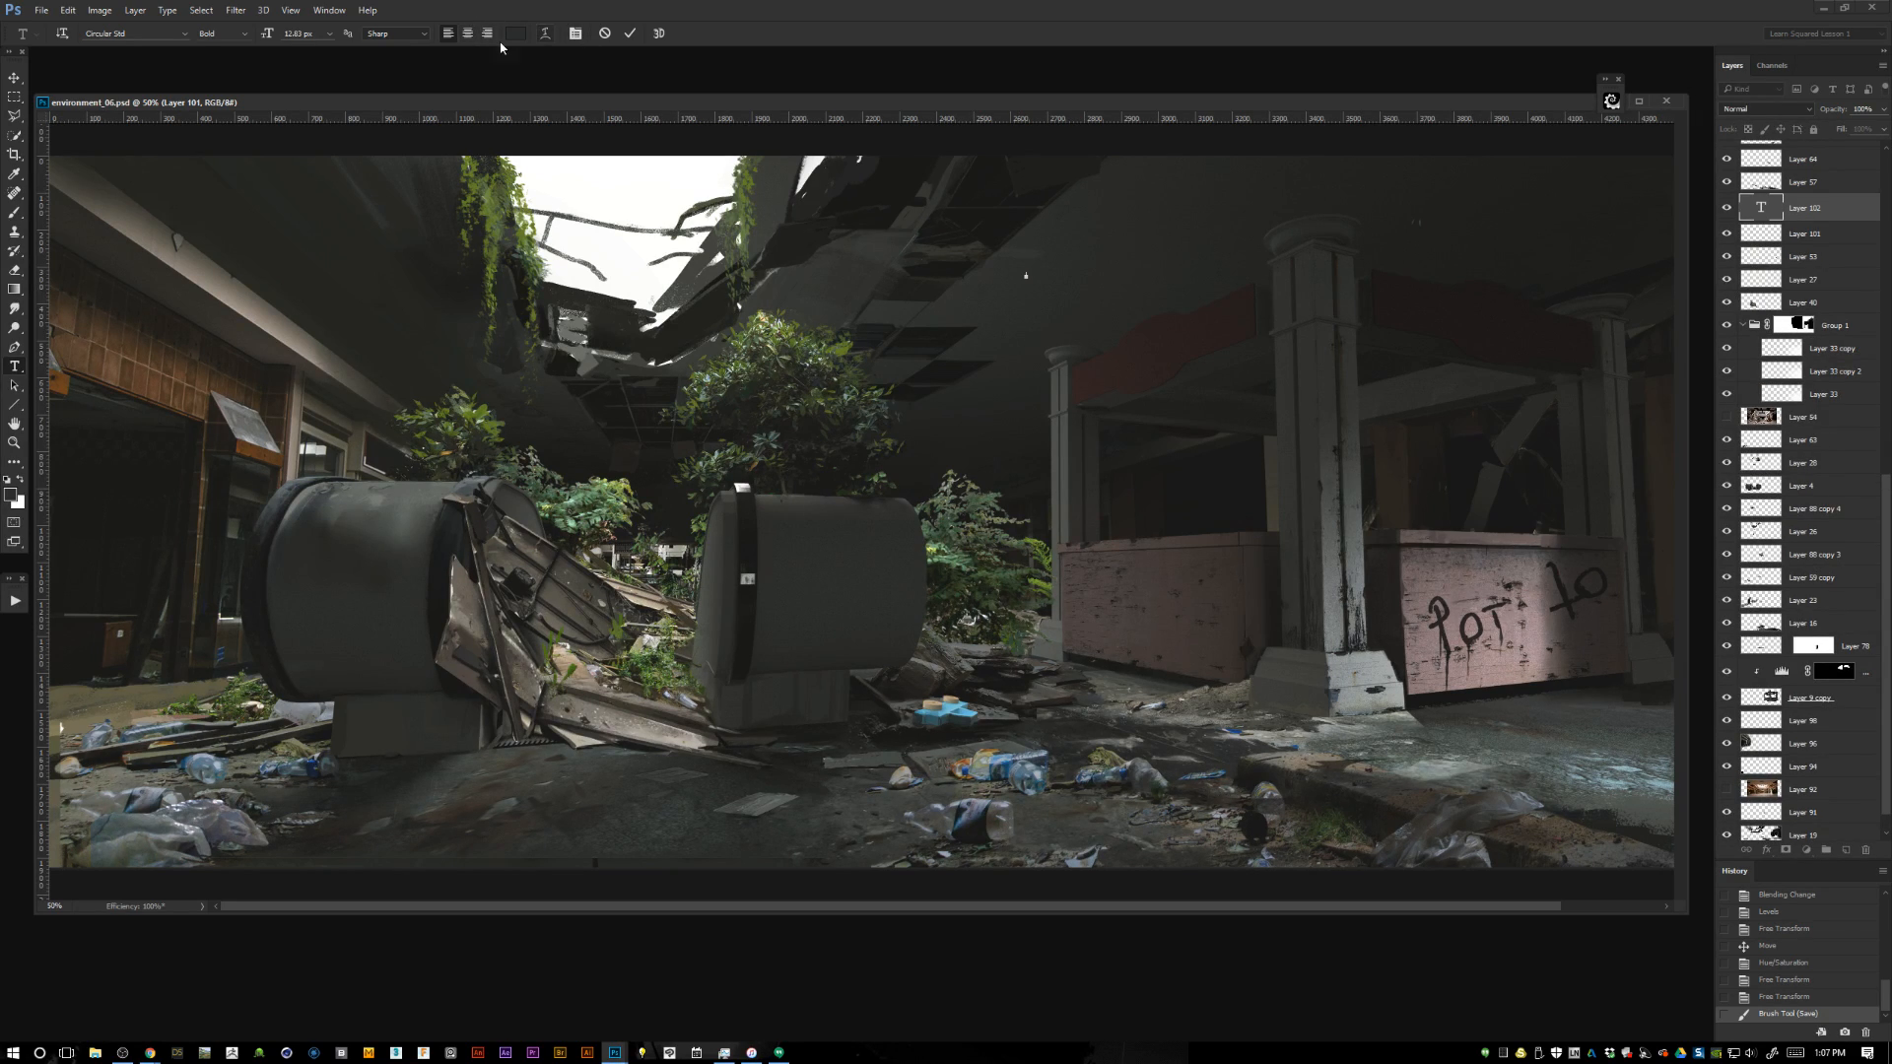
left_click(327, 33)
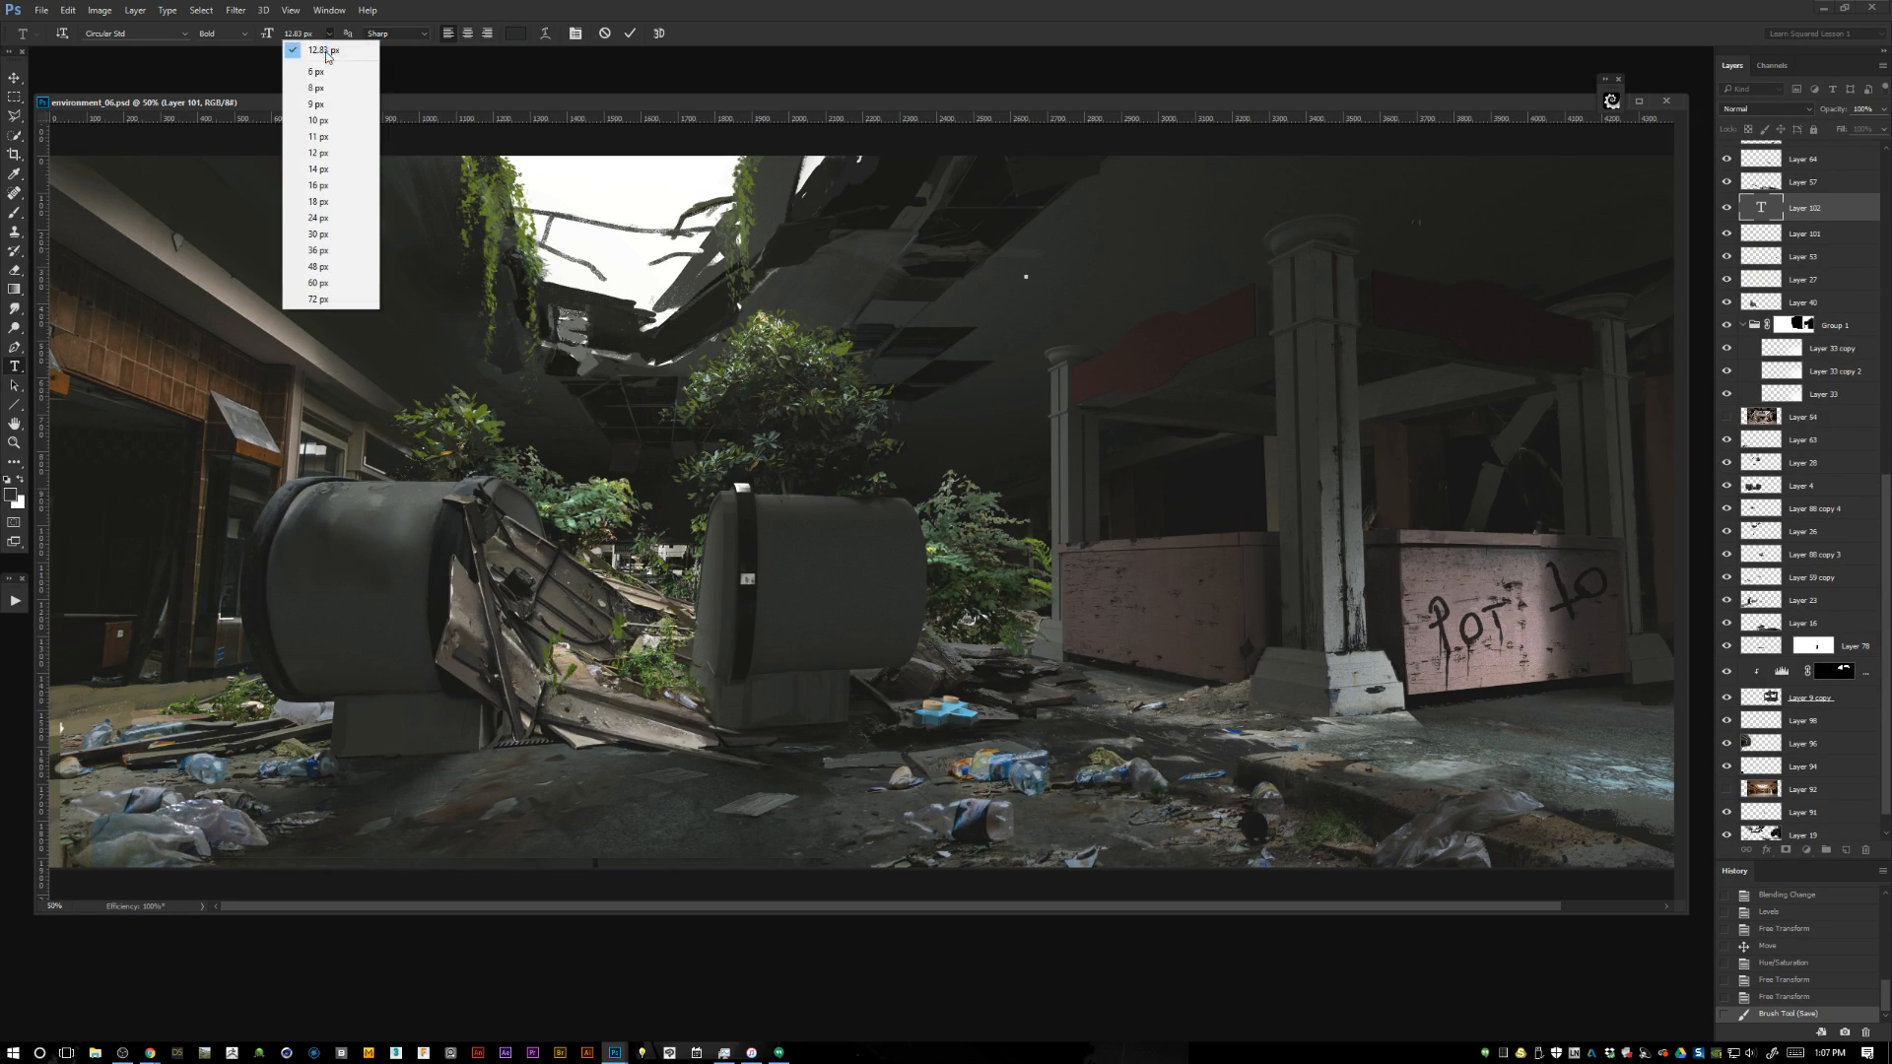
left_click(326, 252)
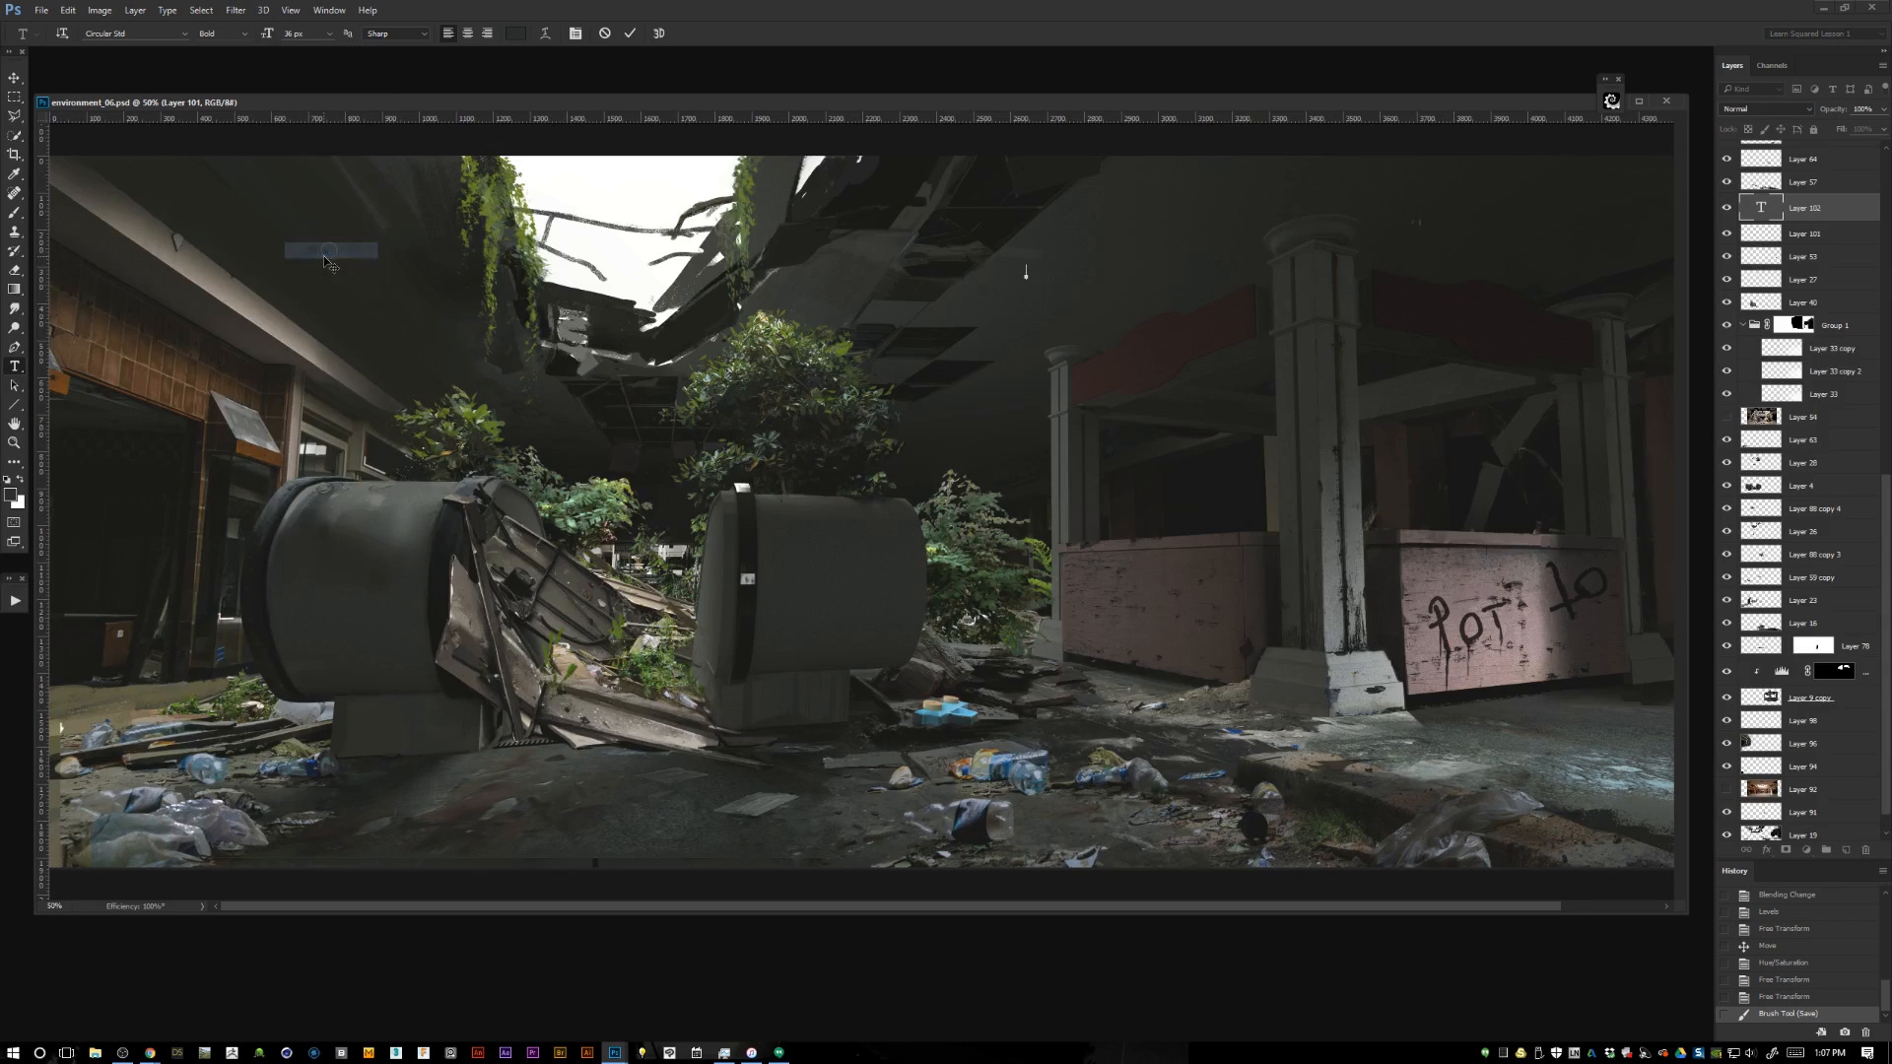
left_click(329, 33)
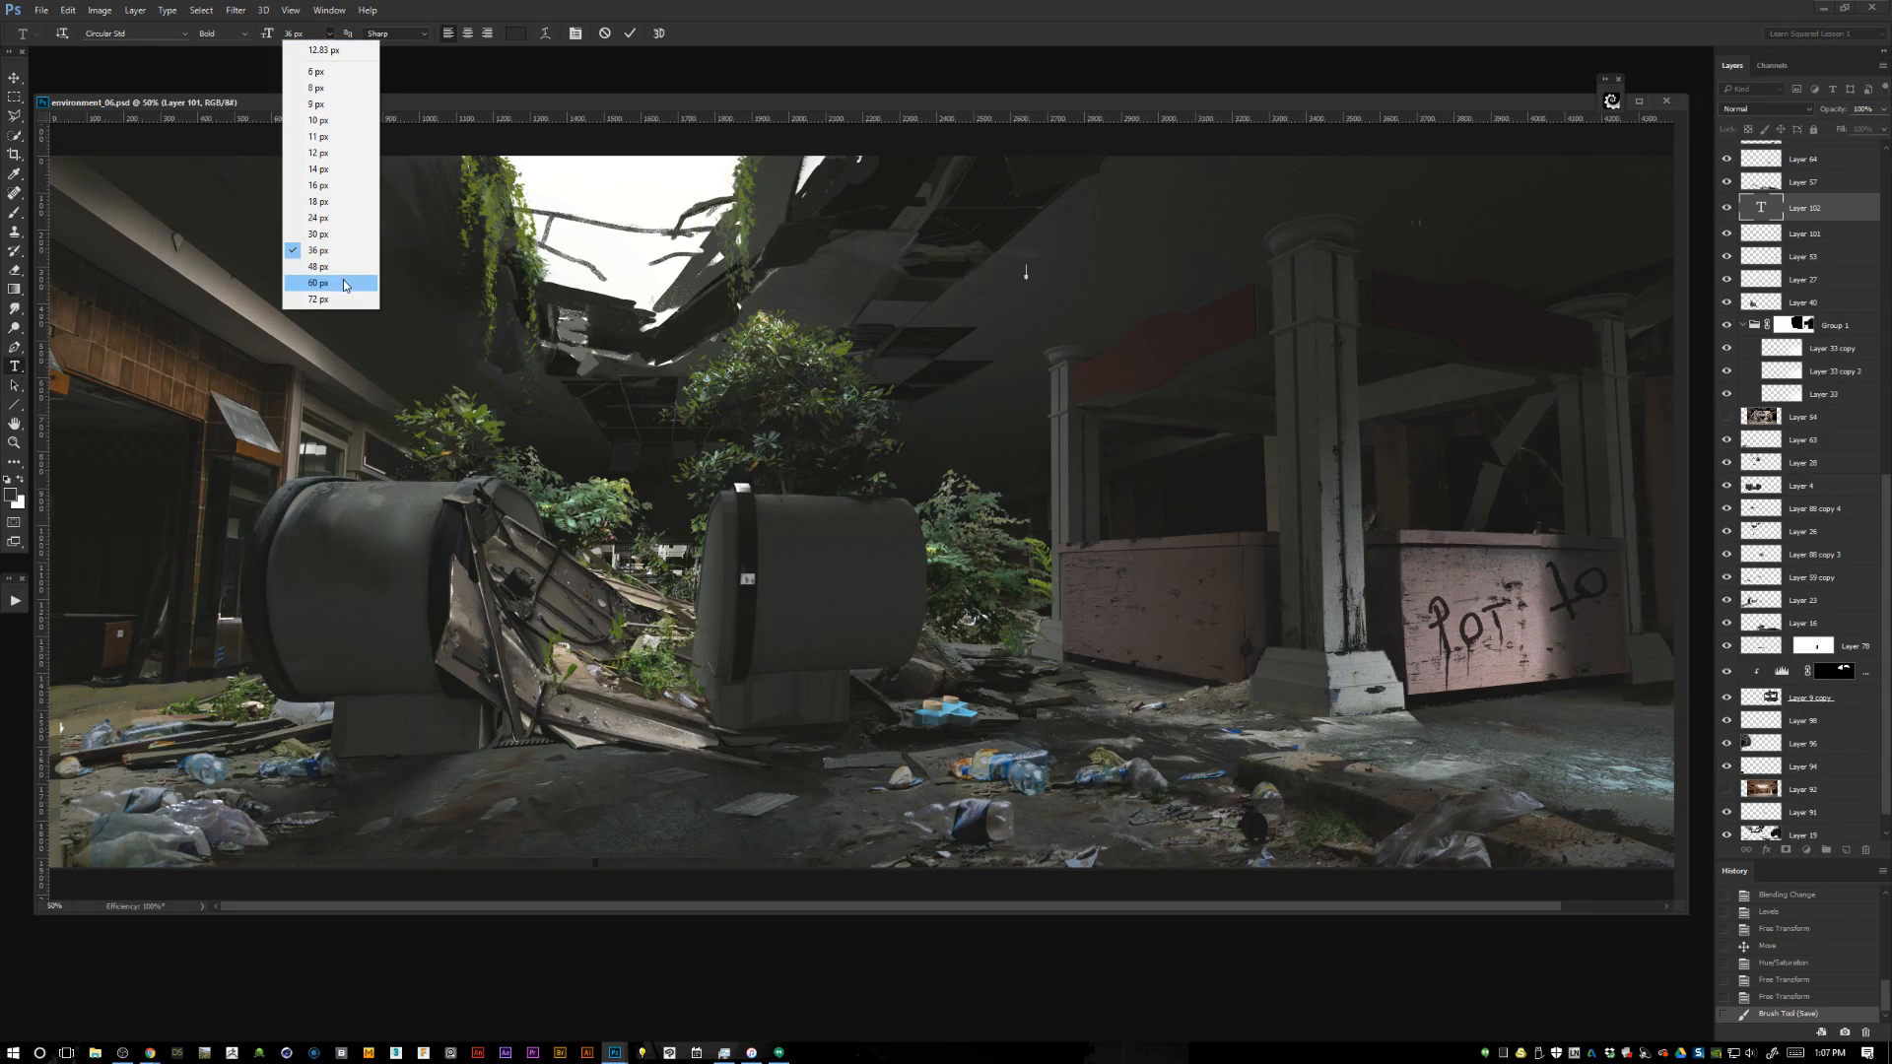
left_click(317, 299)
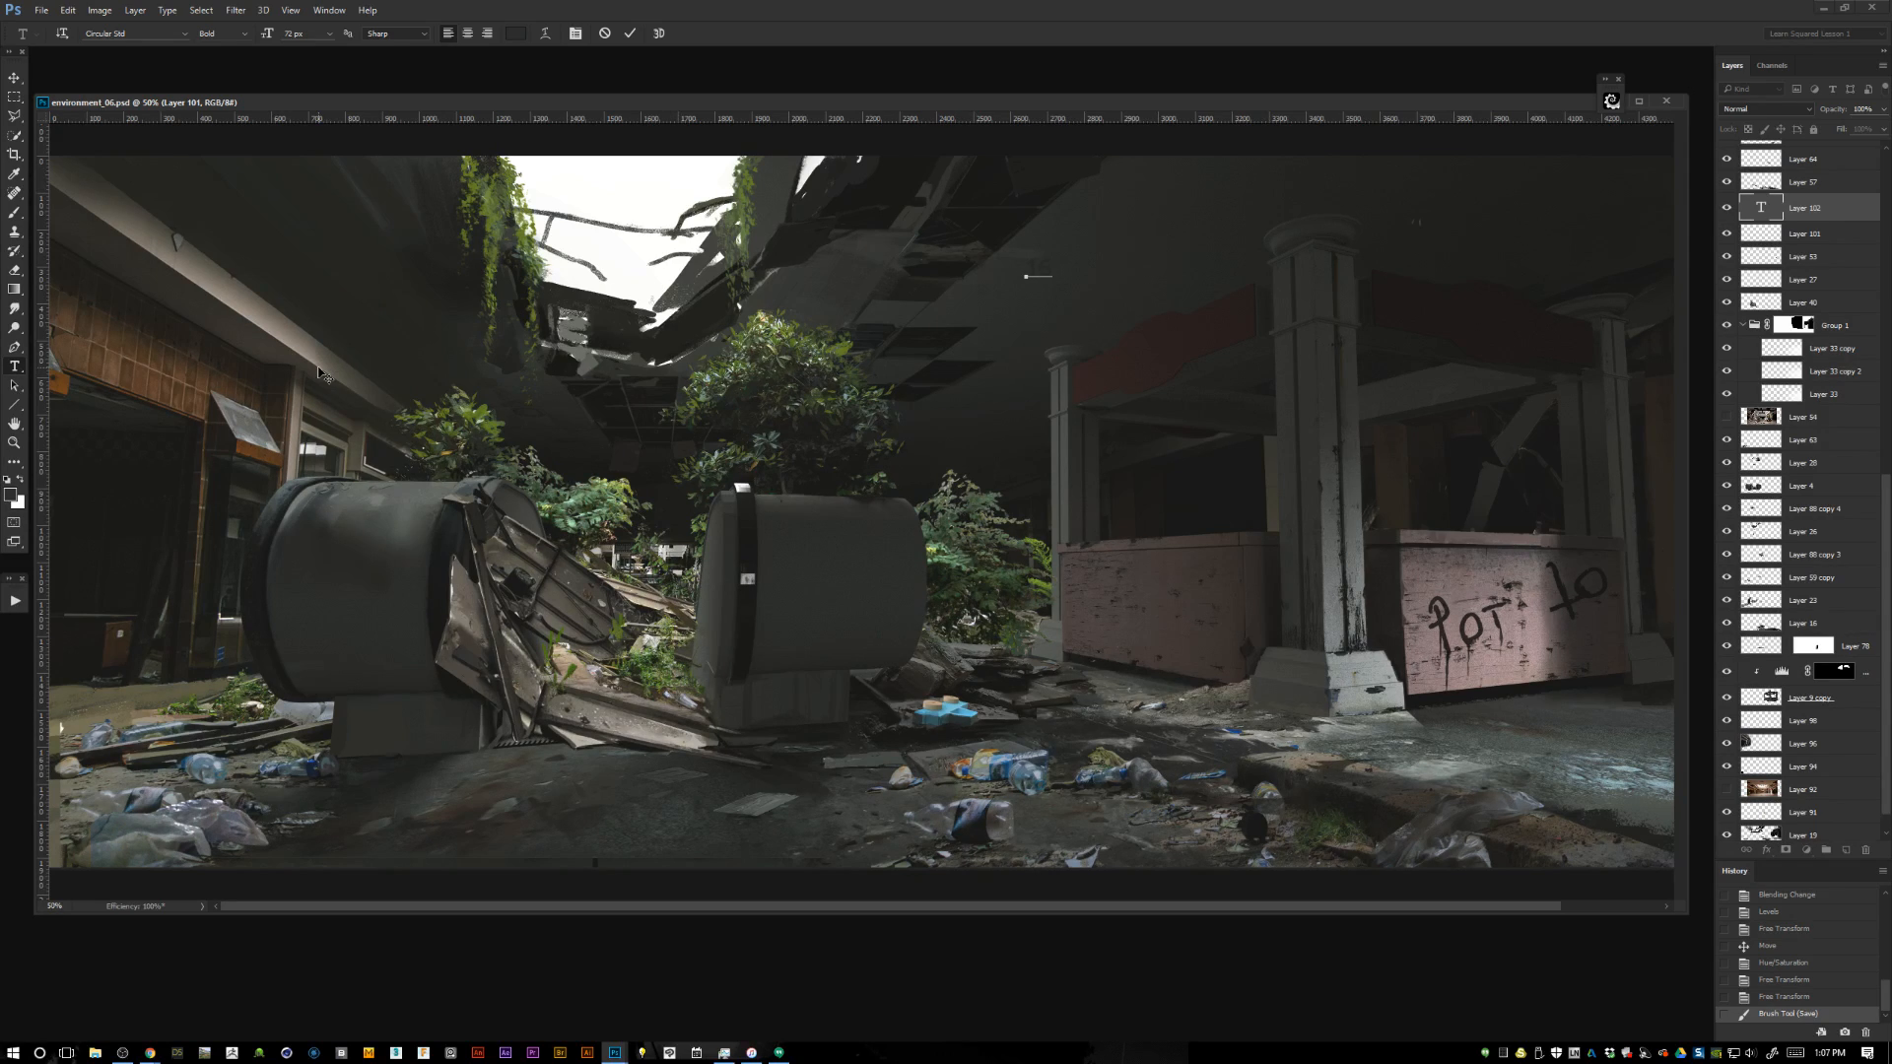
left_click(514, 33)
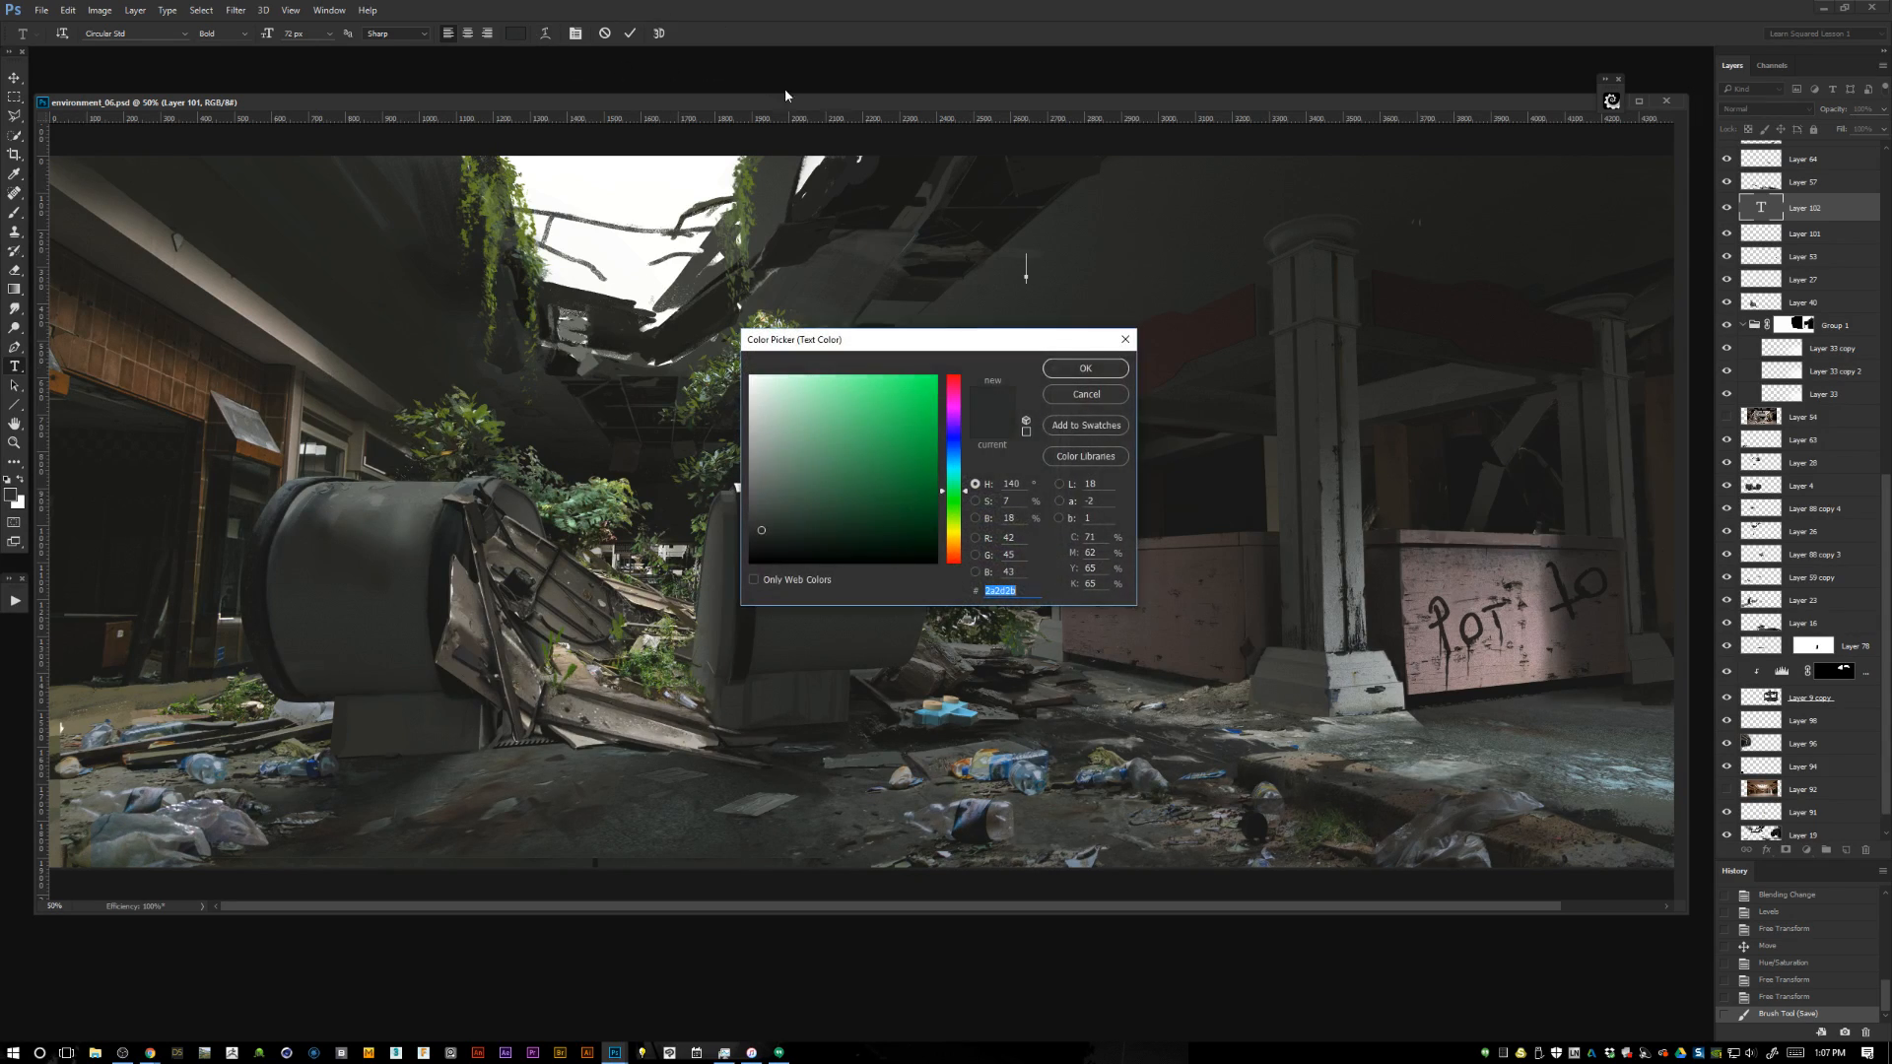
left_click(954, 379)
left_click(929, 379)
left_click(1094, 372)
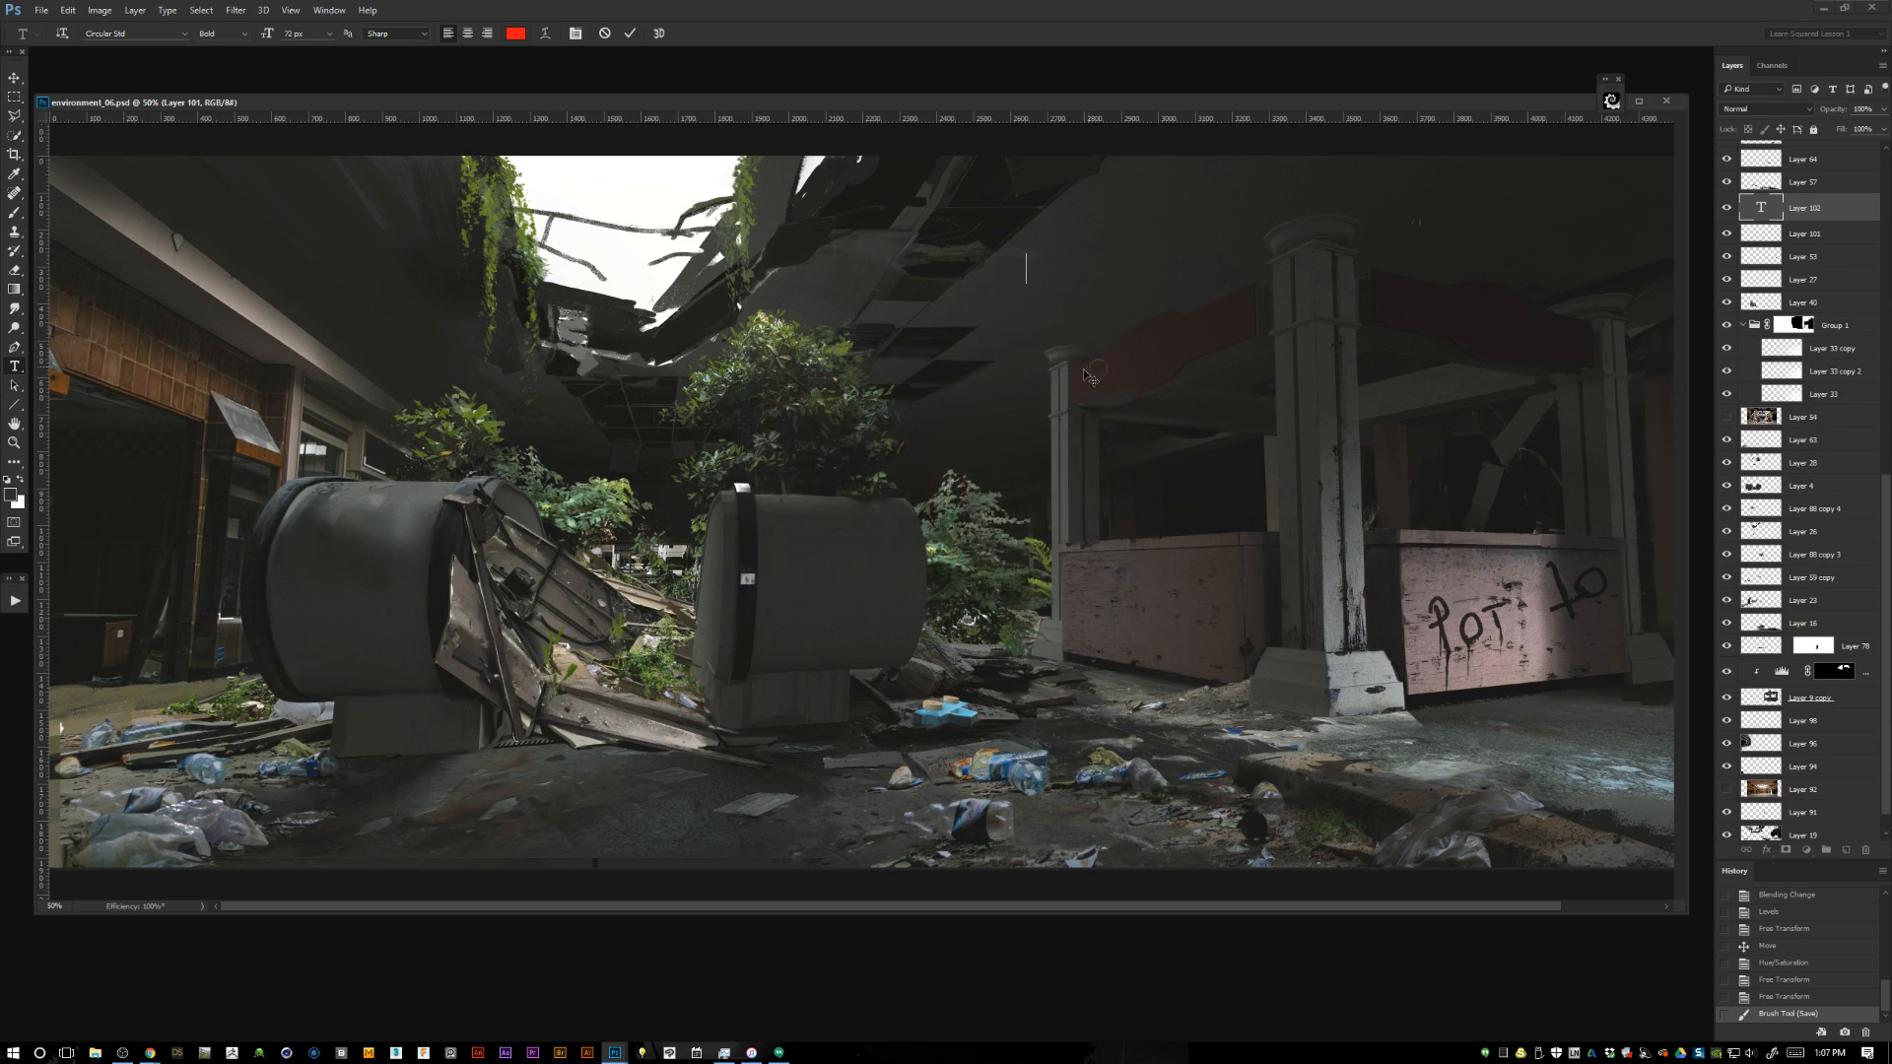
Enter the date prefix 160929_ as the start of the example file name.
type("160929_")
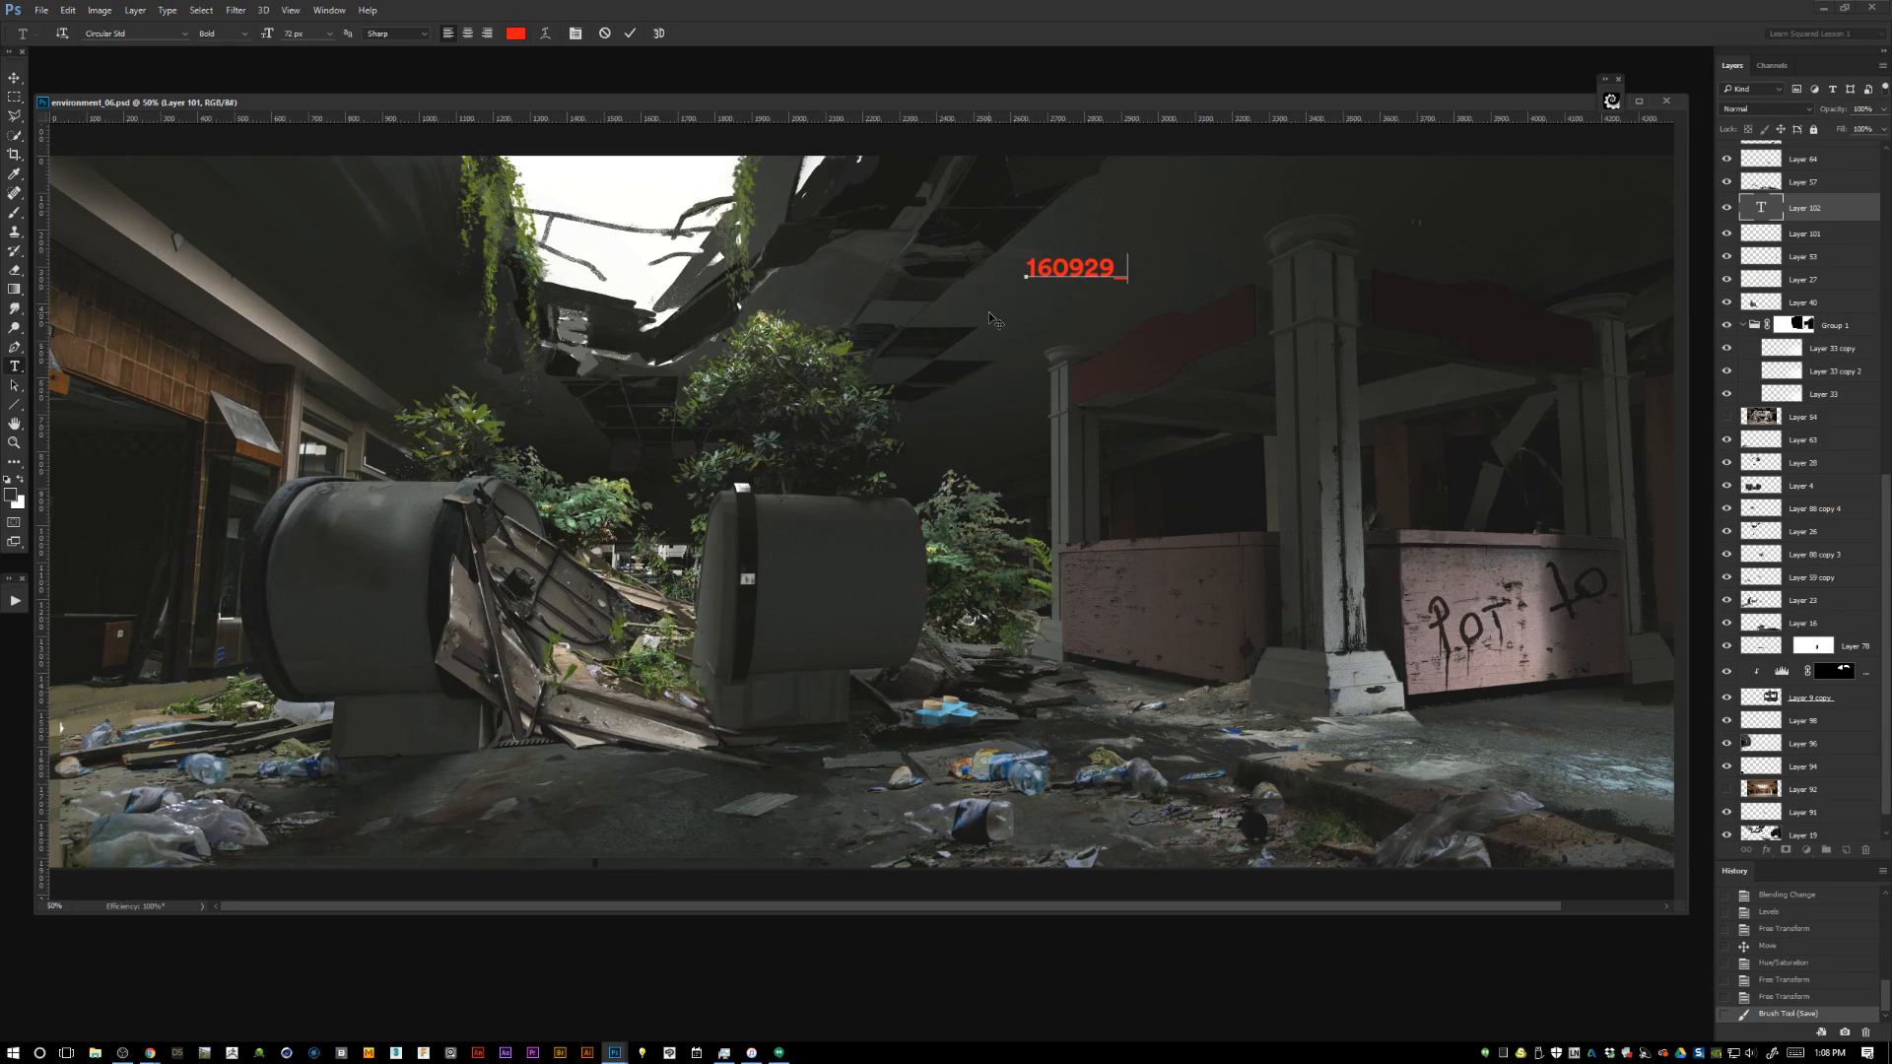
Try the category tags KEY, ENV, INT and EXT after the date prefix, erasing each one.
type("INT_AbandonedMal.")
Complete the example file name as 160929_INT_AbandonedMall_MK_v01 and commit the text.
key("Left")
key("Delete")
type("l_MK")
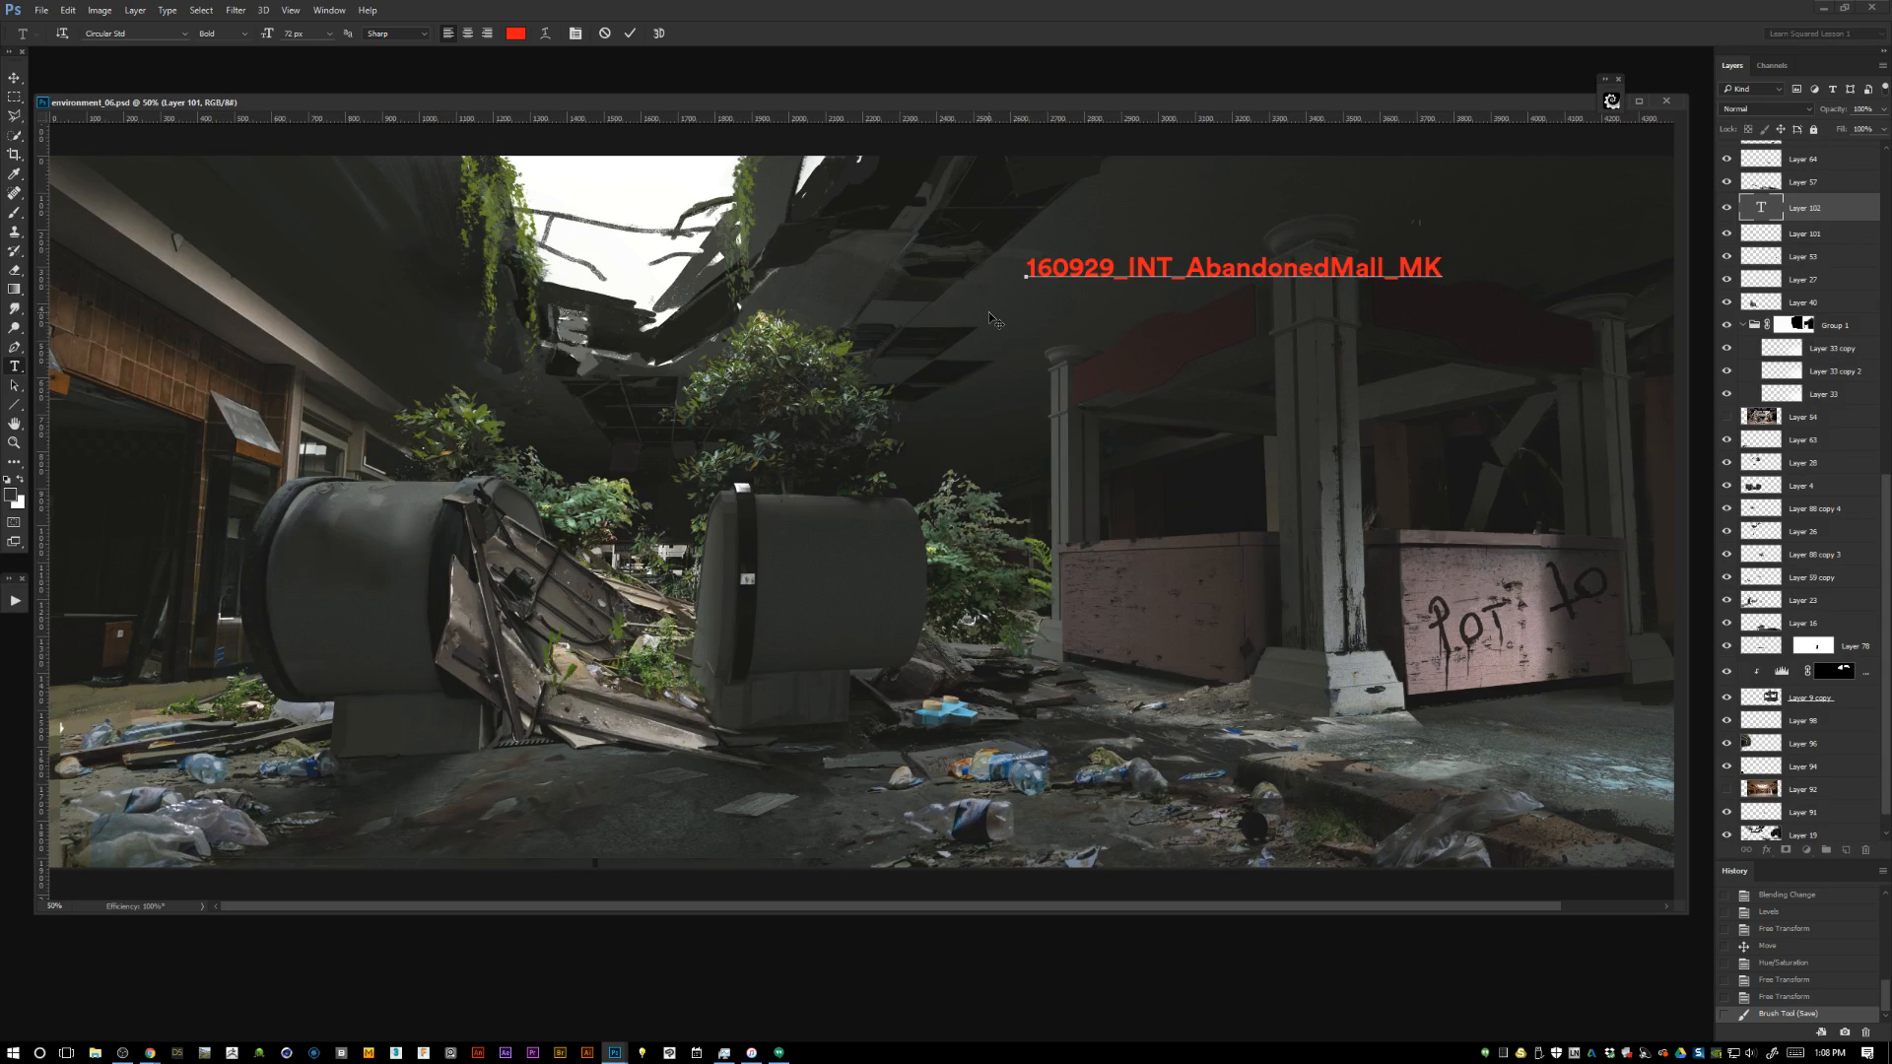
type("_v01")
left_click_drag(1025, 264, 1539, 229)
left_click(16, 78)
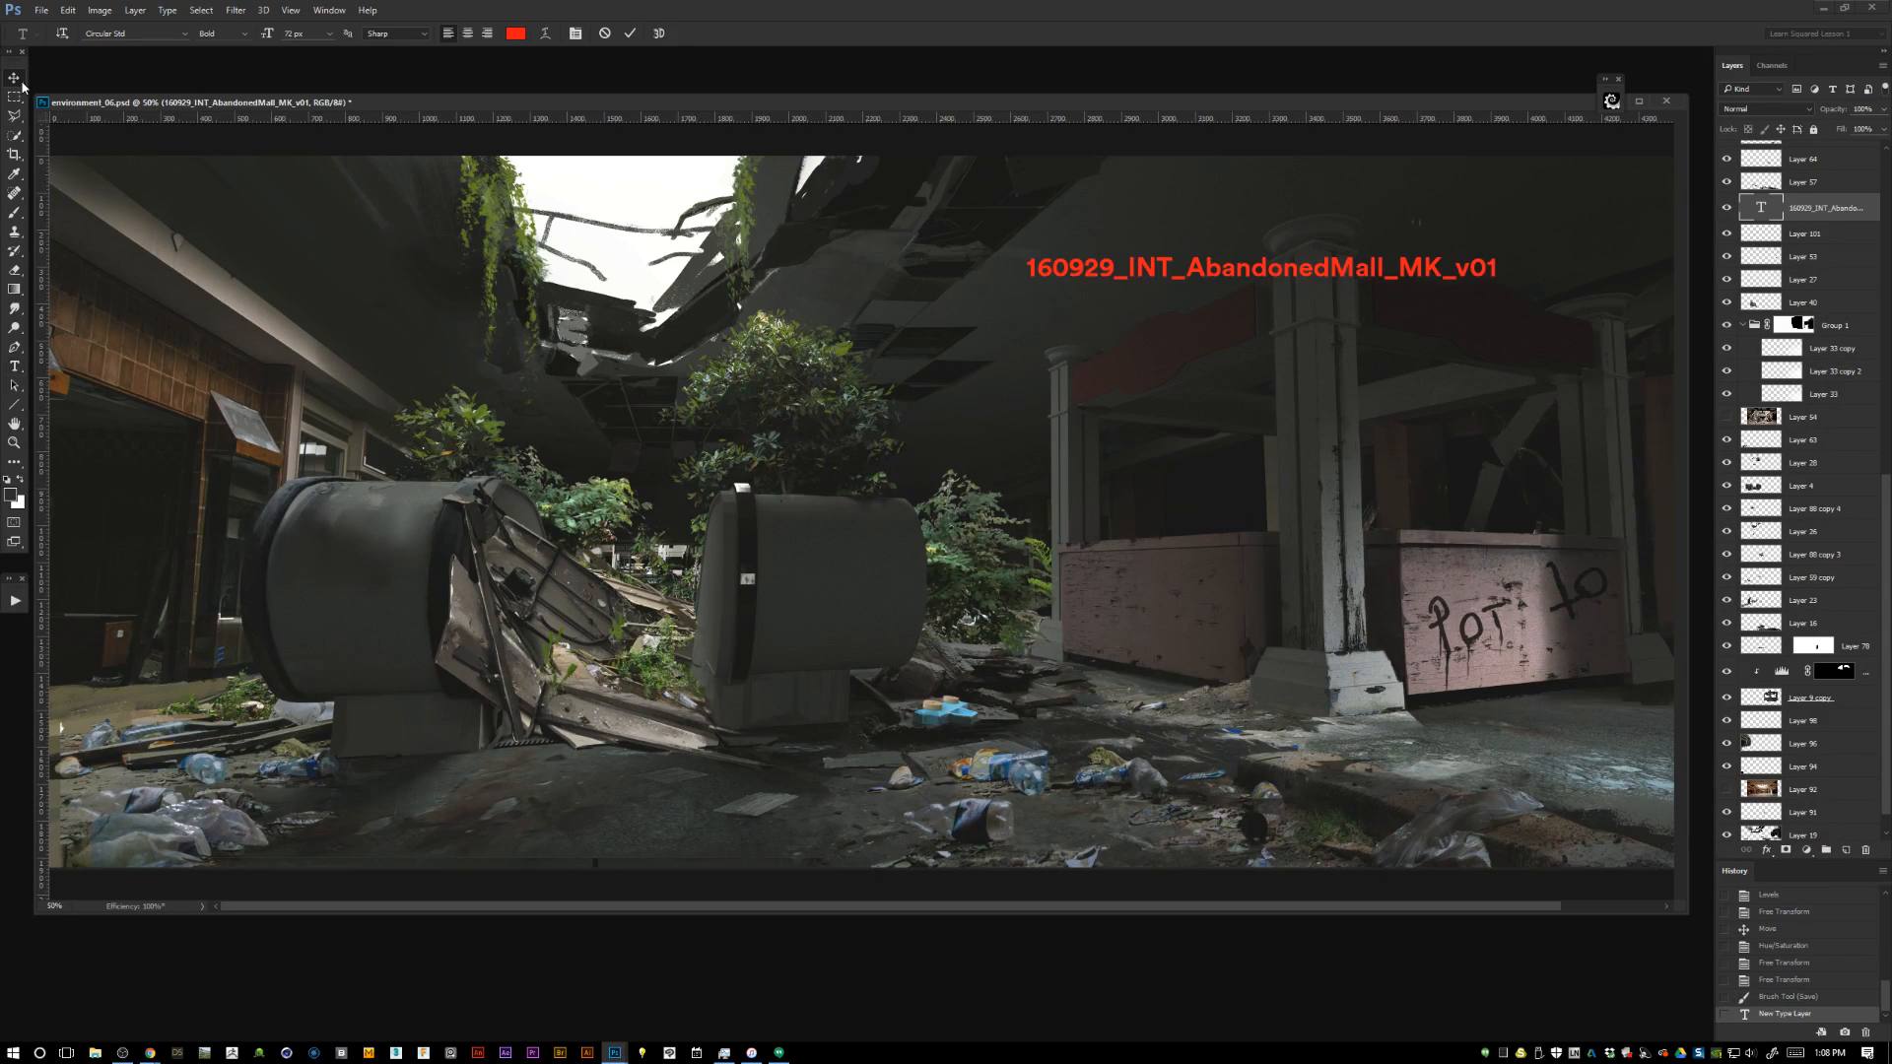
Replace the v01 suffix of the example file name with Final02.
key("t")
double_click(1468, 266)
type("F")
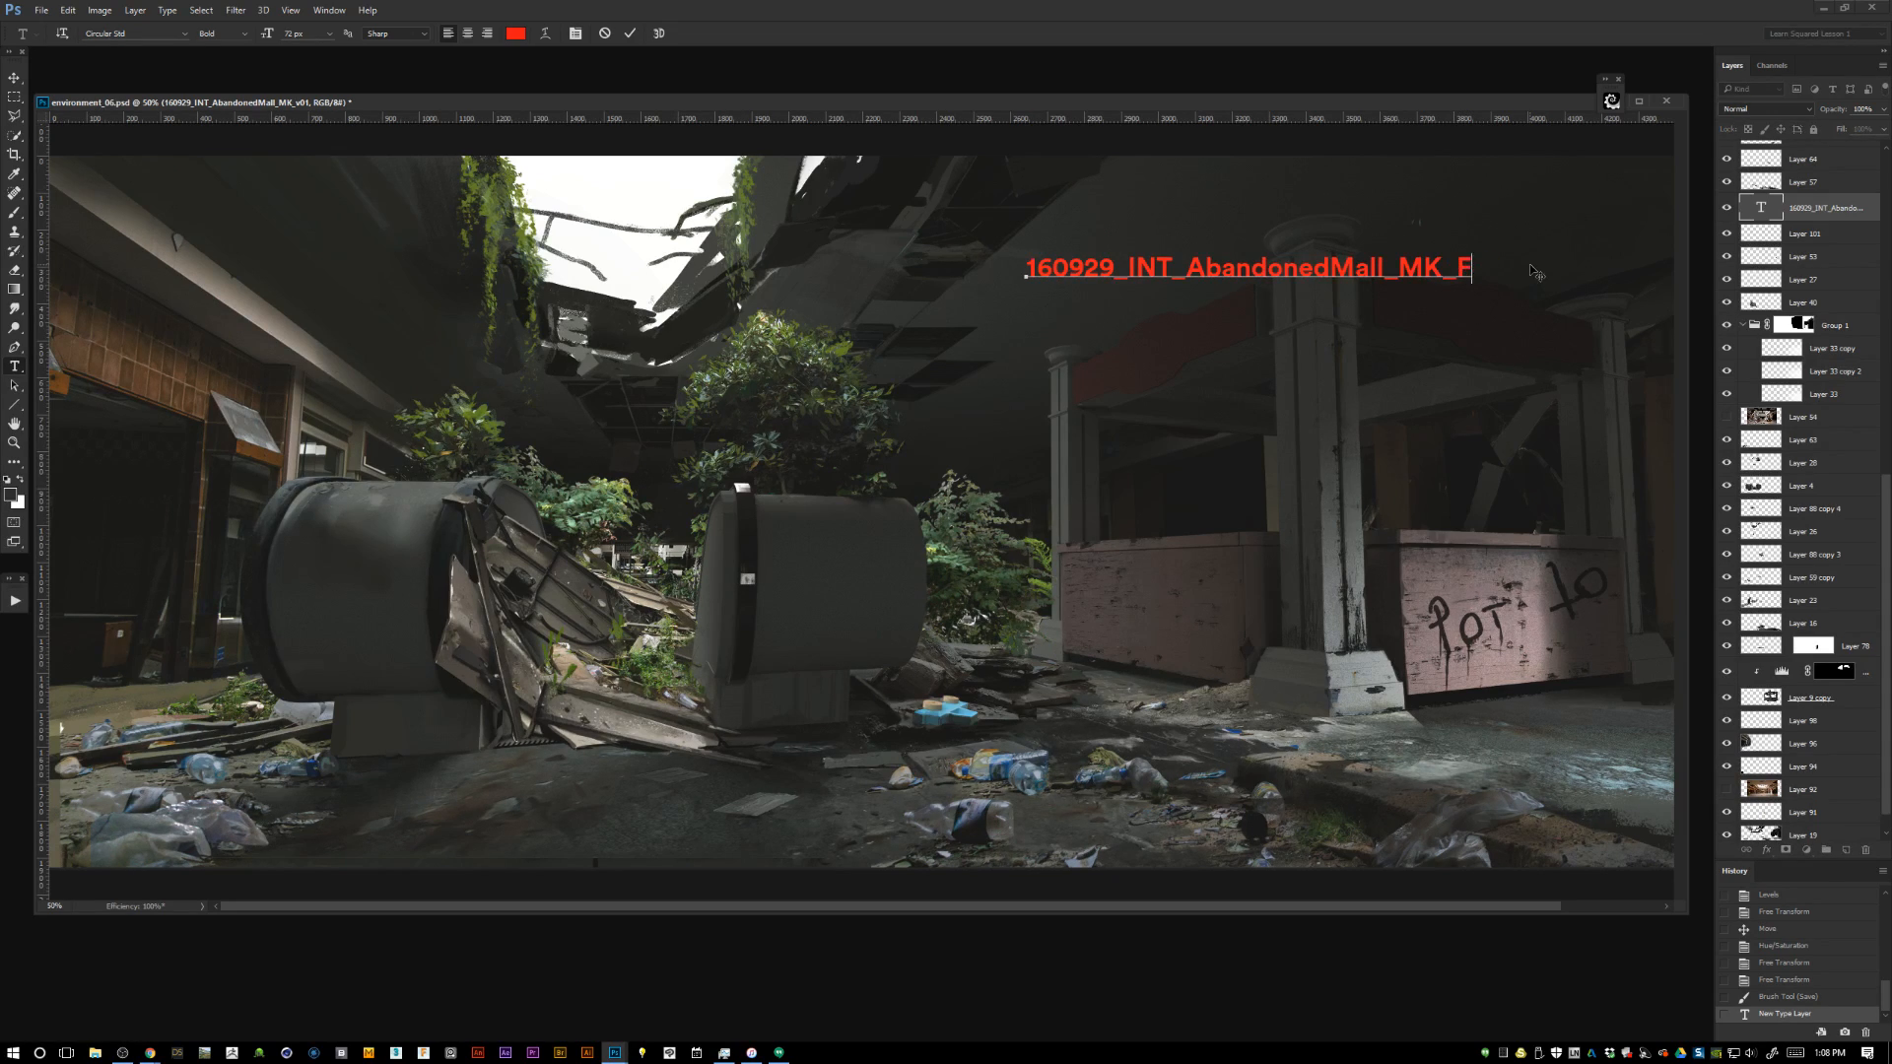
type("inal01")
key("BackSpace")
type("2")
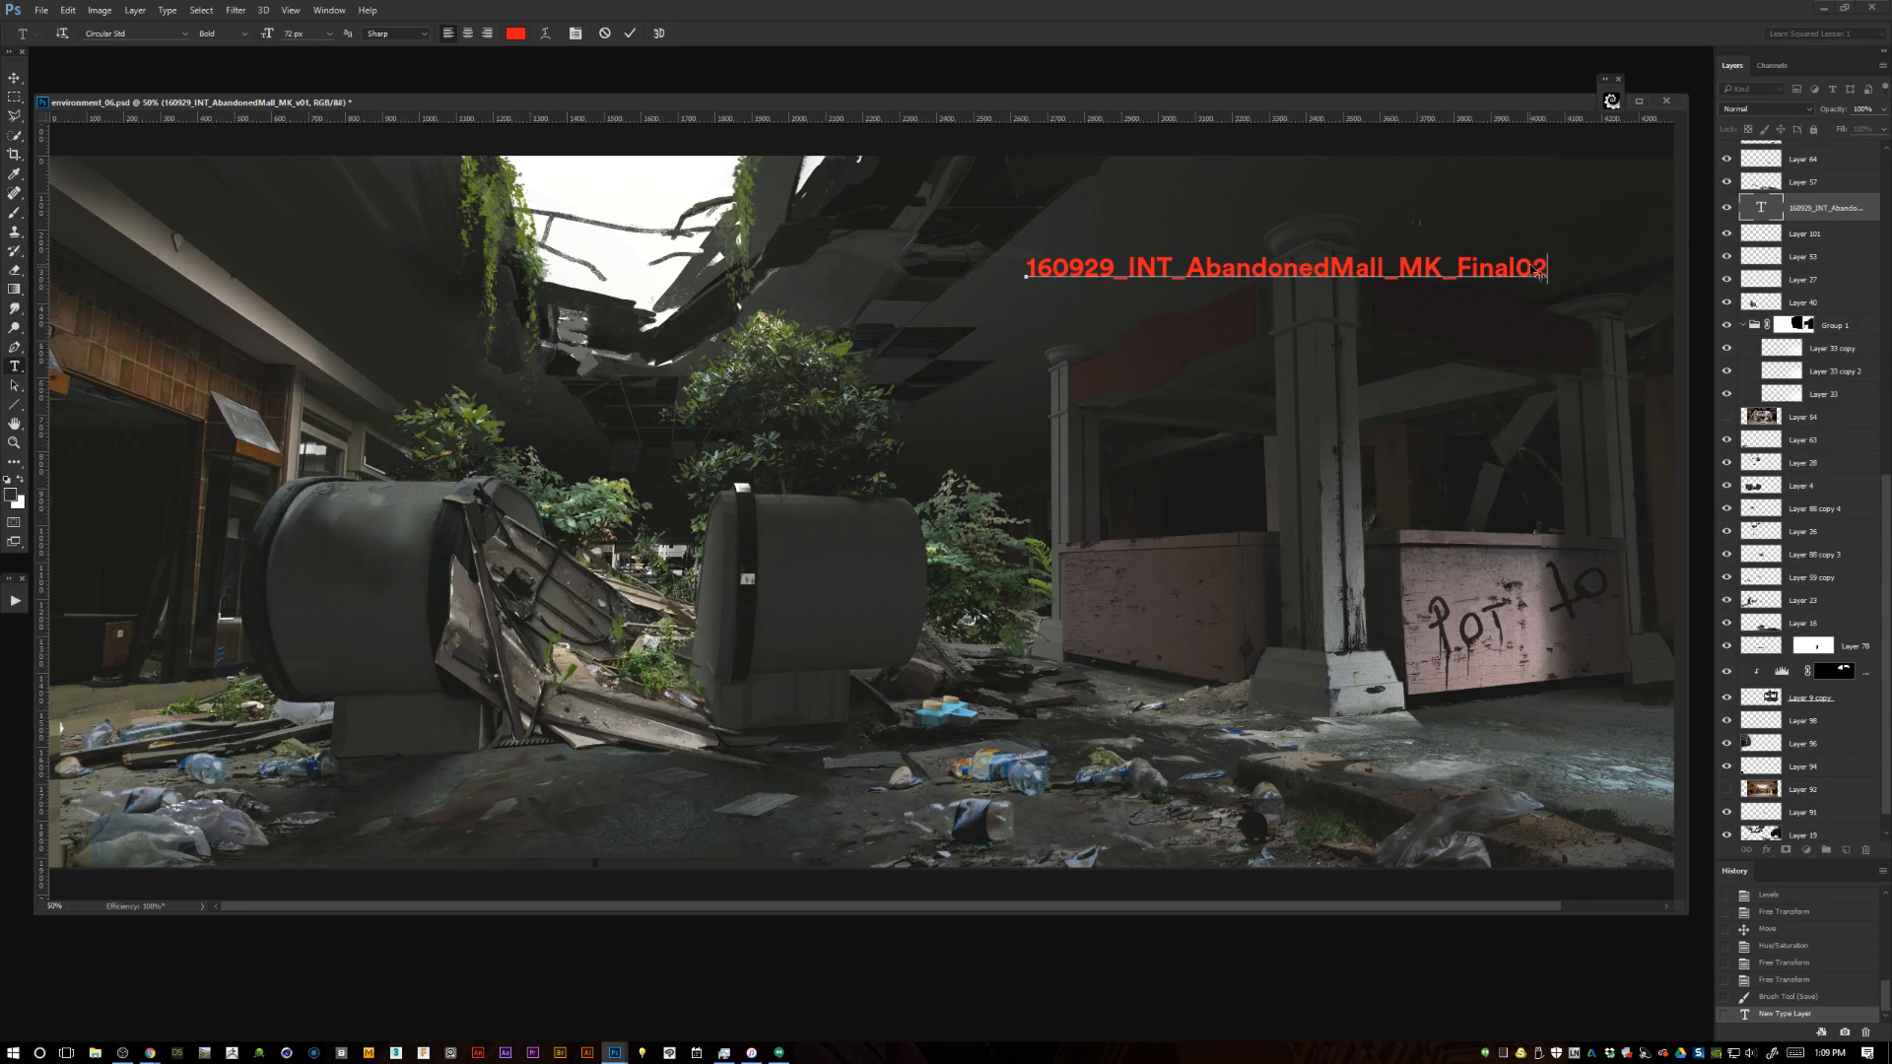
Try the suffix Final12_Final in the example file name, and replace it with 01.
key("BackSpace")
key("BackSpace")
type("12")
type("_")
type("Final")
key("BackSpace")
key("BackSpace")
key("BackSpace")
key("BackSpace")
key("BackSpace")
key("BackSpace")
key("BackSpace")
key("BackSpace")
key("BackSpace")
key("BackSpace")
key("BackSpace")
key("BackSpace")
key("BackSpace")
type("01")
Leave text editing and delete the file-name text layer.
key("ctrl+a")
key("ctrl+c")
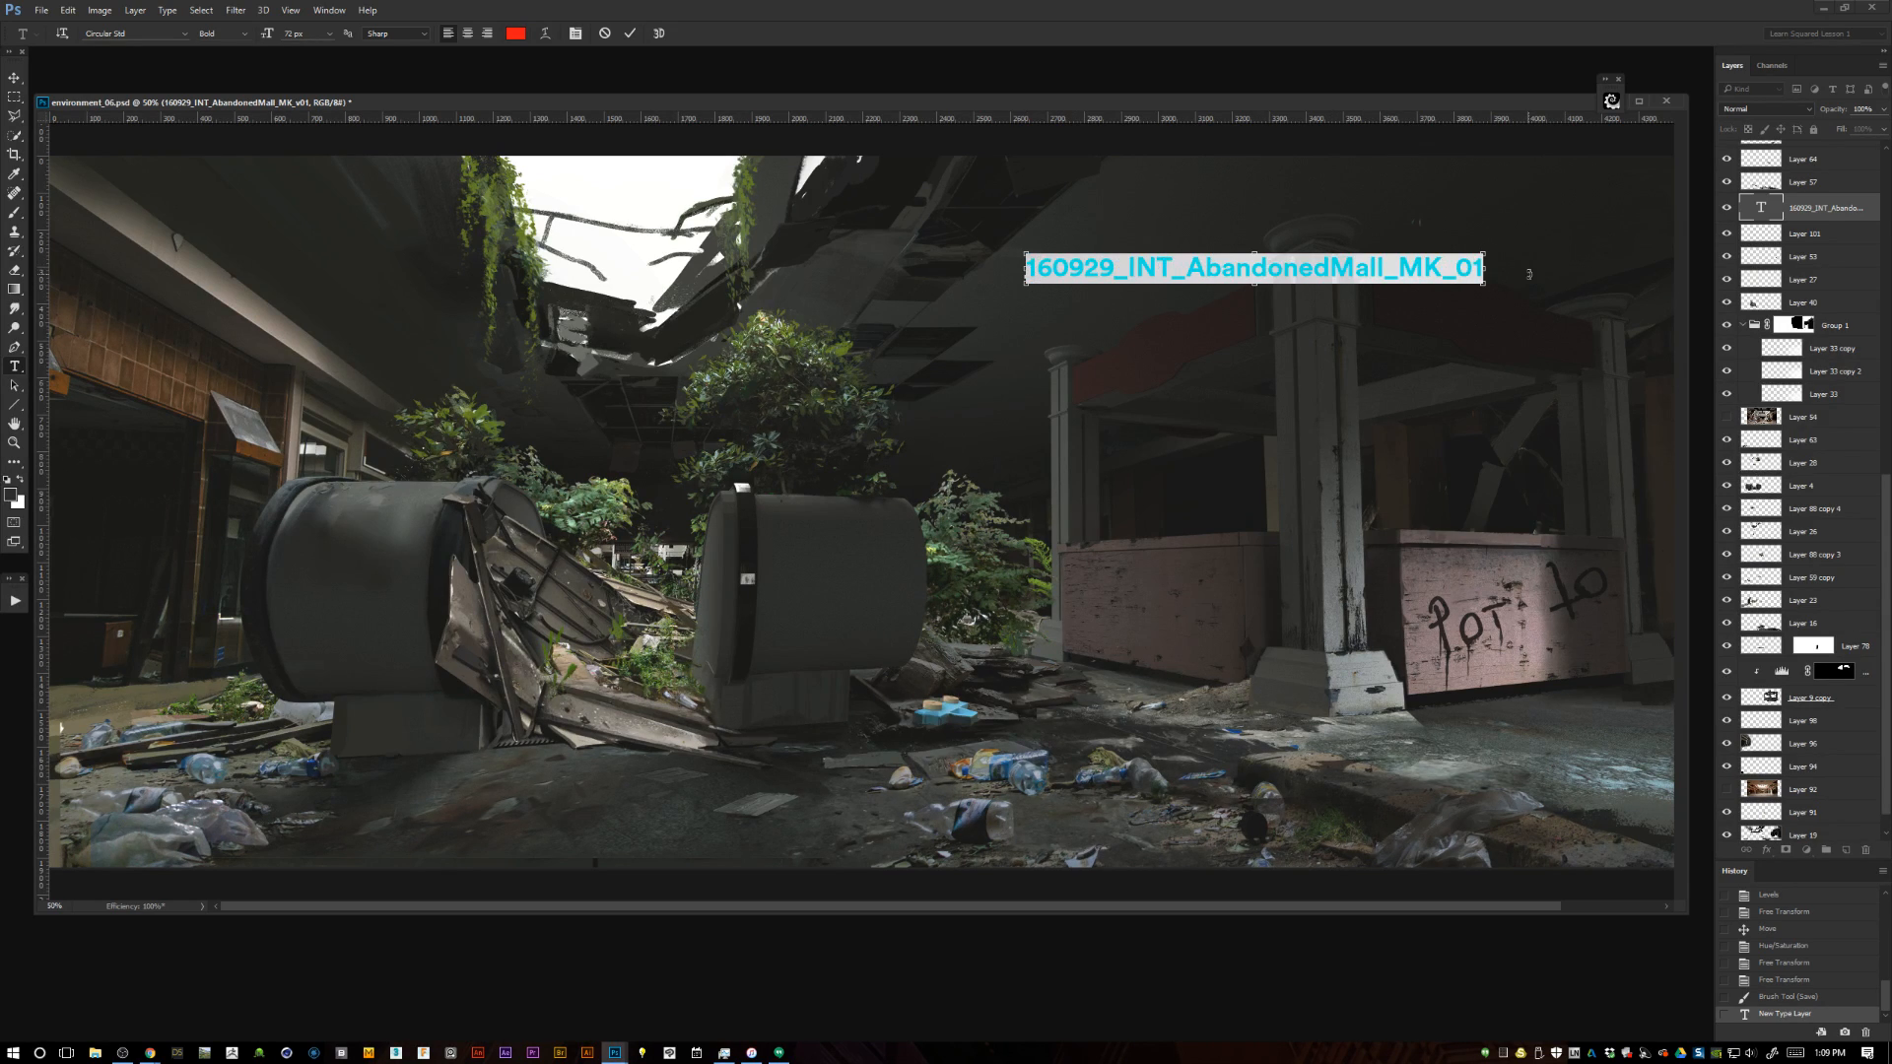
key("Escape")
key("Delete")
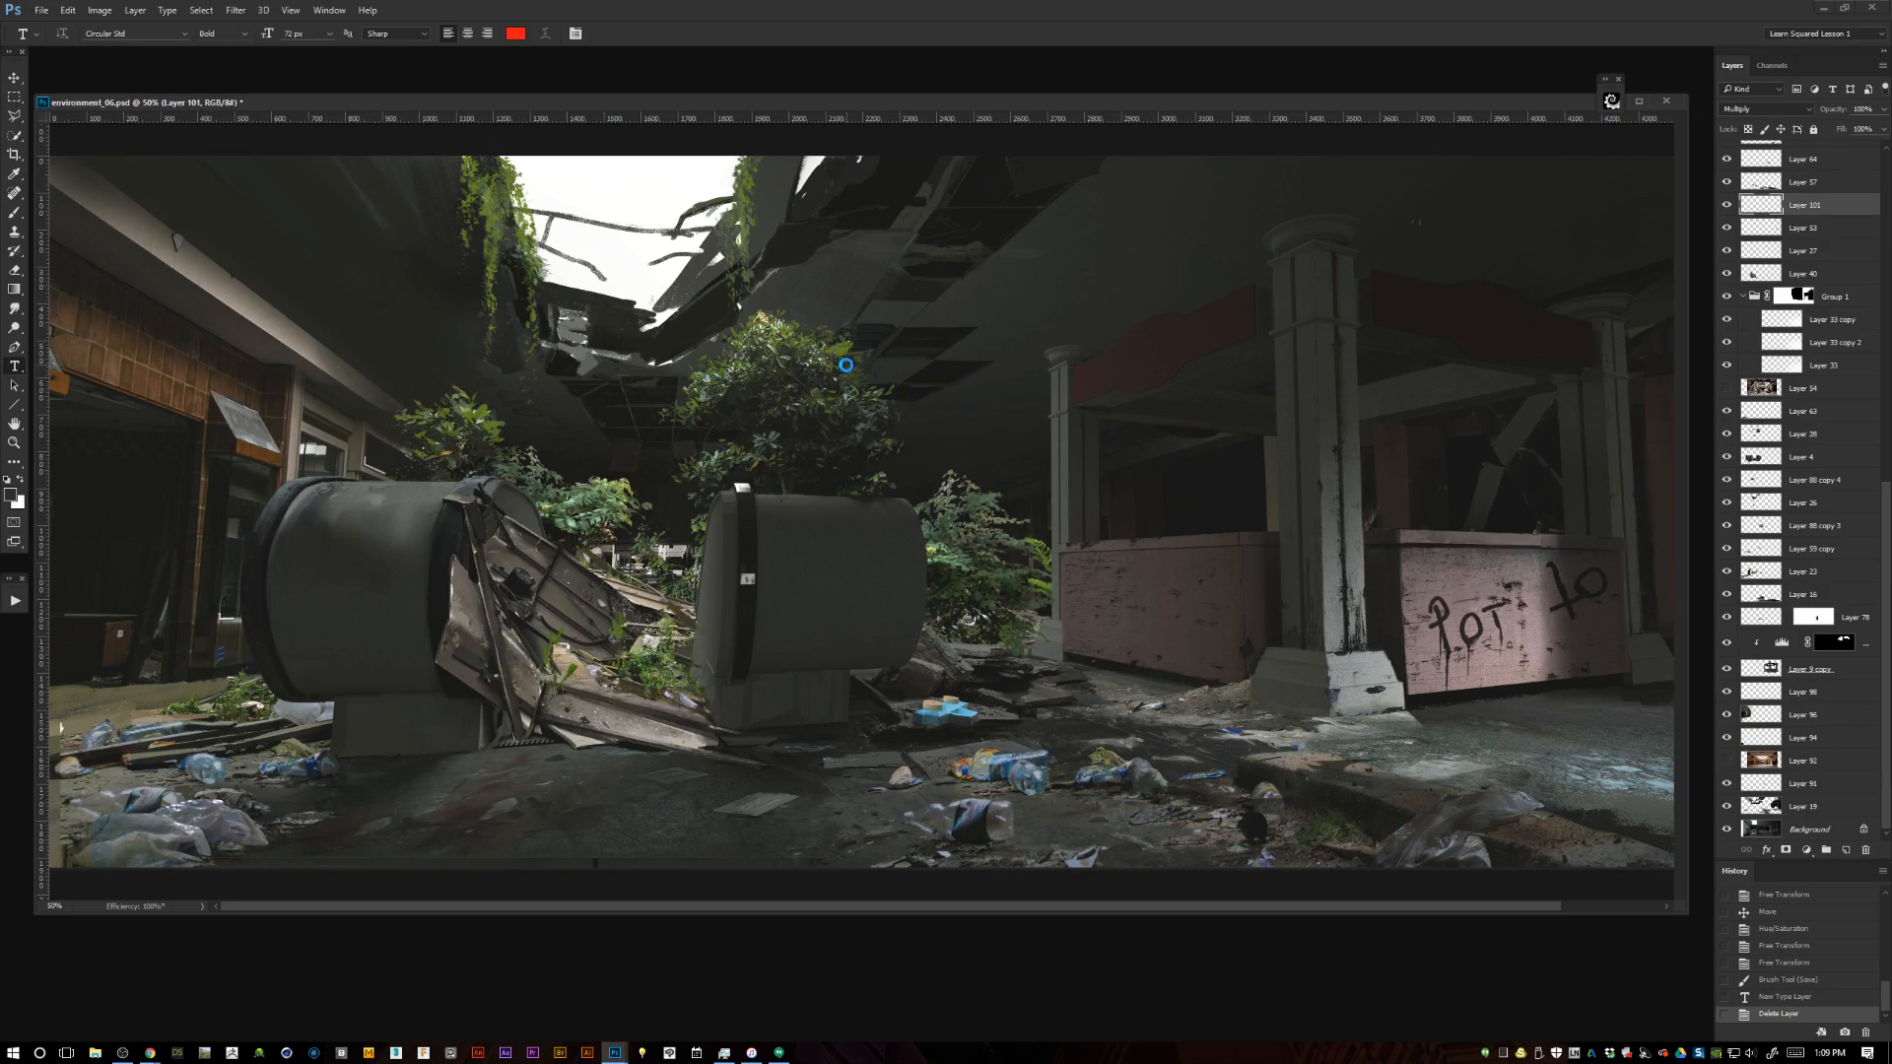
Save the painting as a new Photoshop file named 160929_INT_AbandonedMall_MK_01.
key("ctrl+shift+s")
key("ctrl+v")
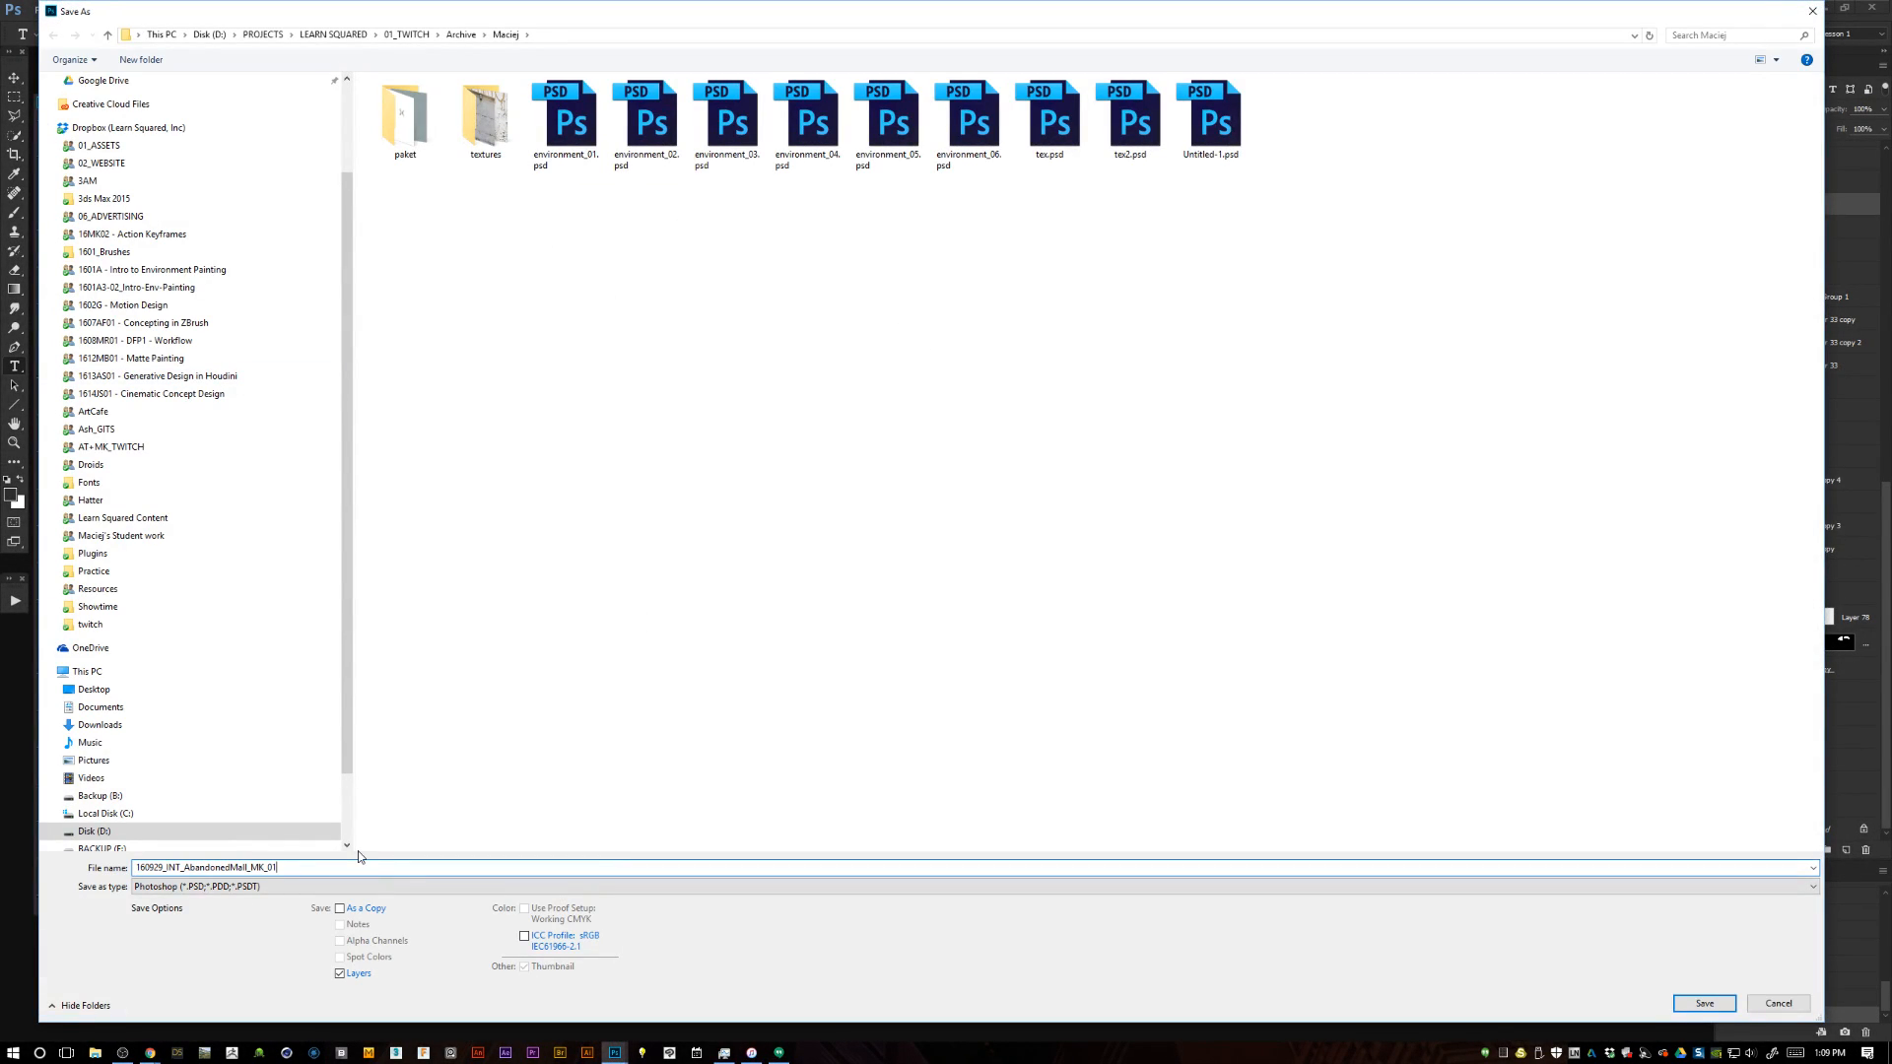
key("Return")
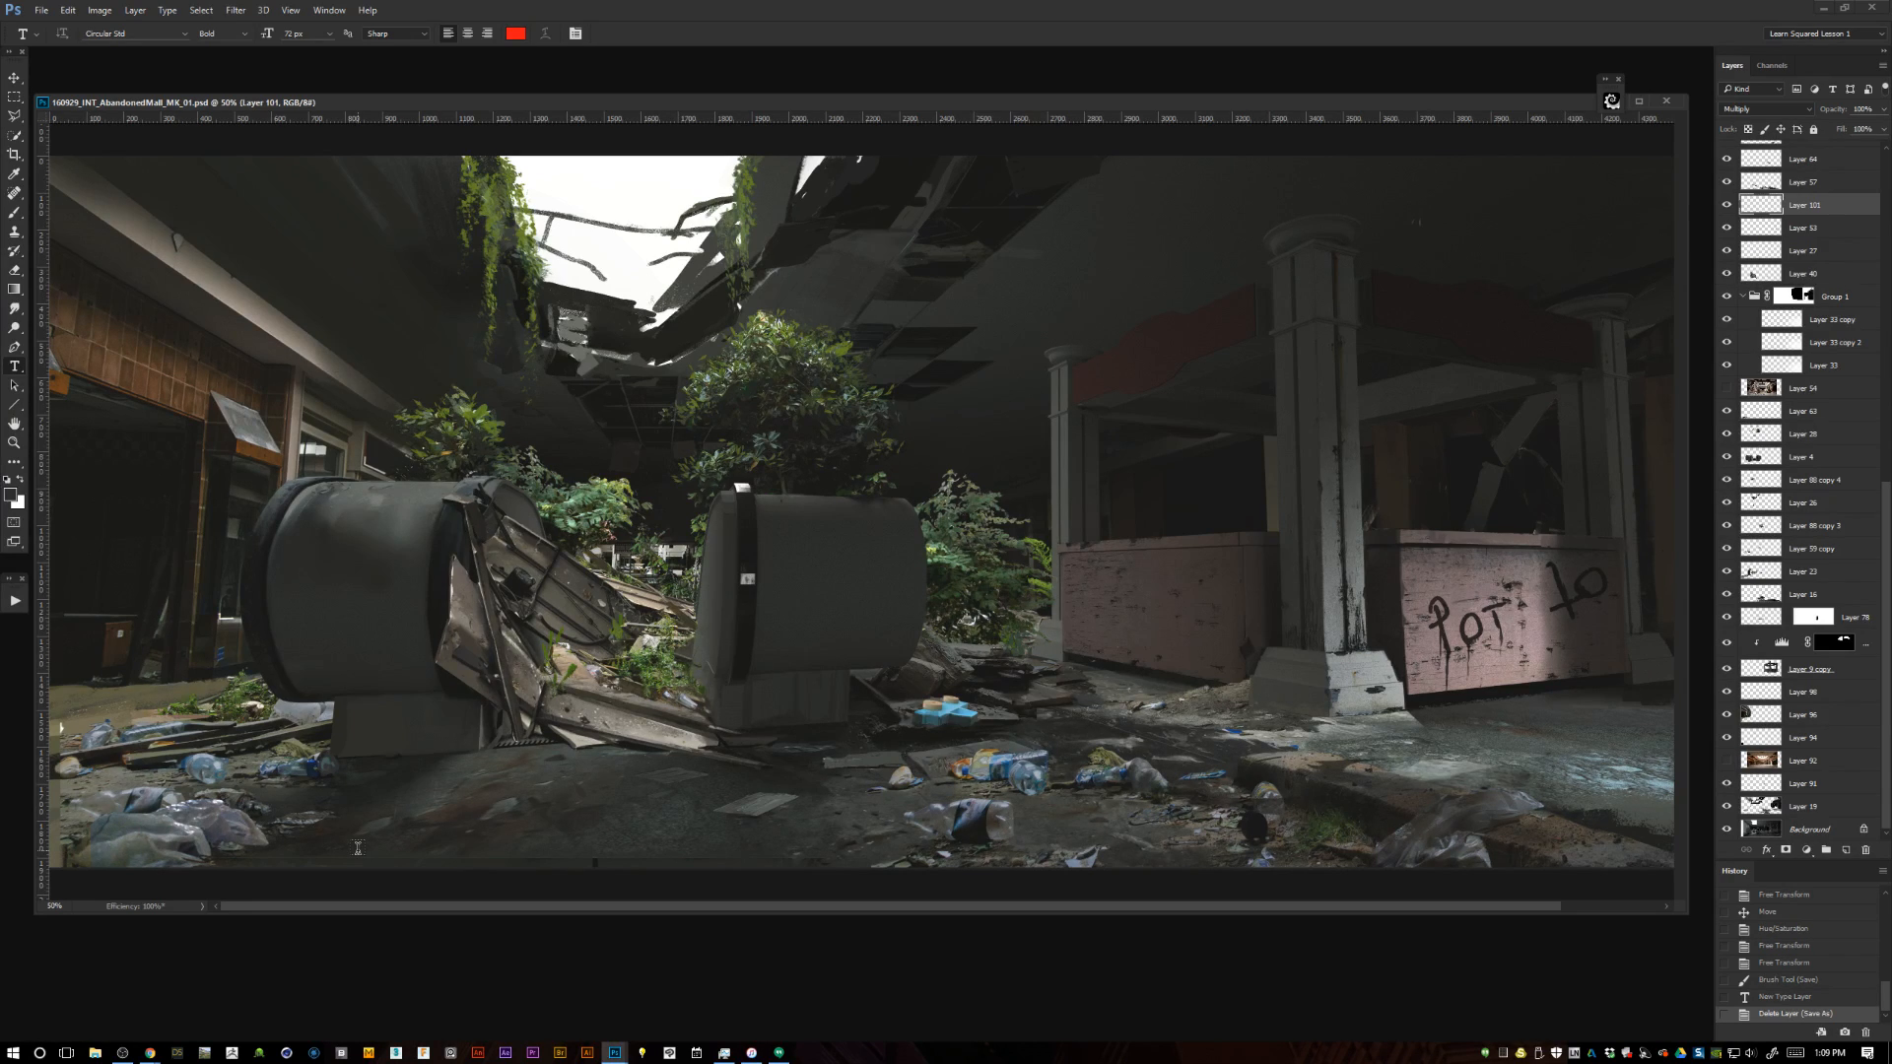
Preview the hidden mall photo on Layer 92, hide it again and move it up the stack to above Layer 57.
key("m")
scroll(1123, 630, "right", 3)
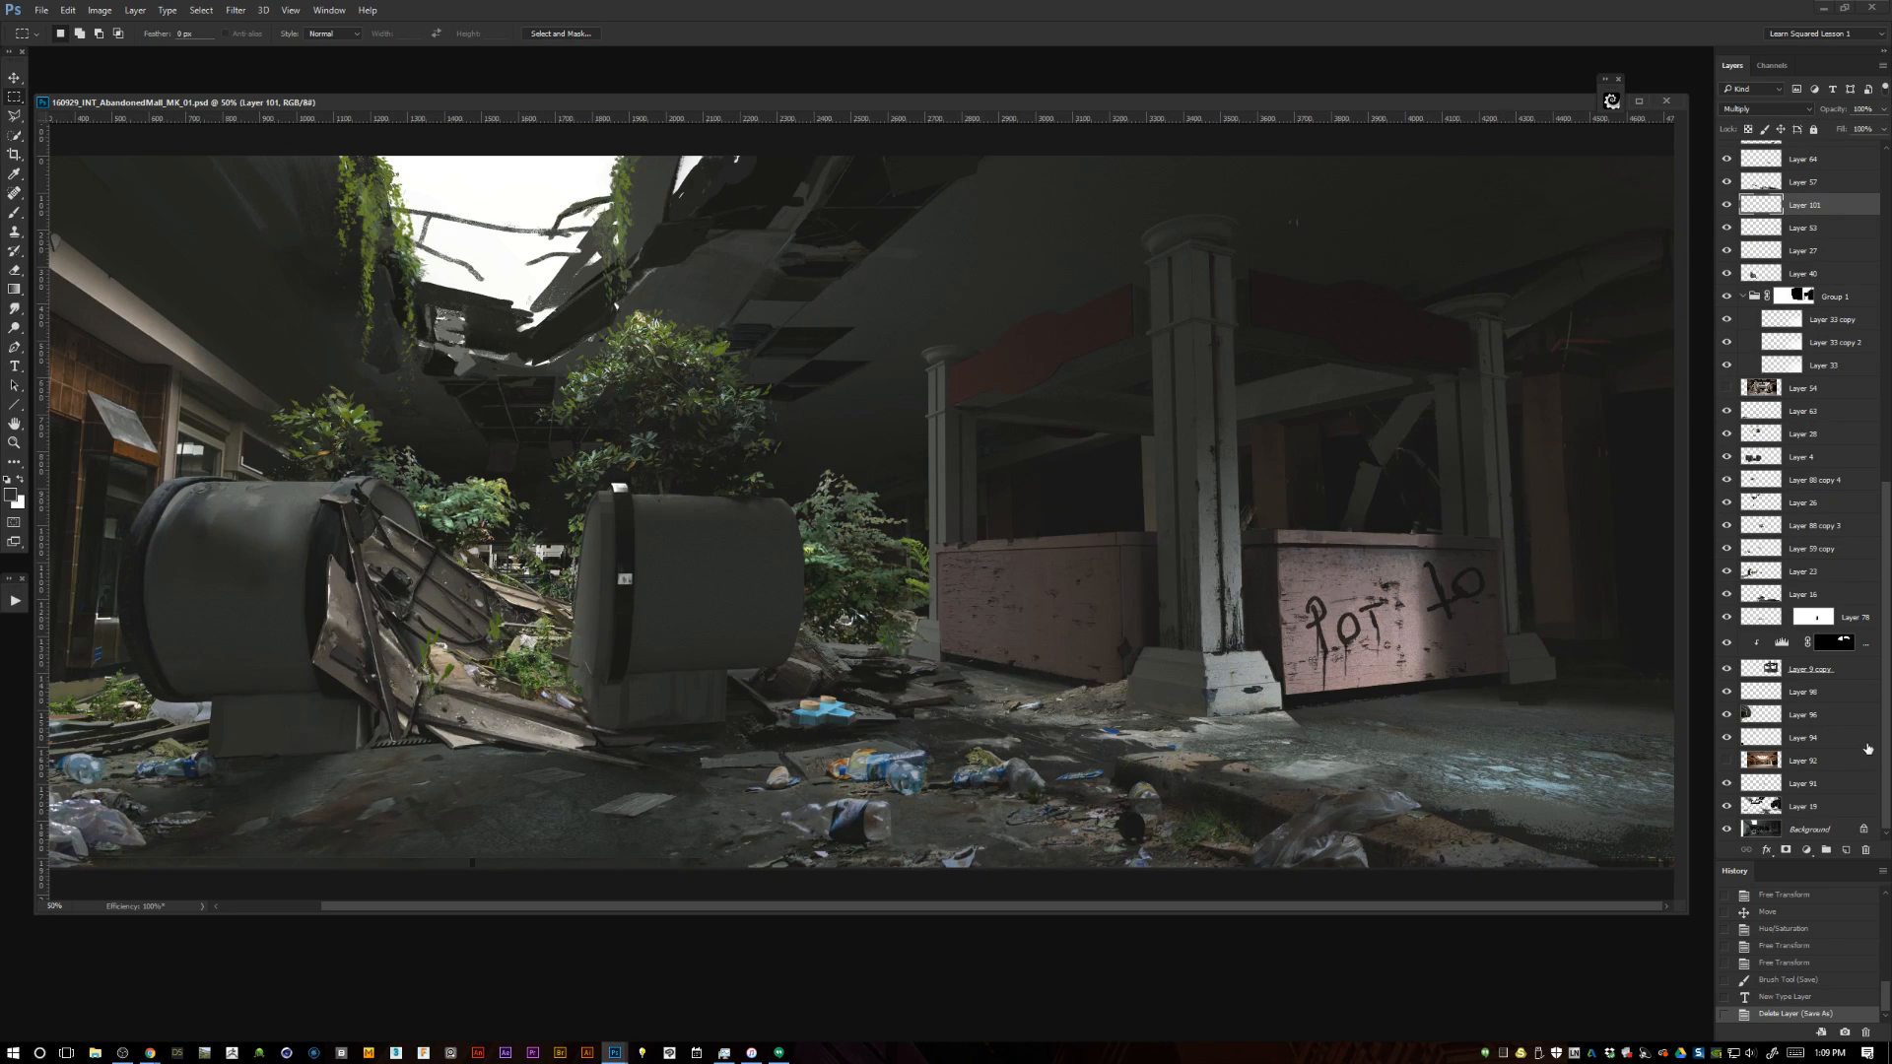
left_click(1749, 761)
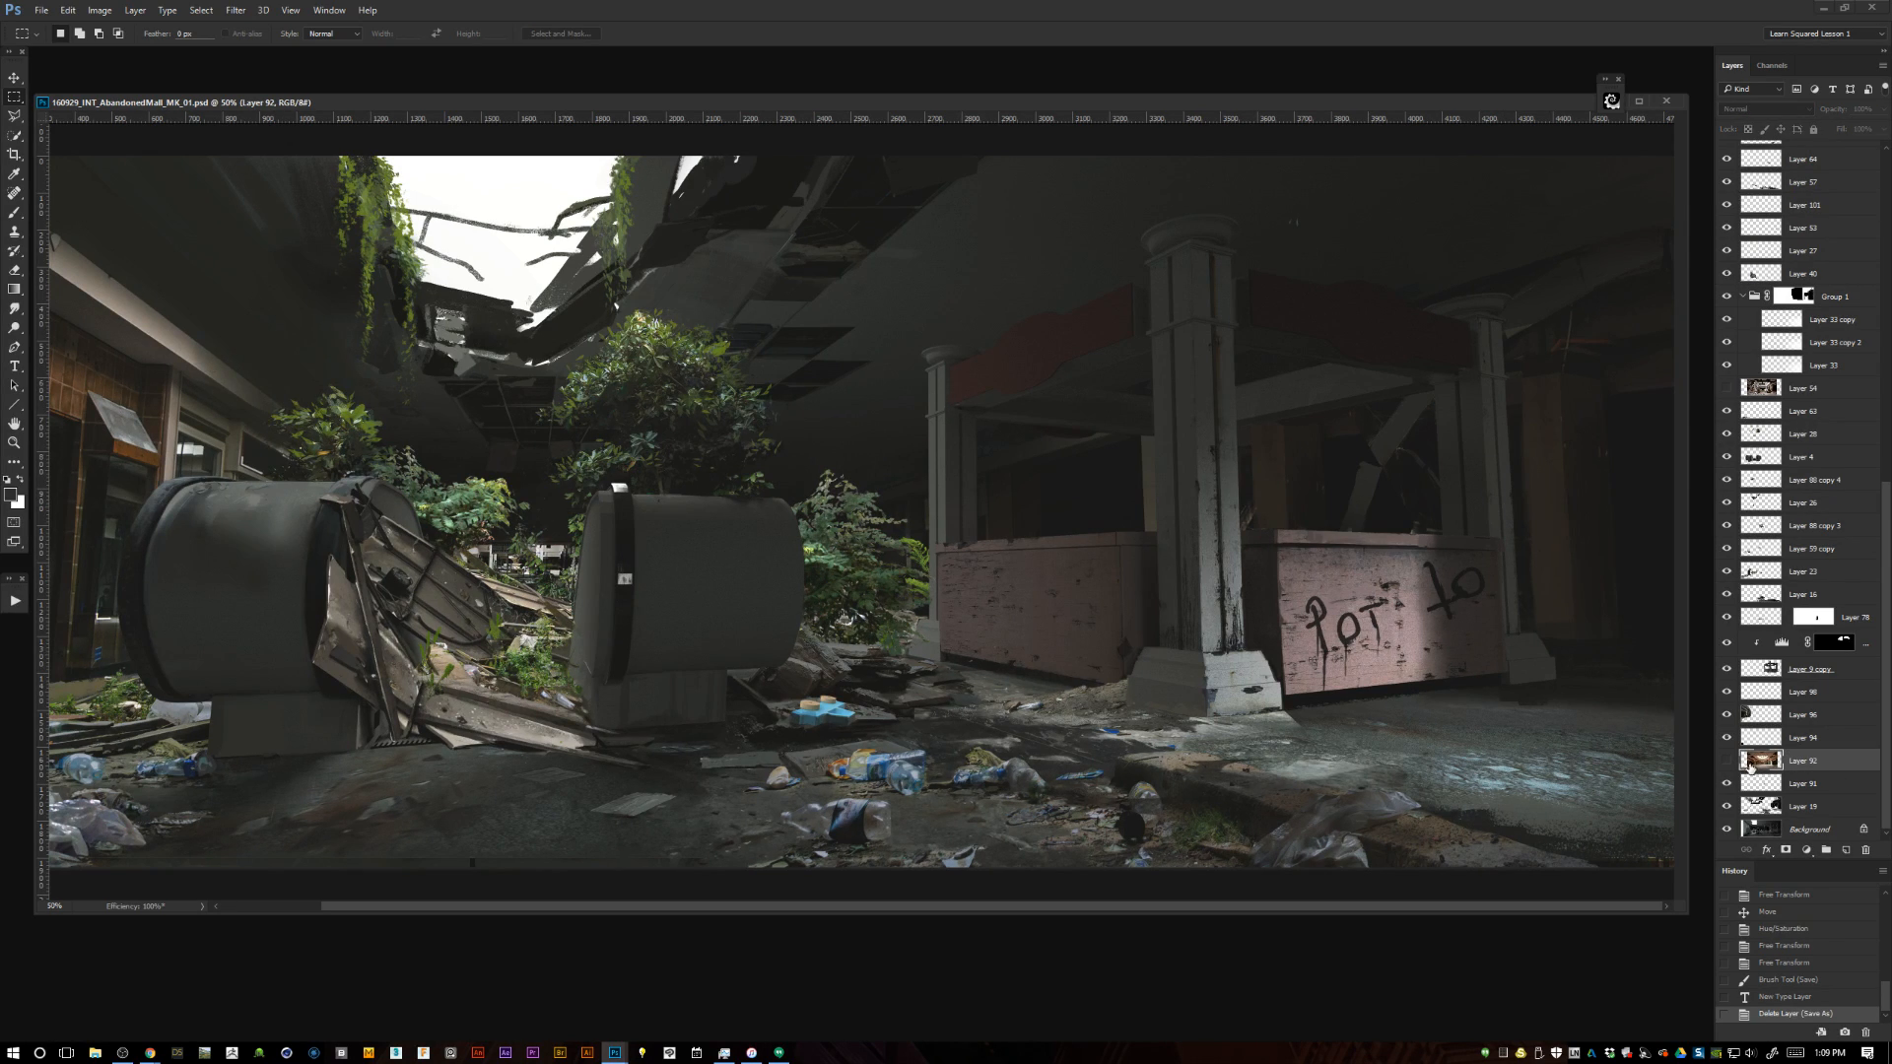
left_click(1726, 760)
left_click(1726, 761)
left_click_drag(1820, 761, 1824, 170)
left_click_drag(1885, 577, 1884, 232)
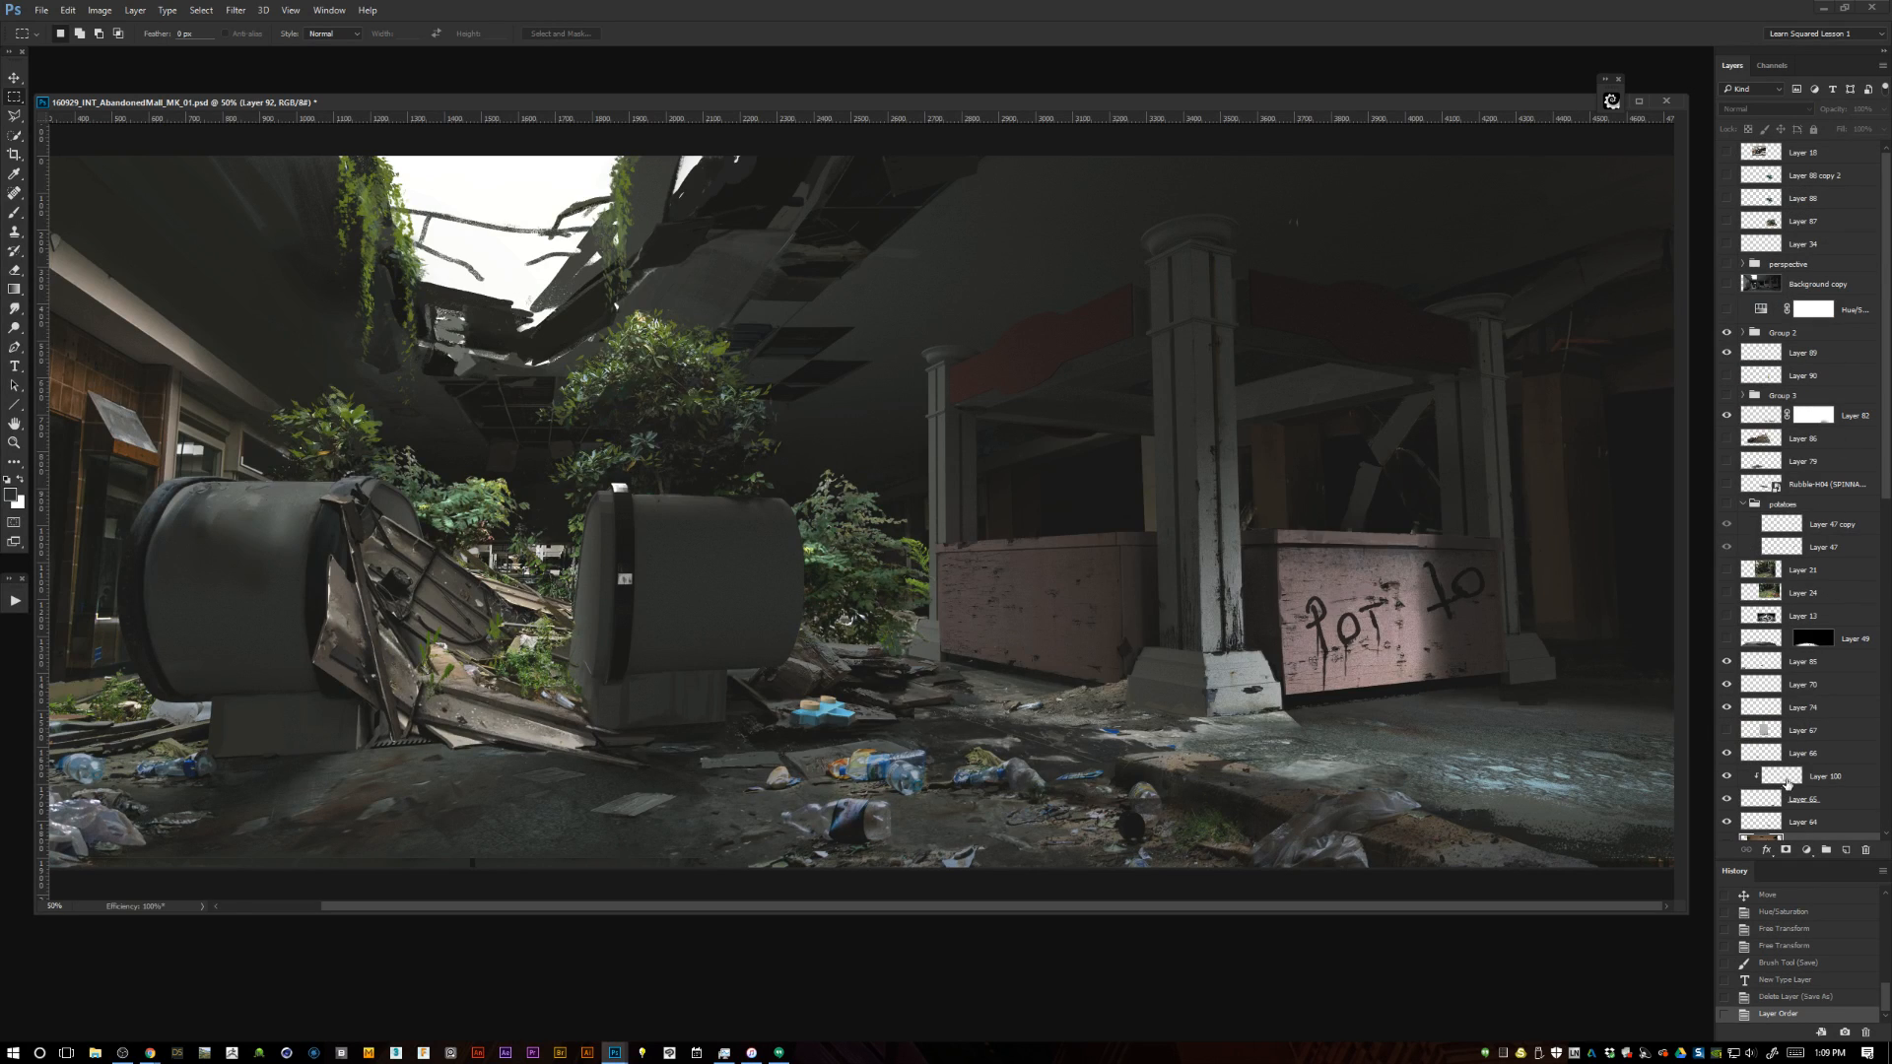
Float the layer list over the canvas and gather the two hidden mall photo layers together just below Layer 18.
left_click_drag(1731, 65, 916, 95)
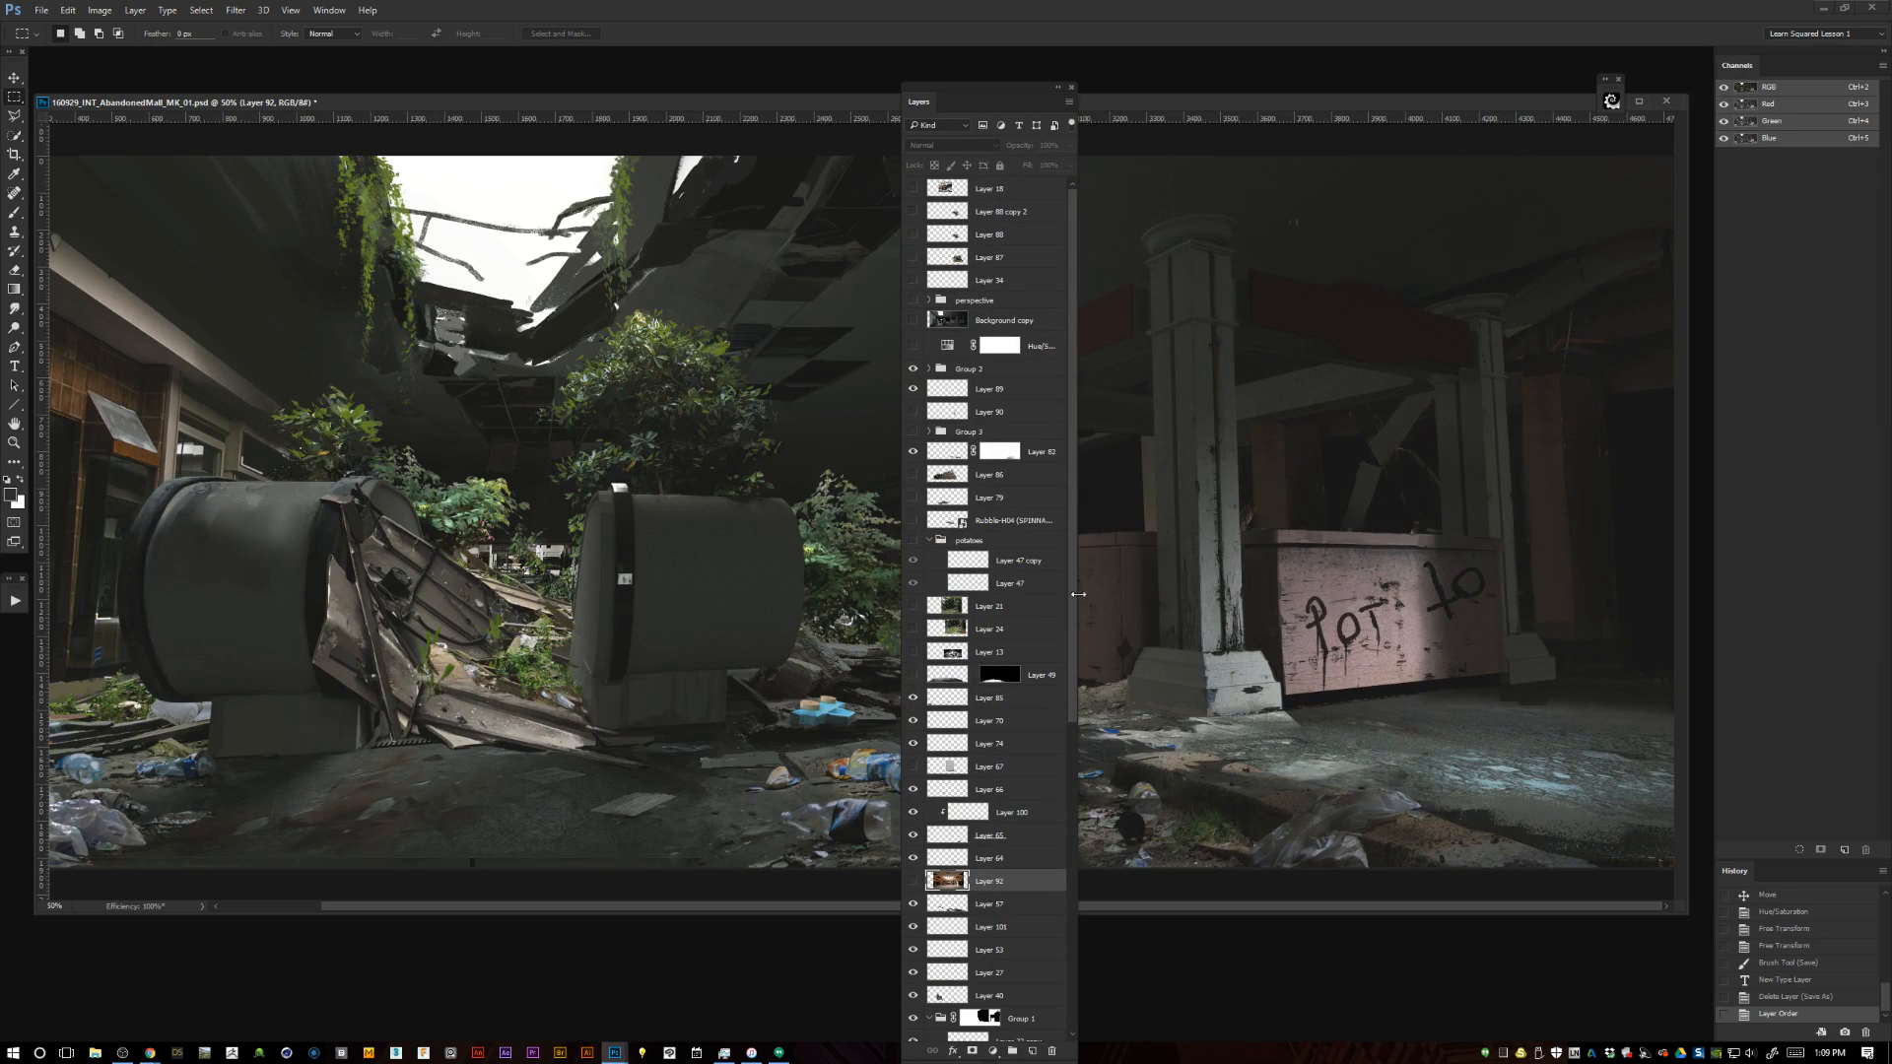
left_click_drag(985, 87, 890, 62)
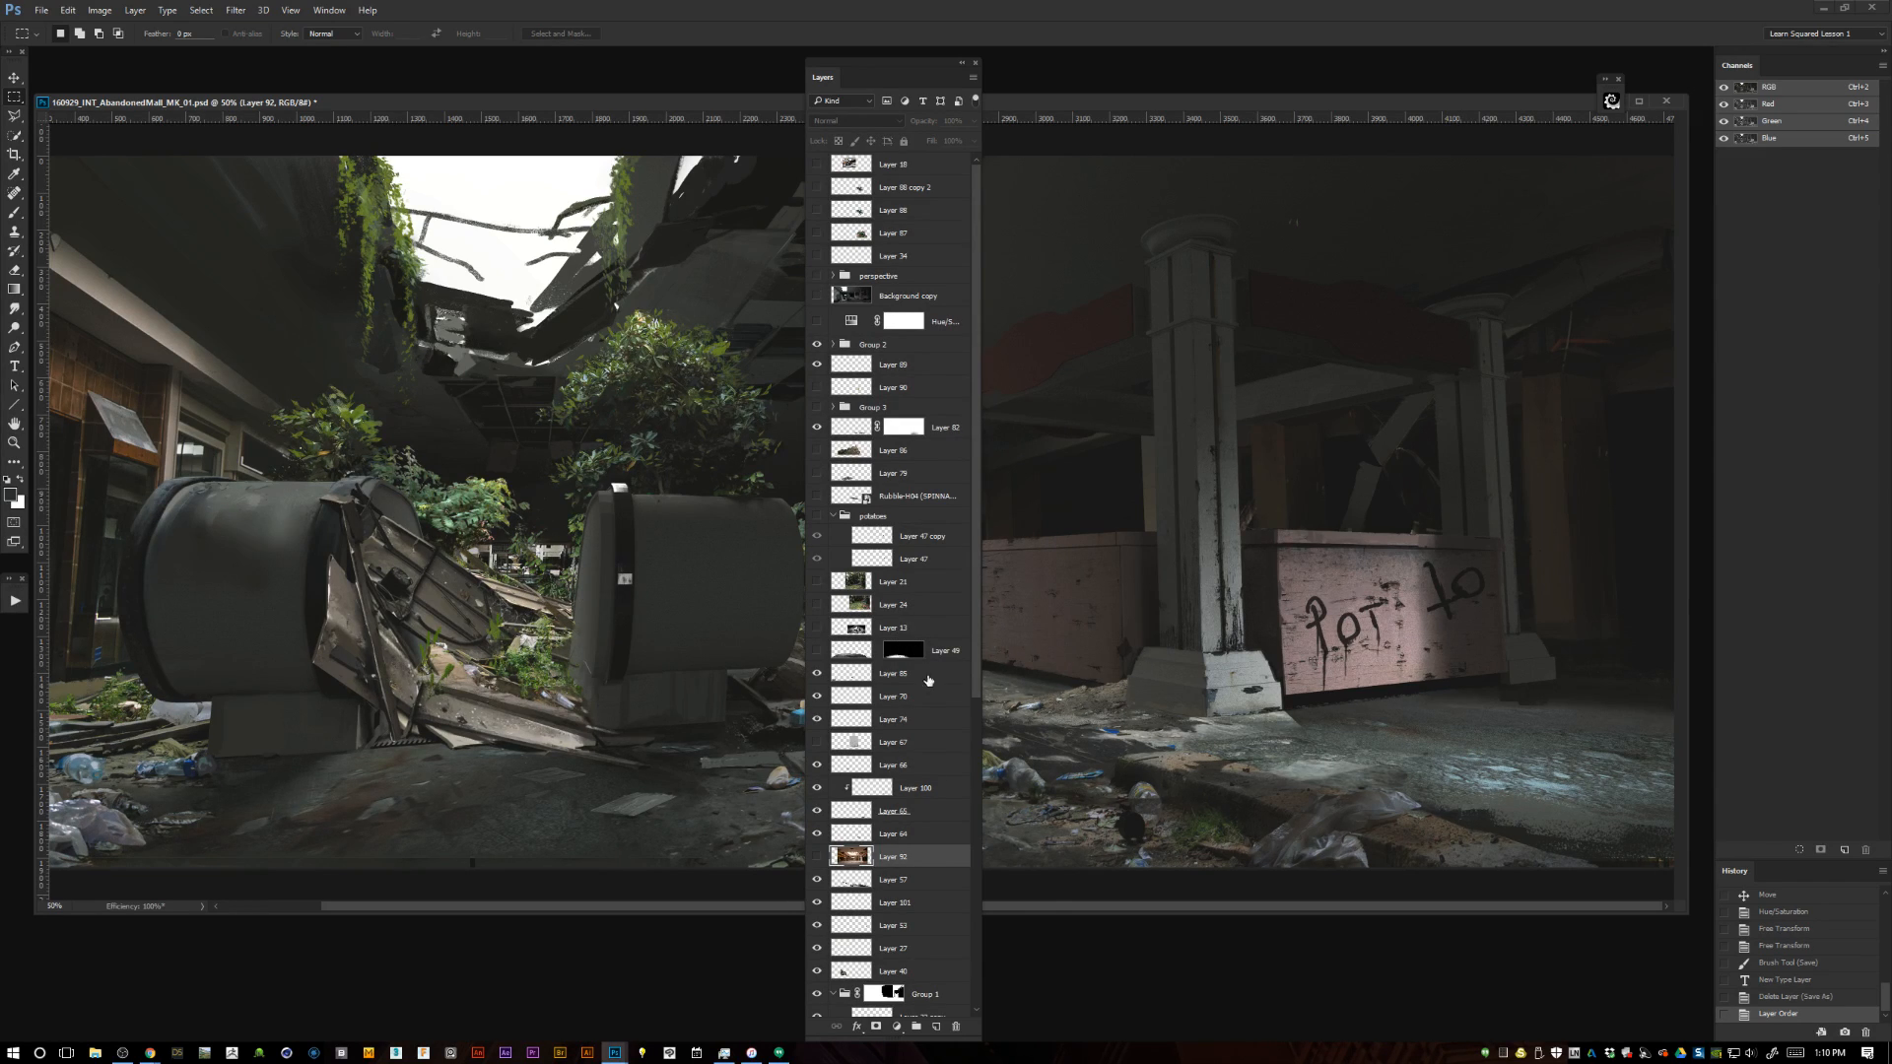
left_click_drag(973, 682, 968, 809)
left_click_drag(883, 882, 925, 173)
left_click(927, 658, "shift")
left_click_drag(975, 296, 978, 154)
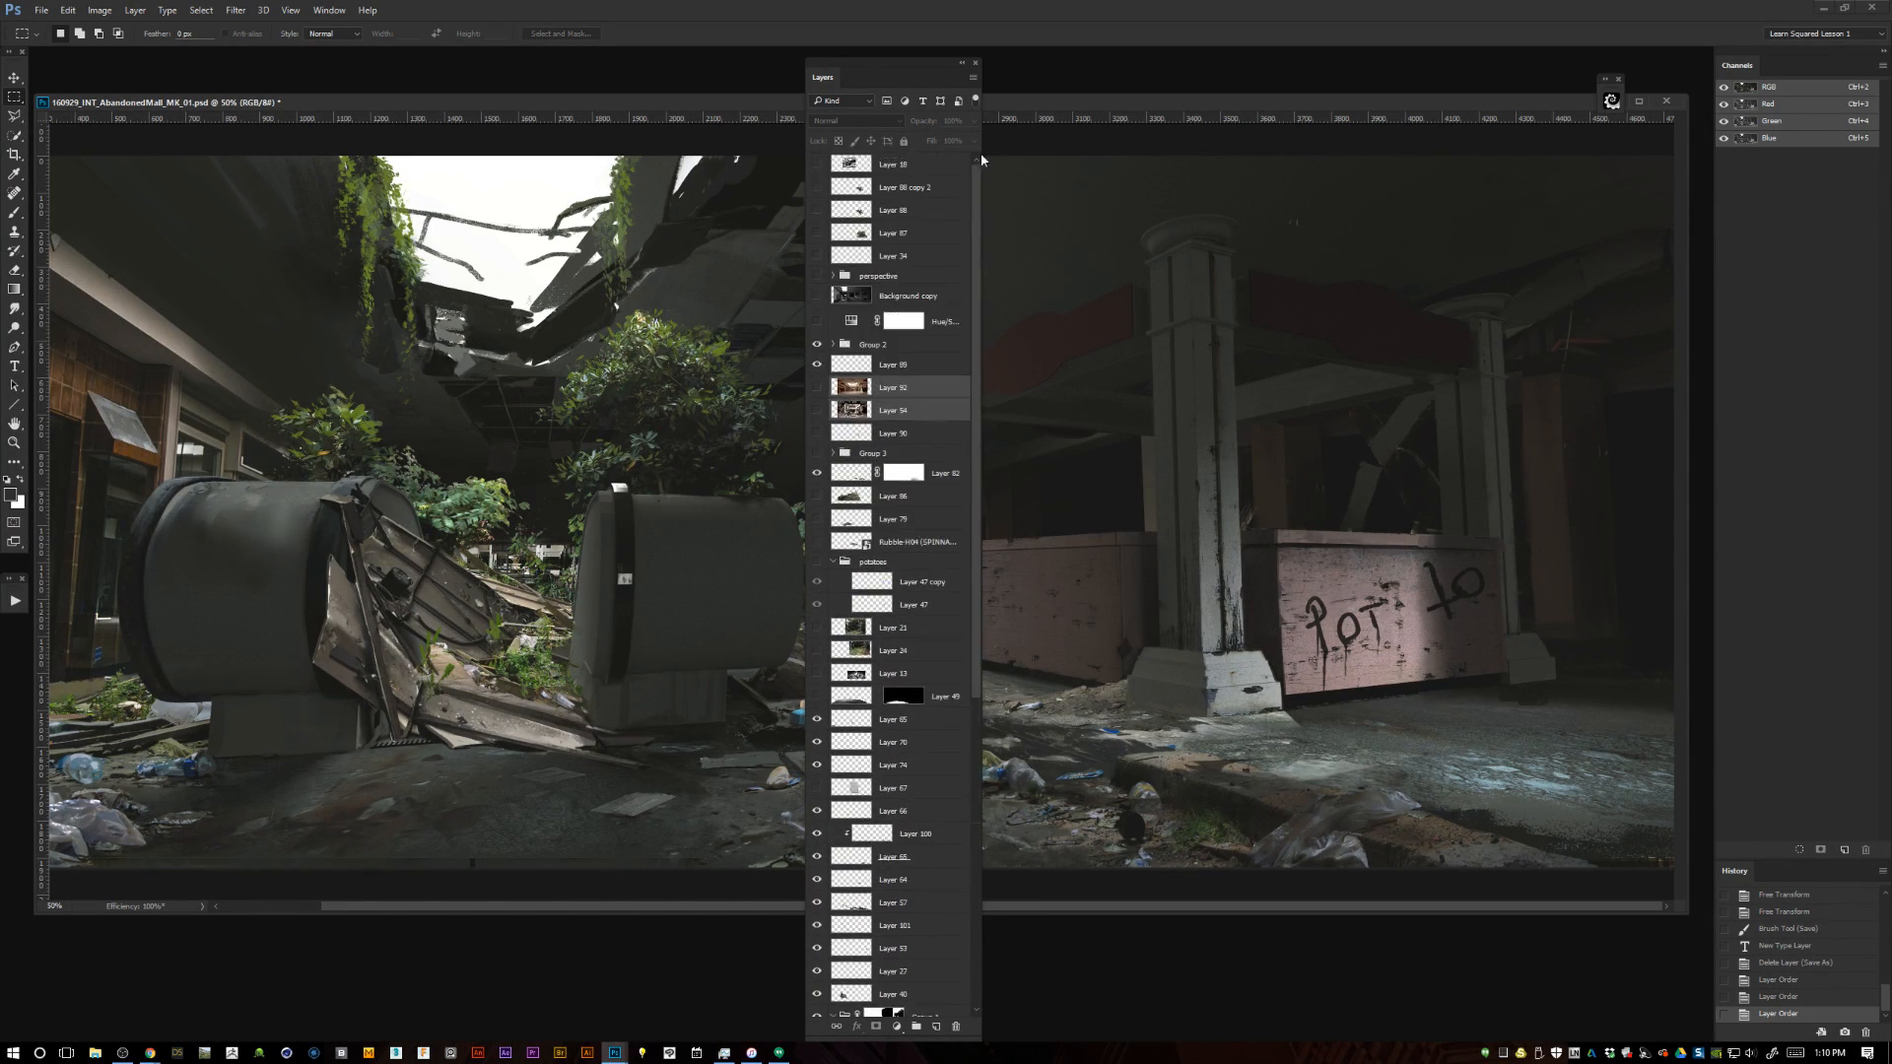
left_click_drag(925, 394, 916, 174)
Check the hidden garden photos on Layer 21 and Layer 24, and move both up directly below the mall photos.
scroll(968, 291, "down", 10)
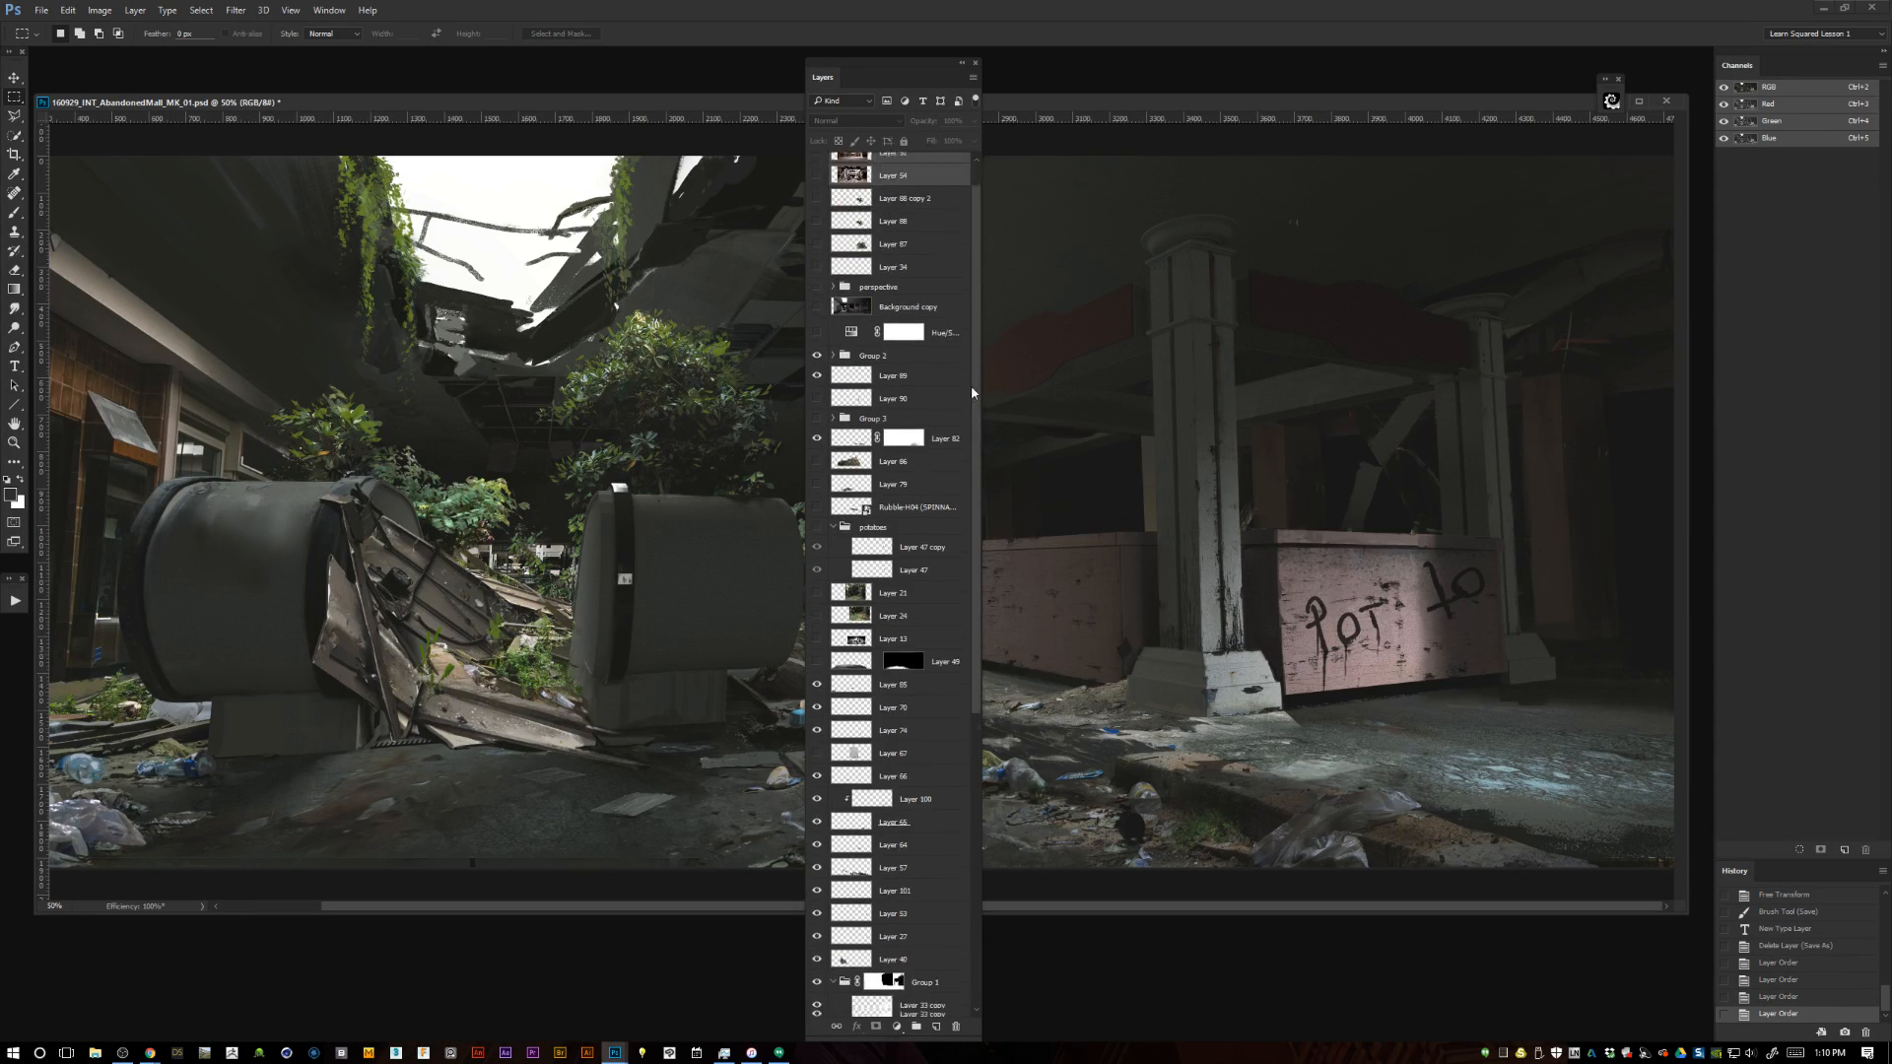
left_click(978, 250)
left_click_drag(978, 236, 937, 751)
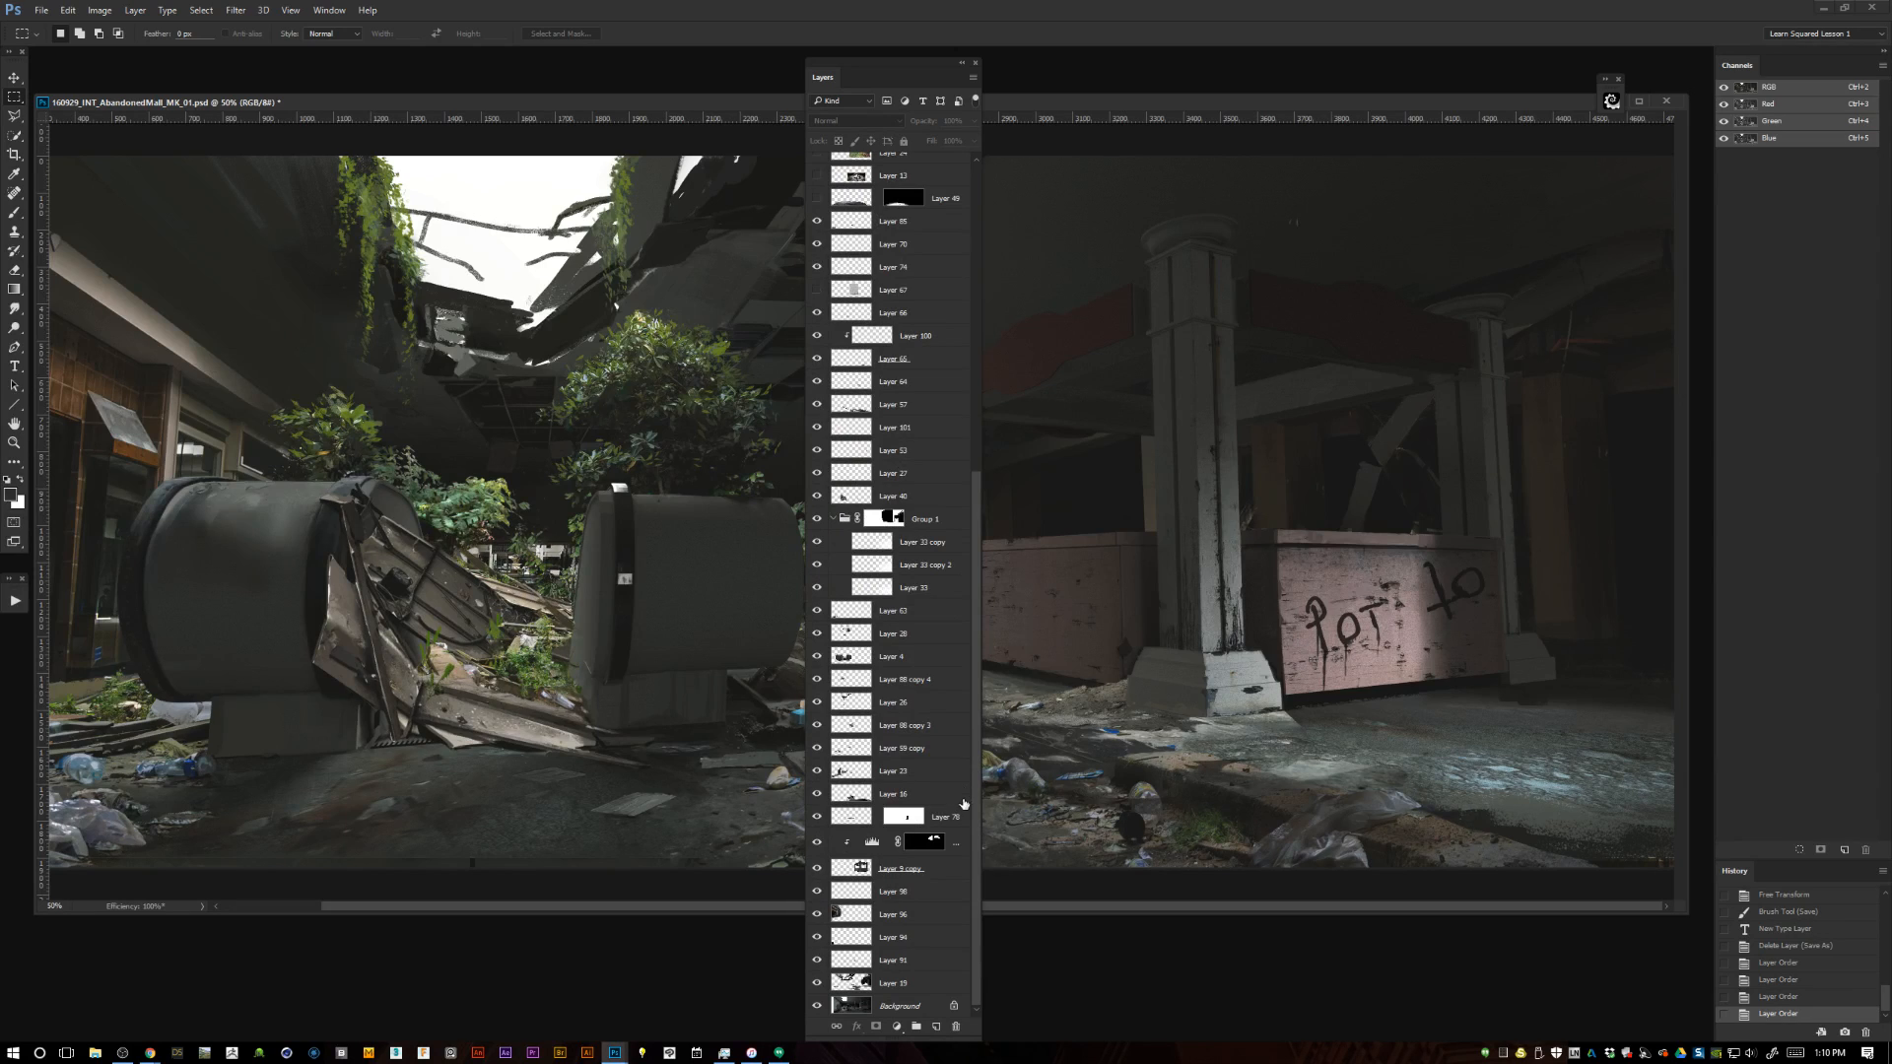
left_click_drag(975, 813, 977, 447)
left_click(816, 627)
left_click(816, 650)
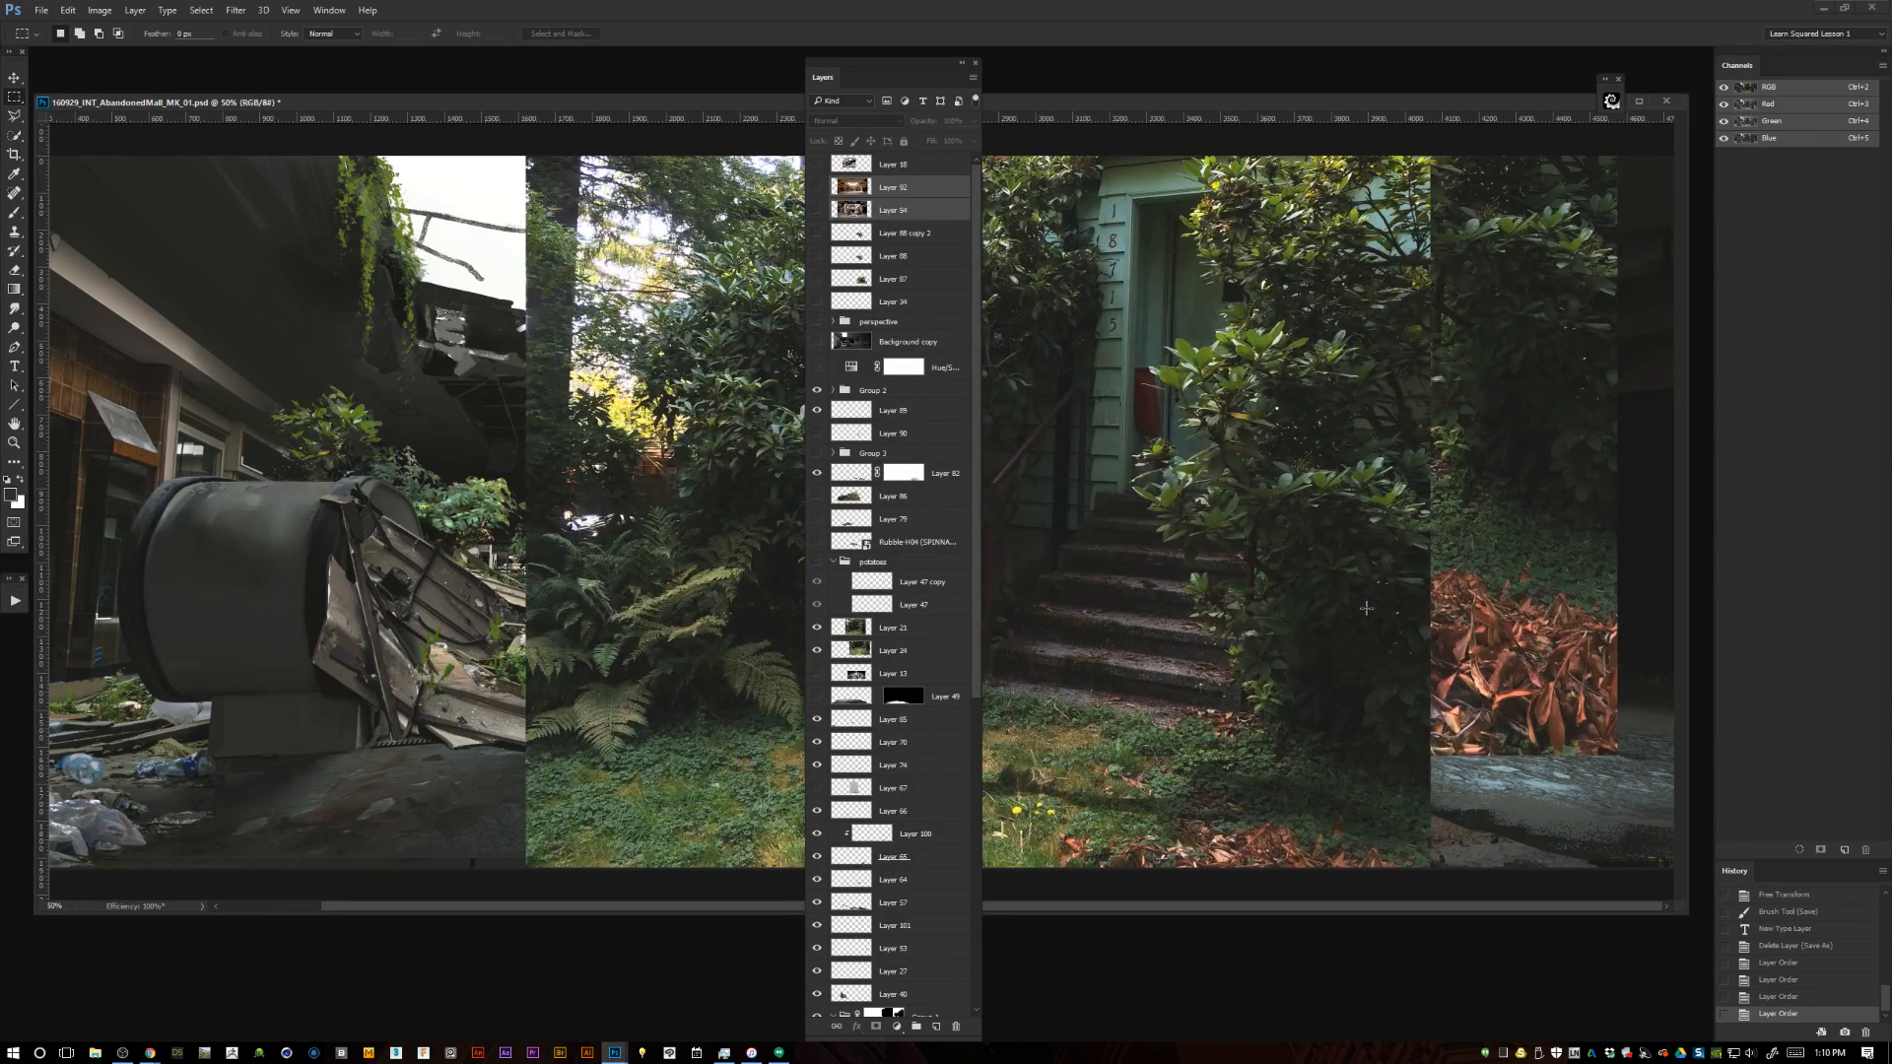
left_click(816, 627)
left_click(817, 650)
left_click(917, 628)
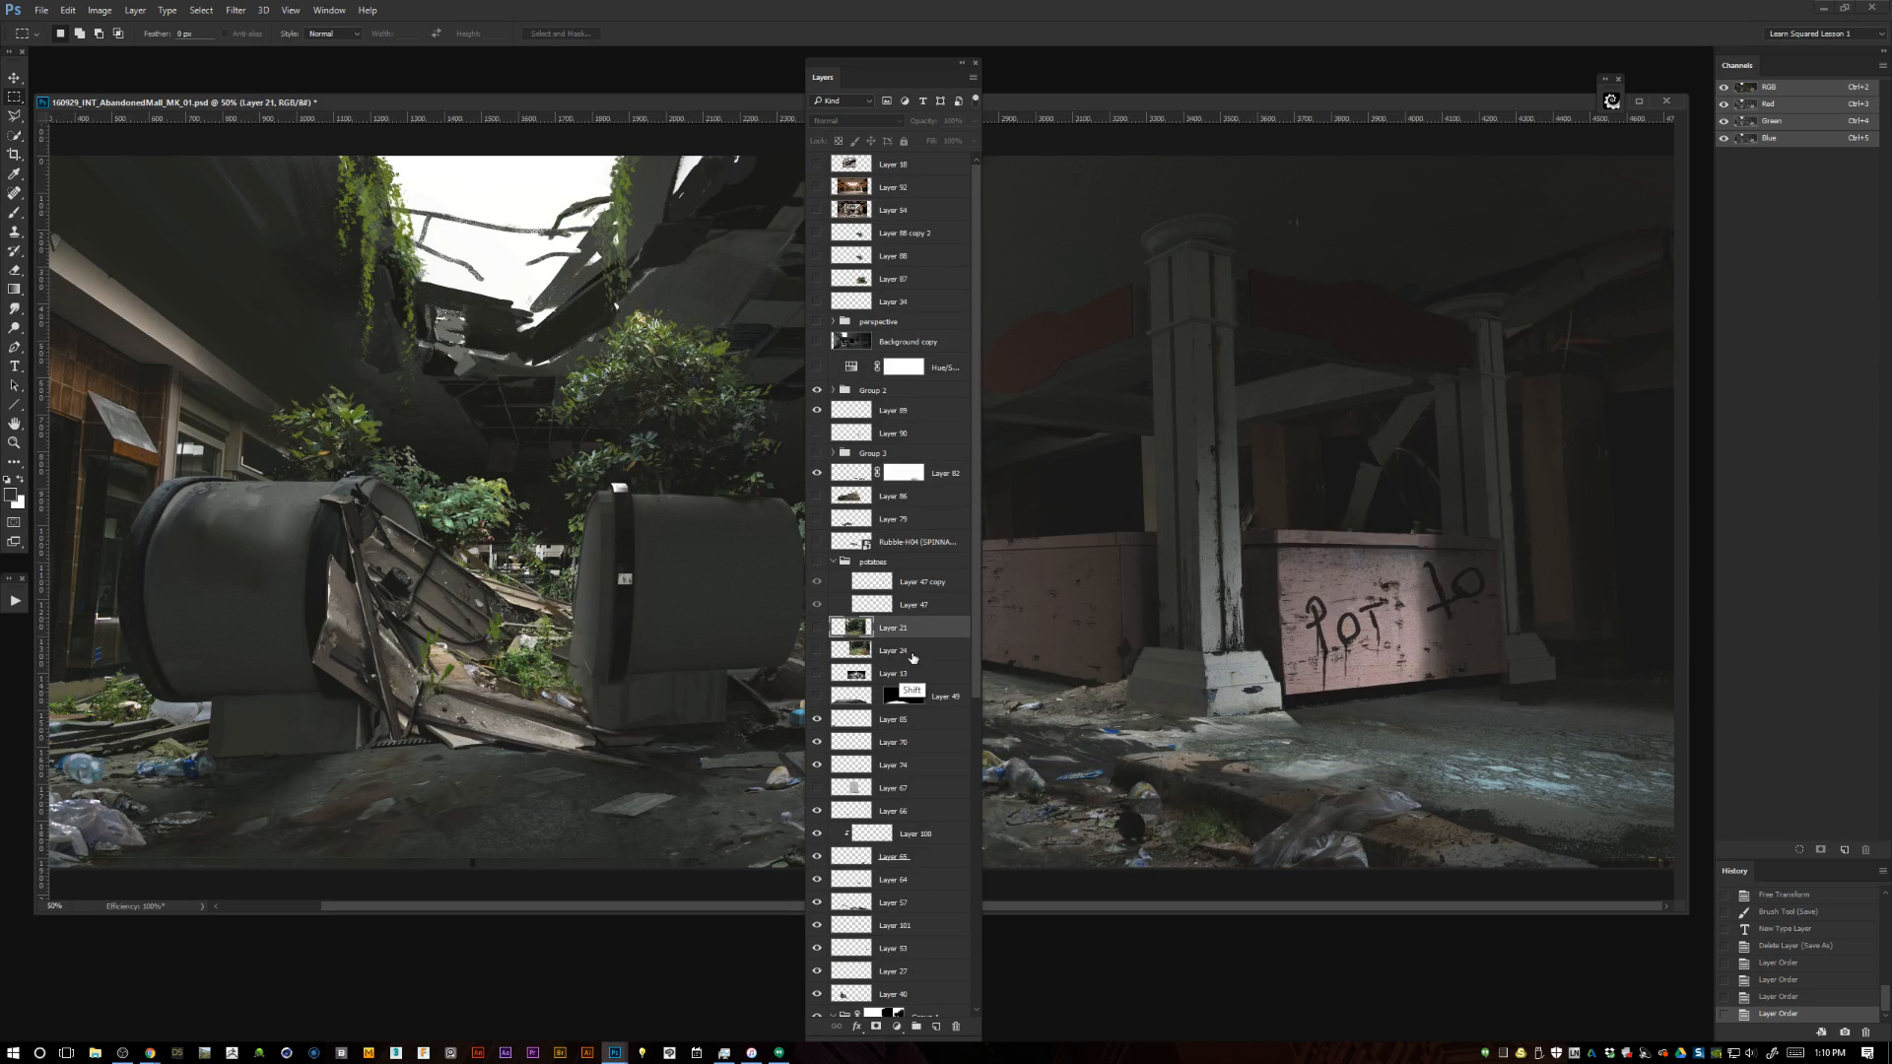
left_click(916, 650, "shift")
left_click_drag(917, 651, 946, 241)
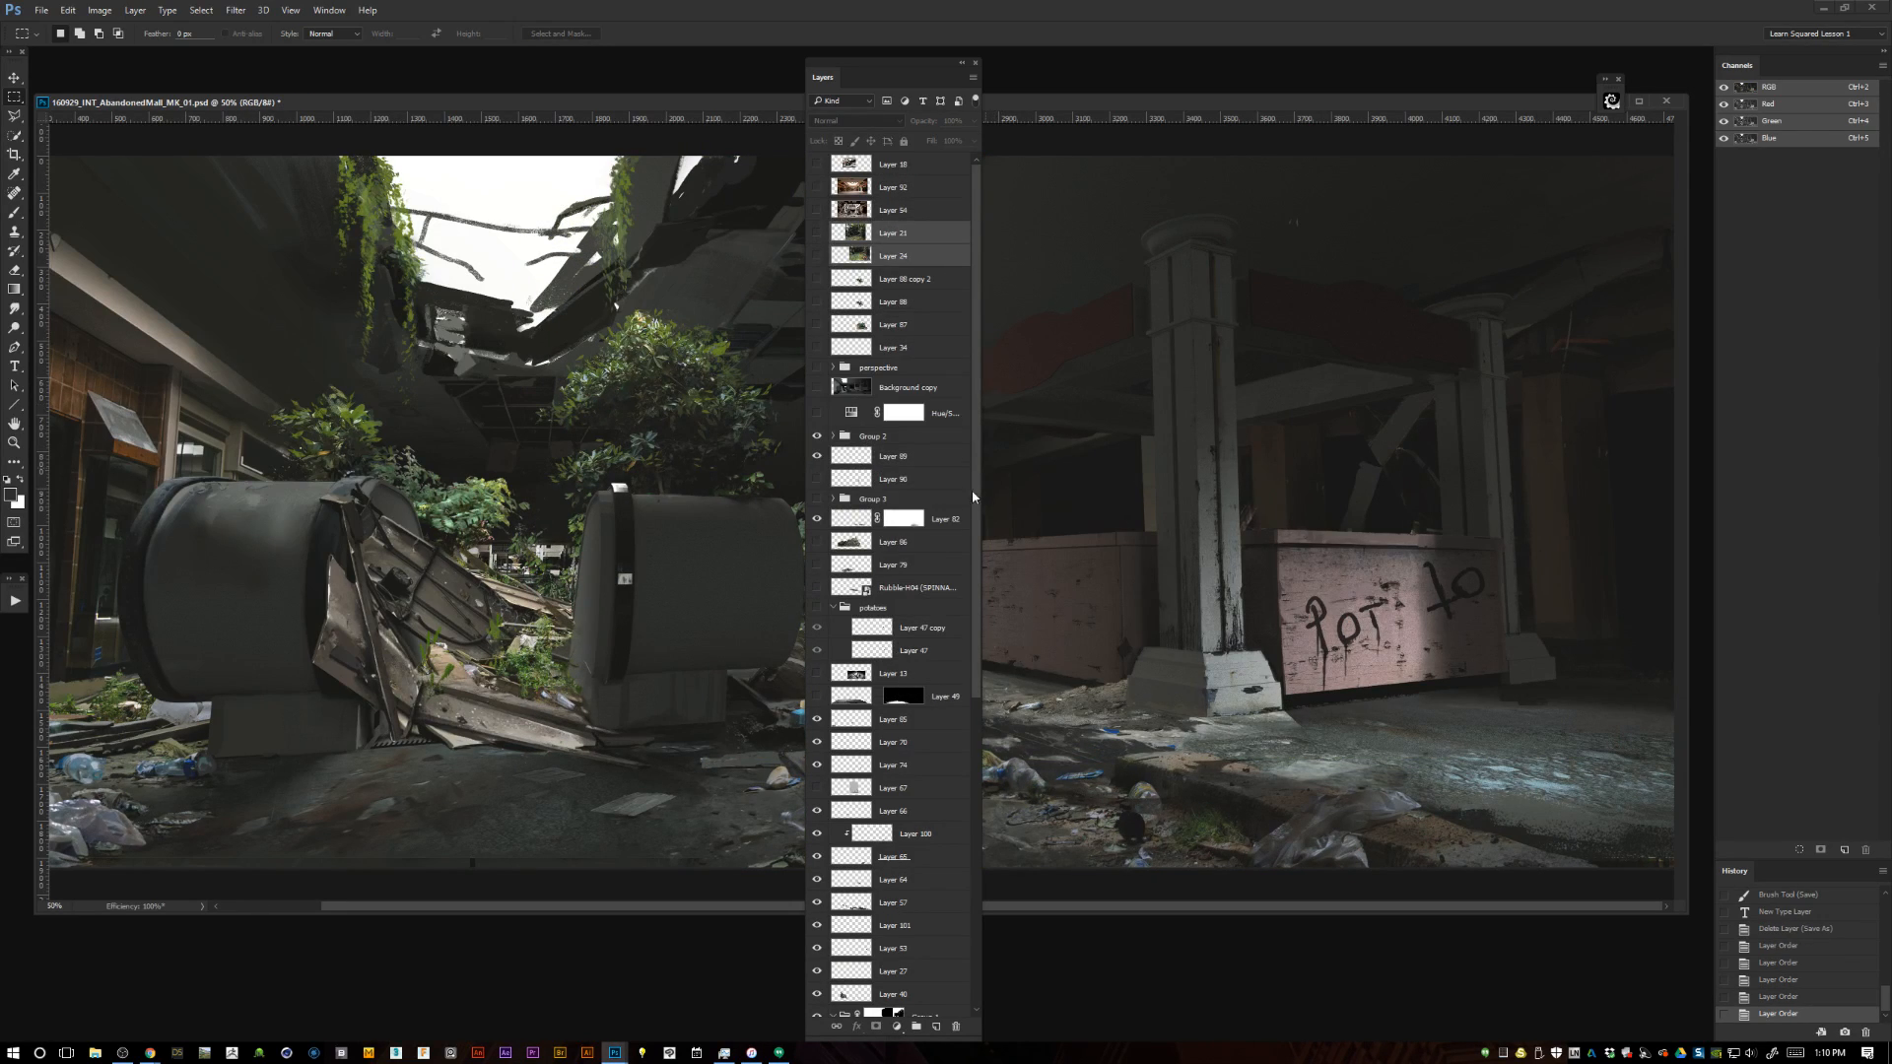
Preview hidden Layer 13 and move it up among the reference photos, above Layer 21.
left_click(817, 673)
left_click(817, 673)
left_click_drag(881, 675, 887, 221)
Briefly show and hide Layer 49, the Rubble layer and Layer 79 to check what each contains.
left_click_drag(977, 541, 966, 589)
left_click(819, 638)
left_click(821, 637)
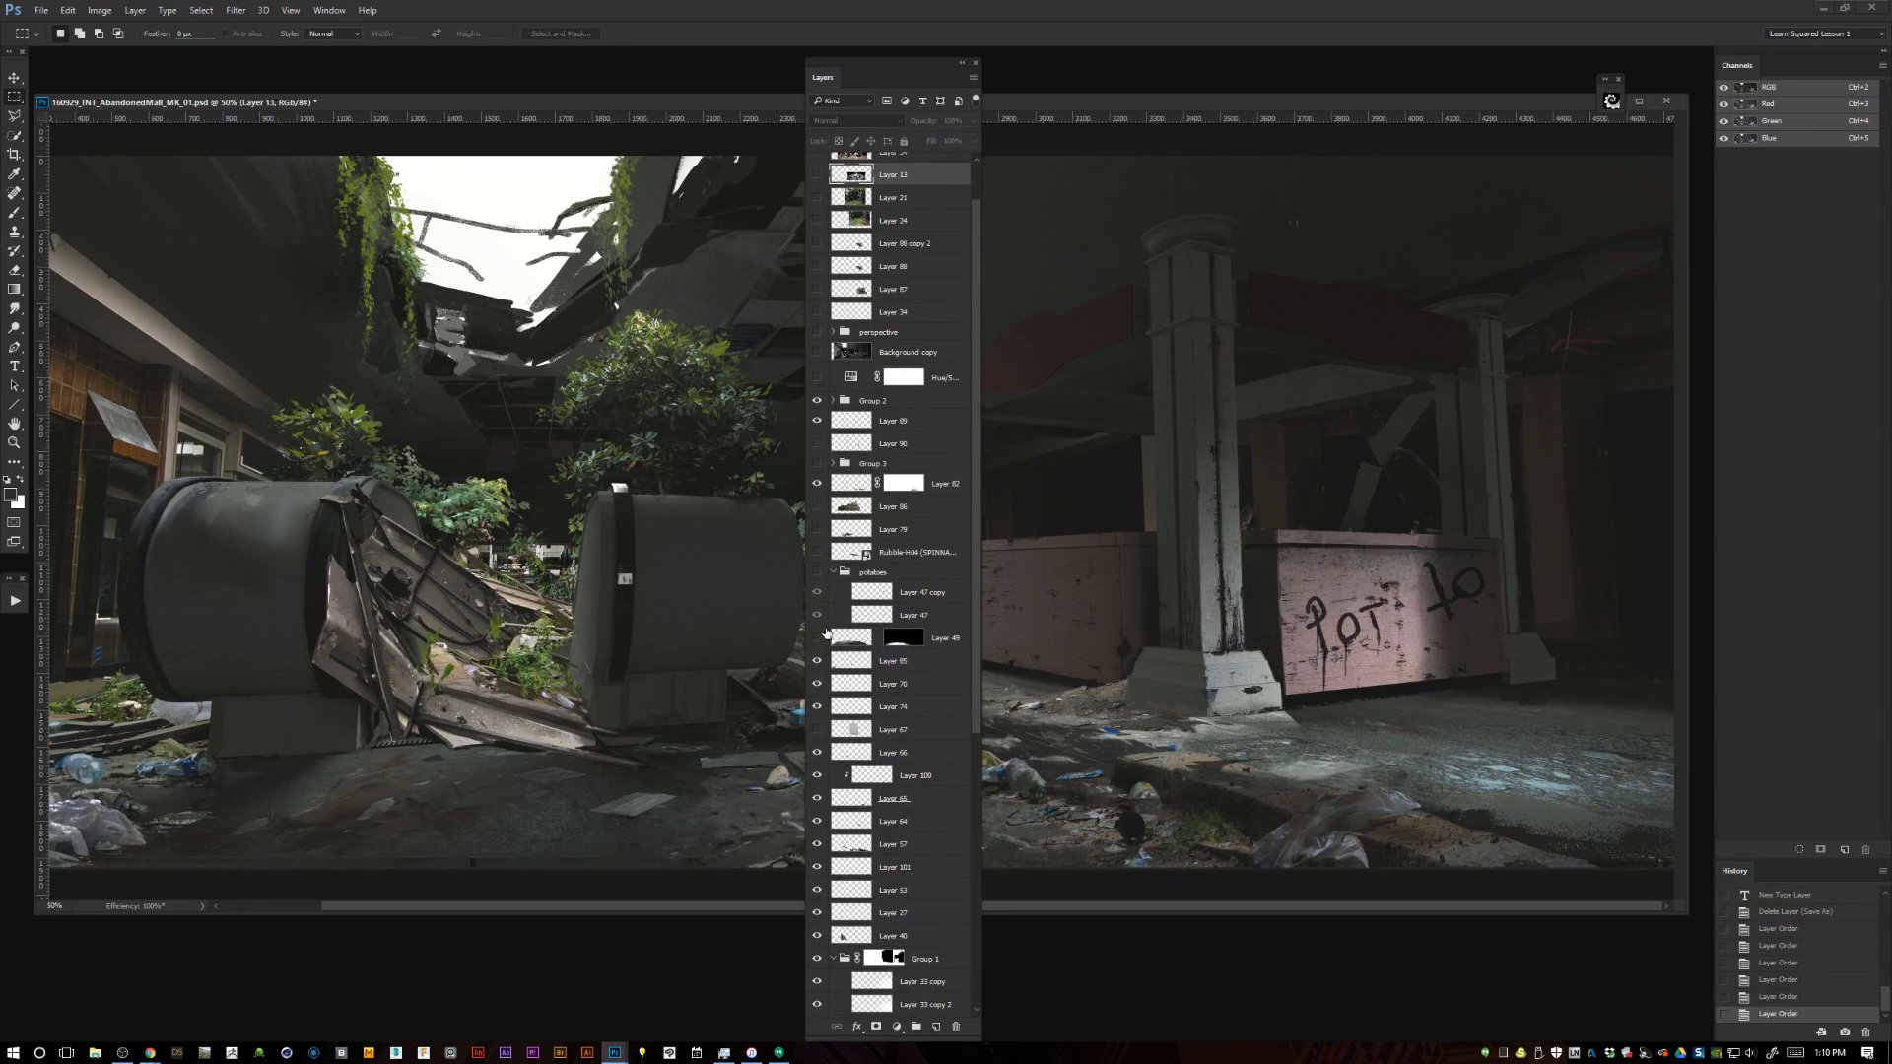
left_click(817, 638)
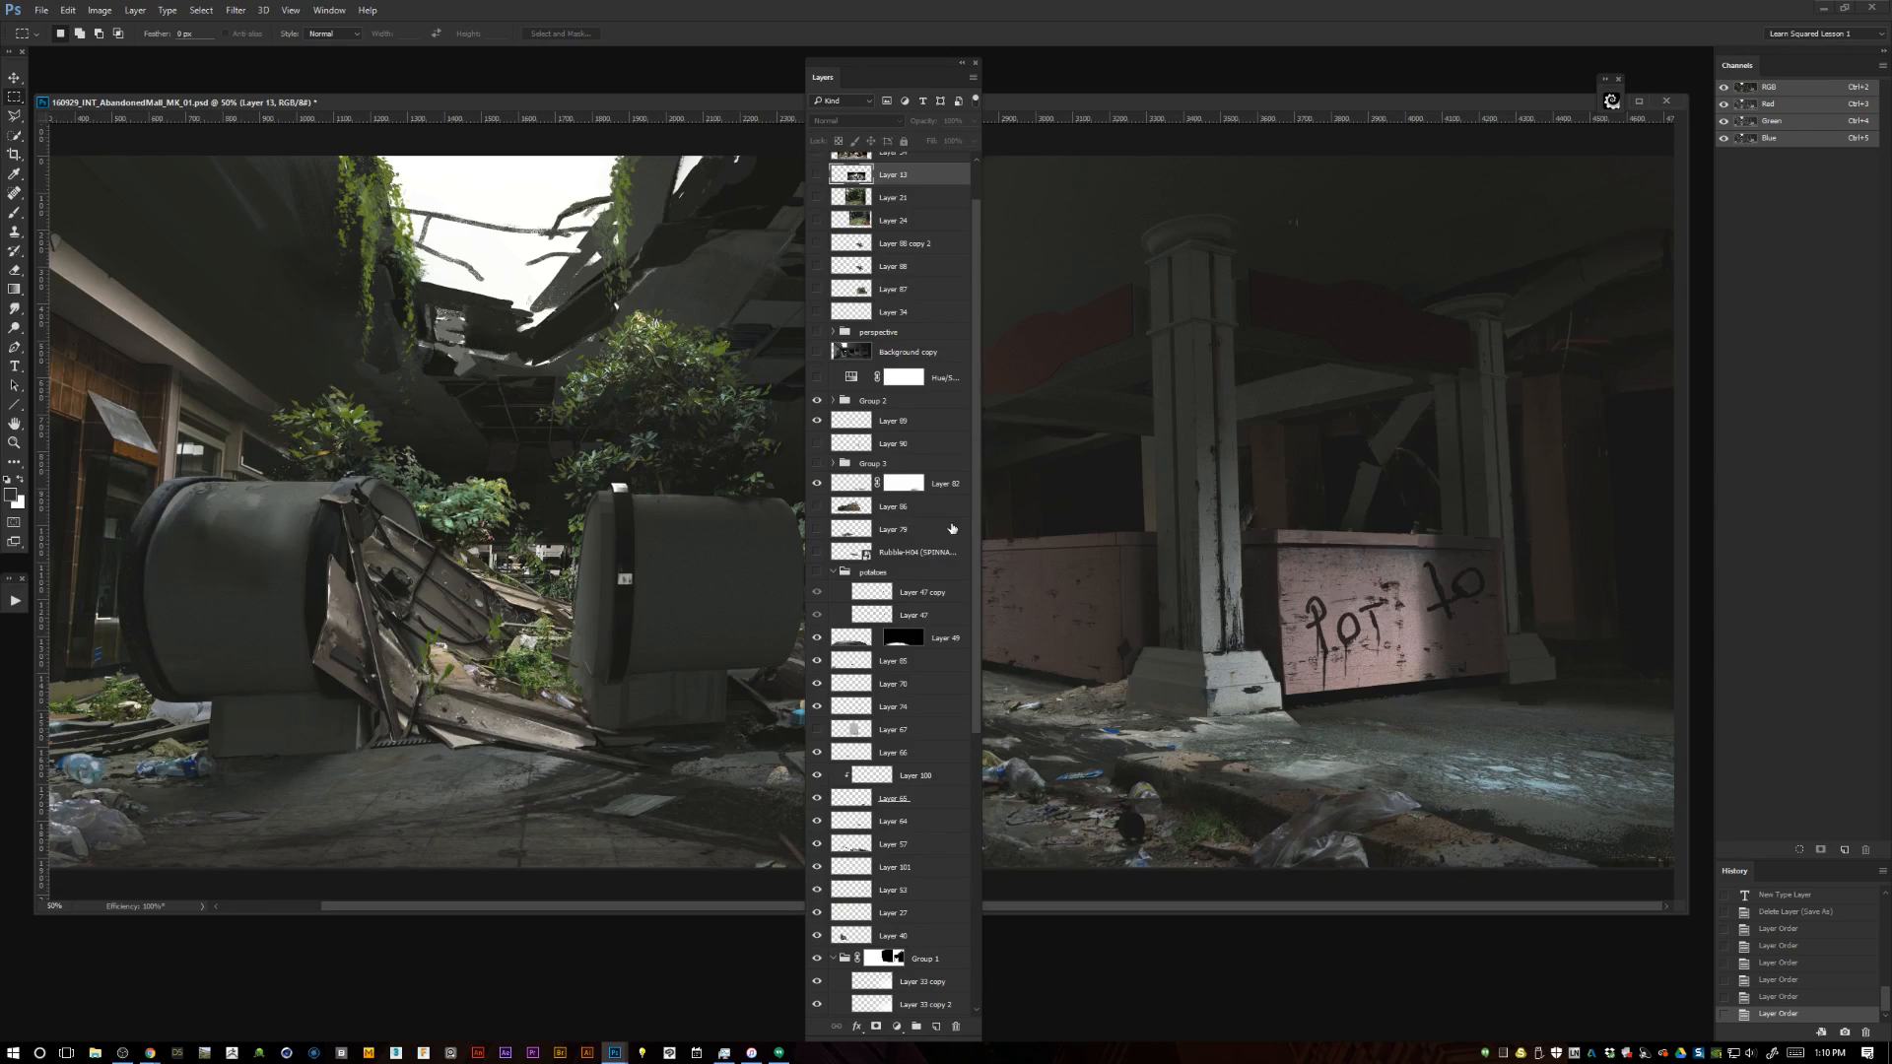
left_click(818, 638)
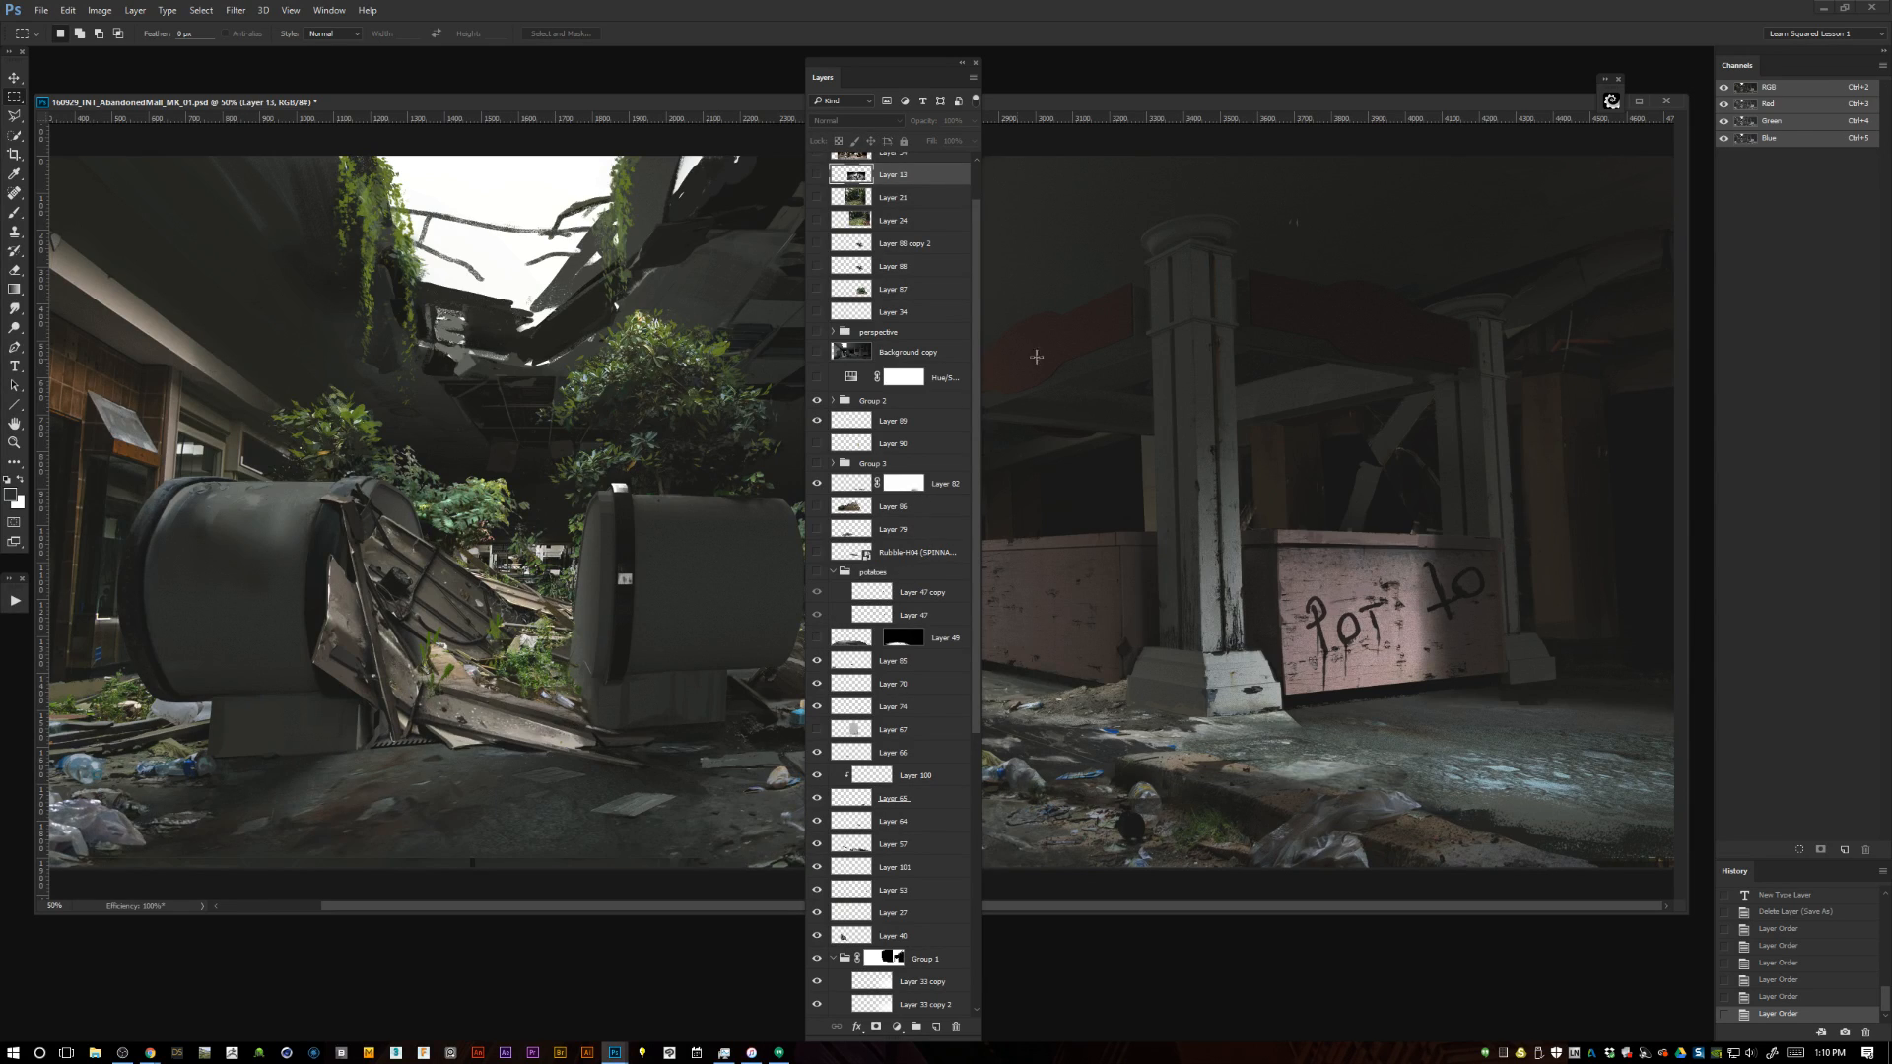
left_click(817, 551)
left_click(817, 552)
left_click(816, 530)
left_click(817, 530)
Show the Background copy layer and move it to the very top of the layer stack.
left_click_drag(896, 62, 1072, 74)
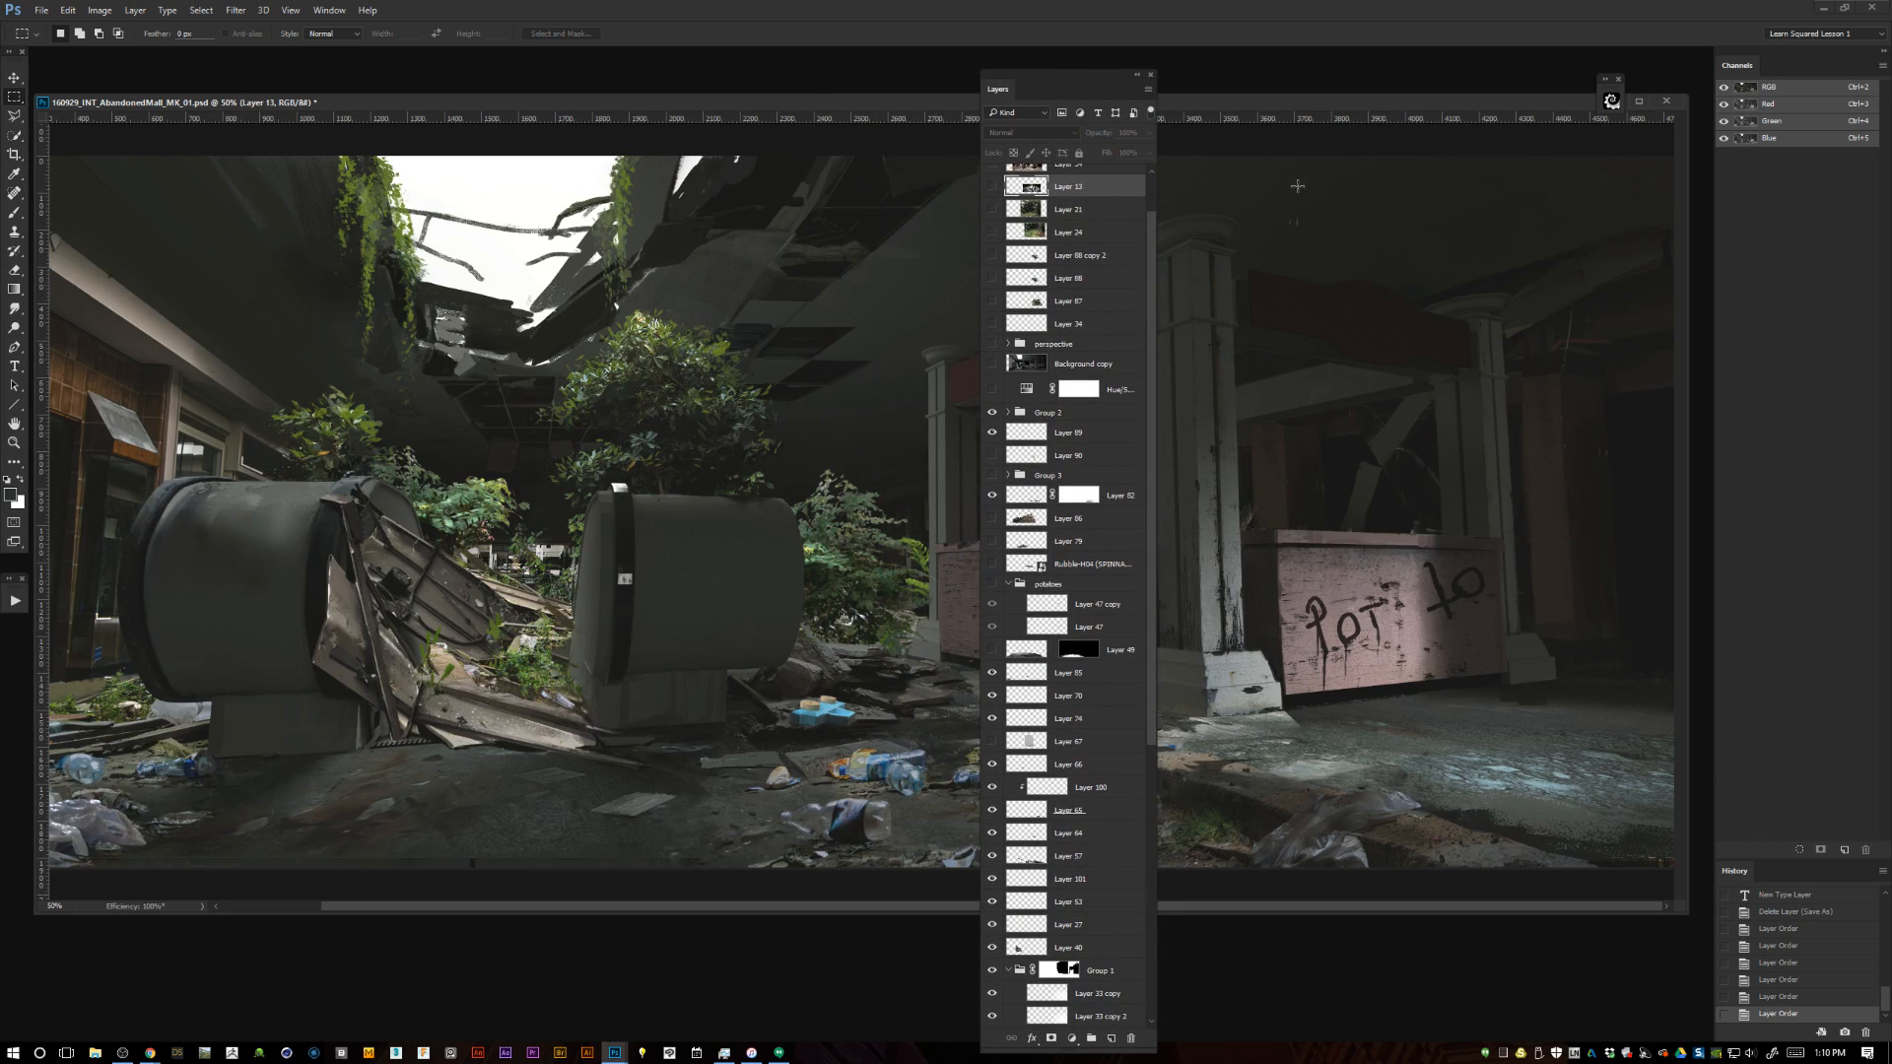
scroll(1149, 351, "up", 2)
left_click(992, 421)
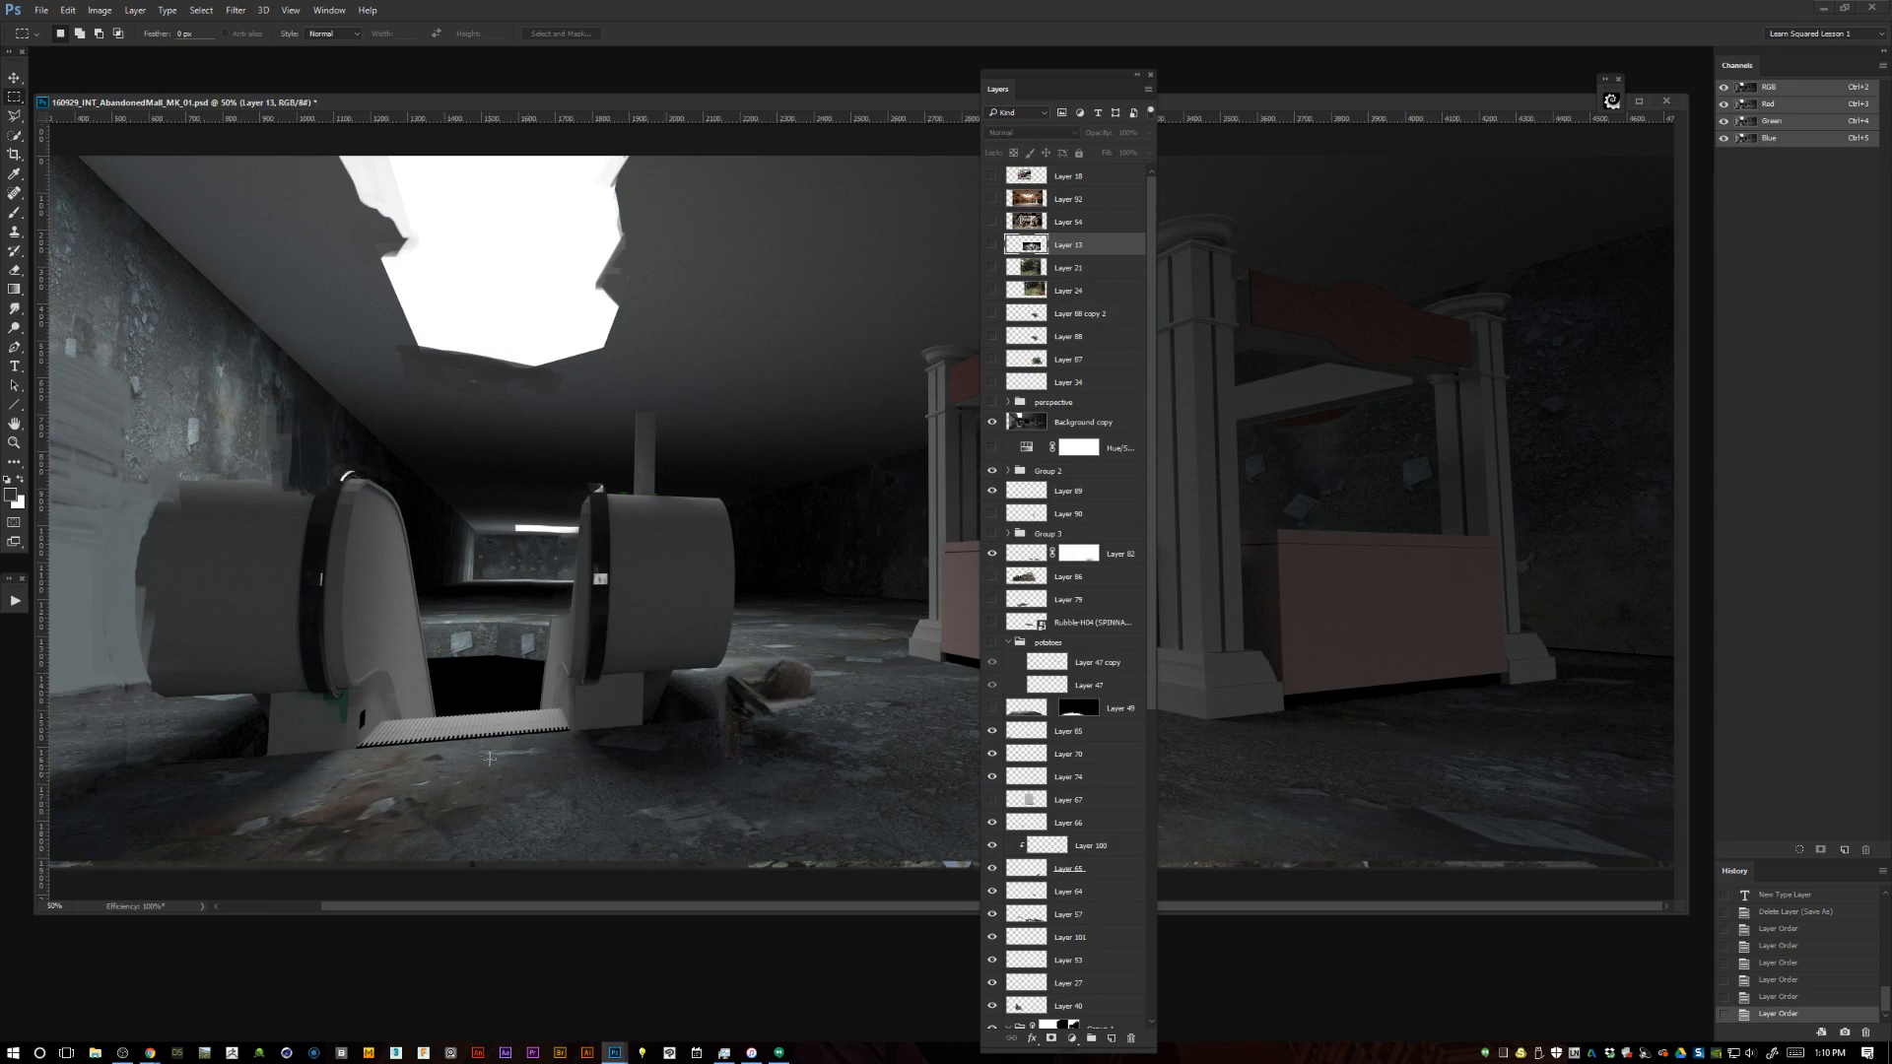
left_click_drag(1030, 424, 1035, 167)
Toggle the visibility of the Background copy layer to compare the original grey base with the finished painting.
left_click(993, 176)
left_click(993, 177)
left_click(993, 176)
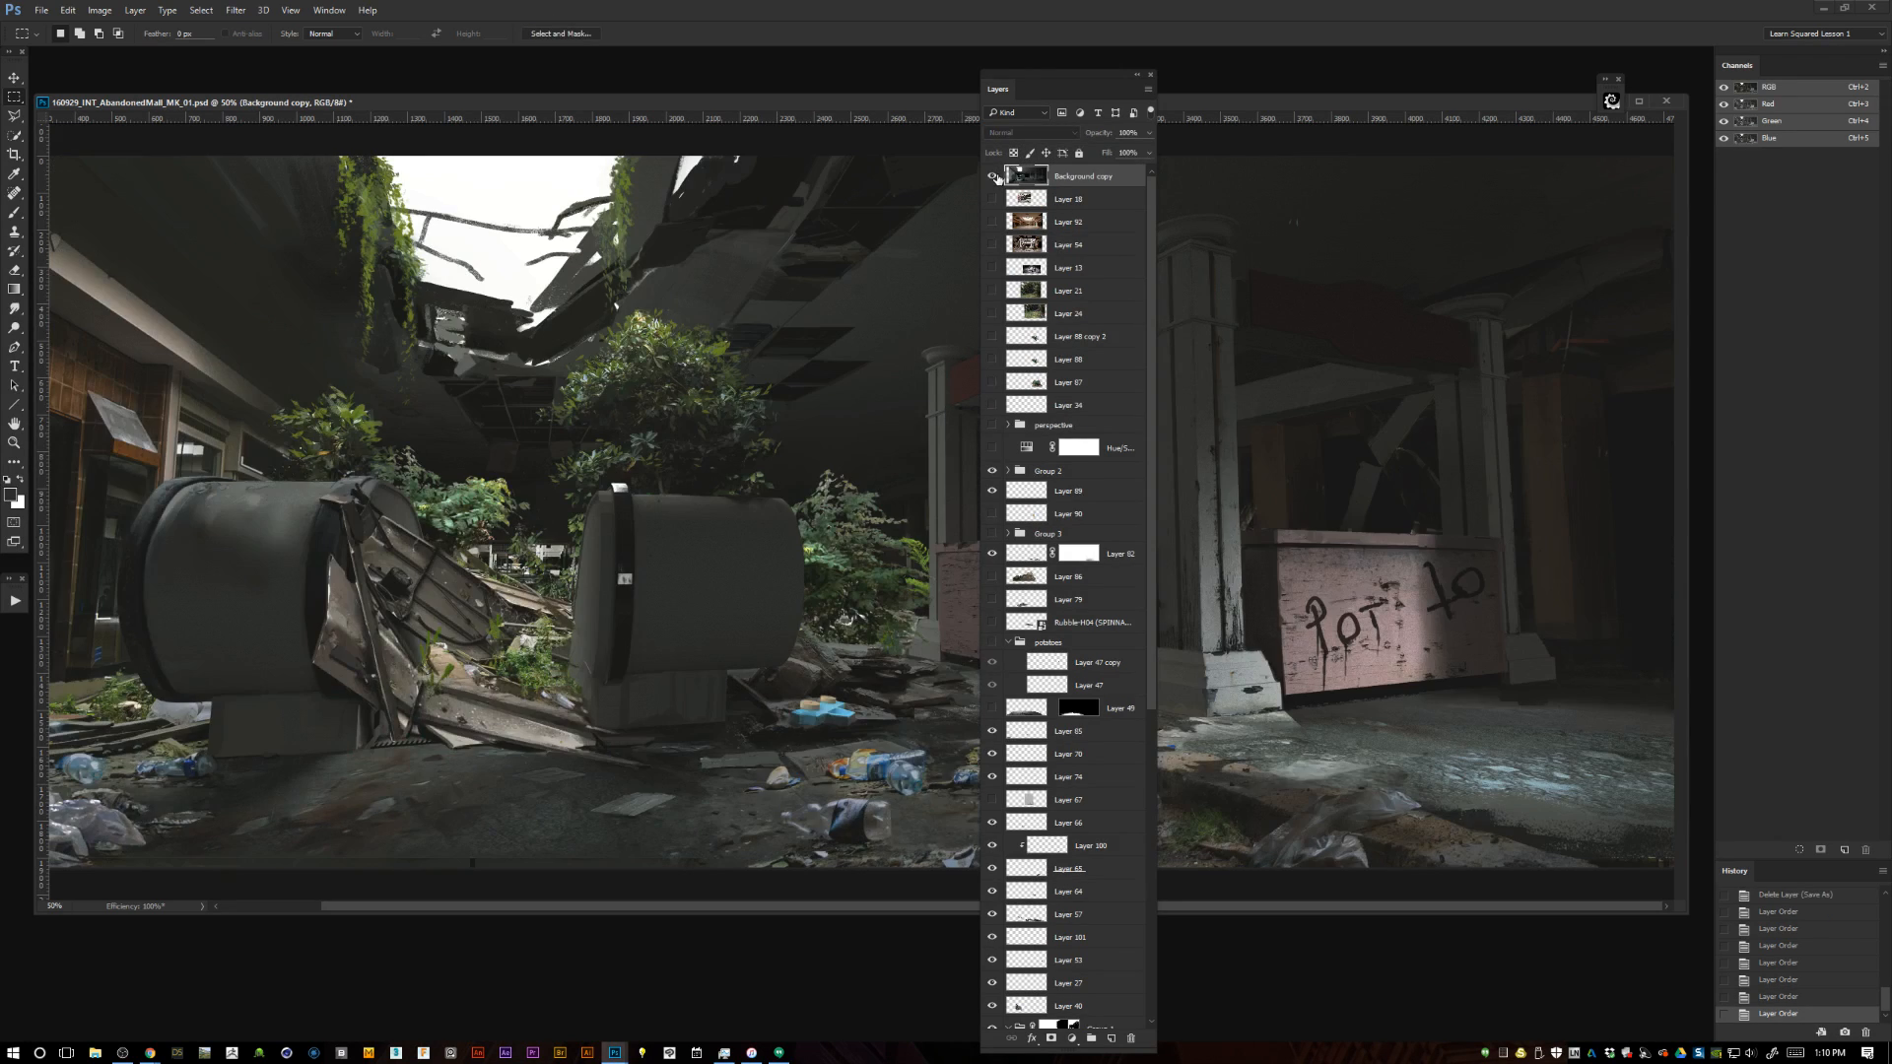
left_click(993, 177)
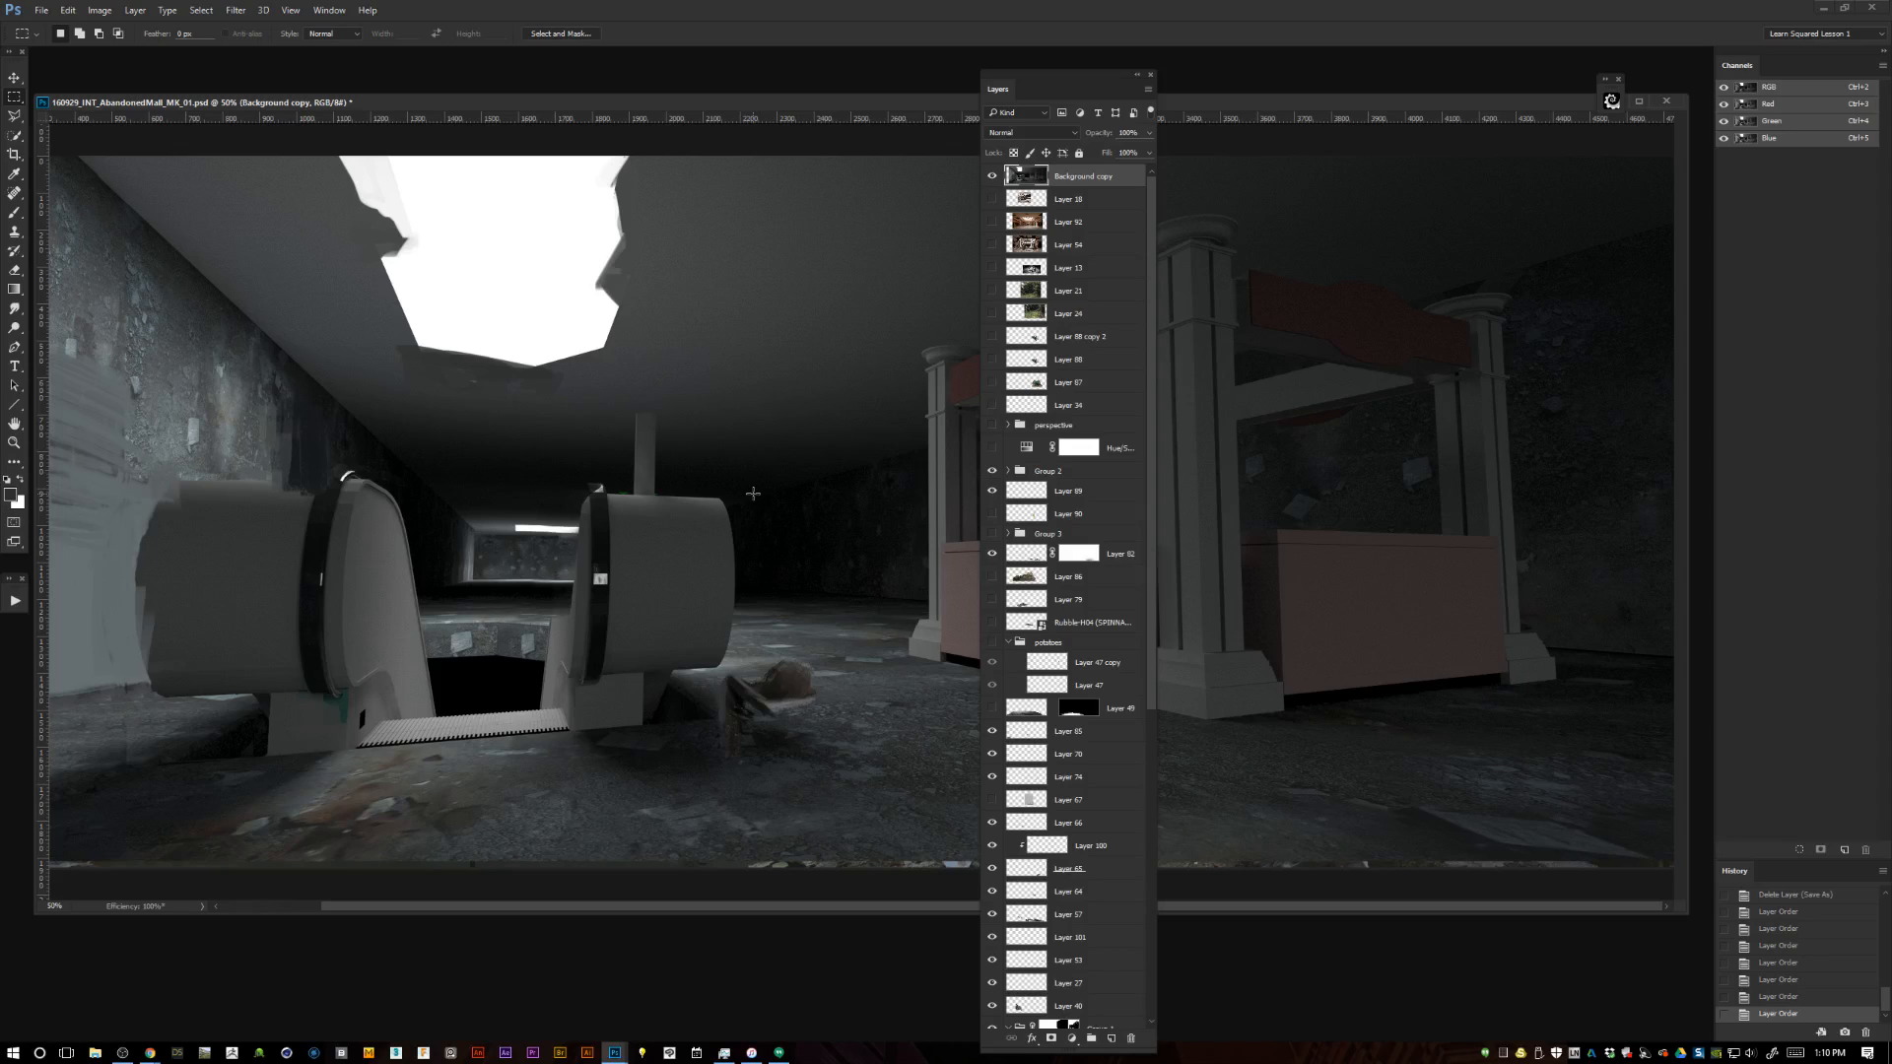
left_click(993, 176)
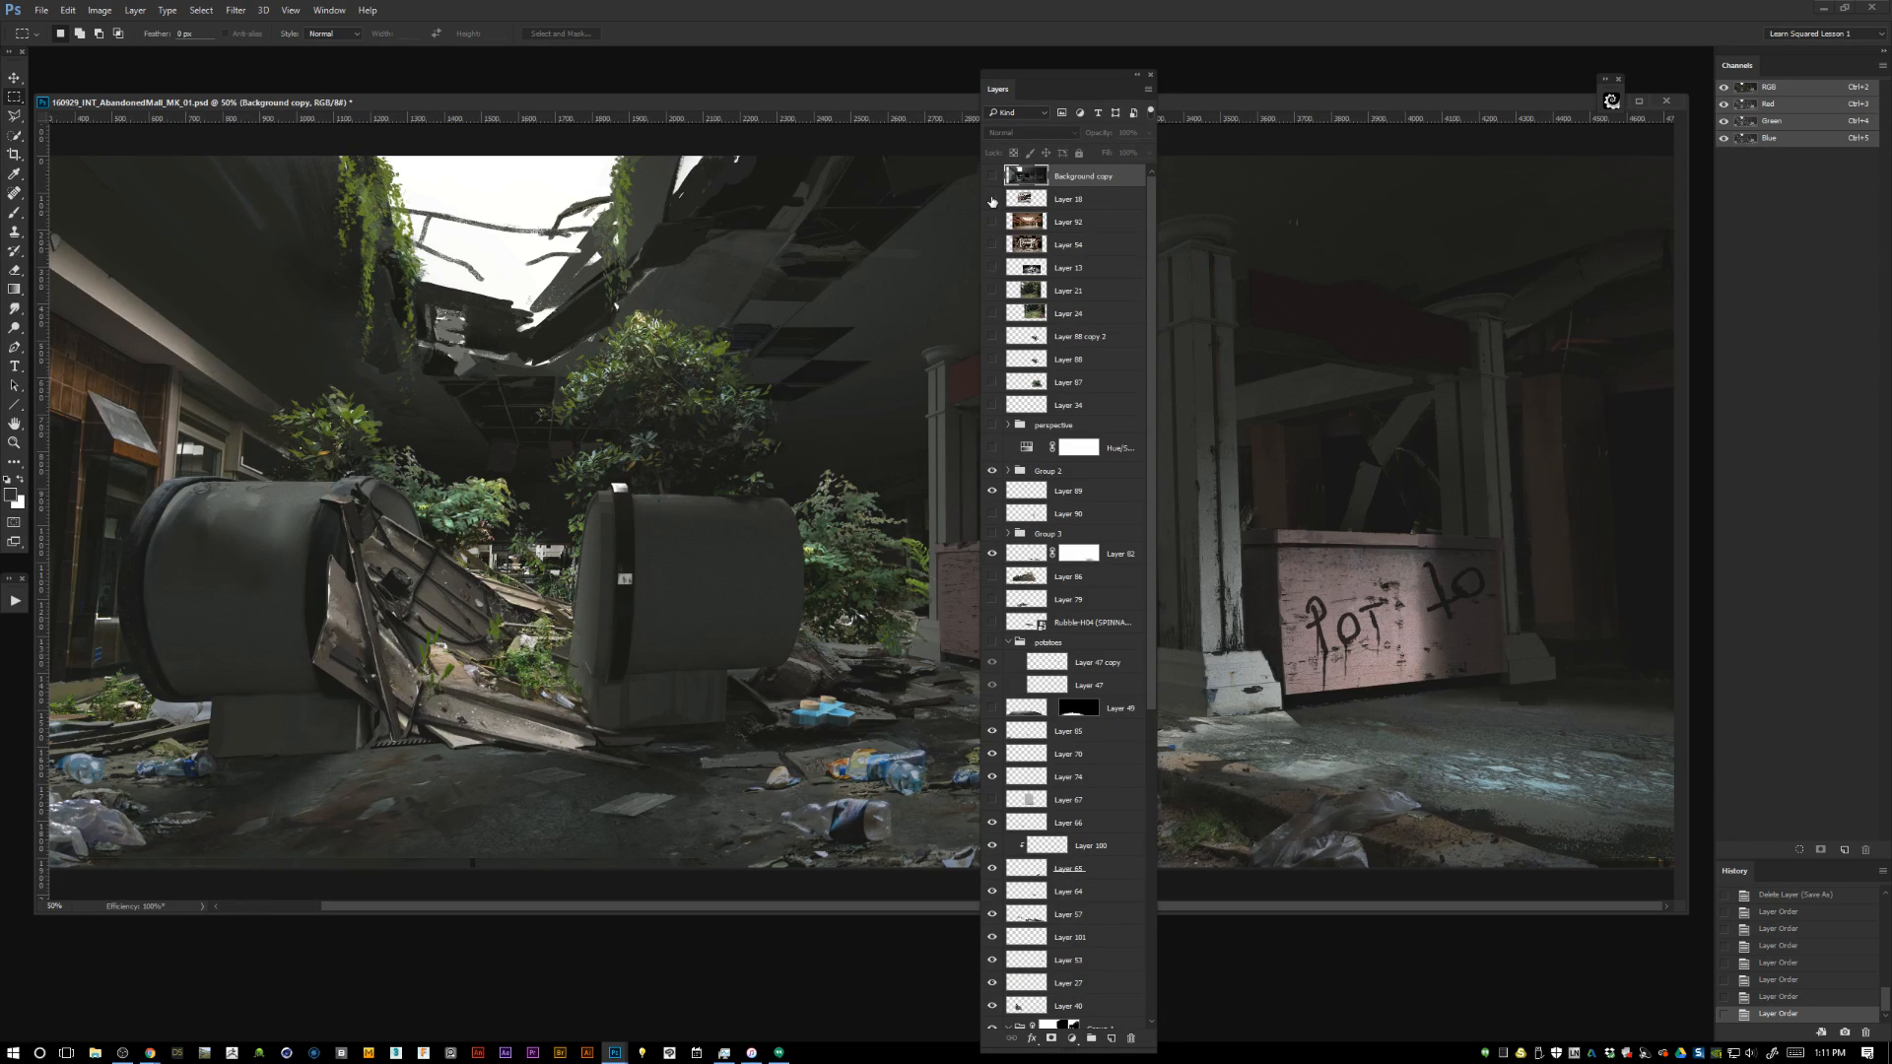
left_click(993, 175)
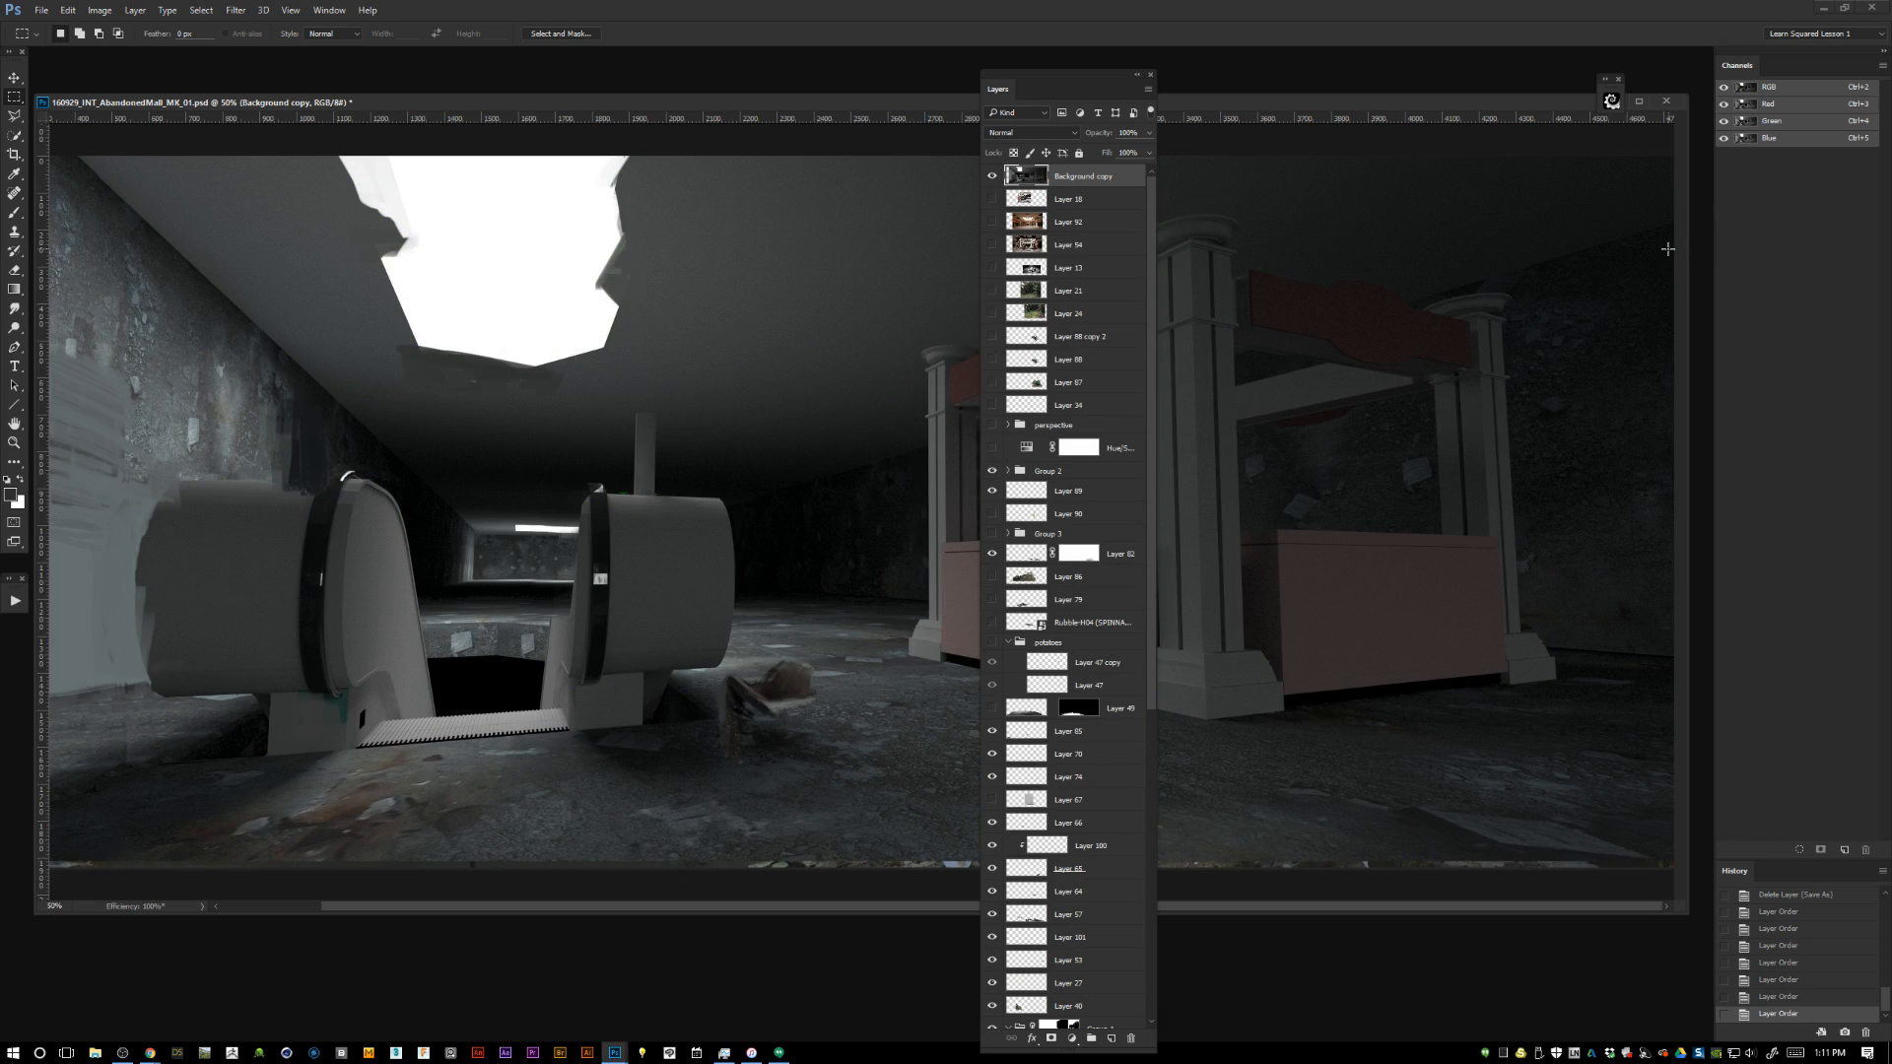
left_click(992, 175)
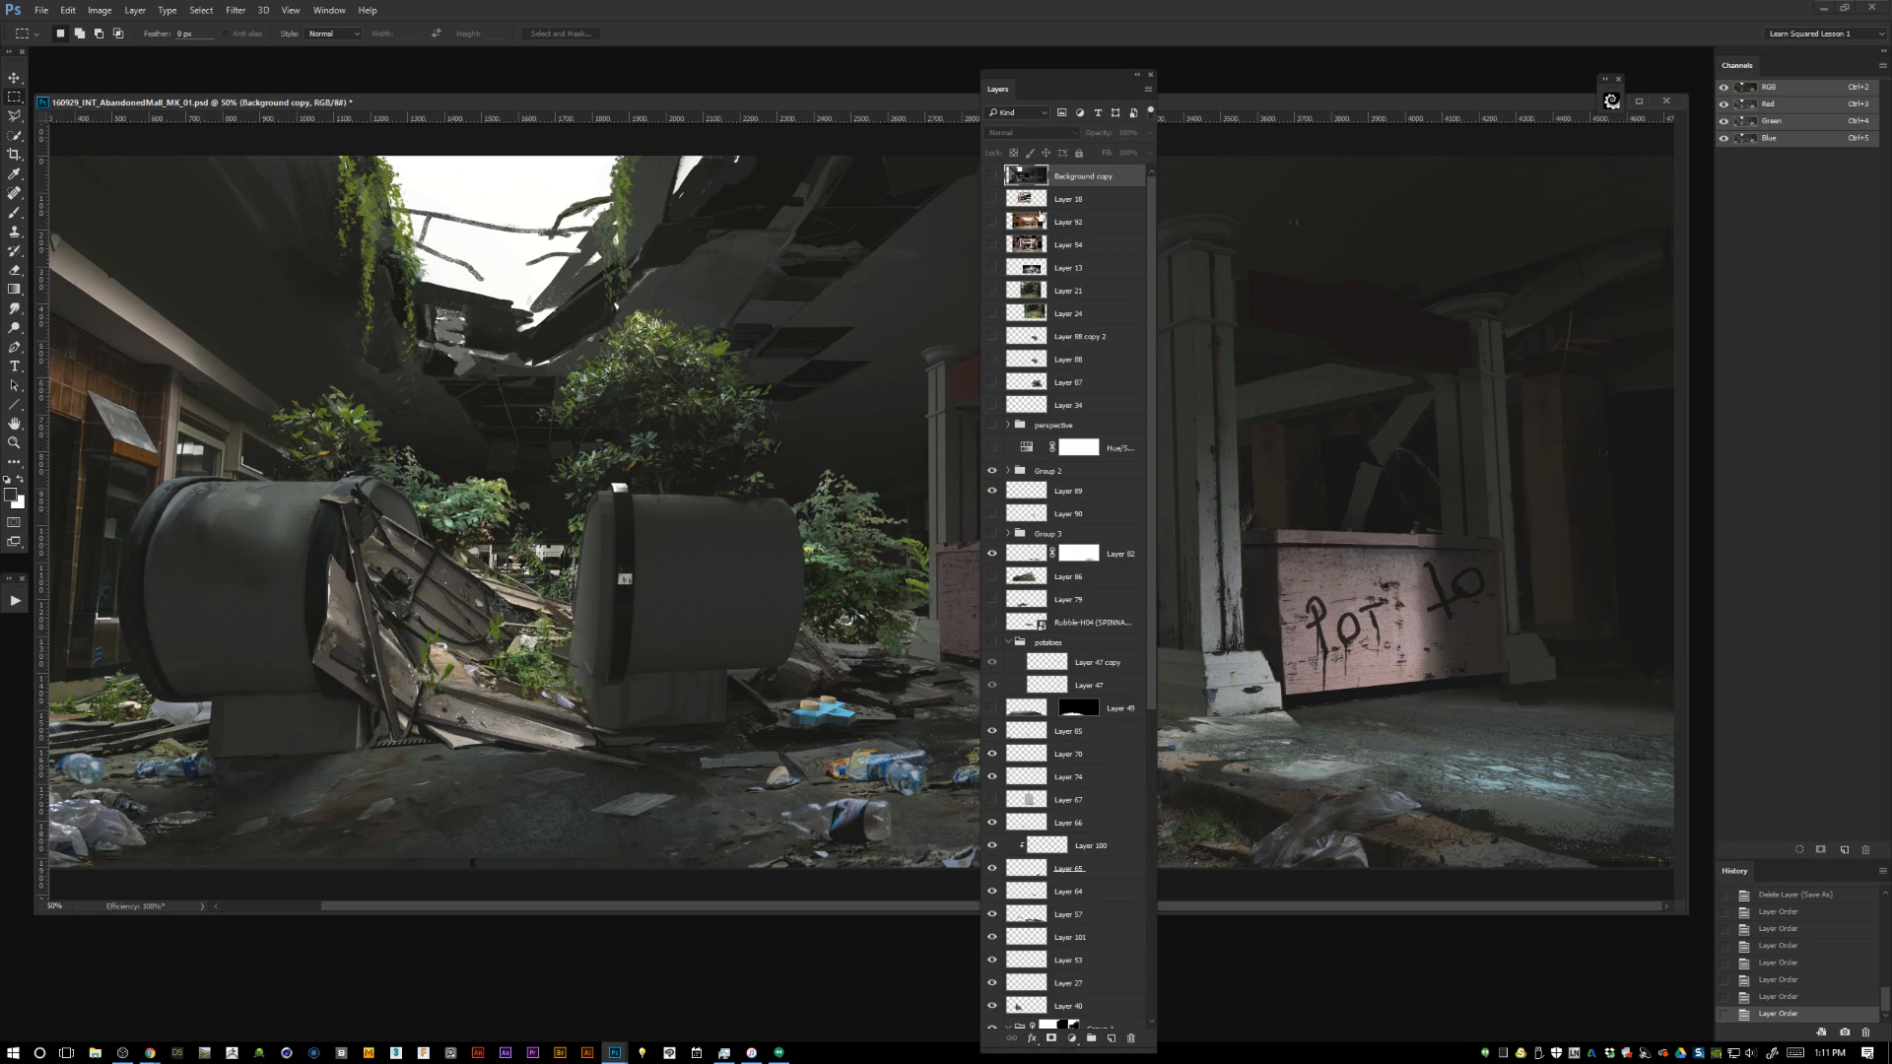
left_click(992, 175)
left_click(992, 175)
key("alt+Tab")
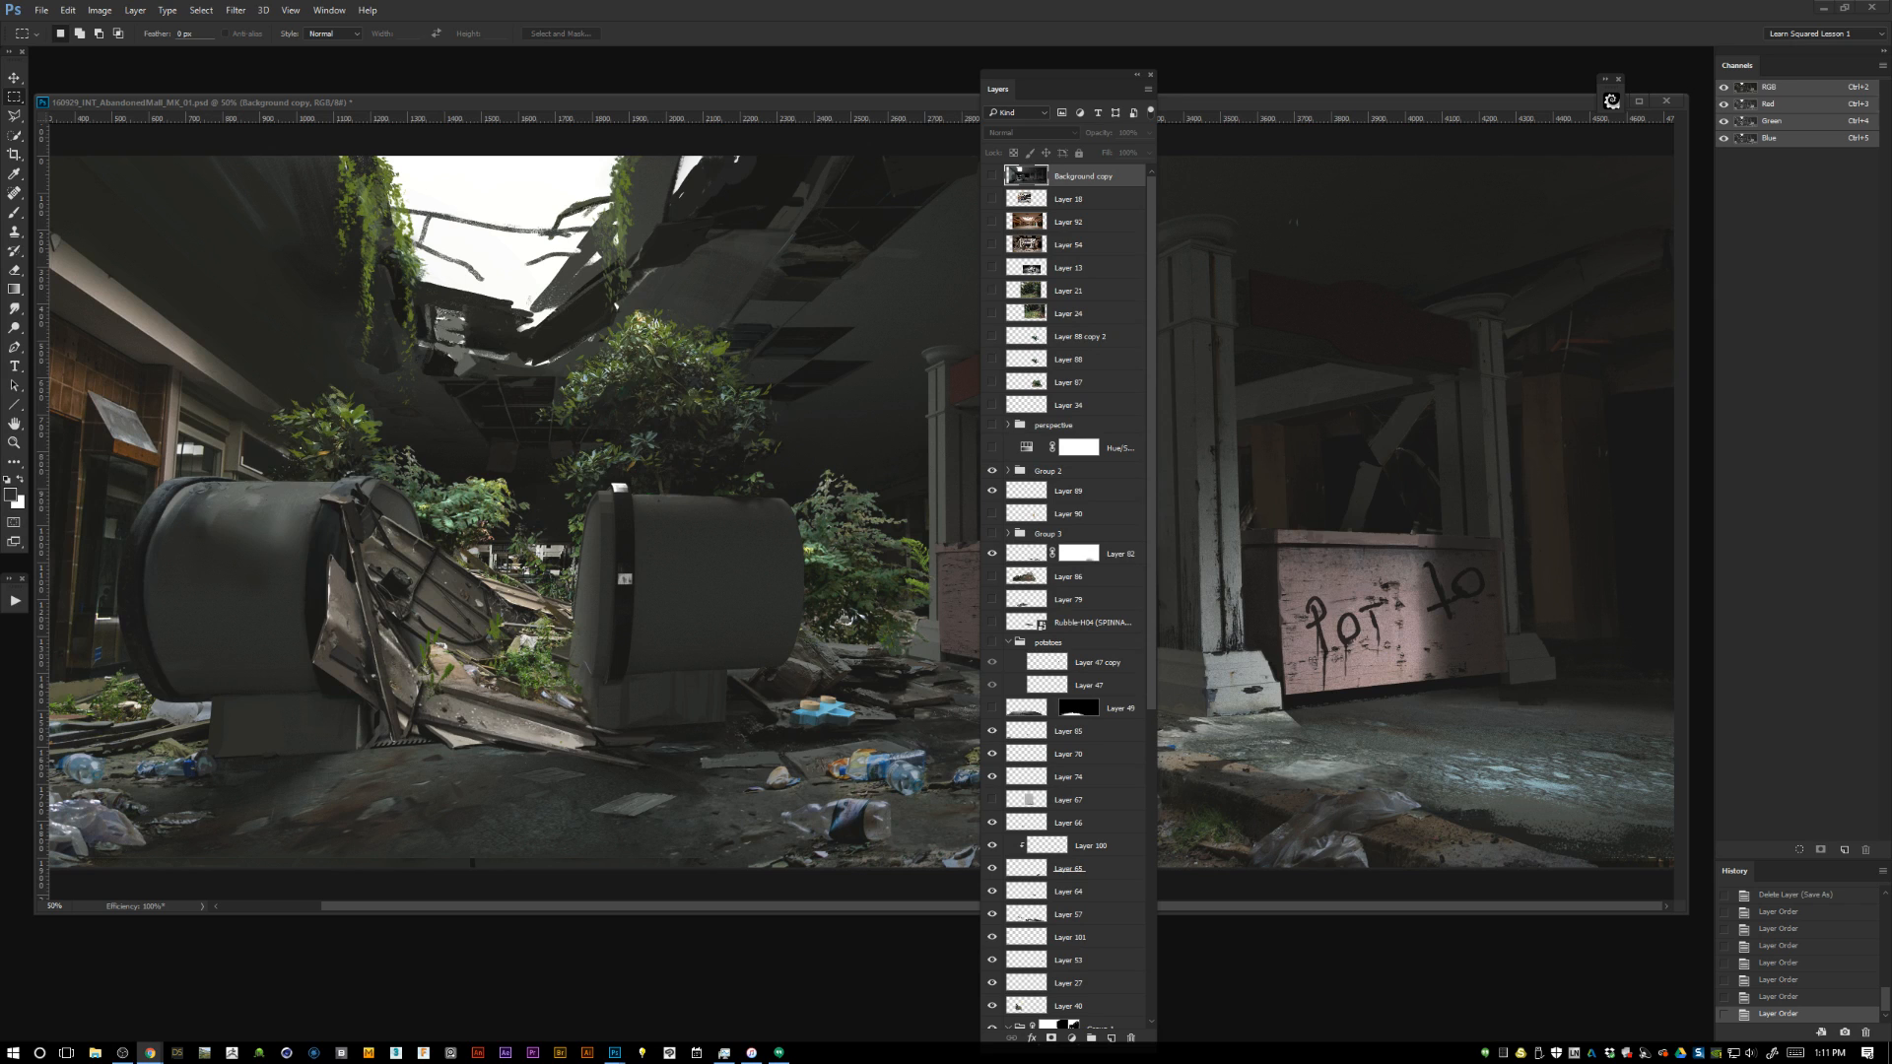
left_click_drag(1151, 364, 1176, 210)
left_click(992, 178)
left_click(992, 177)
left_click(992, 178)
Rename the Background copy layer to BASE, lock all its properties and leave it hidden.
double_click(1108, 176)
type("BASE")
key("Return")
right_click(1081, 176)
key("Escape")
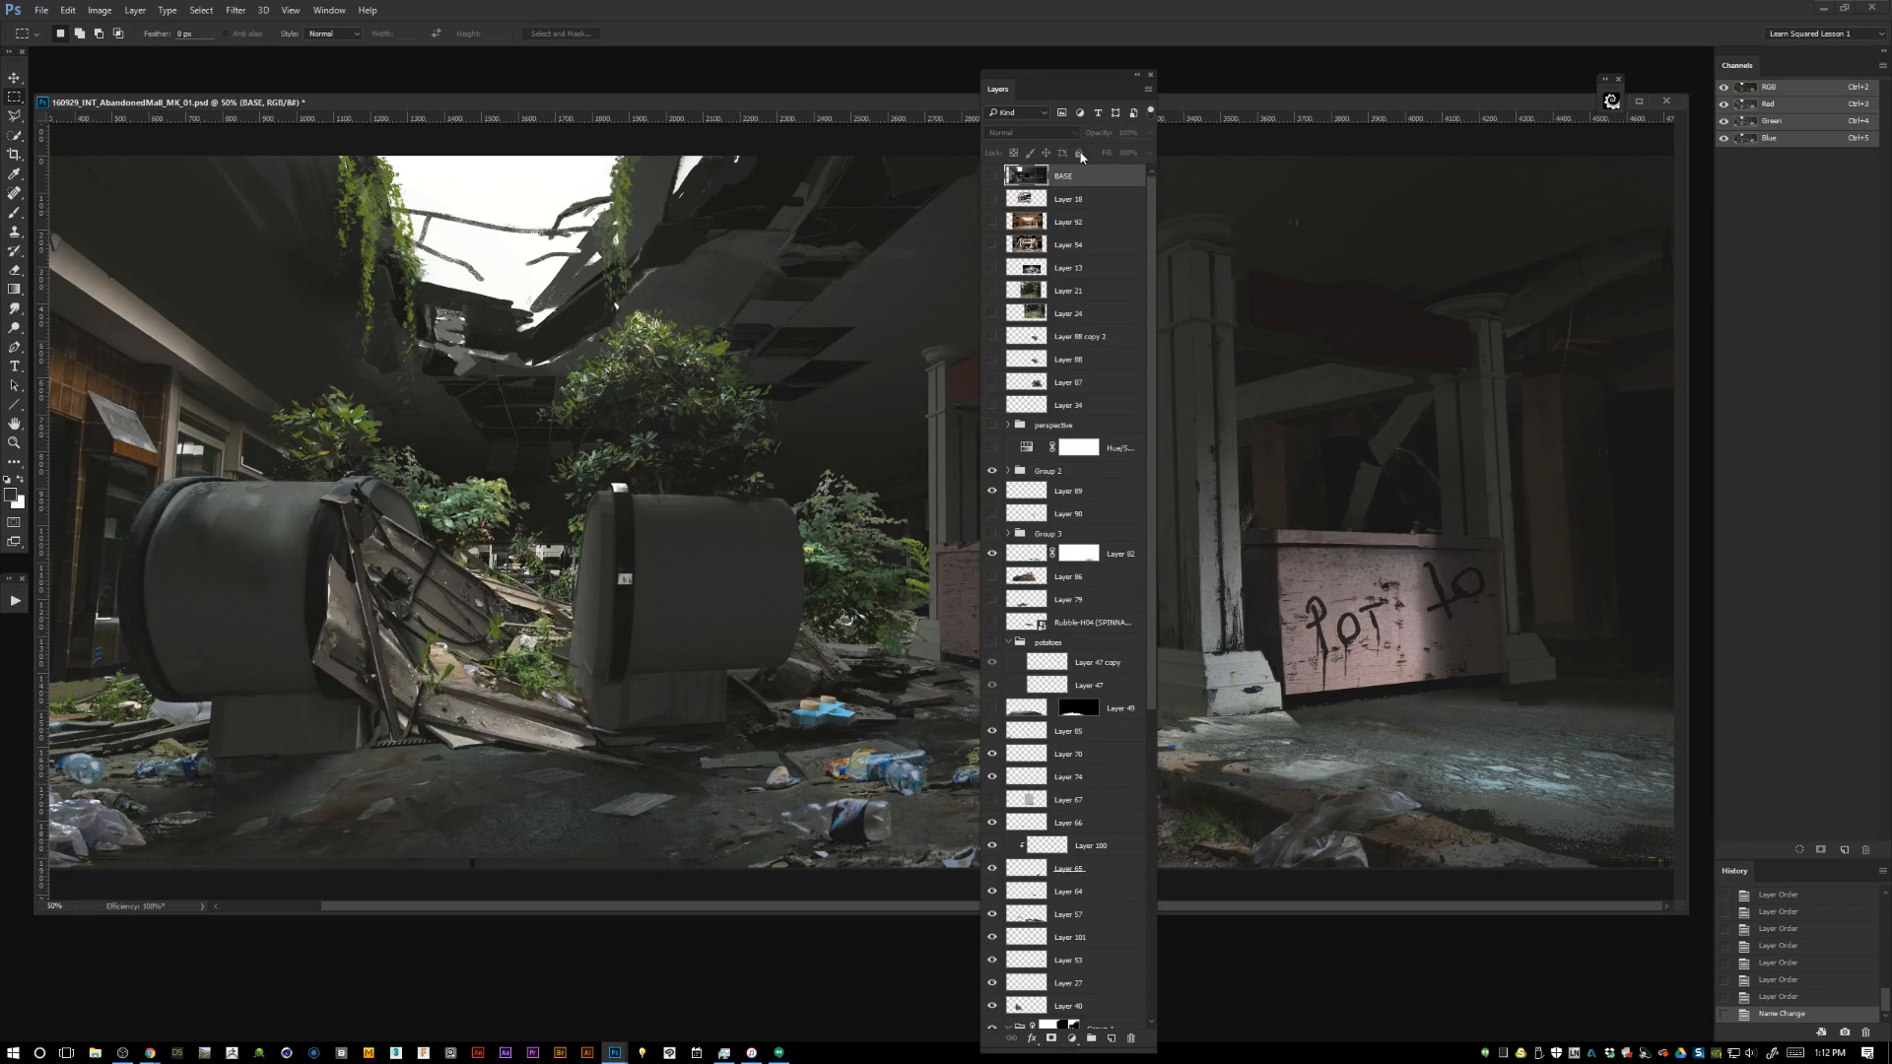
left_click(992, 175)
left_click(1080, 152)
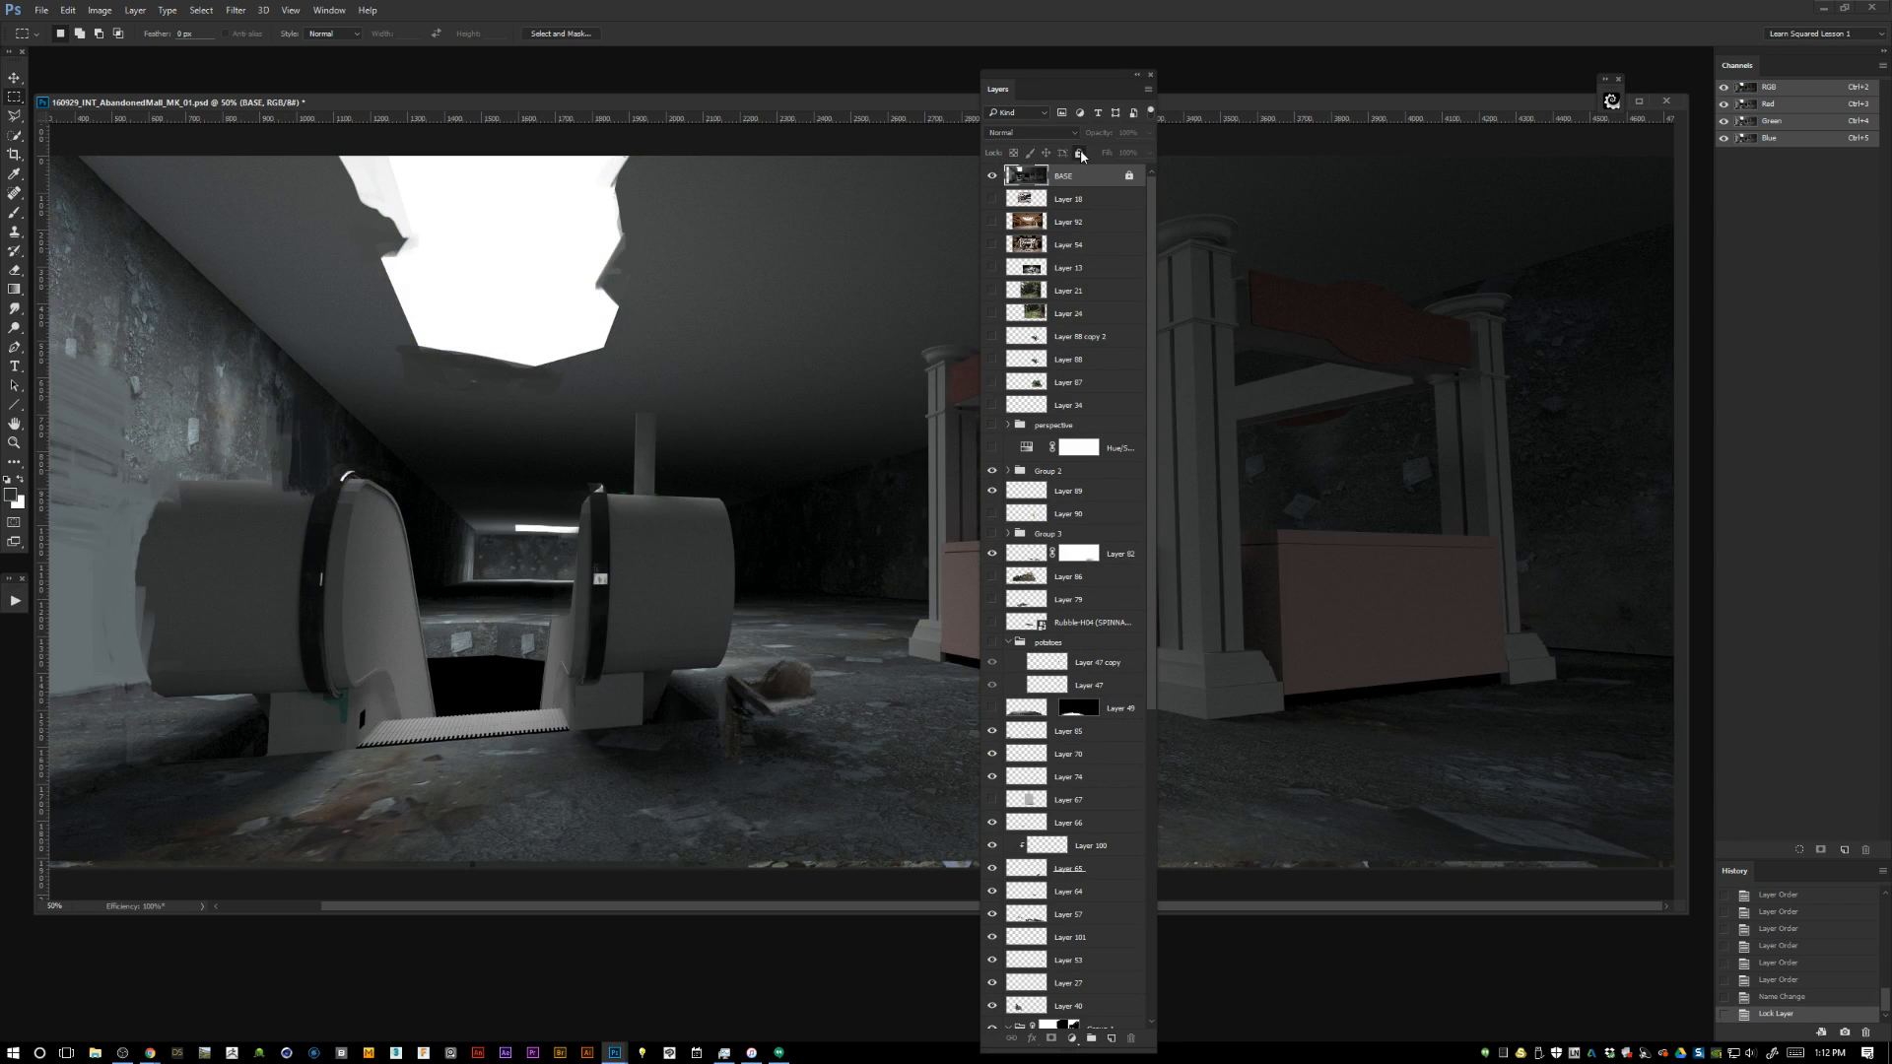
left_click(992, 176)
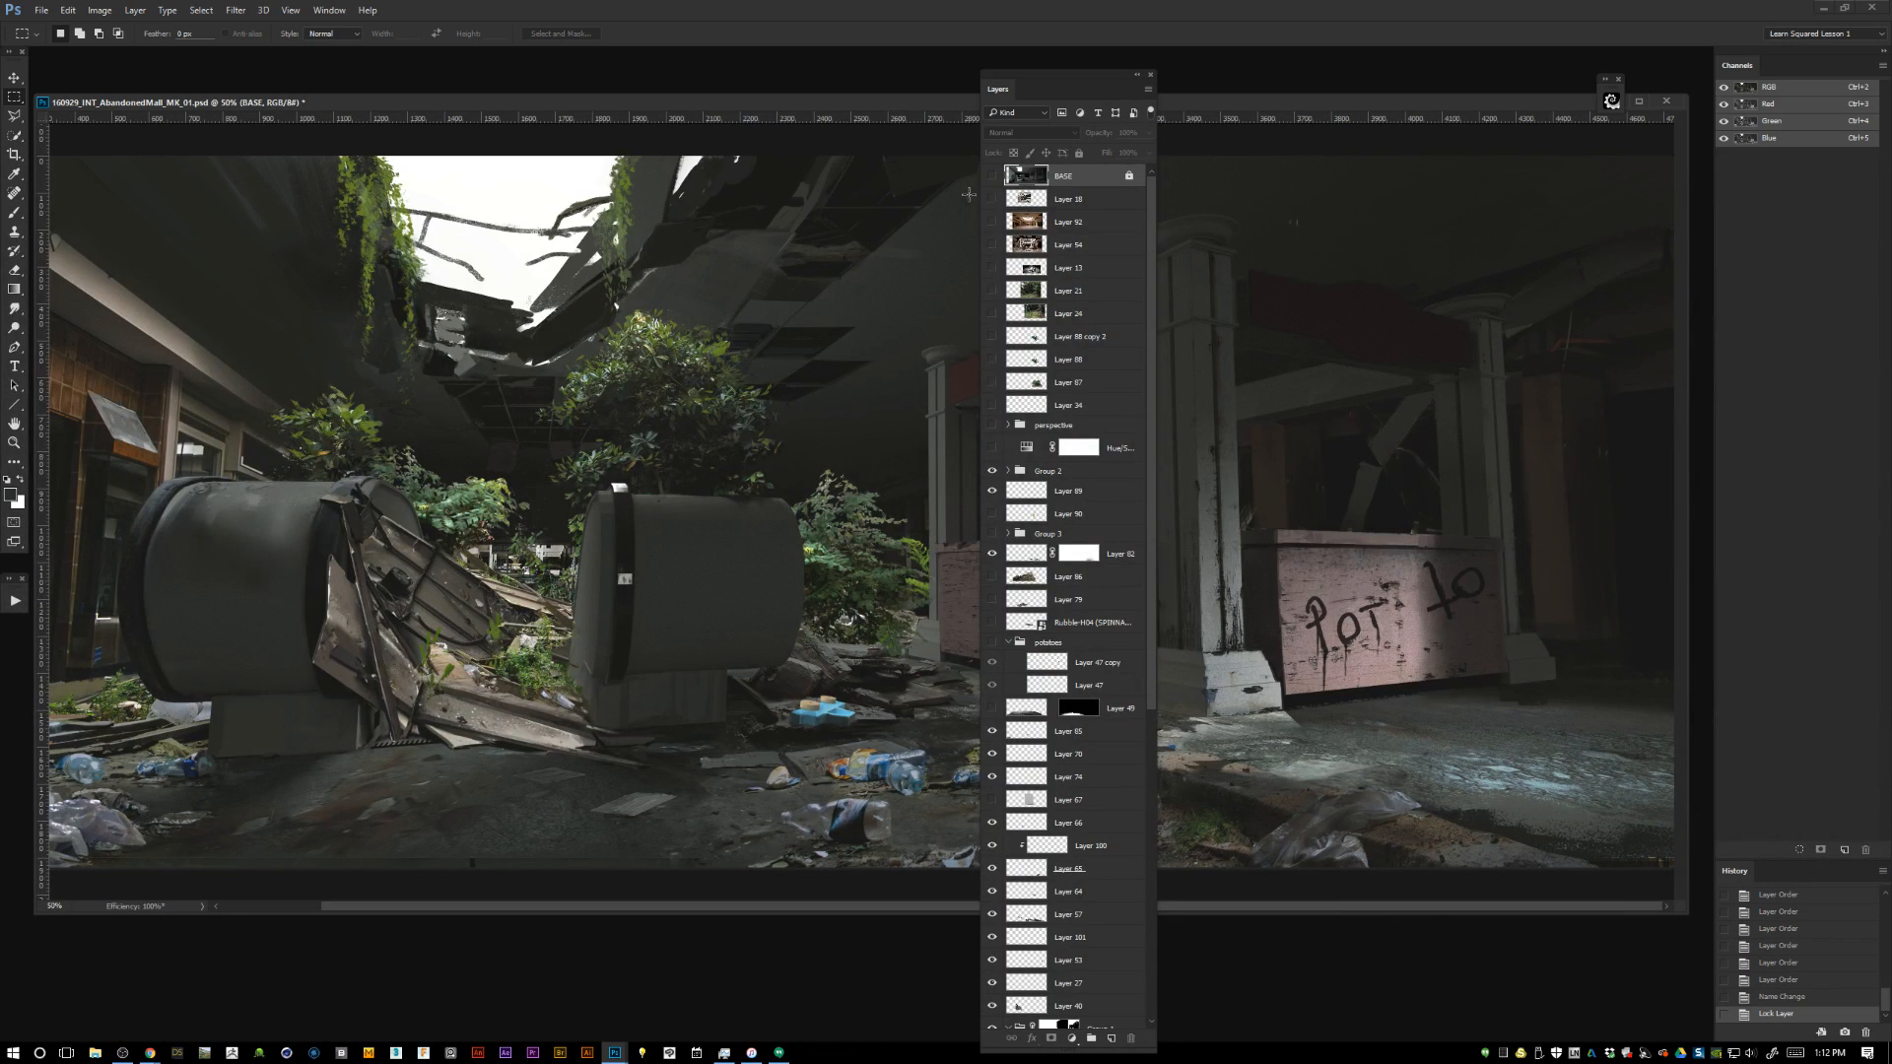
Show and hide the locked BASE layer to review the painted scene against its starting point.
mouse_move(1074, 176)
left_mouse_down()
mouse_move(1085, 222)
mouse_move(1081, 177)
left_mouse_up()
left_click(992, 176)
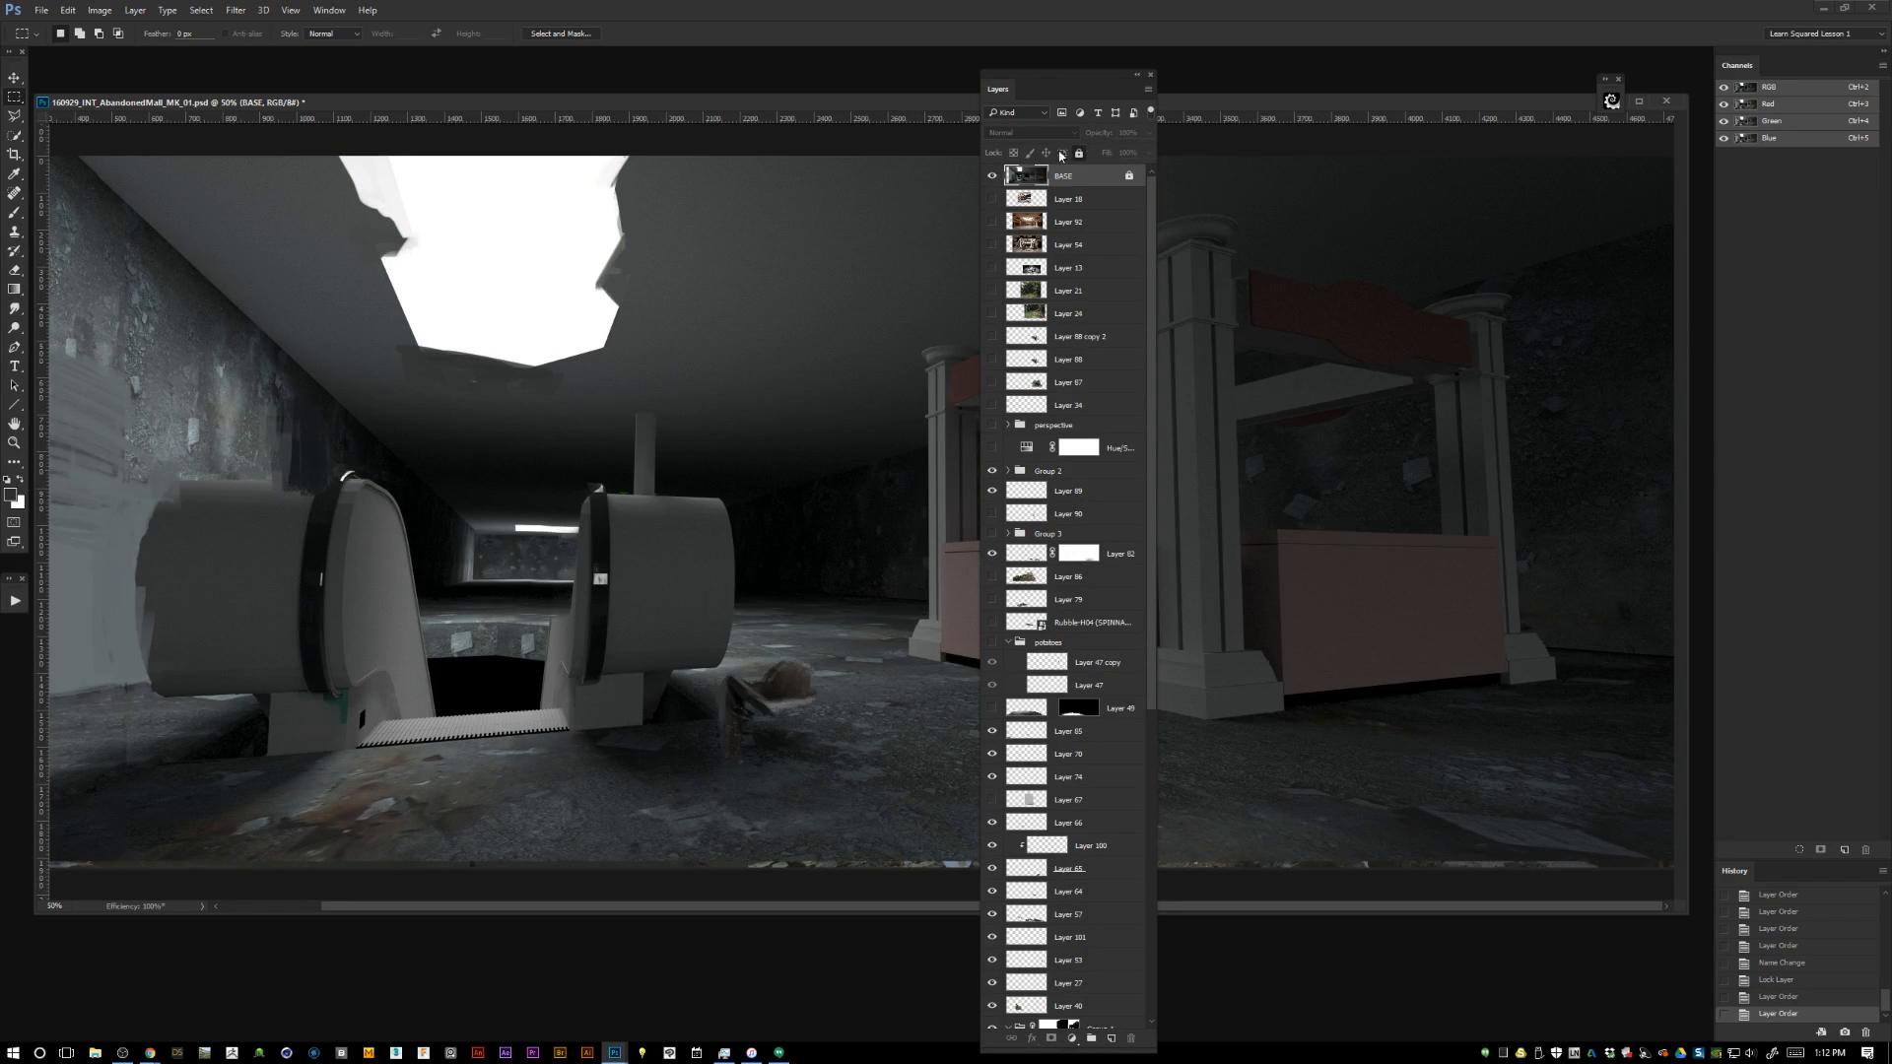
left_click(992, 176)
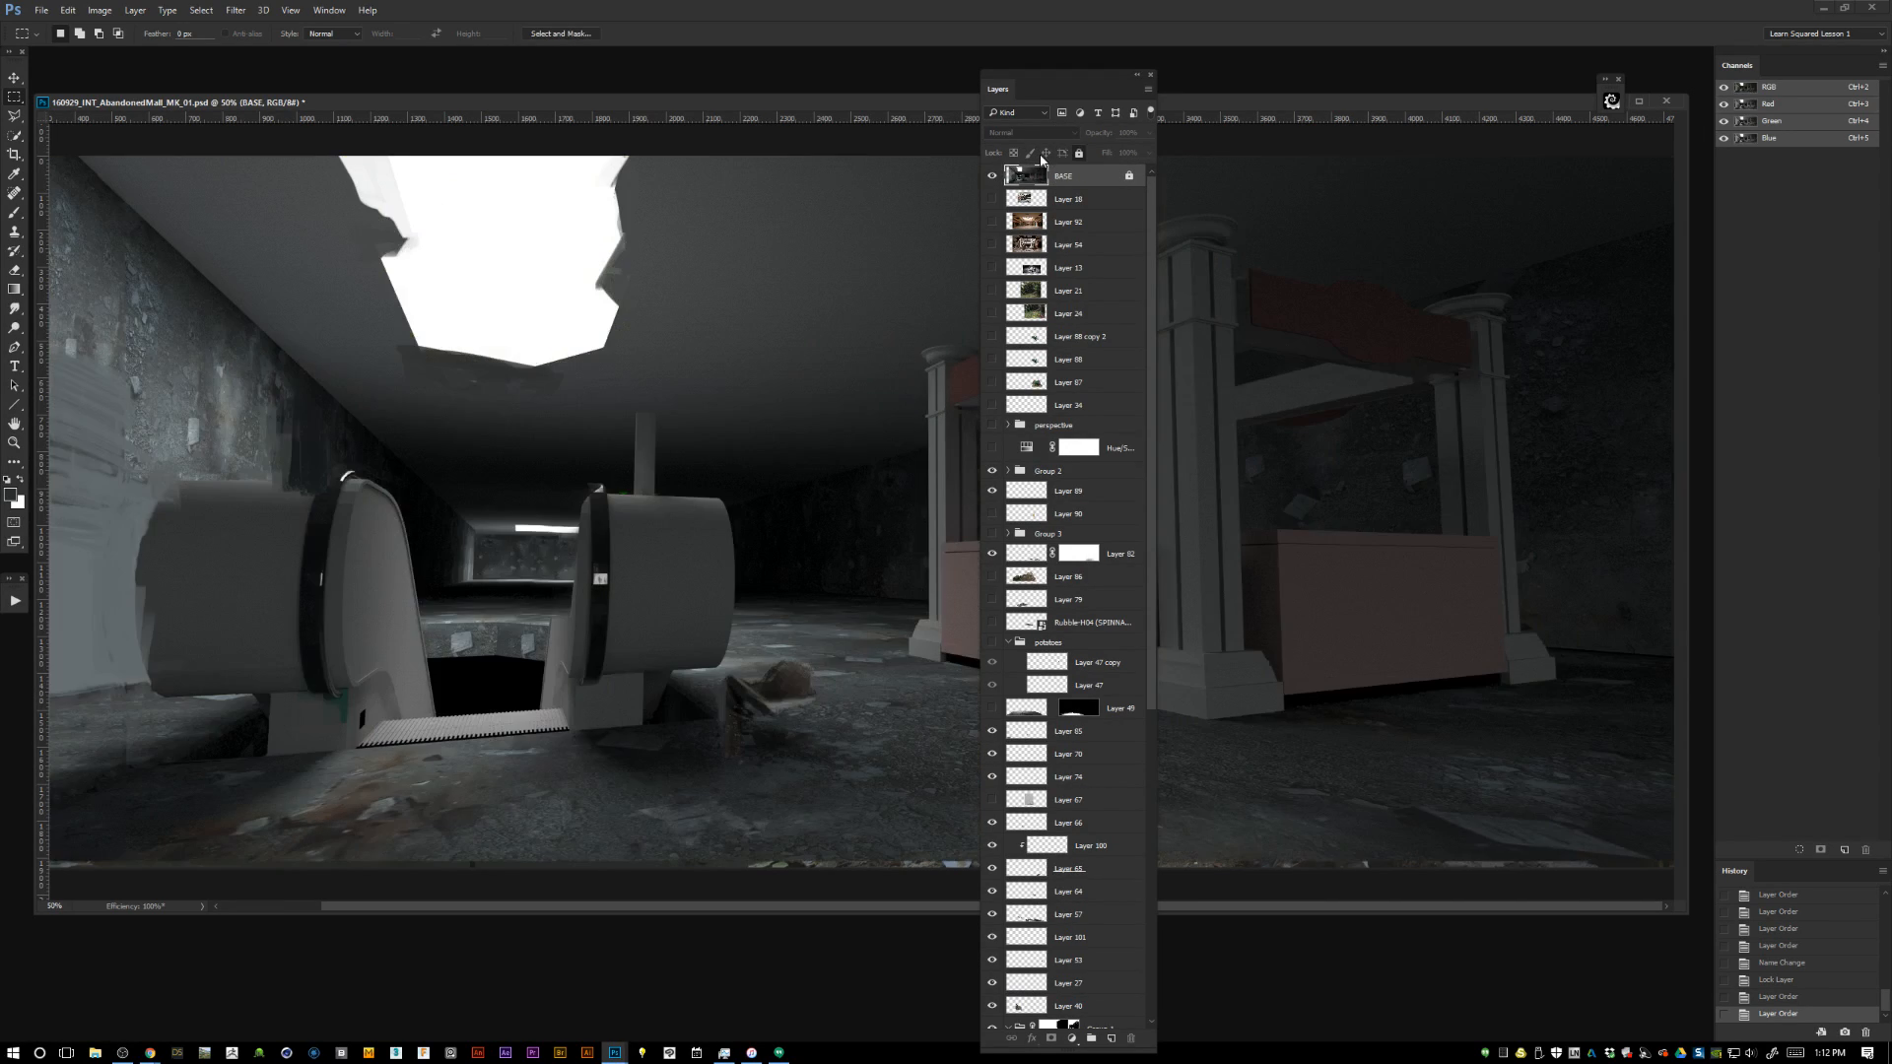
left_click(992, 176)
left_click(992, 175)
Make the six reference photo layers from Layer 18 to Layer 24 visible and group them.
left_click(1075, 202)
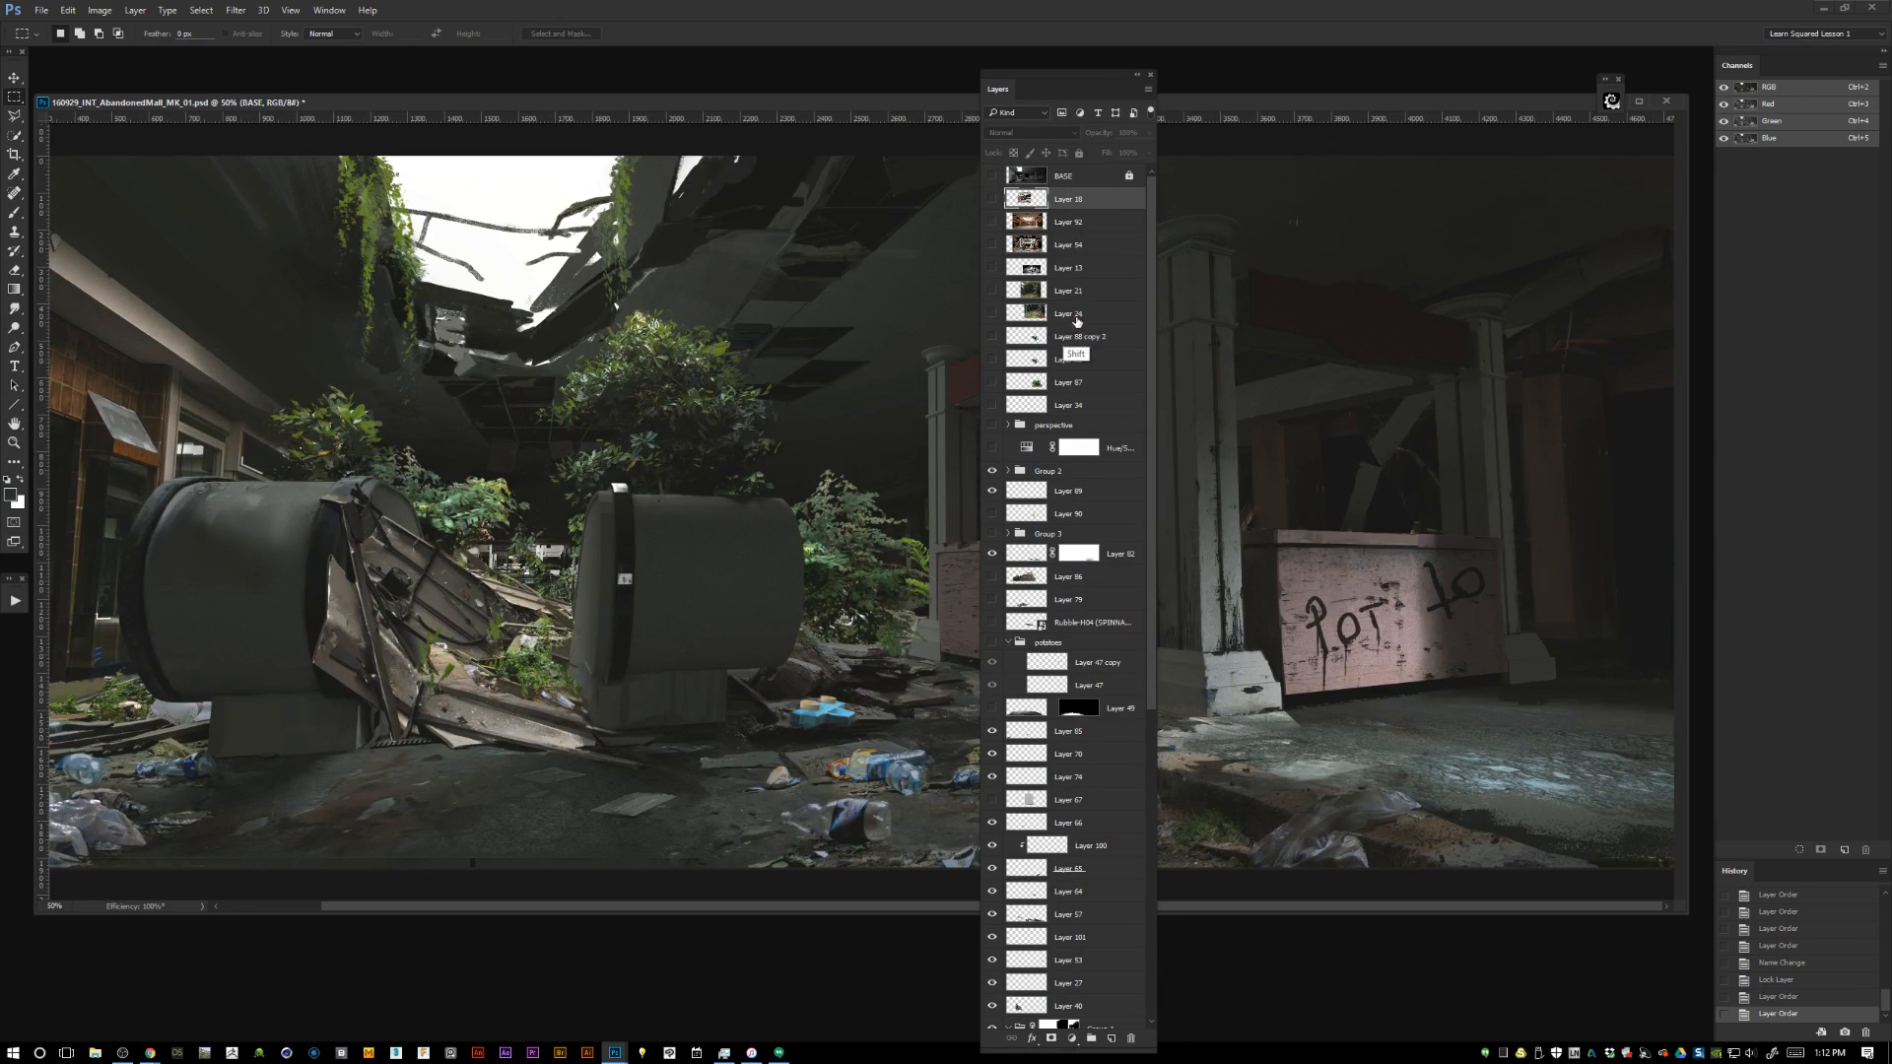
left_click(1076, 313, "shift")
left_click_drag(993, 199, 992, 314)
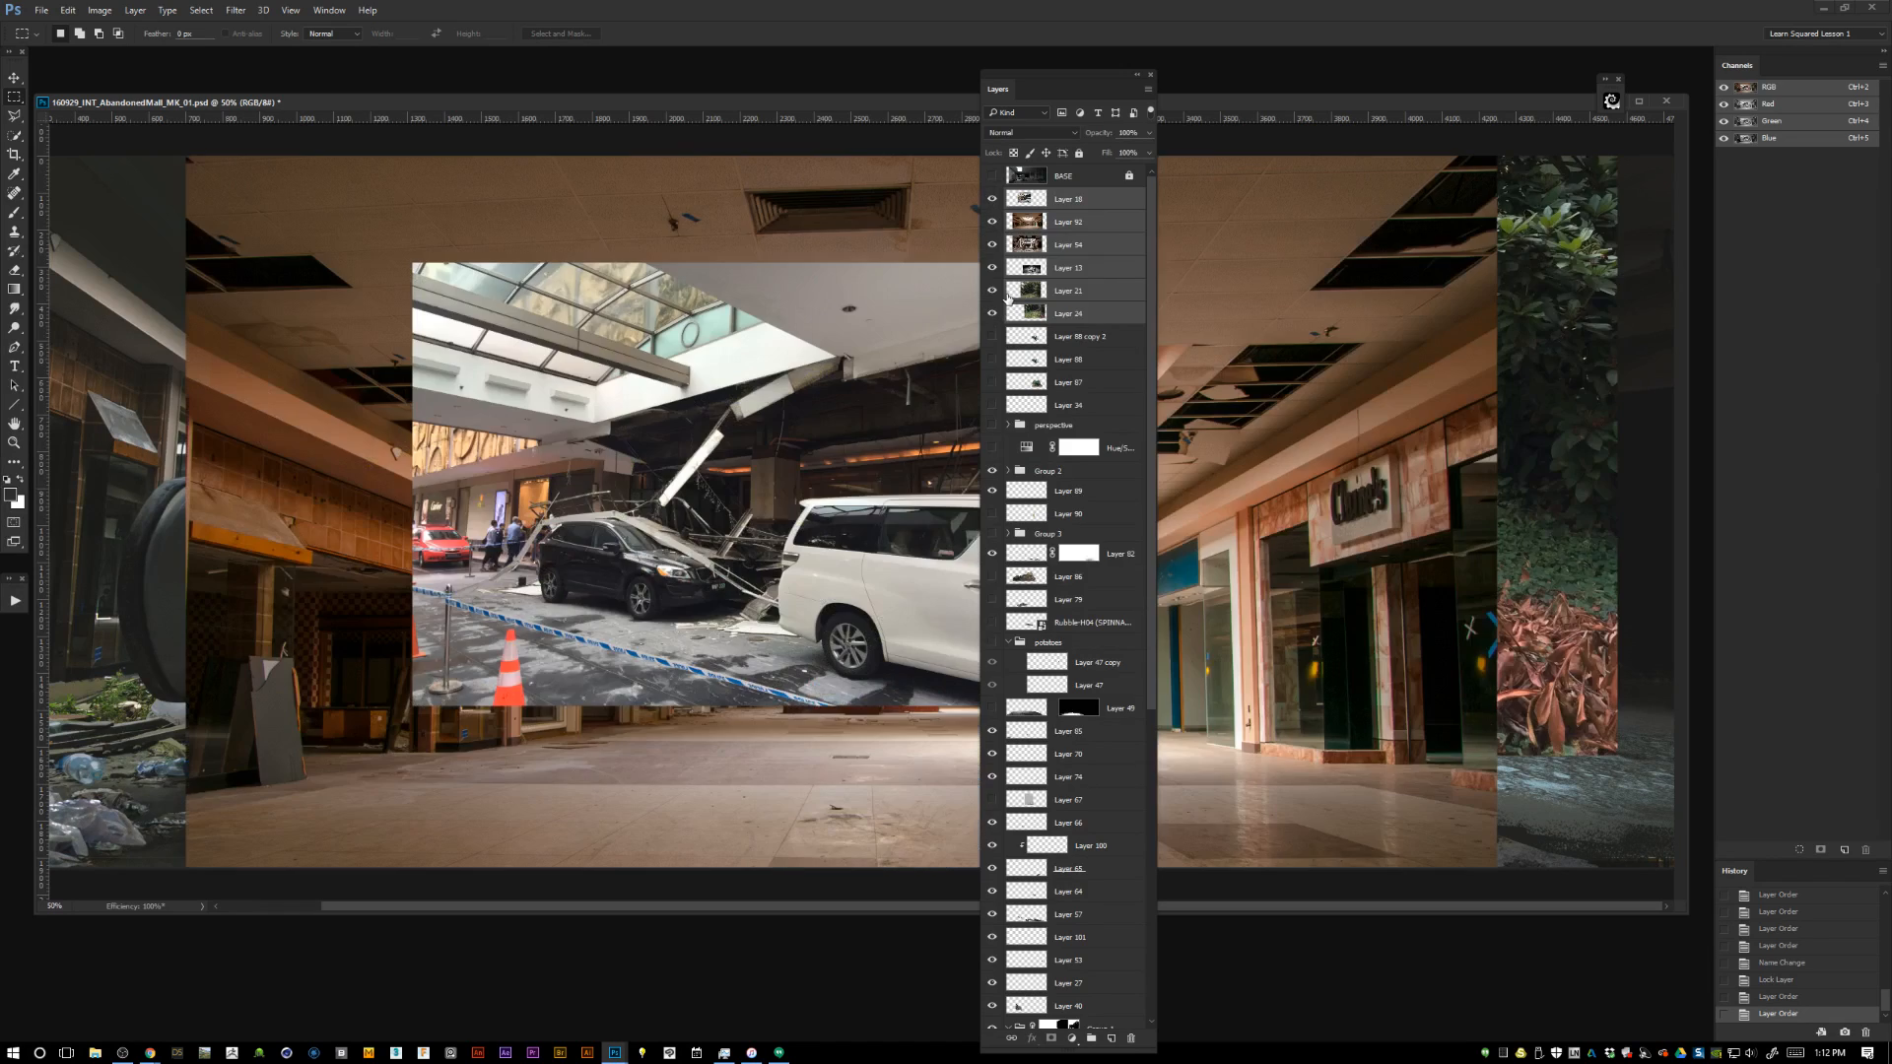
key("ctrl+g")
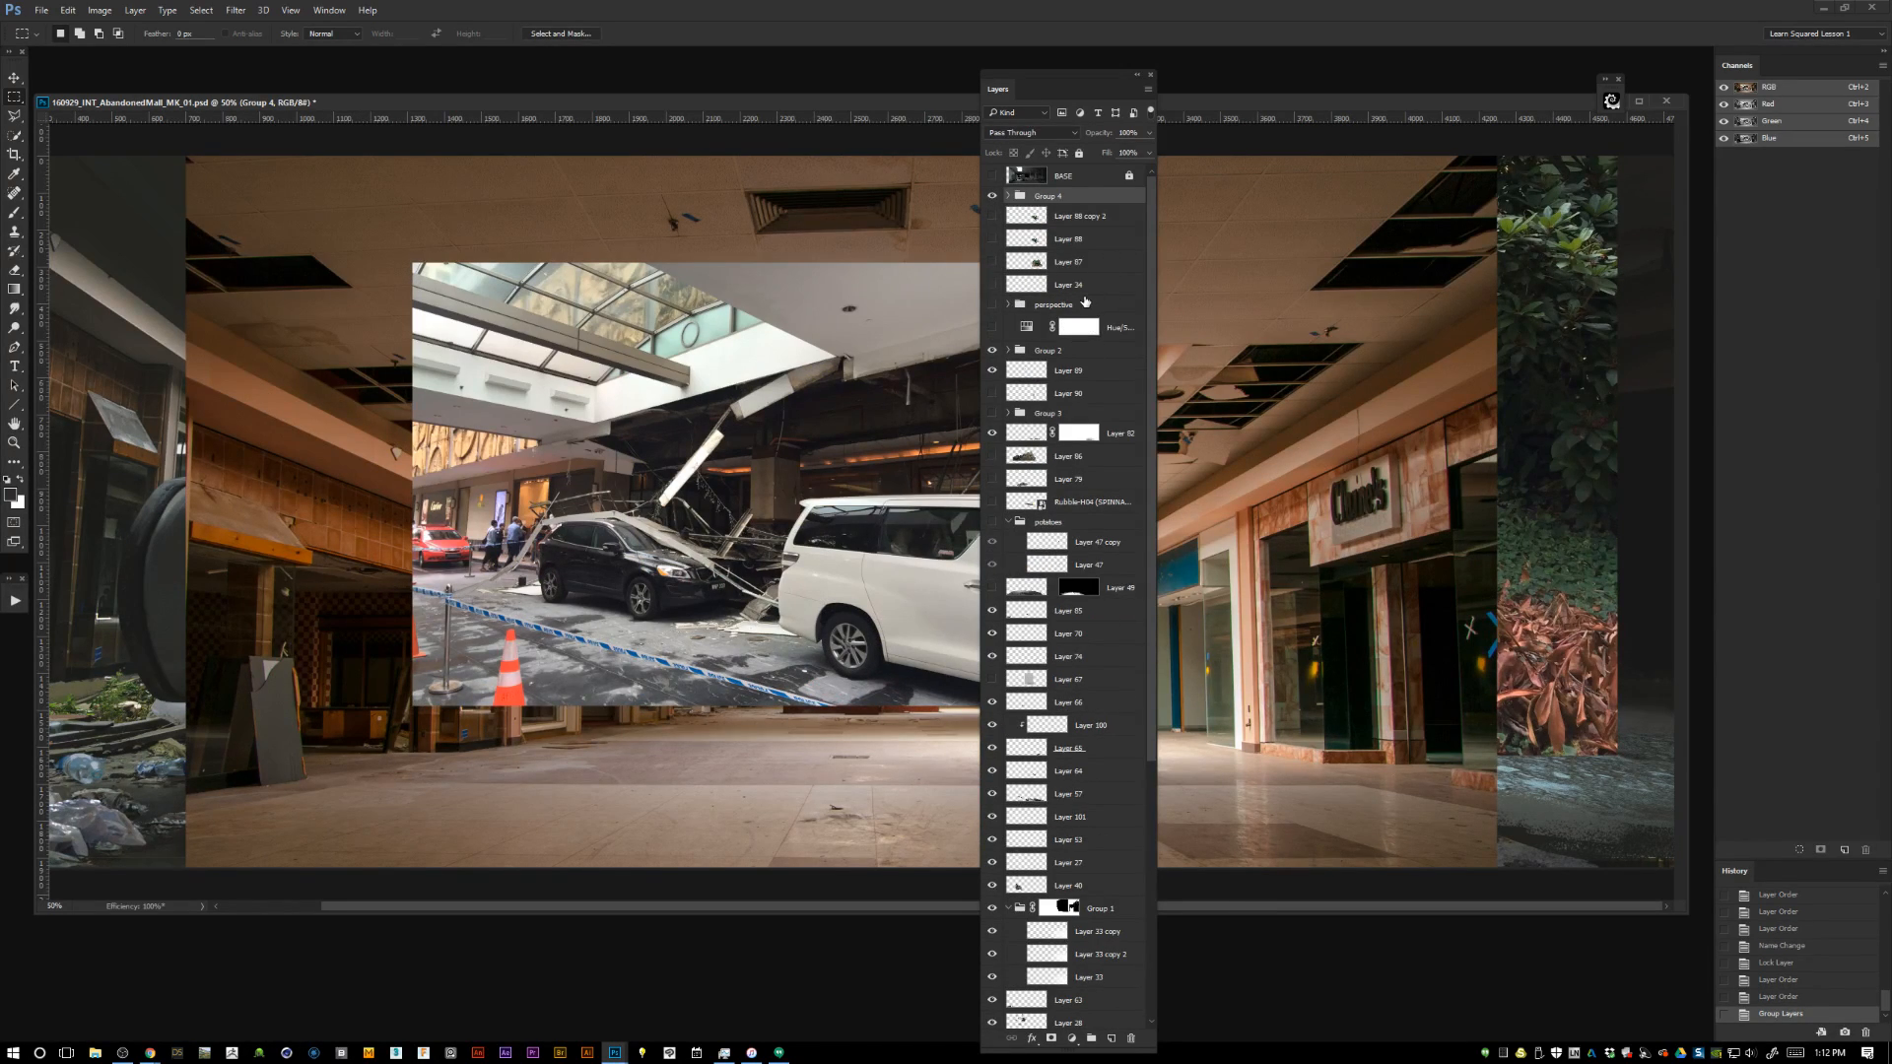
Rename the new group of photo layers to References and hide it.
double_click(1032, 198)
type("re")
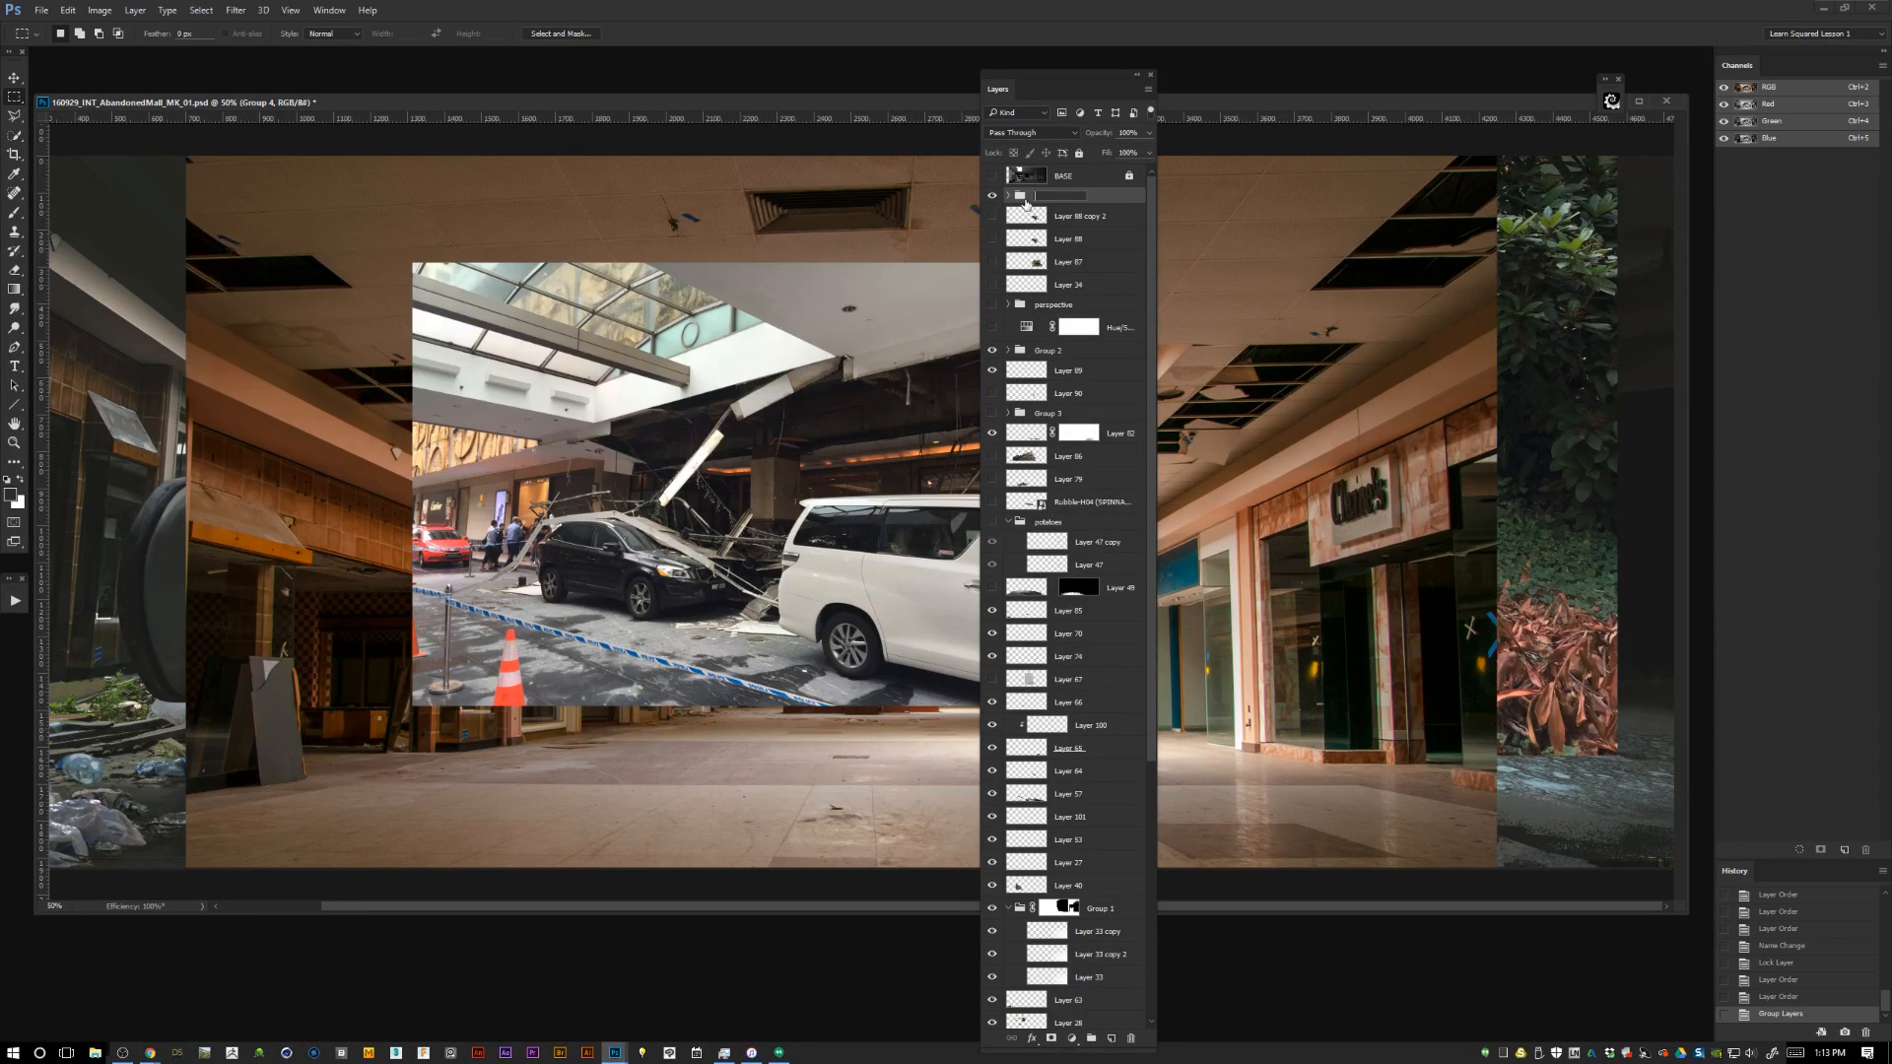
type("References")
key("Return")
left_click(992, 196)
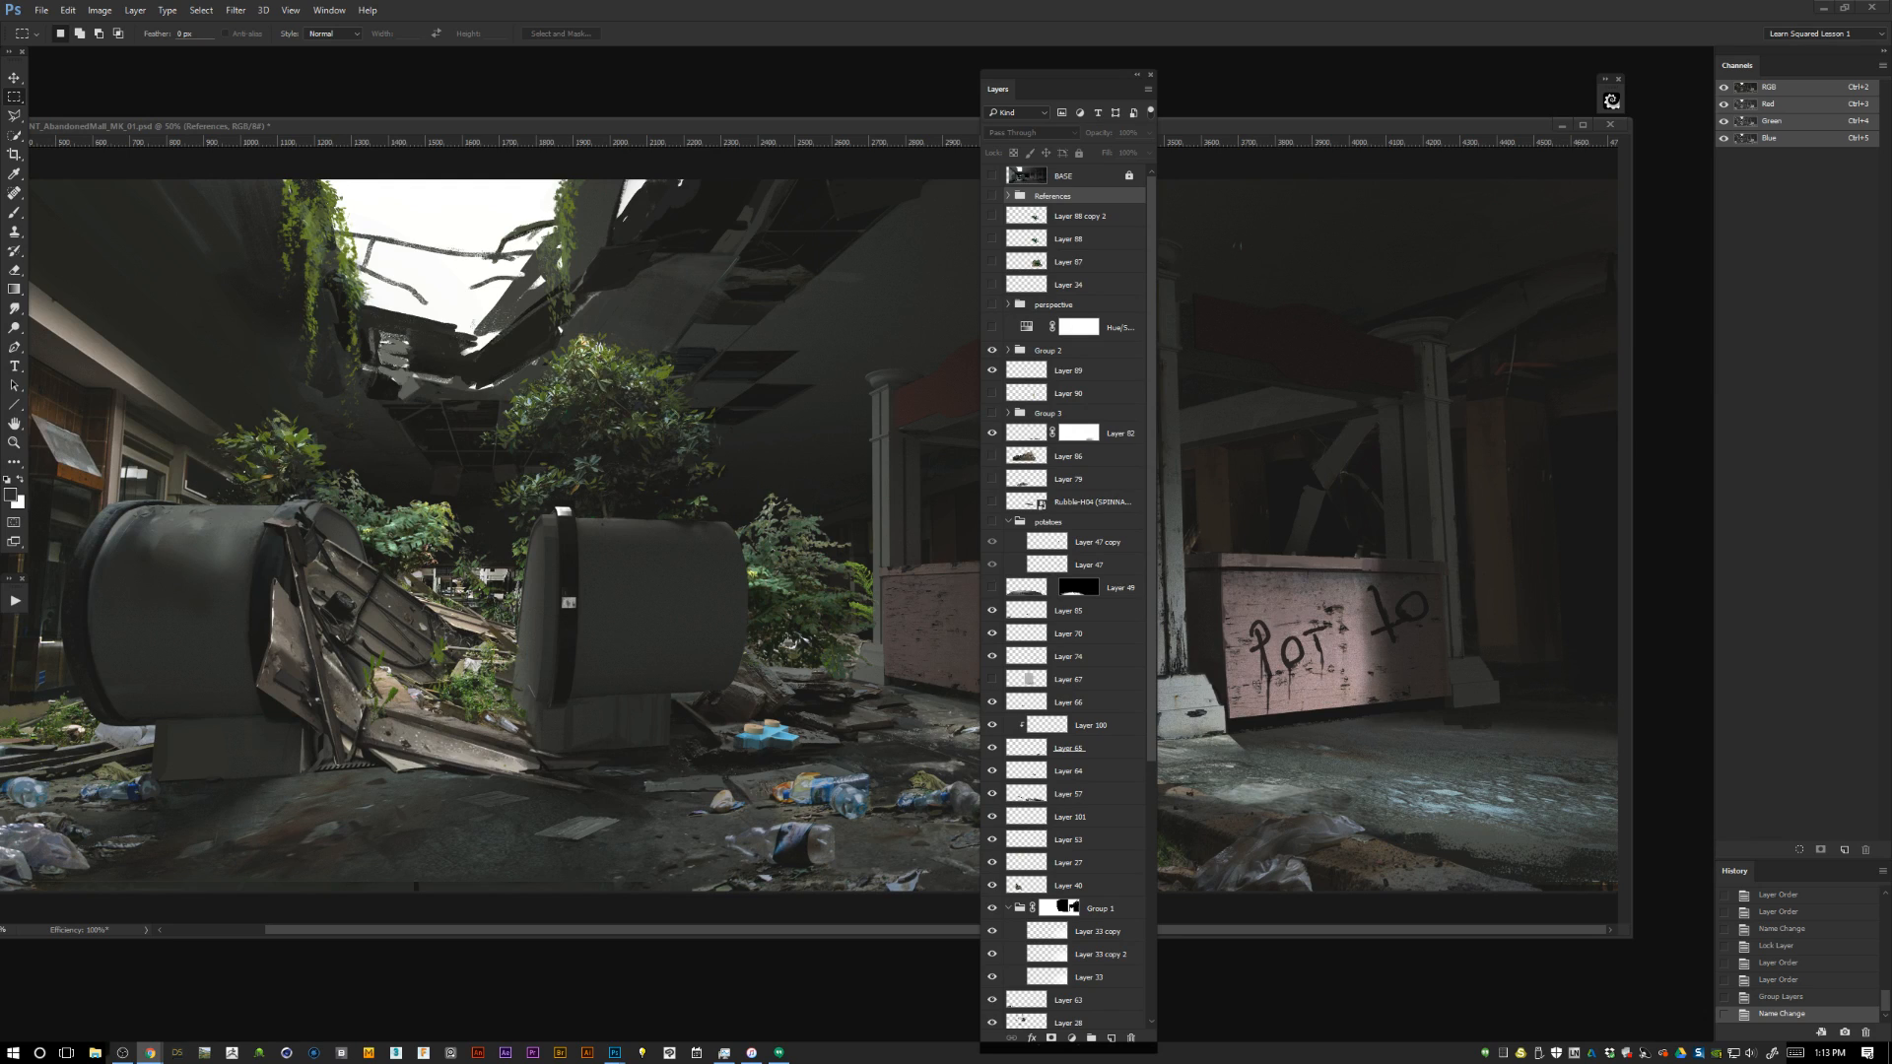
Paste the eye-in-pyramid image as a new layer and place it inside the References group.
left_click(467, 403)
key("ctrl+v")
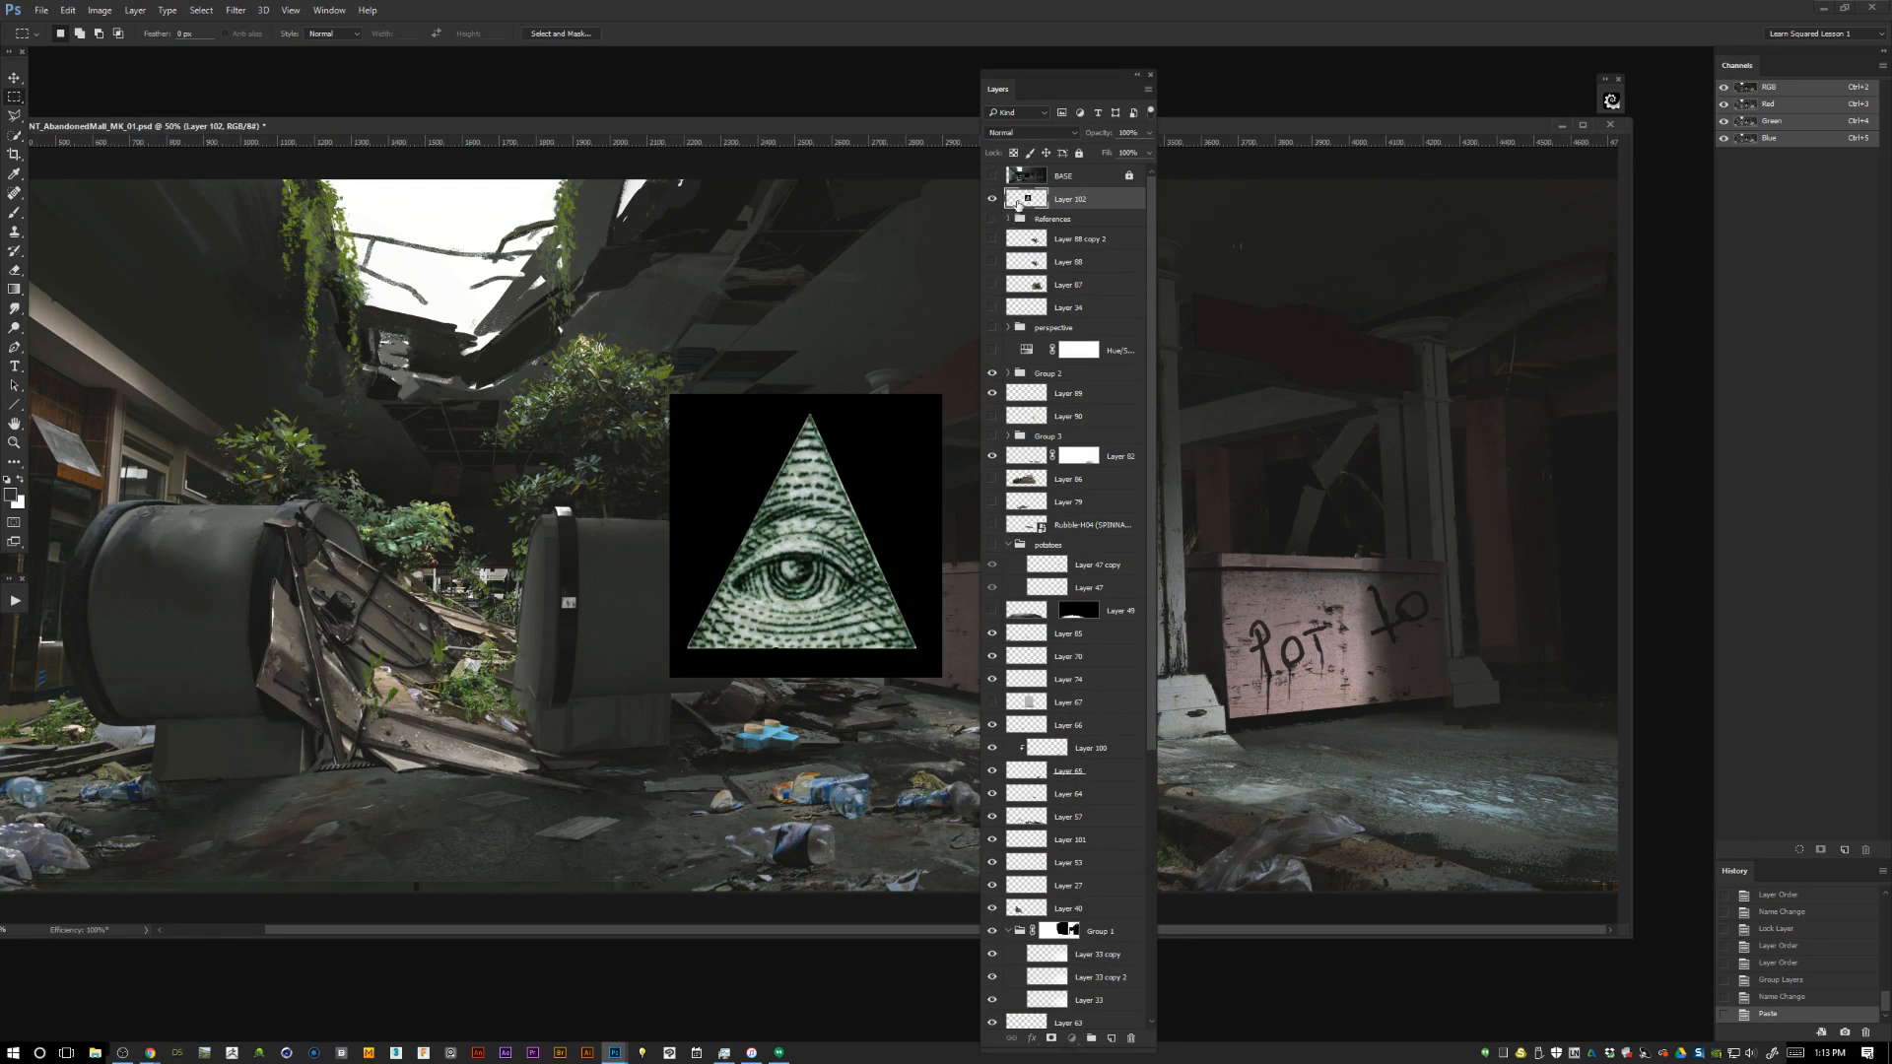
left_click(1006, 219)
left_click_drag(1062, 199, 1098, 237)
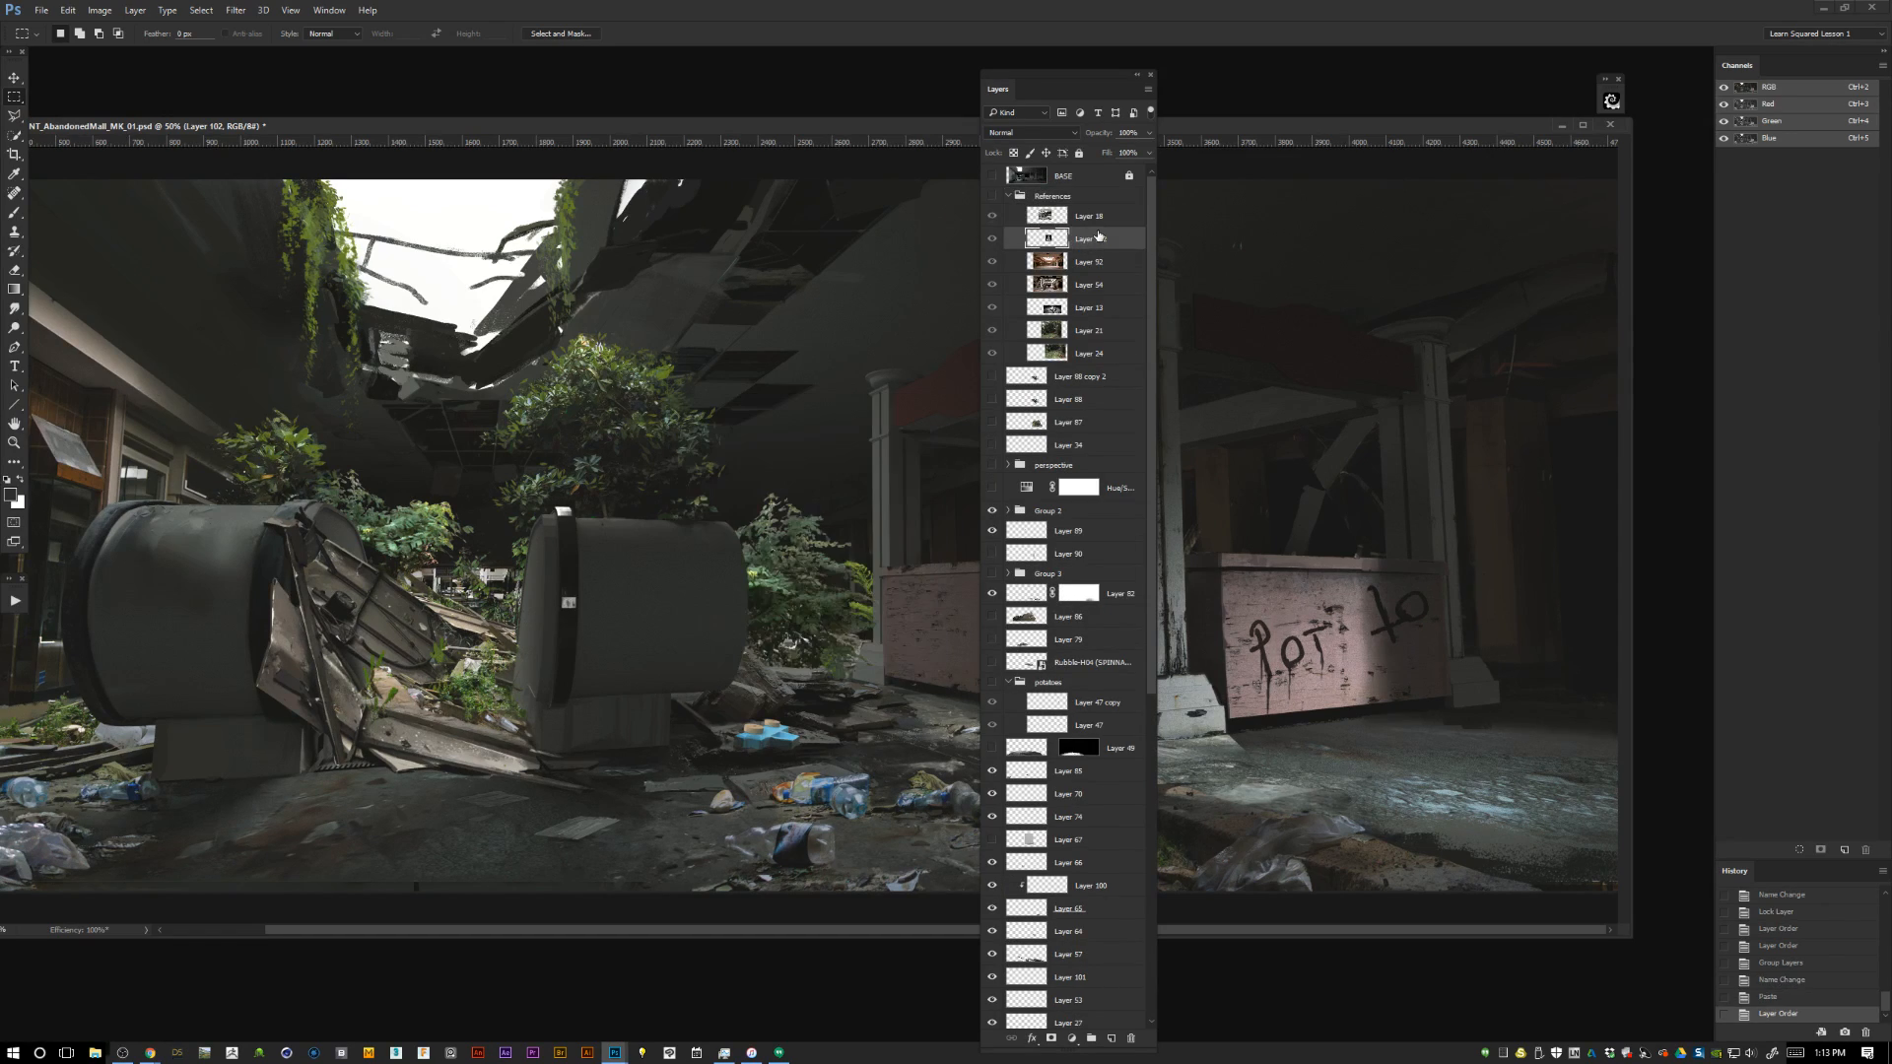
left_click(1008, 197)
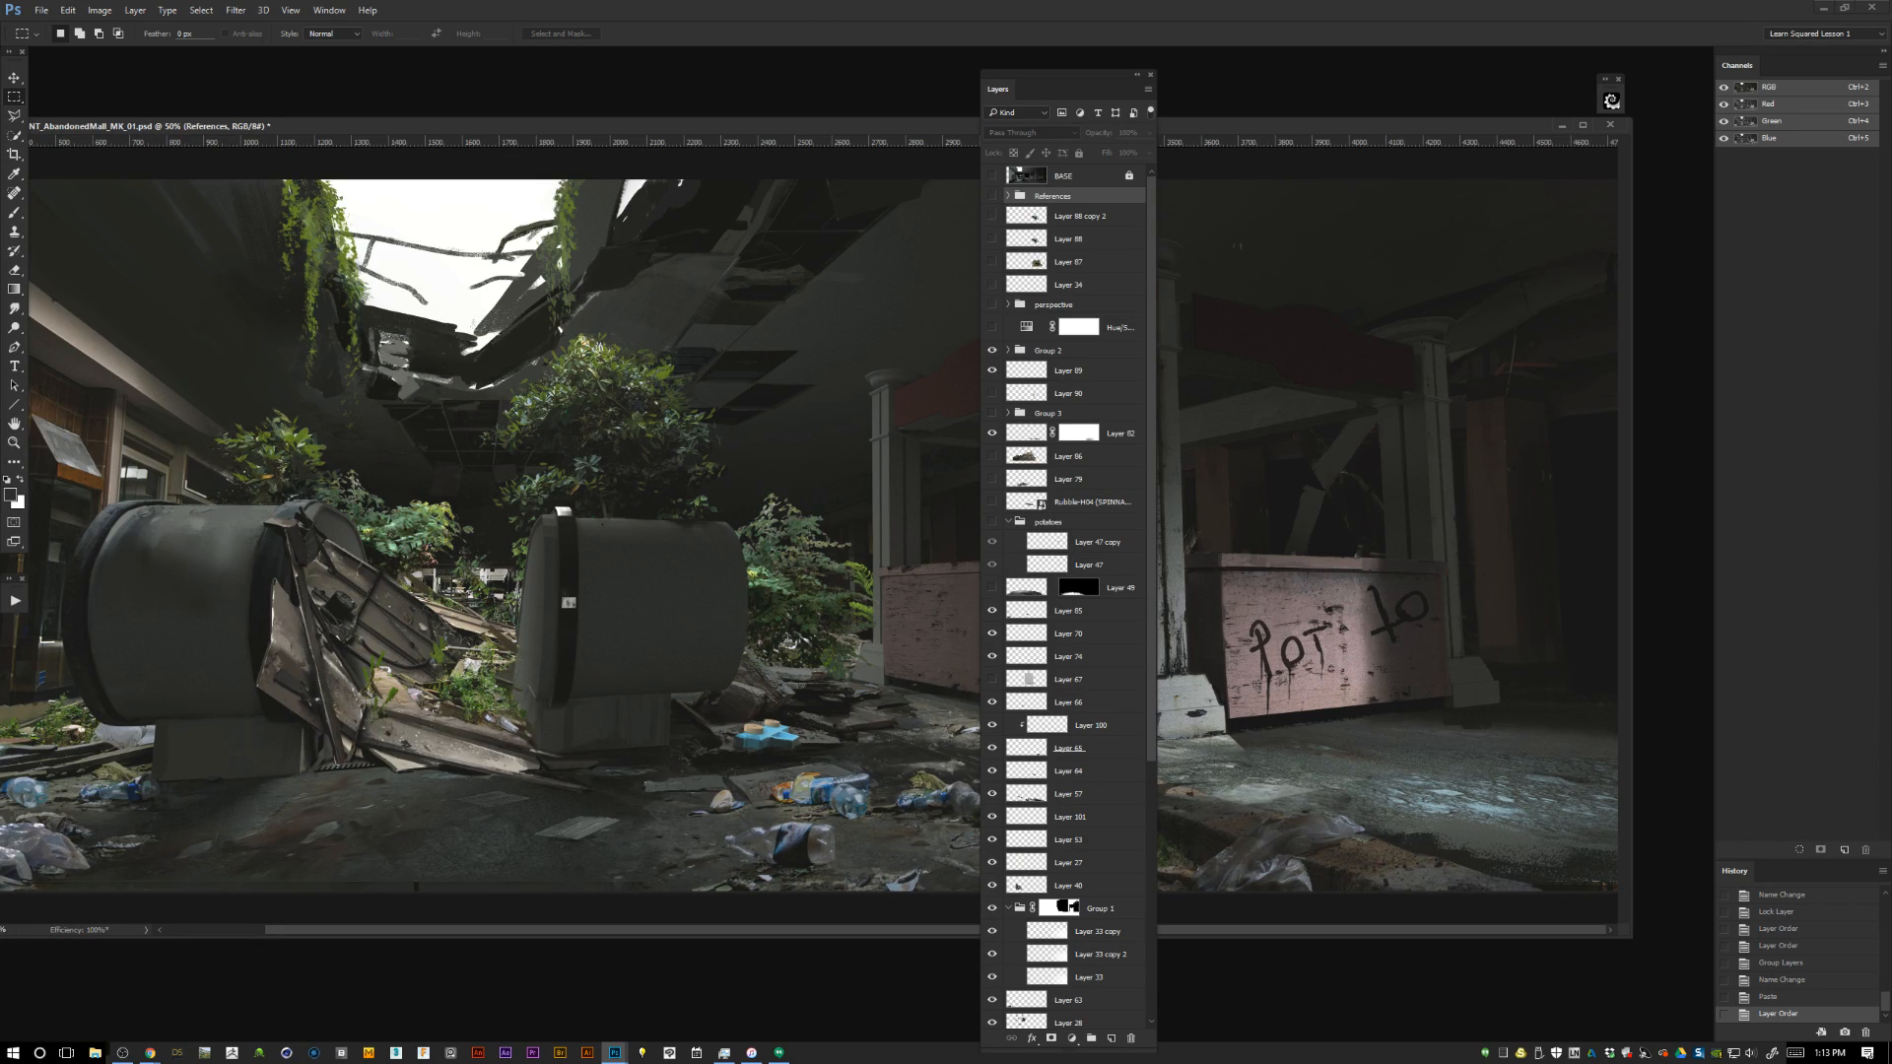
key("alt+Tab")
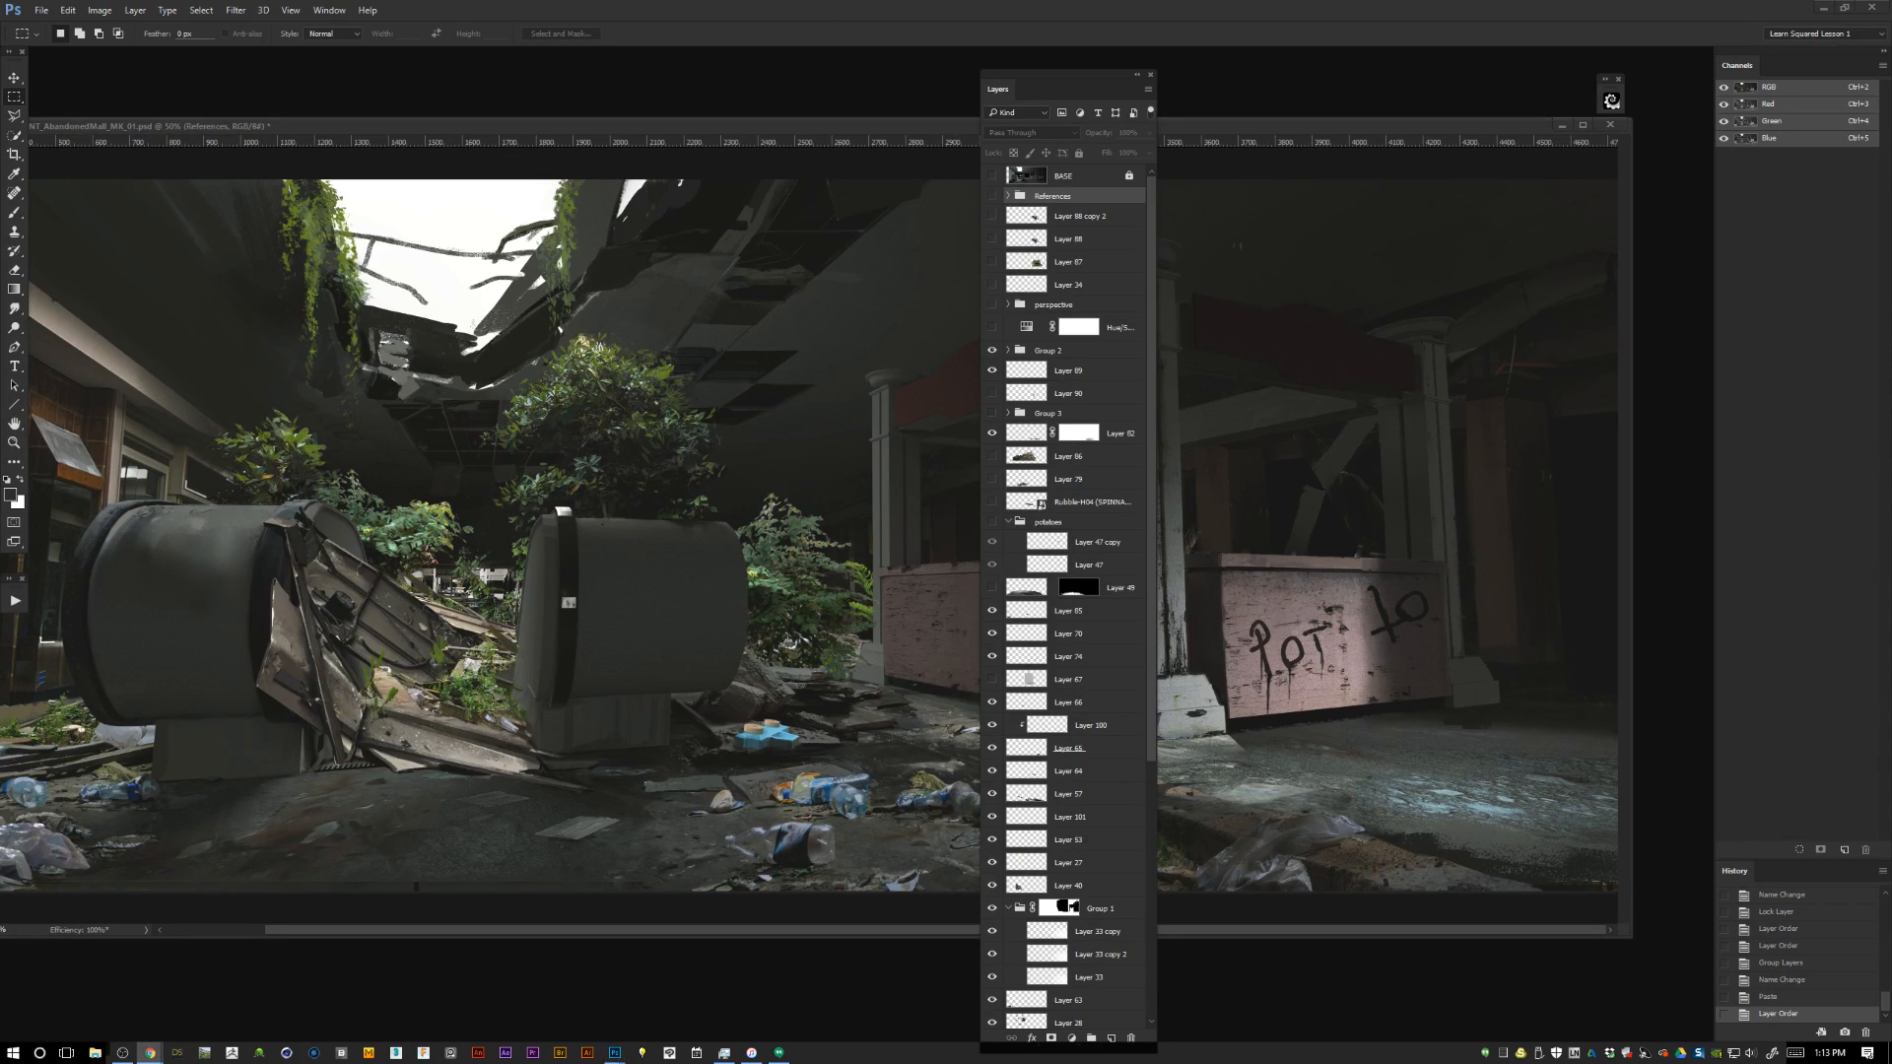
Move the eye-in-pyramid layer to the front of the References group and leave the group collapsed and hidden.
left_click(992, 196)
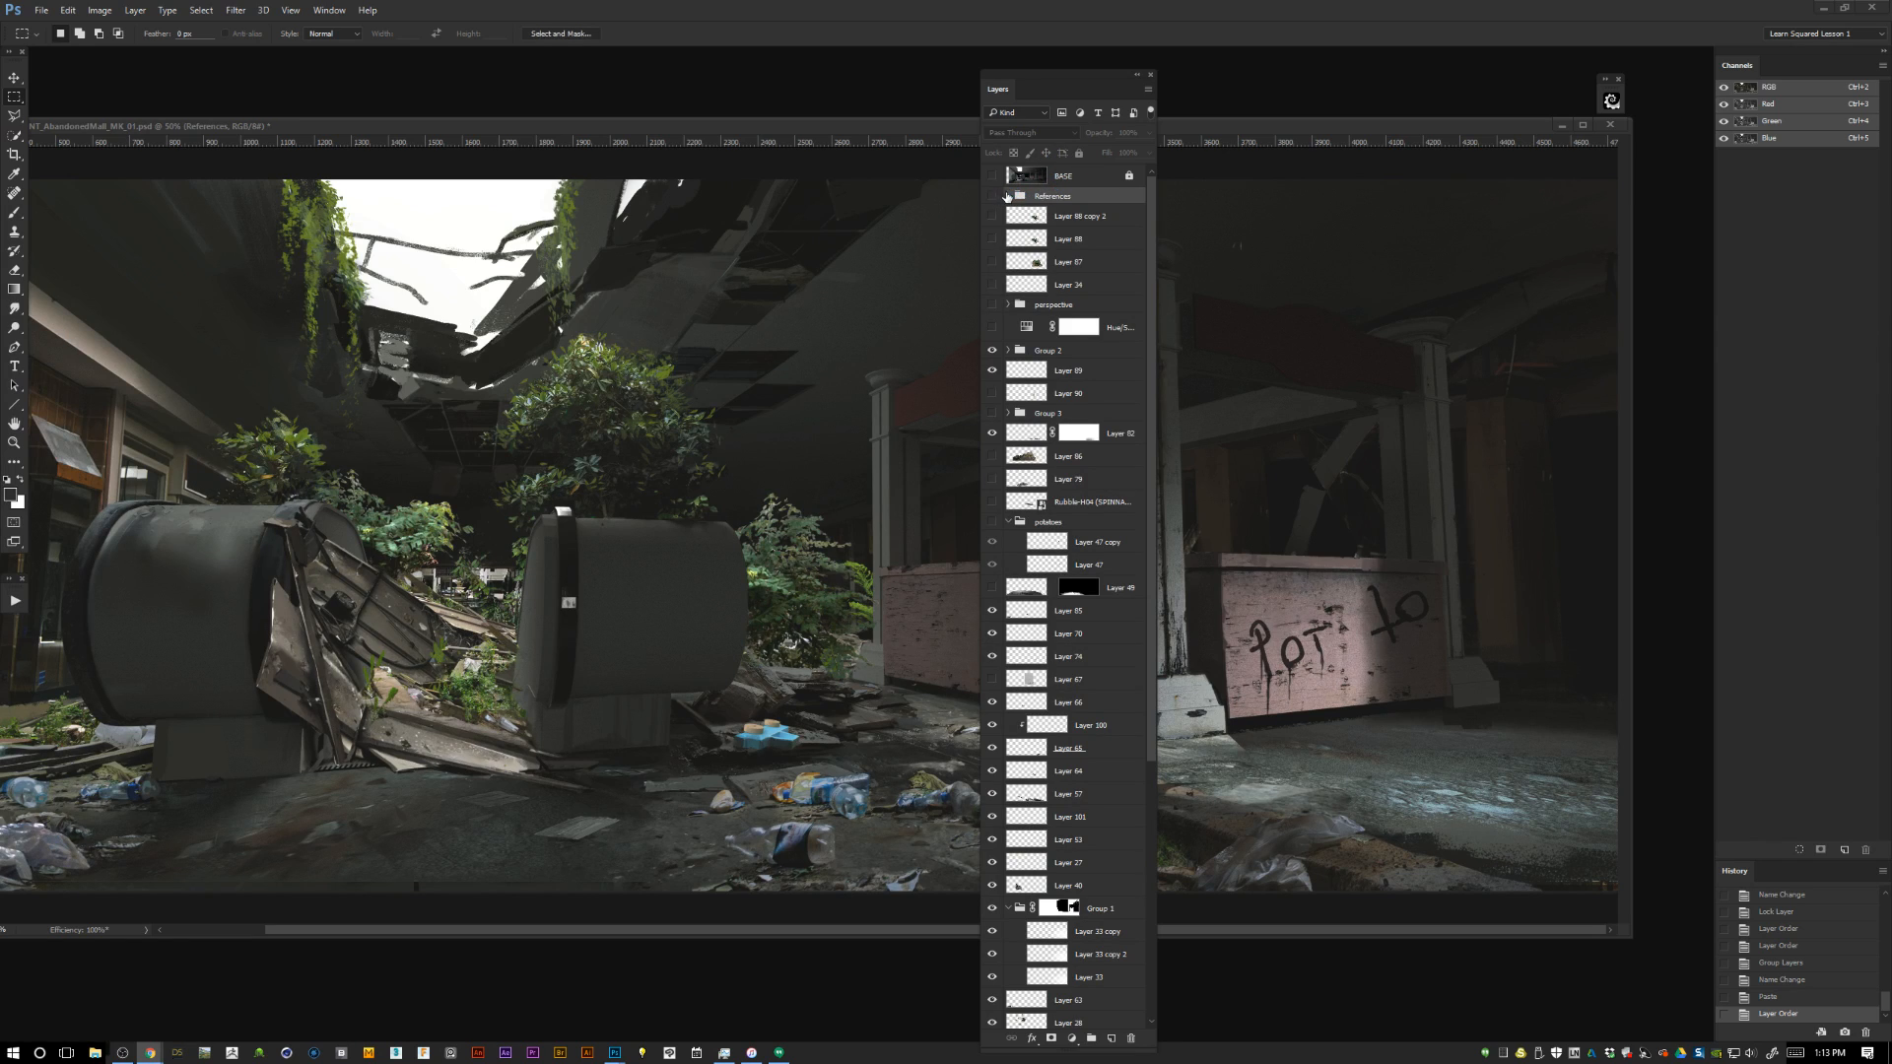
left_click(1008, 196)
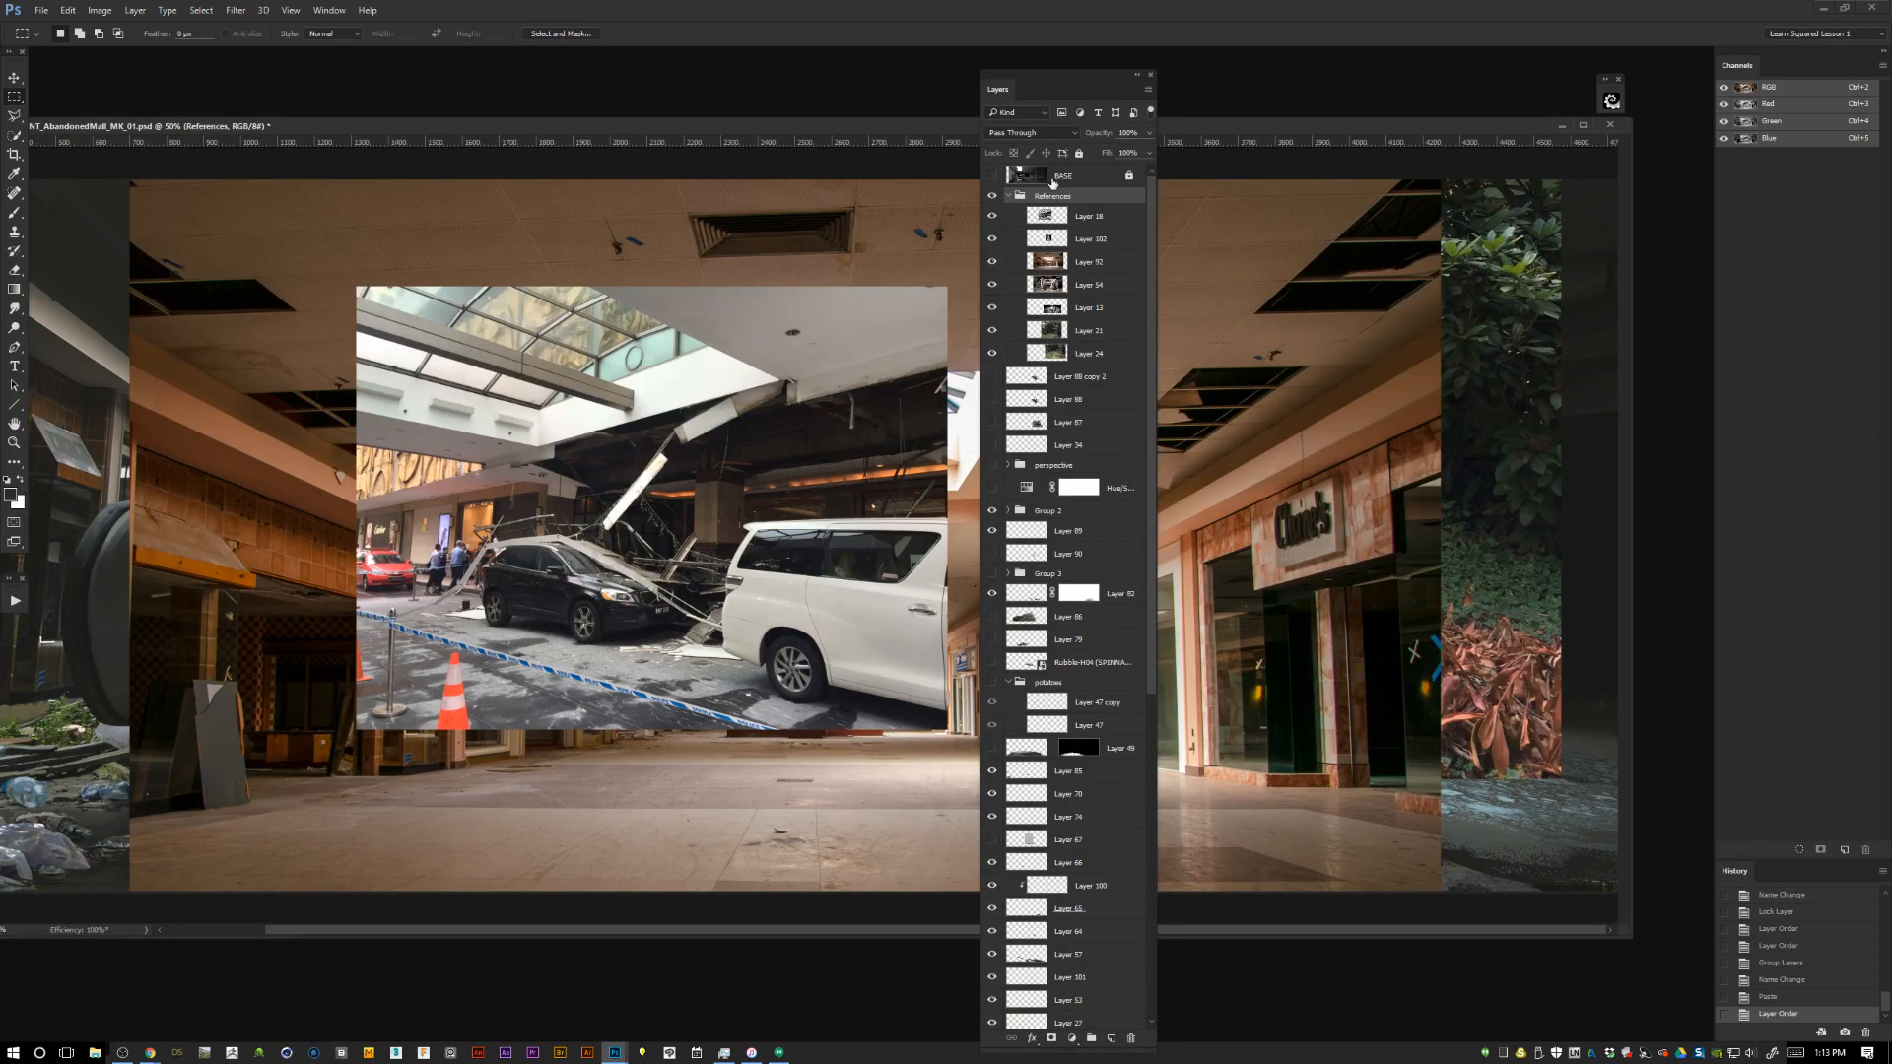
left_click_drag(1078, 210, 1078, 206)
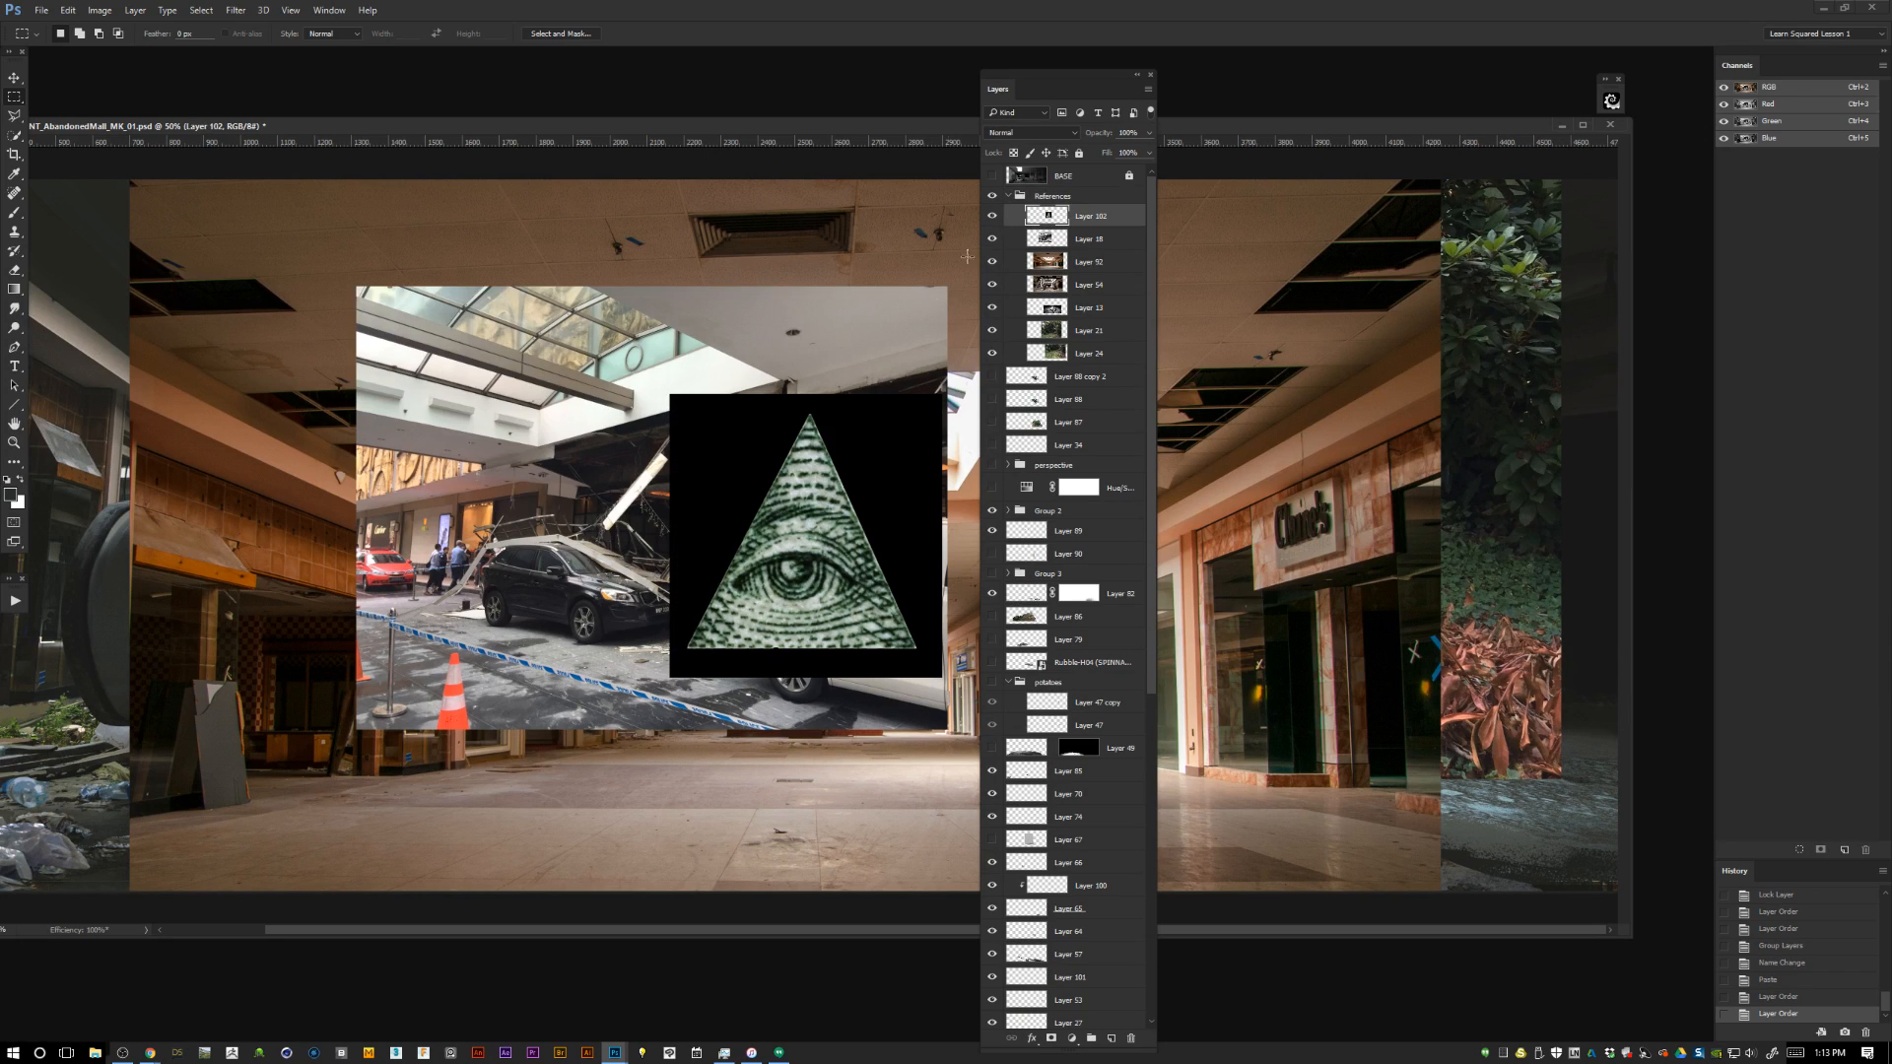
left_click(1008, 197)
left_click(992, 196)
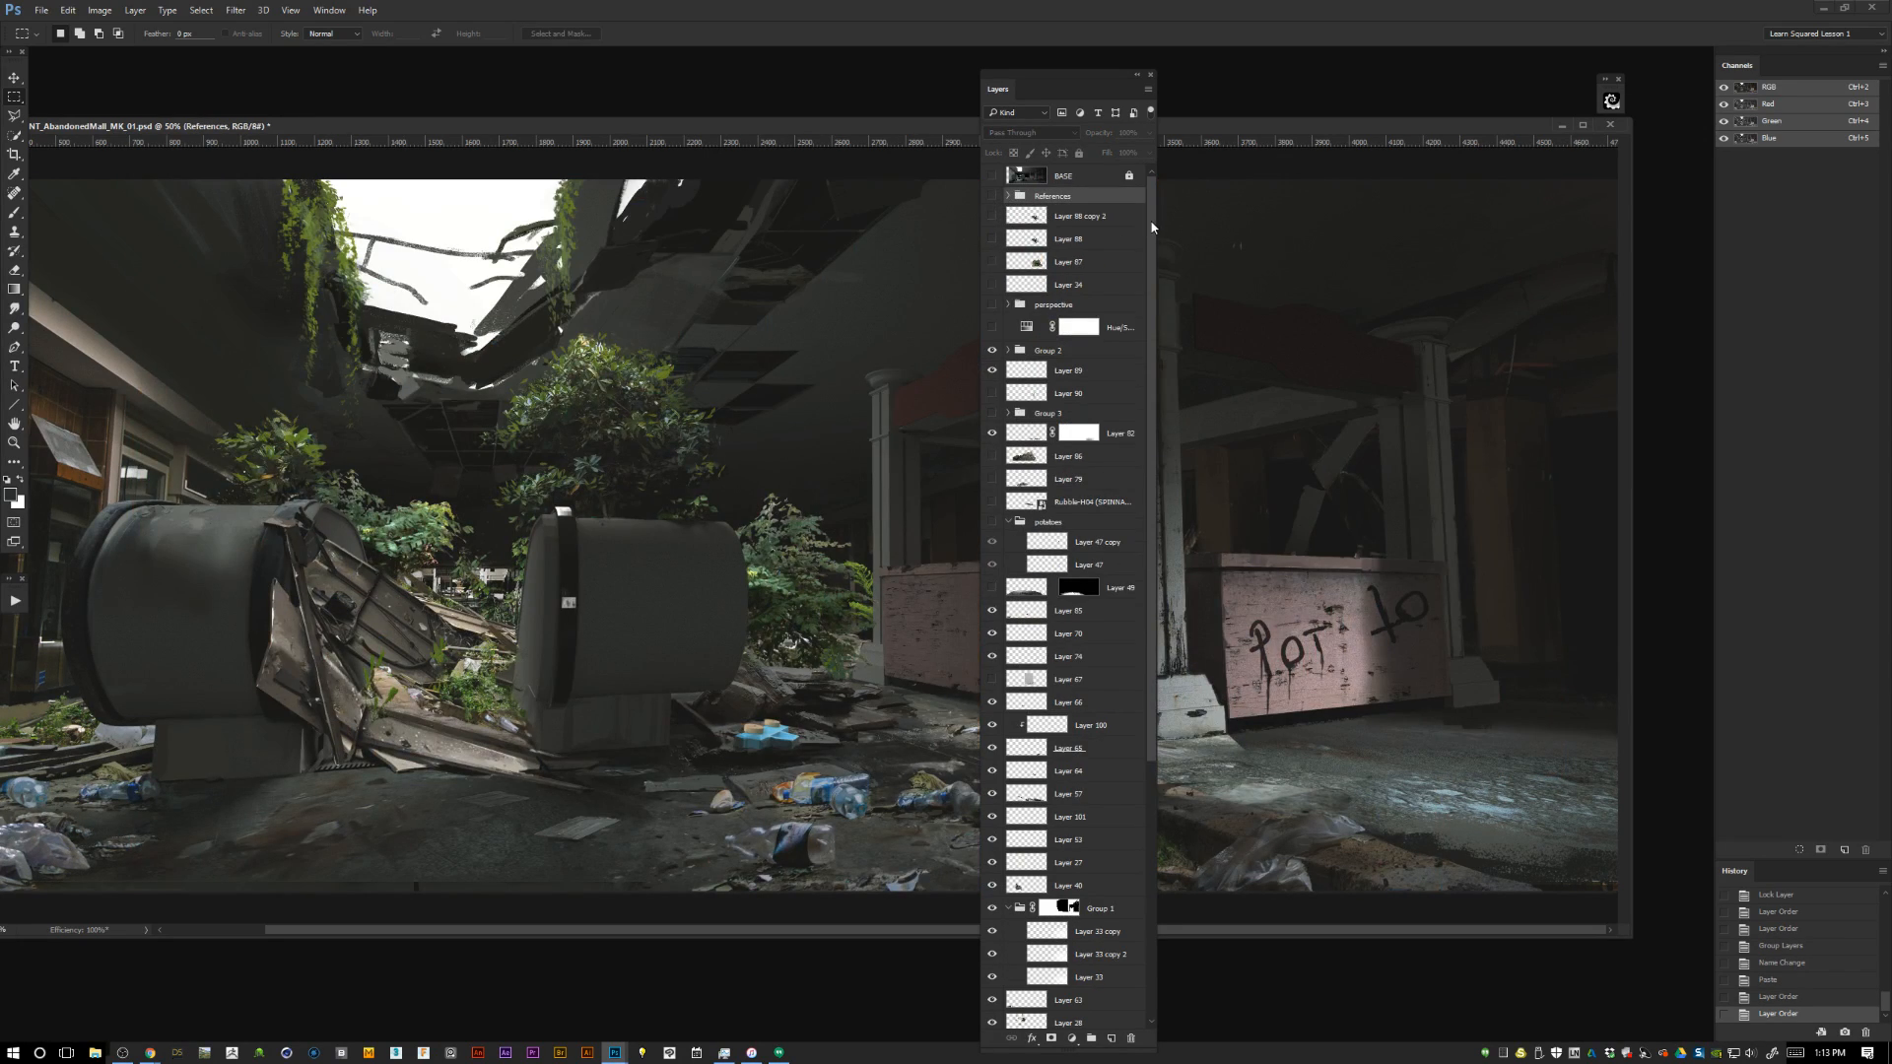
Make the white metal panel on Layer 67 visible and file it in the hidden References group.
left_click(992, 680)
left_click(992, 680)
left_click(1061, 680)
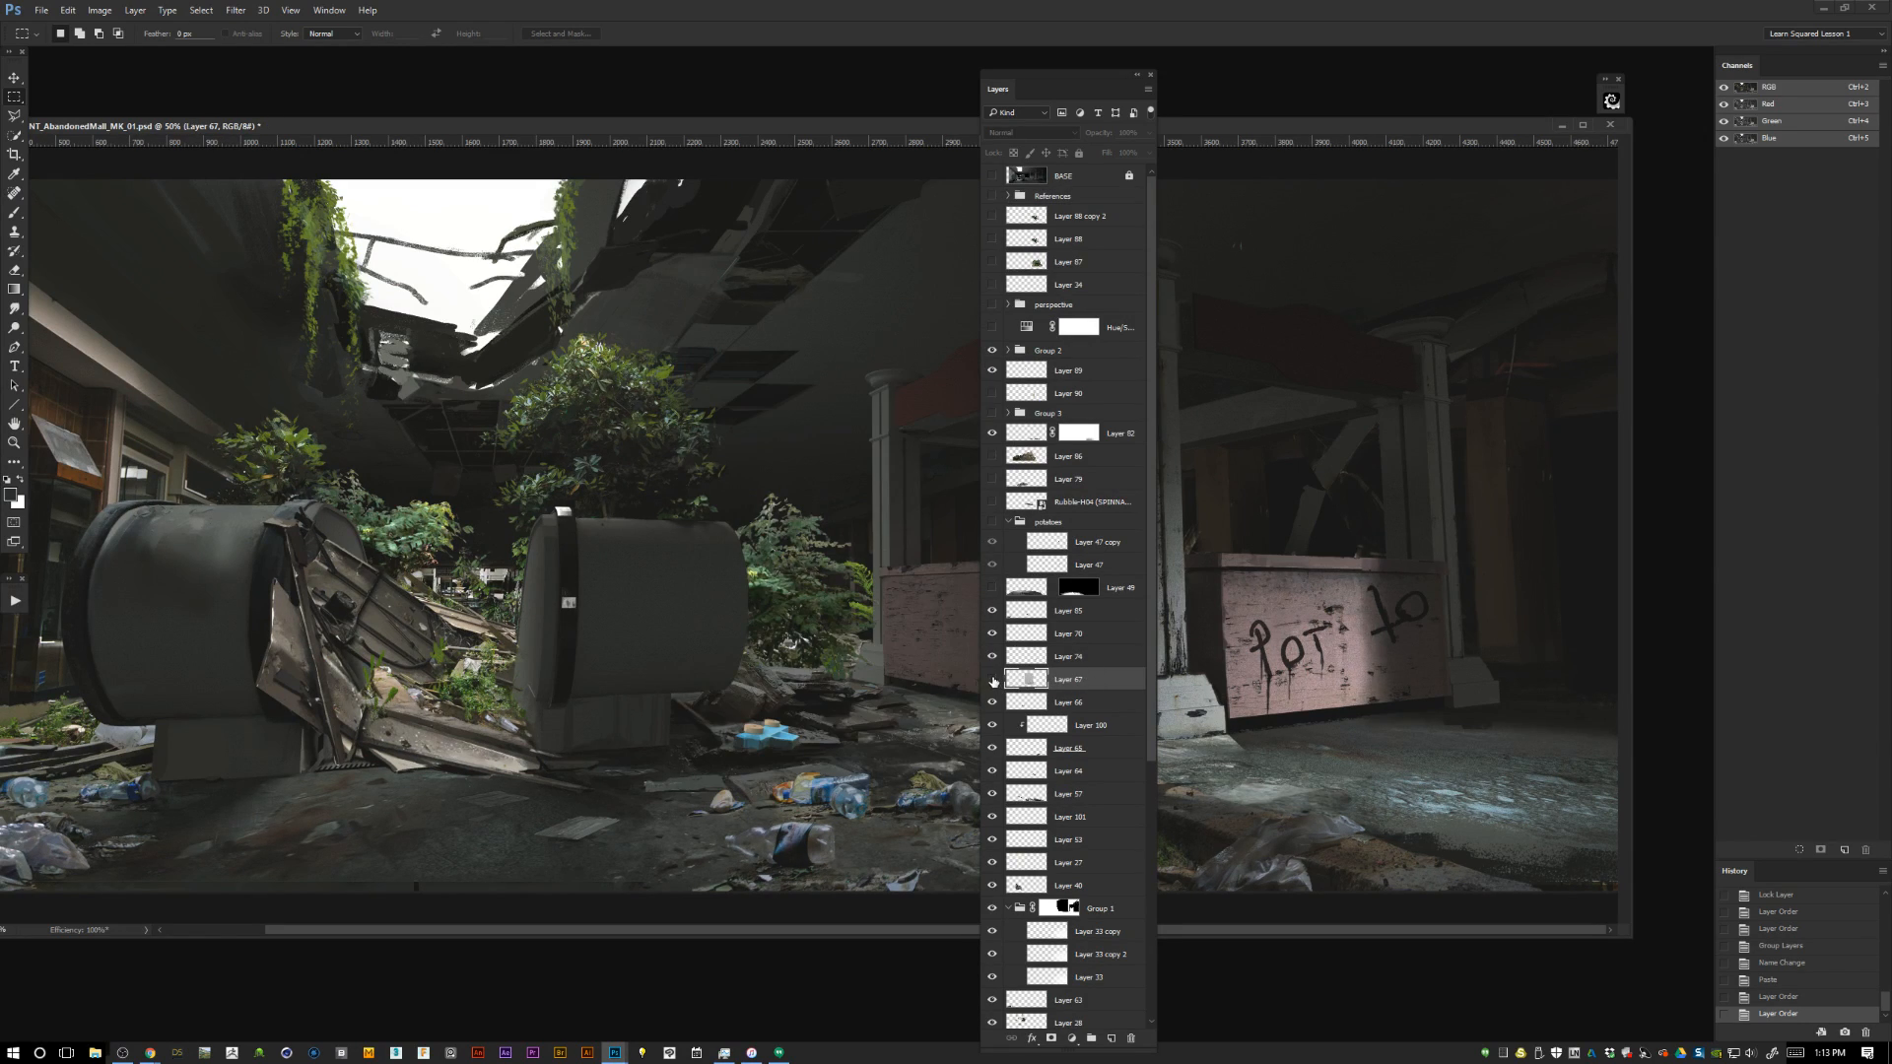
left_click(992, 679)
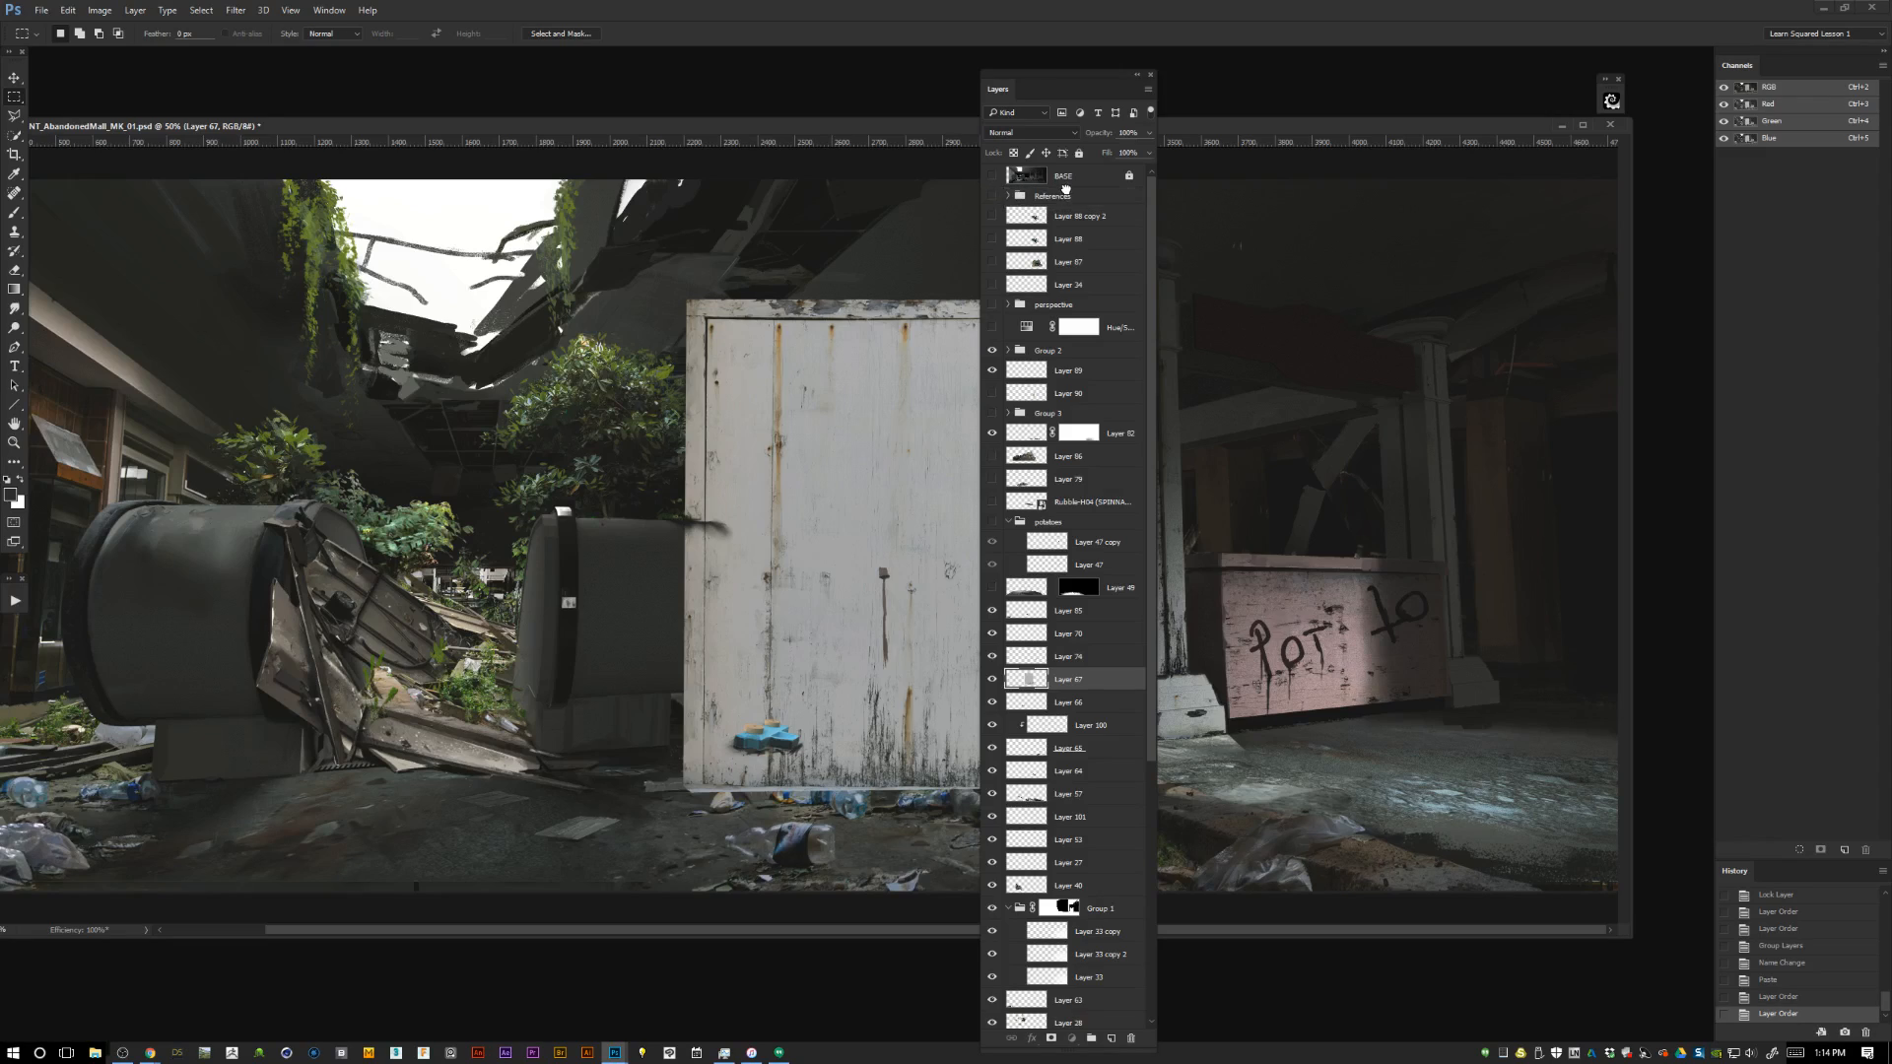
left_click_drag(1066, 188, 1072, 194)
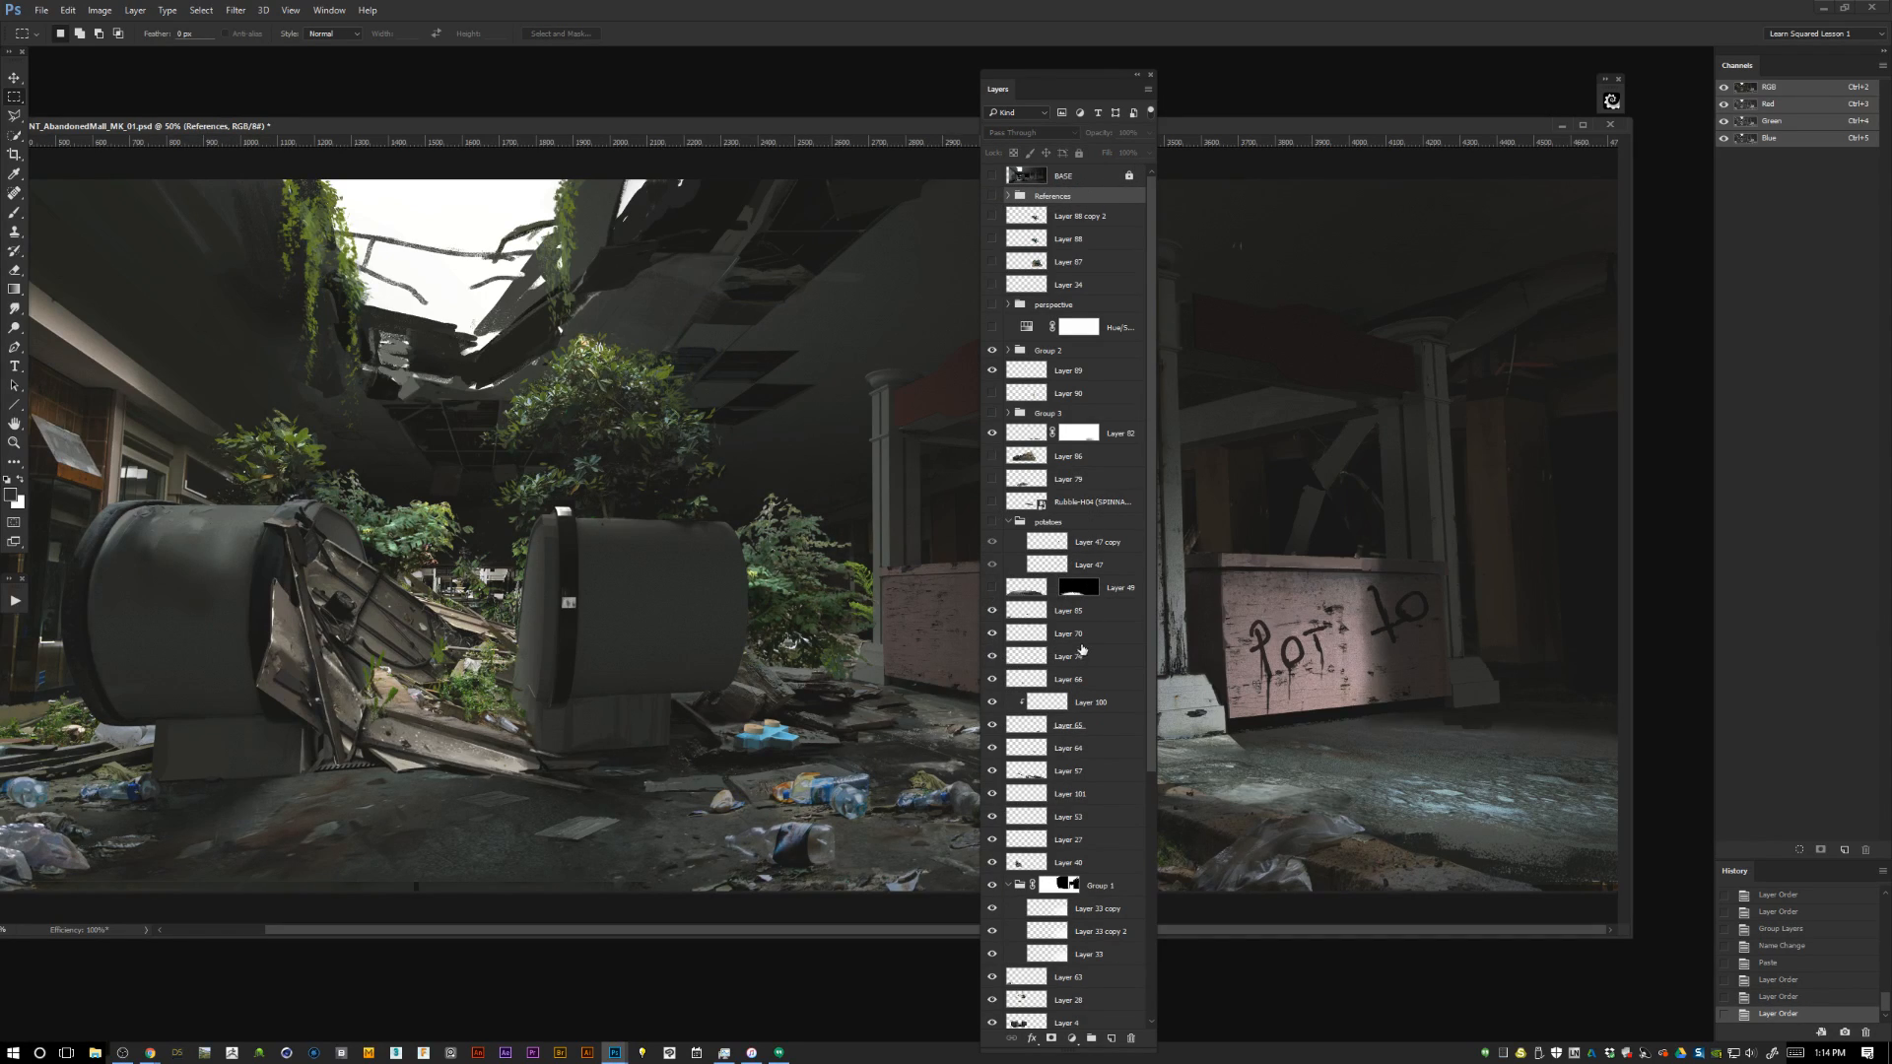
Zoom the painting out to 33.3% and arrange the document window and layer list side by side.
scroll(1151, 658, "down", 1)
left_click_drag(1151, 658, 1150, 904)
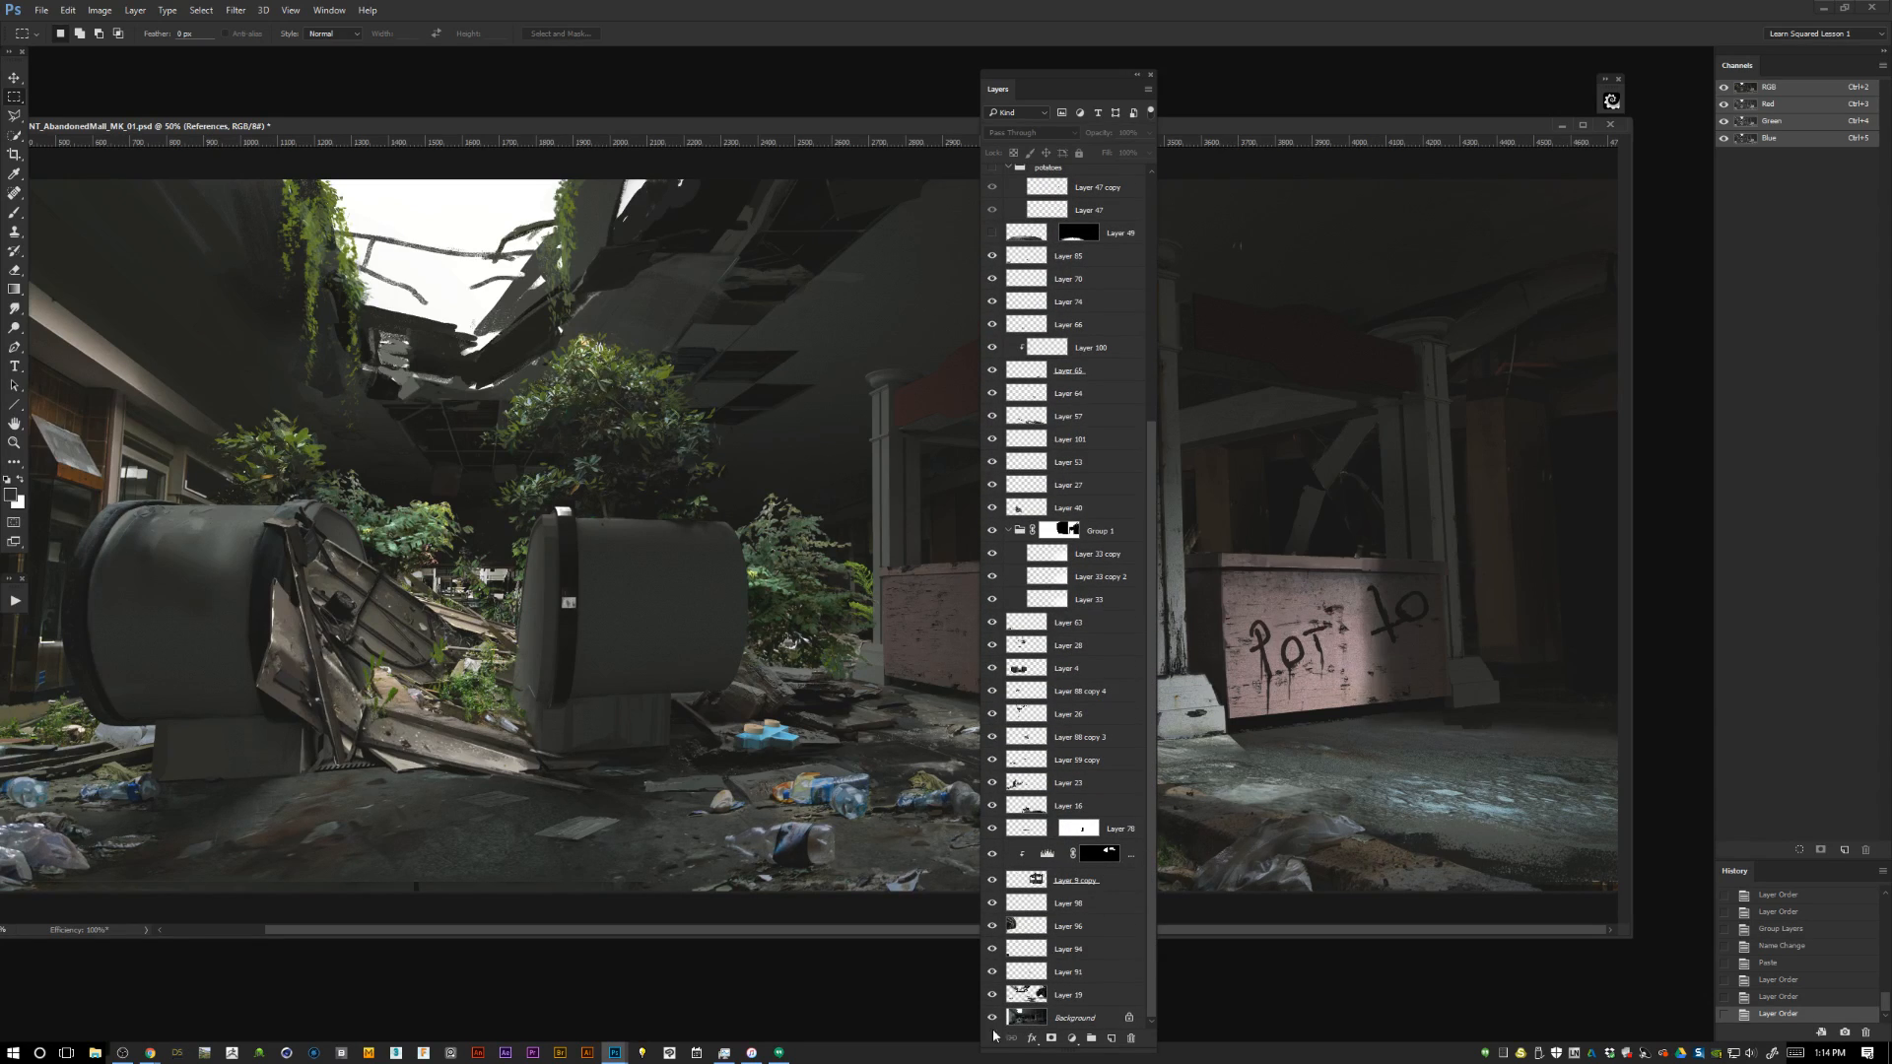
scroll(1123, 242, "up", 5)
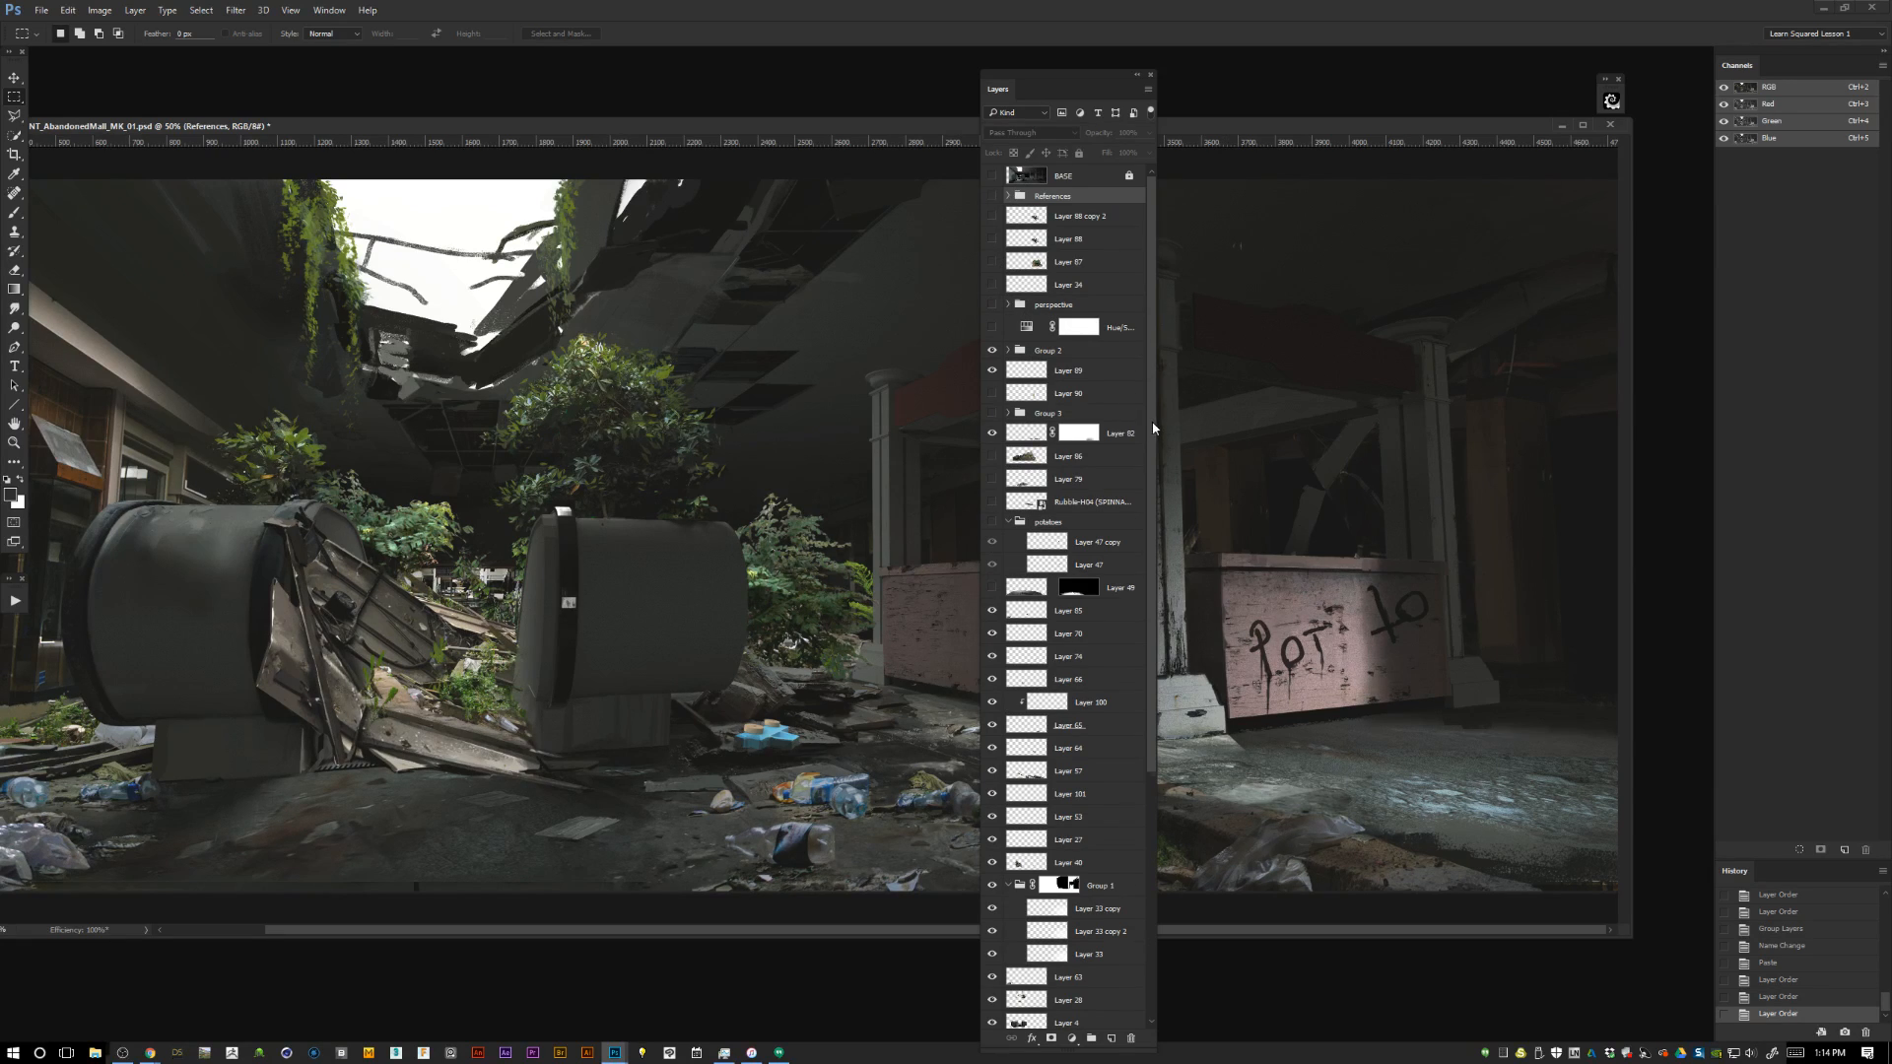
left_click_drag(1152, 428, 1134, 710)
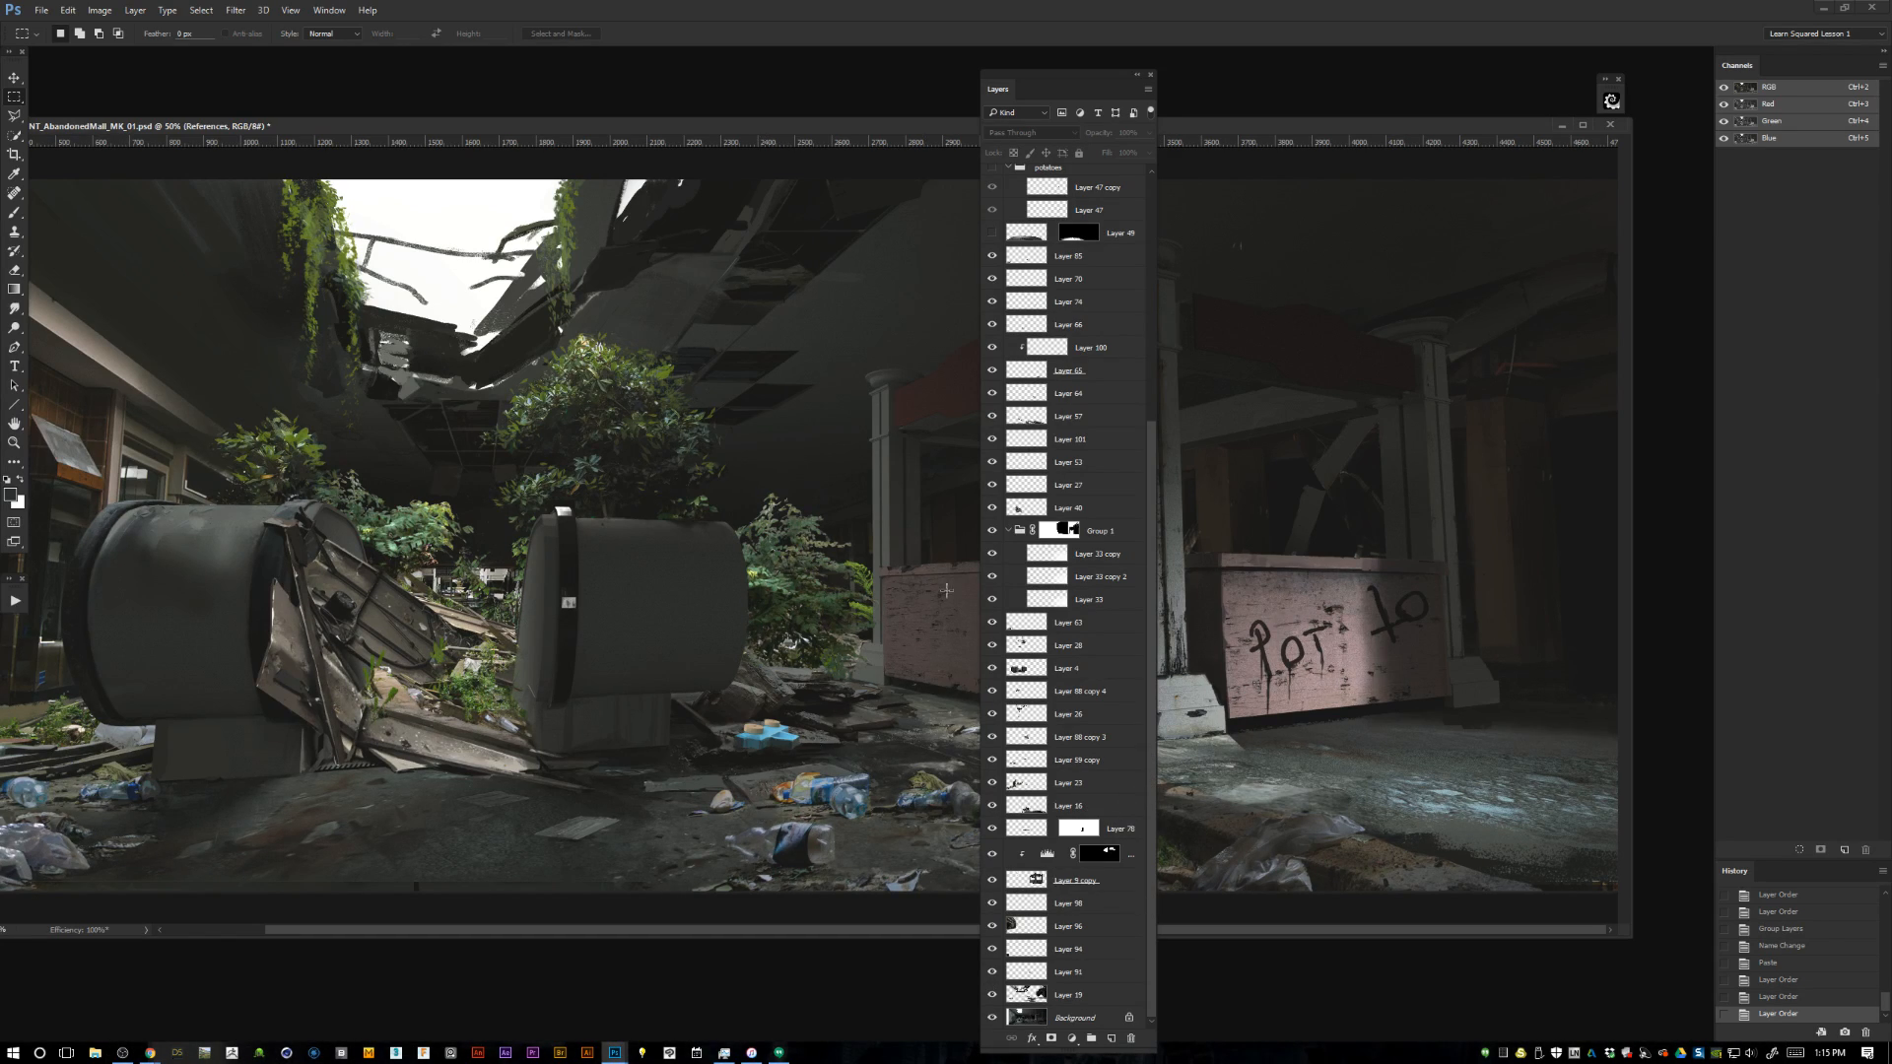
key("ctrl+minus")
left_click_drag(1032, 91, 1399, 98)
left_click_drag(1226, 636, 1289, 855)
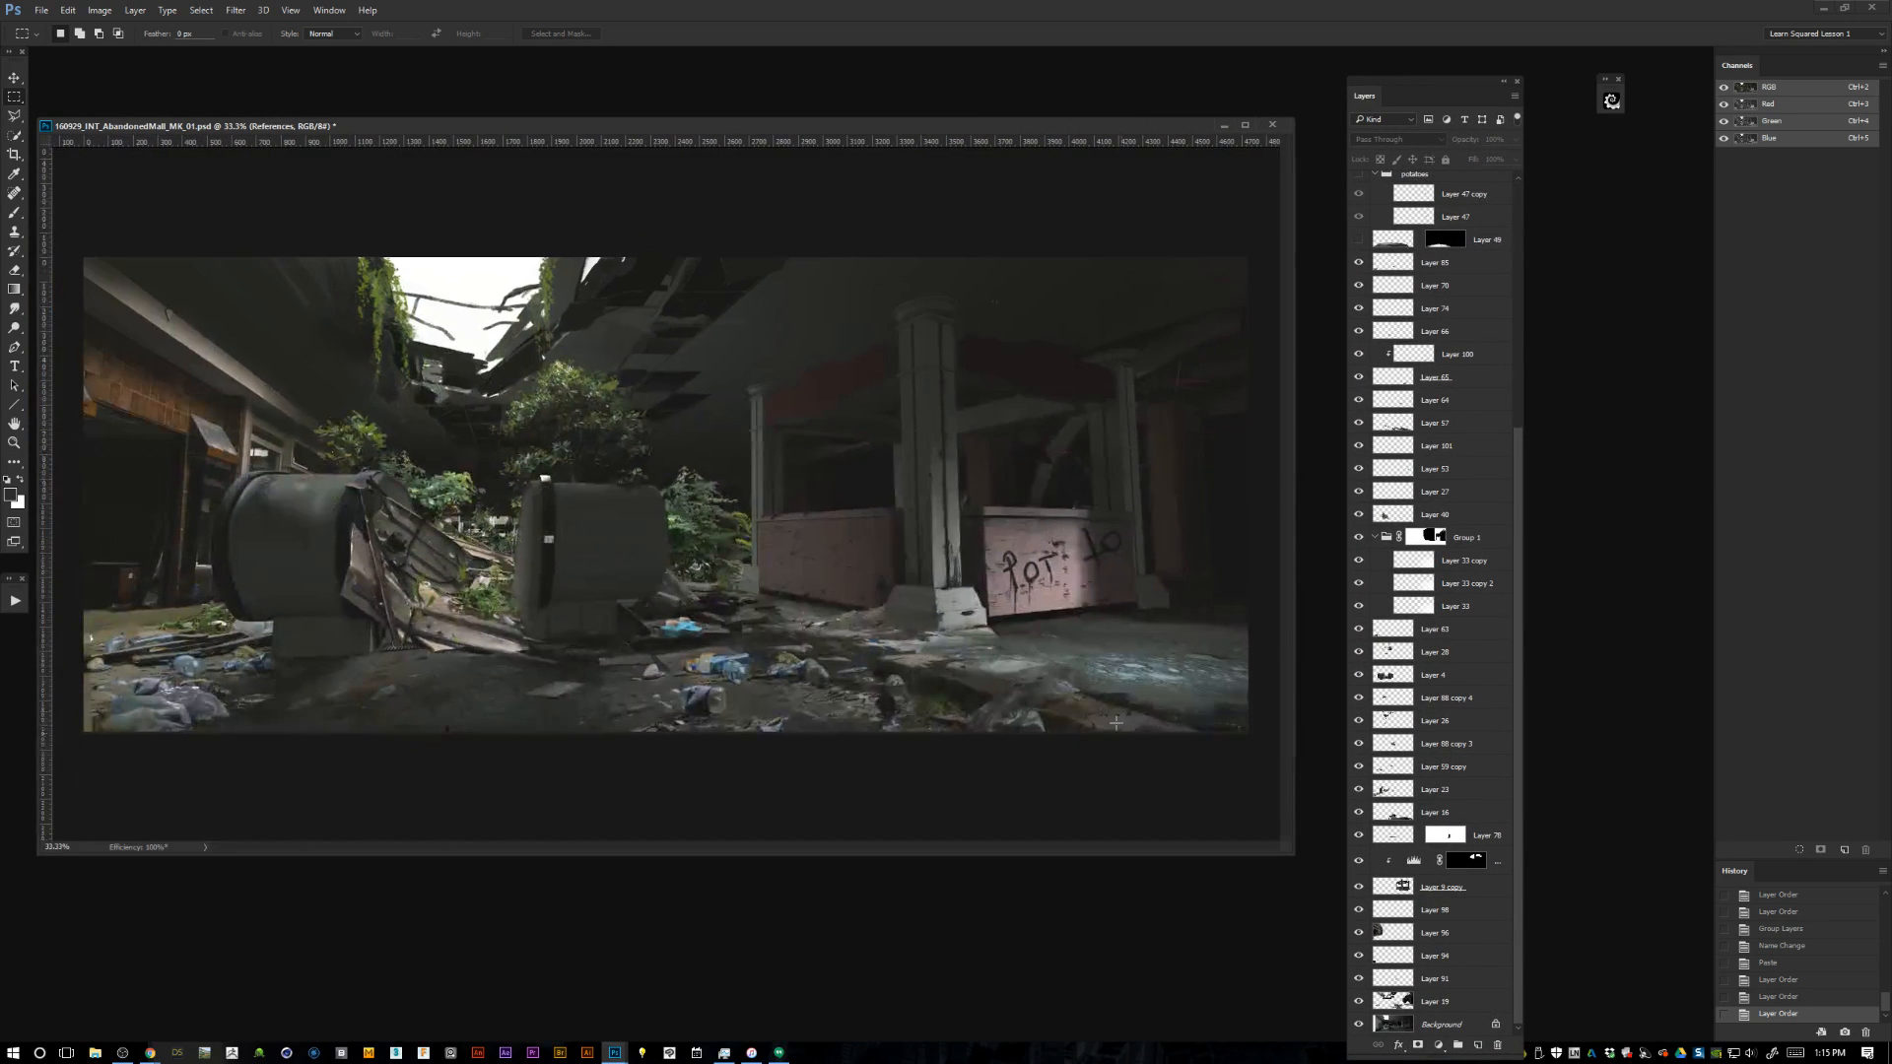
left_click_drag(918, 128, 932, 204)
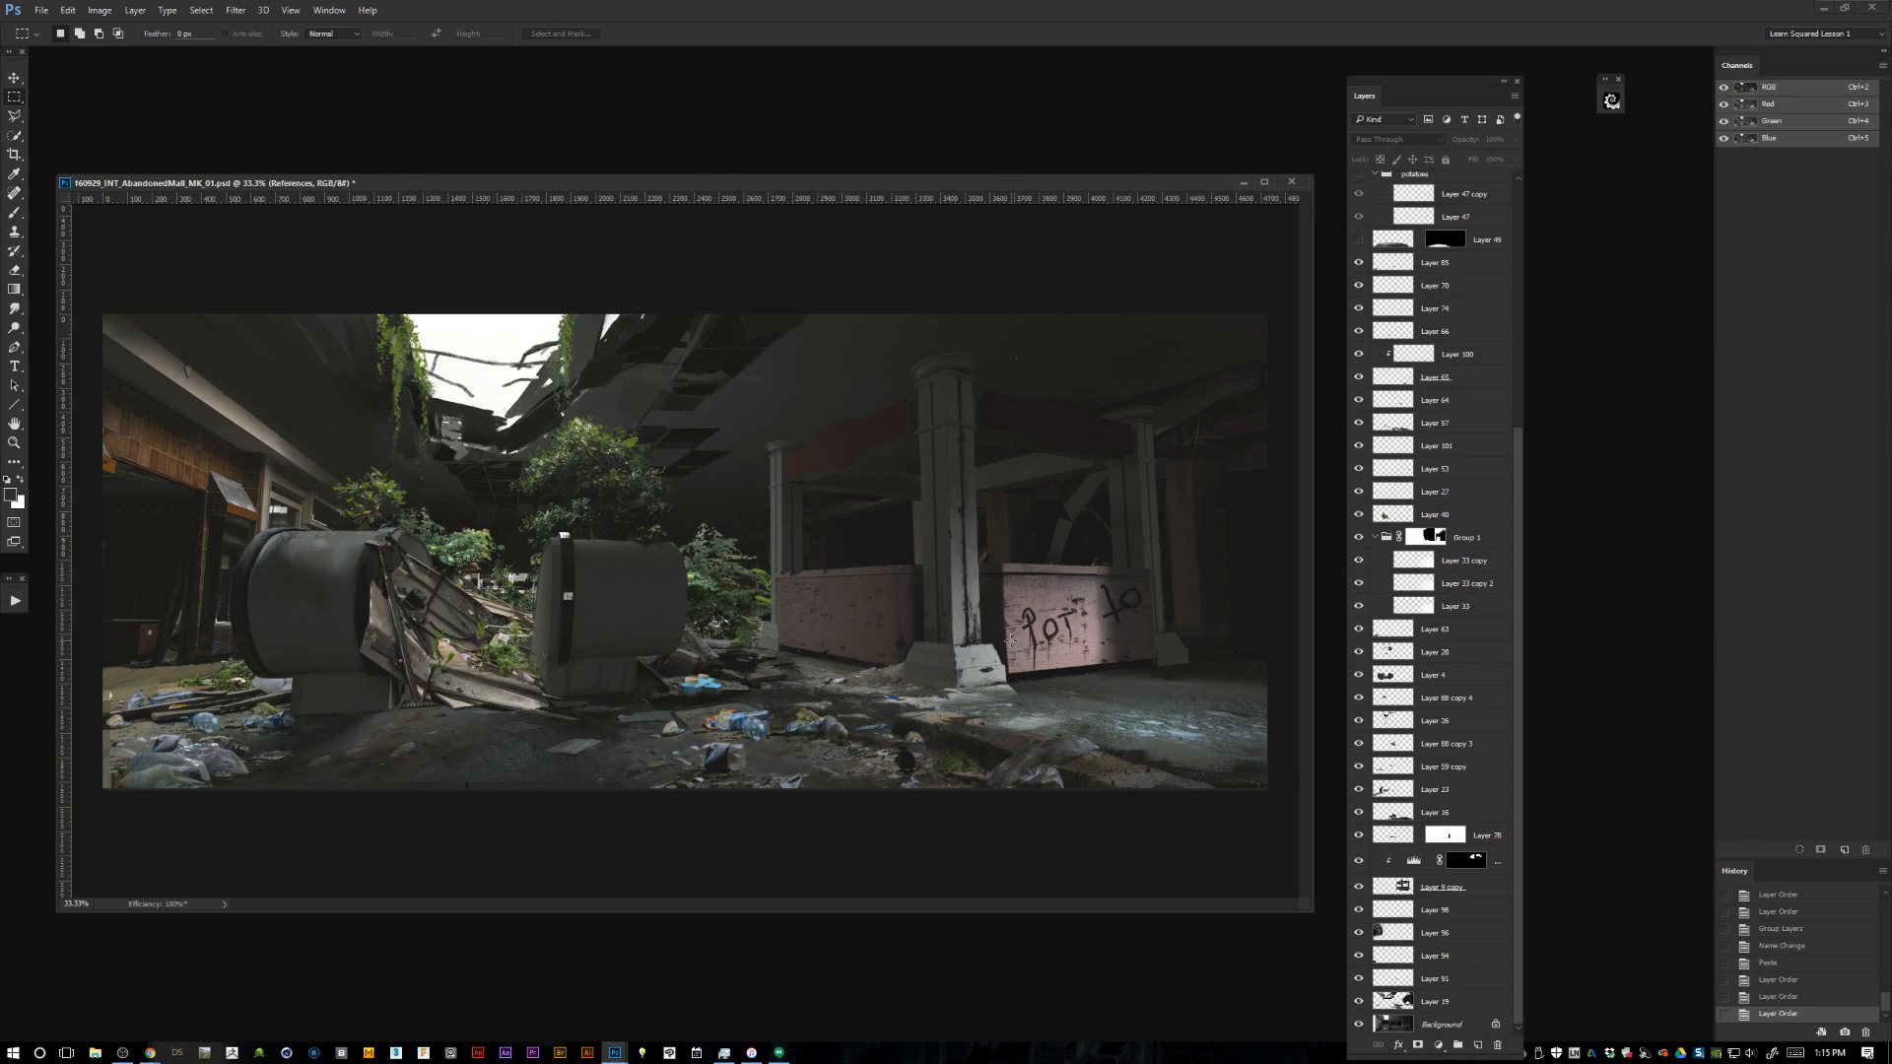
Check what Layer 78 contributes and move it beneath the base layer of the clipped adjustment.
left_click(1392, 888)
left_click(1359, 889)
left_click(1359, 890)
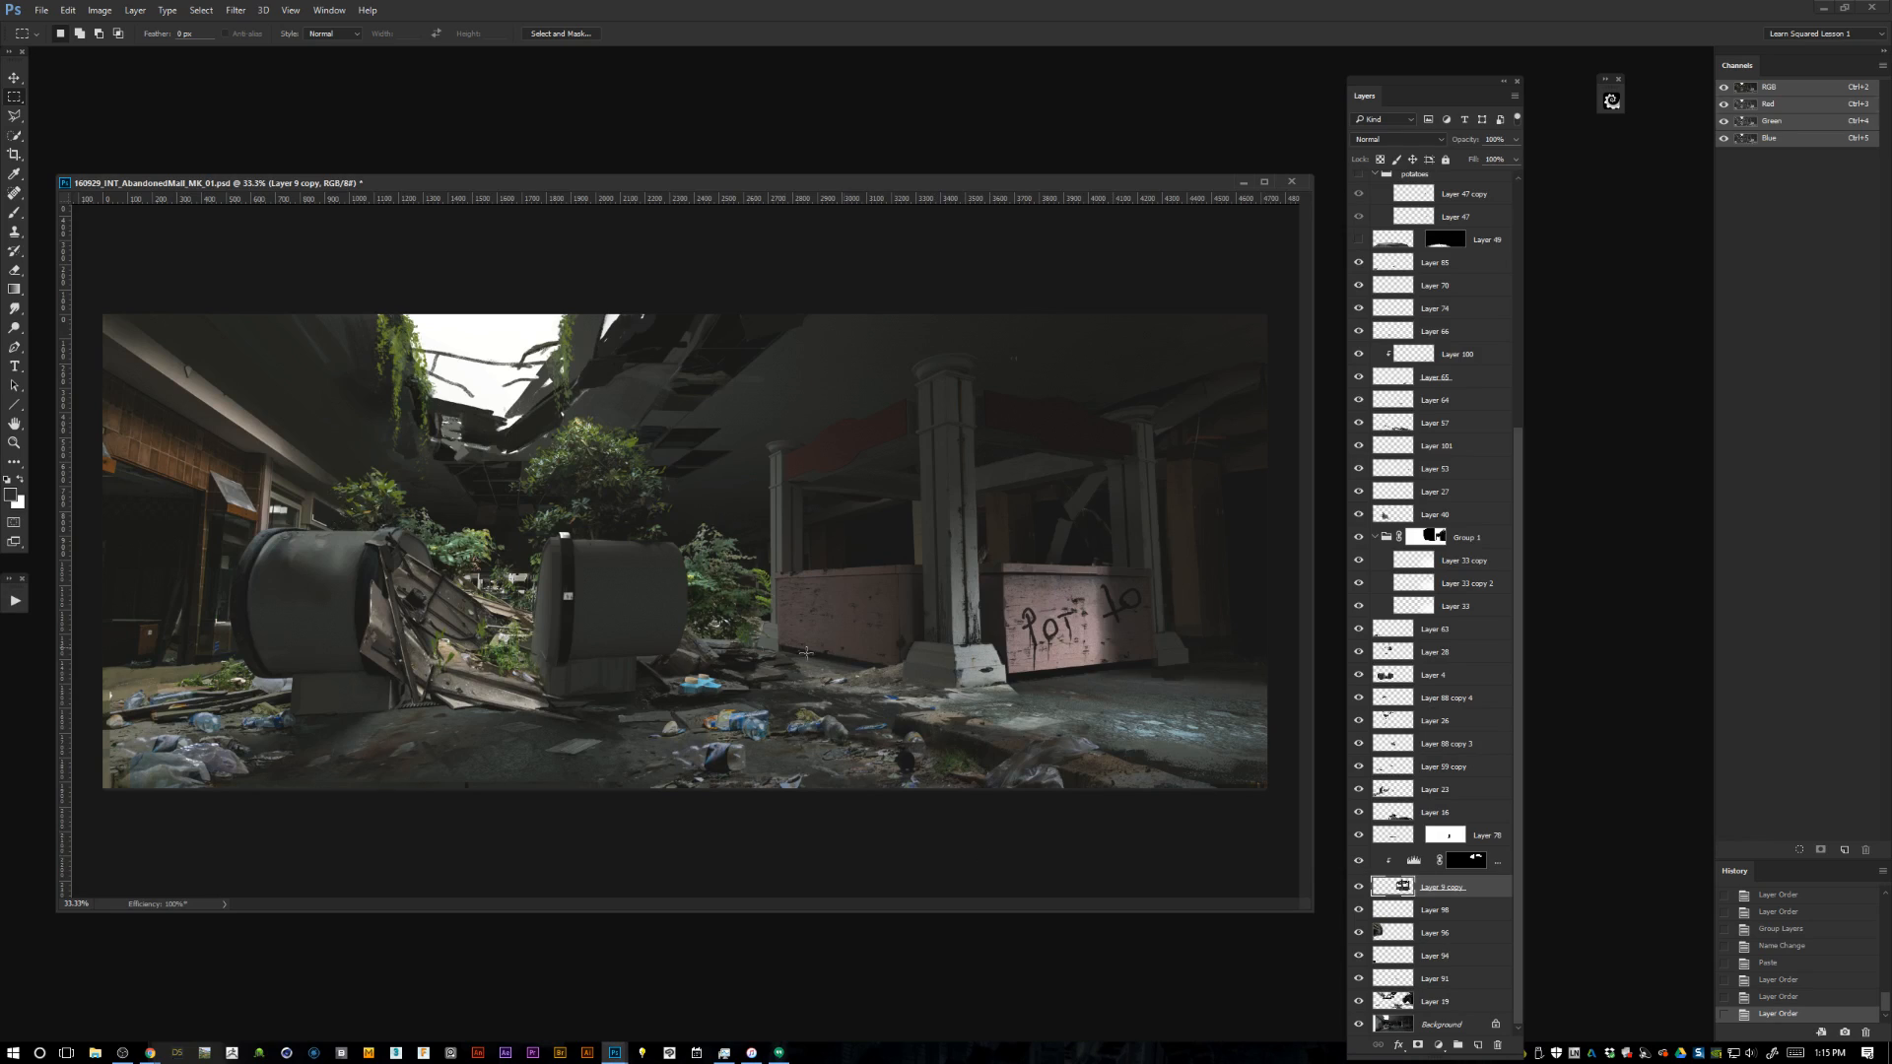
left_click(1357, 839)
left_click(1355, 840)
left_click(1357, 839)
left_click(1358, 839)
left_click(1360, 839)
left_click_drag(1399, 840, 1407, 892)
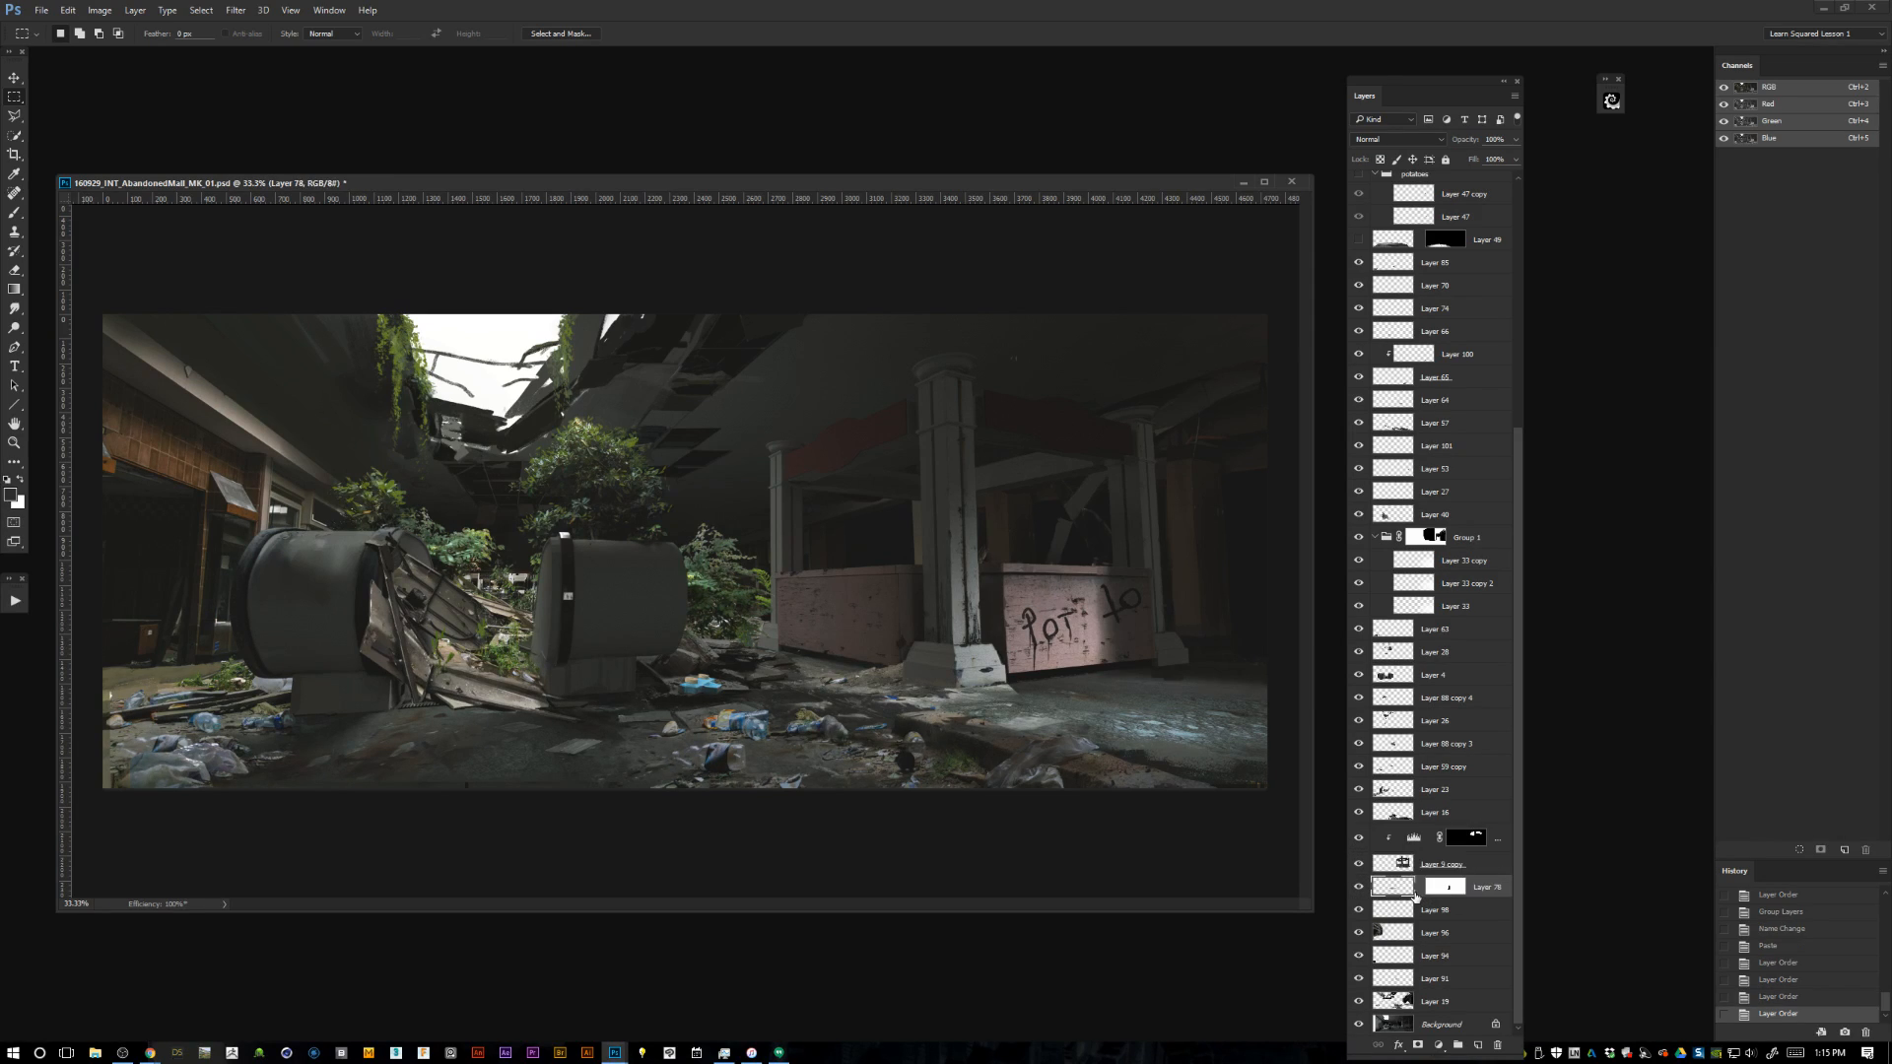
Toggle layers such as Layer 16 and Layer 53 on and off to see which scene elements they hold.
left_click(1359, 811)
left_click(1359, 811)
left_click(1397, 812)
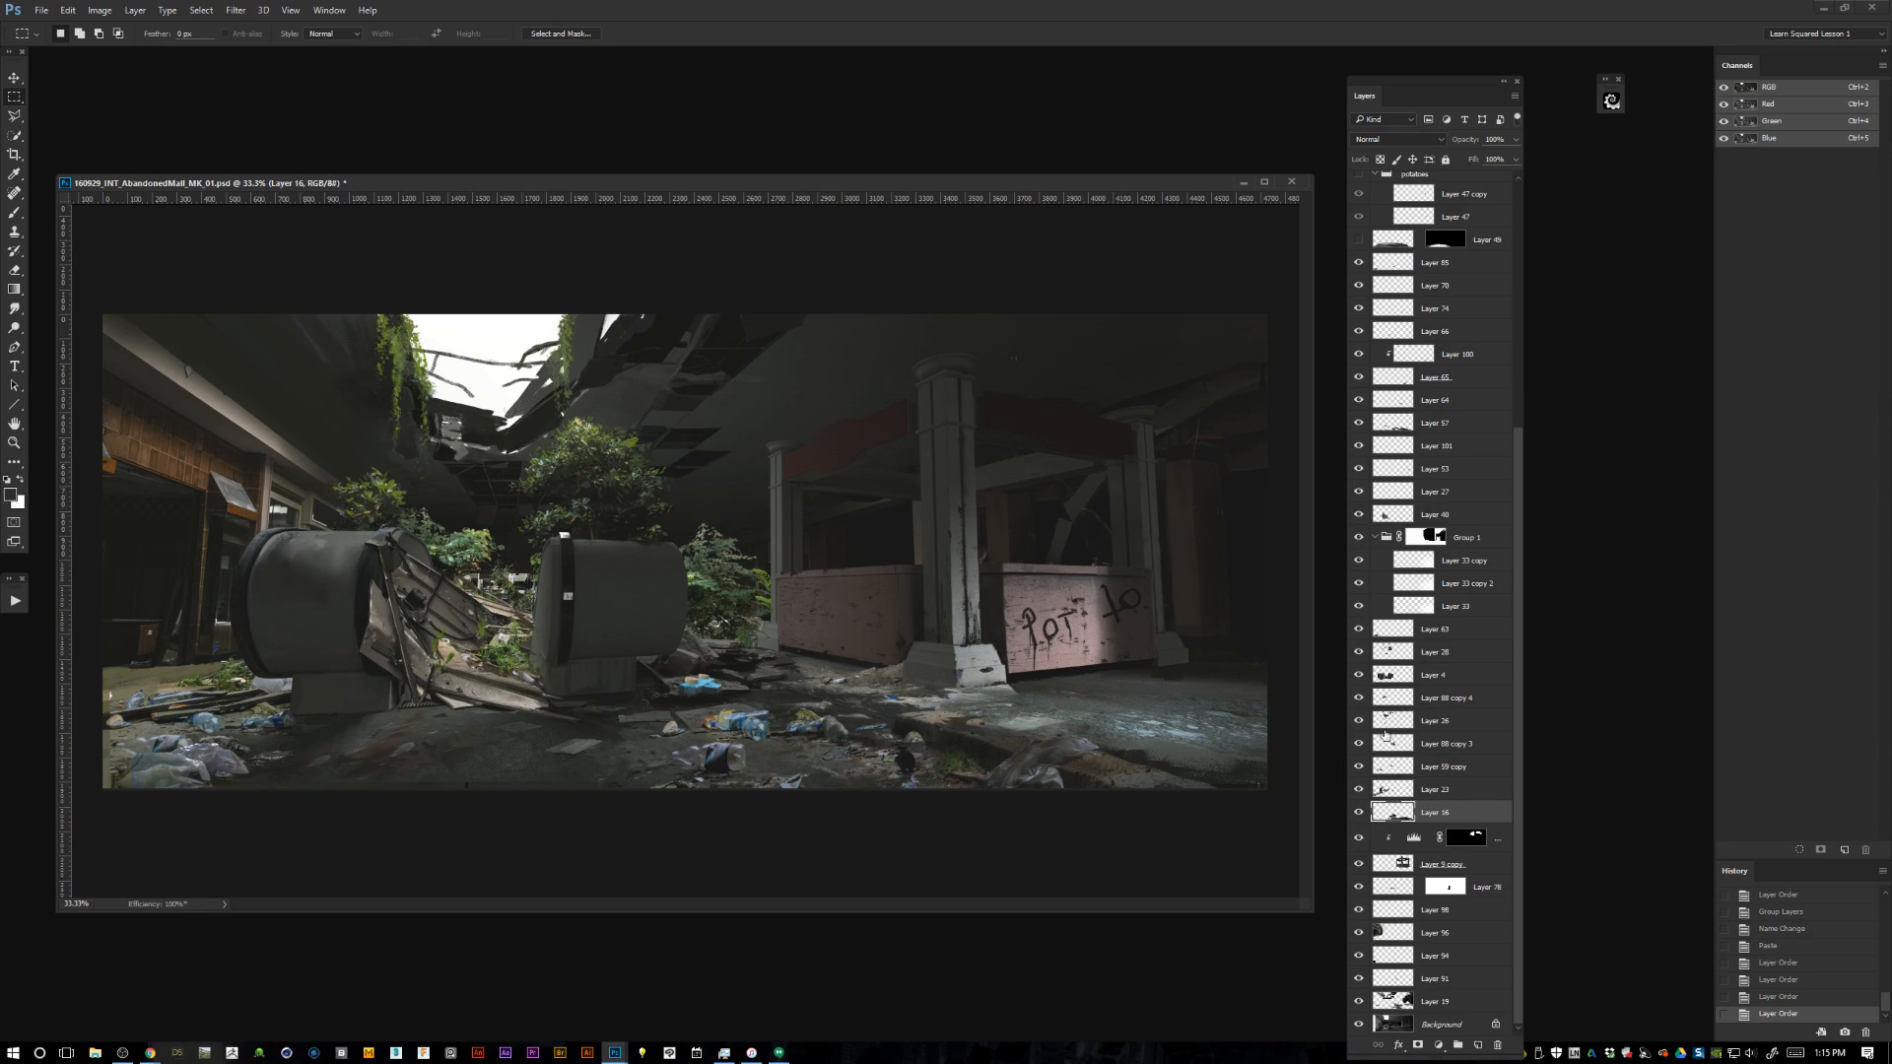
left_click(1357, 378)
left_click(1358, 378)
left_click(1353, 473)
left_click(1353, 476)
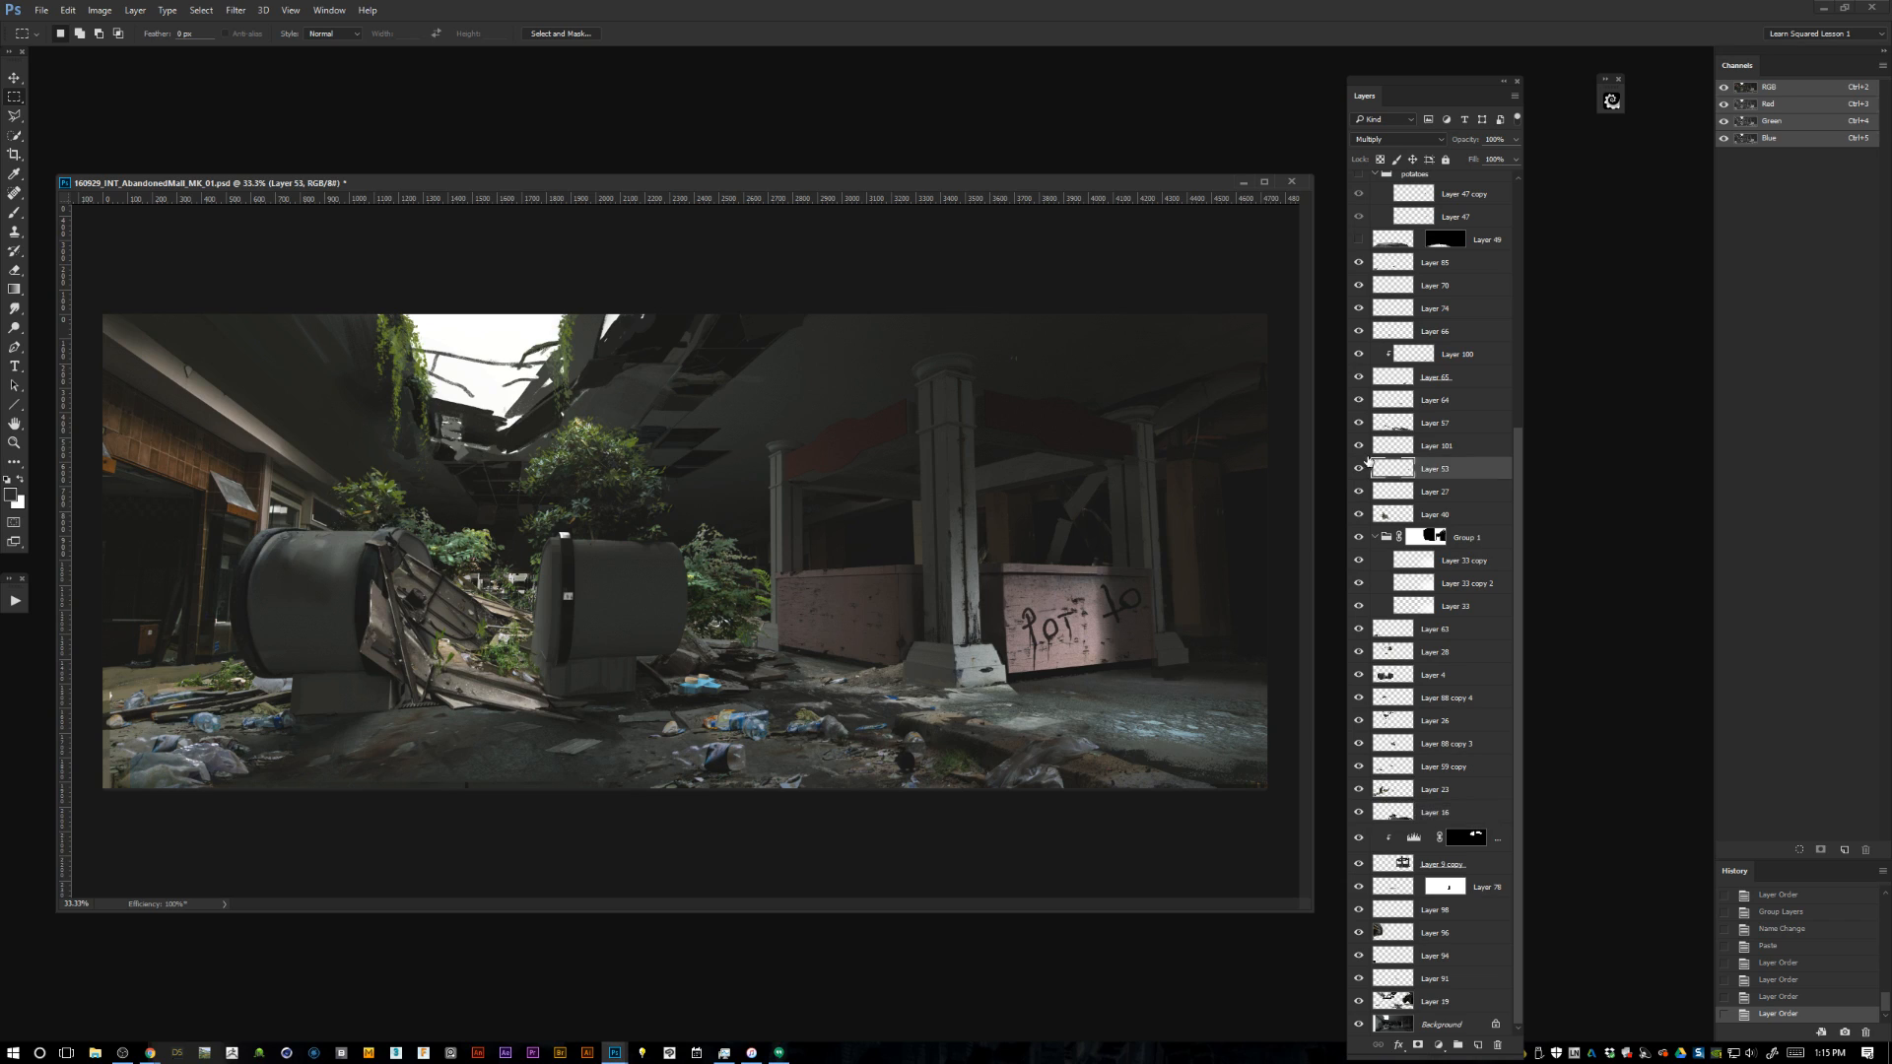
Move Layer 101 and Layer 53 directly above the clipped adjustment layer and group them with it and its base layer.
left_click(1427, 446)
left_click(1431, 471, "shift")
left_click_drag(1468, 477, 1465, 818)
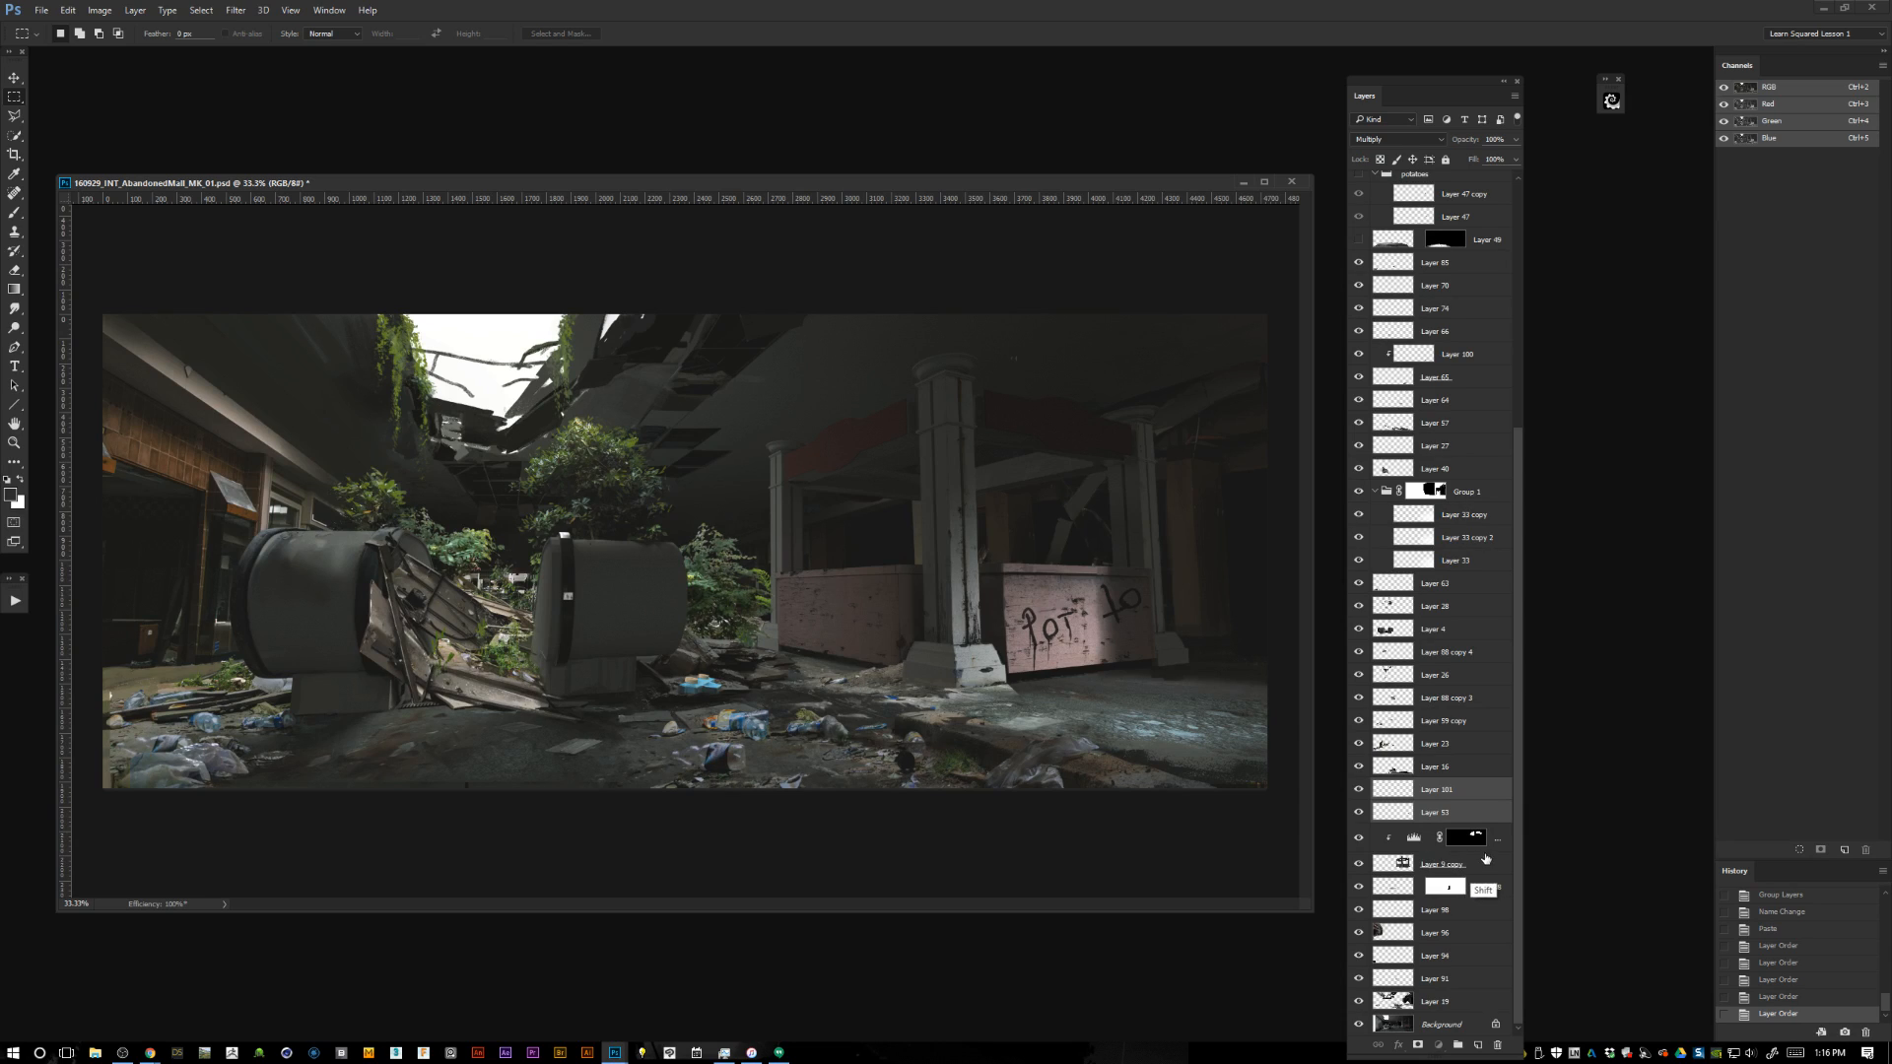
left_click(1476, 863, "shift")
key("ctrl+g")
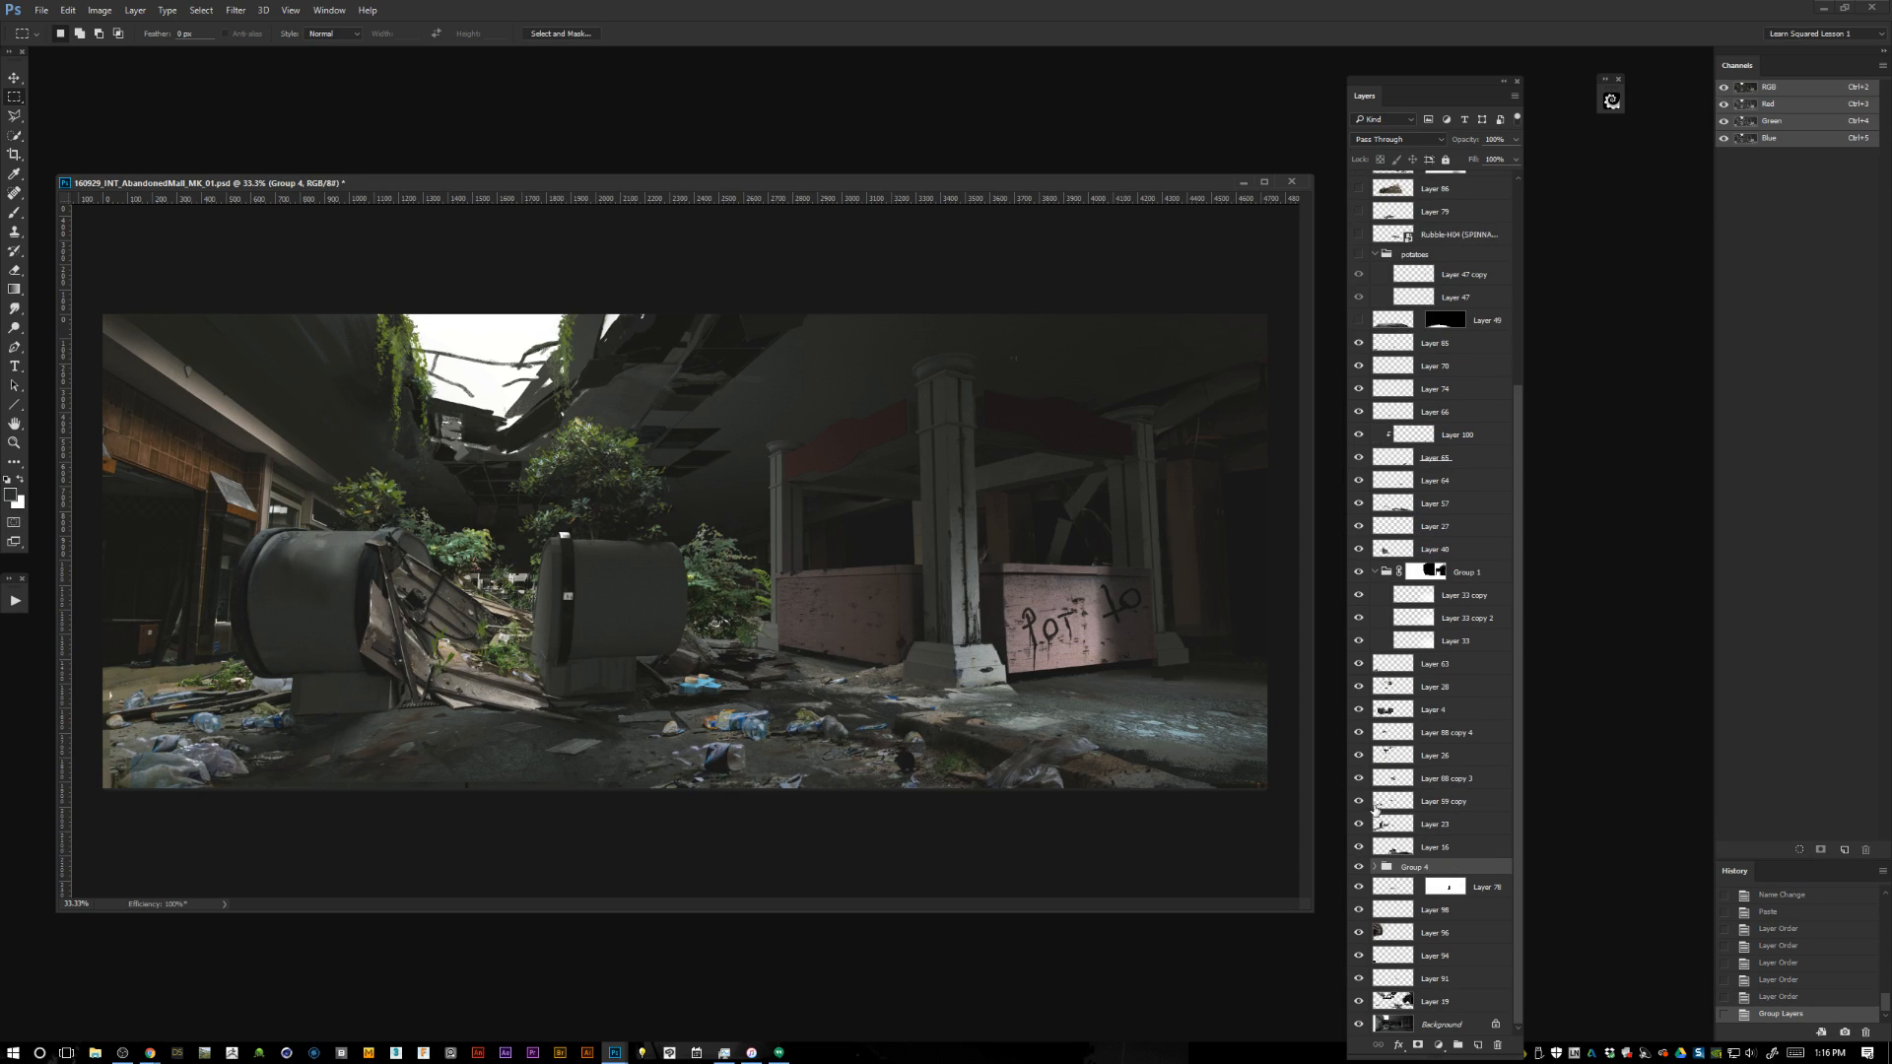
Expand Group 4 and toggle Layer 16 and Group 1 on and off to check their contribution to the painting.
left_click_drag(1516, 659, 1518, 758)
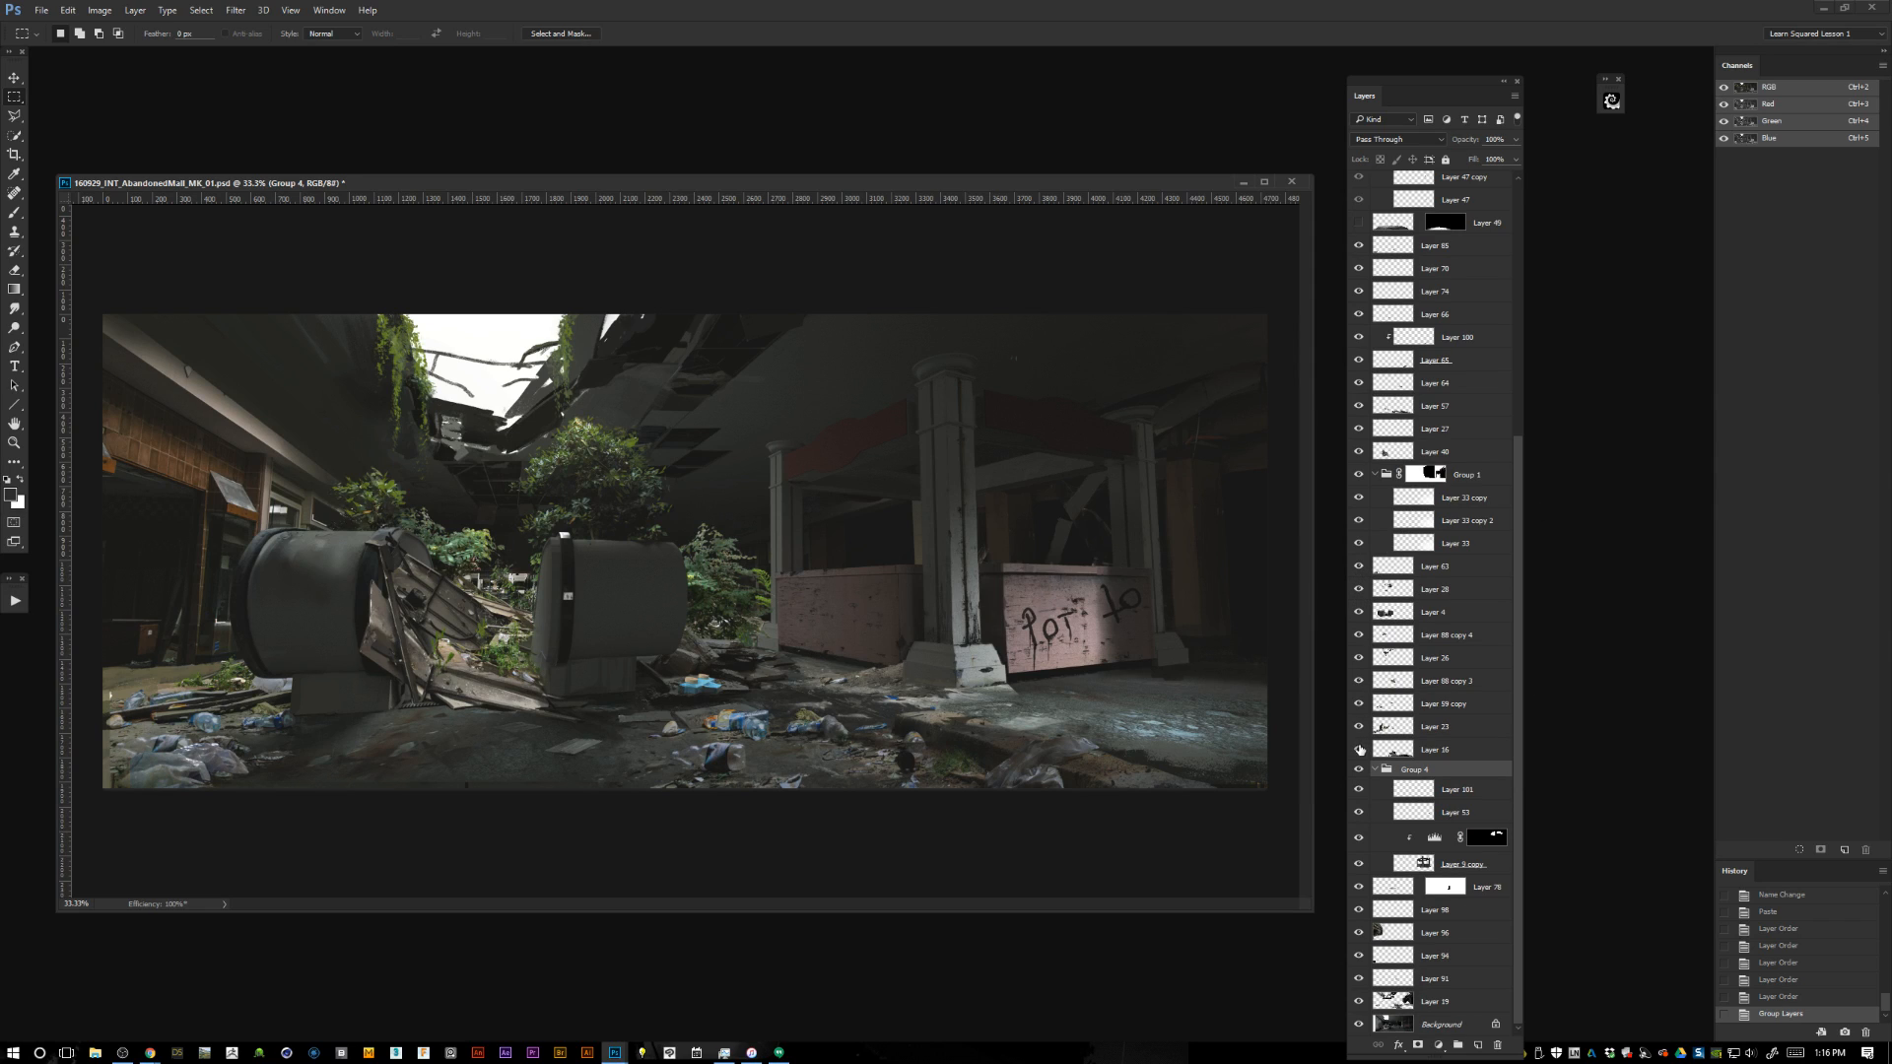
mouse_move(1360, 751)
left_mouse_down()
mouse_move(1362, 576)
mouse_move(1362, 751)
left_mouse_up()
mouse_move(1361, 749)
left_mouse_down()
mouse_move(1359, 374)
mouse_move(1358, 744)
mouse_move(1372, 737)
left_mouse_up()
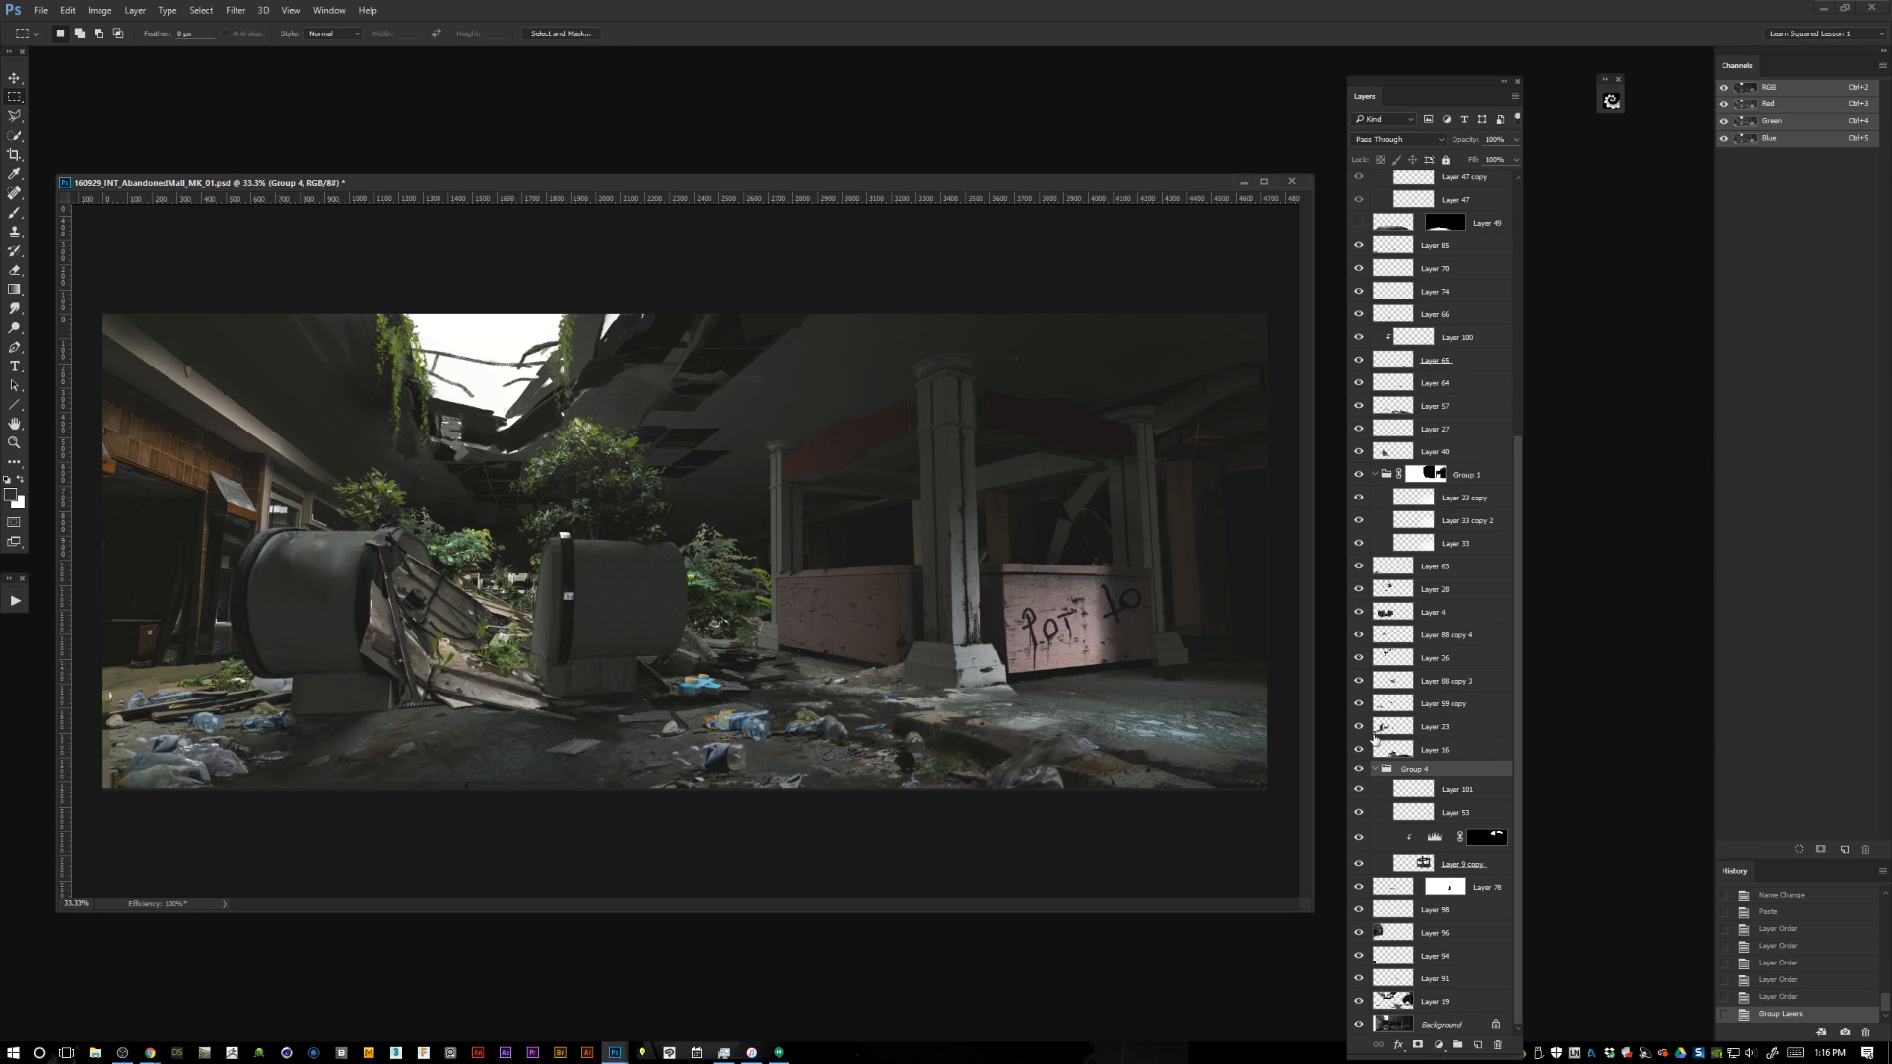
left_click(1359, 475)
left_click(1359, 475)
left_click(1359, 475)
left_click(1360, 475)
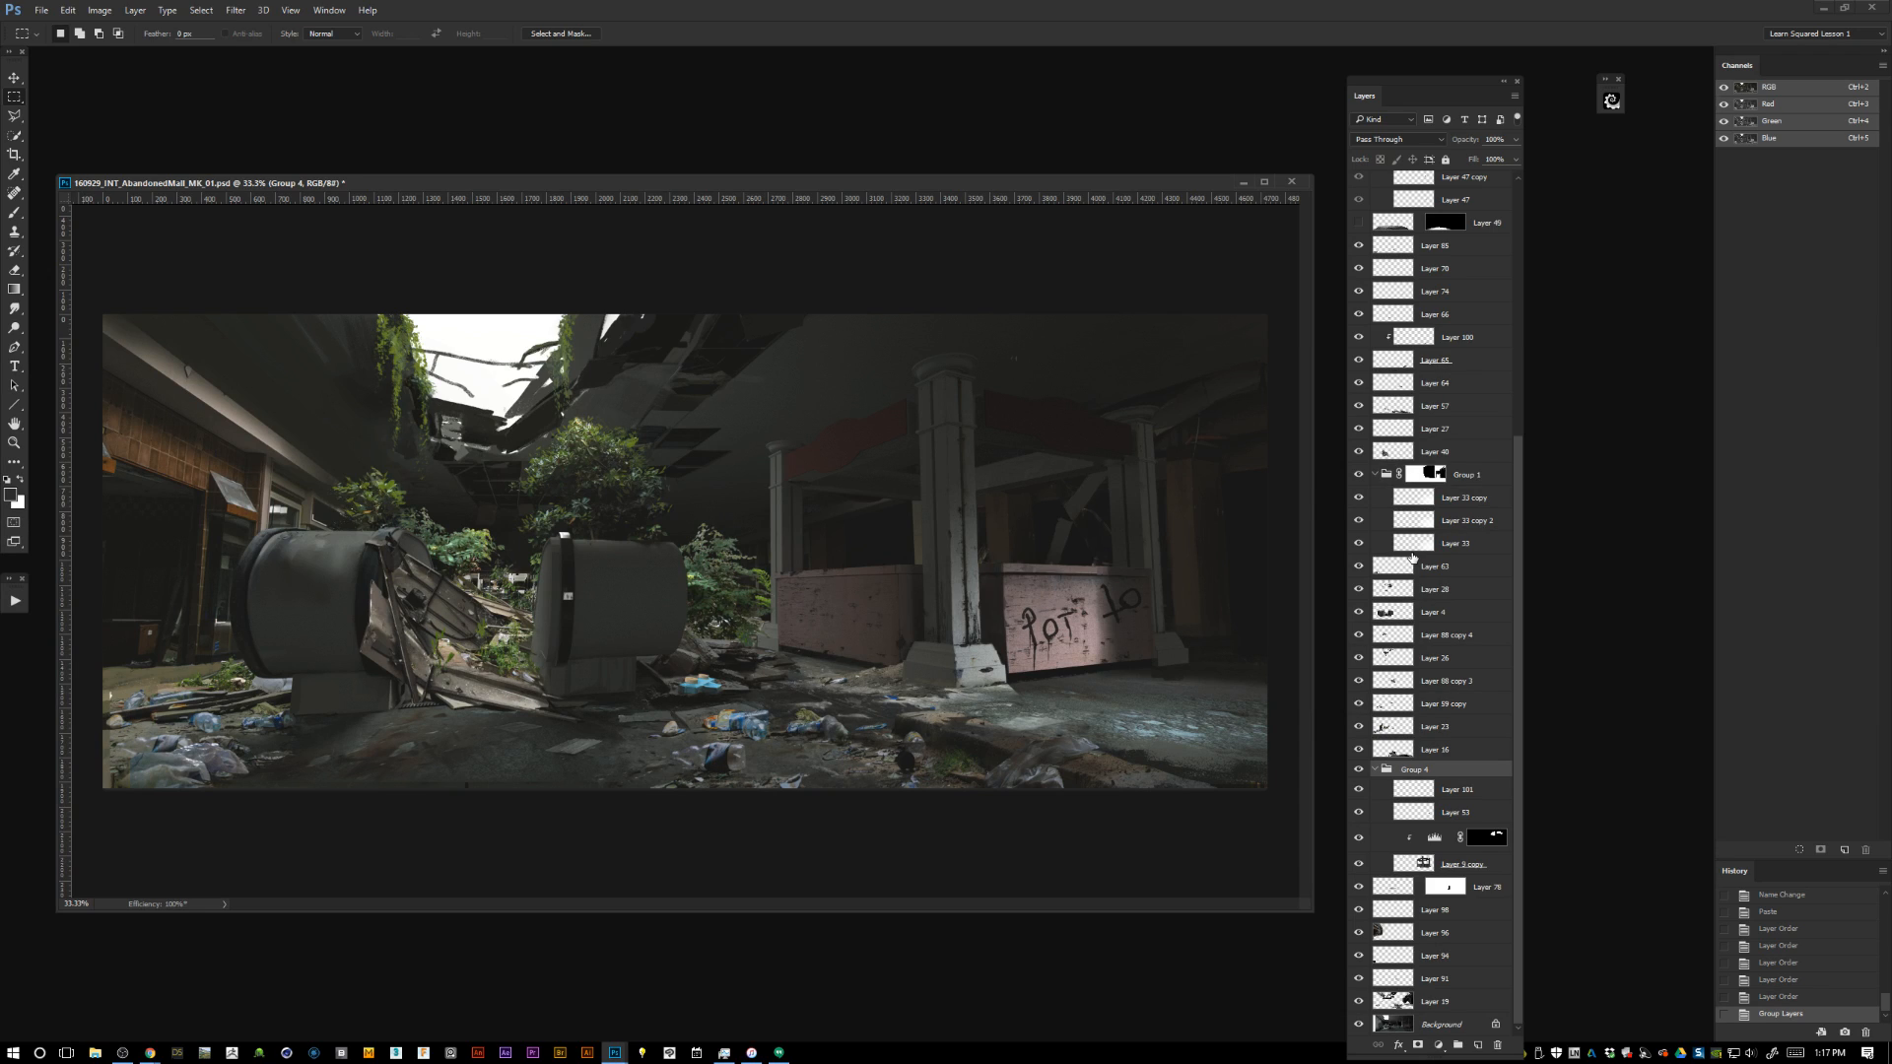
Open the Seamless-Textures-Generator-2 extension and position it over the document, clear of the layer list.
left_click(235, 10)
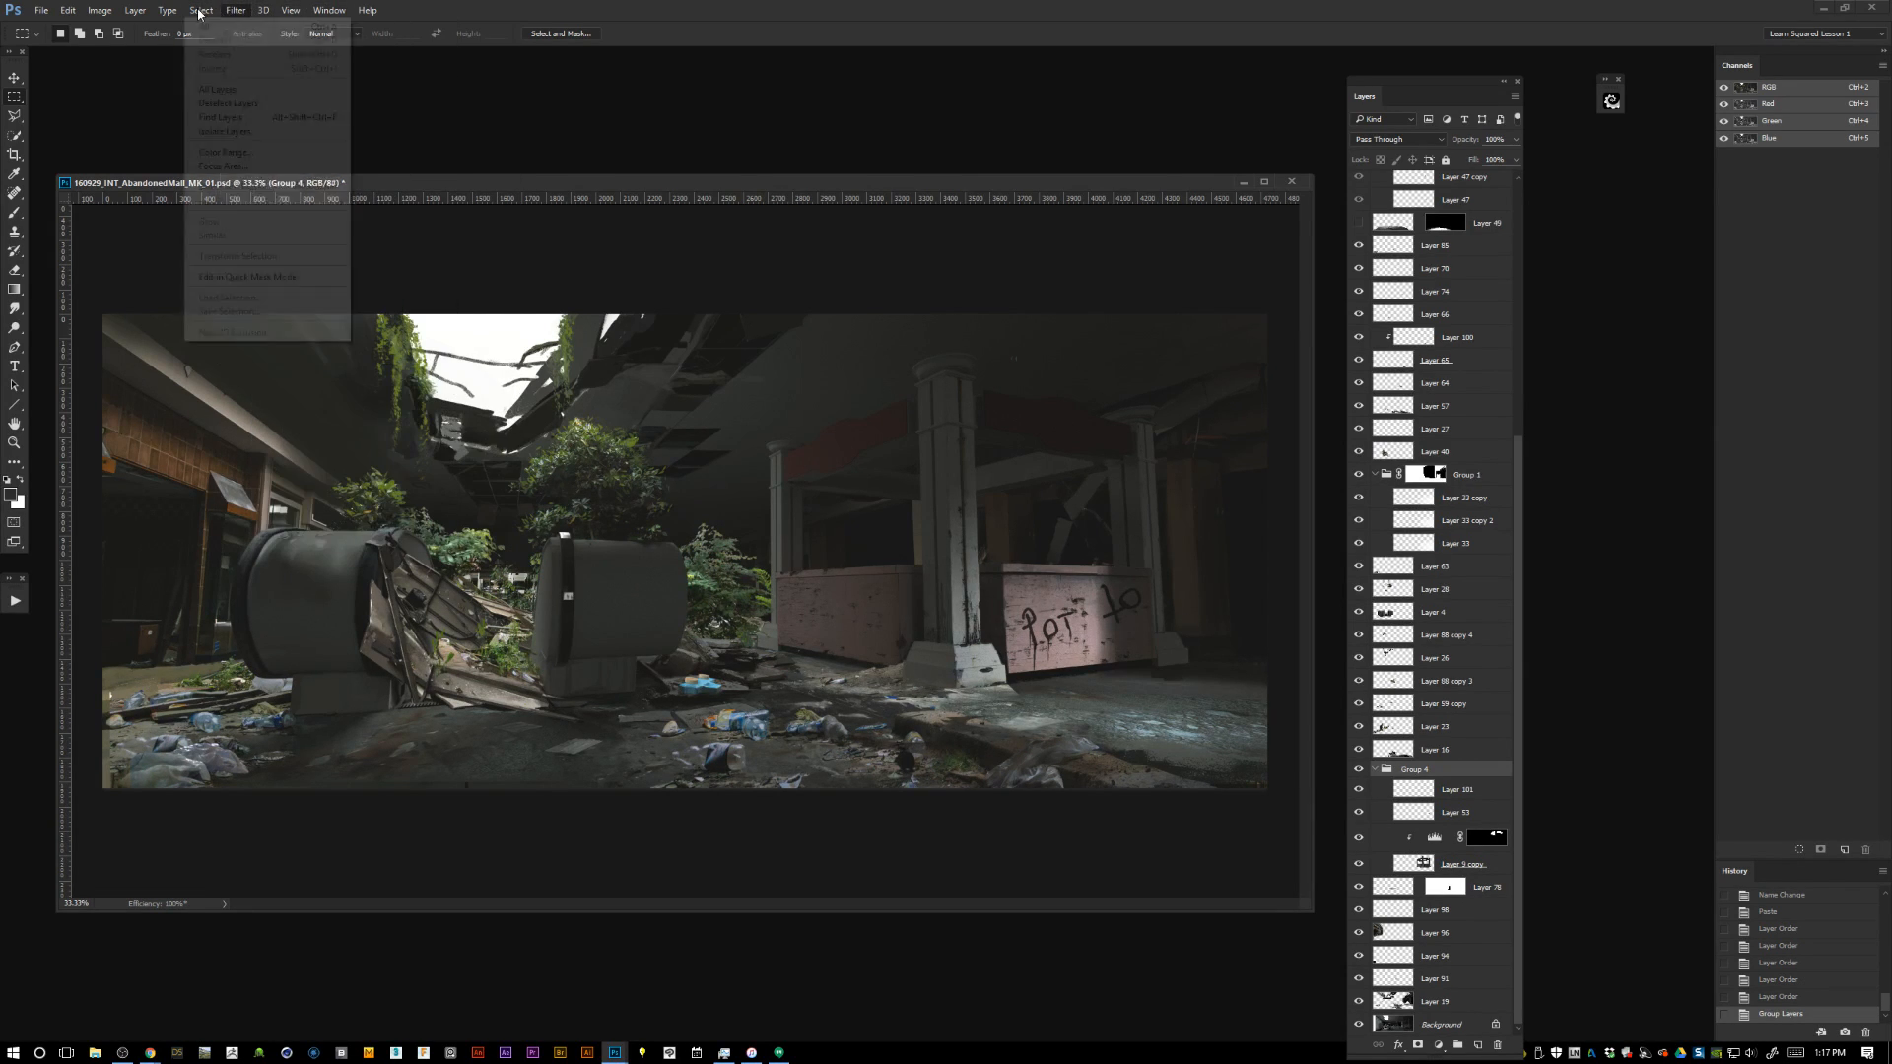
mouse_move(215, 14)
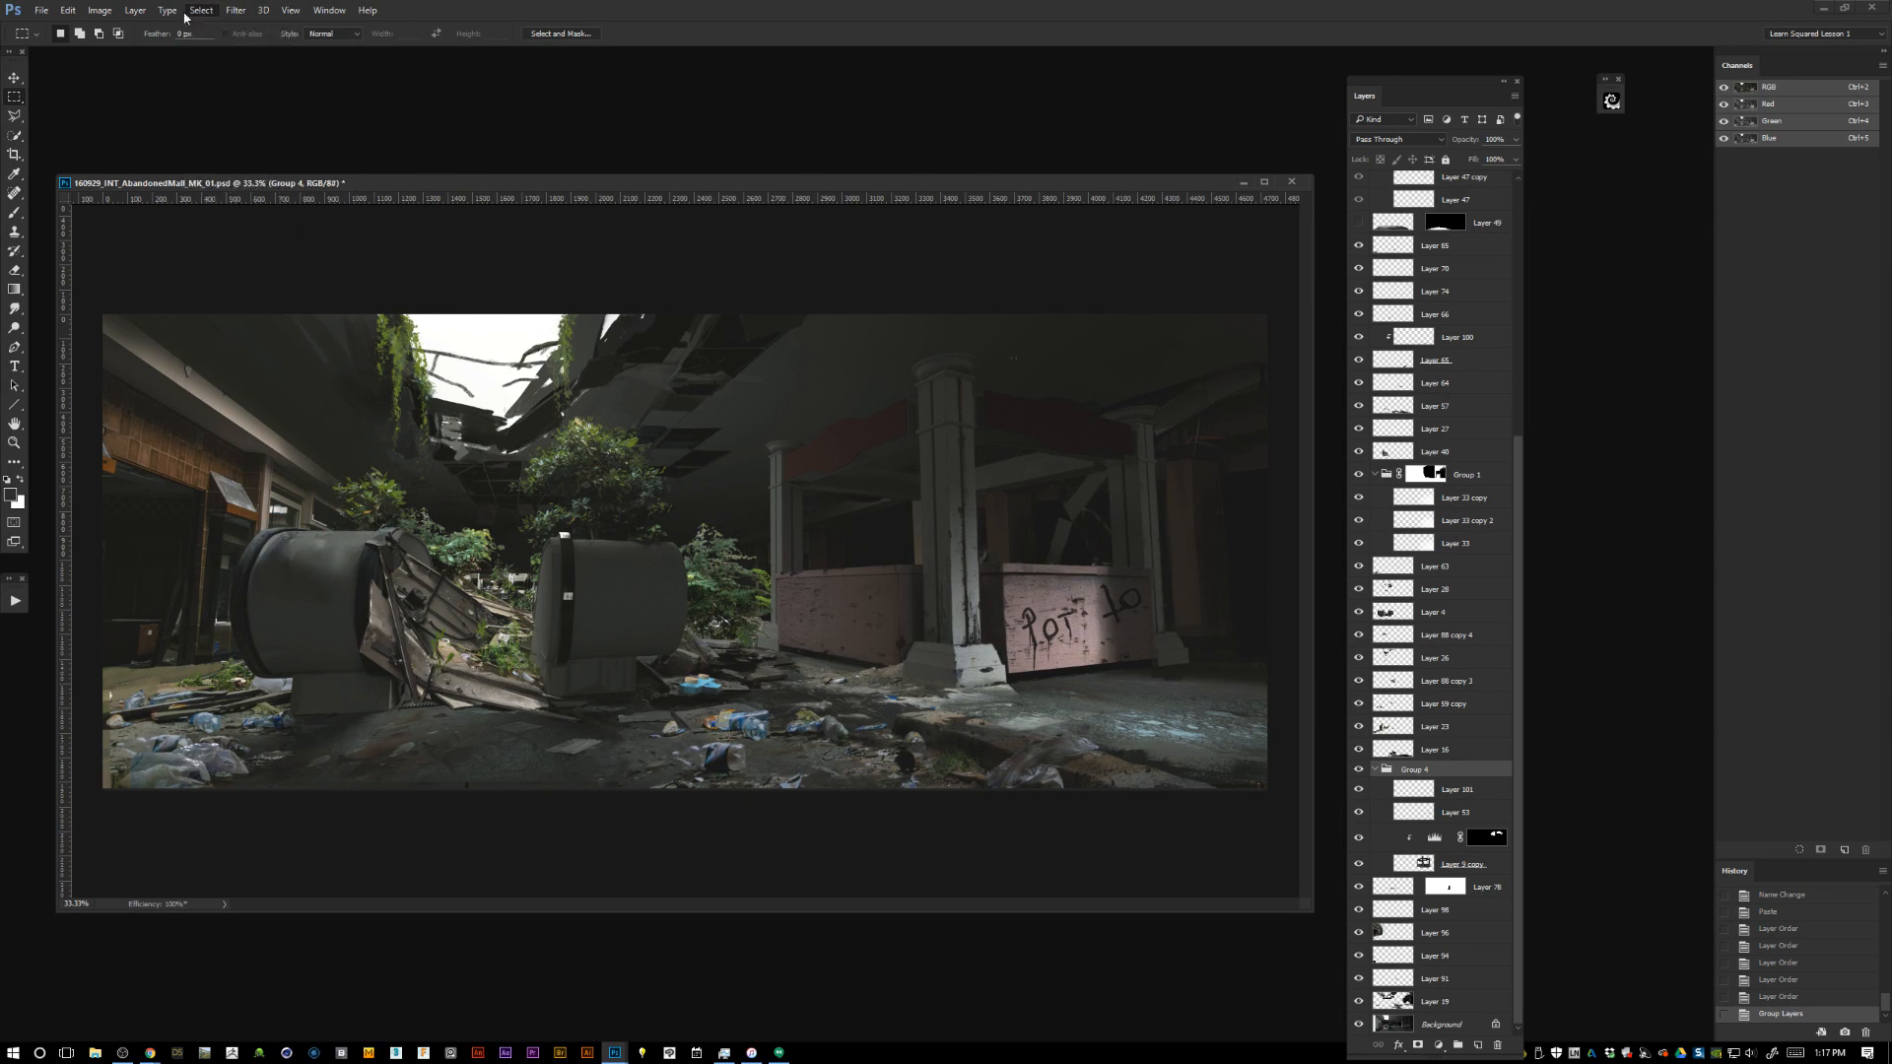
mouse_move(122, 17)
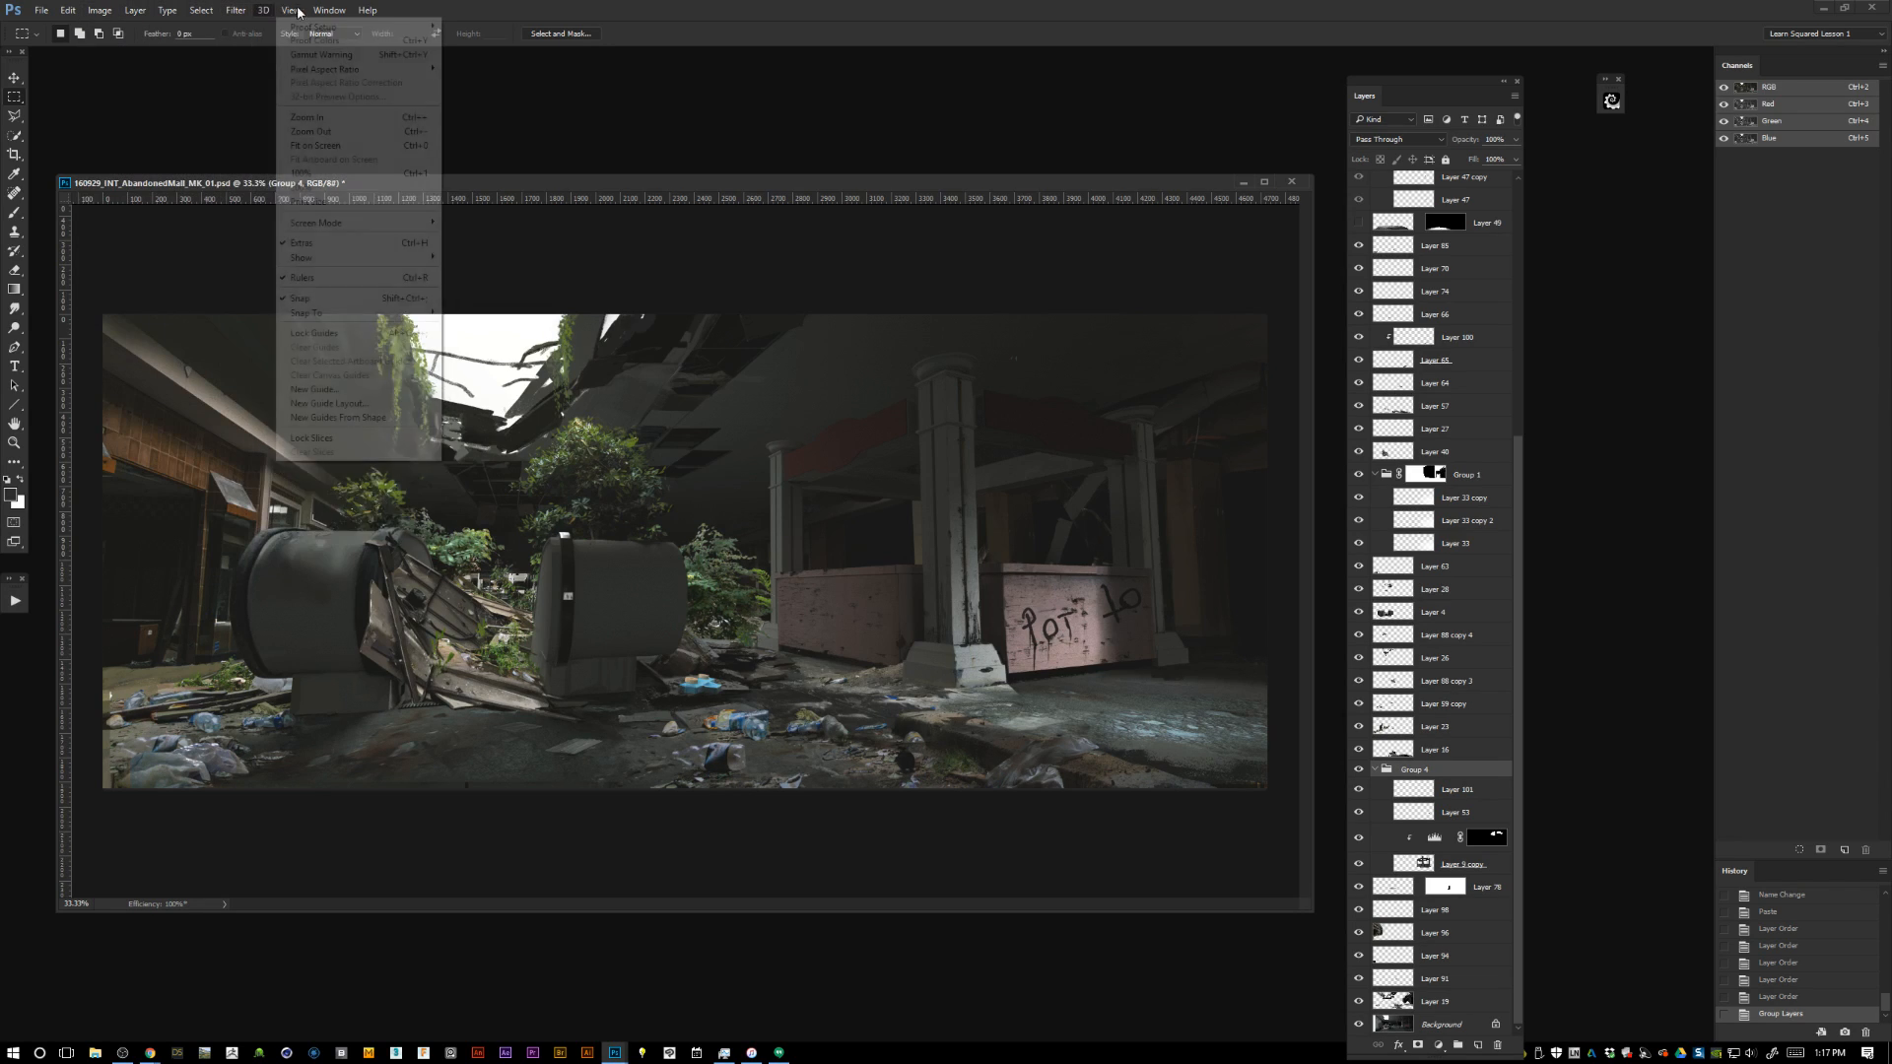
mouse_move(329, 12)
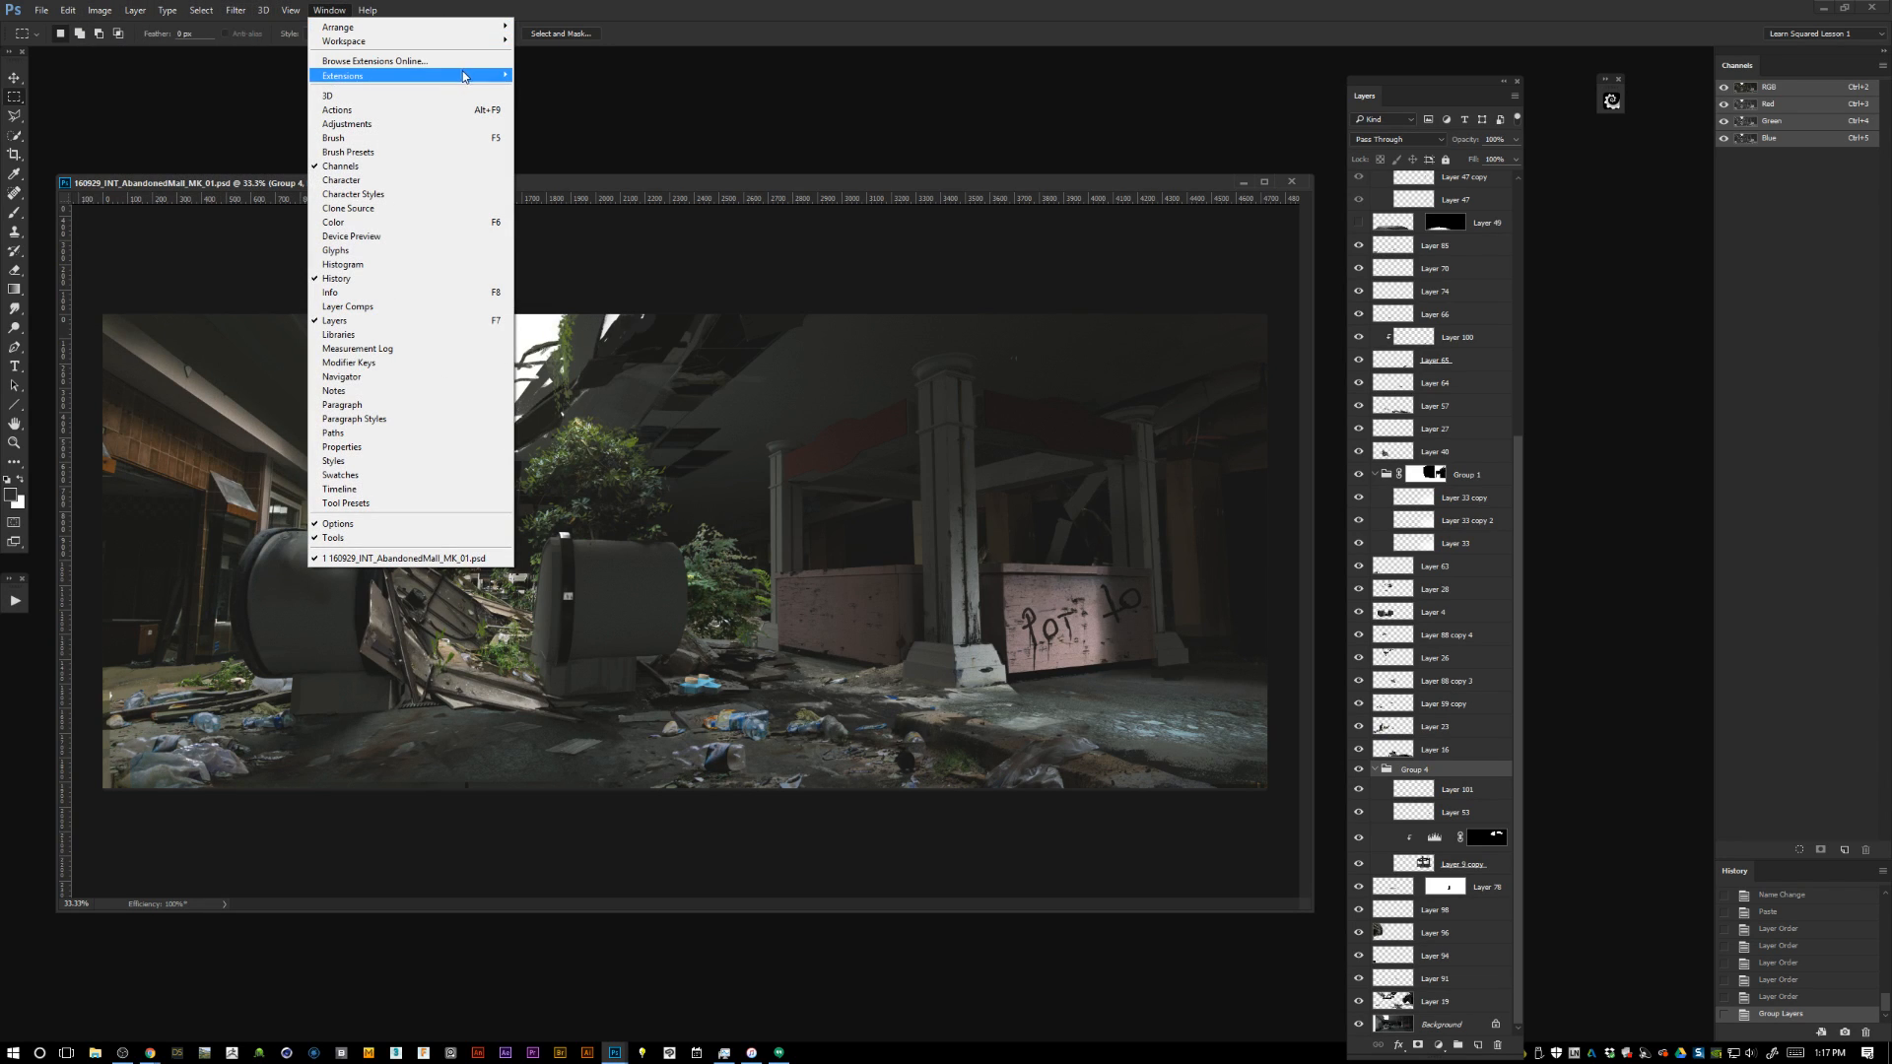
mouse_move(331, 83)
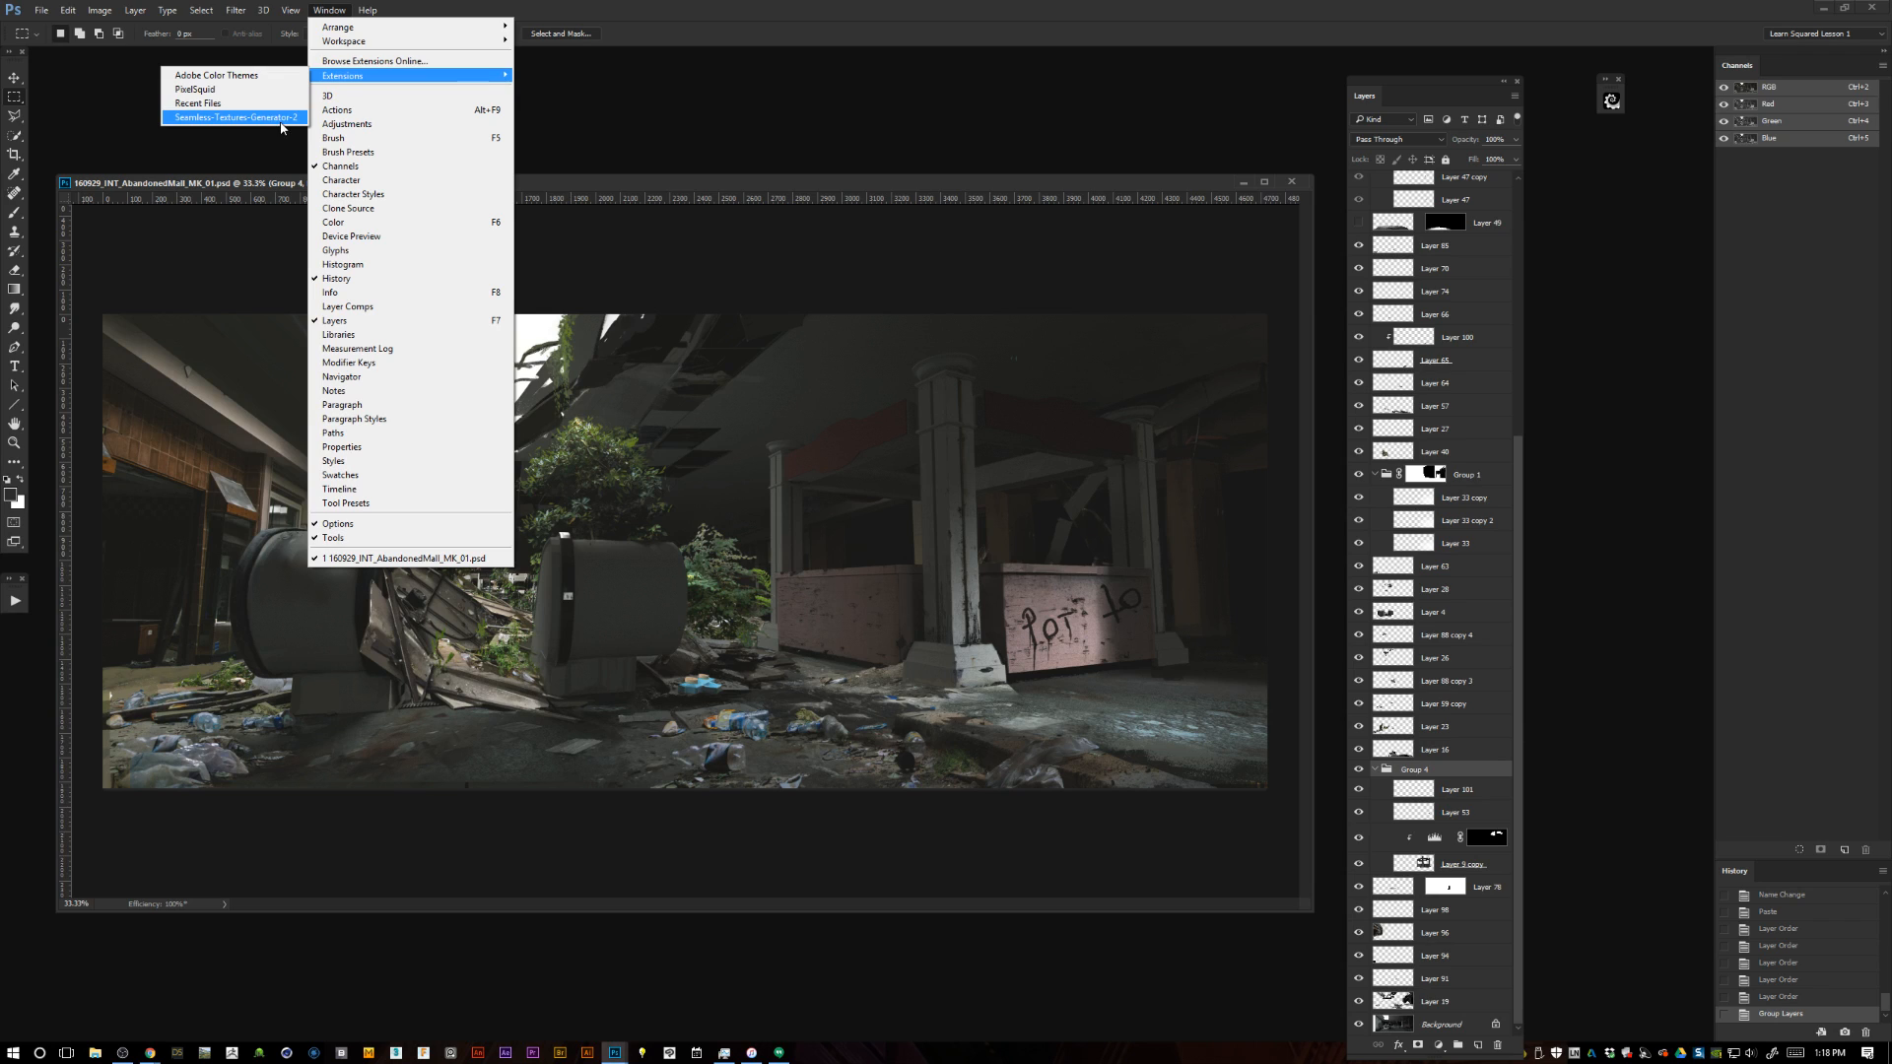
left_click(298, 119)
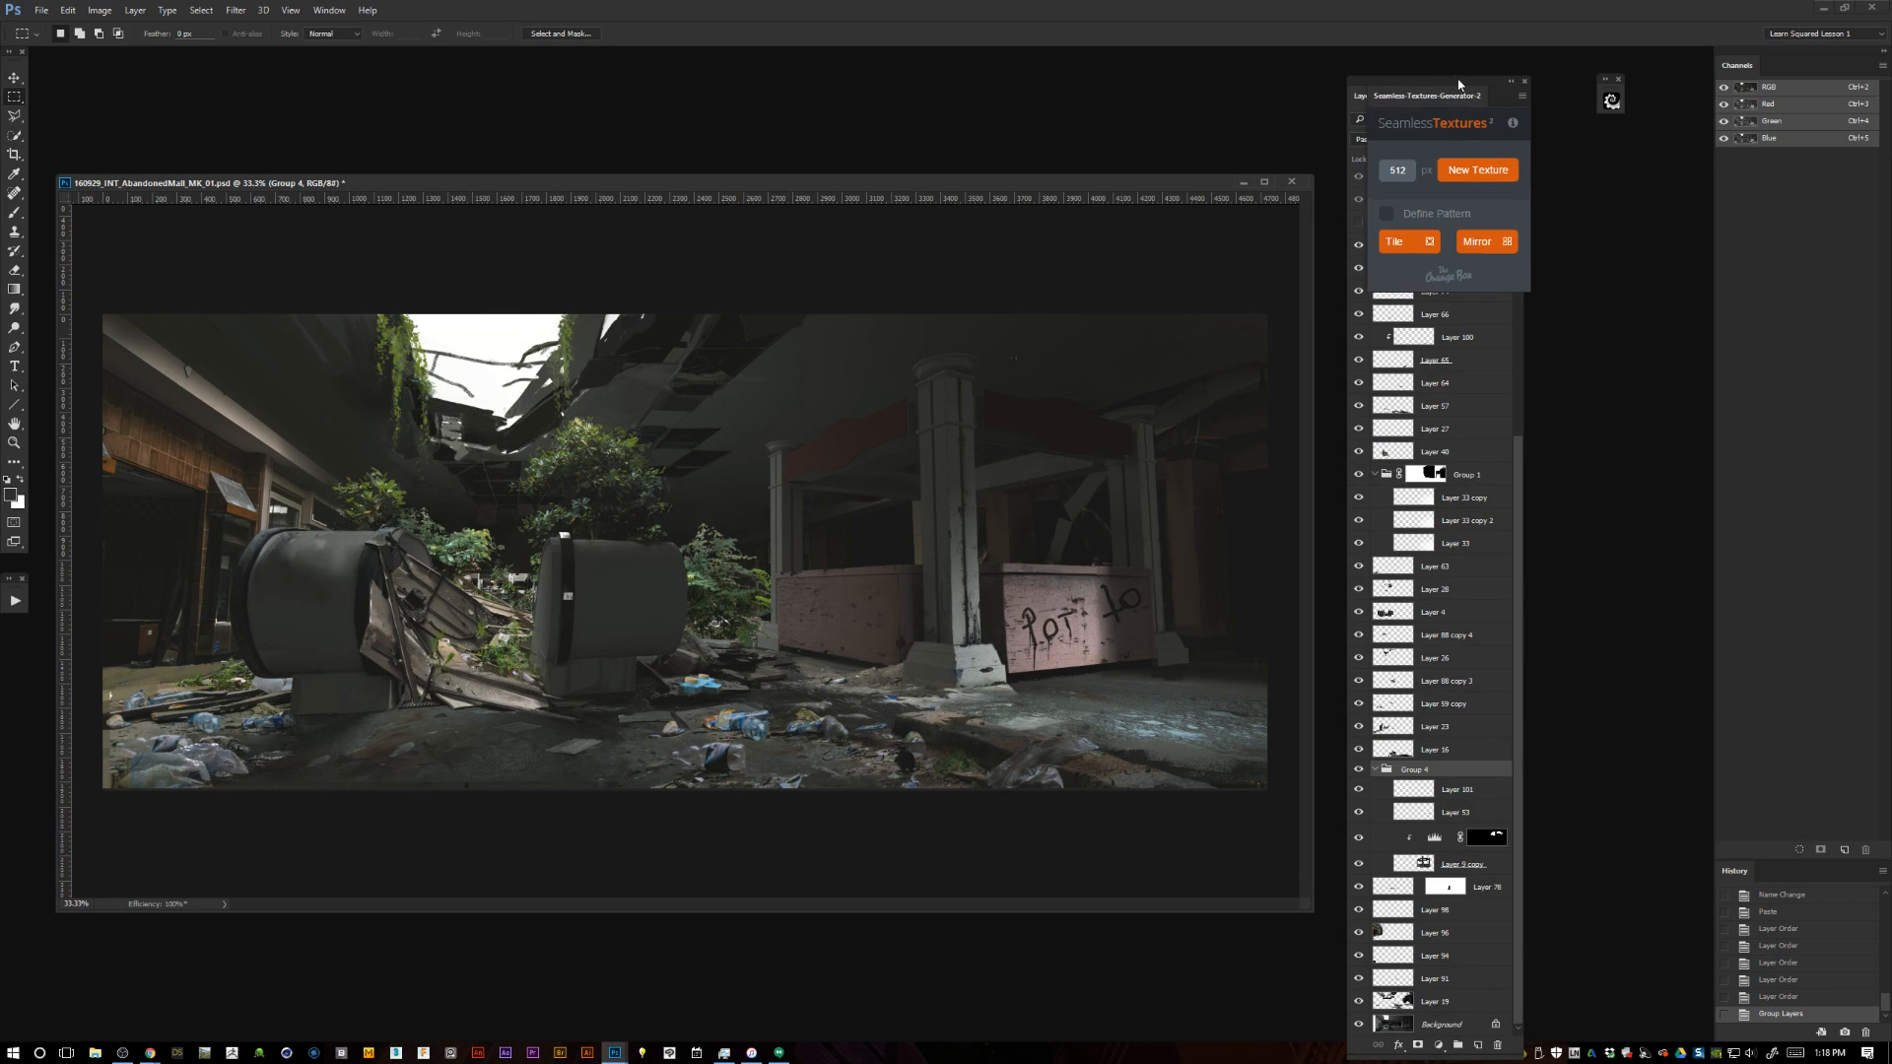
left_click_drag(1488, 94, 1052, 194)
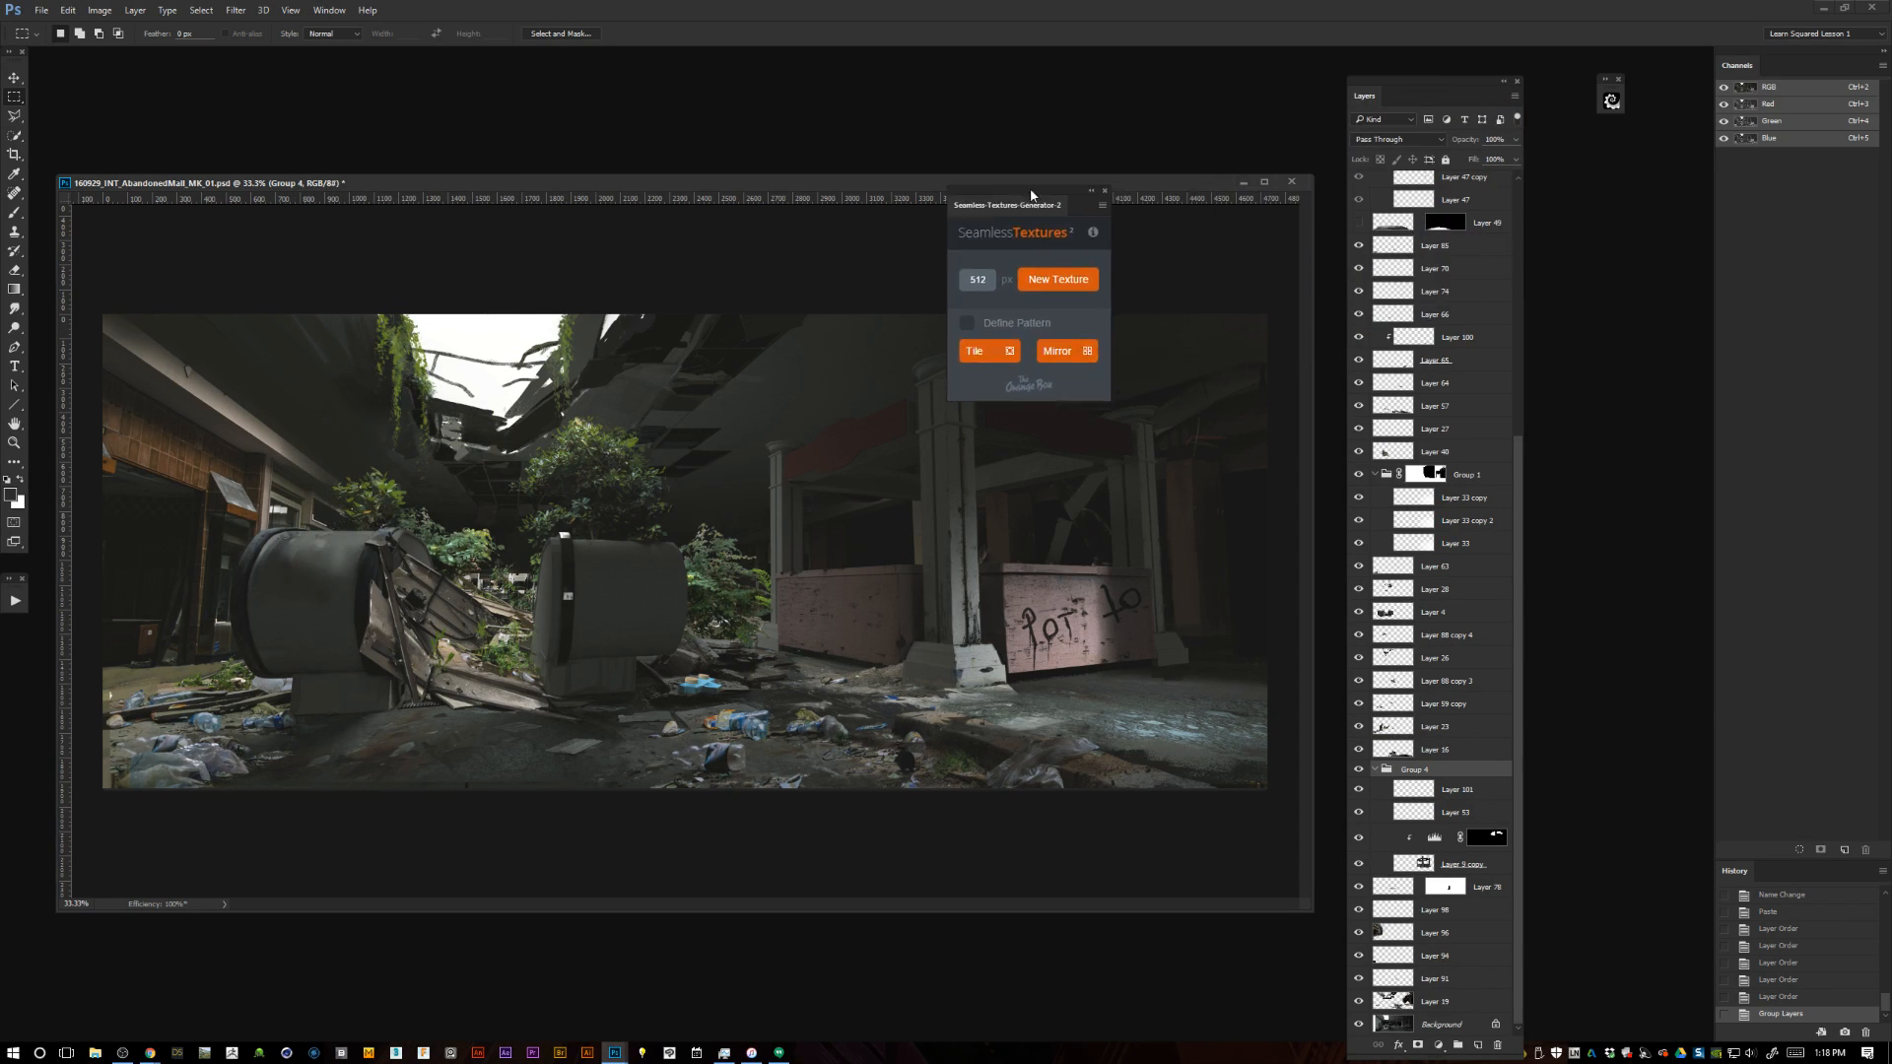
Show and expand the References group and select the entire canvas on Layer 67, the white metal panel.
left_click(1519, 240)
left_click(1361, 201)
left_click(1374, 202)
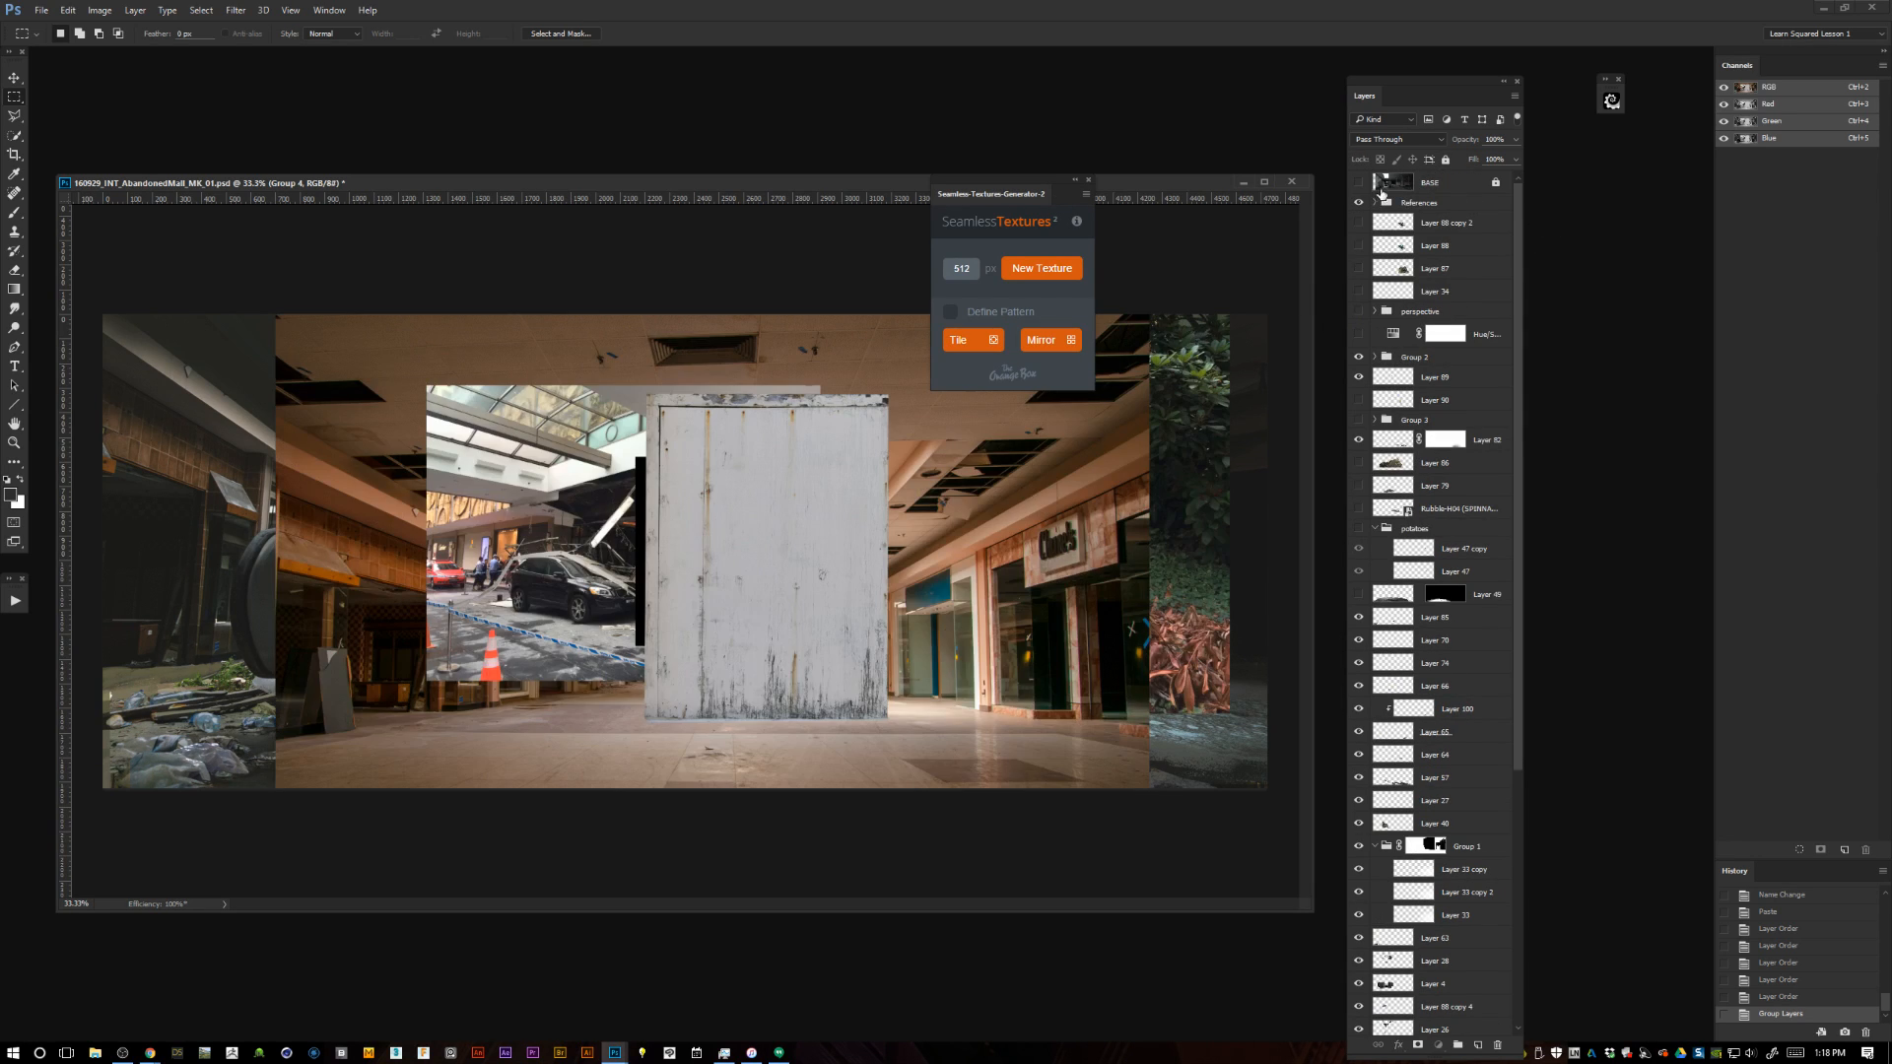
left_click(1416, 226)
key("ctrl+a")
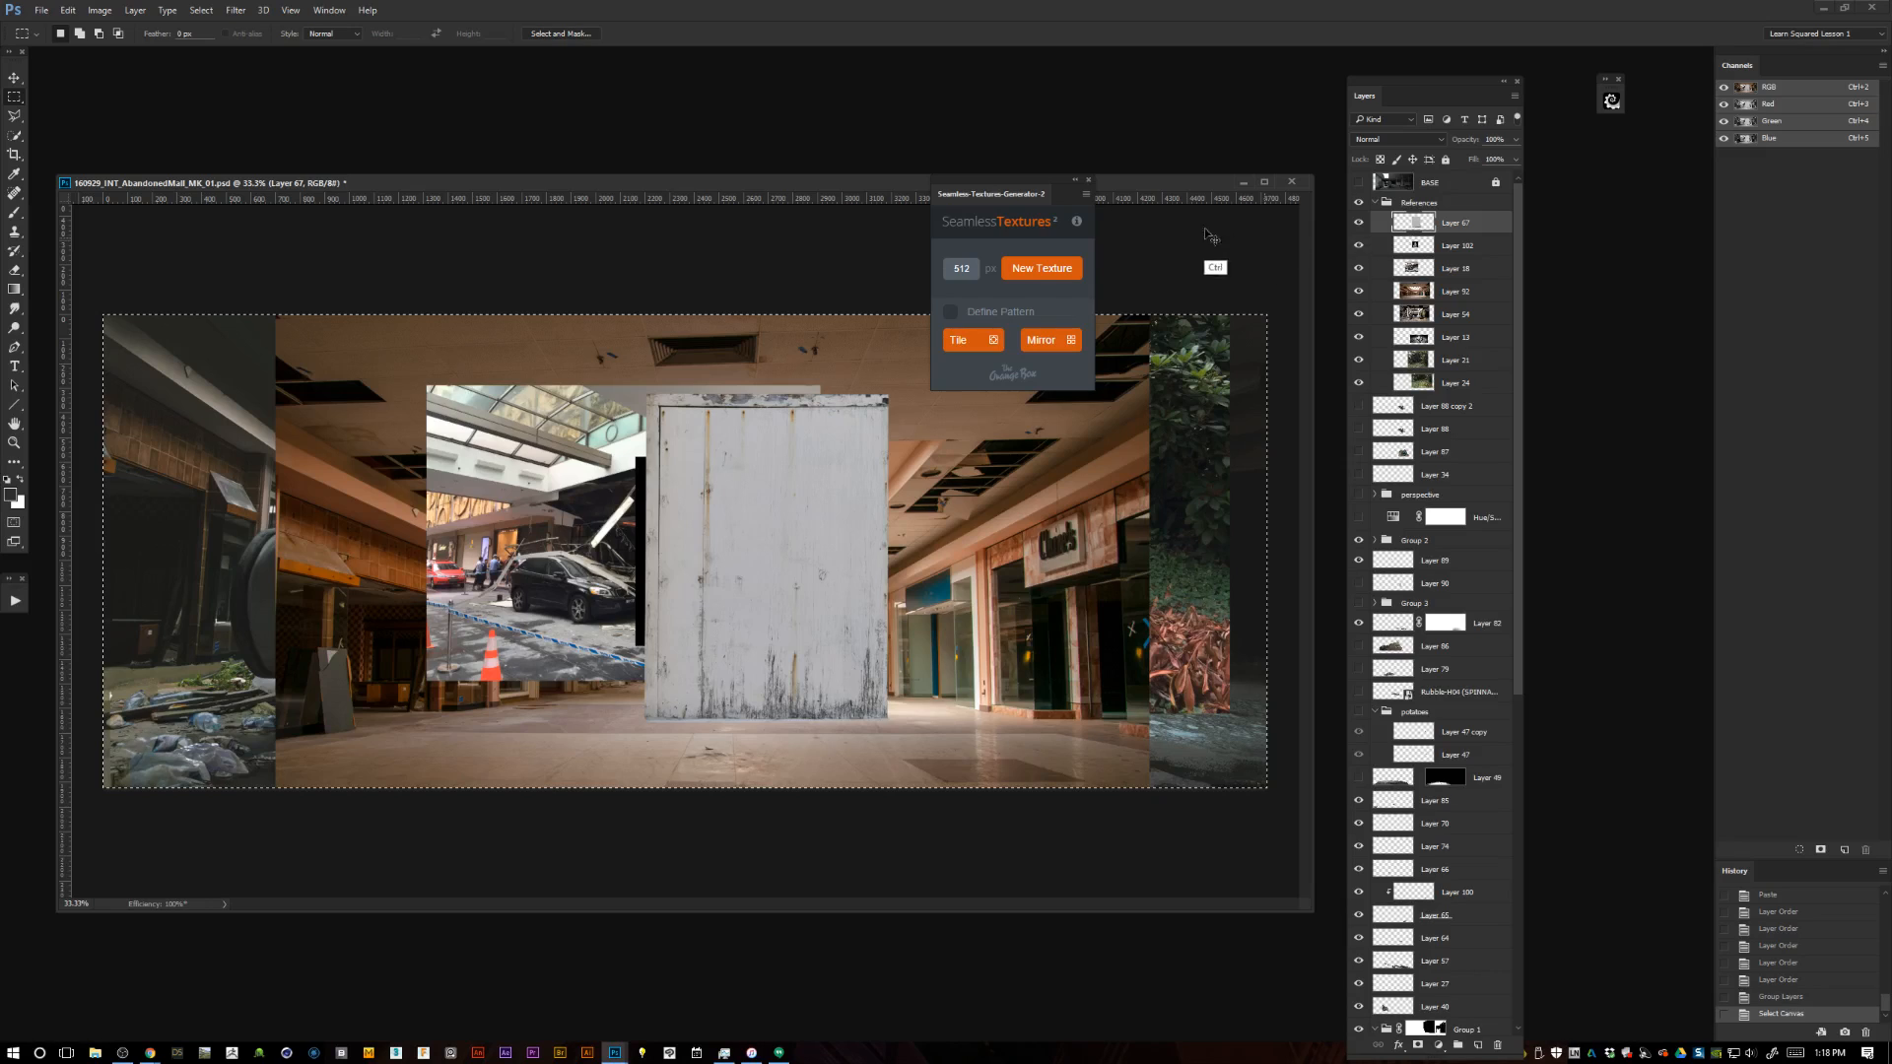
Create a new blank document for the metal panel texture.
left_click(42, 10)
left_click(49, 26)
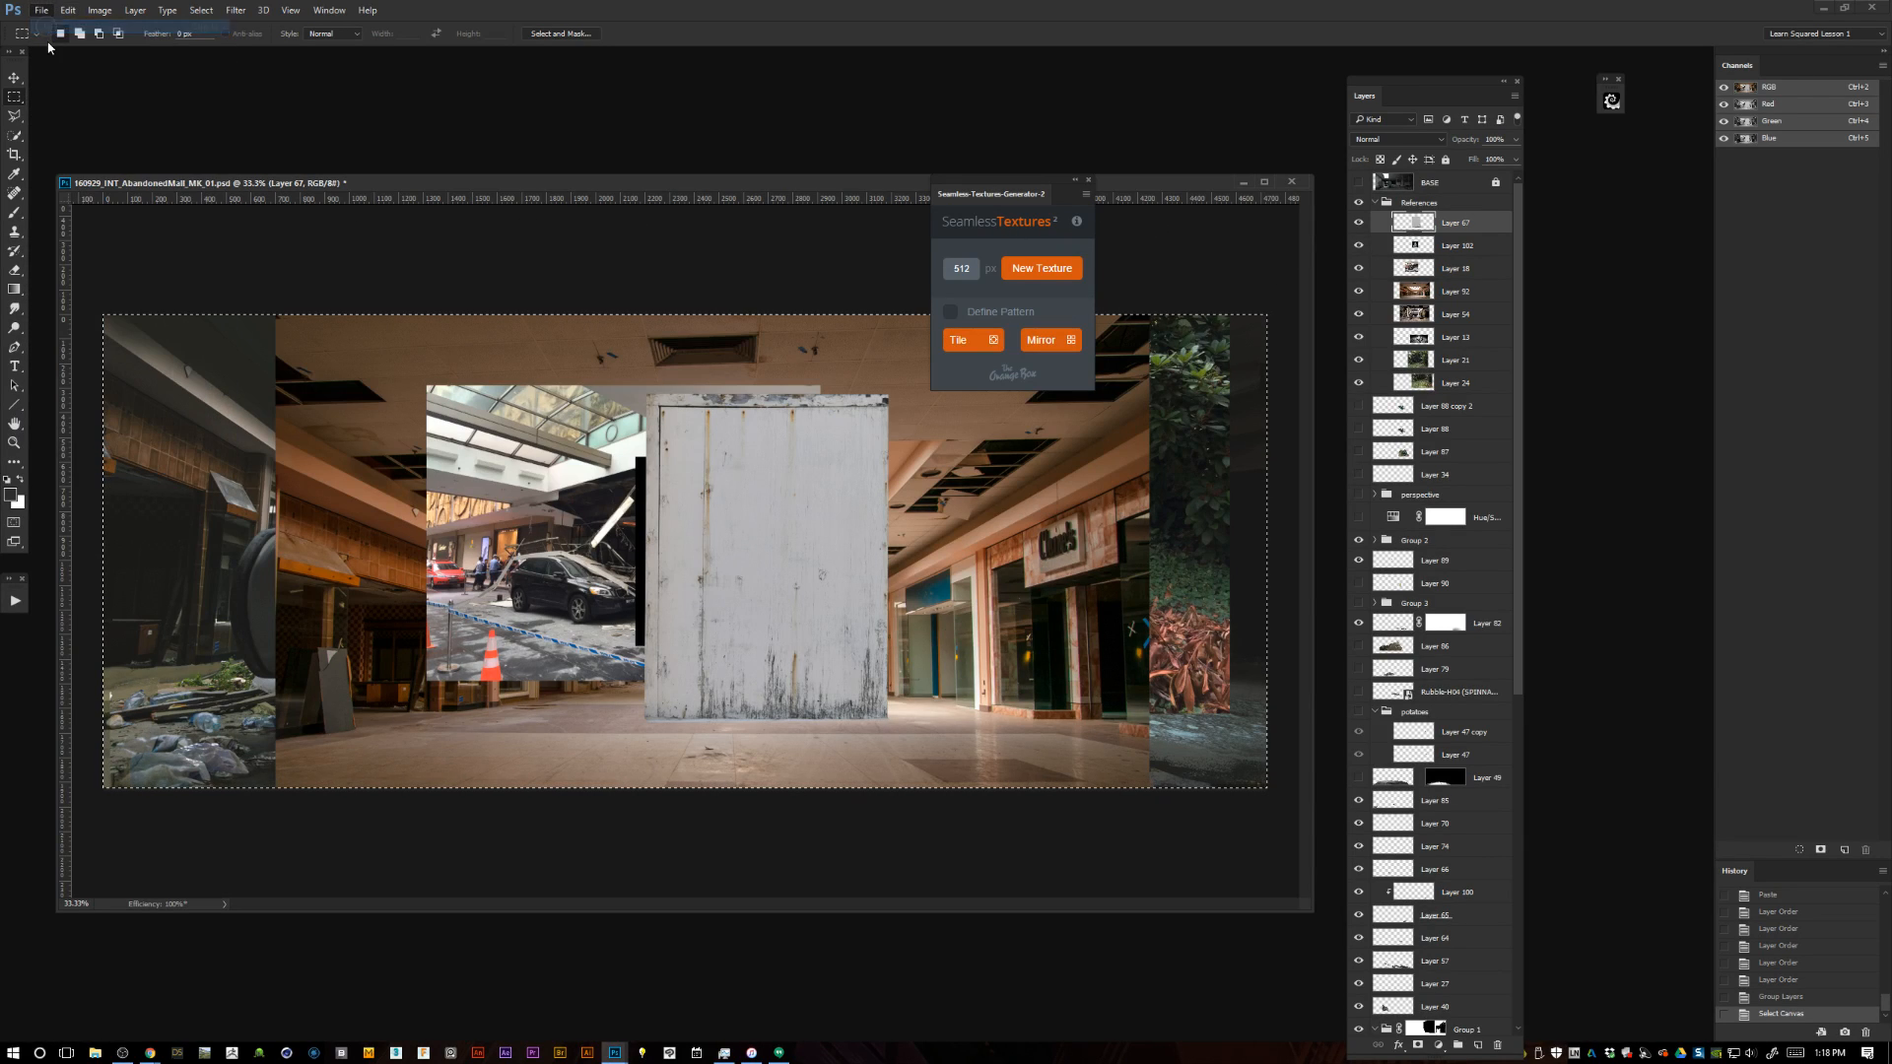
left_click(713, 255)
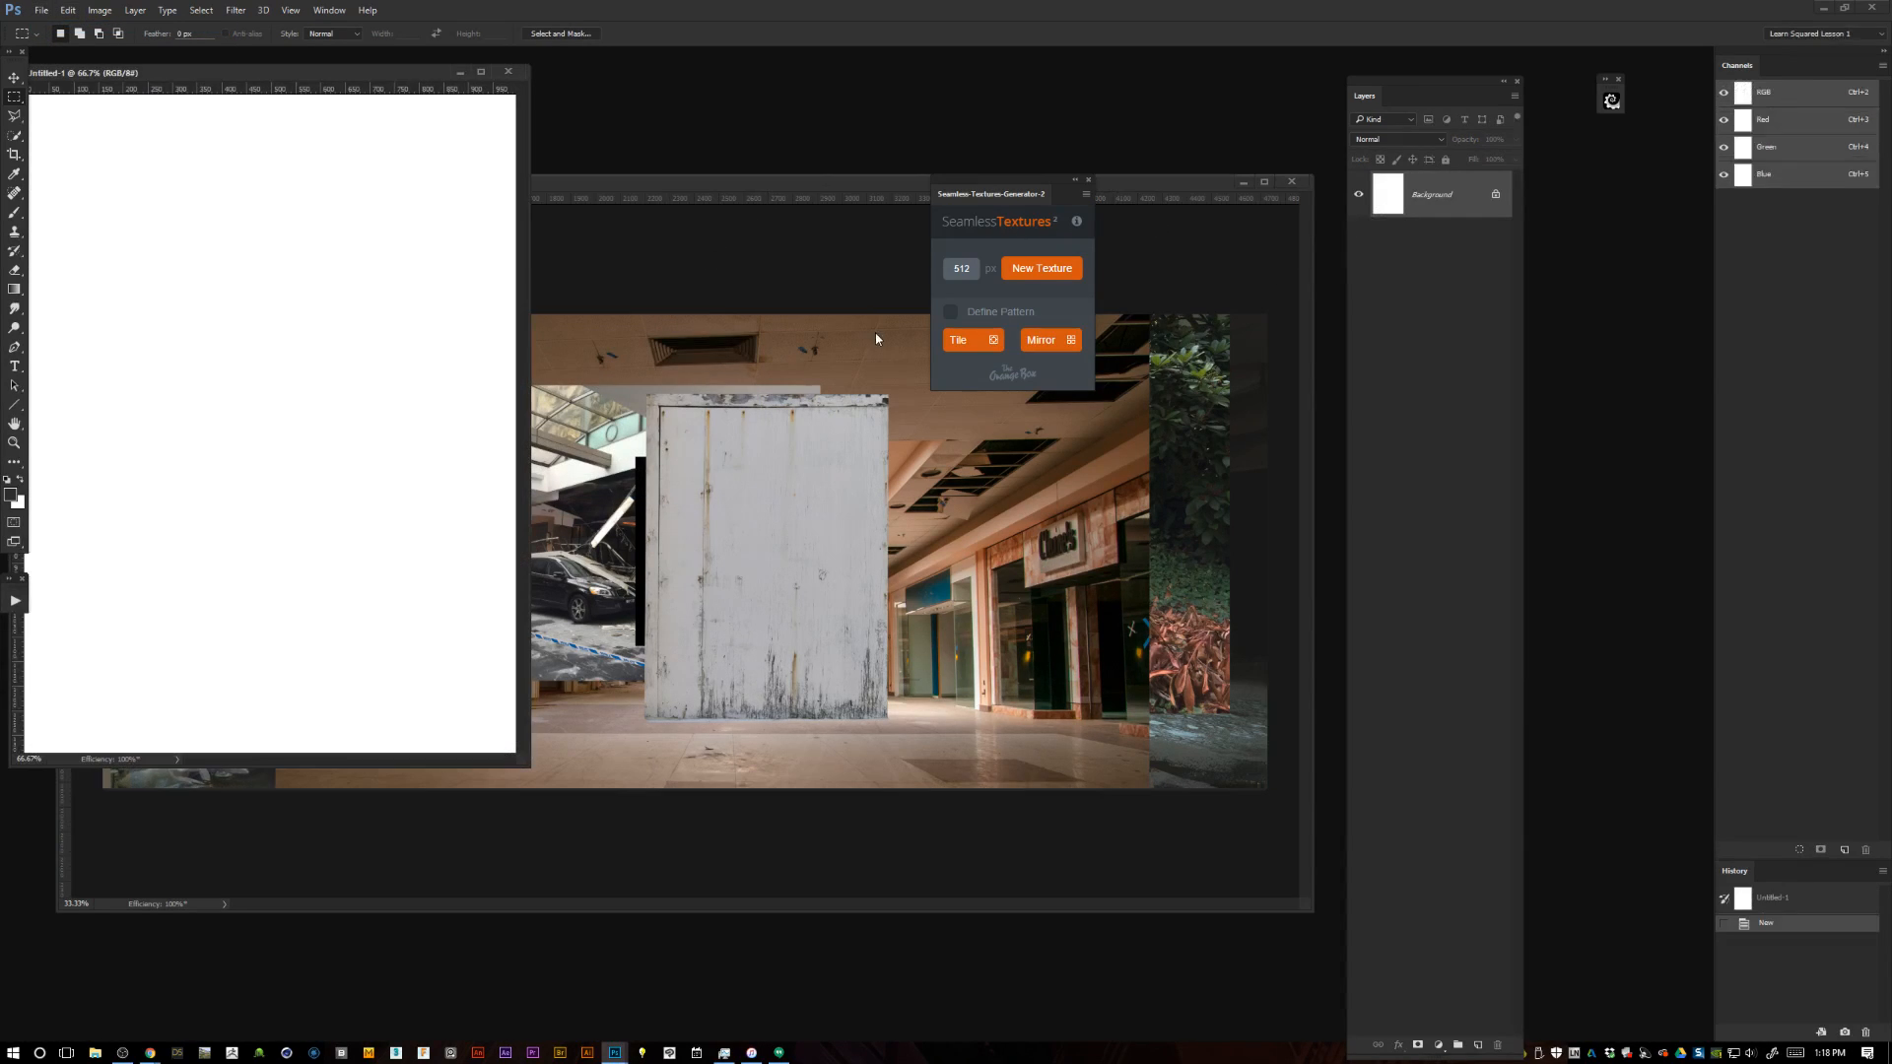
Paste the metal panel into the new document and crop it to a square covering the panel's lower portion.
key("ctrl+v")
left_click_drag(748, 787, 1013, 874)
key("c")
left_click_drag(381, 817, 967, 241)
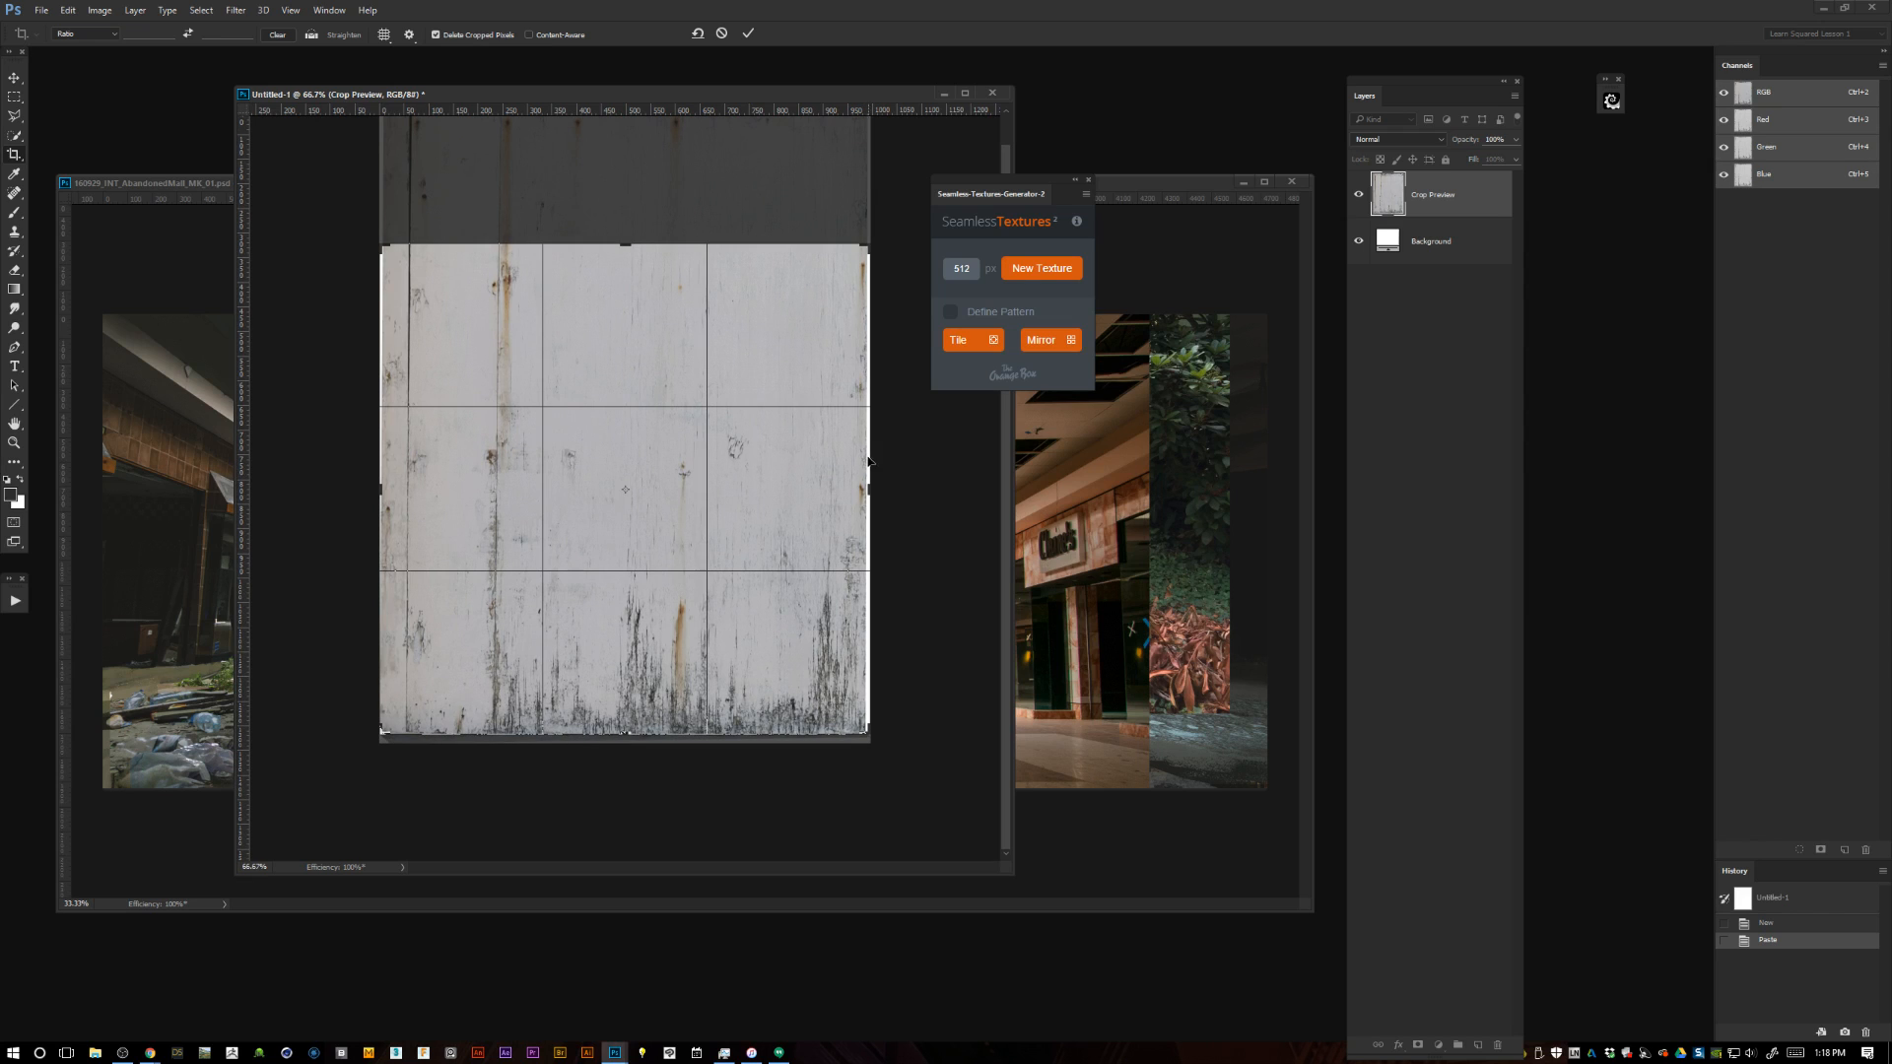
left_click_drag(866, 248, 866, 247)
key("Return")
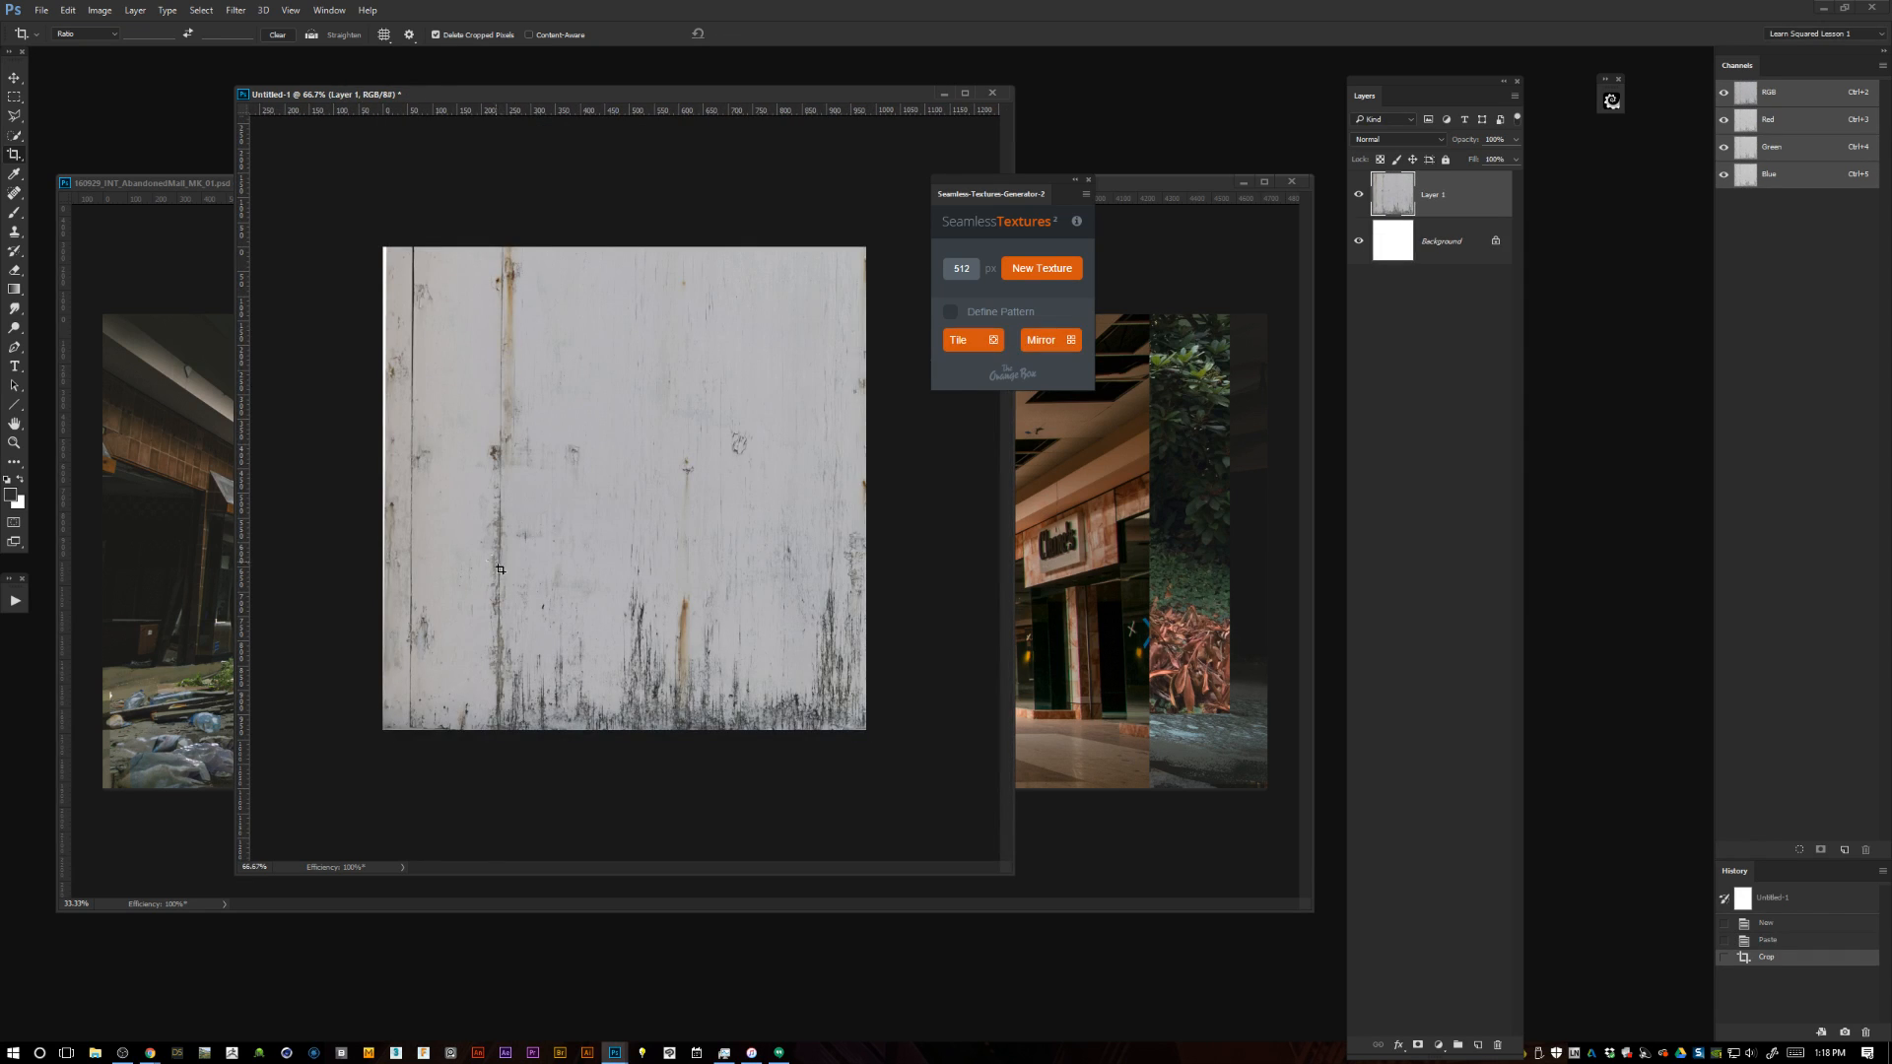
Merge the panel into the background, fill the thin white strip along its left edge, and clear the selection.
key("ctrl+e")
key("l")
left_click(385, 242)
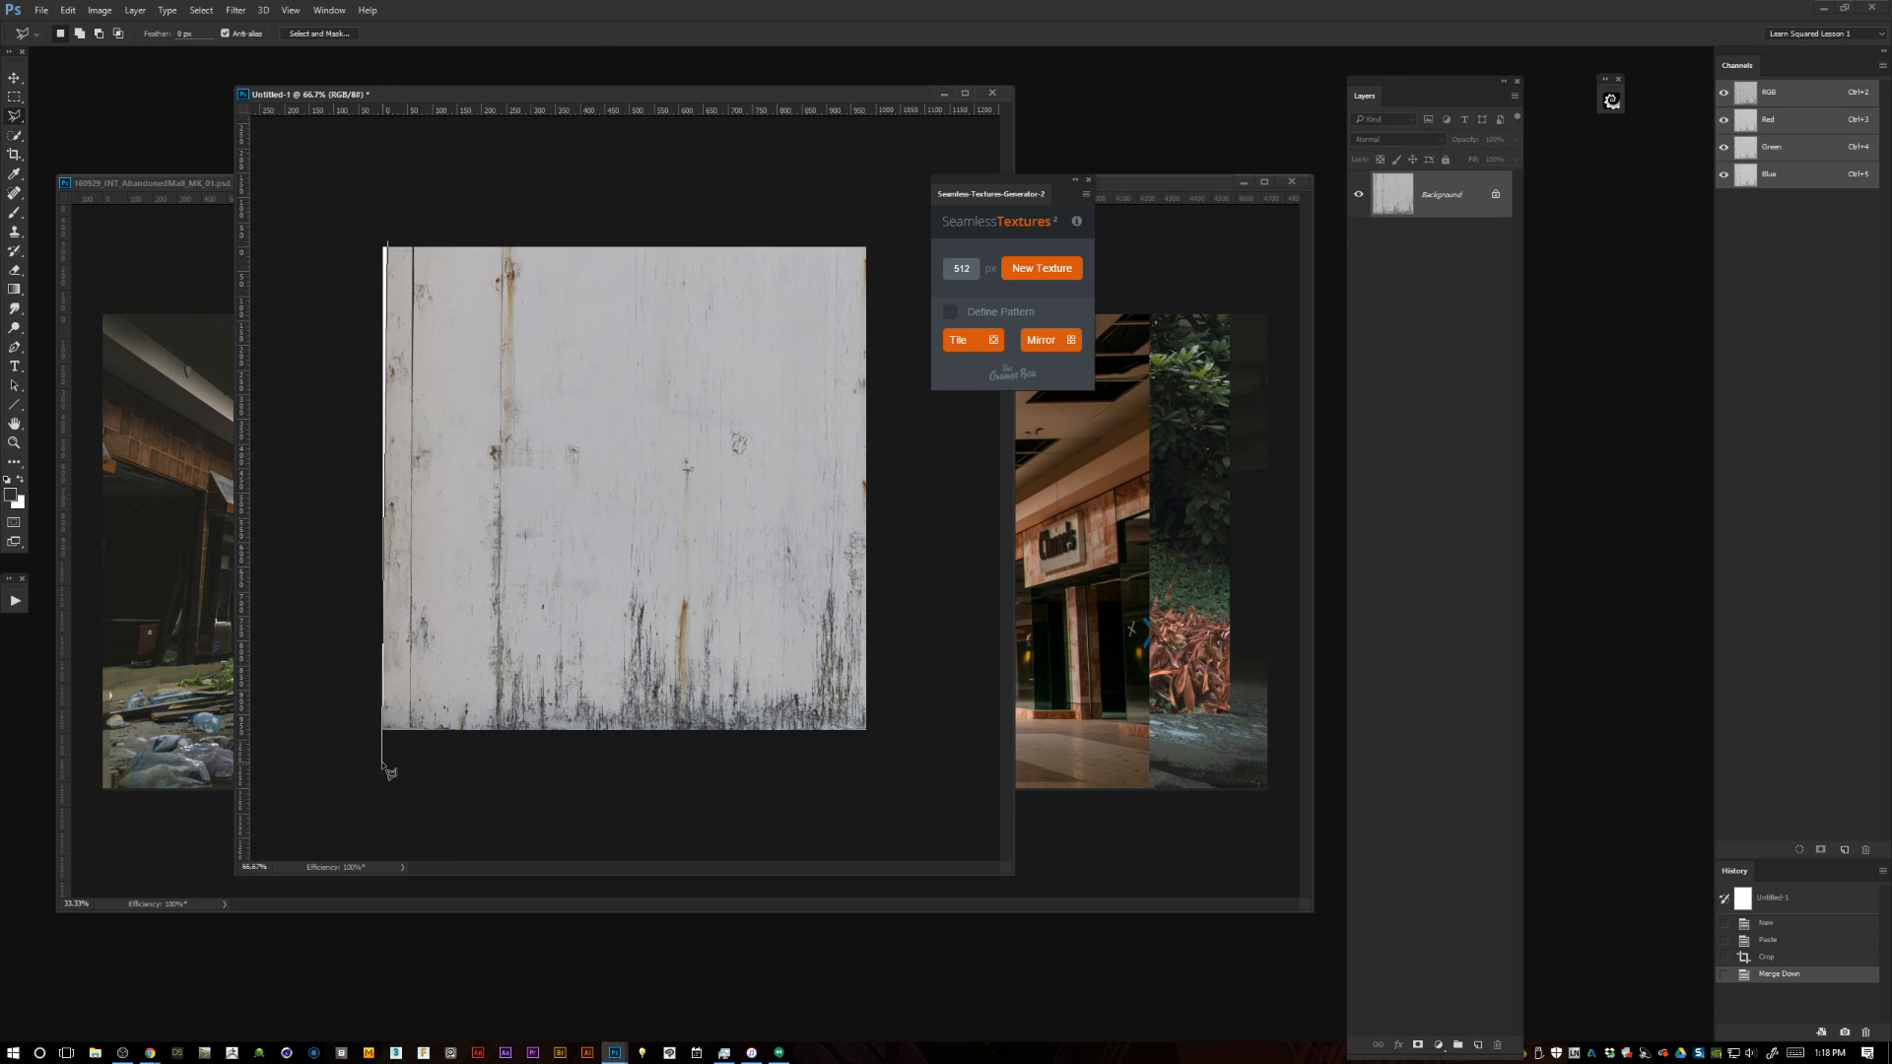
key("Escape")
left_click(390, 243)
left_click(386, 749)
left_click(360, 733)
double_click(383, 209)
key("shift+F5")
left_click(606, 330)
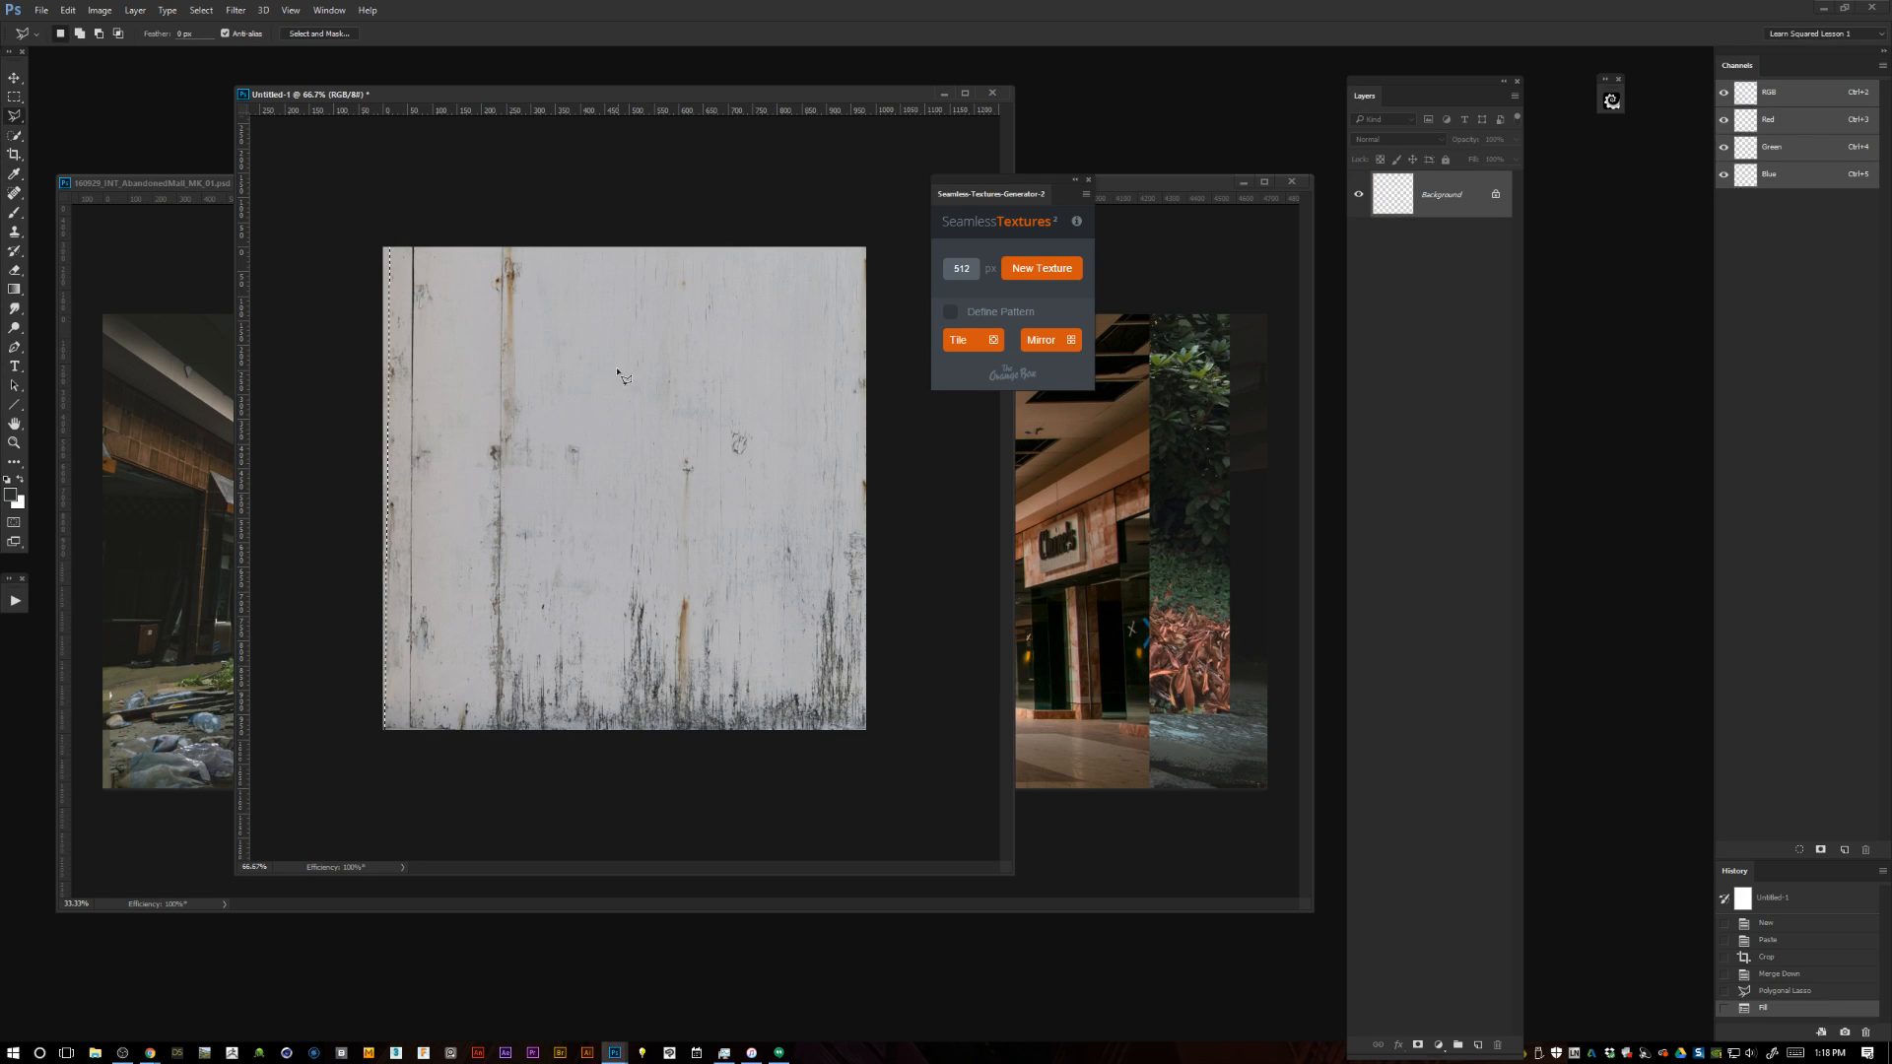
key("m")
key("ctrl+d")
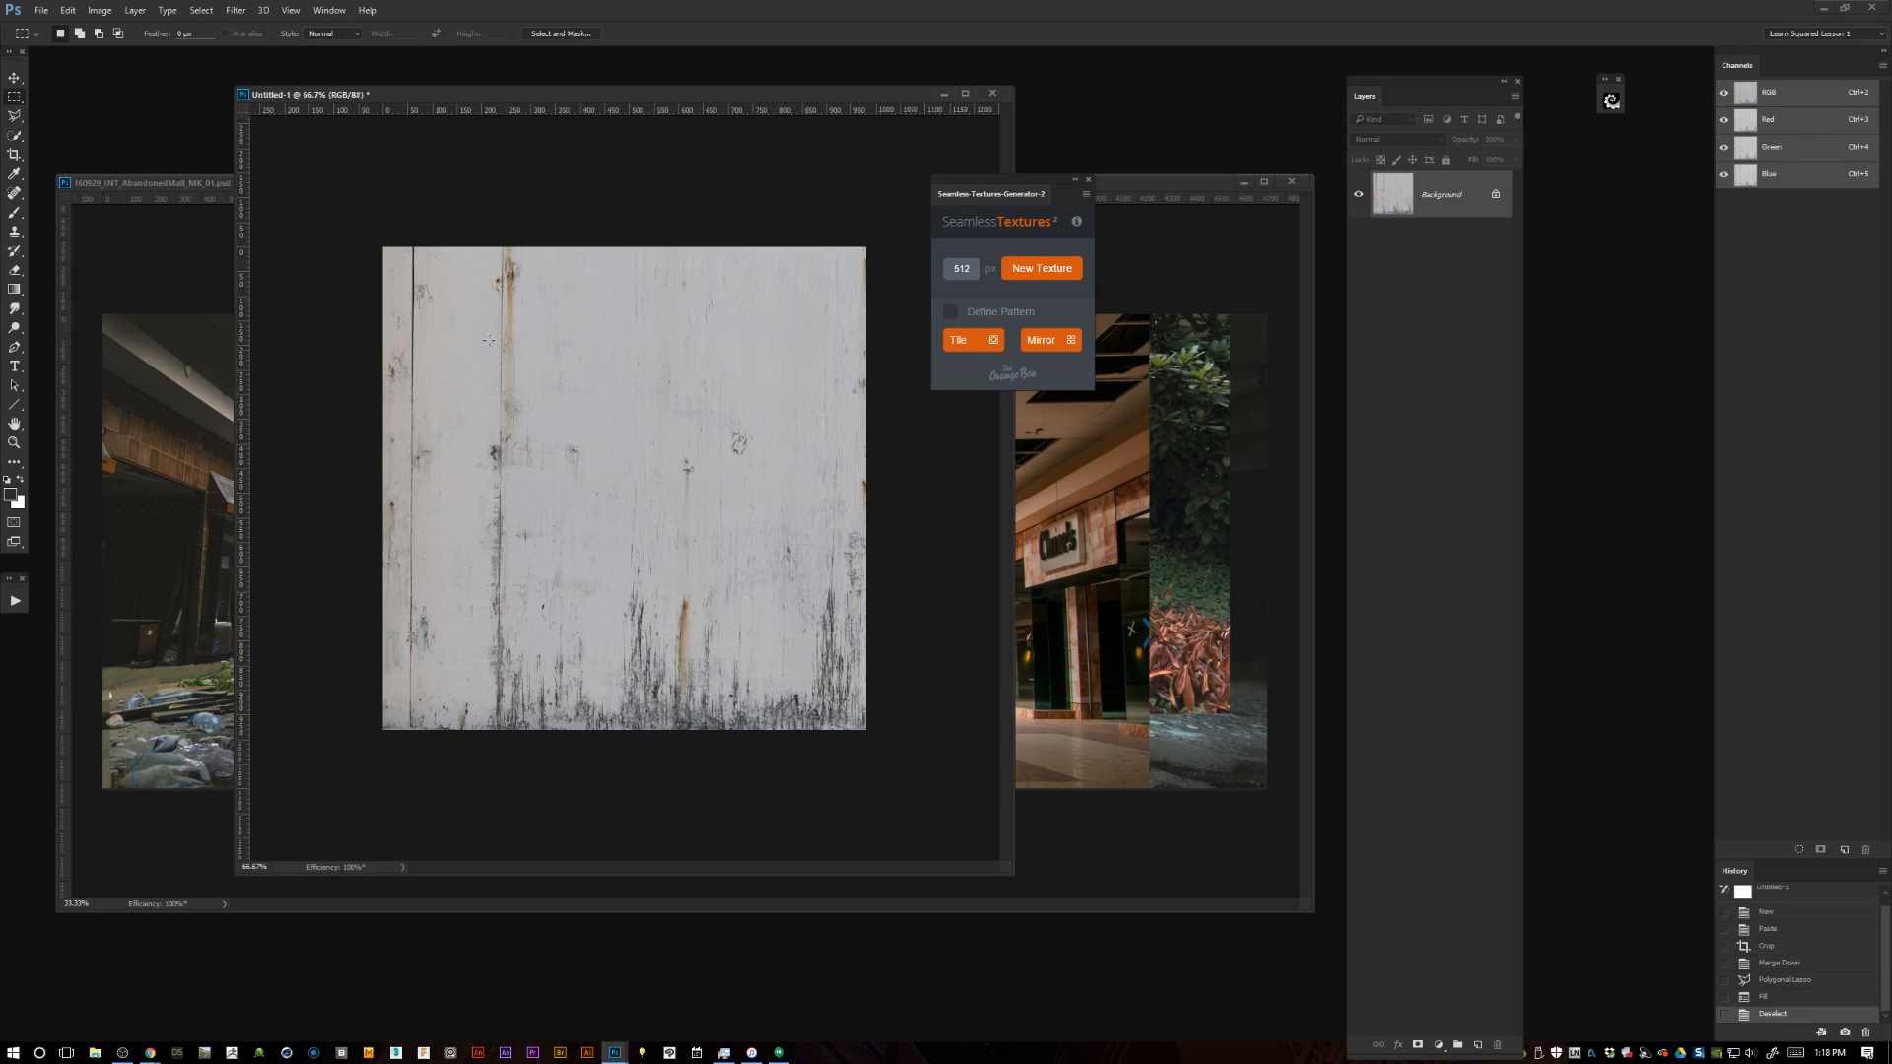
Generate a tiled seamless pattern from the panel and toggle the masked top layer of tile_pattern to compare the seams.
left_click(970, 340)
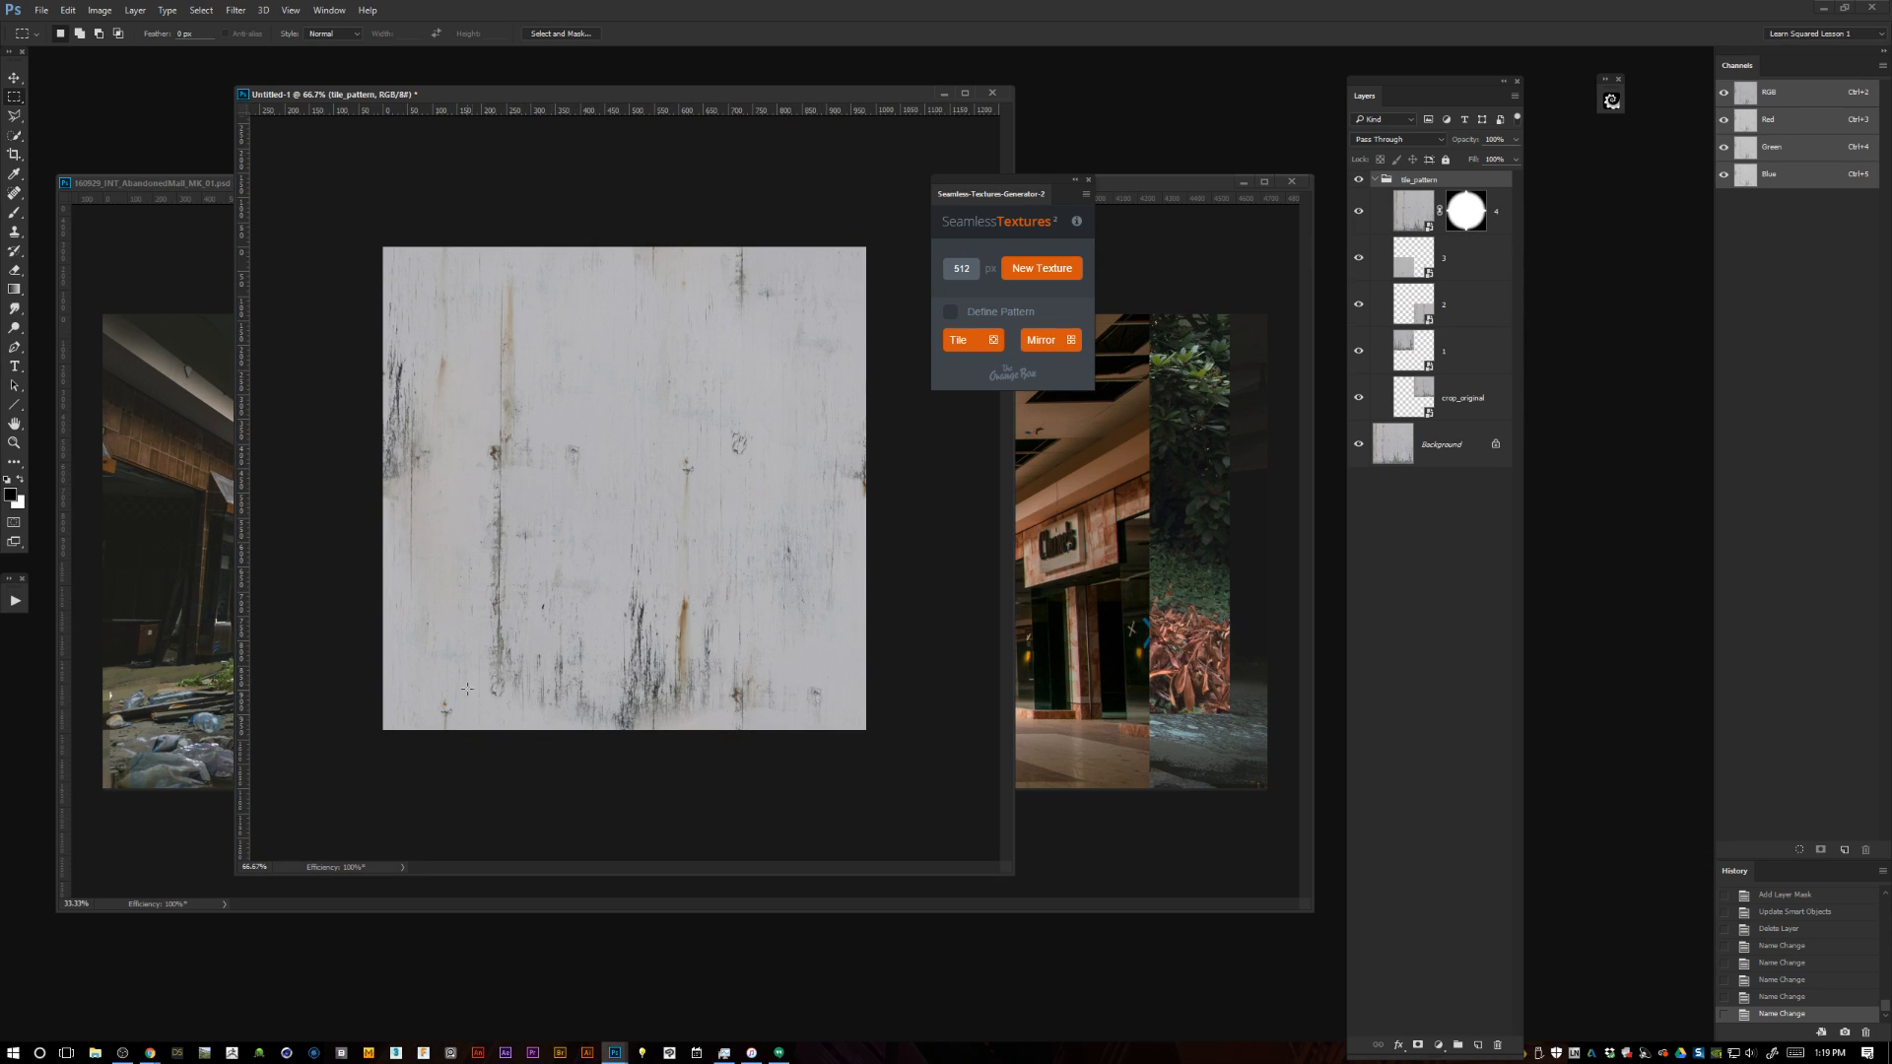
left_click(1360, 212)
left_click(1360, 212)
left_click(1359, 212)
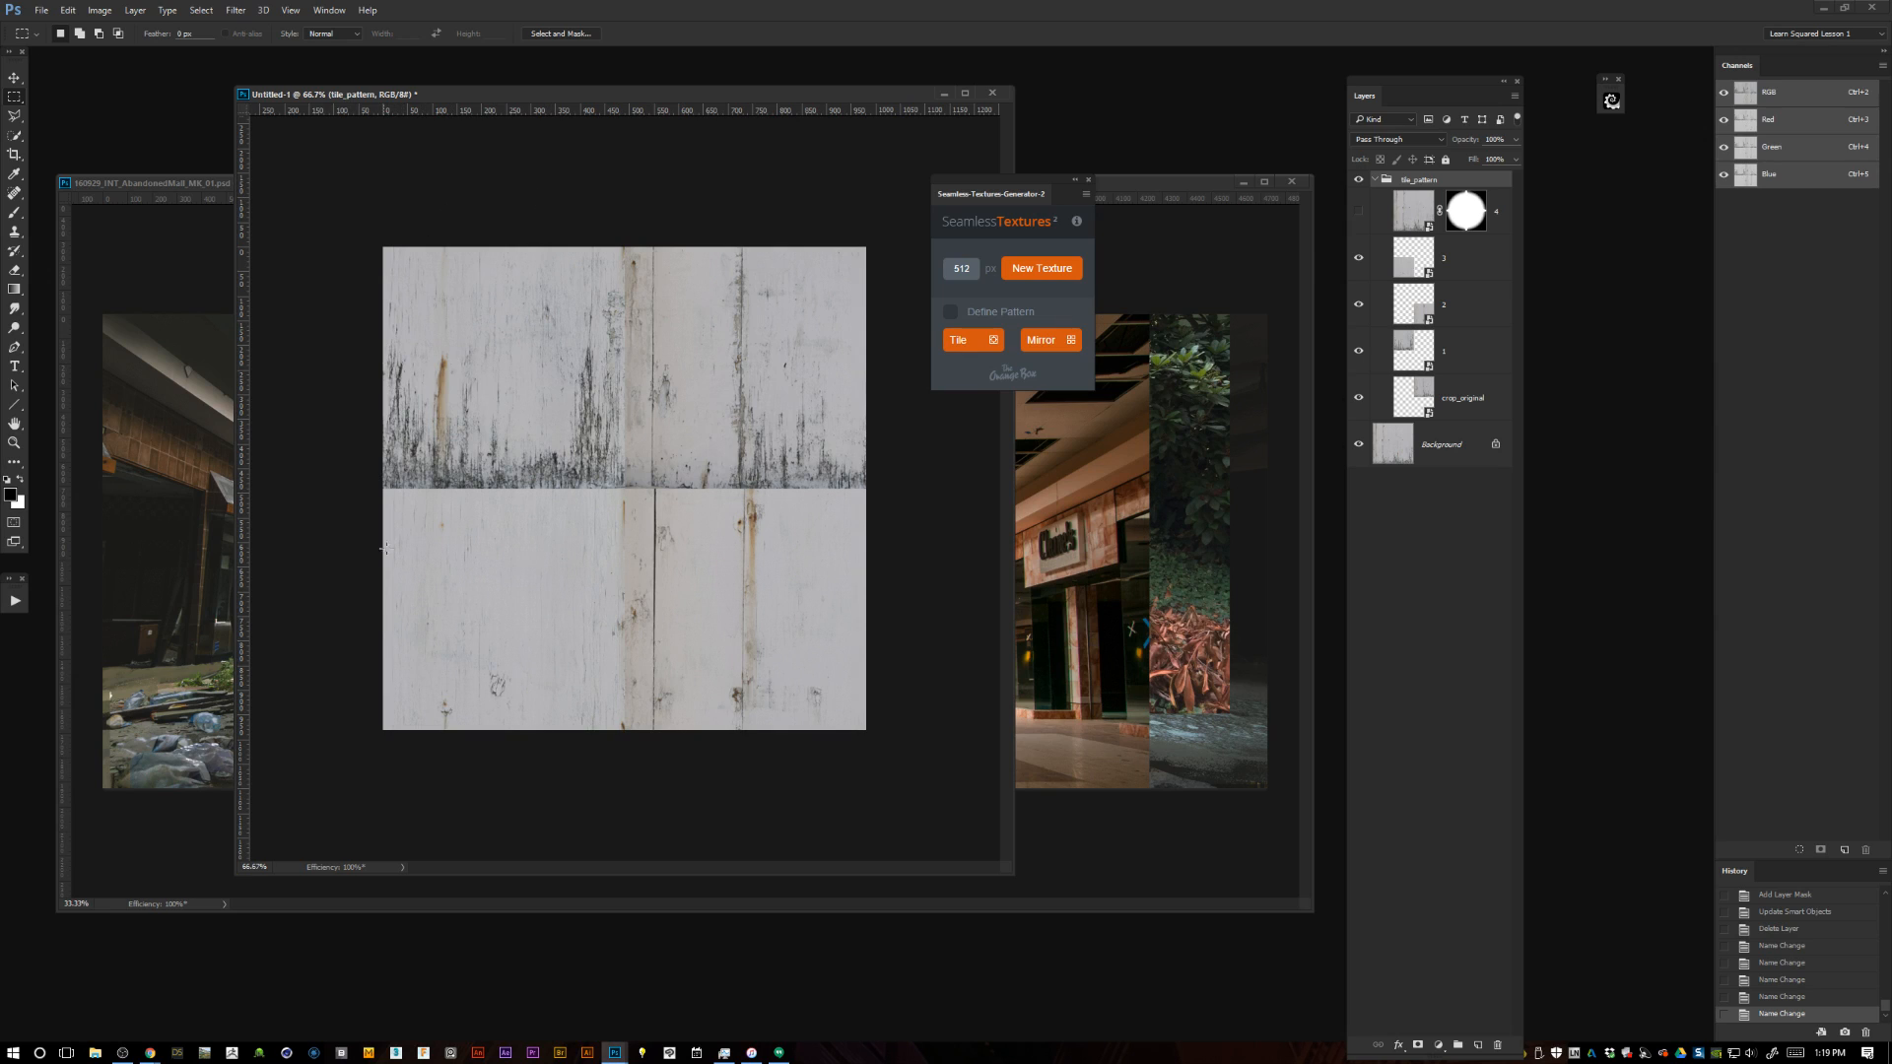
left_click(1360, 210)
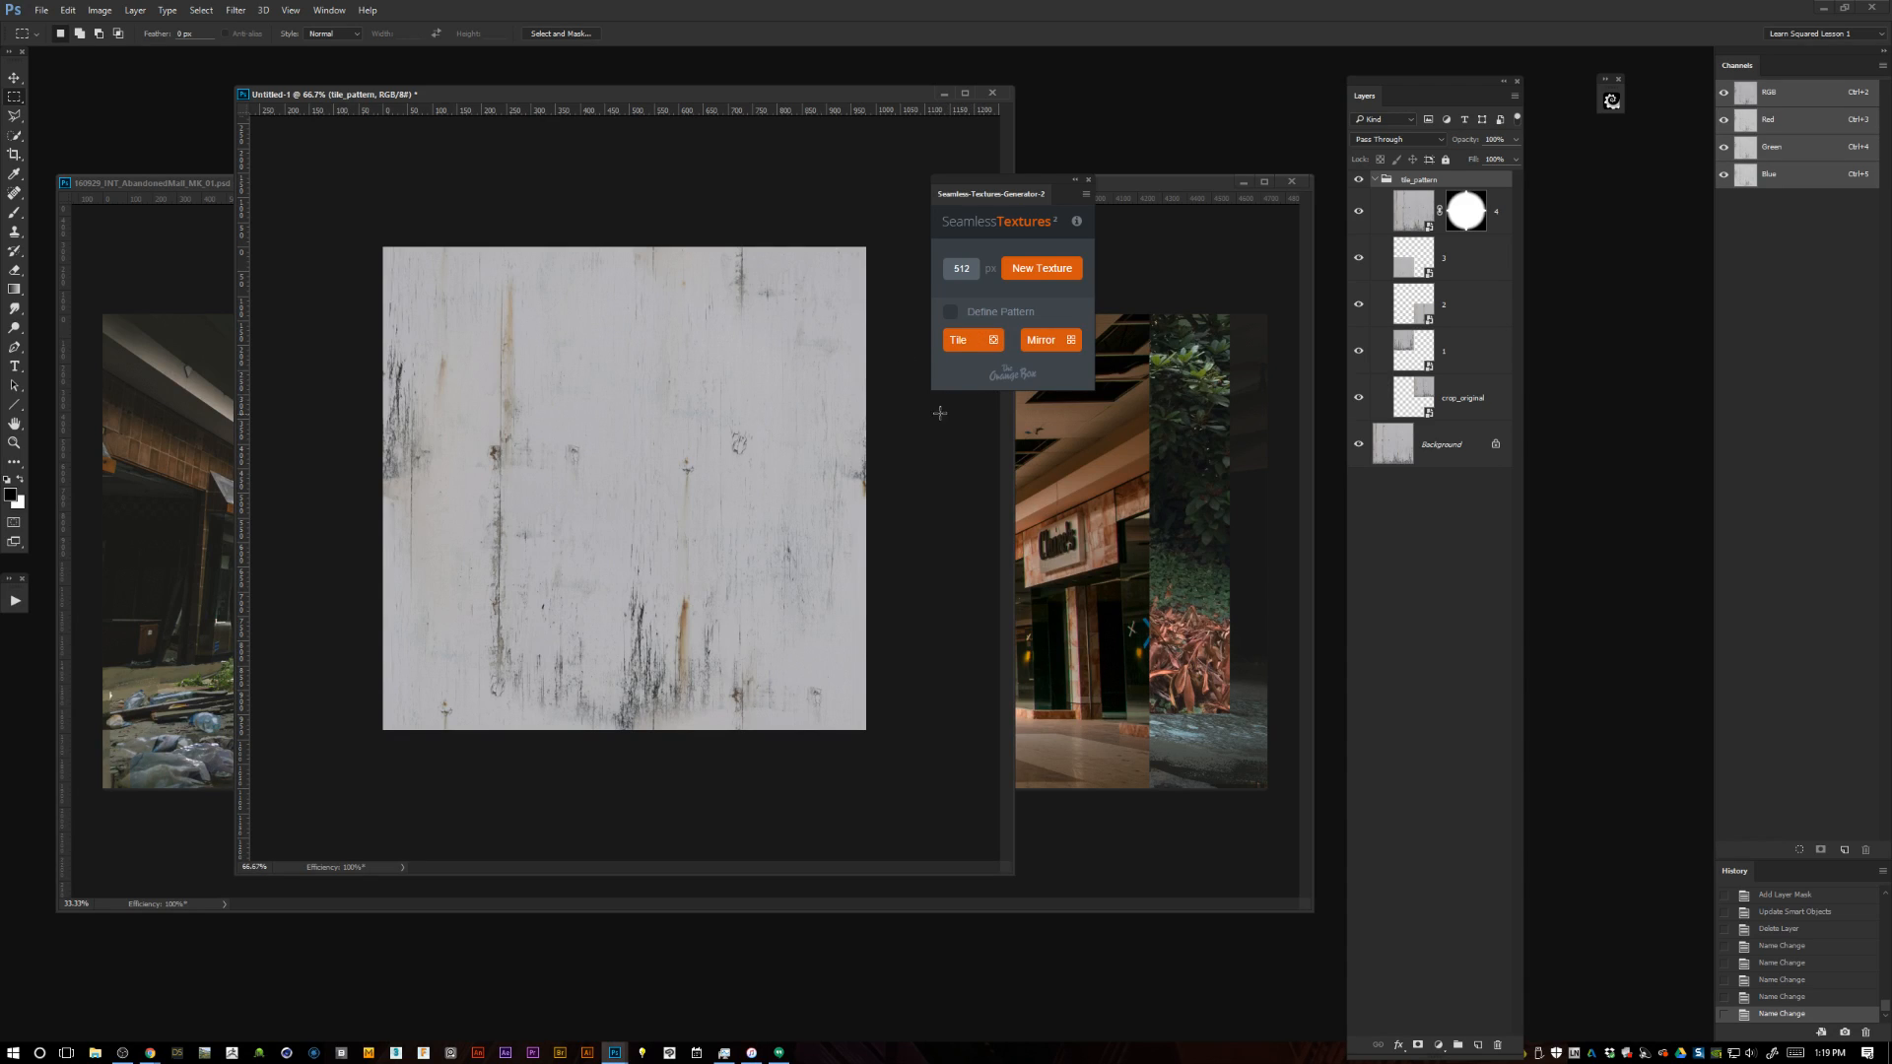
Close the texture extension and its unsaved document, and hide the References group with the canvas deselected in the mall painting.
left_click(1089, 180)
left_click(993, 92)
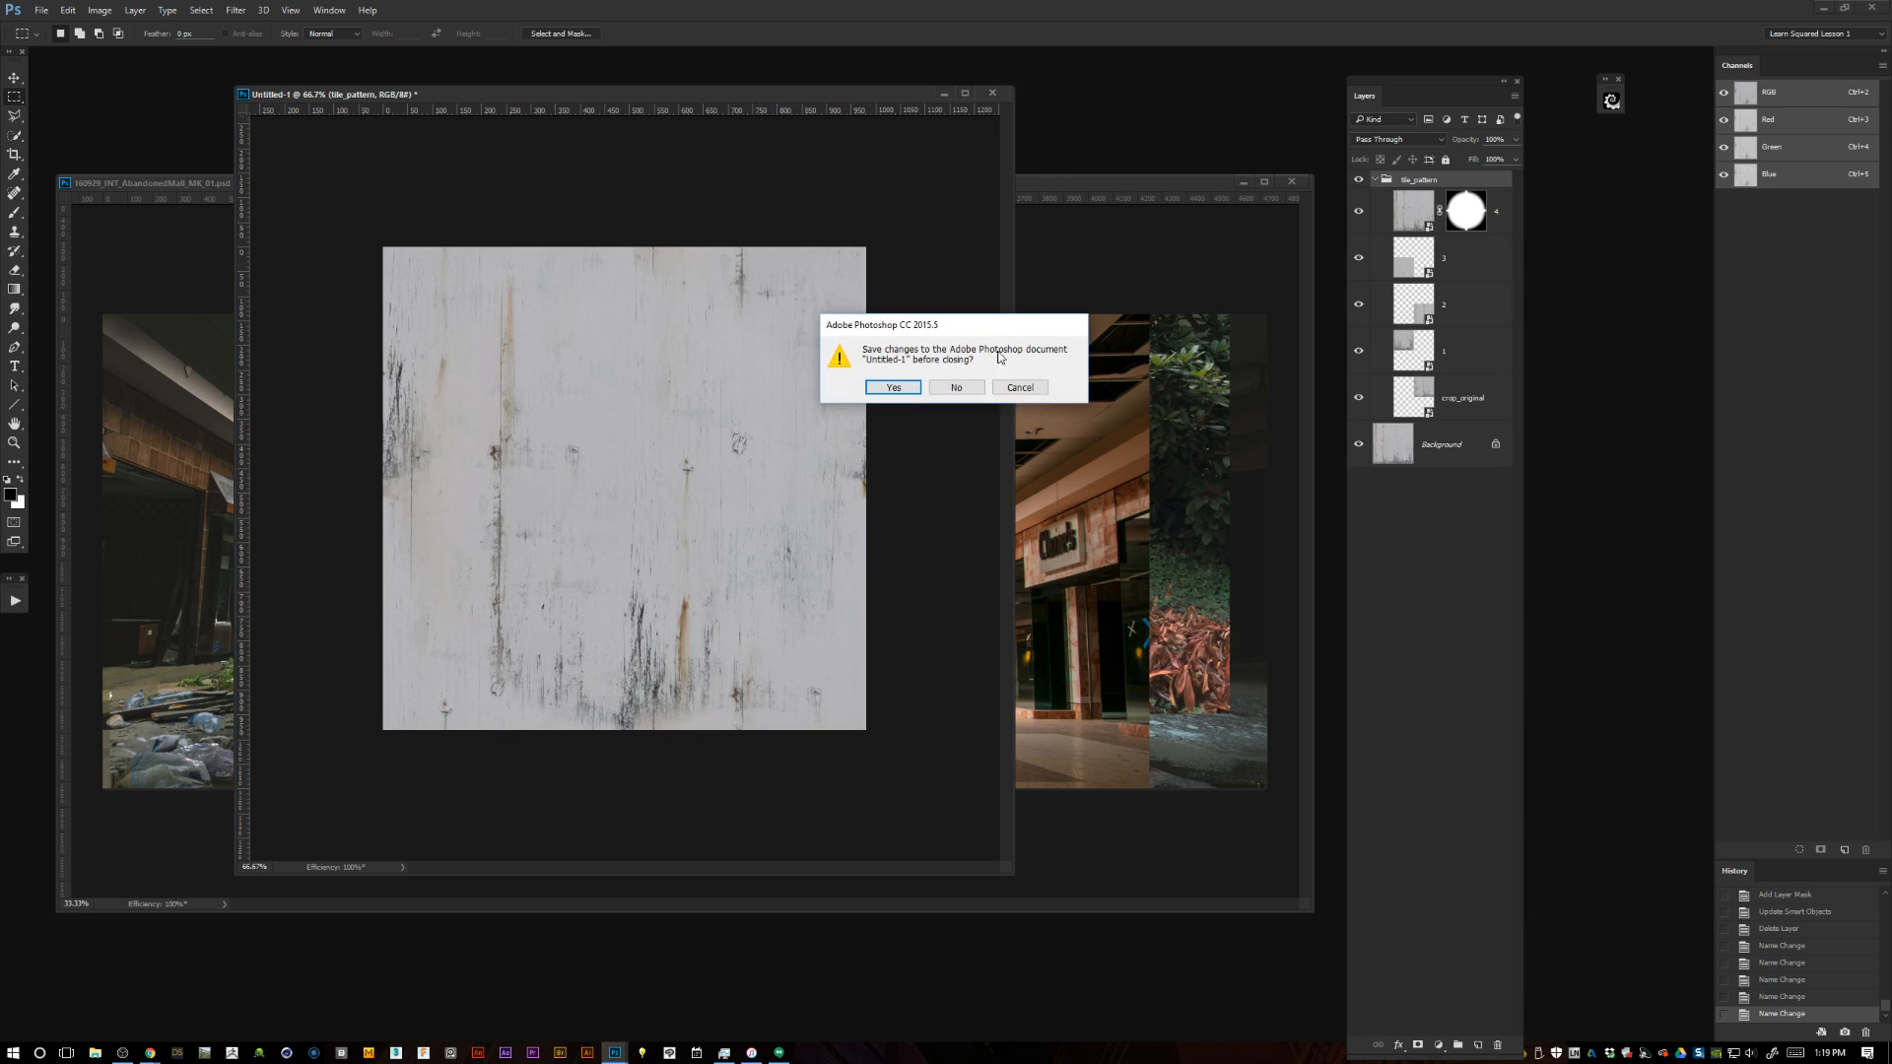
left_click(973, 392)
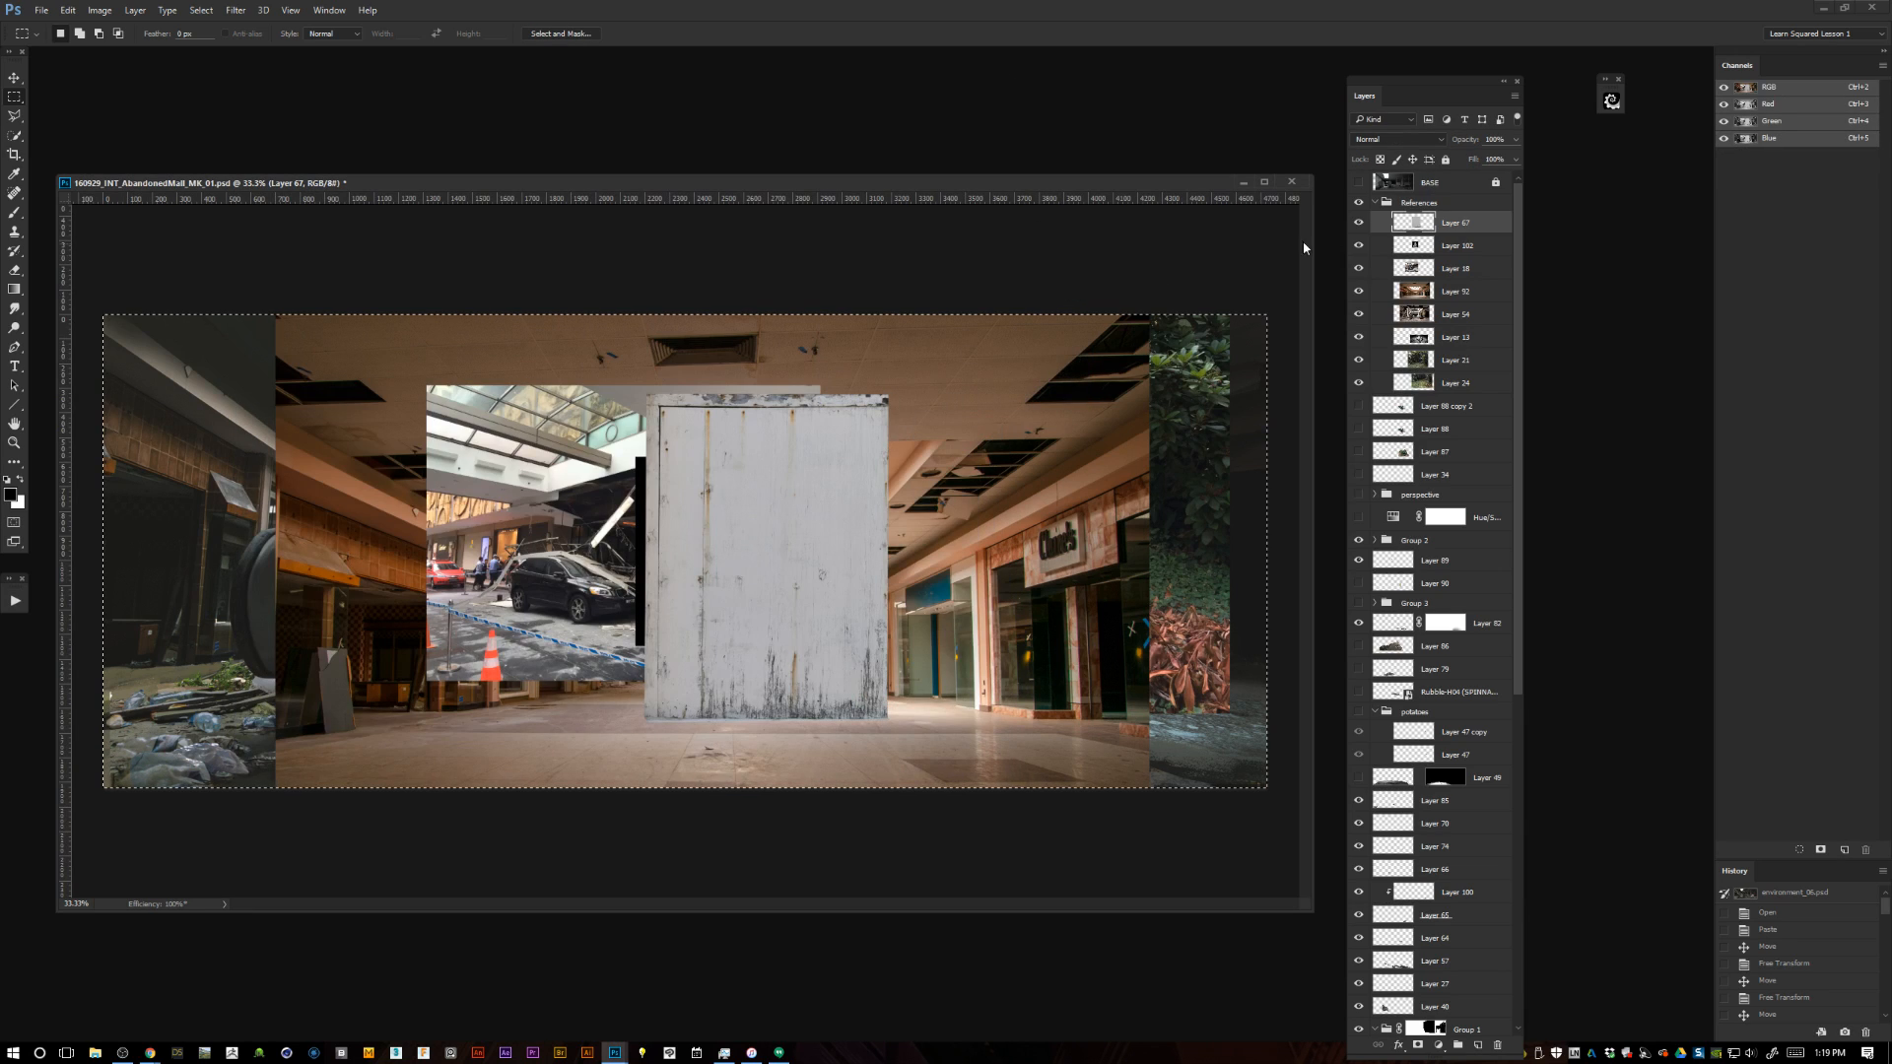
left_click(1358, 202)
key("ctrl+d")
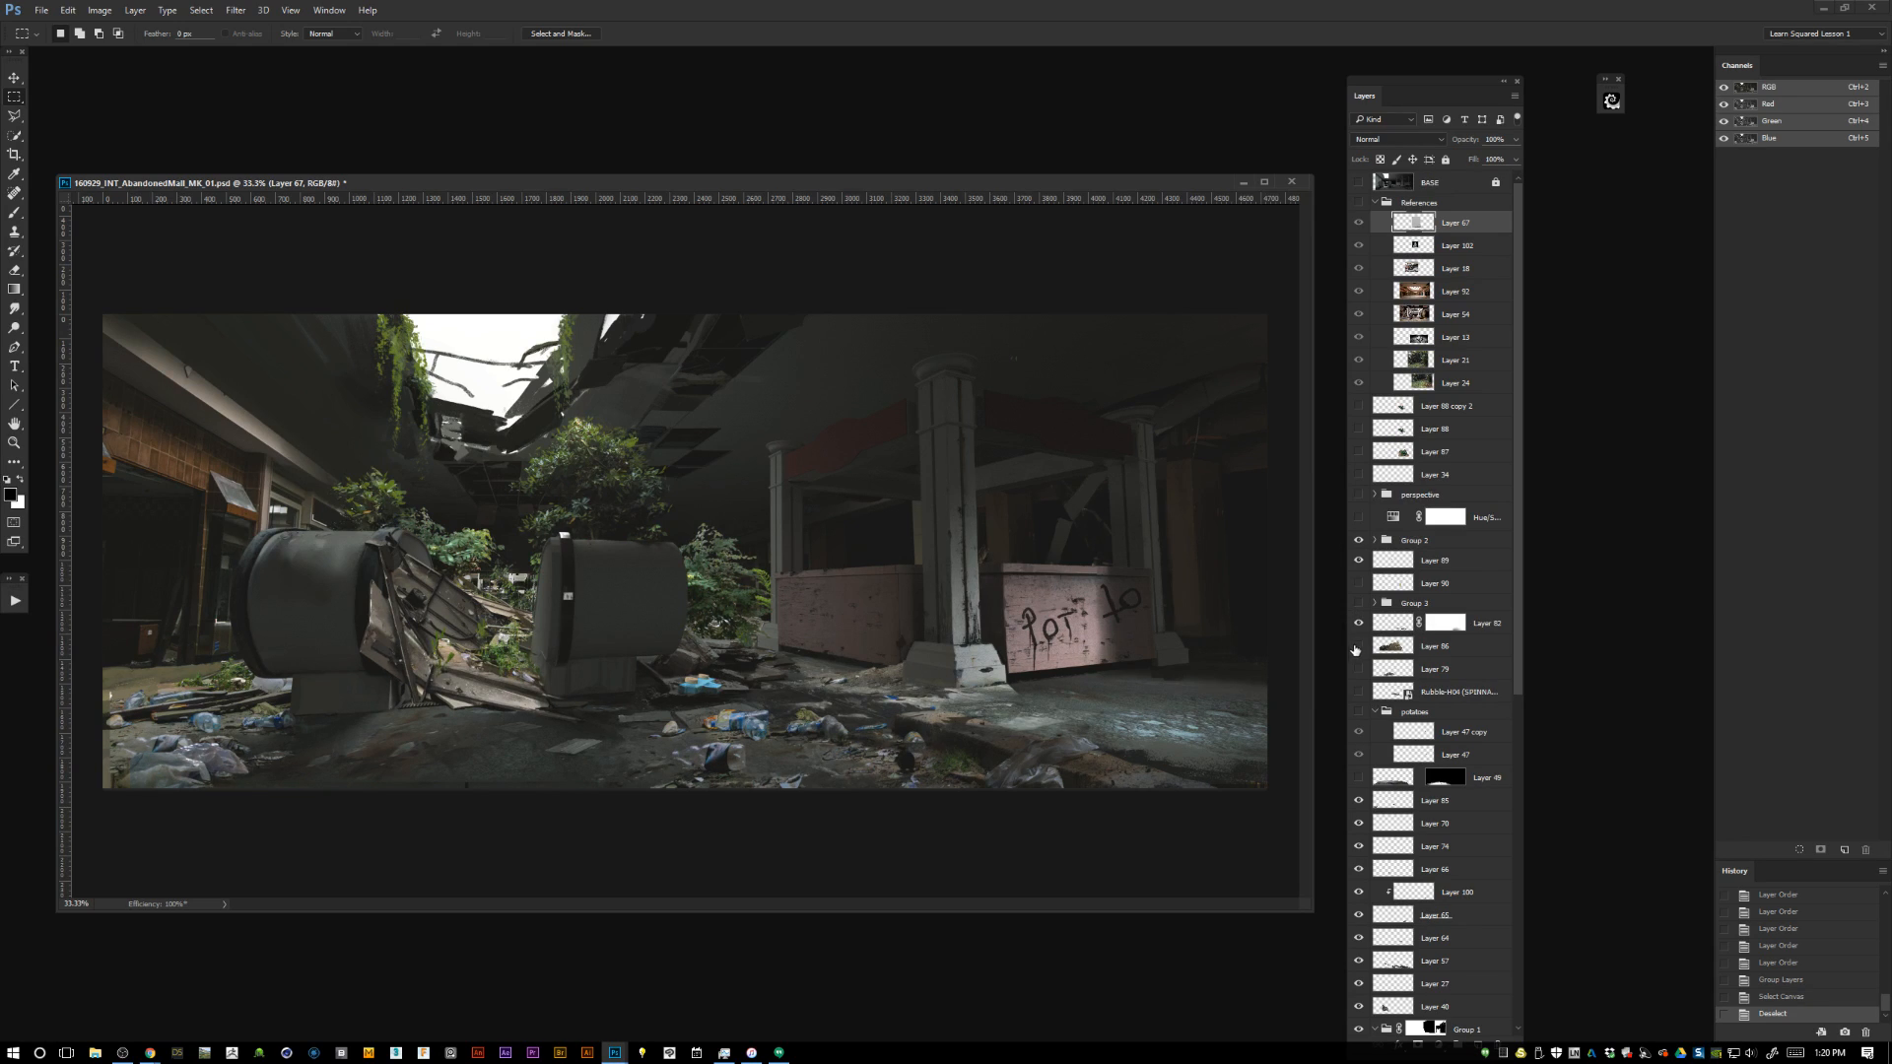
Check Layer 86 and Layer 79 by toggling their visibility, and delete Layer 79 and the Rubble smart-object layer.
left_click(1357, 647)
left_click(1358, 647)
left_click(1406, 647)
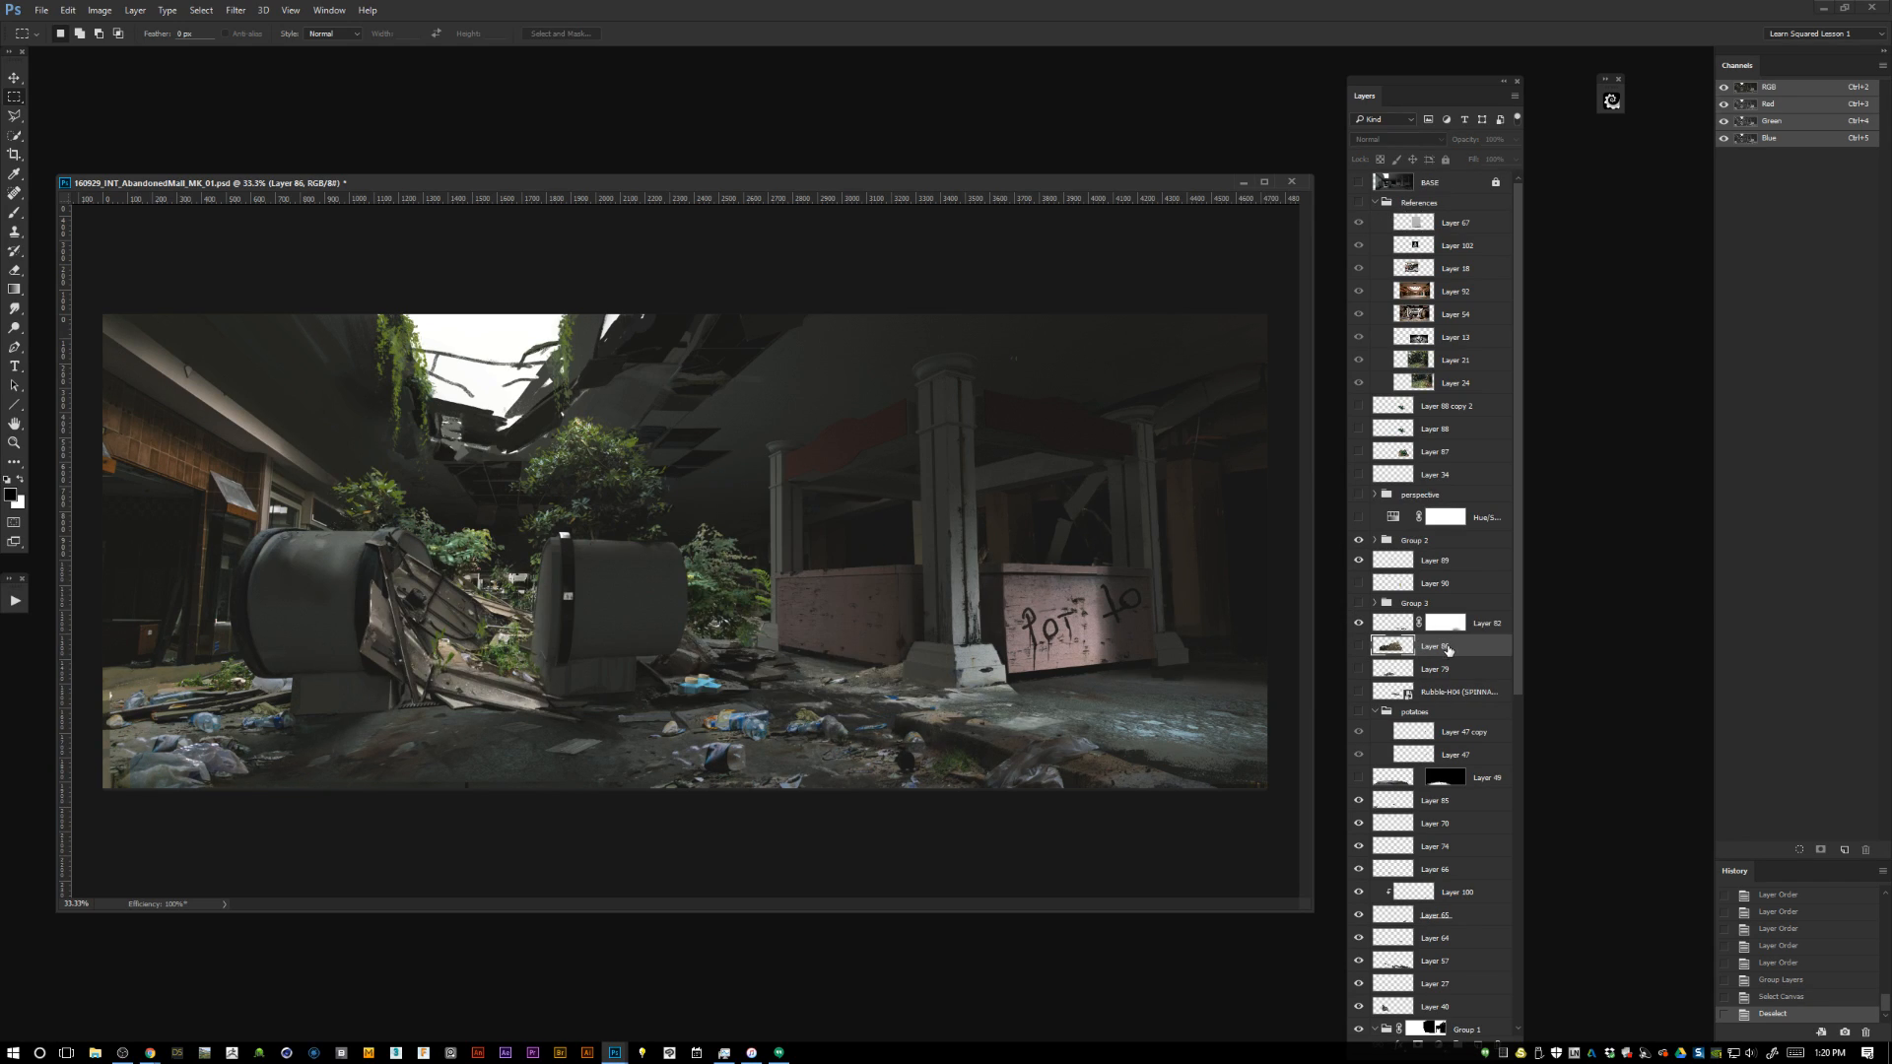
left_click(1359, 669)
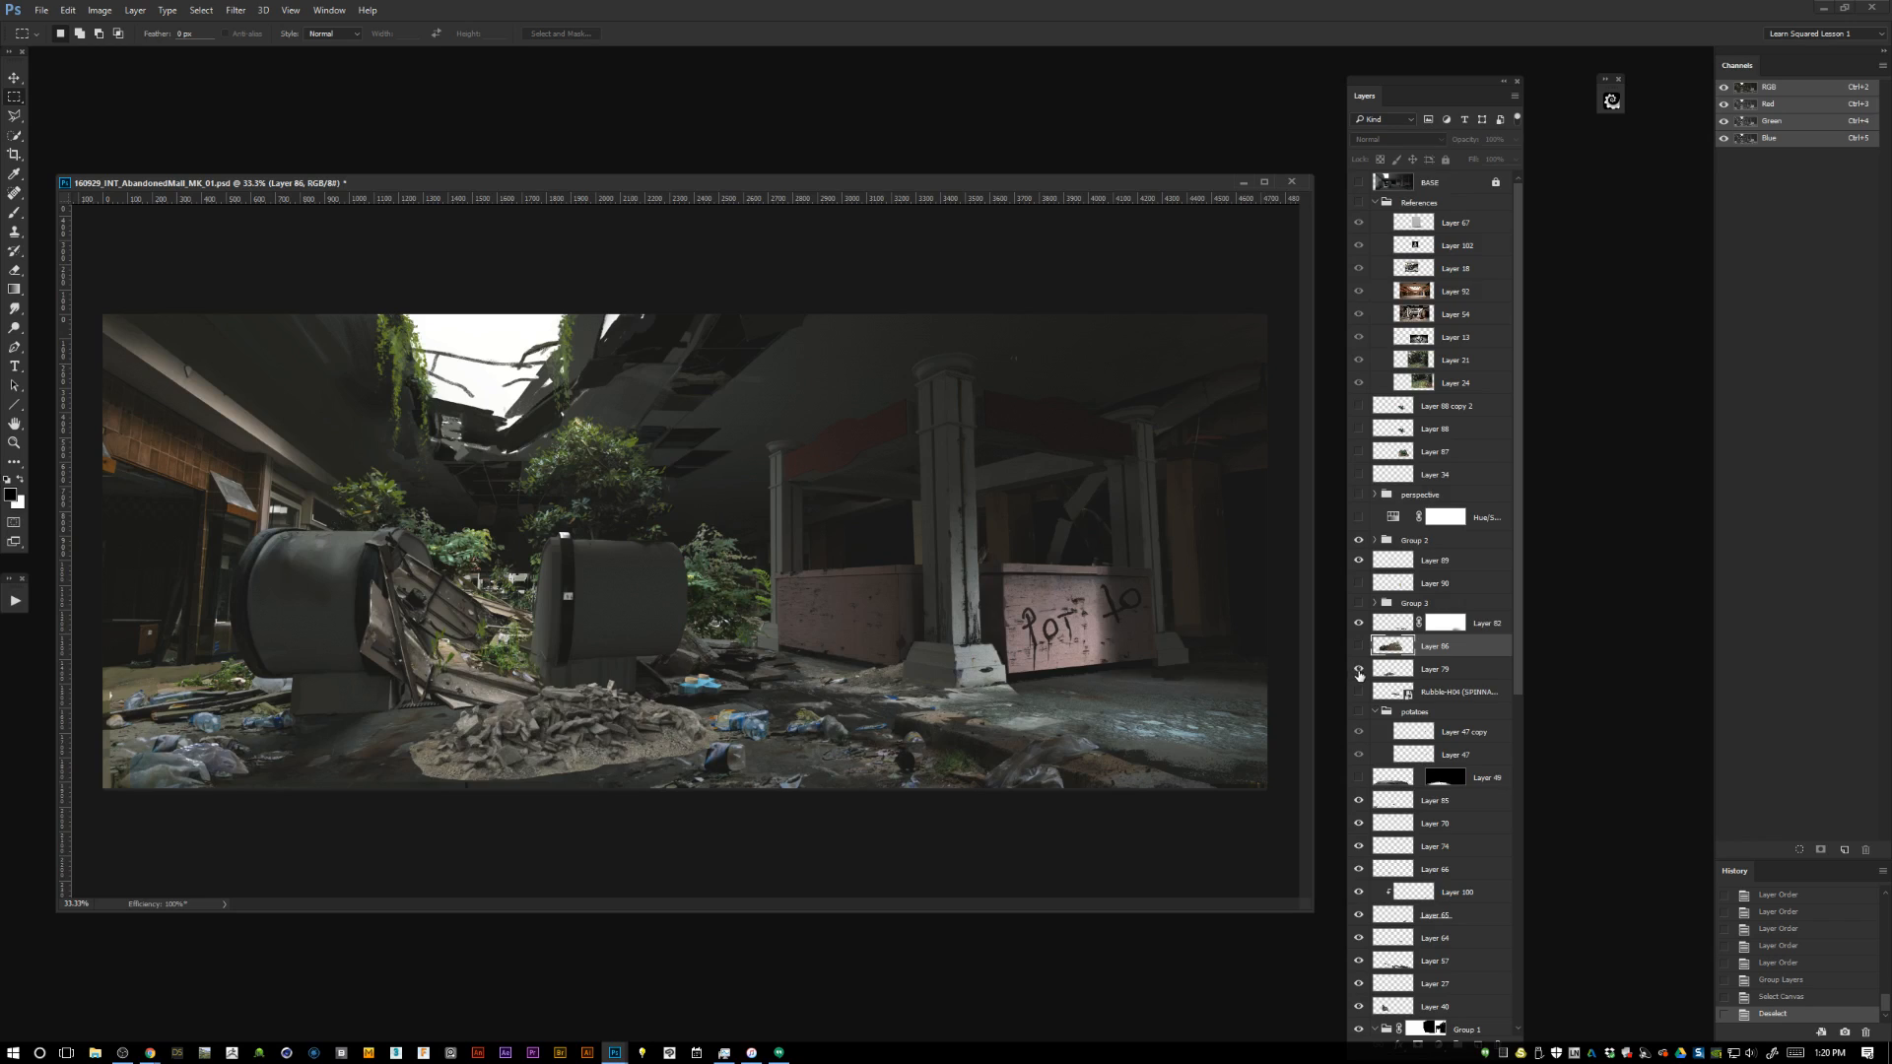
left_click(1359, 669)
left_click(1392, 674)
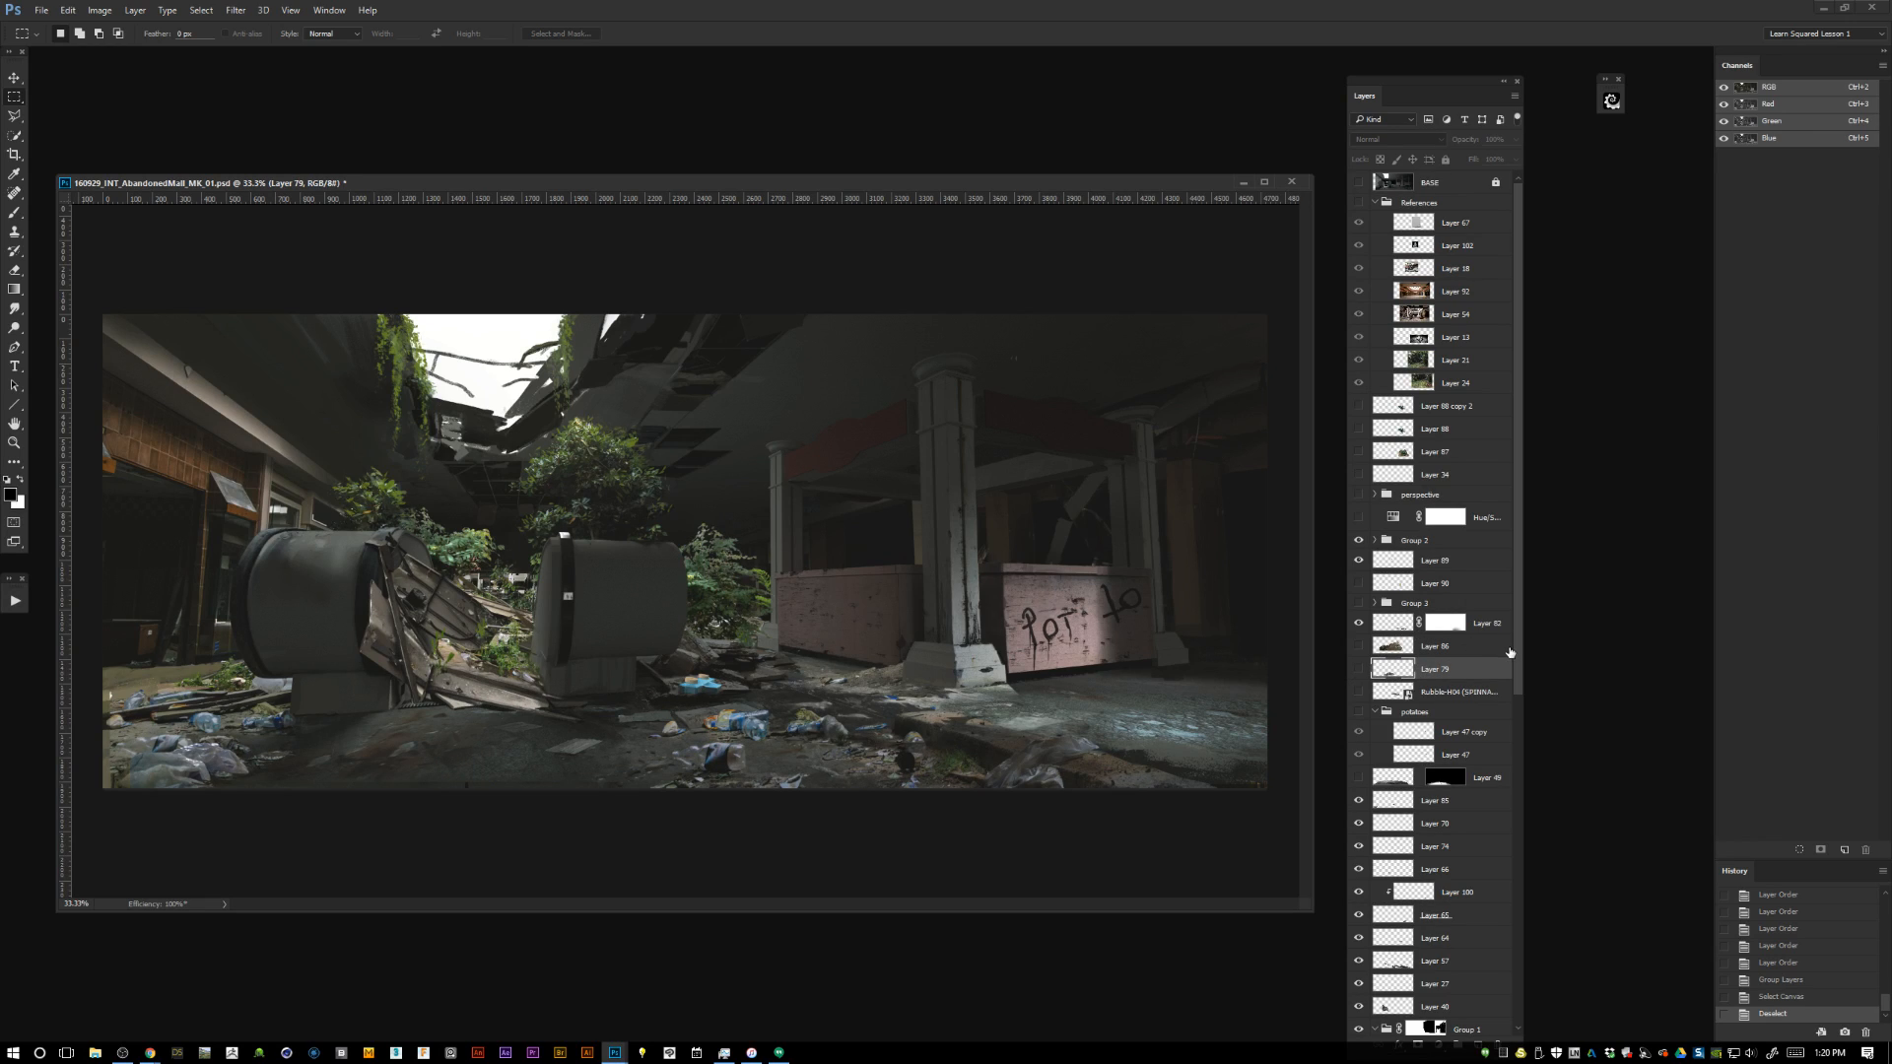
key("Delete")
key("Delete")
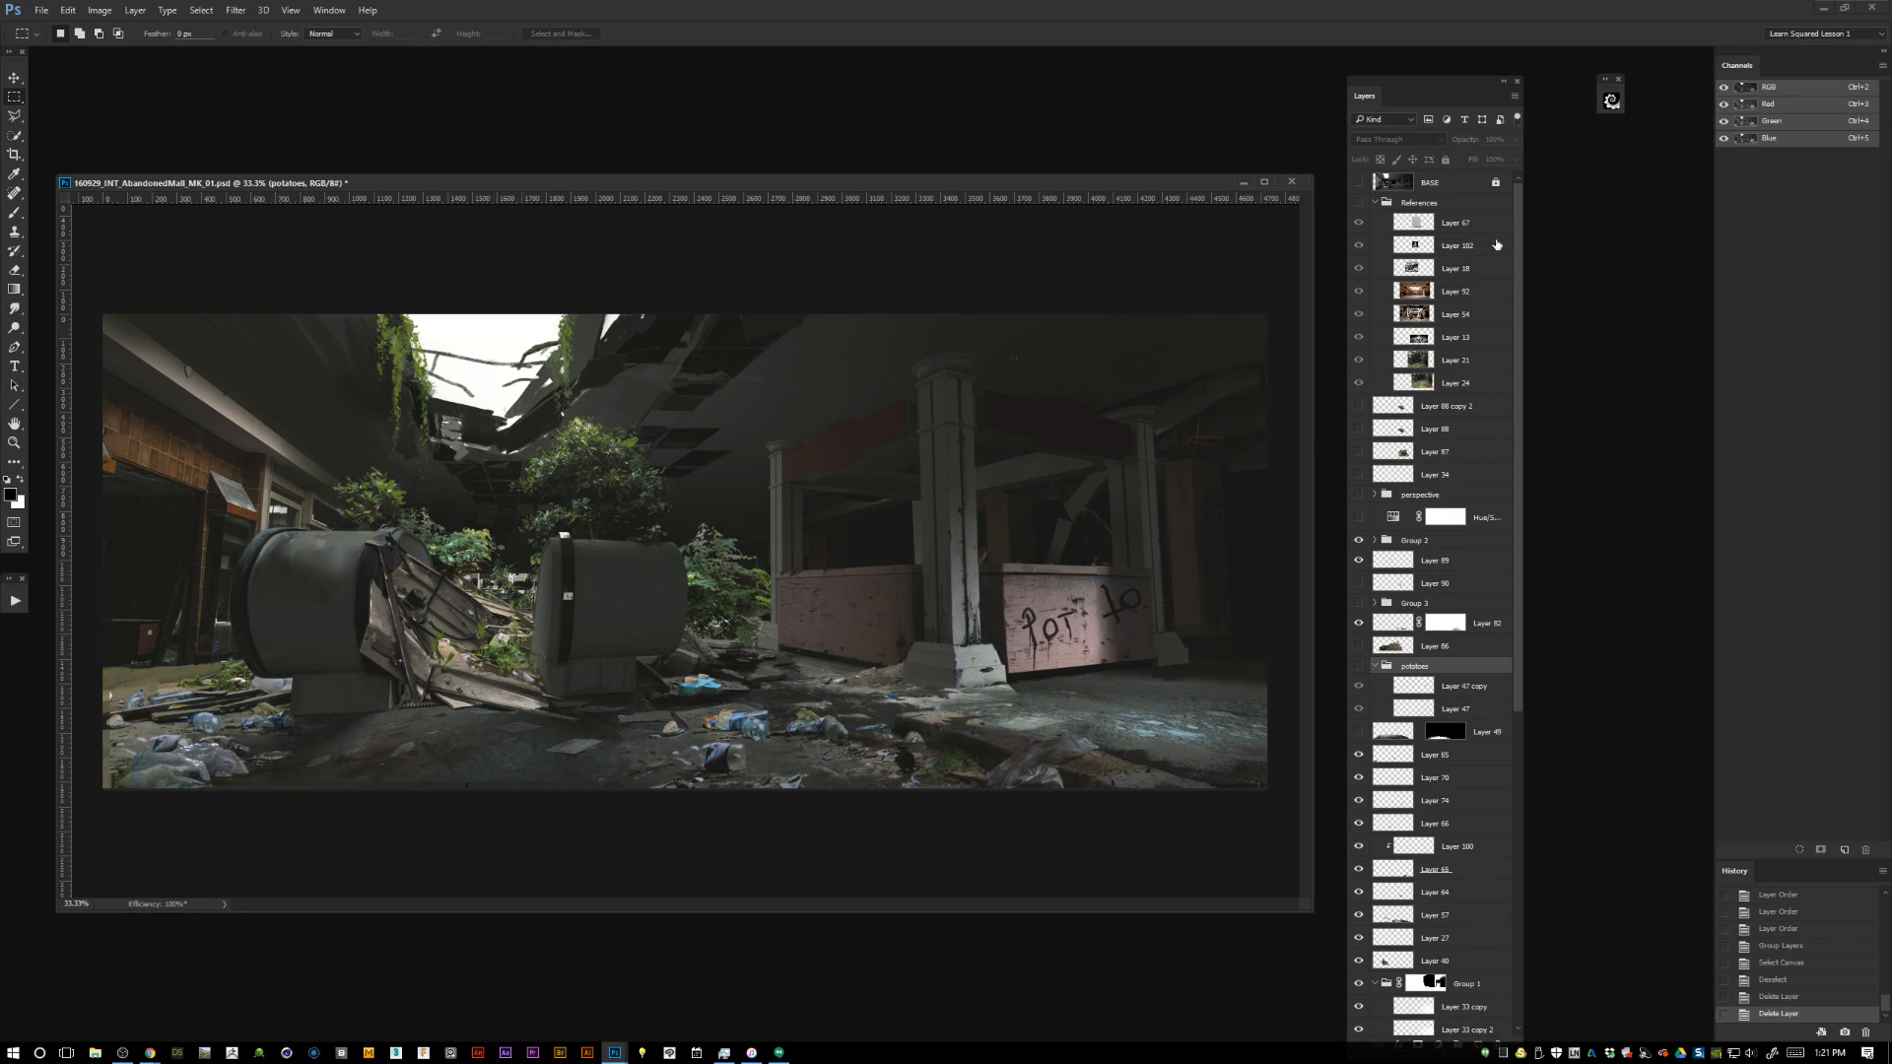
Collapse the References group and toggle Layer 19 above the Background to check its contribution to the painting.
left_click(1374, 202)
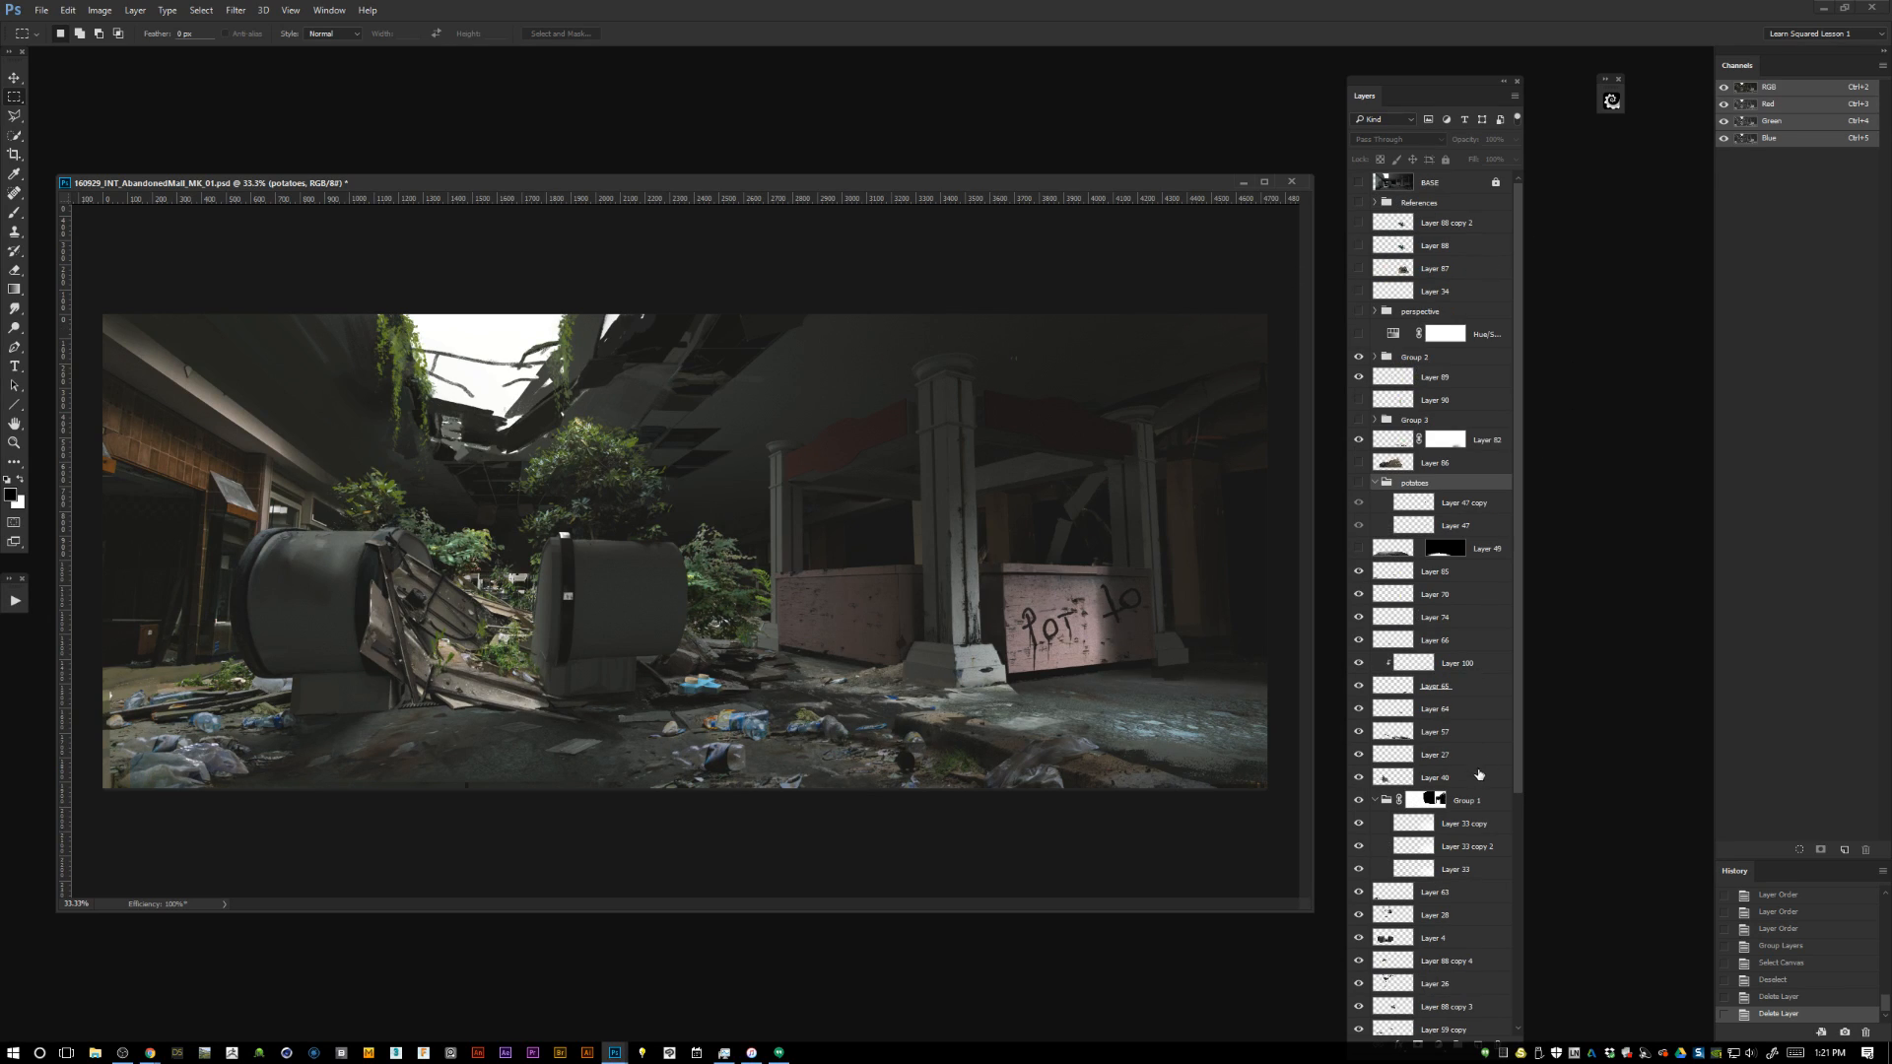
scroll(1507, 784, "down", 5)
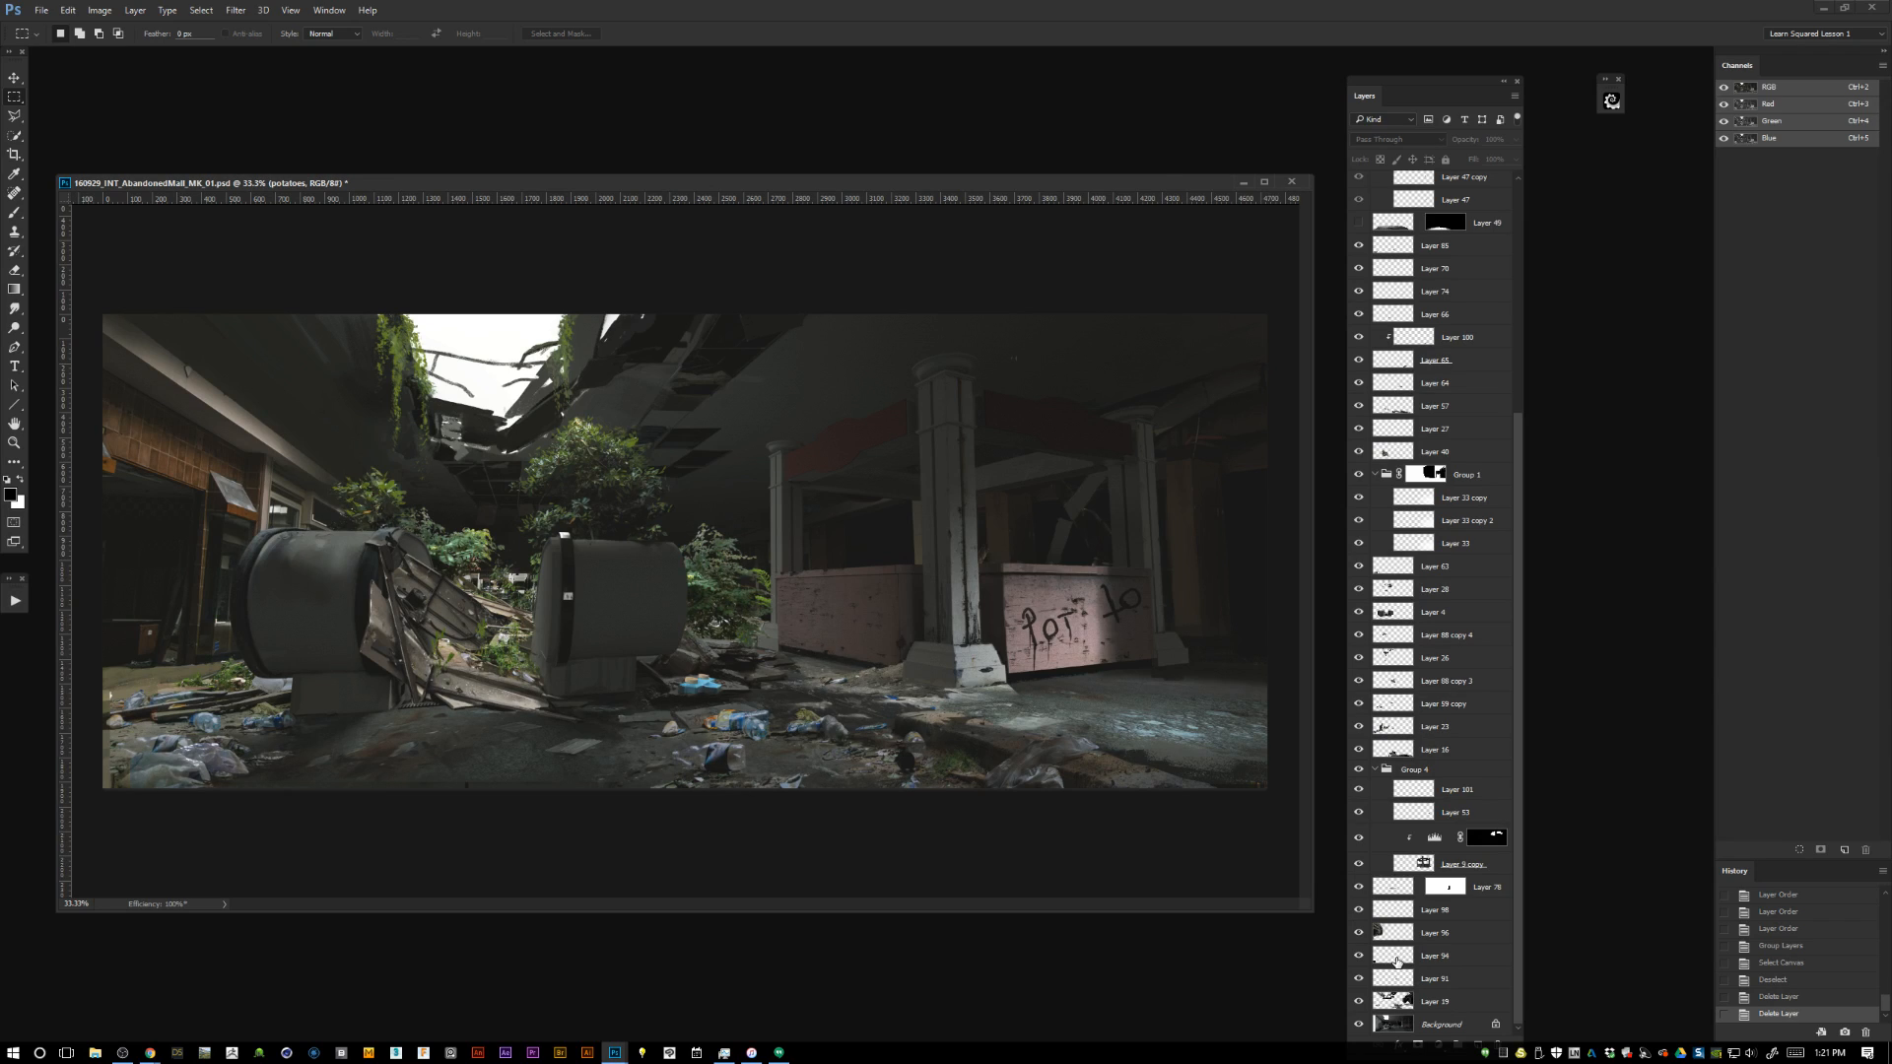
left_click(1358, 1001)
left_click(1358, 1001)
left_click(1390, 1001)
left_click(1395, 1025)
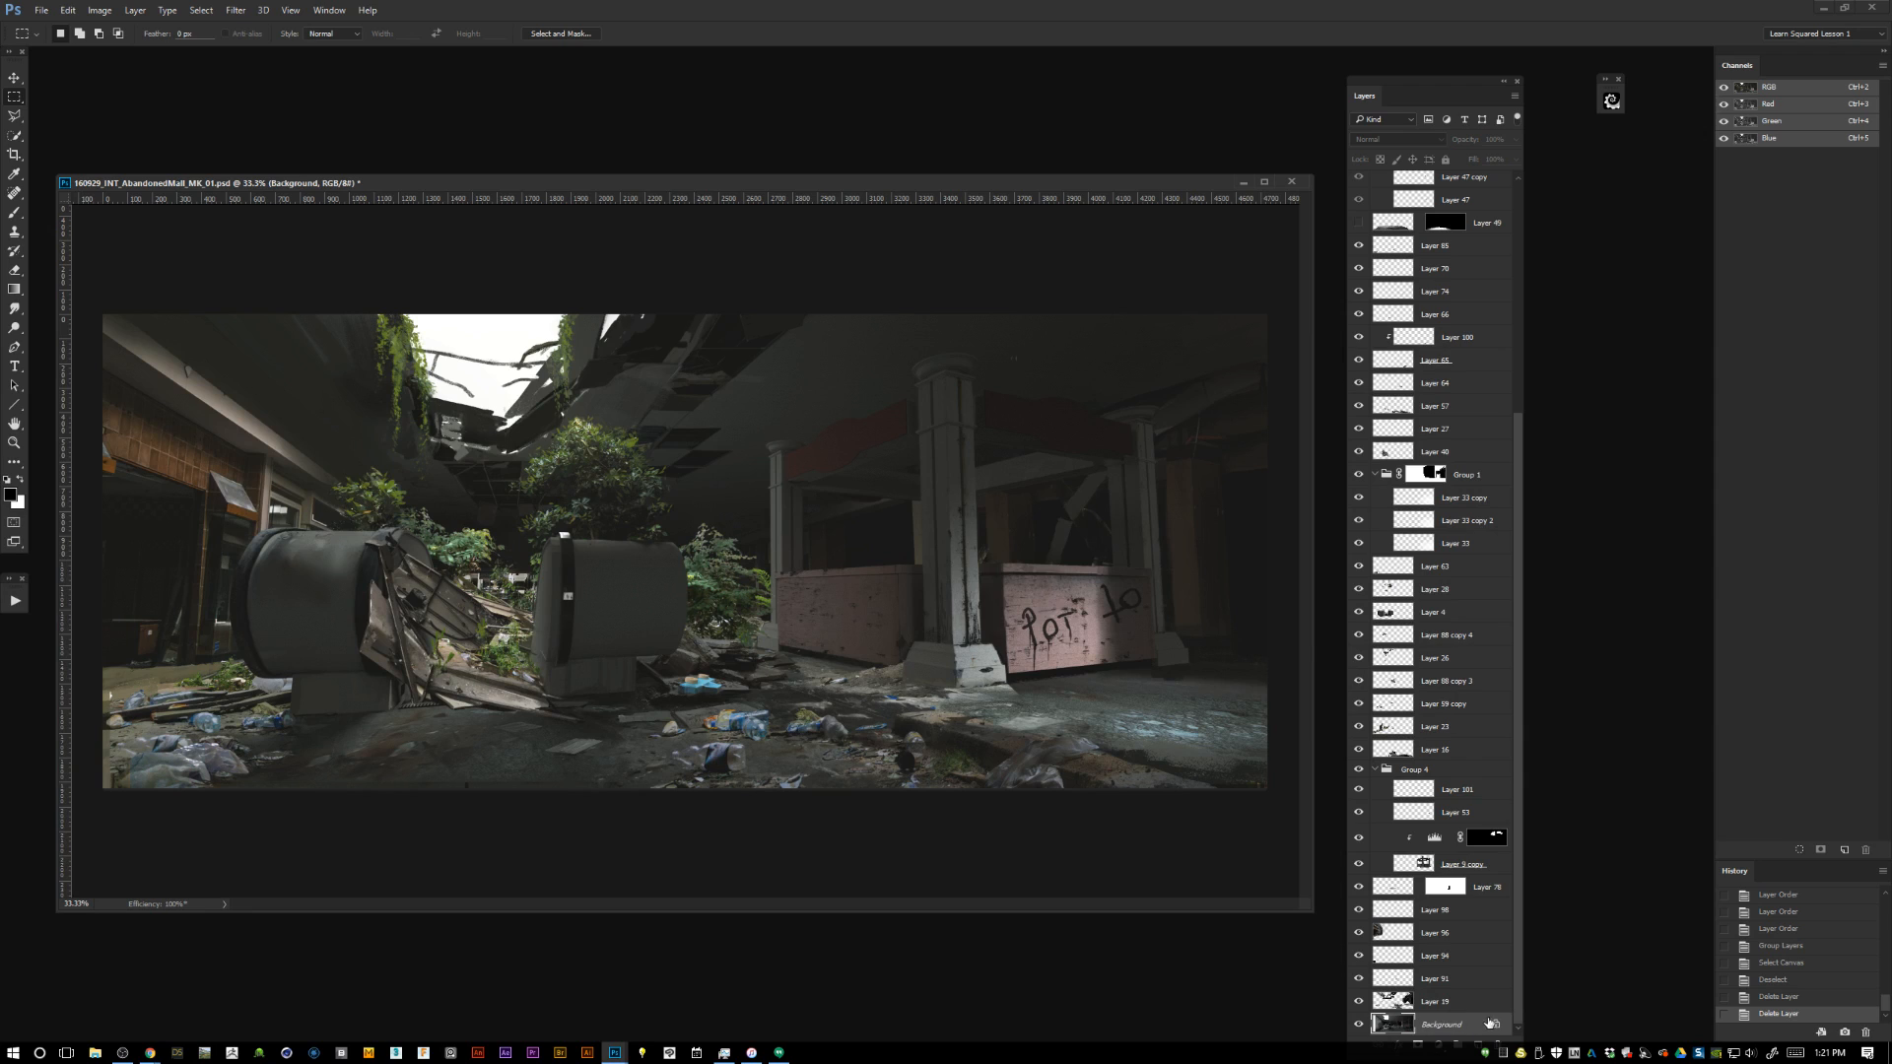
Select Layer 19 directly above the Background and reposition the layer list over the right part of the painting.
left_click_drag(1411, 83, 756, 53)
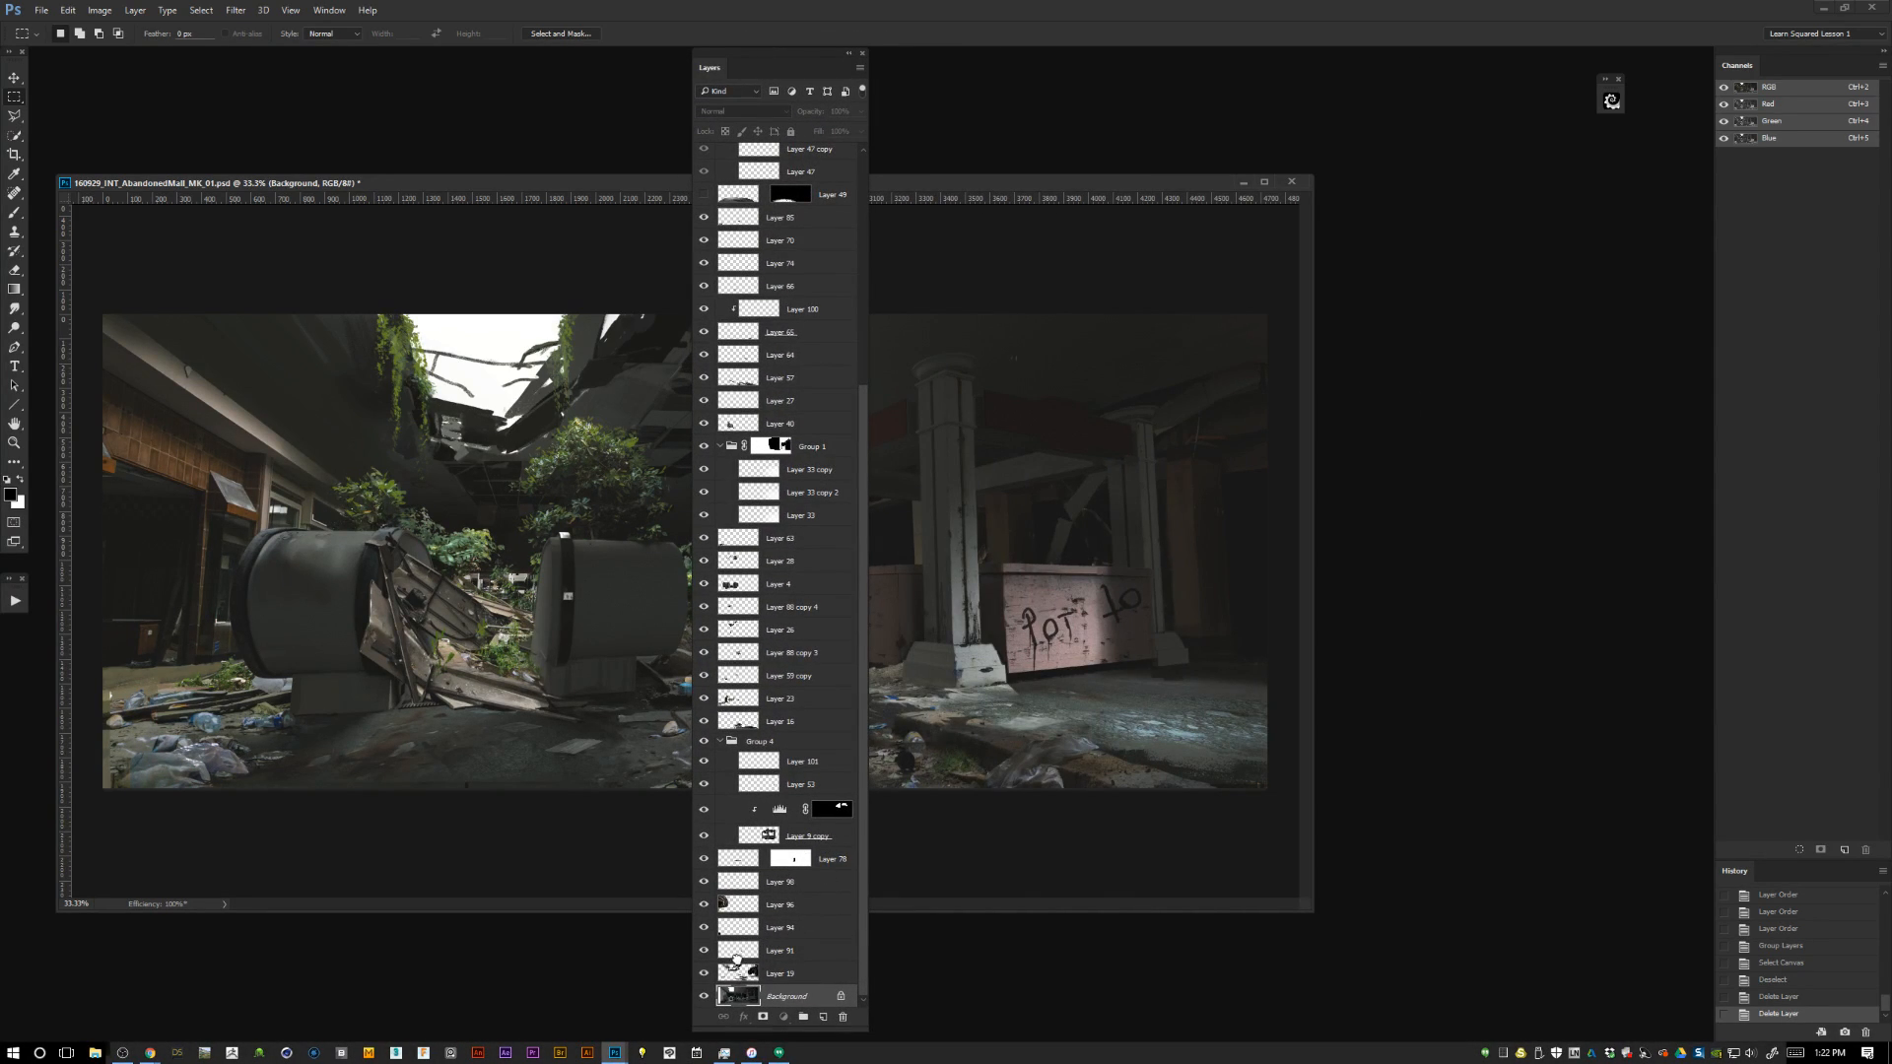
left_click_drag(741, 969, 741, 959)
left_click_drag(810, 54, 1227, 57)
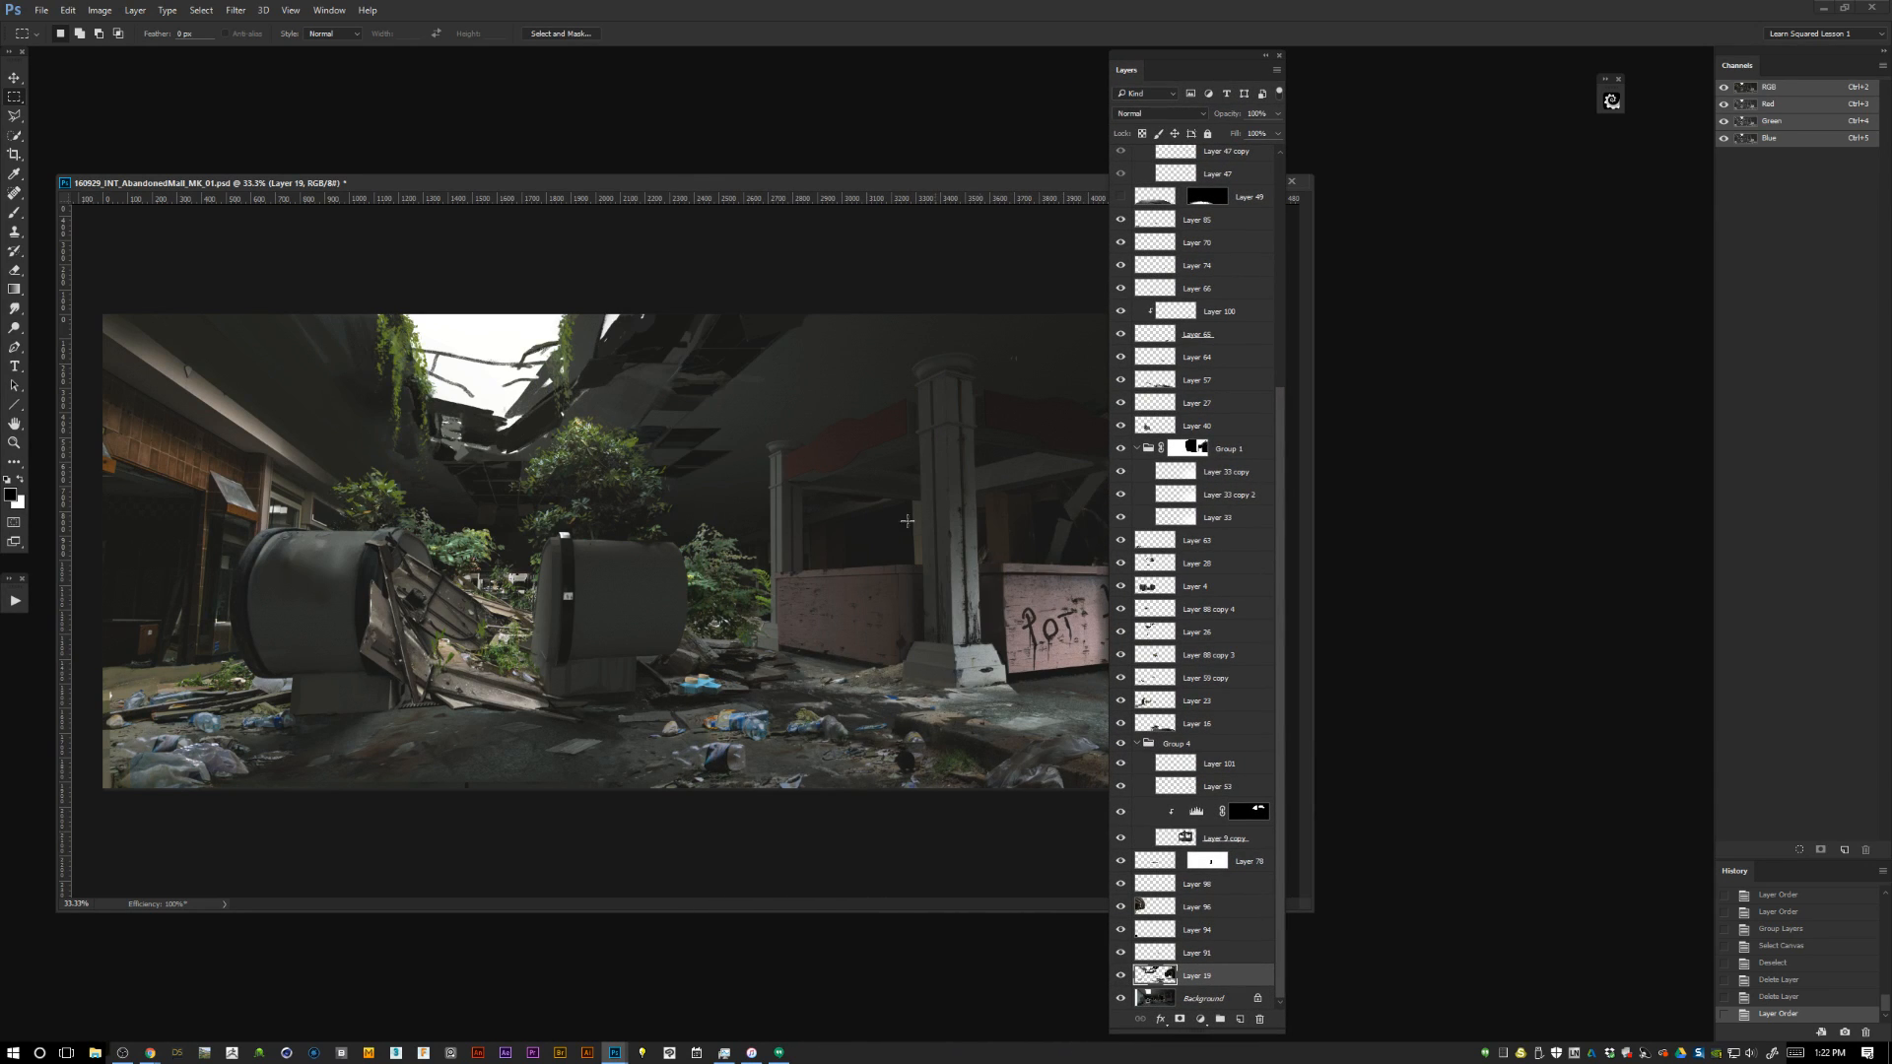
Toggle and select Layer 91, and shift the painting's window slightly while reviewing the whole layer stack.
left_click(1119, 954)
left_click(1119, 955)
left_click(1148, 953)
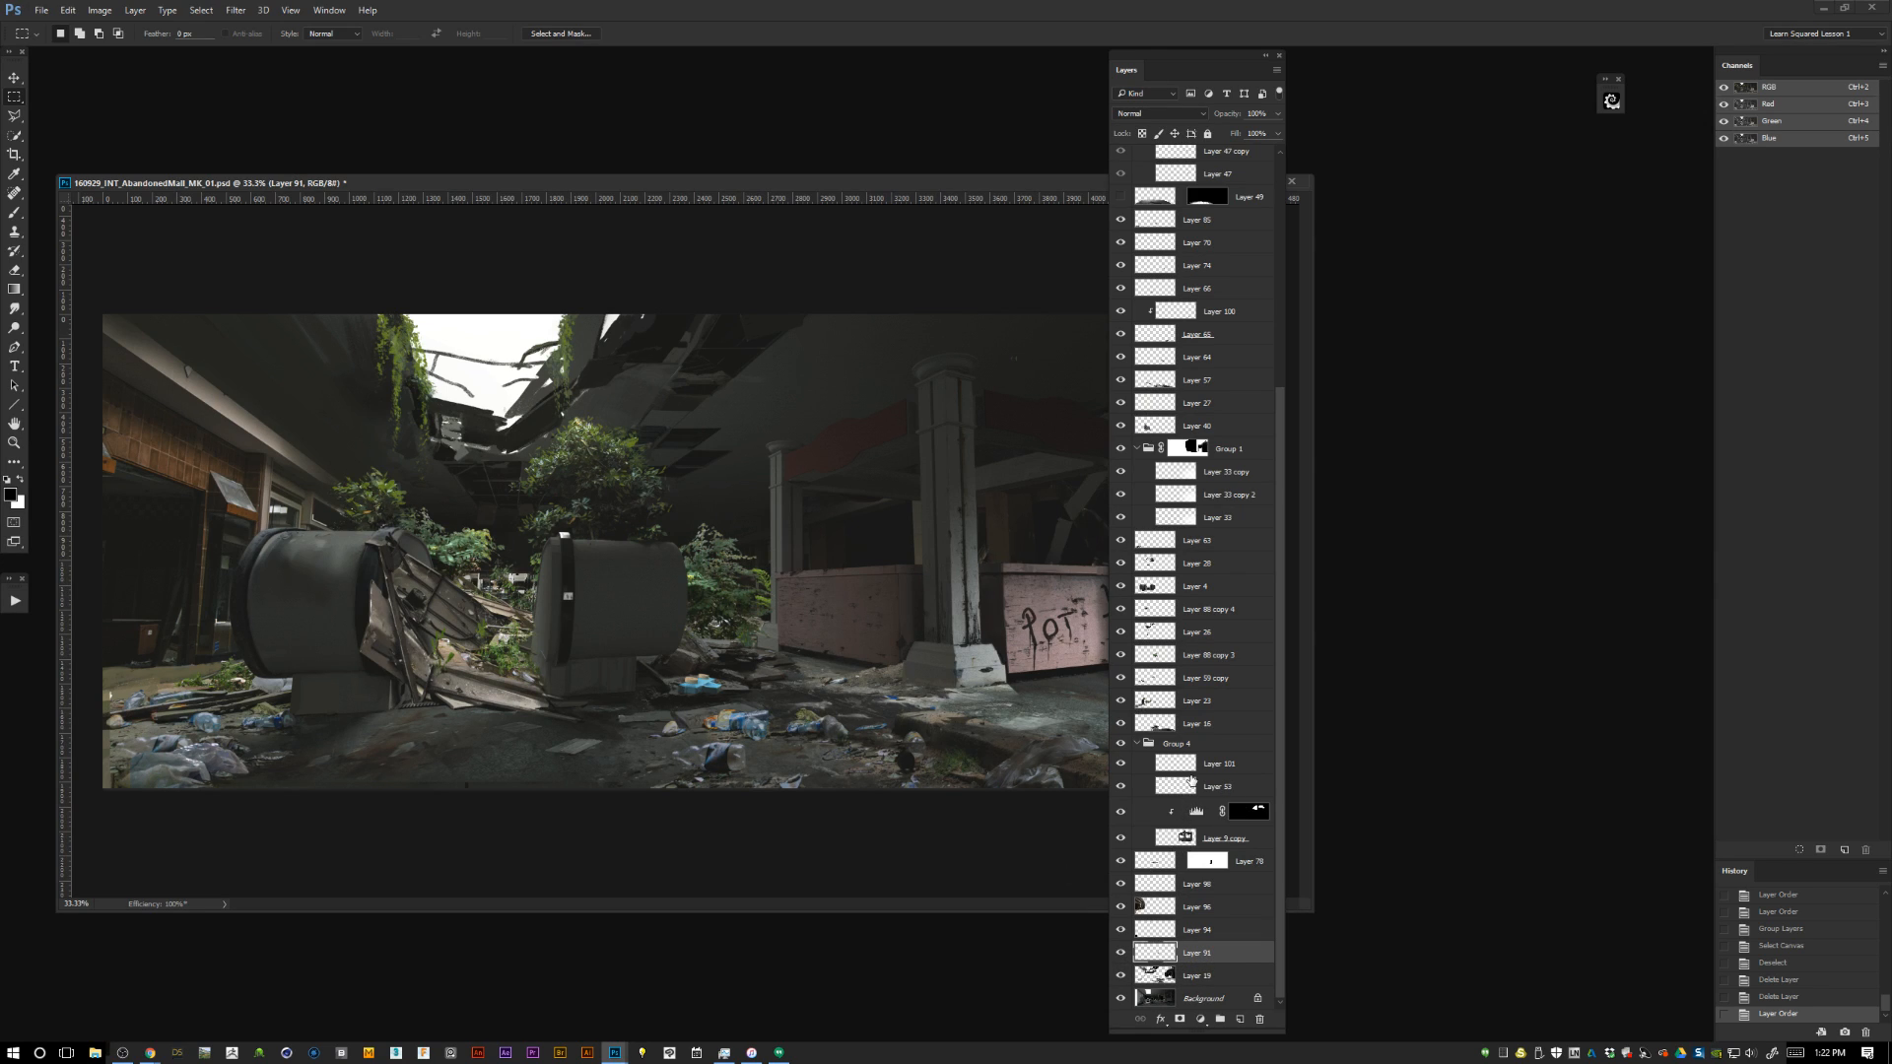
left_click_drag(733, 181, 705, 172)
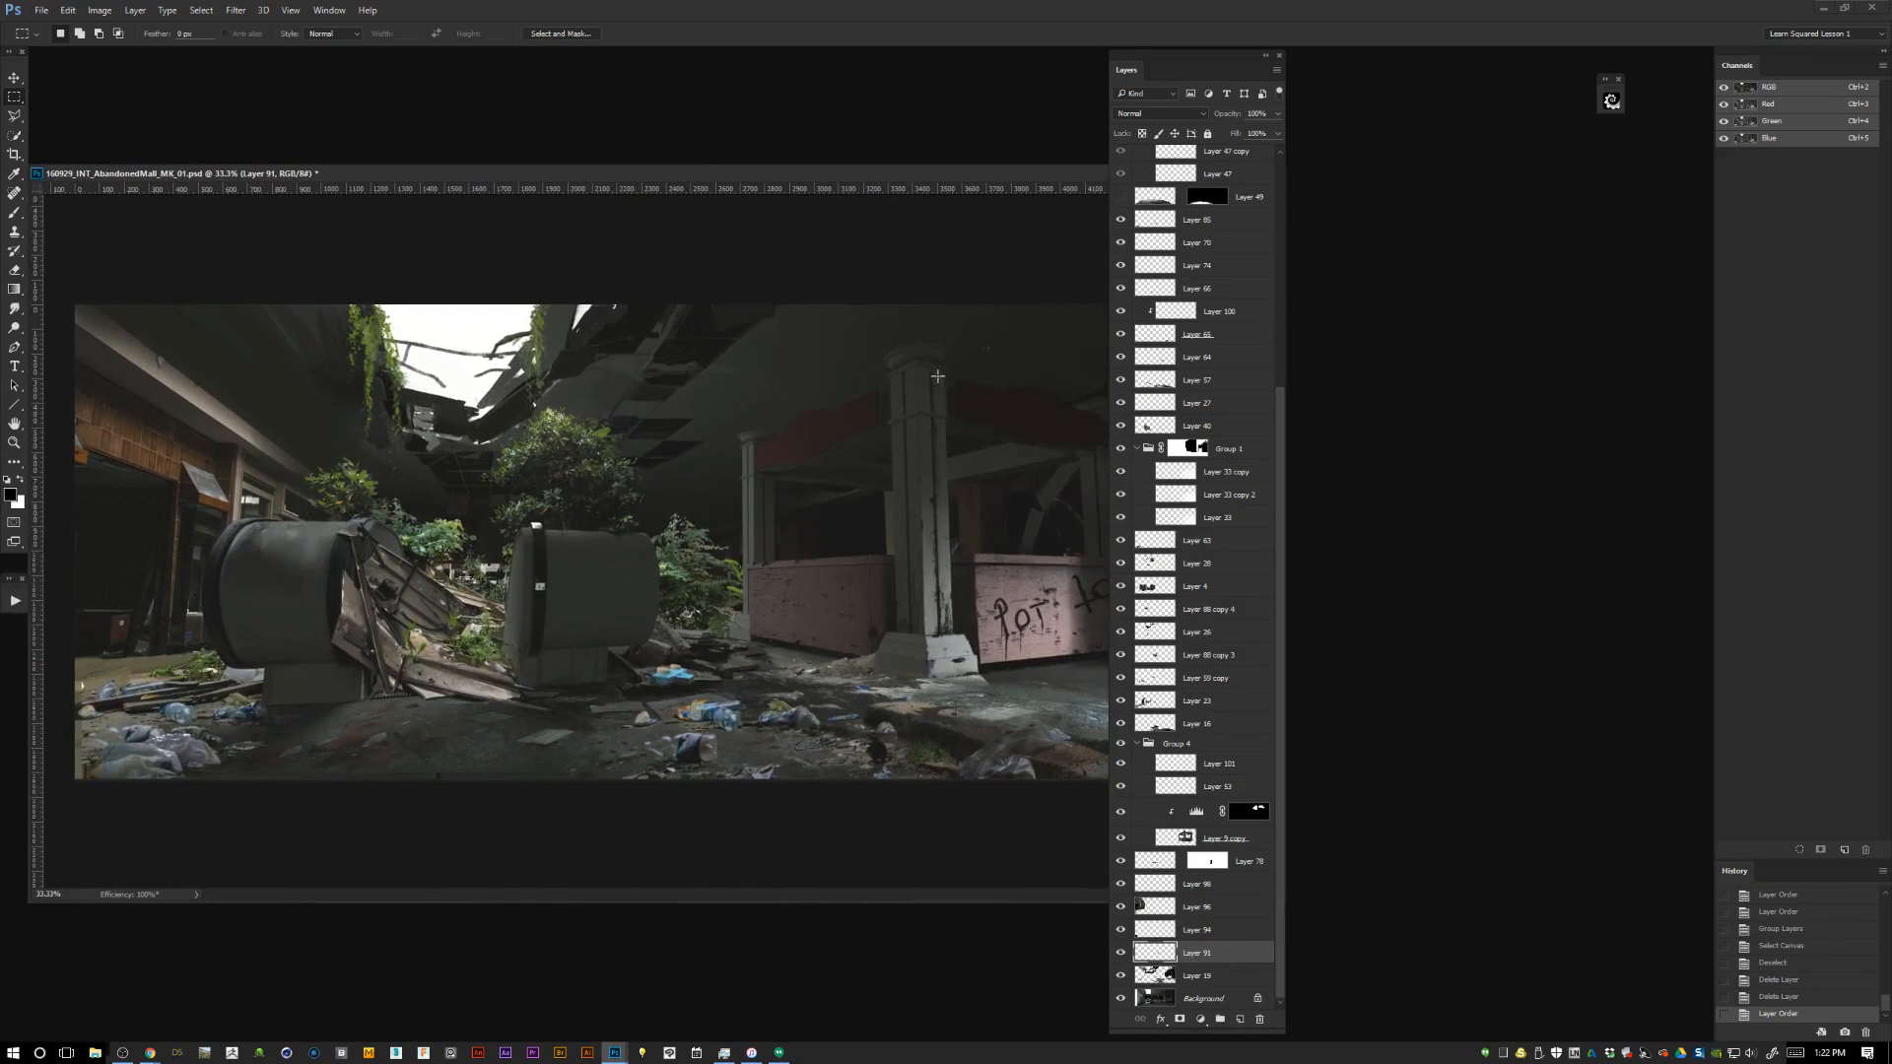
left_click_drag(1278, 657, 1271, 295)
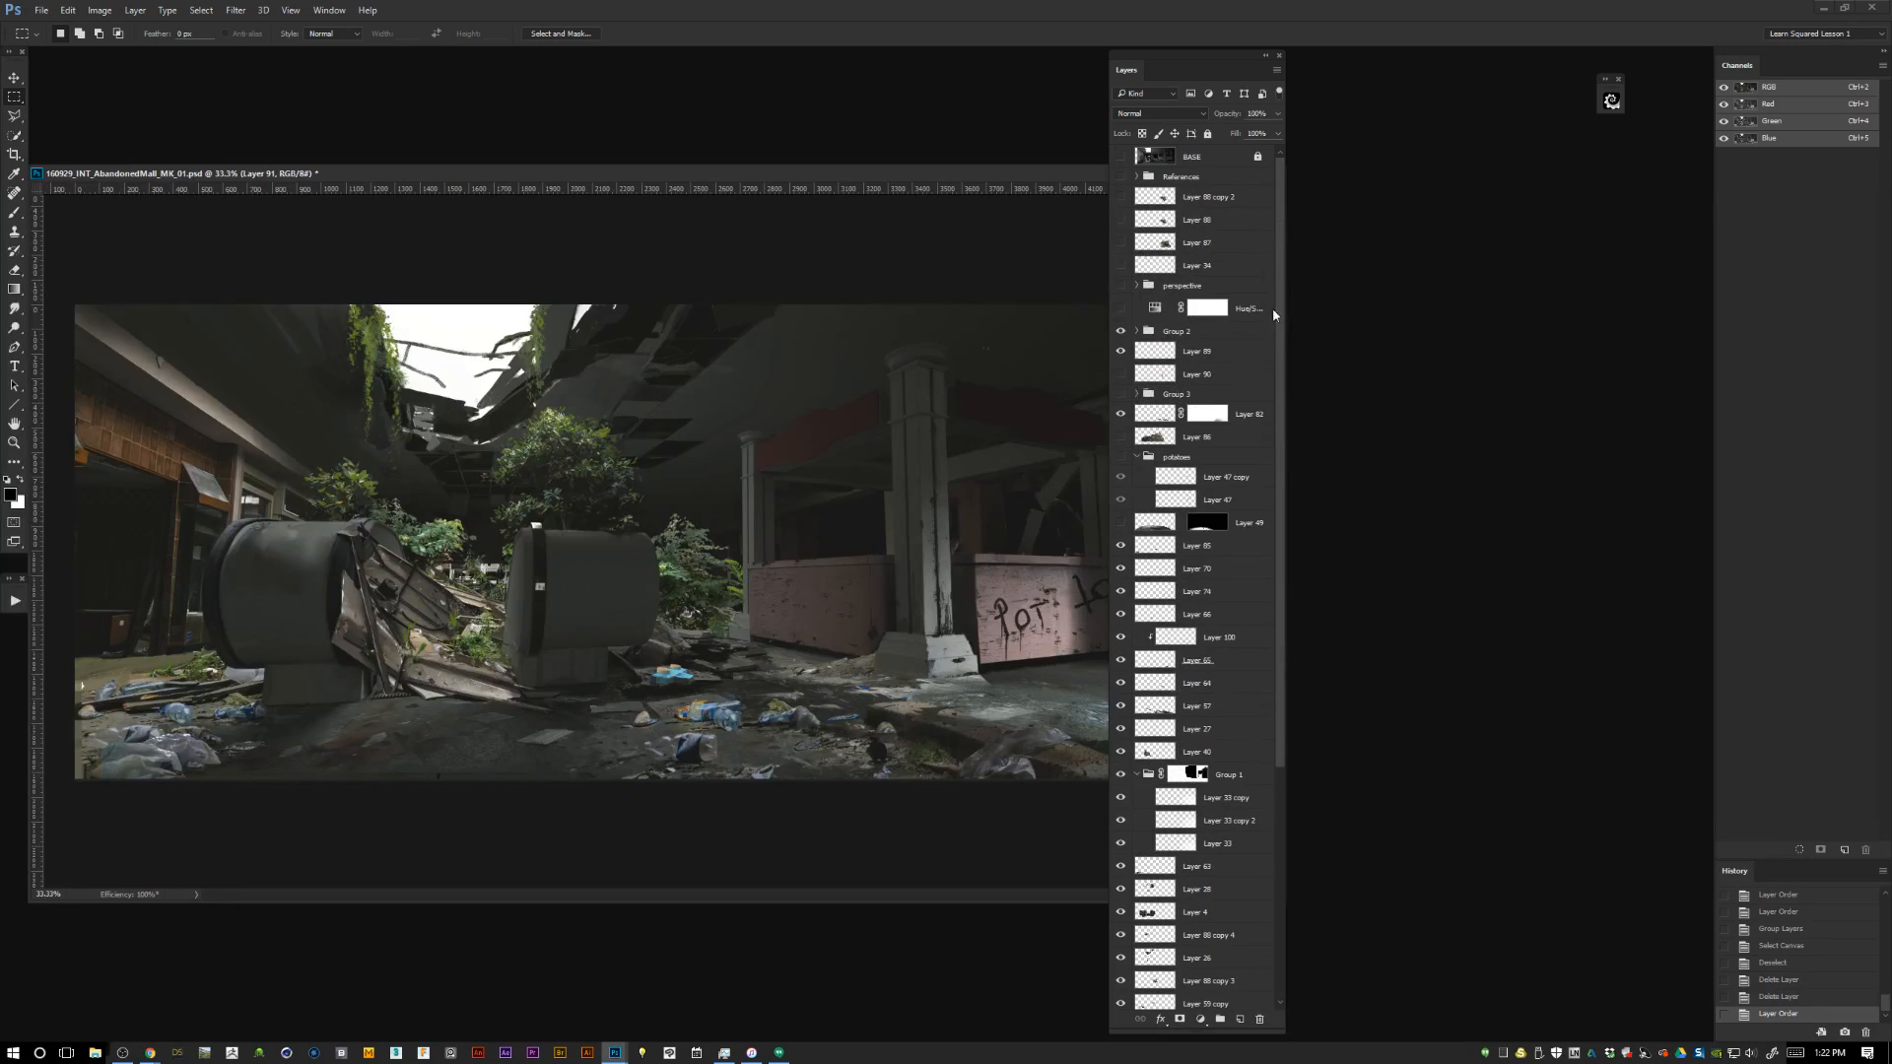
left_click_drag(1271, 705, 1255, 939)
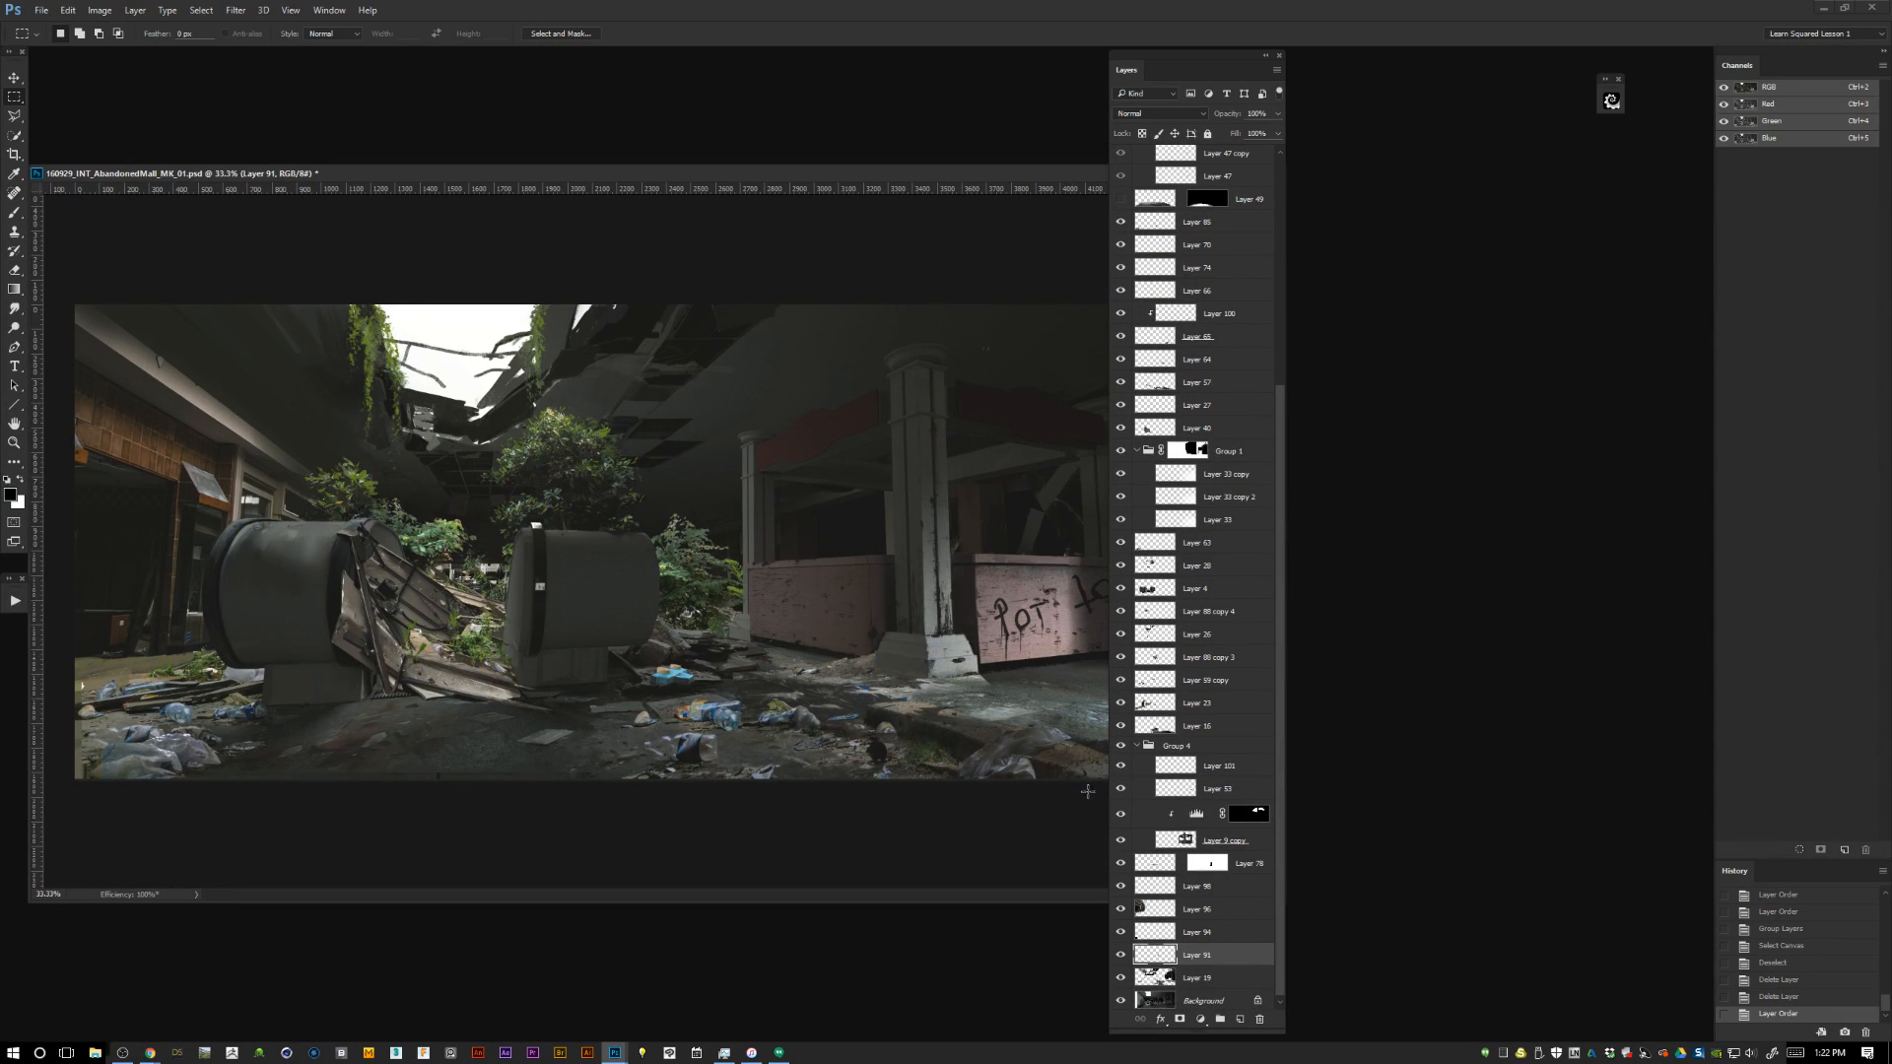
Recheck Layer 91 by toggling its visibility and assign it a green color label.
left_click(1120, 956)
left_click(1120, 957)
right_click(1120, 957)
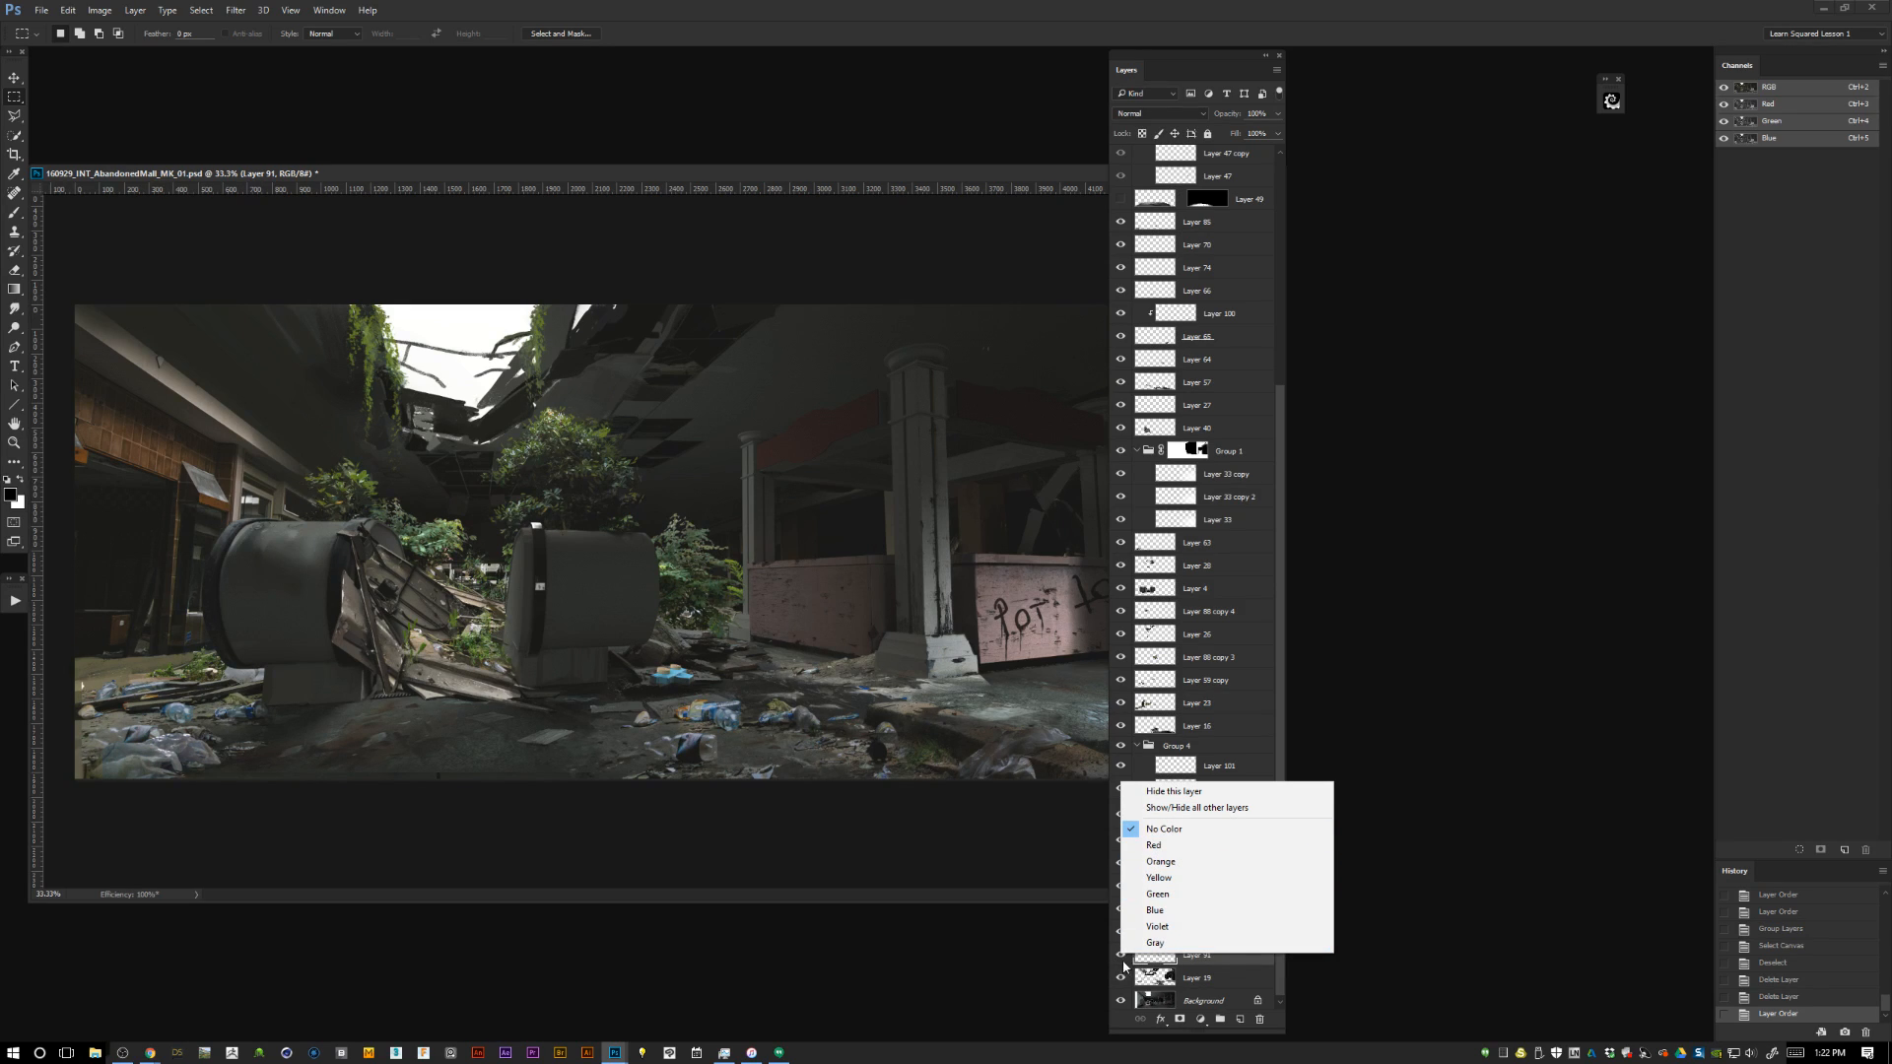
left_click(1320, 729)
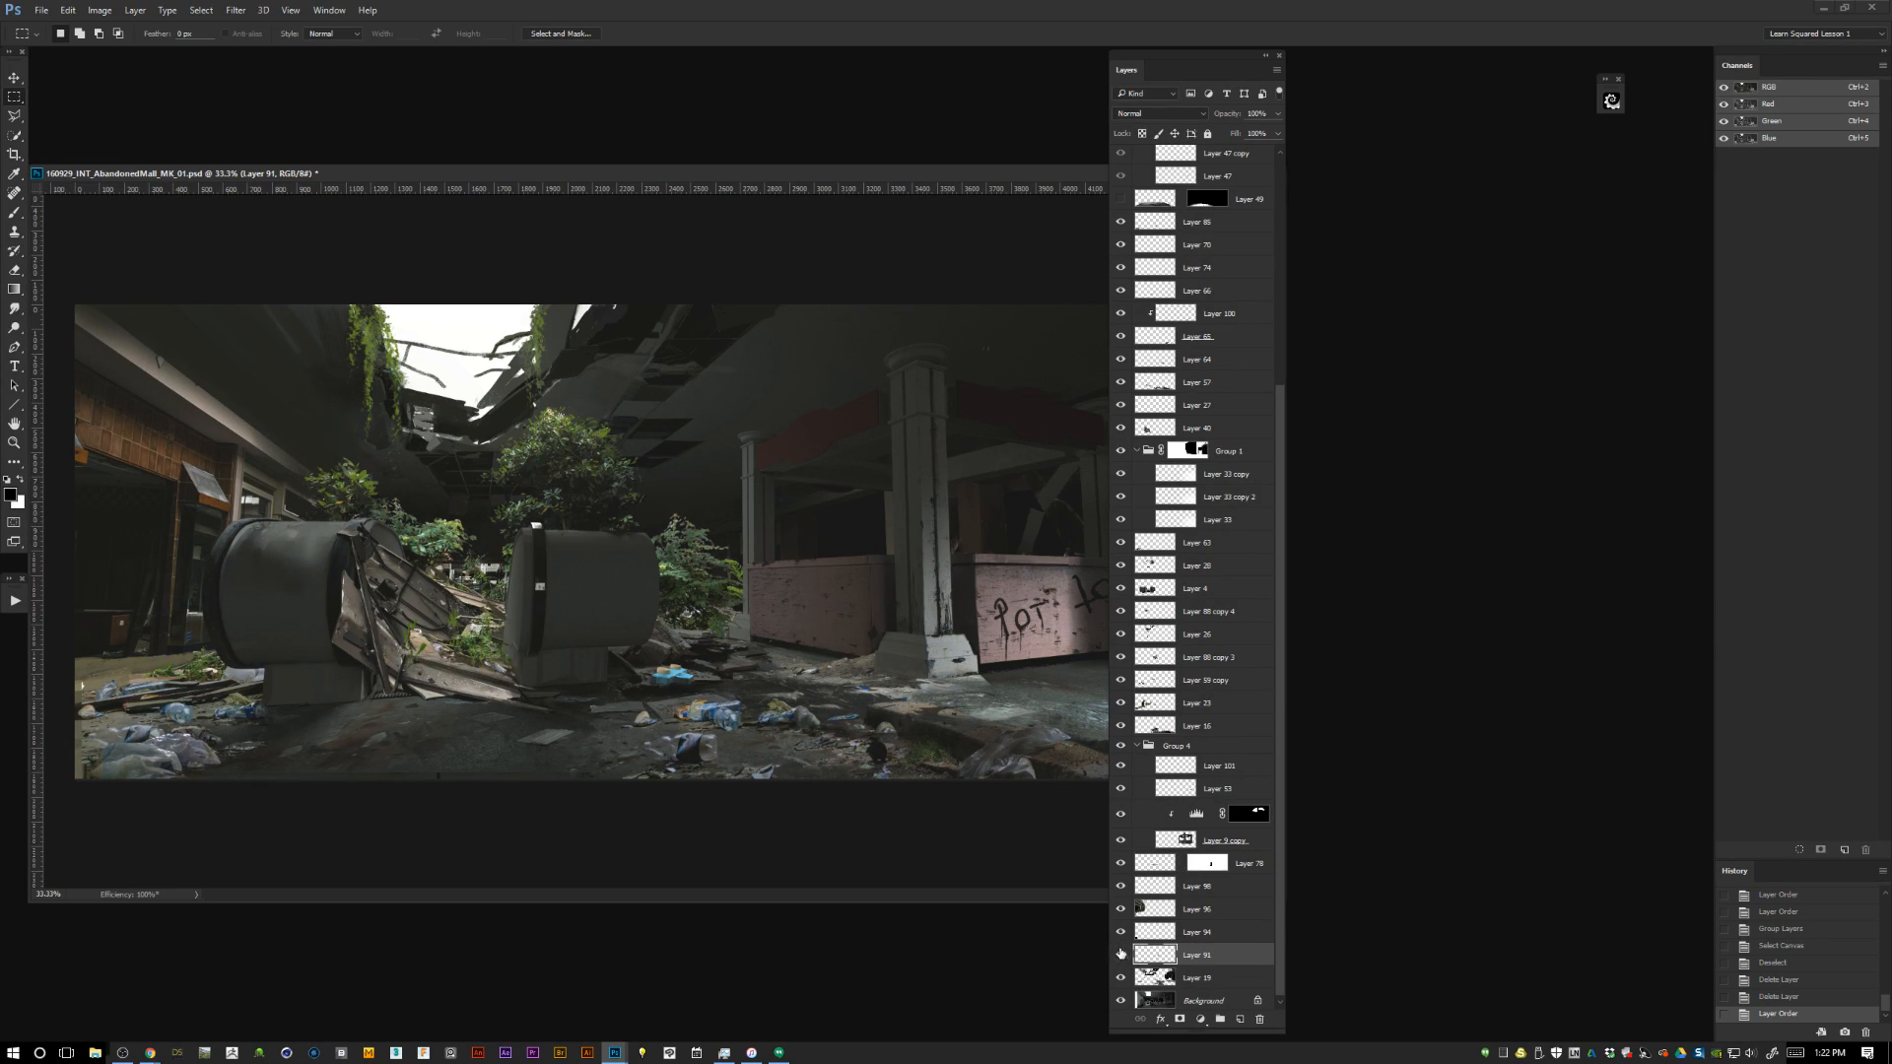
right_click(1120, 953)
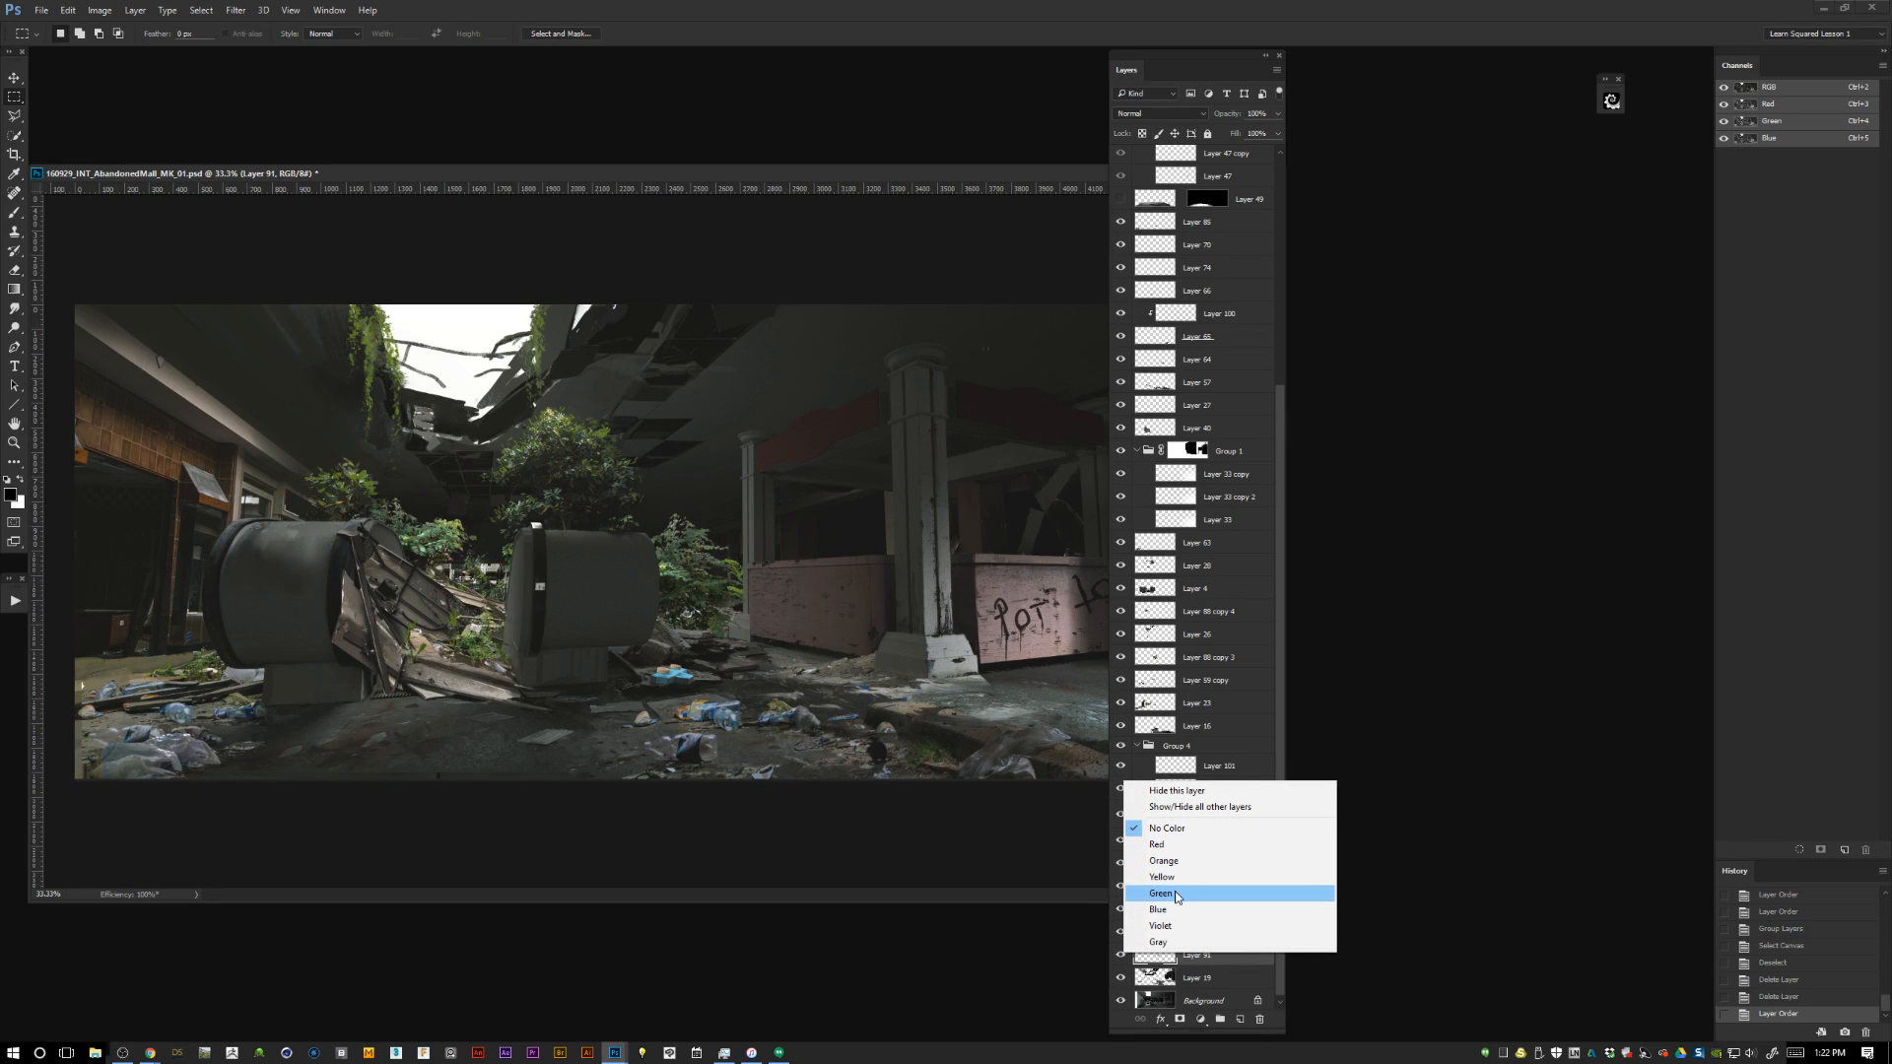
left_click(1175, 893)
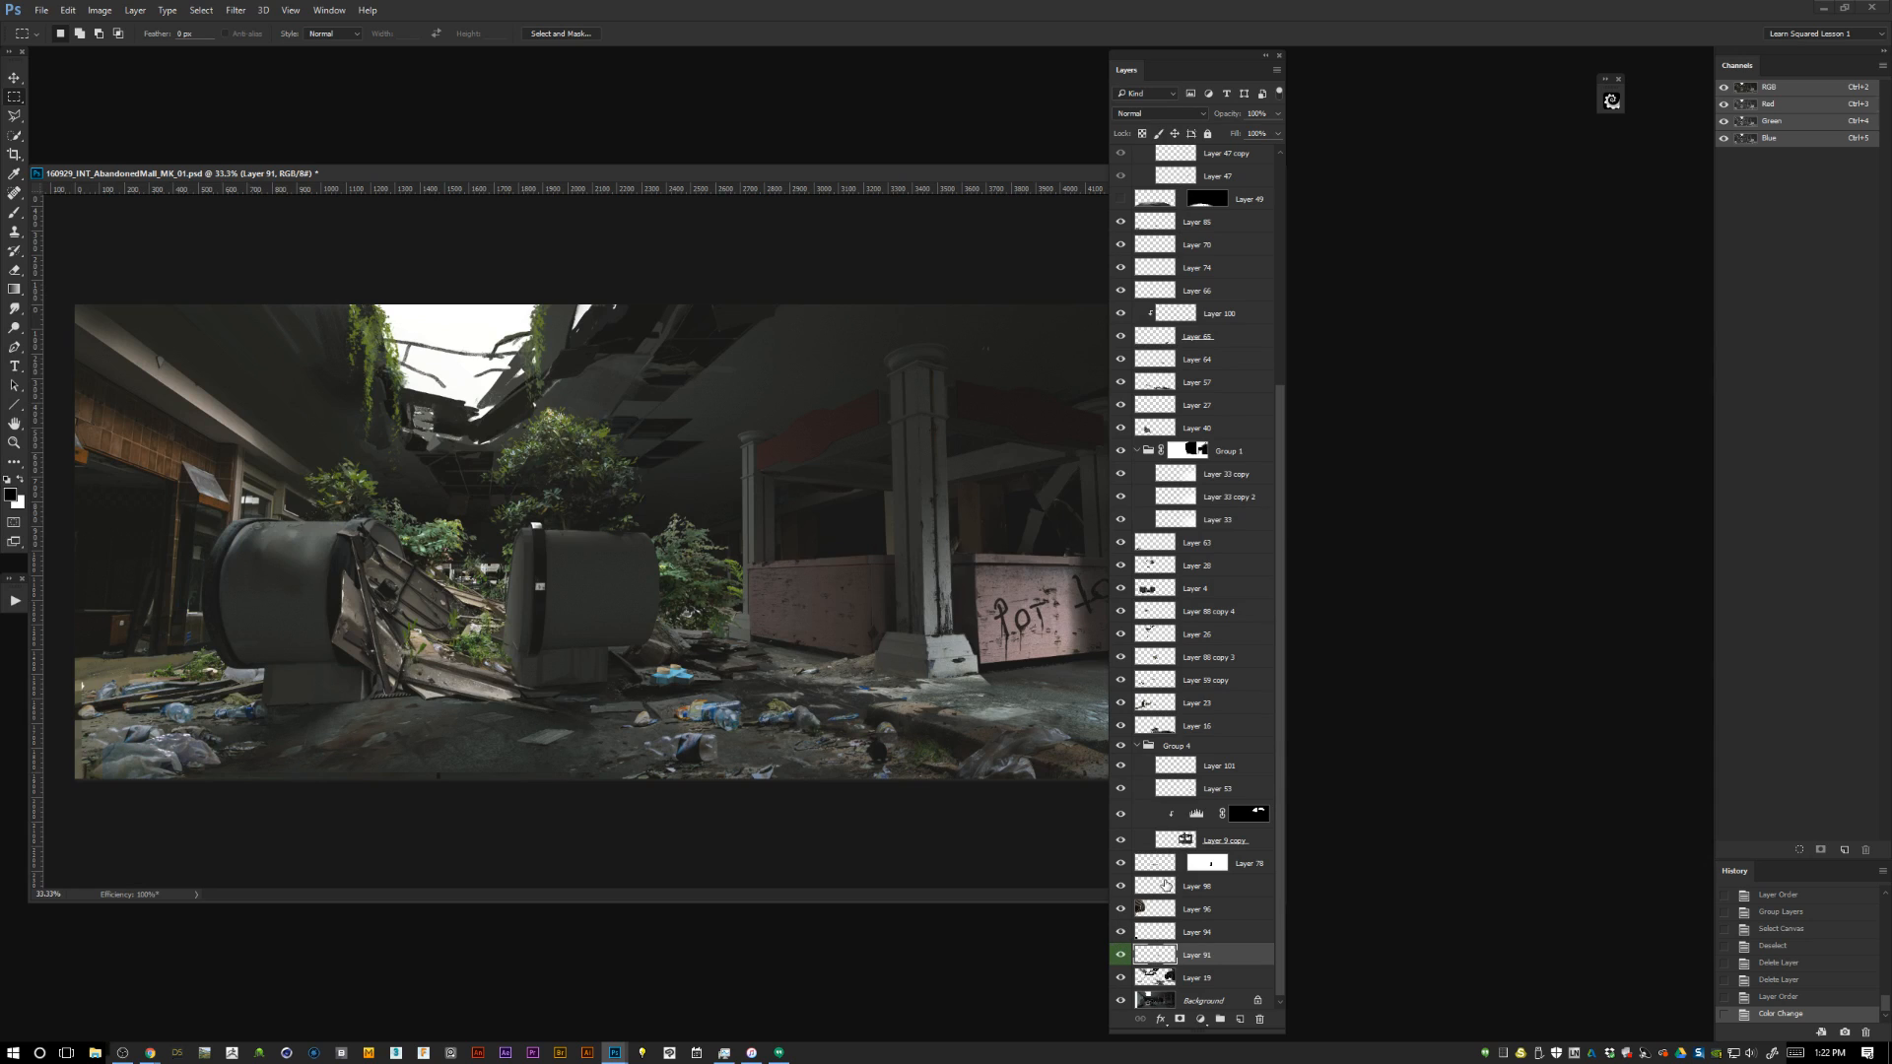
Expand and show the References group, enlarging the reference images around the white metal panel.
left_click_drag(1280, 670, 1298, 113)
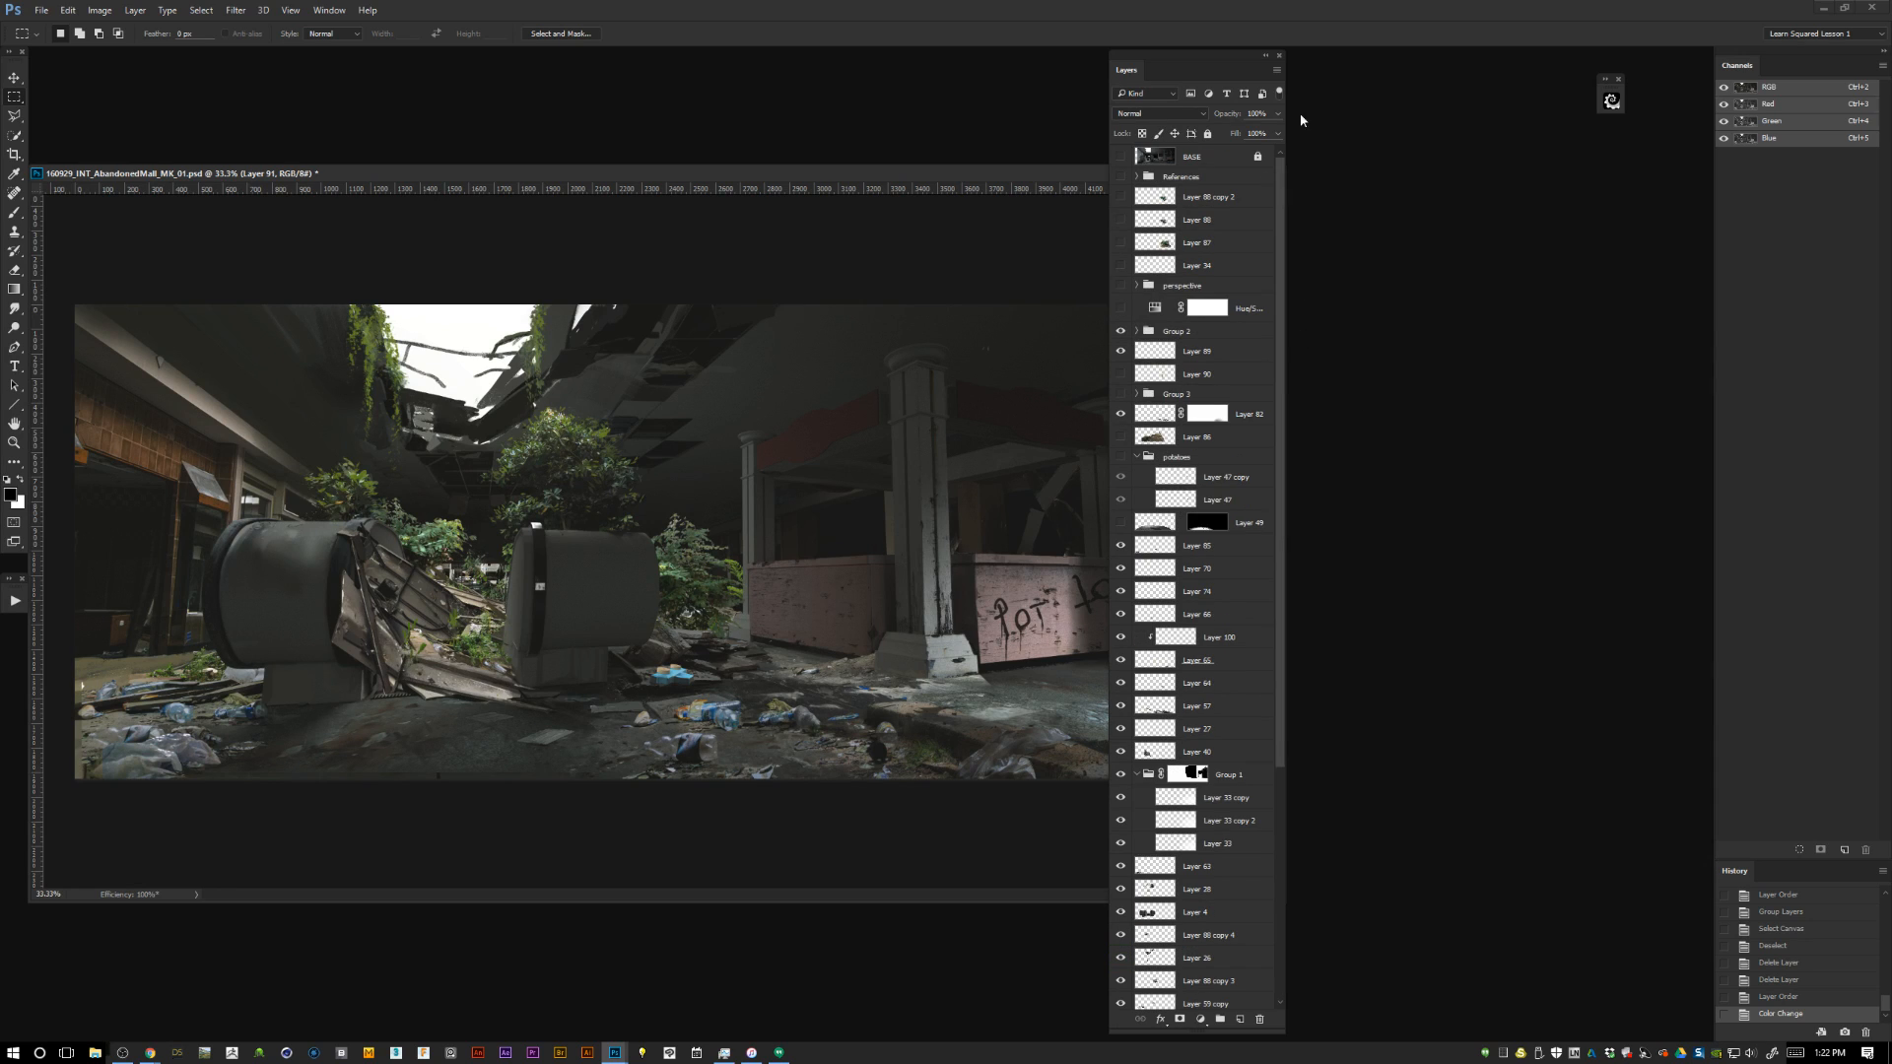
left_click(1136, 178)
left_click(1121, 176)
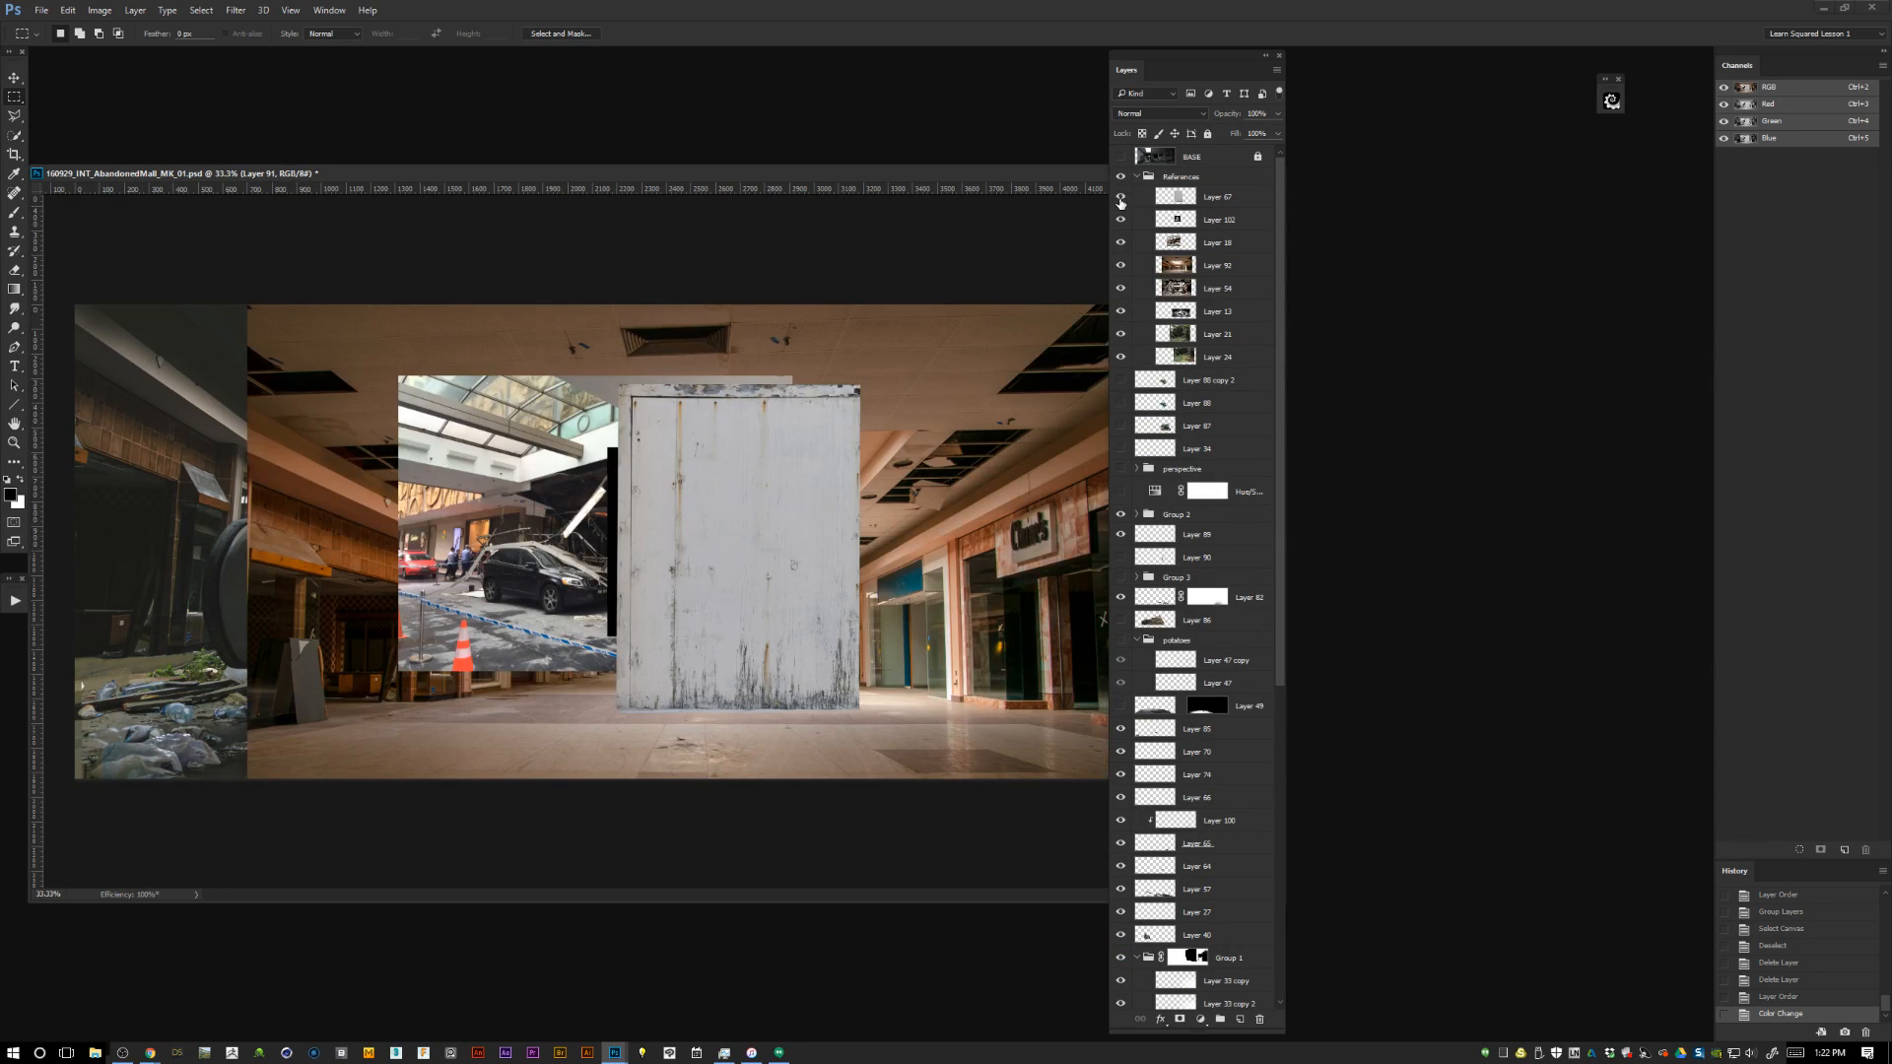
key("ctrl+plus")
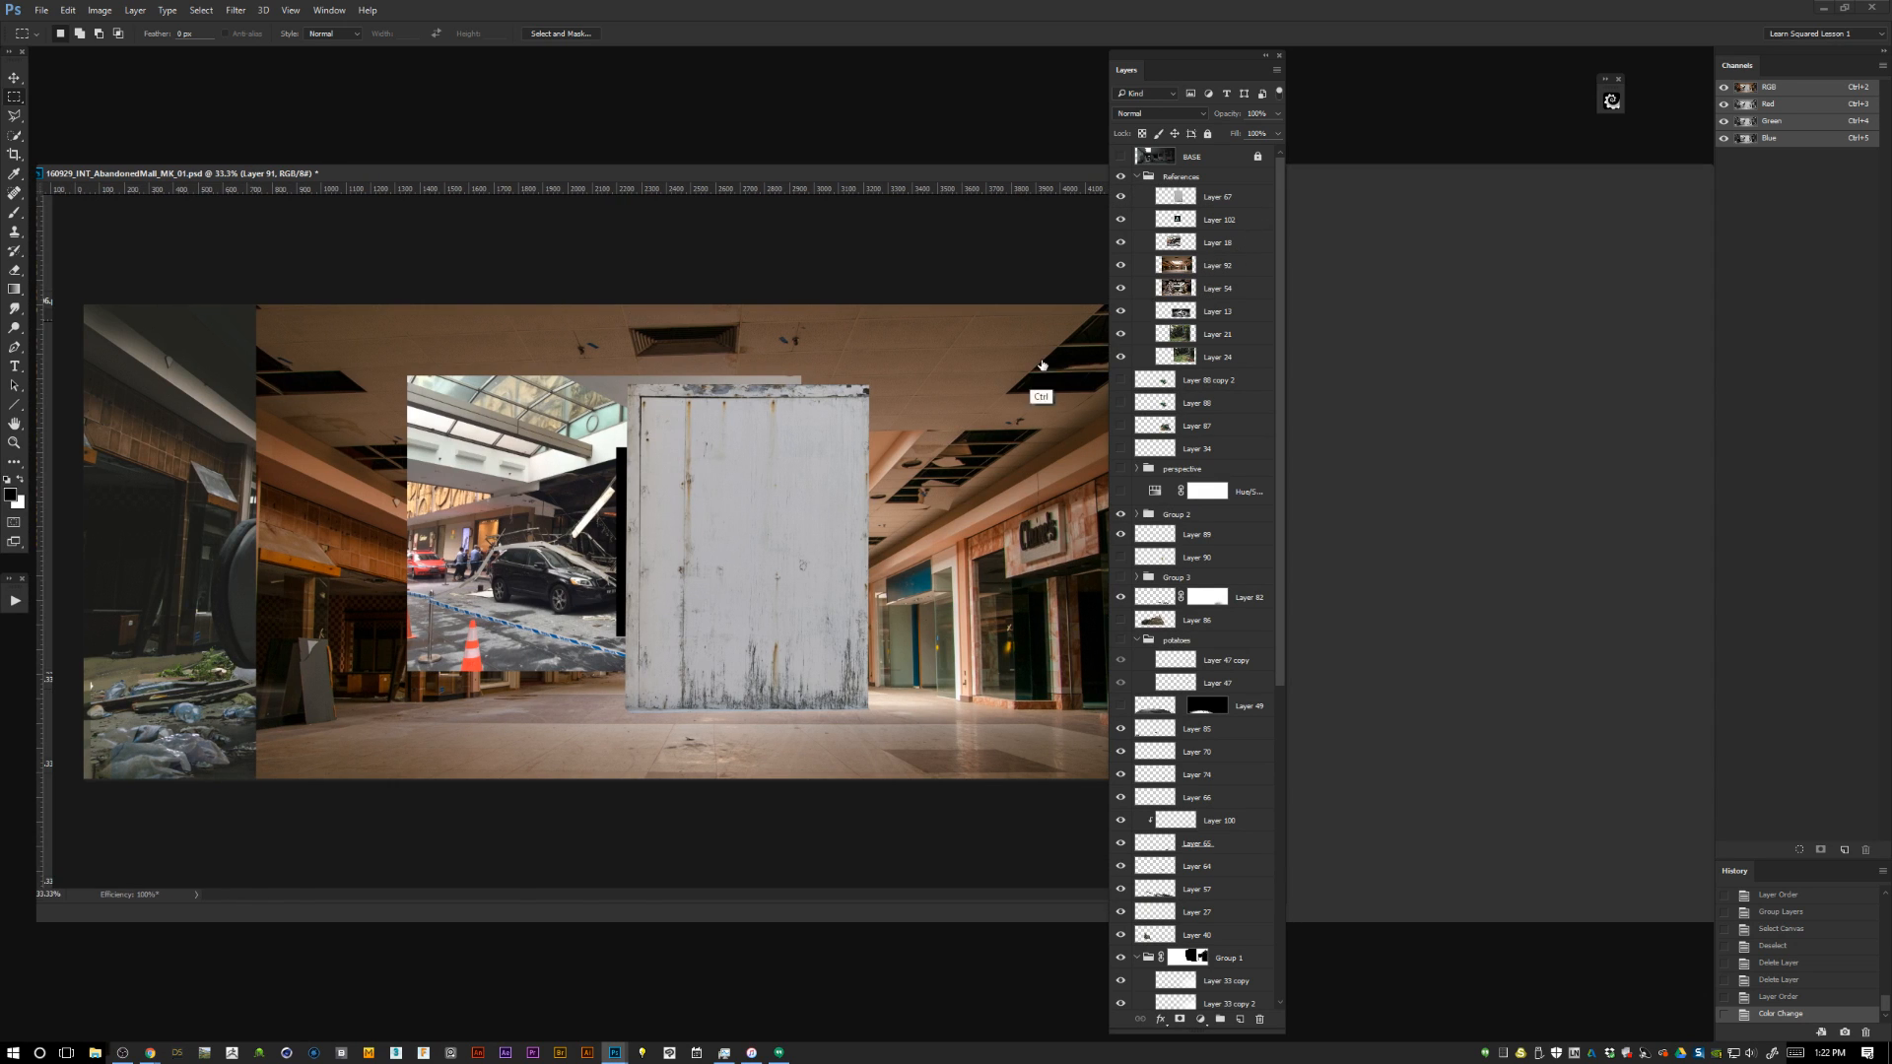
key("ctrl+plus")
key("ctrl+plus")
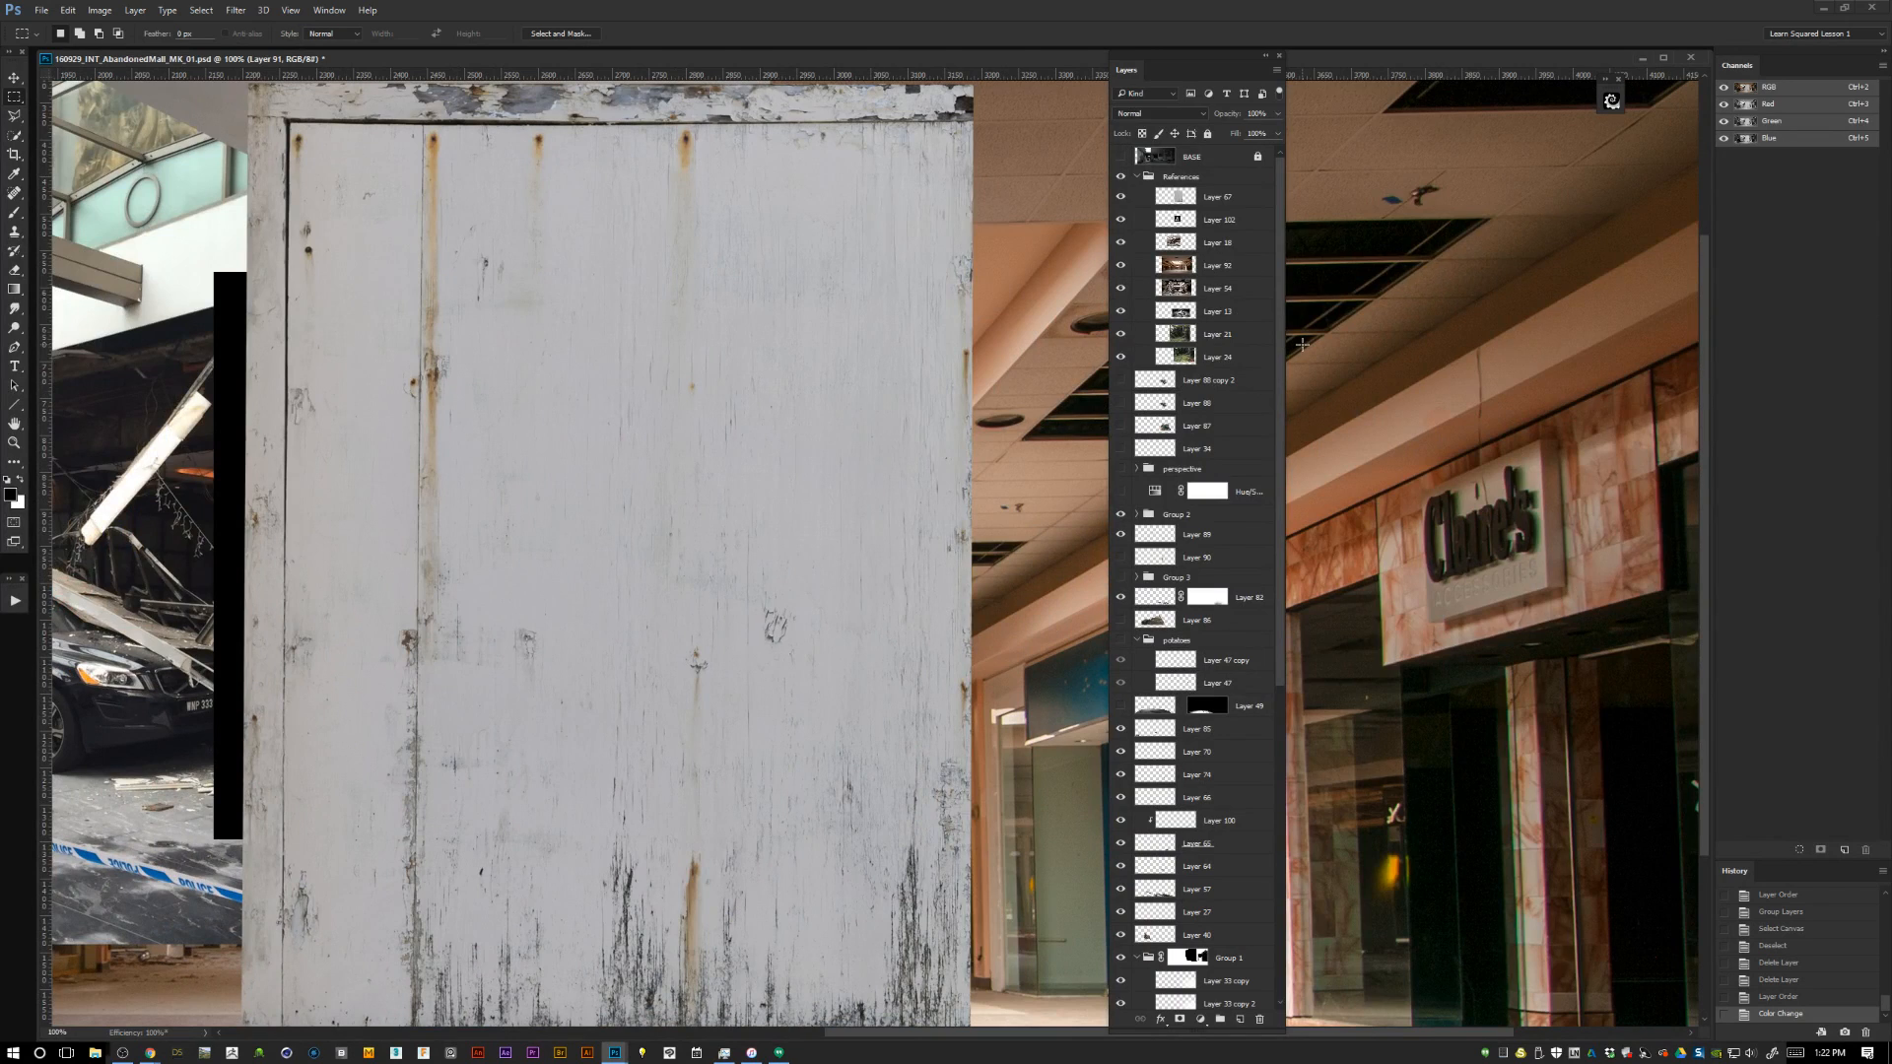
Hide Layer 67 and examine the eye-pyramid reference on Layer 102 up close.
left_click(1120, 219)
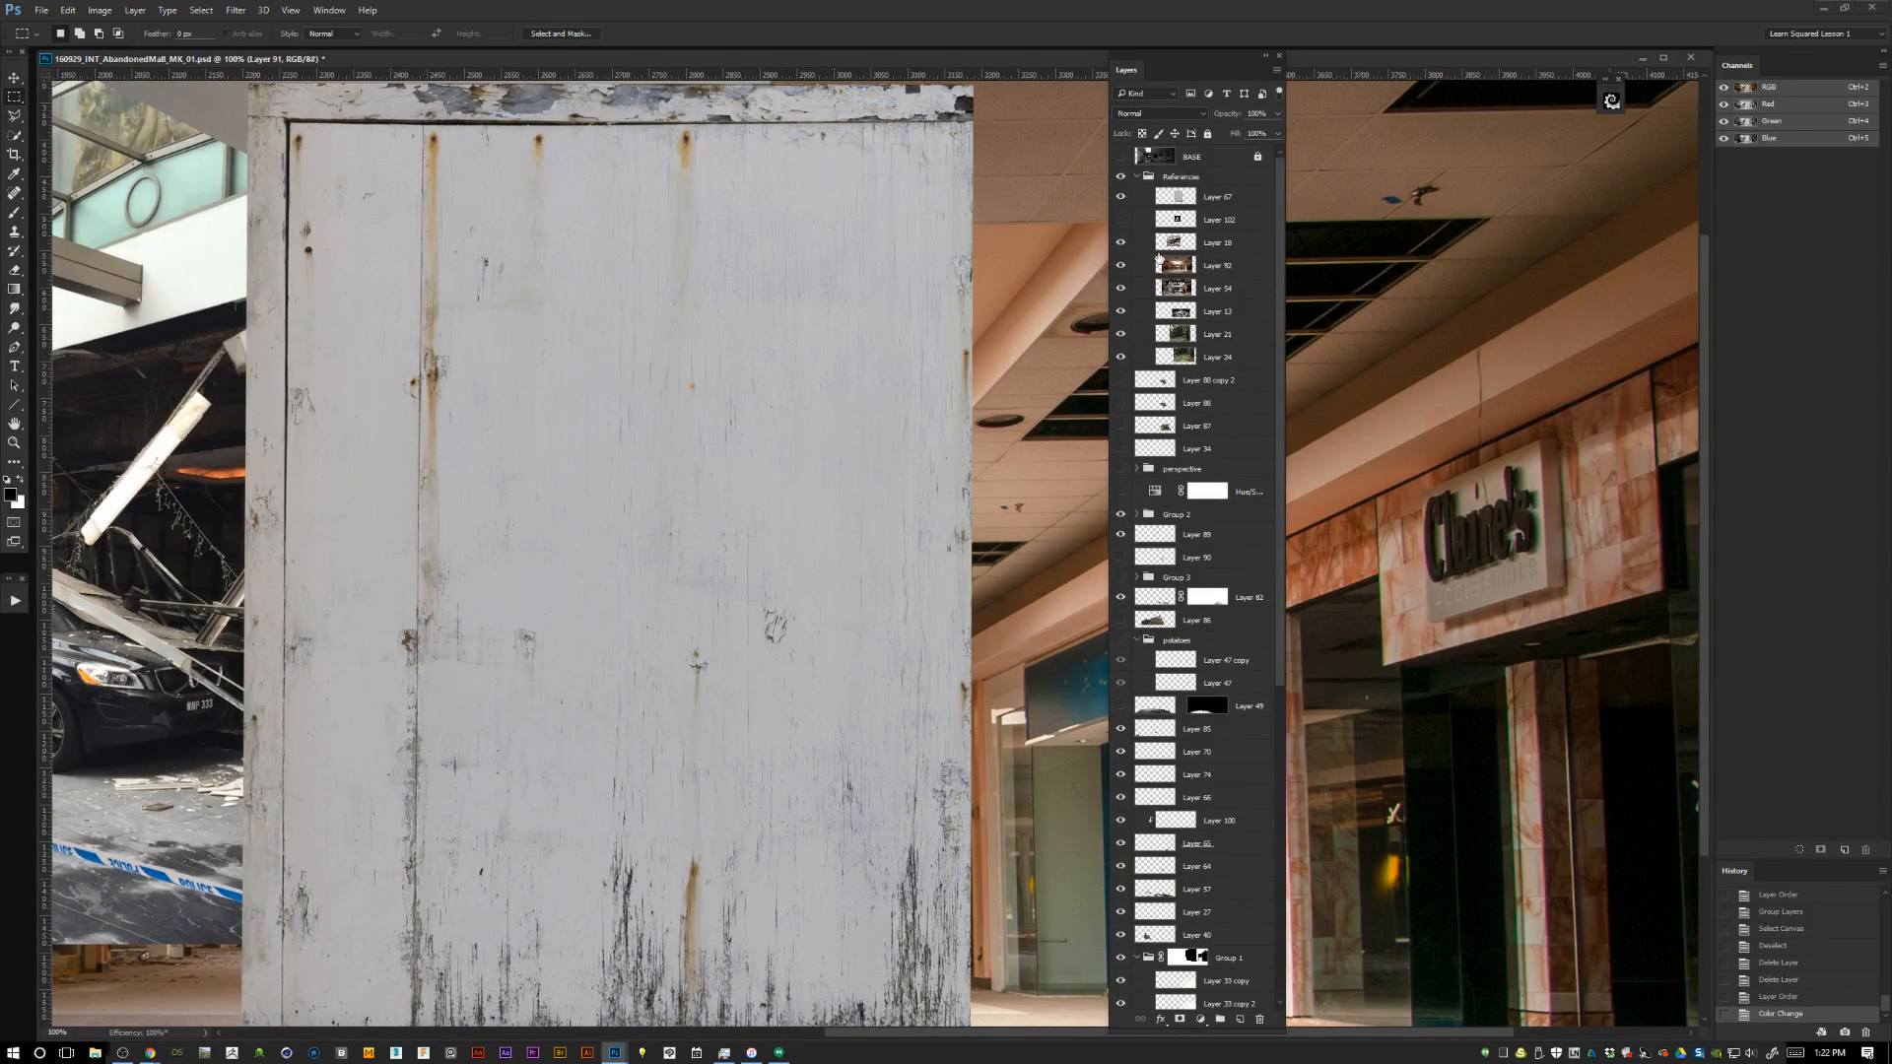
left_click(1120, 196)
left_click(1120, 220)
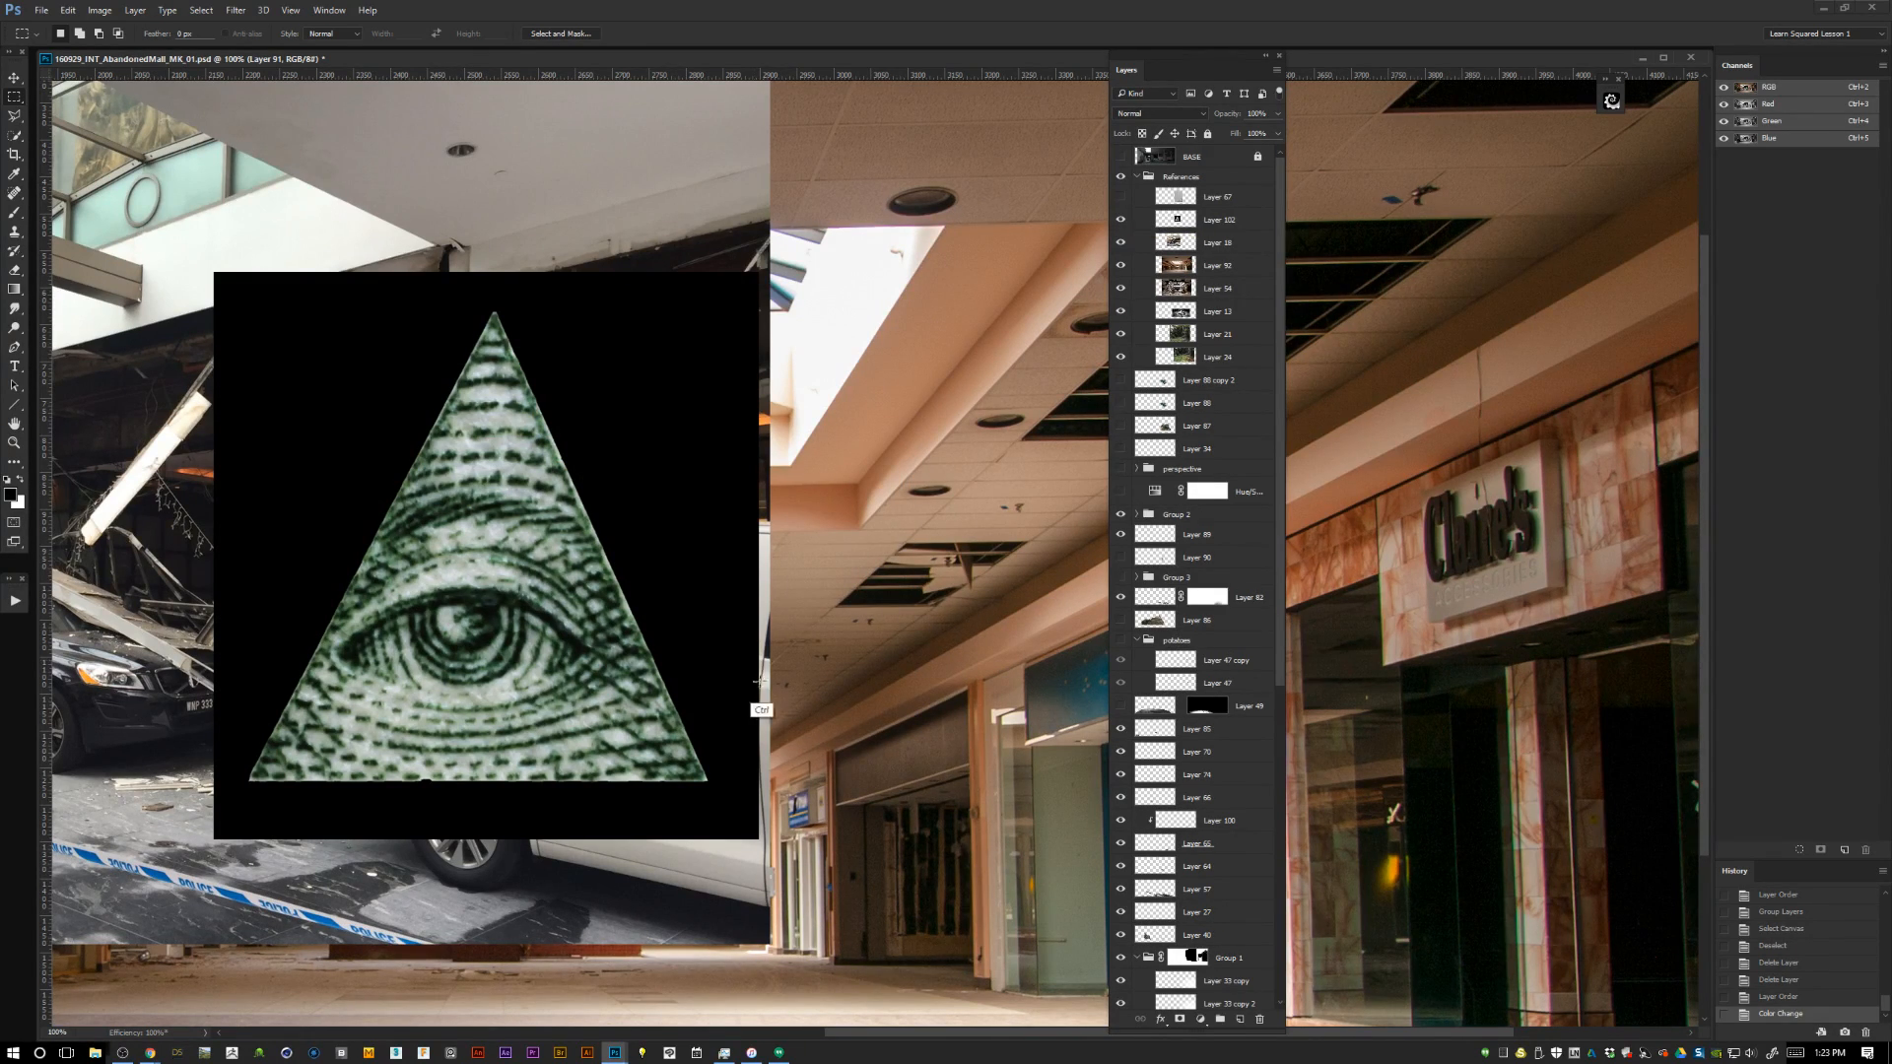
key("ctrl+plus")
left_click_drag(1286, 635, 1286, 951)
left_click_drag(573, 757, 990, 749)
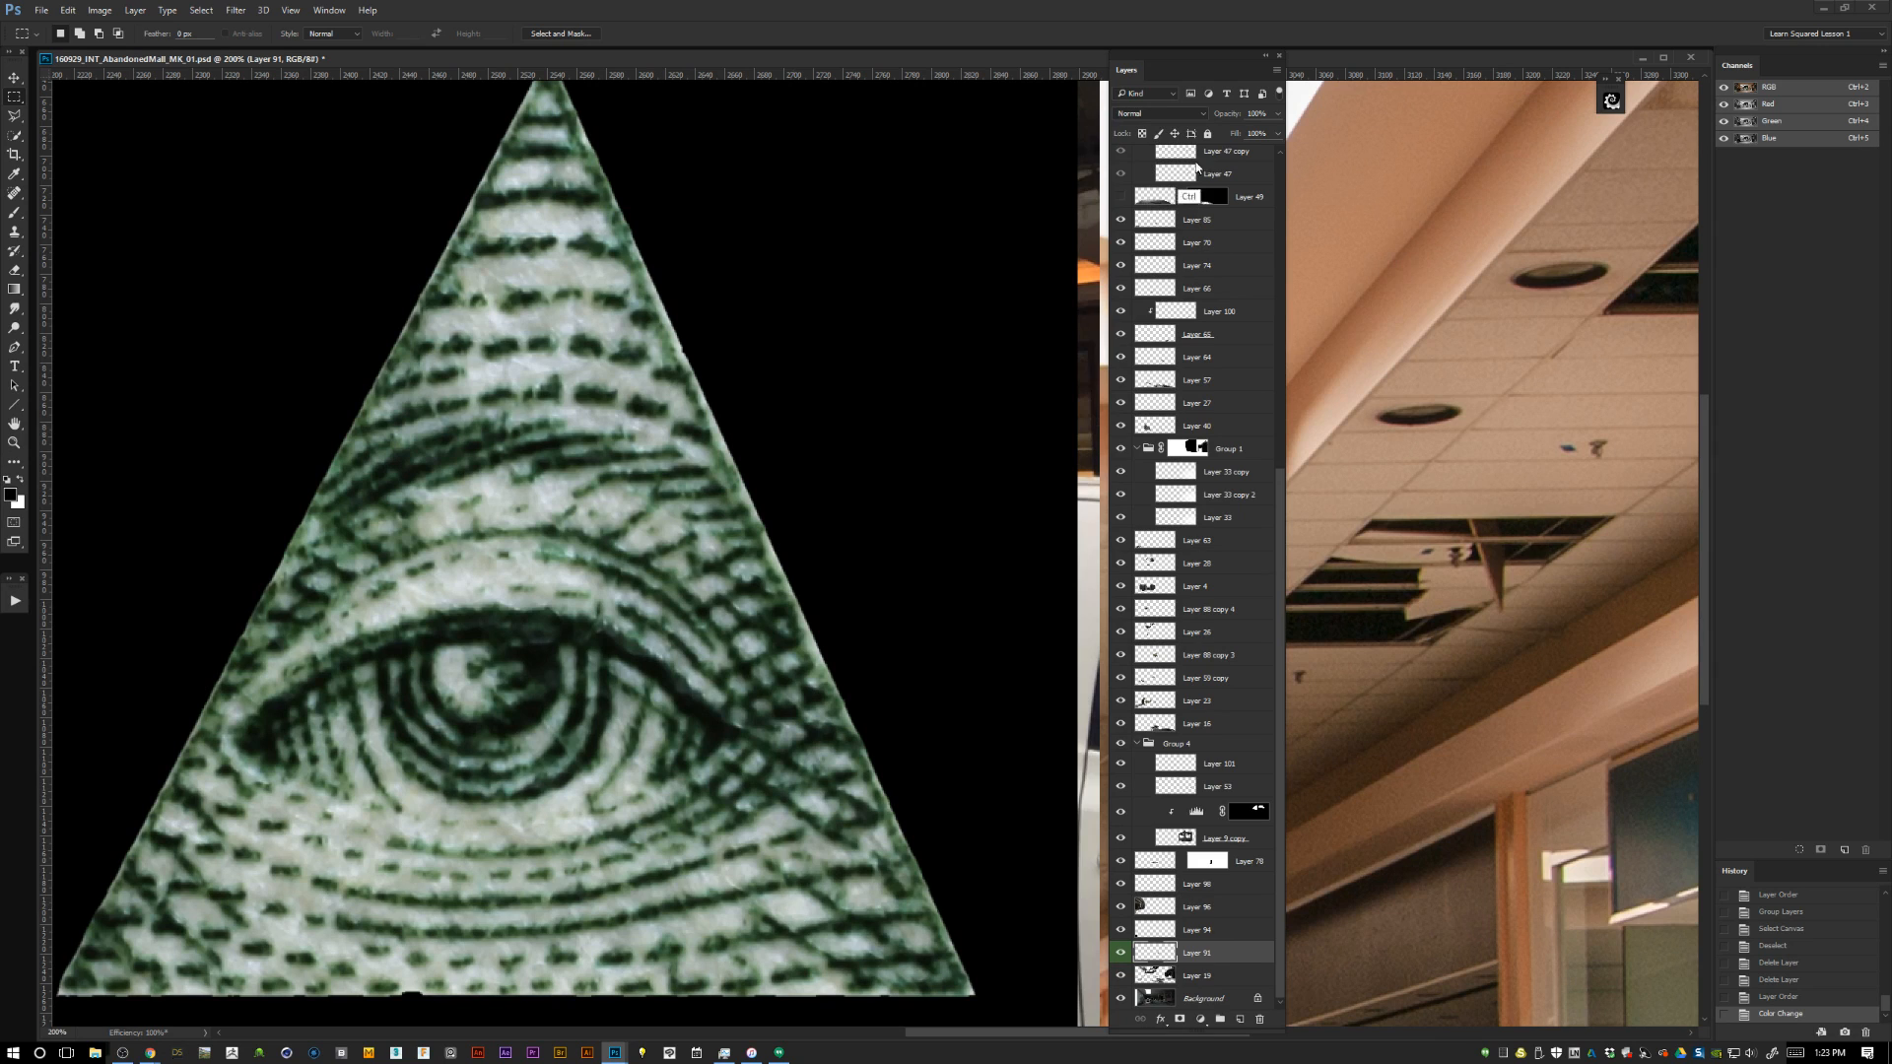
Hide the References group and show the whole painting in full-screen mode.
scroll(1172, 202, "up", 5)
key("ctrl+minus")
key("ctrl+minus")
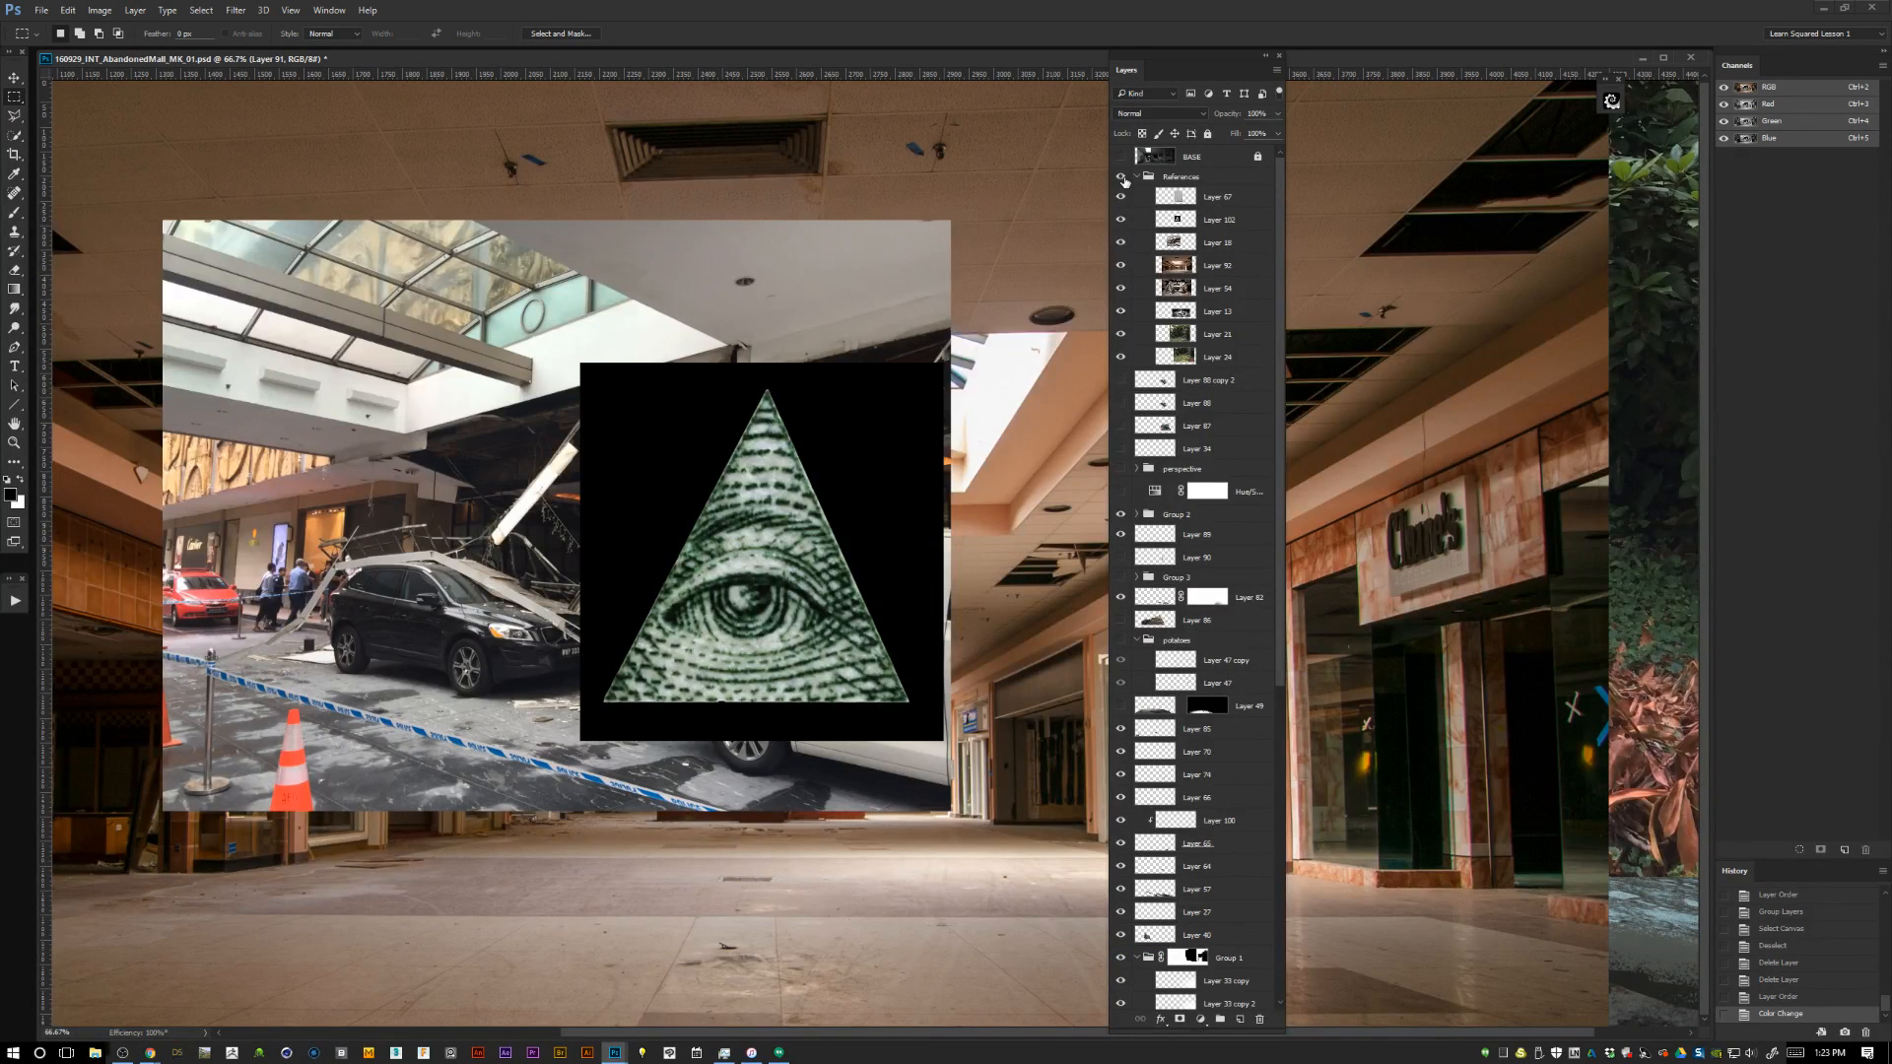
left_click(1120, 177)
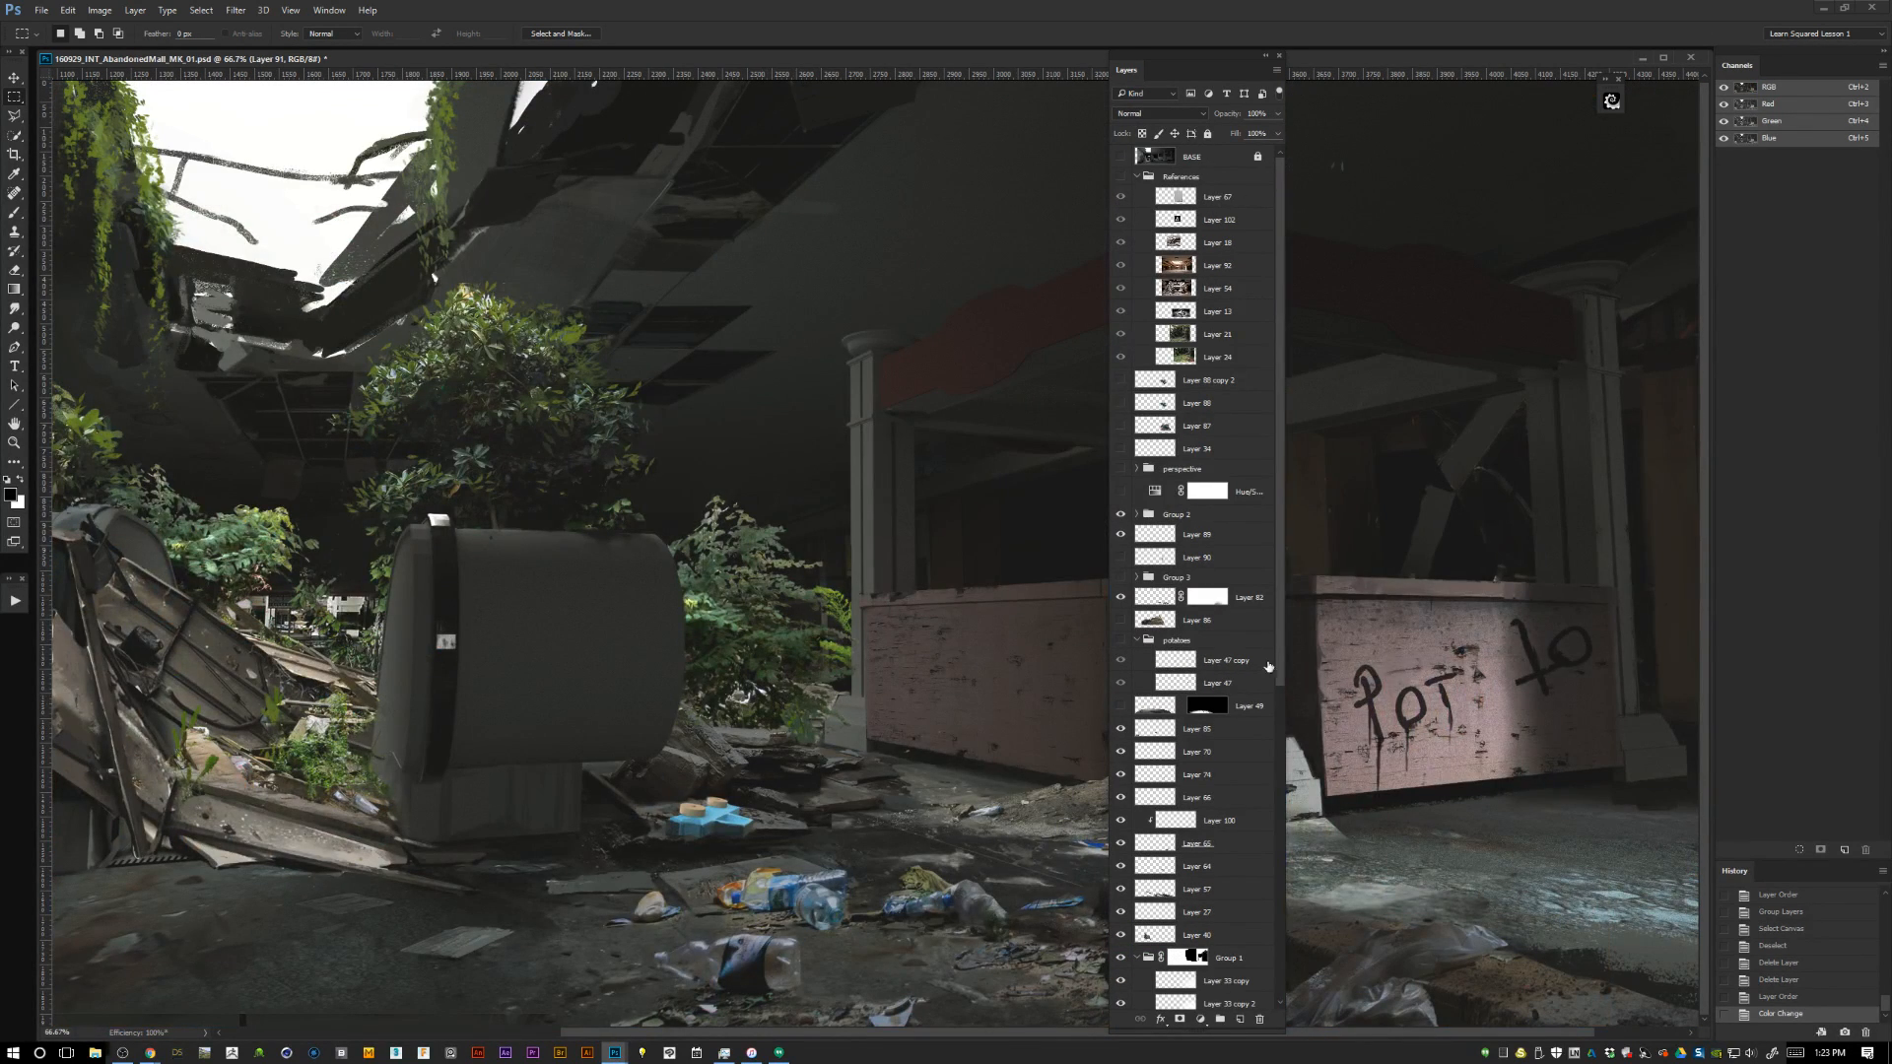
left_click(1281, 824)
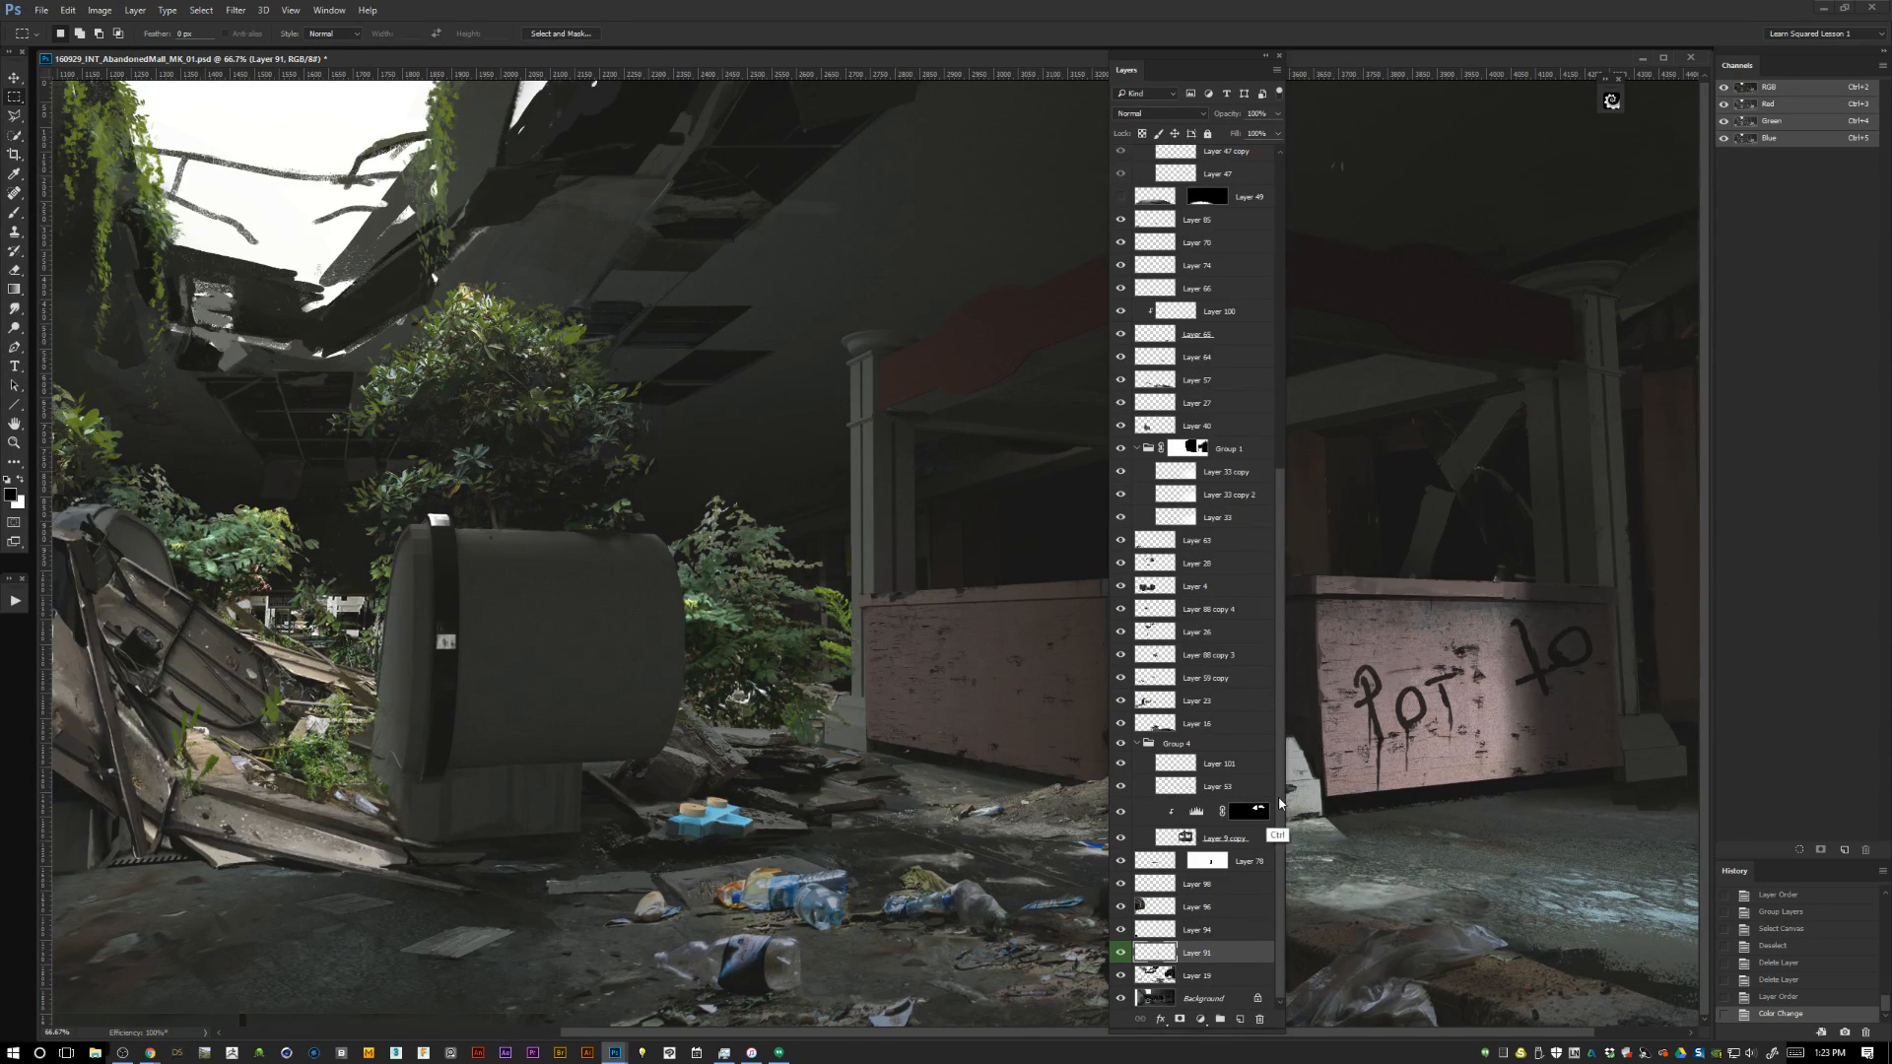
key("ctrl+minus")
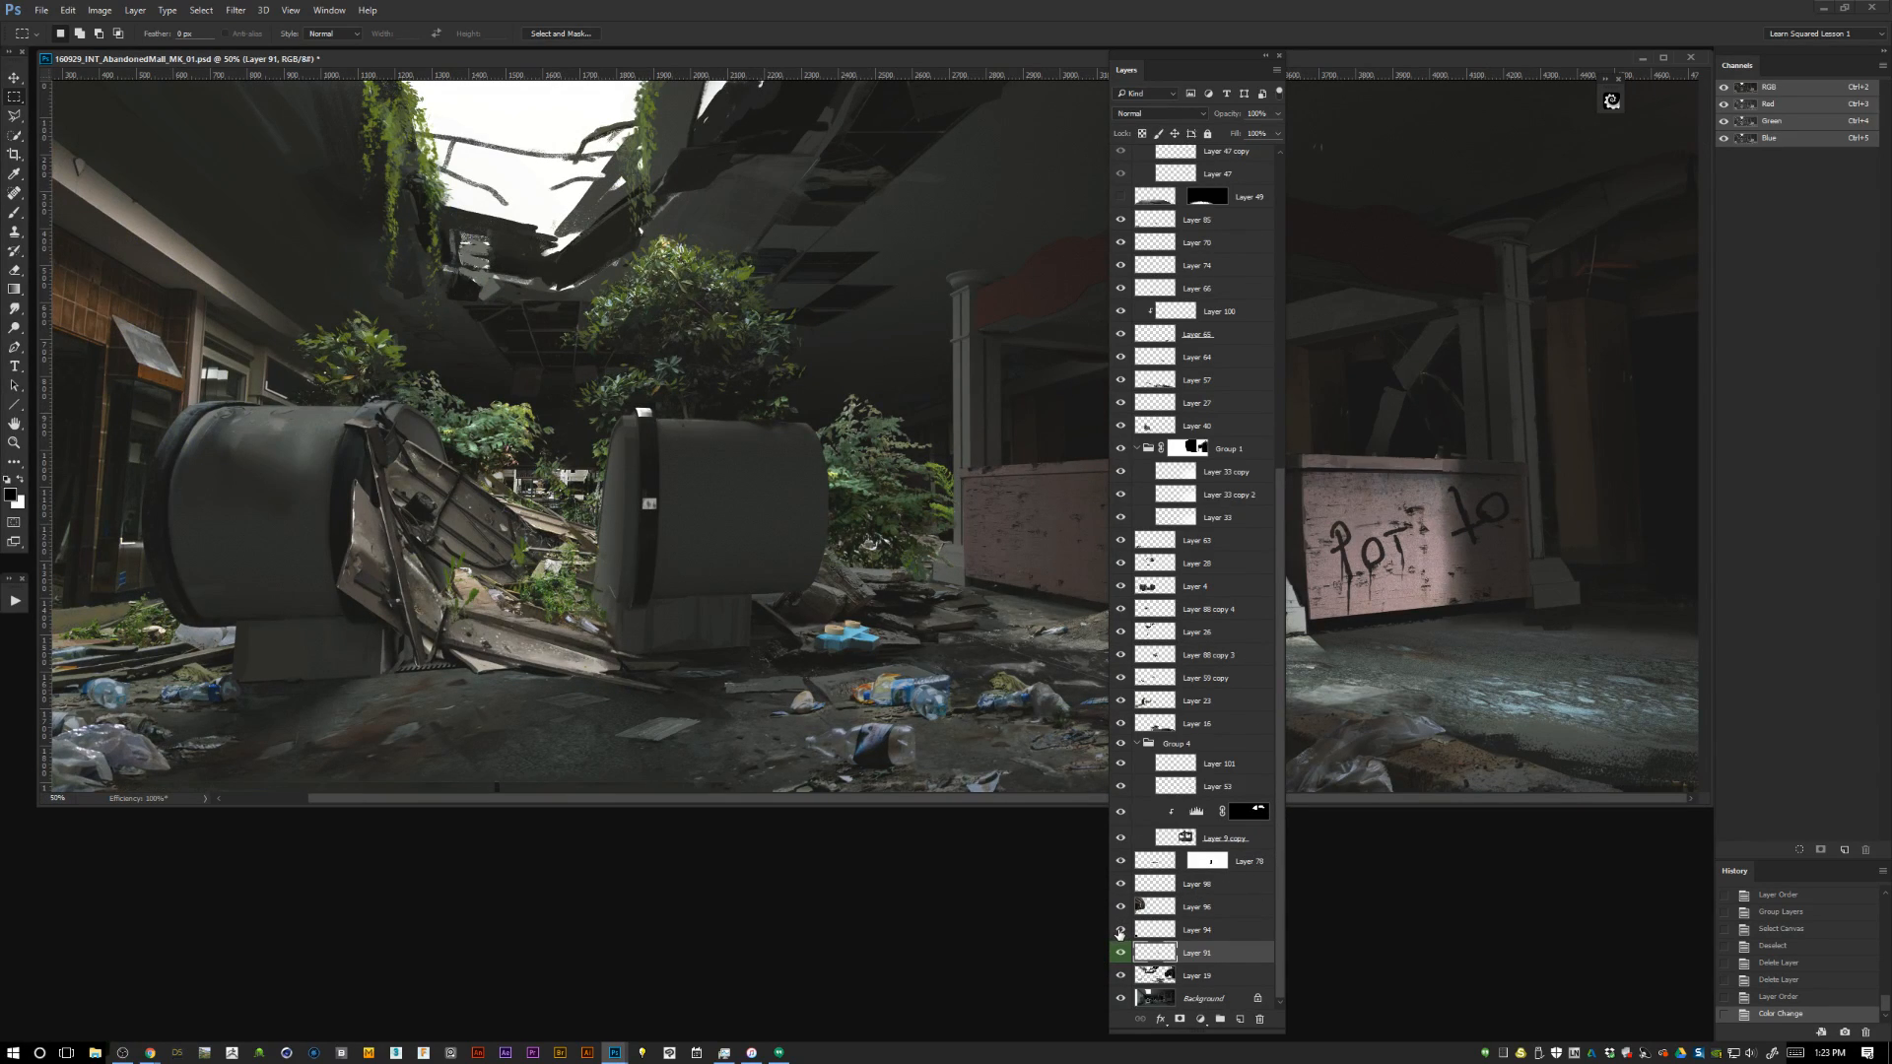
key("f")
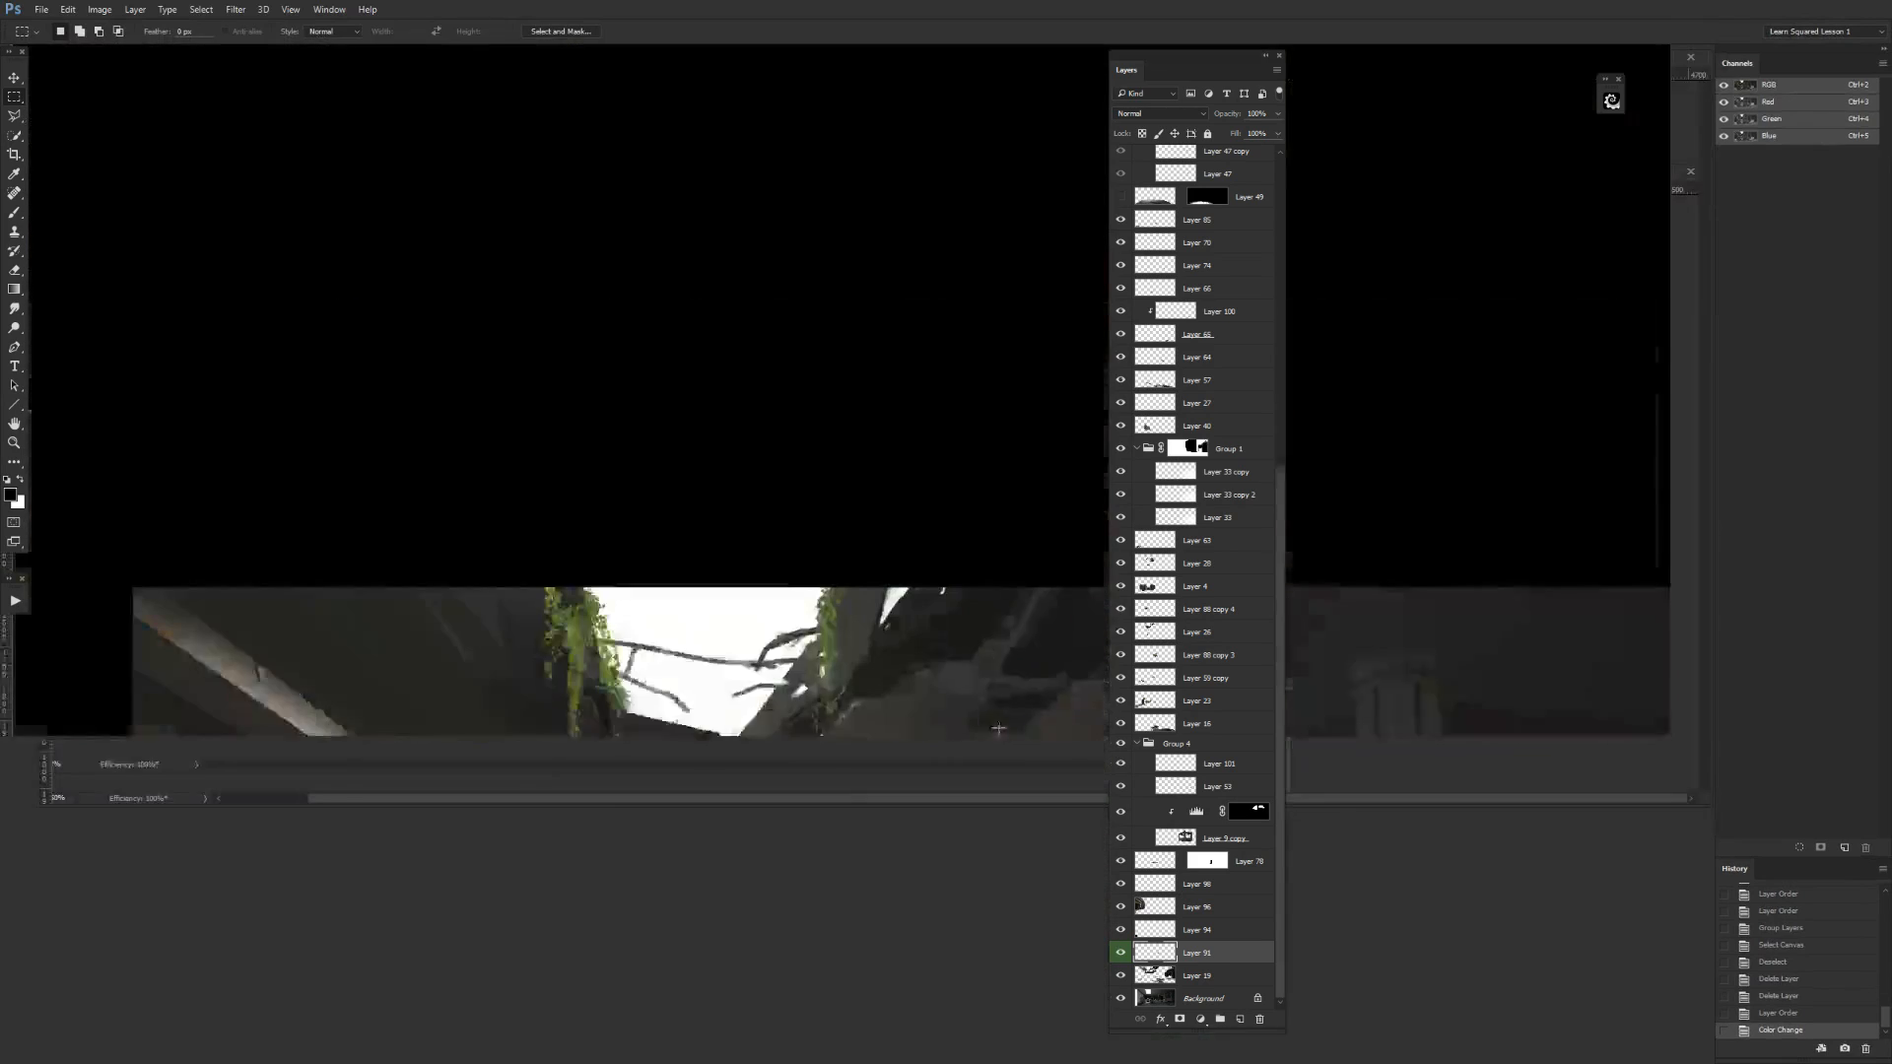
key("ctrl+minus")
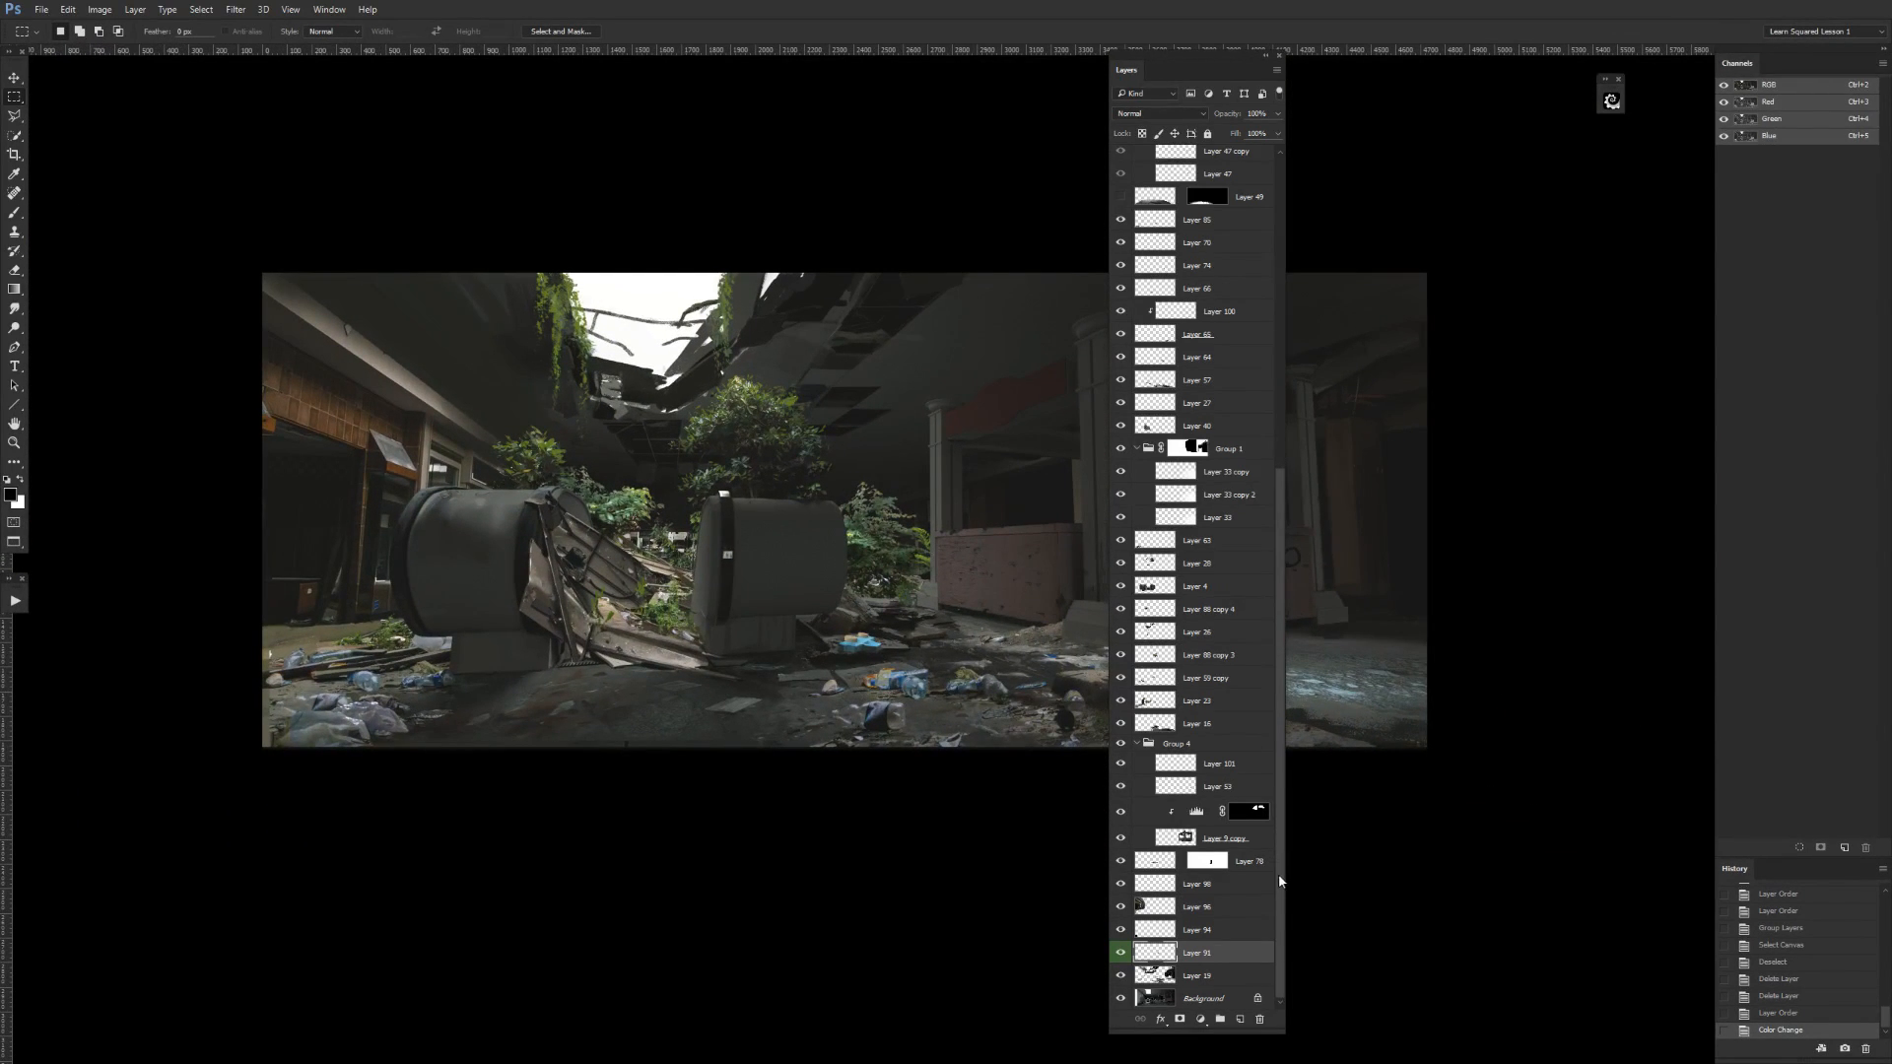
Check Layer 94 by toggling its visibility, place it directly above the Background, and merge it down.
left_click(1120, 932)
left_click(1119, 935)
left_click(1199, 930)
left_click(1115, 931)
left_click(1120, 931)
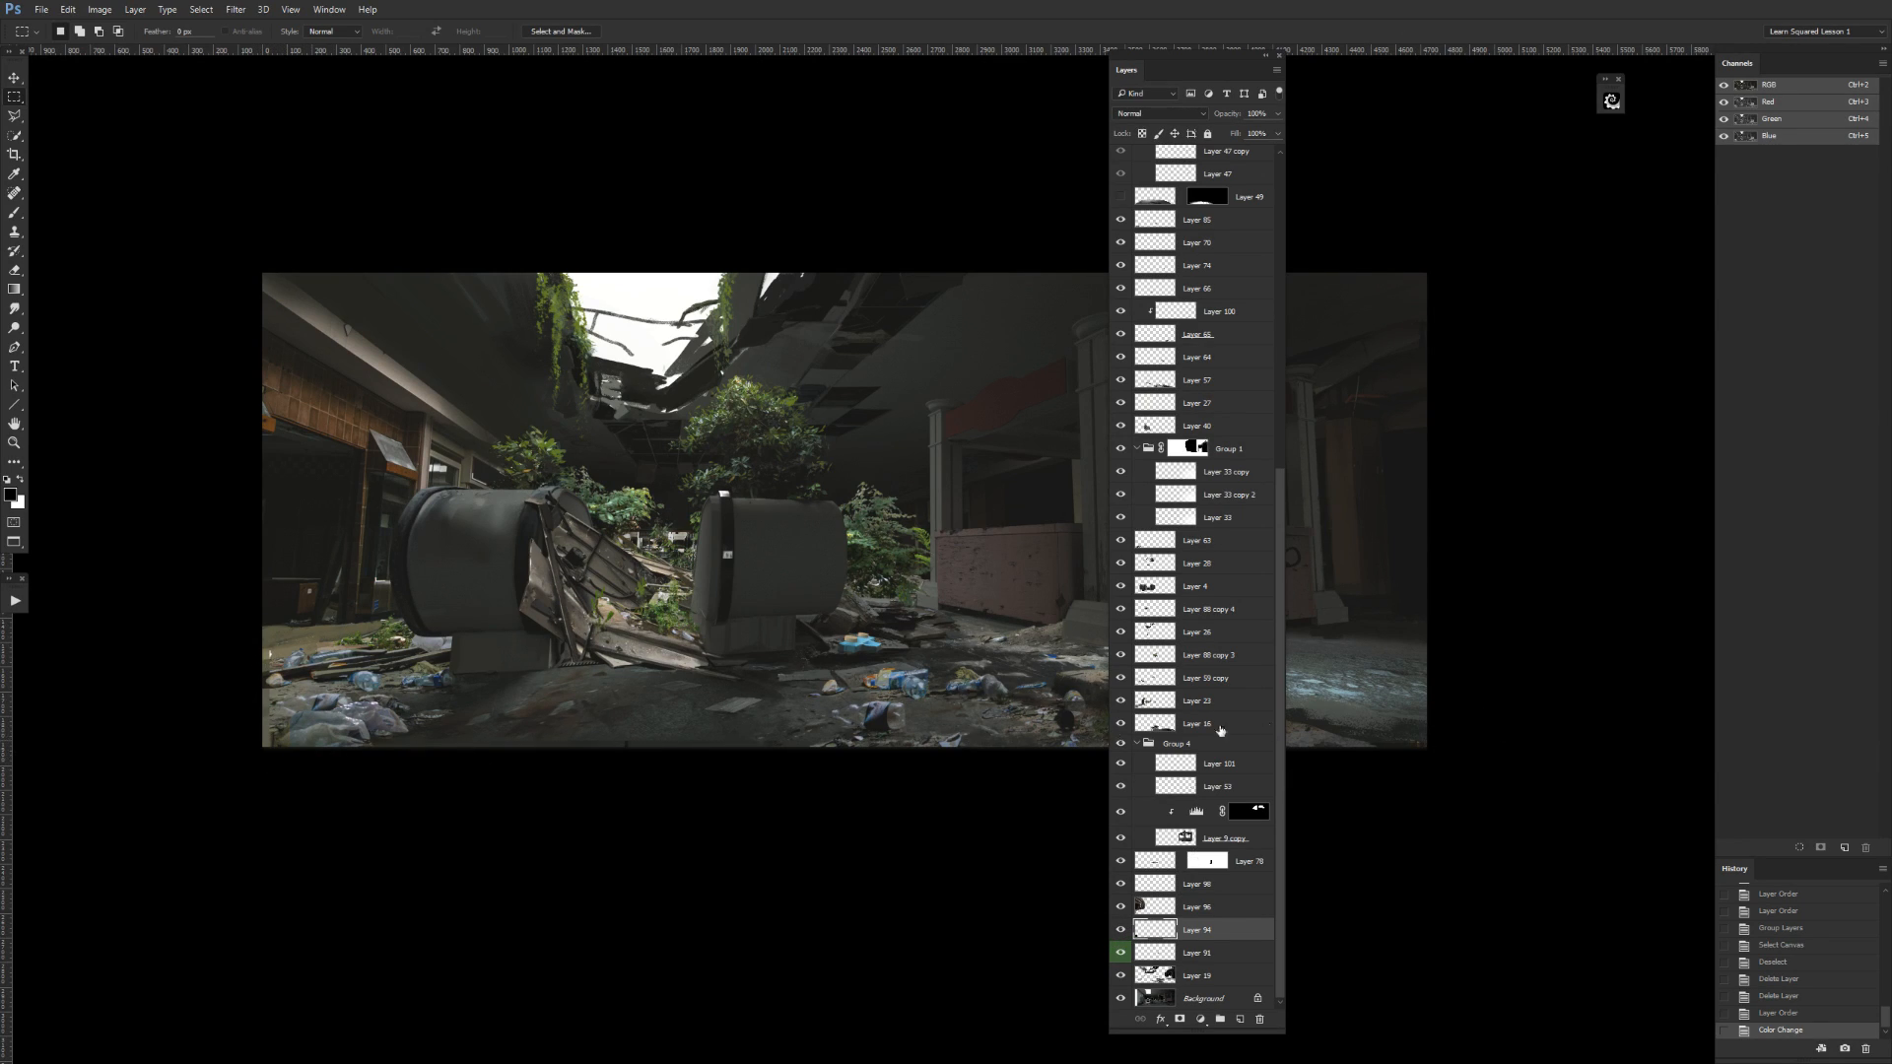
left_click(1120, 931)
left_click(1121, 931)
left_click_drag(1195, 937, 1197, 971)
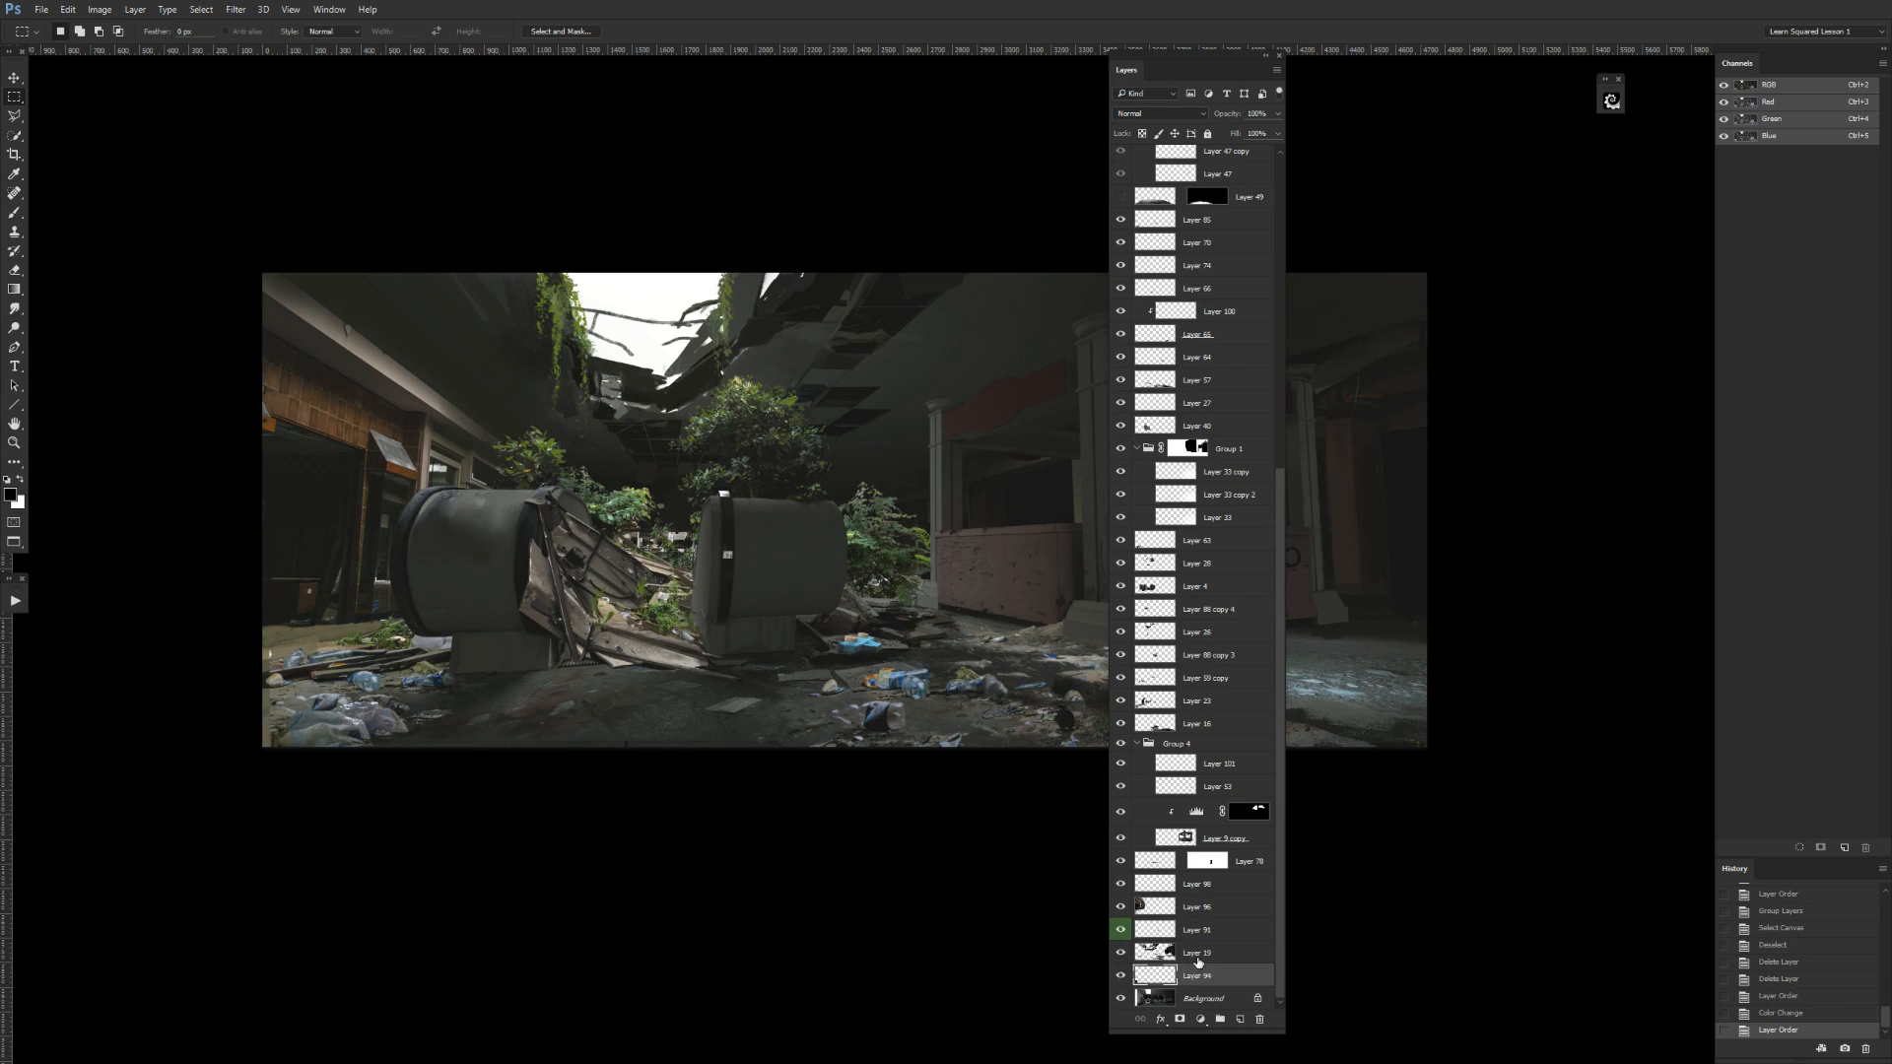
key("ctrl+e")
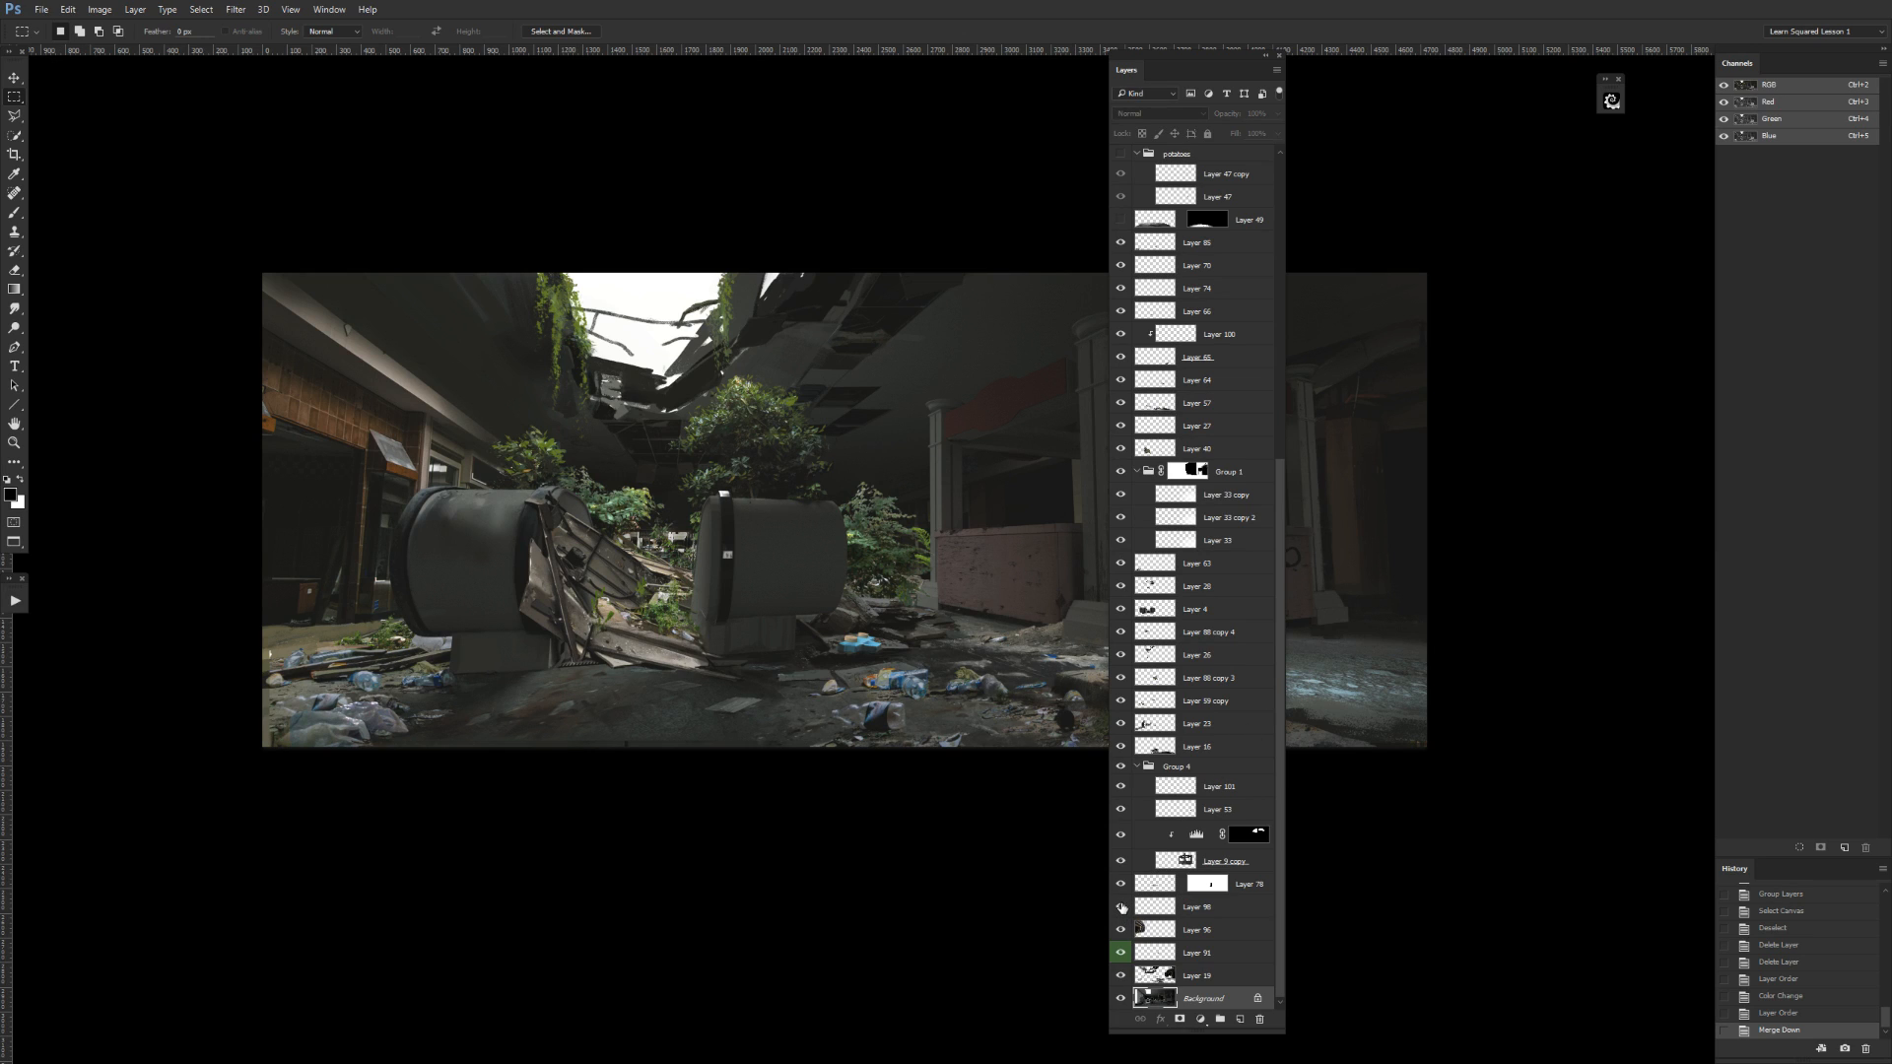
Select Layer 98 and move the layer stack clear of the pink kiosk in the painting.
left_click(1157, 904)
left_click_drag(1143, 67, 1435, 72)
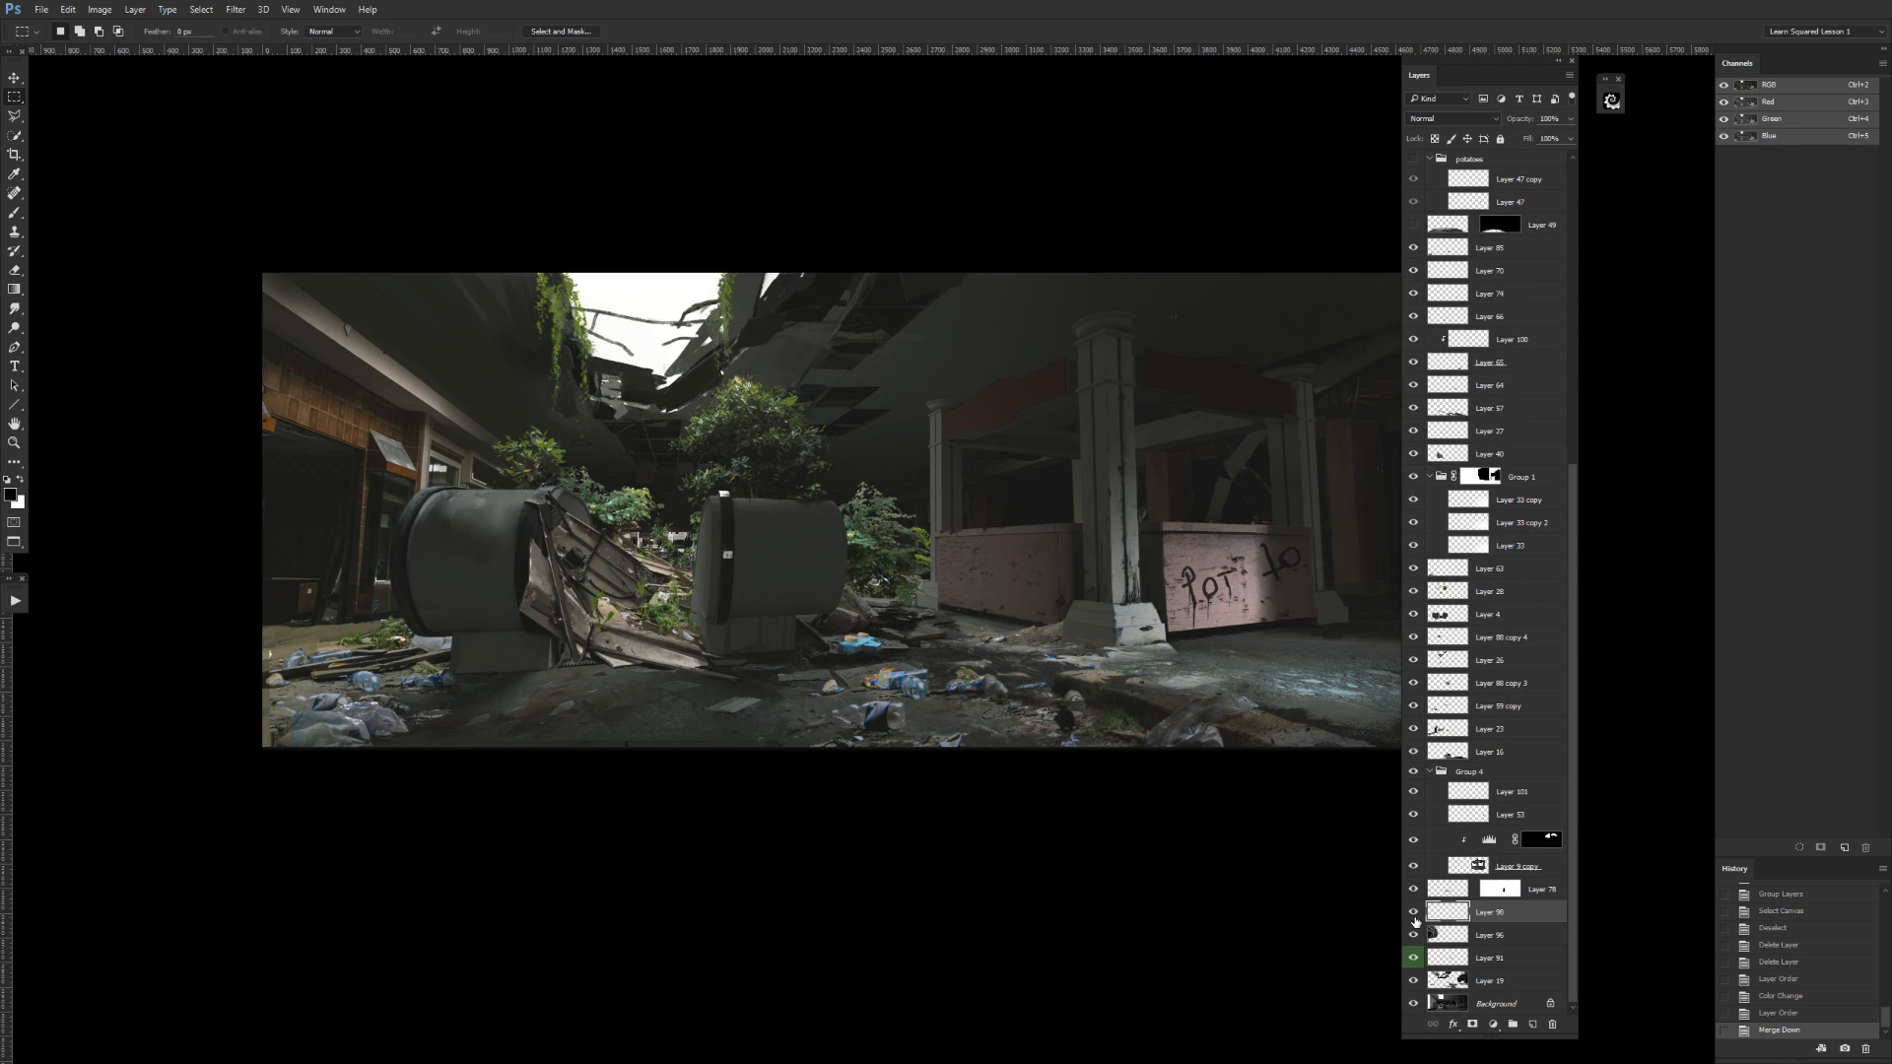
left_click_drag(1298, 894, 1152, 880)
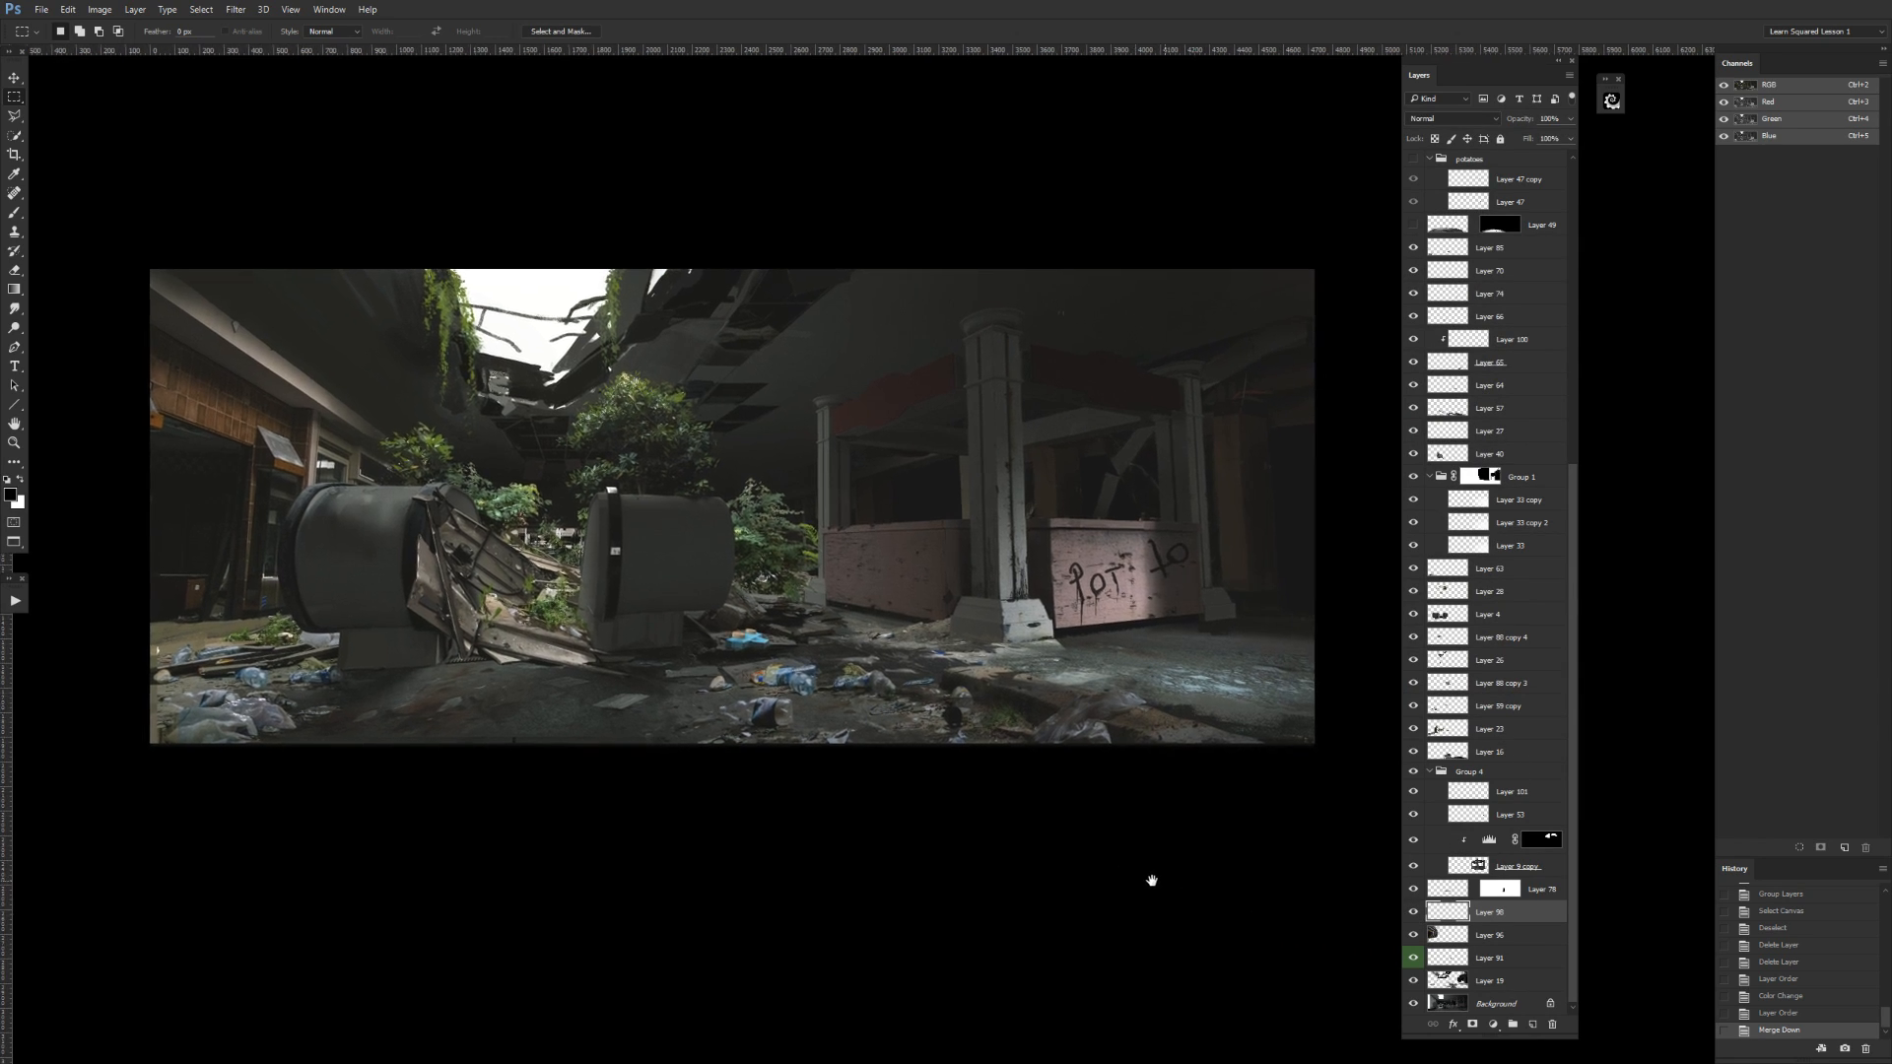
Test Layer 98 for content by loading its selection and trying Free Transform, and delete the layer.
left_click(1449, 918, "ctrl")
key("ctrl+t")
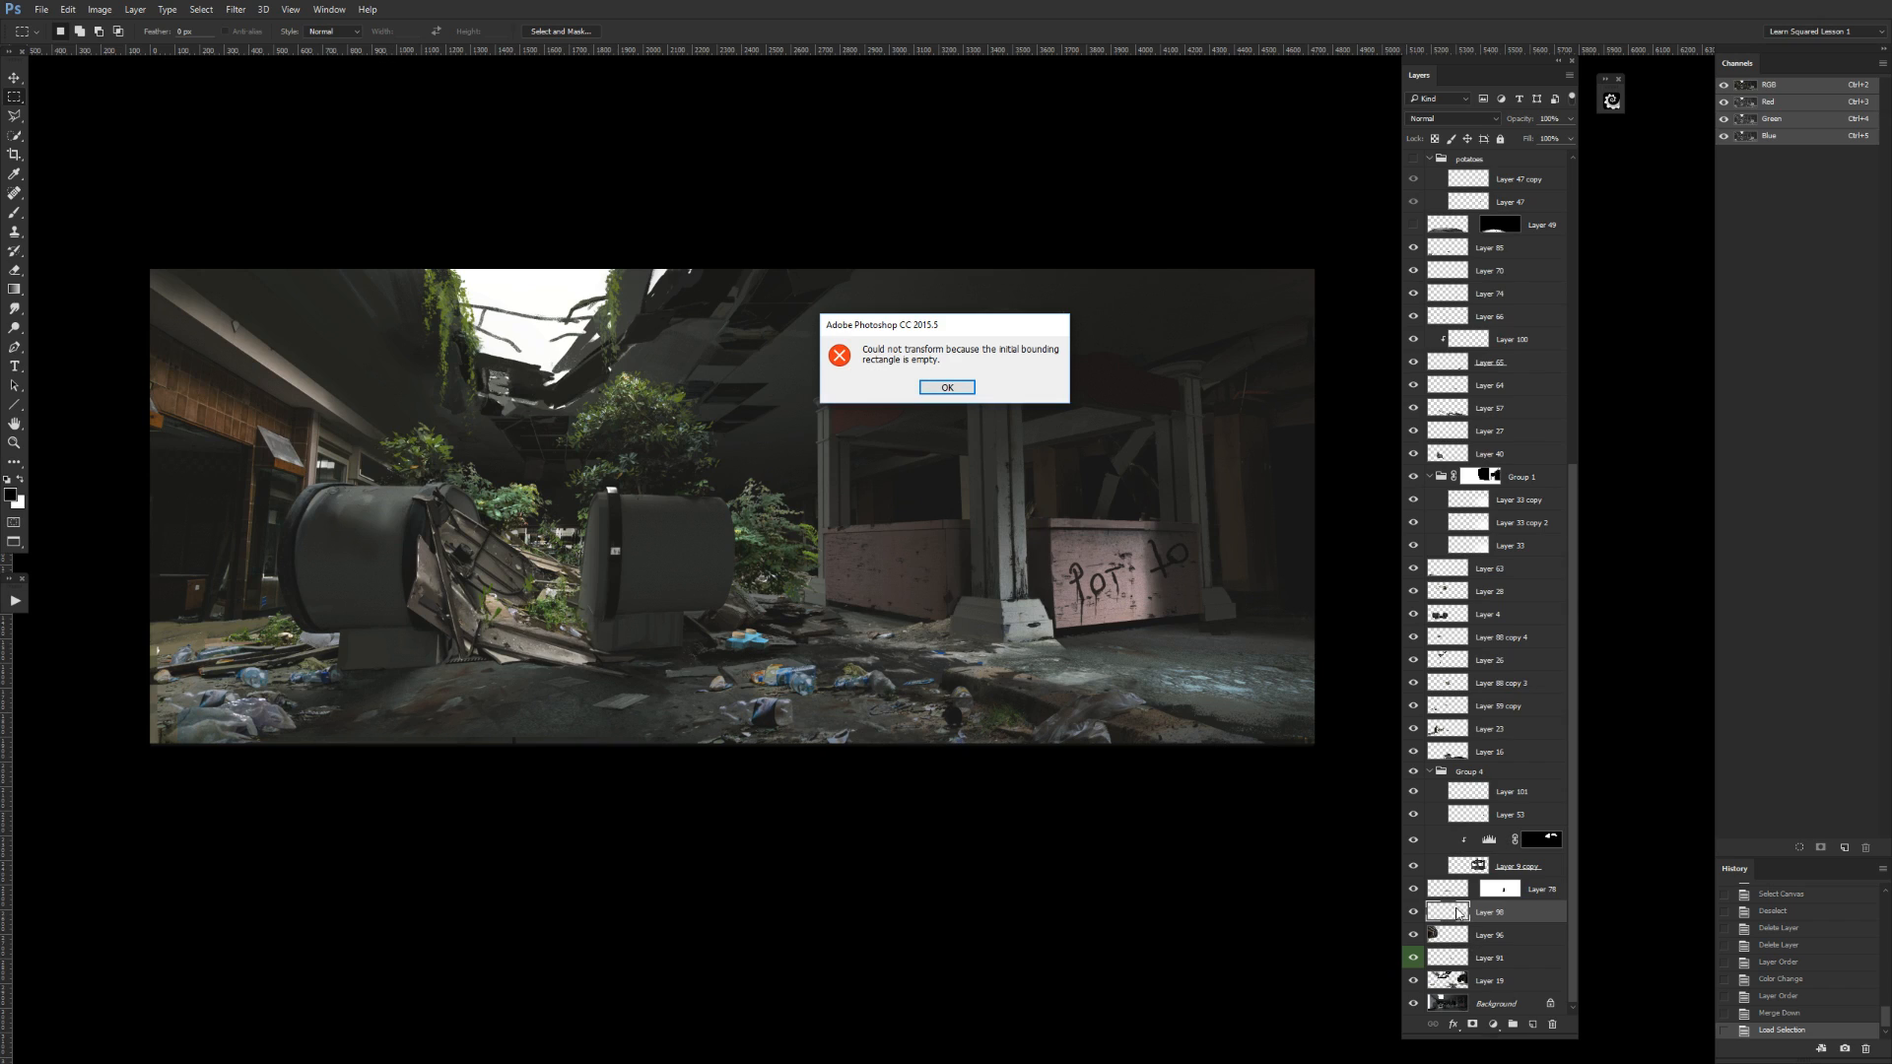
key("Return")
left_click(1450, 911, "ctrl")
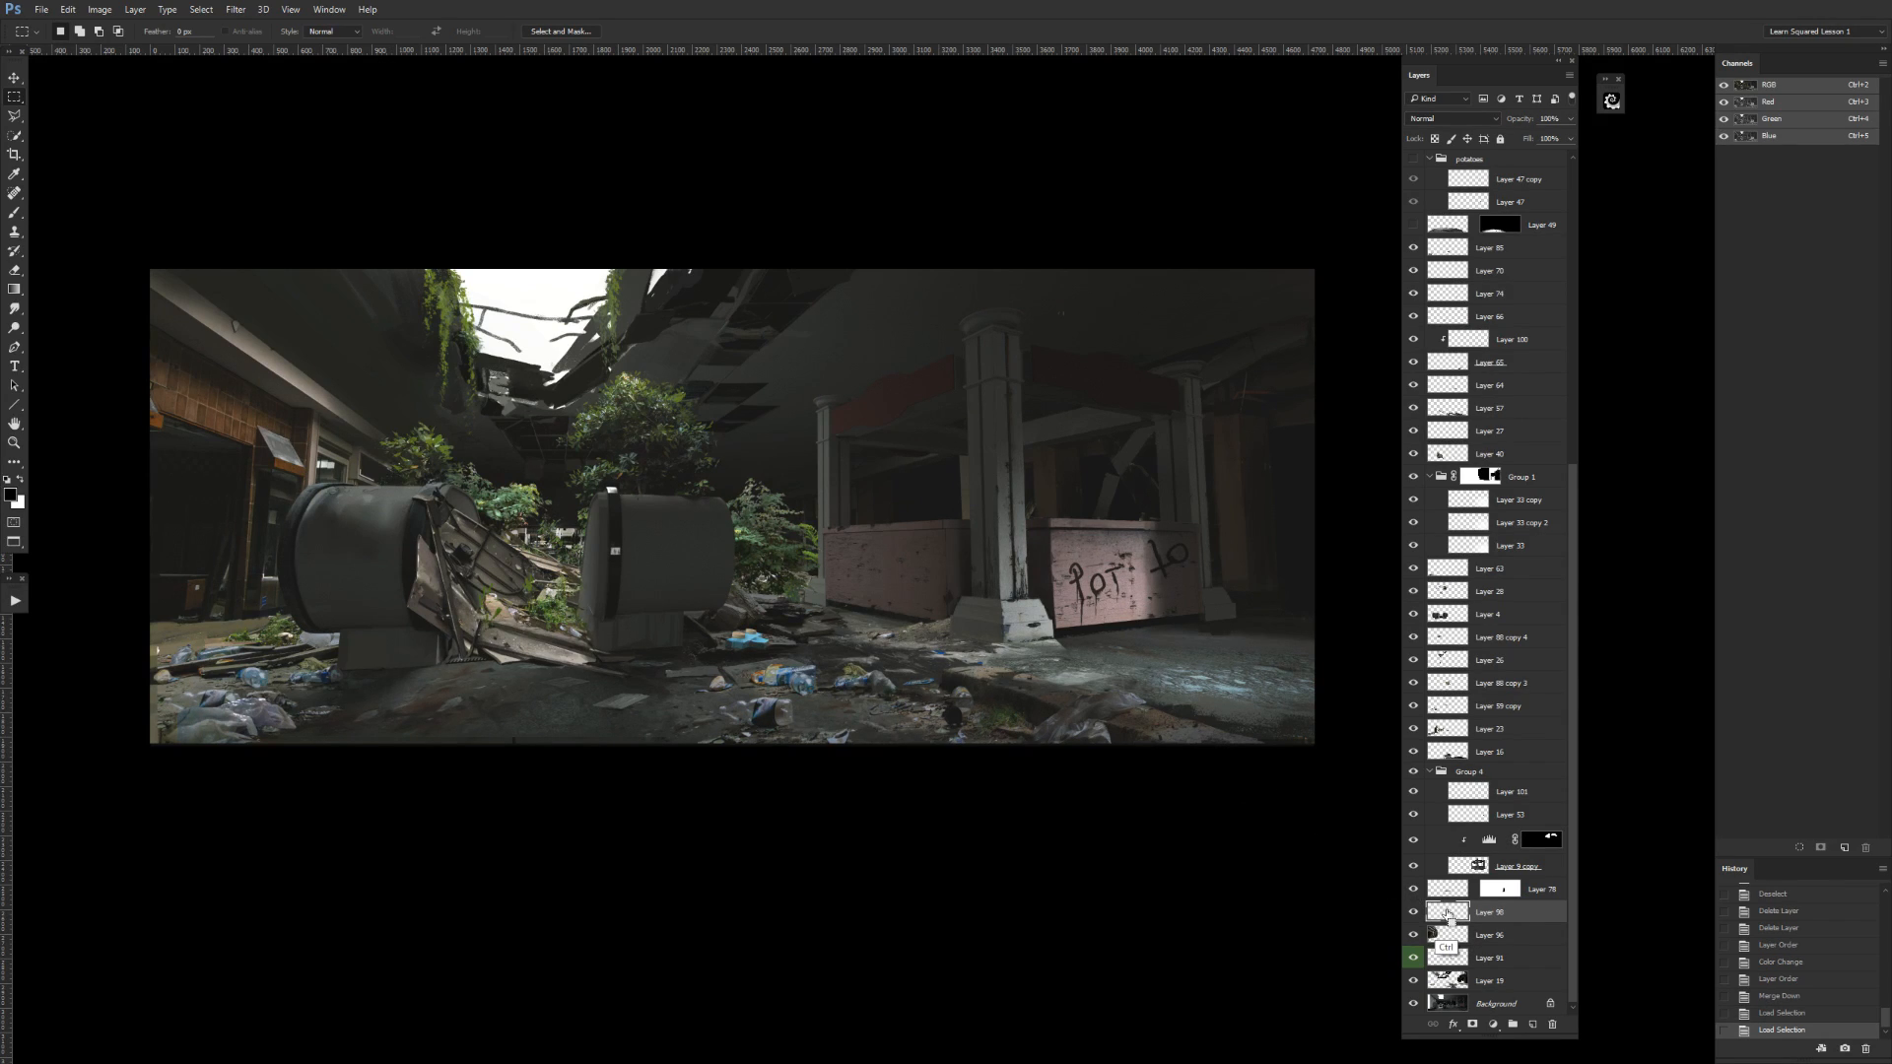
key("ctrl+t")
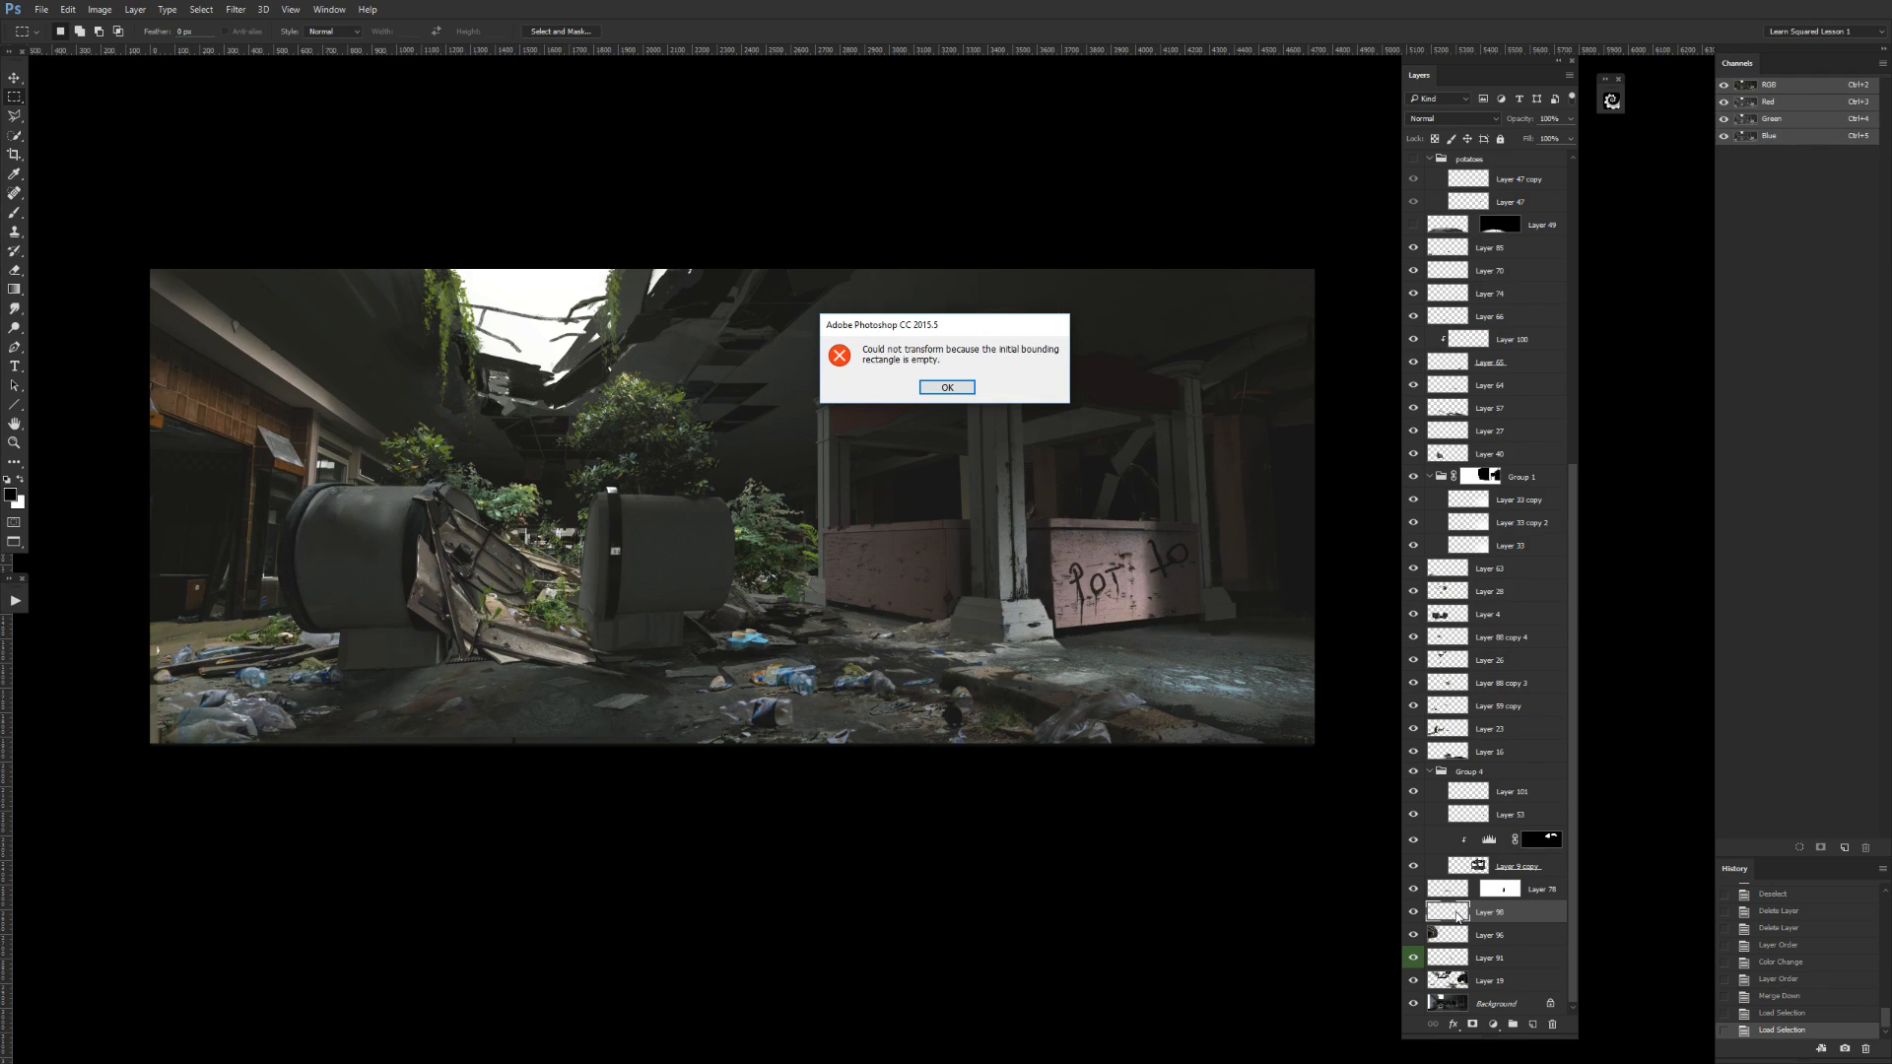
key("Return")
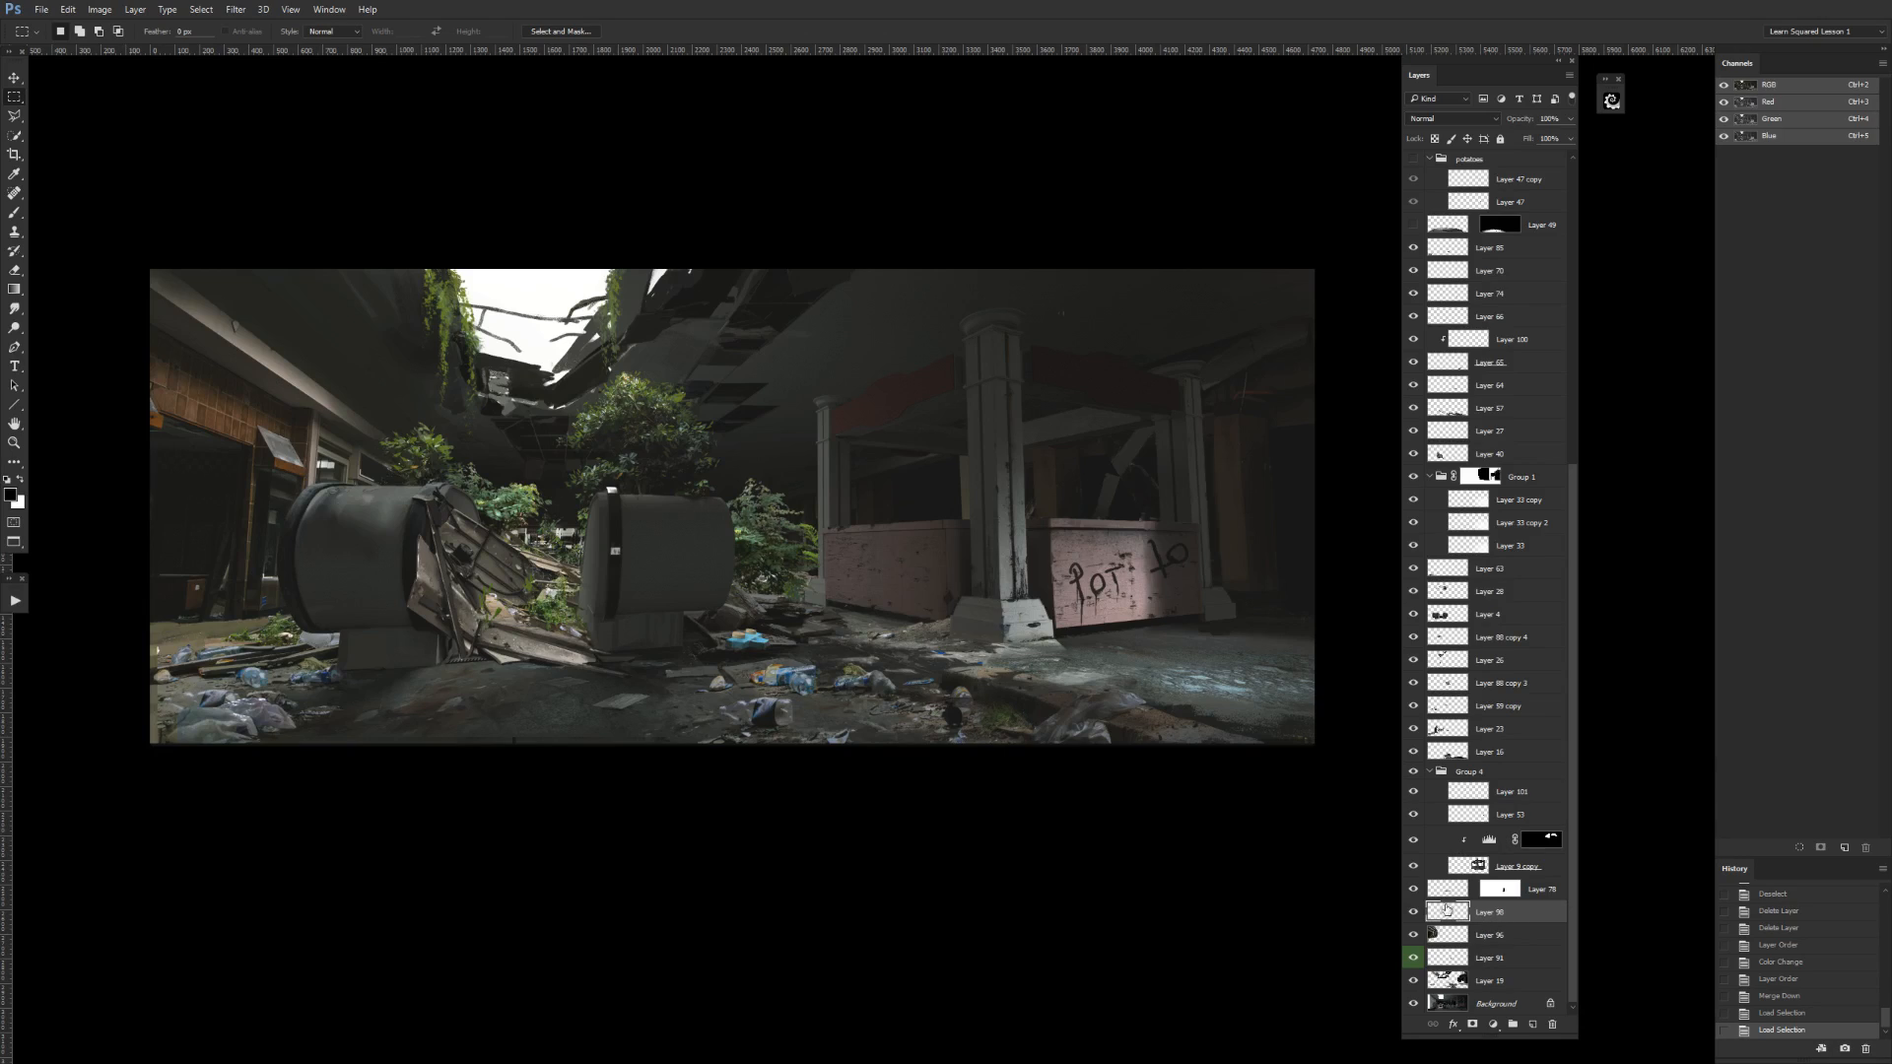
key("Delete")
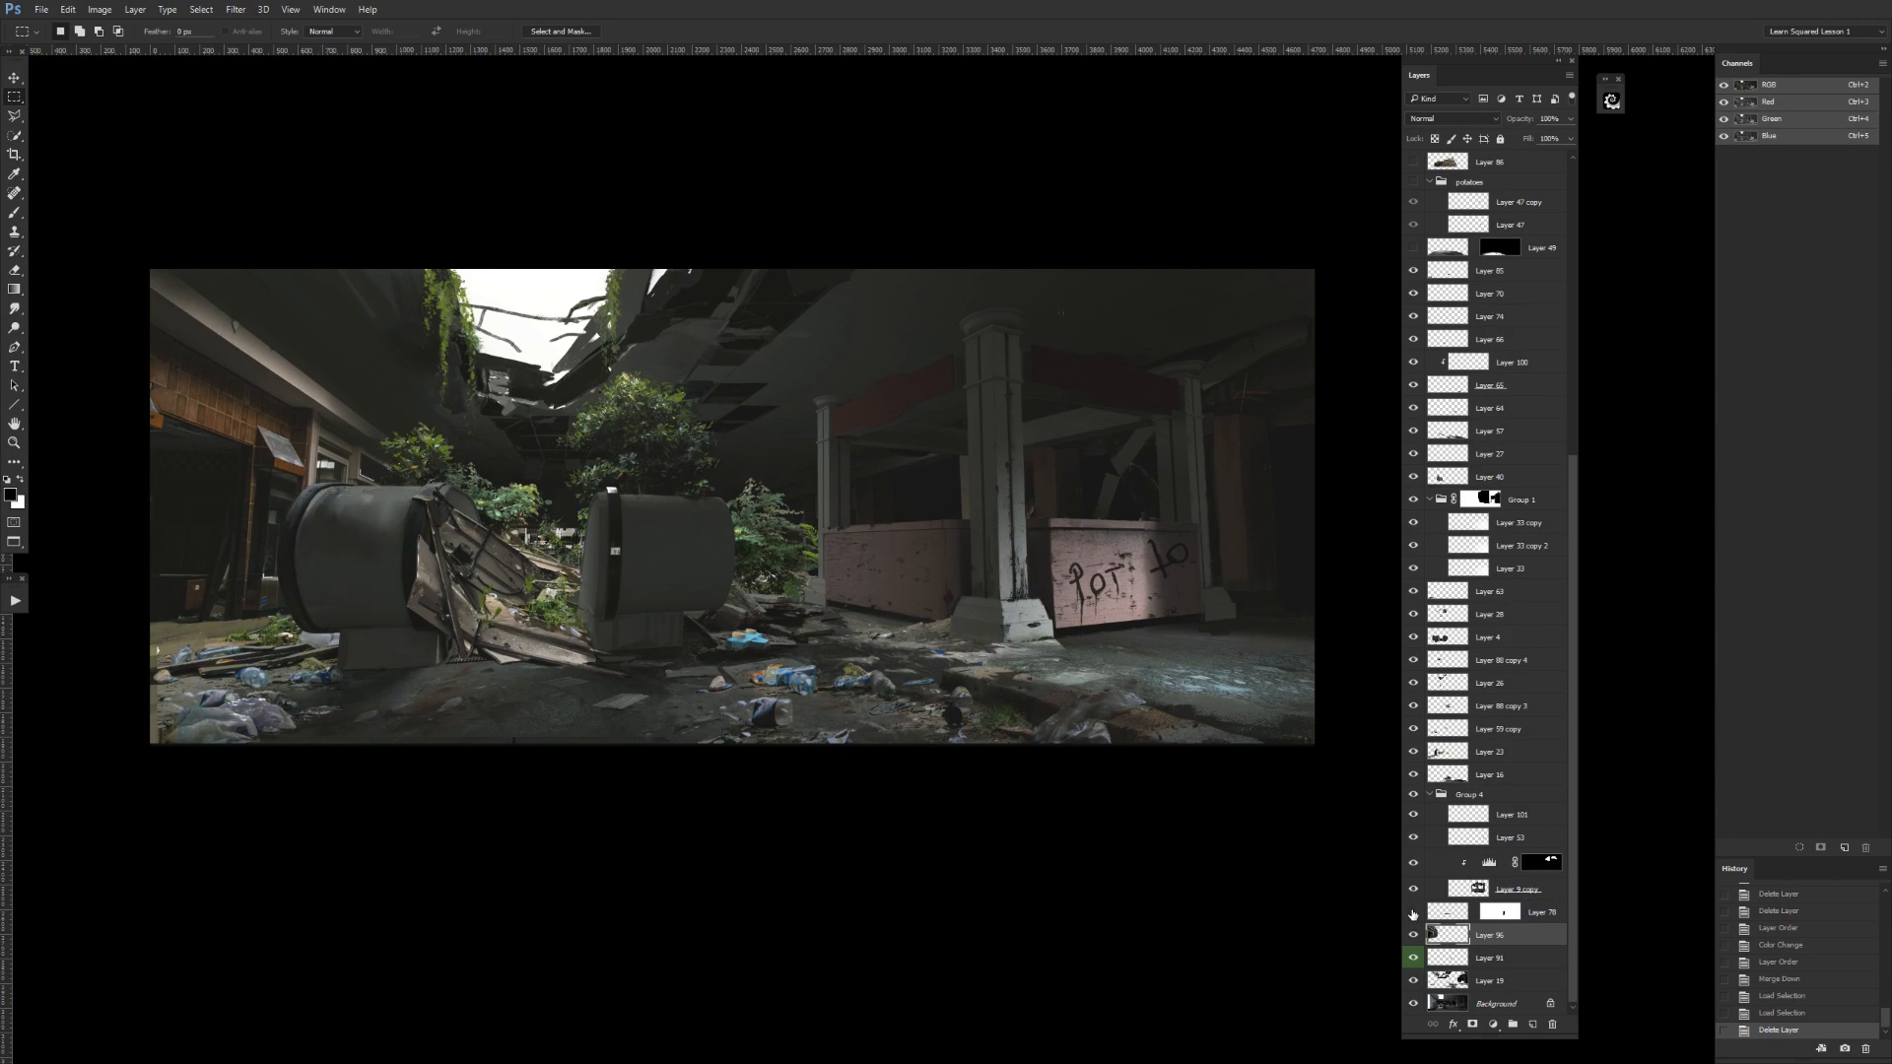
Place Layer 78 directly above Layer 19, check Layer 19 by toggling its visibility, and merge the two layers.
left_click(1445, 914)
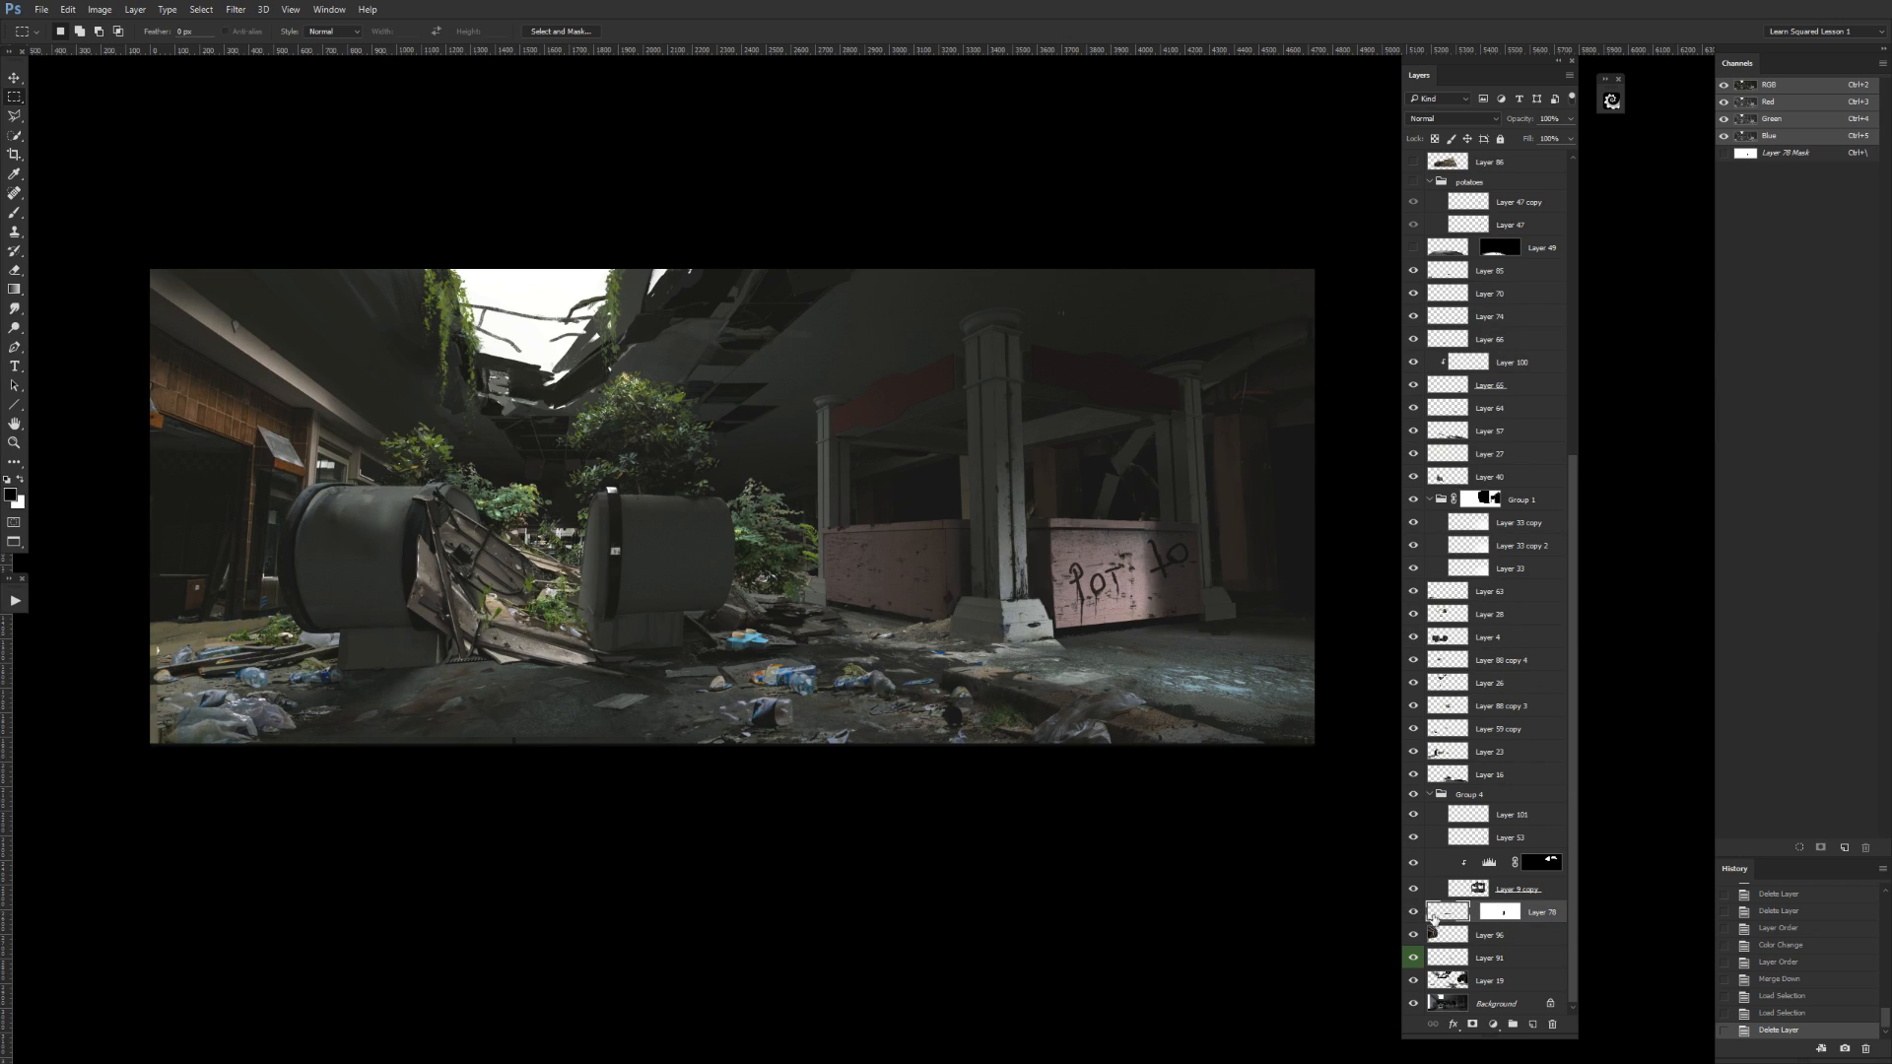
left_click_drag(1468, 916, 1463, 969)
left_click(1415, 981)
left_click(1415, 981)
left_click(1415, 982)
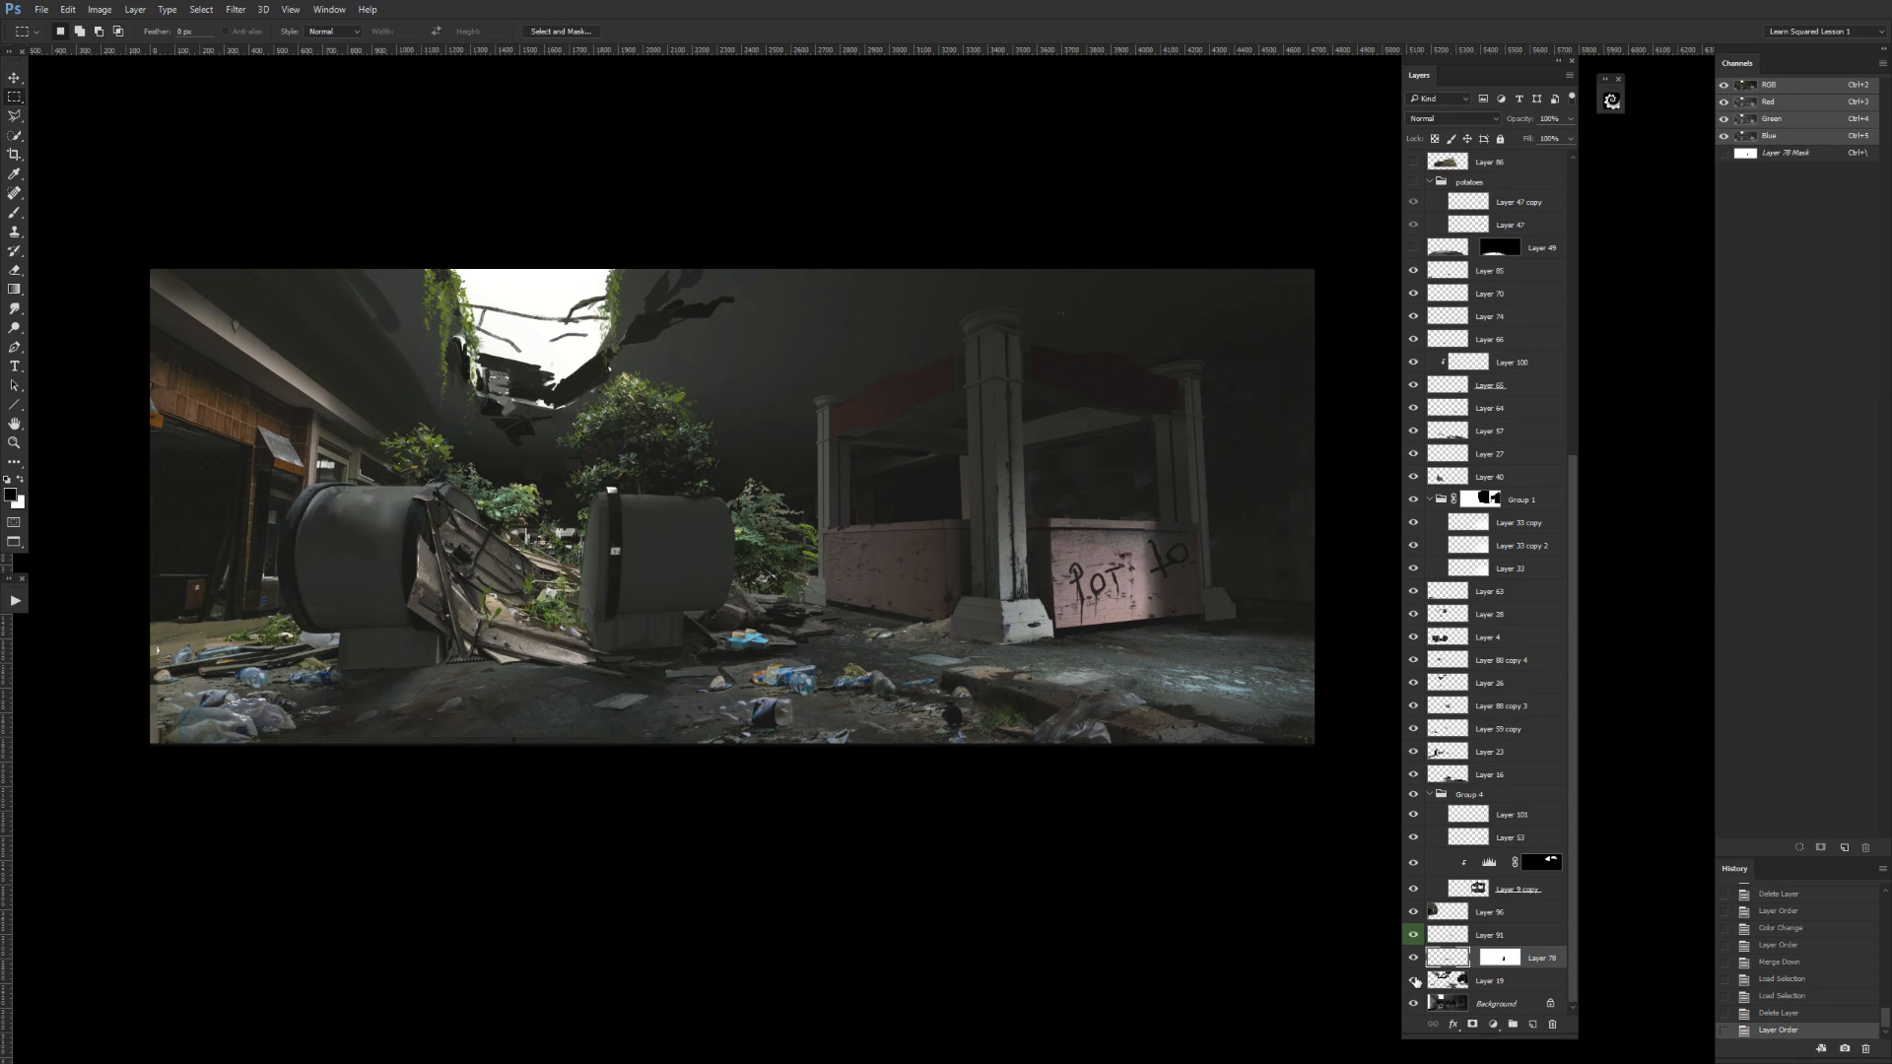
left_click(1415, 981)
key("ctrl+e")
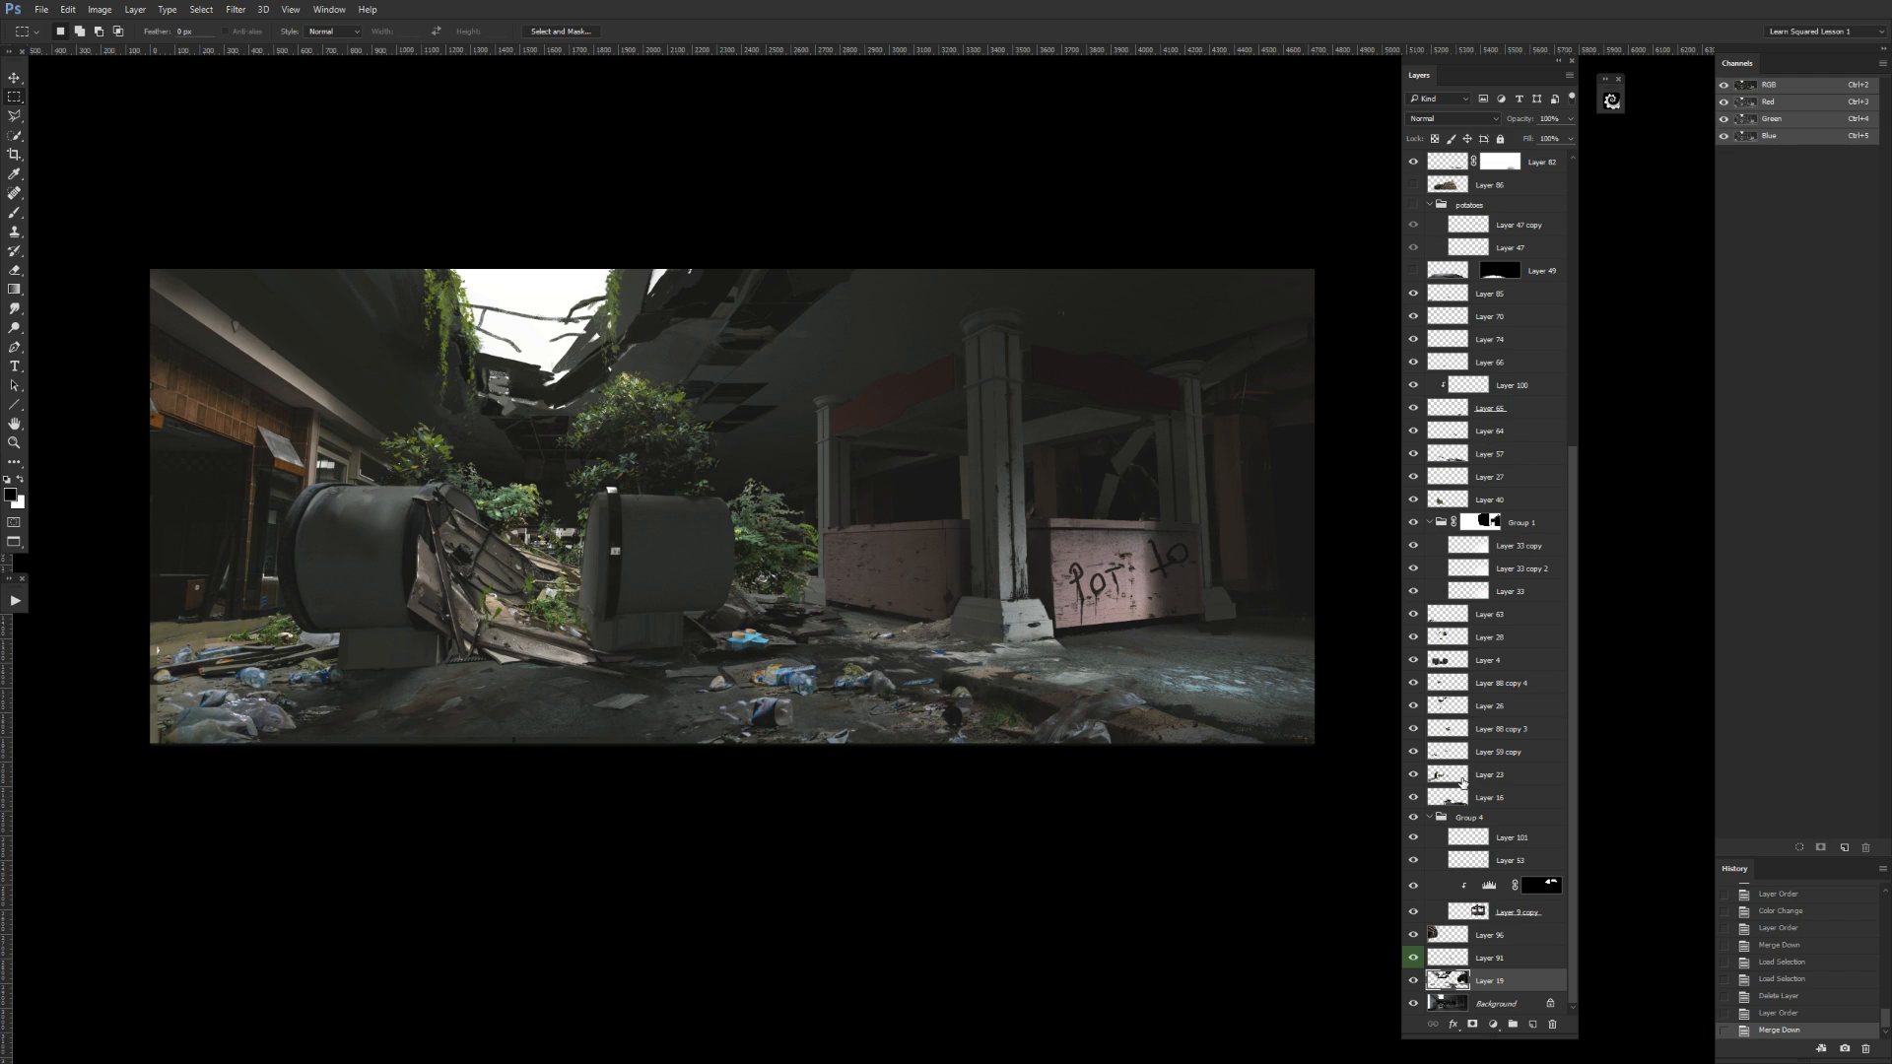
Check Layer 96, place it below Layer 91, and merge it down into Layer 19, toggling Layer 19's visibility to compare.
left_click(1412, 937)
left_click(1412, 937)
left_click(1439, 935)
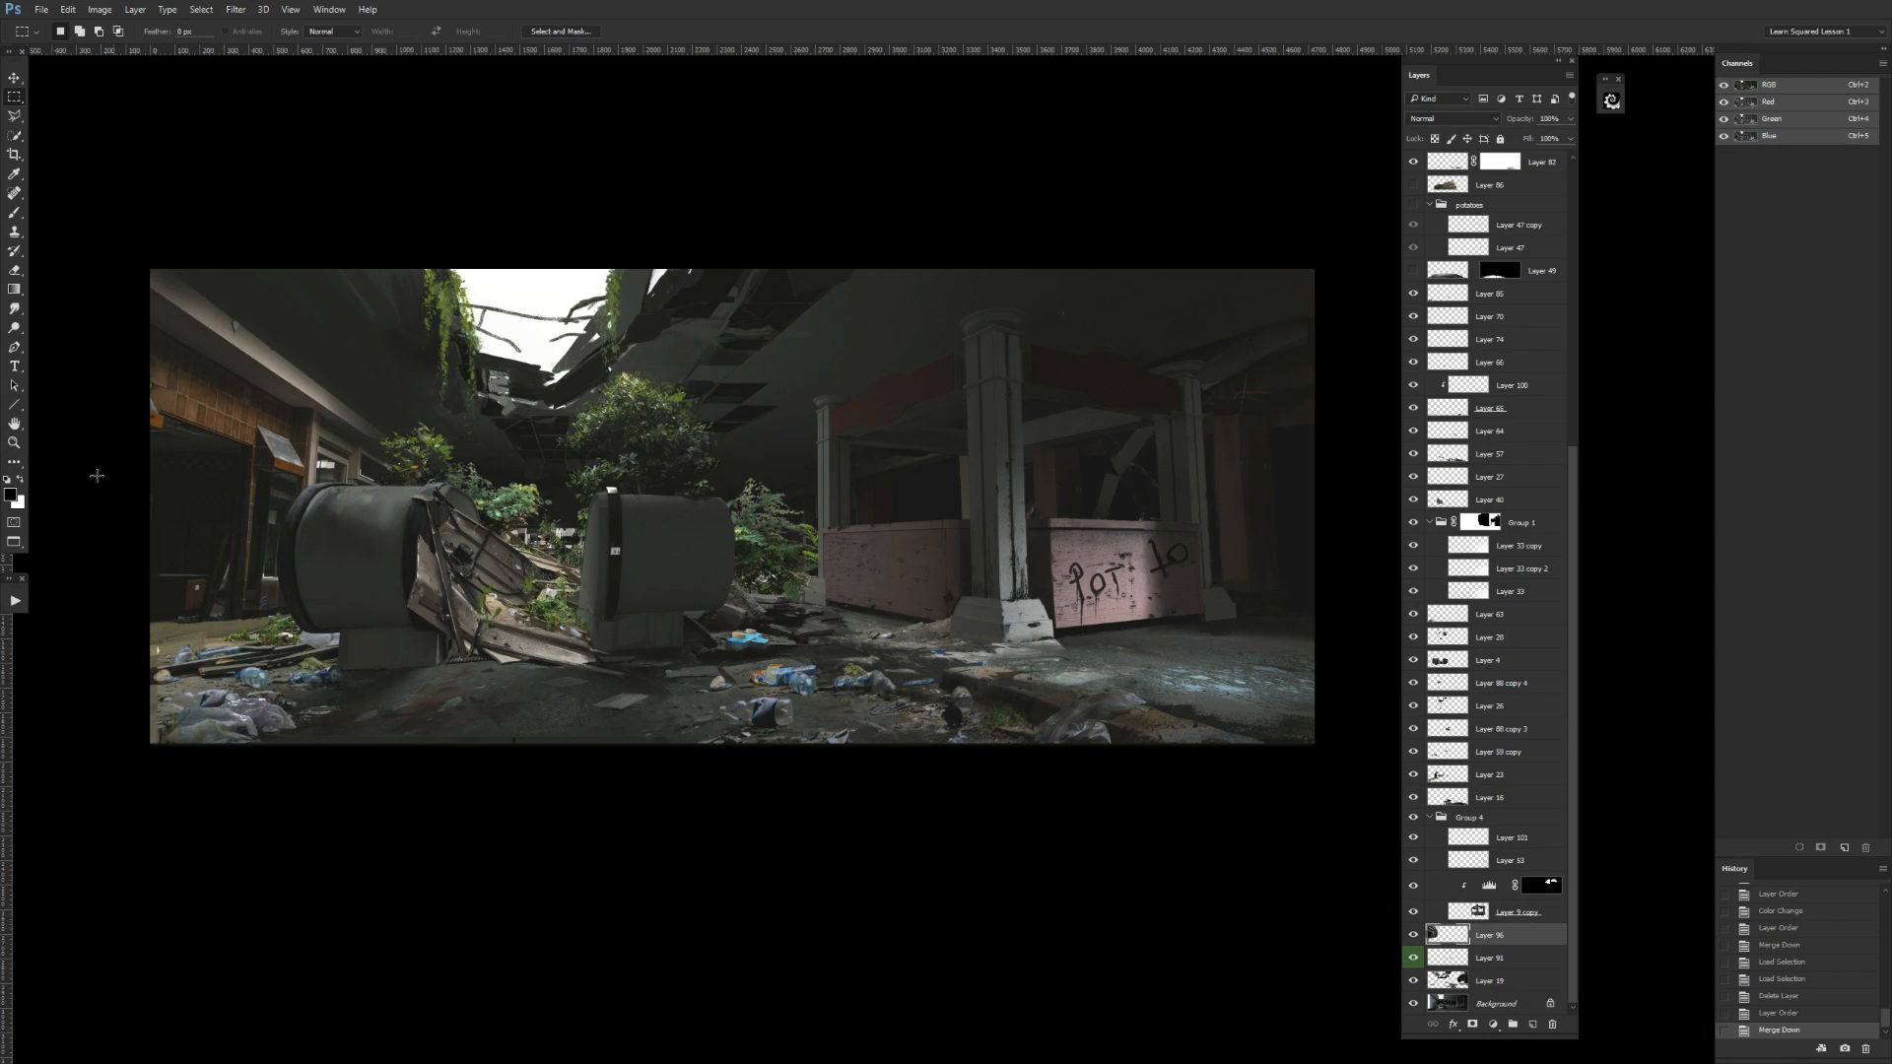
left_click_drag(1500, 934, 1498, 965)
left_click(1414, 982)
left_click(1414, 982)
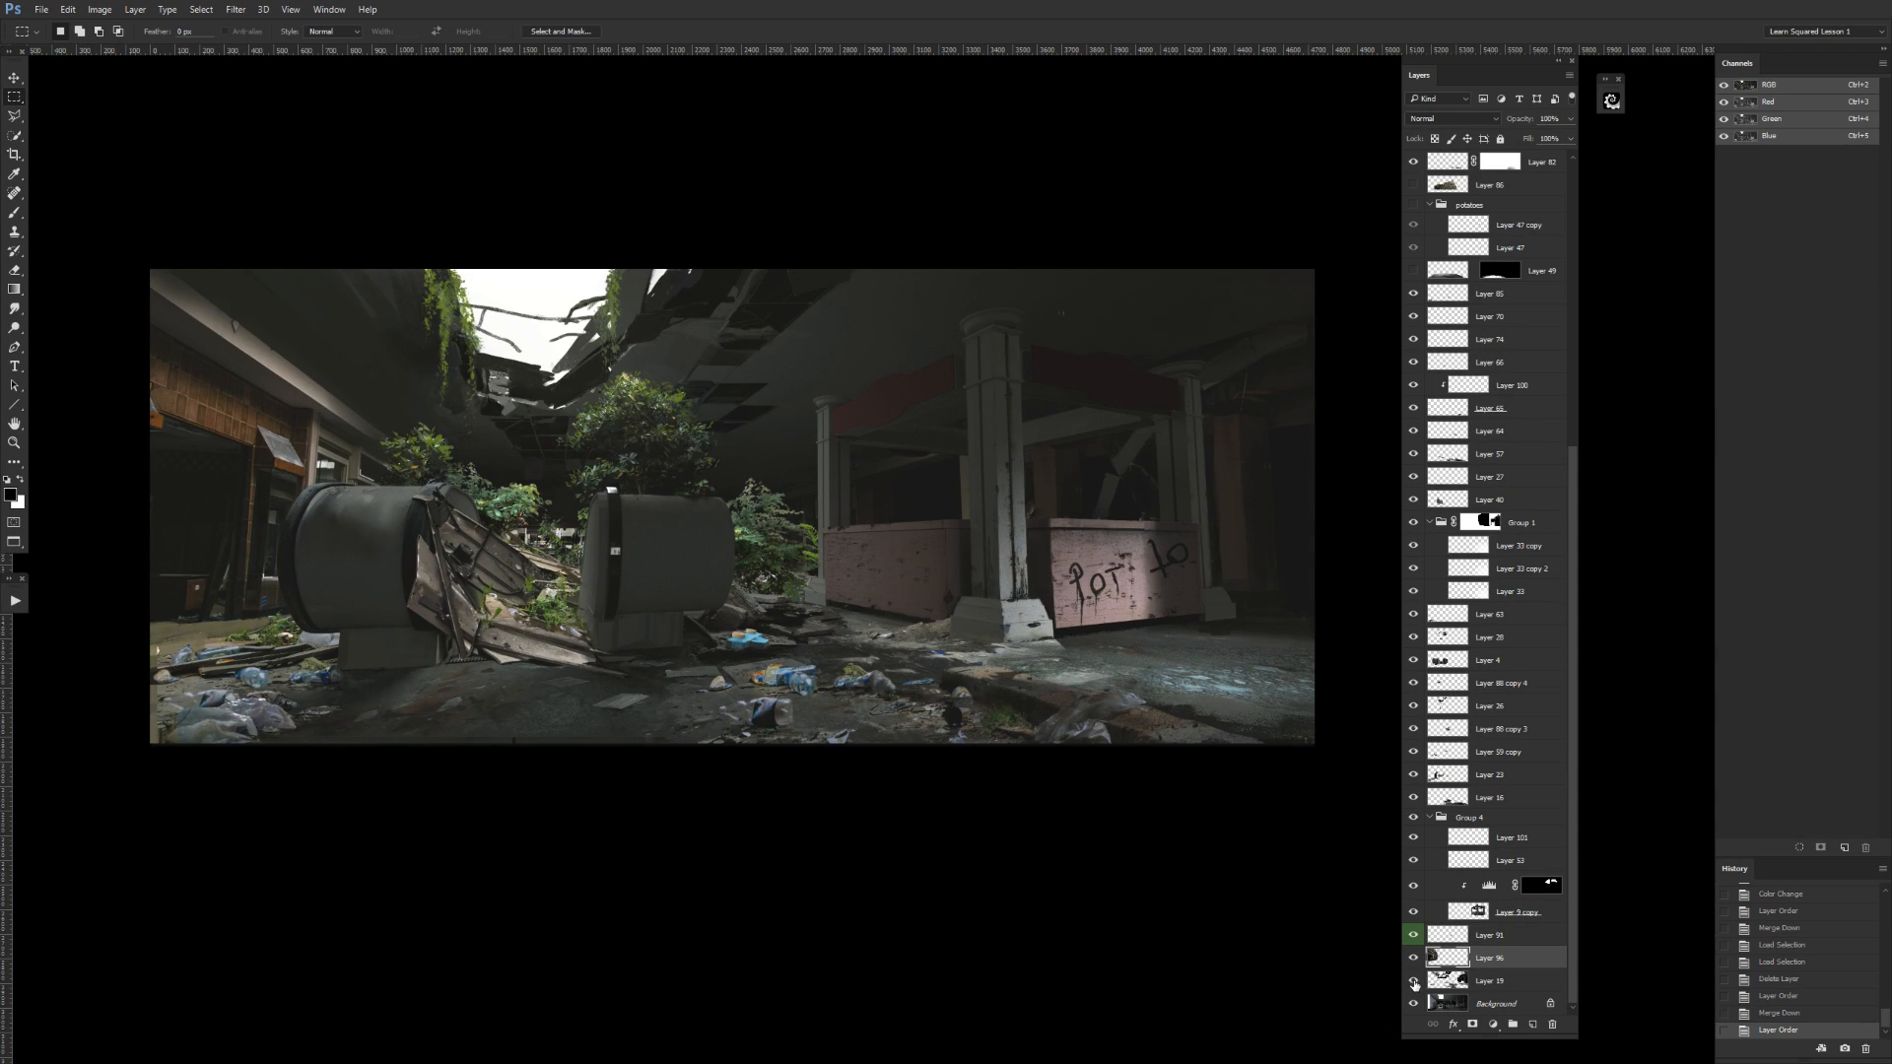
key("ctrl+e")
left_click(1414, 981)
left_click(1414, 981)
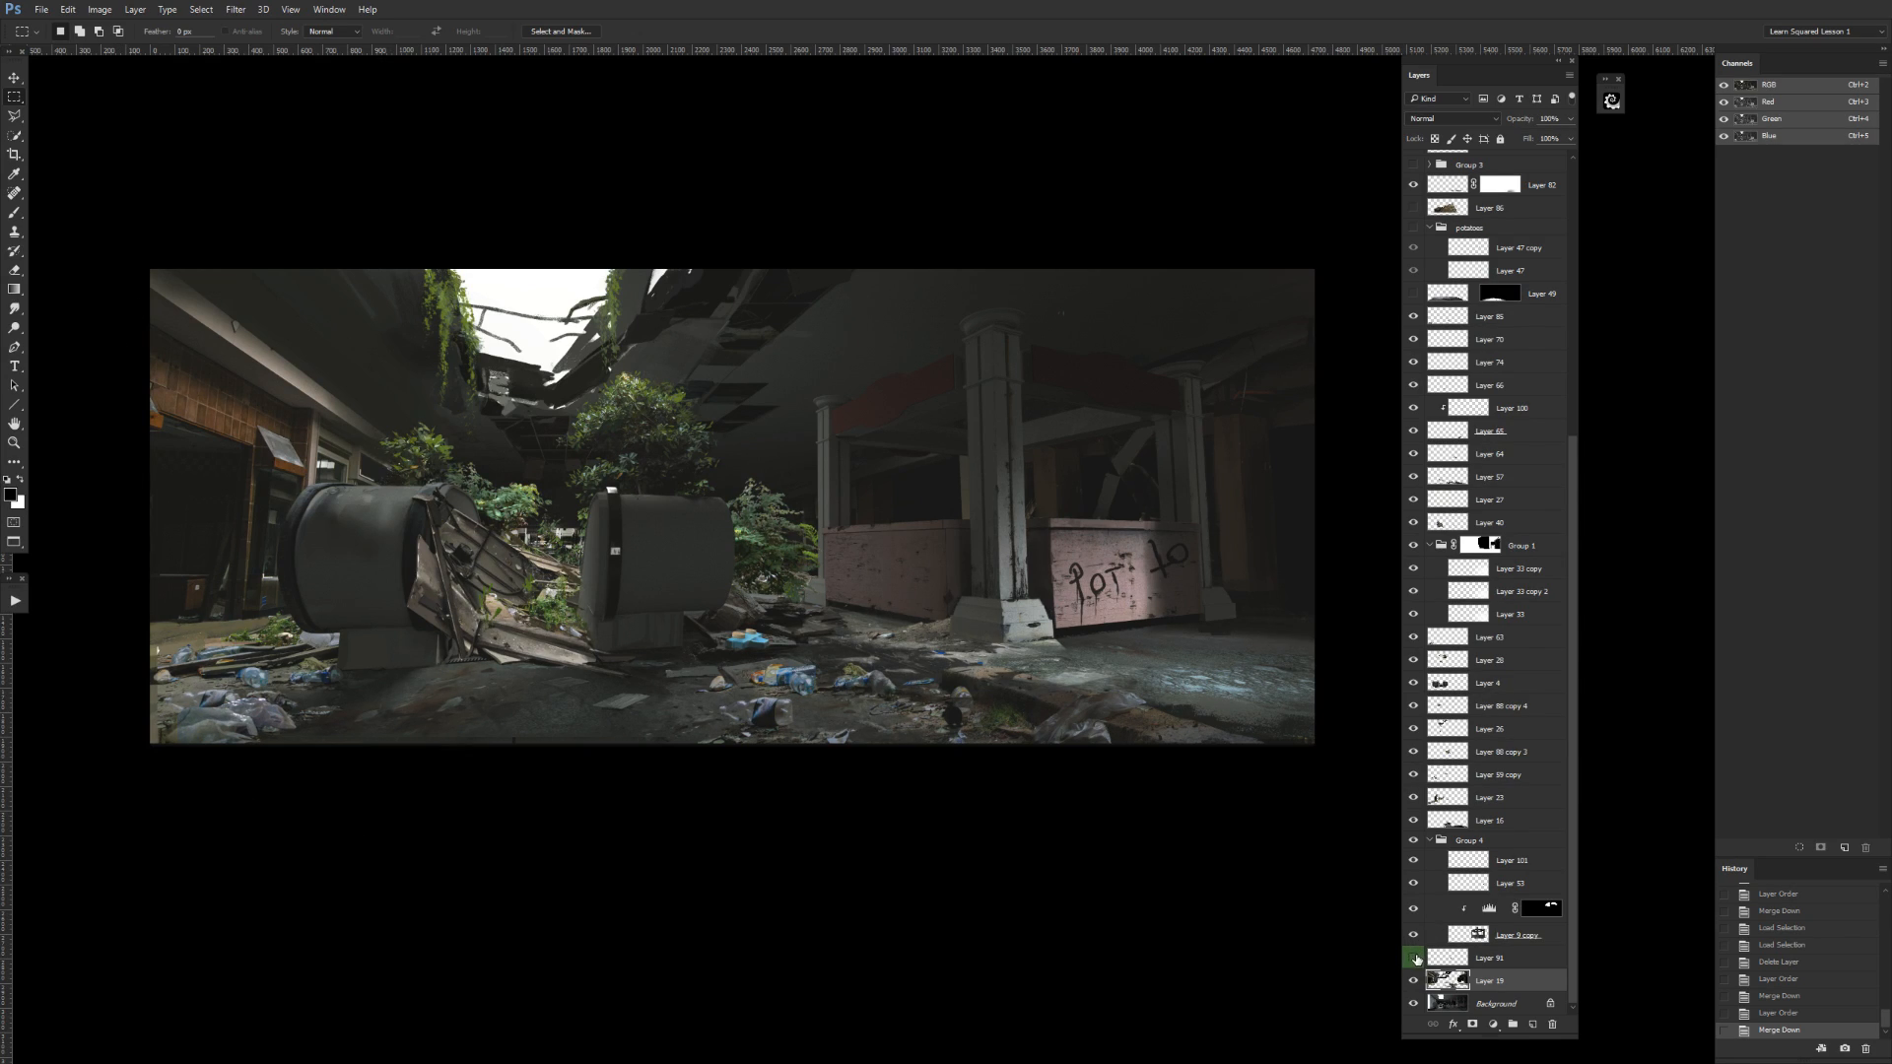
Toggle the visibility of Layer 9 copy and Group 4 to examine what they contribute to the kiosk area.
left_click(1449, 956)
left_click(1414, 935)
left_click(1414, 934)
left_click(1458, 934)
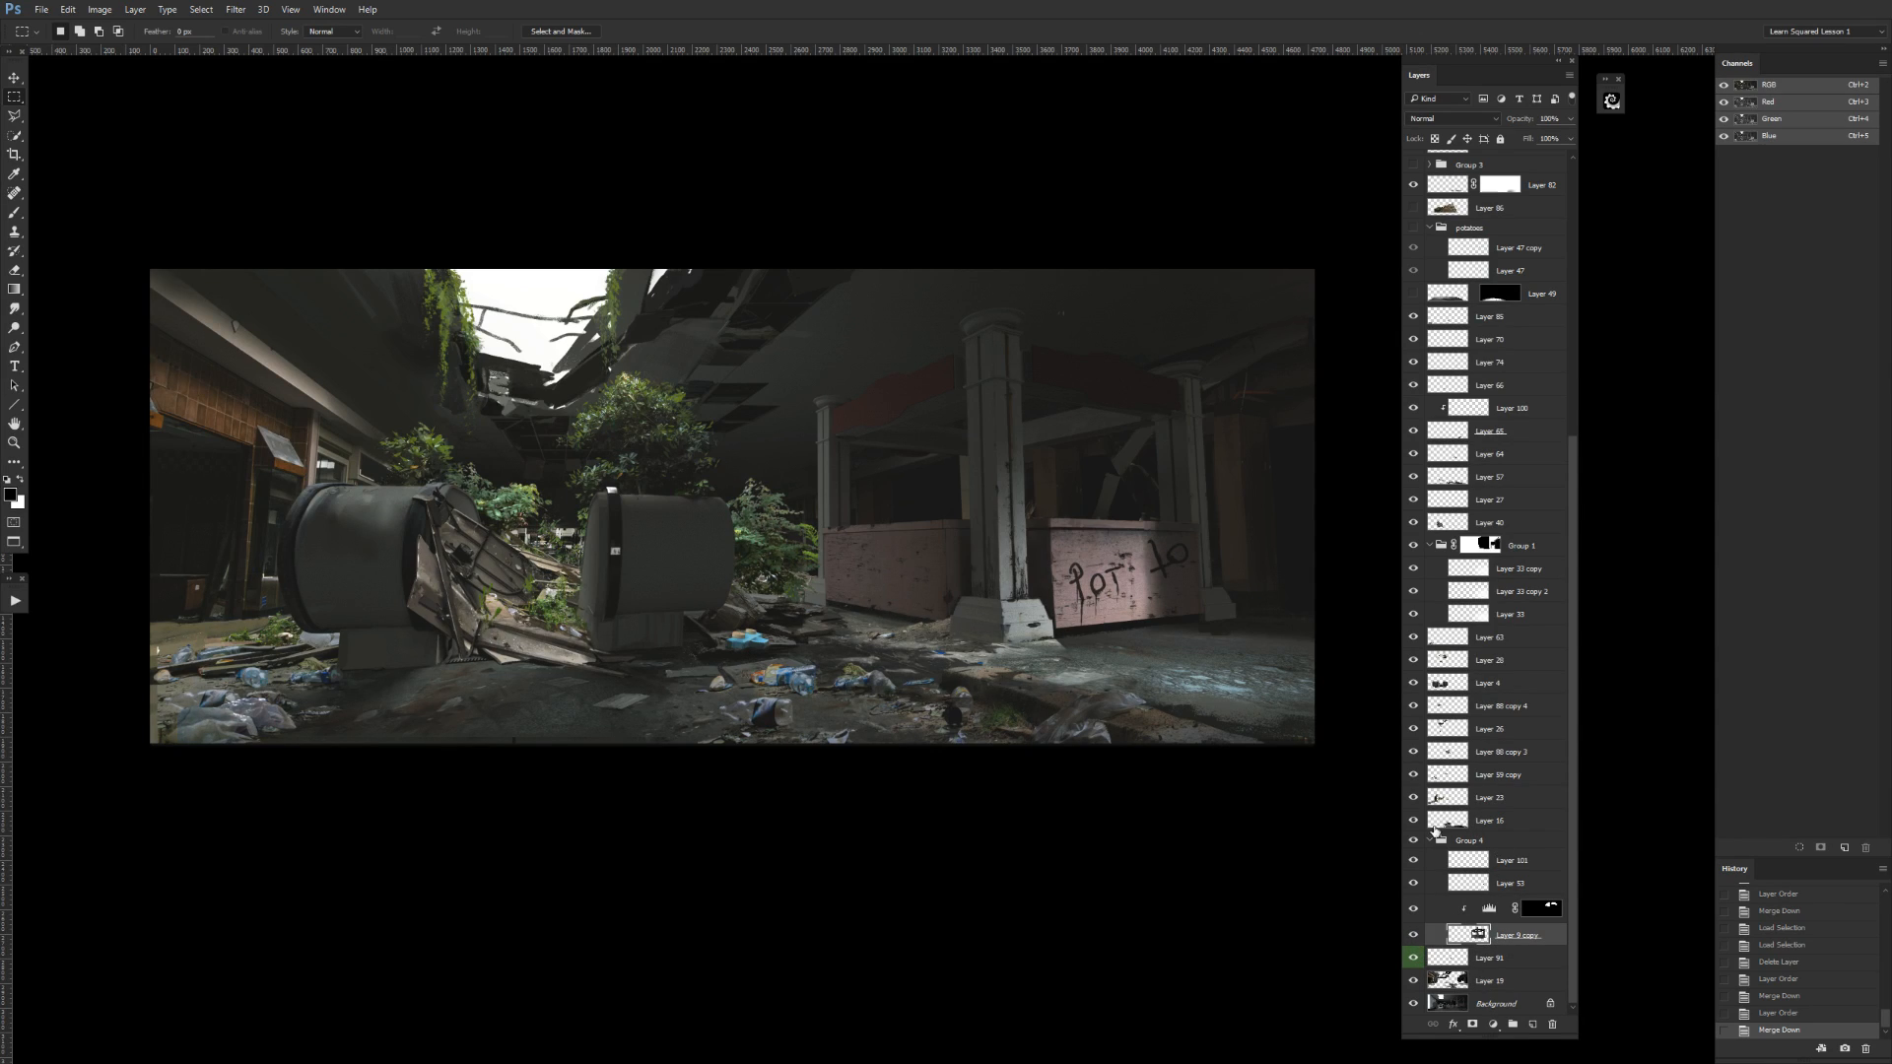
left_click(1414, 839)
left_click(1414, 840)
left_click(1414, 839)
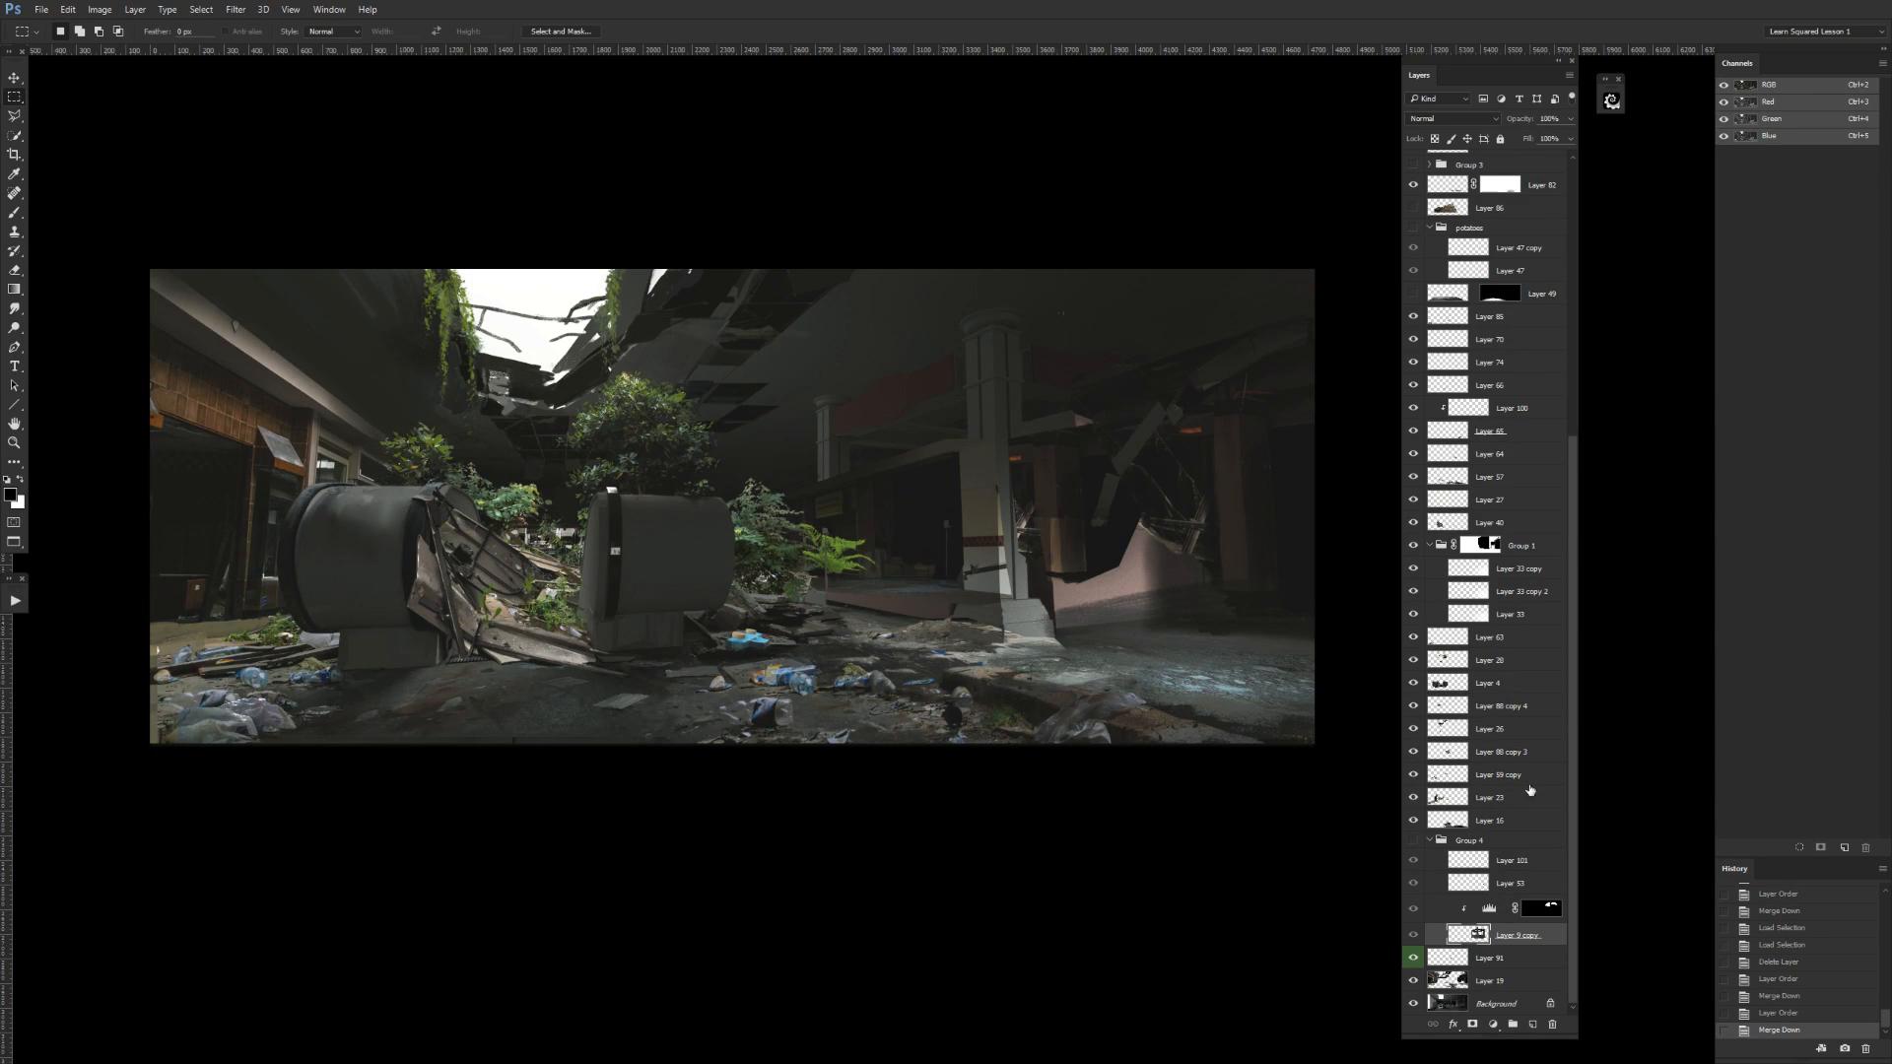
left_click(1414, 841)
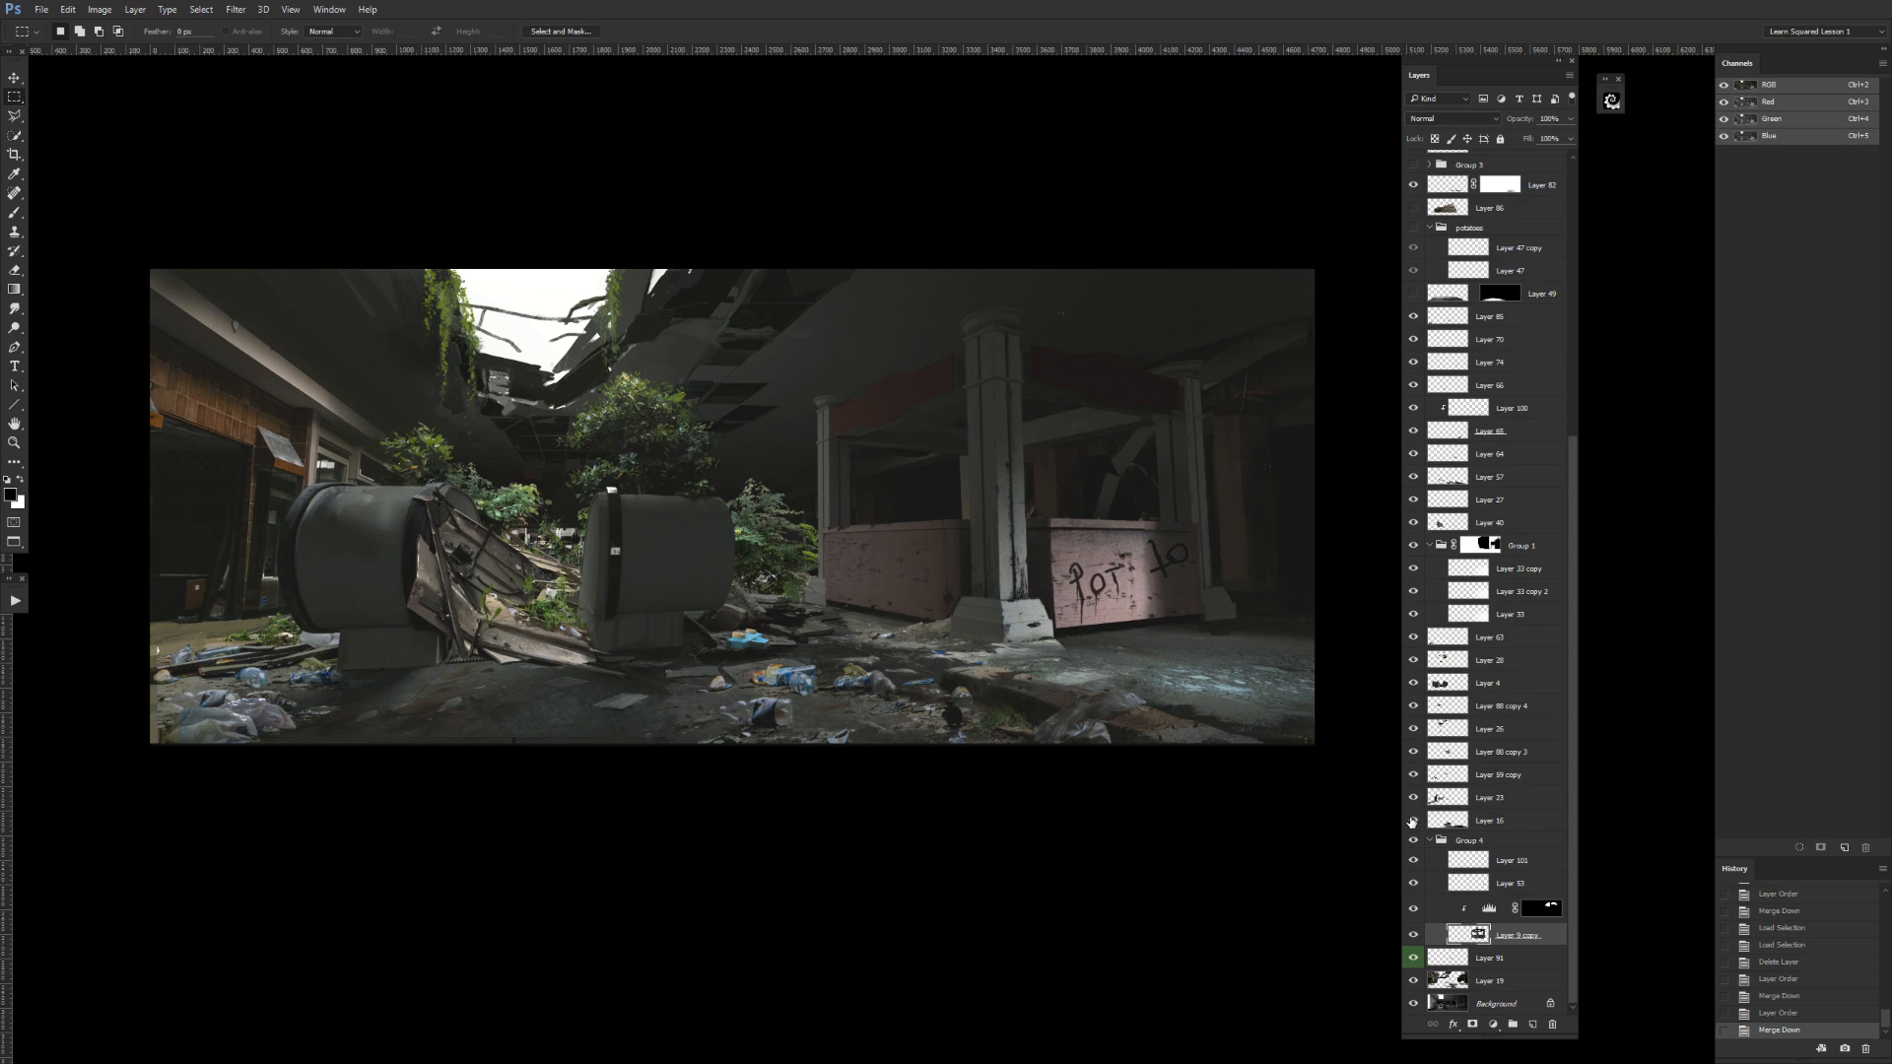
left_click(1447, 820)
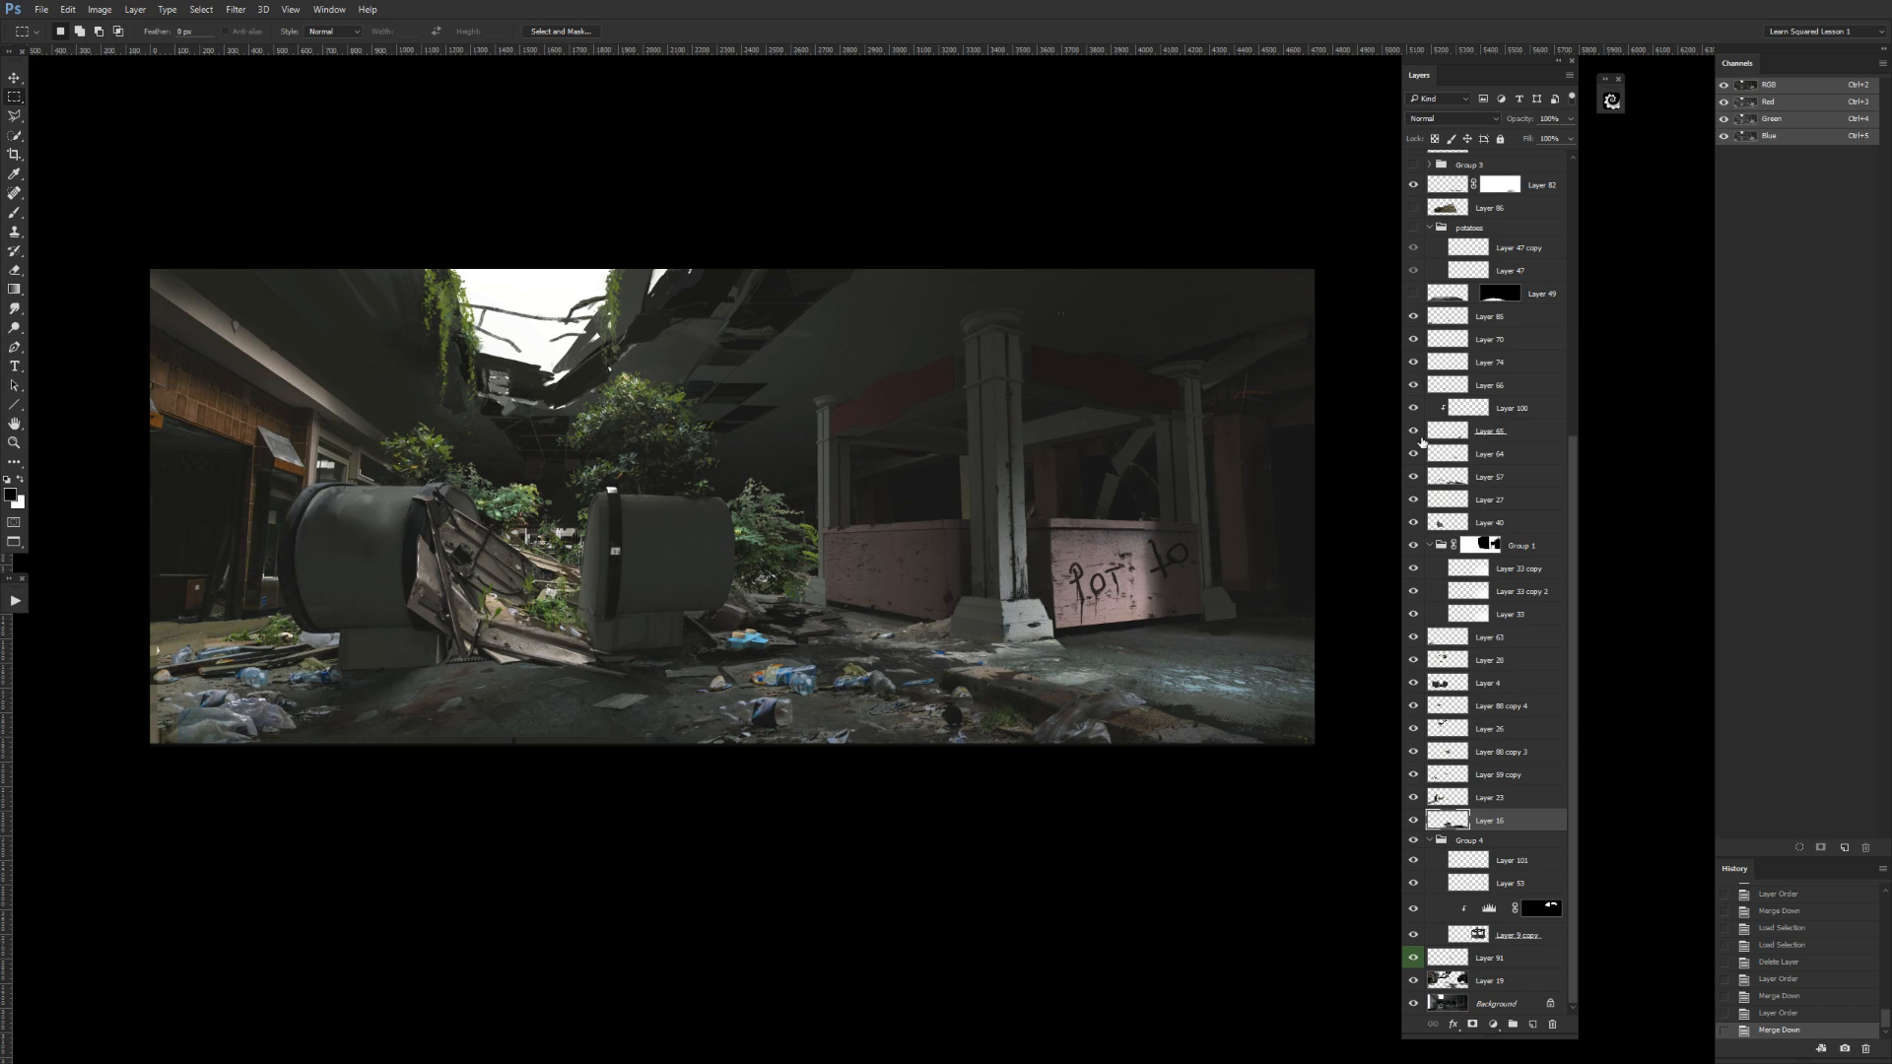
Check Layer 49 with its mask off and on, place it between Layer 70 and Layer 74, and compare its visibility.
left_click(1413, 295)
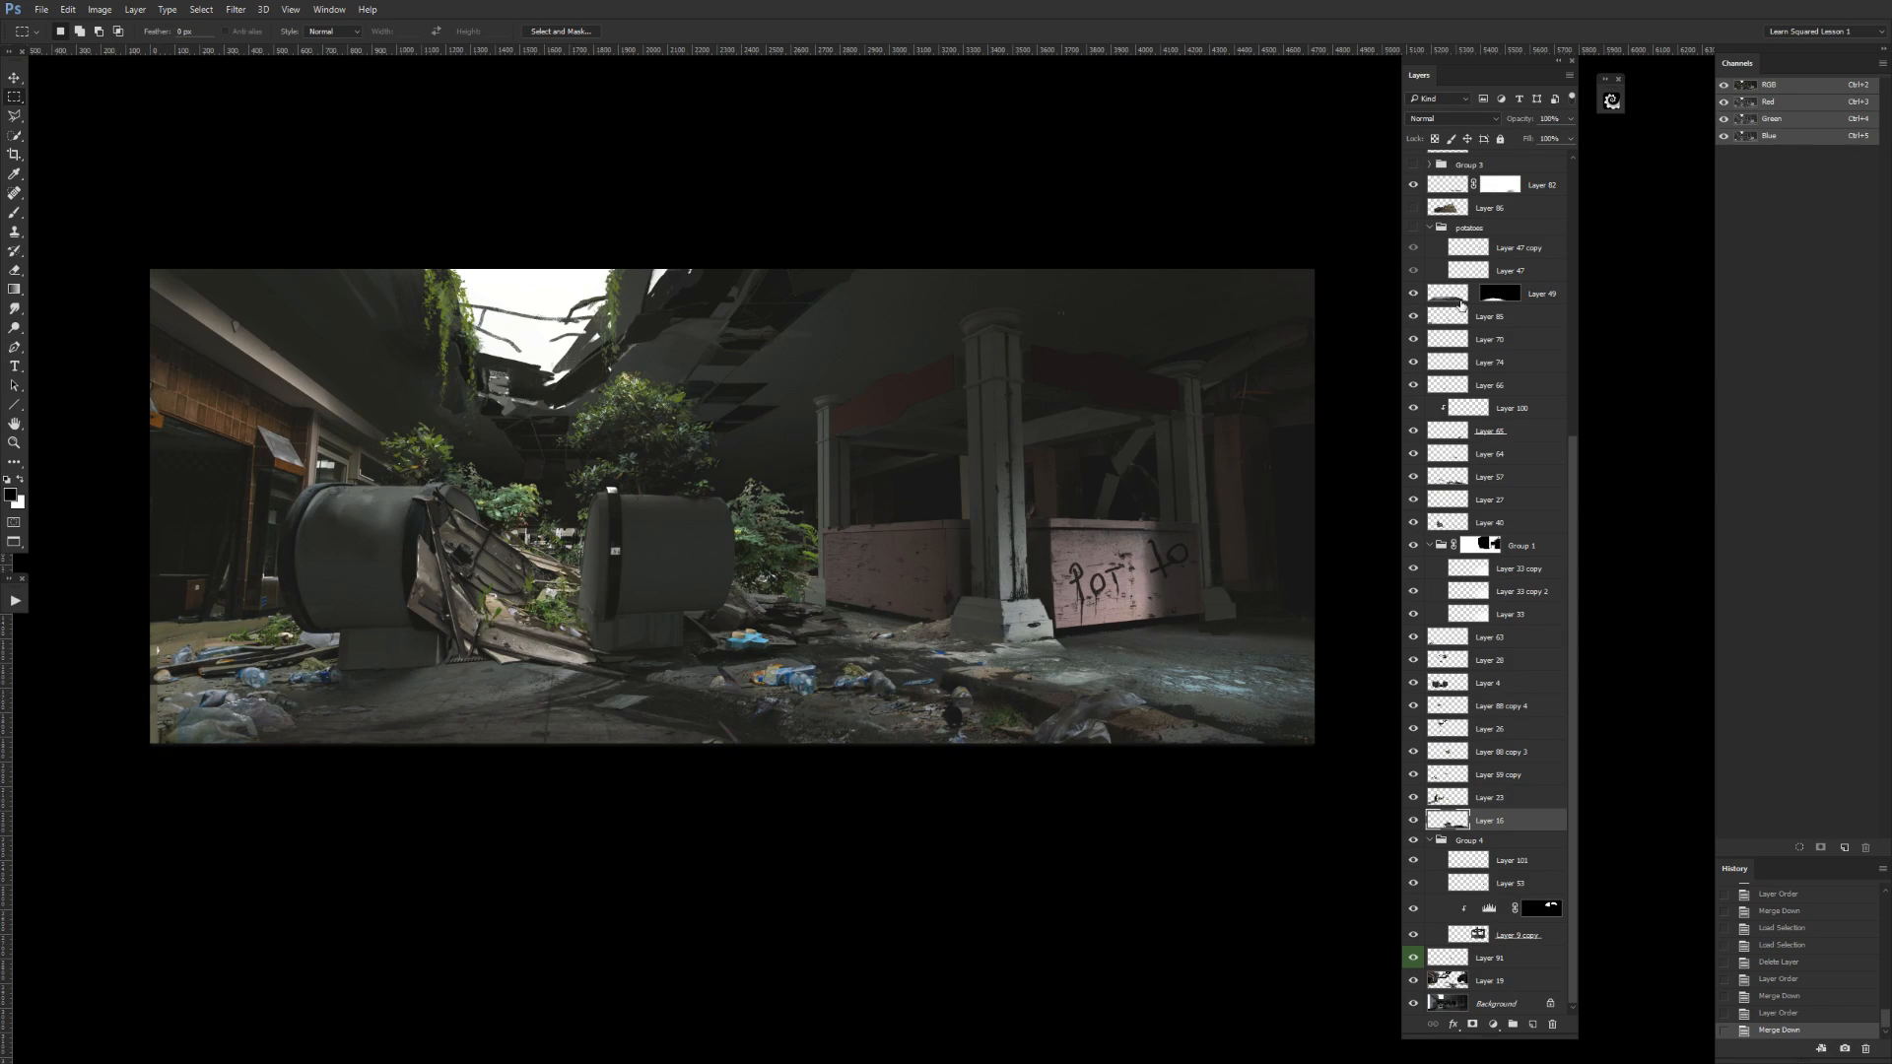
left_click(1458, 304)
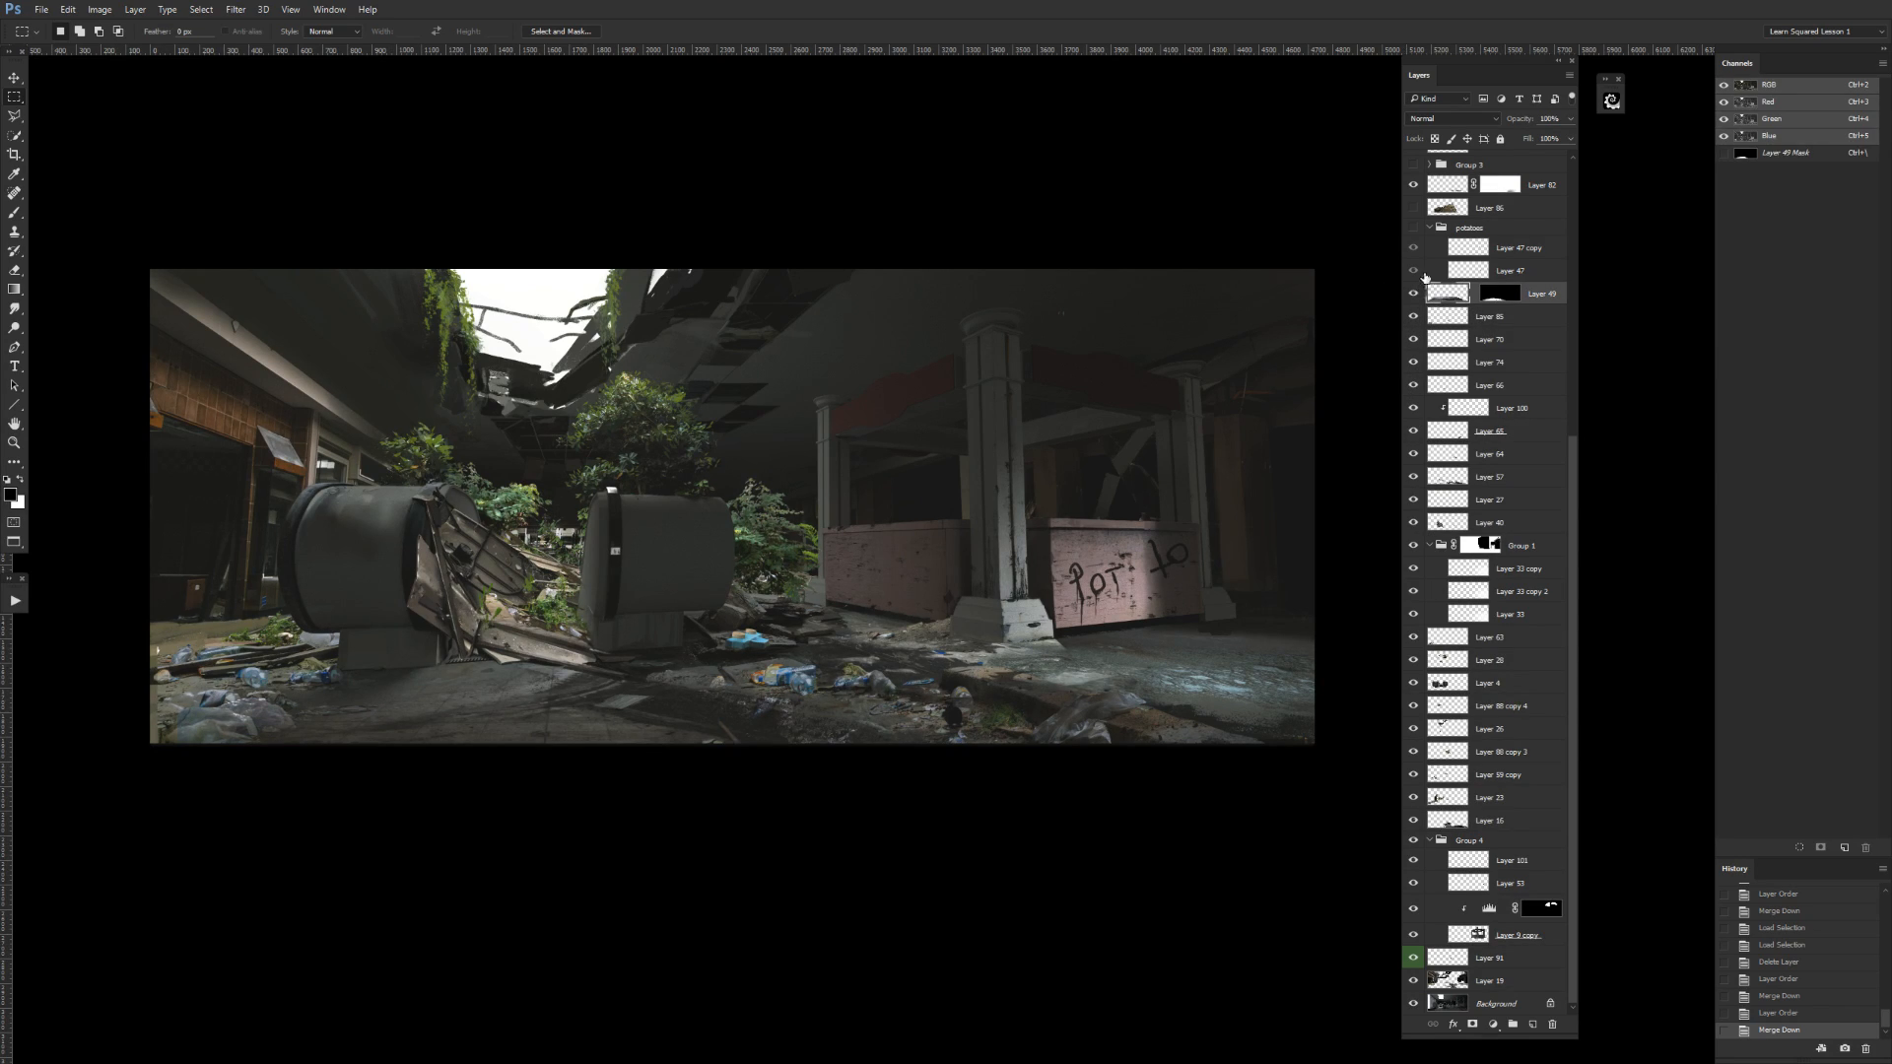
left_click(1413, 295)
left_click(1414, 294)
left_click(1493, 297, "shift")
left_click(1499, 302, "shift")
left_click_drag(1479, 316, 1455, 343)
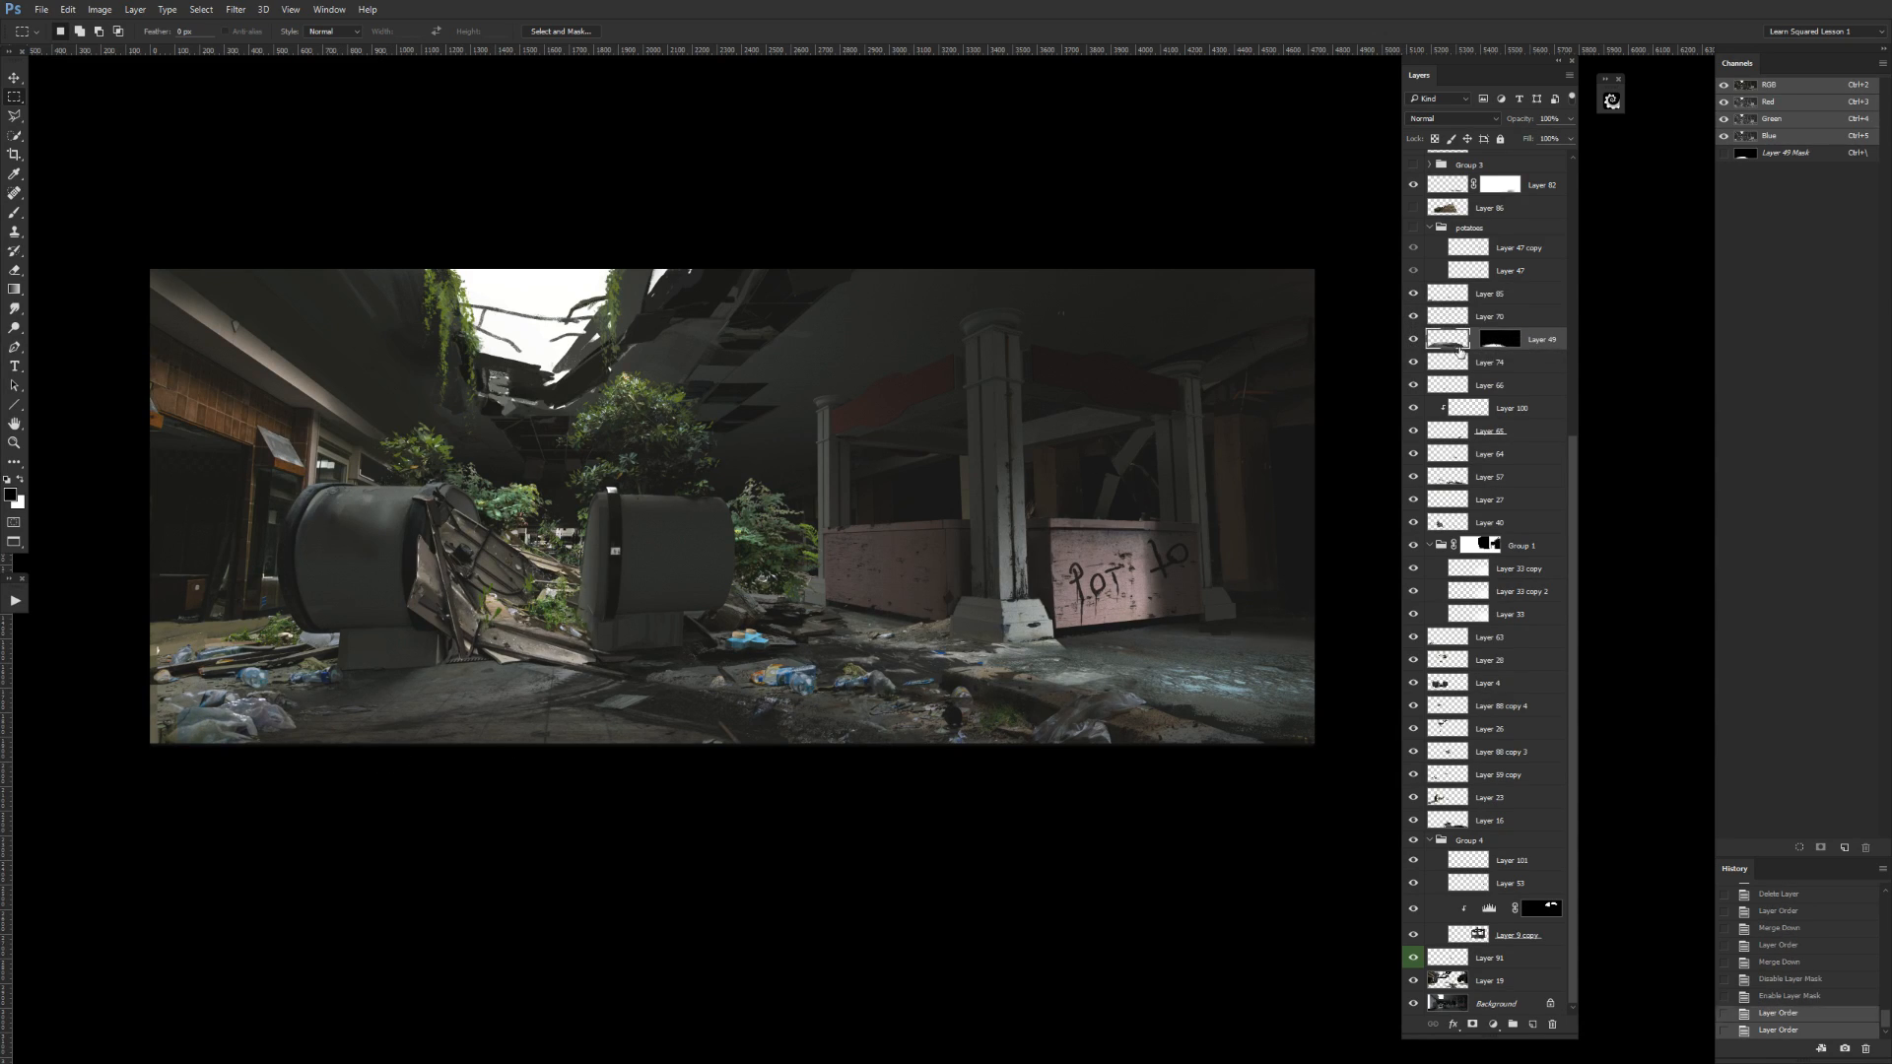
left_click(1414, 340)
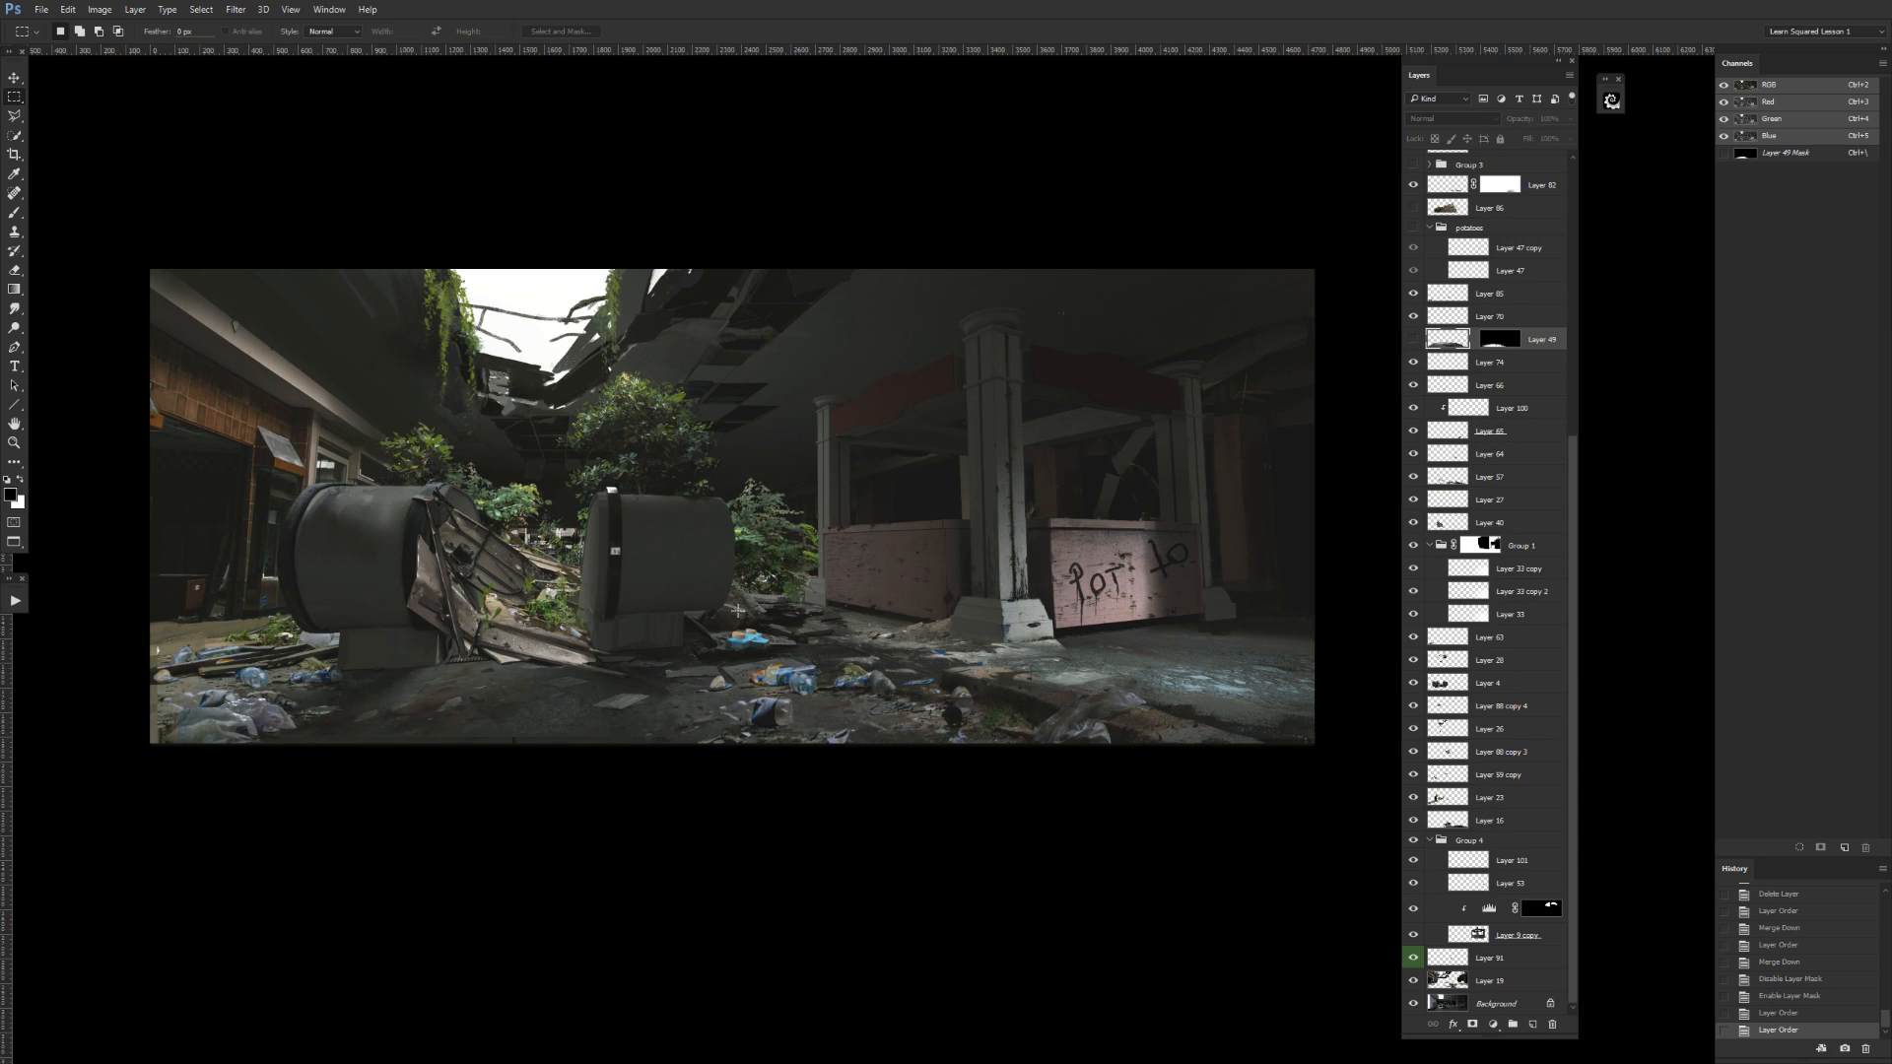
left_click(1413, 339)
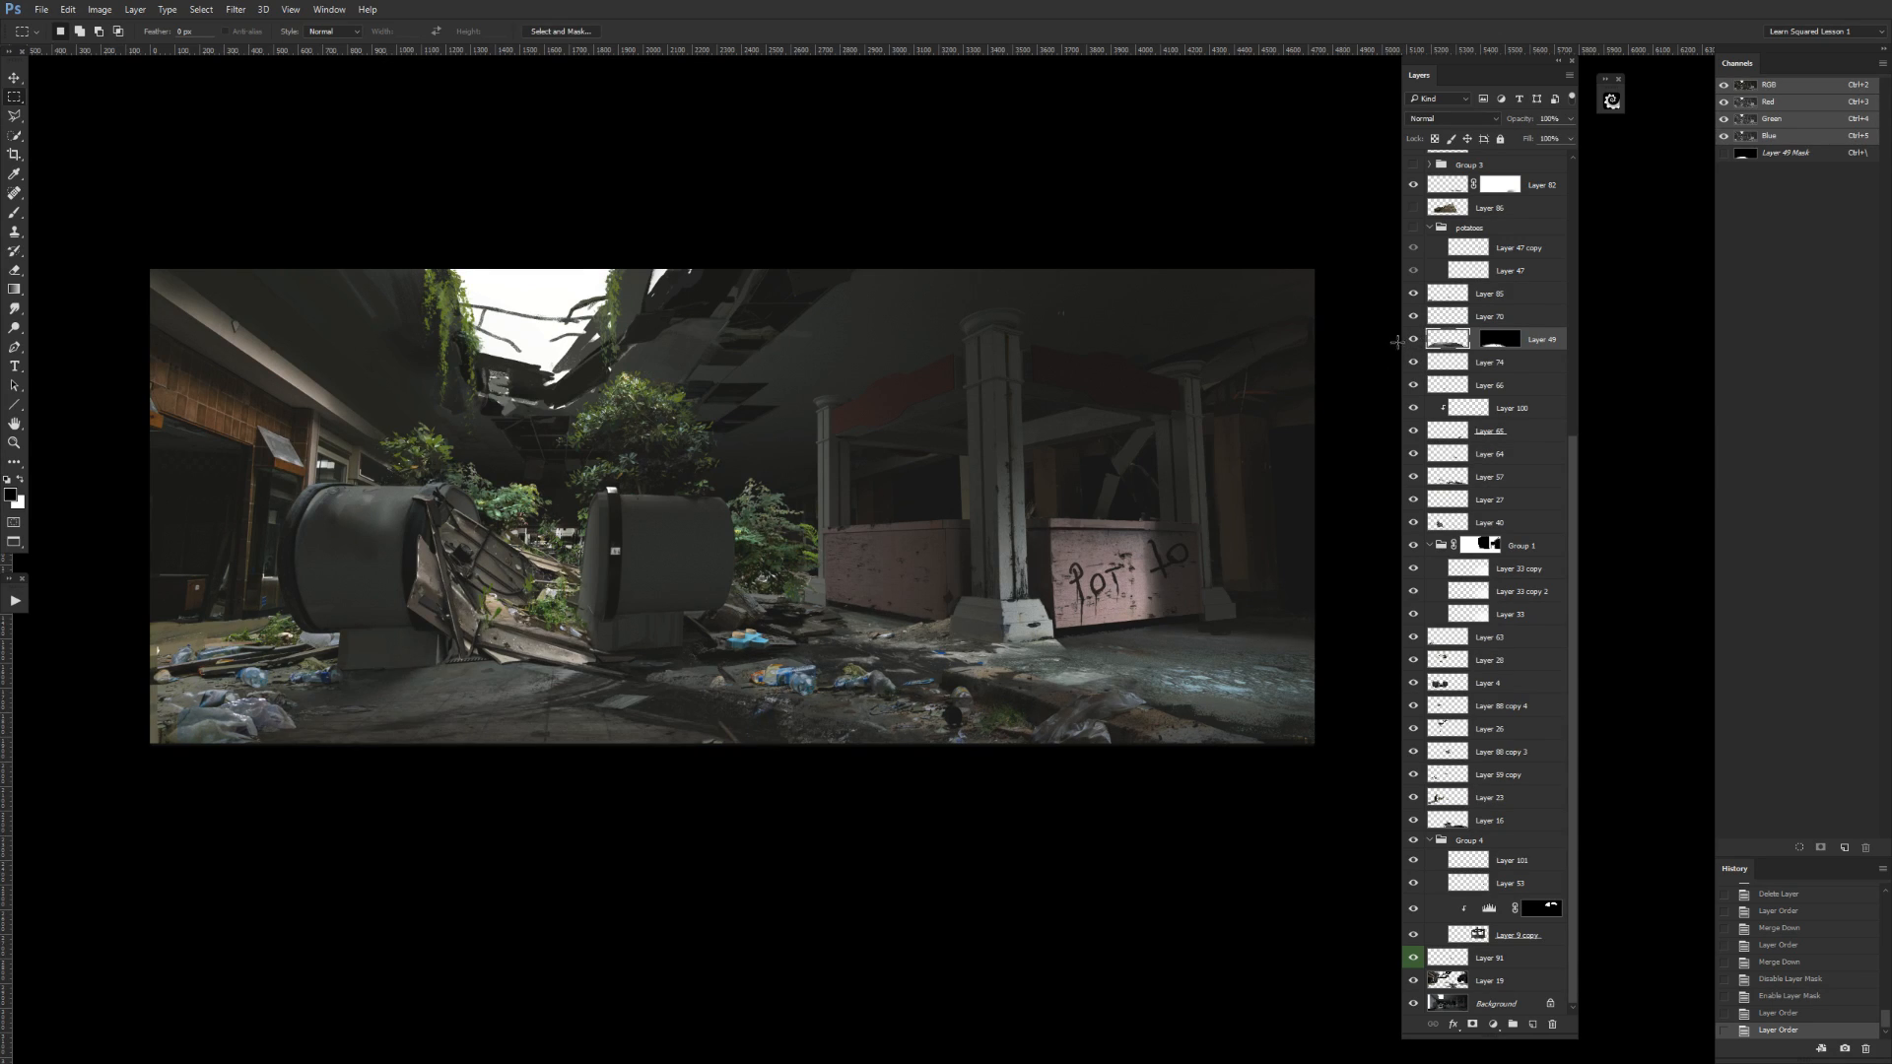
left_click(1414, 339)
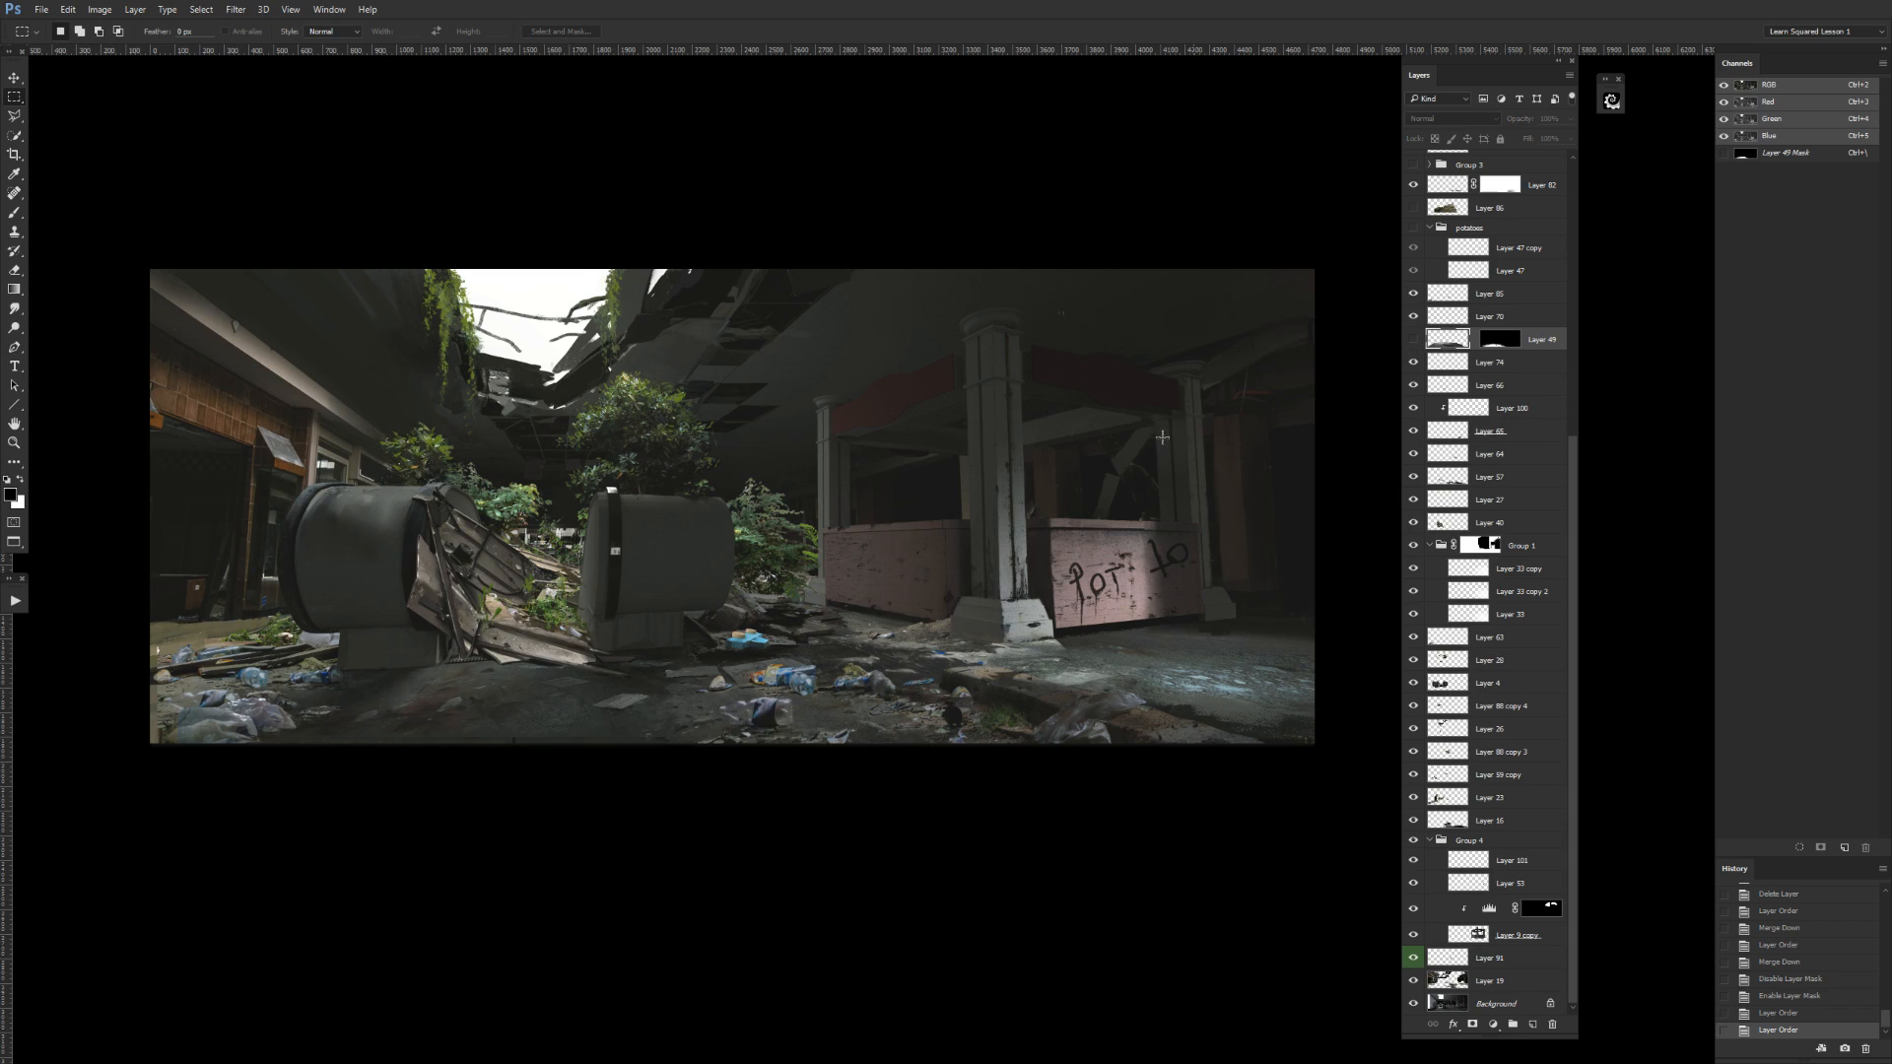
Check Layer 66, Layer 100 and Layer 57 by toggling their visibility, and select Layer 57.
left_click(1413, 385)
left_click(1413, 408)
left_click(1413, 408)
left_click(1413, 408)
left_click(1412, 481)
left_click(1413, 481)
left_click(1490, 477)
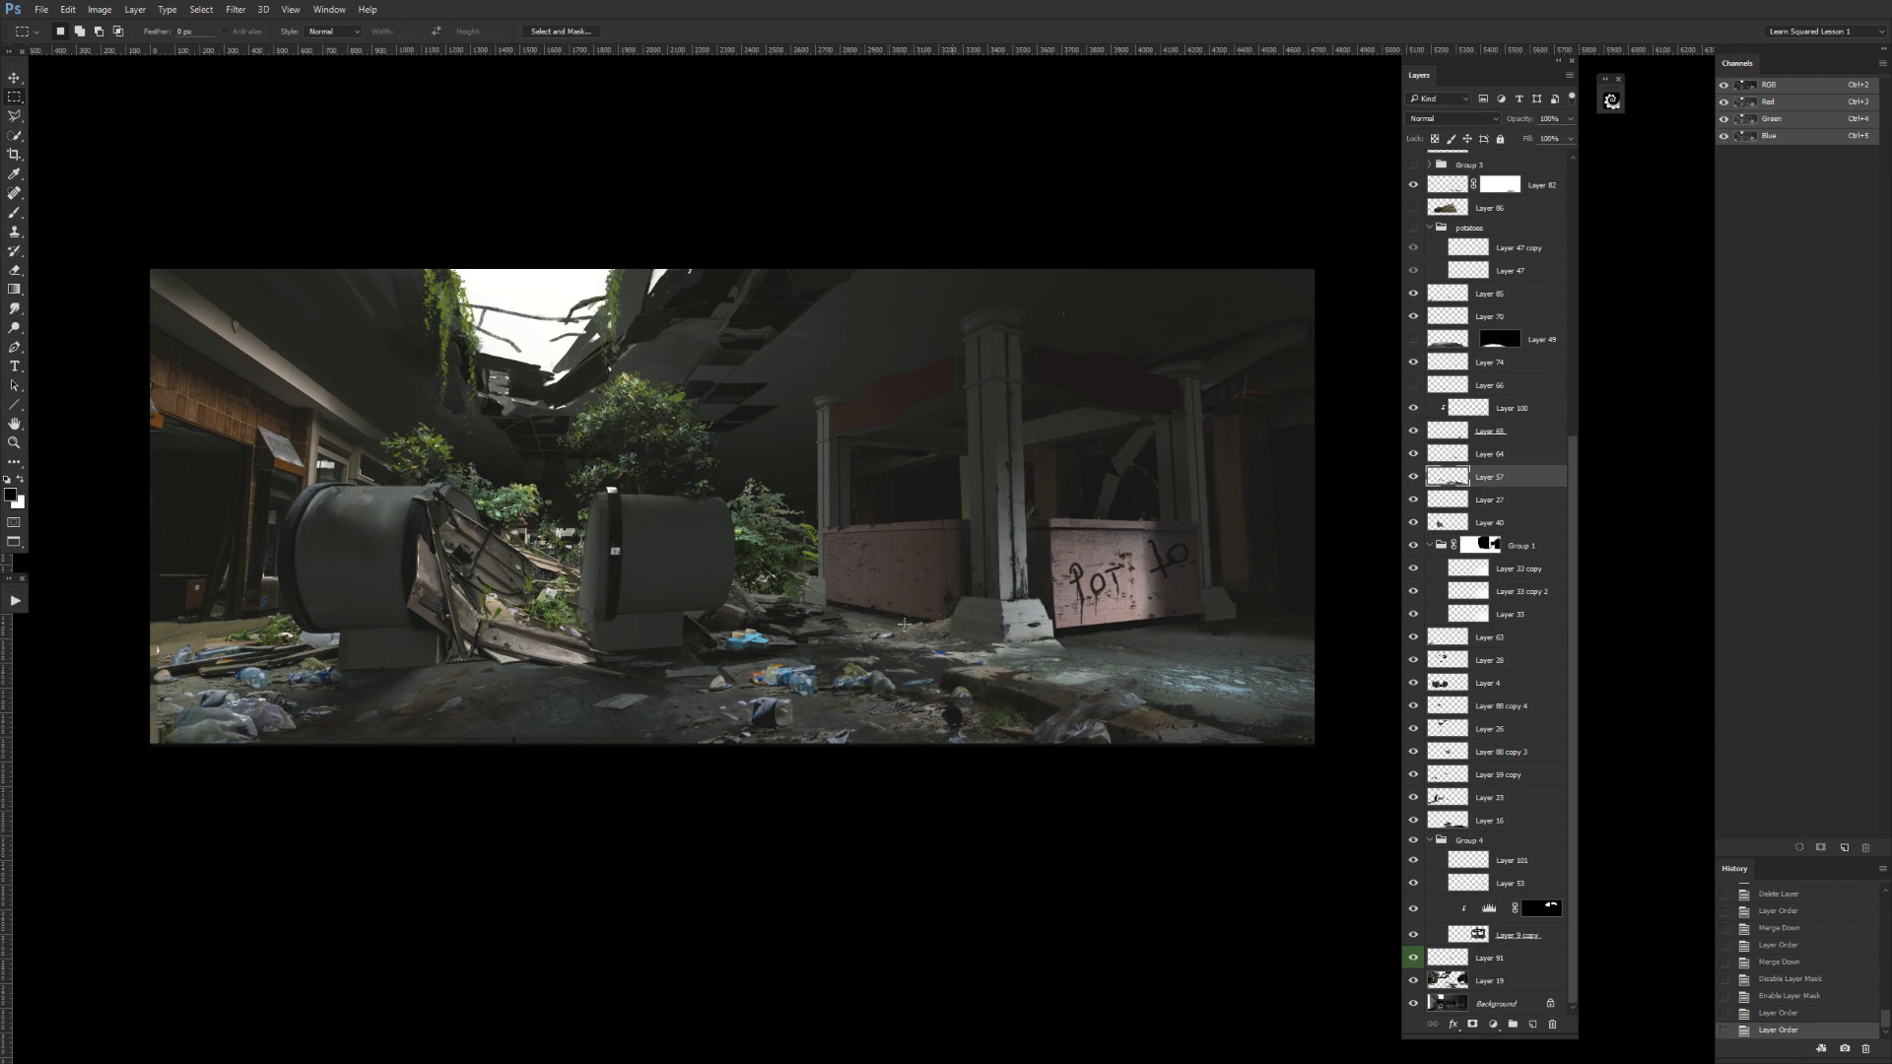
key("l")
left_click_drag(854, 760, 867, 734)
left_click(867, 732)
key("Escape")
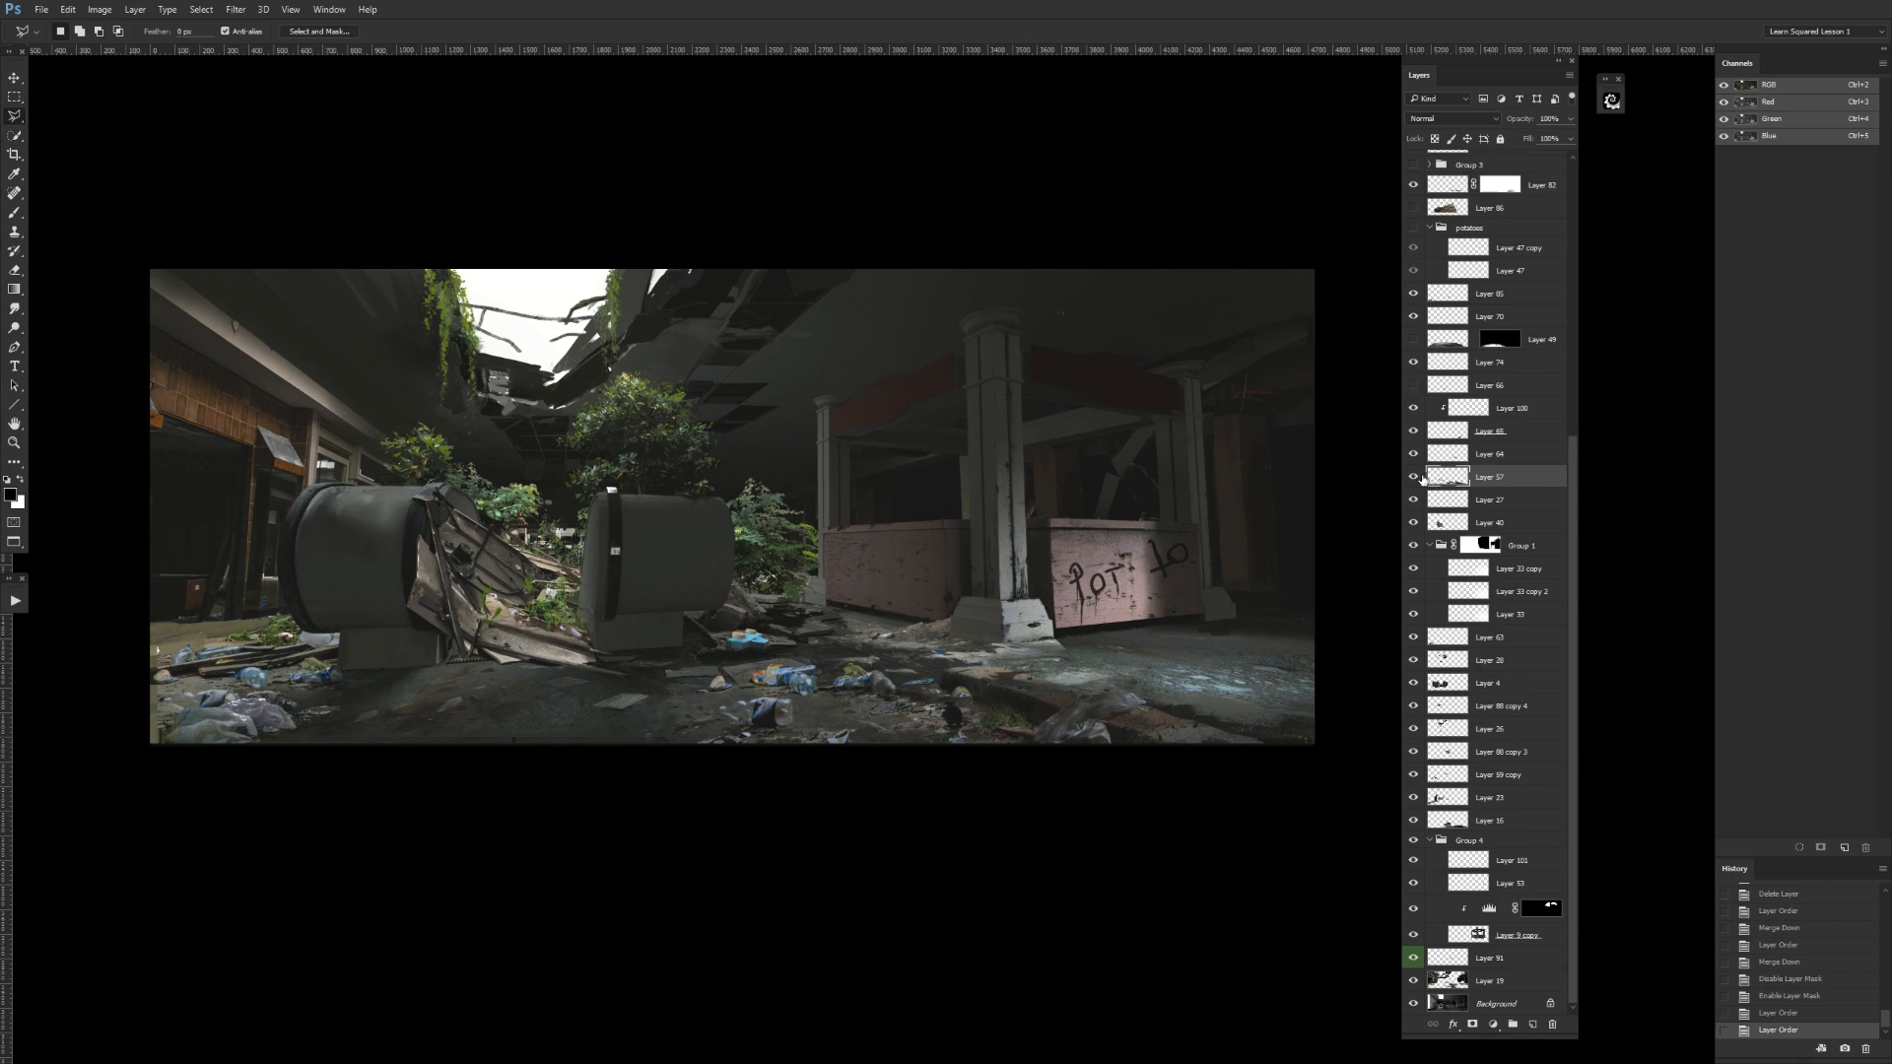
Move Layer 49 directly below Layer 57 and turn its visibility on.
left_click_drag(1449, 341, 1464, 385)
left_click_drag(1483, 478, 1483, 483)
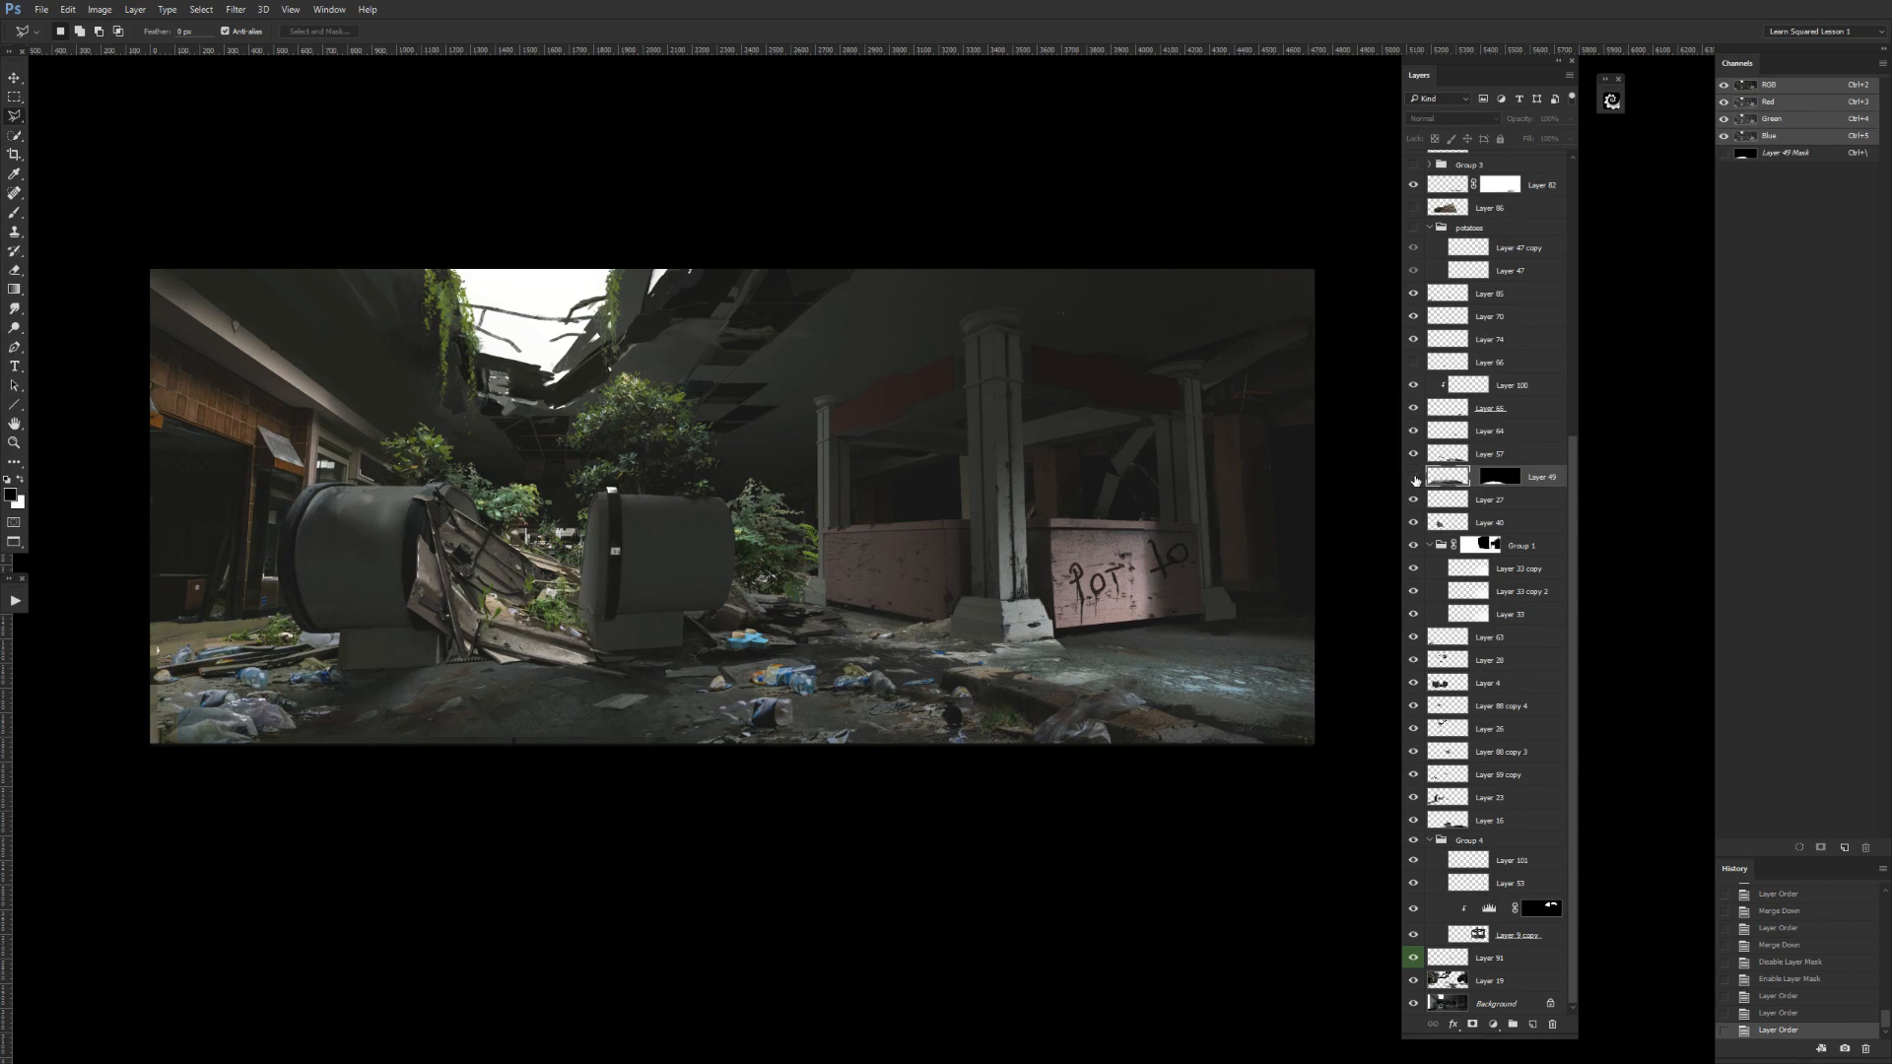
left_click(1413, 478)
left_click(1414, 478)
left_click(1414, 478)
Examine the effect of Layer 57 and Layer 64 on the floor by toggling their visibility.
left_click(1414, 457)
left_click(1414, 457)
left_click(1441, 458)
left_click(1416, 457)
left_click(1413, 456)
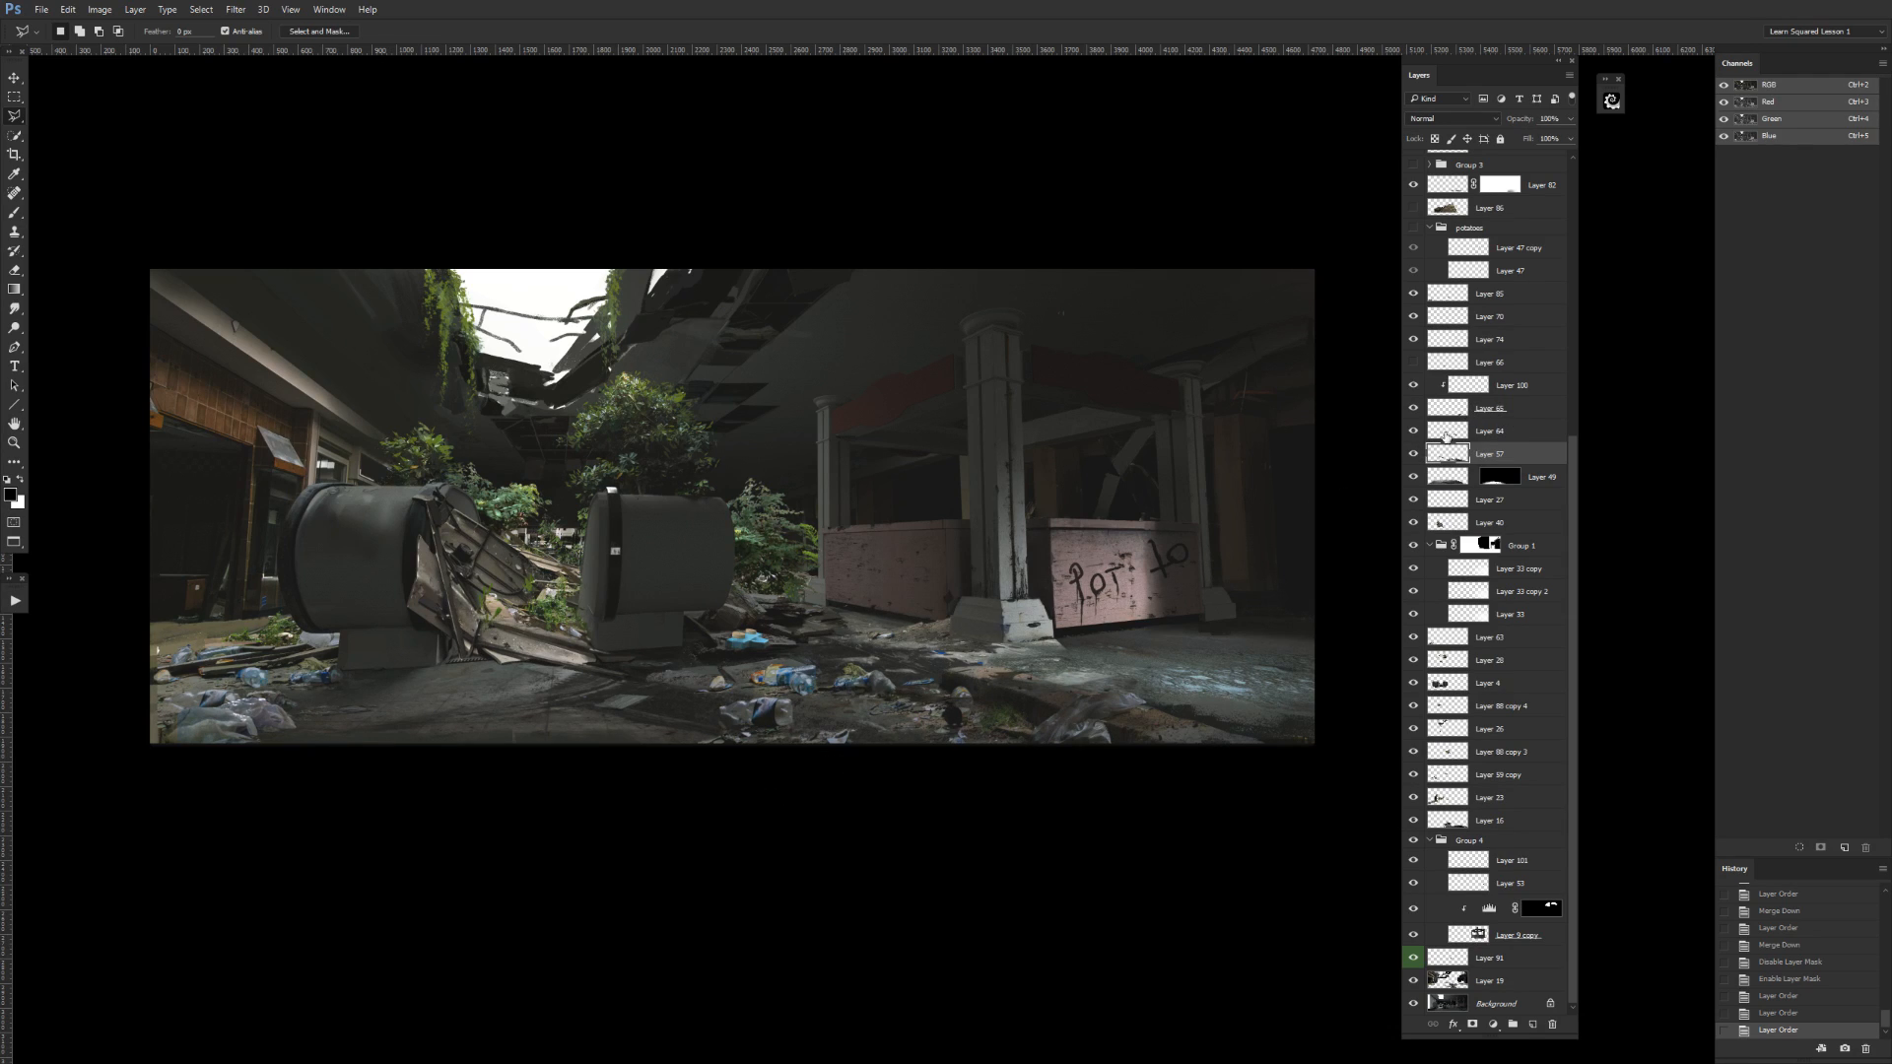
left_click(1415, 431)
left_click(1414, 432)
left_click(1414, 456)
left_click(1414, 457)
Outline the floor strip along the painting's lower left edge with the Polygonal Lasso, clear it from Layer 57, and deselect.
left_click(660, 759)
left_click(657, 741)
left_click(596, 713)
left_click(487, 713)
left_click(381, 730)
left_click(315, 722)
left_click(258, 733)
left_click(659, 759)
left_click(1414, 453)
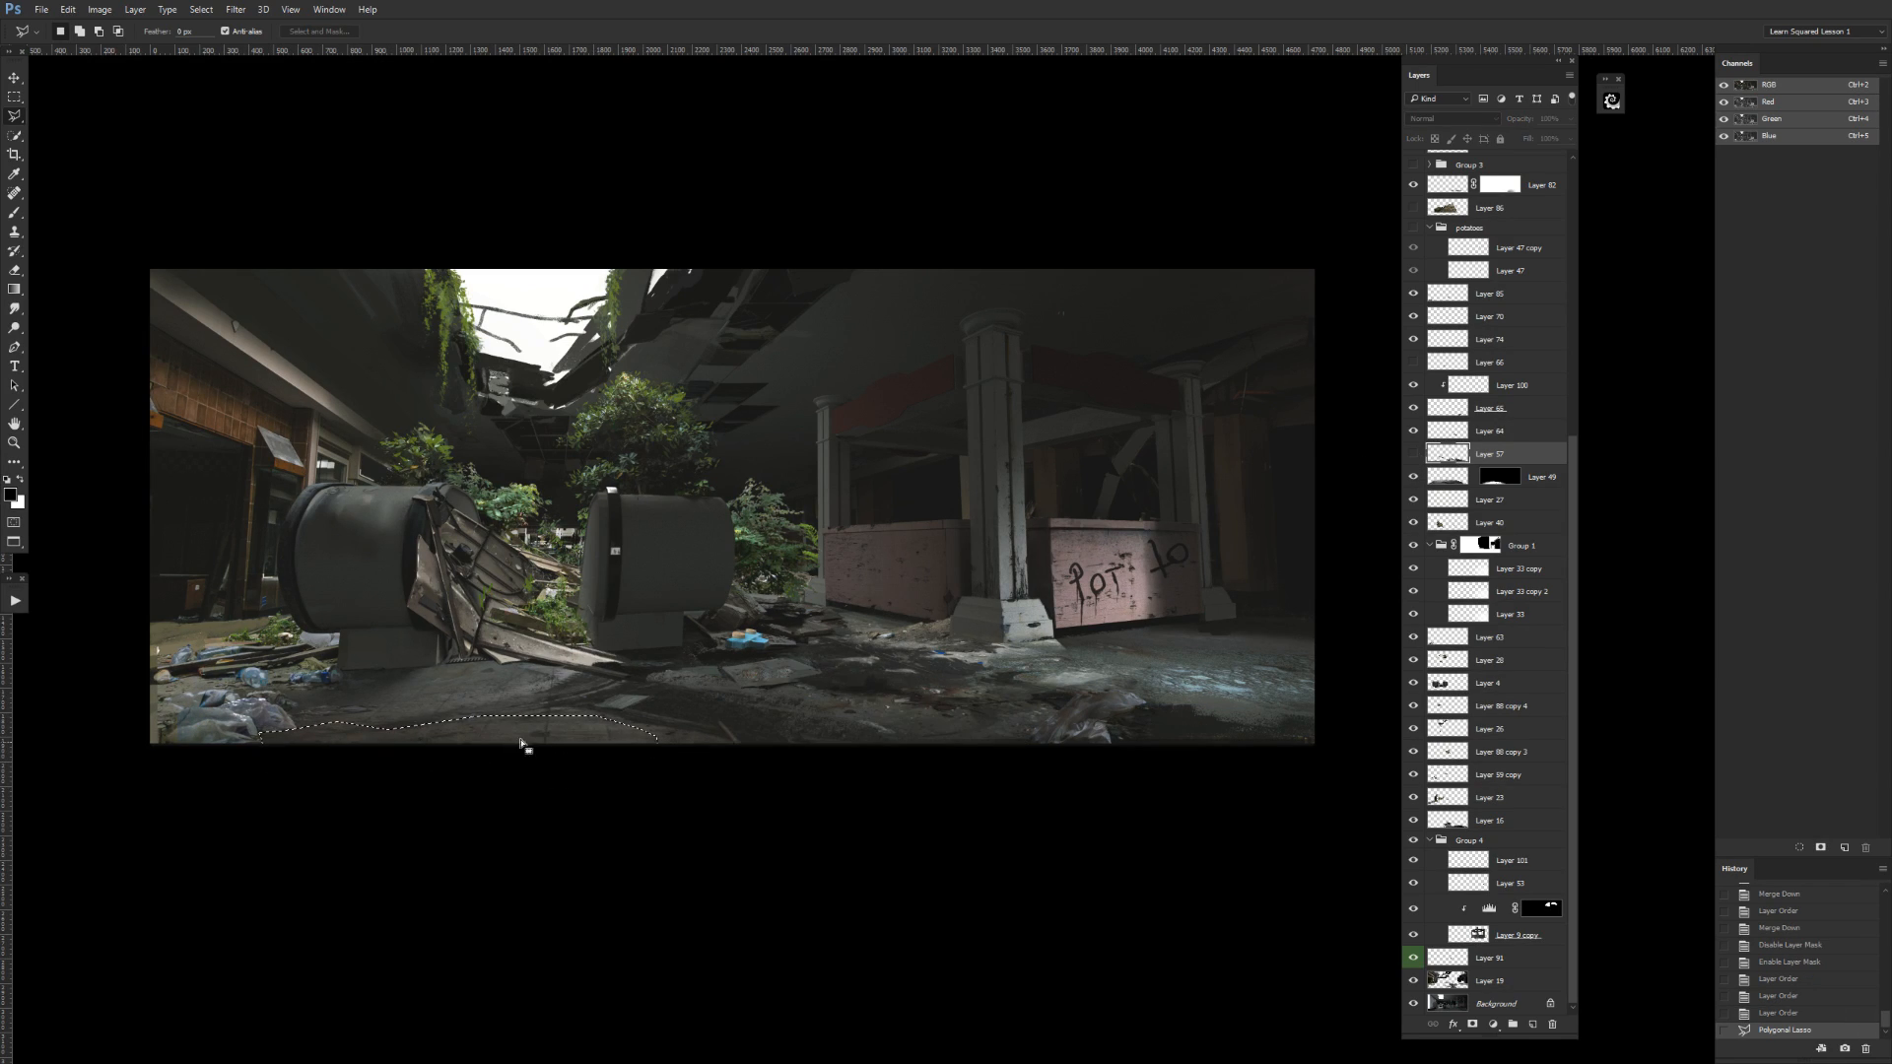
left_click(1414, 453)
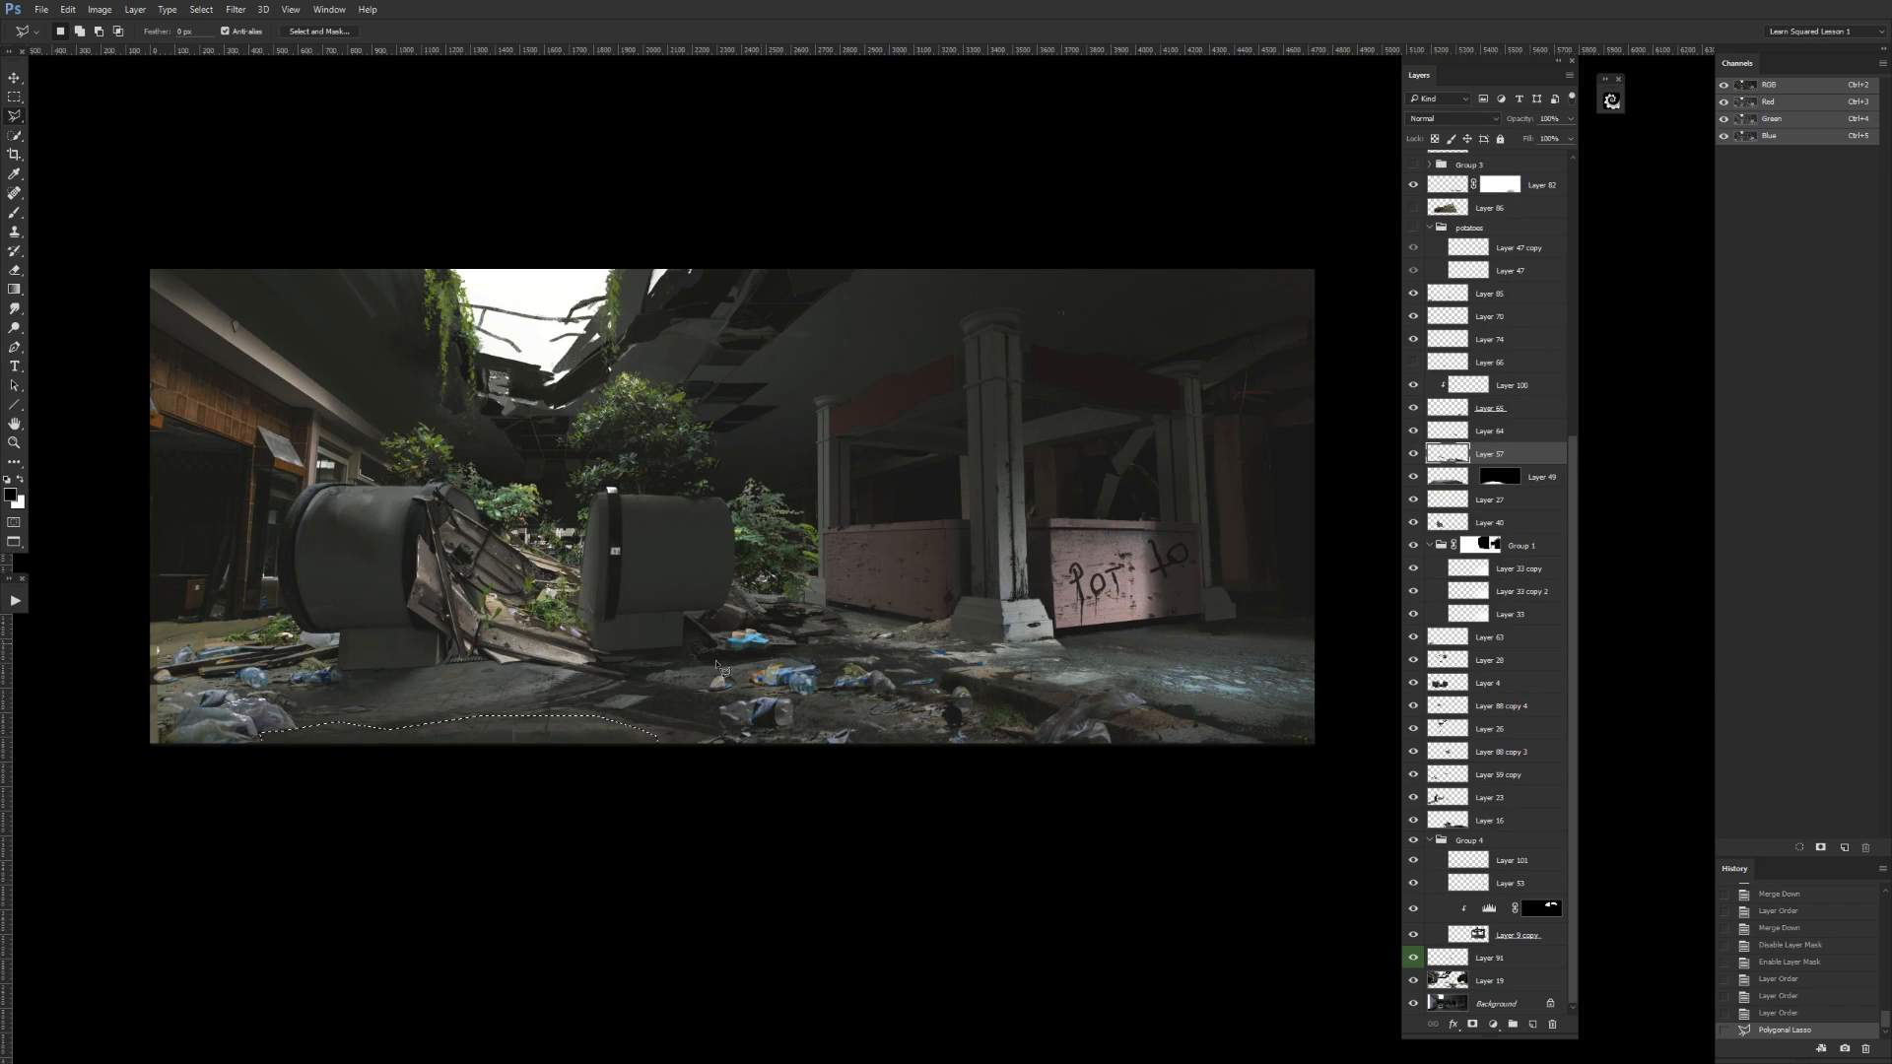
key("Delete")
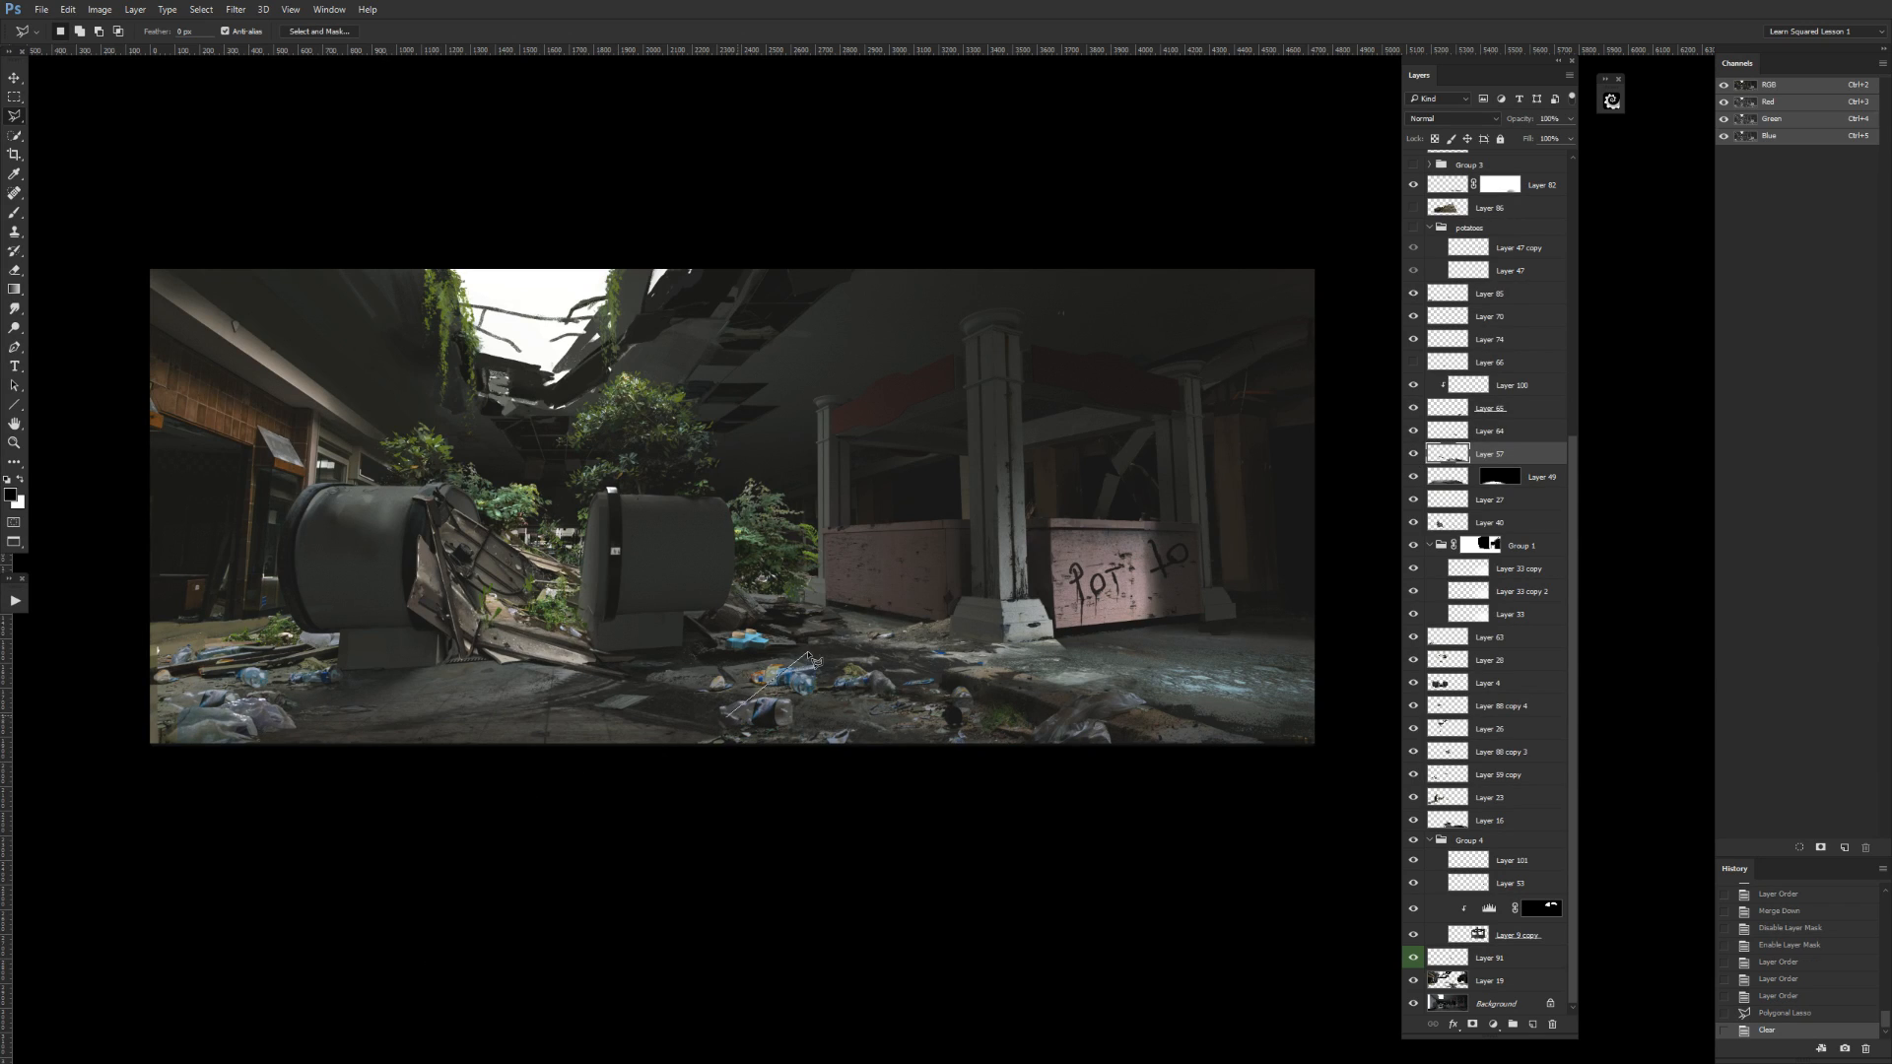
left_click_drag(903, 658, 1033, 597)
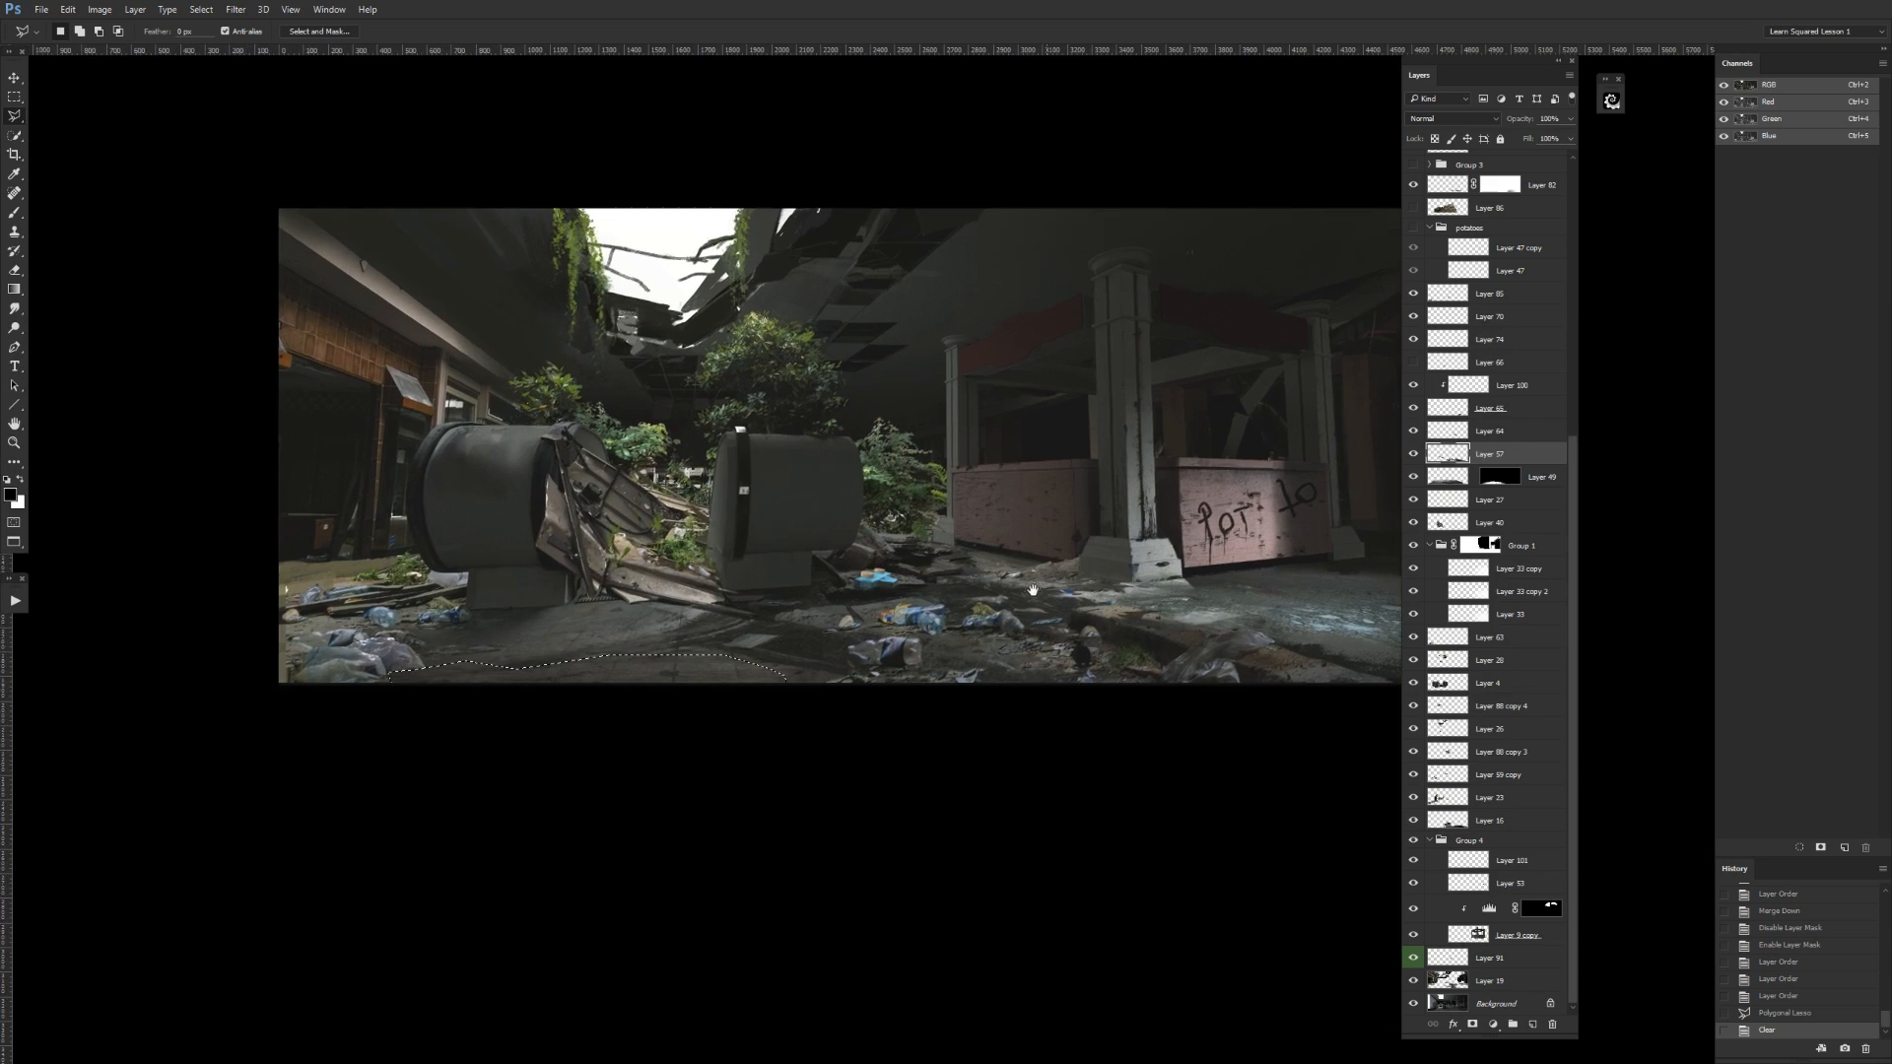
key("m")
key("ctrl+d")
left_click_drag(1275, 549, 1186, 595)
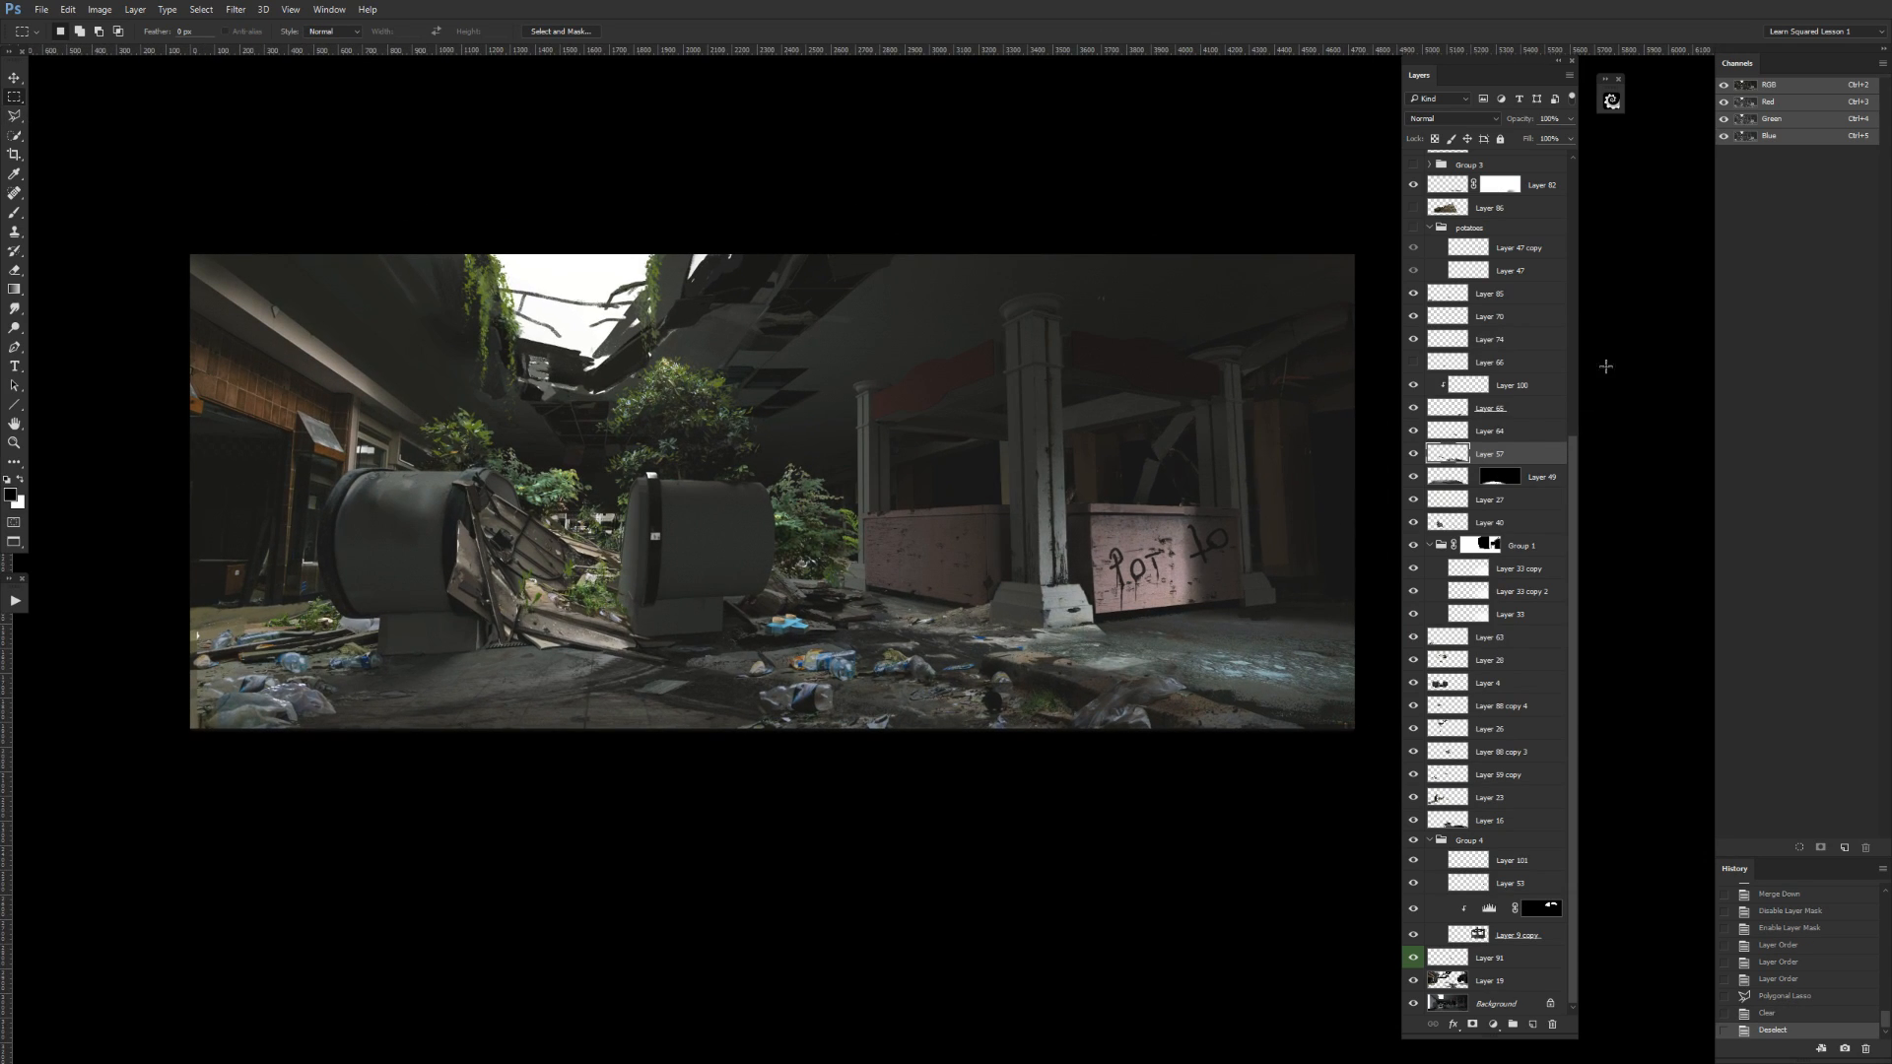
Show Layer 66, place it directly above Layer 4, and rename Layer 4 as Escalator.
left_click(1425, 367)
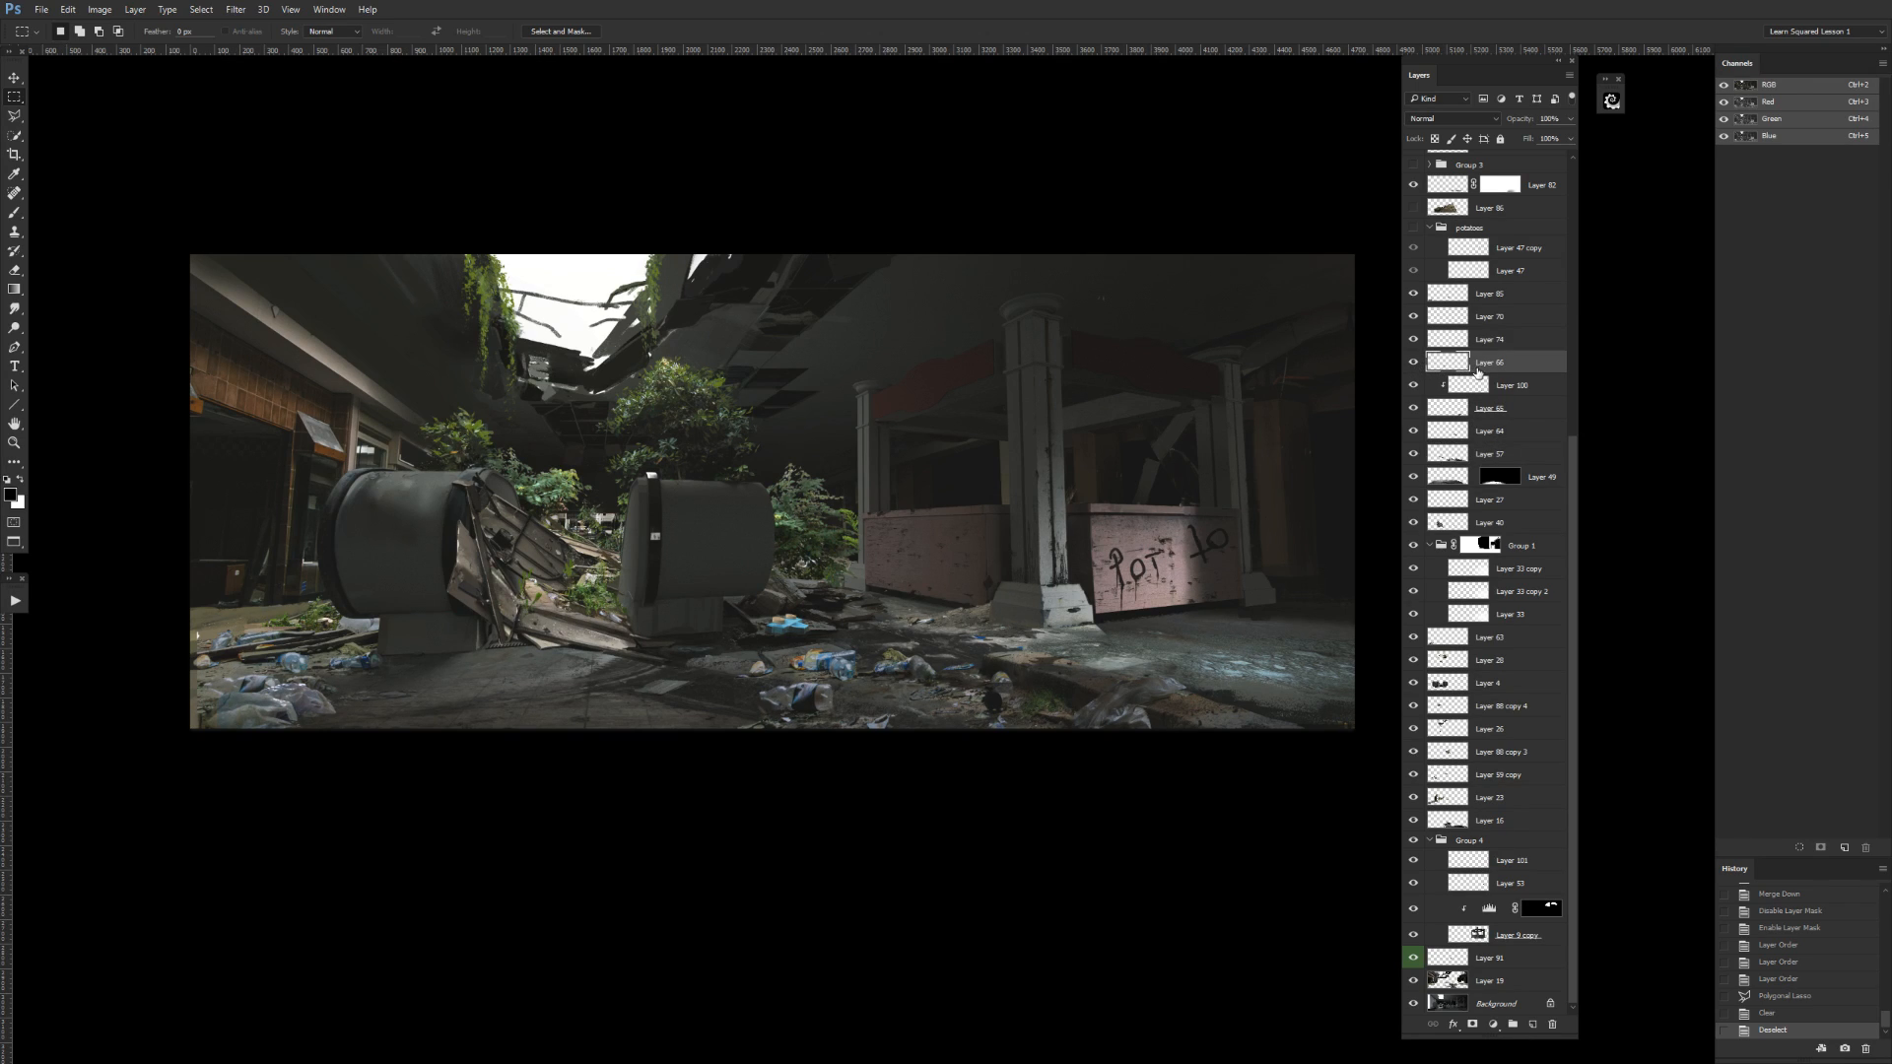
left_click_drag(1503, 364, 1423, 674)
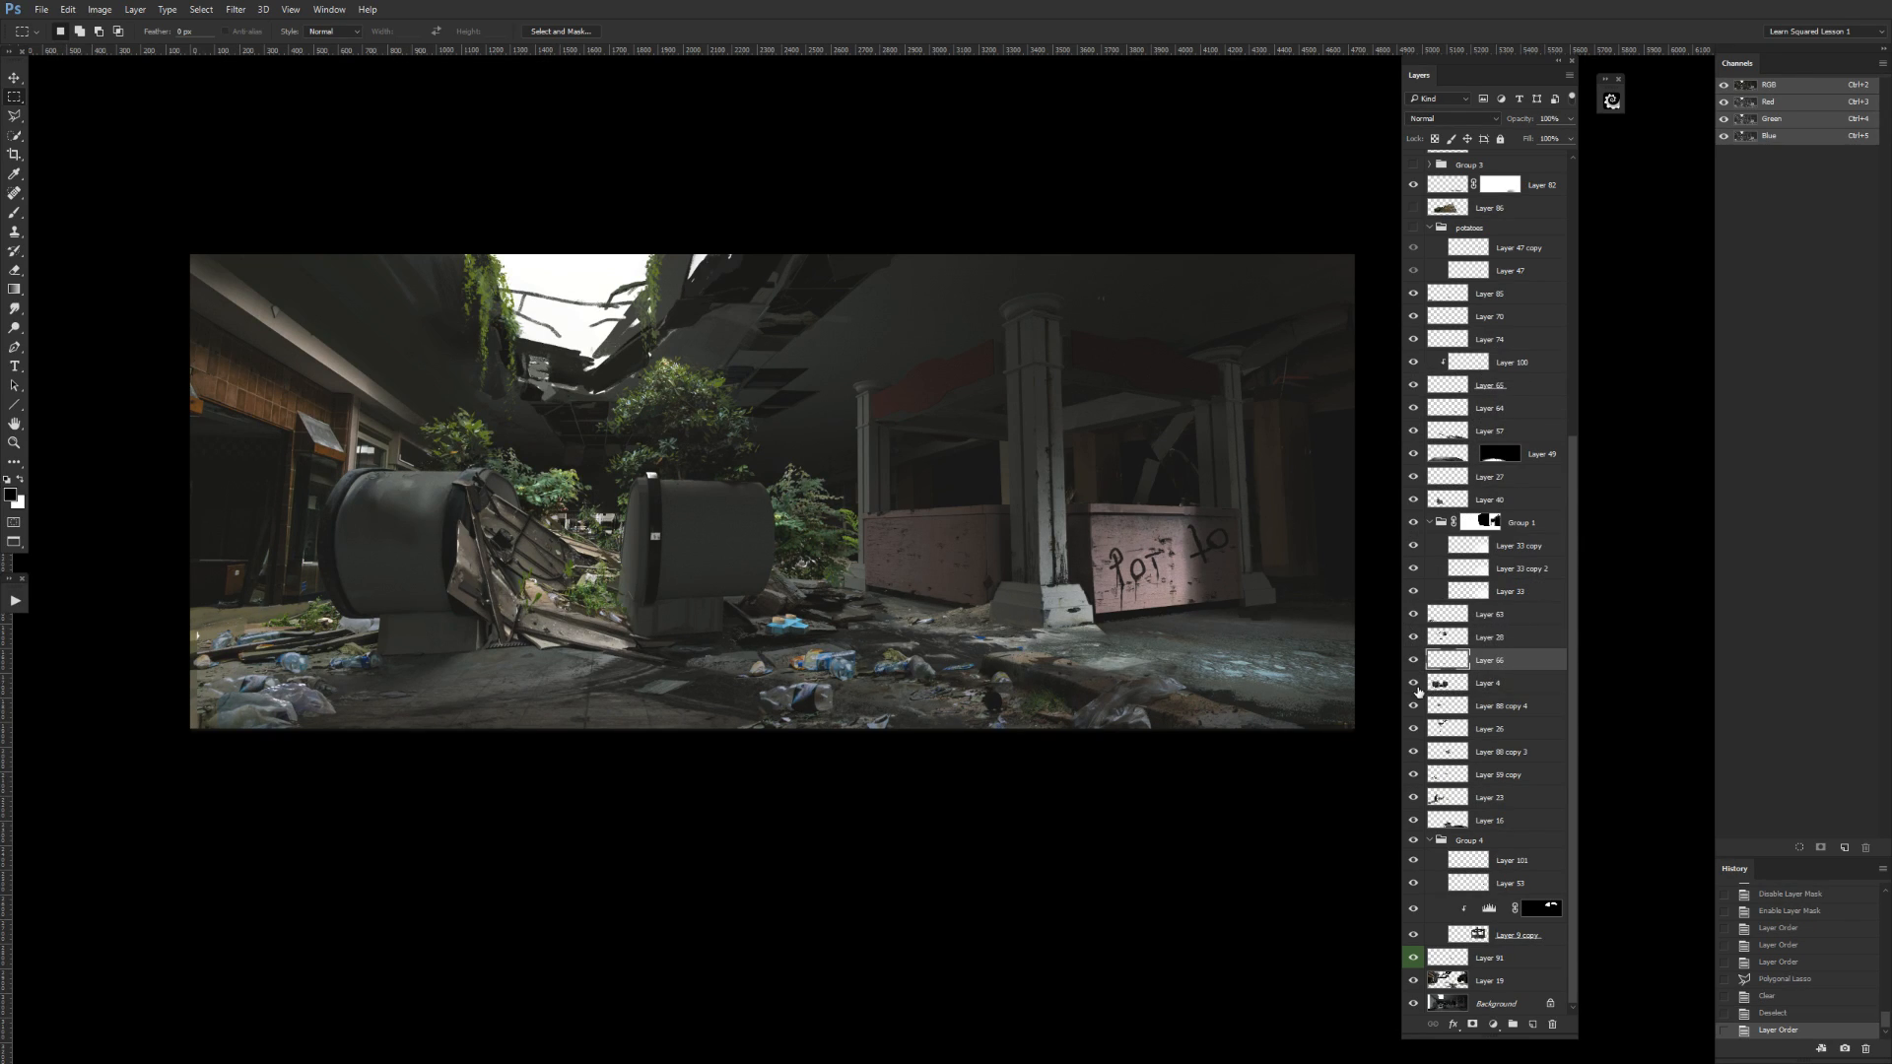
double_click(1487, 686)
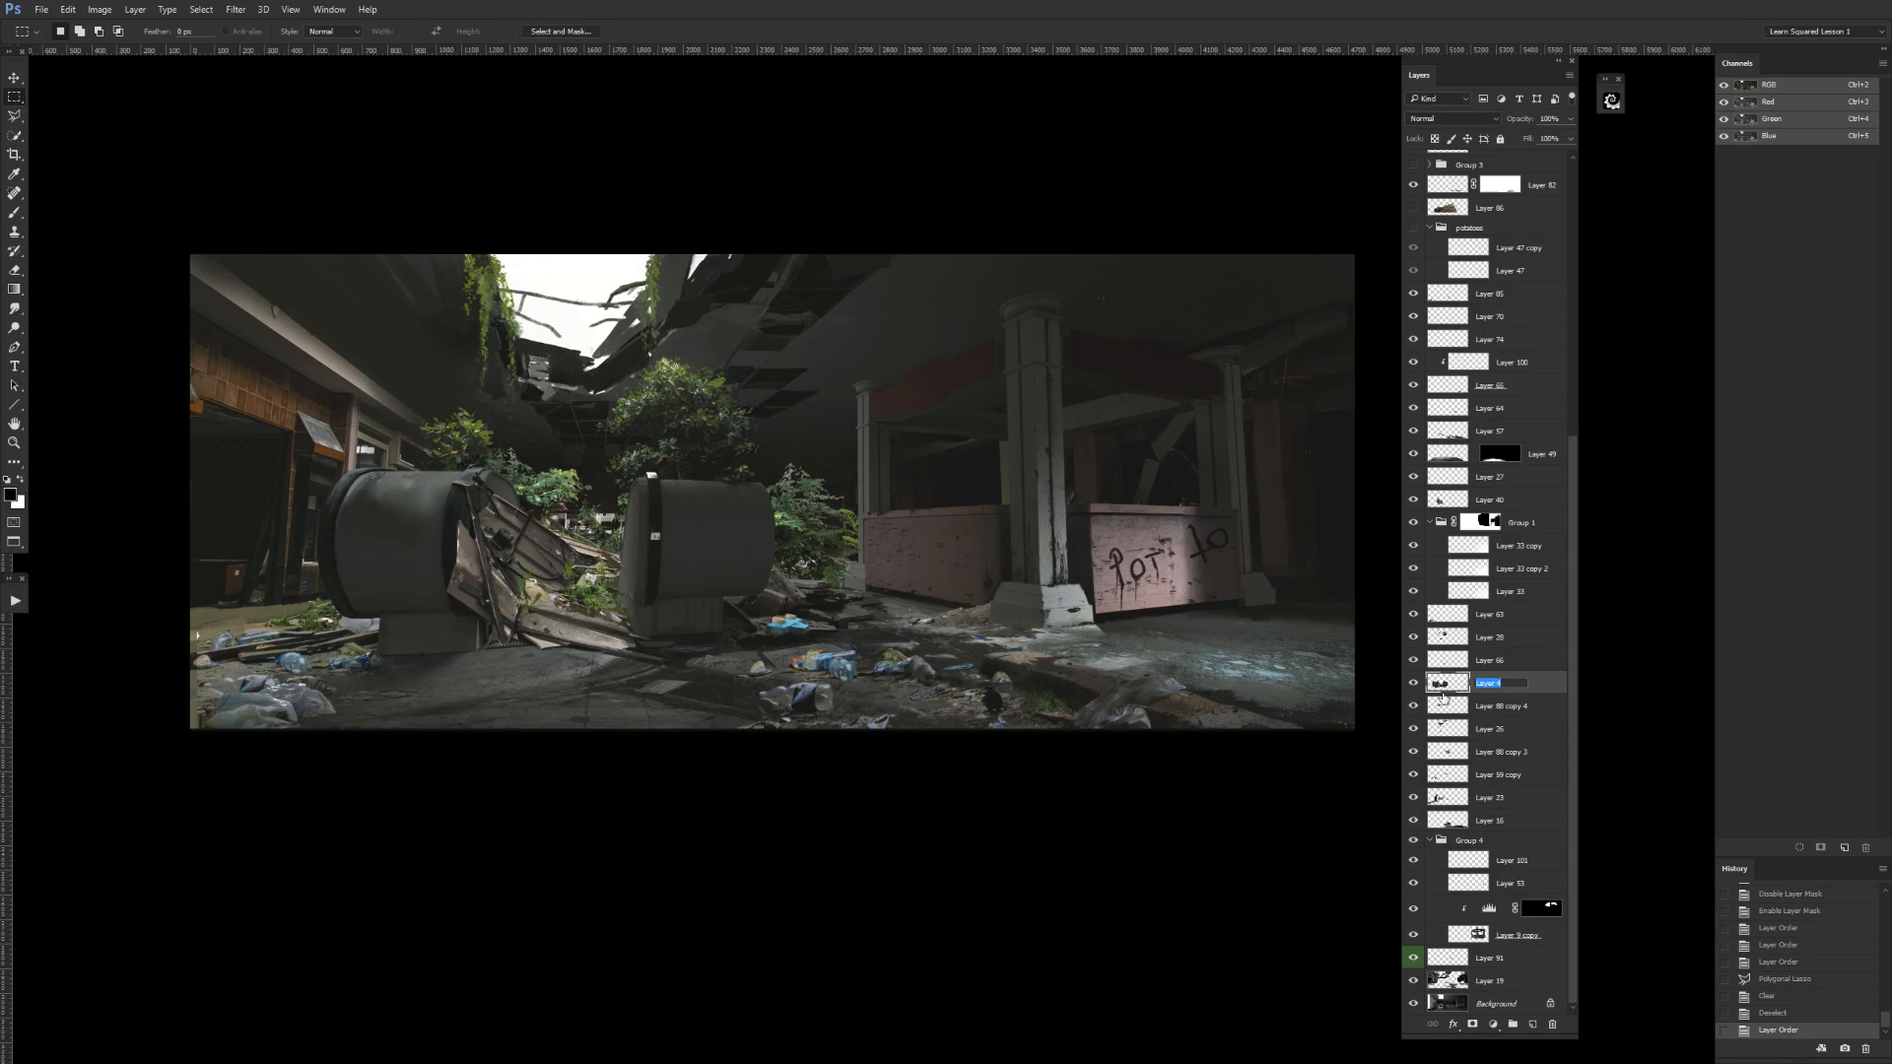
type("Eacalator")
key("Return")
double_click(1498, 682)
type("Es")
key("Return")
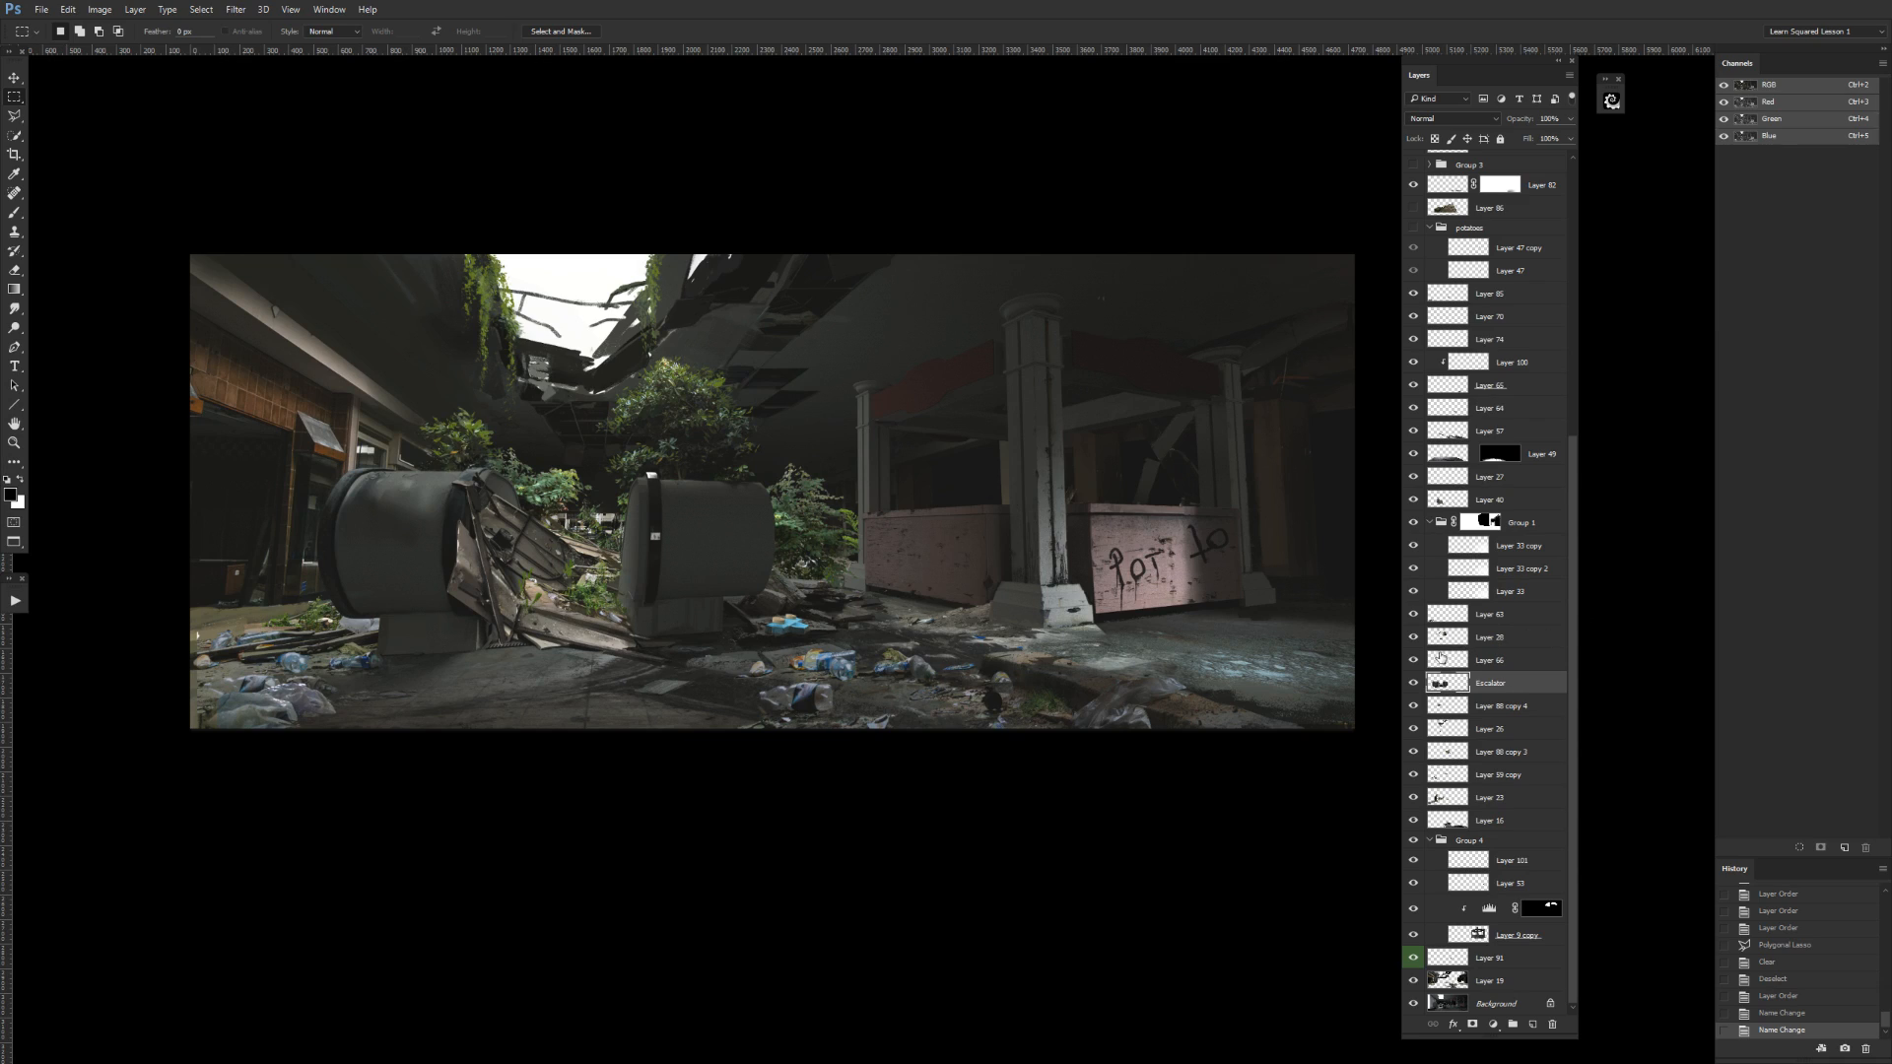
Merge Layer 66 down into Escalator, and check the layer directly above Escalator by toggling its visibility.
left_click(1504, 665)
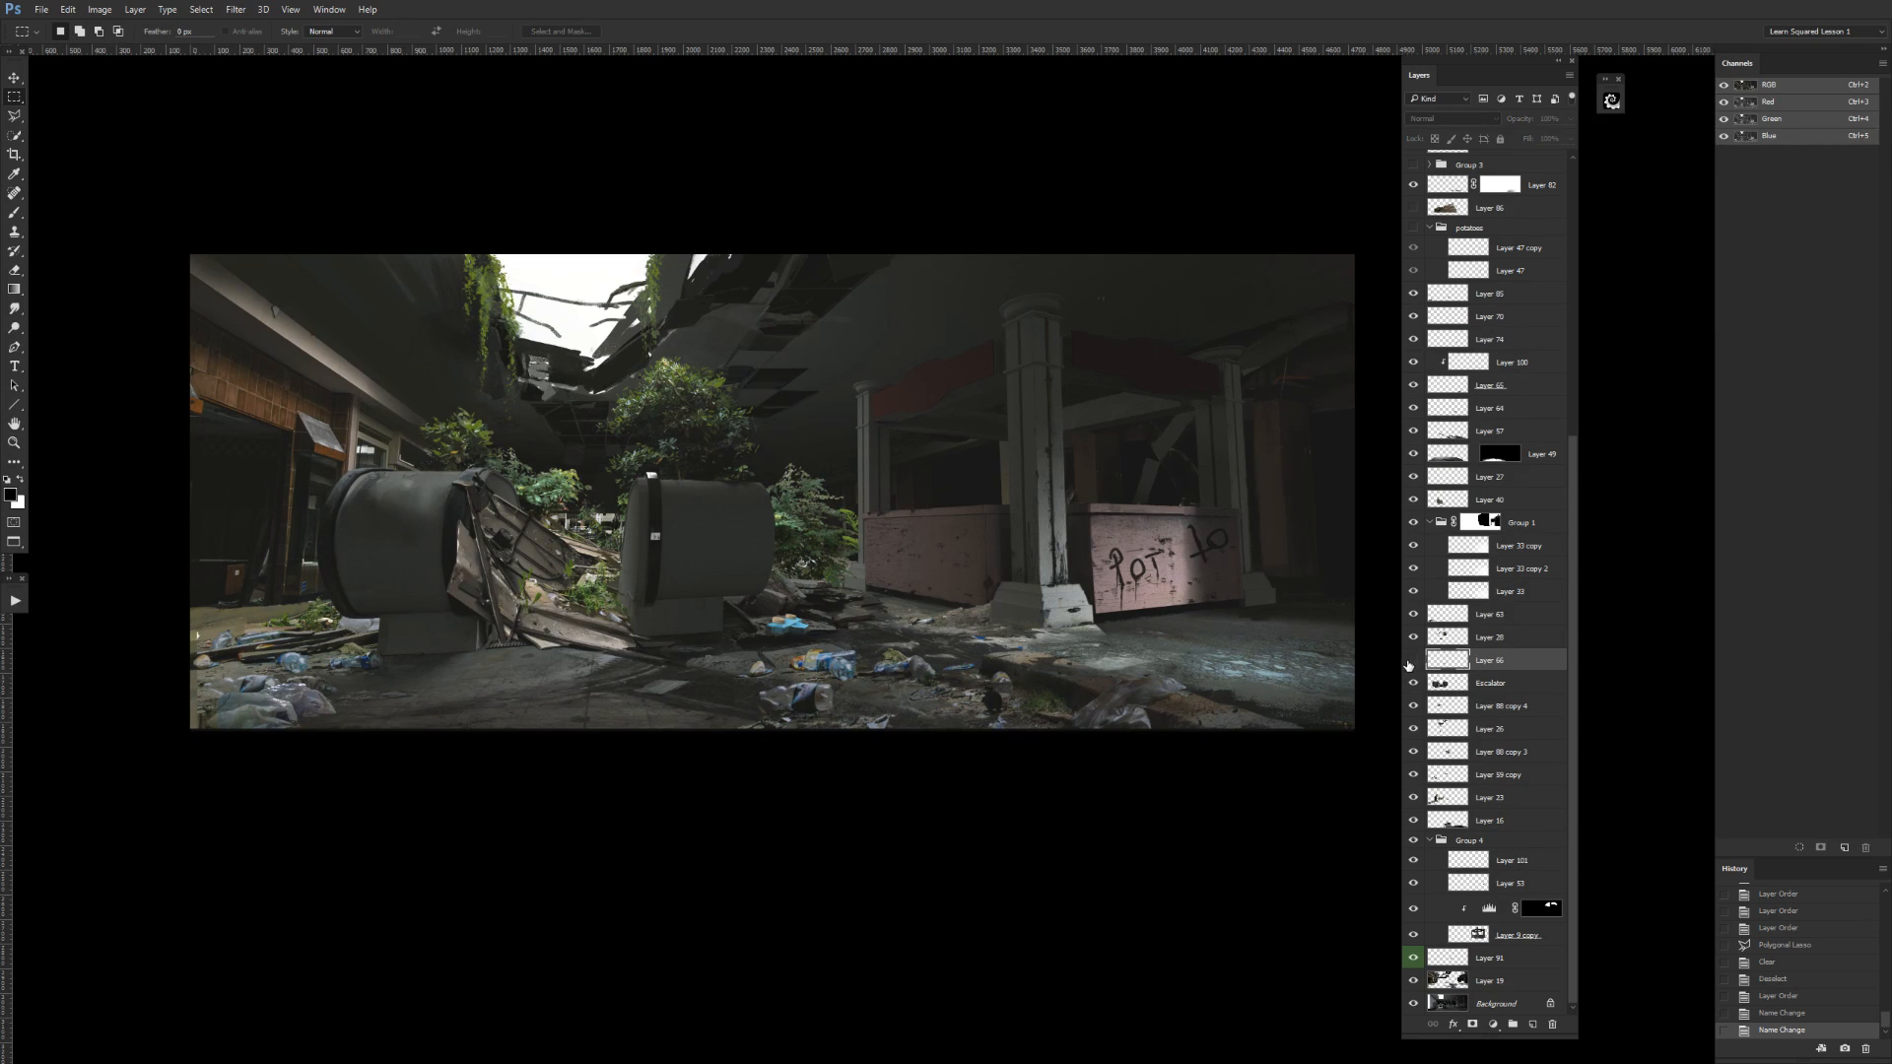
key("ctrl+e")
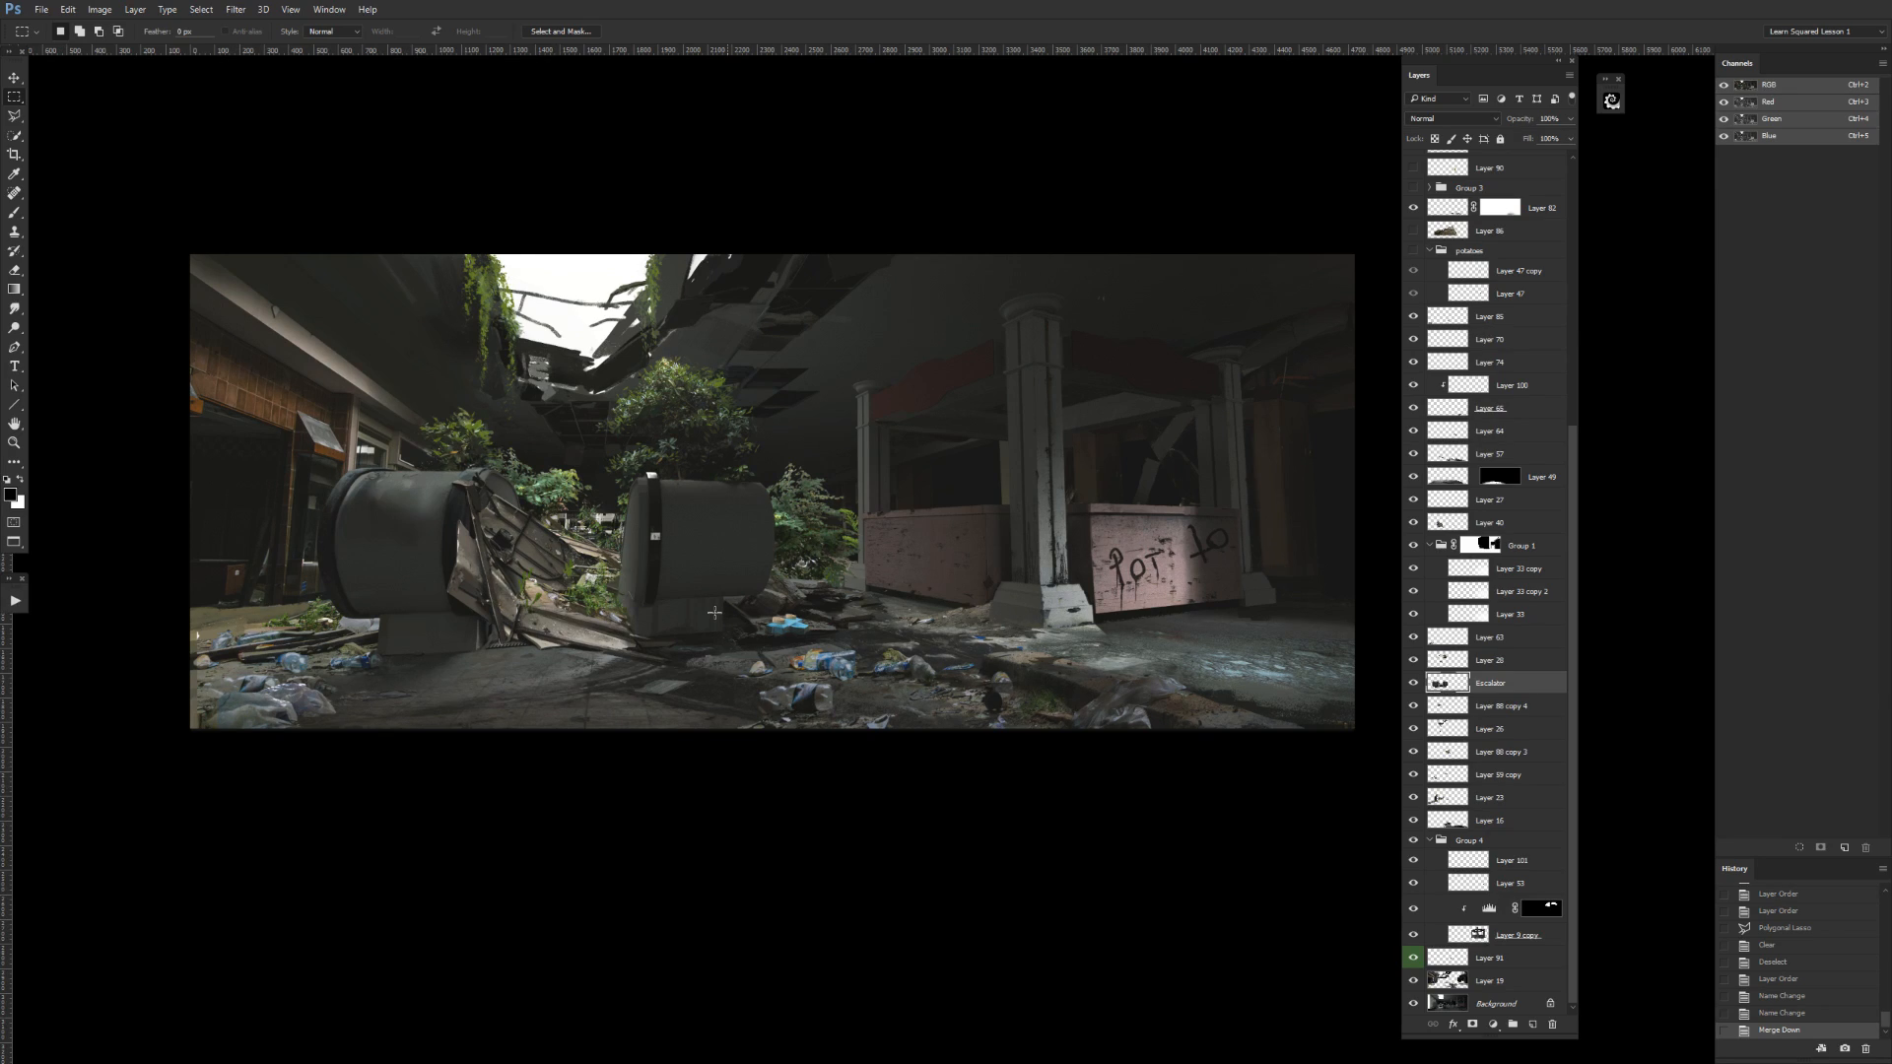
left_click(1413, 660)
left_click(1412, 660)
left_click(1413, 660)
left_click(1413, 660)
left_click(1412, 660)
left_click(1413, 660)
left_click(1413, 662)
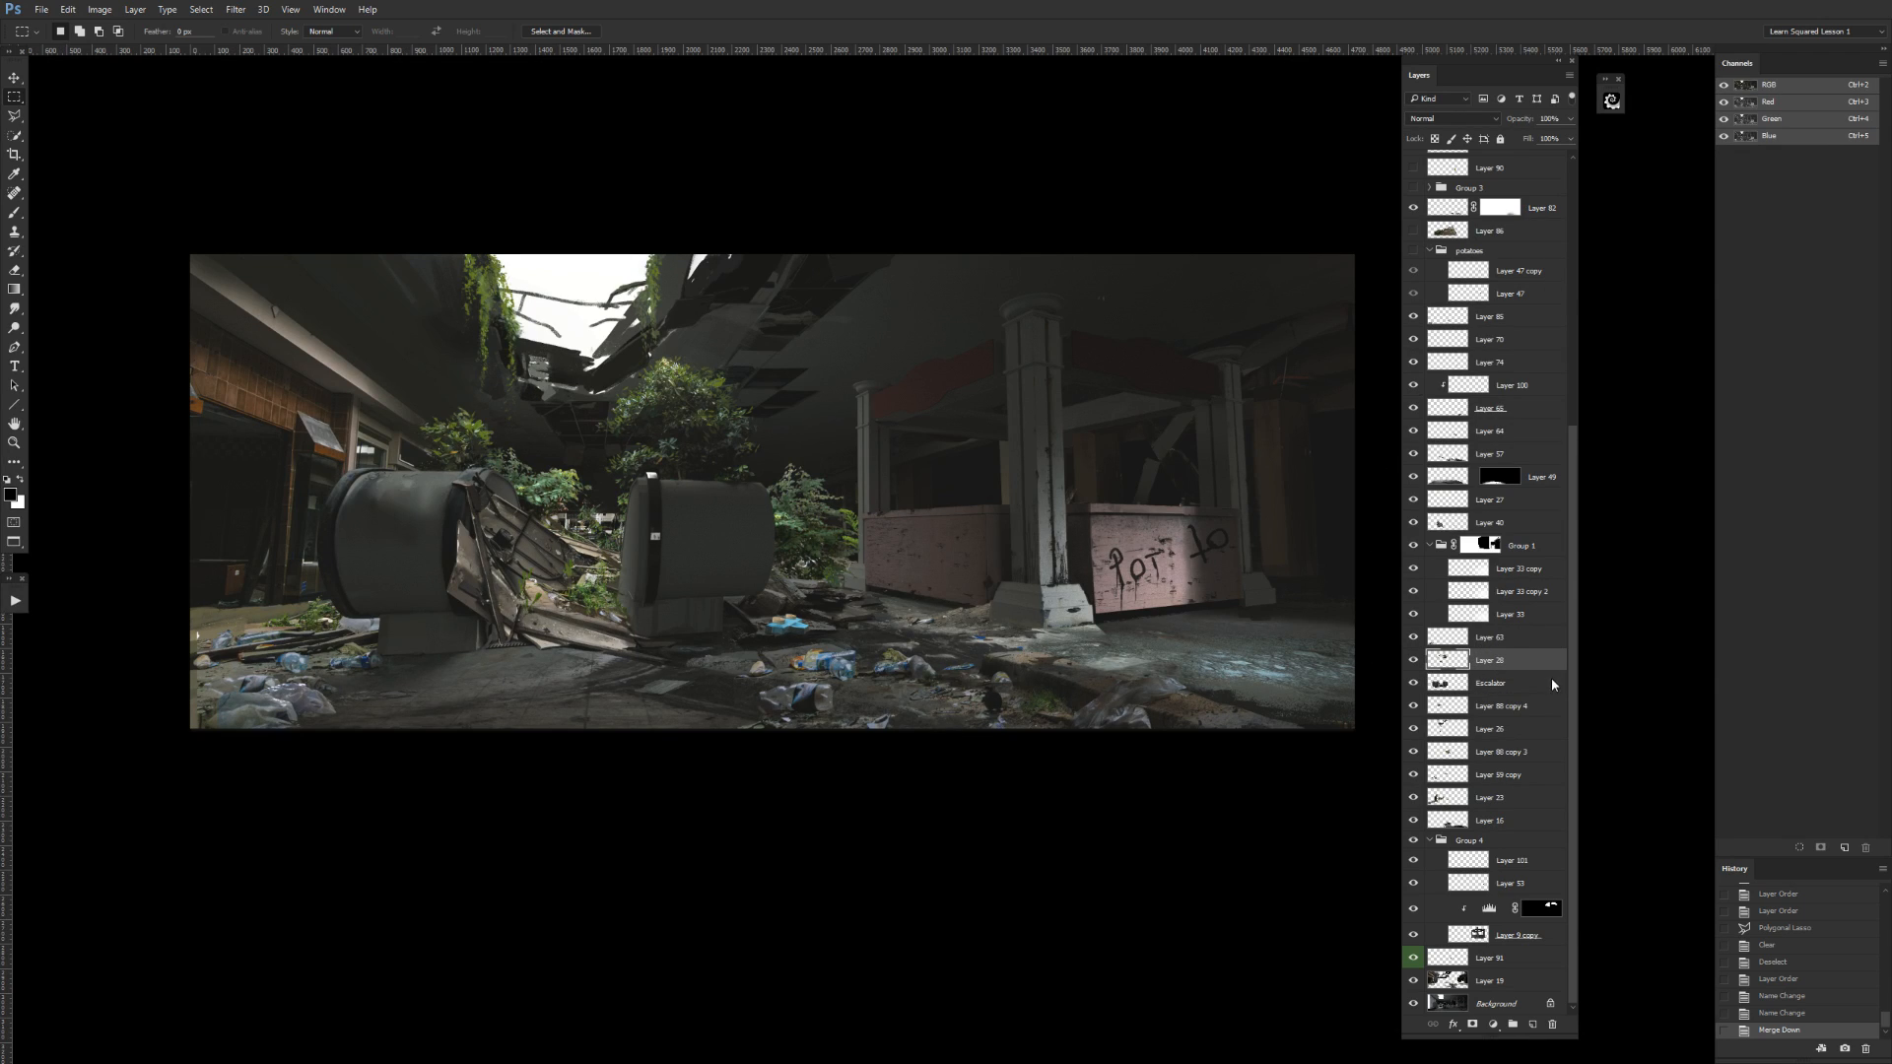
Rename Group 4 as Booth.
double_click(1468, 840)
type("Booth")
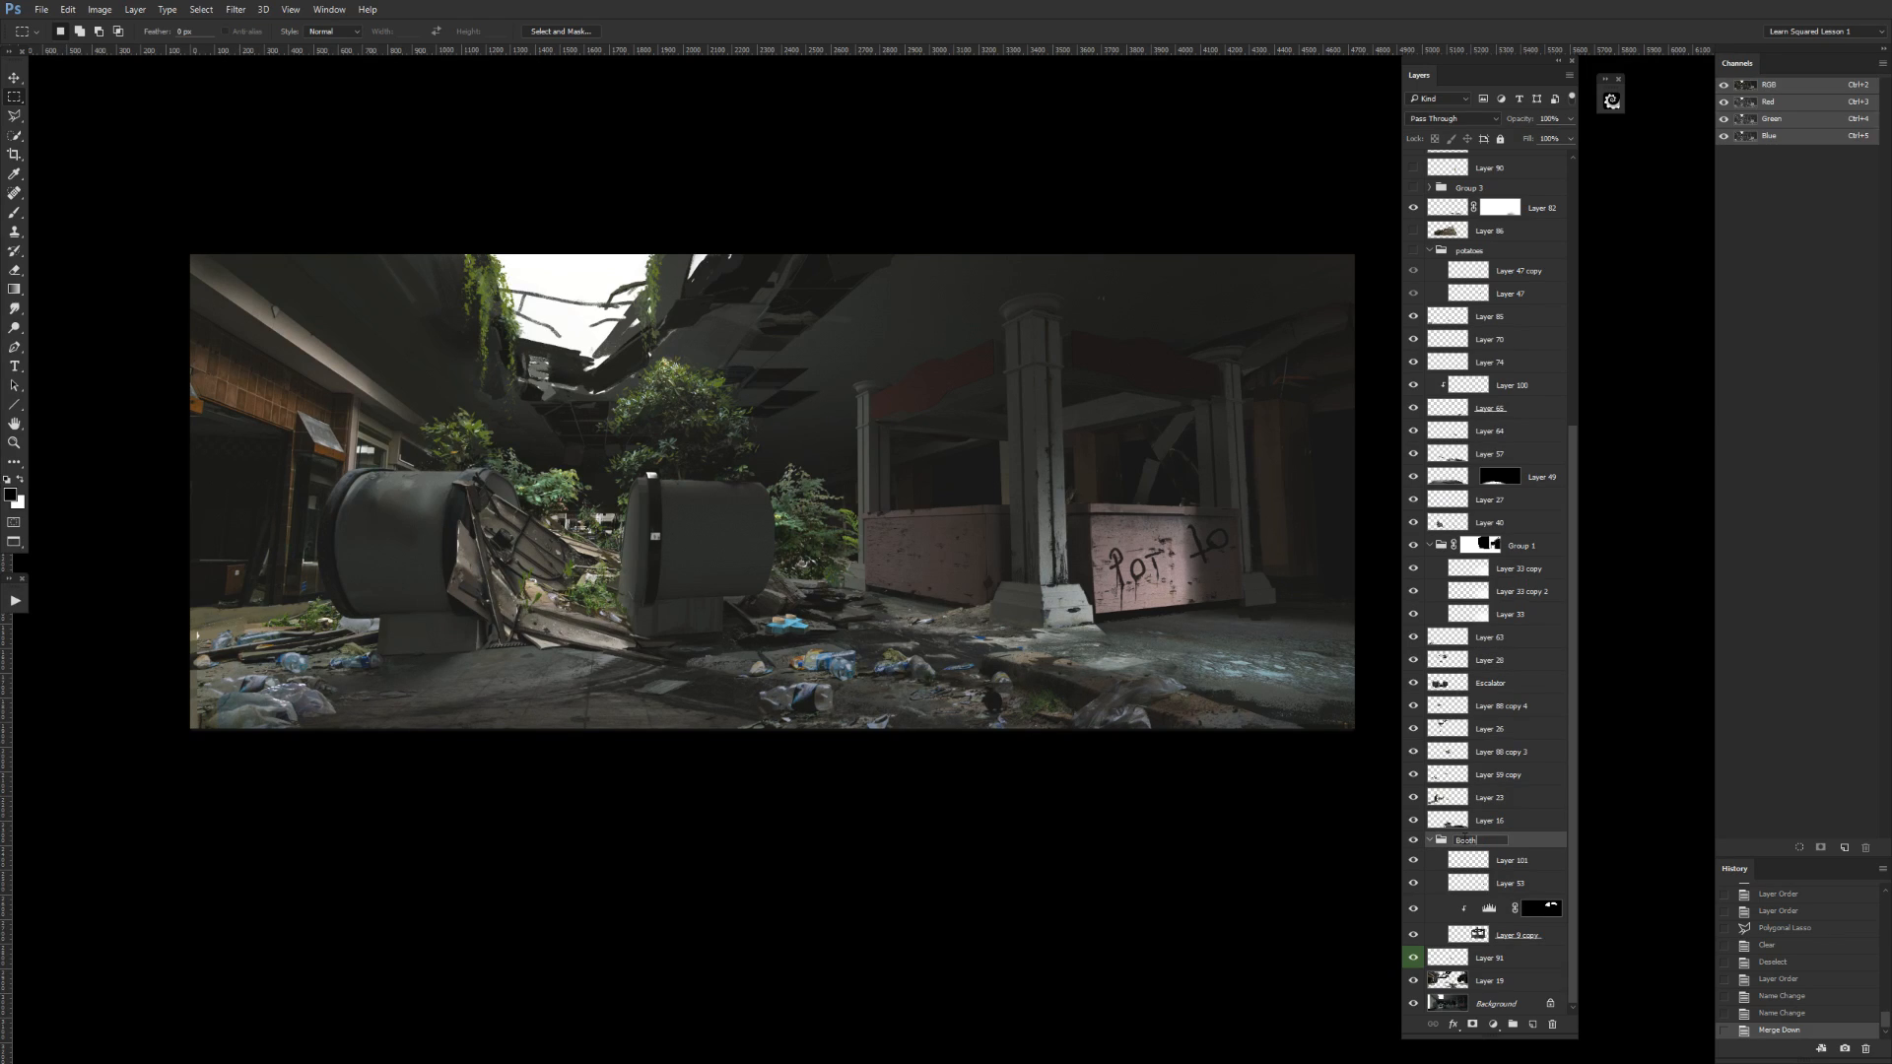
key("Return")
Check Layer 23, lasso its debris at the painting's lower left, and cut that area to a new layer.
left_click(1412, 797)
left_click(1413, 797)
left_click(1413, 797)
left_click(1412, 797)
left_click(1412, 798)
left_click(1413, 798)
left_click(1444, 803)
key("l")
mouse_move(381, 739)
left_mouse_down()
mouse_move(455, 670)
mouse_move(418, 595)
mouse_move(215, 576)
mouse_move(84, 865)
left_mouse_up()
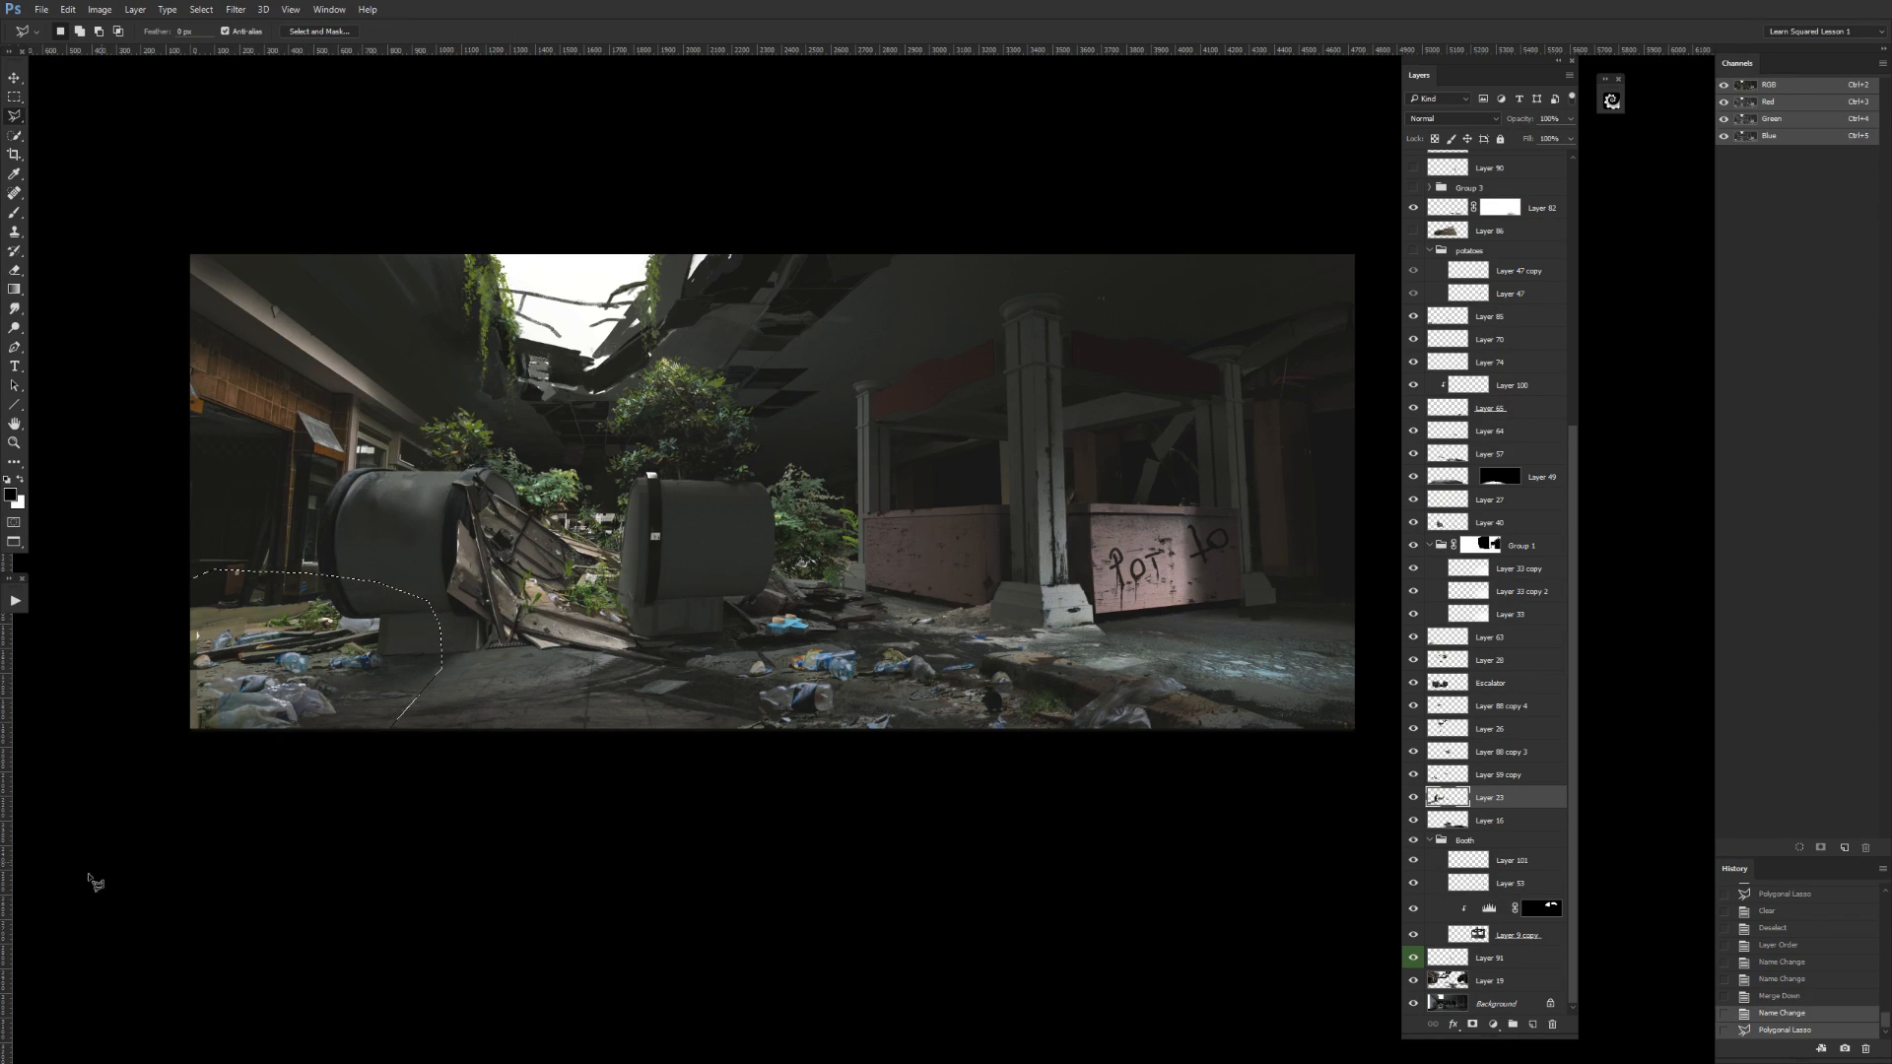
left_click(1413, 798)
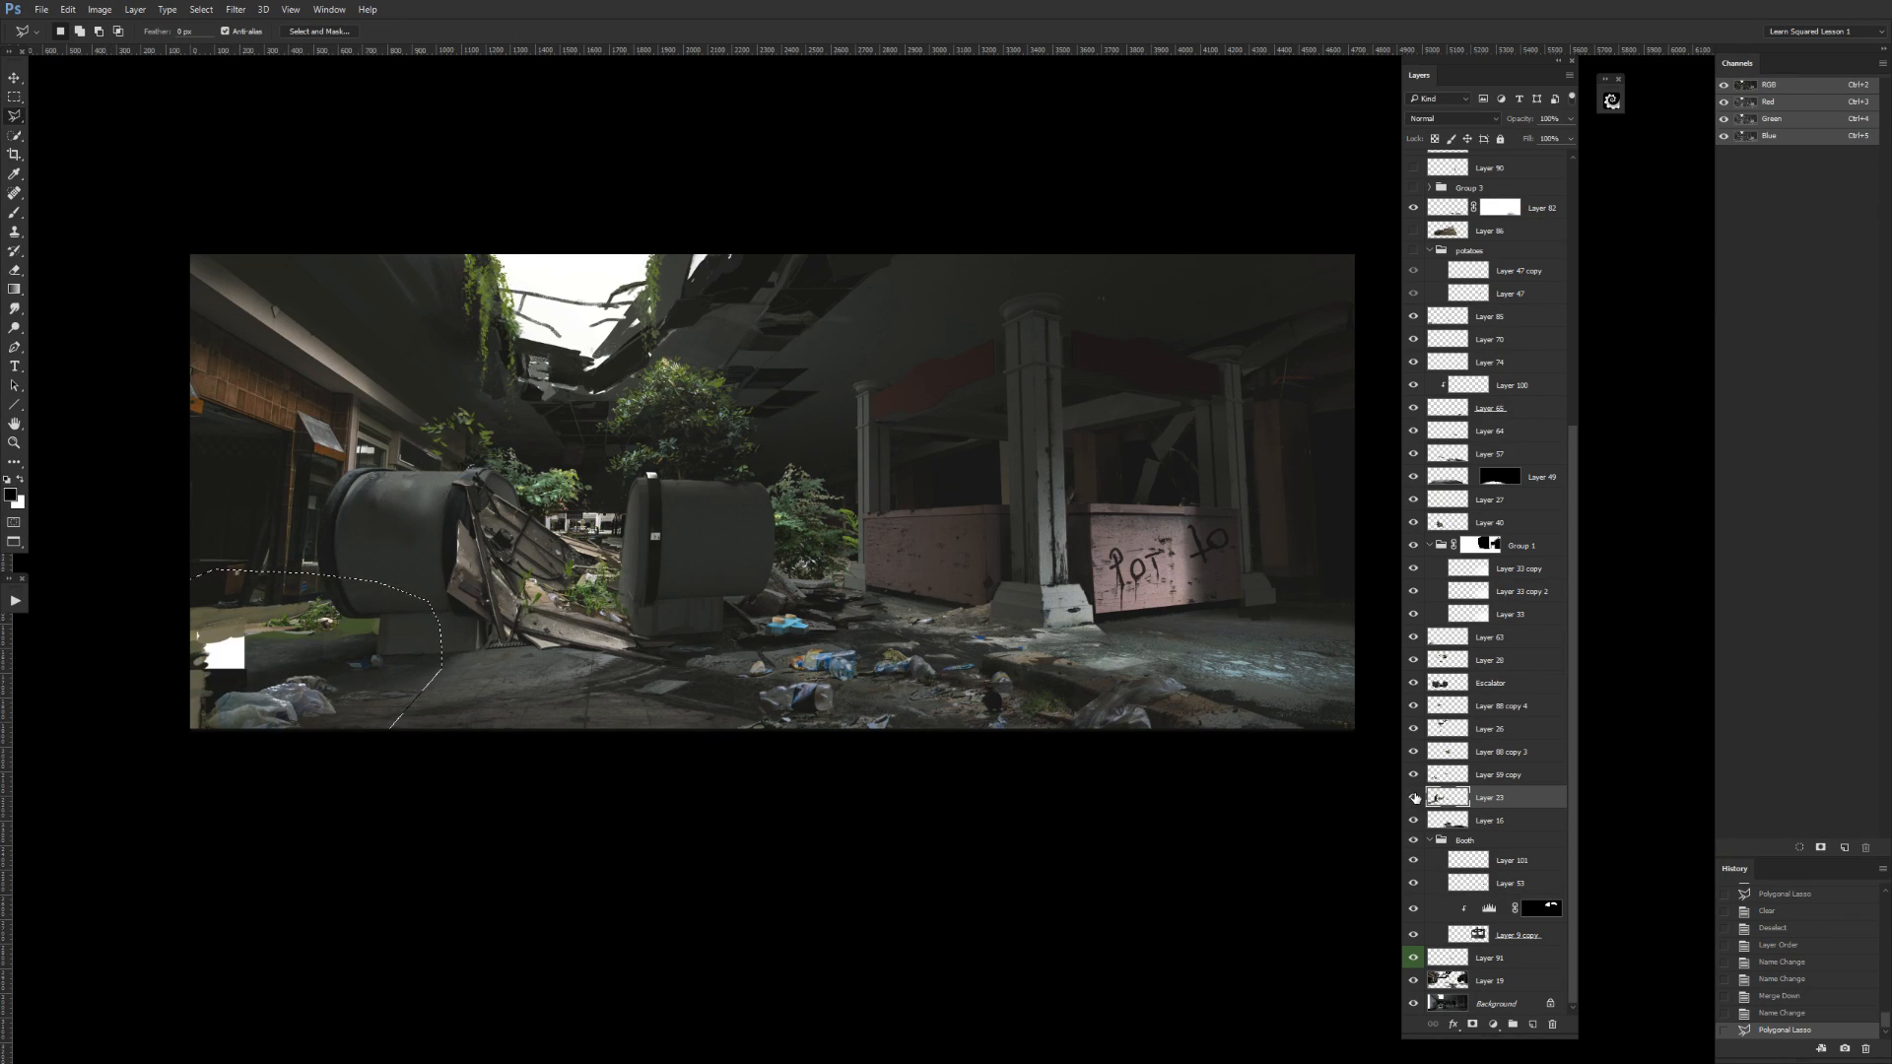
left_click(1413, 798)
key("ctrl+shift+j")
left_click(1413, 799)
left_click(1414, 799)
Check the remaining content of Layer 23 by toggling its visibility, and color-label the layer green.
left_click(1462, 819)
left_click(1413, 821)
left_click(1413, 821)
right_click(1412, 825)
left_click(1443, 924)
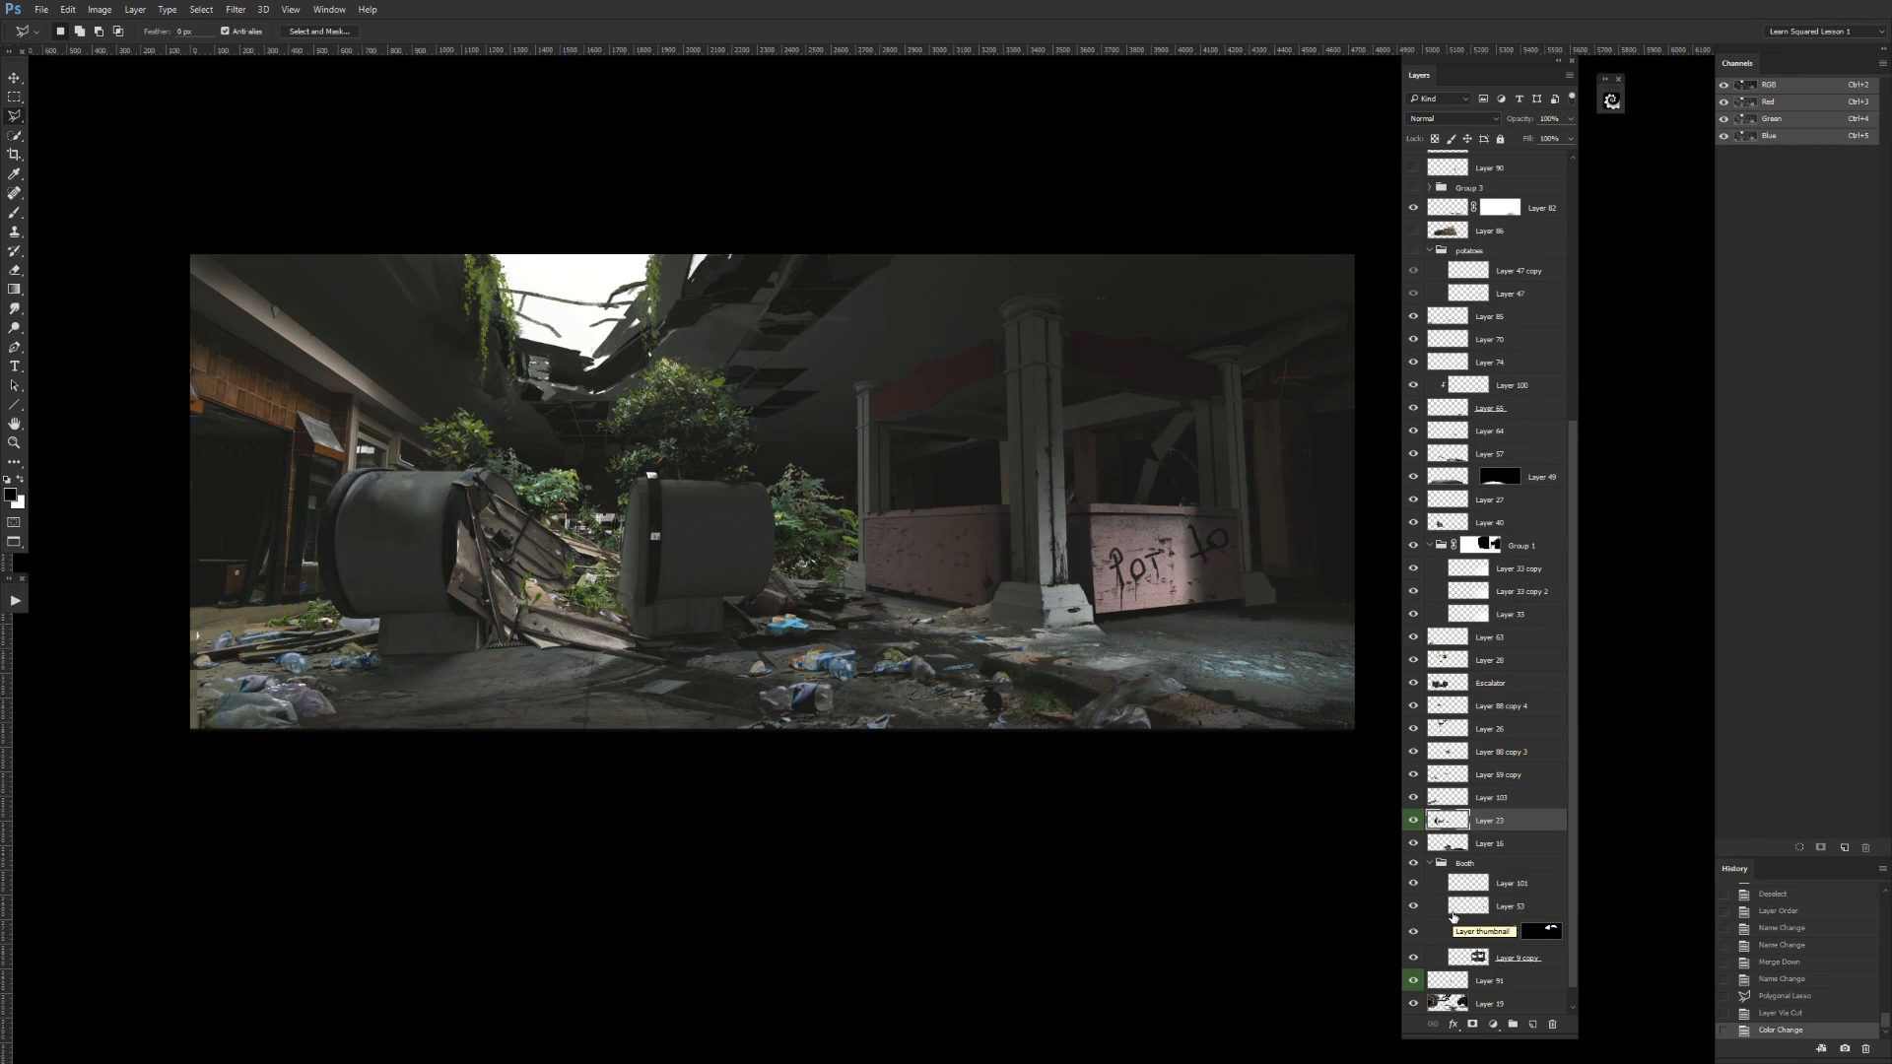
Select the left end of the debris on Layer 103, stretch it slightly past the canvas's left edge with Free Transform, and deselect.
left_click(1413, 798)
left_click(1413, 798)
left_click(1447, 796)
left_click(1413, 798)
left_click(1412, 798)
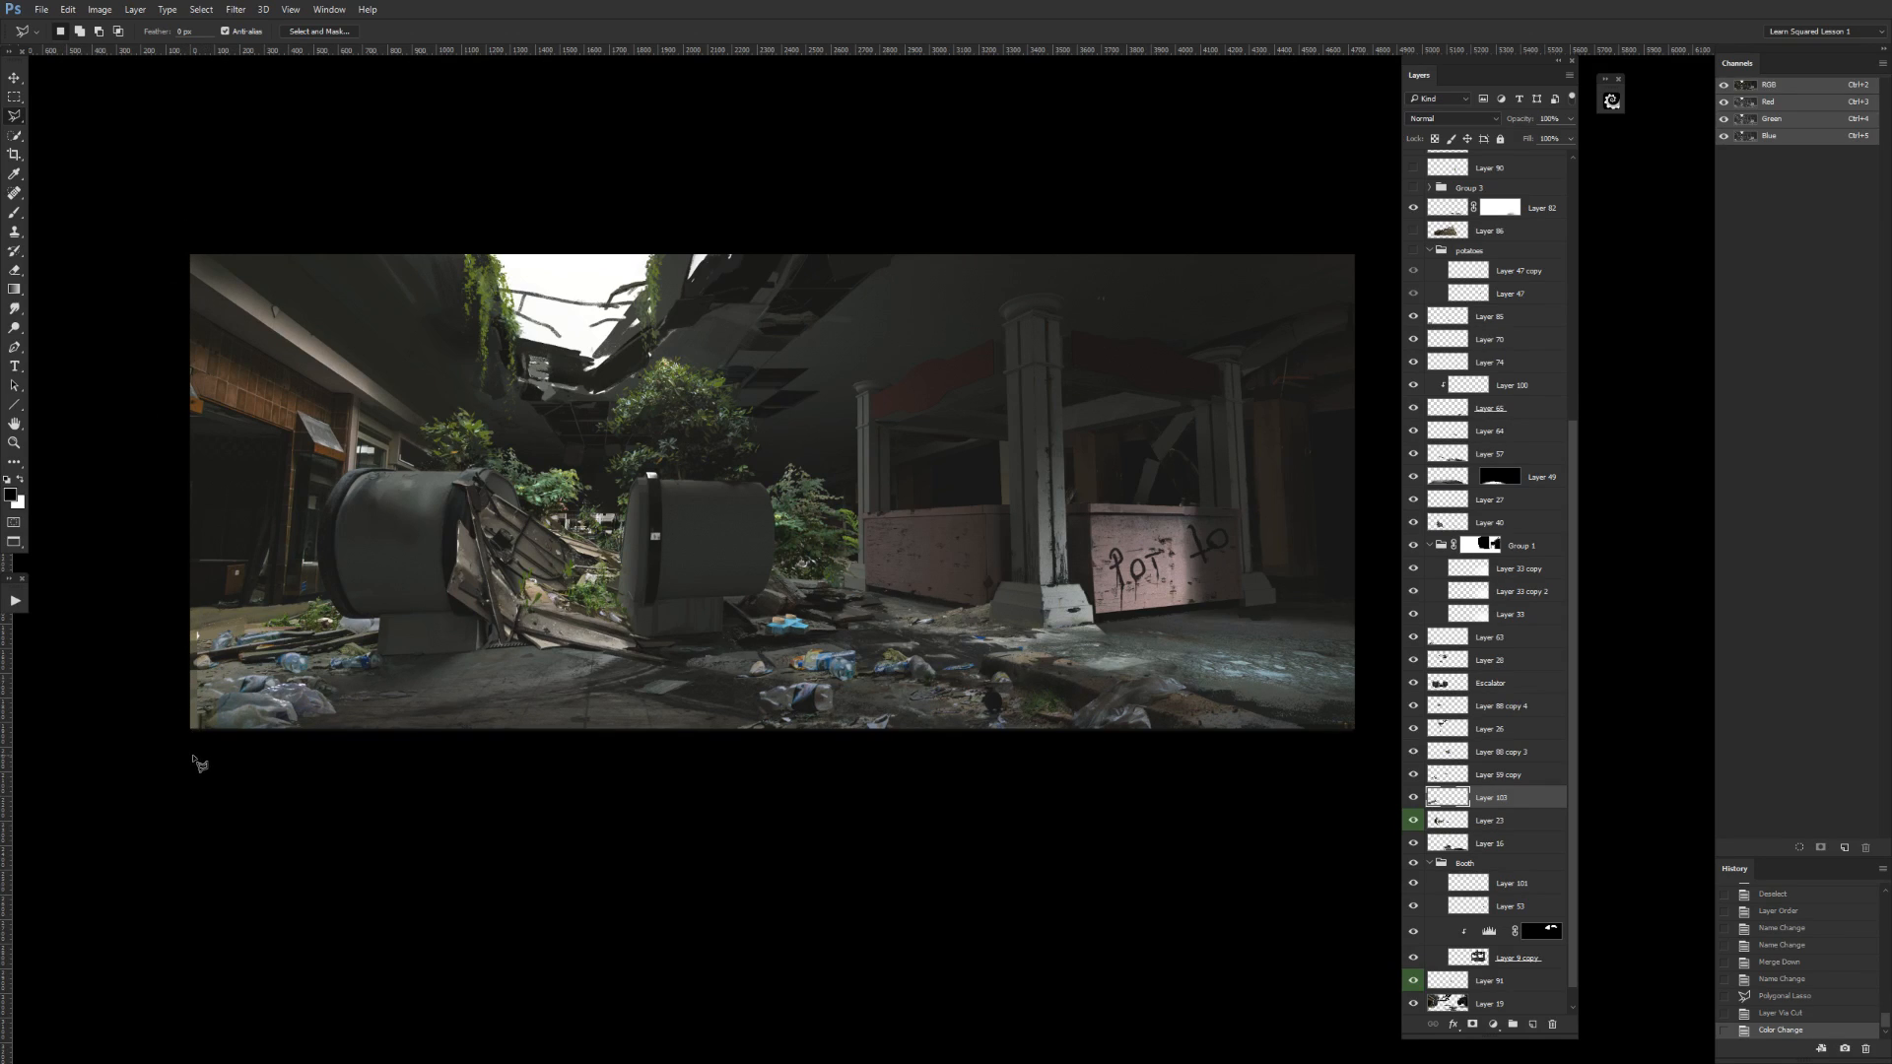
key("m")
left_click_drag(138, 810, 276, 495)
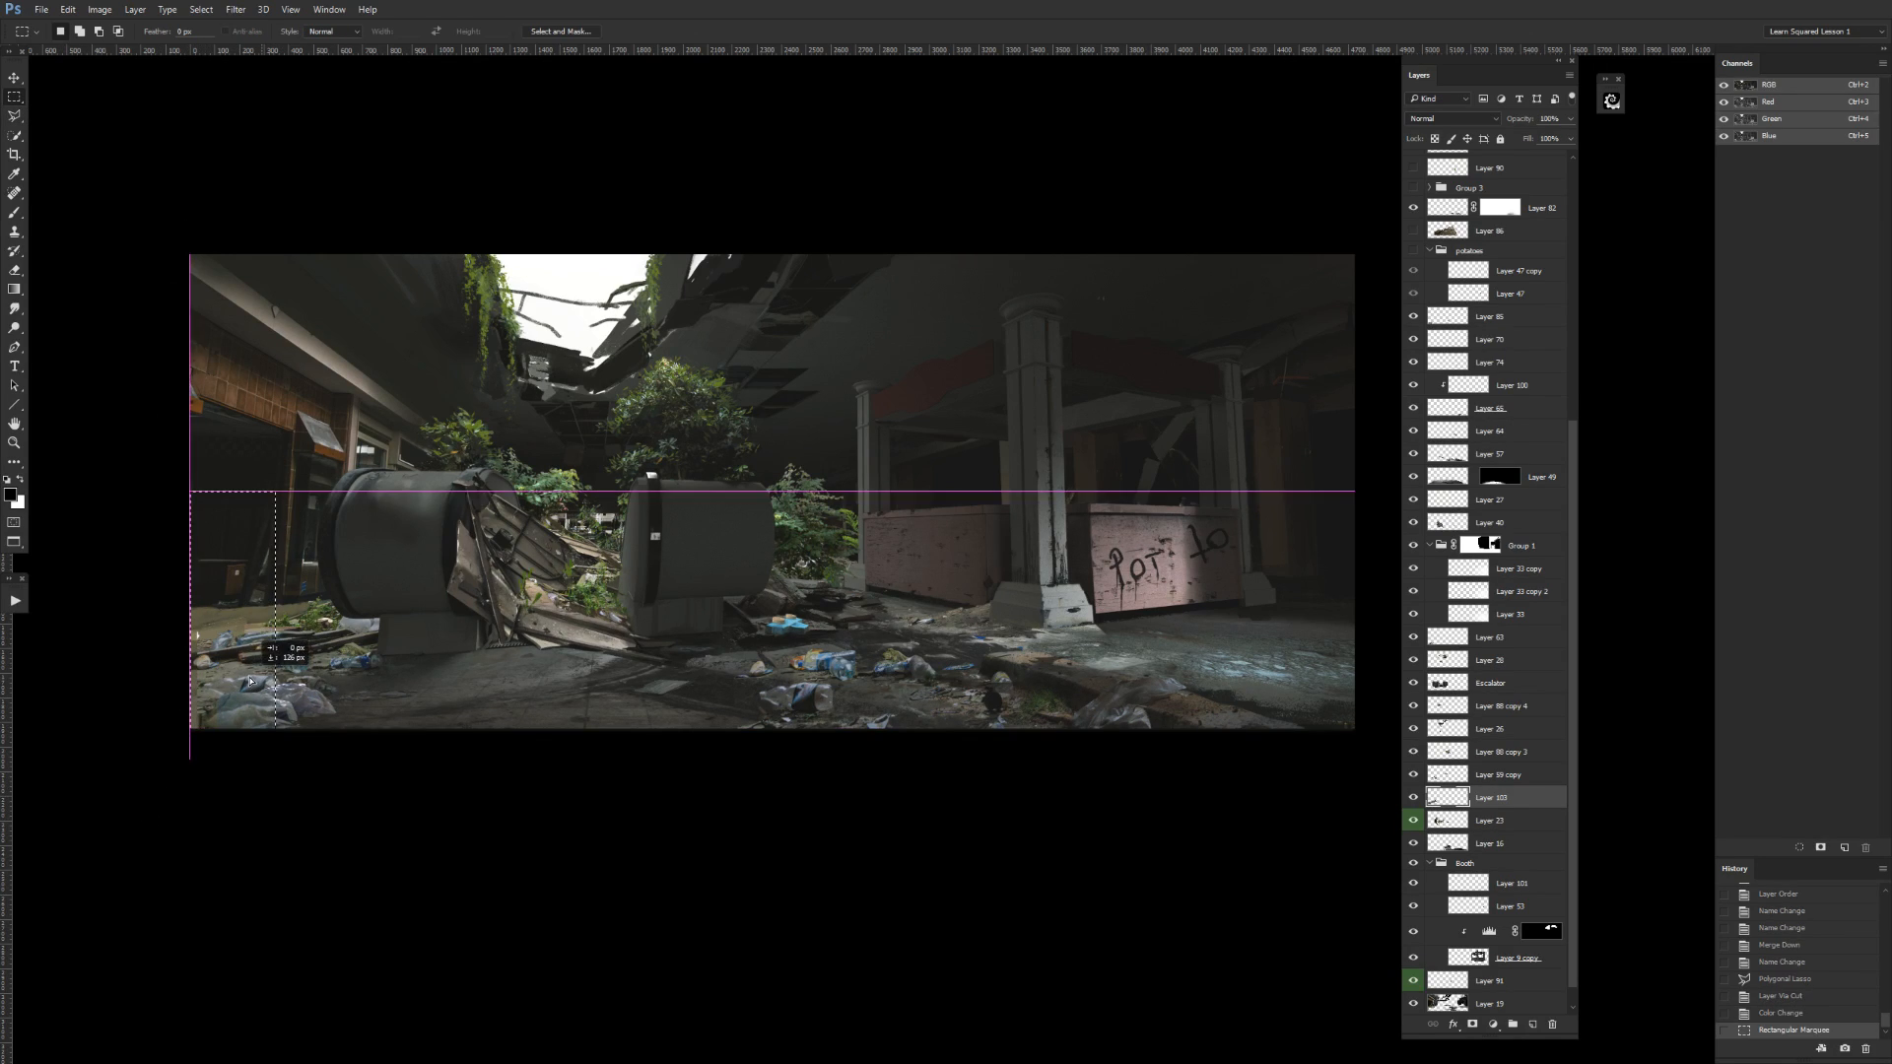
key("ctrl+t")
left_click_drag(191, 625, 182, 632)
key("Return")
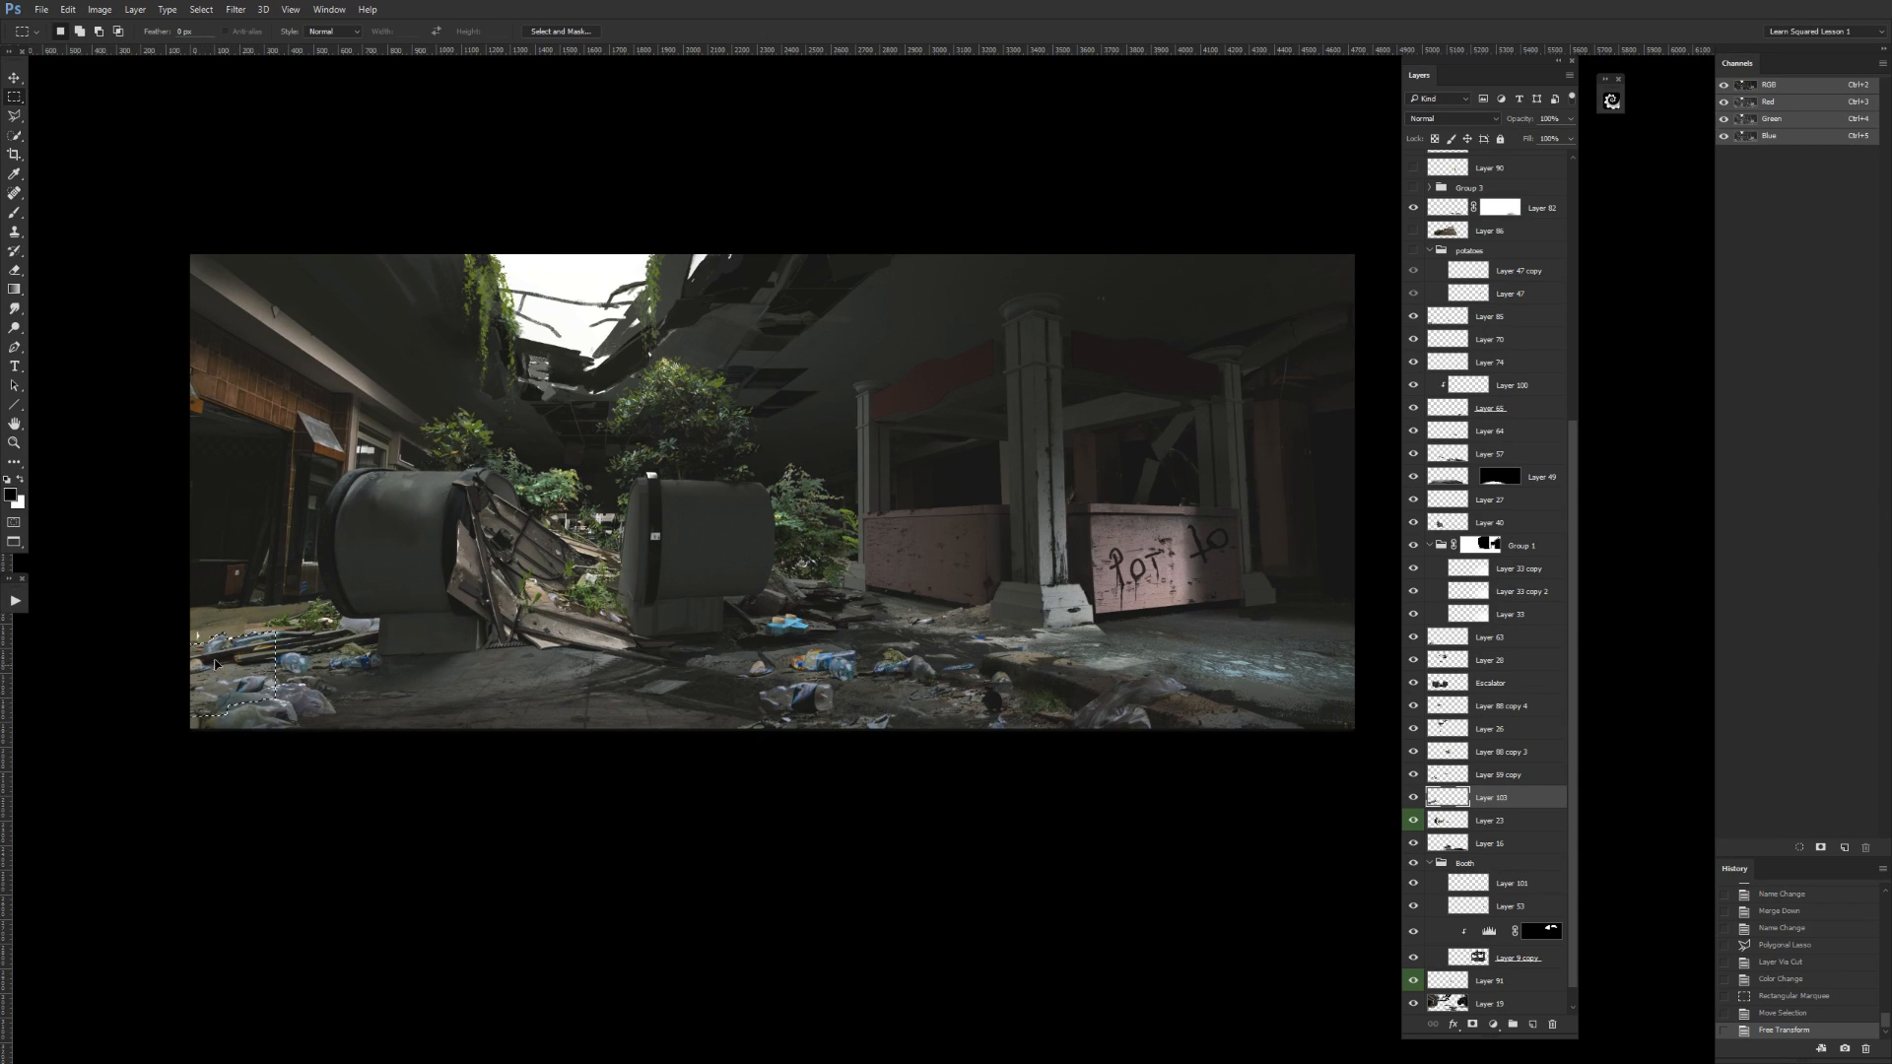
key("ctrl+d")
Check the copy layer directly above Layer 103, color-label it green, and reposition it next to Layer 103.
left_click(1414, 777)
left_click(1414, 777)
left_click(1414, 779)
left_click(1415, 777)
right_click(1414, 776)
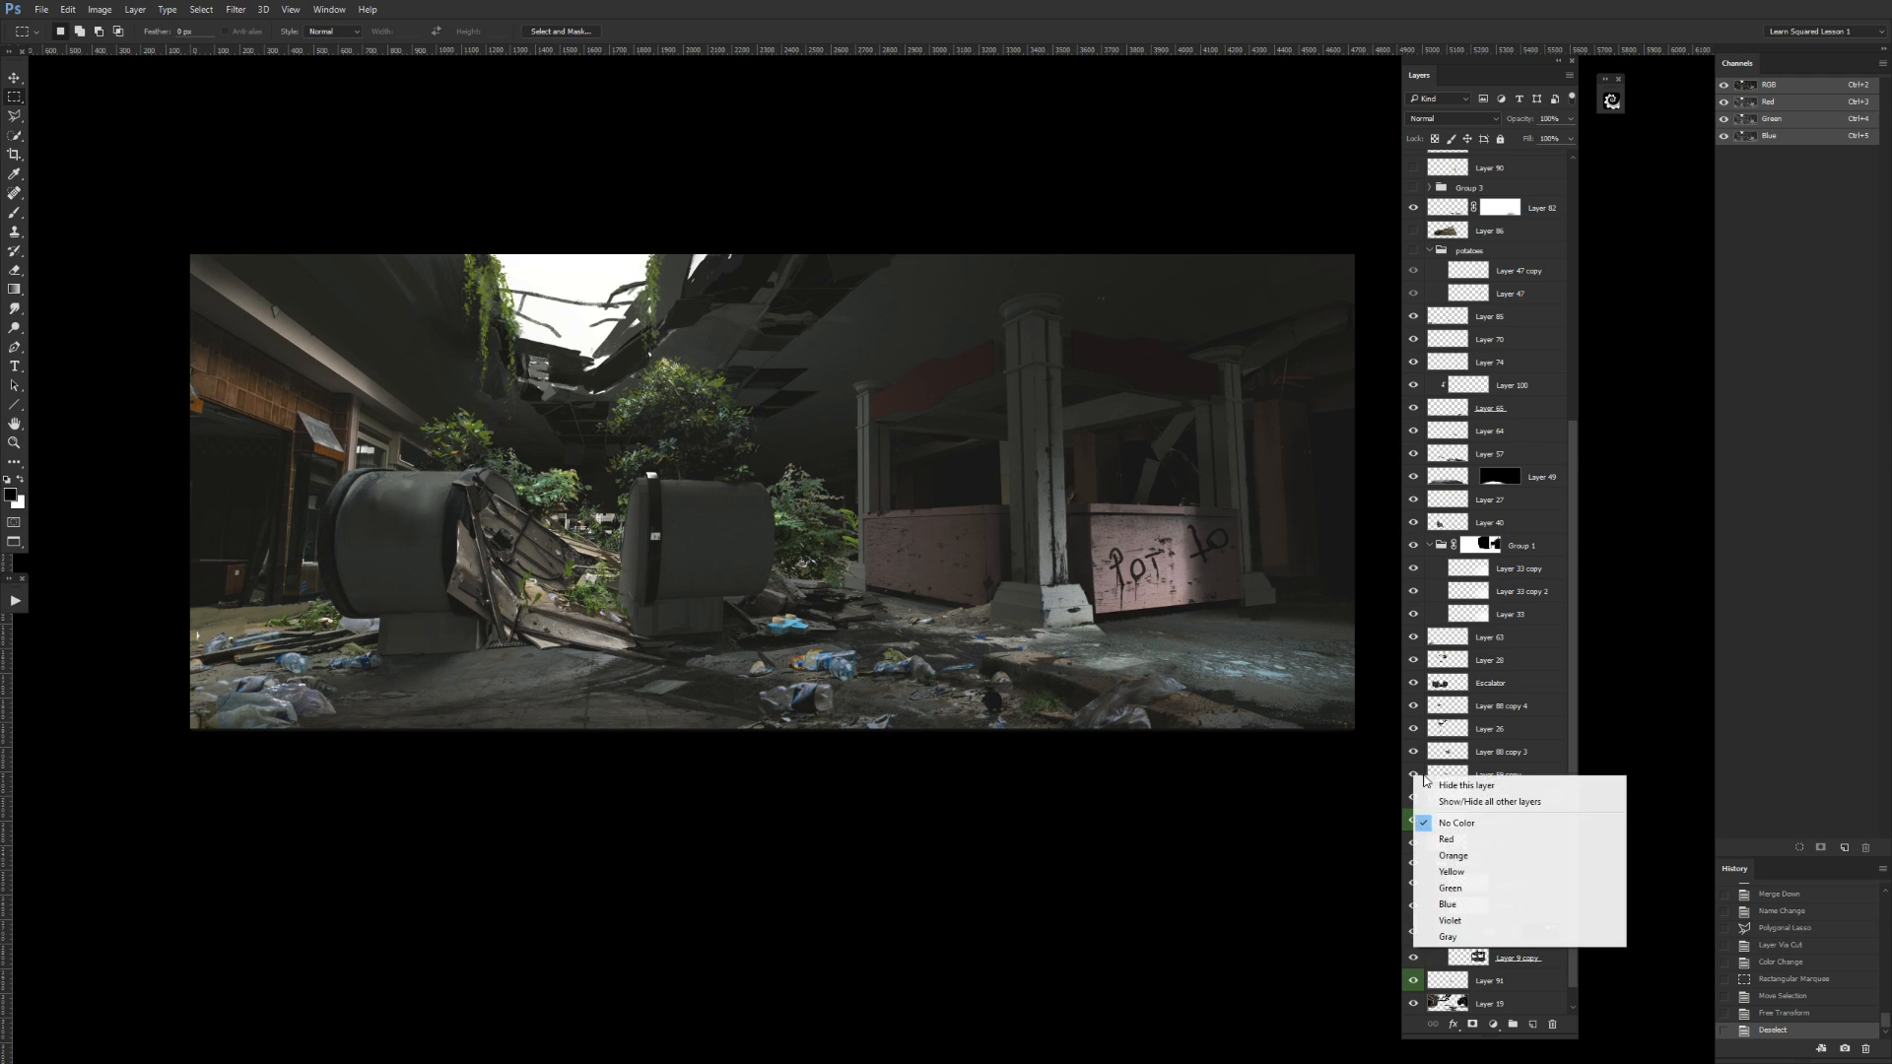
left_click(1419, 889)
left_click_drag(1485, 783, 1474, 808)
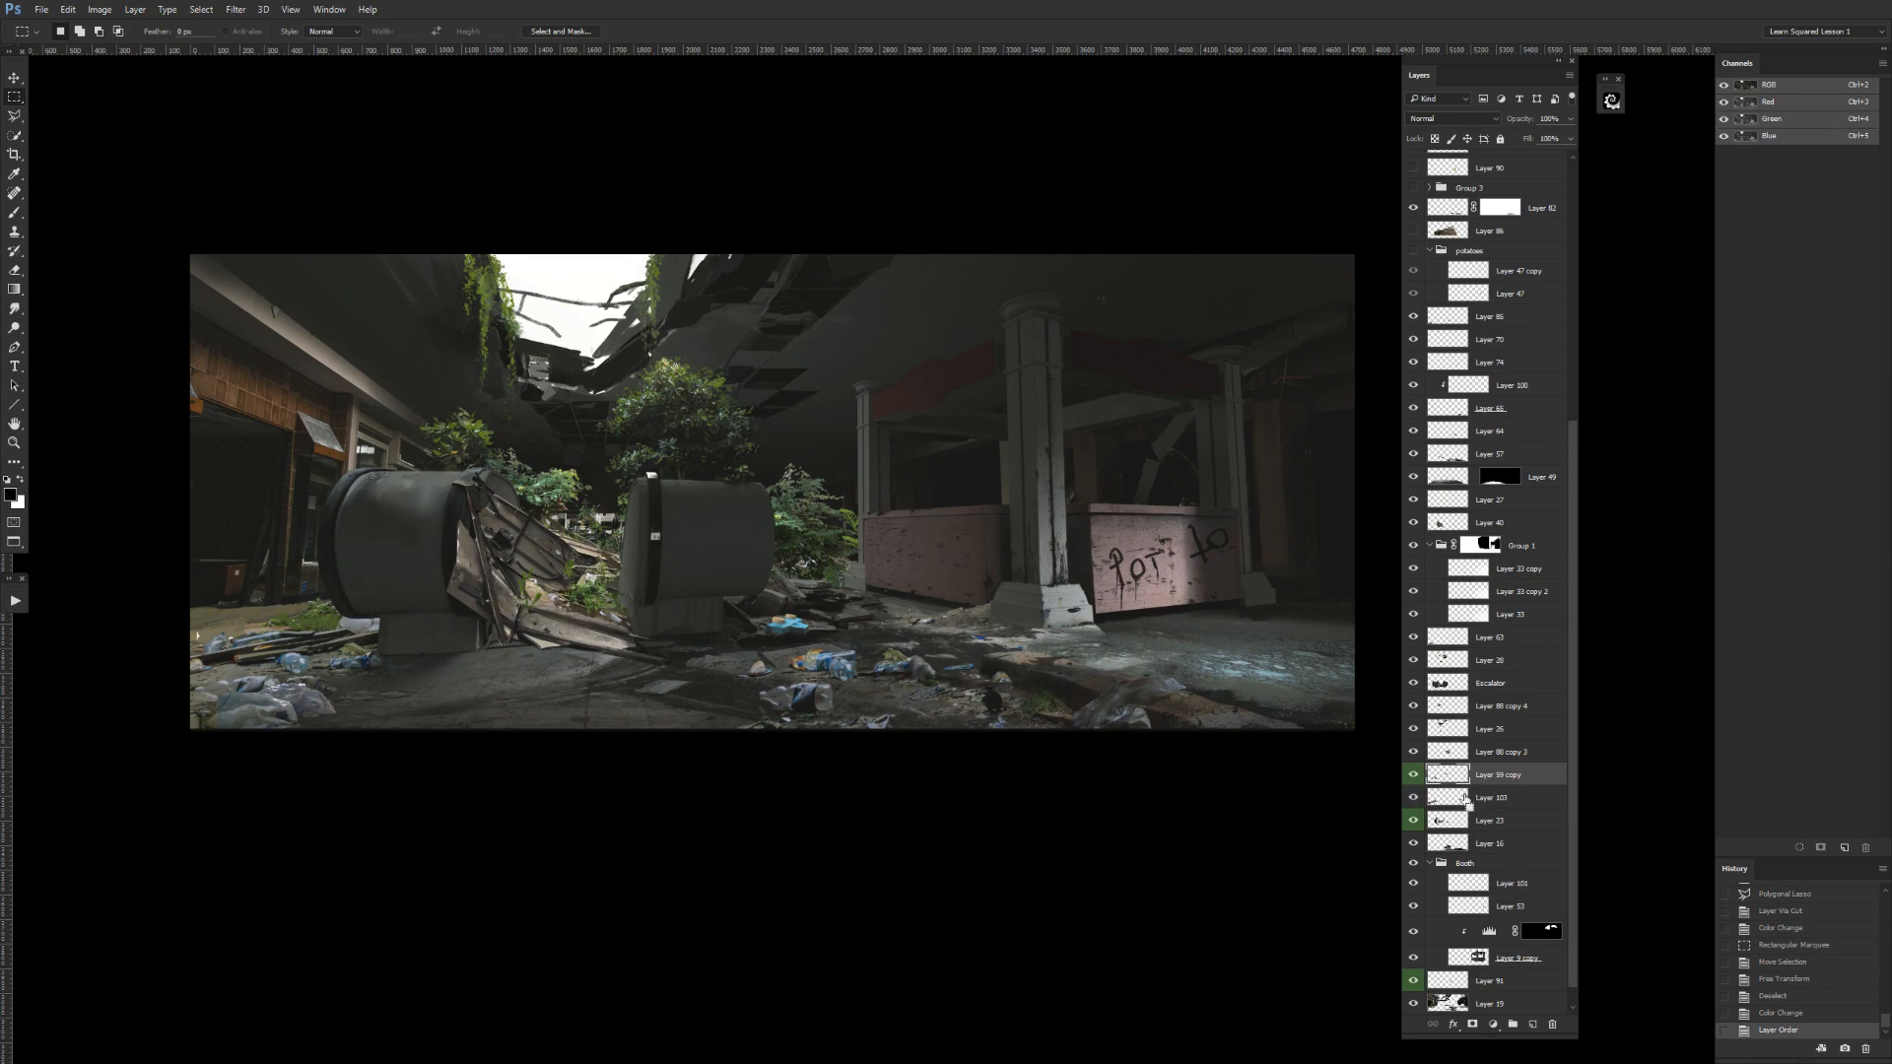
Check the contents of Layer 103 and its green-labeled copy neighbour by toggling visibility, and make Layer 103 active.
left_click(1412, 799)
left_click(1412, 798)
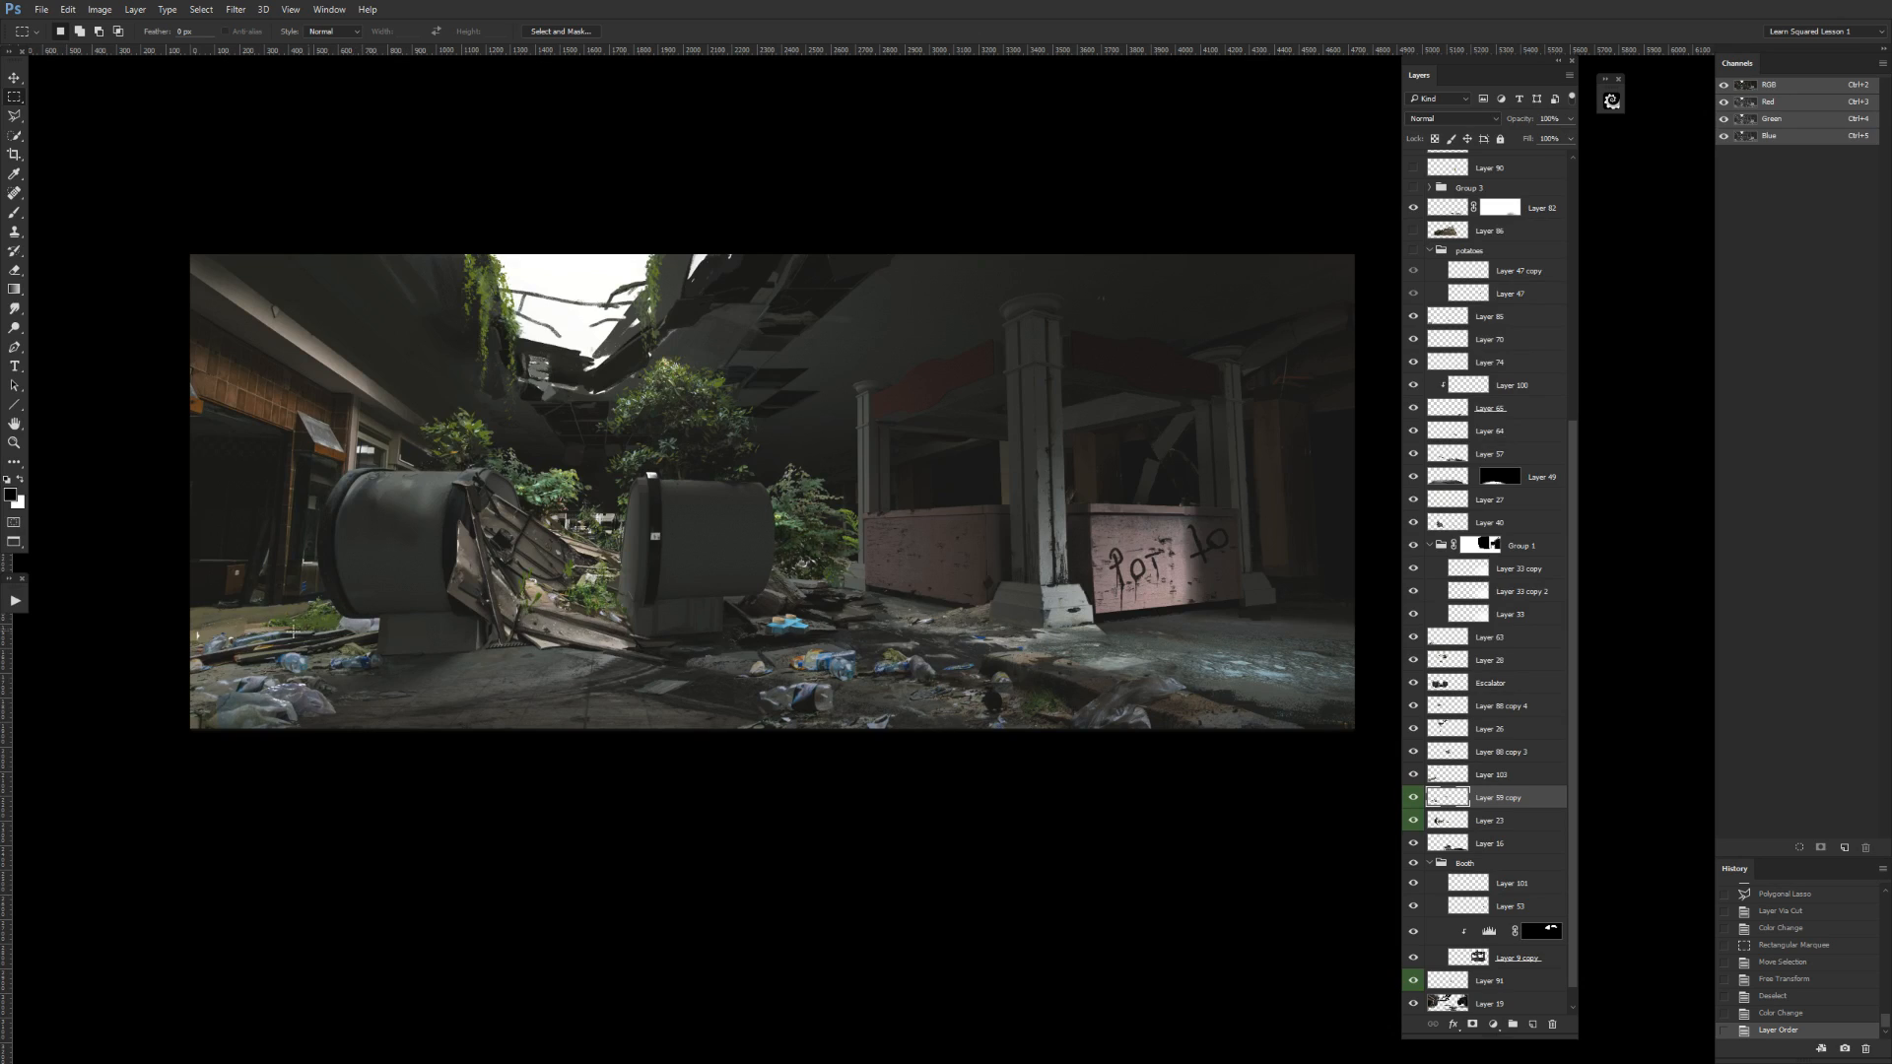
left_click(1409, 776)
left_click(1410, 777)
left_click(1435, 777)
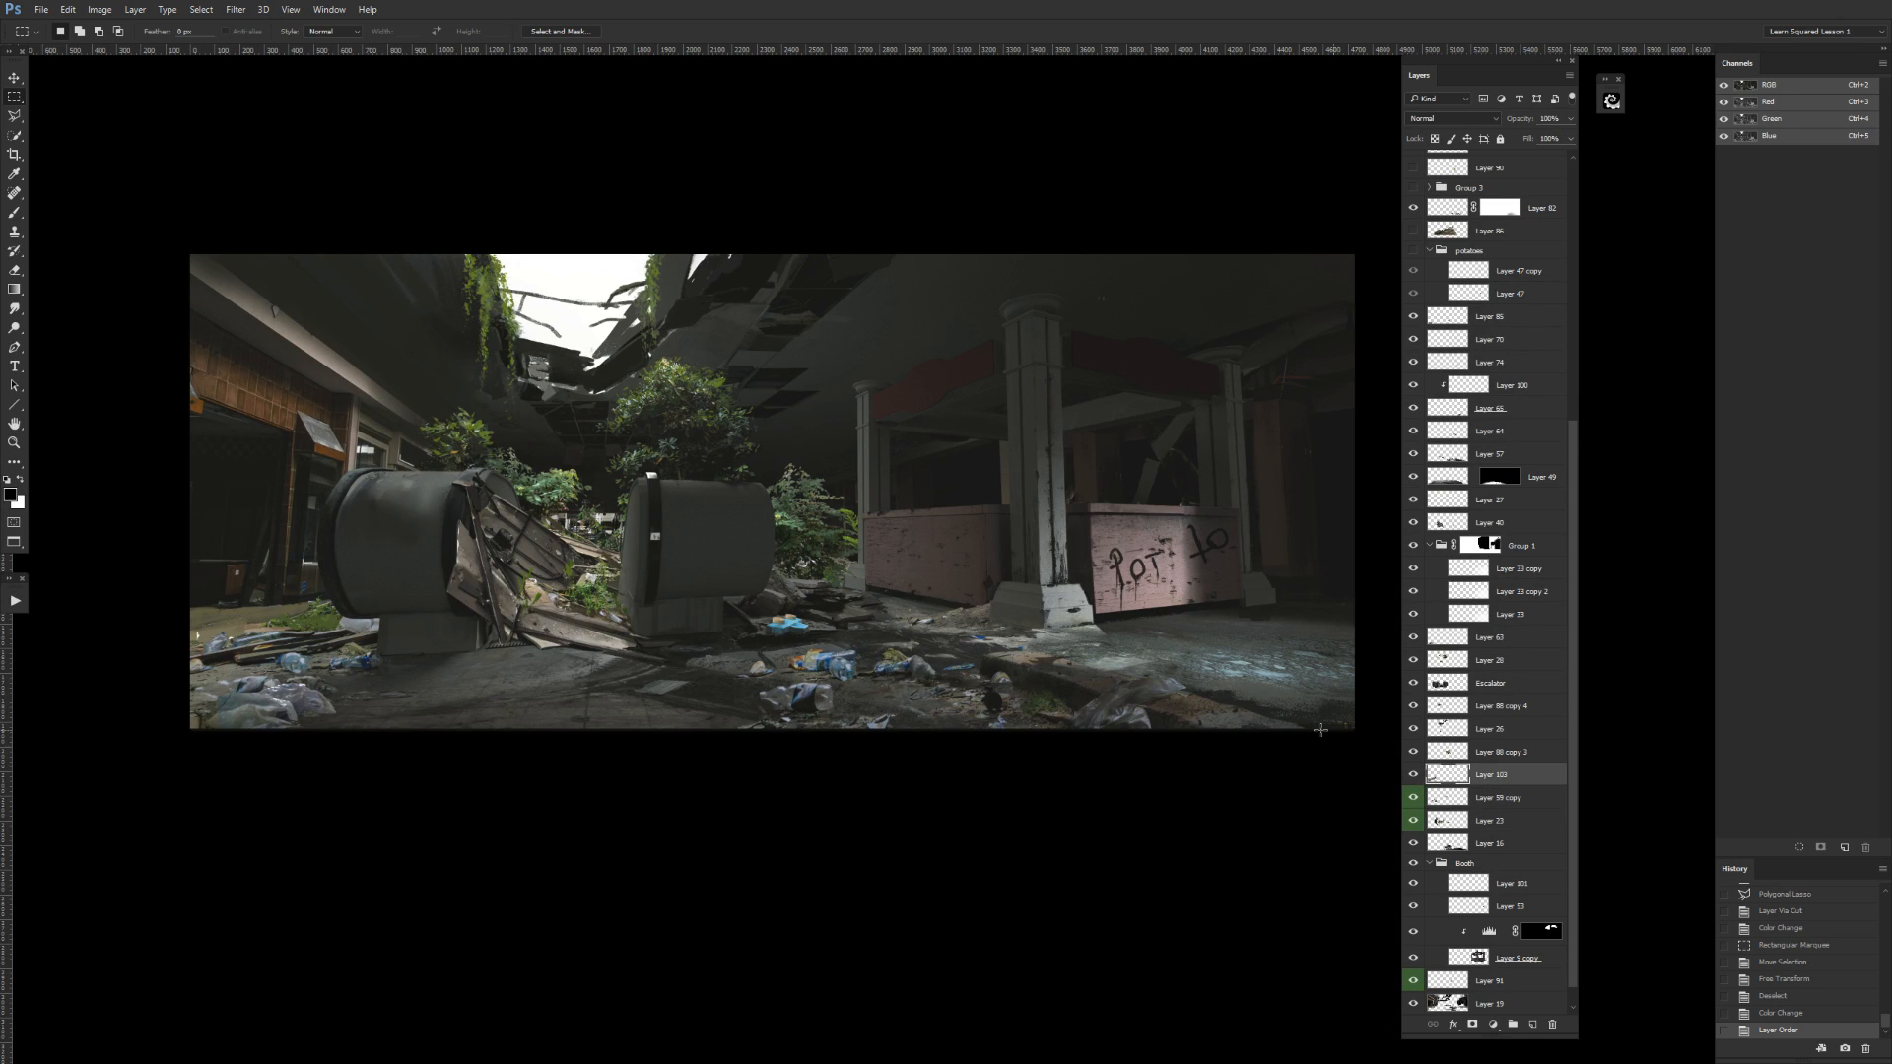
On Layer 103, lasso the area just left of the left escalator, above the ground debris, and delete its contents.
key("l")
key("ctrl+plus")
left_click_drag(572, 584, 1021, 511)
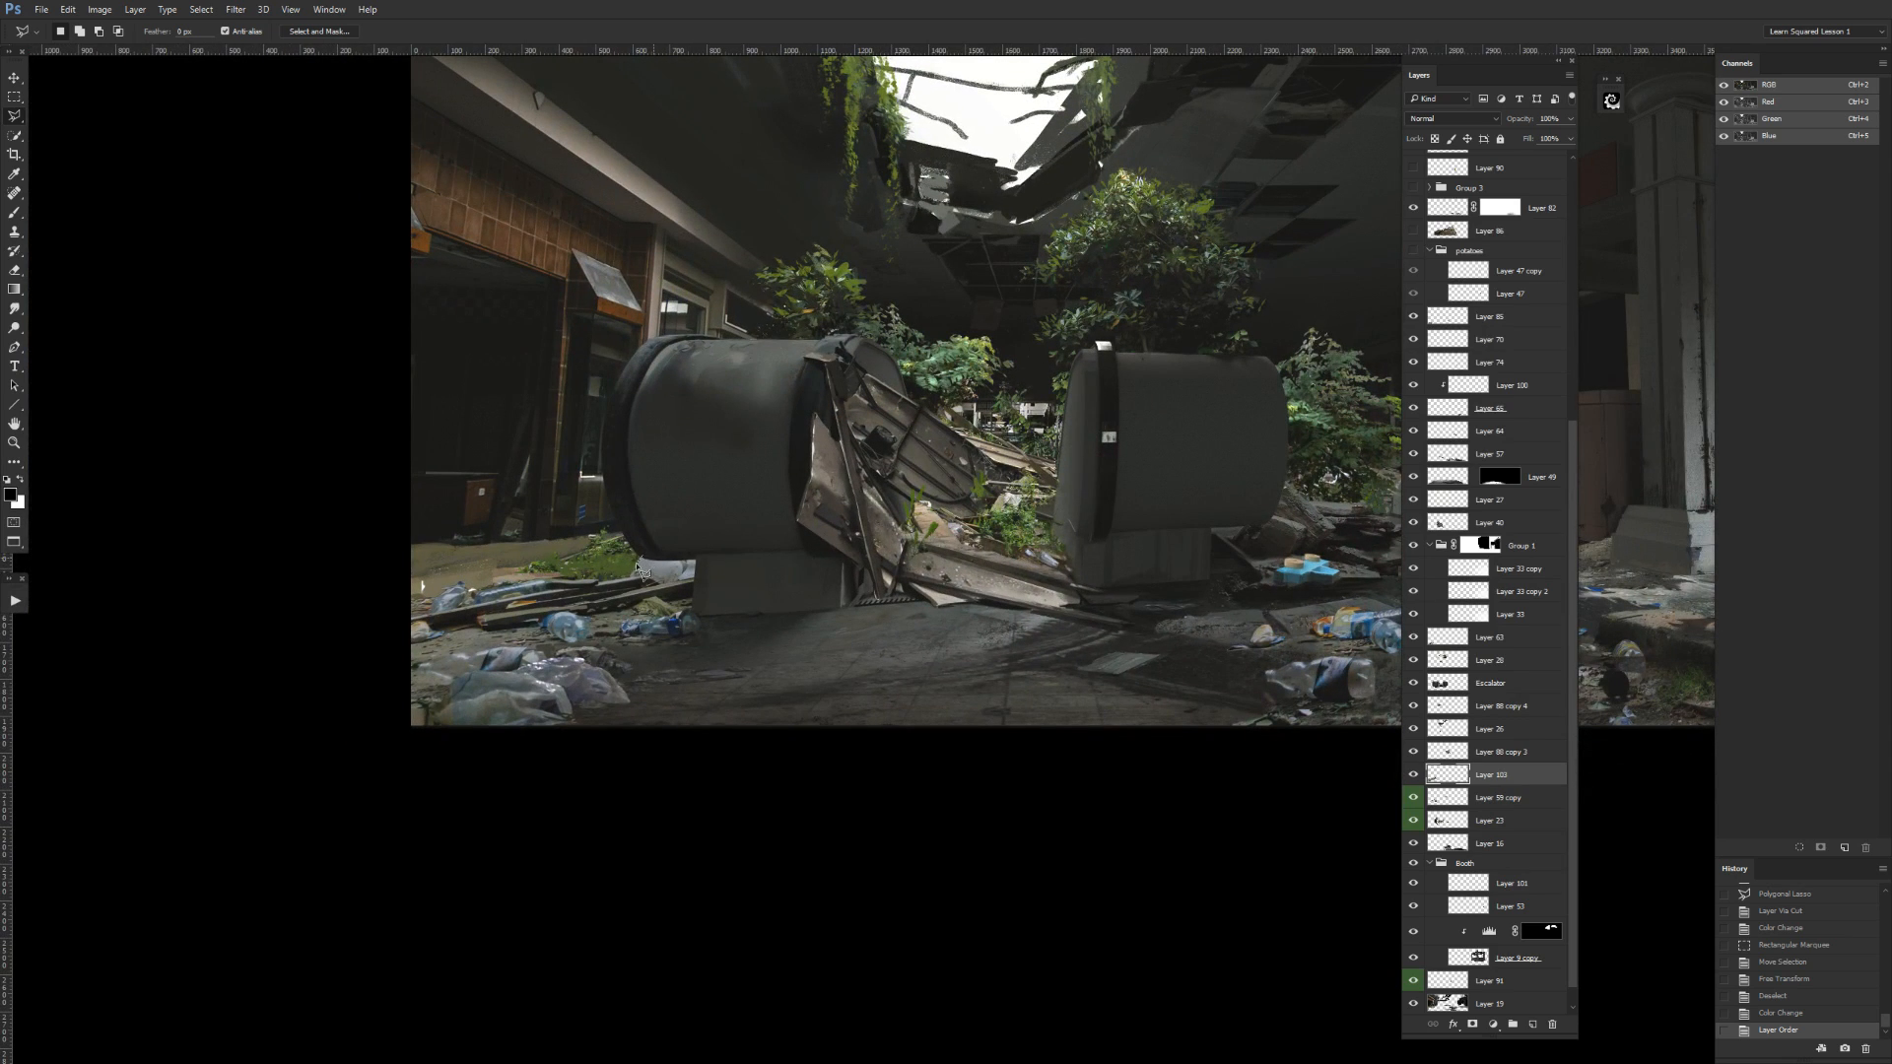
left_click(598, 580)
left_click(519, 575)
left_click(476, 556)
left_click(535, 481)
left_click(679, 423)
left_click(642, 556)
key("Delete")
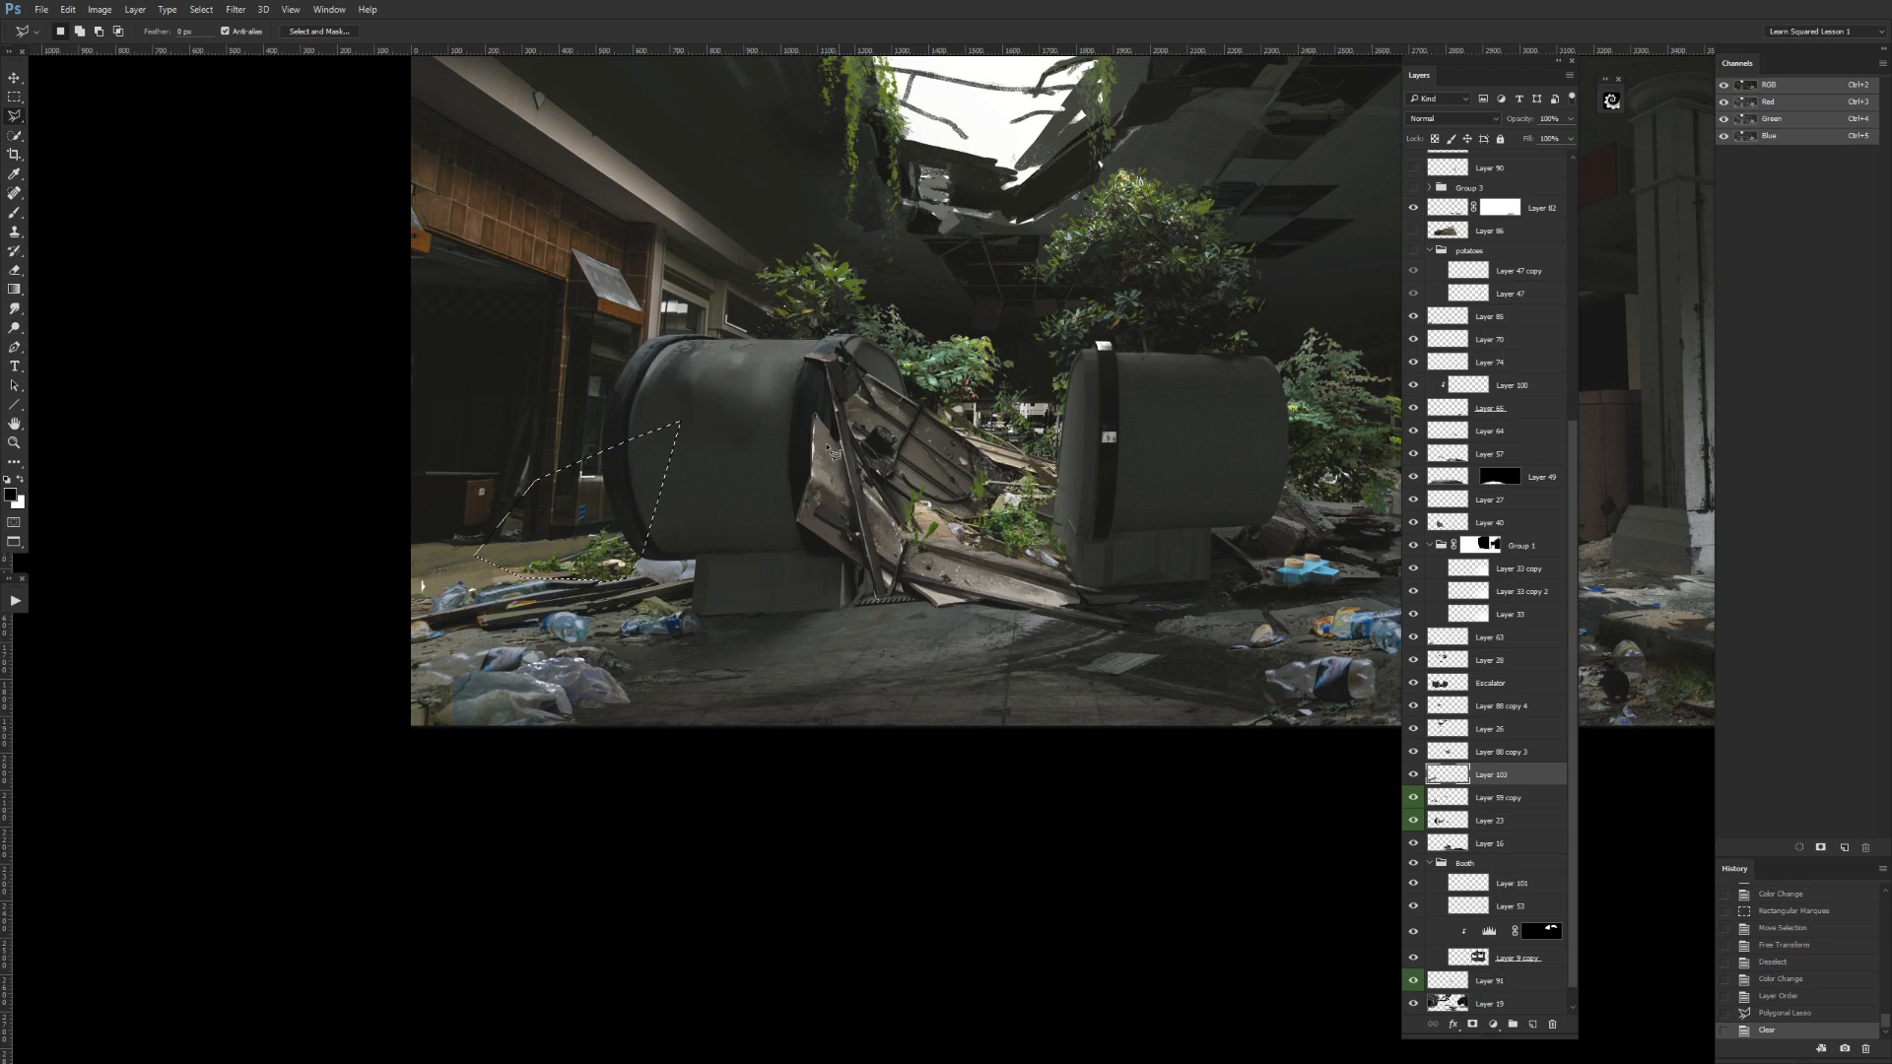
key("ctrl+minus")
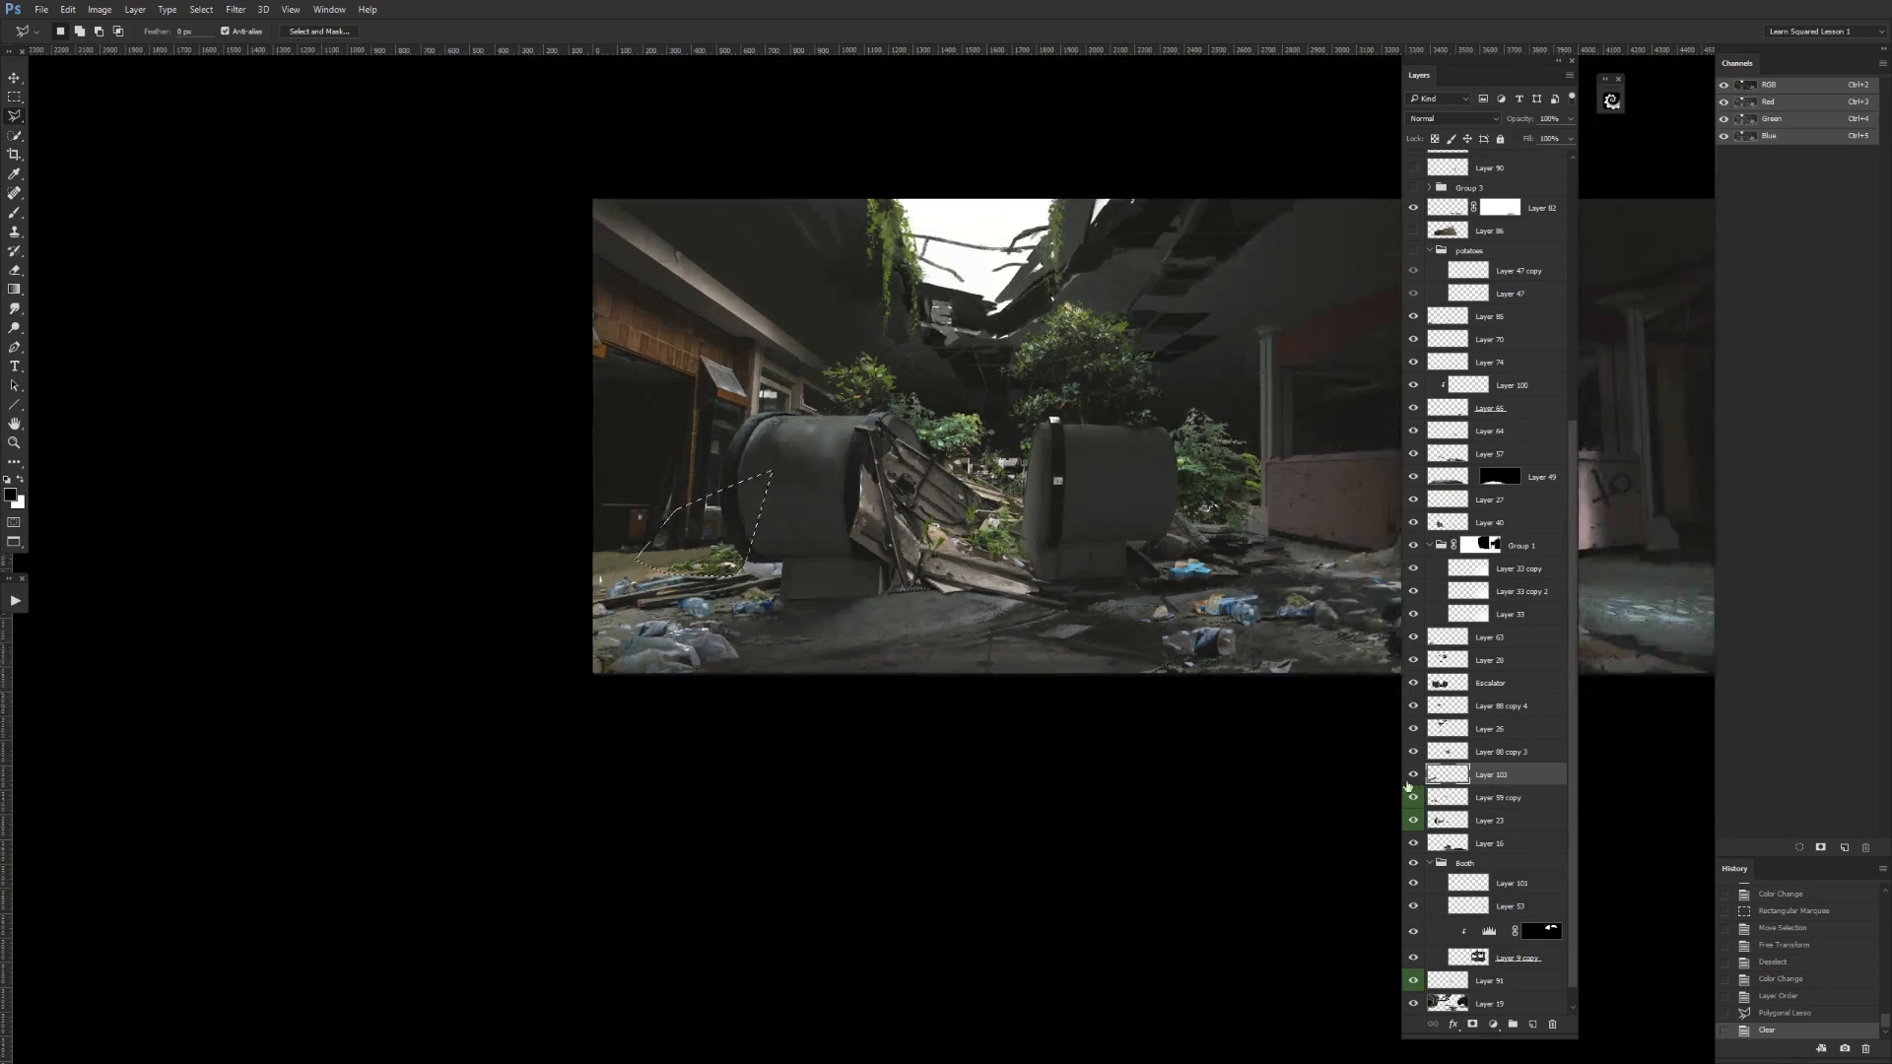
left_click_drag(1284, 718, 1006, 785)
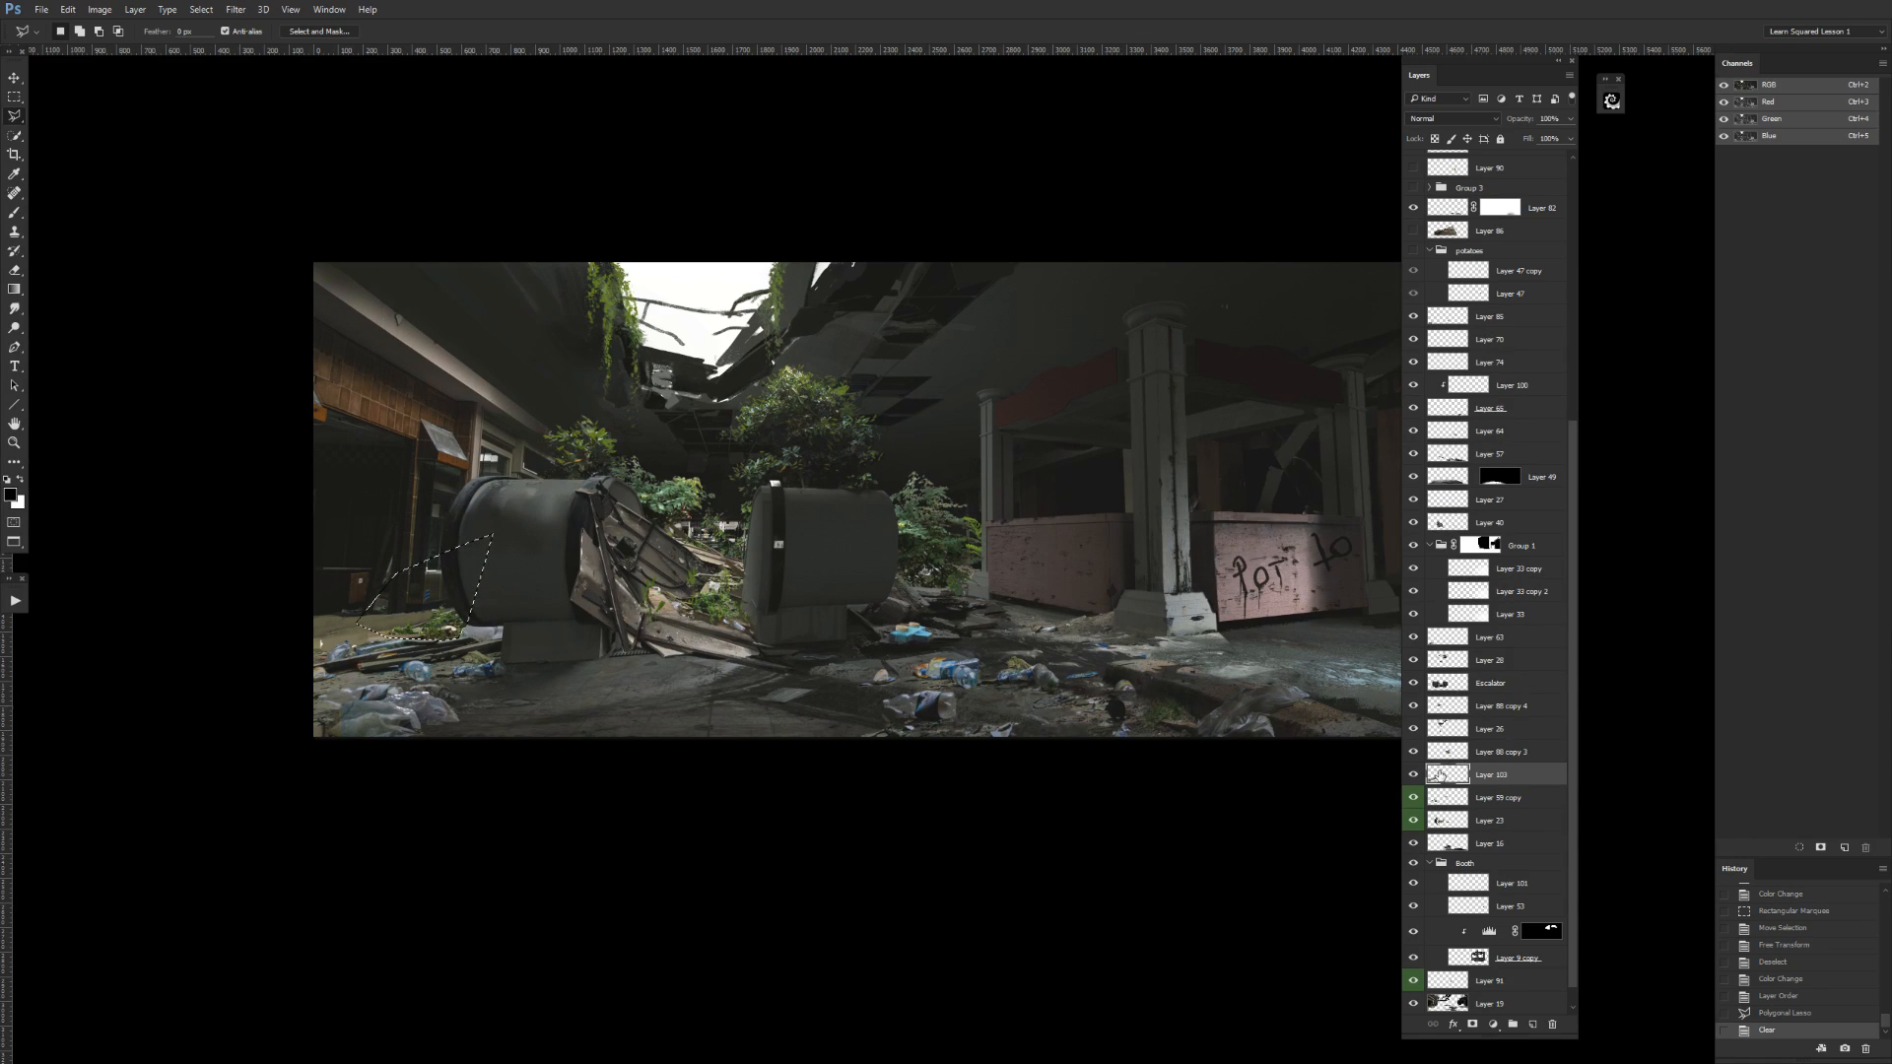
Collapse the Booth group, move Layer 16 down the stack directly above Layer 19, and merge it into Layer 19.
left_click(1413, 846)
left_click(1412, 846)
left_click(1464, 838)
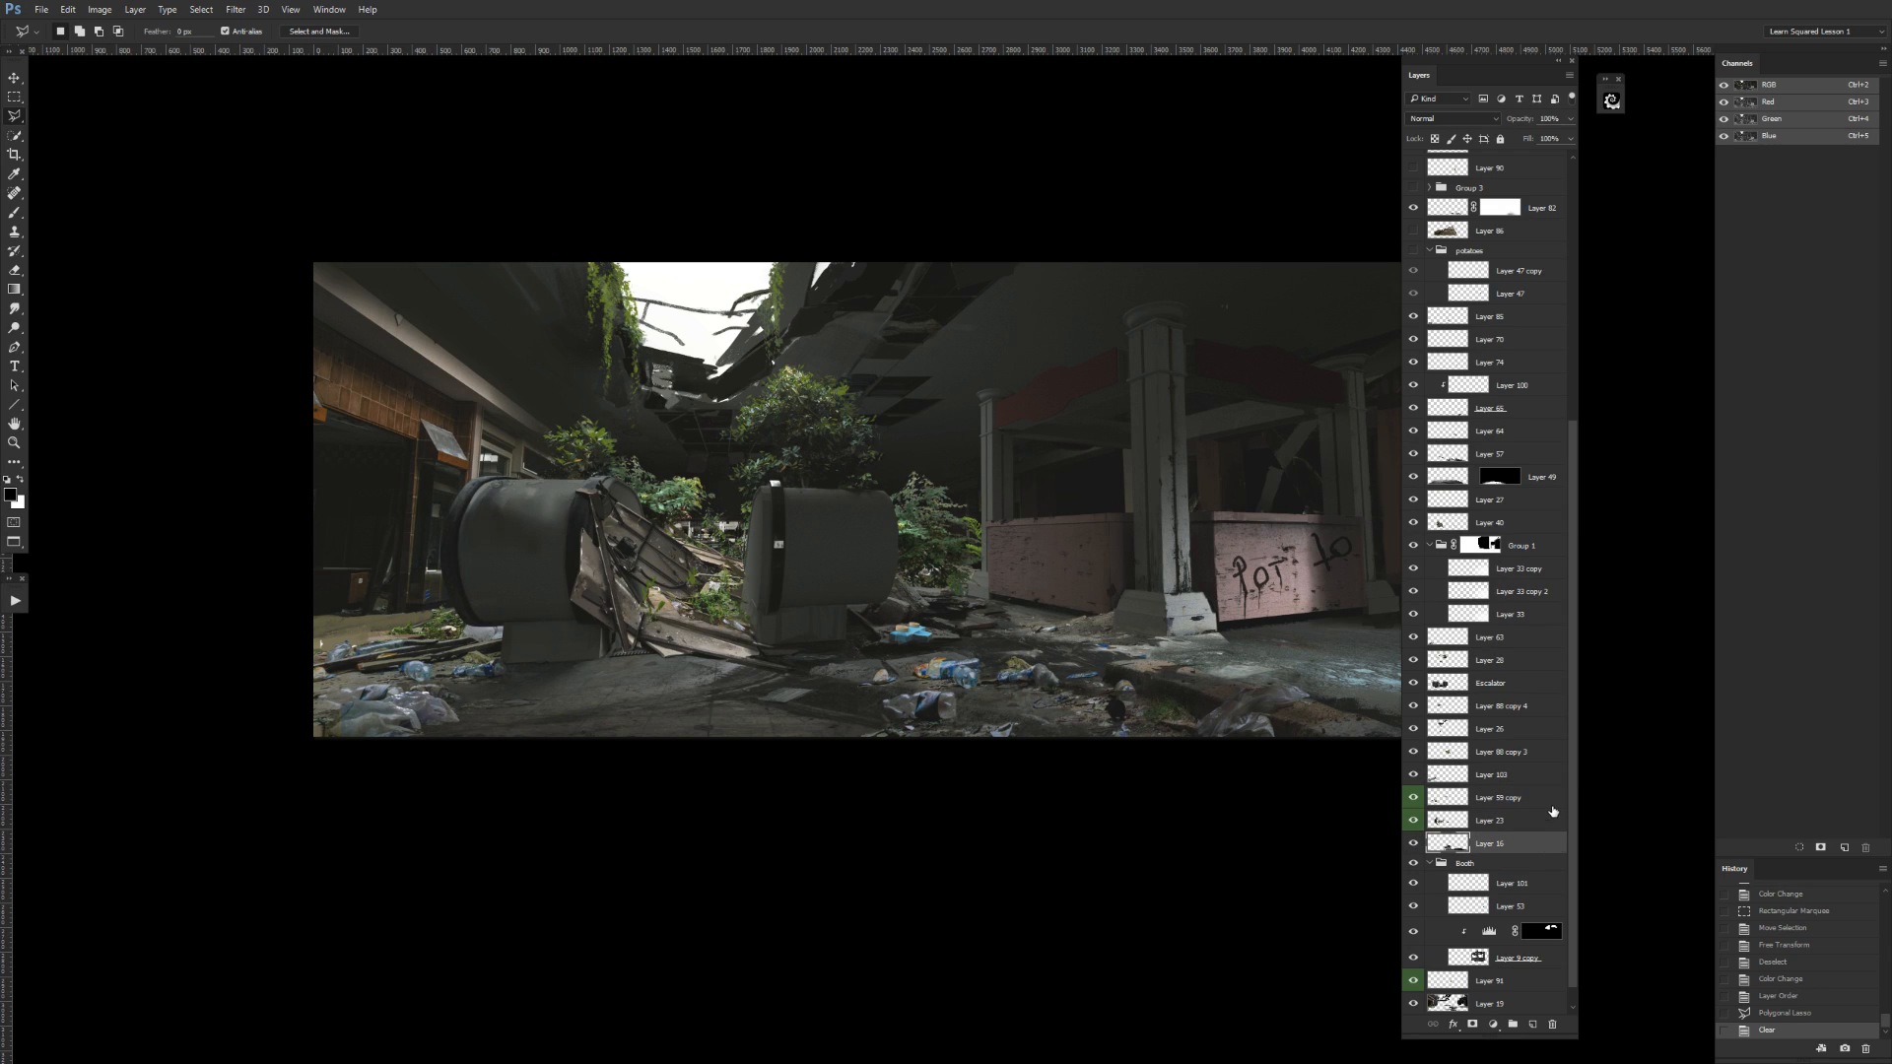
key("ctrl+minus")
left_click(1429, 863)
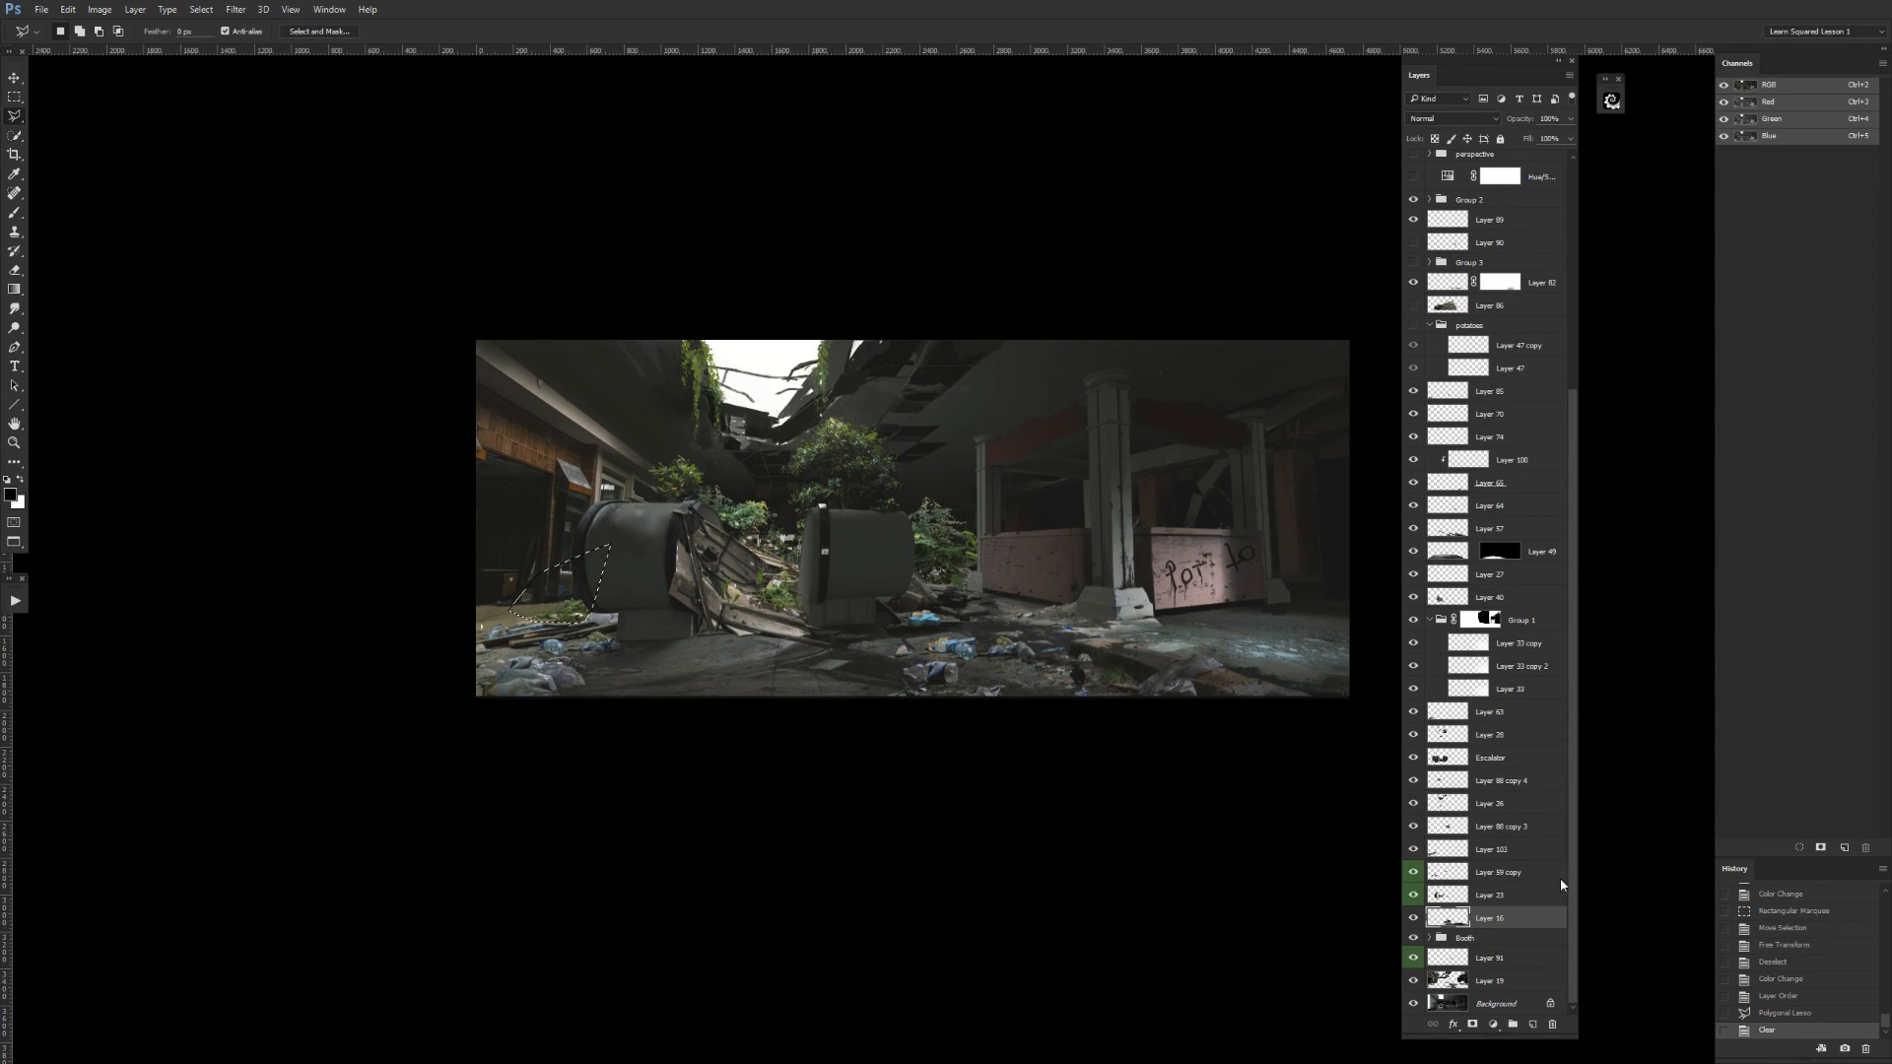
left_click_drag(1456, 917, 1507, 949)
key("ctrl+z")
key("ctrl+z")
left_click_drag(1478, 934, 1505, 954)
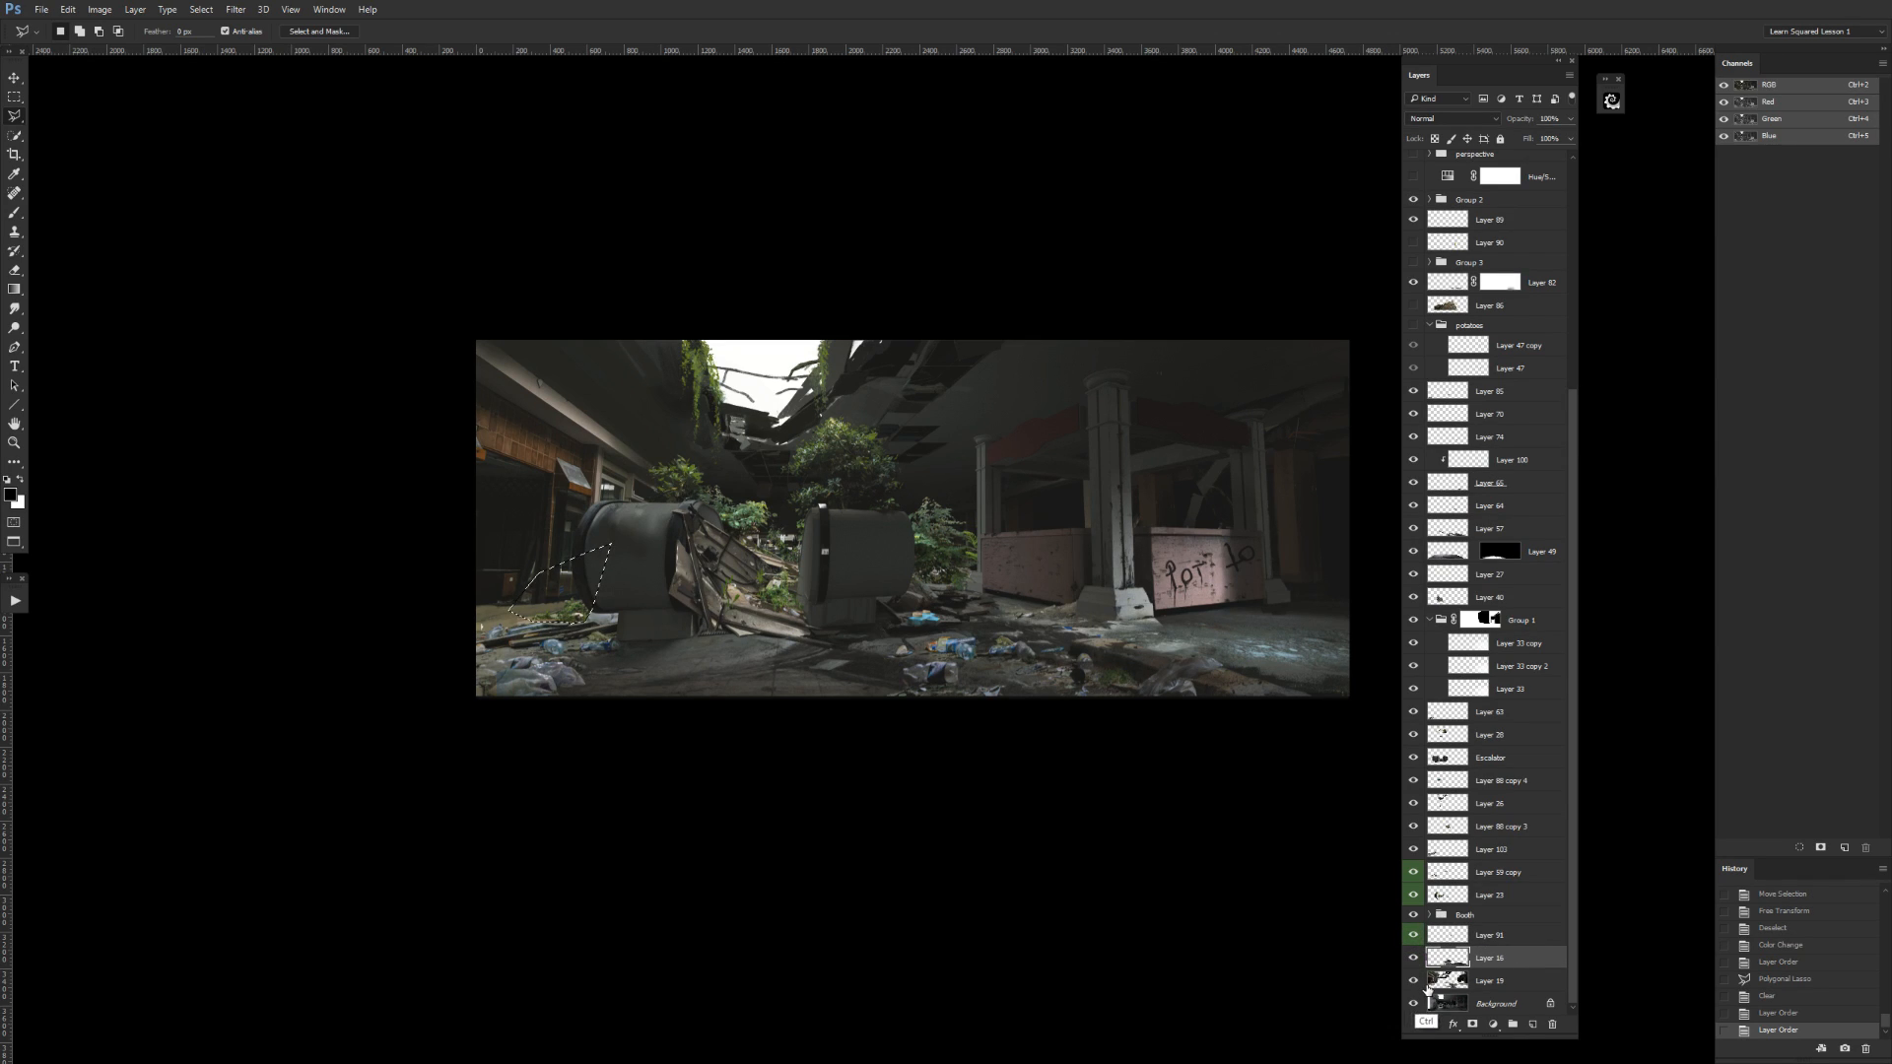
key("ctrl+e")
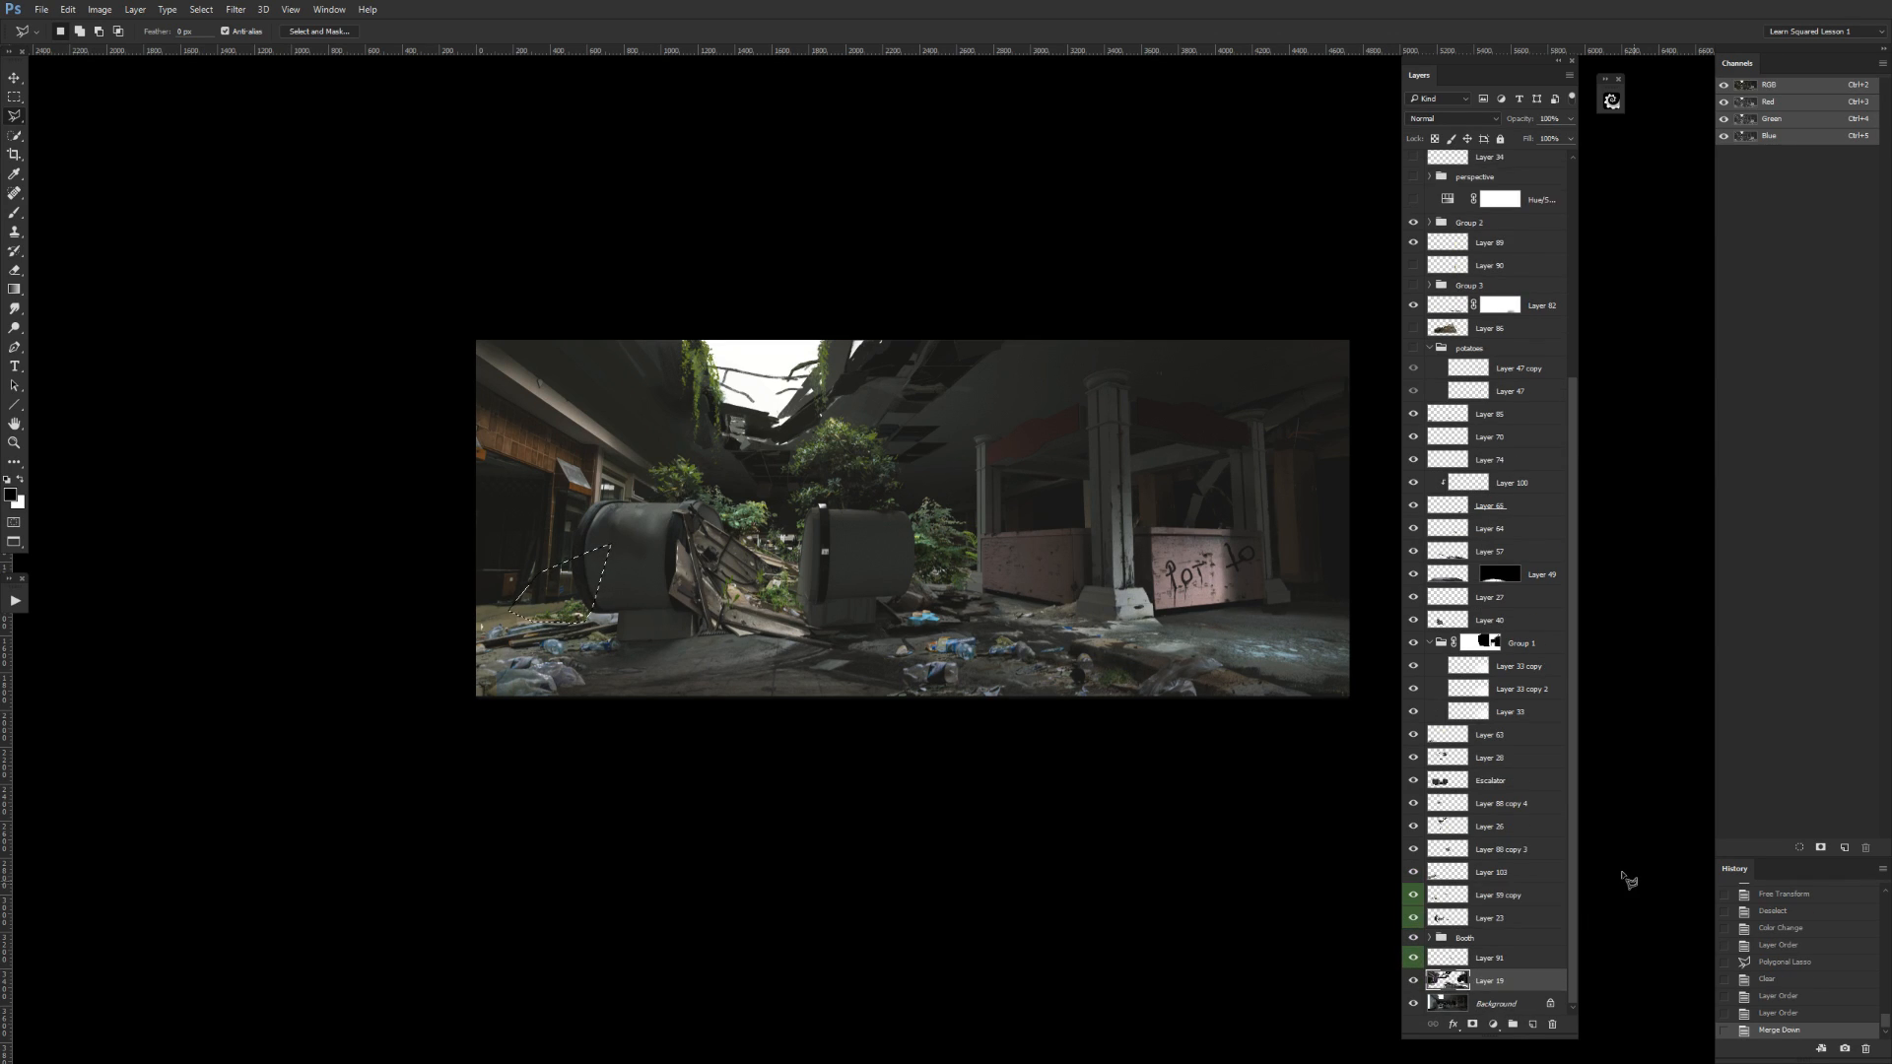
Check the merged Layer 19 by toggling its visibility, and clear the leftover lasso selection.
left_click(1414, 981)
left_click(1413, 980)
key("ctrl+d")
key("m")
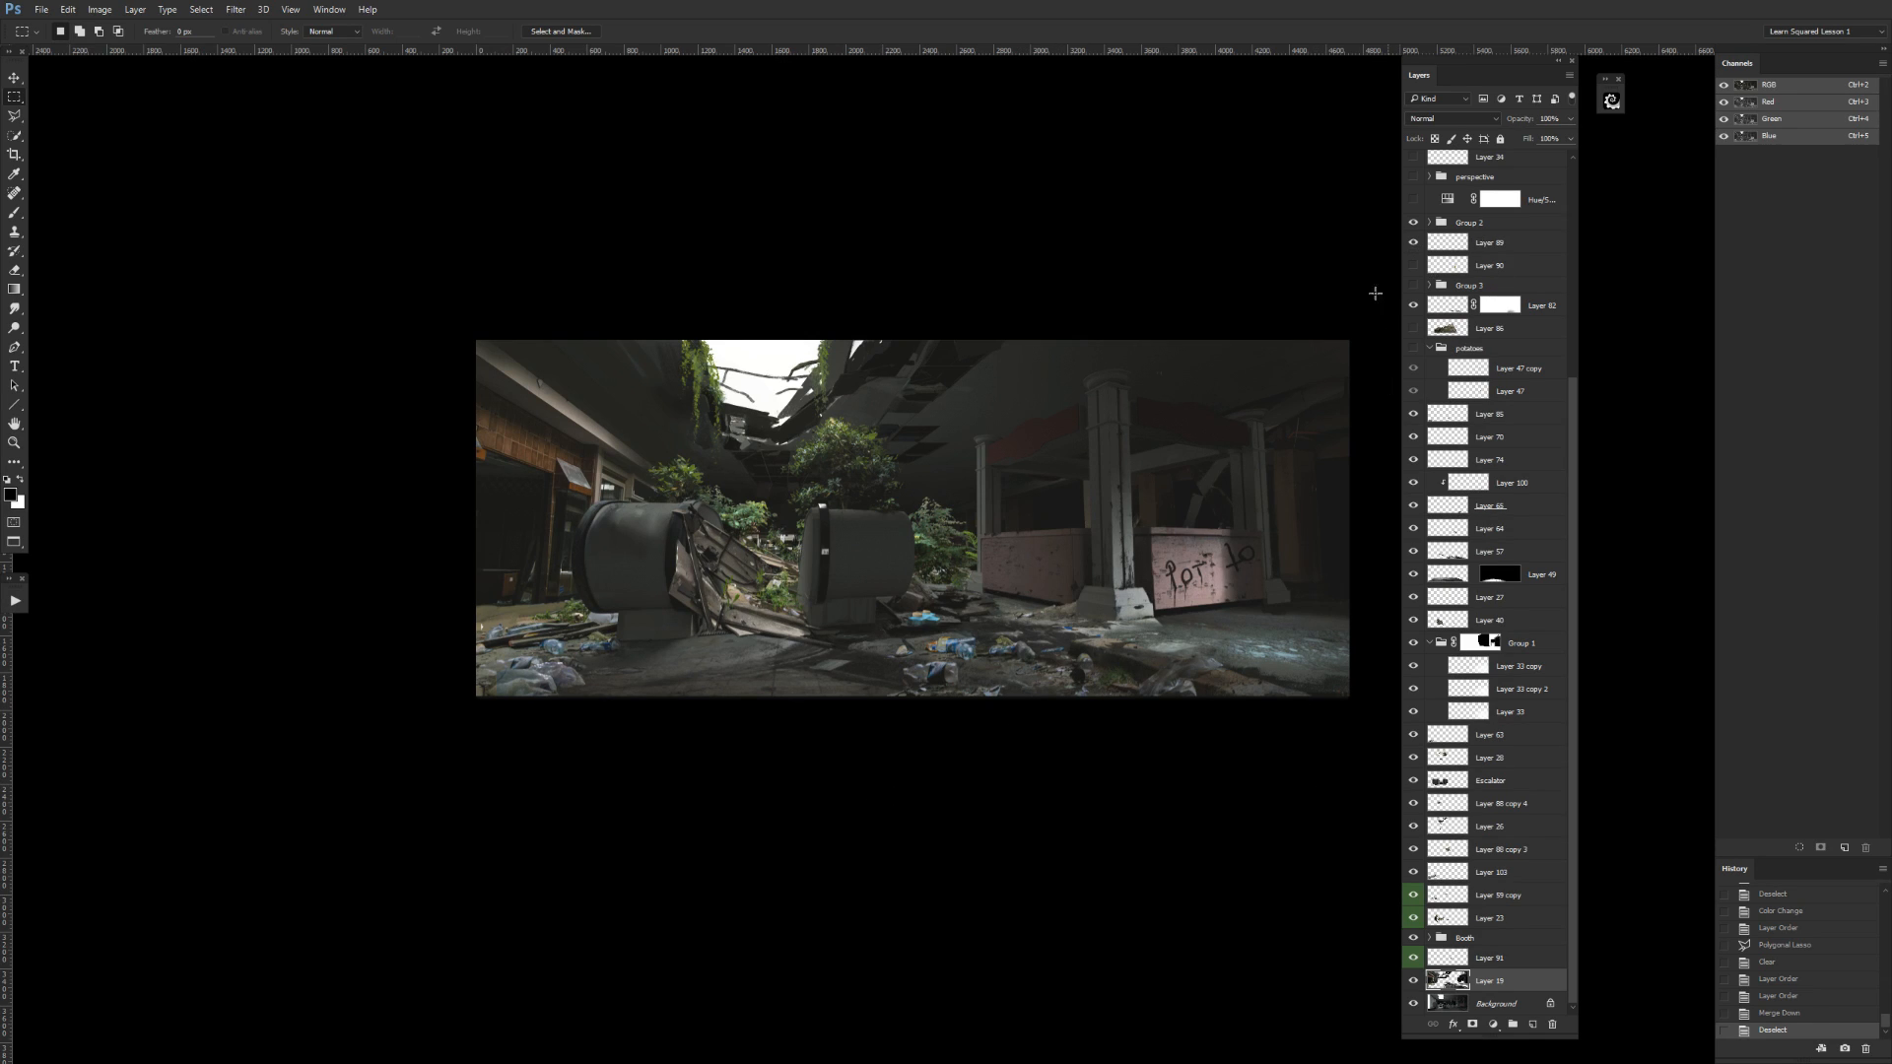
Show the dirt and trash mound on Layer 86 and move that layer to the top of the References group.
left_click(1414, 329)
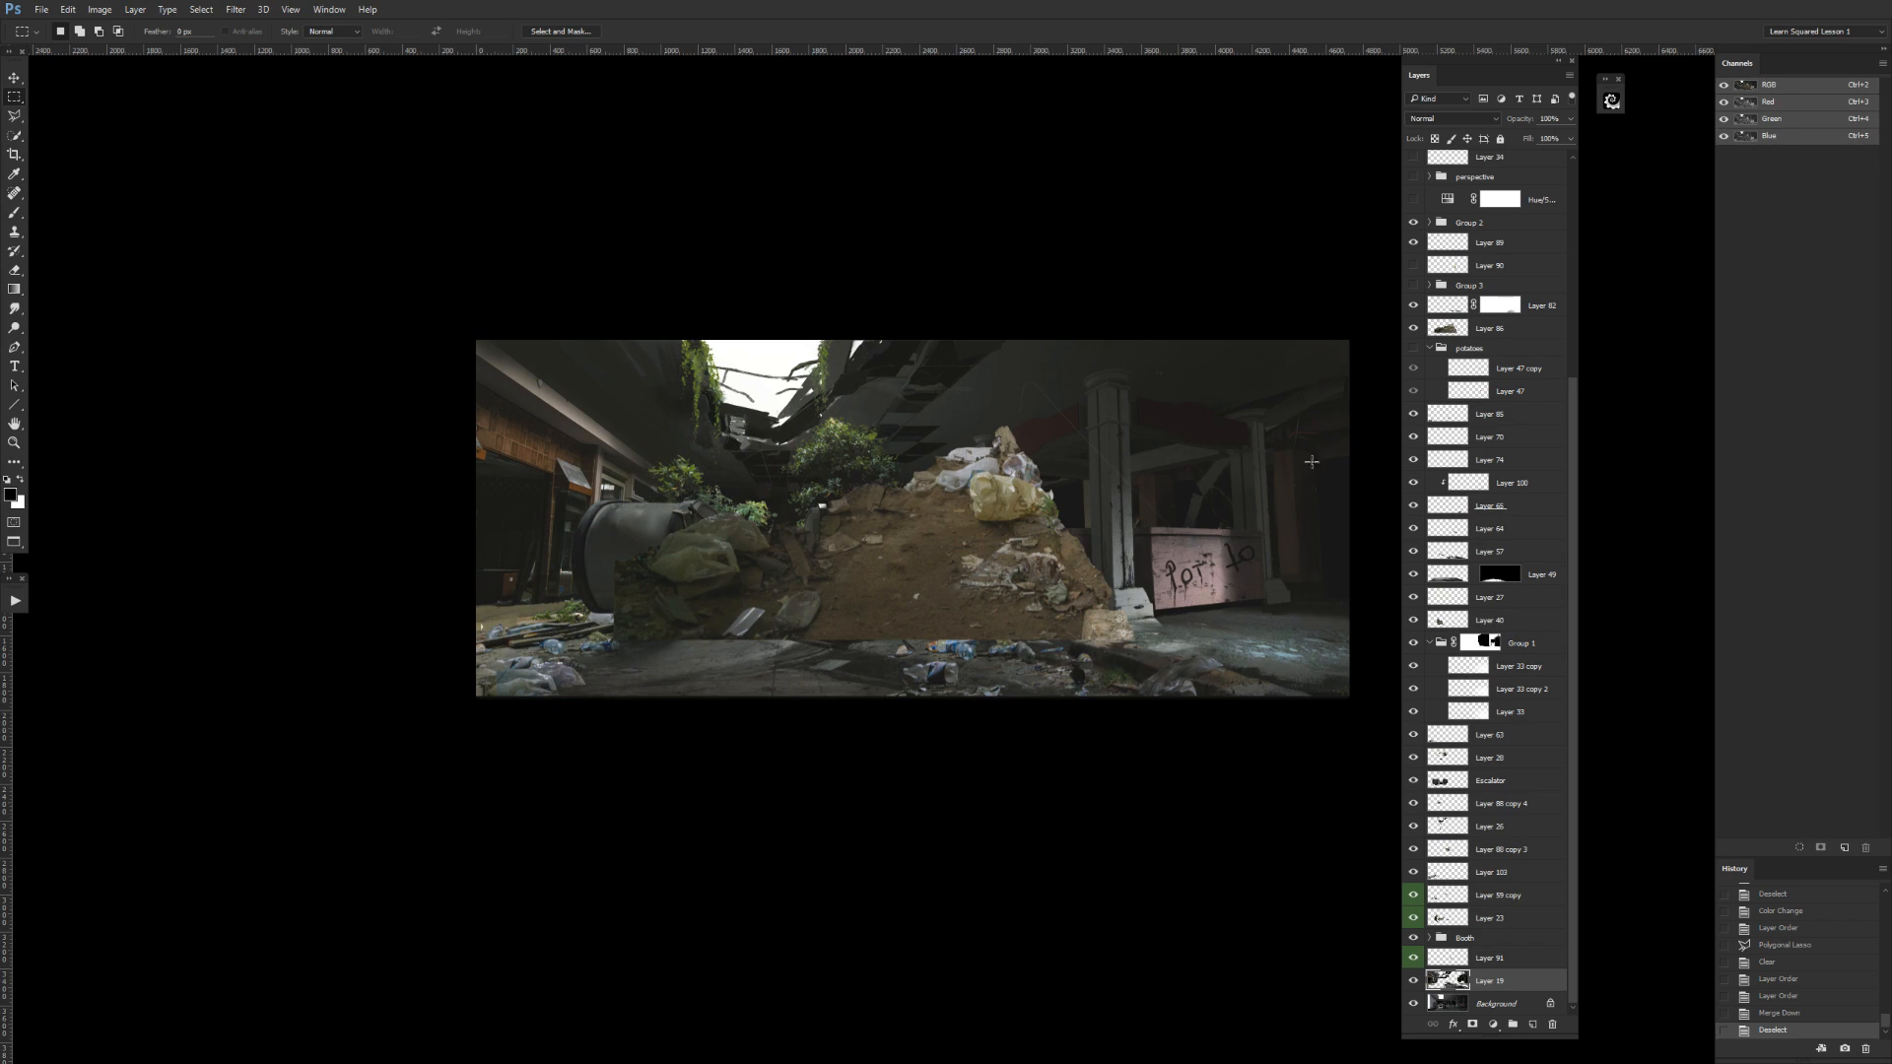
left_click(1475, 329)
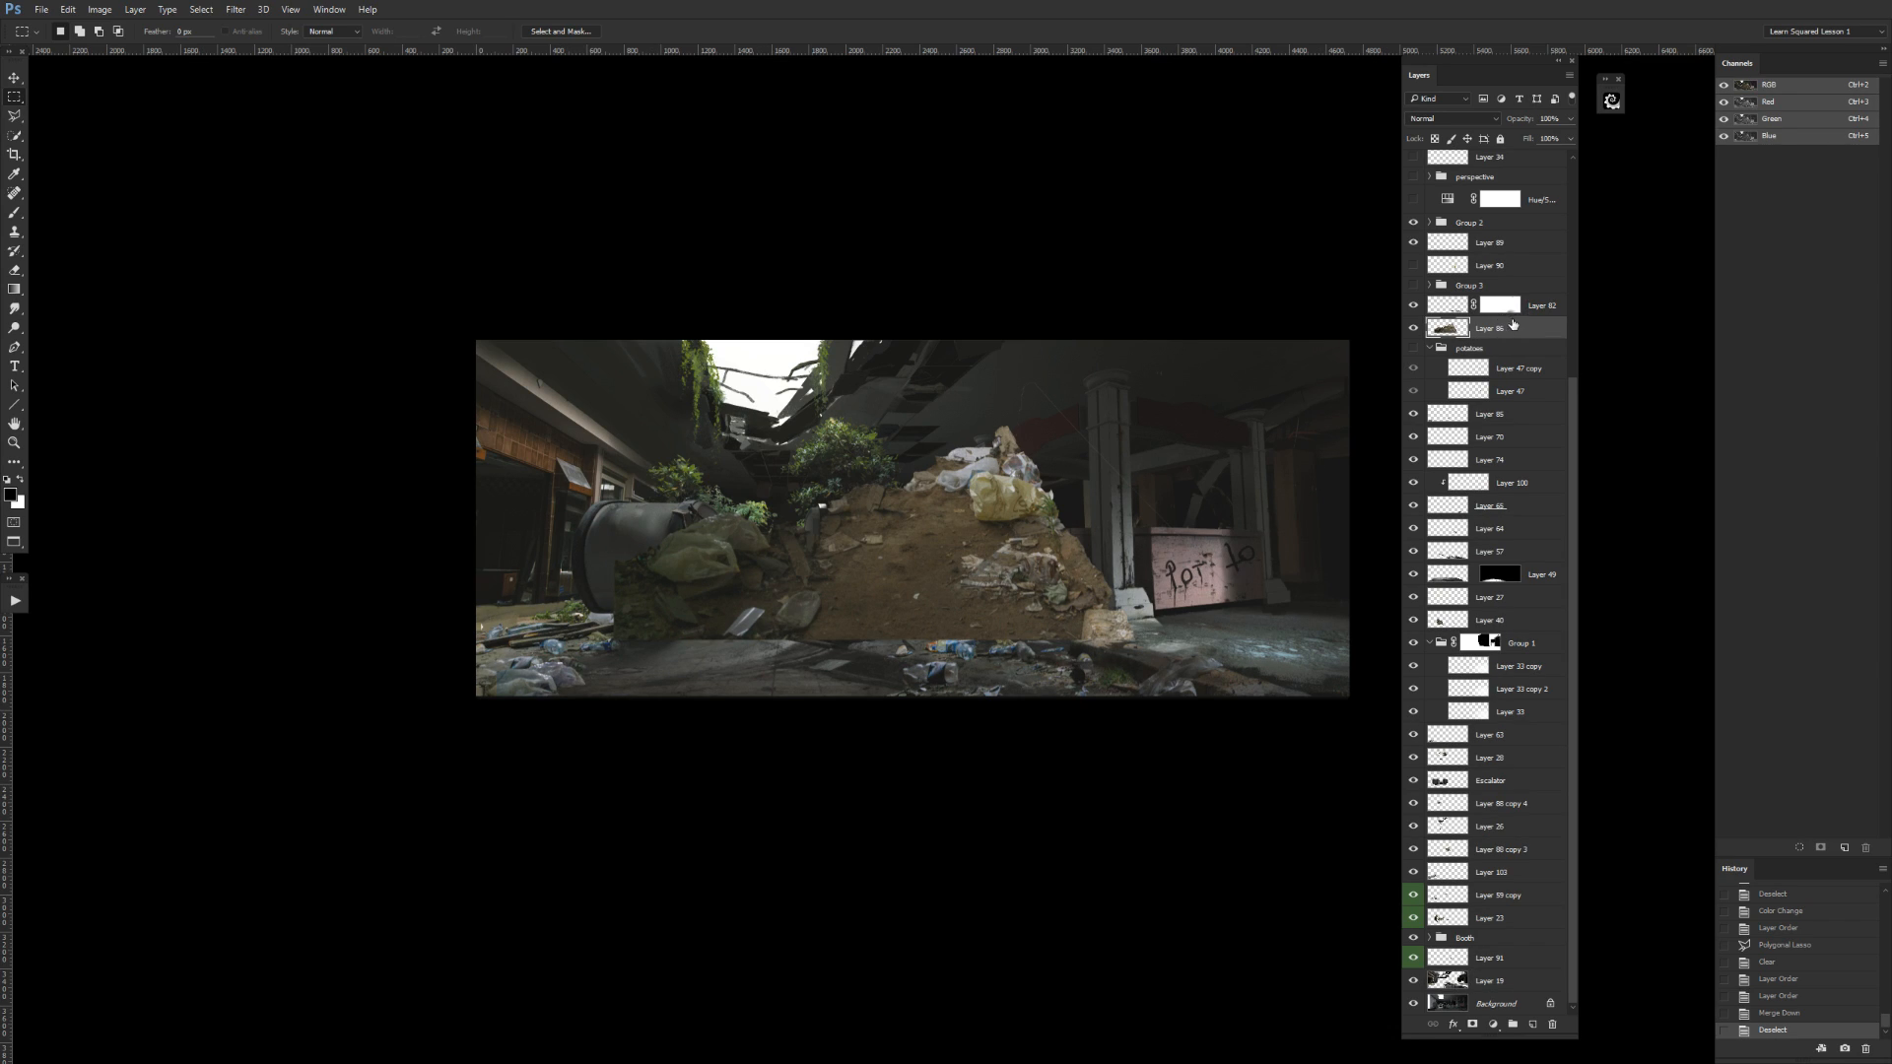
scroll(1570, 311, "up", 5)
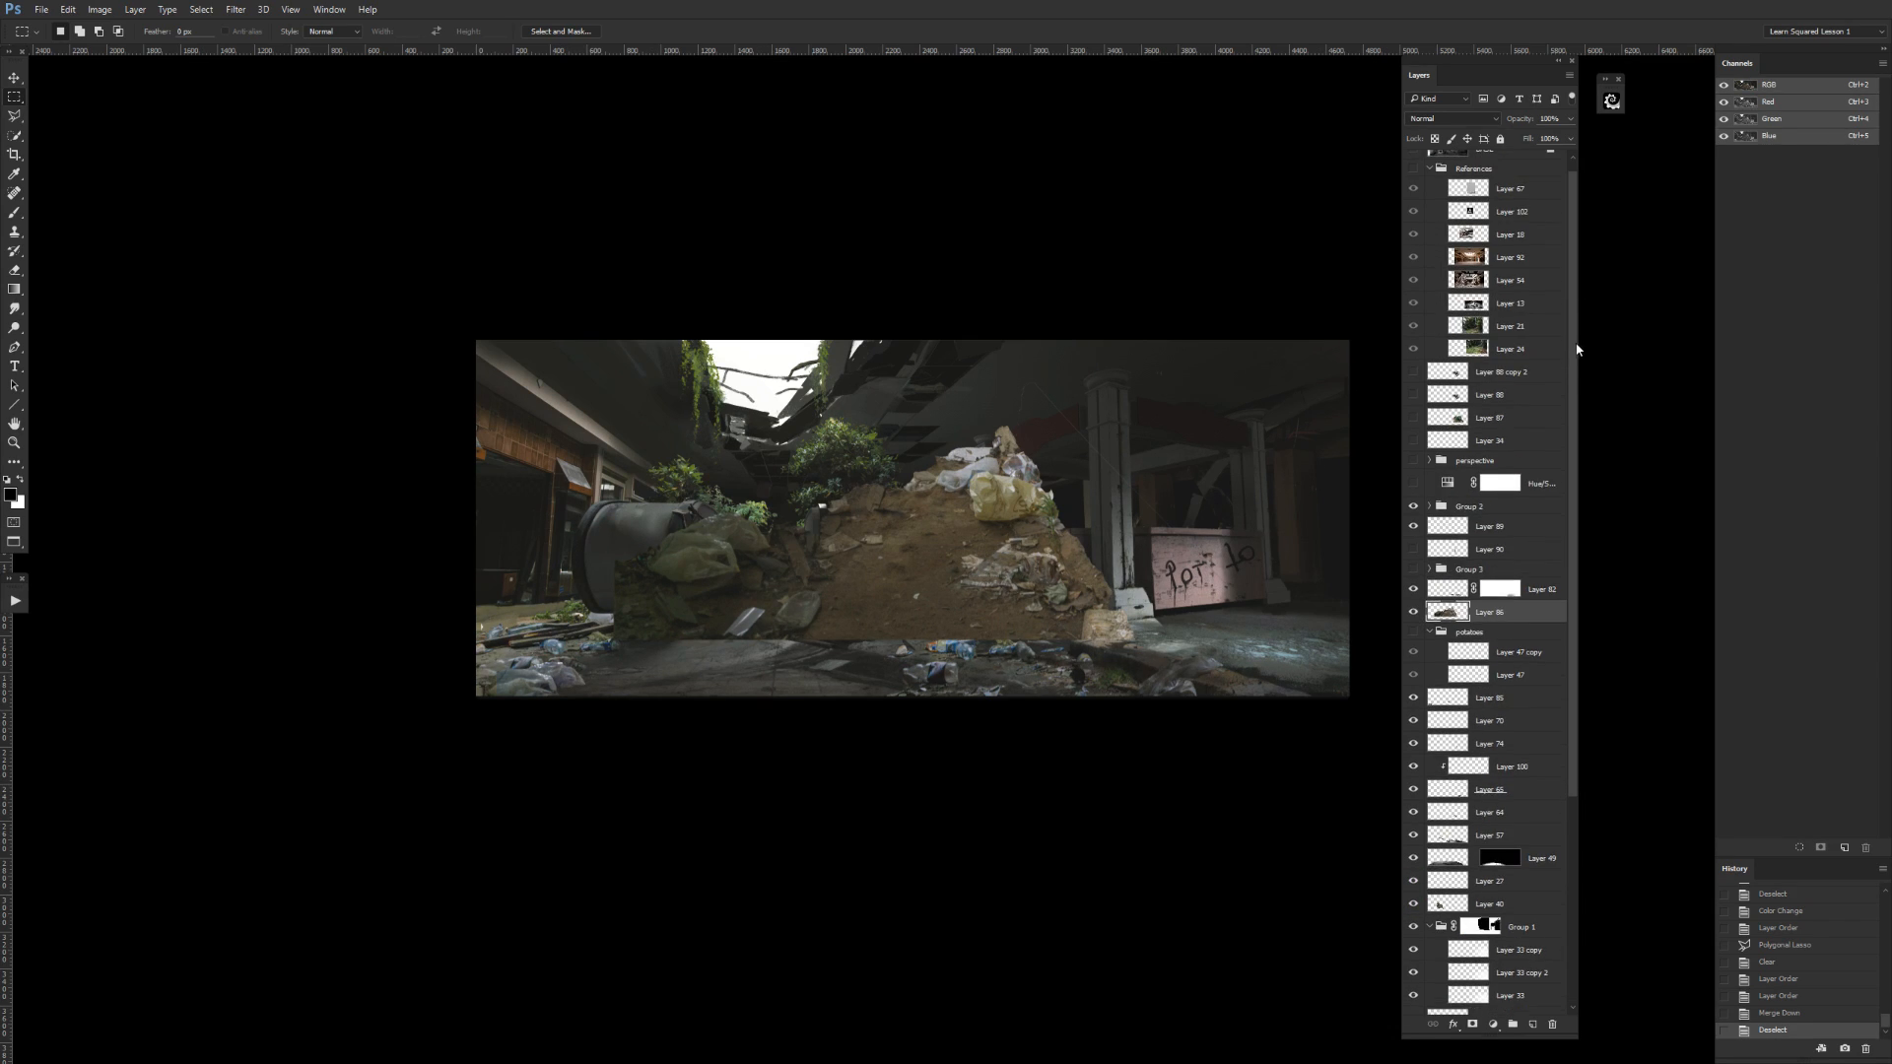
left_click_drag(1510, 606, 1505, 183)
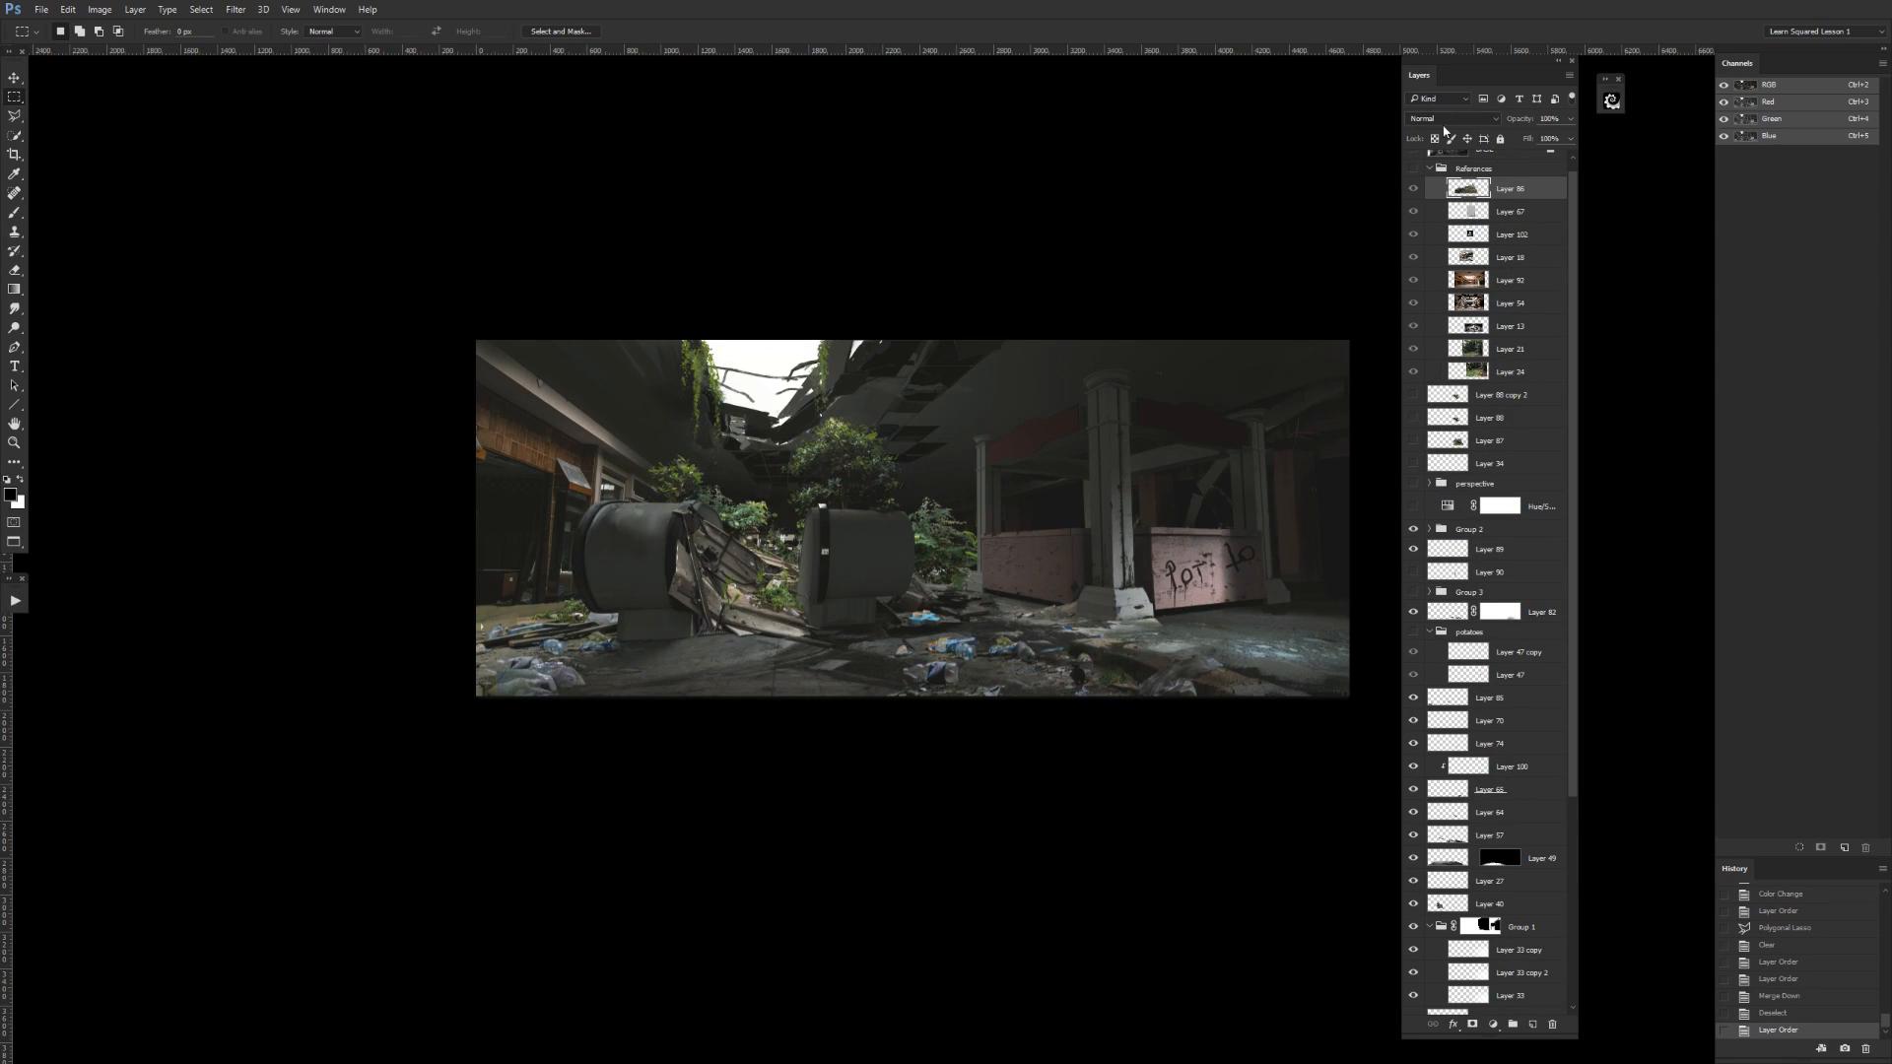
Check the References group with the mound layer in it by toggling visibility, and leave the group hidden.
left_click(1413, 188)
left_click(1413, 188)
left_click(1412, 188)
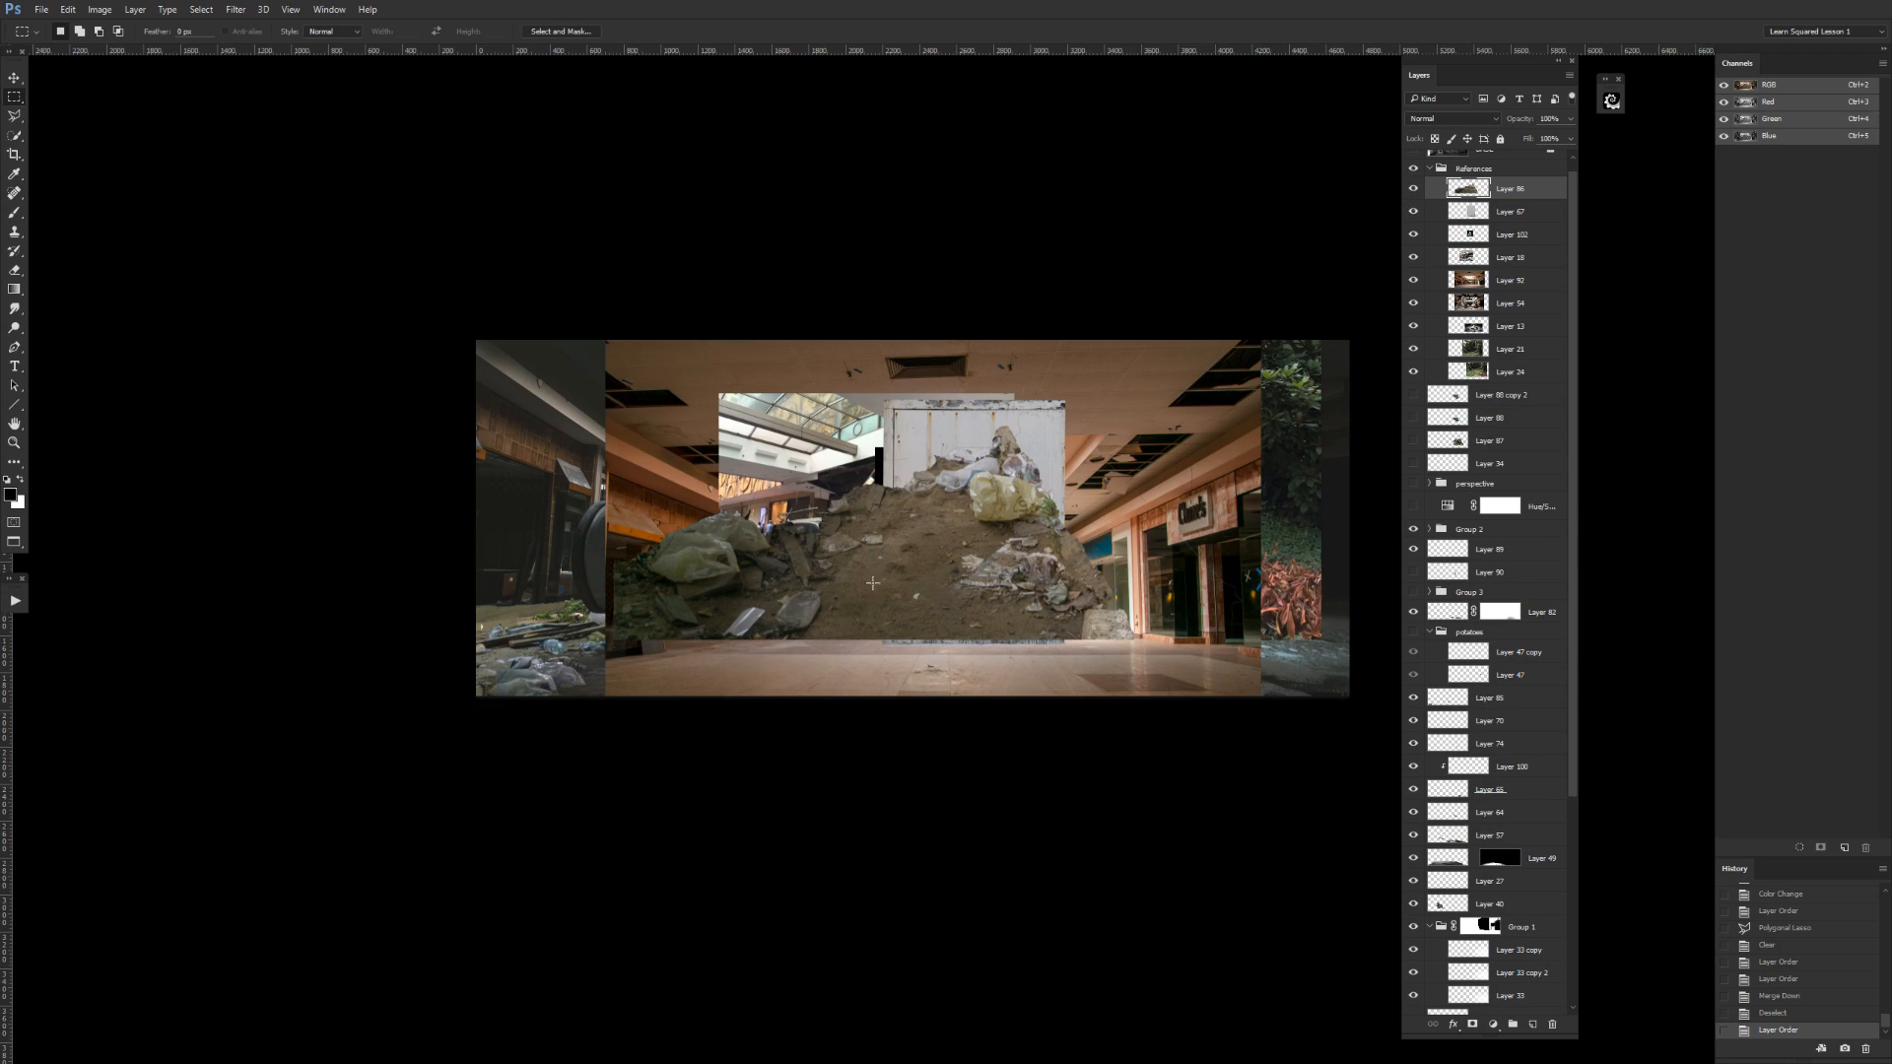
left_click(1414, 188)
left_click(1414, 188)
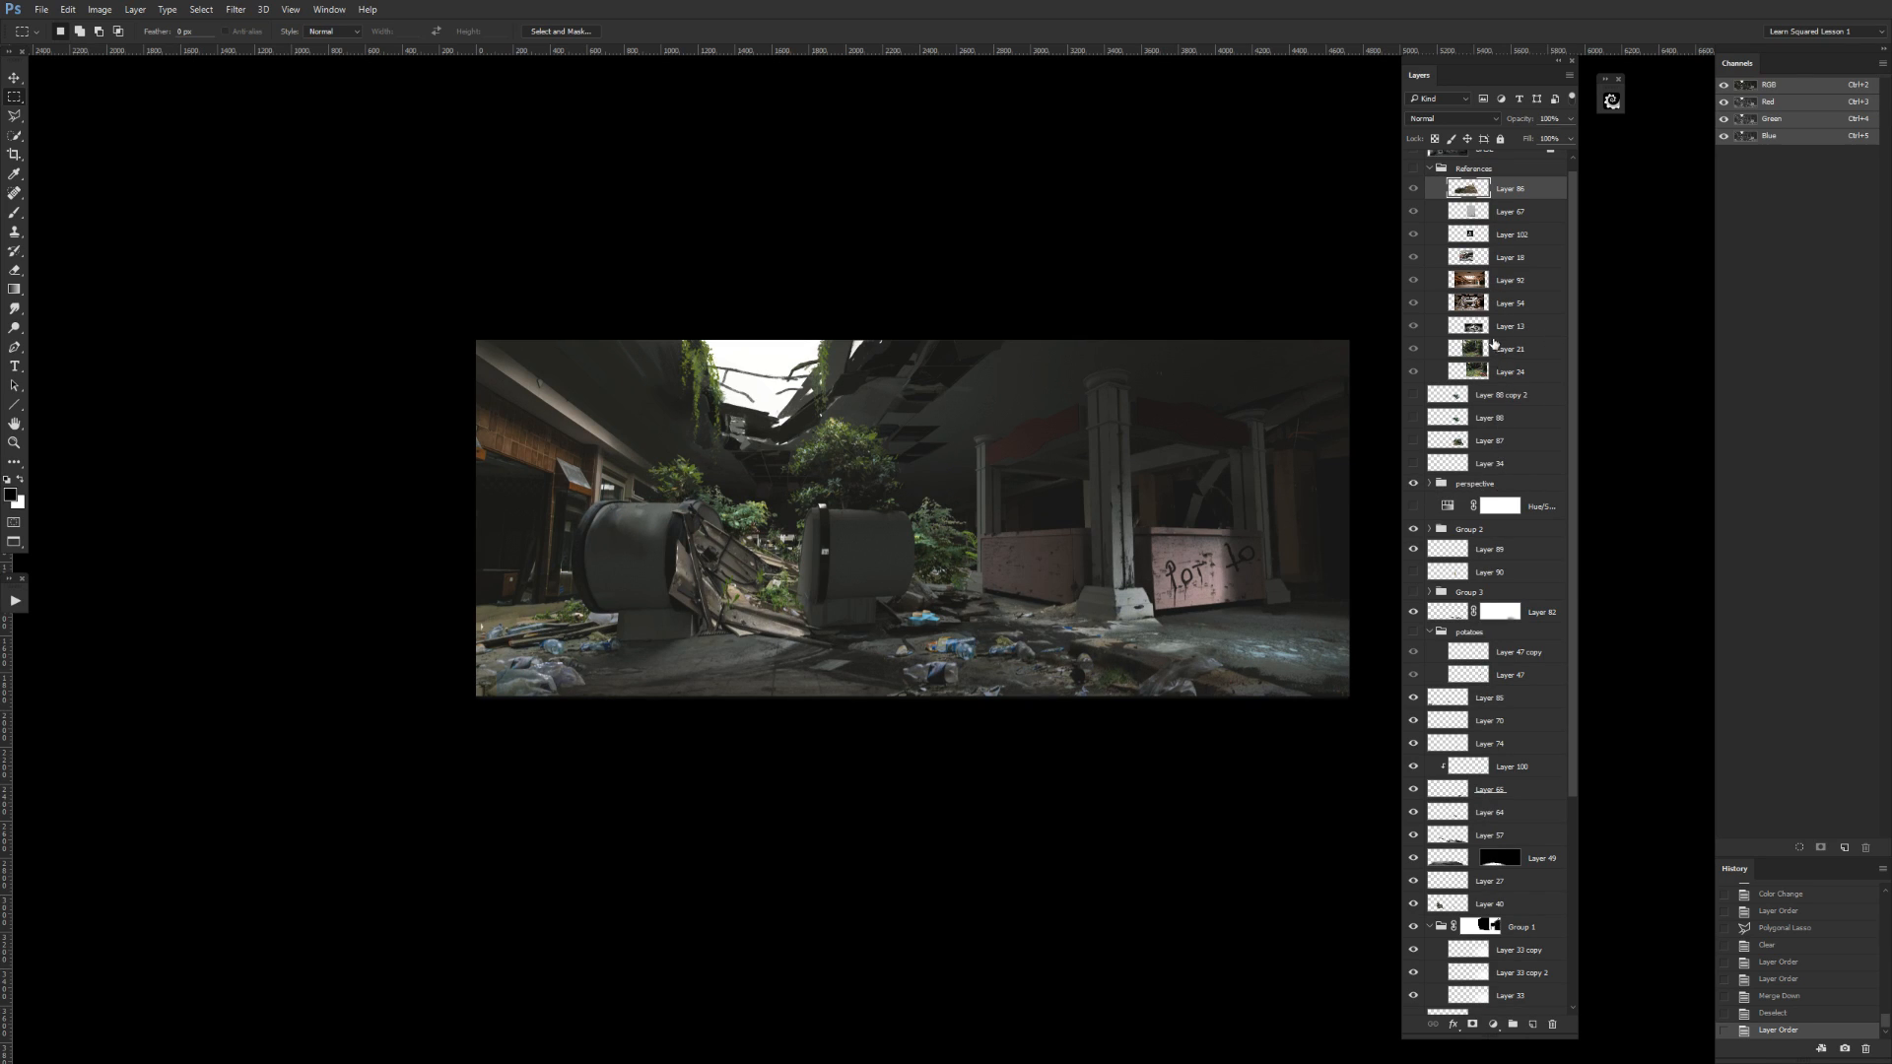
Expand the perspective group, check its layers, and move the group directly above the References group.
left_click(1428, 485)
left_click(1428, 483)
left_click_drag(1413, 505, 1413, 526)
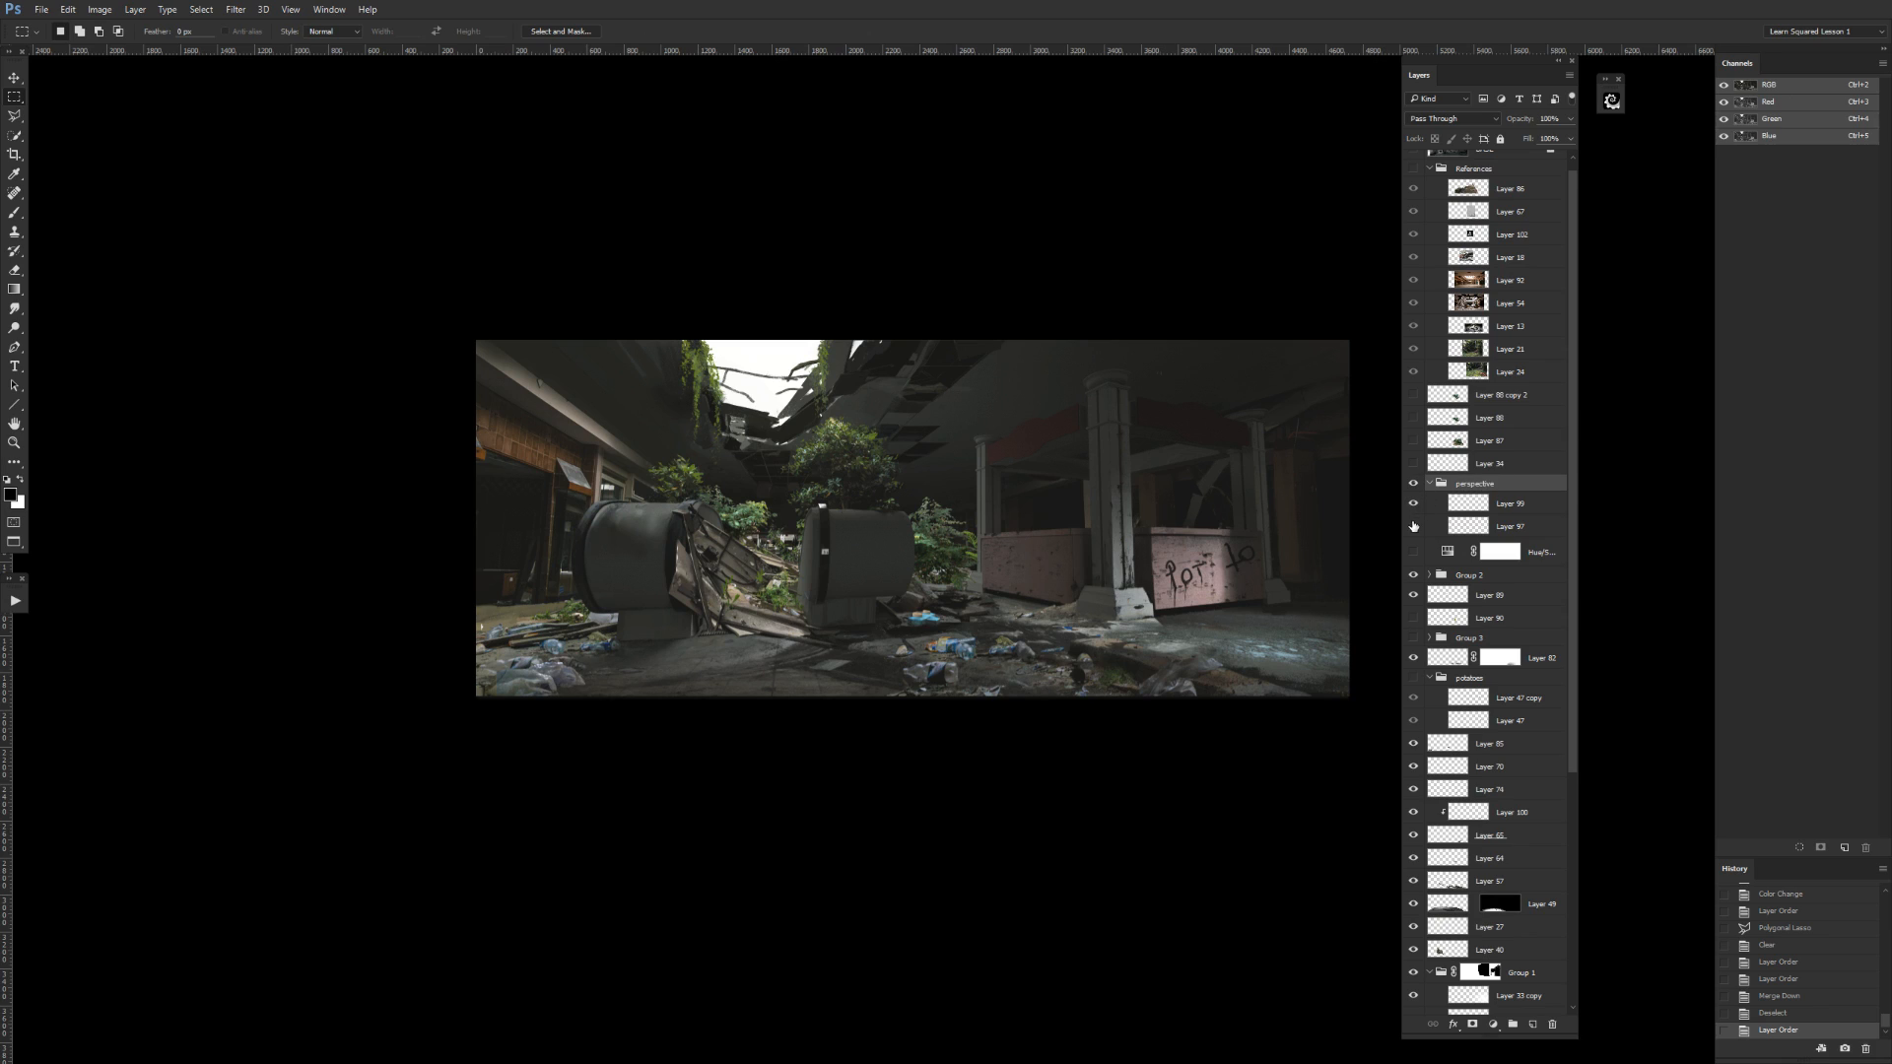
left_click(1413, 483)
left_click(1412, 484)
left_click(1414, 485)
left_click_drag(1487, 484, 1504, 170)
Toggle the perspective group's visibility to examine its grid lines over the painting, and leave it hidden.
left_click(1414, 182)
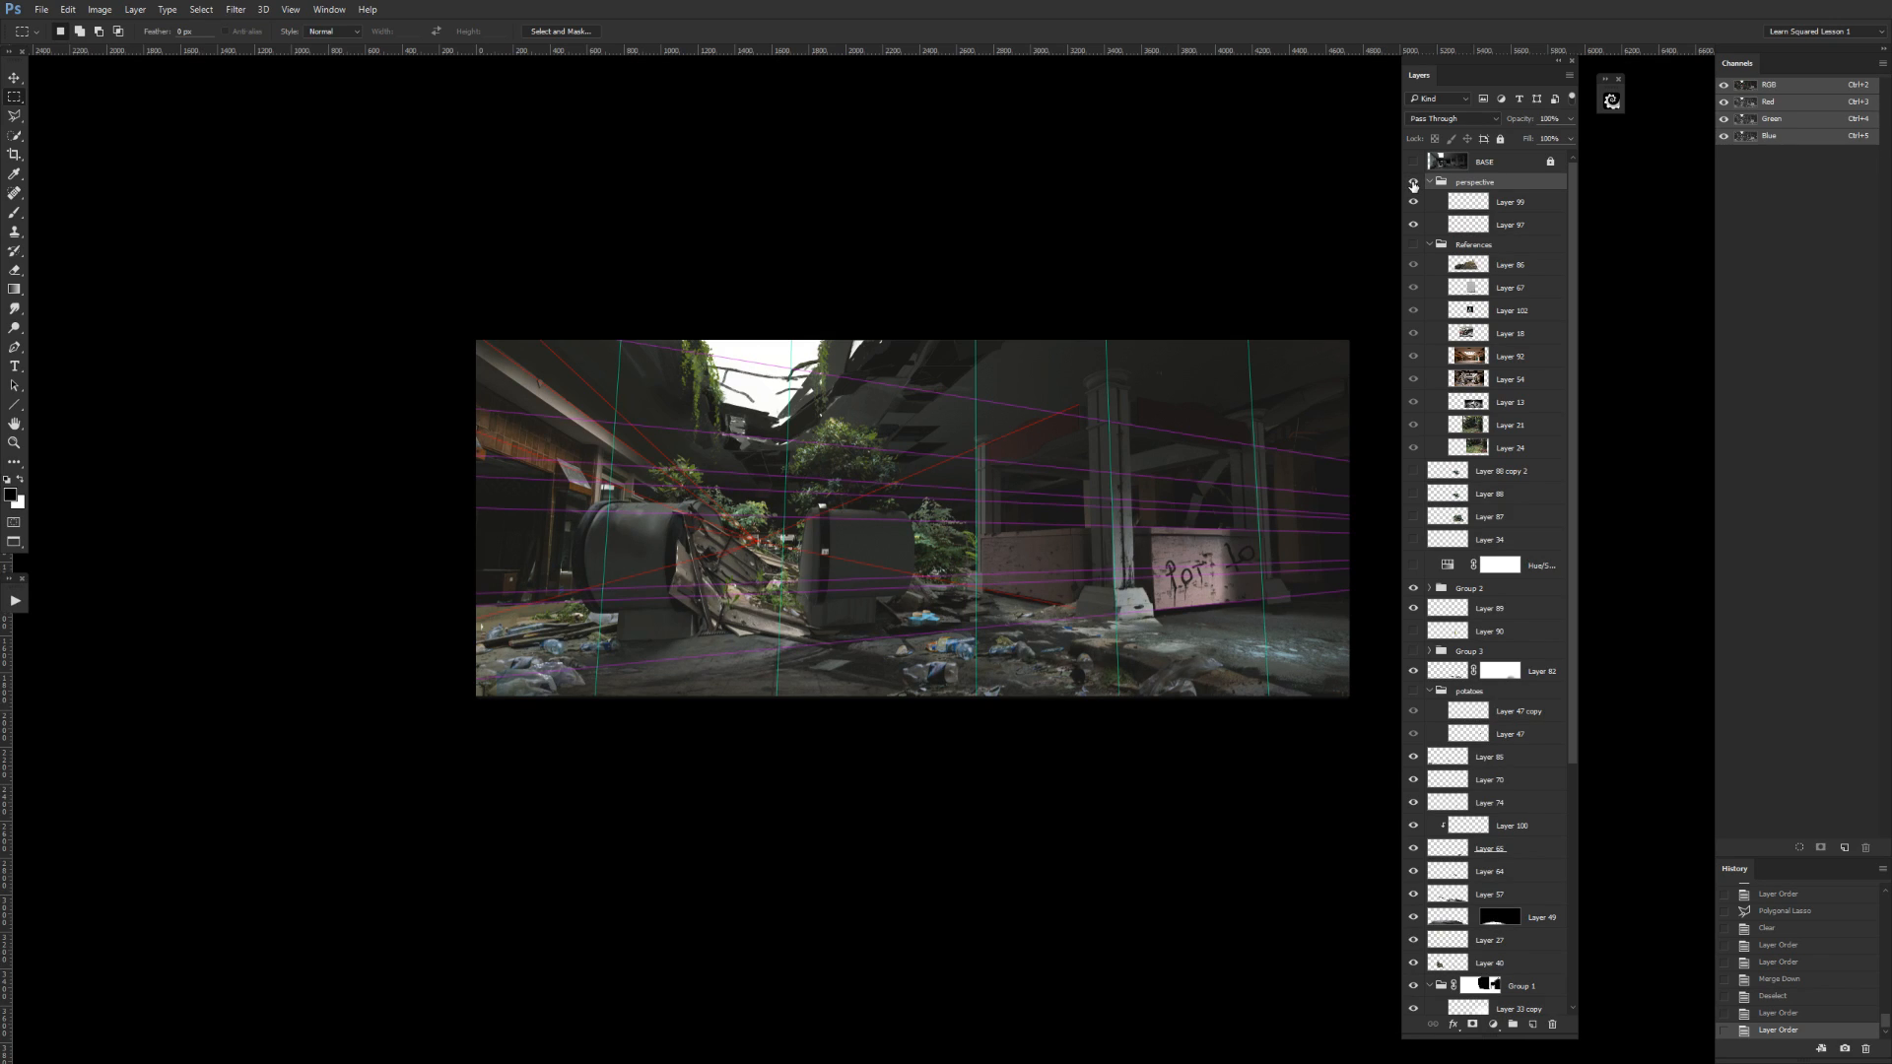
left_click(1416, 184)
left_click(1416, 184)
left_click(1415, 183)
left_click(1415, 183)
left_click(1414, 183)
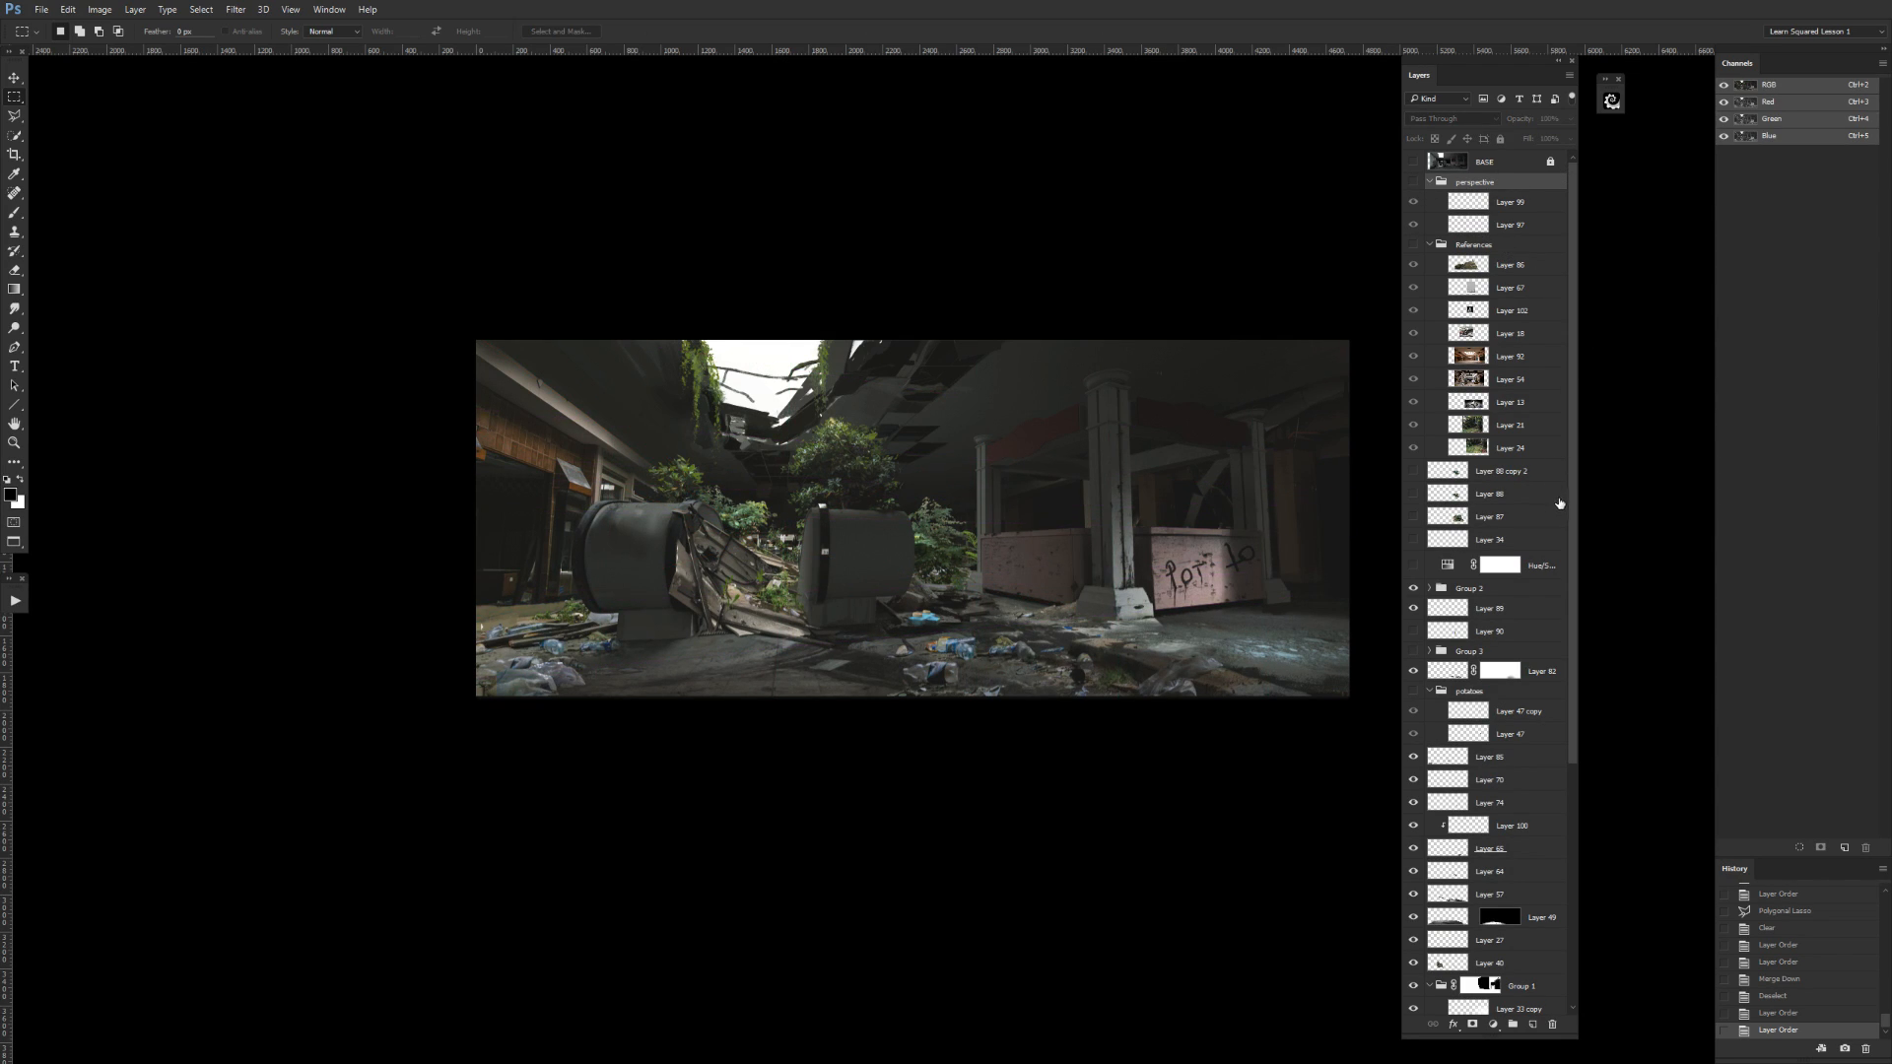
Show the Hue/Saturation adjustment layer and move it up the stack to directly below the BASE layer.
scroll(1558, 504, "down", 1)
left_click(1413, 511)
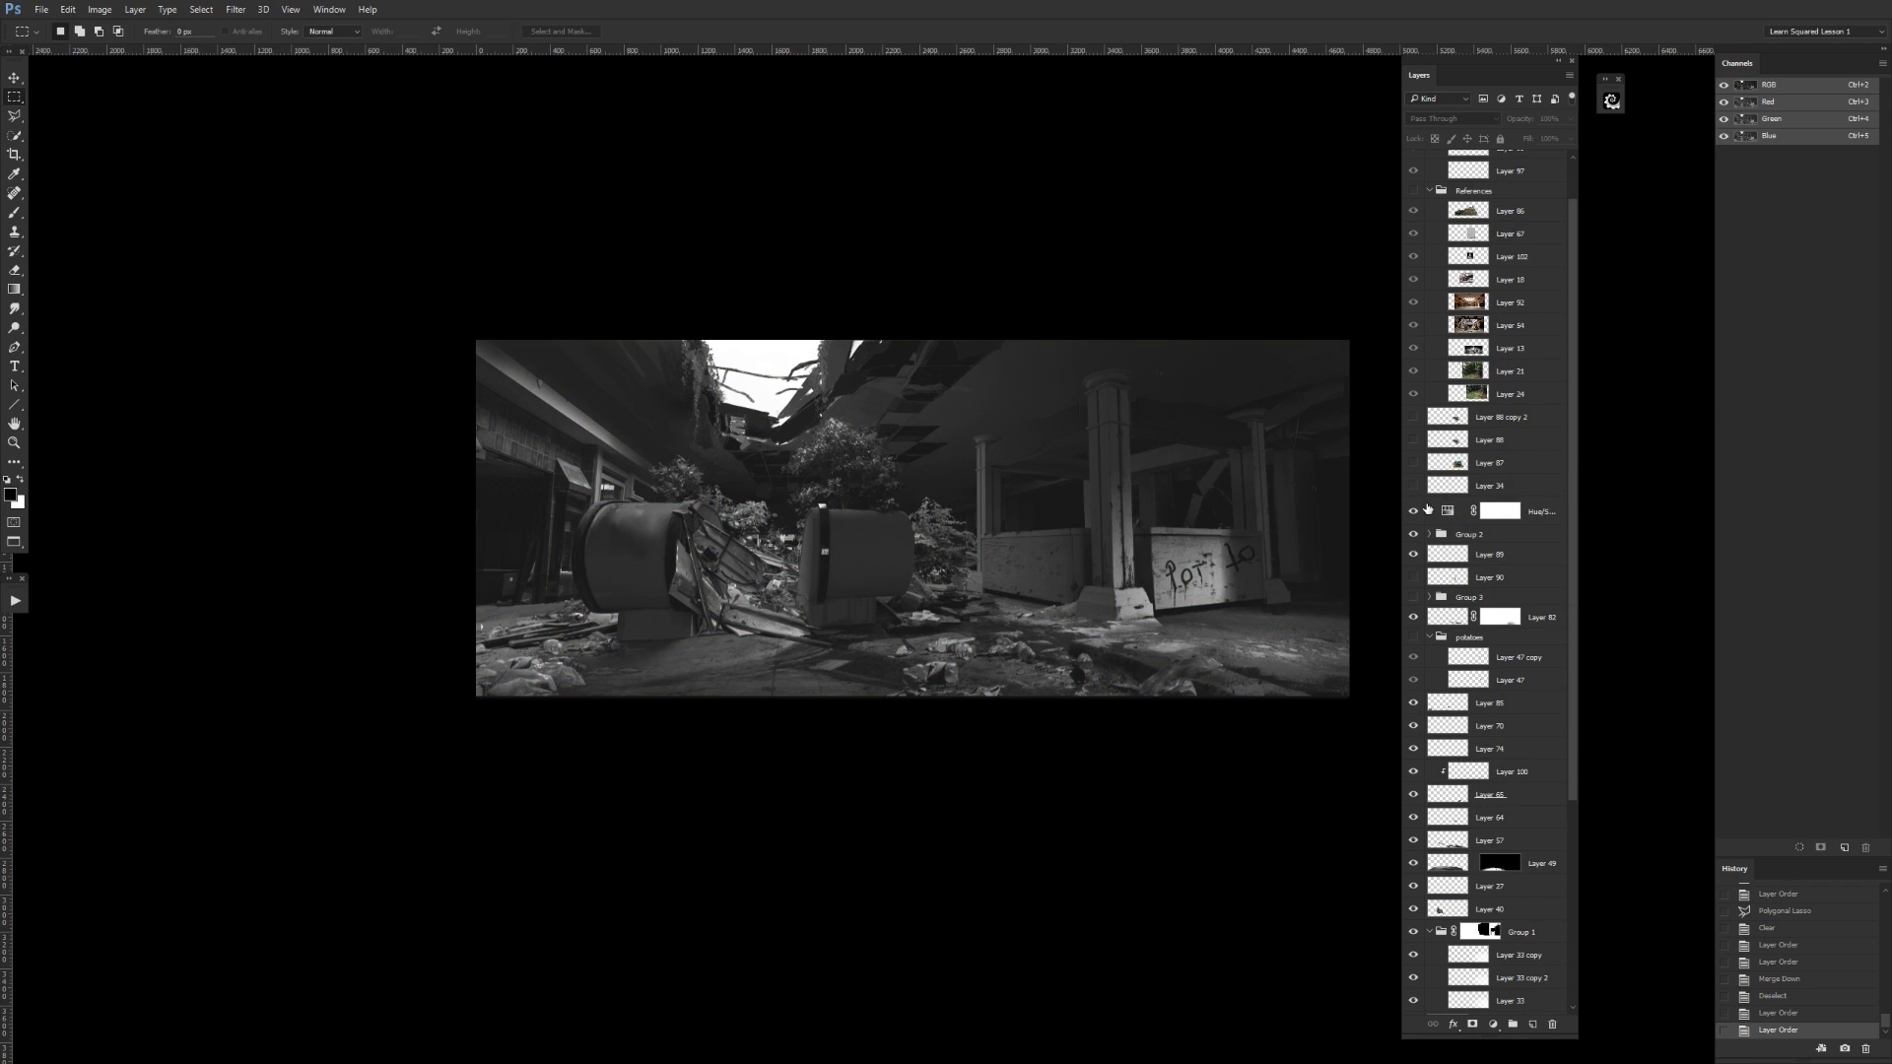
left_click_drag(1535, 511, 1537, 193)
scroll(1574, 247, "up", 1)
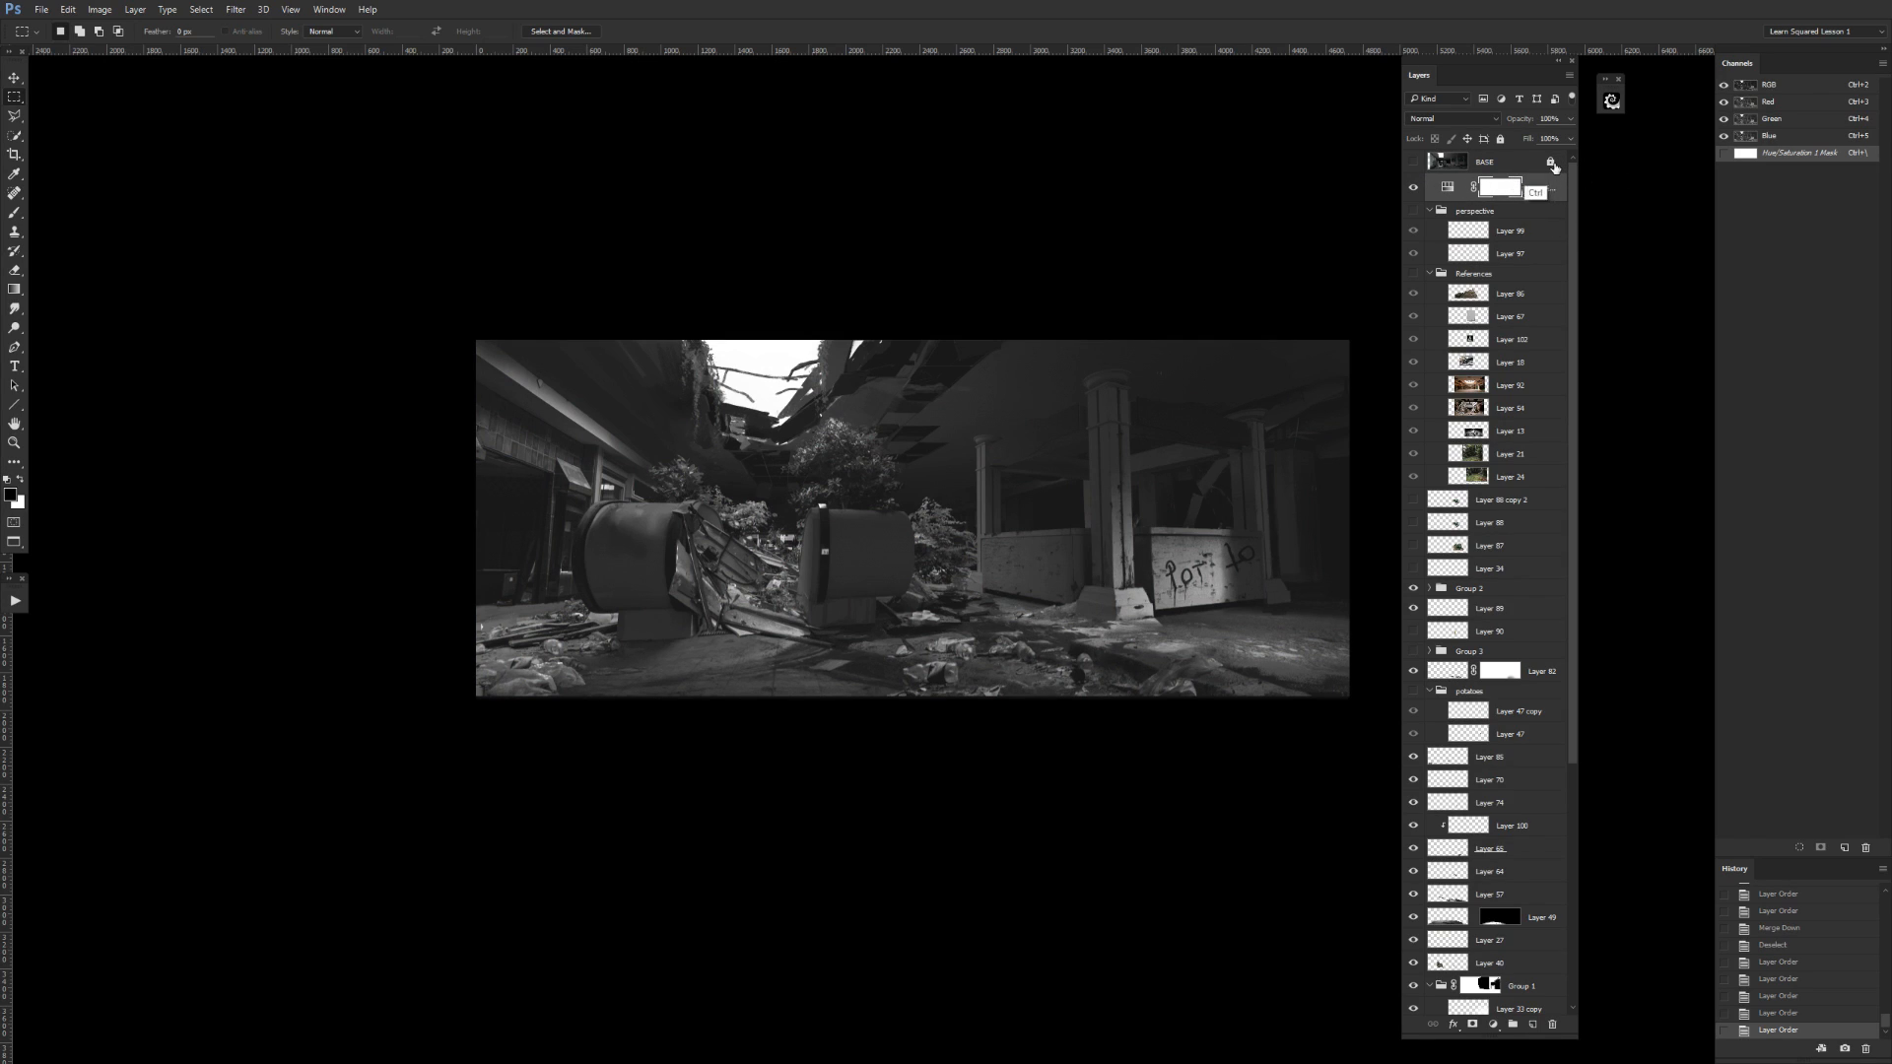
Put the Hue/Saturation adjustment layer in its own group named DESAT, then hide and collapse the group.
key("ctrl+g")
double_click(1470, 183)
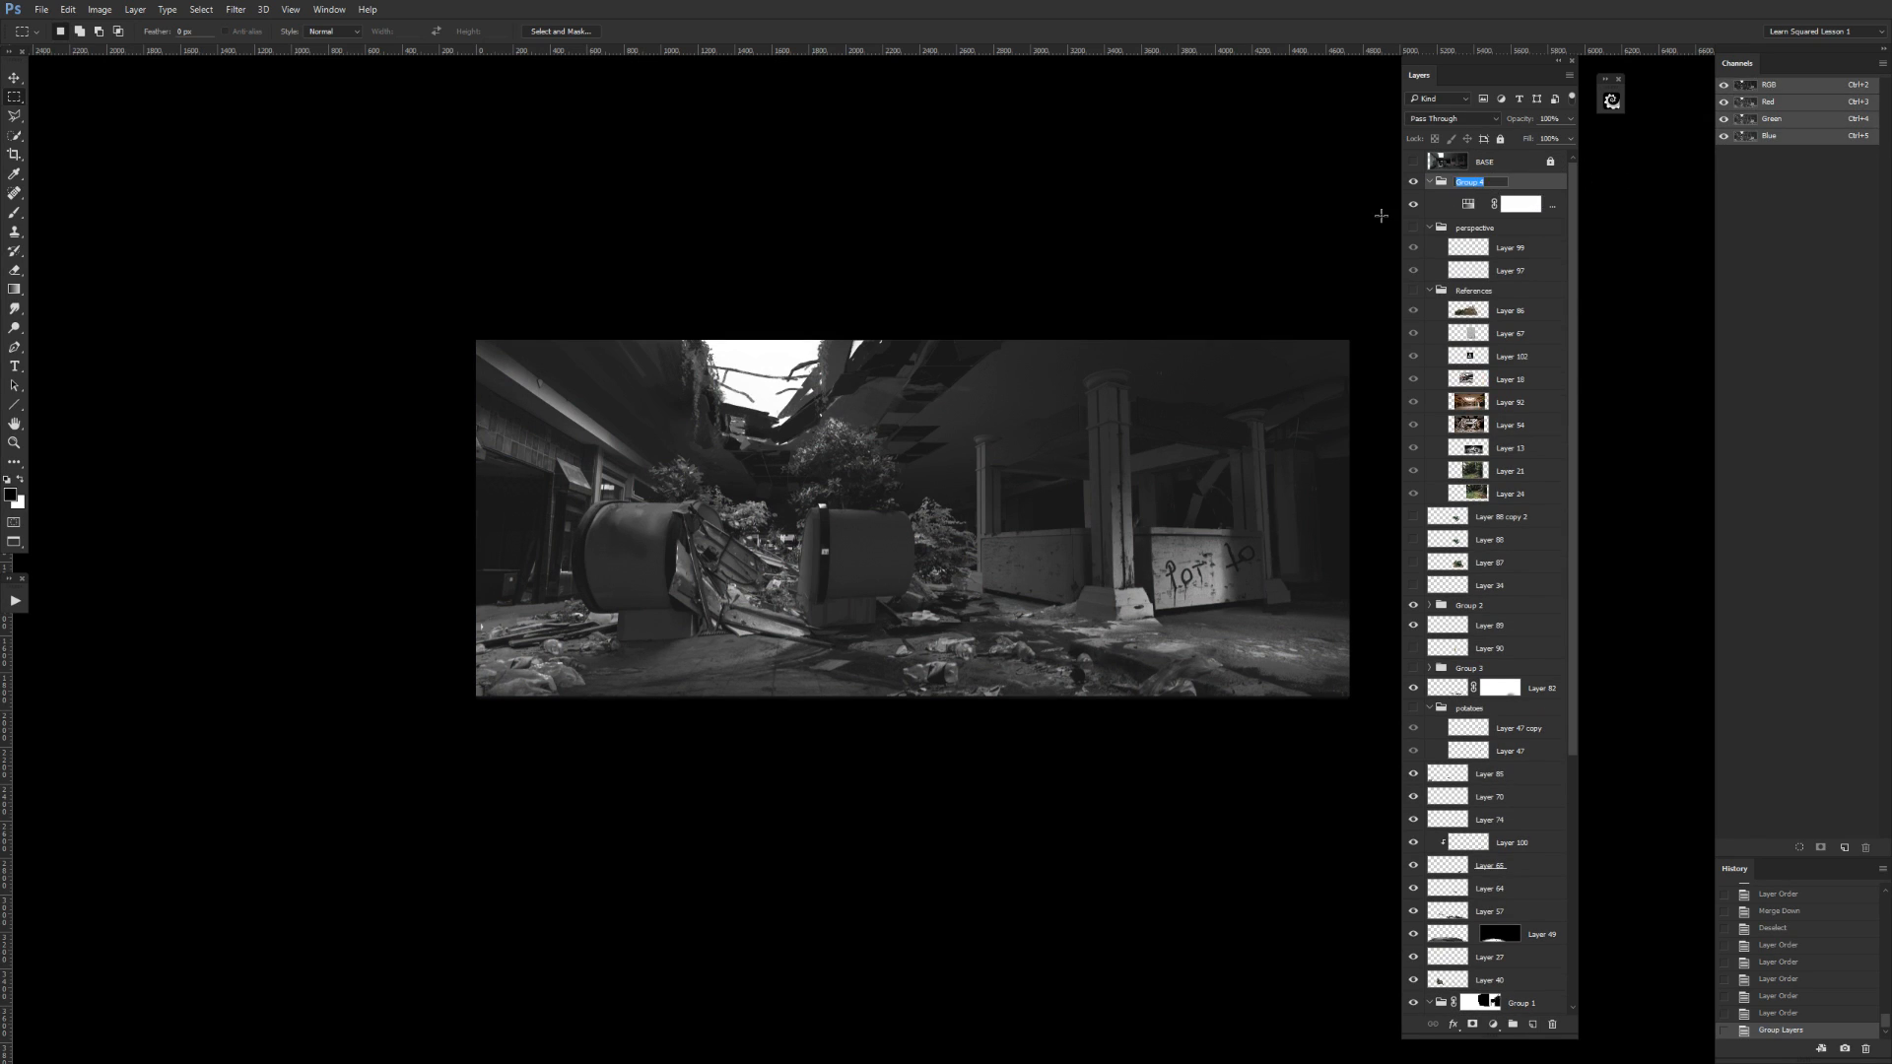
type("DESAT")
key("Return")
left_click(1413, 181)
left_click(1430, 181)
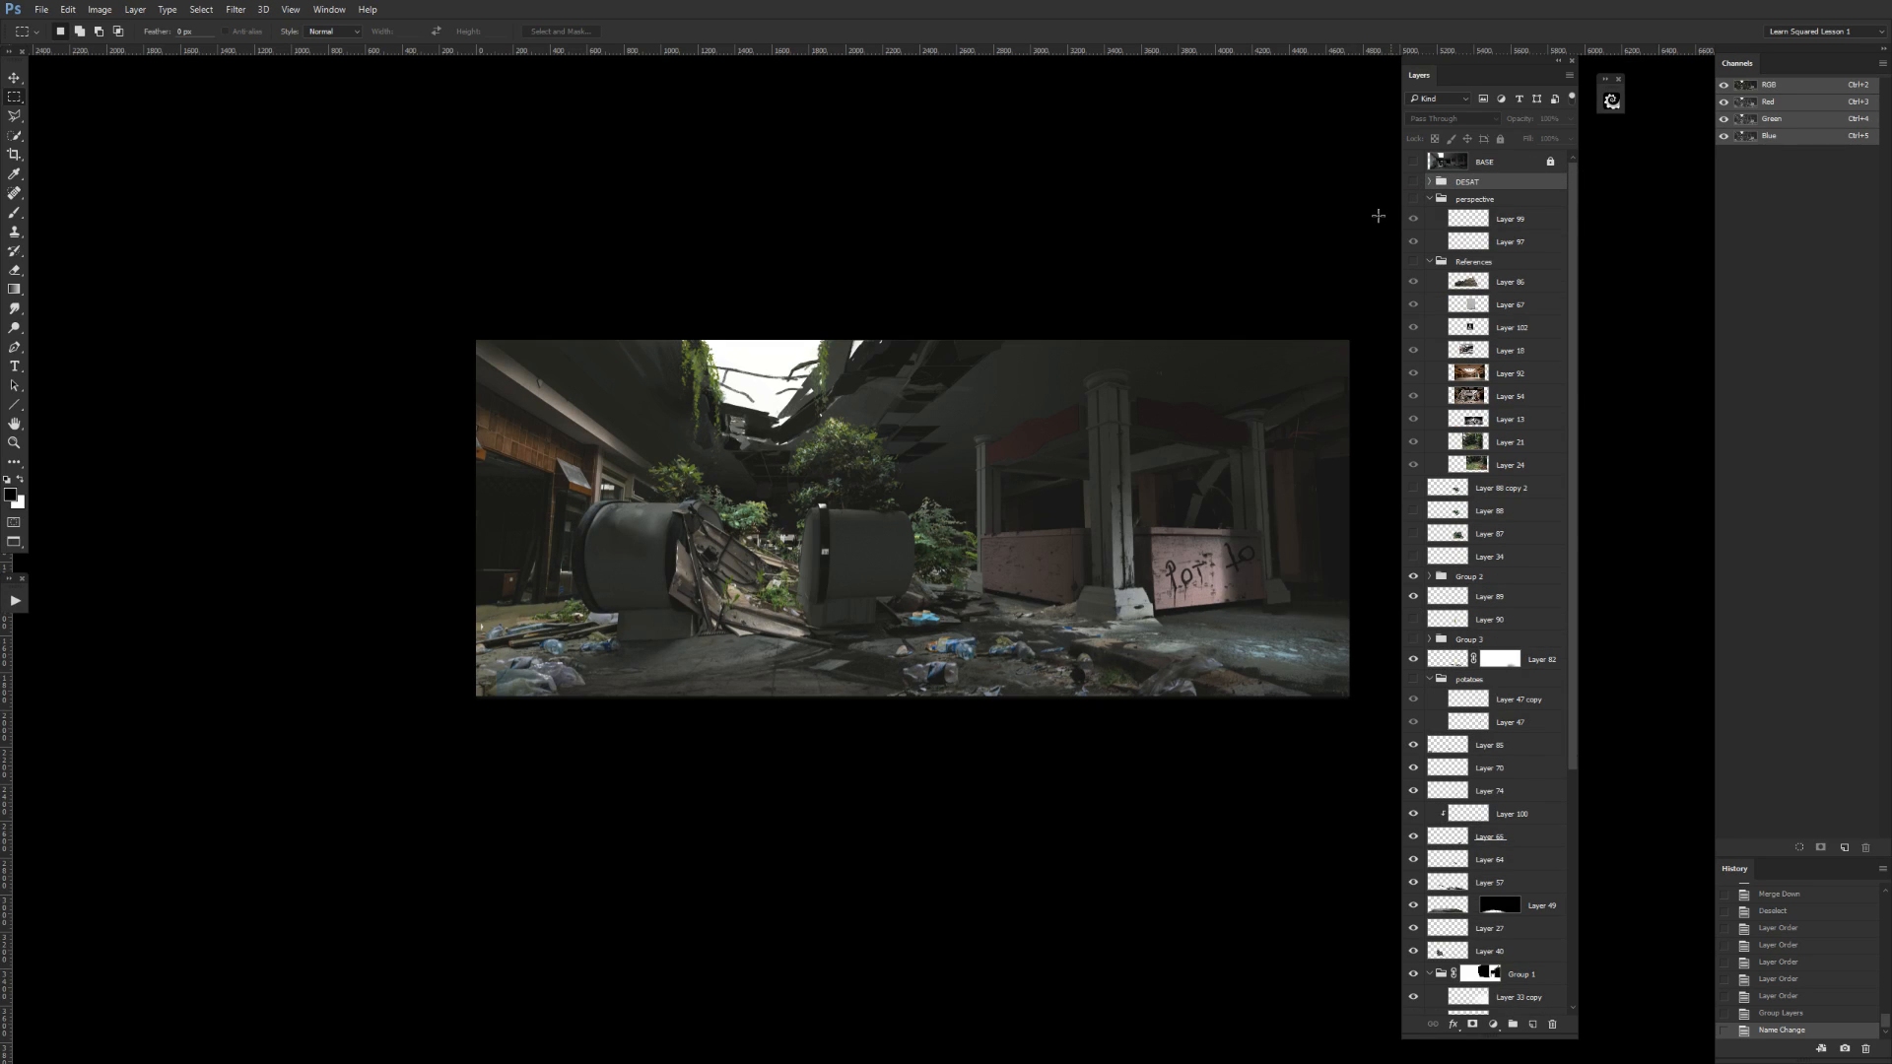
Compare the painting's values in grayscale and in color by toggling the DESAT group, and leave it hidden.
left_click(1413, 182)
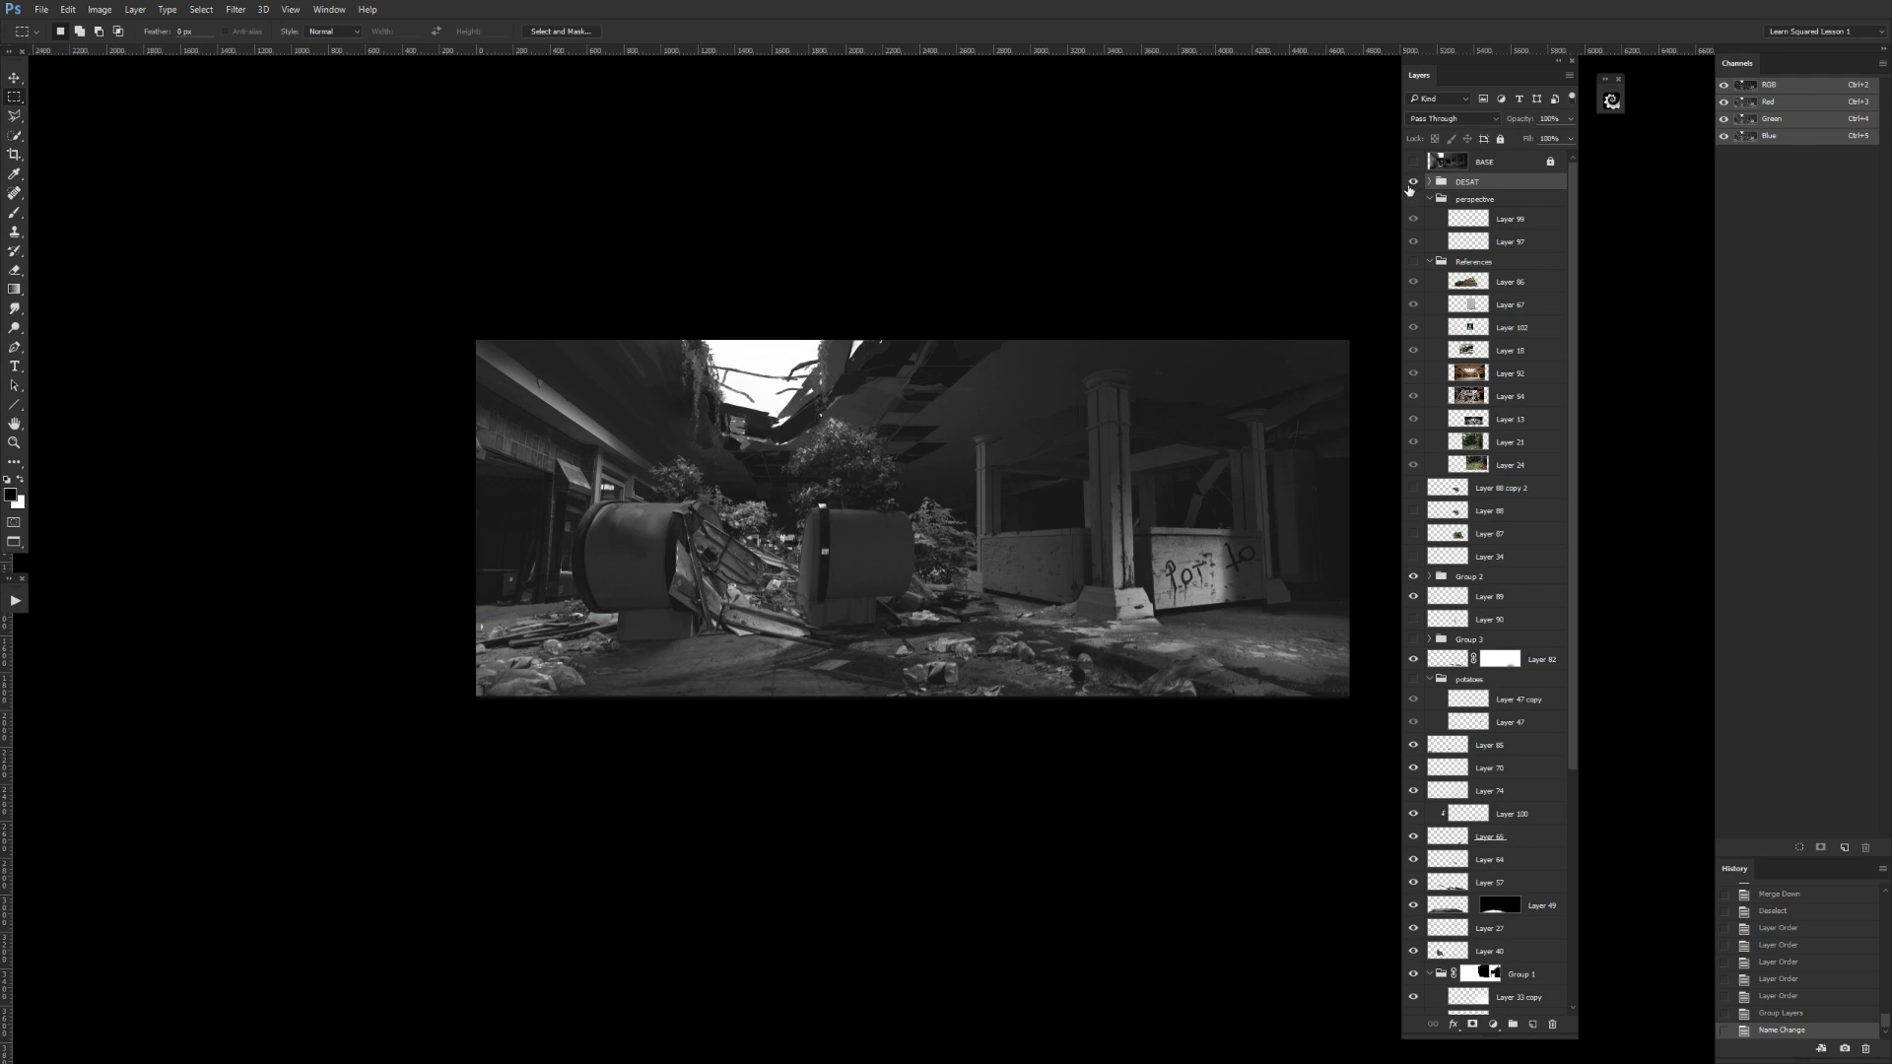
key("ctrl+plus")
left_click_drag(1270, 301, 1200, 298)
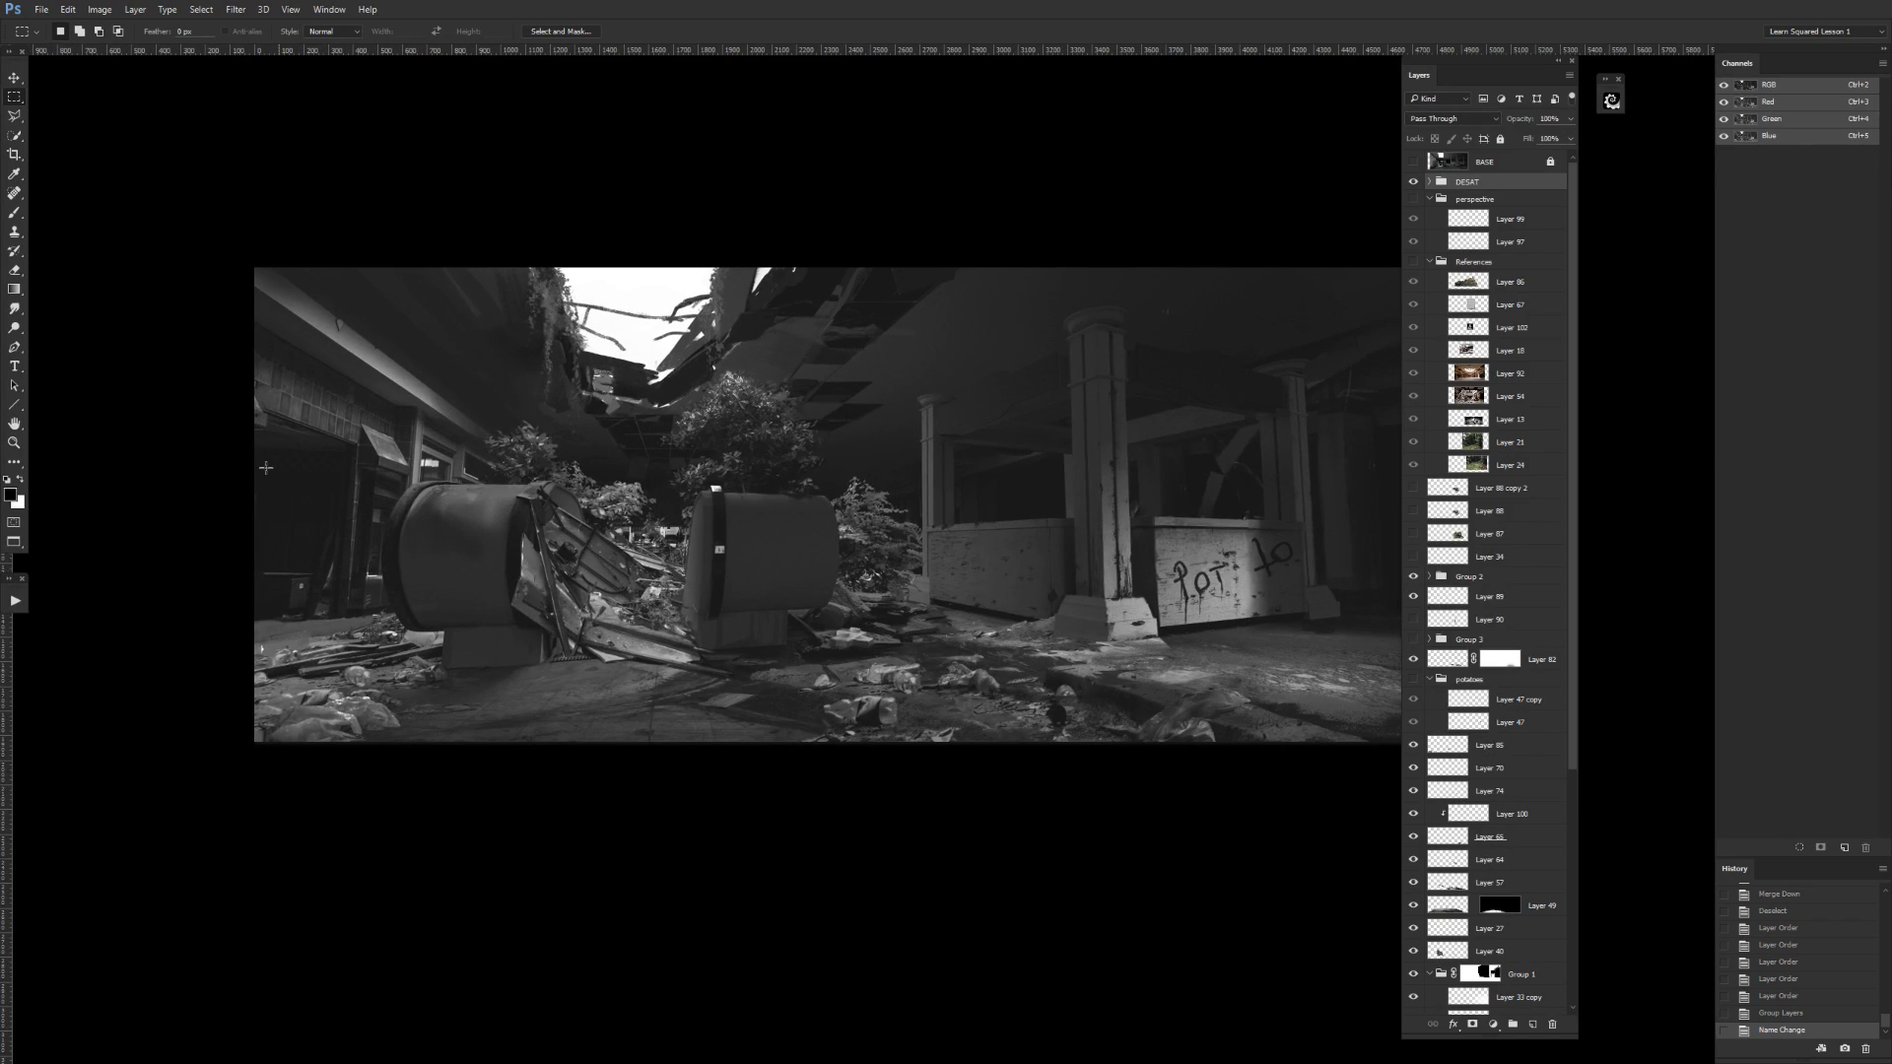
left_click(1414, 182)
left_click(1414, 182)
mouse_move(1233, 676)
left_mouse_down()
mouse_move(1179, 706)
mouse_move(1203, 690)
left_mouse_up()
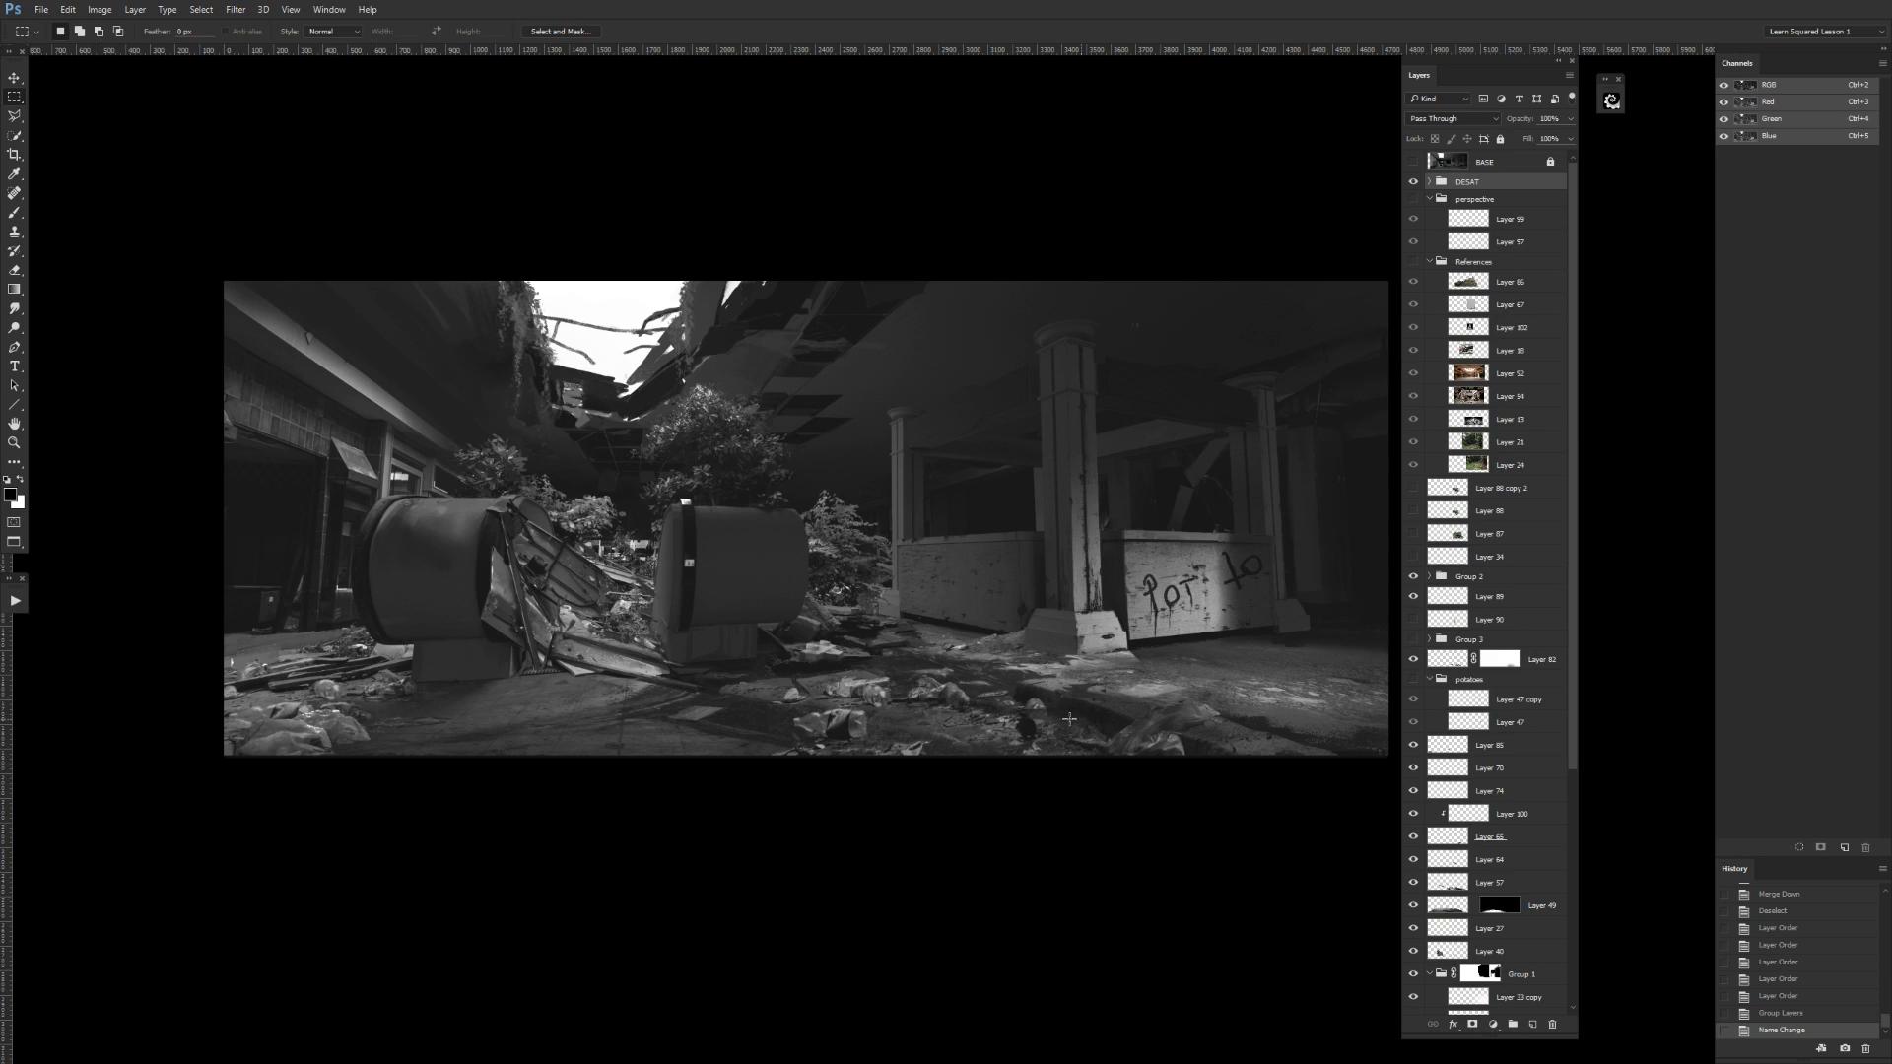
left_click(1413, 181)
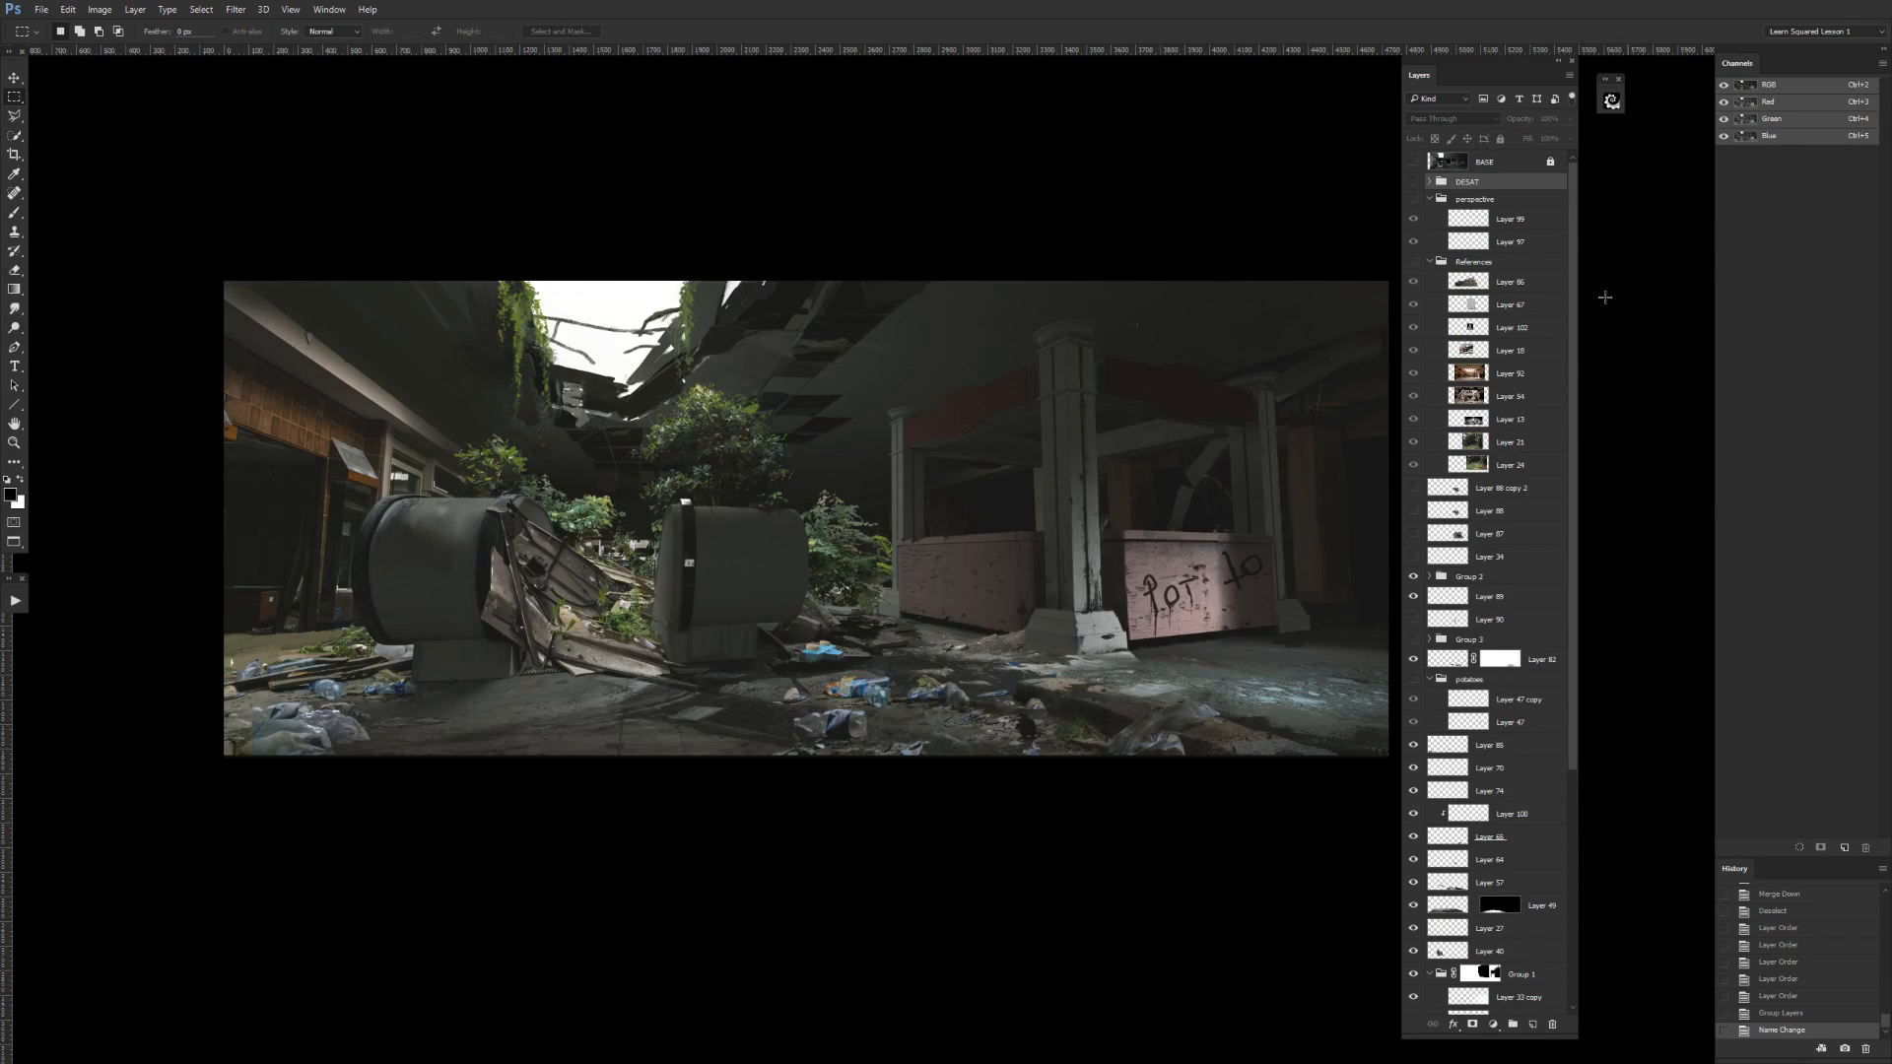
Collapse the References and perspective groups in the layer stack.
left_click_drag(1573, 547, 1592, 409)
left_click(1429, 261)
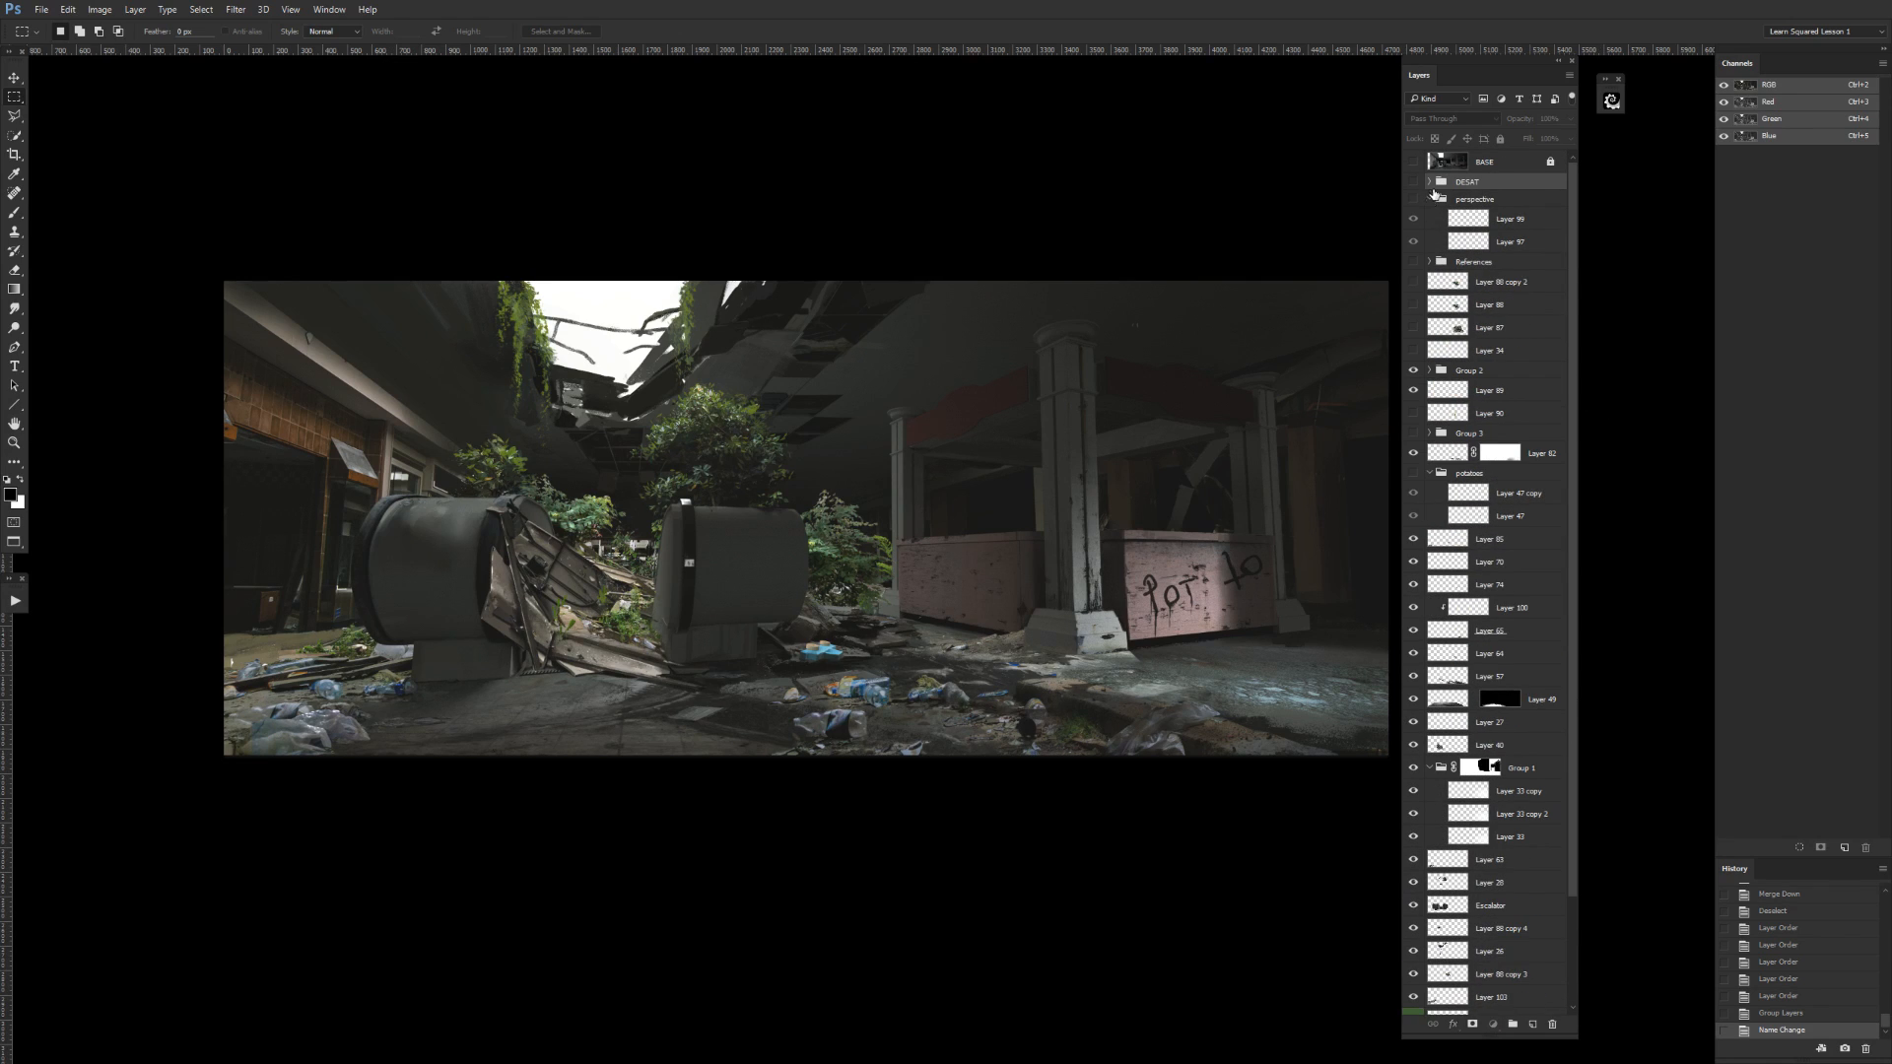
left_click(1429, 199)
Check the Escalator layer and Layer 28 directly above it by toggling their visibility.
left_click_drag(1570, 595, 1558, 685)
left_click(1413, 783)
left_click(1414, 781)
left_click(1414, 781)
left_click(1459, 784)
left_click(1412, 758)
left_click(1412, 757)
left_click(1413, 758)
left_click(1413, 758)
left_click(1488, 758)
Check the layer directly below Group 1 against Layer 28 and merge it down into Layer 28.
left_click(1414, 735)
left_click(1414, 735)
left_click(1488, 735)
left_click(1413, 736)
left_click(1413, 736)
left_click(1413, 758)
left_click(1413, 758)
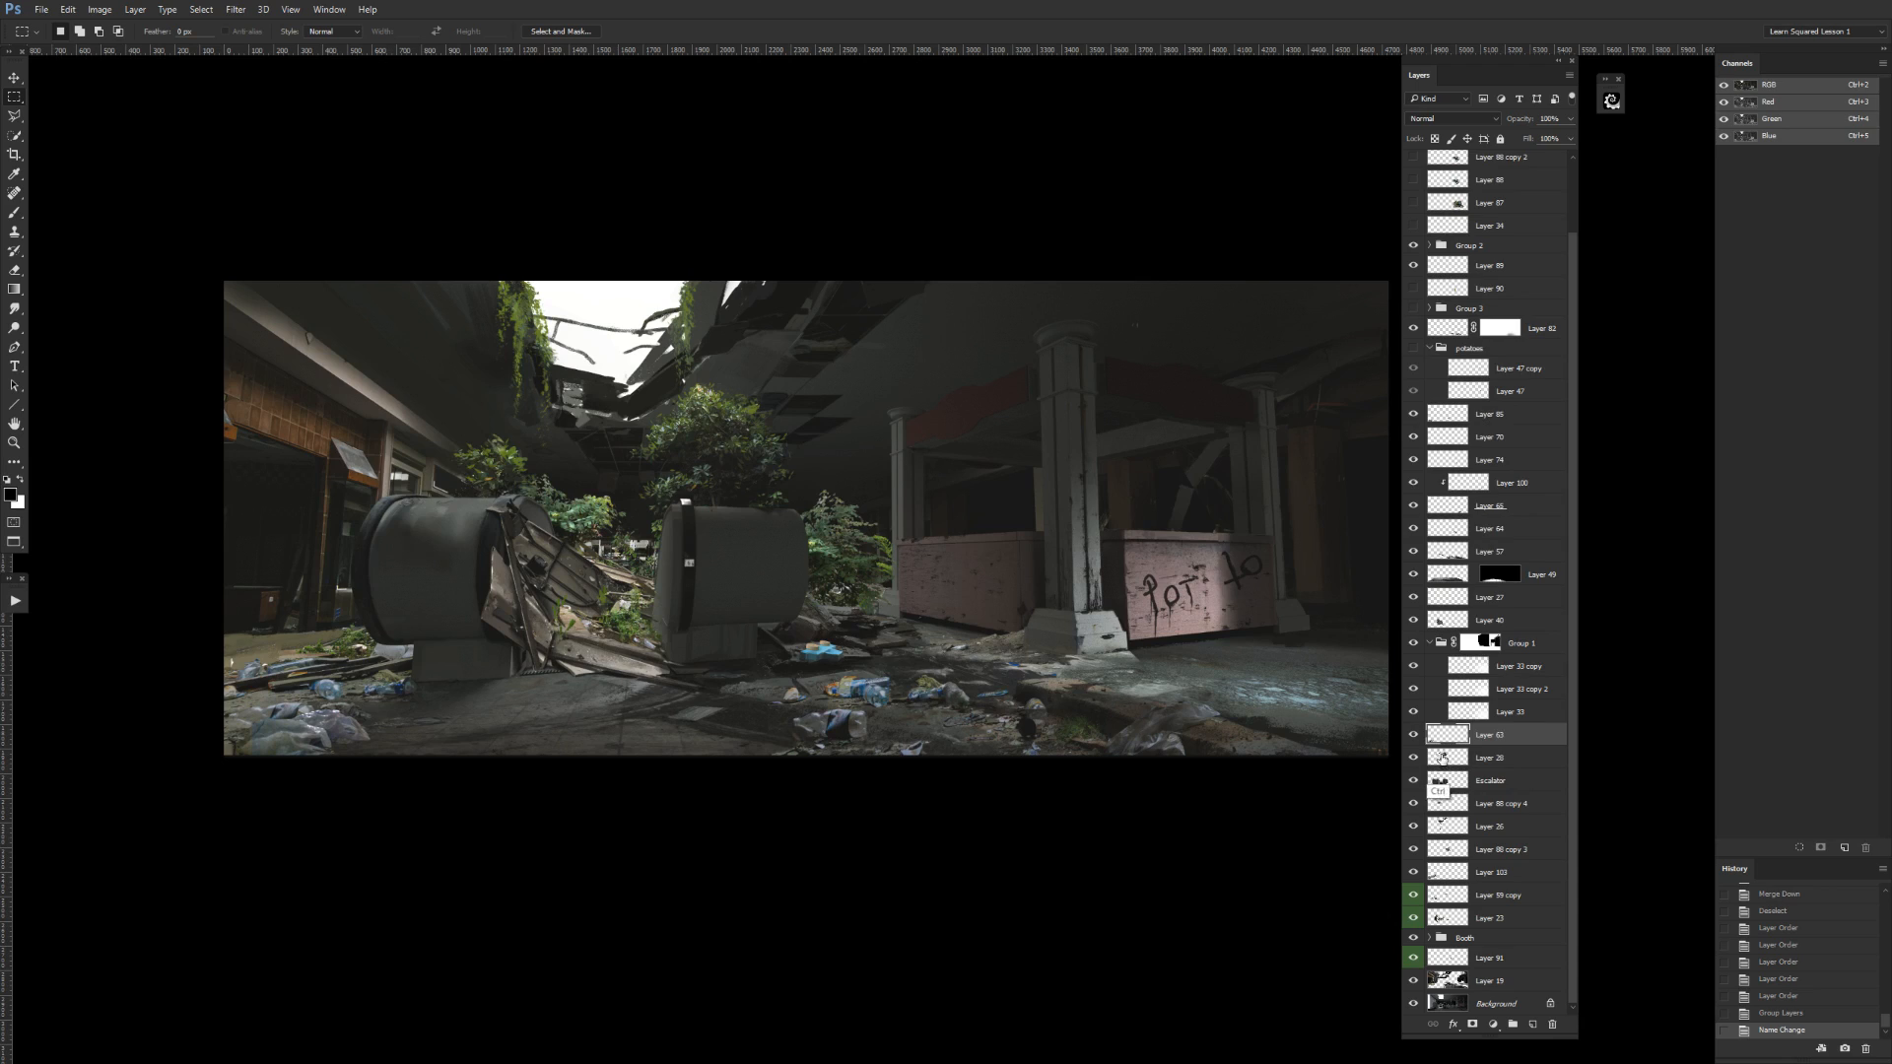
key("ctrl+e")
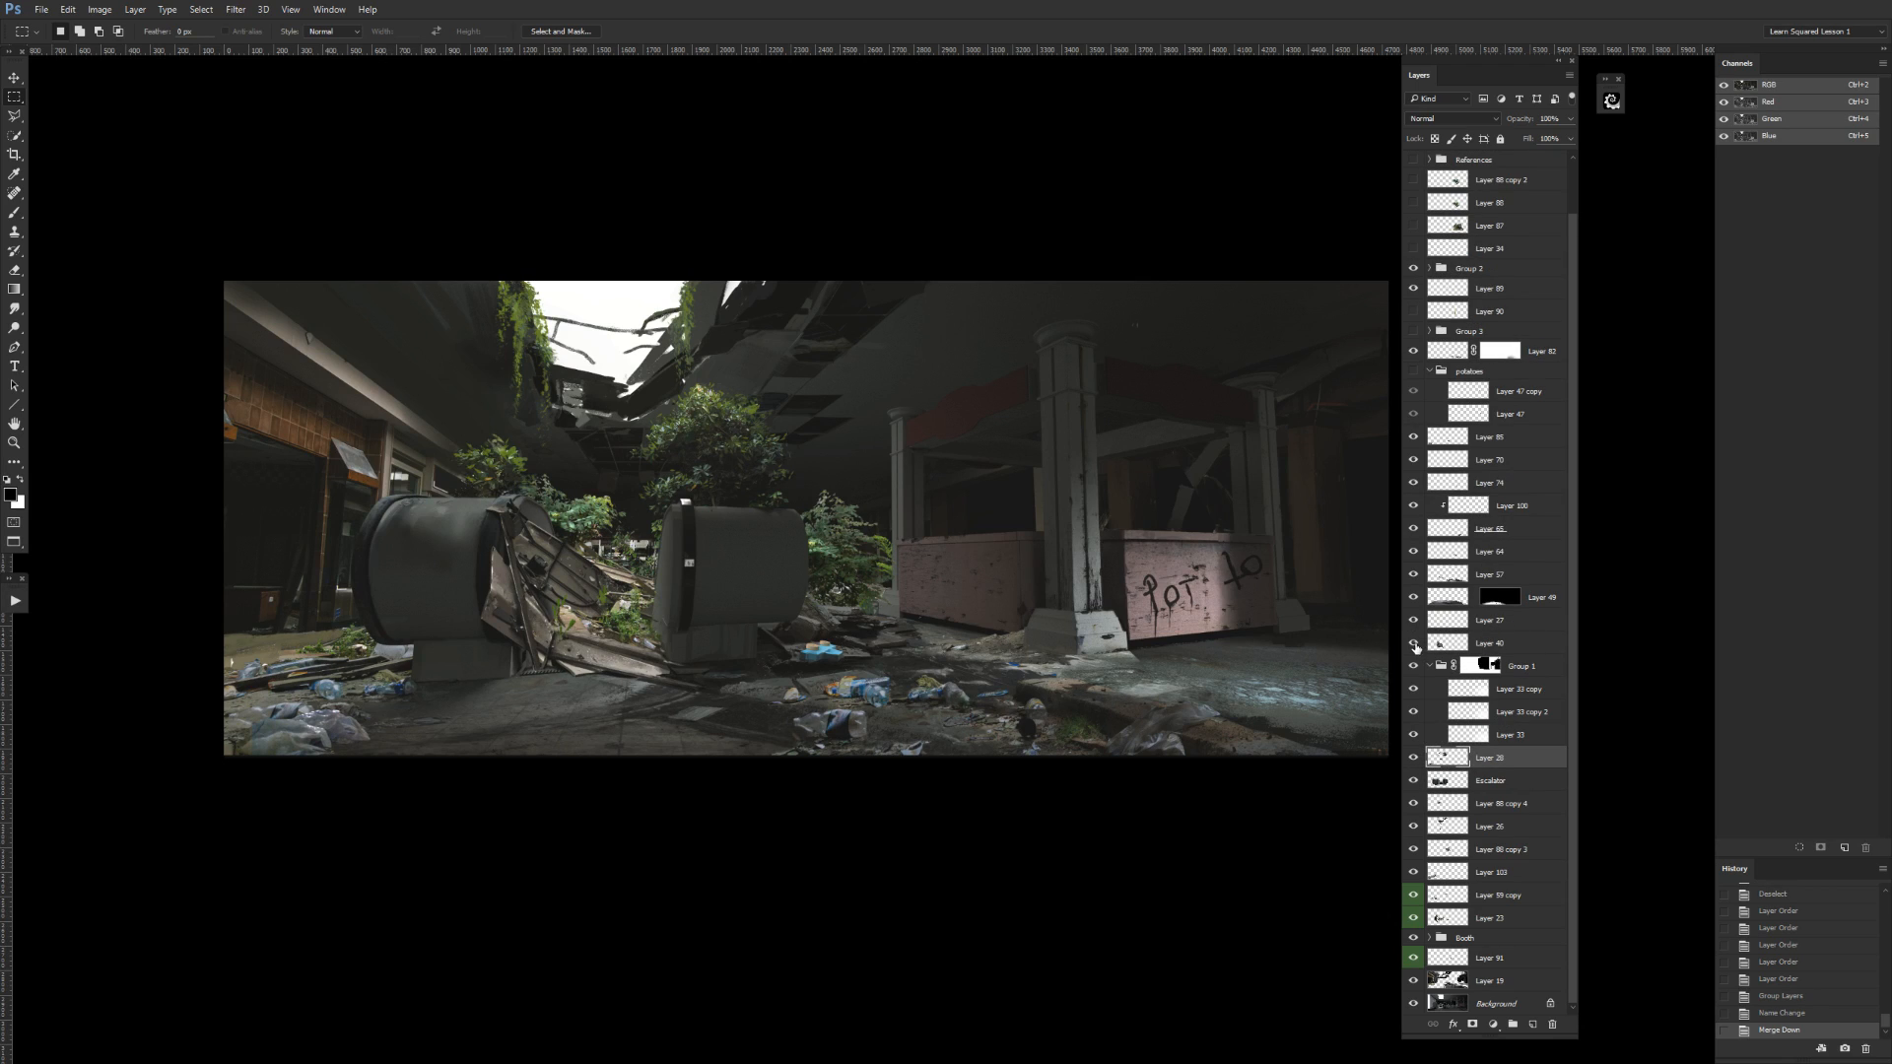
Collapse Group 1, and check the group and the layer directly above it by toggling their visibility.
left_click(1430, 667)
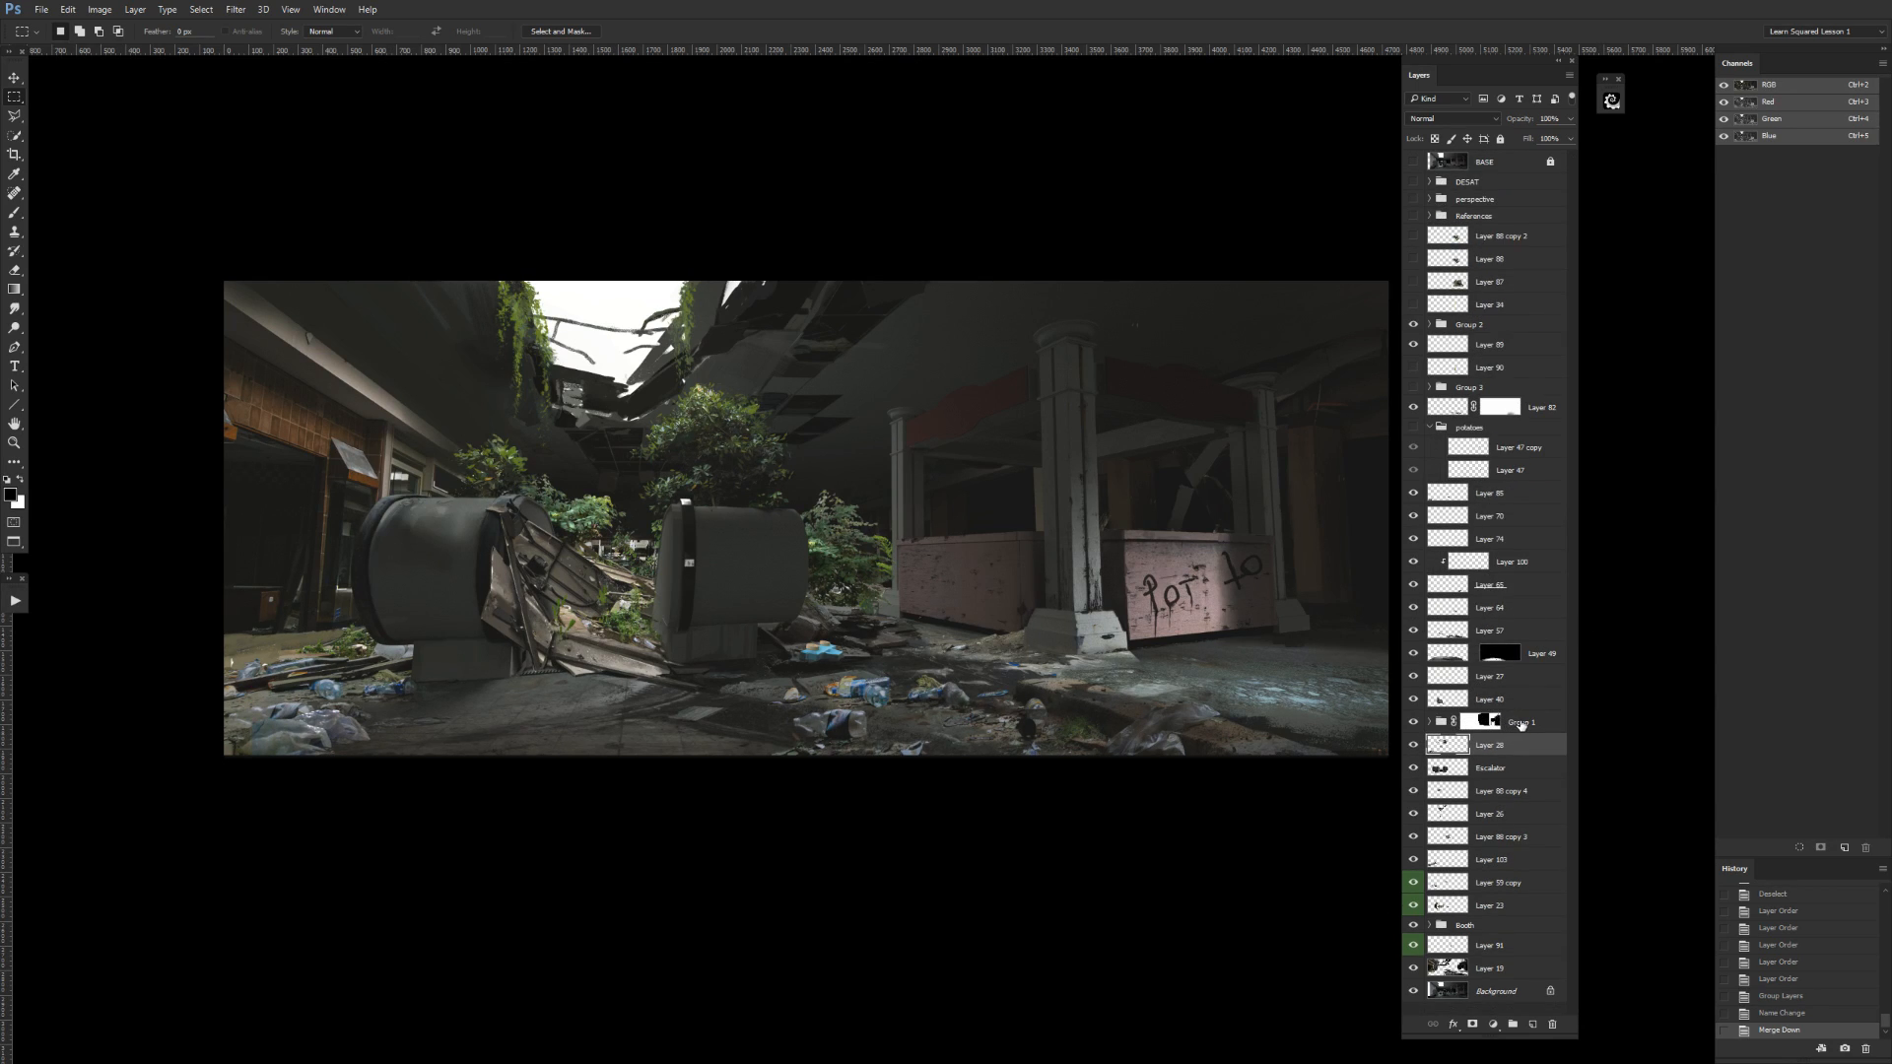
left_click(1413, 725)
left_click(1414, 724)
left_click(1414, 699)
left_click(1414, 699)
left_click(1463, 701)
Lasso Layer 28's content at the painting's lower-left corner, cut it to a new layer, and move that layer below the Escalator layer.
left_click(1453, 745)
left_click(1414, 745)
left_click(1414, 745)
key("l")
mouse_move(448, 779)
left_mouse_down()
mouse_move(456, 635)
mouse_move(322, 581)
mouse_move(158, 662)
left_mouse_up()
double_click(158, 662)
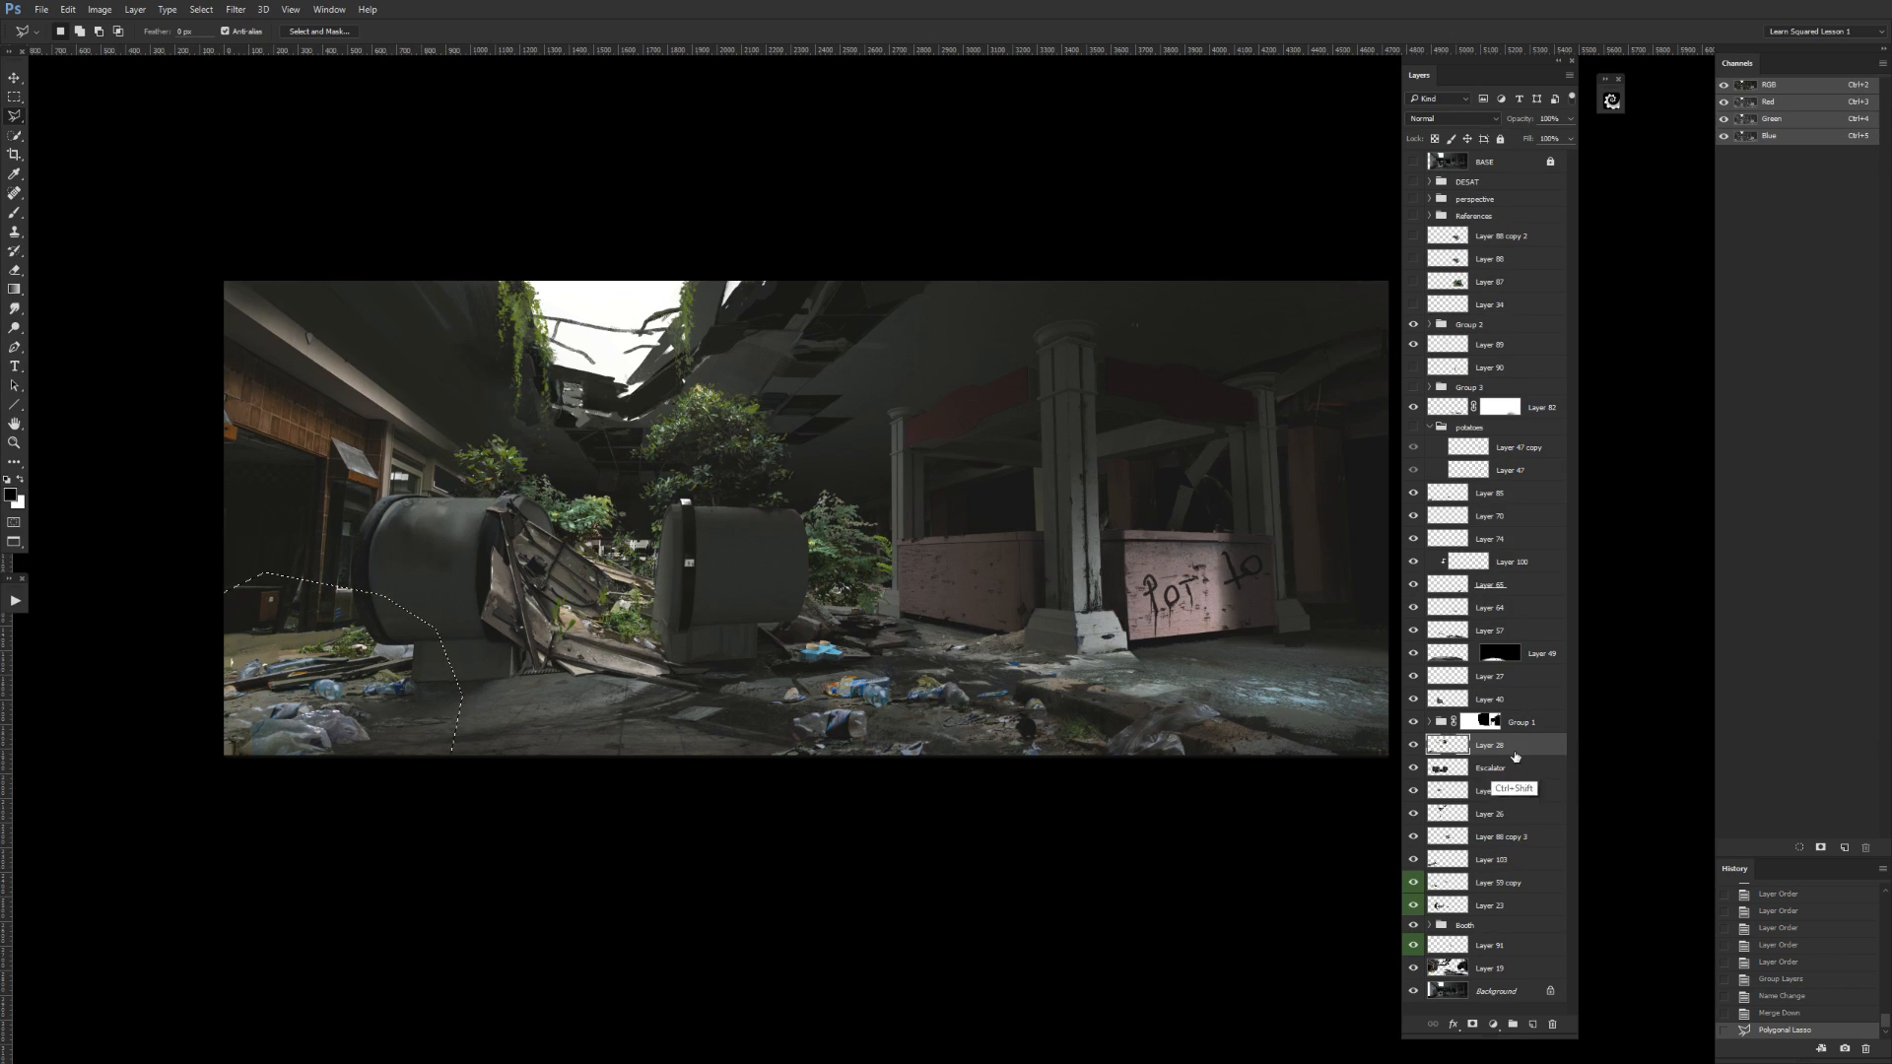
key("ctrl+shift+j")
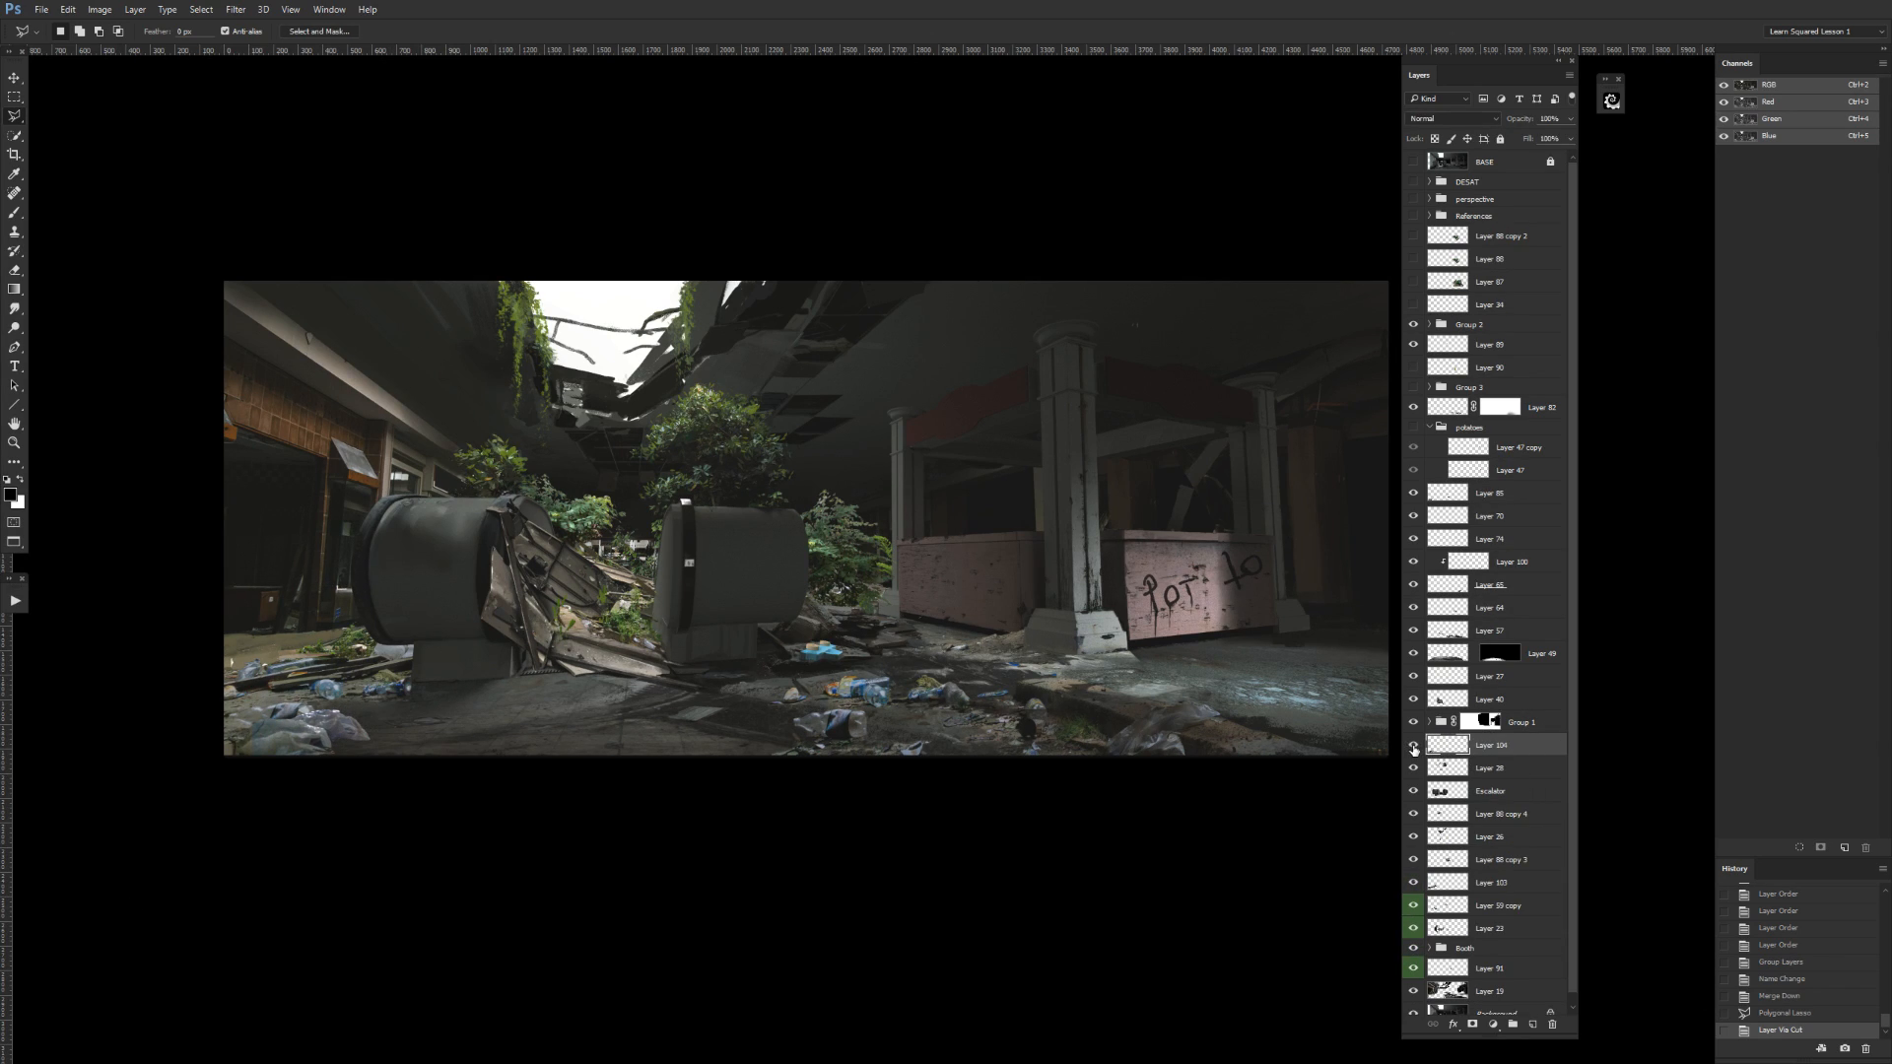
left_click_drag(1492, 754, 1494, 803)
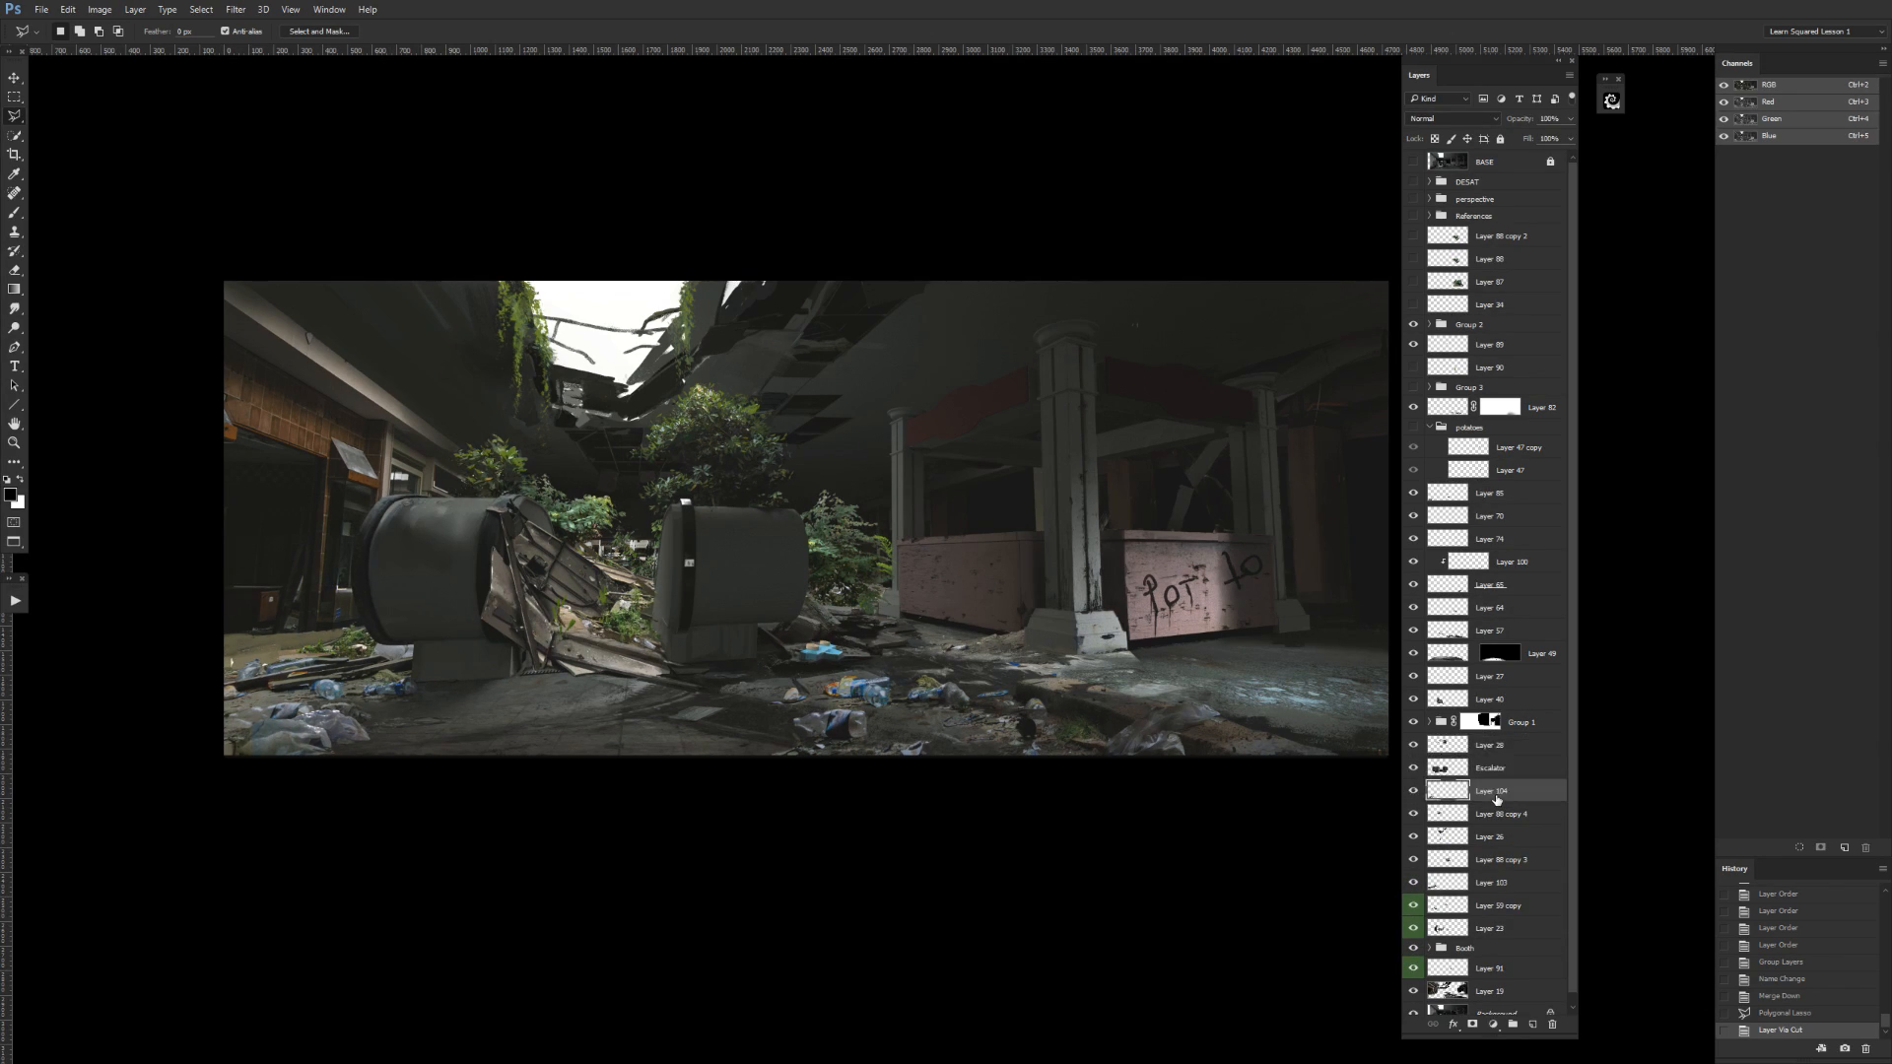
Undo the last layer move, and check the newly cut layer above Layer 28 by toggling its visibility.
key("ctrl+z")
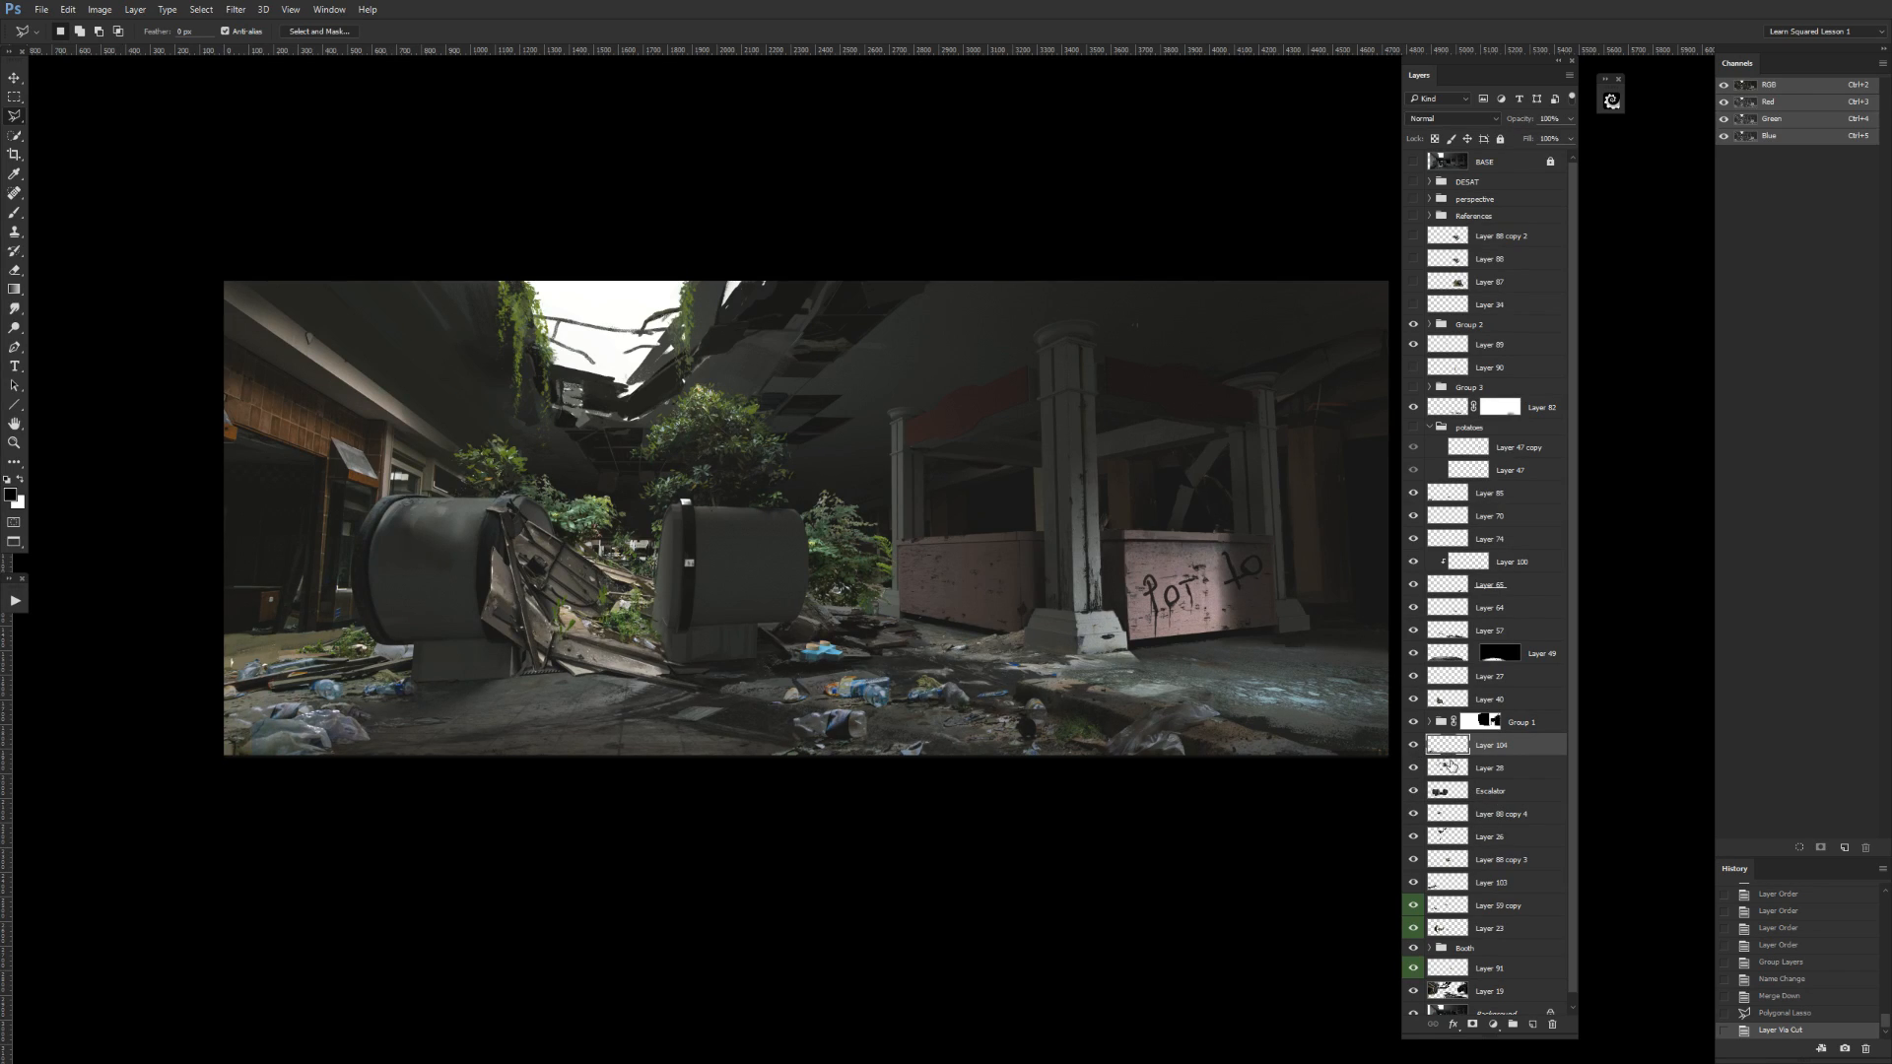
left_click(1414, 746)
left_click(1414, 745)
left_click(1414, 746)
left_click(1414, 746)
Lasso Layer 104's debris beside the left escalator, near the painting's left edge, and cut it to a new layer.
left_click(365, 657)
left_click(322, 673)
left_click(263, 676)
left_click(253, 658)
left_click(314, 624)
double_click(362, 618)
mouse_move(368, 637)
left_mouse_down()
mouse_move(395, 625)
mouse_move(381, 639)
left_mouse_up()
key("ctrl+shift+j")
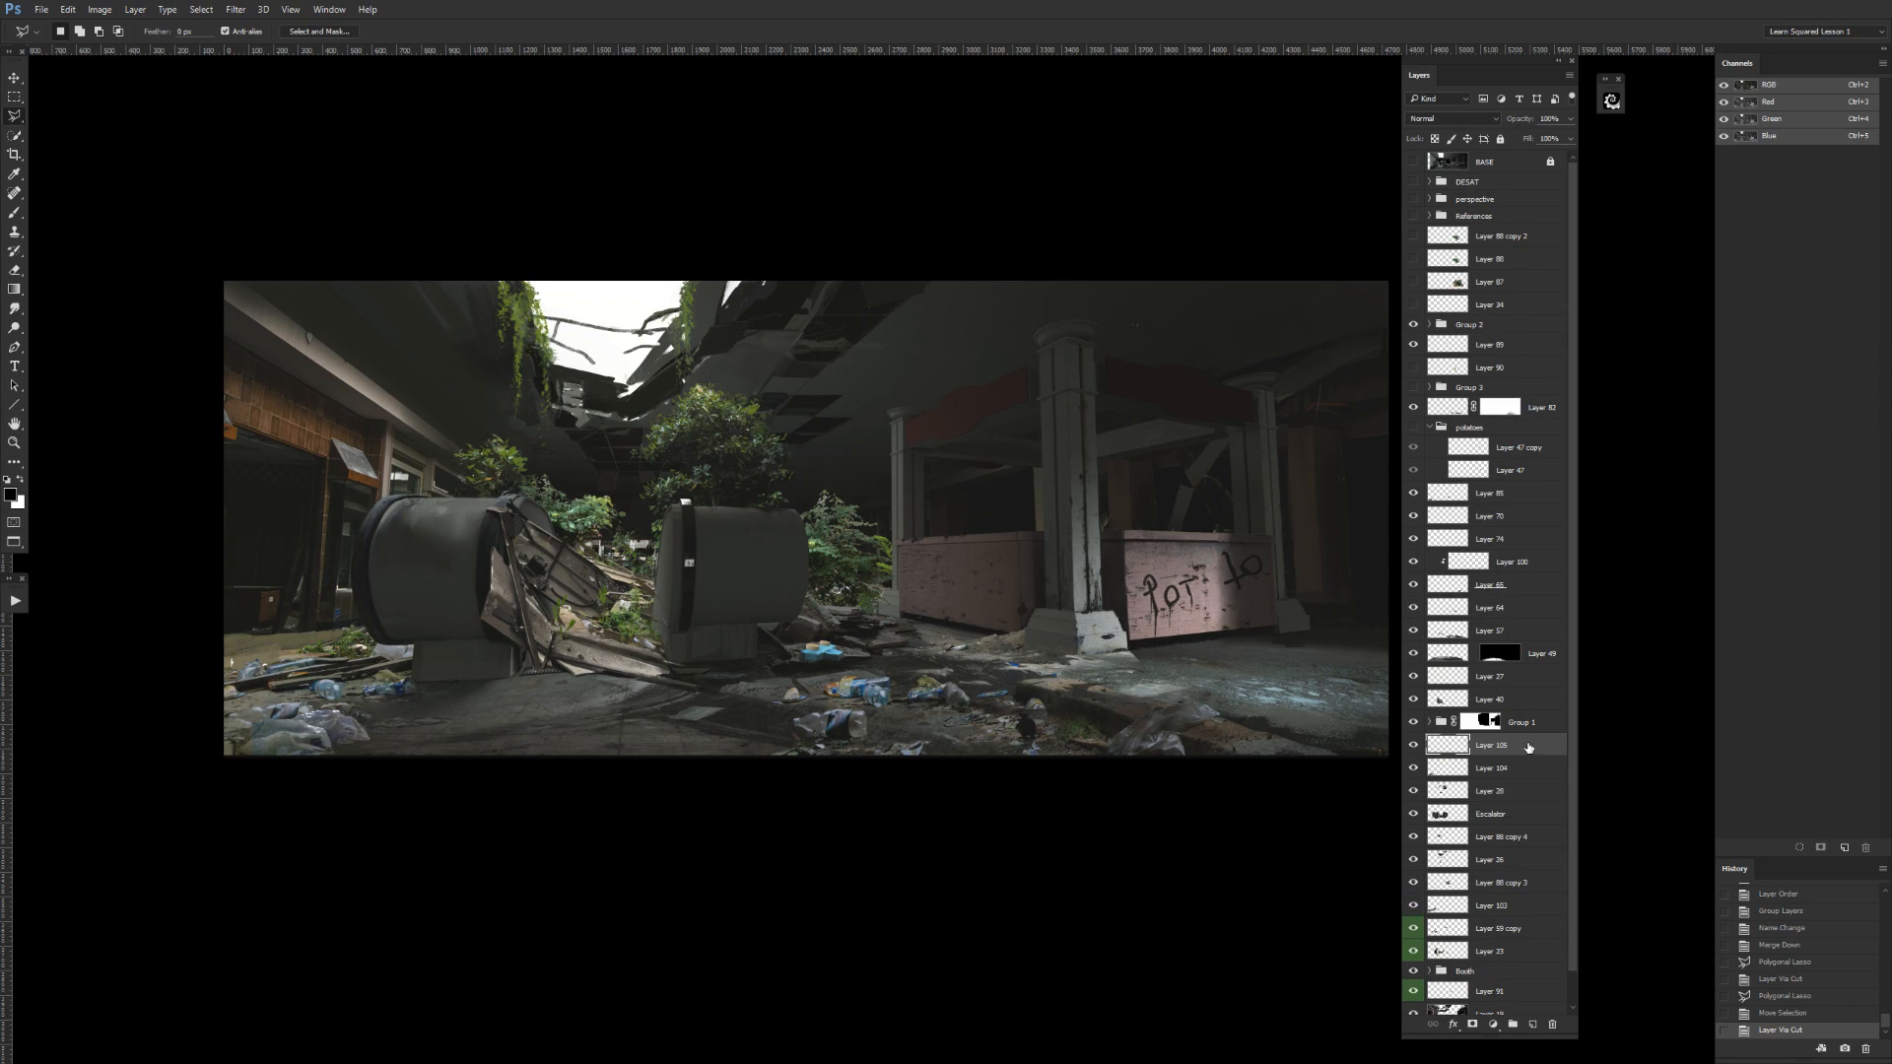
Move the newly cut debris layer directly above Layer 103, merge it down, and check the merged layer's visibility.
left_click_drag(1502, 892, 1499, 894)
left_click(1412, 889)
left_click(1412, 909)
left_click(1412, 908)
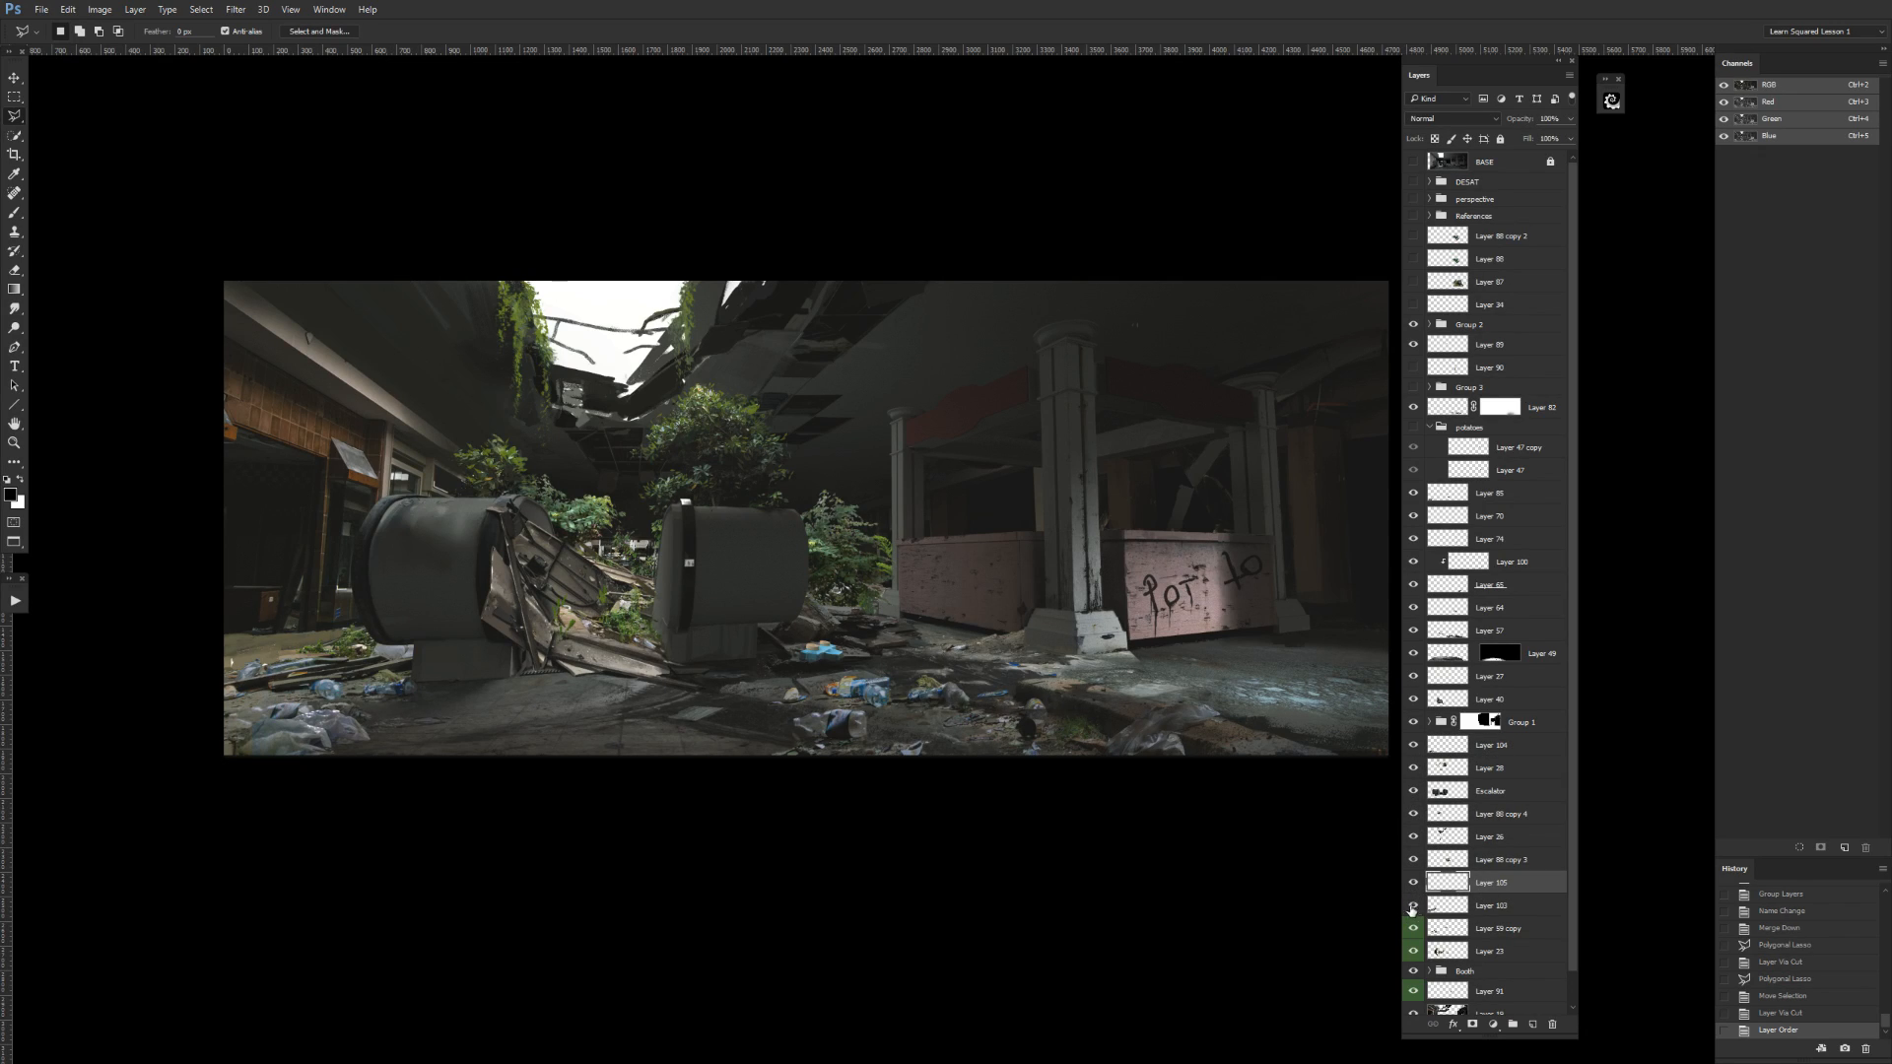
key("ctrl+e")
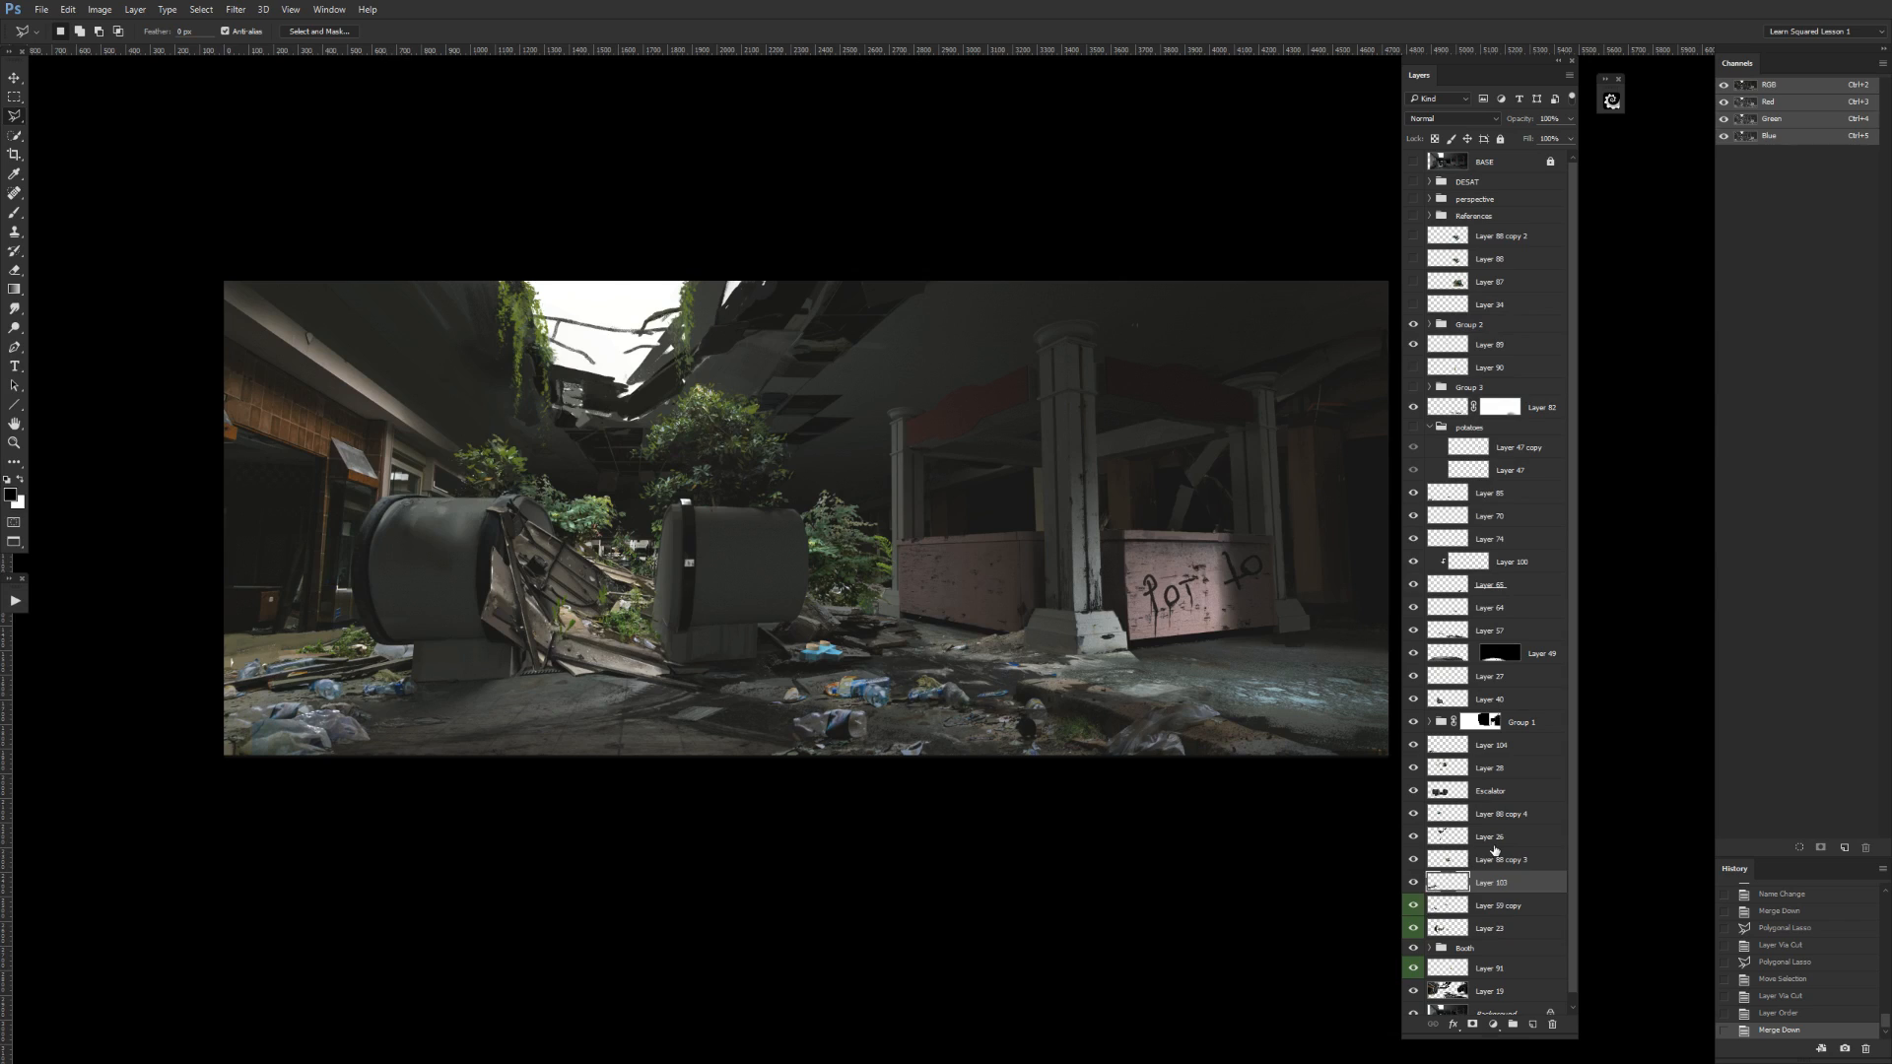
left_click(1412, 884)
left_click(1411, 883)
Check what Layer 28 contains by repeatedly toggling its visibility.
left_click(1412, 770)
left_click(1412, 769)
left_click(1412, 770)
left_click(1412, 769)
left_click(1475, 769)
left_click(1412, 770)
left_click(1411, 770)
left_click(1412, 770)
left_click(1412, 769)
Lasso Layer 28's content between the two escalator ends and cut it to a new layer.
left_click(650, 588)
left_click(611, 573)
left_click(583, 568)
left_click(563, 589)
left_click(573, 642)
left_click(650, 655)
double_click(675, 643)
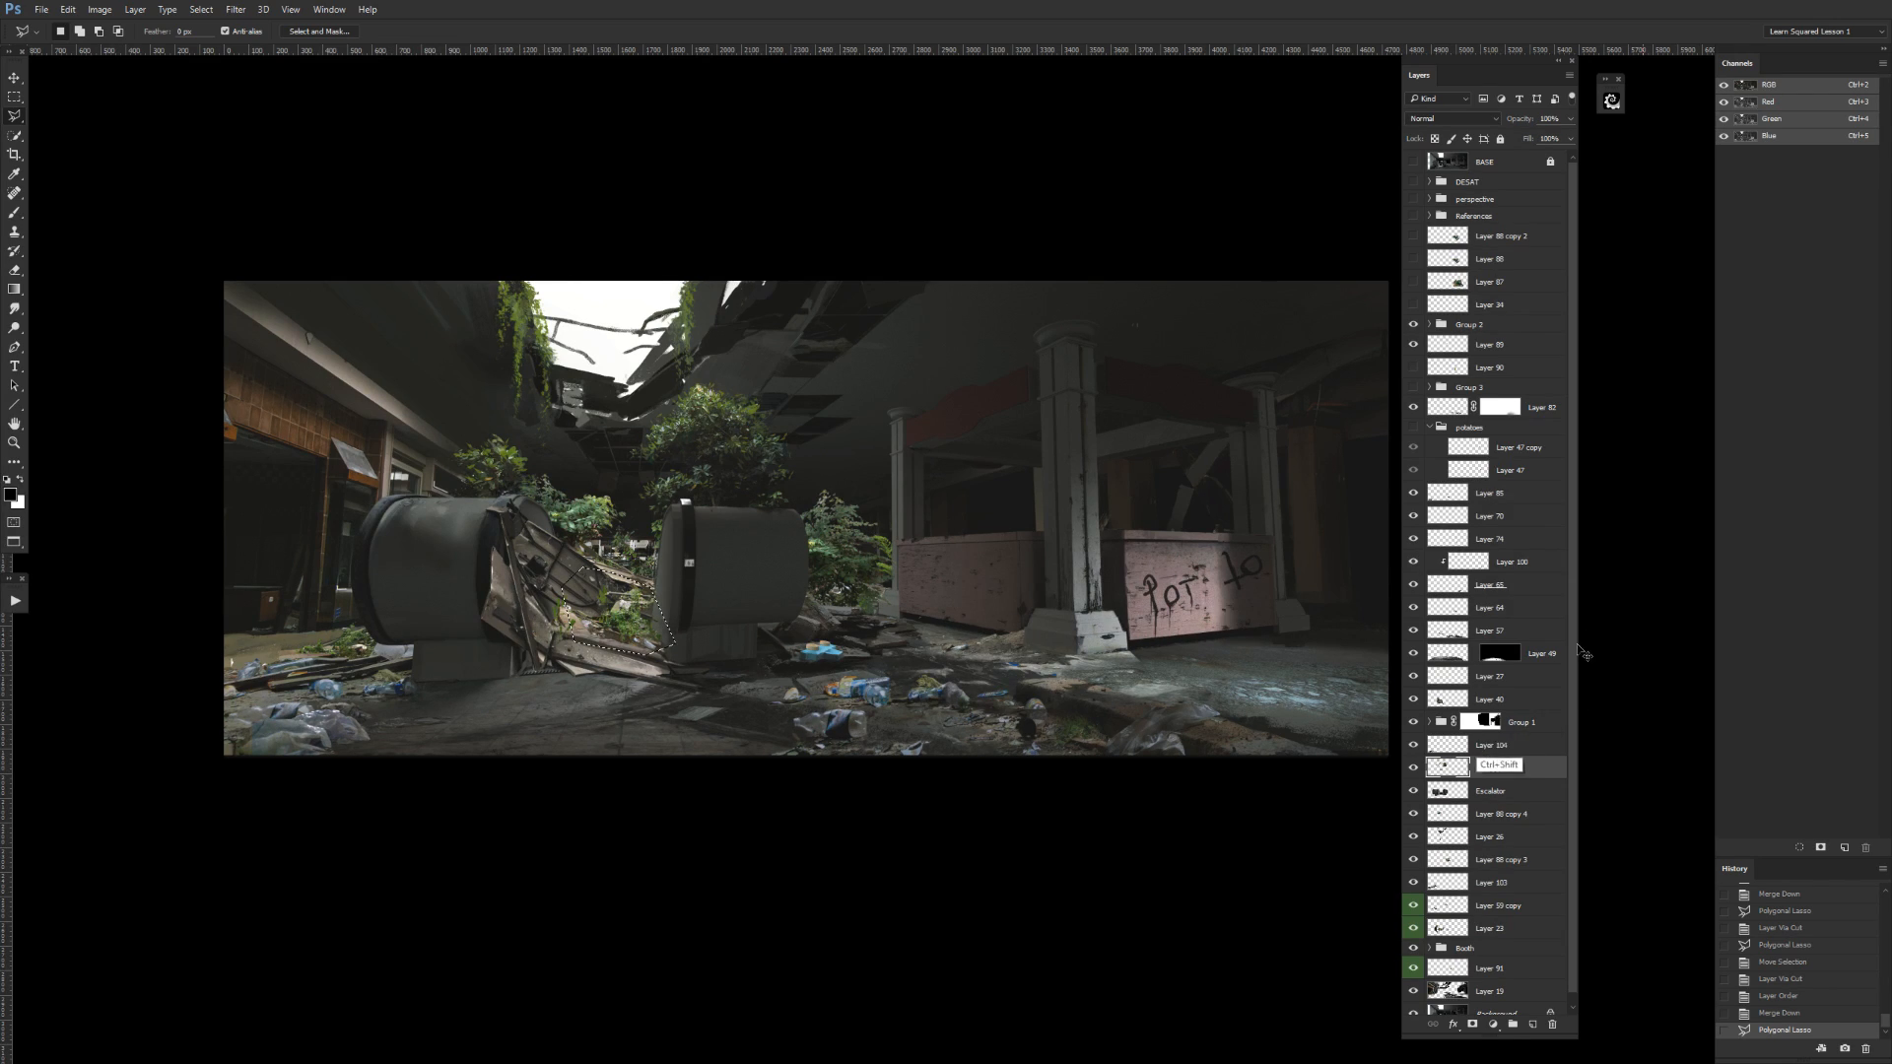
key("ctrl+shift+j")
Check Layer 40, move the newly cut layer directly beneath it above Group 1, and merge the two layers.
left_click(1413, 698)
left_click(1413, 699)
left_click_drag(1488, 767, 1425, 720)
left_click(1413, 698)
left_click(1413, 698)
left_click(1489, 701)
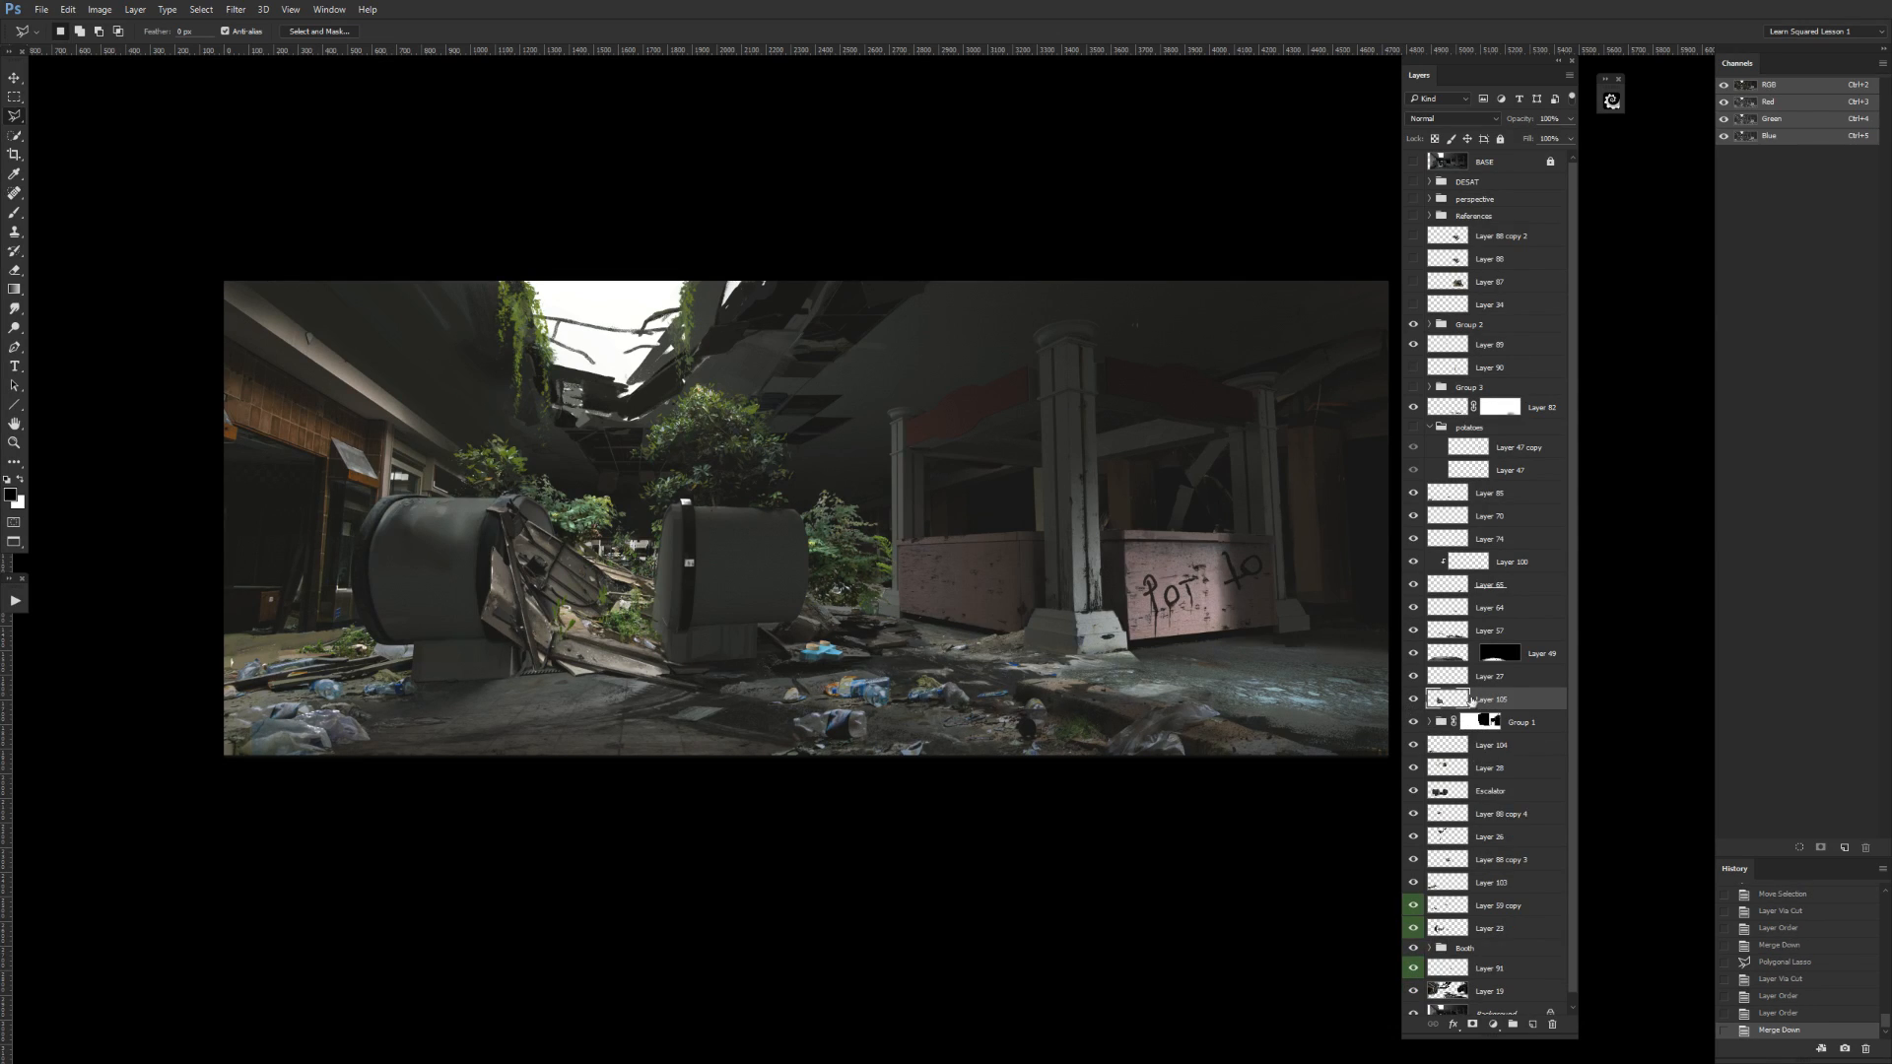
Move Layer 28 directly below the Escalator layer, check both layers' visibility, and label Layer 28 green.
left_click(1414, 768)
left_click(1414, 769)
left_click_drag(1444, 772, 1503, 788)
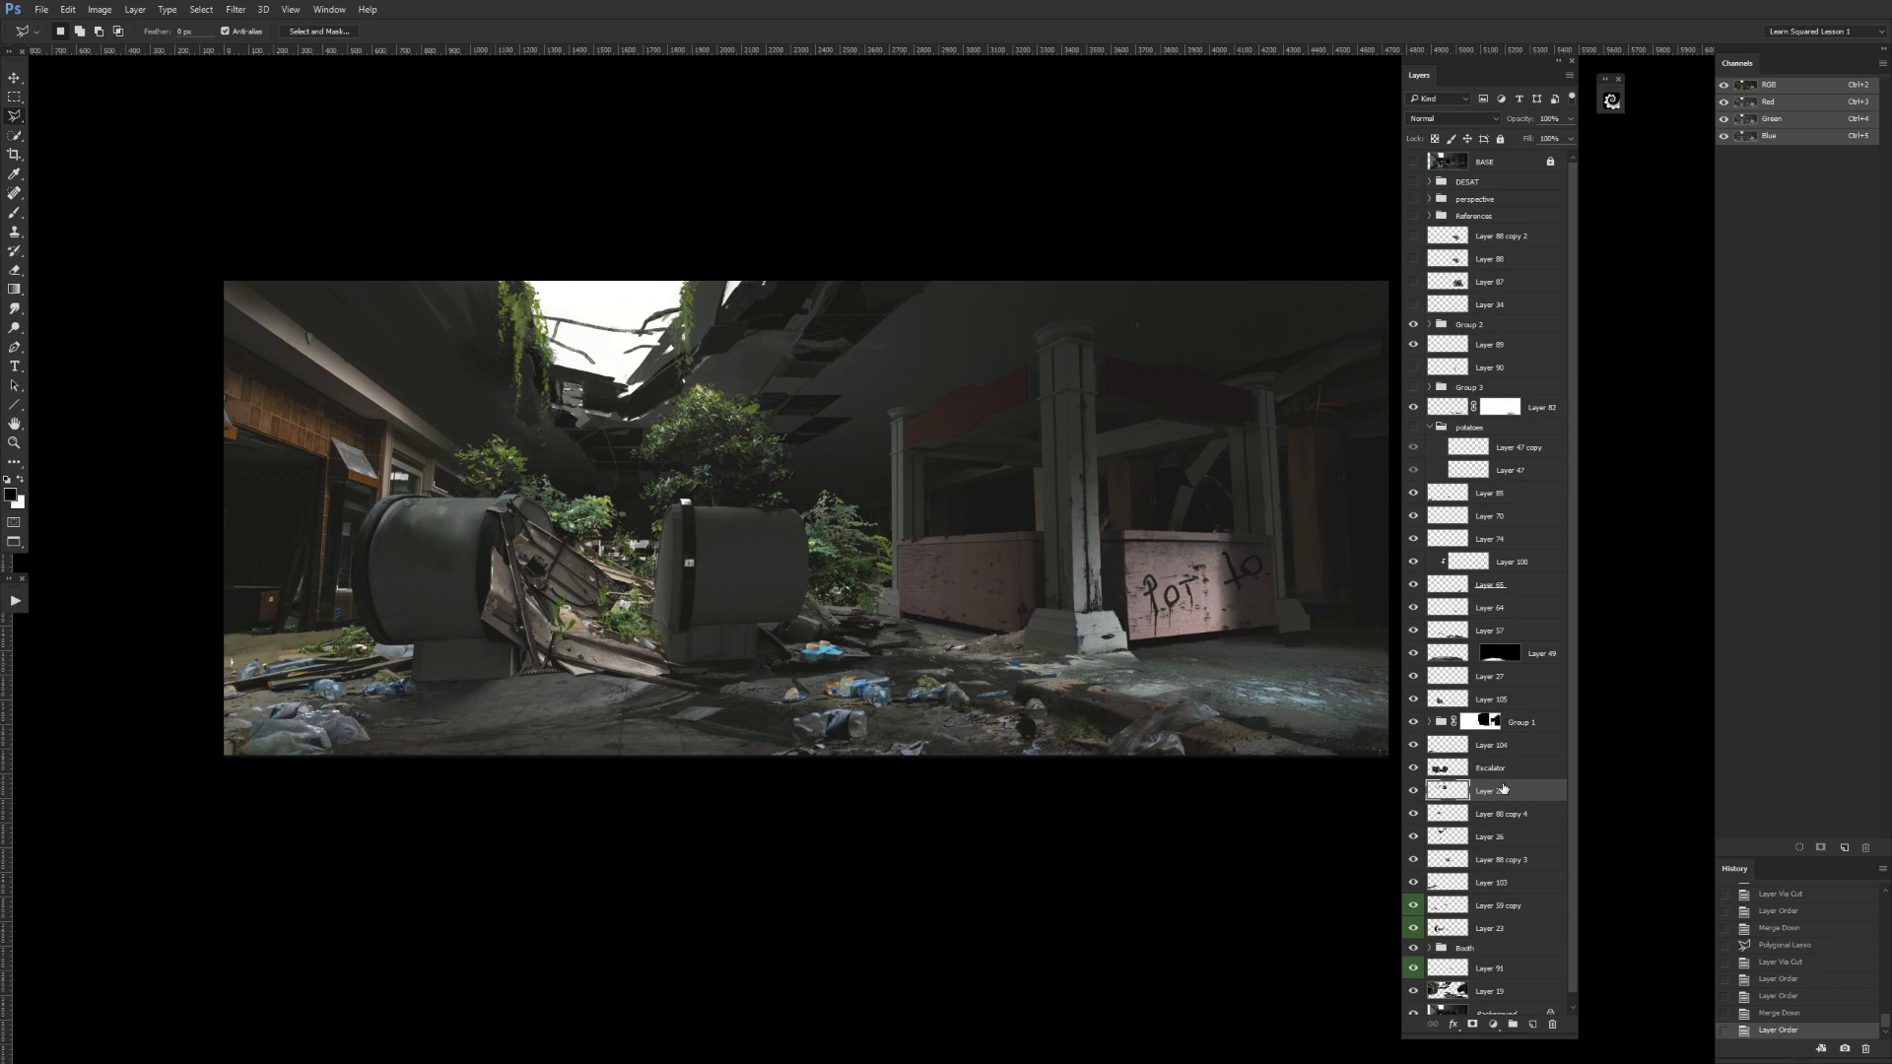
left_click(1410, 770)
left_click(1410, 769)
left_click(1413, 793)
left_click(1413, 793)
right_click(1413, 793)
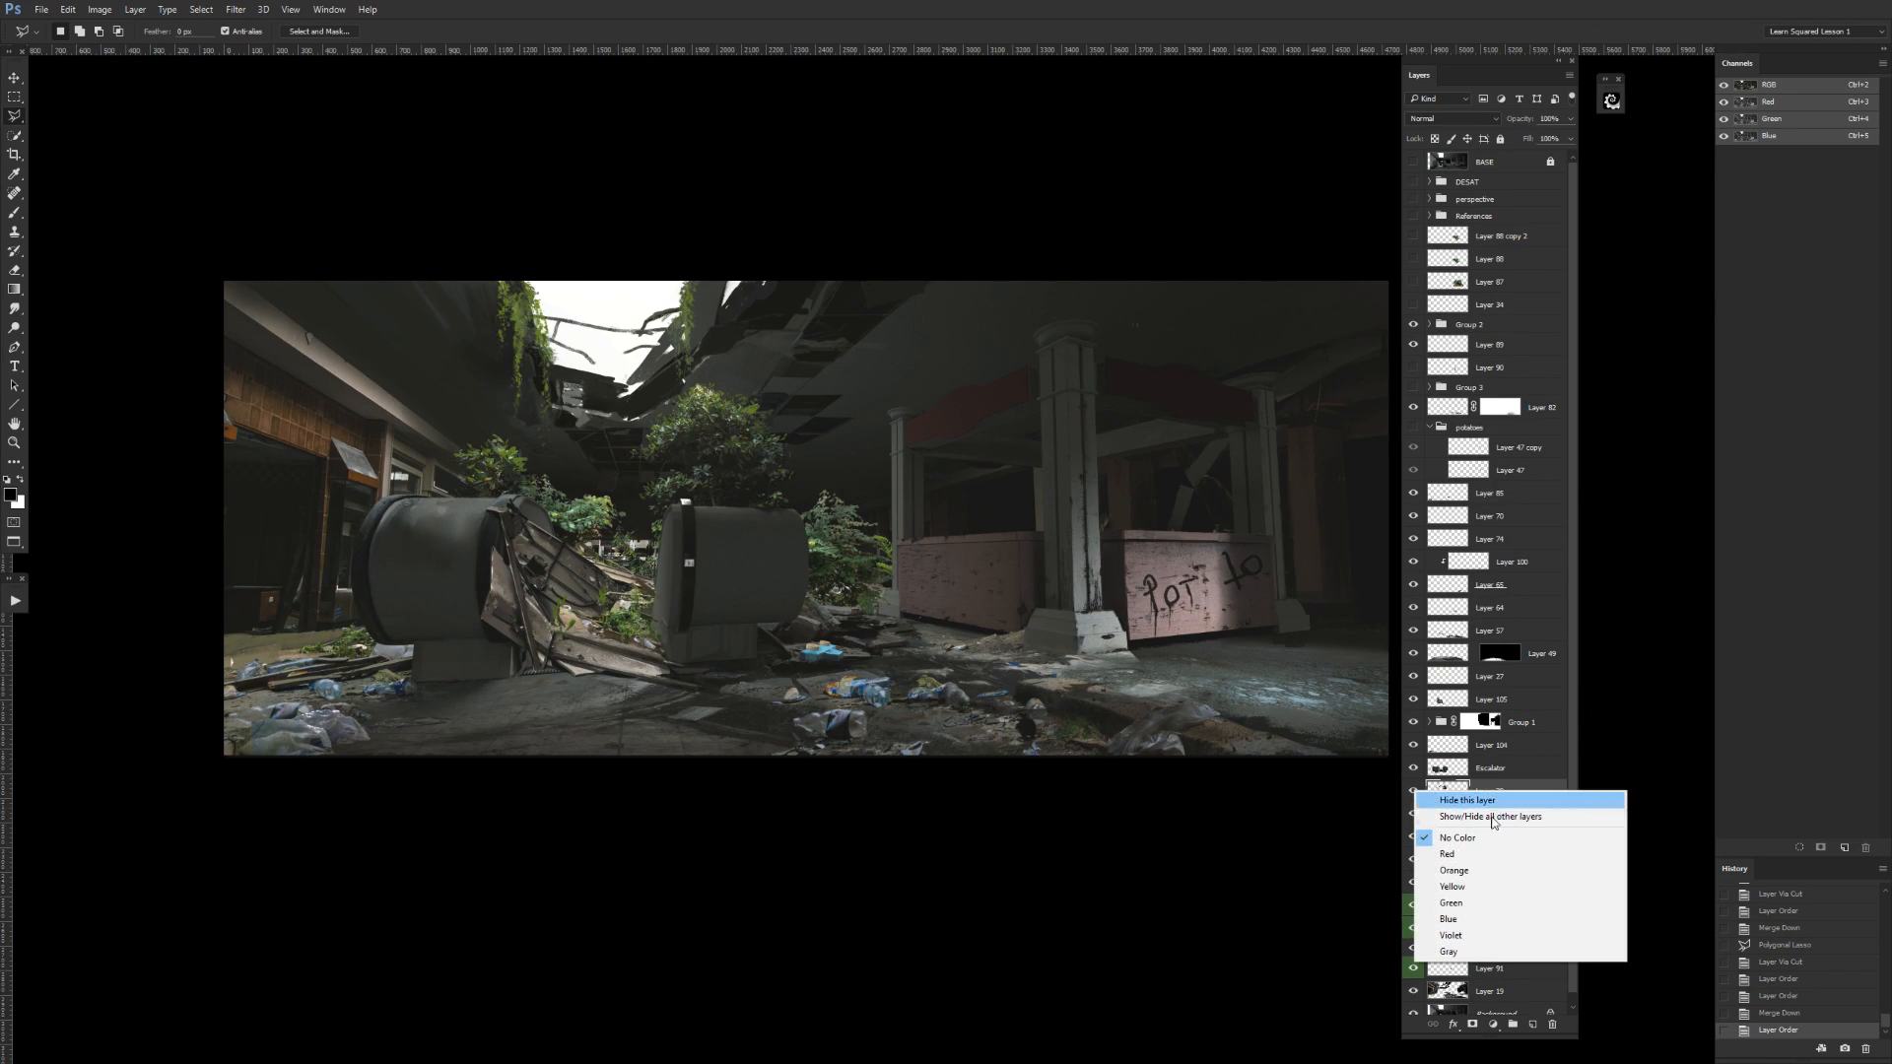
left_click(1453, 902)
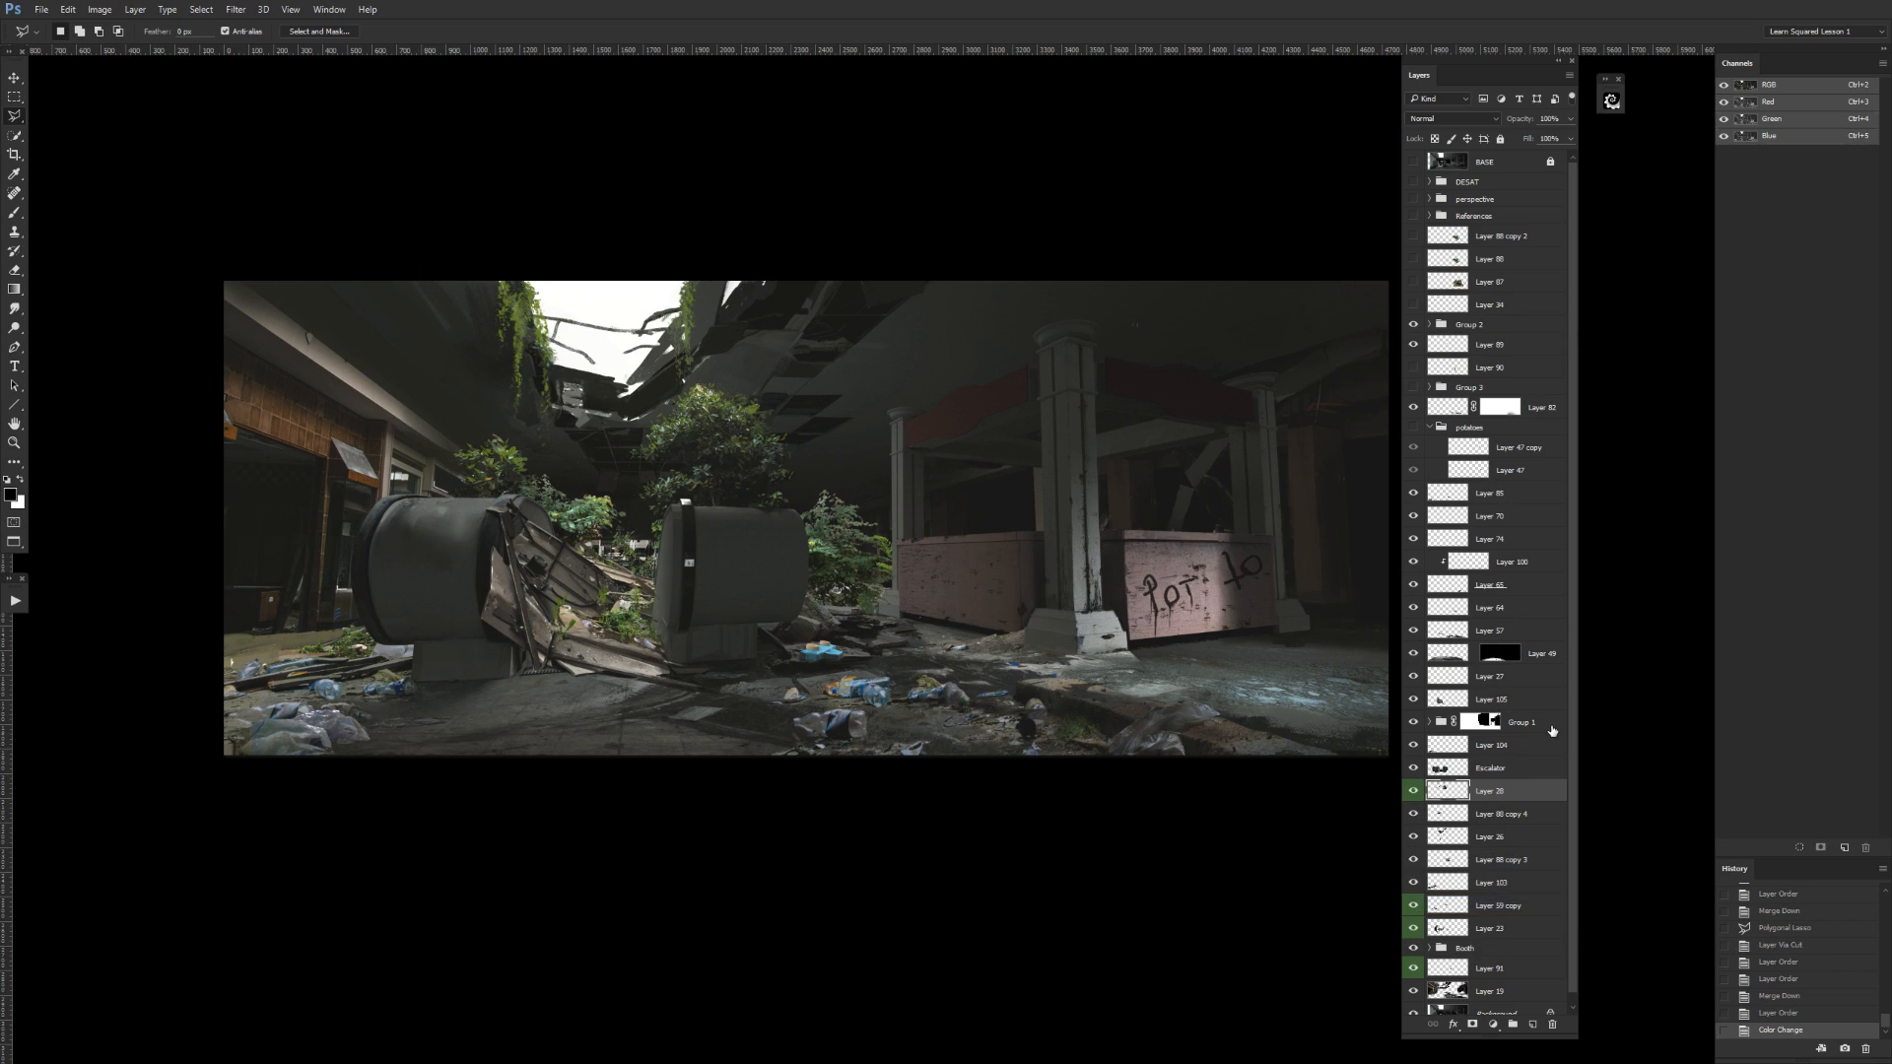
Check the layer directly below Layer 28, move it above Layer 28, merge it down, and toggle the merged layer.
left_click(1412, 813)
left_click(1413, 814)
left_click(1413, 814)
left_click(1413, 815)
left_click_drag(1445, 815, 1496, 794)
key("ctrl+e")
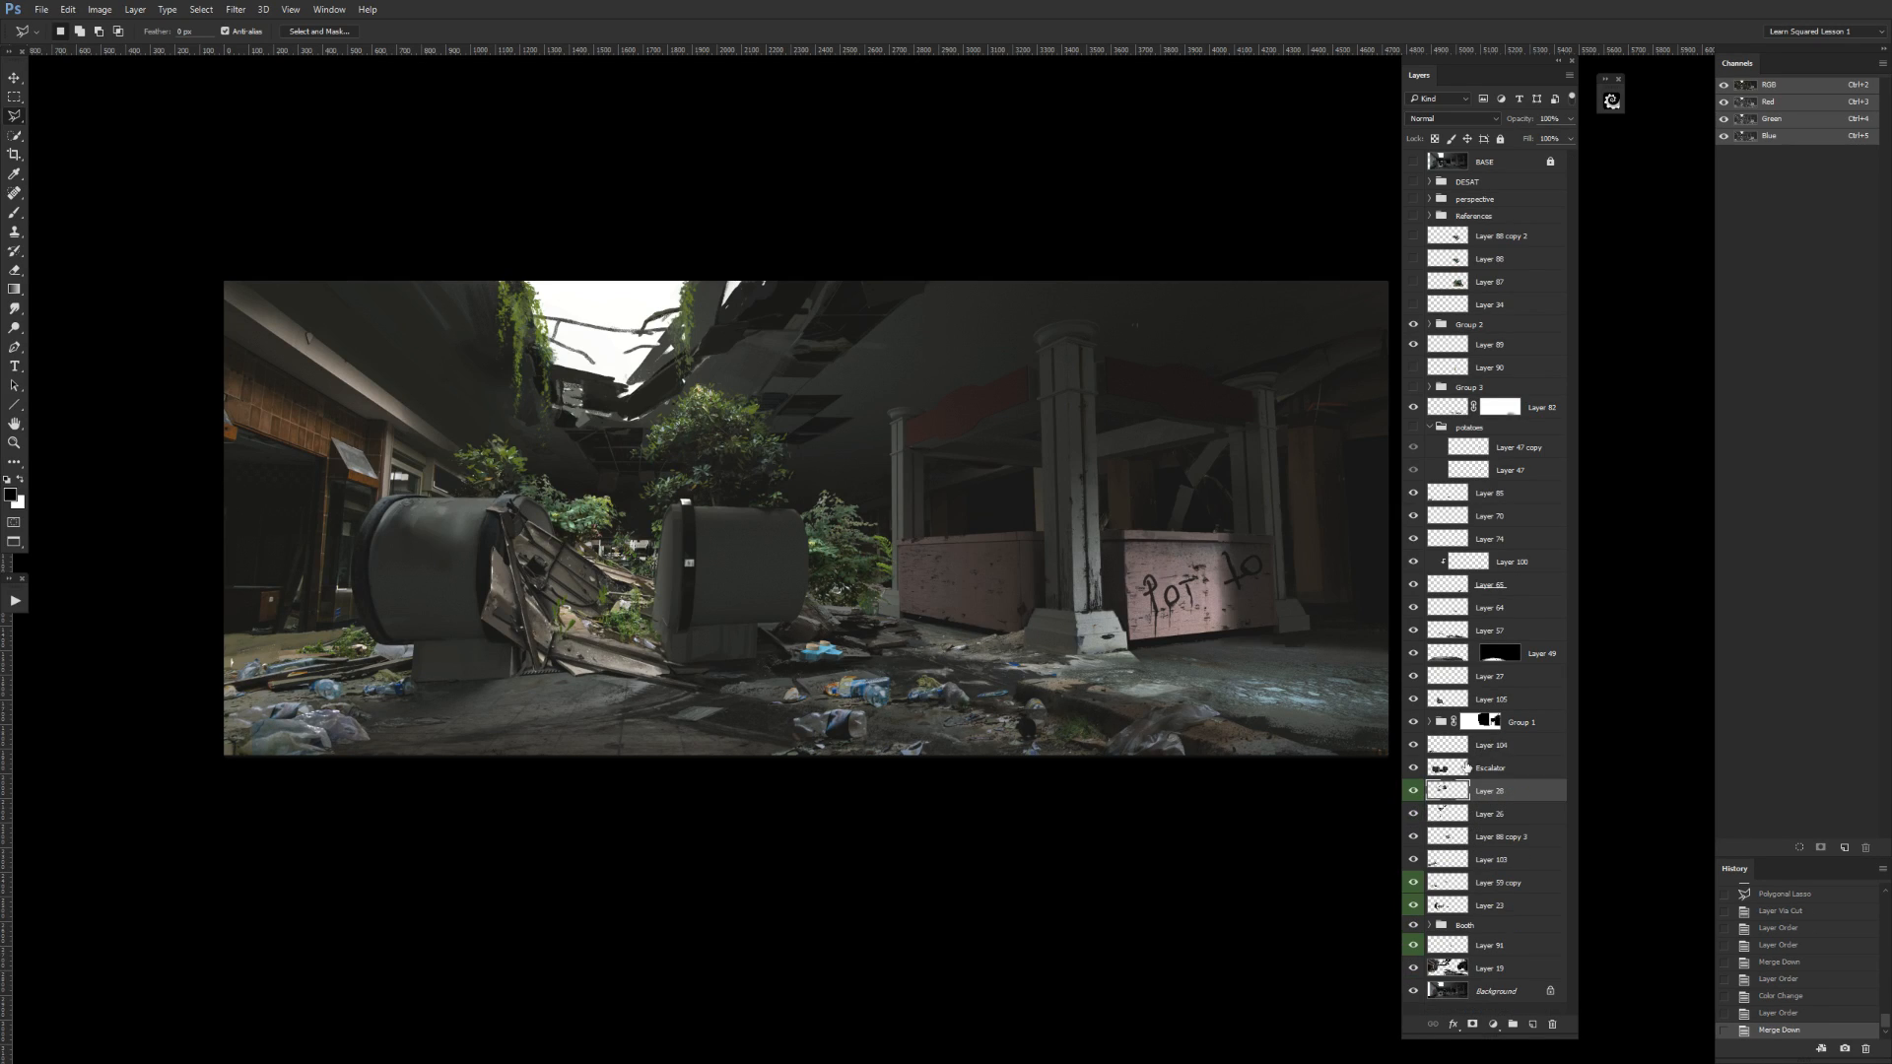
left_click(1413, 791)
left_click(1413, 791)
Check Layer 26 by toggling its visibility and move it below Layer 91, directly above Layer 19.
left_click(1412, 814)
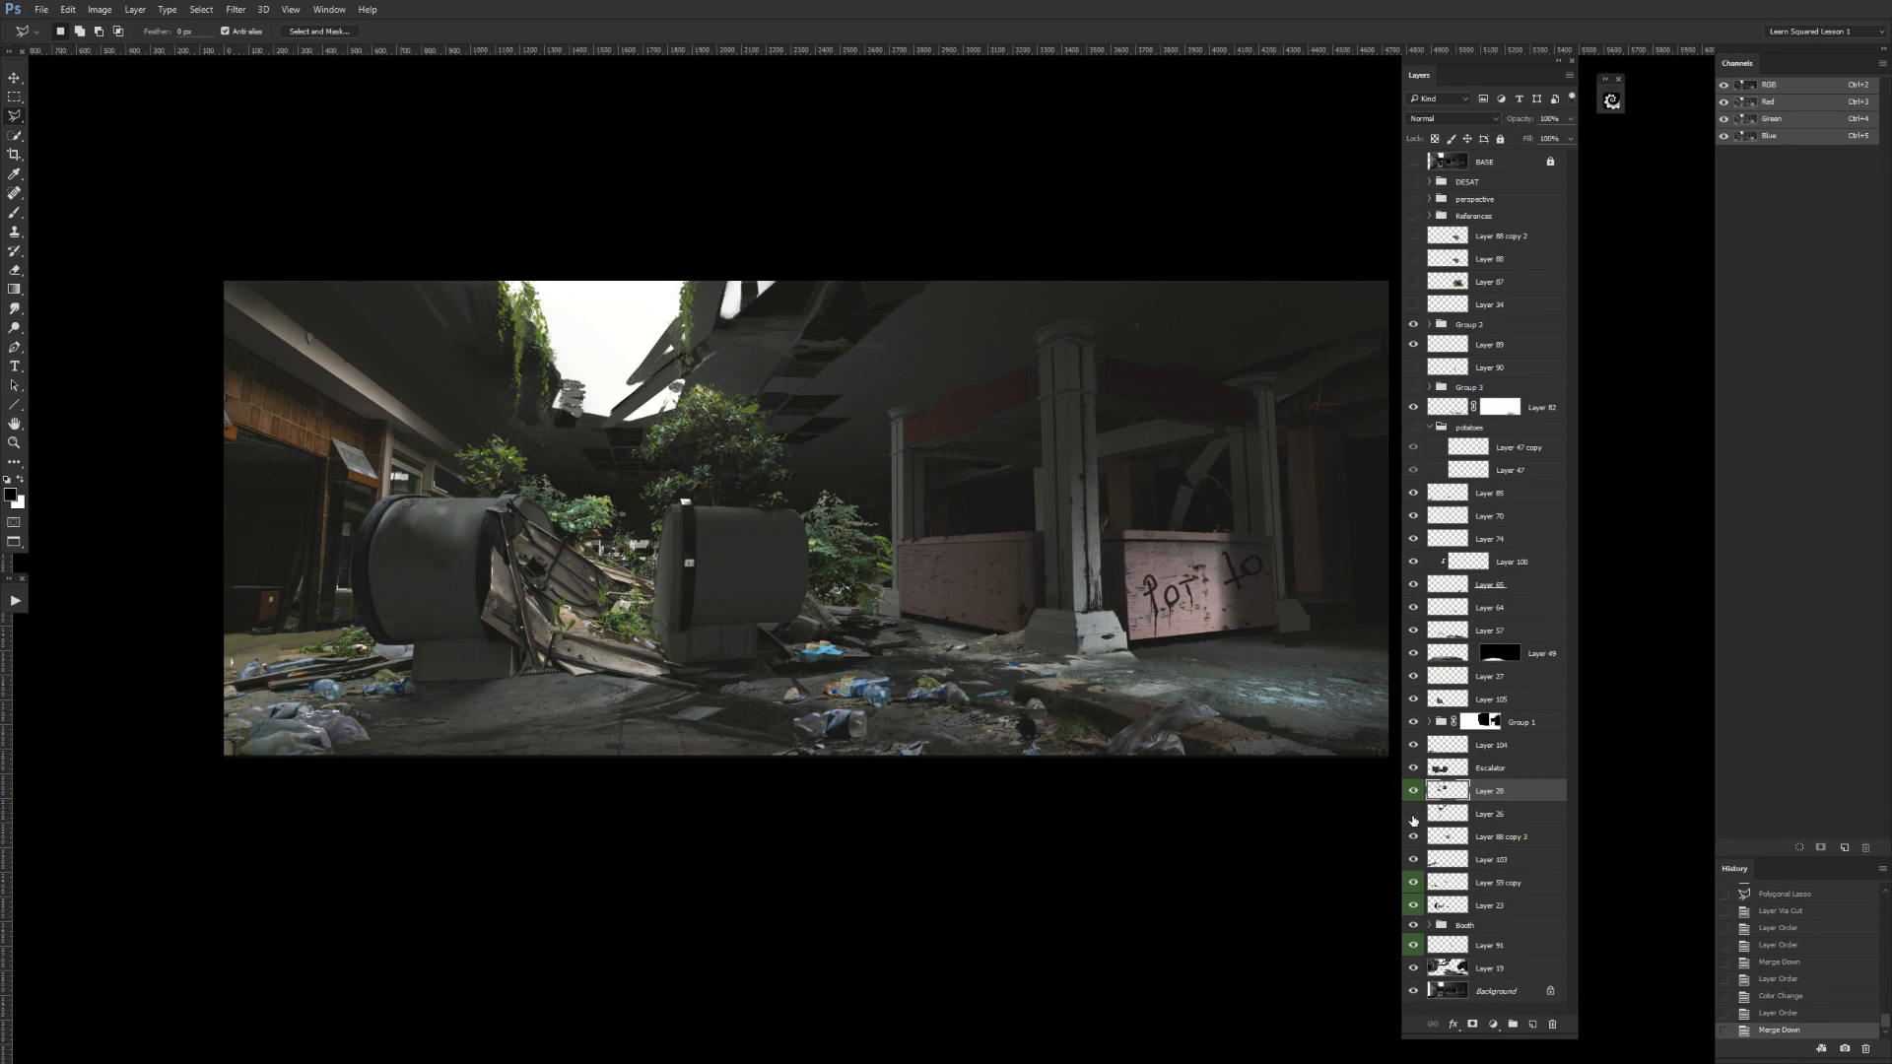
left_click(1413, 815)
left_click(1413, 815)
left_click(1413, 814)
left_click_drag(1483, 814, 1494, 956)
key("ctrl+z")
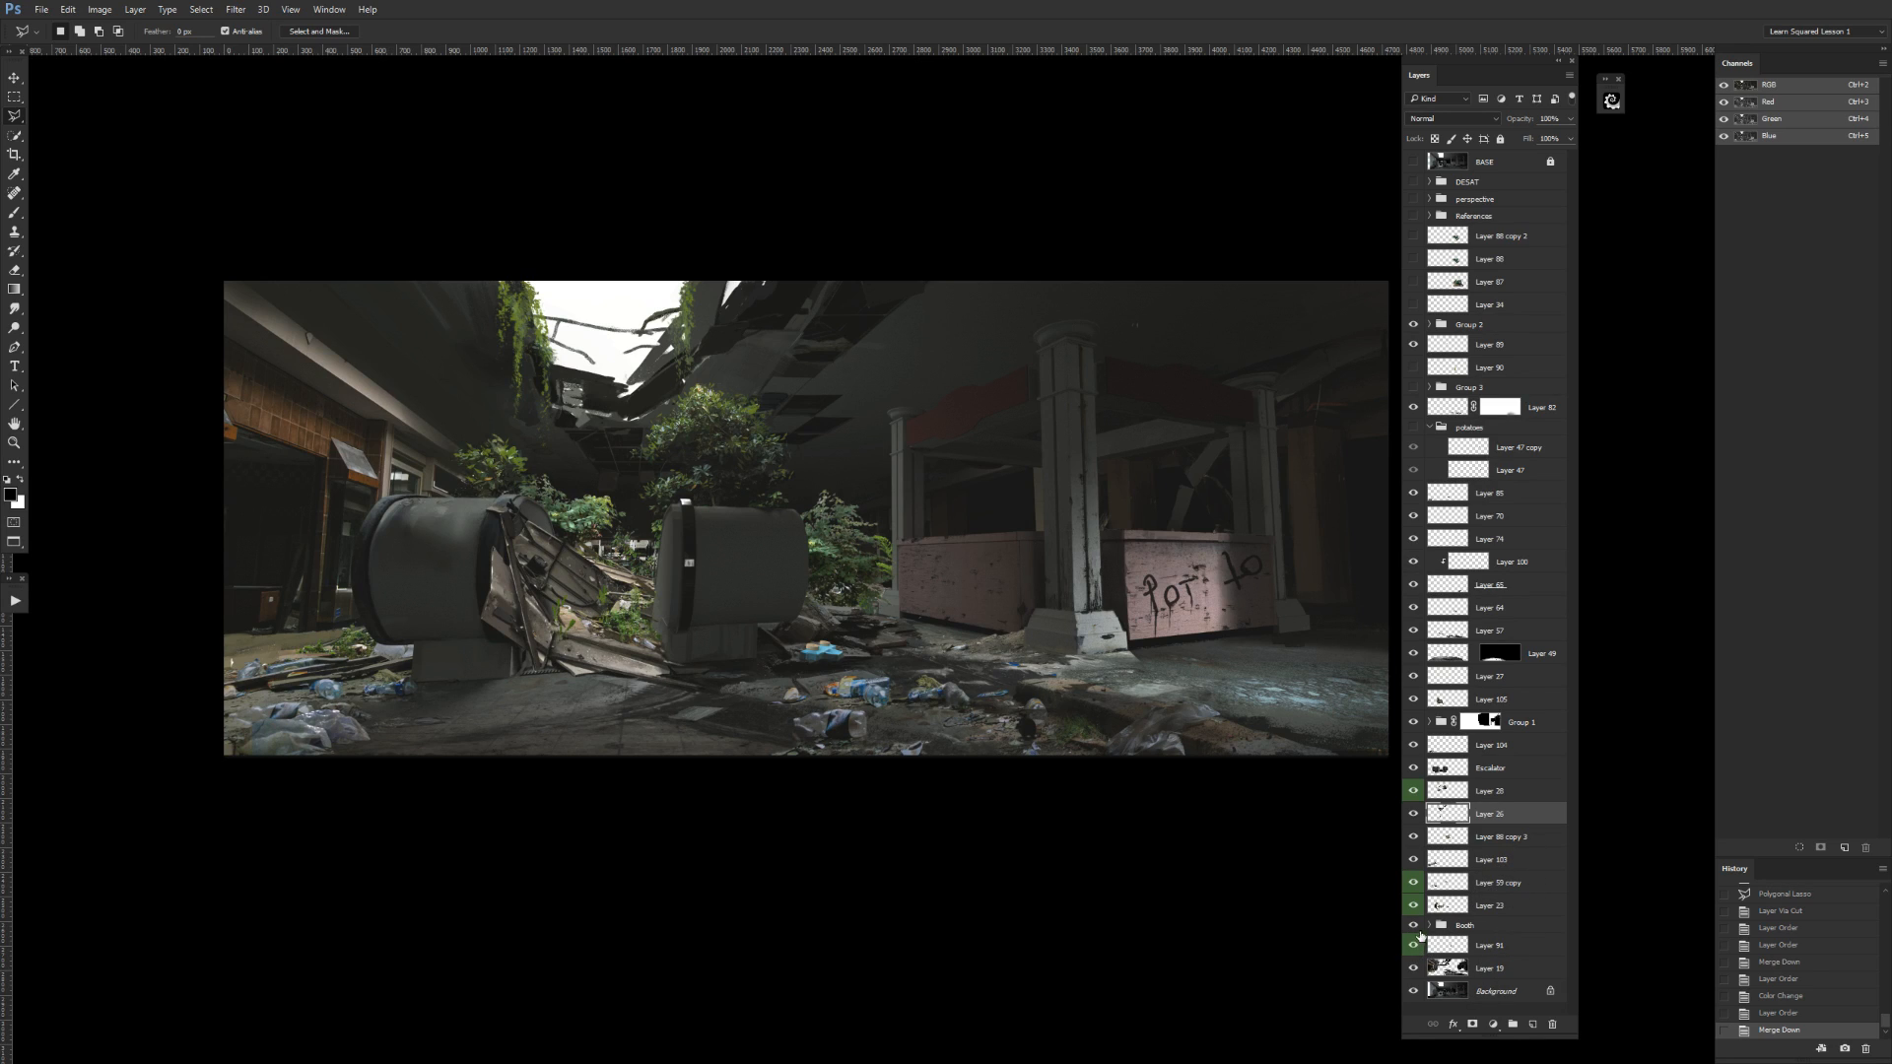
left_click(1412, 814)
left_click(1413, 814)
left_click_drag(1489, 813, 1492, 956)
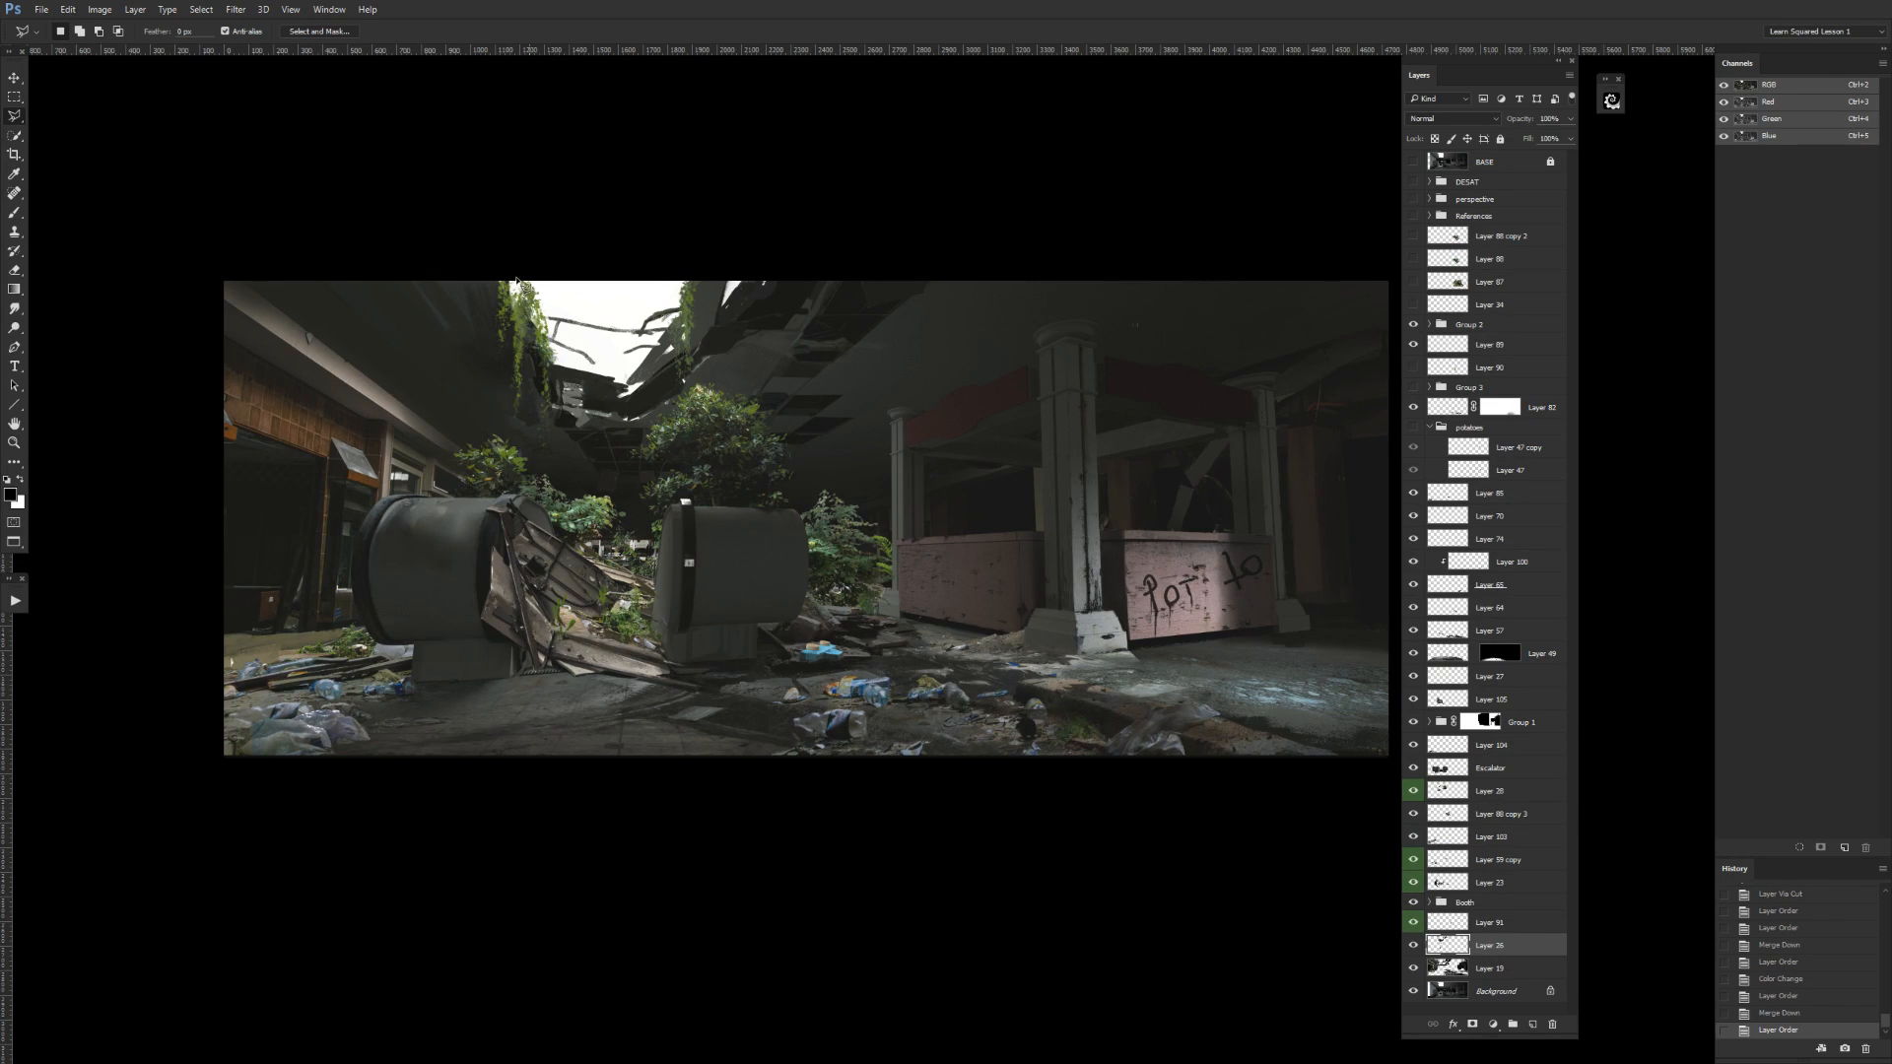
Check Layer 91, Layer 28, the layer directly below Layer 28, and the Booth group by toggling their visibility.
left_click(1413, 923)
left_click(1412, 814)
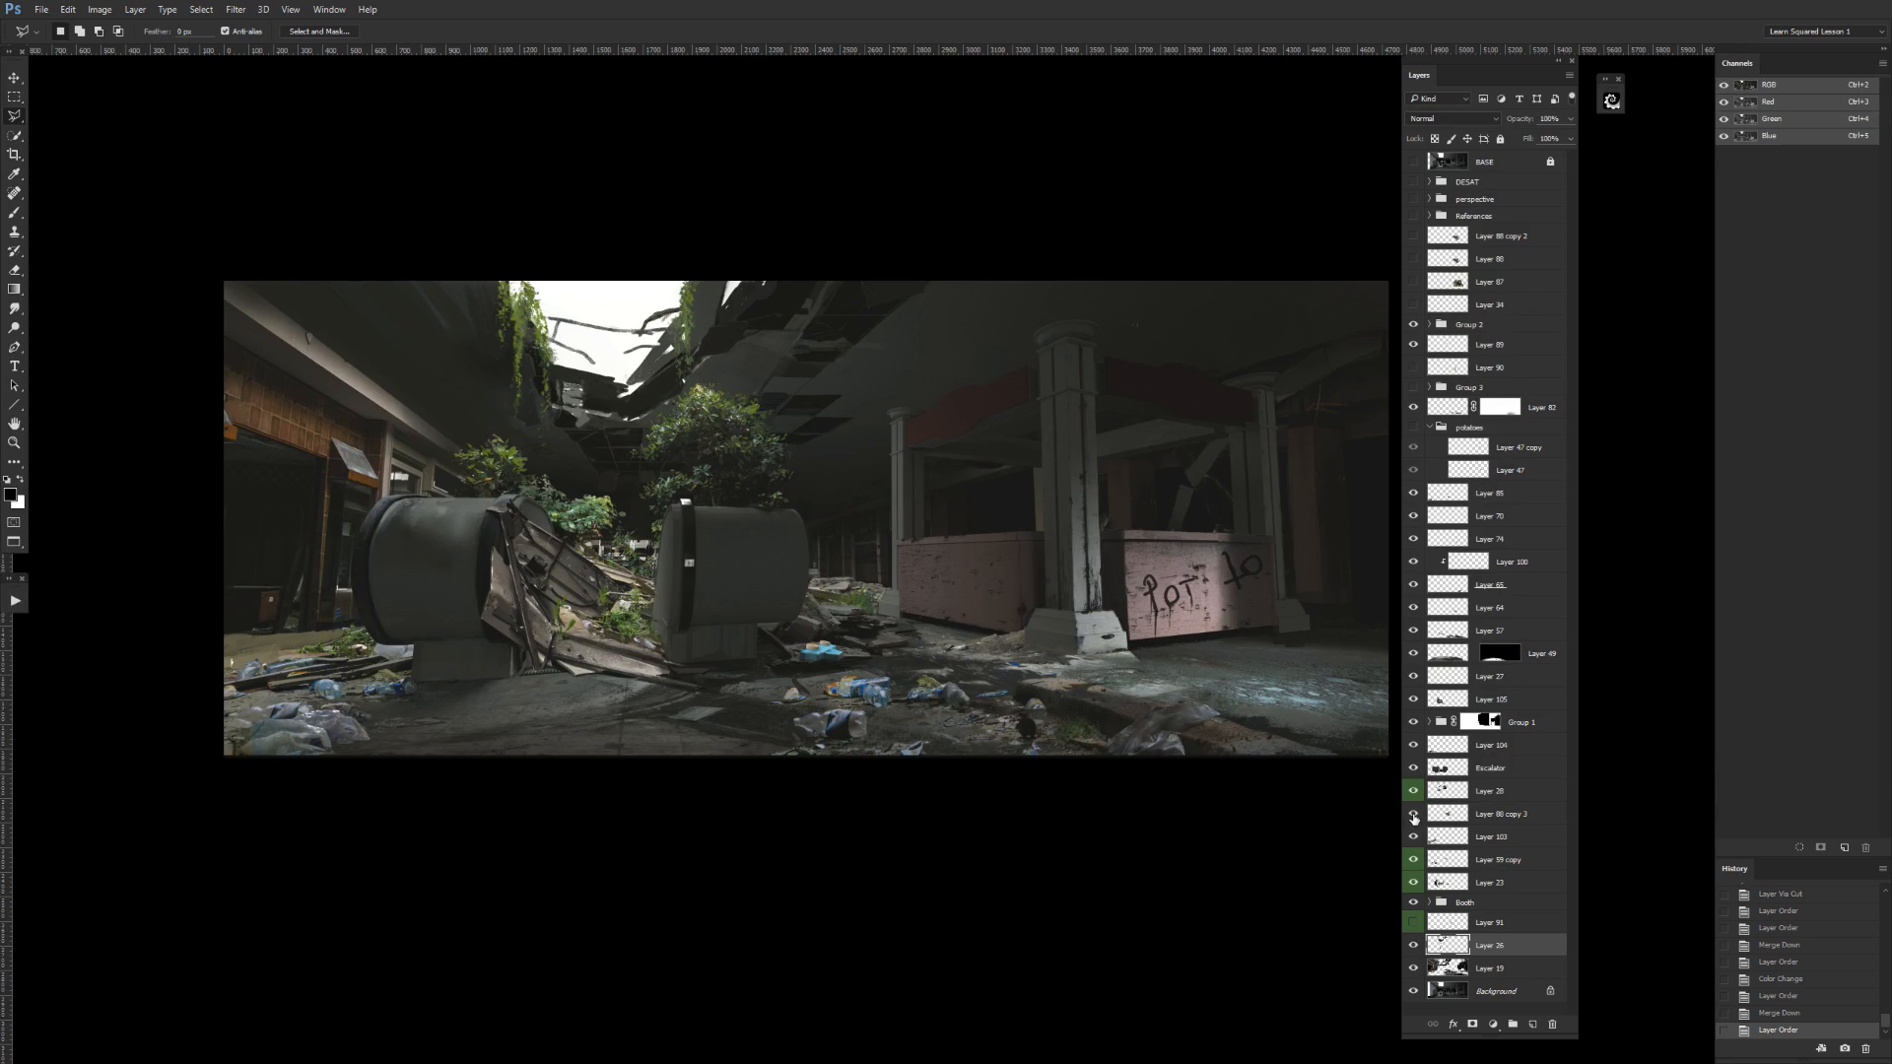
left_click(1413, 814)
left_click(1412, 791)
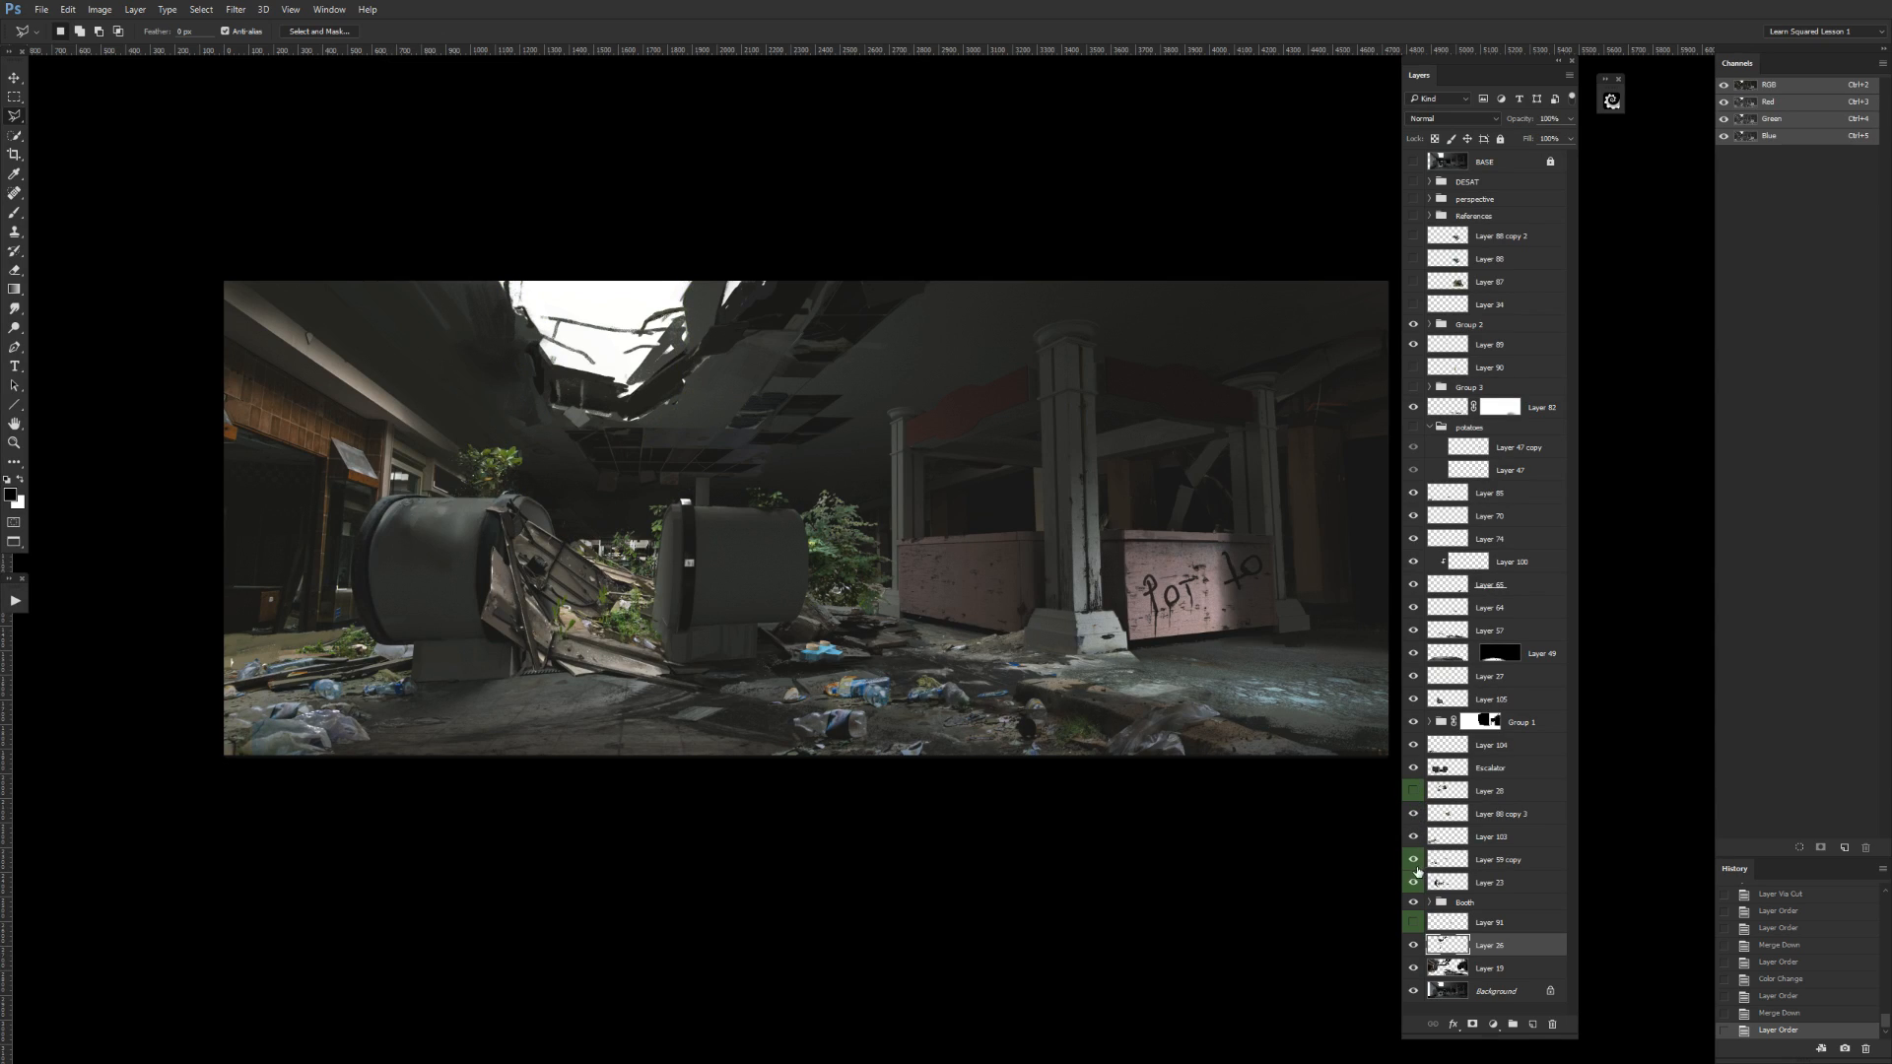
left_click(1414, 793)
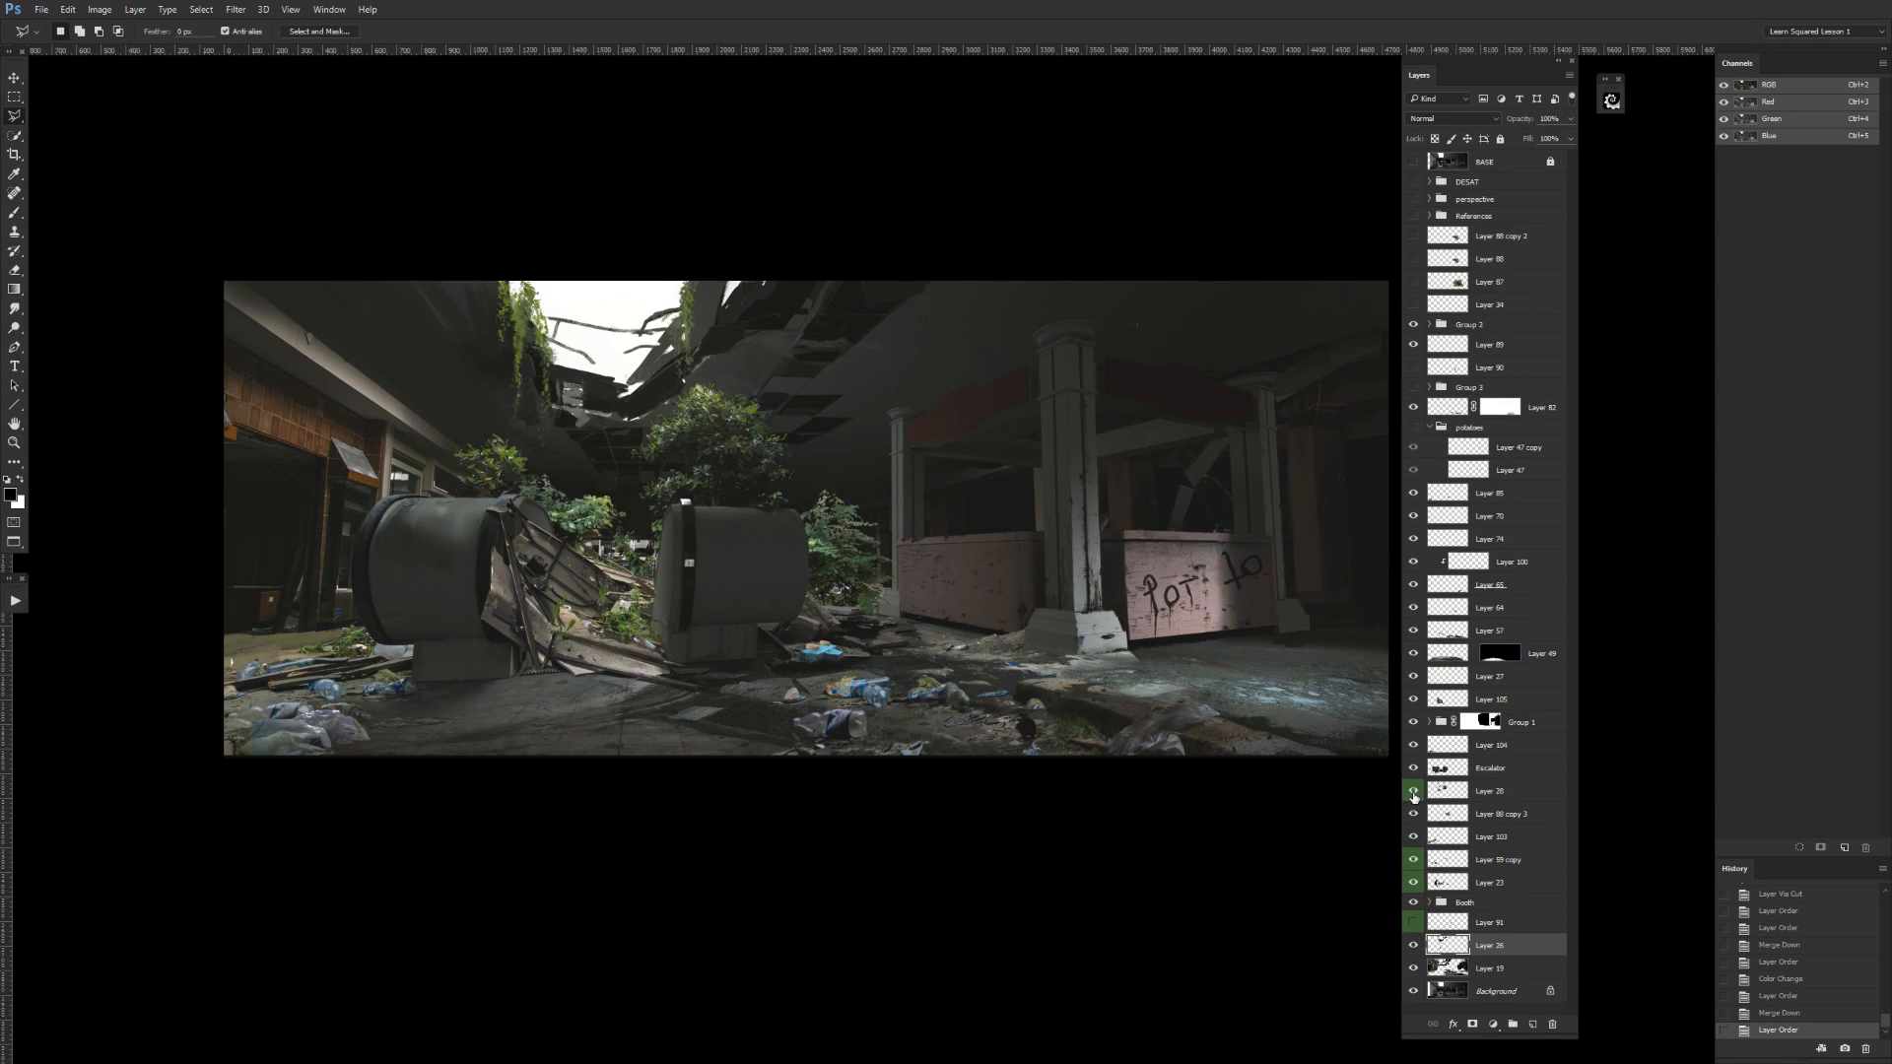
left_click(1412, 903)
left_click(1413, 902)
left_click(1434, 906)
left_click(1412, 903)
left_click(1414, 904)
left_click(1414, 904)
left_click(1415, 902)
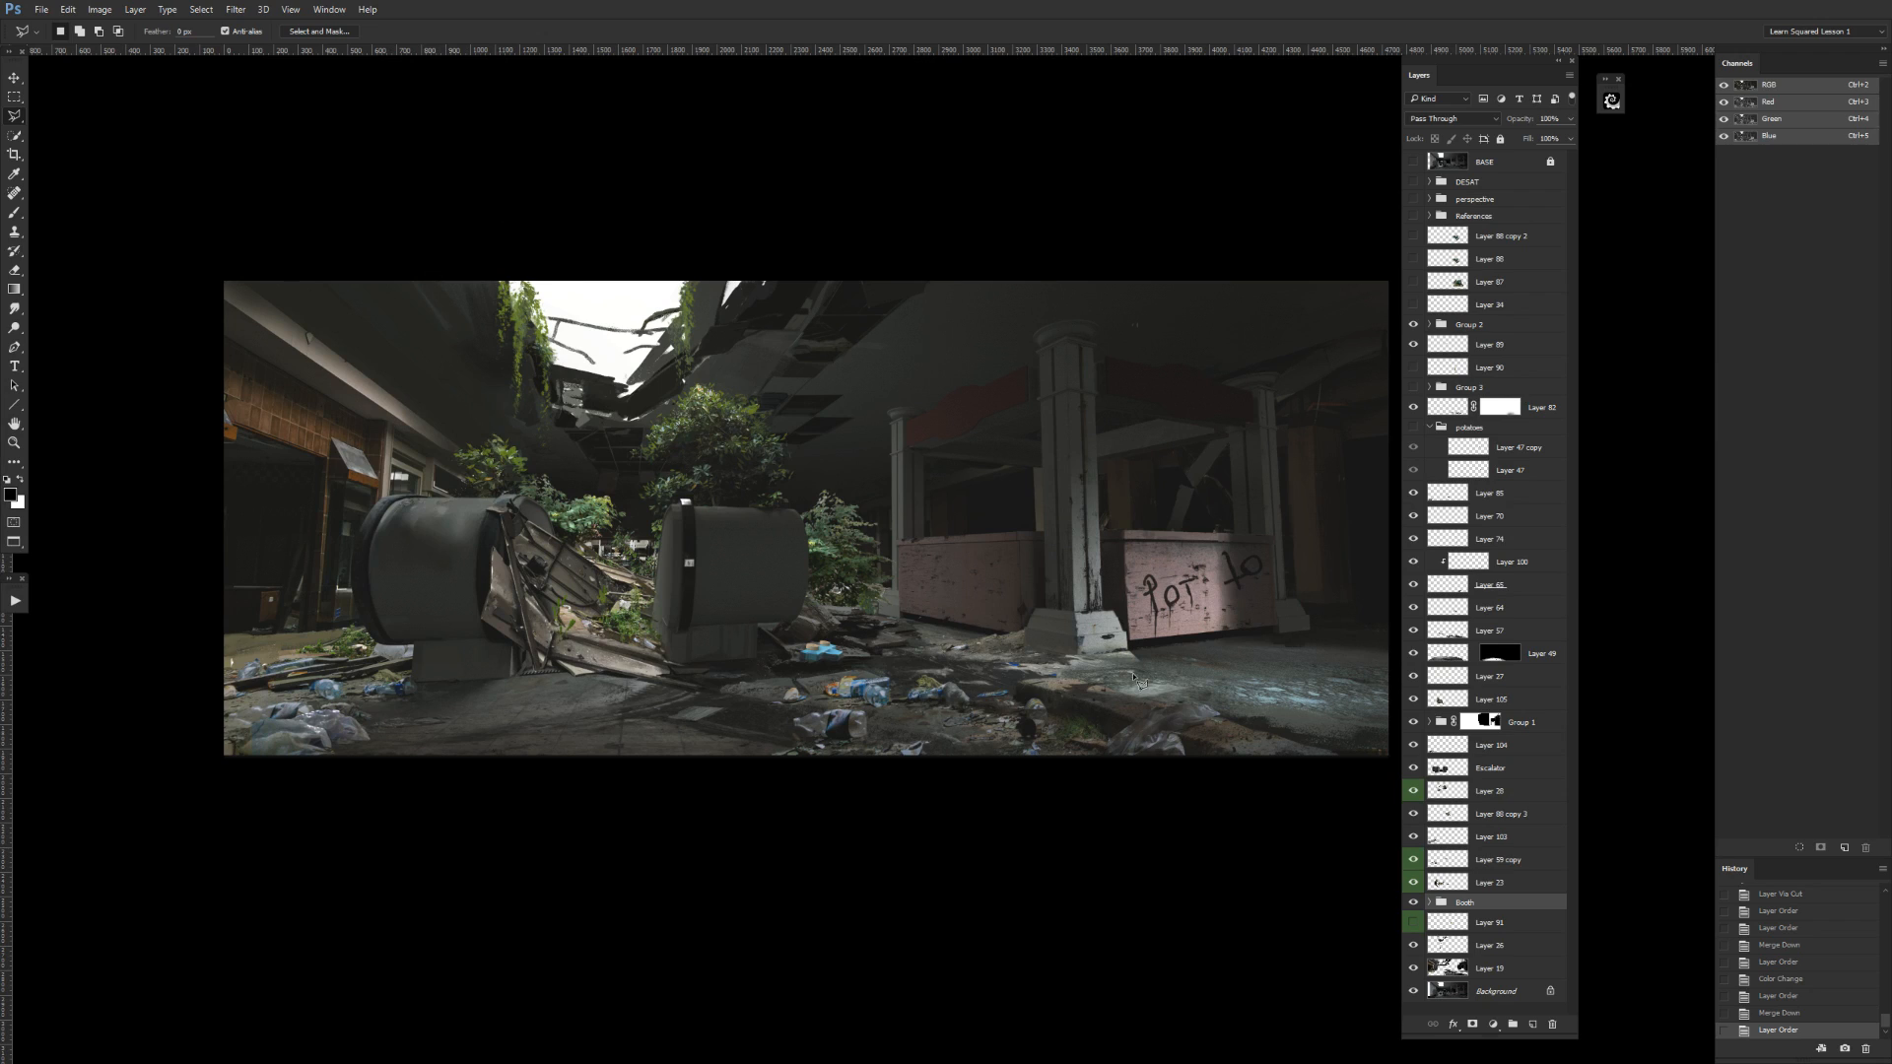
Expand the Booth group and check its individual layers by toggling their visibility.
left_click(1429, 902)
scroll(1497, 866, "down", 3)
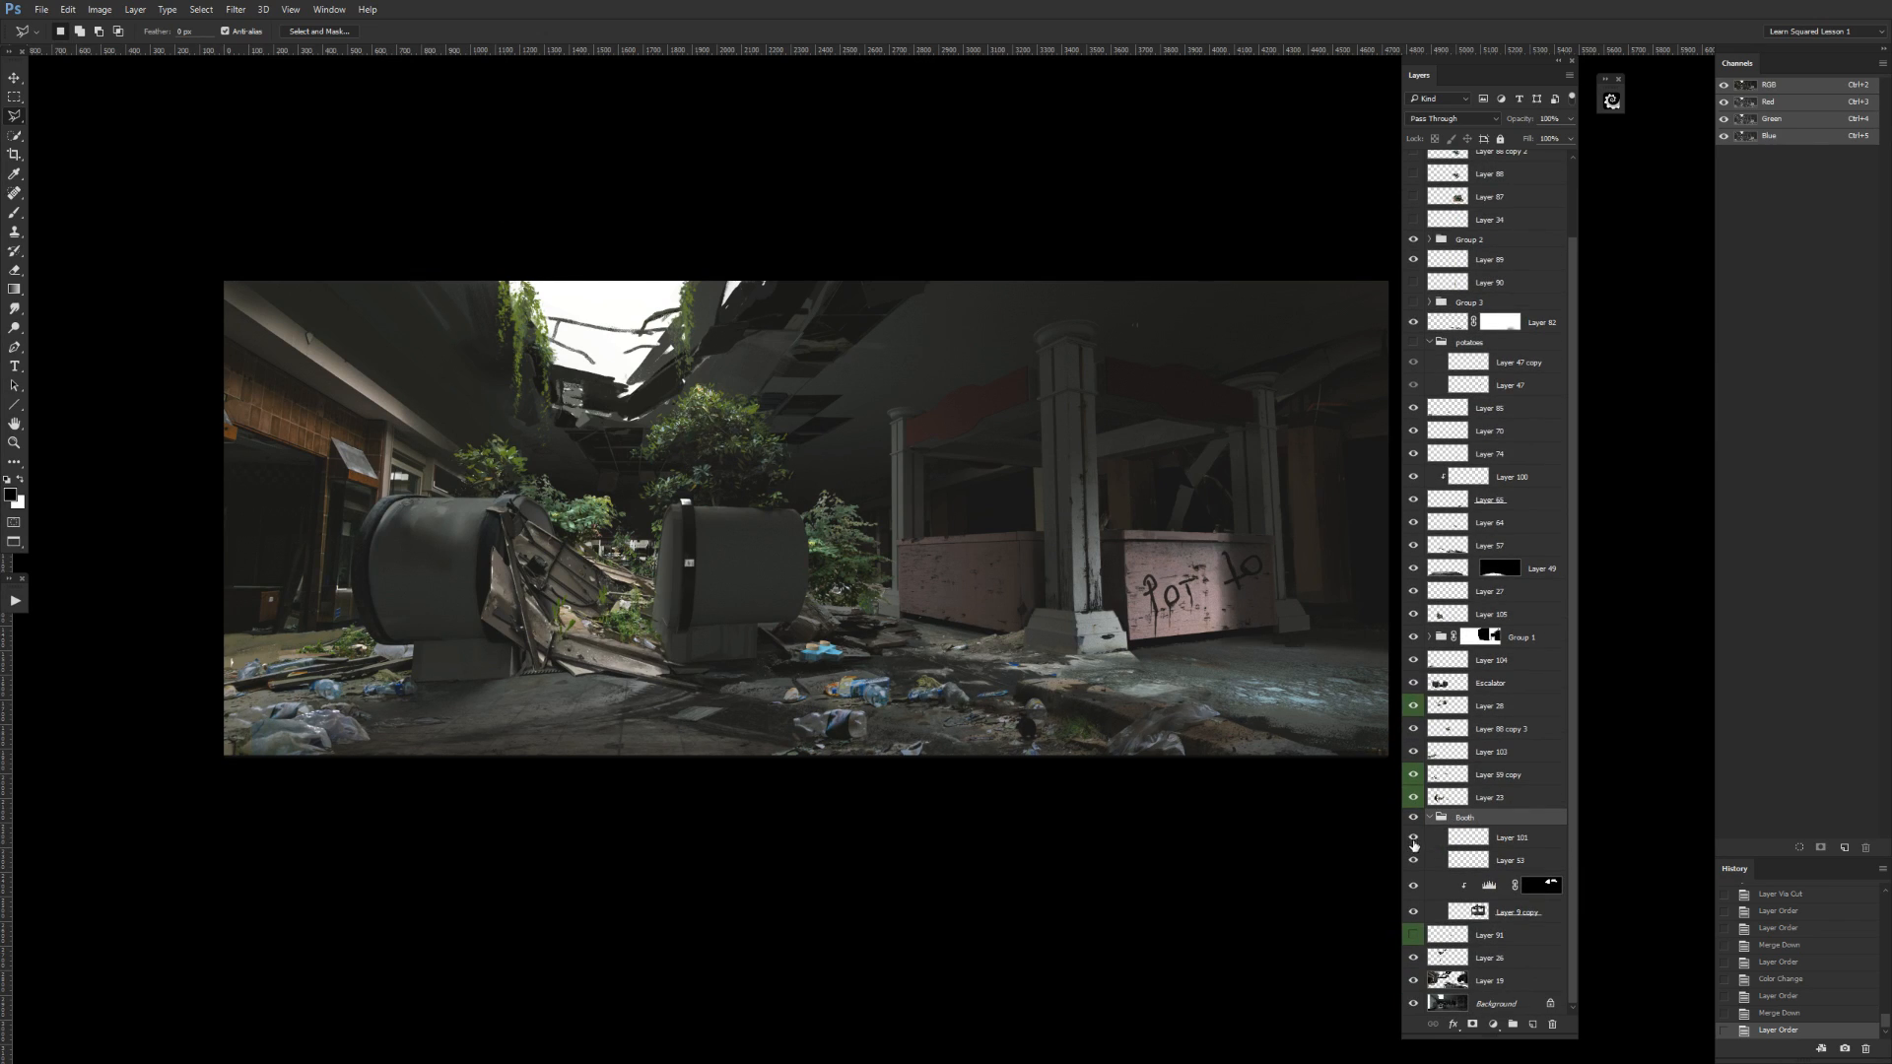
left_click(1412, 860)
left_click(1413, 860)
left_click(1413, 913)
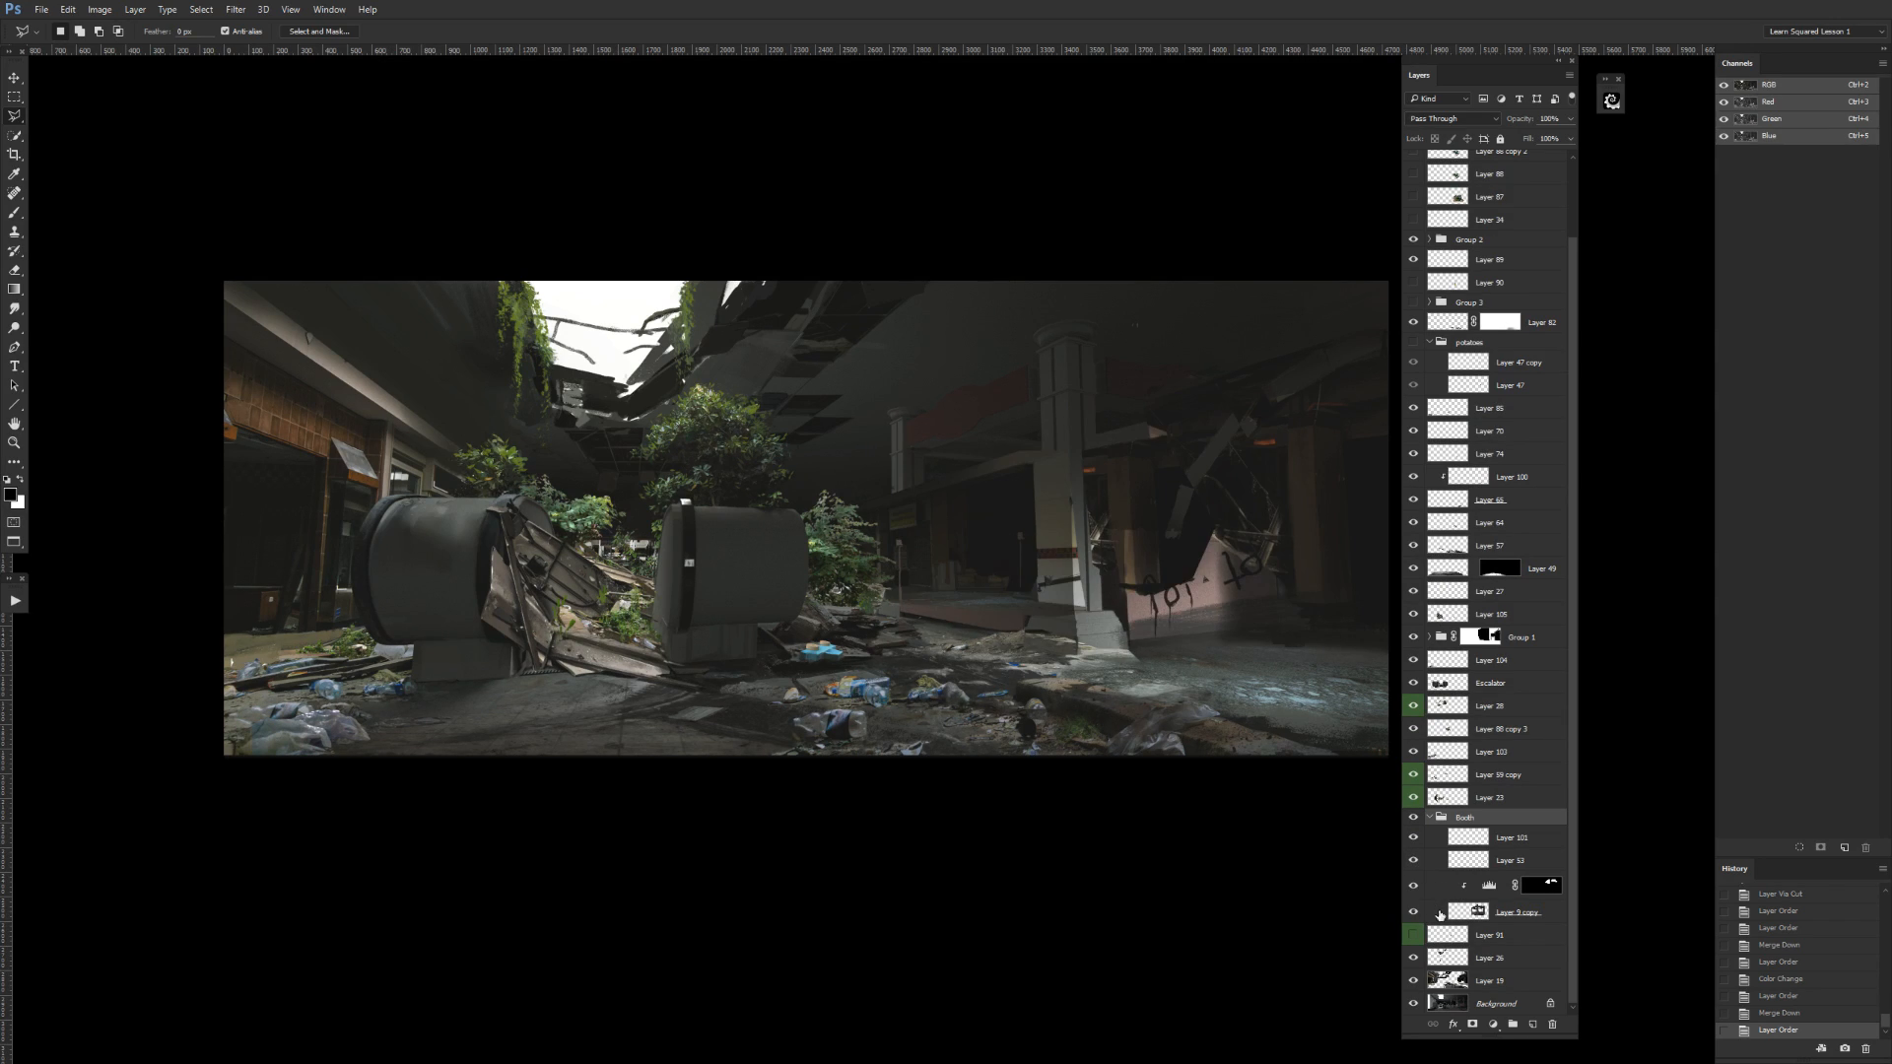
Lasso the painting's upper-left area, delete the Booth base layer's stray content there, show Layer 91, and collapse the Booth group.
left_click(1443, 914)
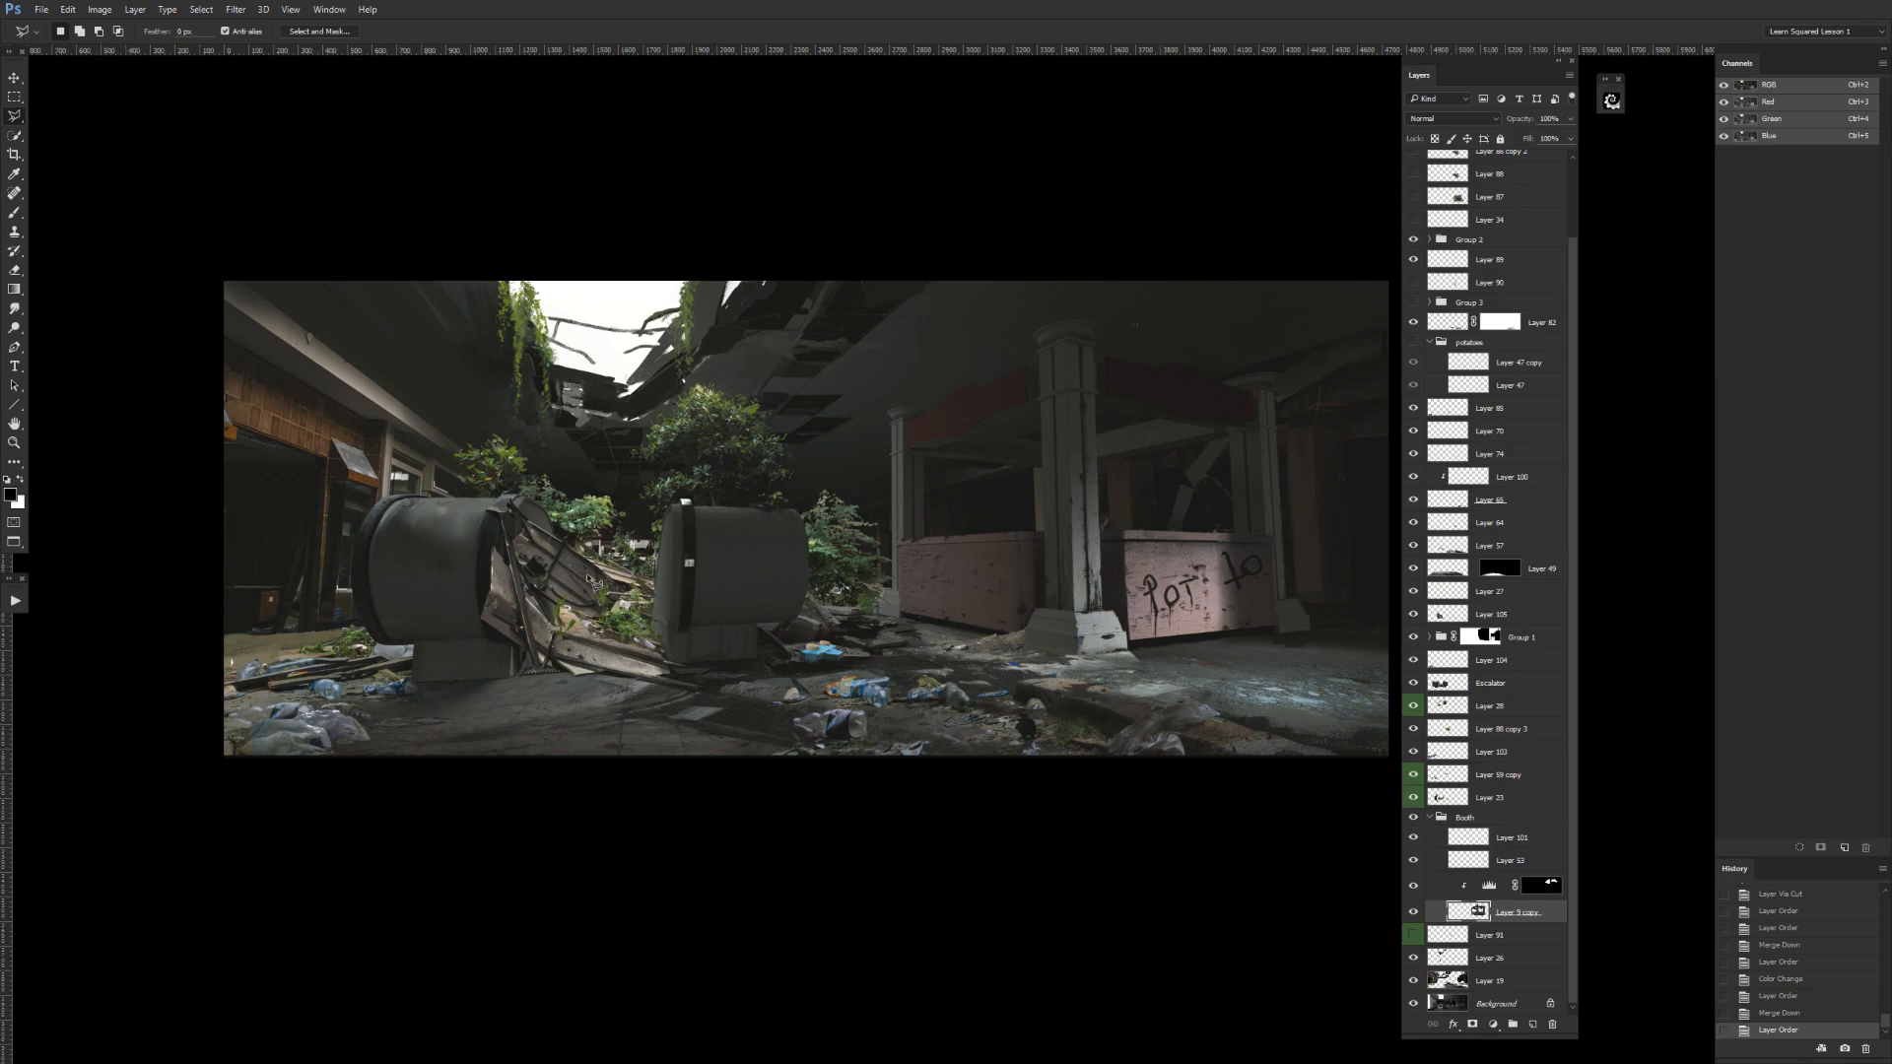
left_click(591, 474)
left_click(603, 248)
left_click(491, 161)
left_click(357, 202)
left_click(356, 374)
double_click(427, 496)
key("Delete")
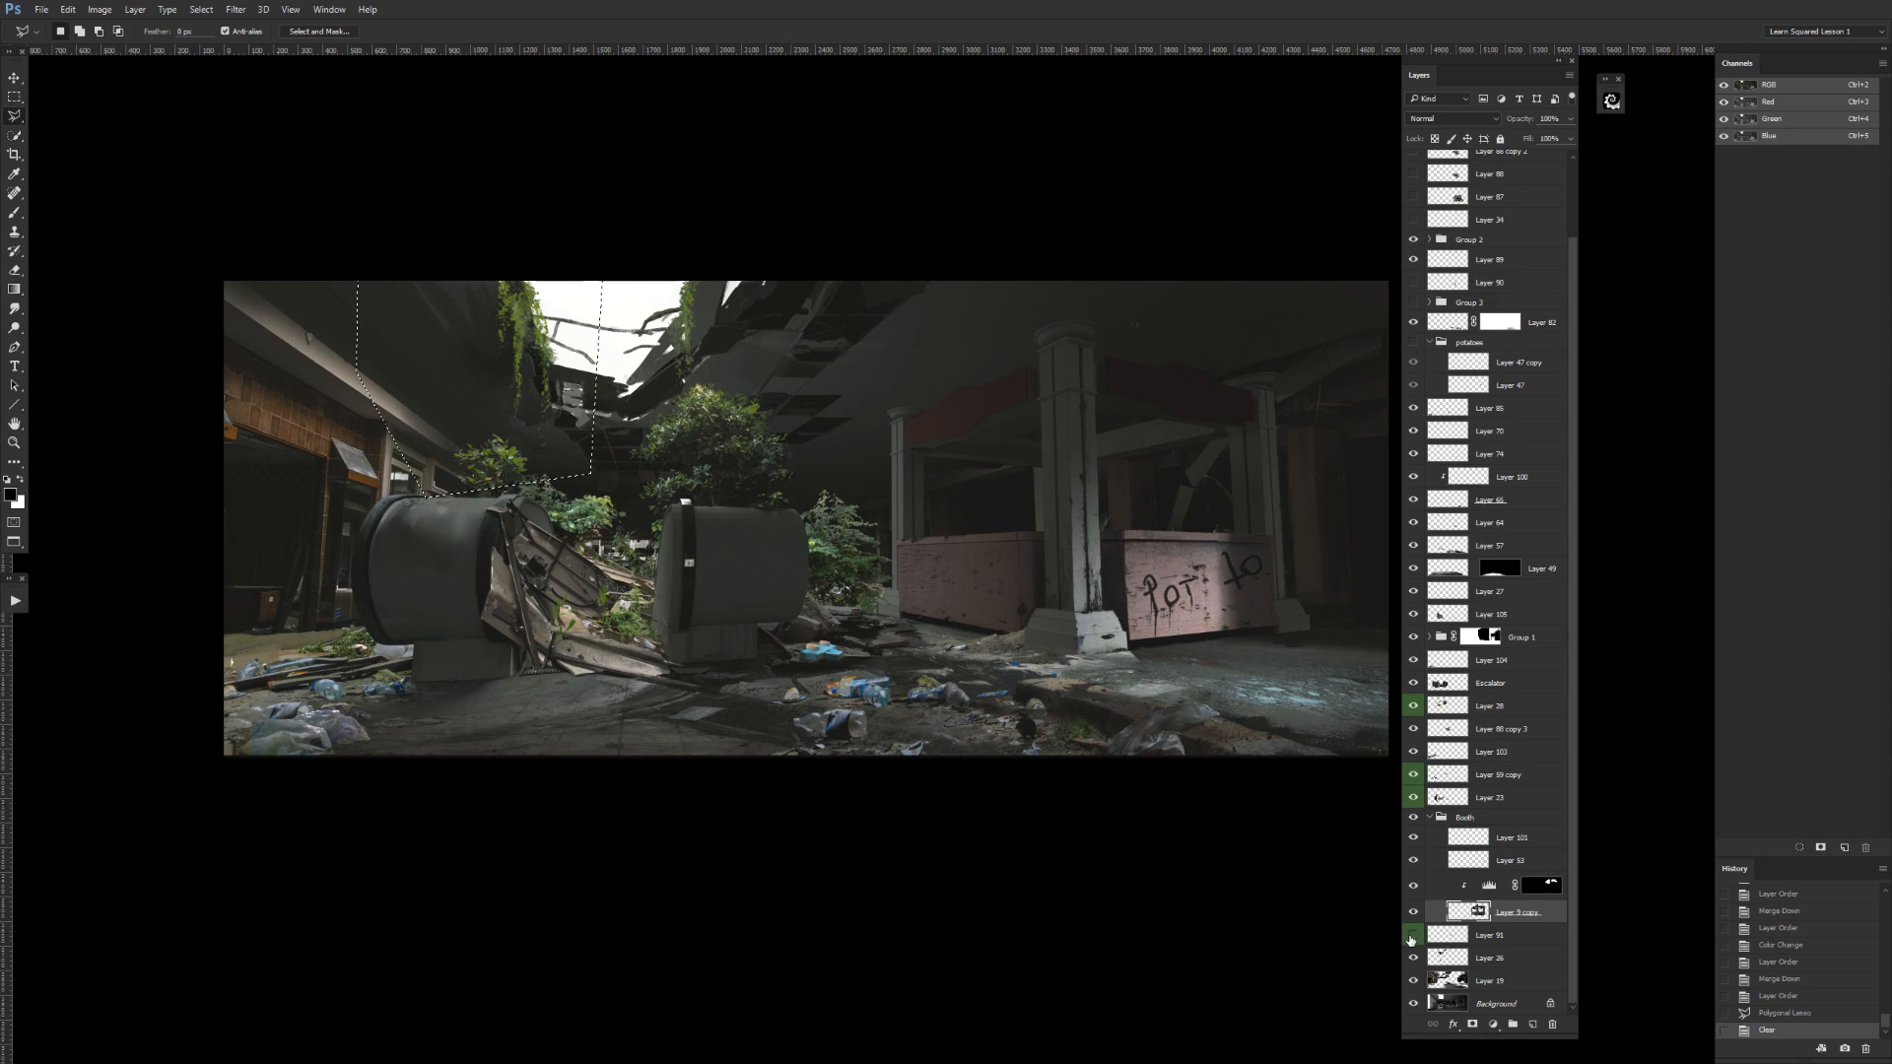
left_click(1454, 936)
left_click(1434, 818)
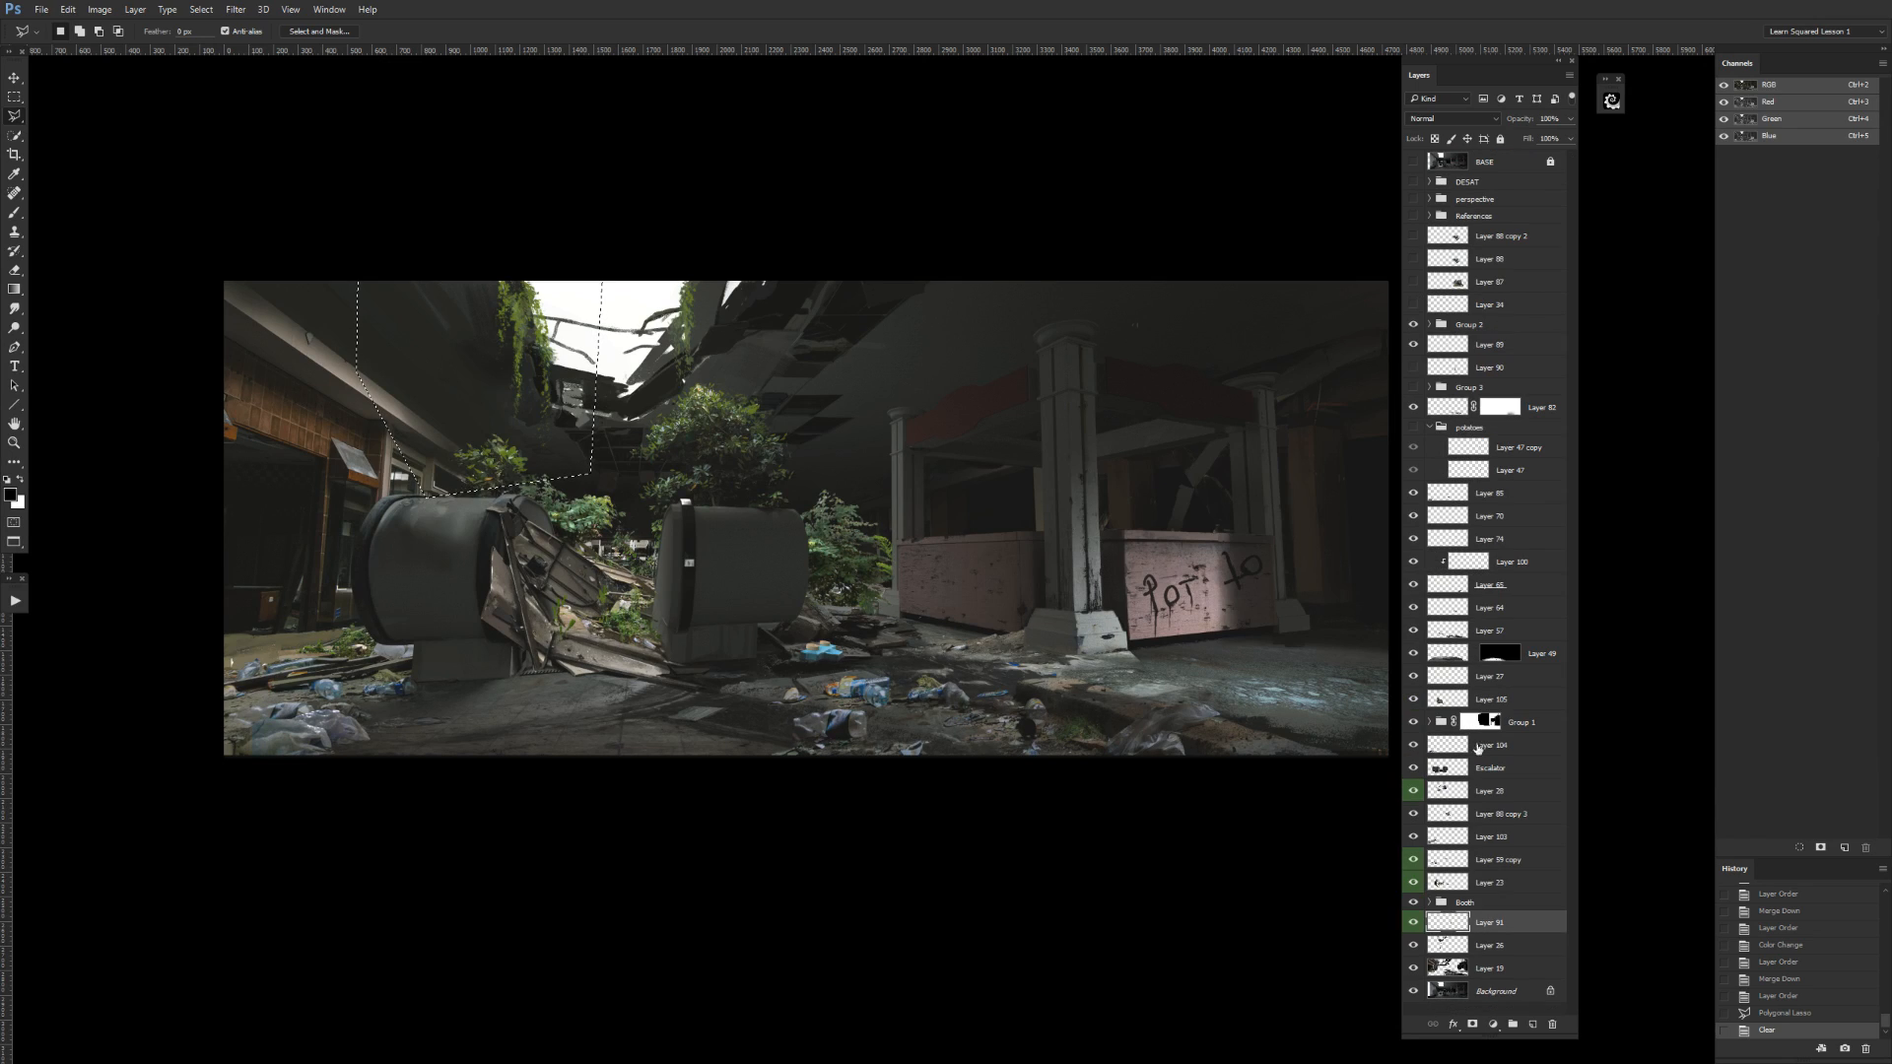
Check the two green-labeled layers directly above the Booth group and merge the upper one down into the lower.
left_click(1409, 864)
left_click(1412, 885)
left_click(1412, 885)
left_click(1463, 859)
key("ctrl+e")
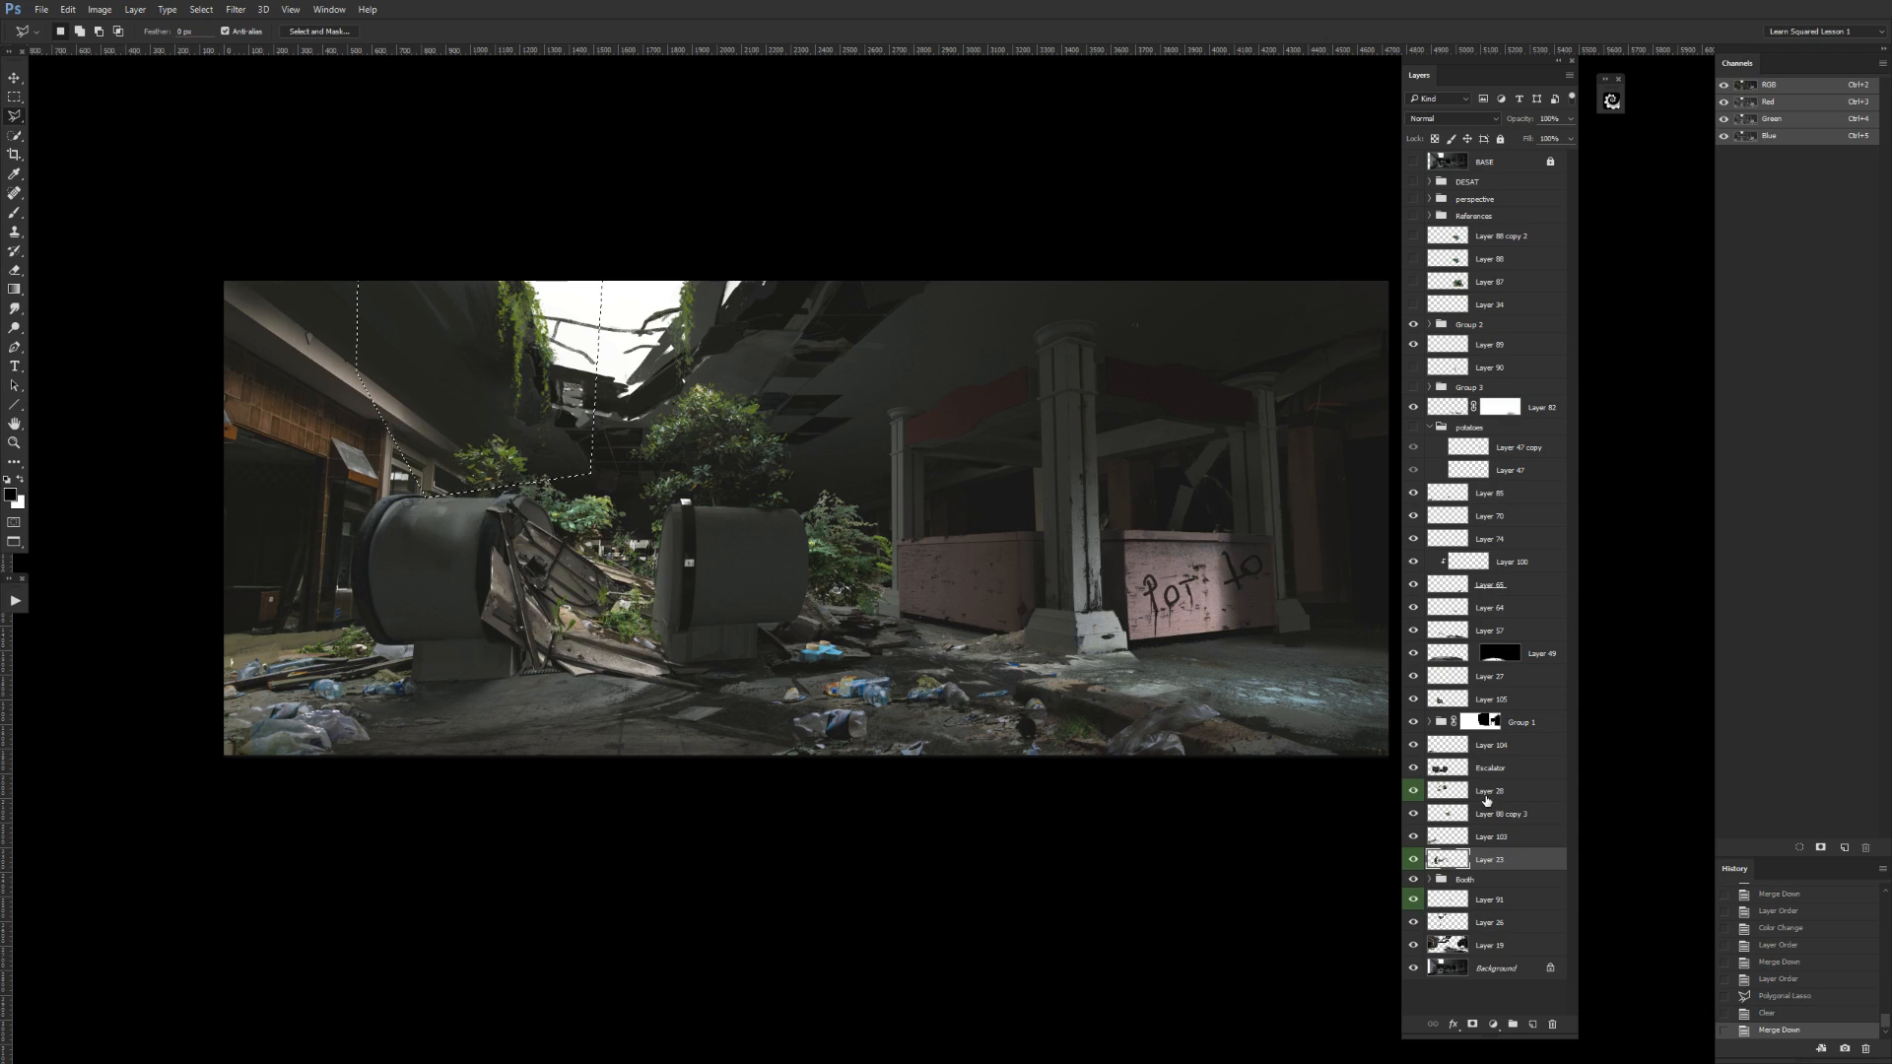
Check Layer 103 by toggling its visibility and move it directly below the Escalator layer.
left_click(1412, 837)
left_click(1412, 836)
left_click(1445, 838)
left_click_drag(1444, 838, 1458, 783)
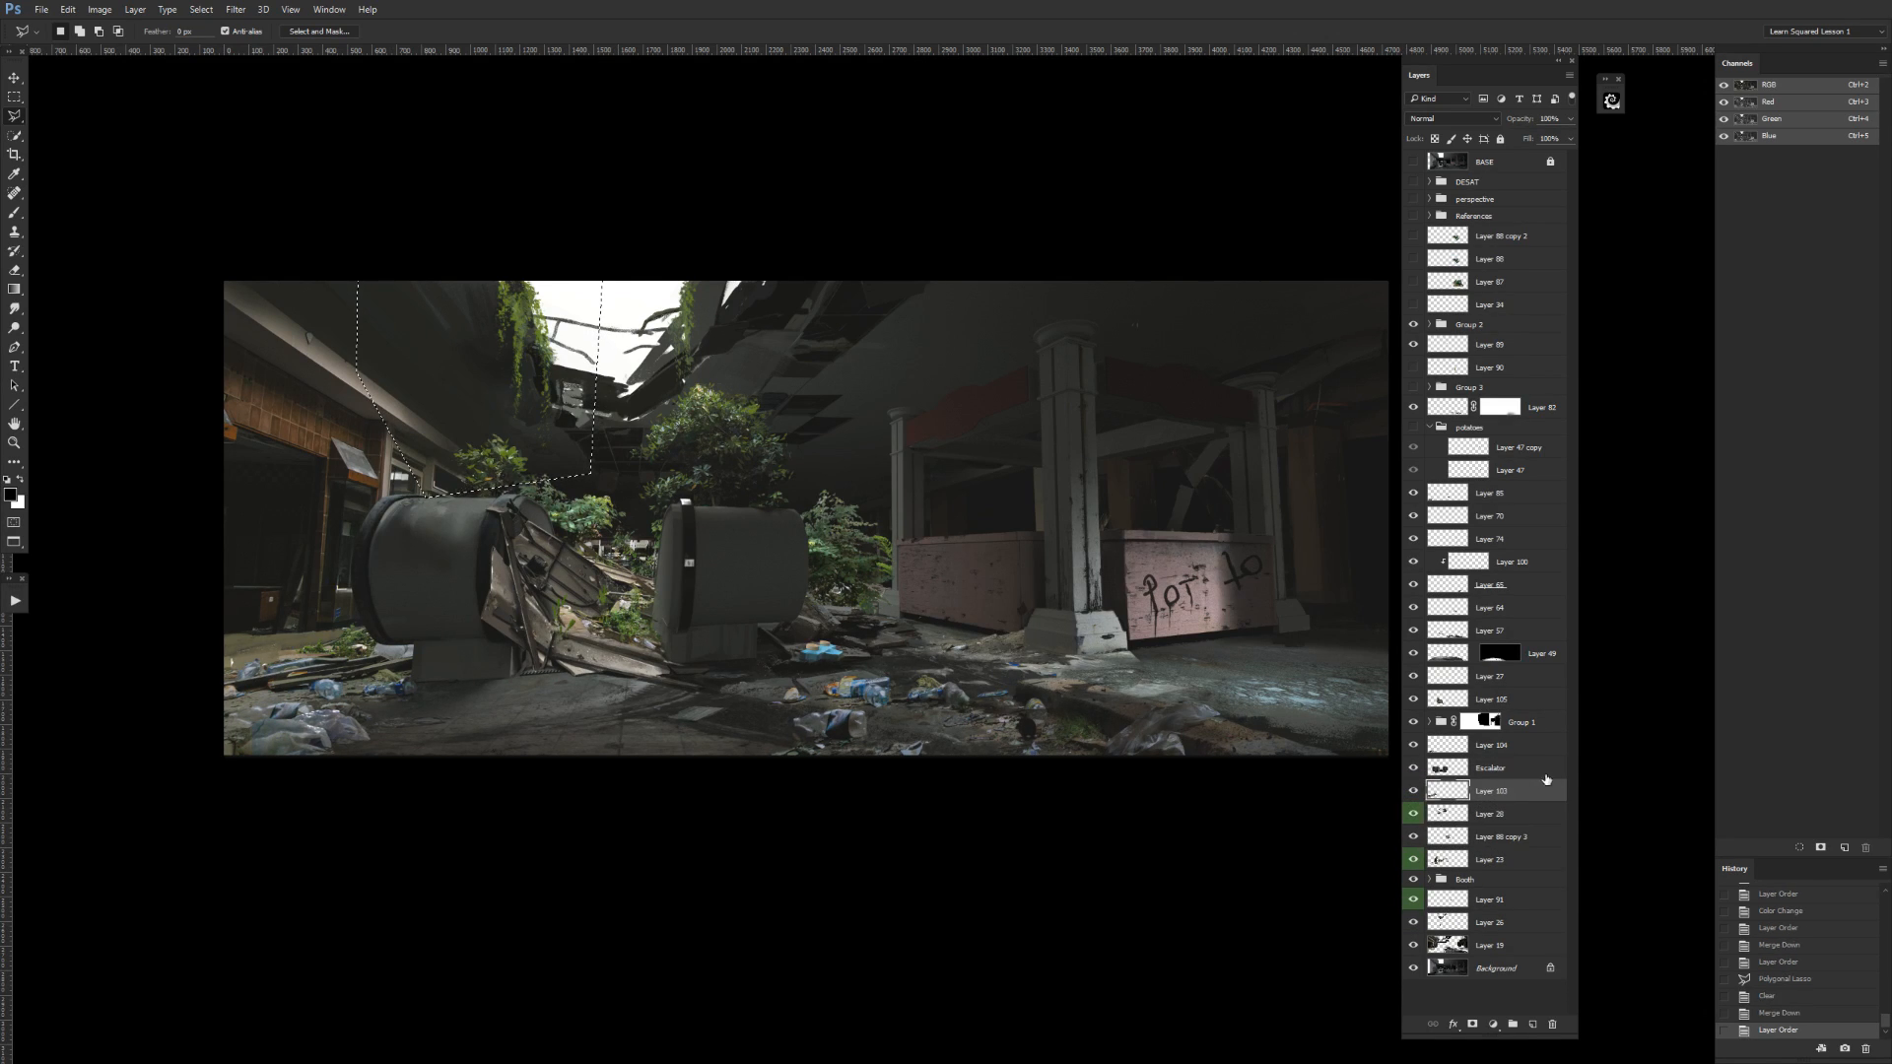
Check the unlabeled layer directly below Layer 28 and label it green.
left_click(1411, 836)
left_click(1412, 837)
left_click(1446, 839)
right_click(1413, 836)
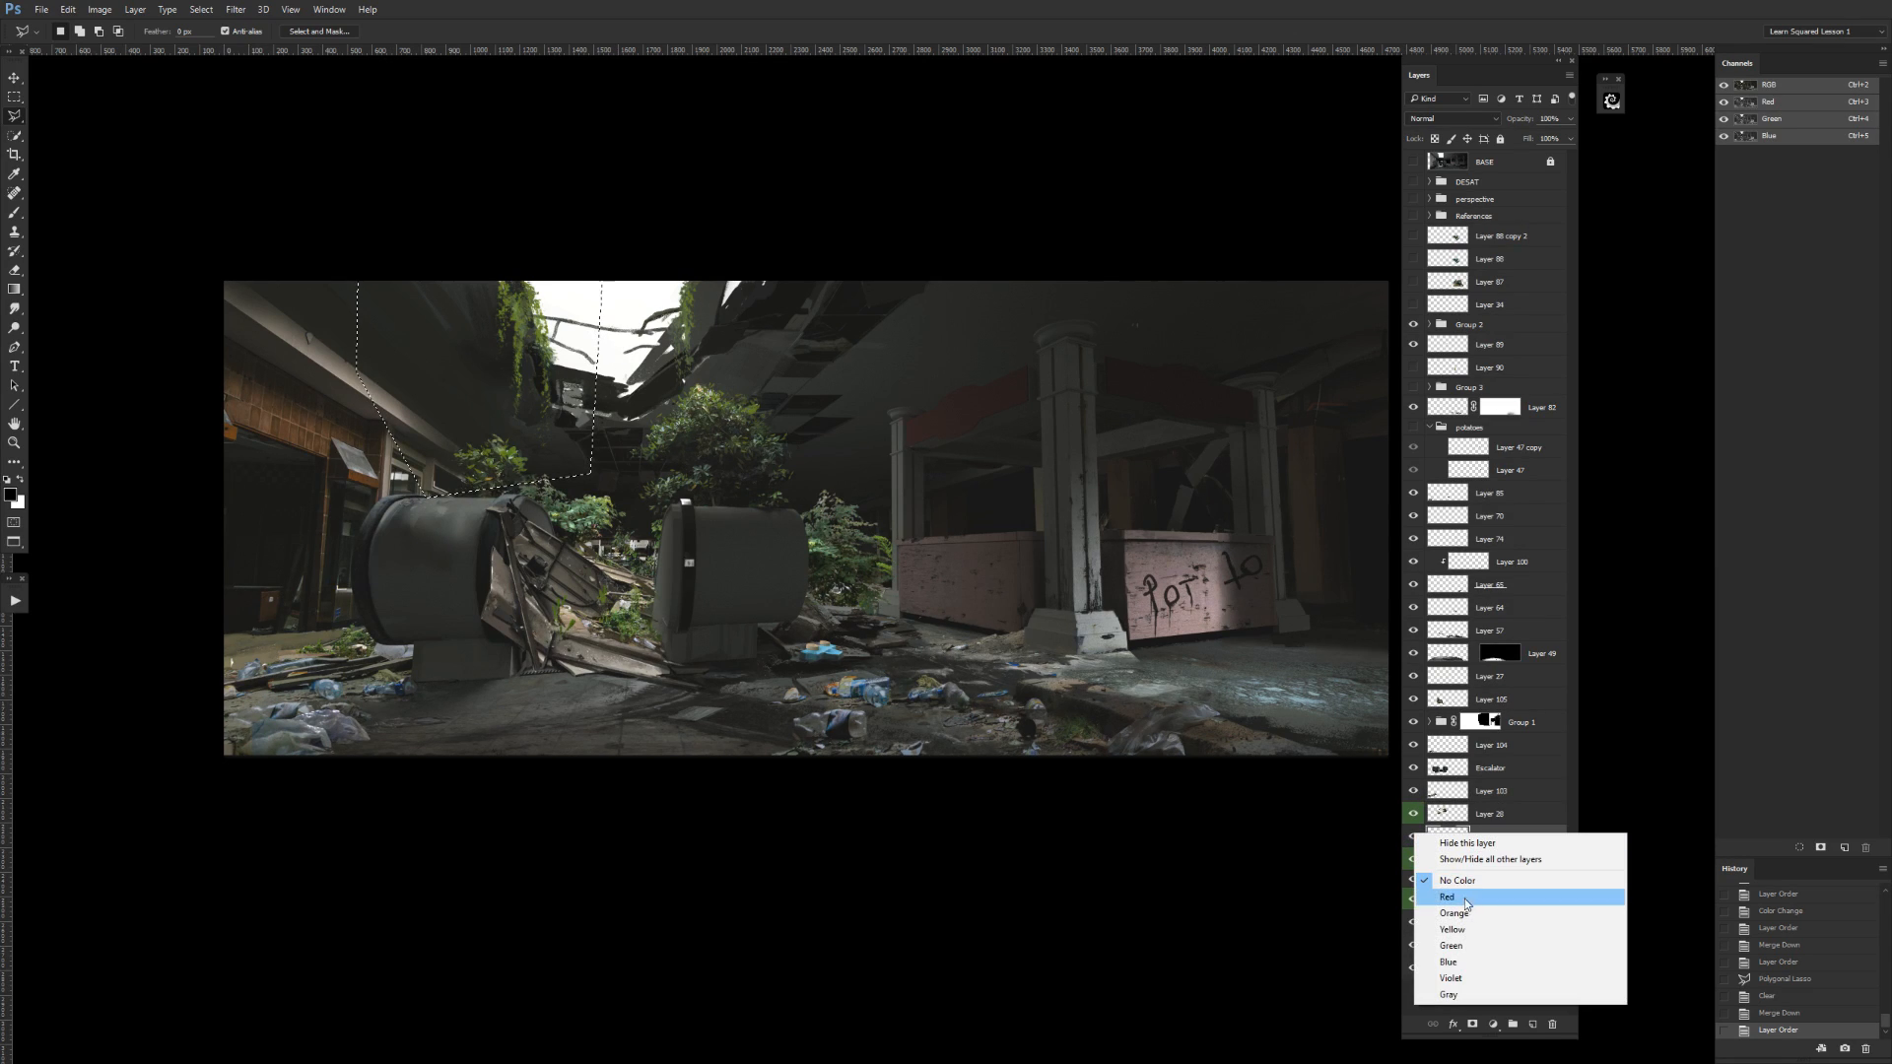
left_click(1461, 945)
Compare Layer 28 with the green-labeled layer directly below it and merge Layer 28 down.
left_click(1413, 837)
left_click(1413, 836)
left_click(1416, 816)
left_click(1416, 816)
left_click(1458, 814)
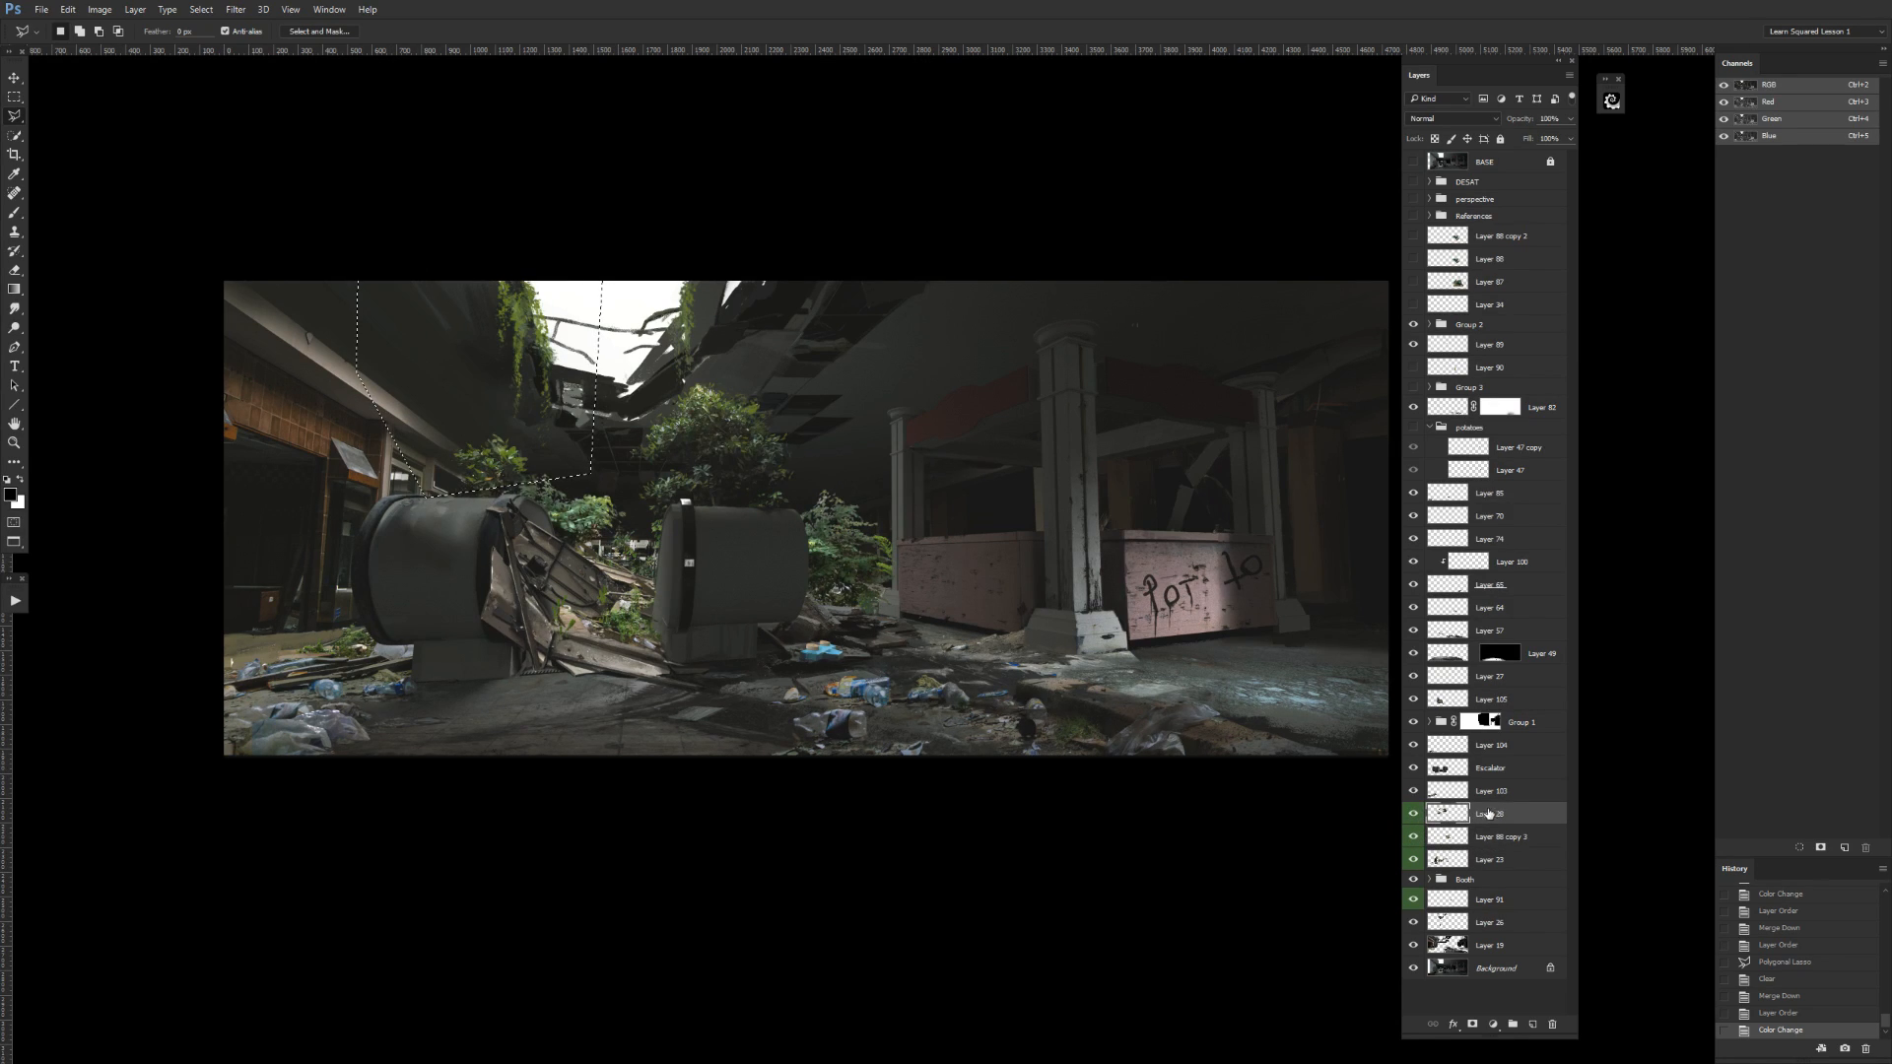
key("ctrl+e")
Check the merged foliage layer against the green-labeled layer directly above the Booth group and merge it down.
left_click(1413, 817)
left_click(1413, 816)
left_click(1410, 841)
left_click(1412, 838)
left_click(1411, 839)
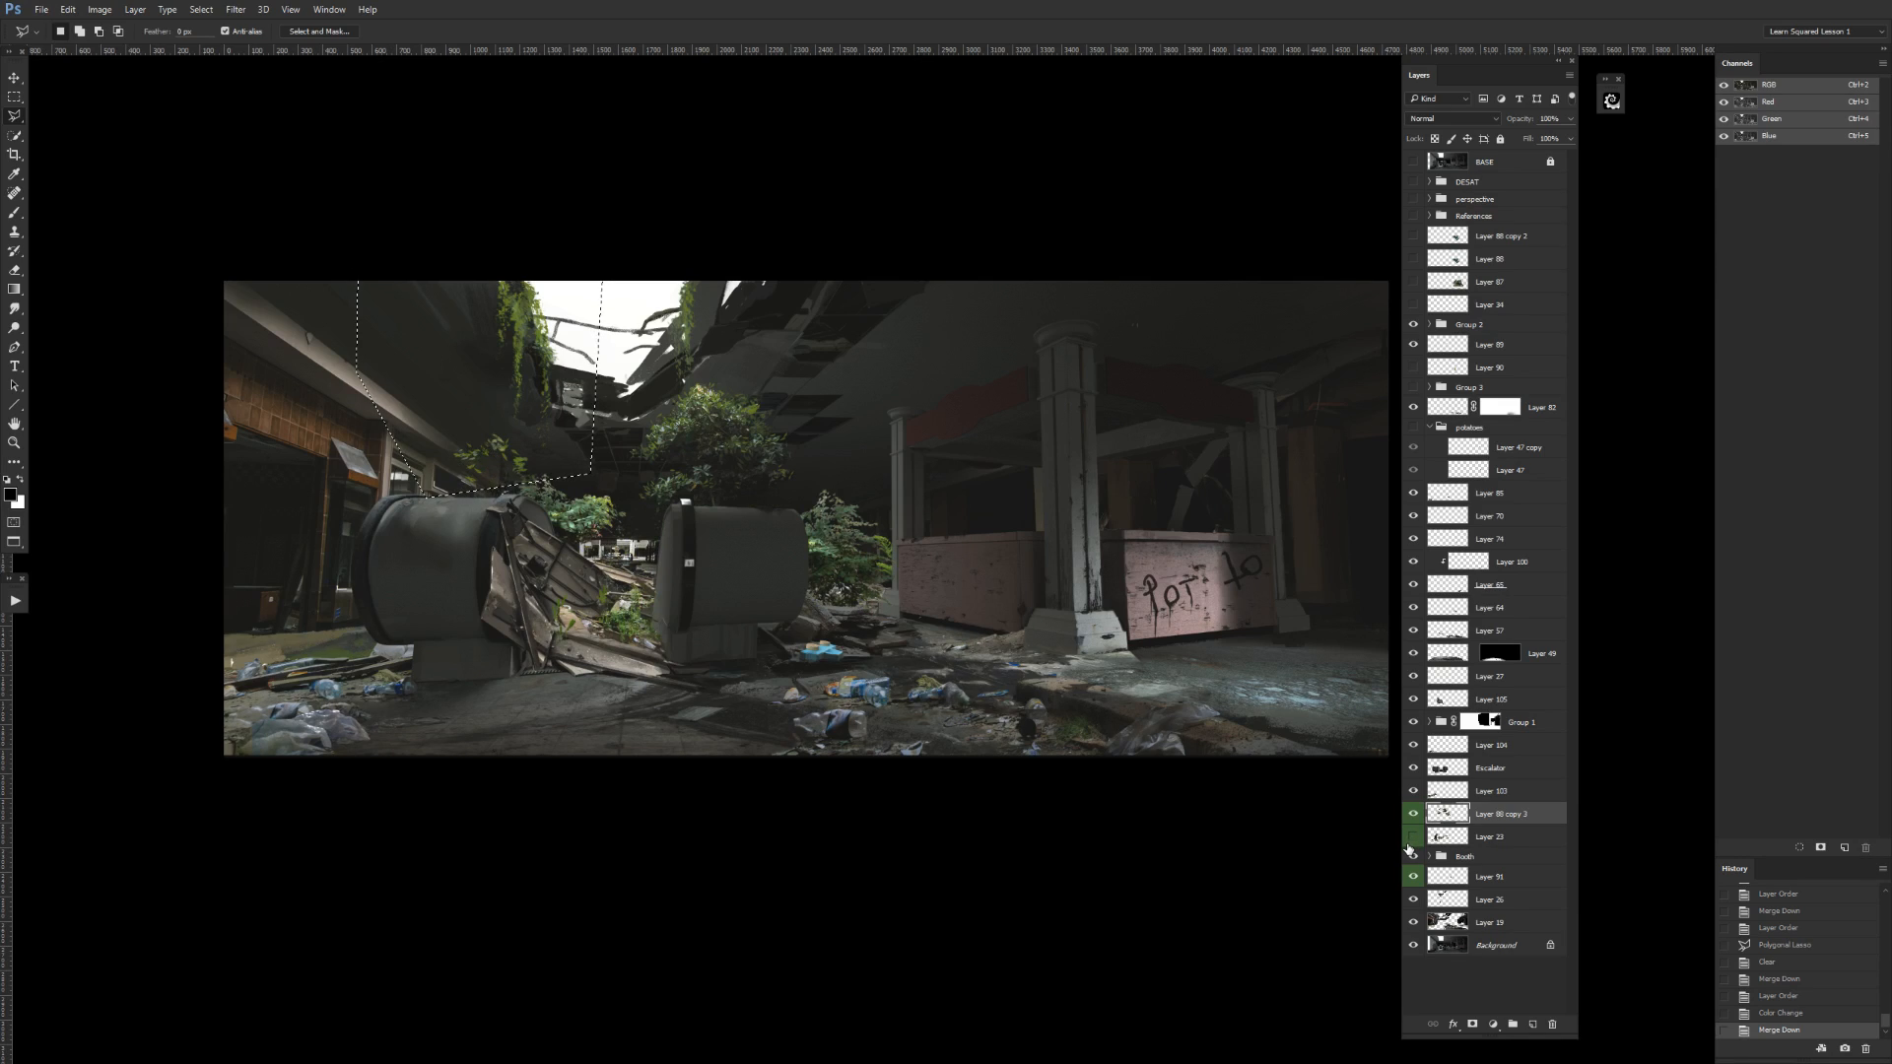
key("ctrl+e")
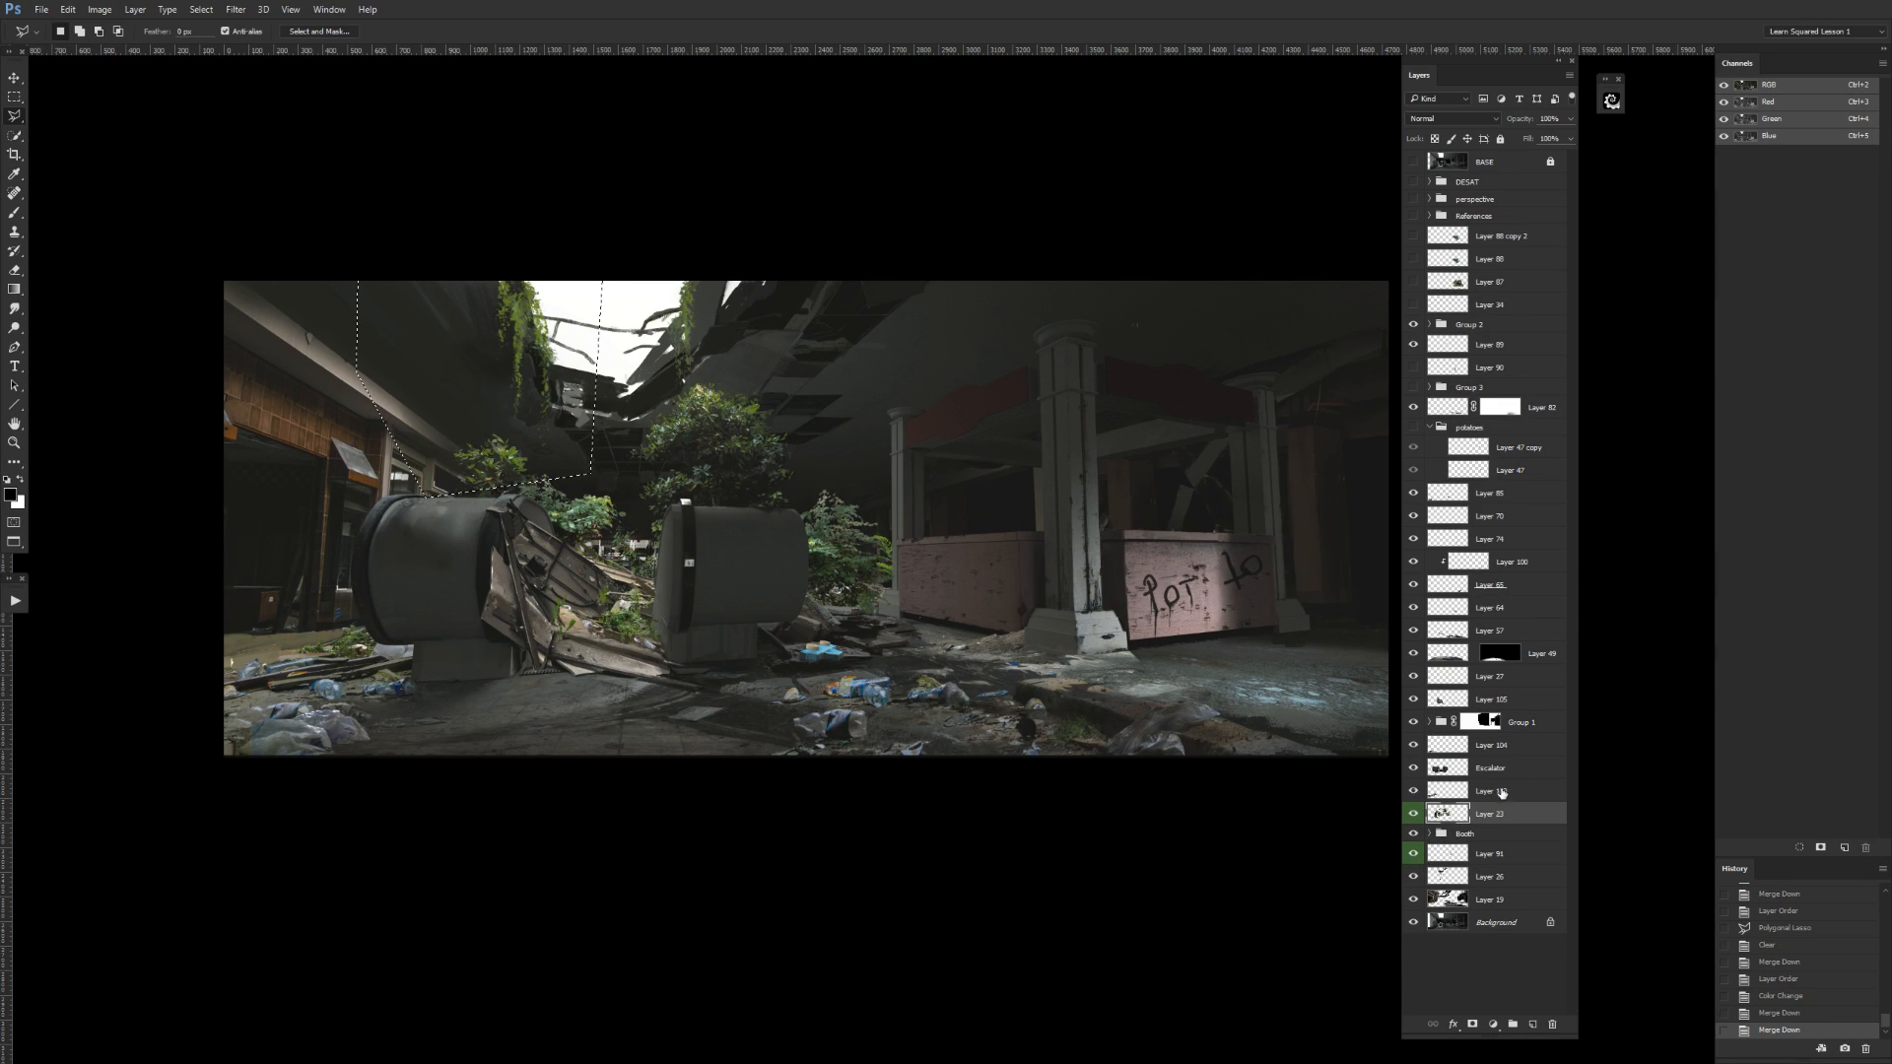
Check the merged green layer above the Booth group by toggling its visibility, and clear the selection.
left_click(1414, 816)
left_click(1412, 814)
left_click(1413, 815)
left_click(1412, 815)
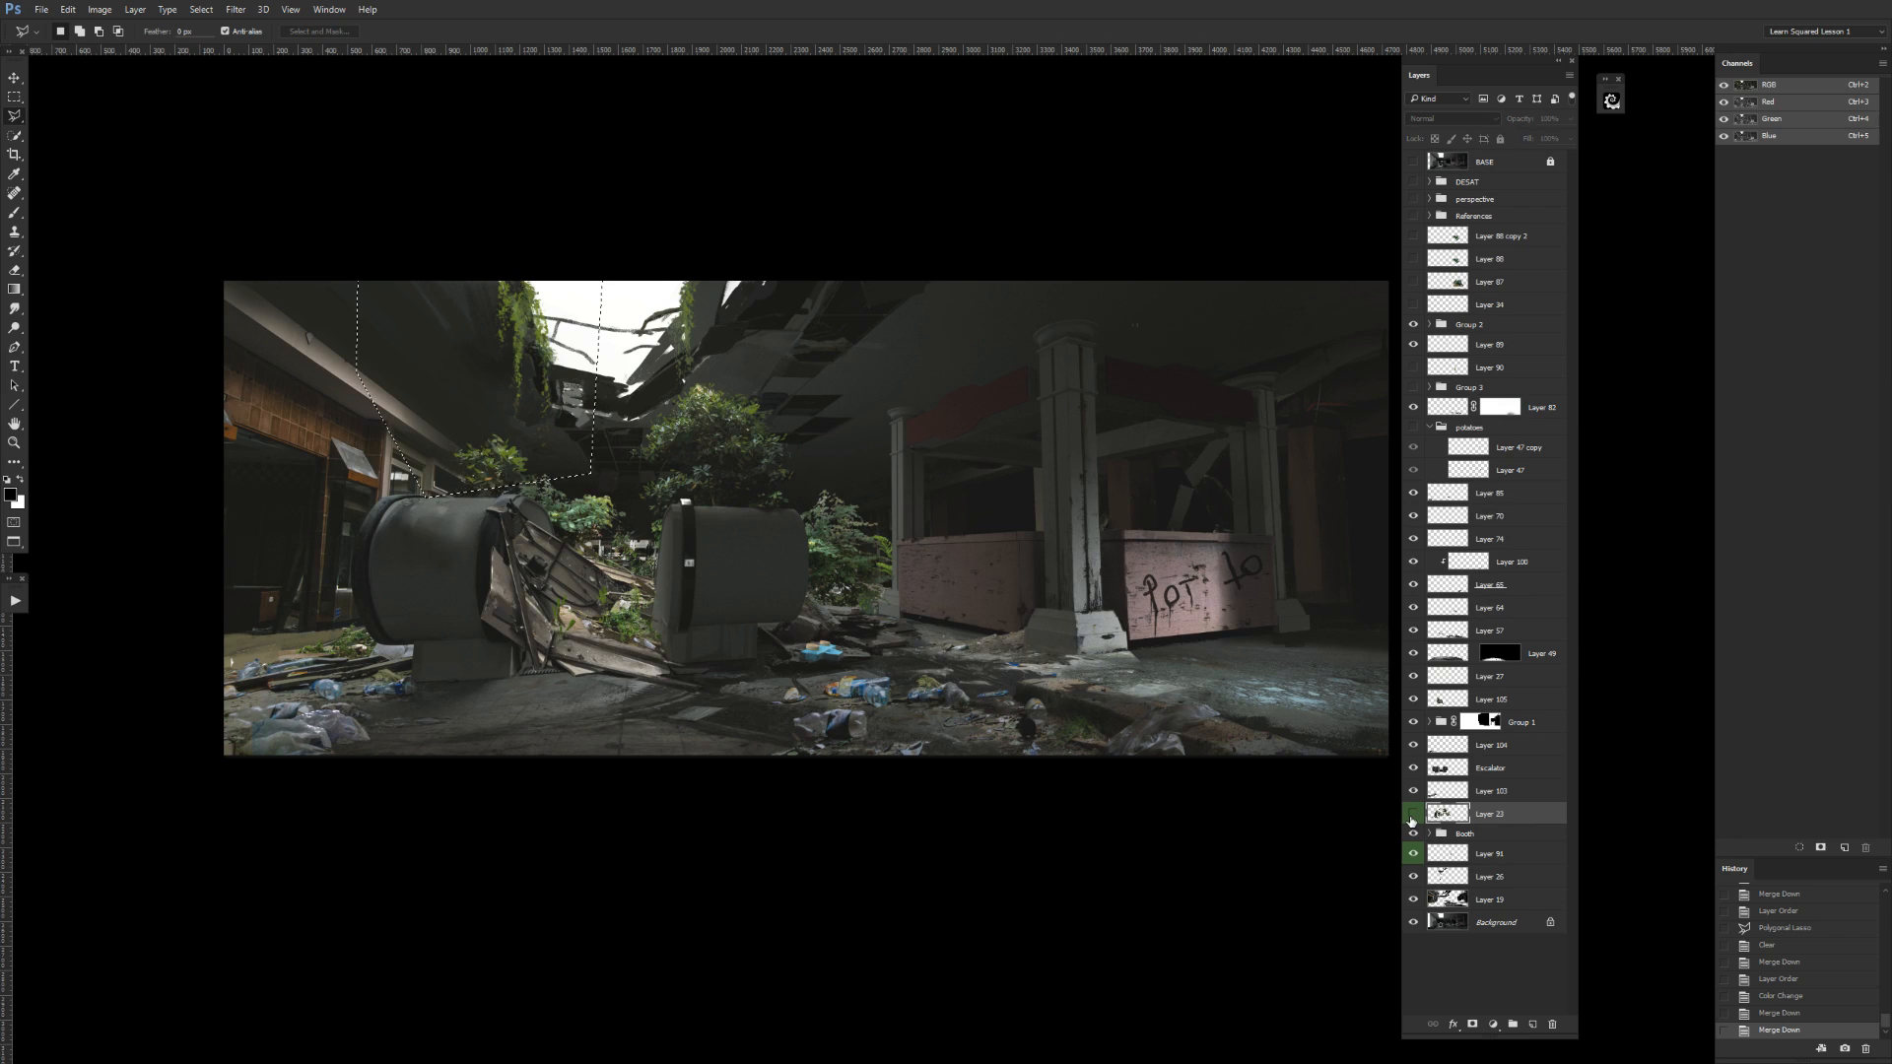
left_click(1413, 815)
key("m")
key("ctrl+d")
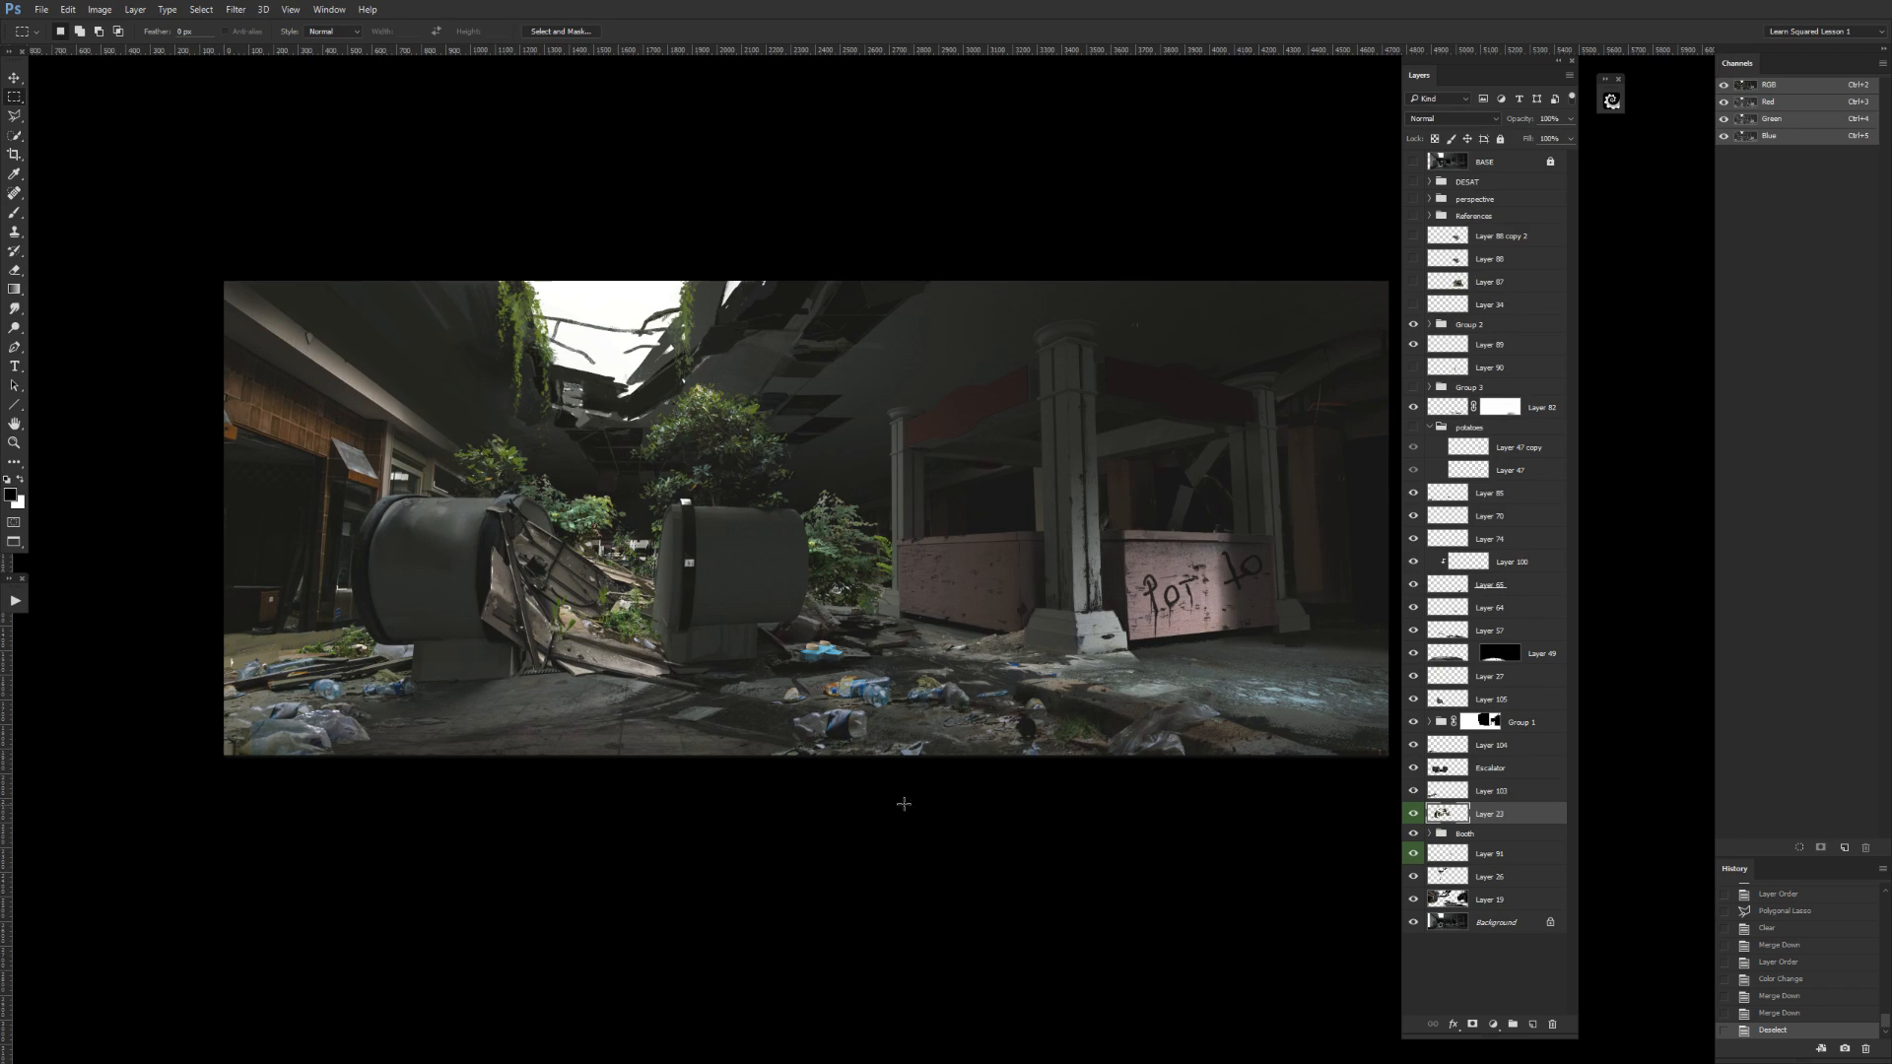
Lasso the merged green layer's foliage between the right escalator and the booth freehand, cut it to a new layer, and undo a trial merge.
left_click_drag(874, 647, 965, 753)
key("l")
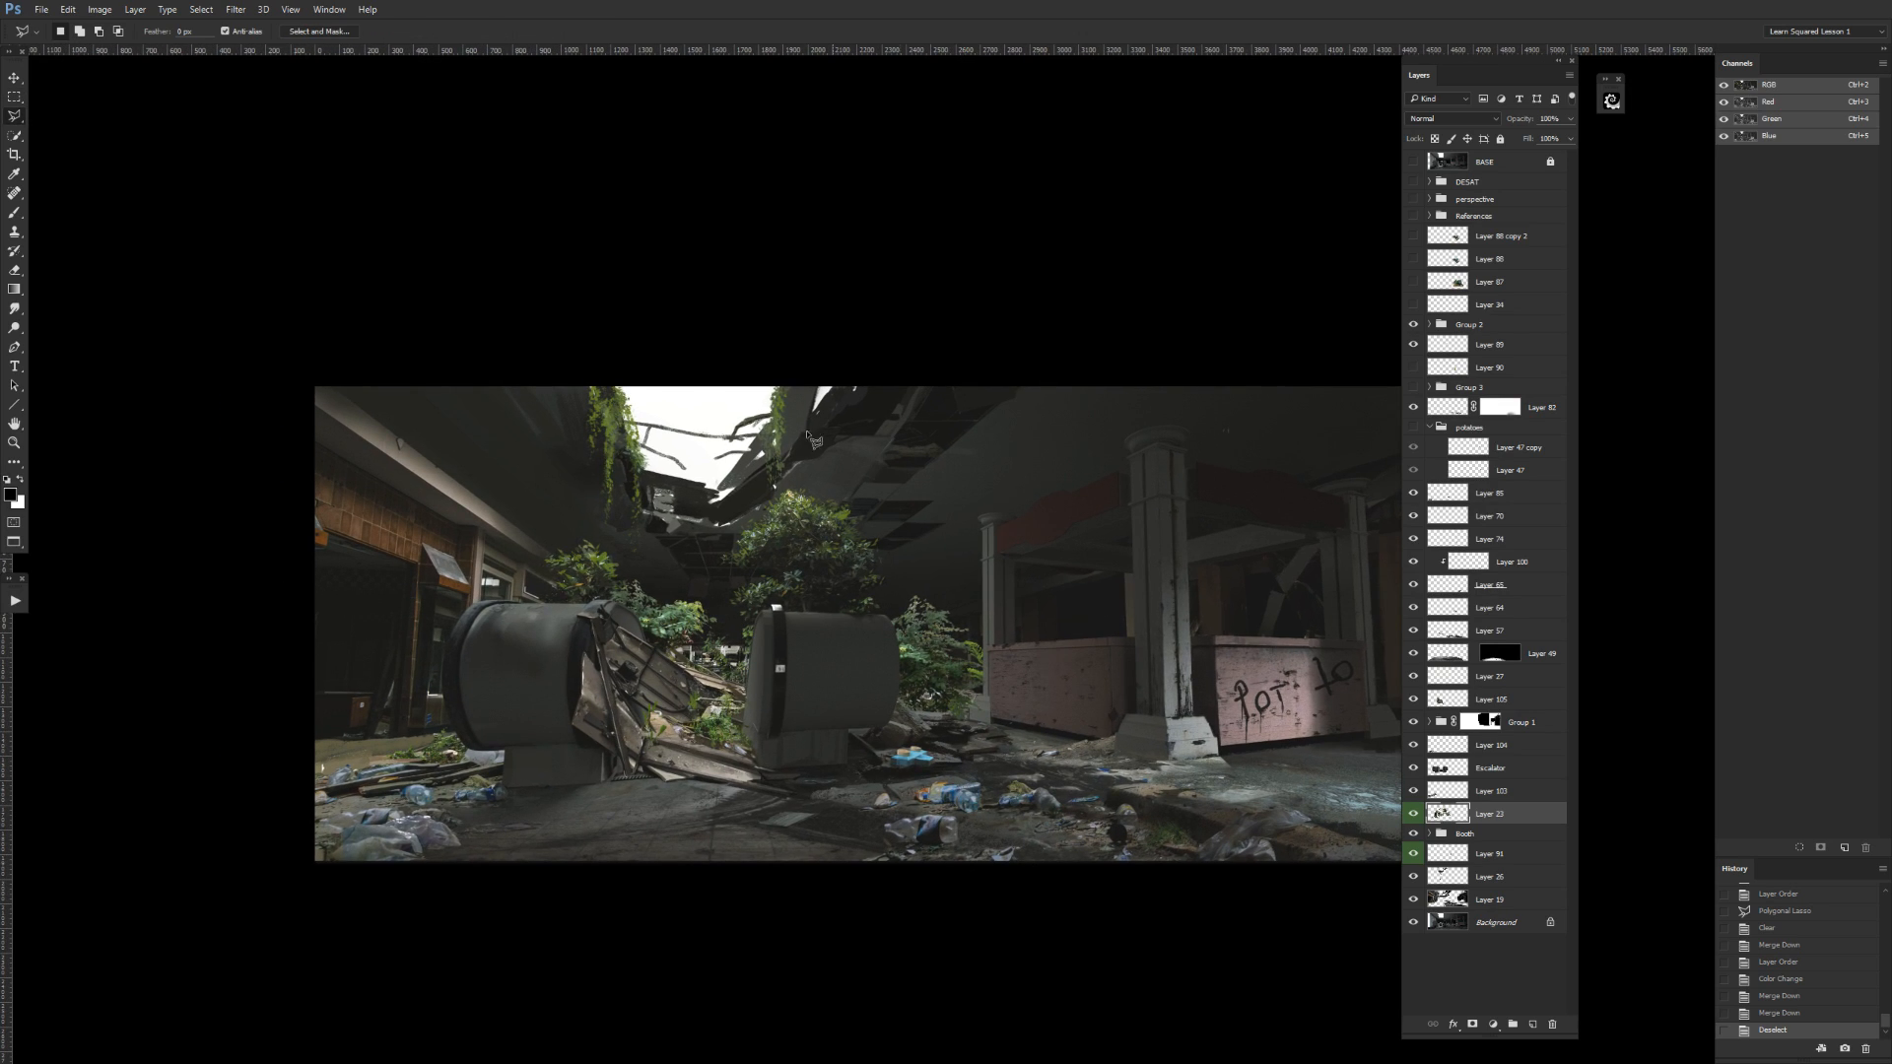
right_click(16, 118)
left_click(54, 132)
right_click(16, 117)
left_click(59, 116)
mouse_move(918, 601)
left_mouse_down()
mouse_move(831, 646)
mouse_move(836, 736)
mouse_move(1035, 768)
mouse_move(1050, 533)
left_mouse_up()
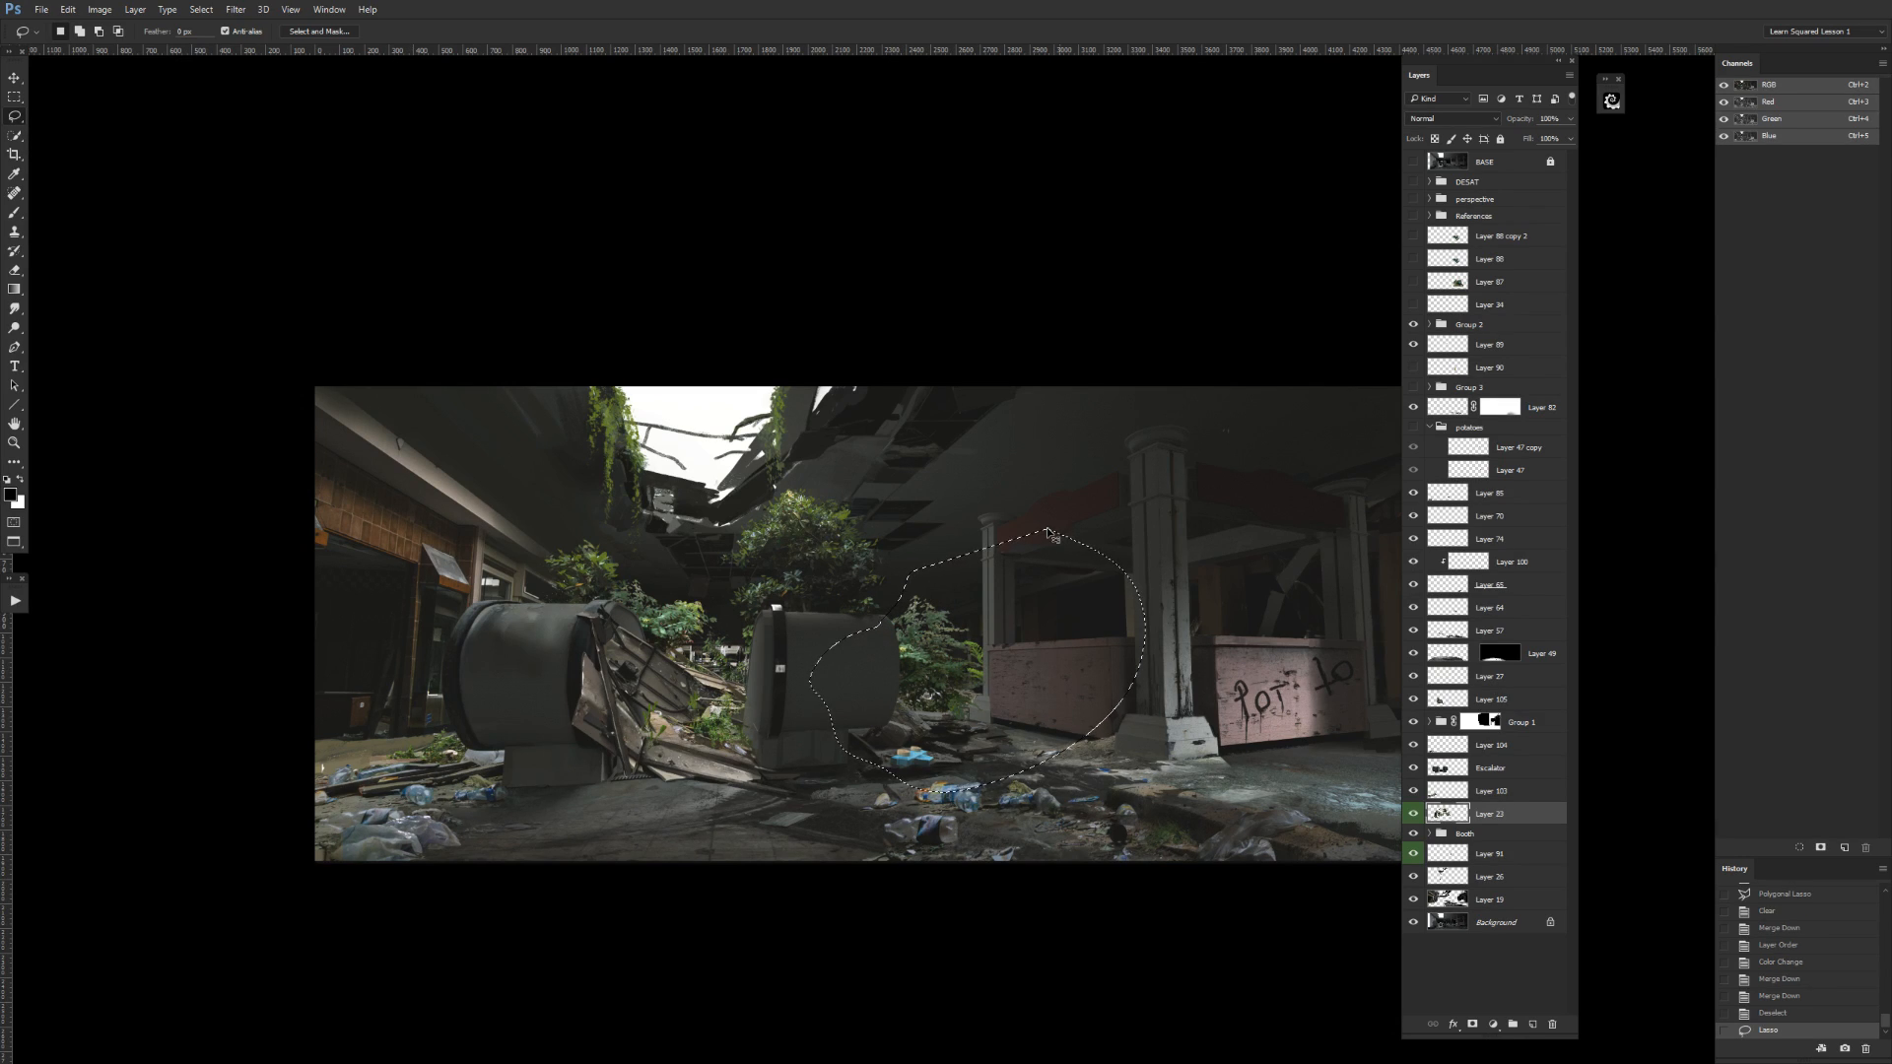
key("ctrl+shift+j")
left_click(1413, 813)
left_click(1413, 813)
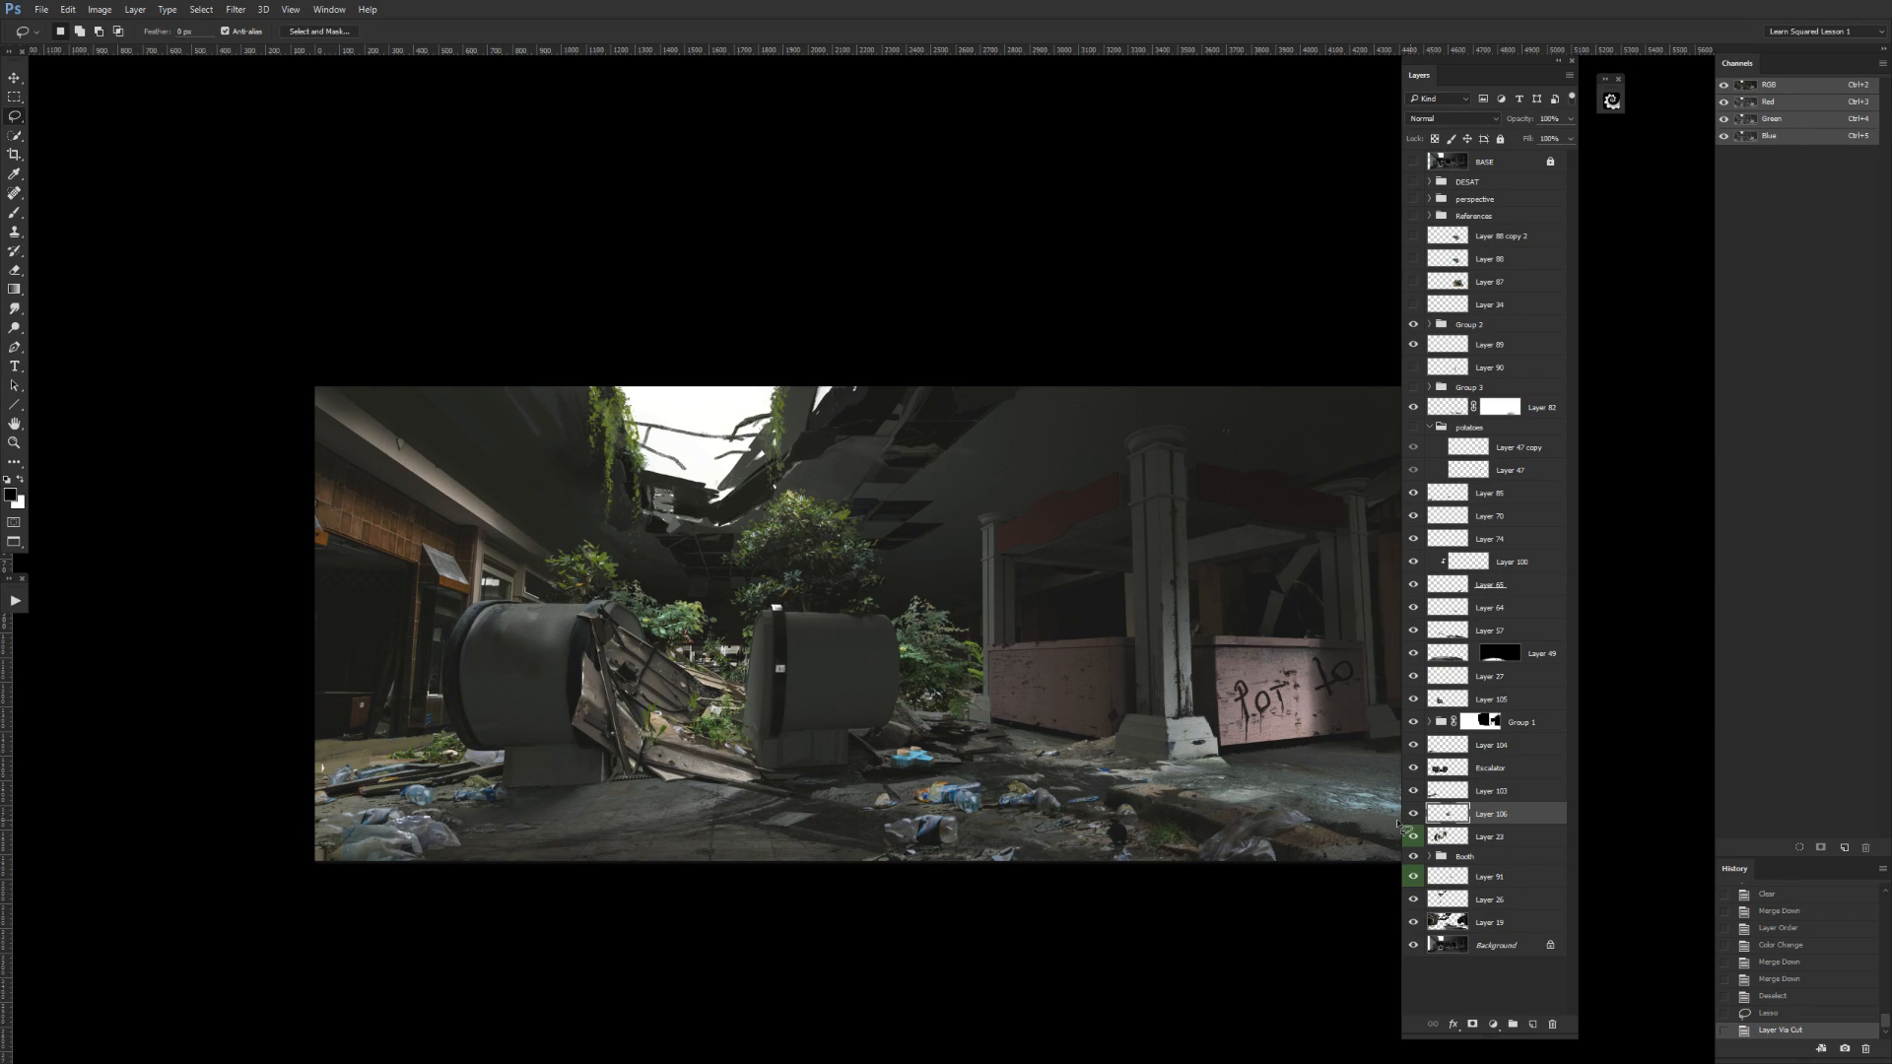
key("ctrl+e")
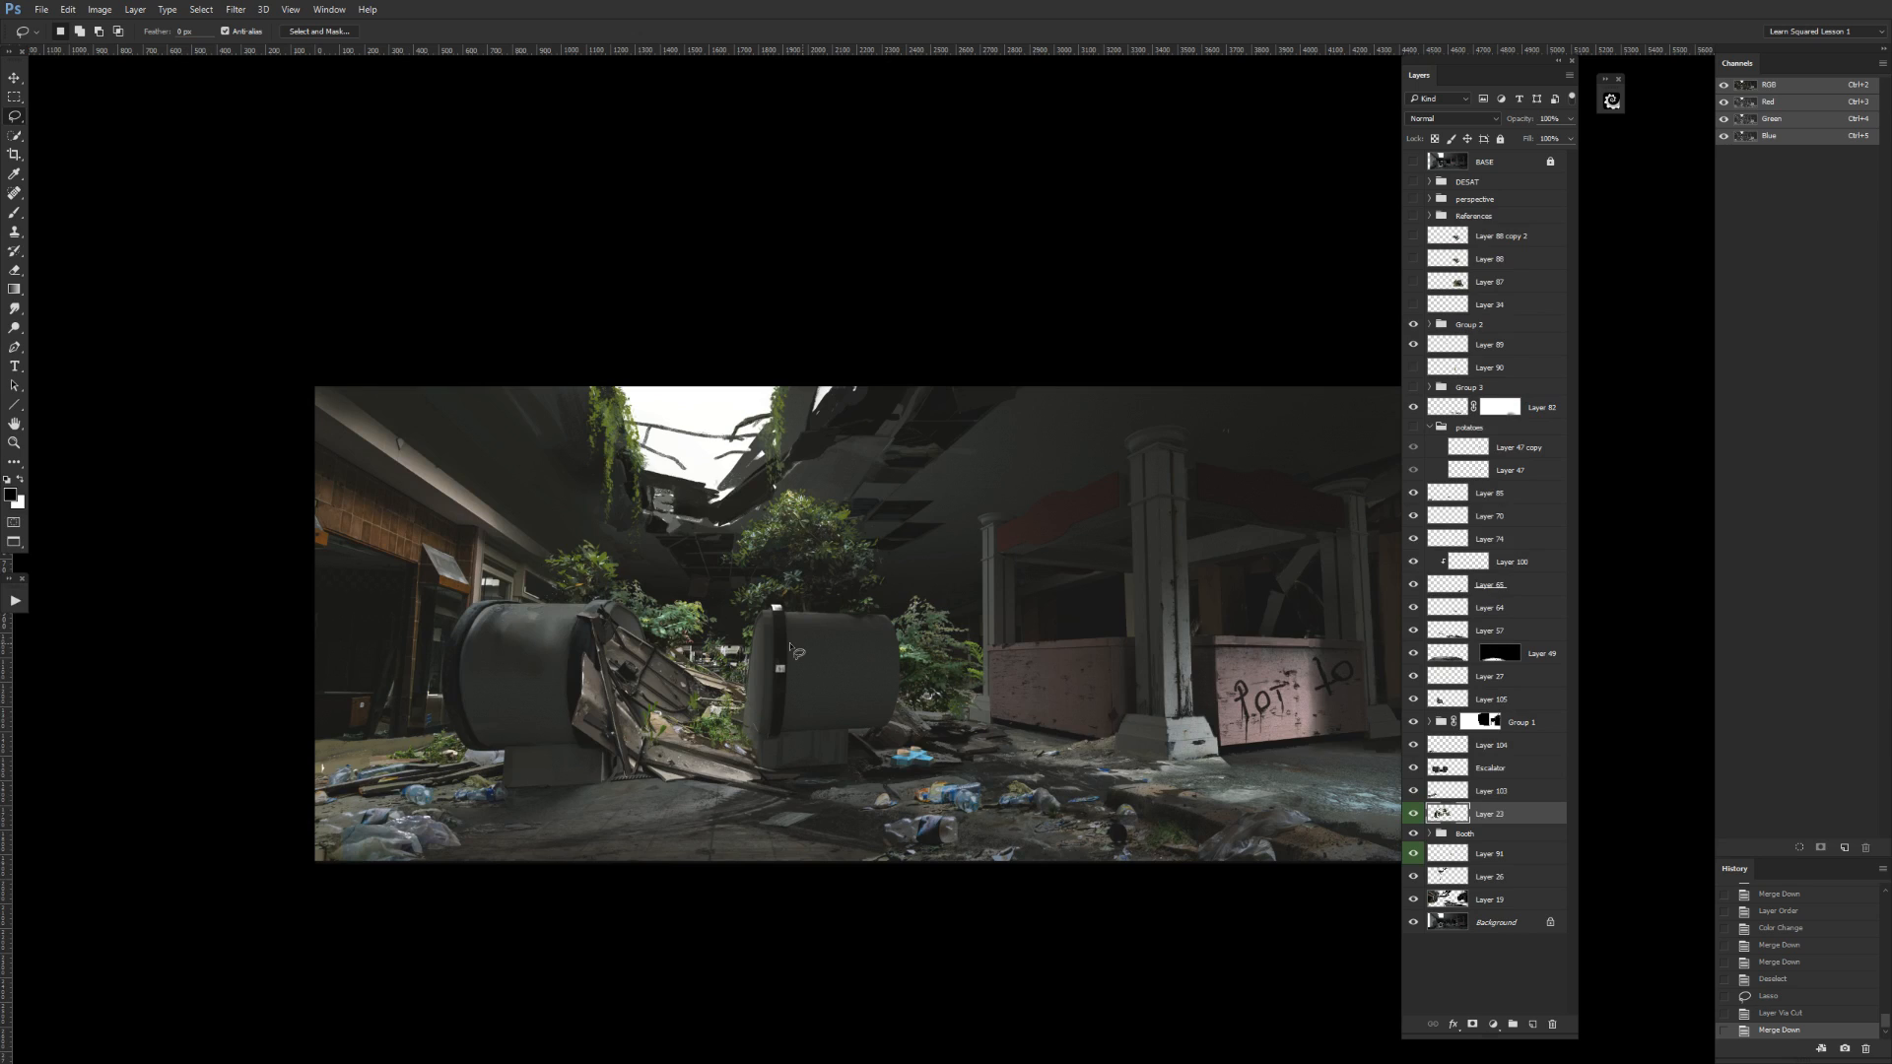
key("ctrl+z")
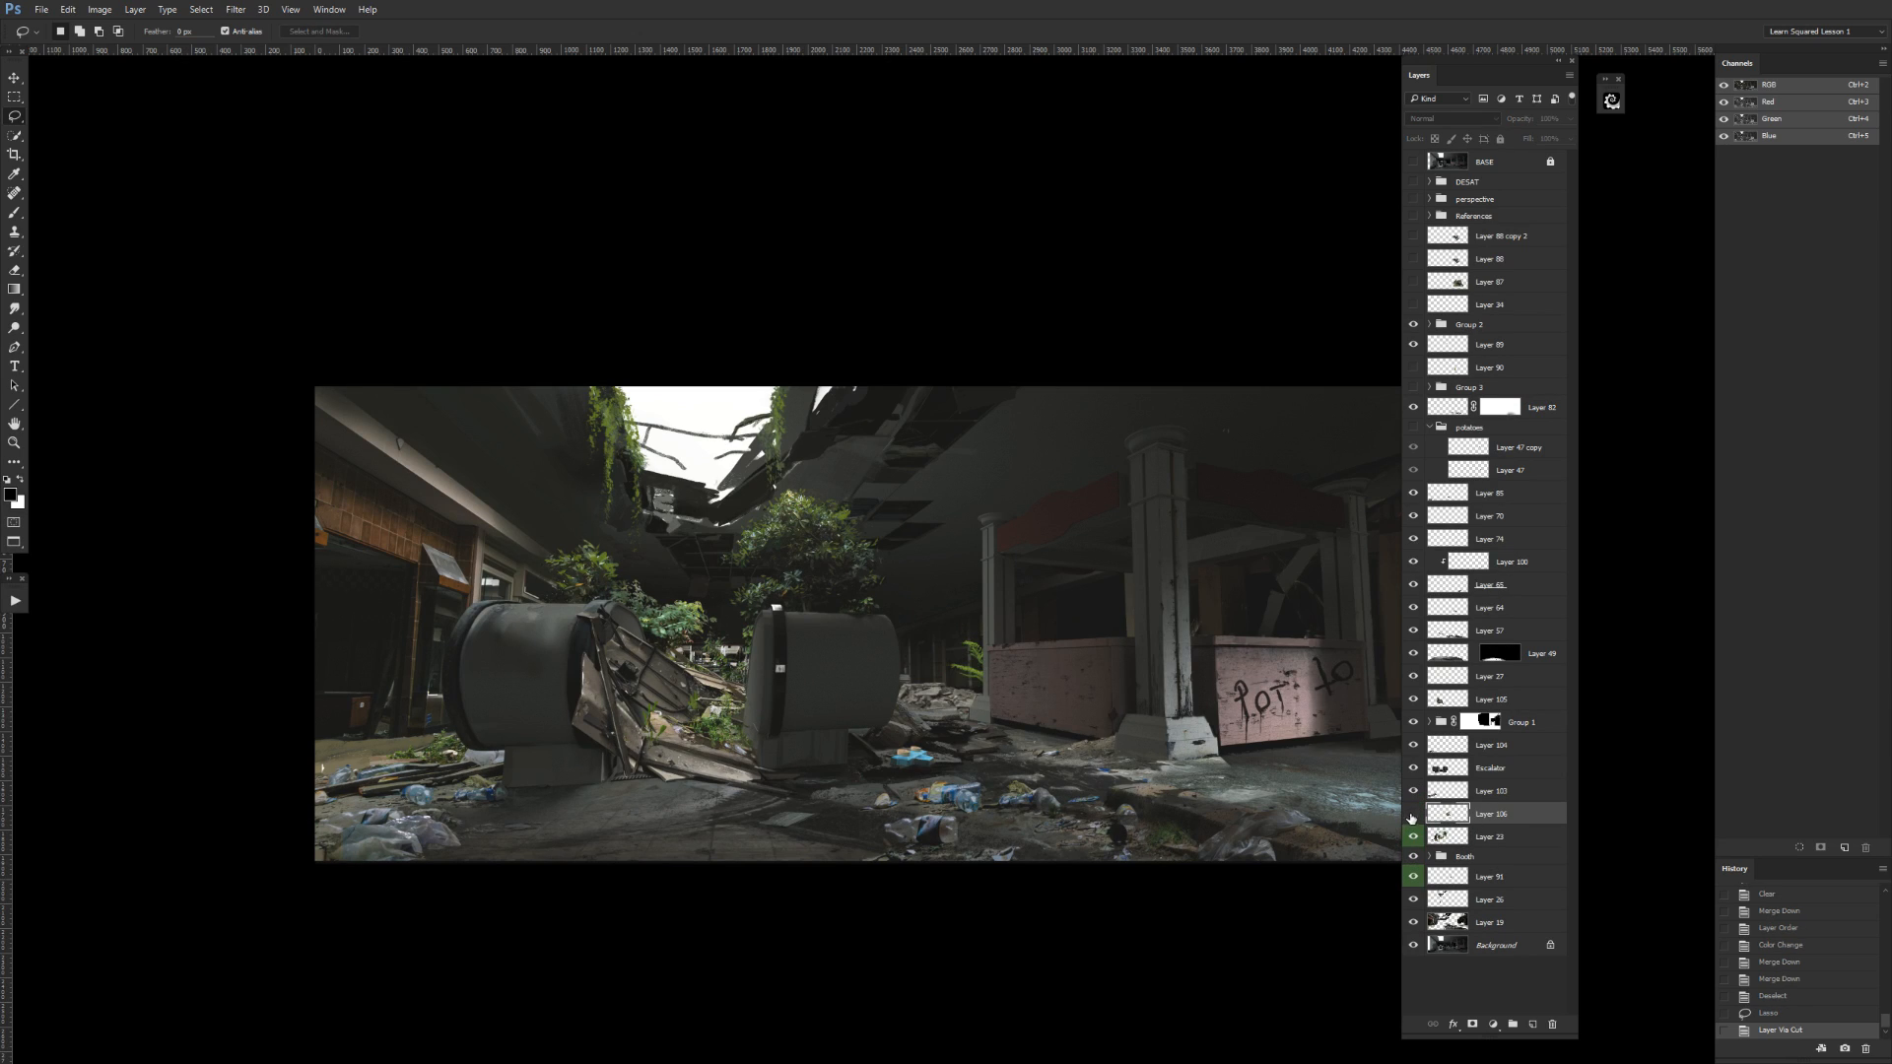
Try the cut-out foliage layer in other positions around the right escalator.
key("v")
mouse_move(822, 640)
left_mouse_down()
mouse_move(815, 693)
mouse_move(961, 693)
mouse_move(993, 725)
left_mouse_up()
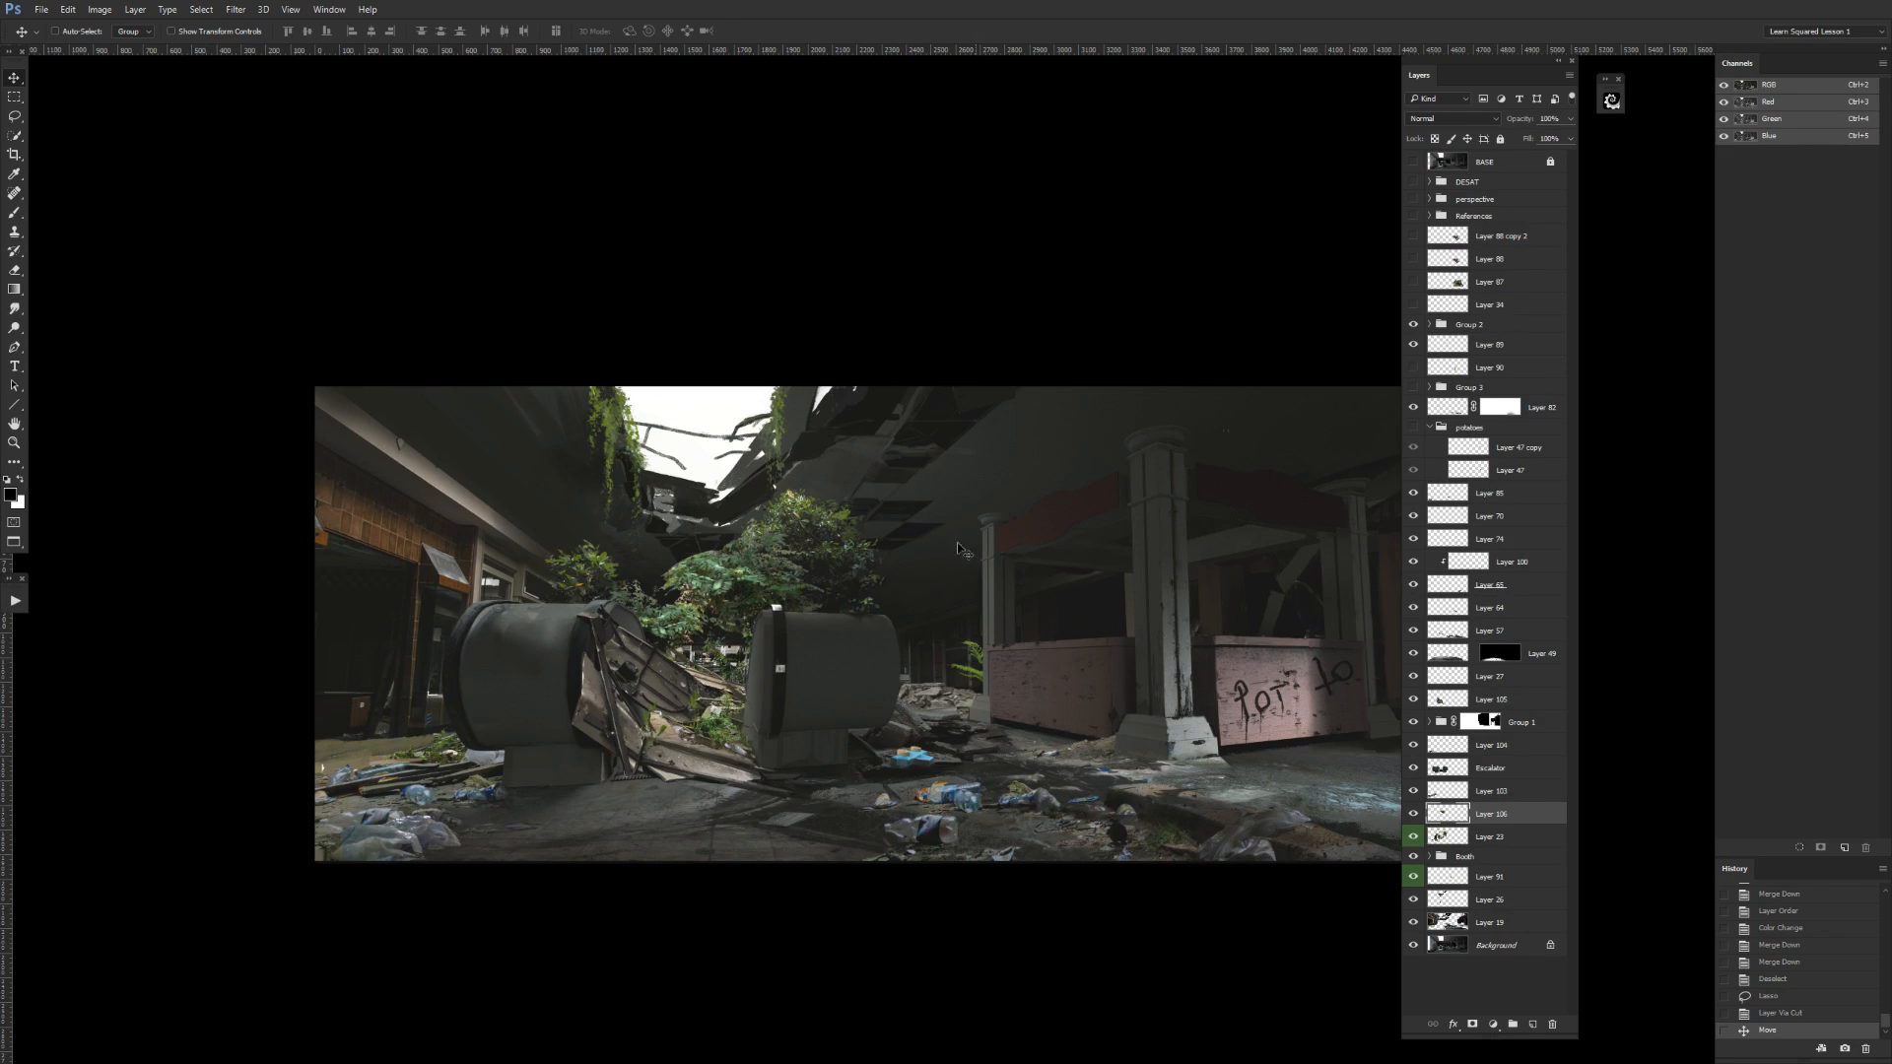
left_click_drag(862, 599, 1036, 680)
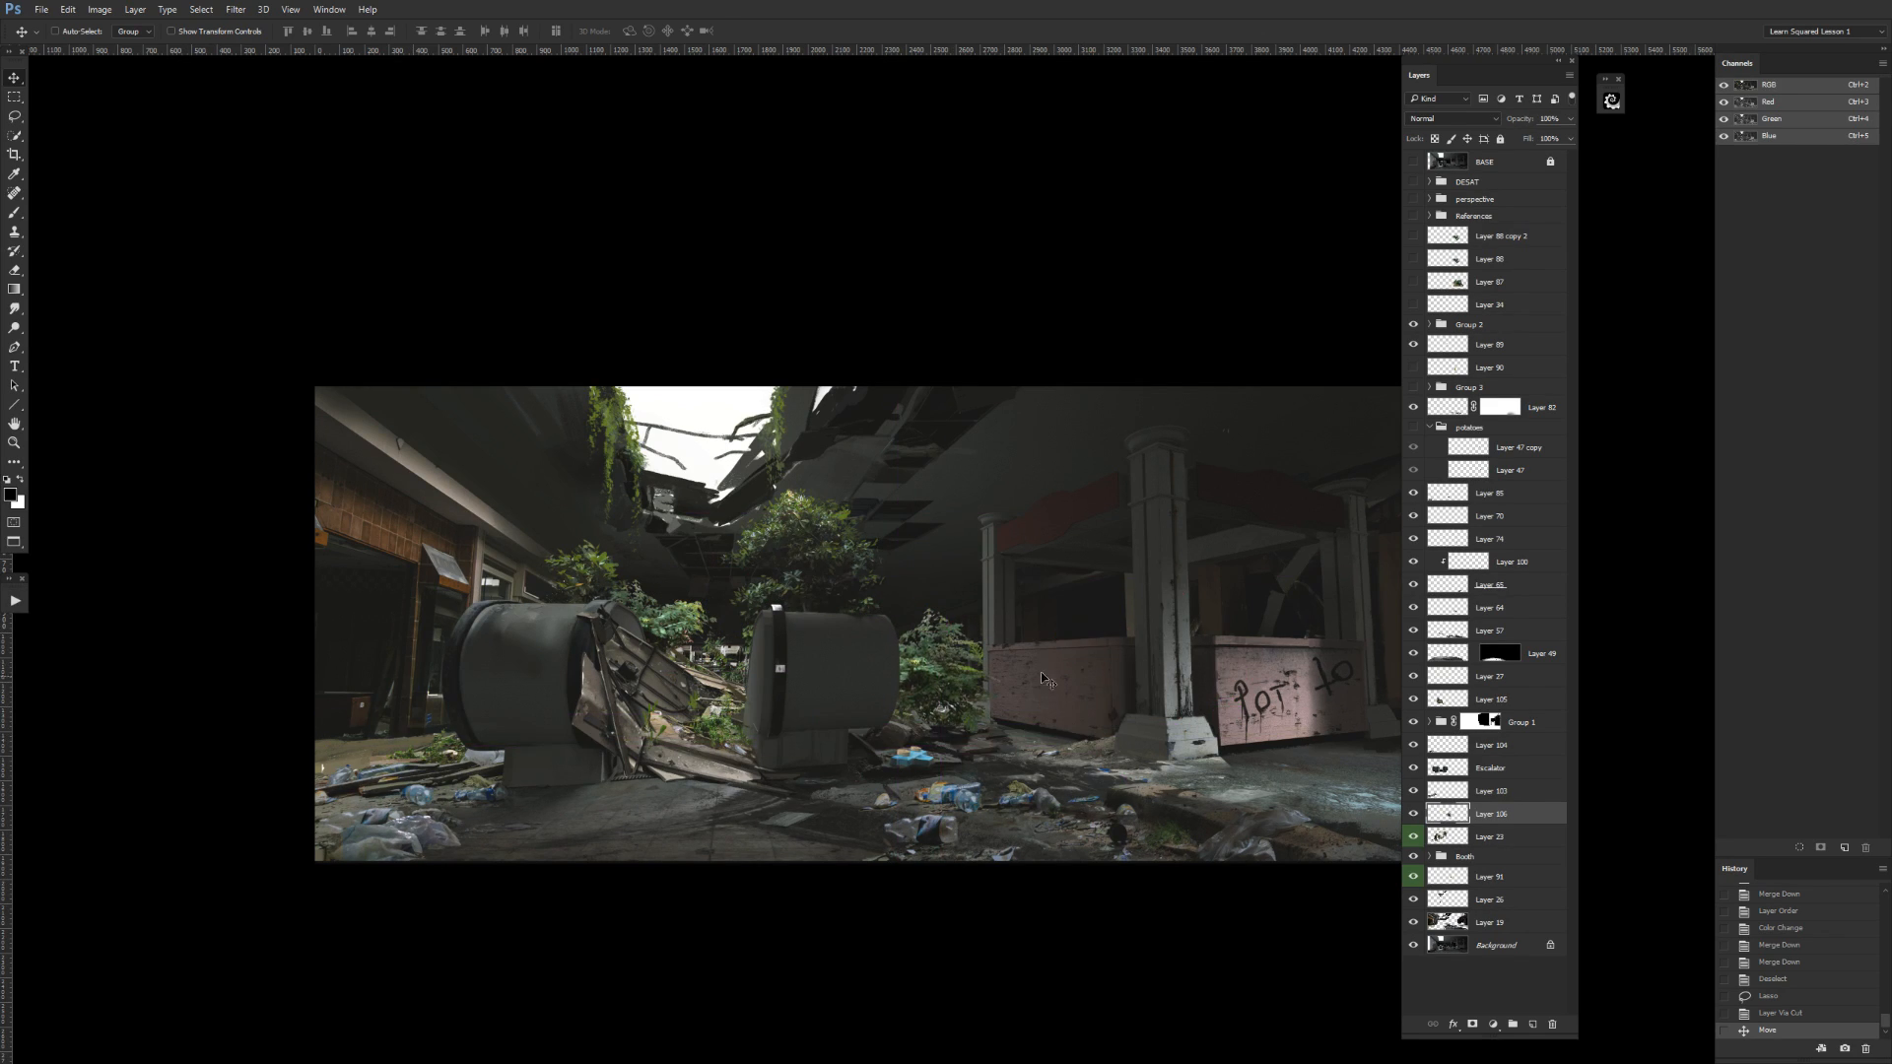
Undo the foliage layer's move and its cut to a new layer, and clear the lasso selection.
key("ctrl+alt+z")
key("ctrl+alt+z")
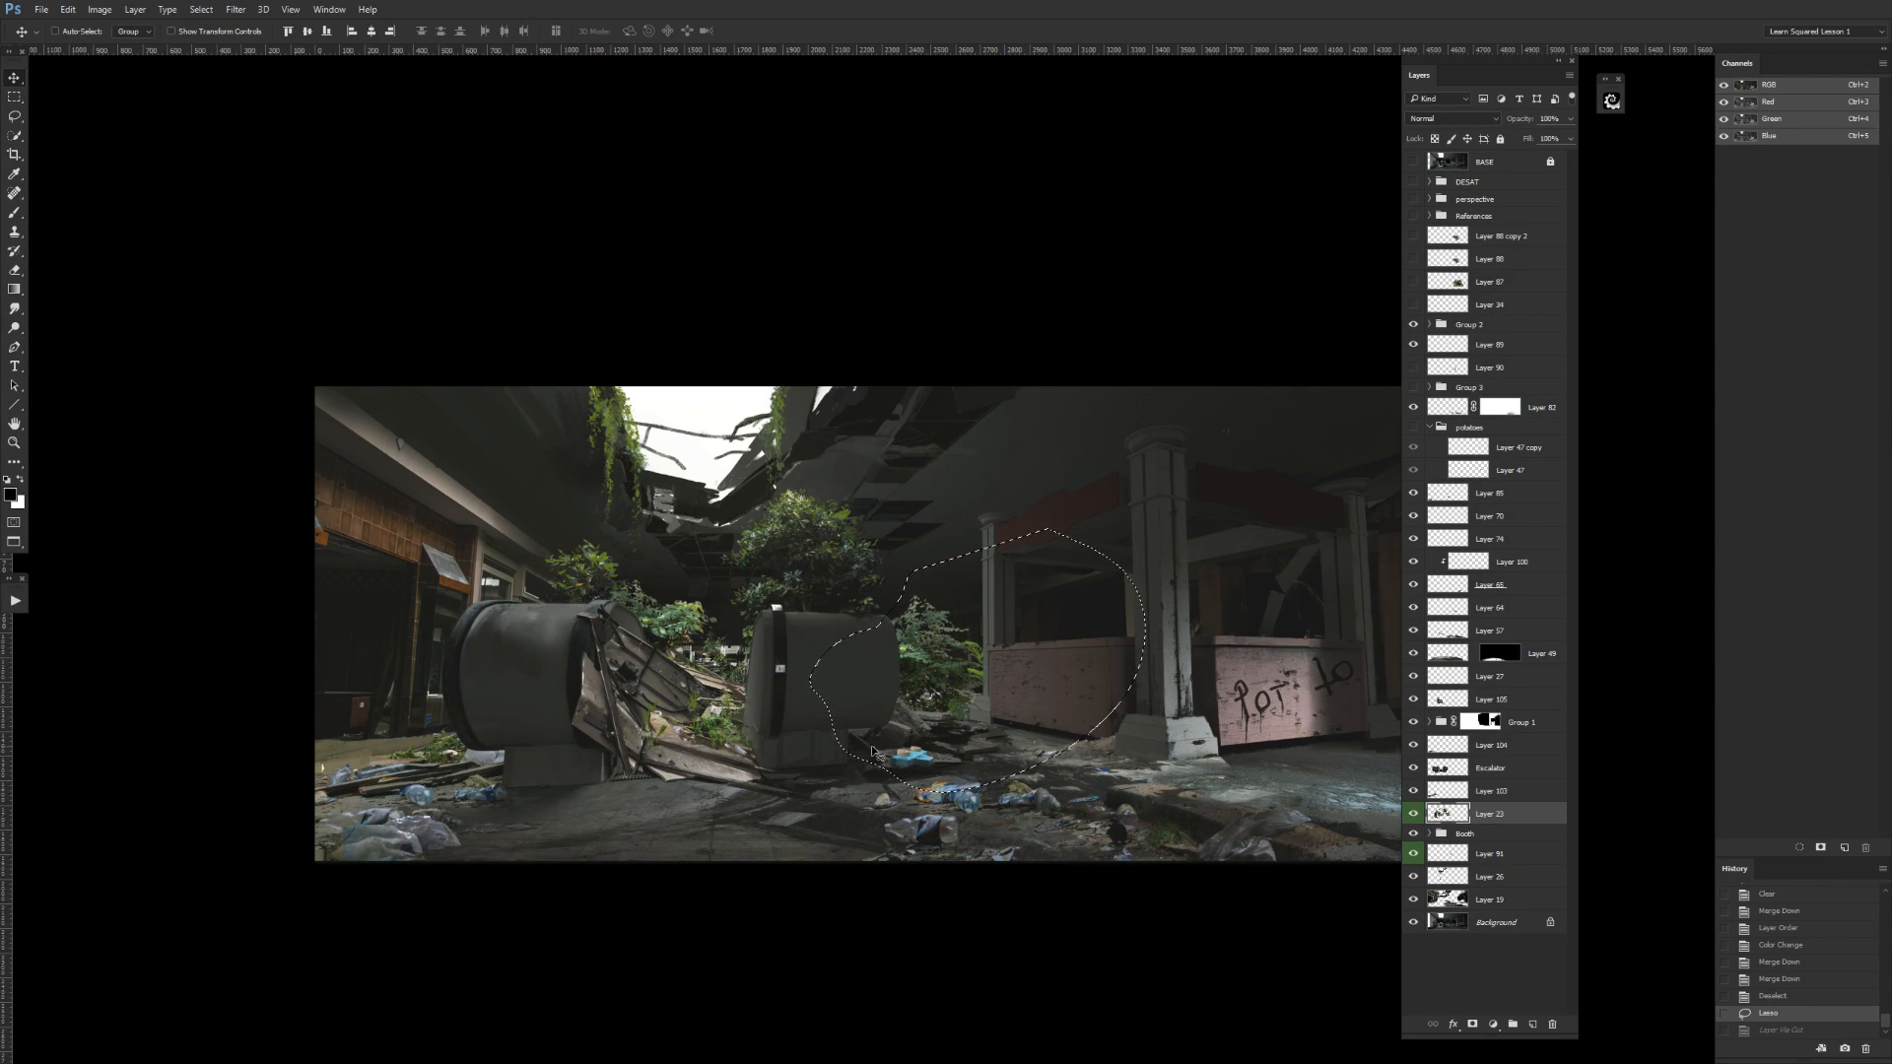
key("m")
key("ctrl+d")
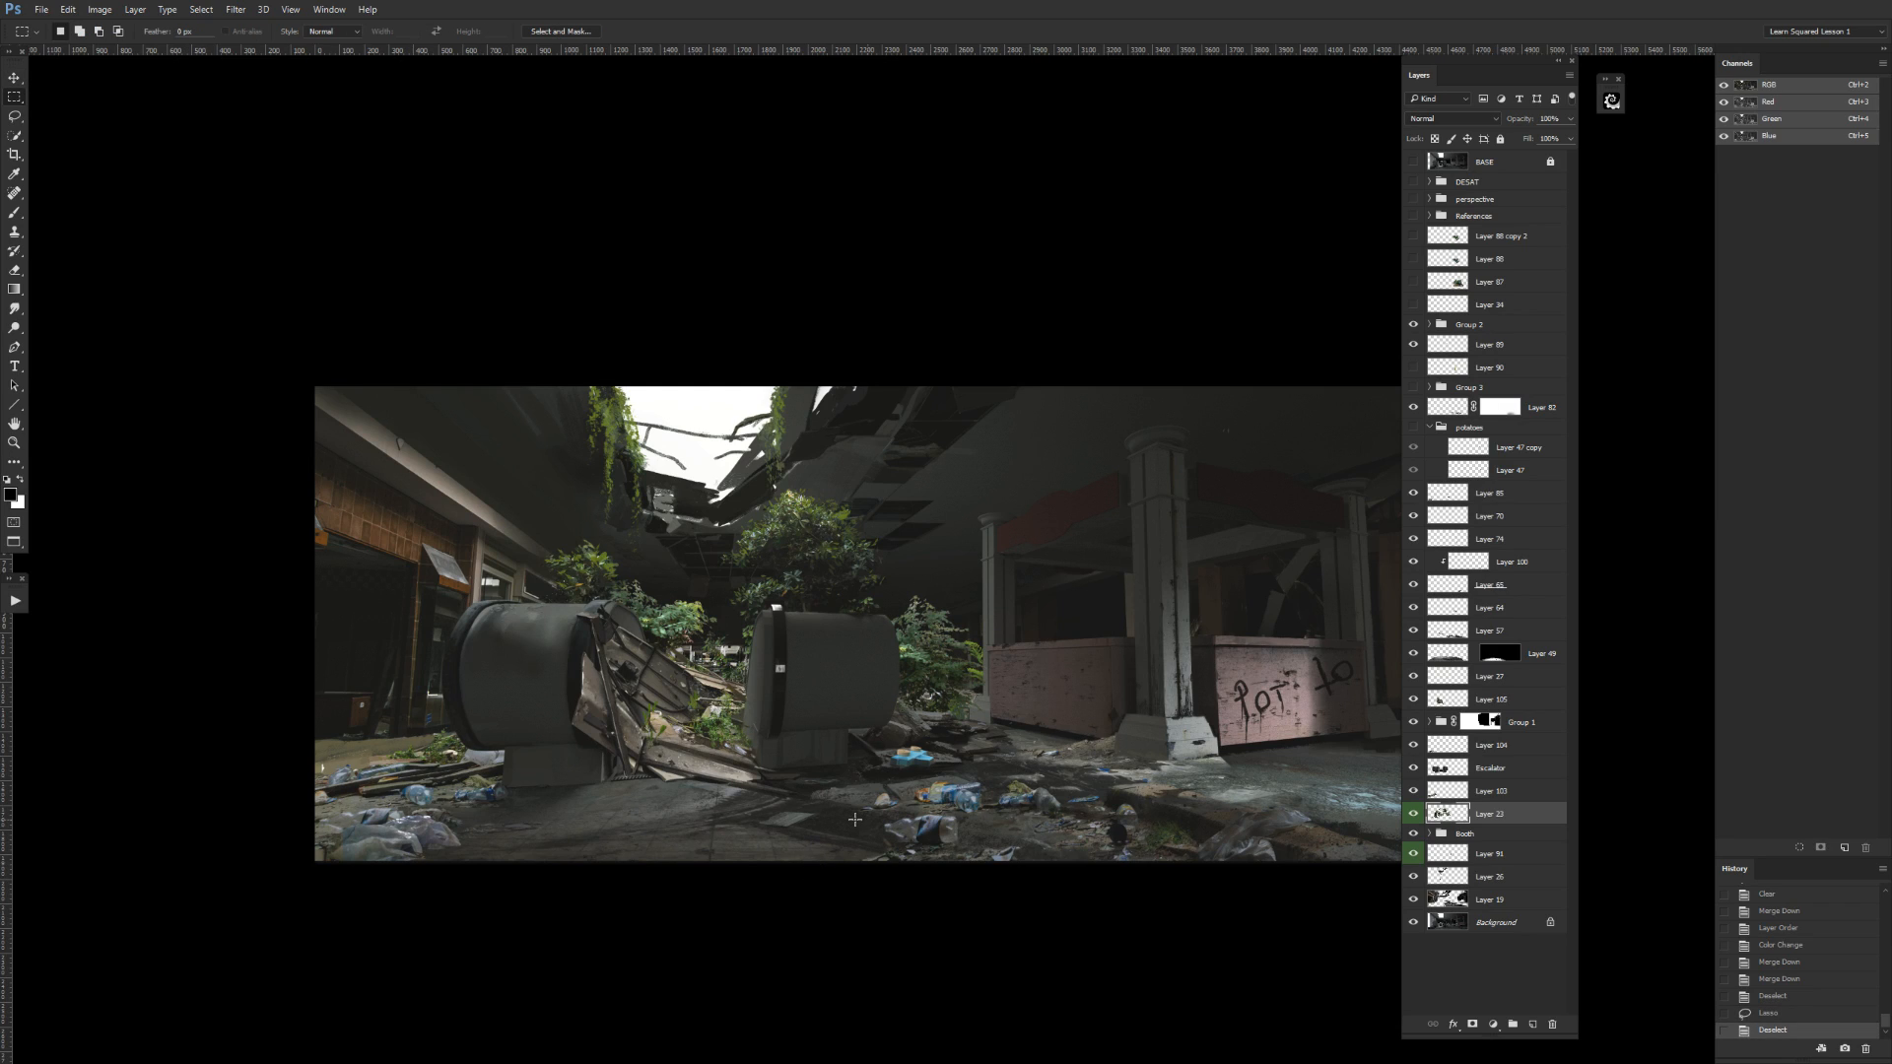
Check Group 1 by toggling its visibility and move Layer 104 directly above it.
left_click(1477, 789)
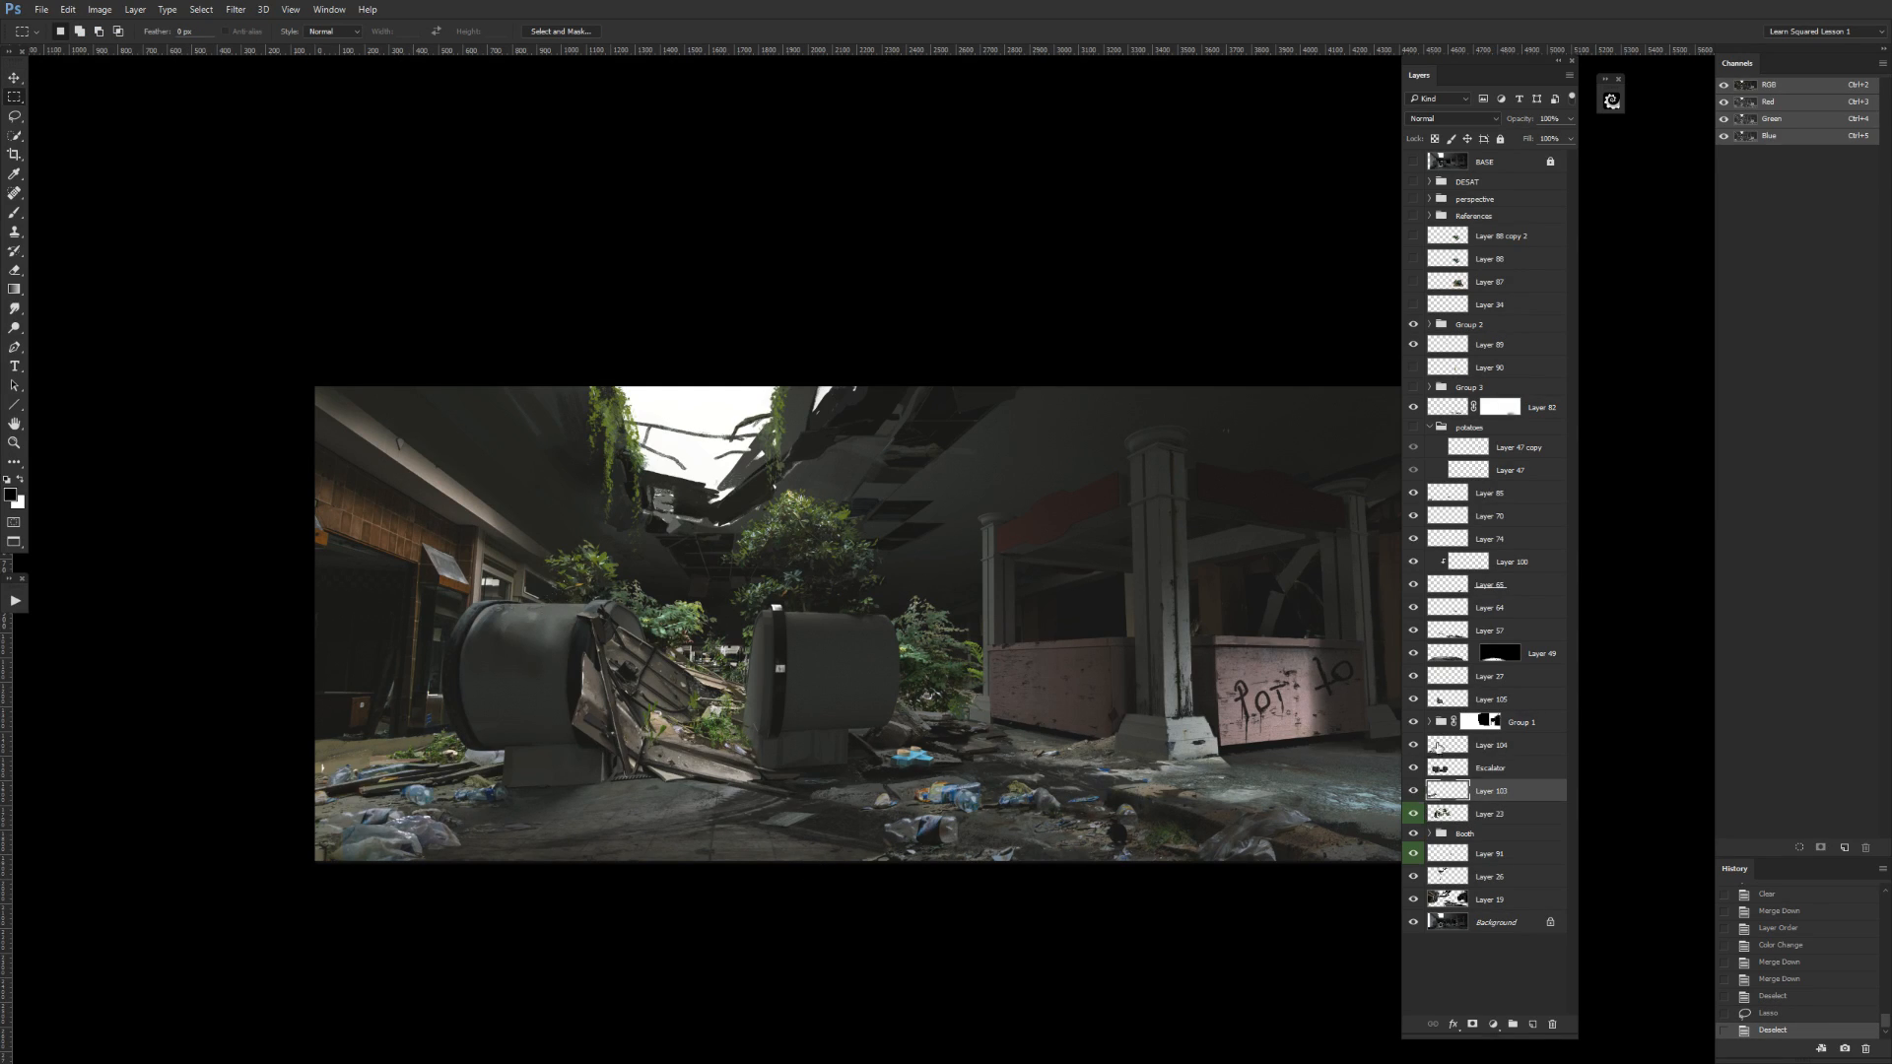
left_click(1459, 746)
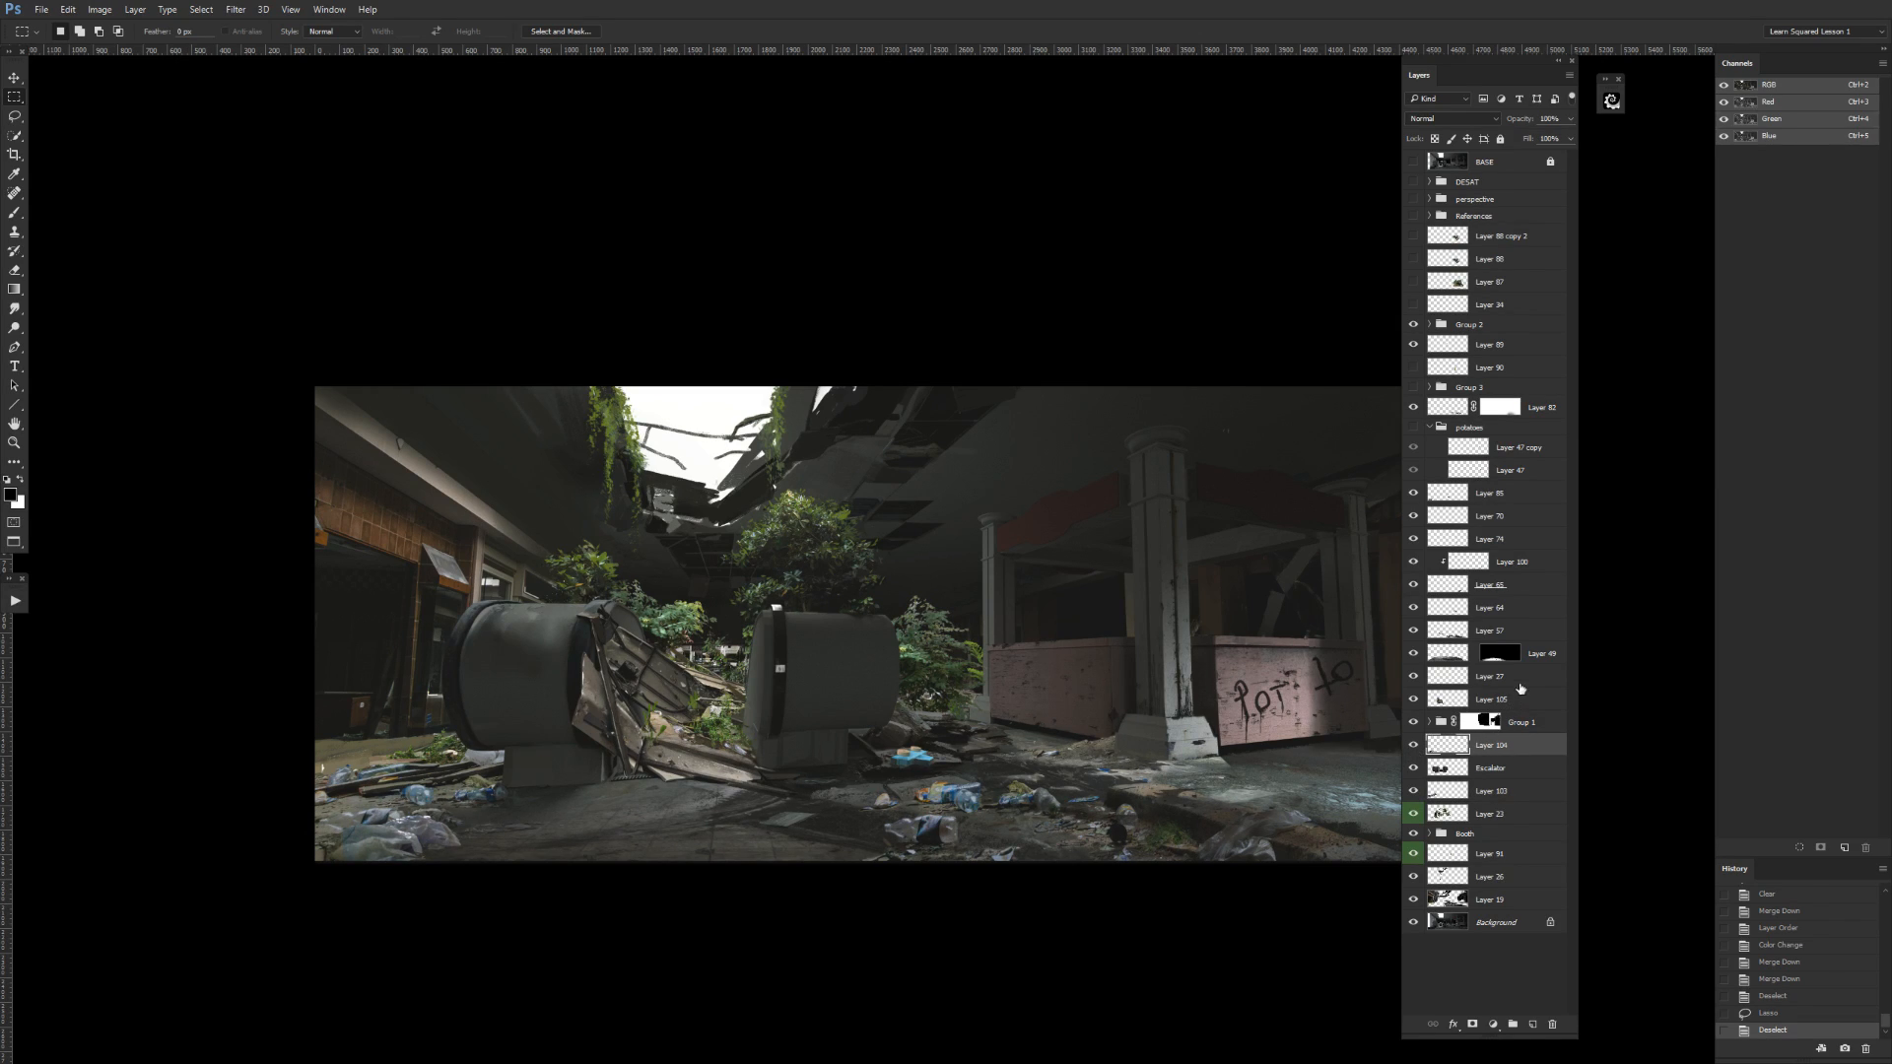
left_click(1415, 723)
left_click(1414, 724)
left_click_drag(1485, 746, 1497, 701)
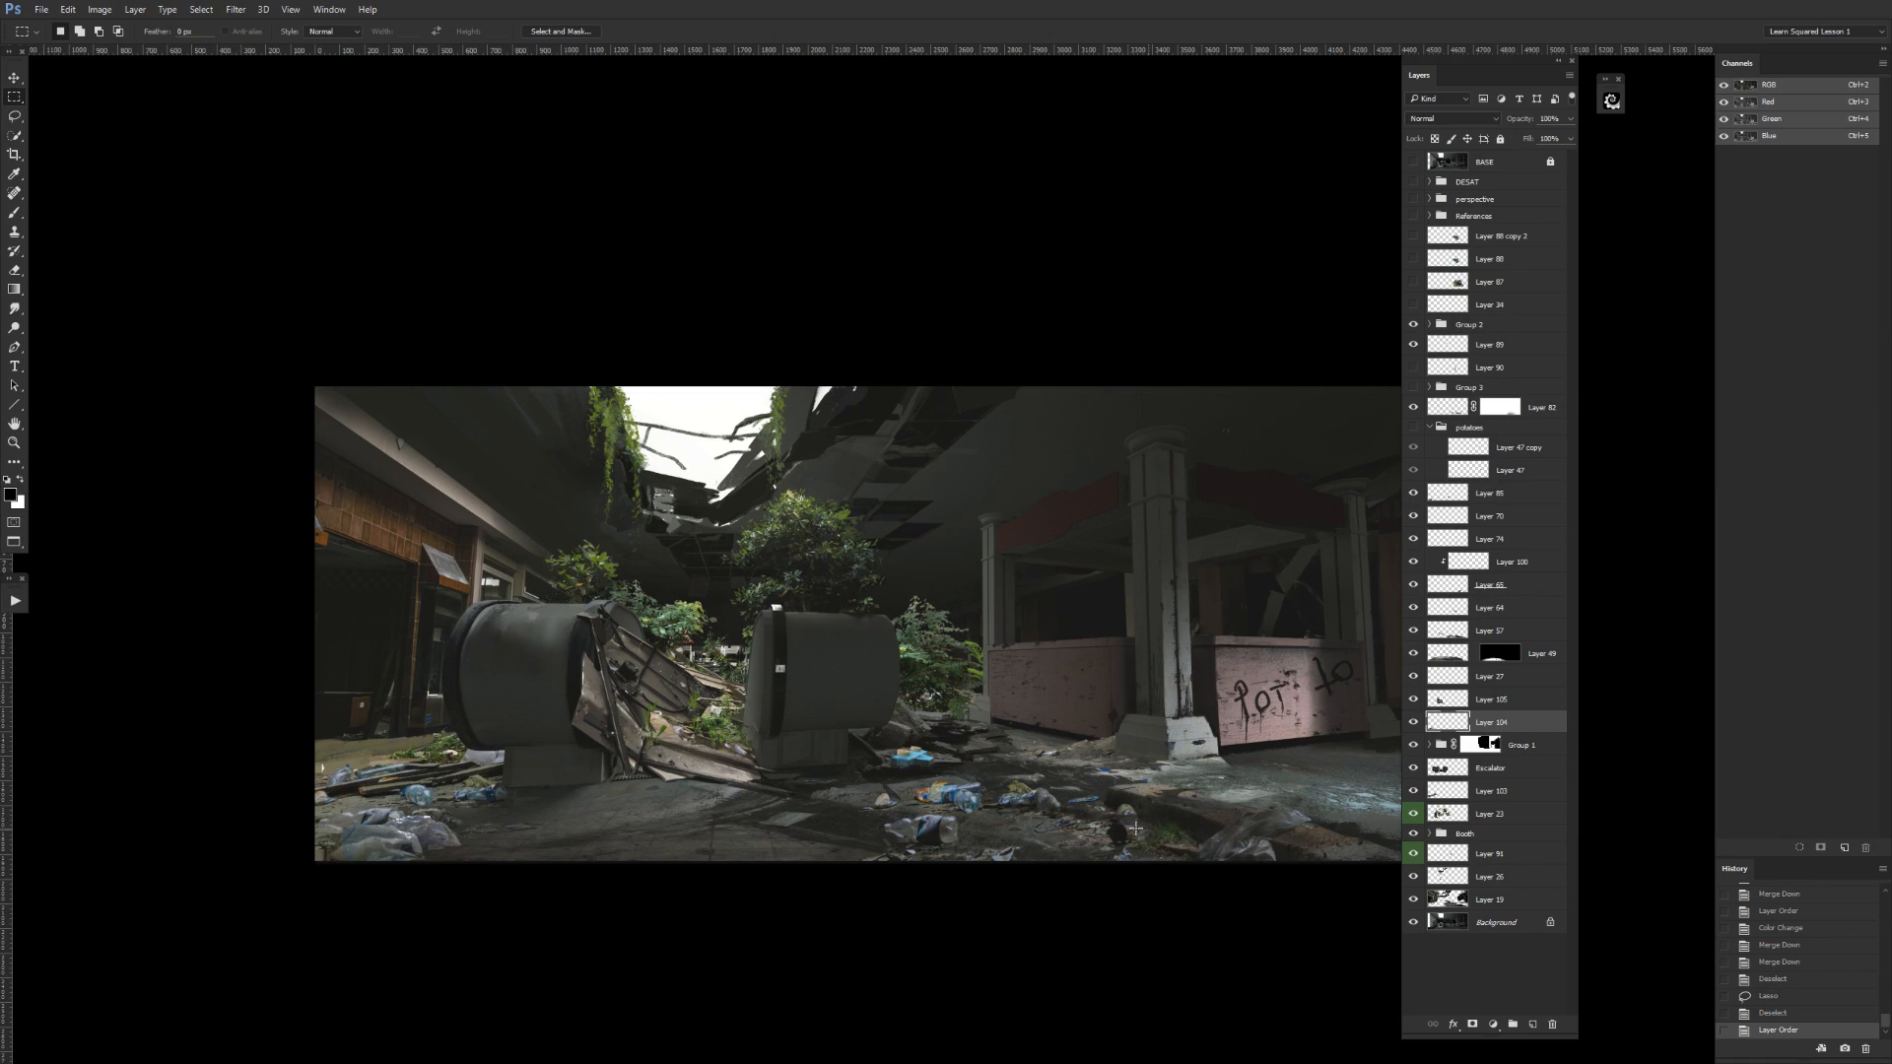
Check Layer 105 and cut its area at the left escalator's lower left to a new layer using a rectangular selection.
left_click(1413, 699)
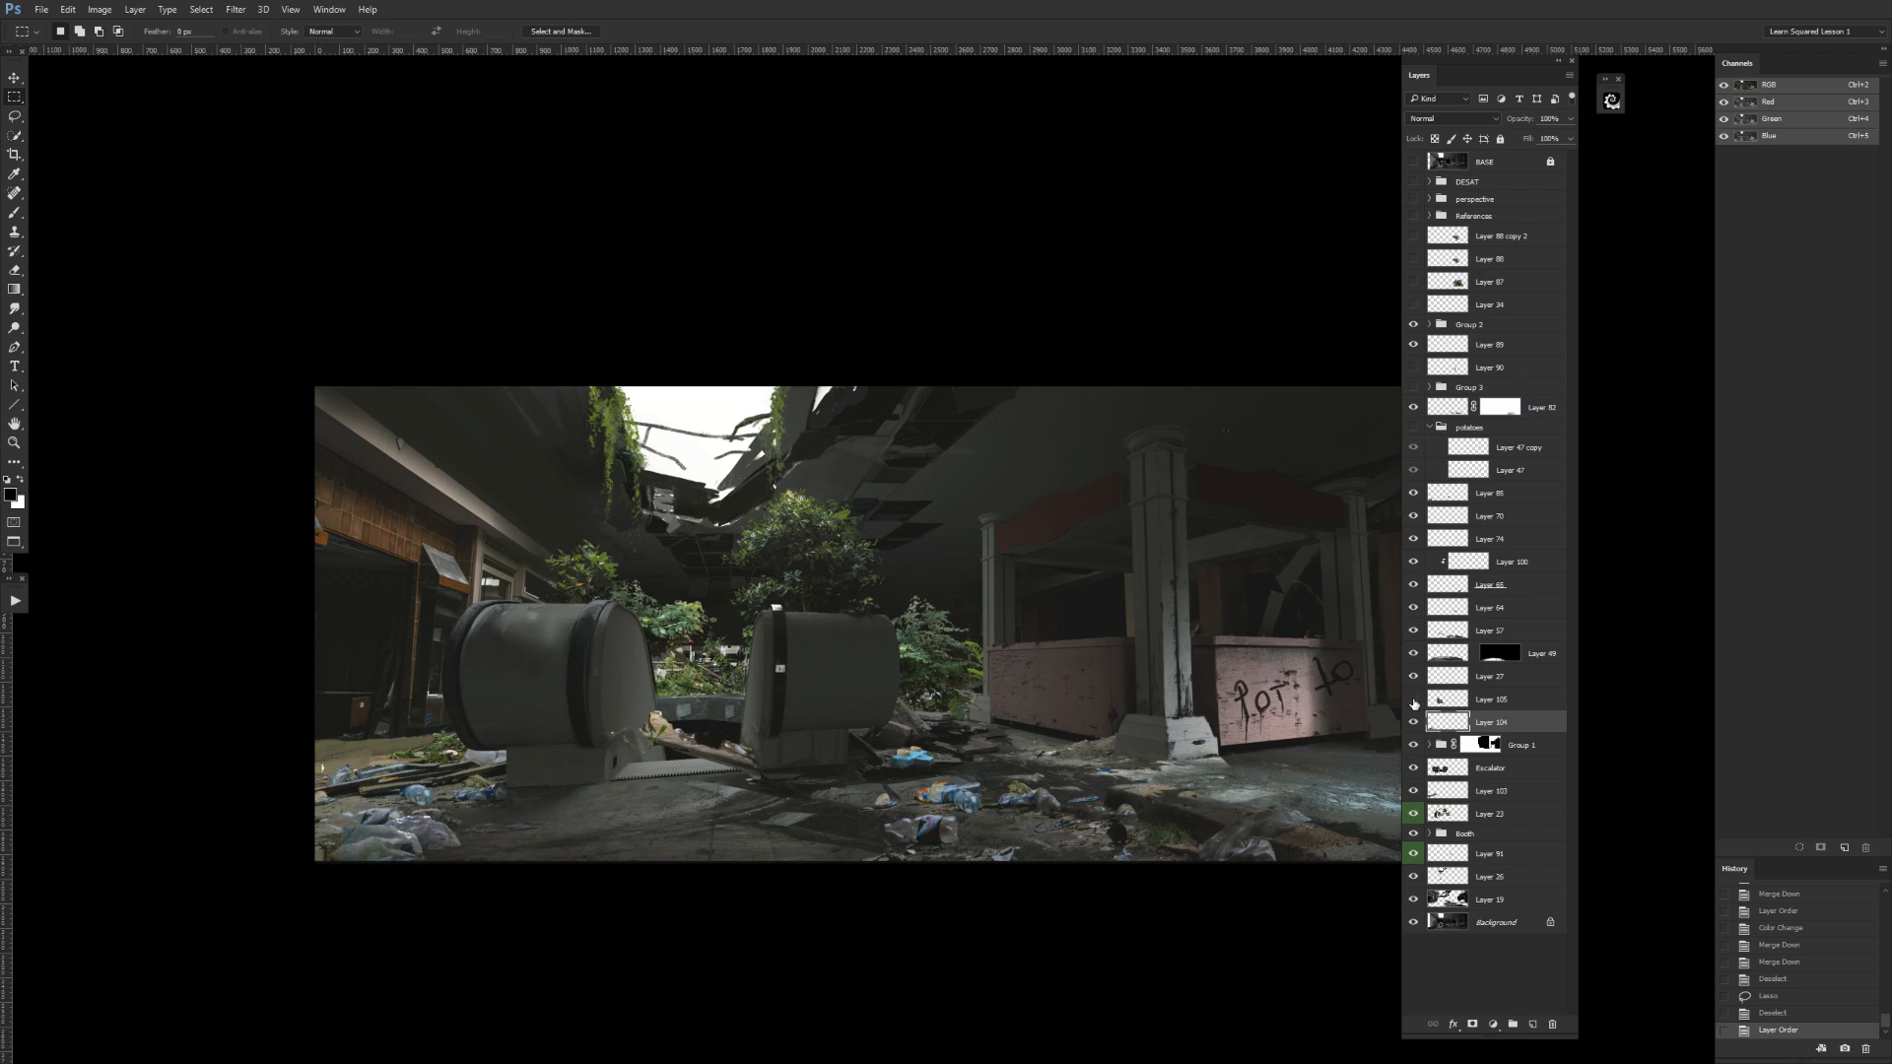
left_click(1413, 698)
left_click(1448, 699)
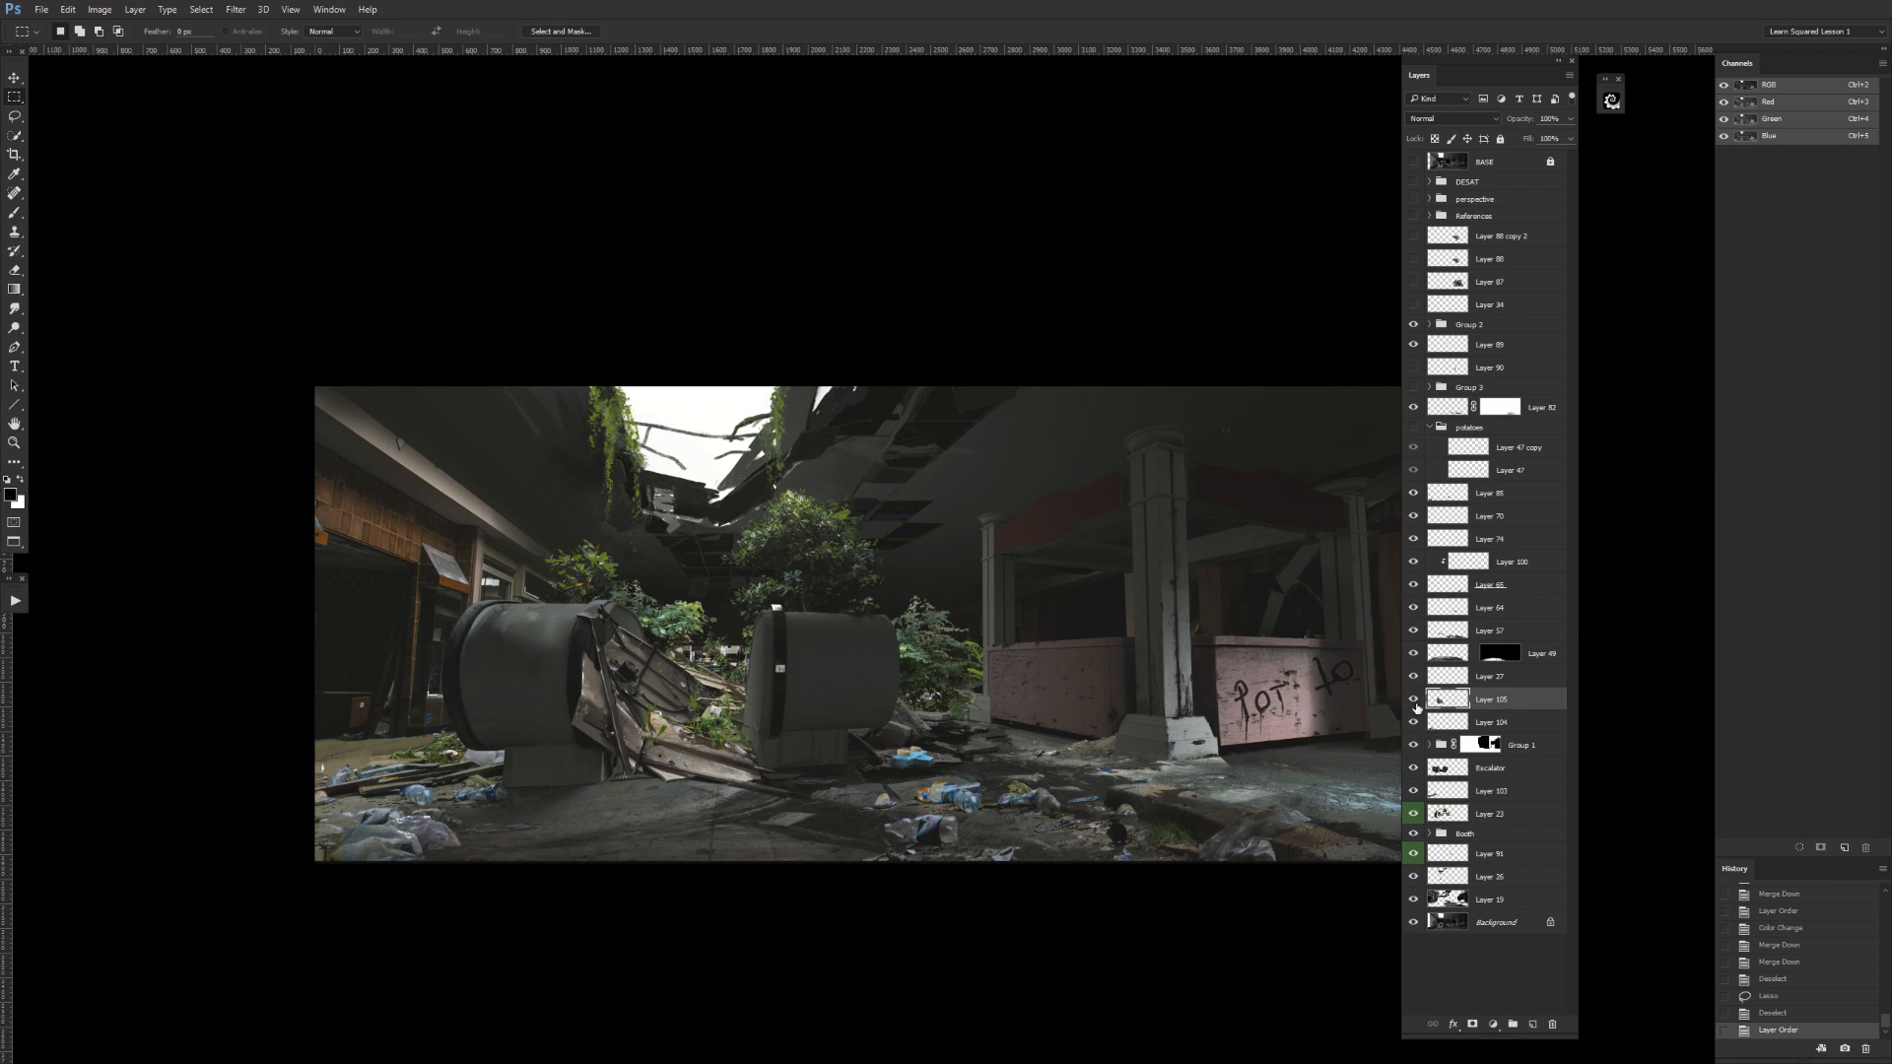
left_click_drag(449, 856, 530, 699)
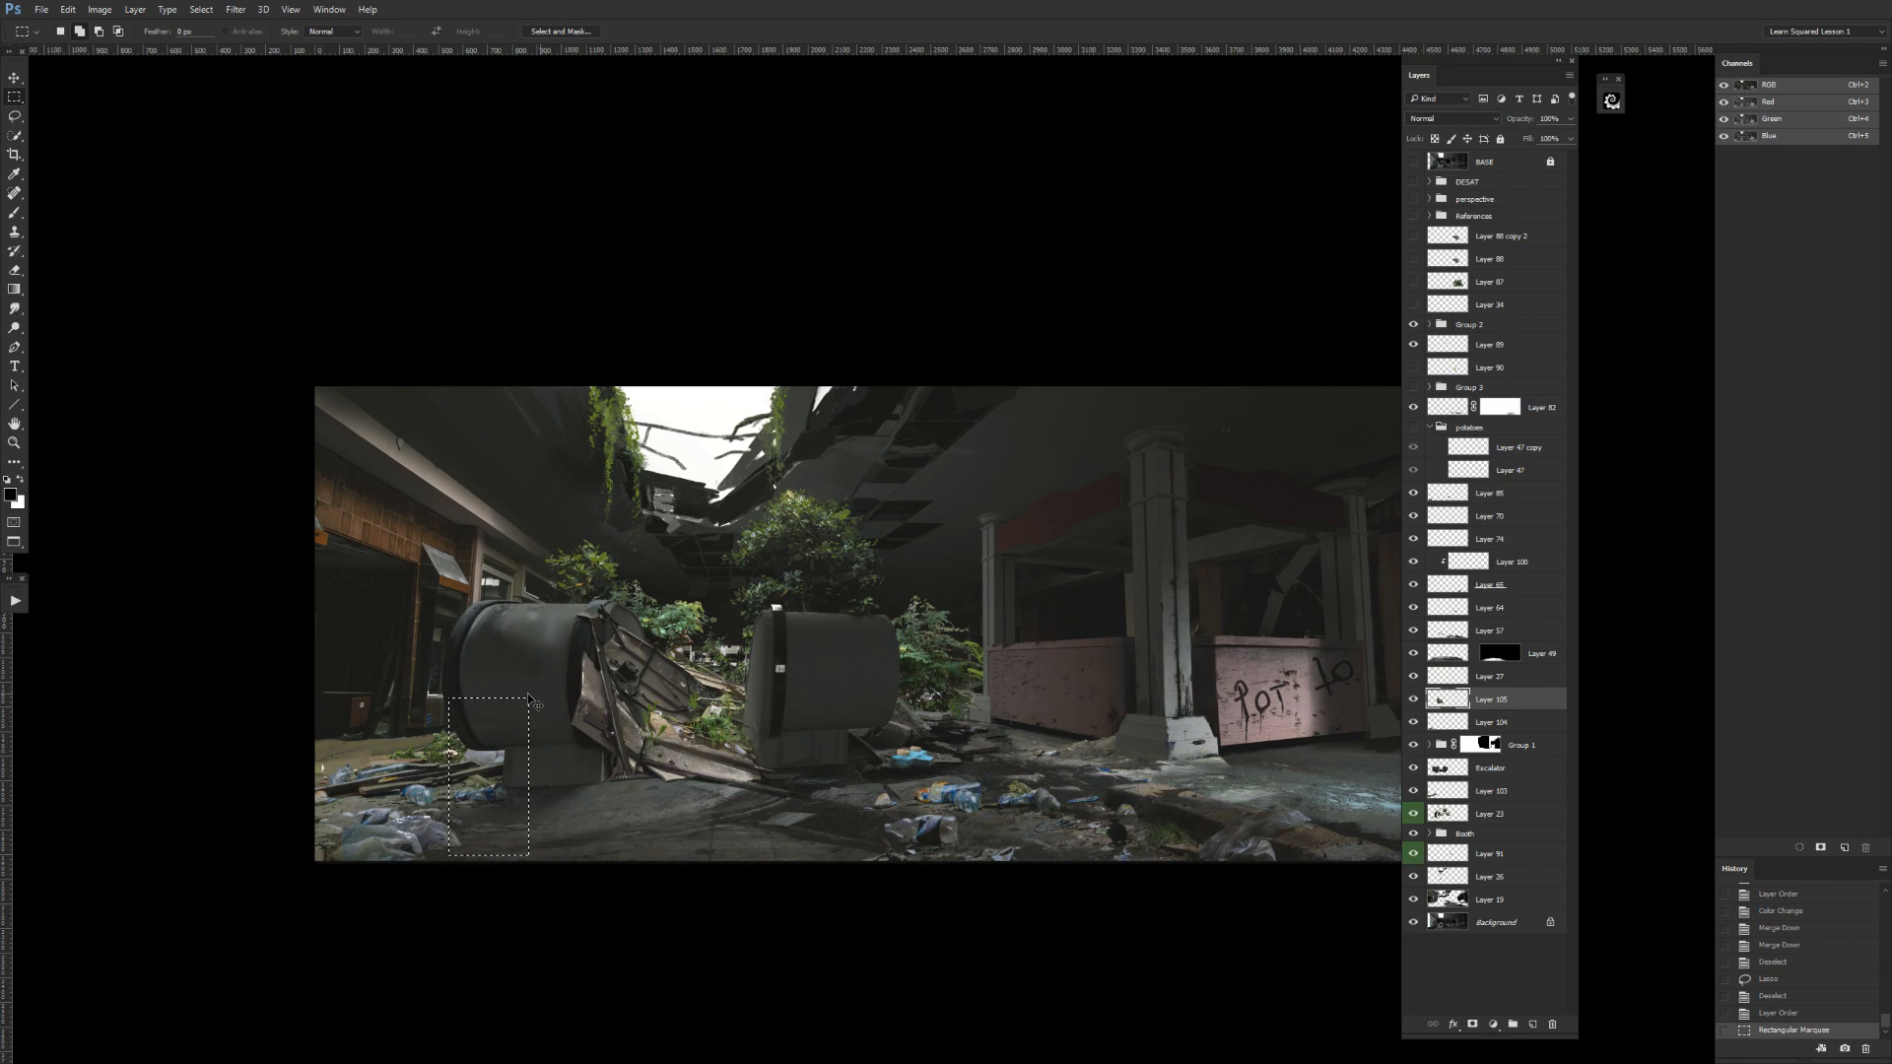
key("ctrl+shift+j")
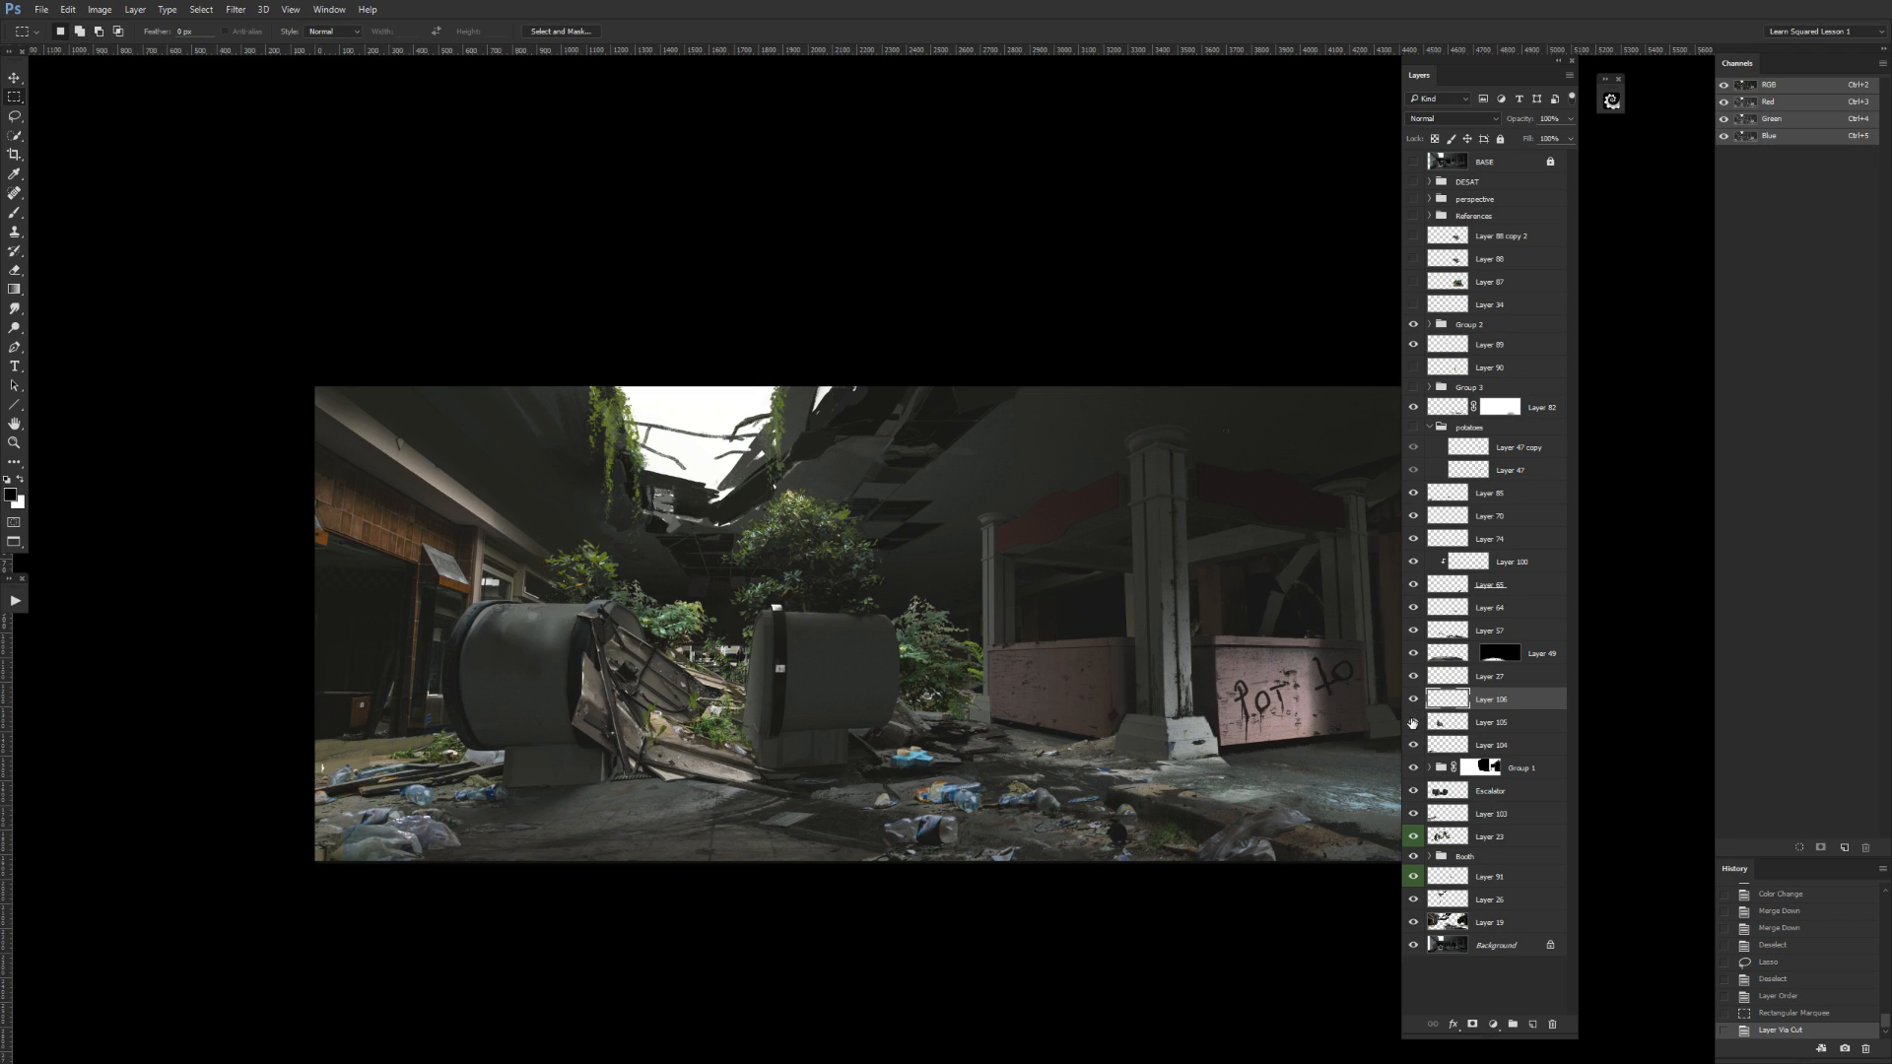
Compare the cut-out piece with Layer 105, move it directly above the Escalator layer and merge it down.
left_click(1412, 724)
left_click(1412, 700)
left_click(1412, 701)
left_click(1412, 725)
left_click_drag(1468, 700, 1434, 782)
key("ctrl+e")
left_click(1413, 767)
left_click(1413, 767)
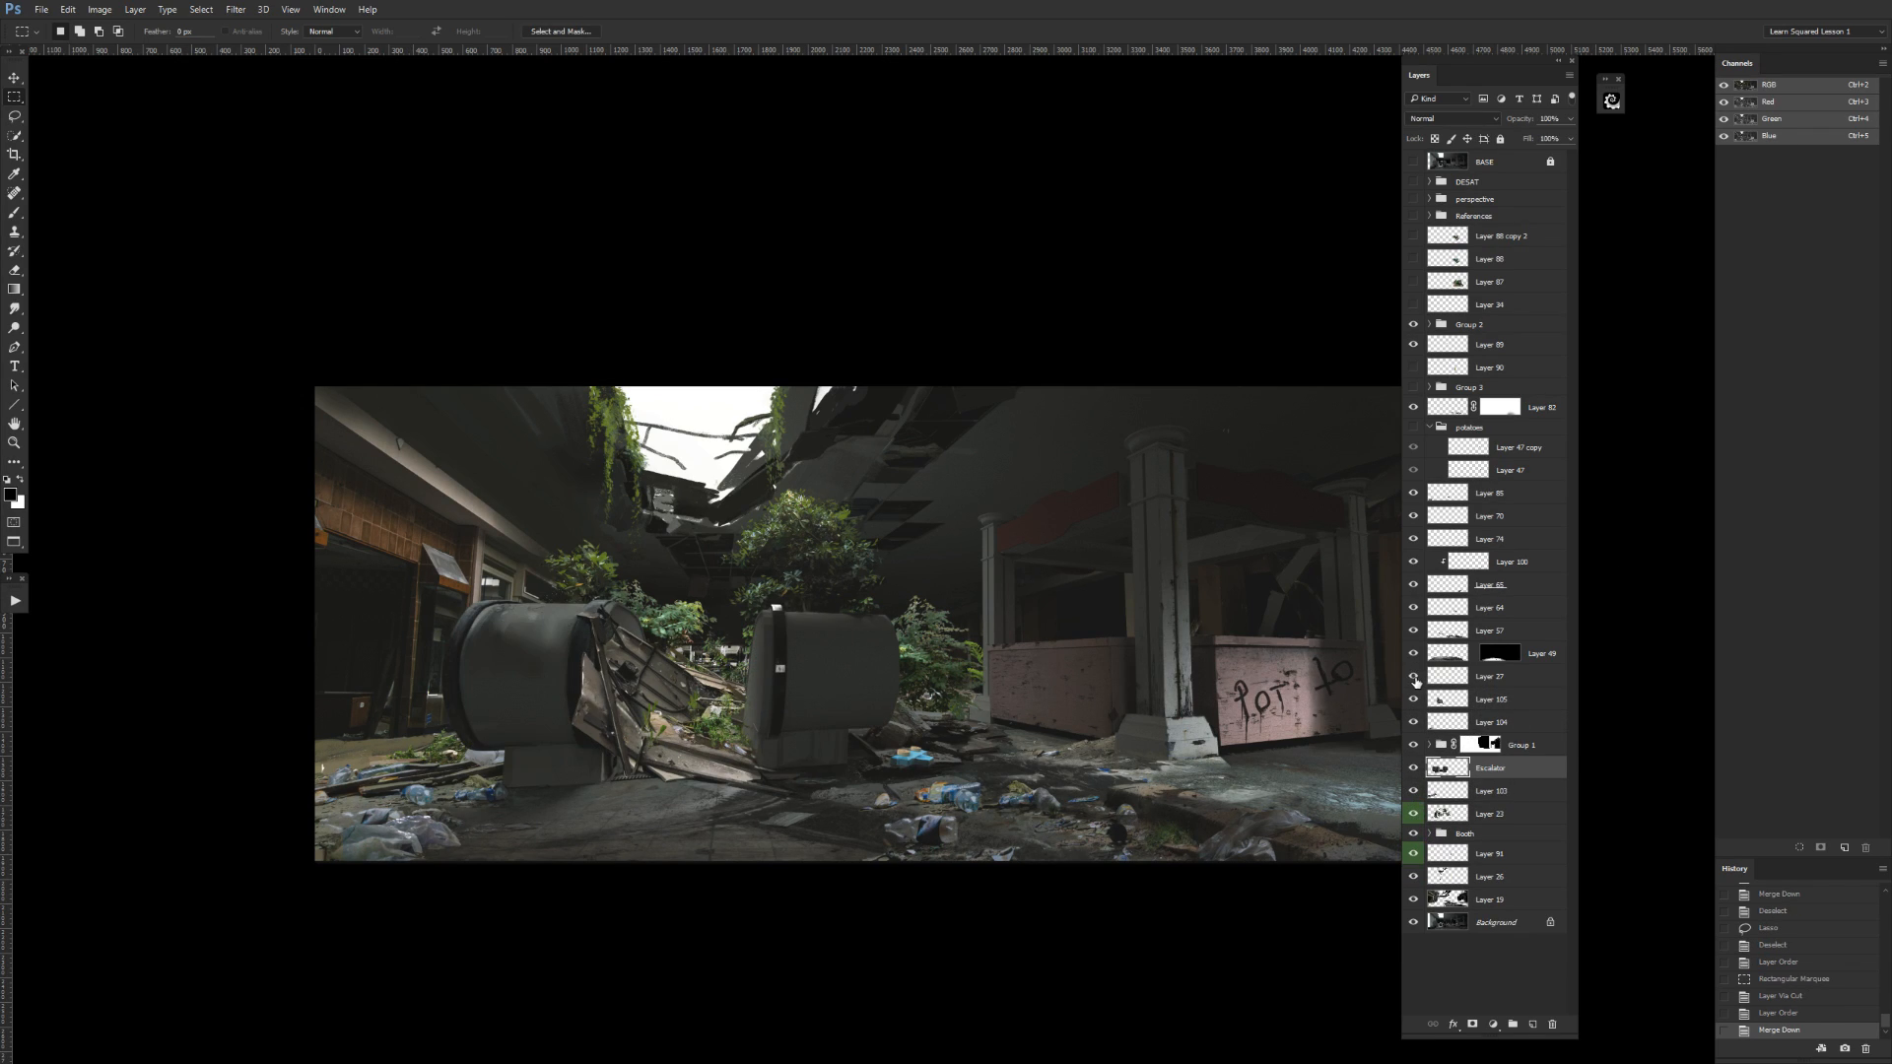
left_click_drag(1441, 678, 1513, 292)
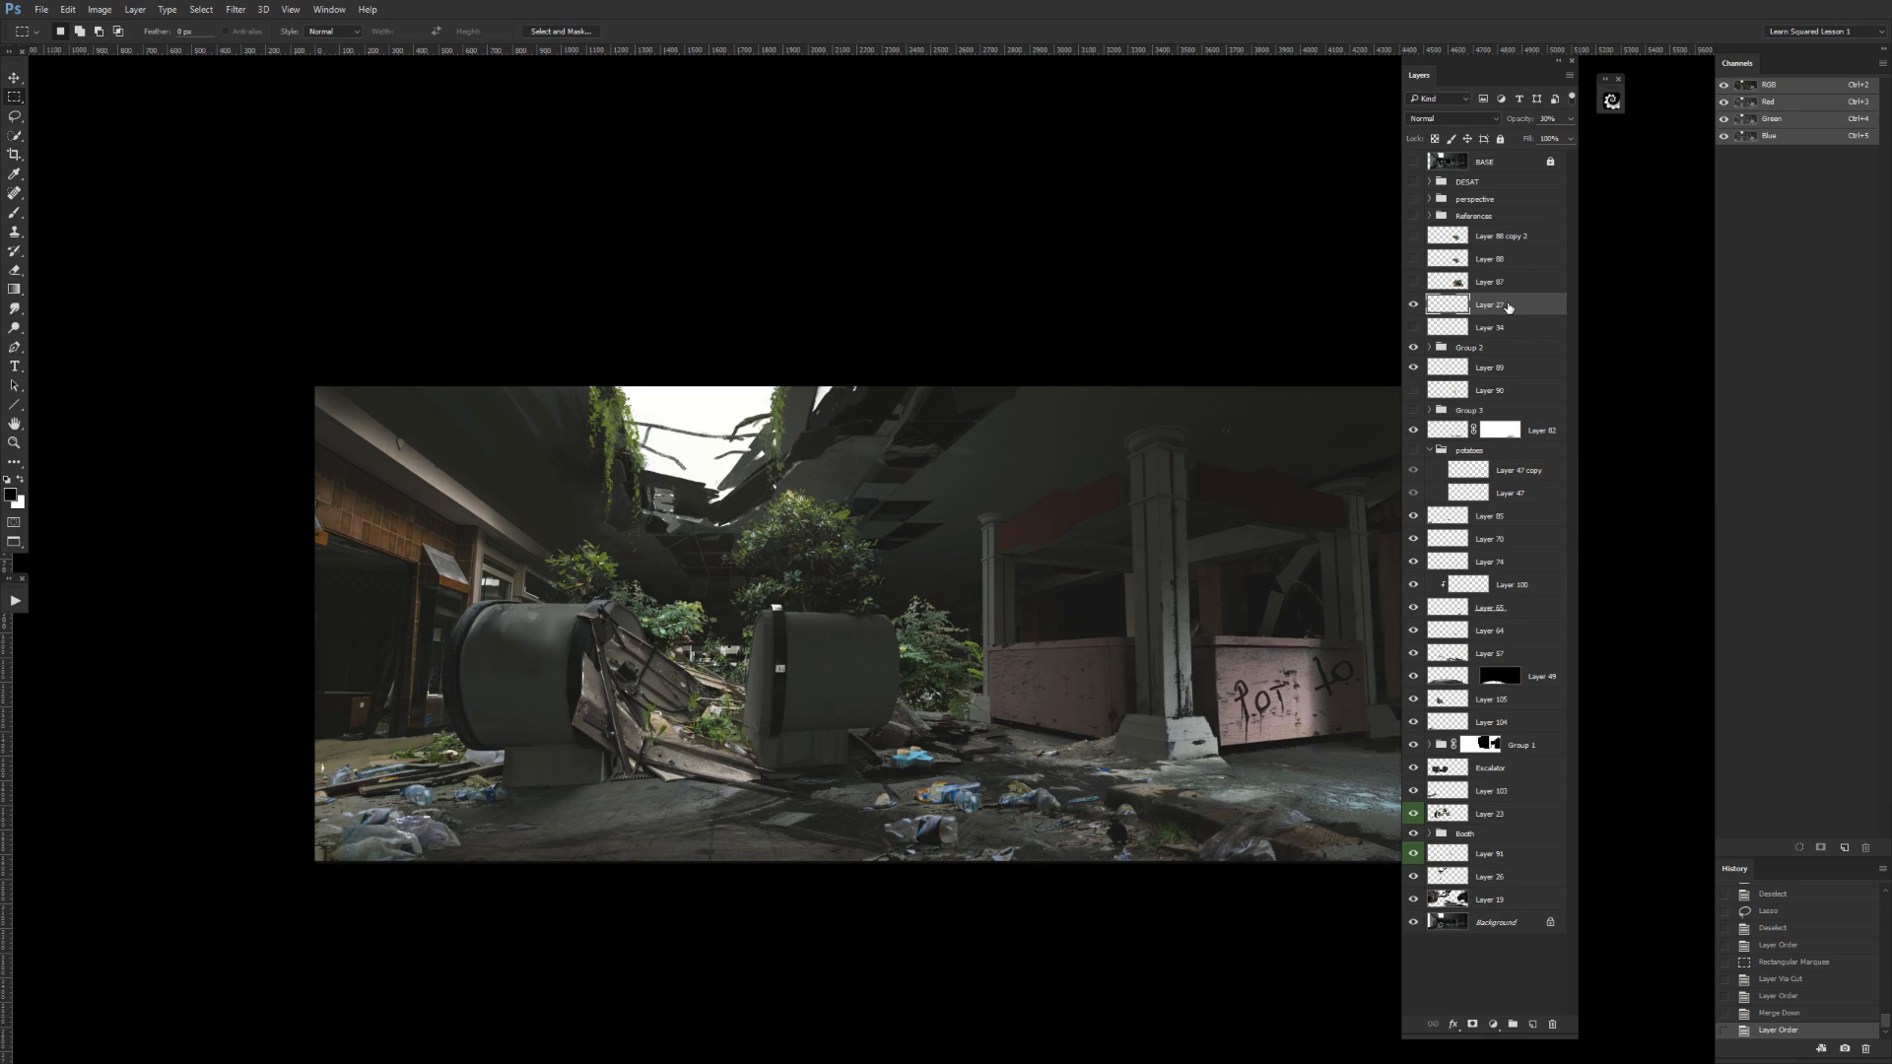
key("ctrl+z")
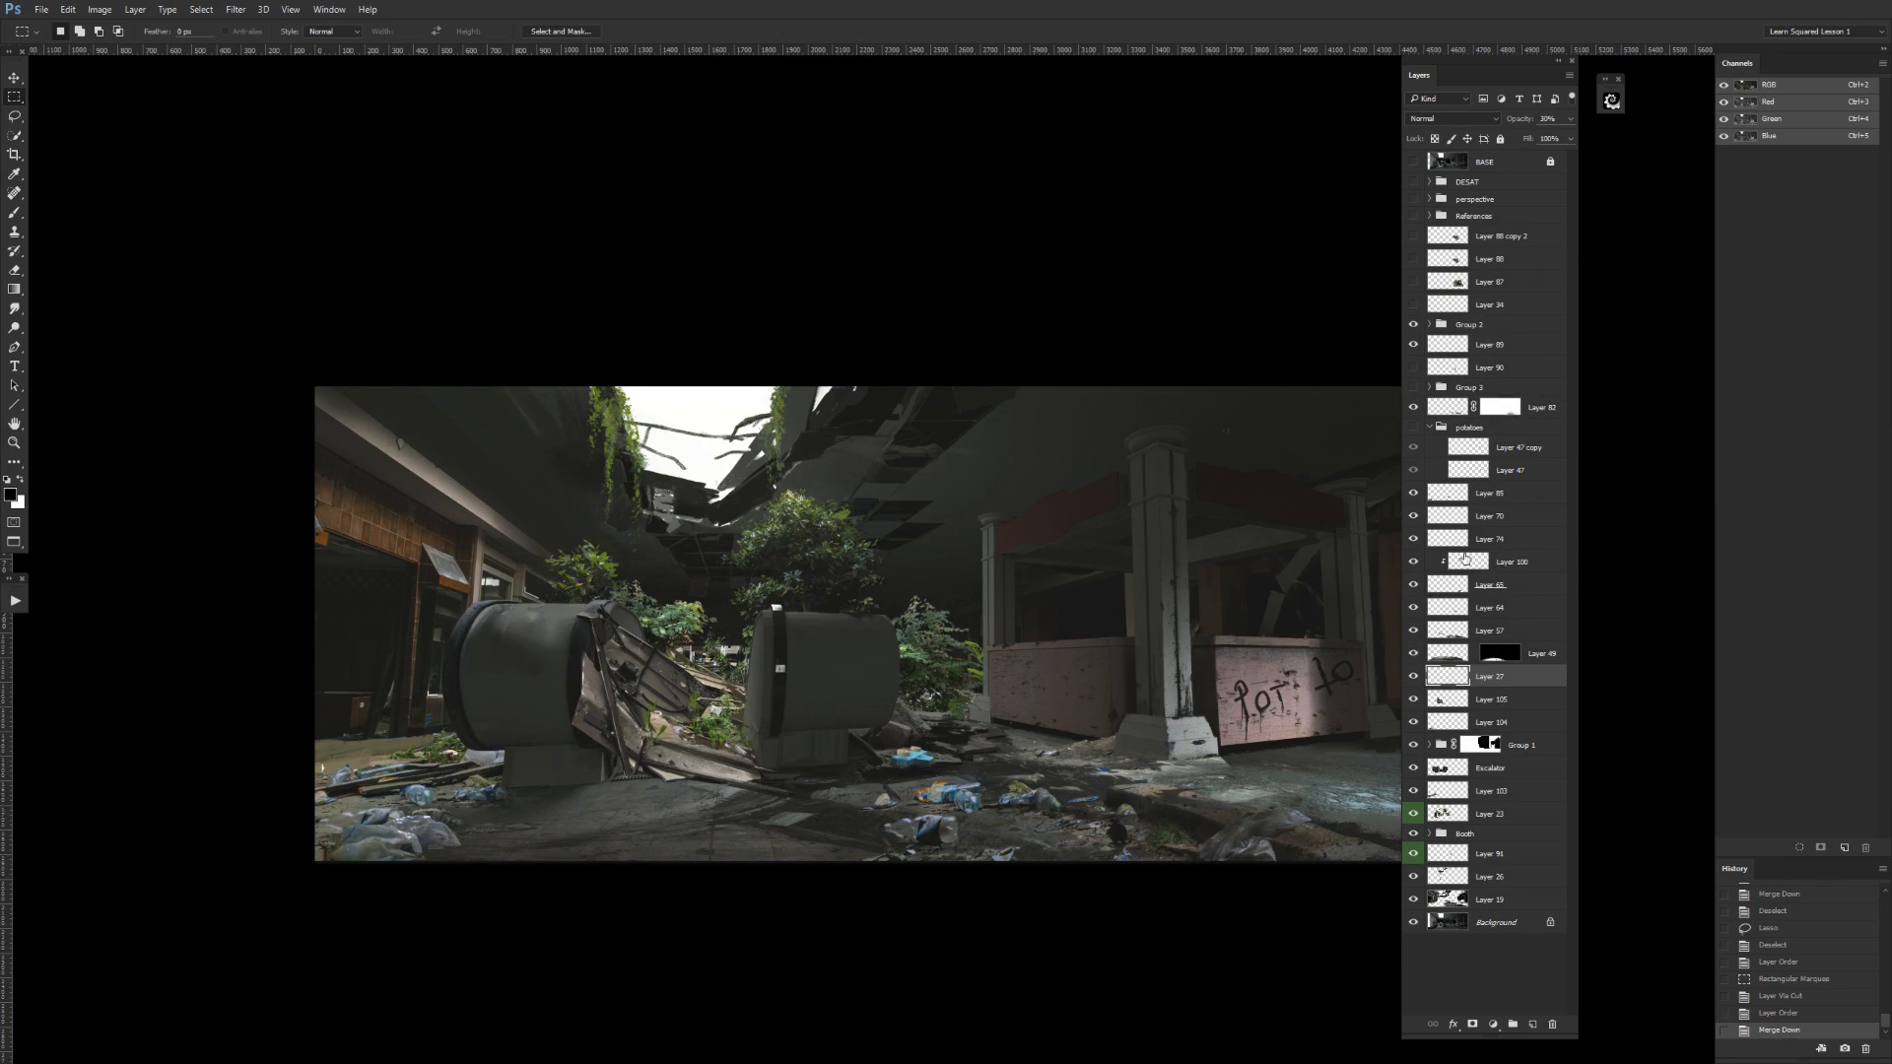
left_click_drag(1478, 680, 1526, 819)
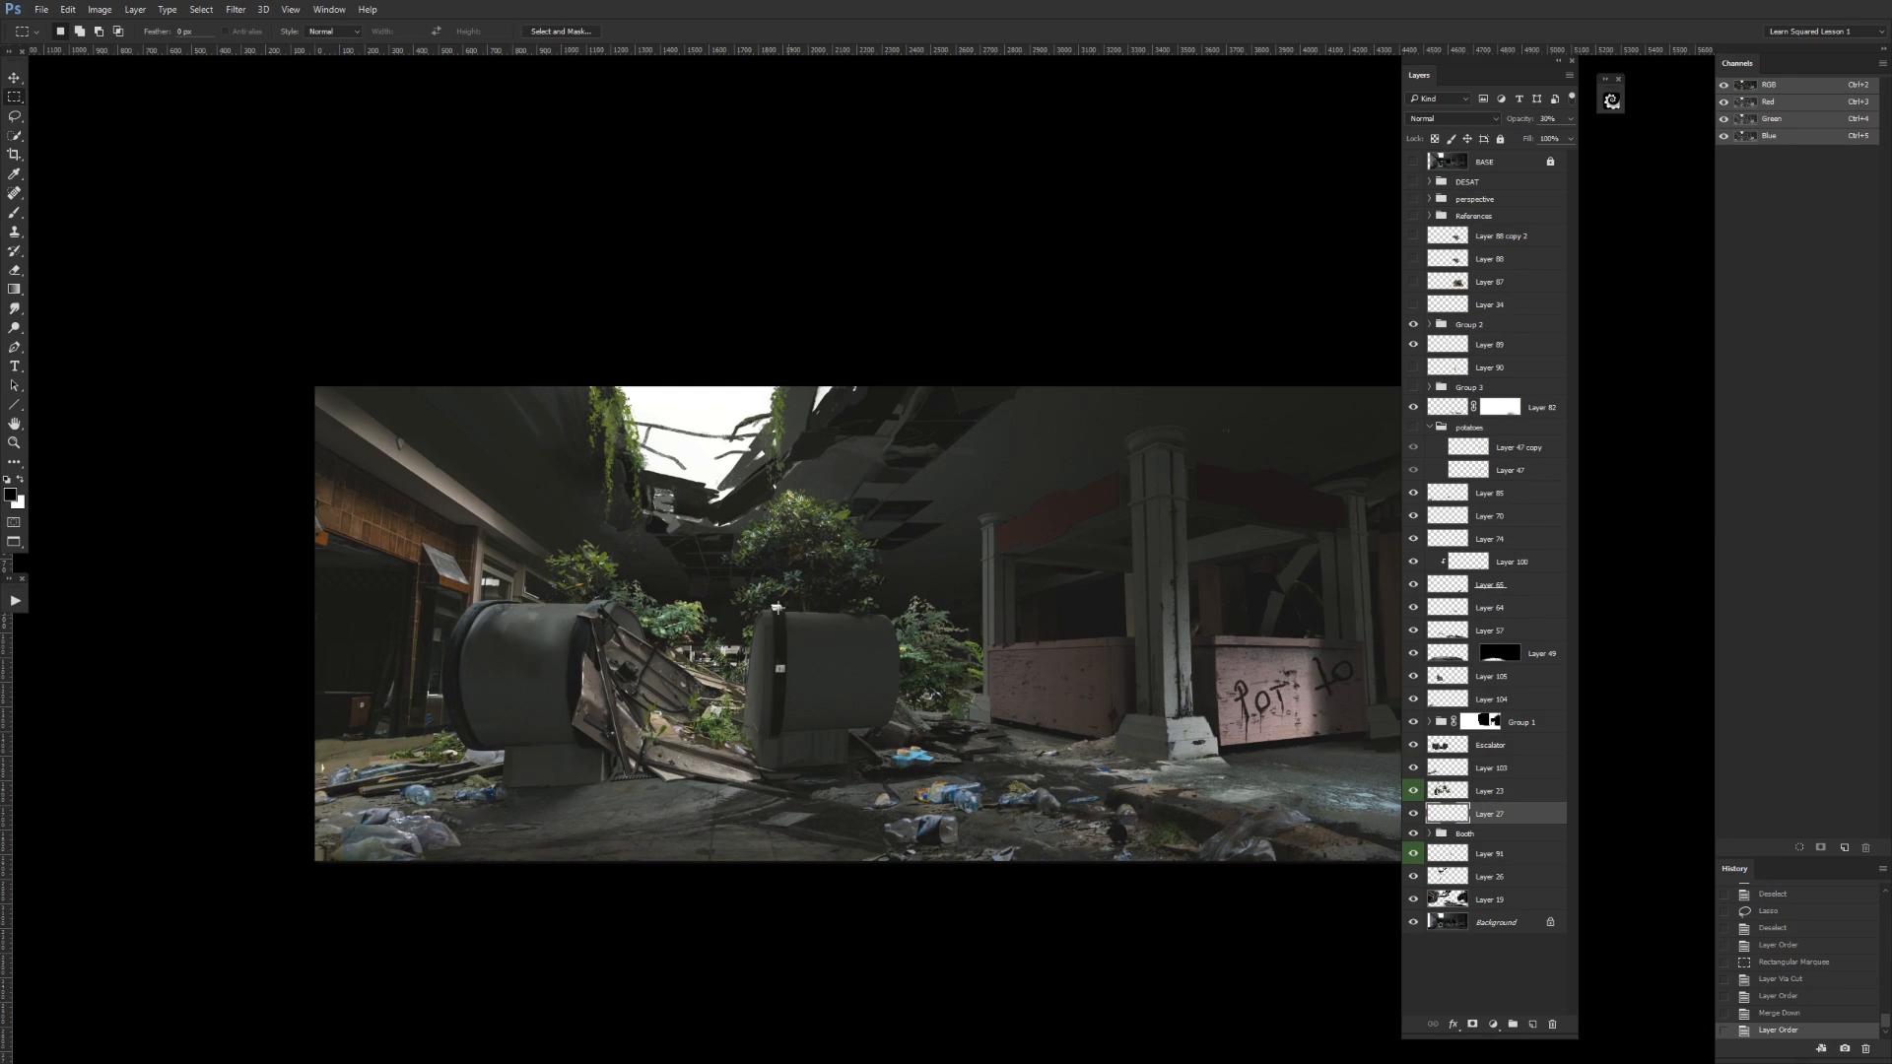
key("ctrl+z")
key("ctrl+z")
key("ctrl+z")
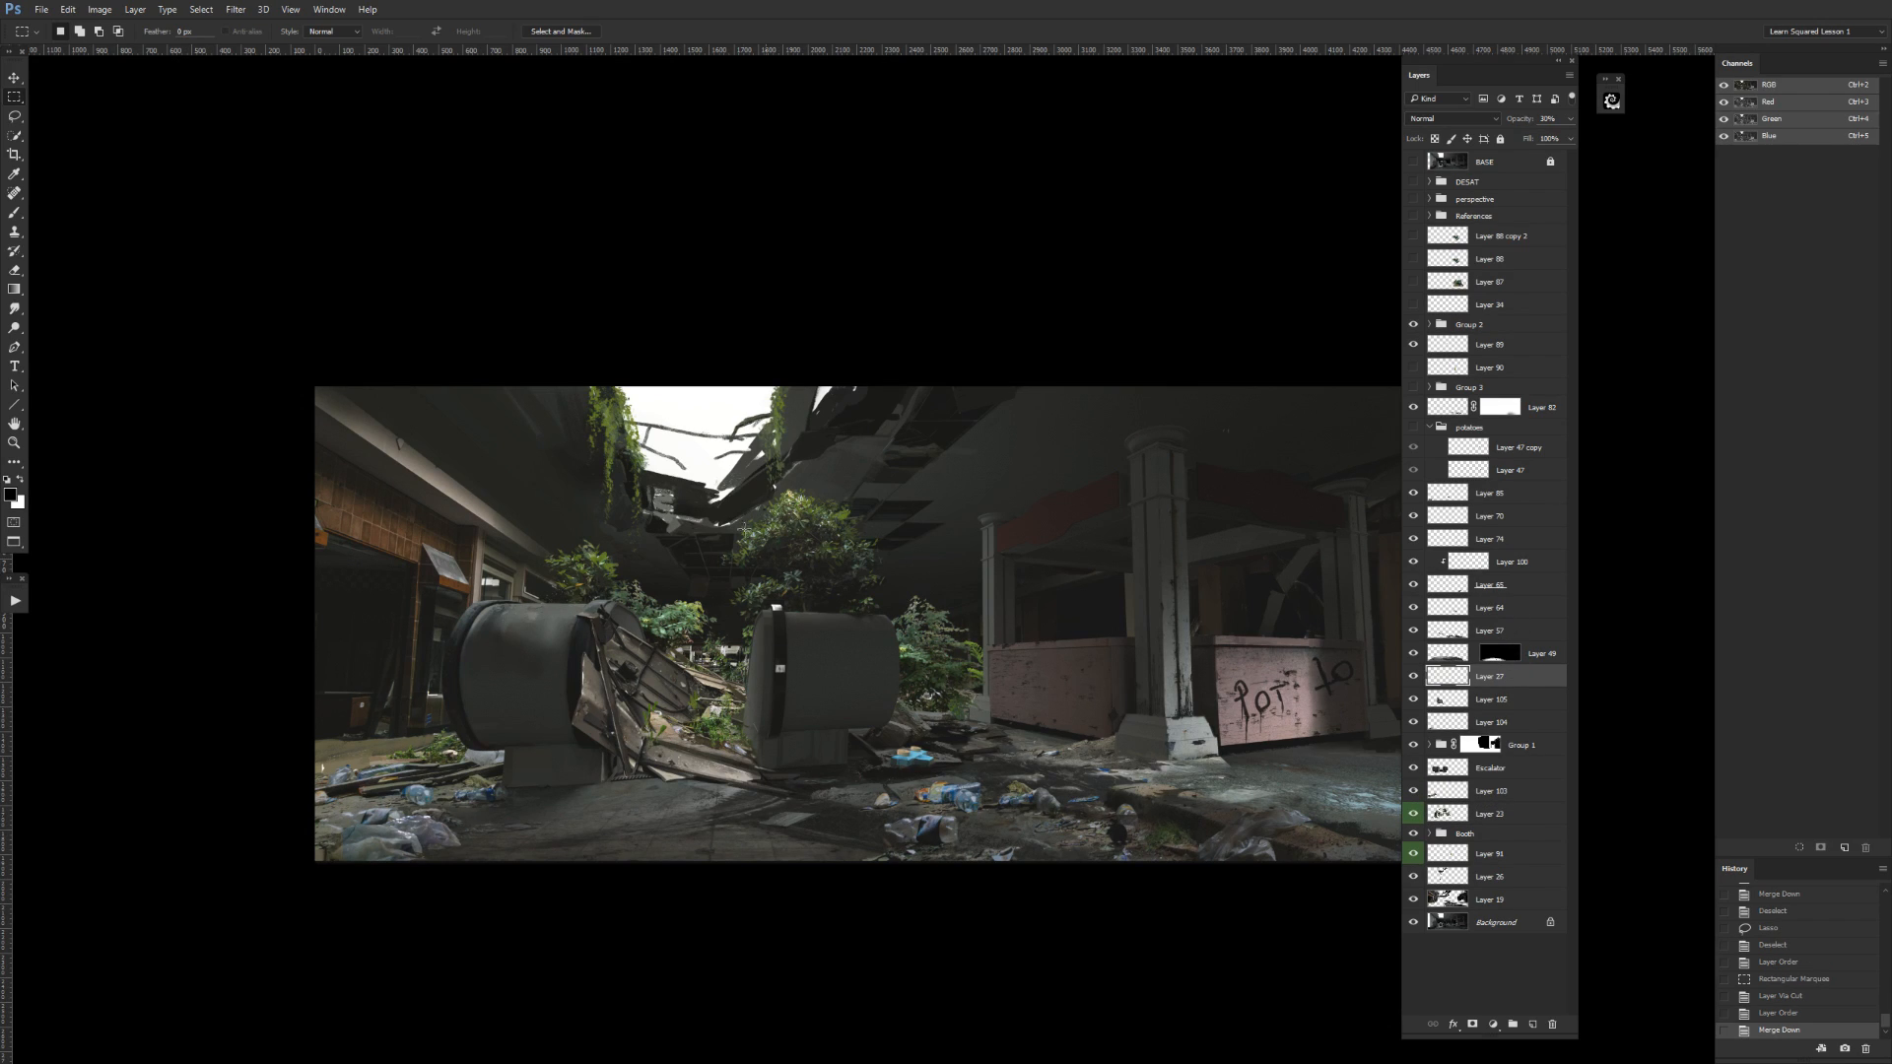
Move Layer 27 directly below the References group and check its effect by toggling its visibility.
left_click_drag(1516, 679, 1431, 206)
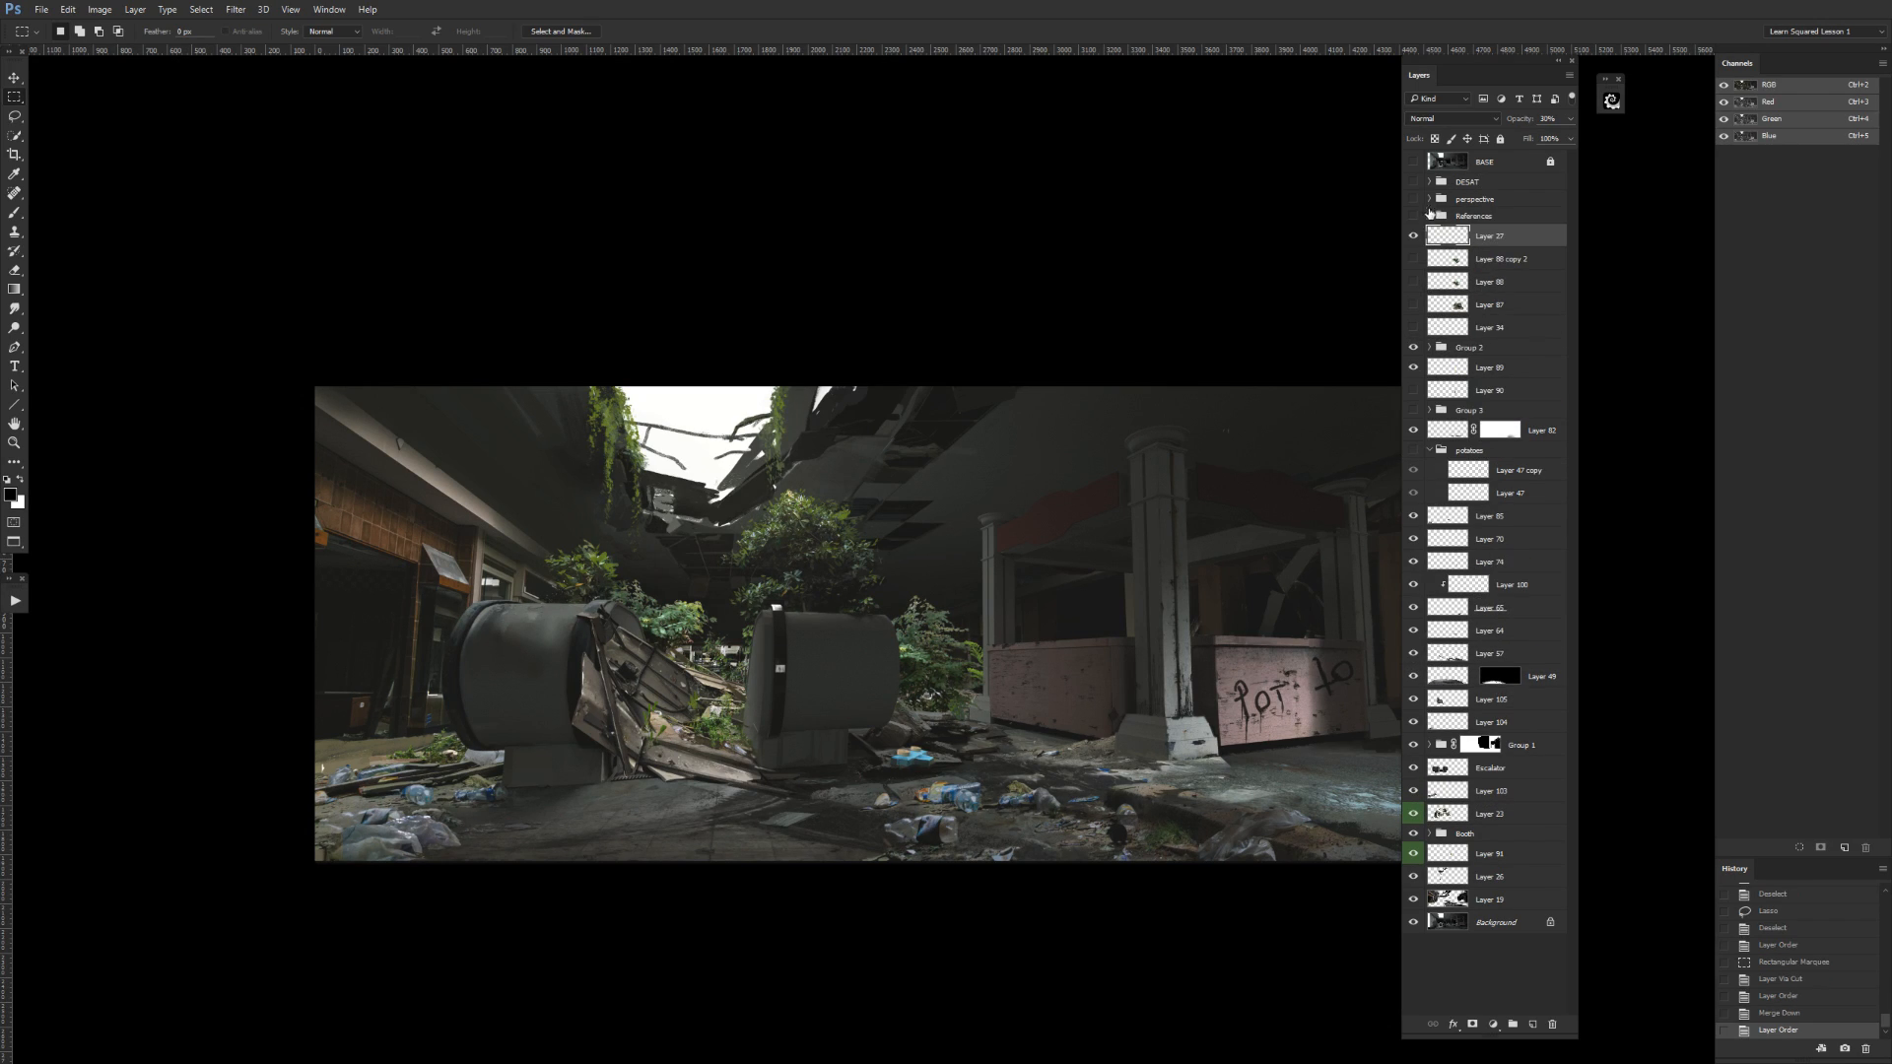
left_click(1412, 237)
left_click(1415, 239)
left_click(1415, 239)
Check Layers 104 and 105 by toggling their visibility and move Layer 105 directly above the Escalator layer.
left_click(1410, 726)
left_click(1411, 725)
left_click(1489, 723)
left_click(1411, 702)
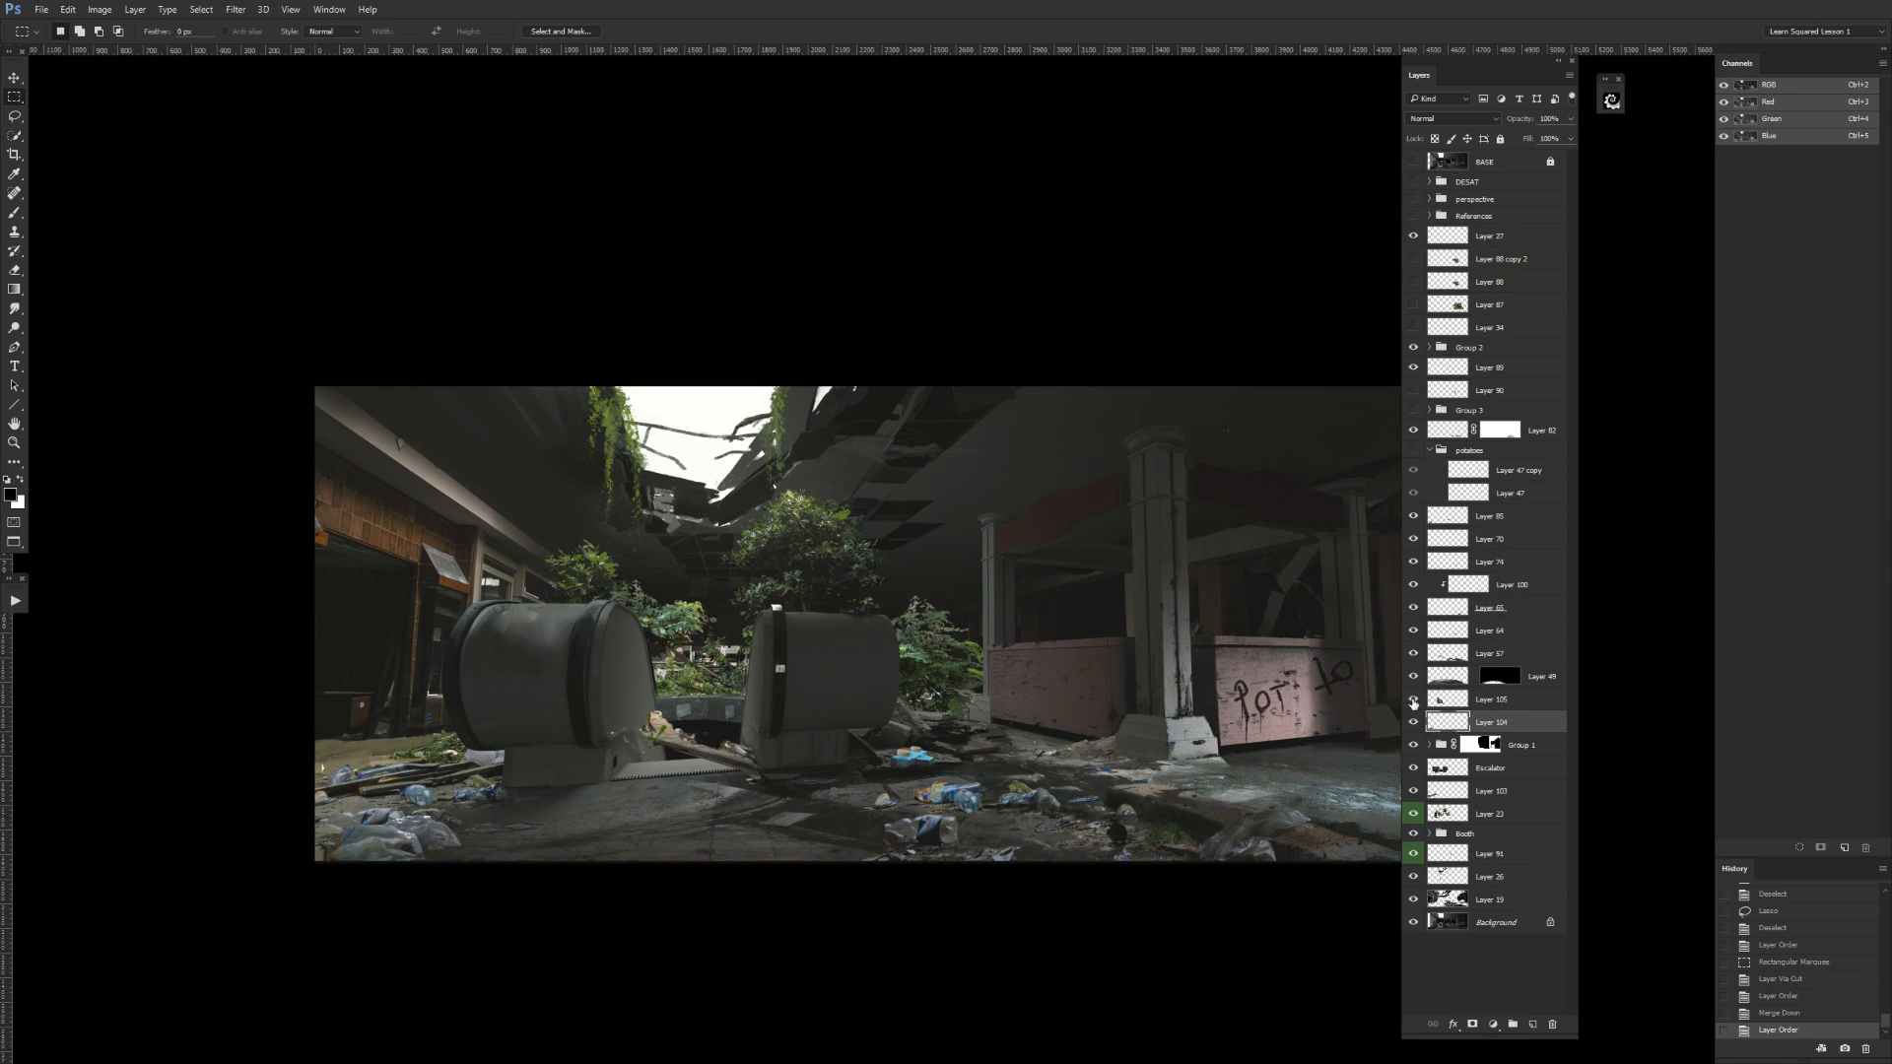
left_click(1414, 702)
left_click_drag(1490, 699, 1507, 763)
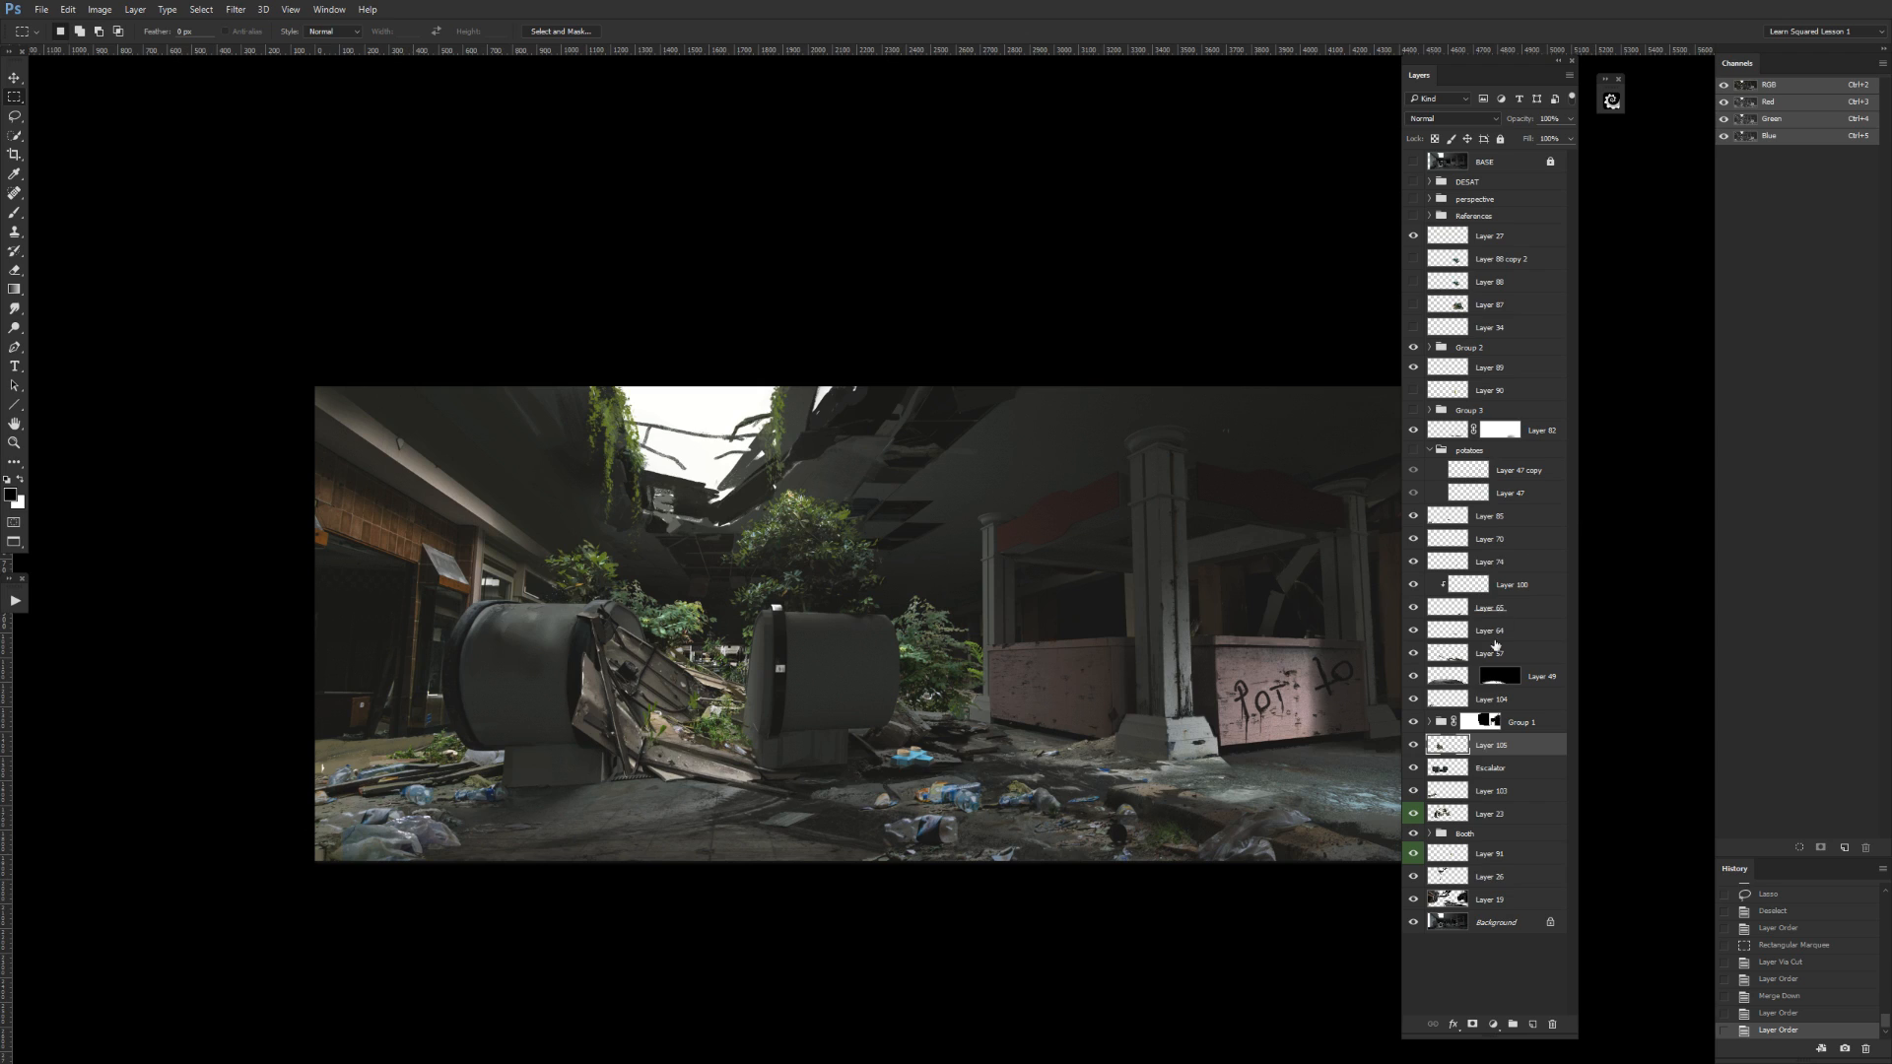
Group Layer 105 with the Escalator layer, name the group Escalator, and expand it.
left_click(1517, 768, "shift")
key("ctrl+g")
double_click(1469, 742)
type("Escalator")
key("Return")
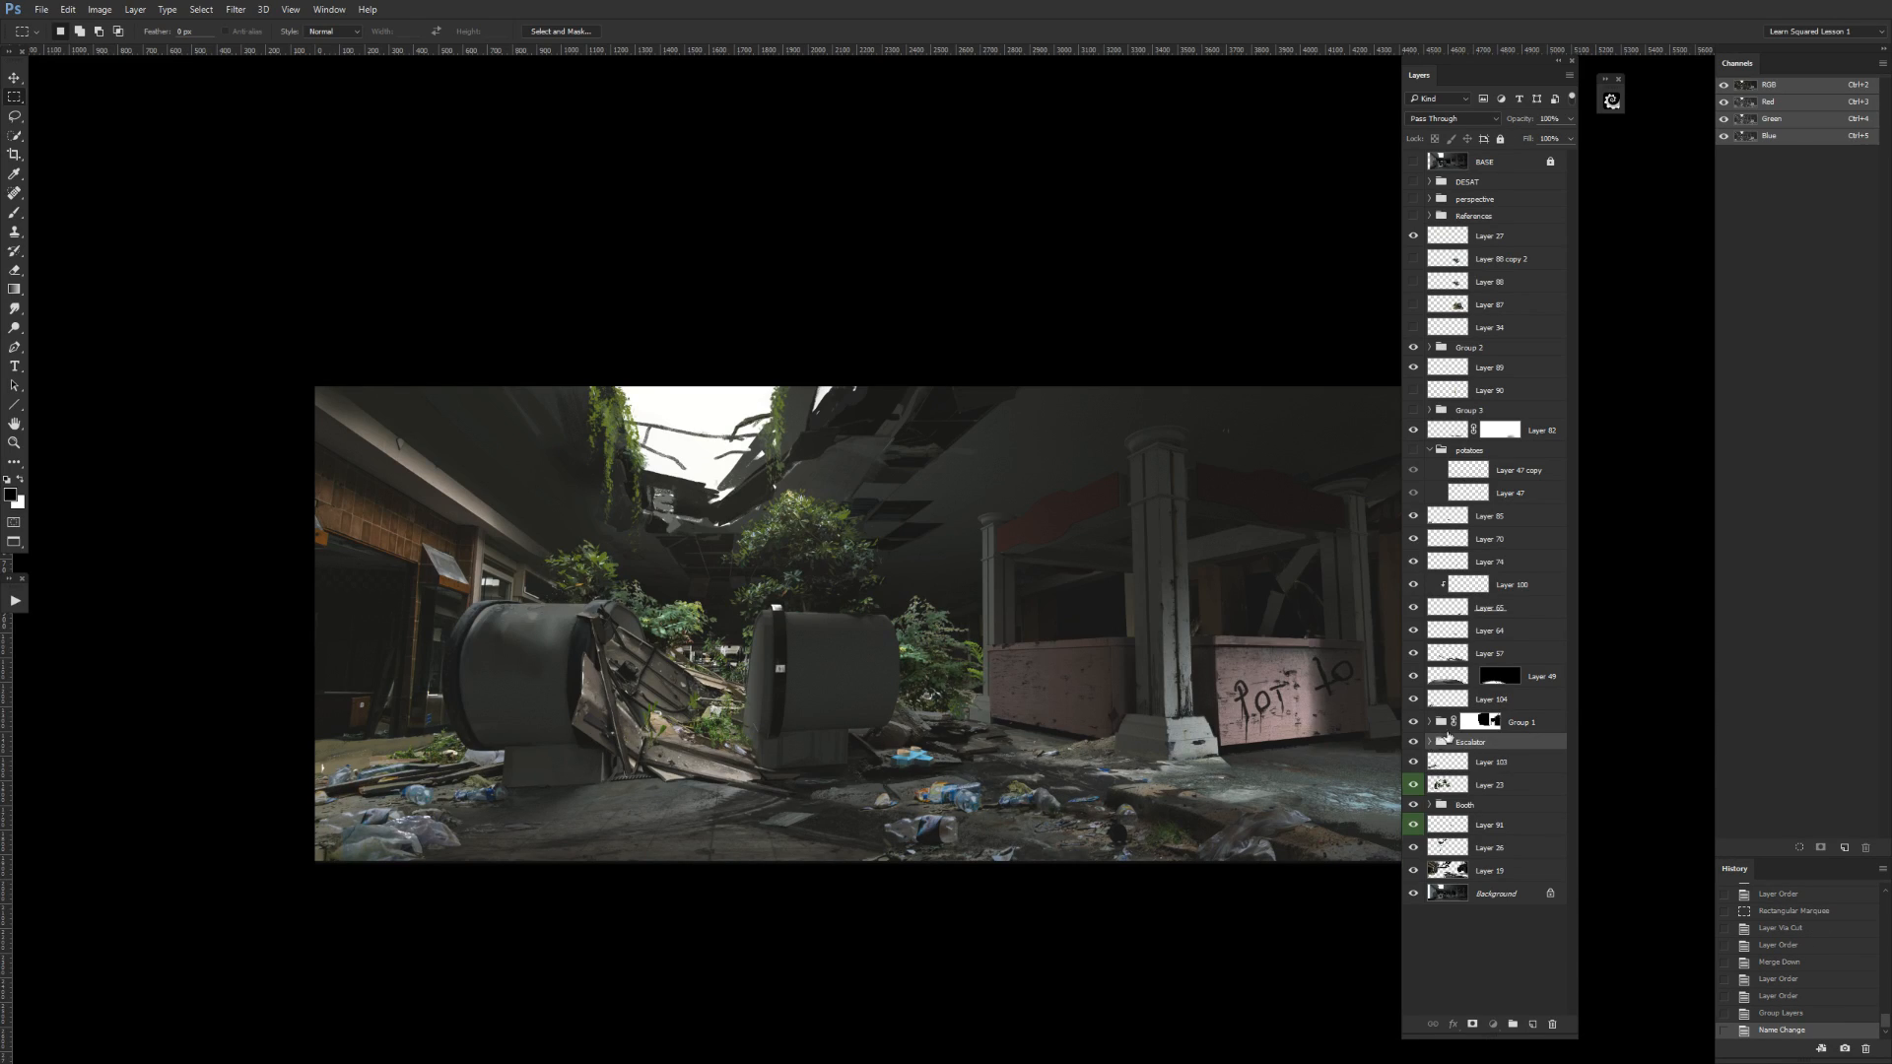
left_click(1433, 742)
Examine what Layer 104 and Layer 57 contribute to the painting by toggling their visibility.
left_click(1414, 700)
left_click(1414, 701)
left_click(1448, 698)
left_click(1413, 655)
left_click(1414, 655)
left_click(1444, 655)
left_click(1413, 655)
left_click(1414, 655)
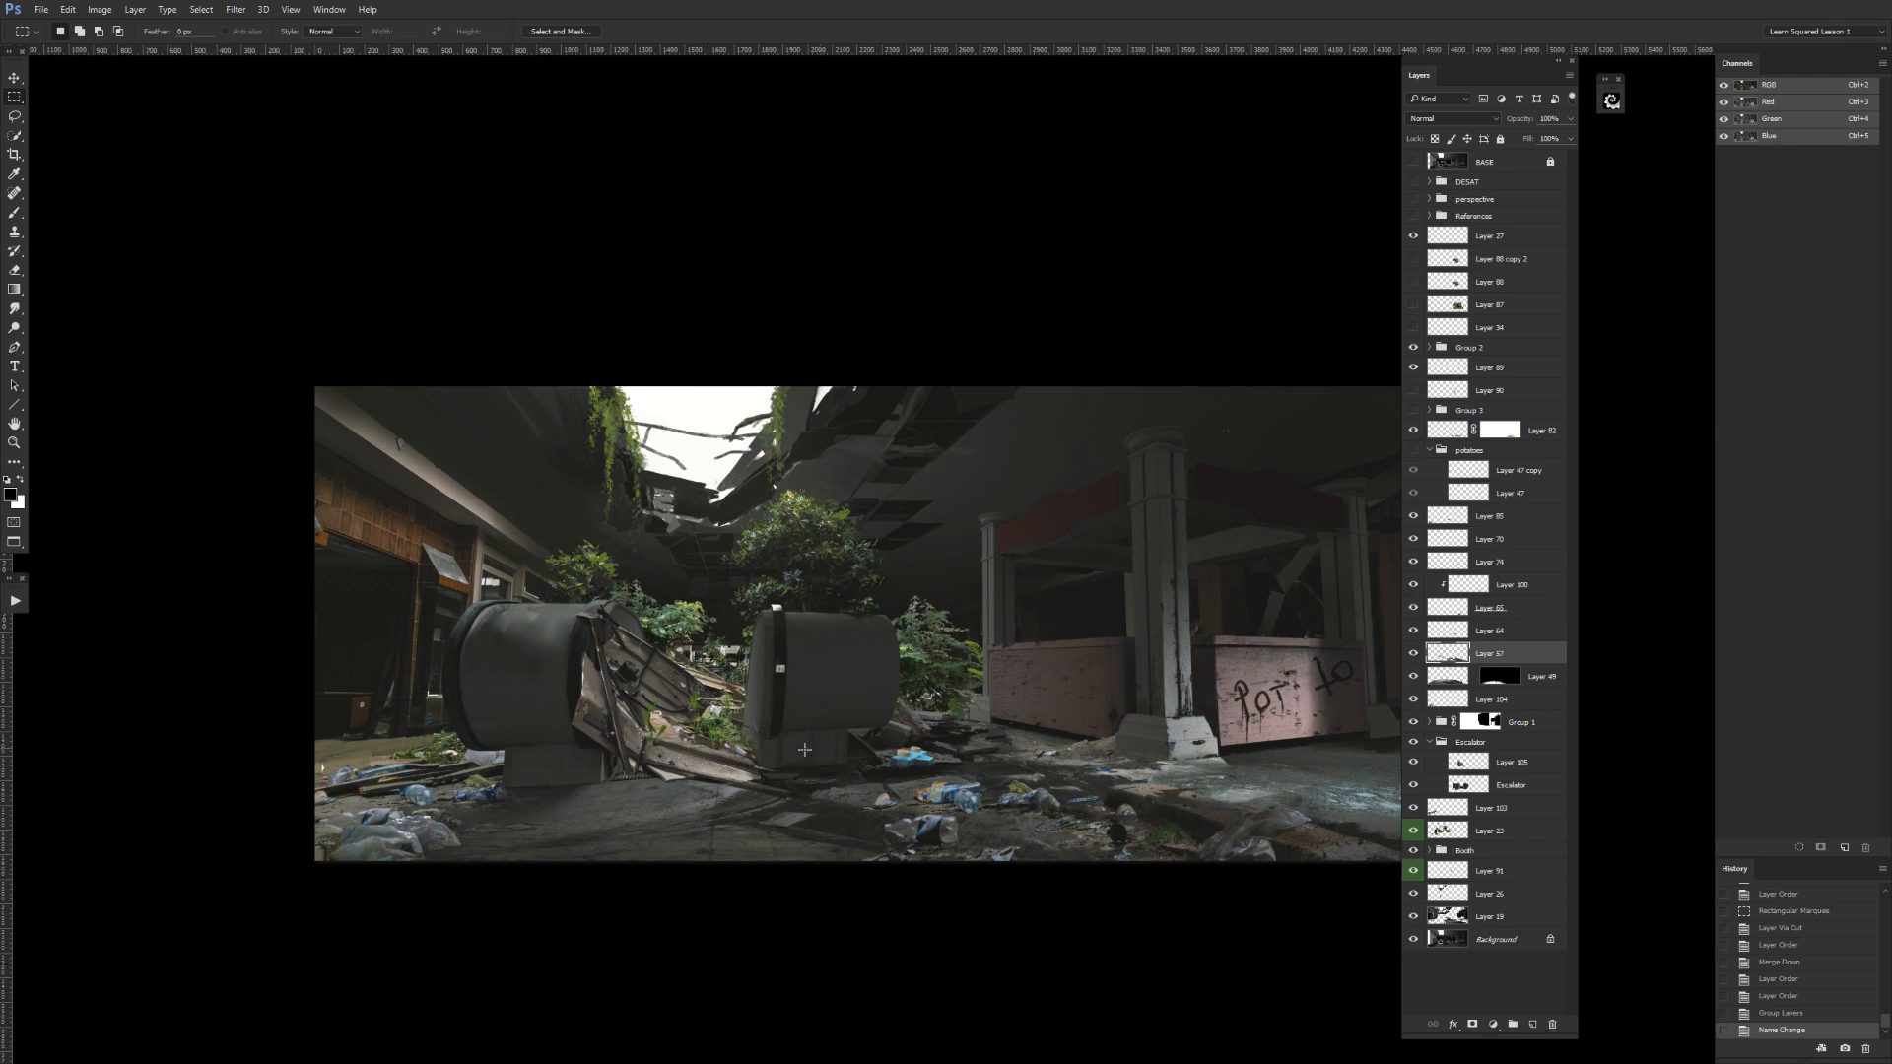
Lasso Layer 57's area around the debris between the escalators, cut it to a new layer, and move that into the Escalator group.
key("l")
mouse_move(824, 744)
left_mouse_down()
mouse_move(509, 693)
mouse_move(779, 603)
left_mouse_up()
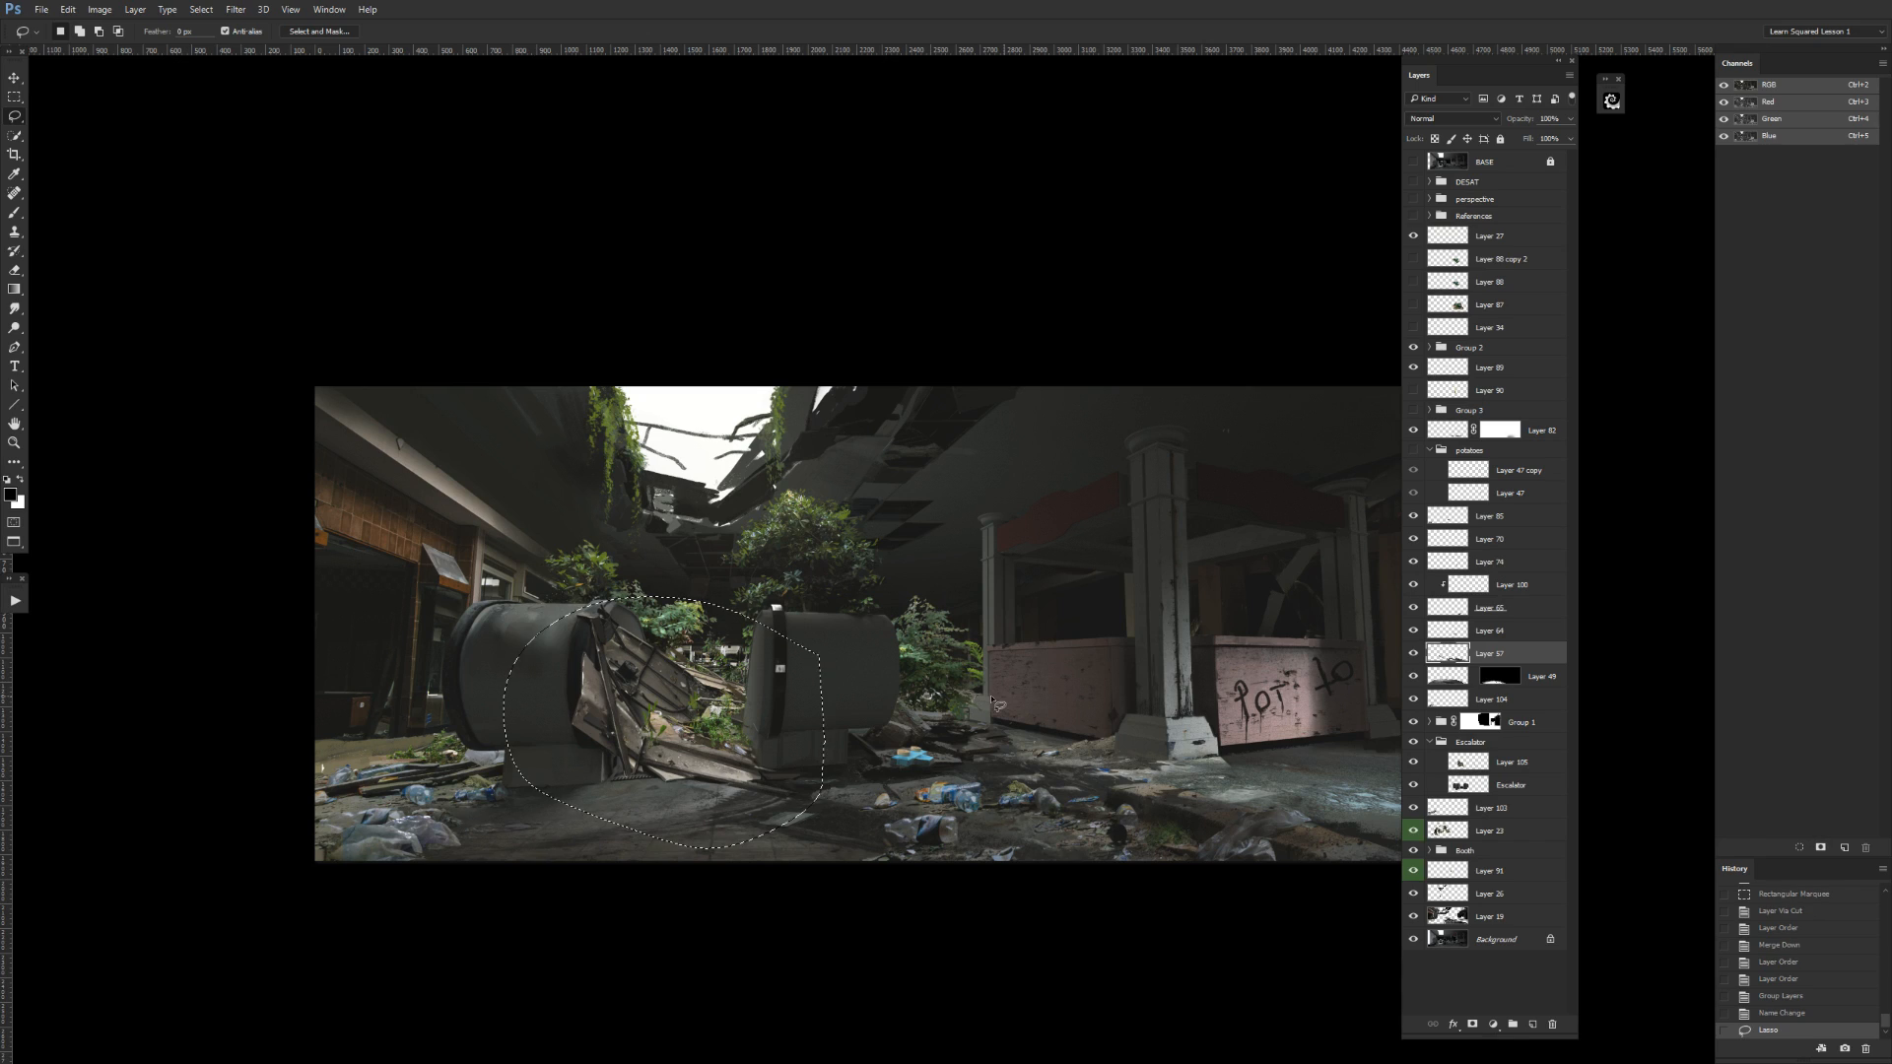
key("ctrl+shift+j")
left_click_drag(1490, 653, 1499, 778)
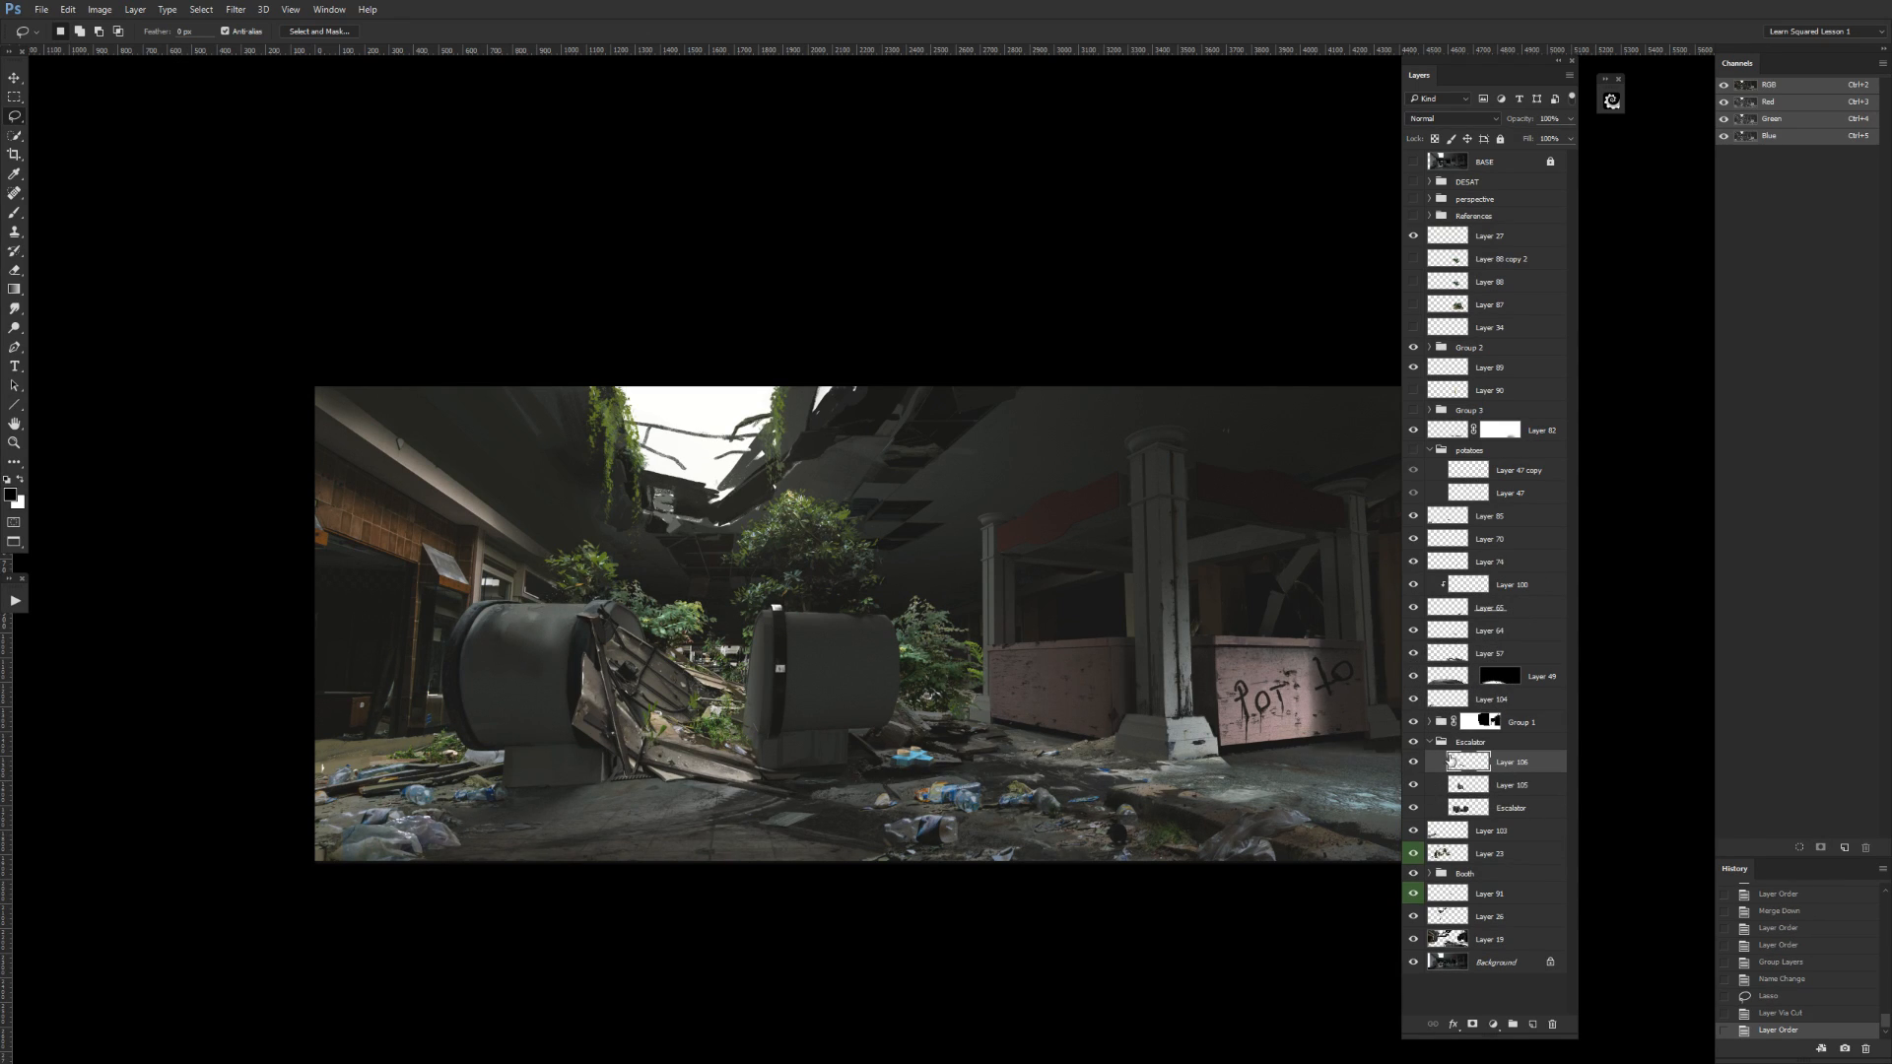
Compare the new cut-out layer and Layer 105 in the Escalator group by repeatedly toggling their visibility.
left_click(1410, 785)
left_click(1411, 785)
left_click(1414, 765)
left_click(1414, 765)
left_click(1414, 765)
left_click(1414, 765)
left_click(1414, 785)
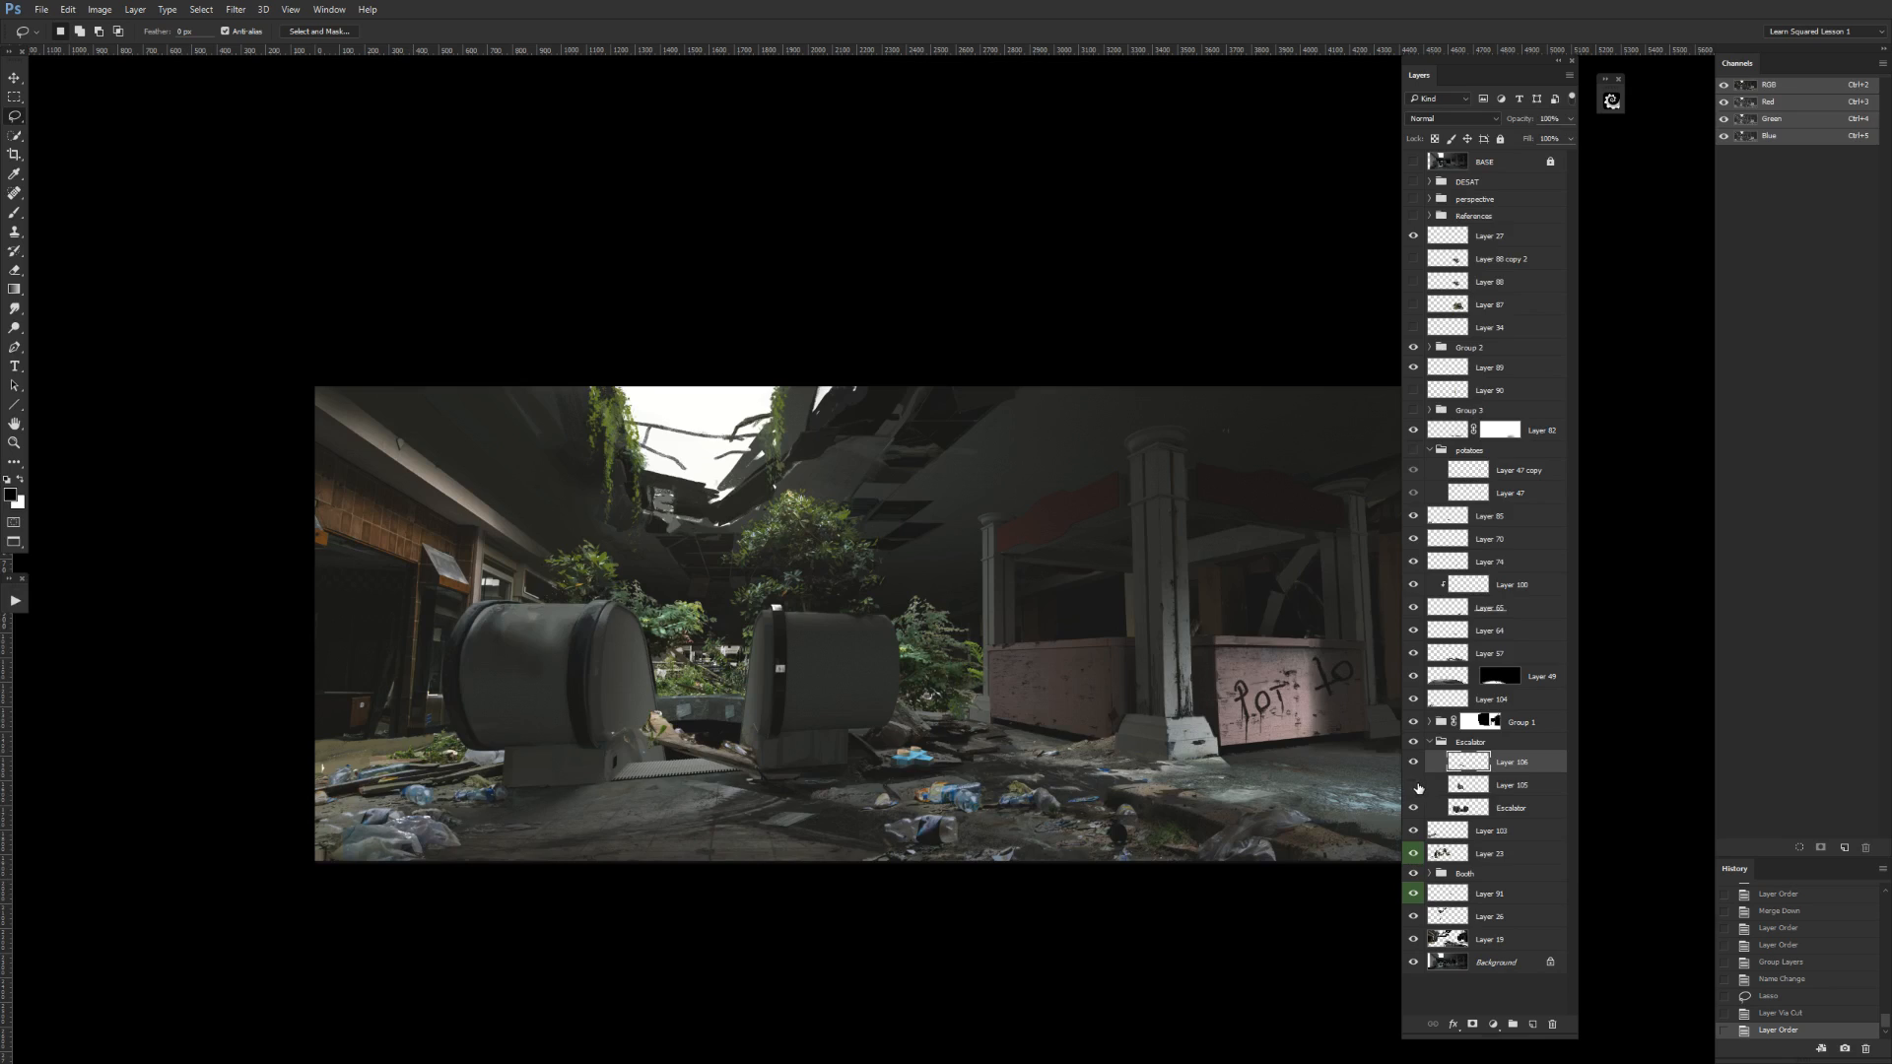
left_click(1414, 785)
left_click(1414, 764)
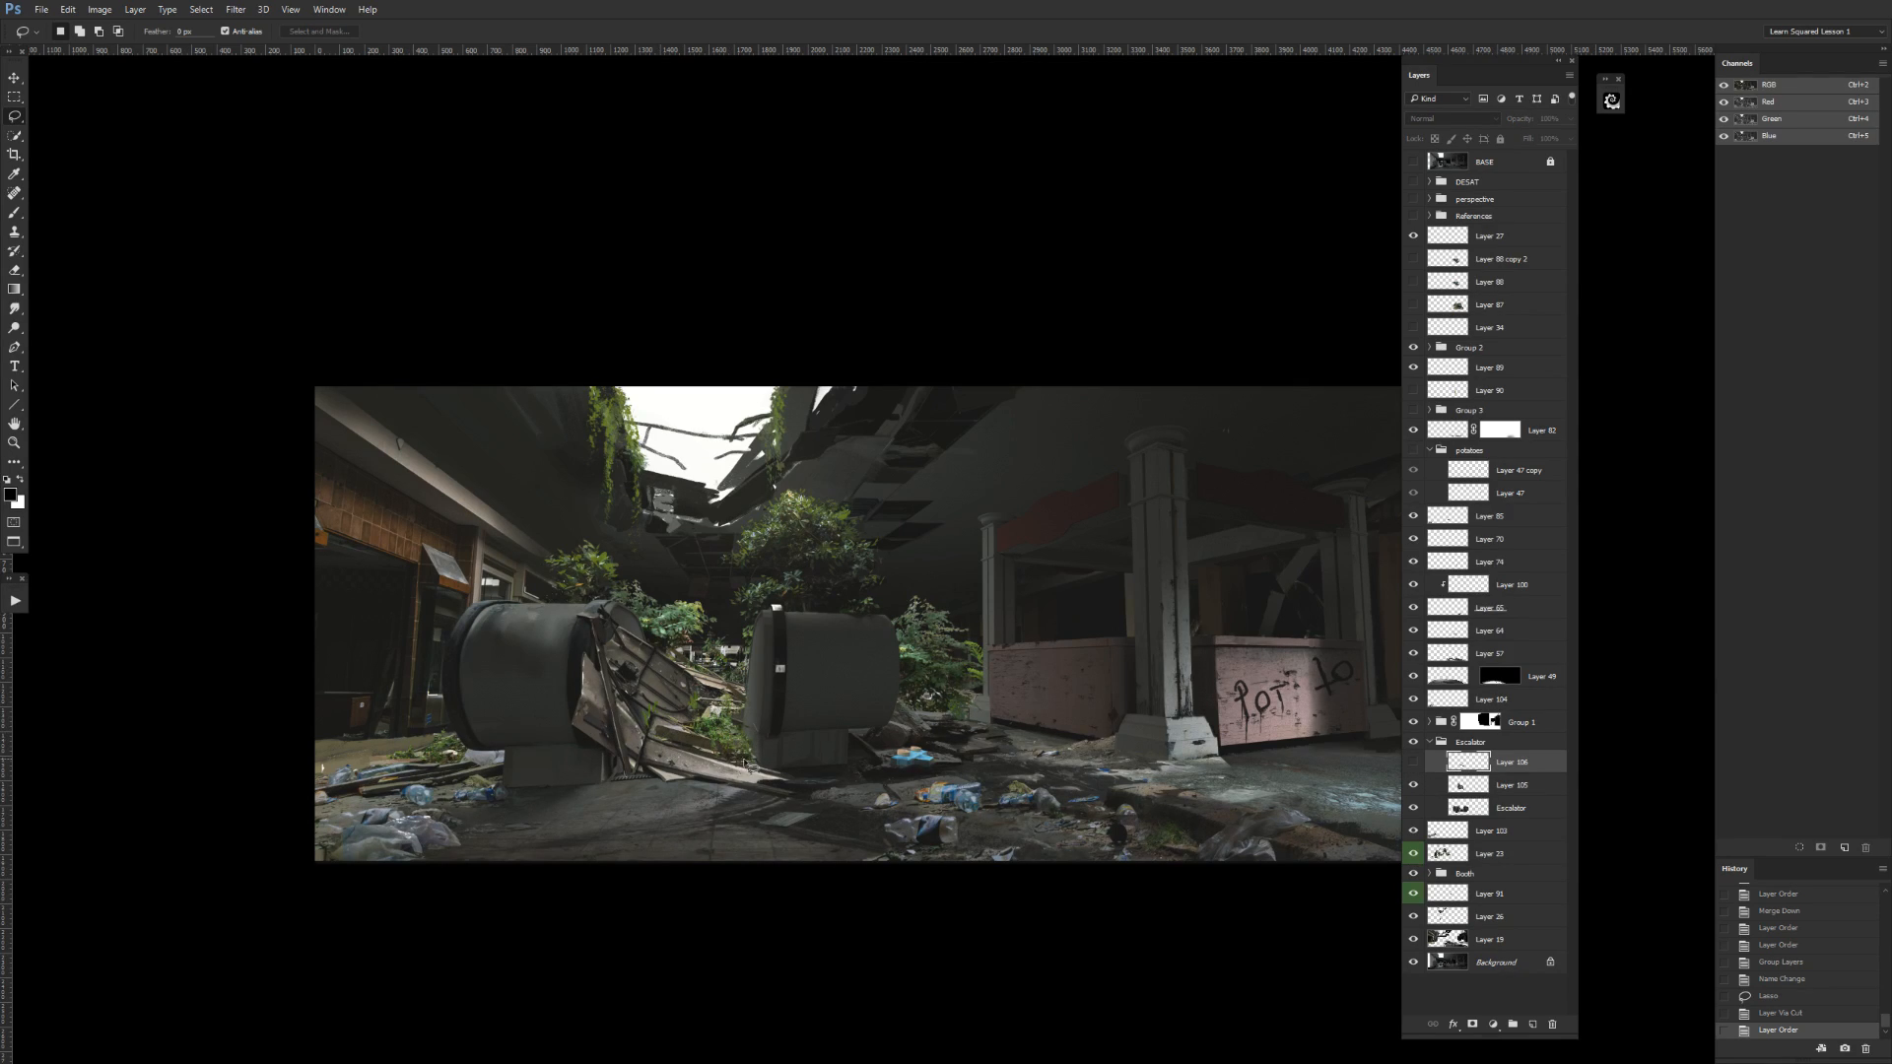
left_click(1414, 764)
left_click(1413, 763)
left_click(1413, 764)
left_click(1413, 764)
left_click(1413, 763)
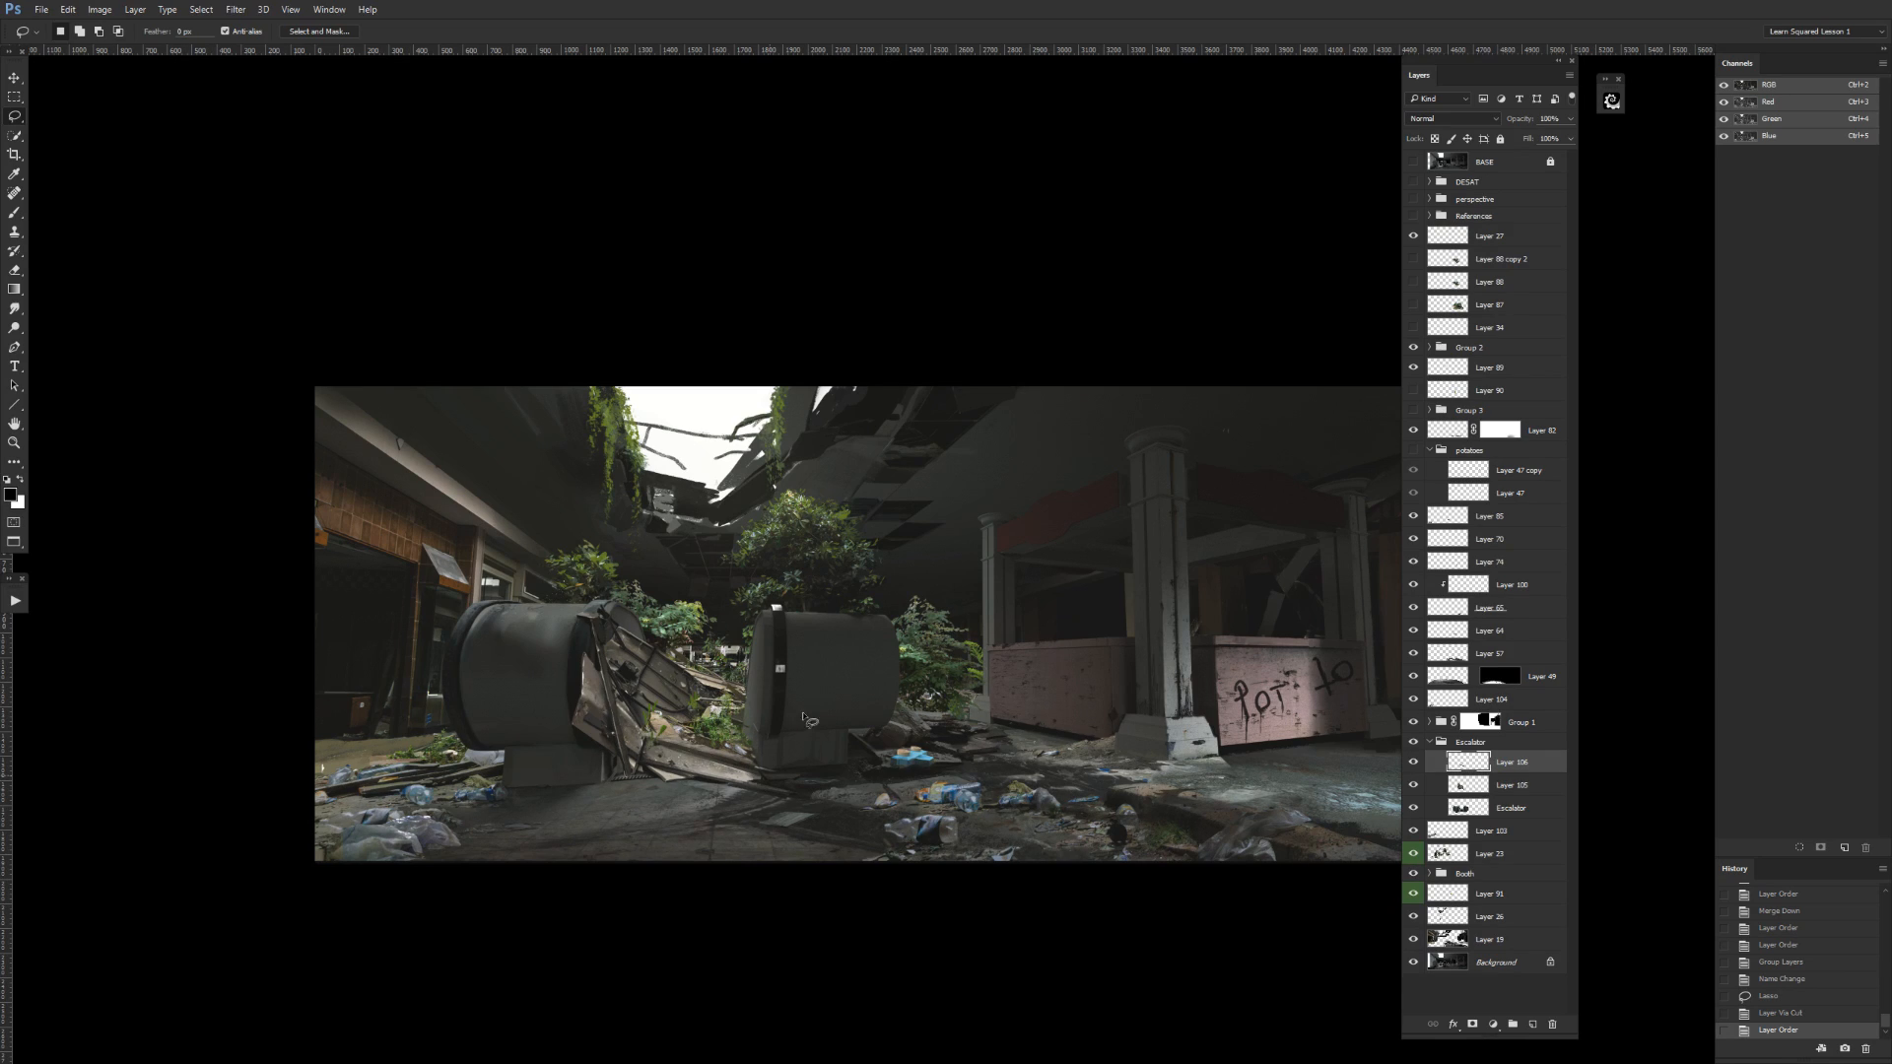
Clear two lassoed areas from the Escalator group's top layer around the escalator debris, deselecting after each.
left_click(1413, 761)
left_click(1414, 762)
left_click_drag(612, 720, 631, 744)
key("Delete")
key("ctrl+d")
key("Delete")
key("ctrl+d")
left_click(1429, 747)
left_click(1430, 746)
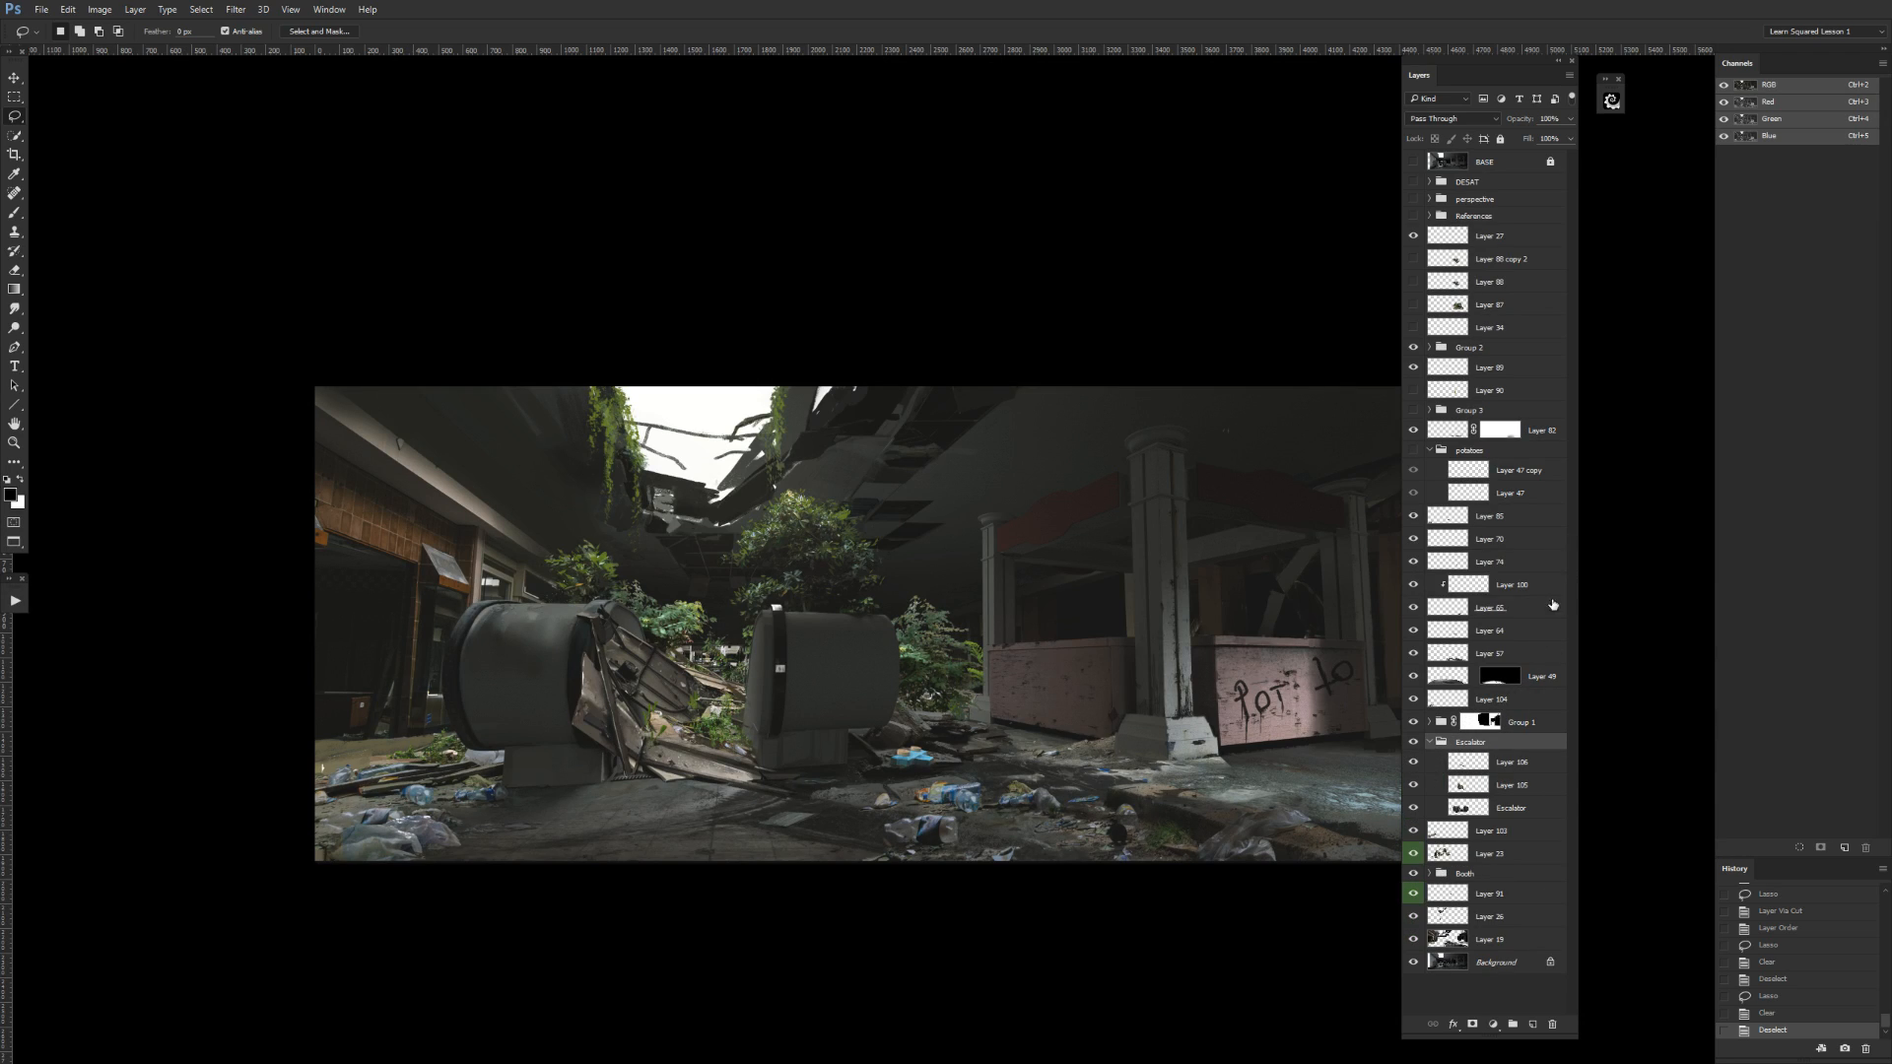
Check Layer 64's contribution to the painting by toggling its visibility.
left_click(1413, 635)
left_click(1412, 637)
left_click(1452, 633)
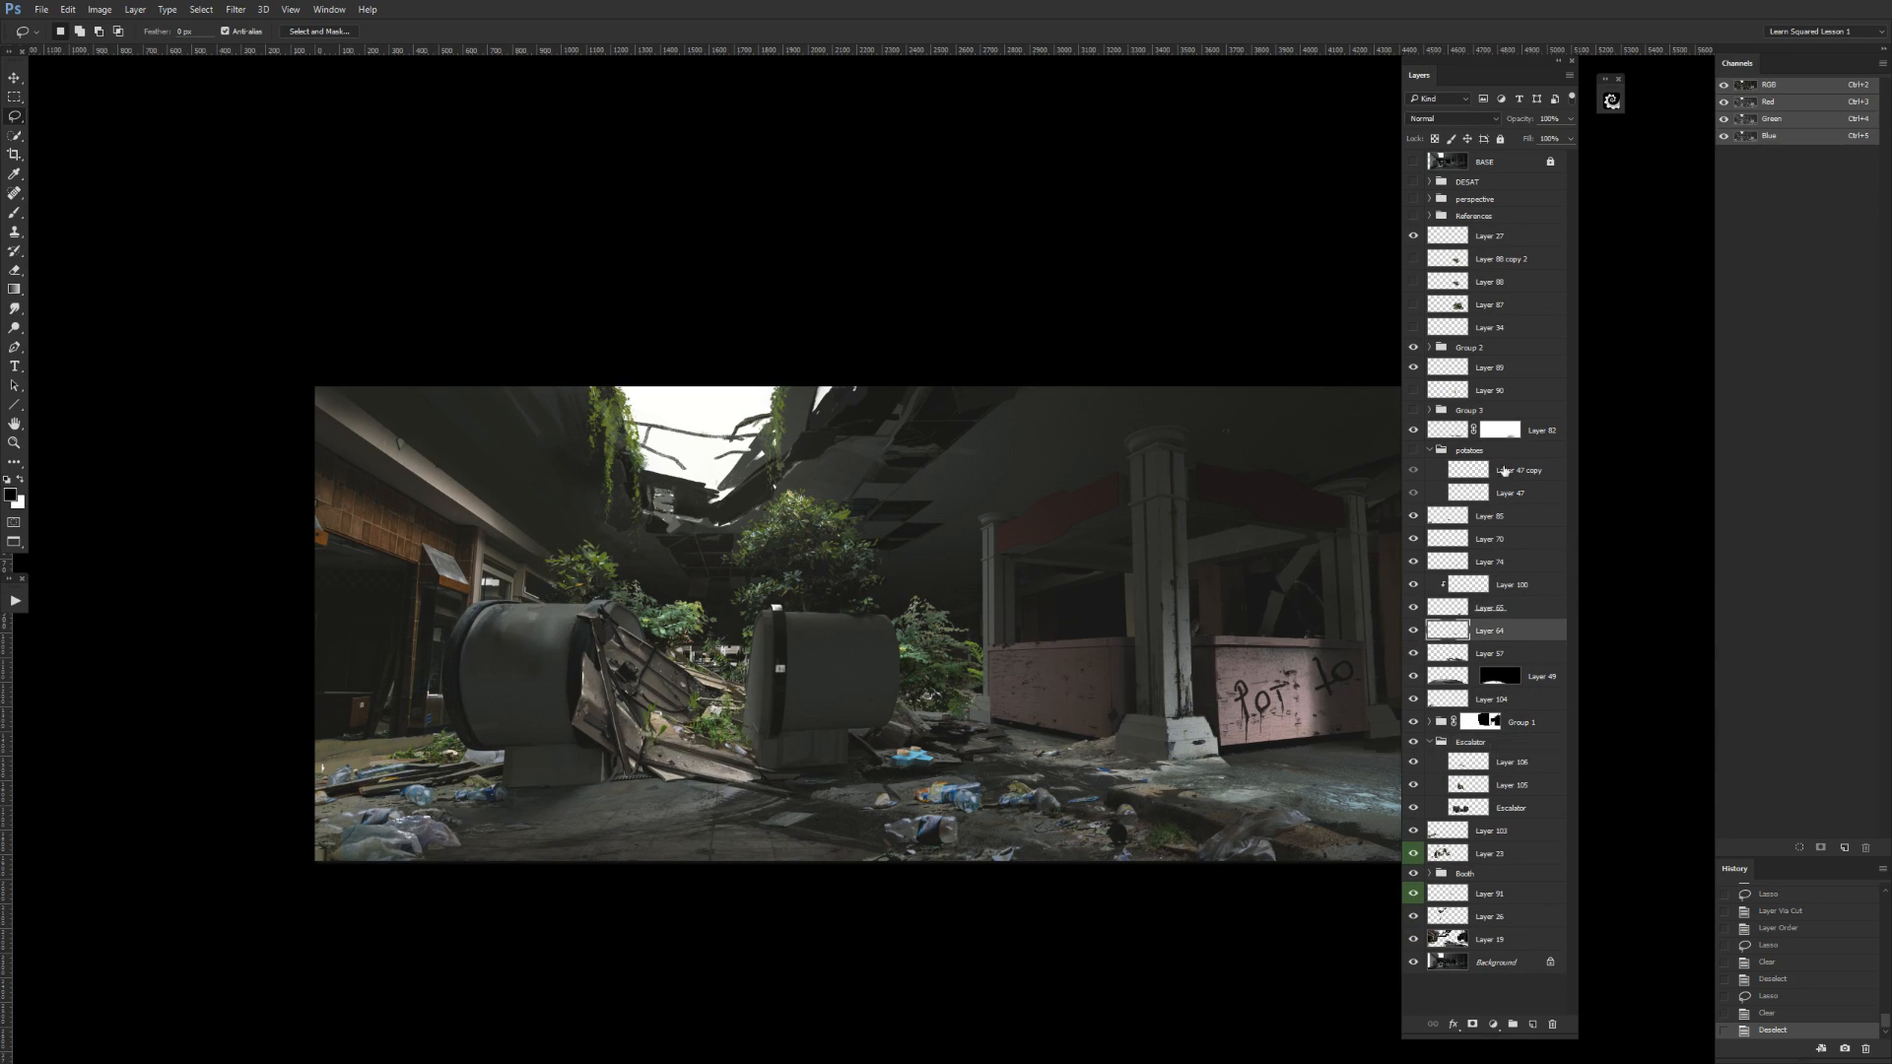
left_click(1412, 635)
left_click(1413, 633)
Merge the clipped Layer 100 into Layer 65, merge the result down into Layer 64, and check the merged layer.
left_click(1414, 608)
left_click(1415, 609)
left_click(1465, 603)
left_click(1412, 588)
left_click(1413, 587)
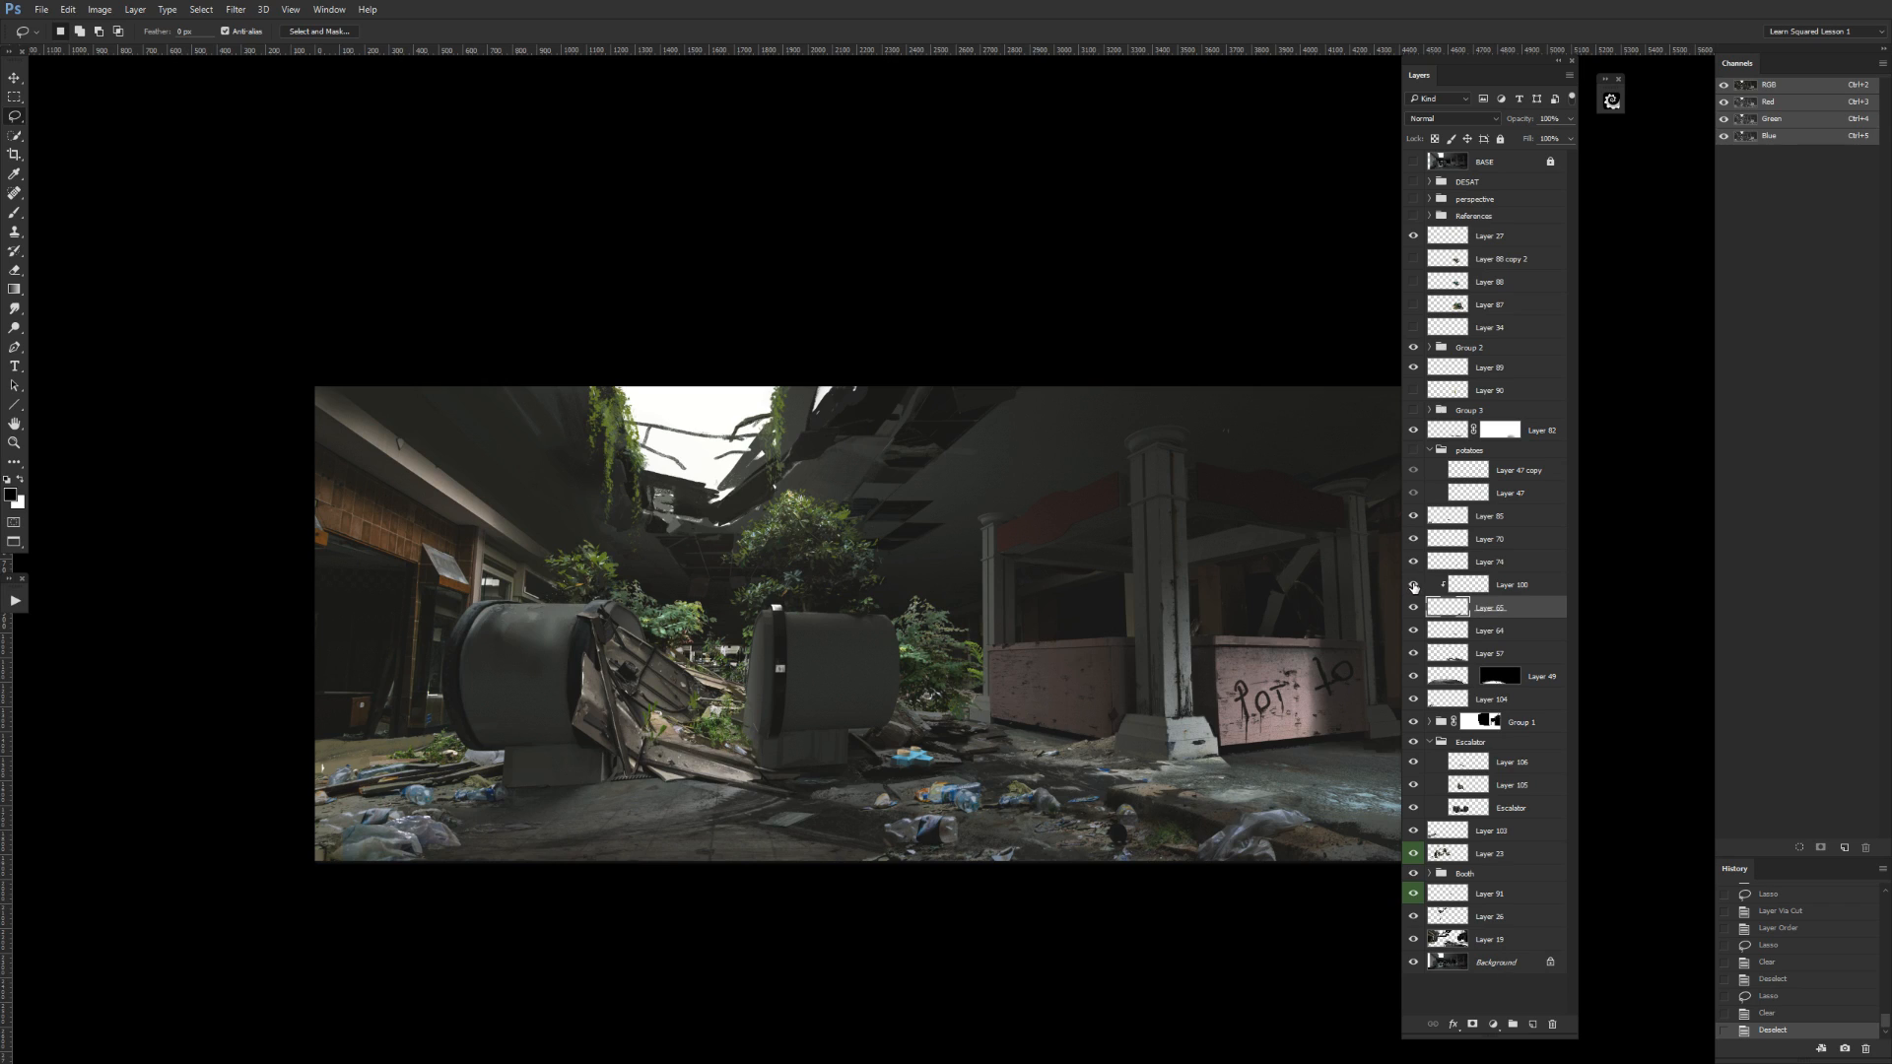
key("ctrl+e")
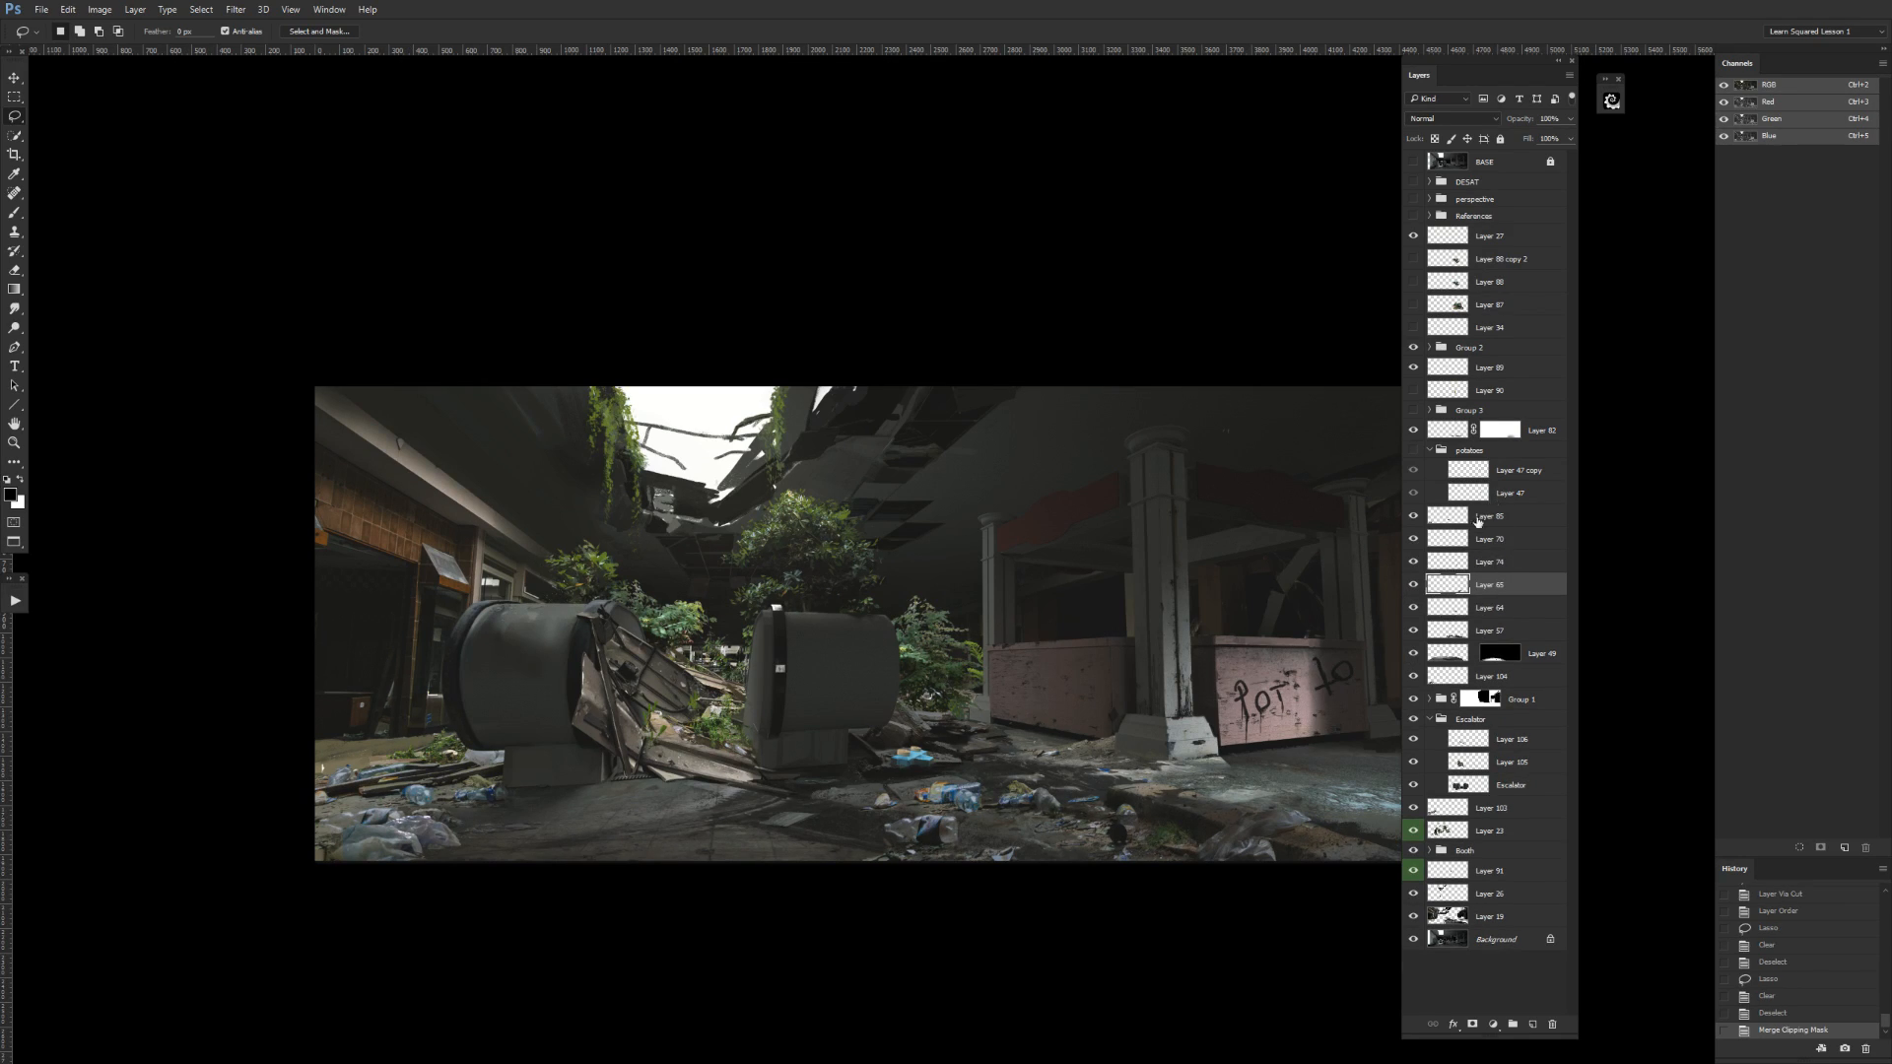
key("ctrl+e")
left_click(1412, 586)
left_click(1413, 586)
Check Layer 74, move it to the top of the Booth group, and toggle its visibility there.
left_click(1409, 565)
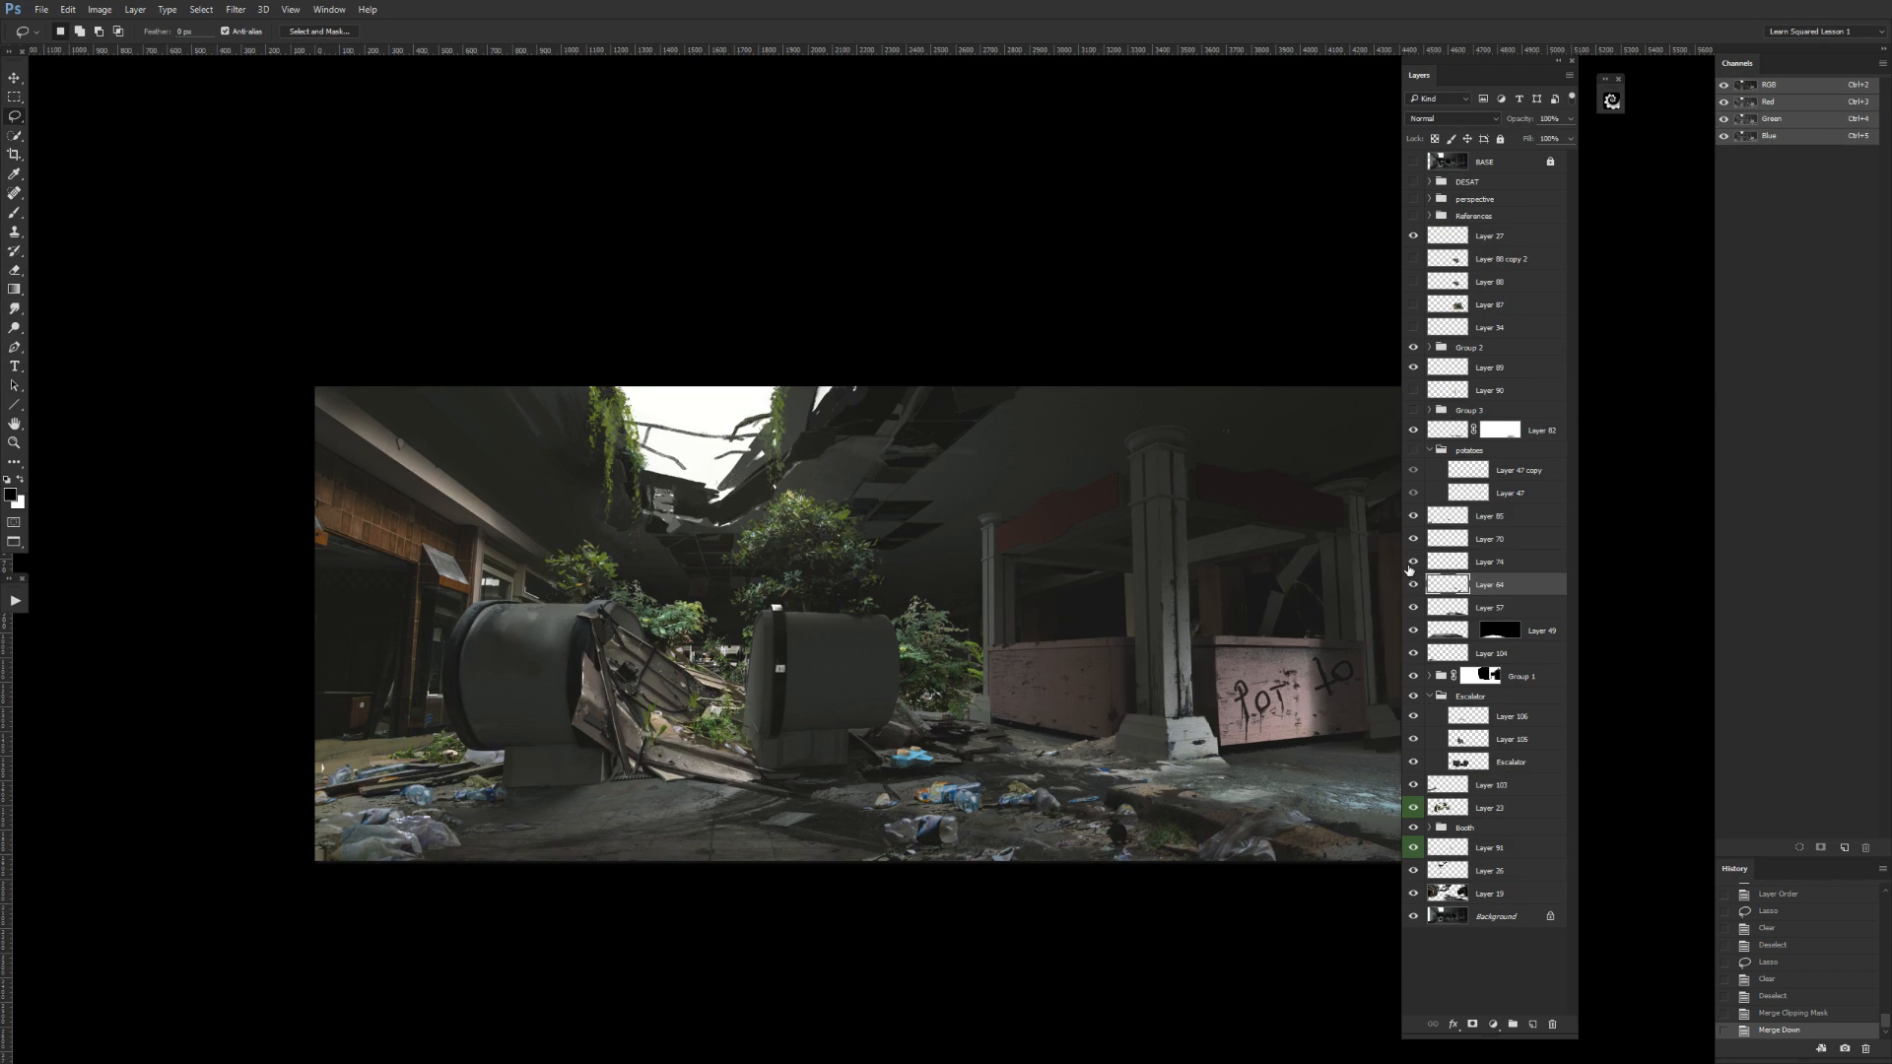
left_click(1413, 562)
left_click(1449, 566)
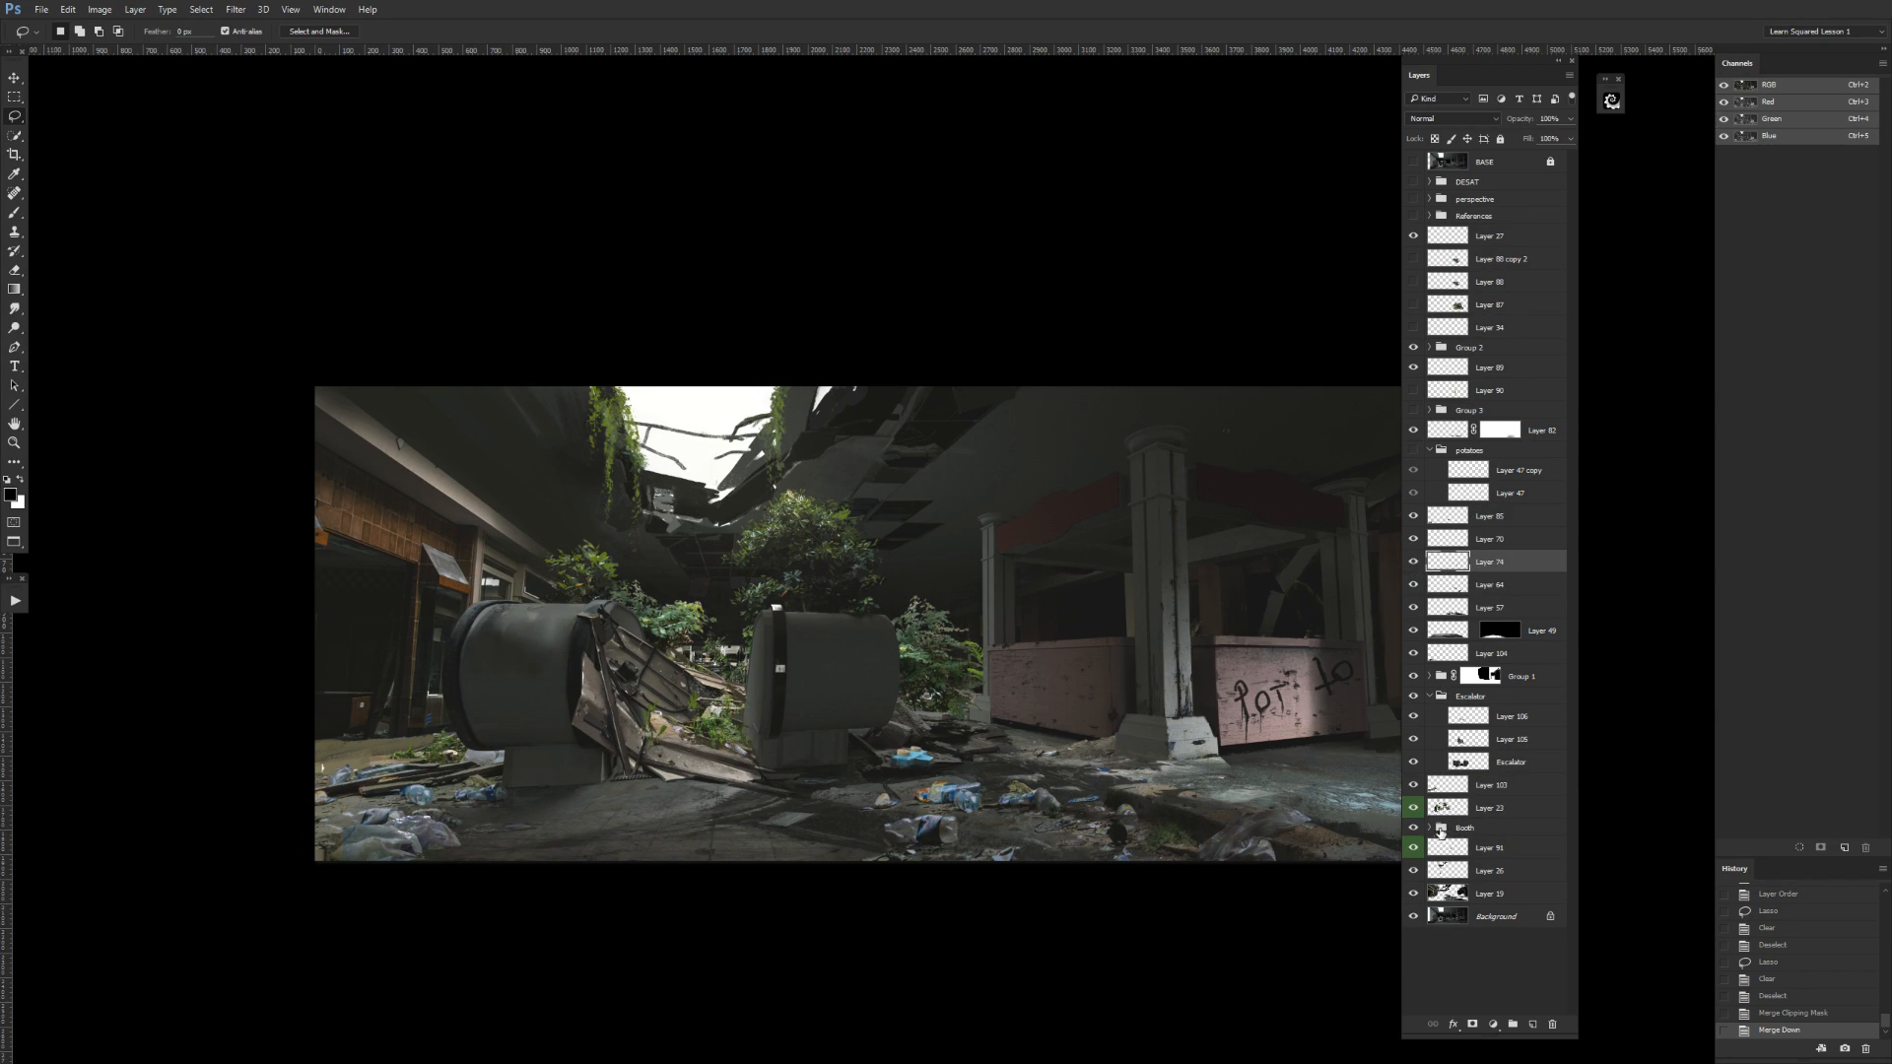
left_click(1428, 829)
left_click_drag(1449, 564, 1416, 826)
left_click(1414, 826)
left_click(1414, 827)
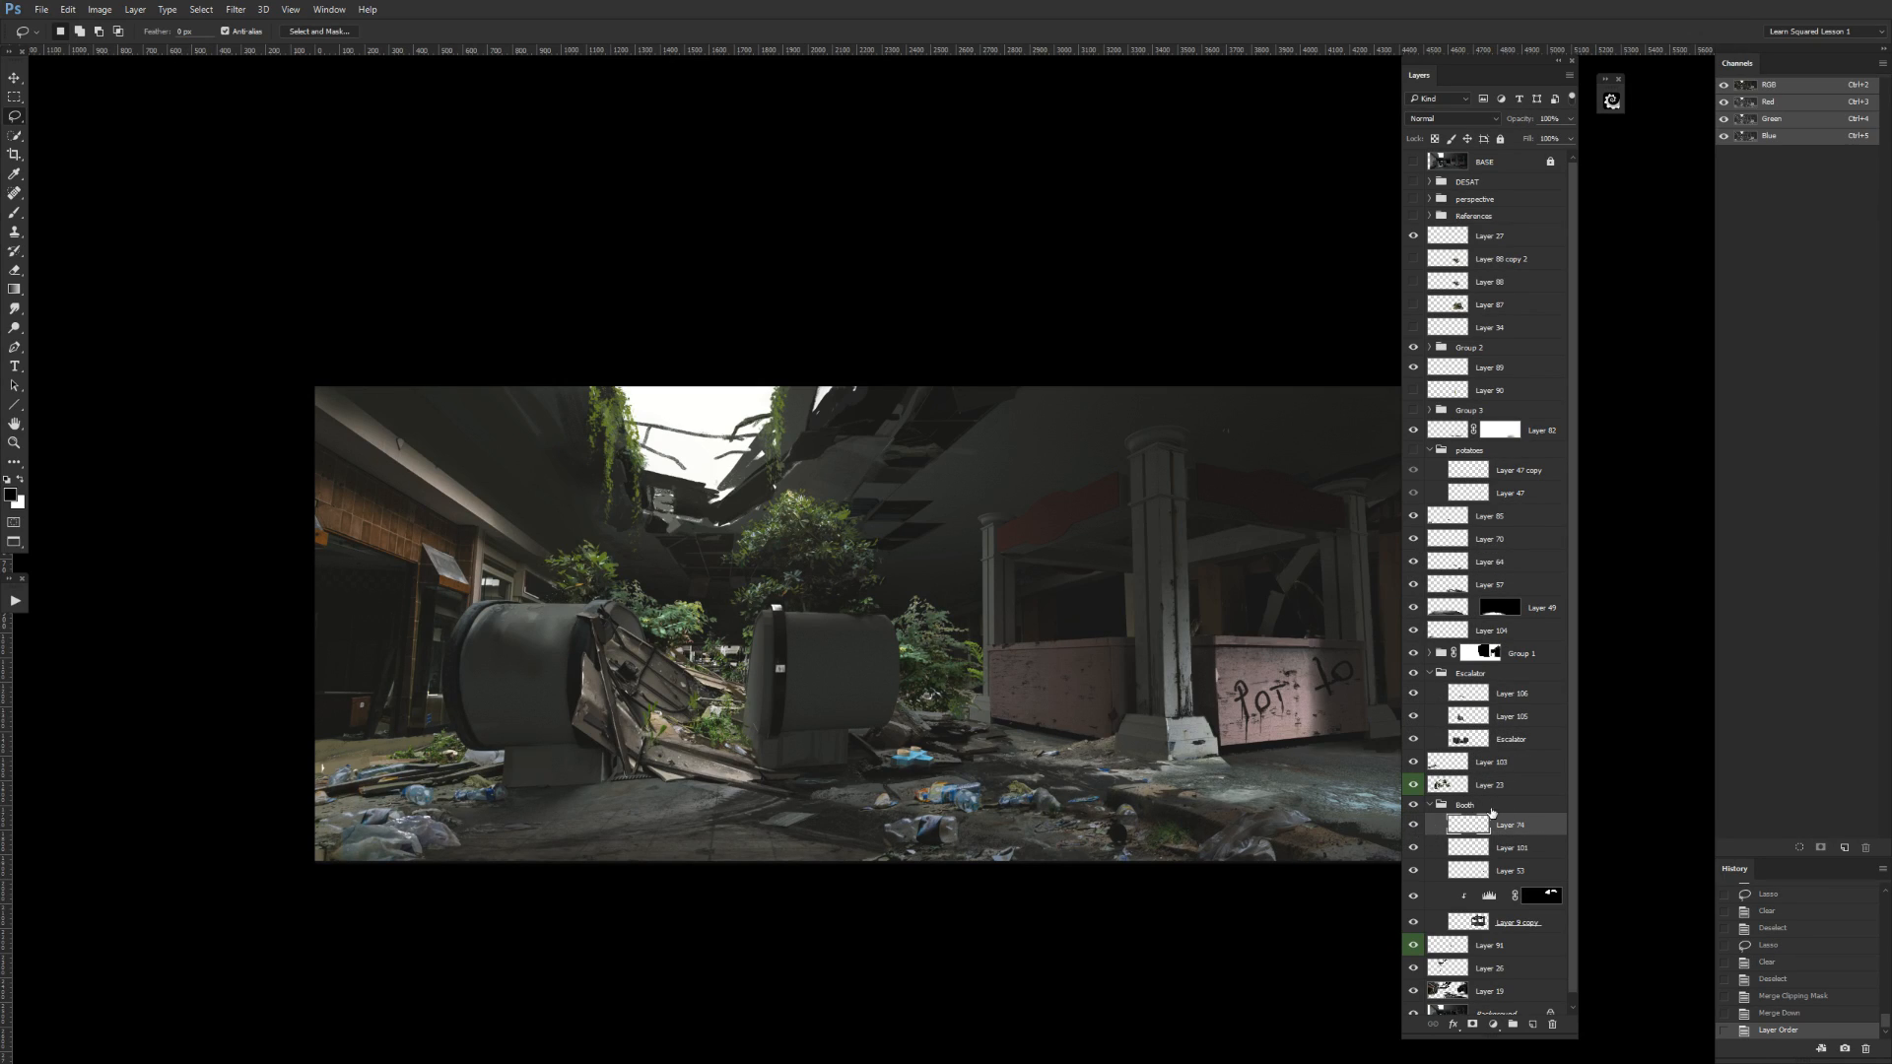
Try Layer 74 above Layer 104, in the Escalator group and in Group 1, and return it to the top of the Booth group.
left_click_drag(1241, 851, 1187, 781)
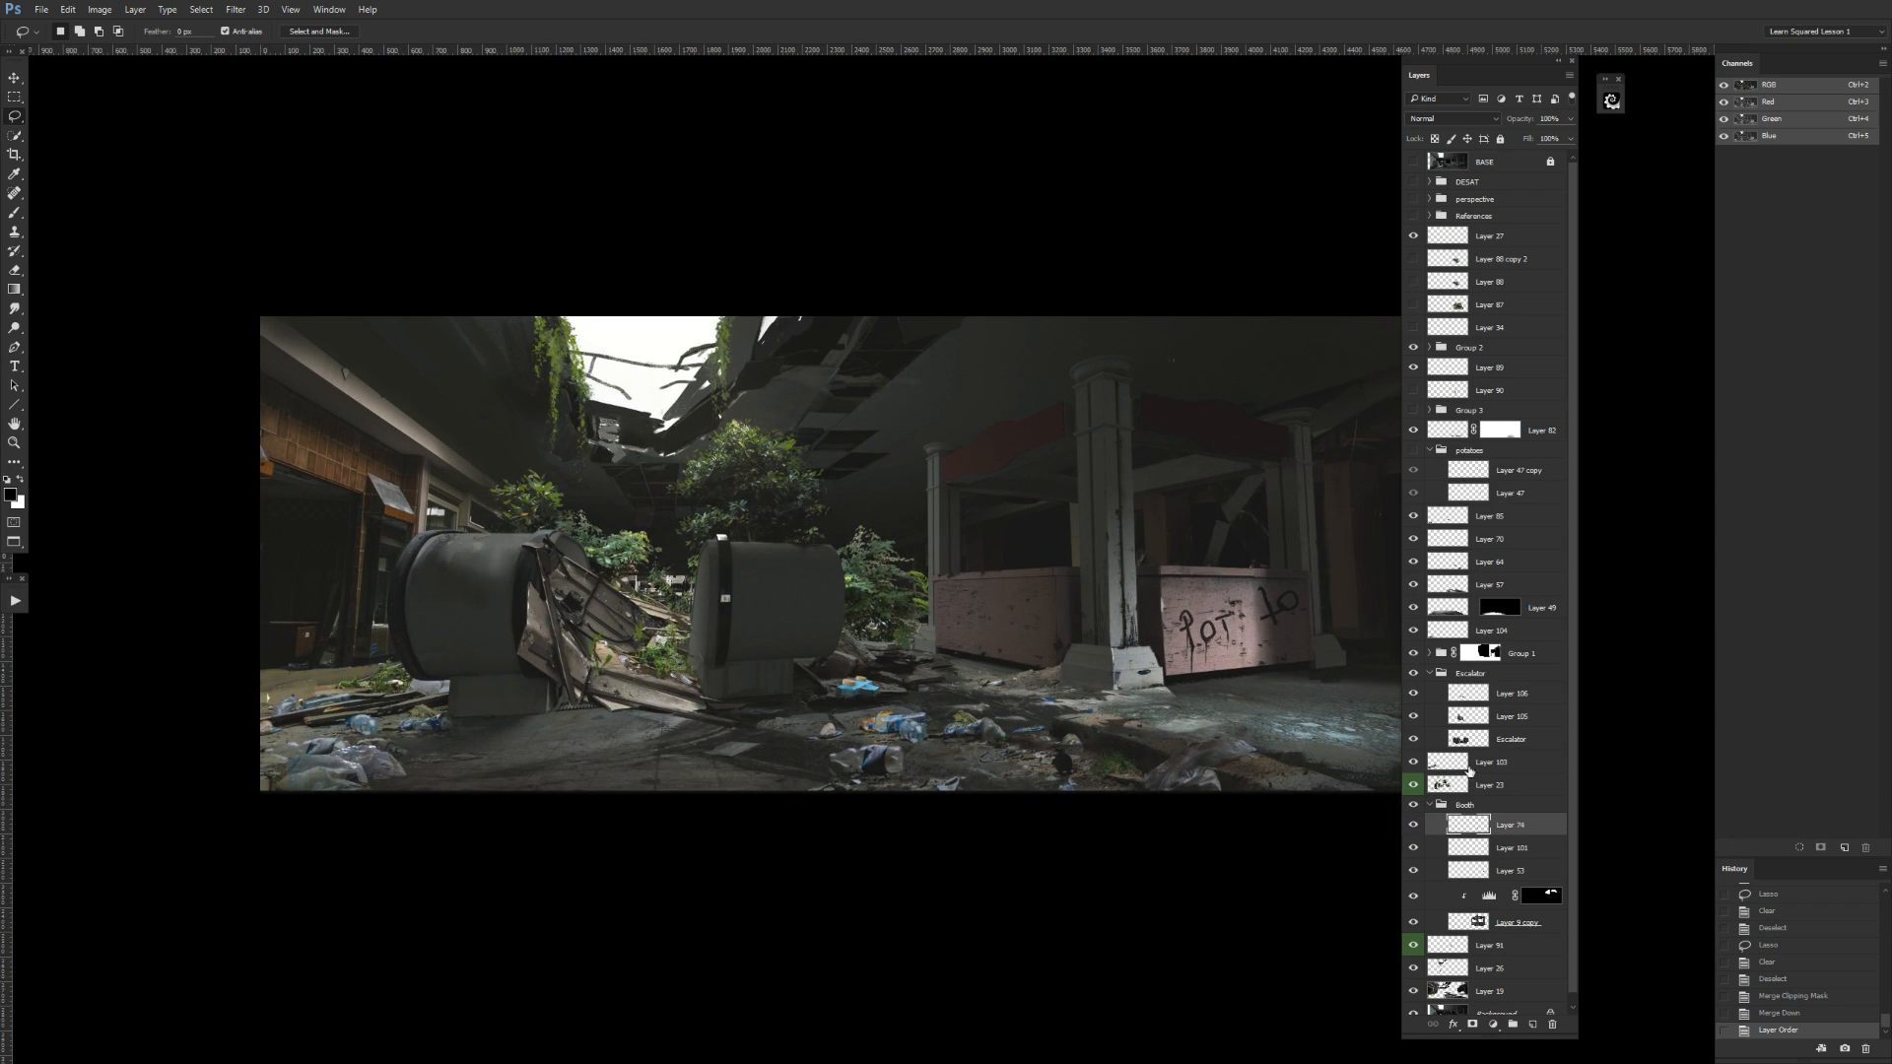
left_click(1413, 653)
left_click(1414, 655)
left_click_drag(1515, 826, 1512, 621)
left_click(1414, 631)
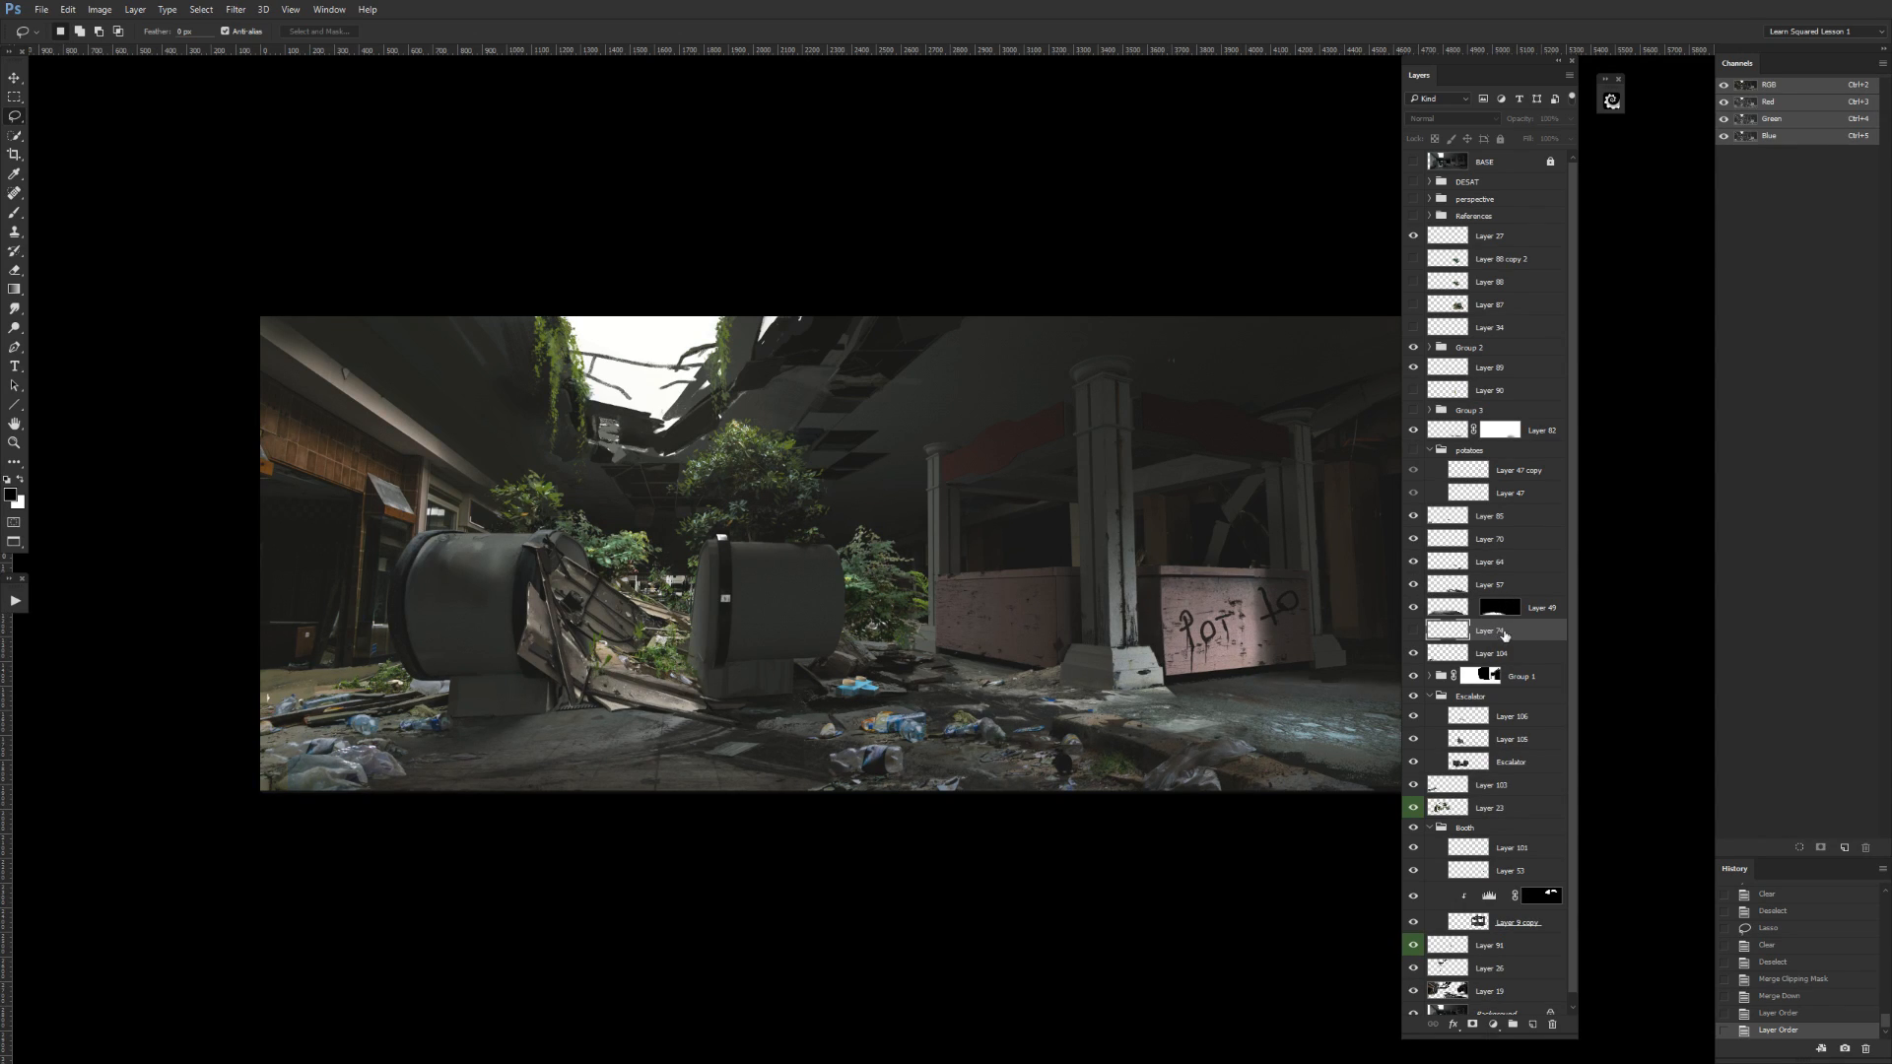
left_click_drag(1514, 832, 1410, 696)
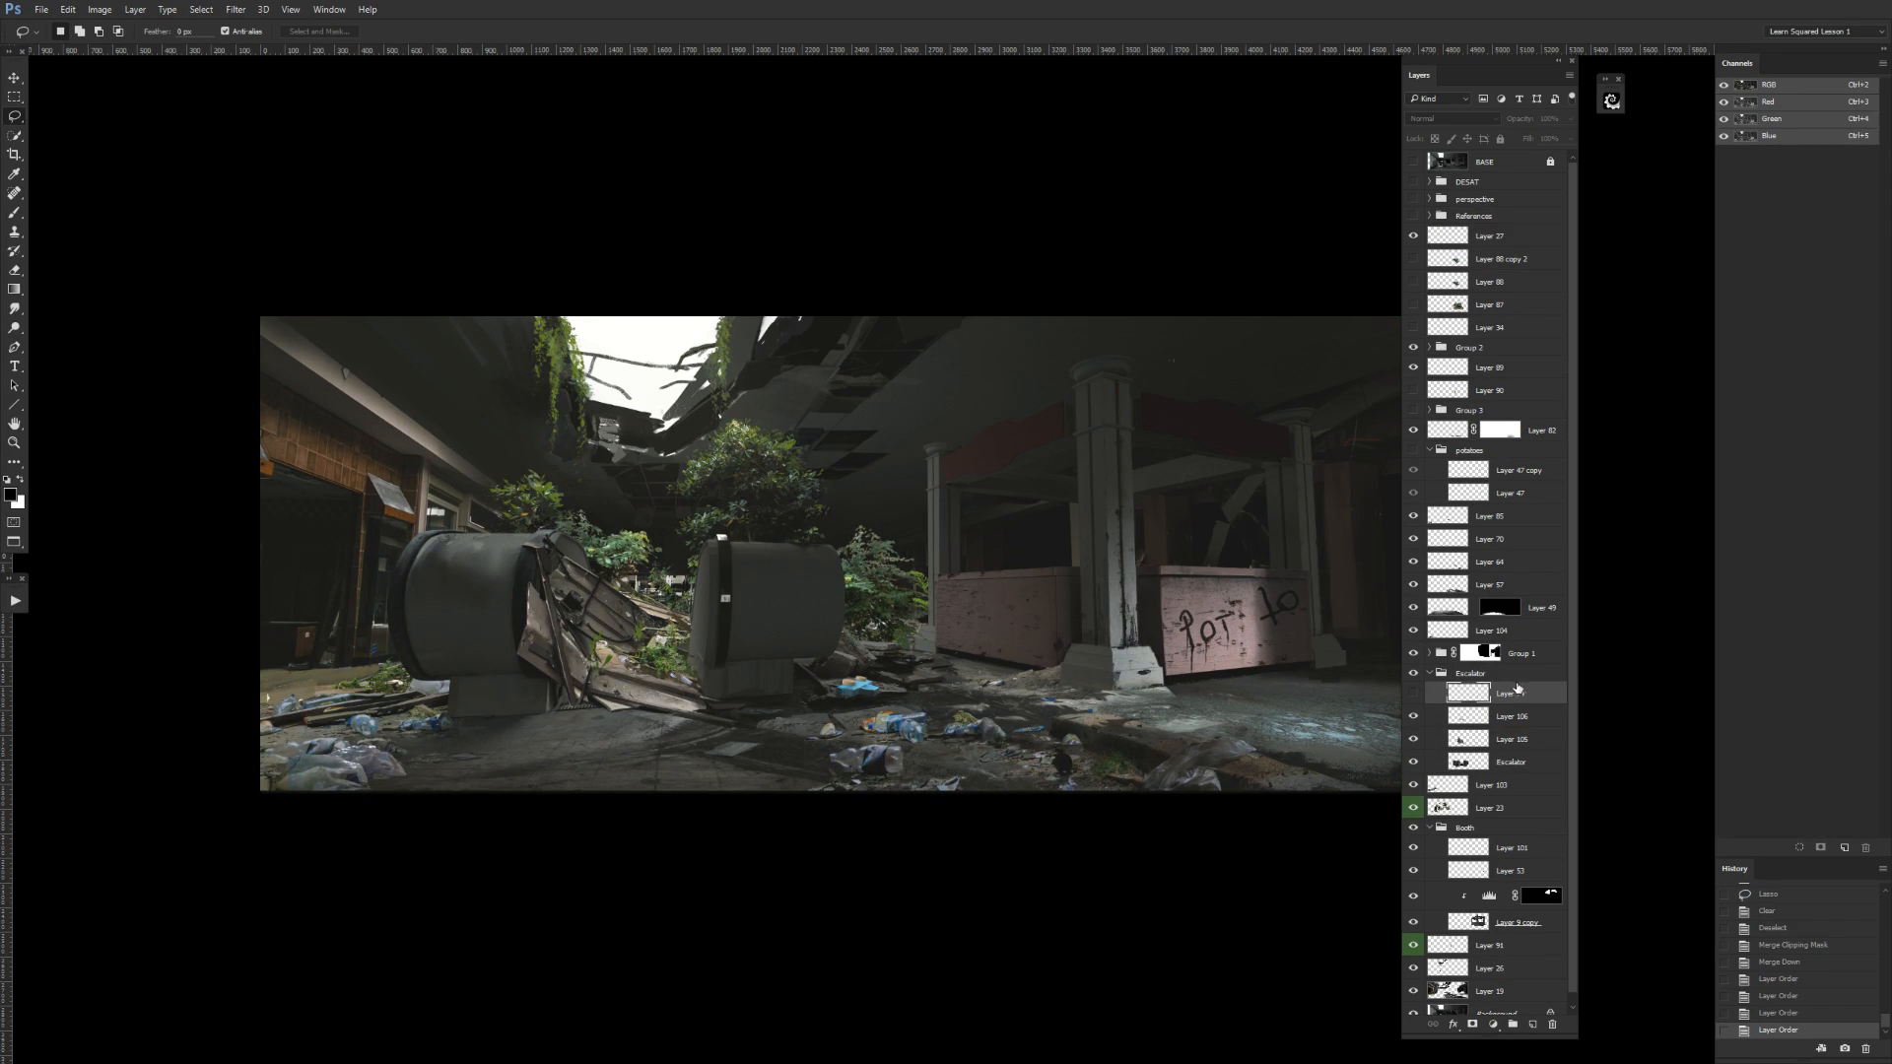
left_click(1430, 653)
left_click_drag(1512, 753, 1431, 684)
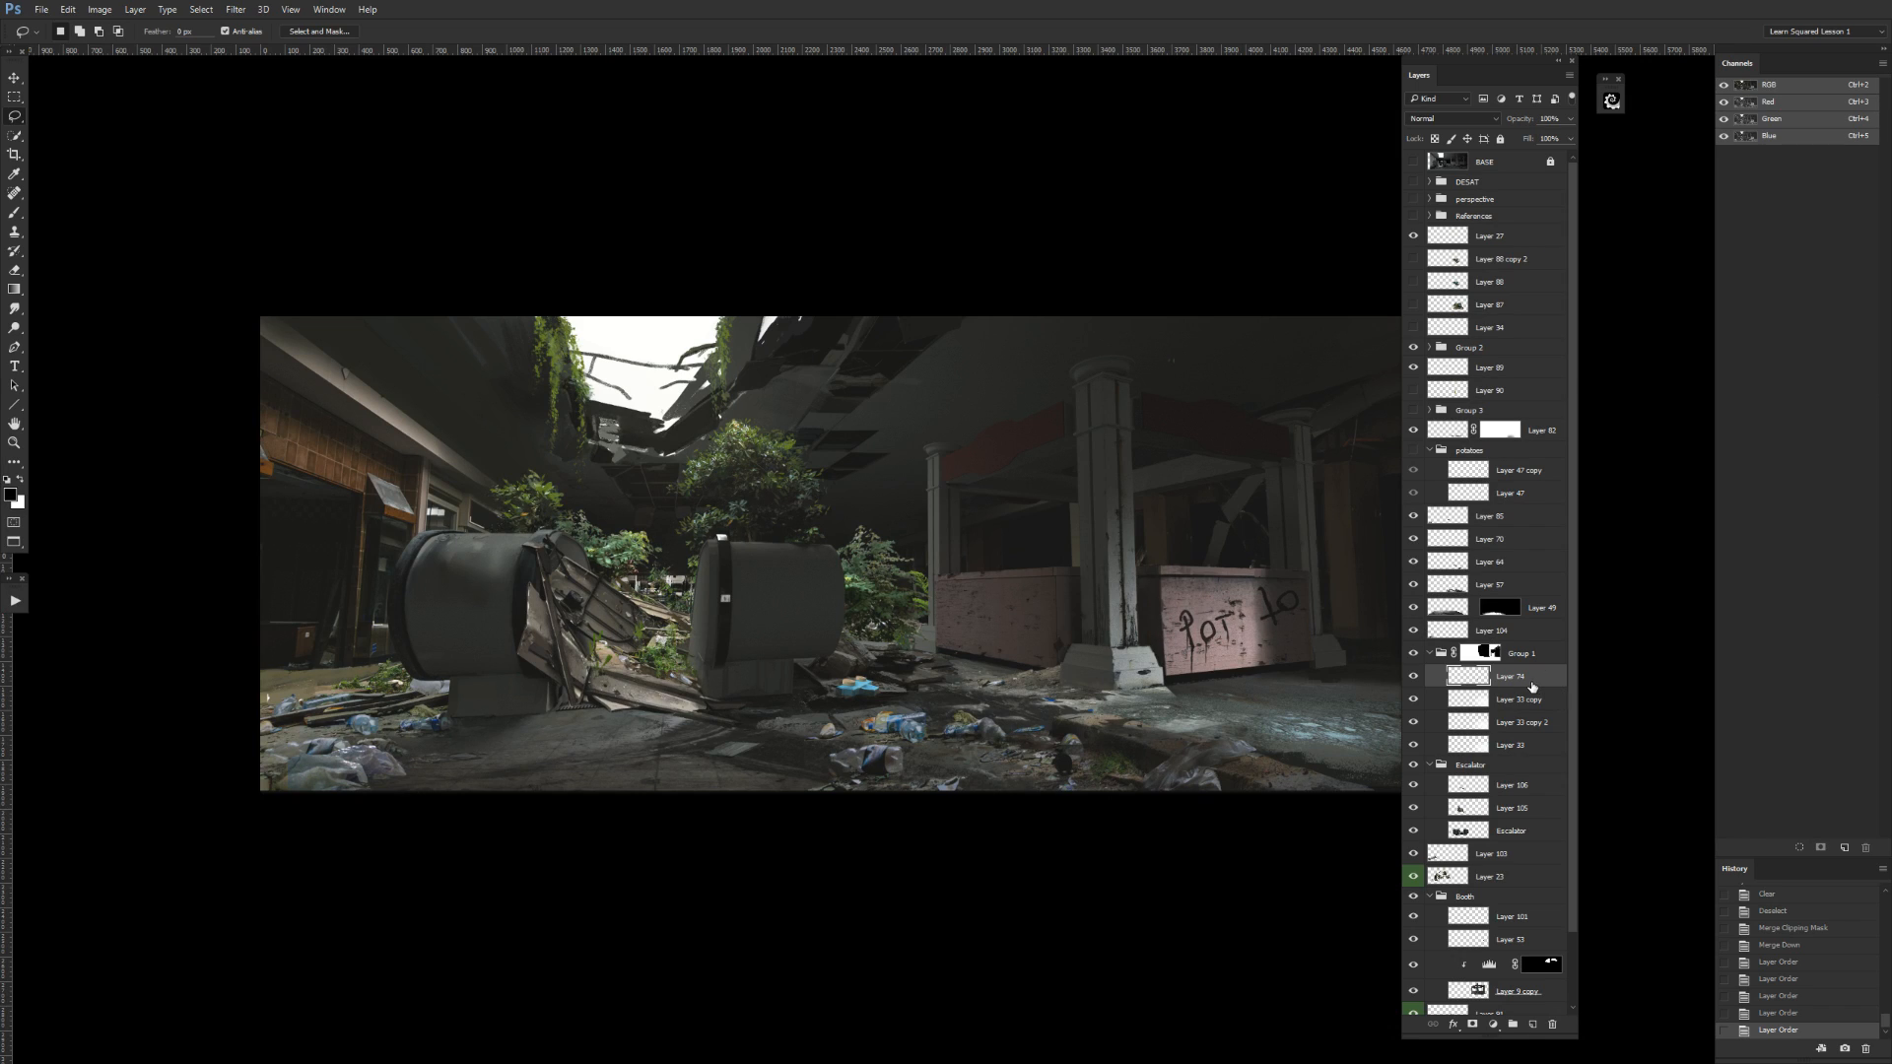
scroll(1573, 569, "down", 2)
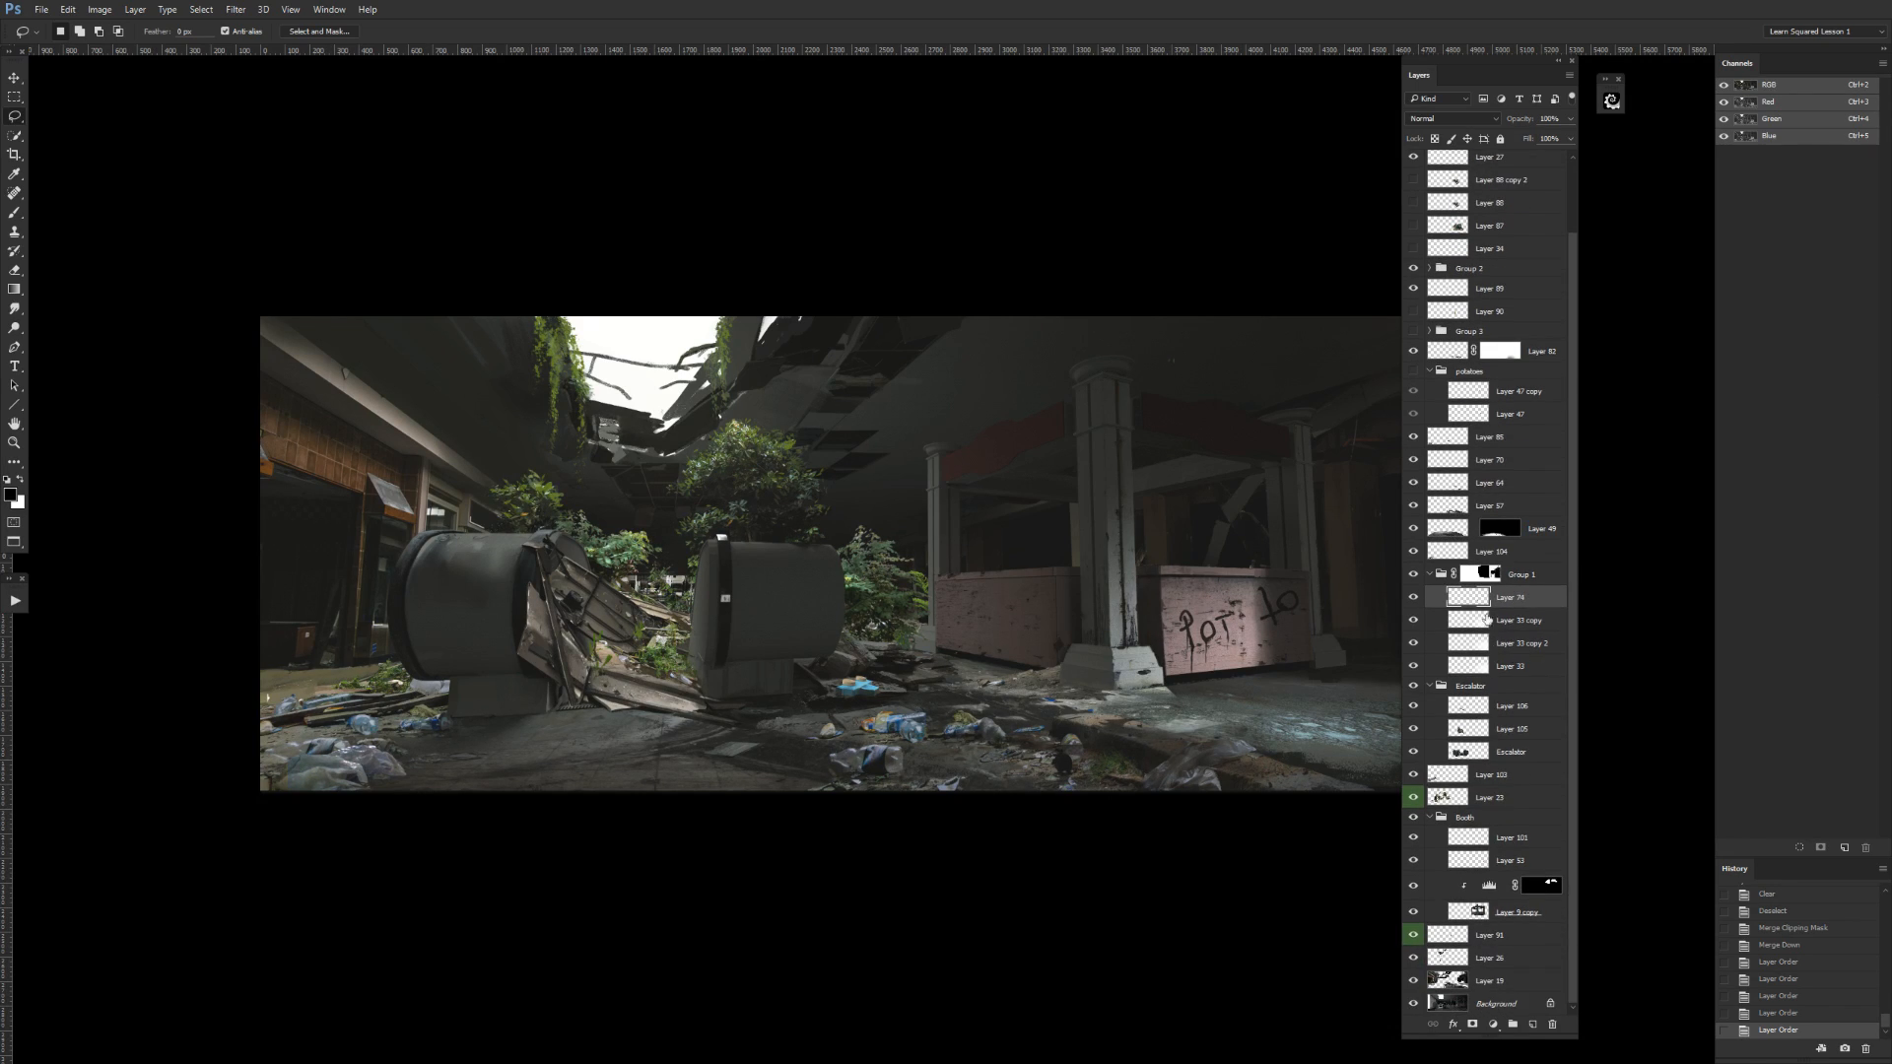
left_click(1413, 574)
left_click(1413, 574)
left_click_drag(1502, 603, 1495, 822)
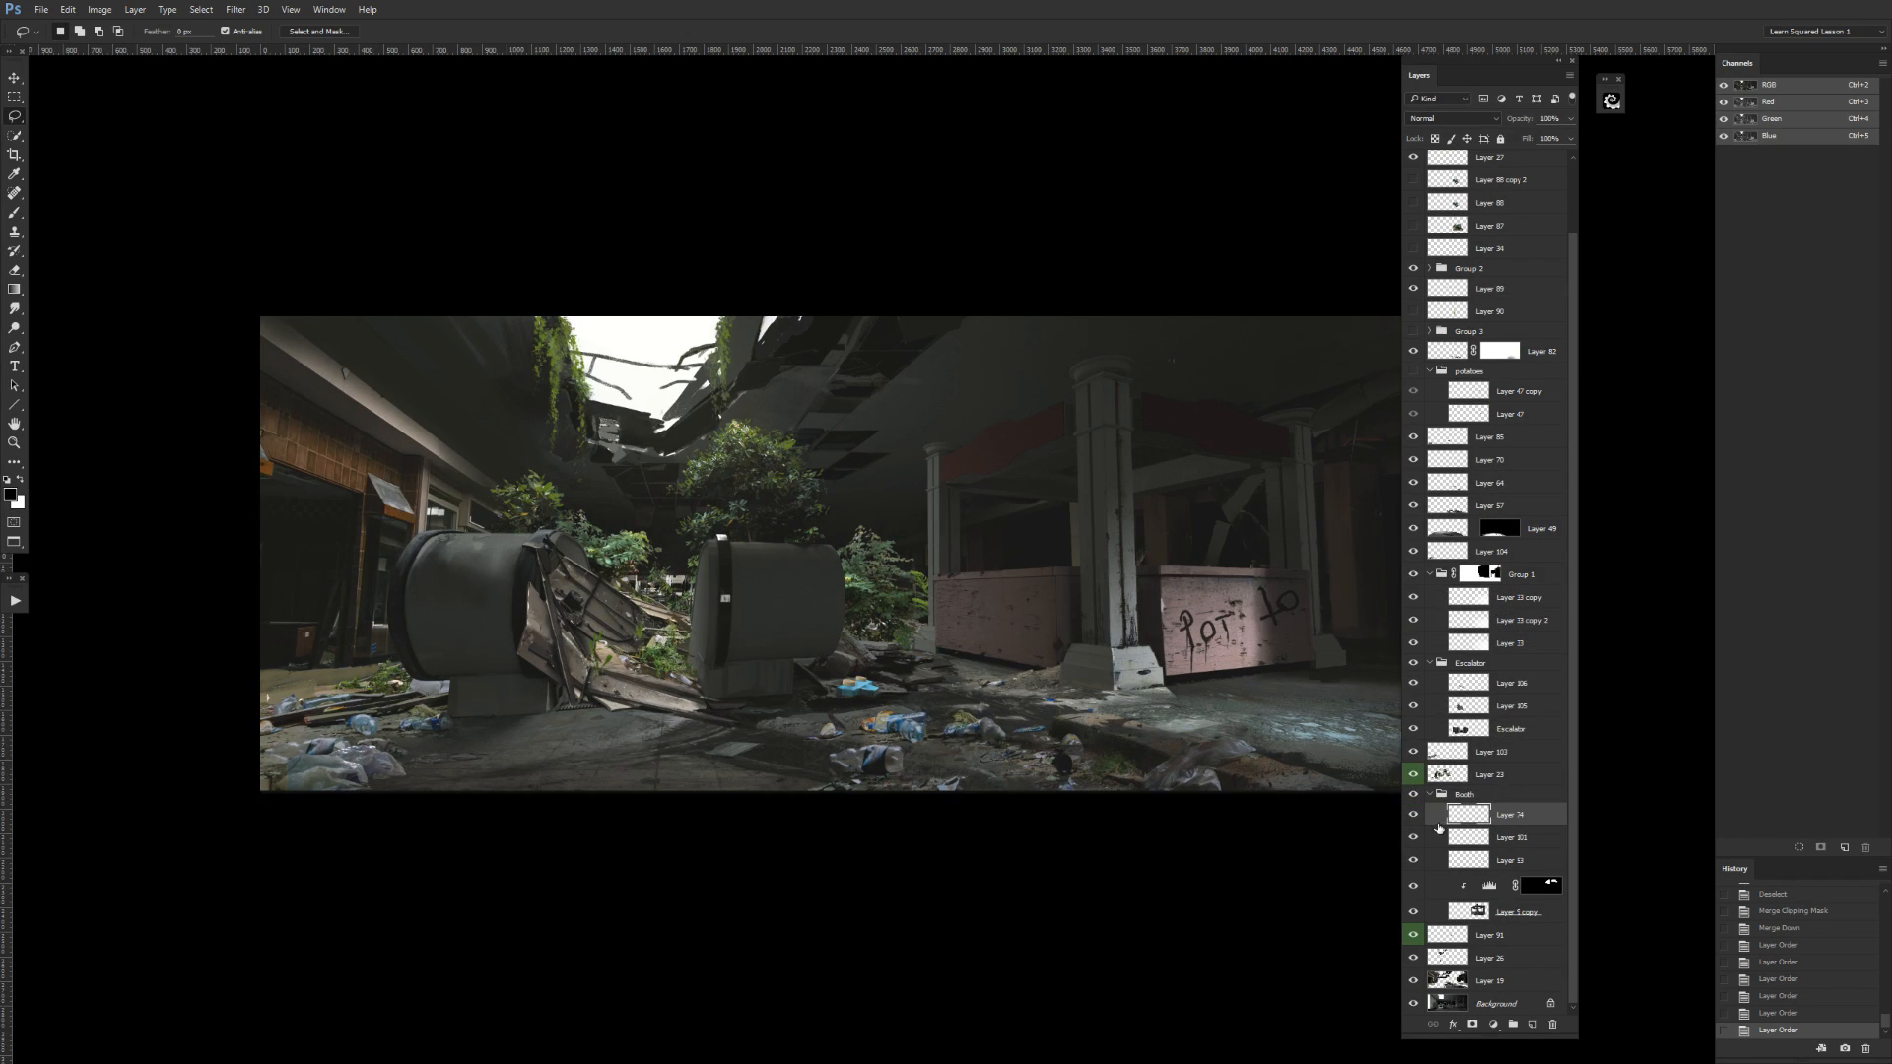
Apply Levels to Layer 74 with midtones about 0.50 and output levels 16 to 145, and move it one layer down within the Booth group.
key("ctrl+l")
left_click_drag(1619, 493, 706, 496)
left_click_drag(808, 713, 741, 661)
left_click_drag(623, 716, 635, 720)
left_click_drag(741, 656, 751, 660)
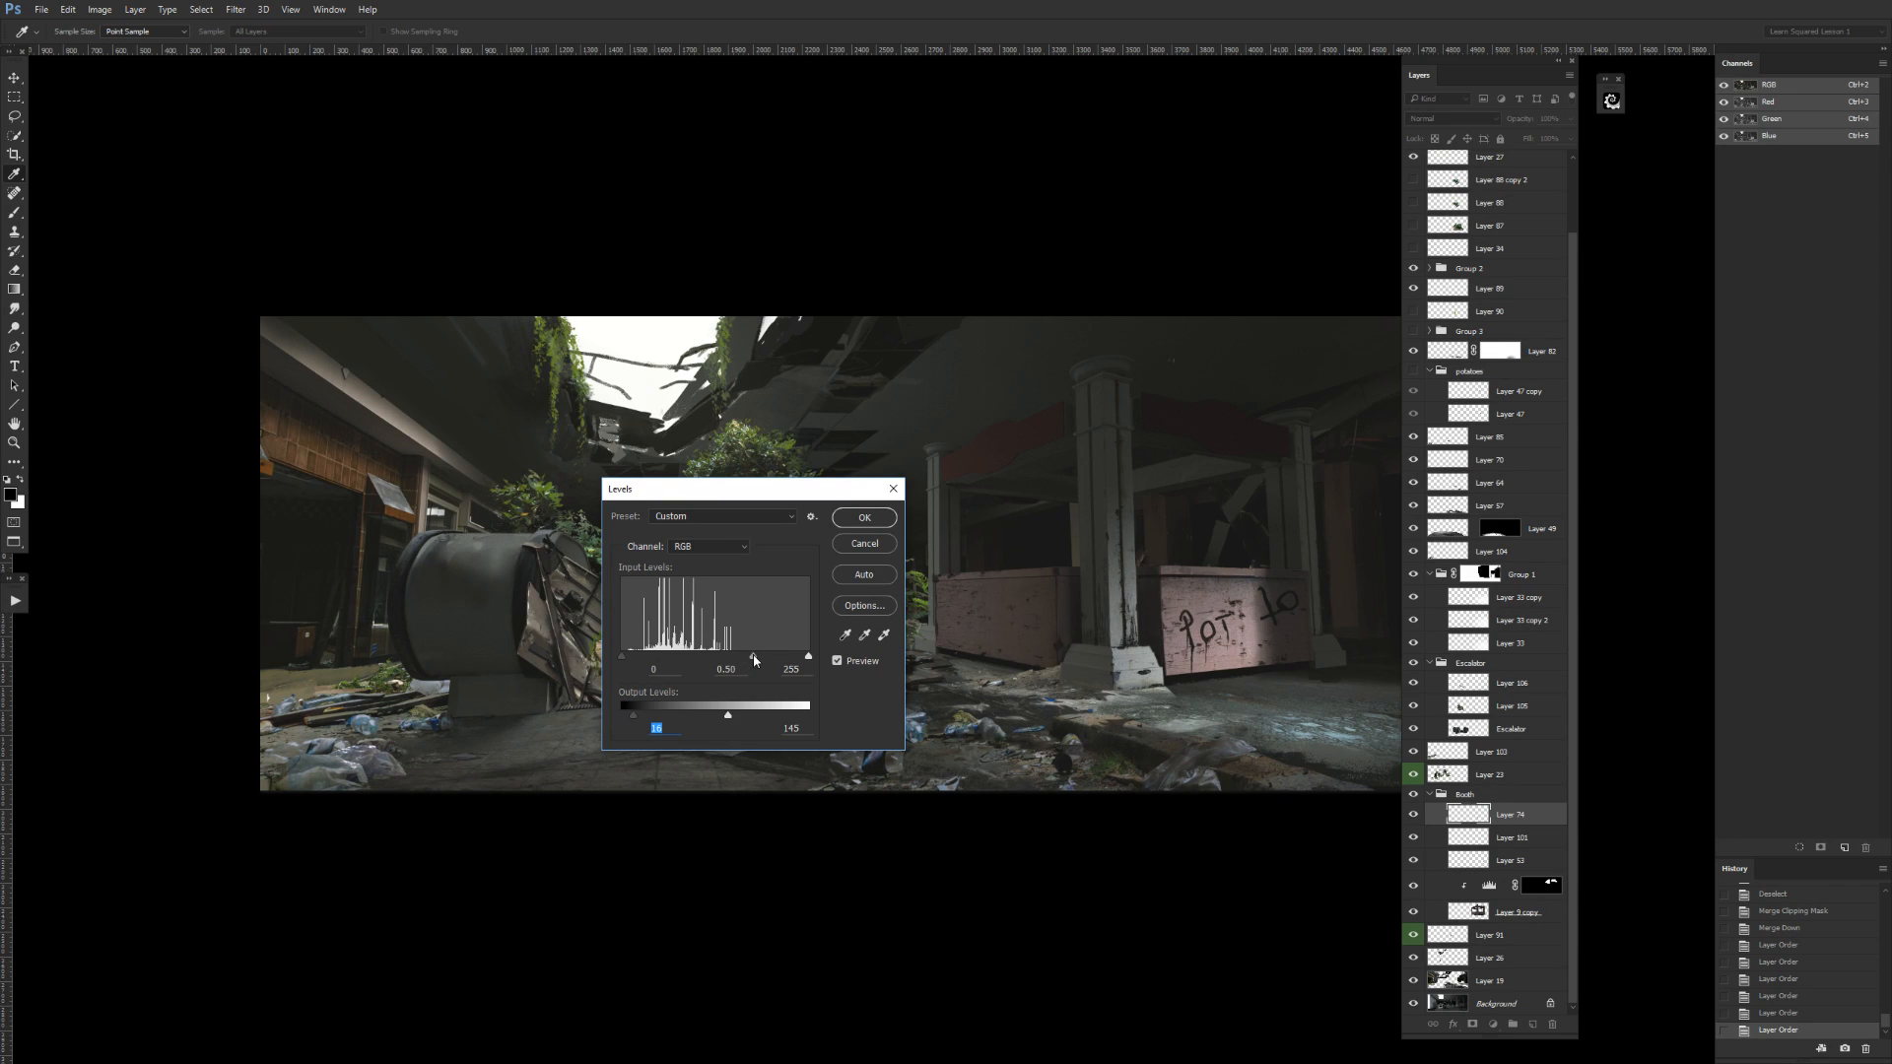
key("Return")
key("l")
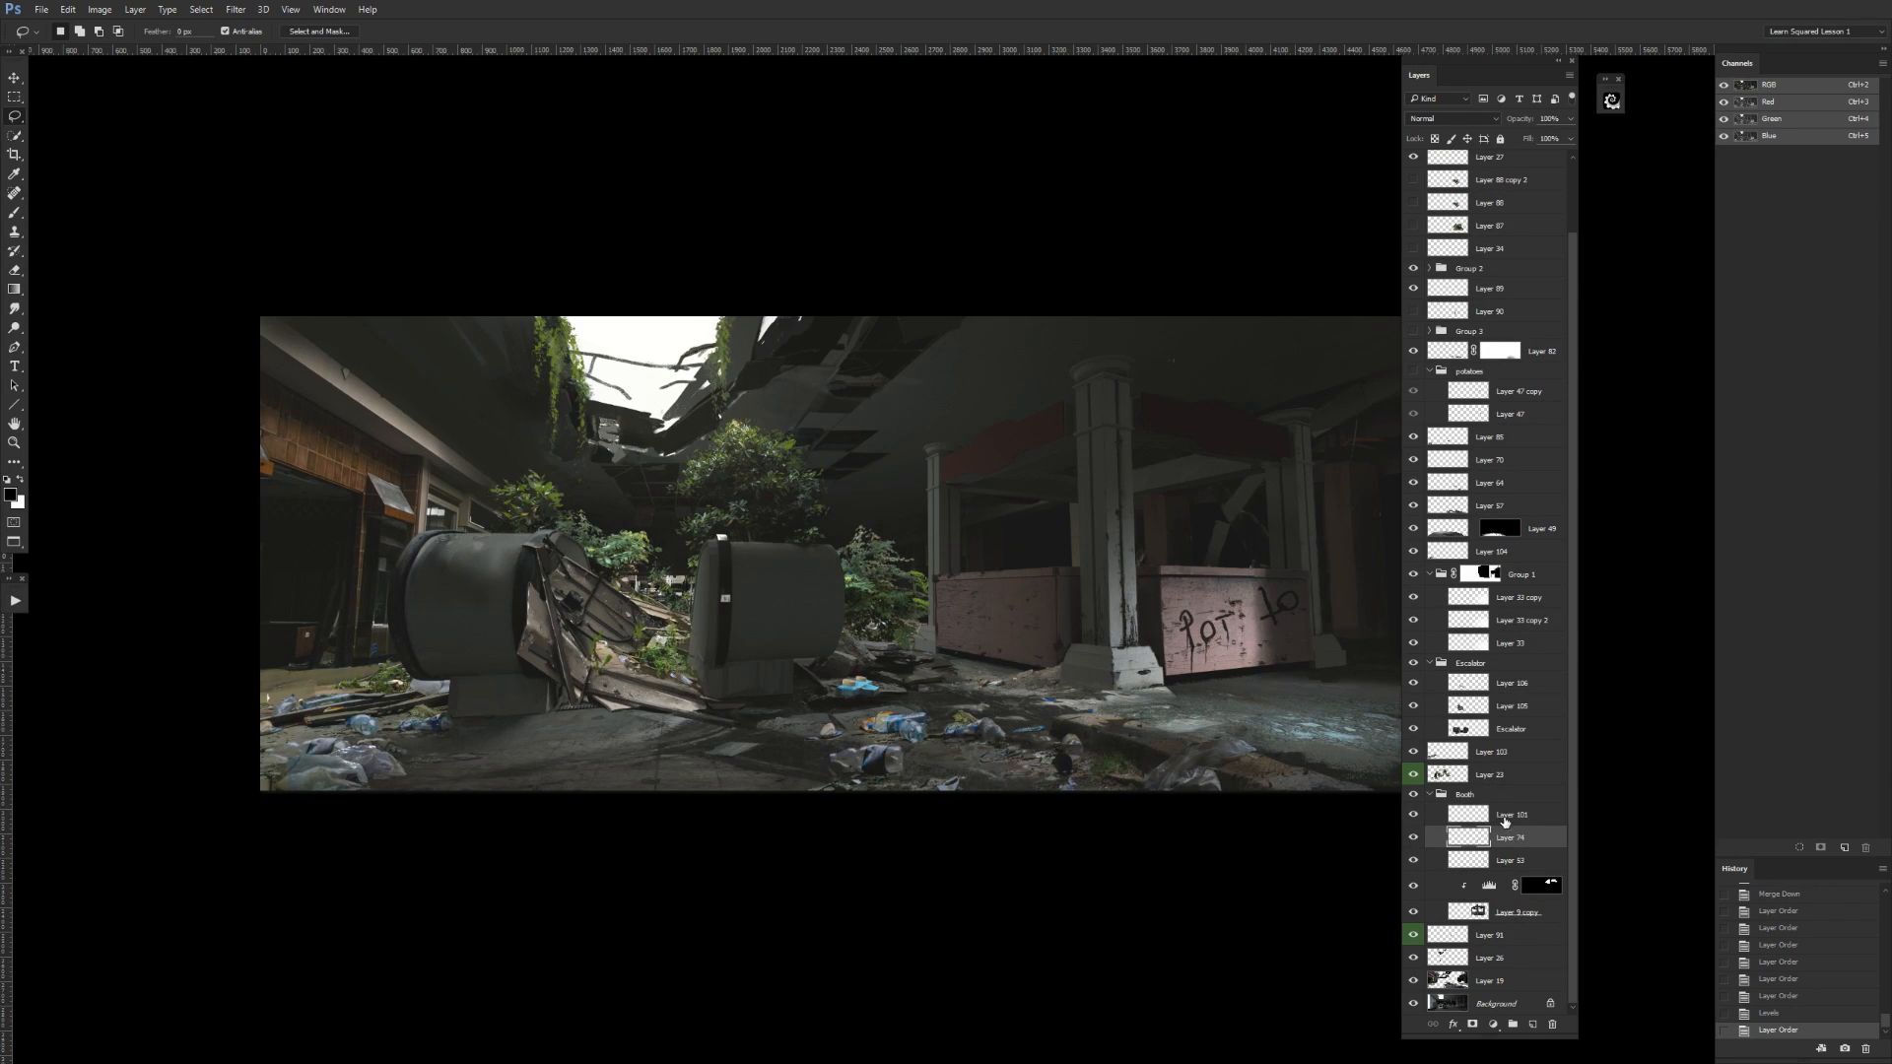
Tag the Booth group's top Multiply layer with the Gray color label.
left_click(1505, 822)
right_click(1421, 817)
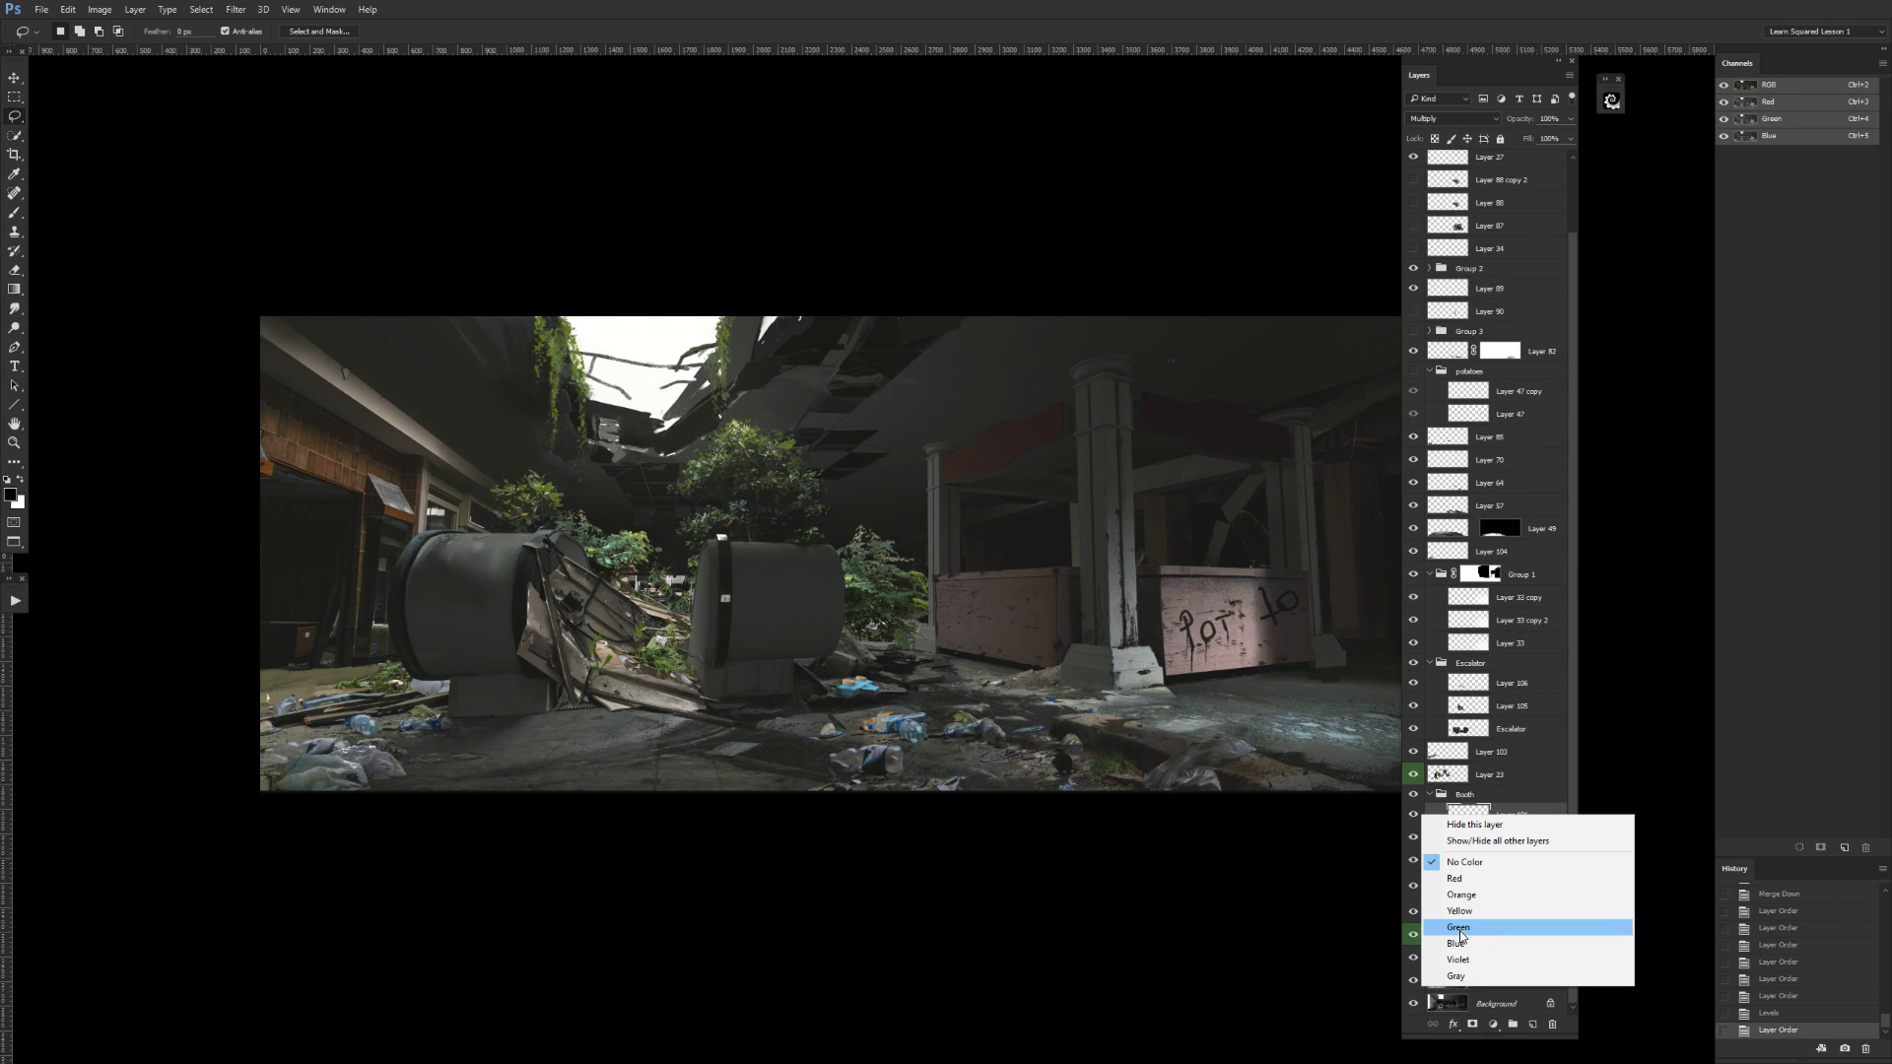
left_click(1456, 975)
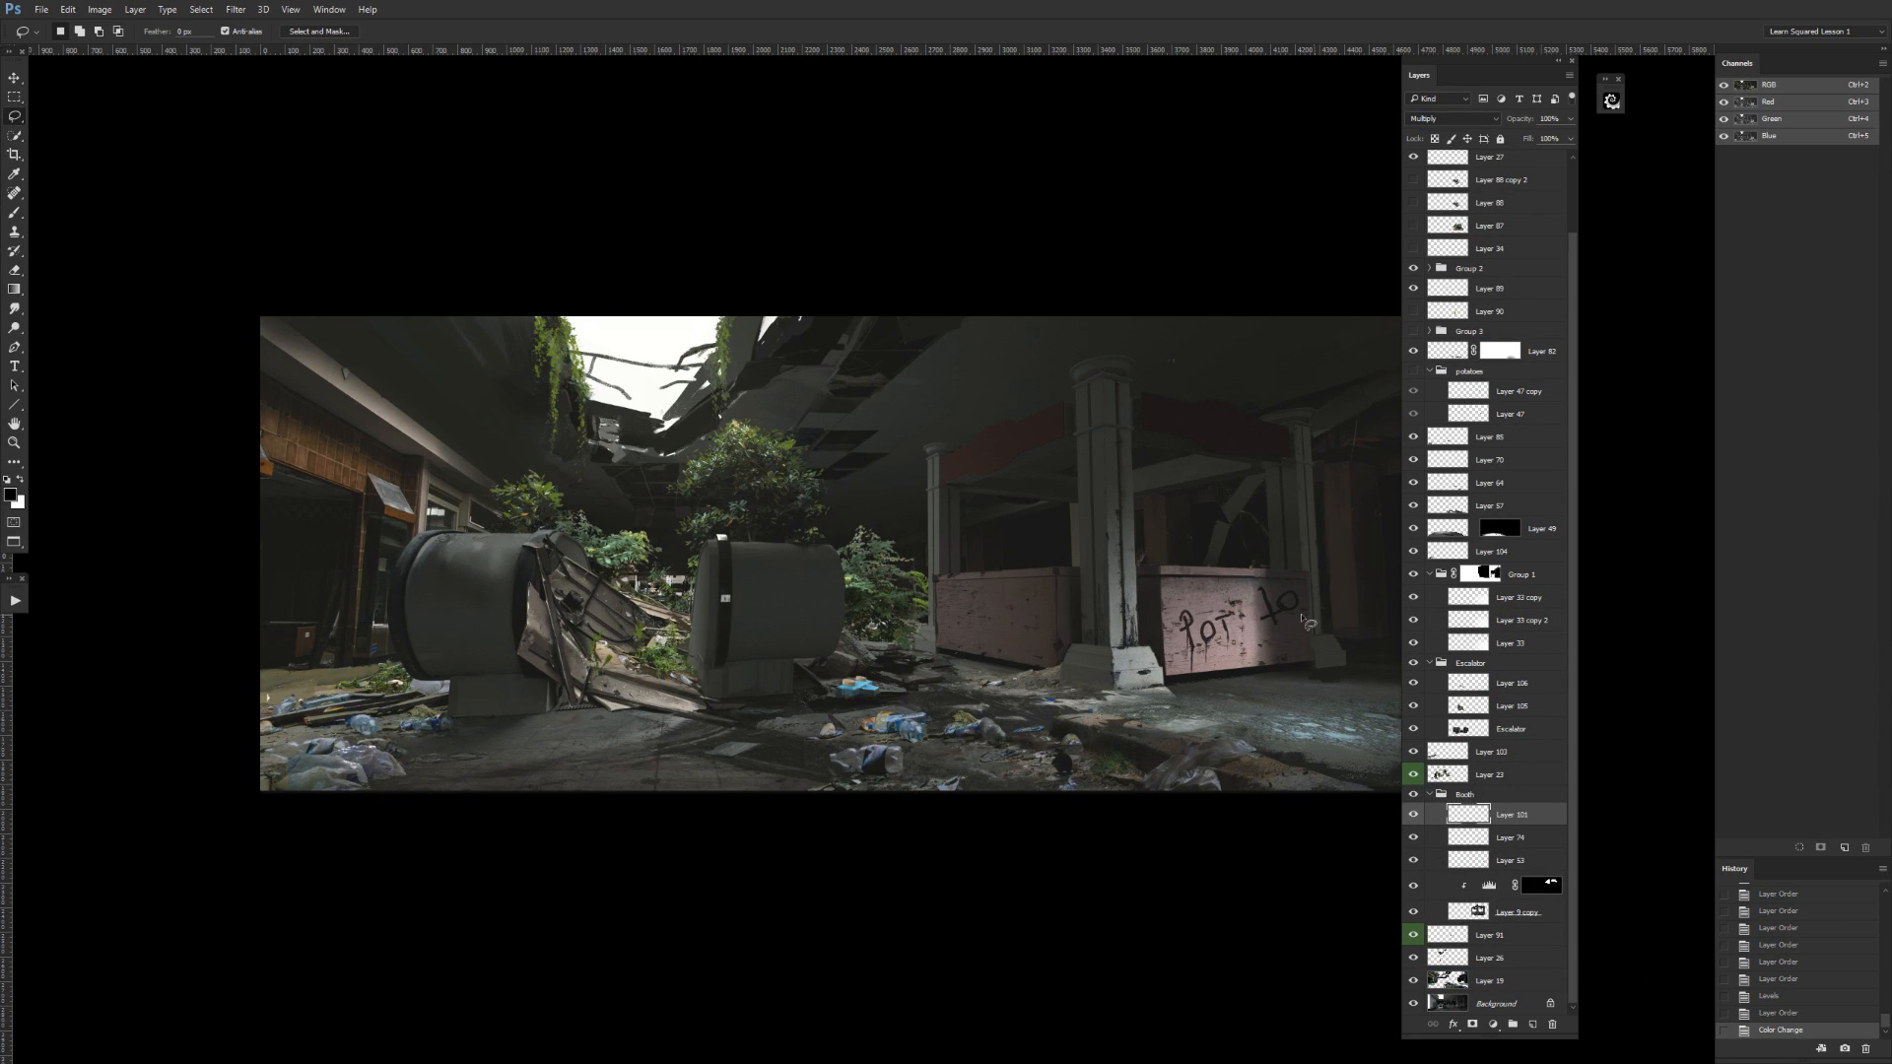
Examine the booth's graffiti-covered counter front and the small eye-shaped detail beside the lettering up close.
scroll(1332, 656, "up", 3)
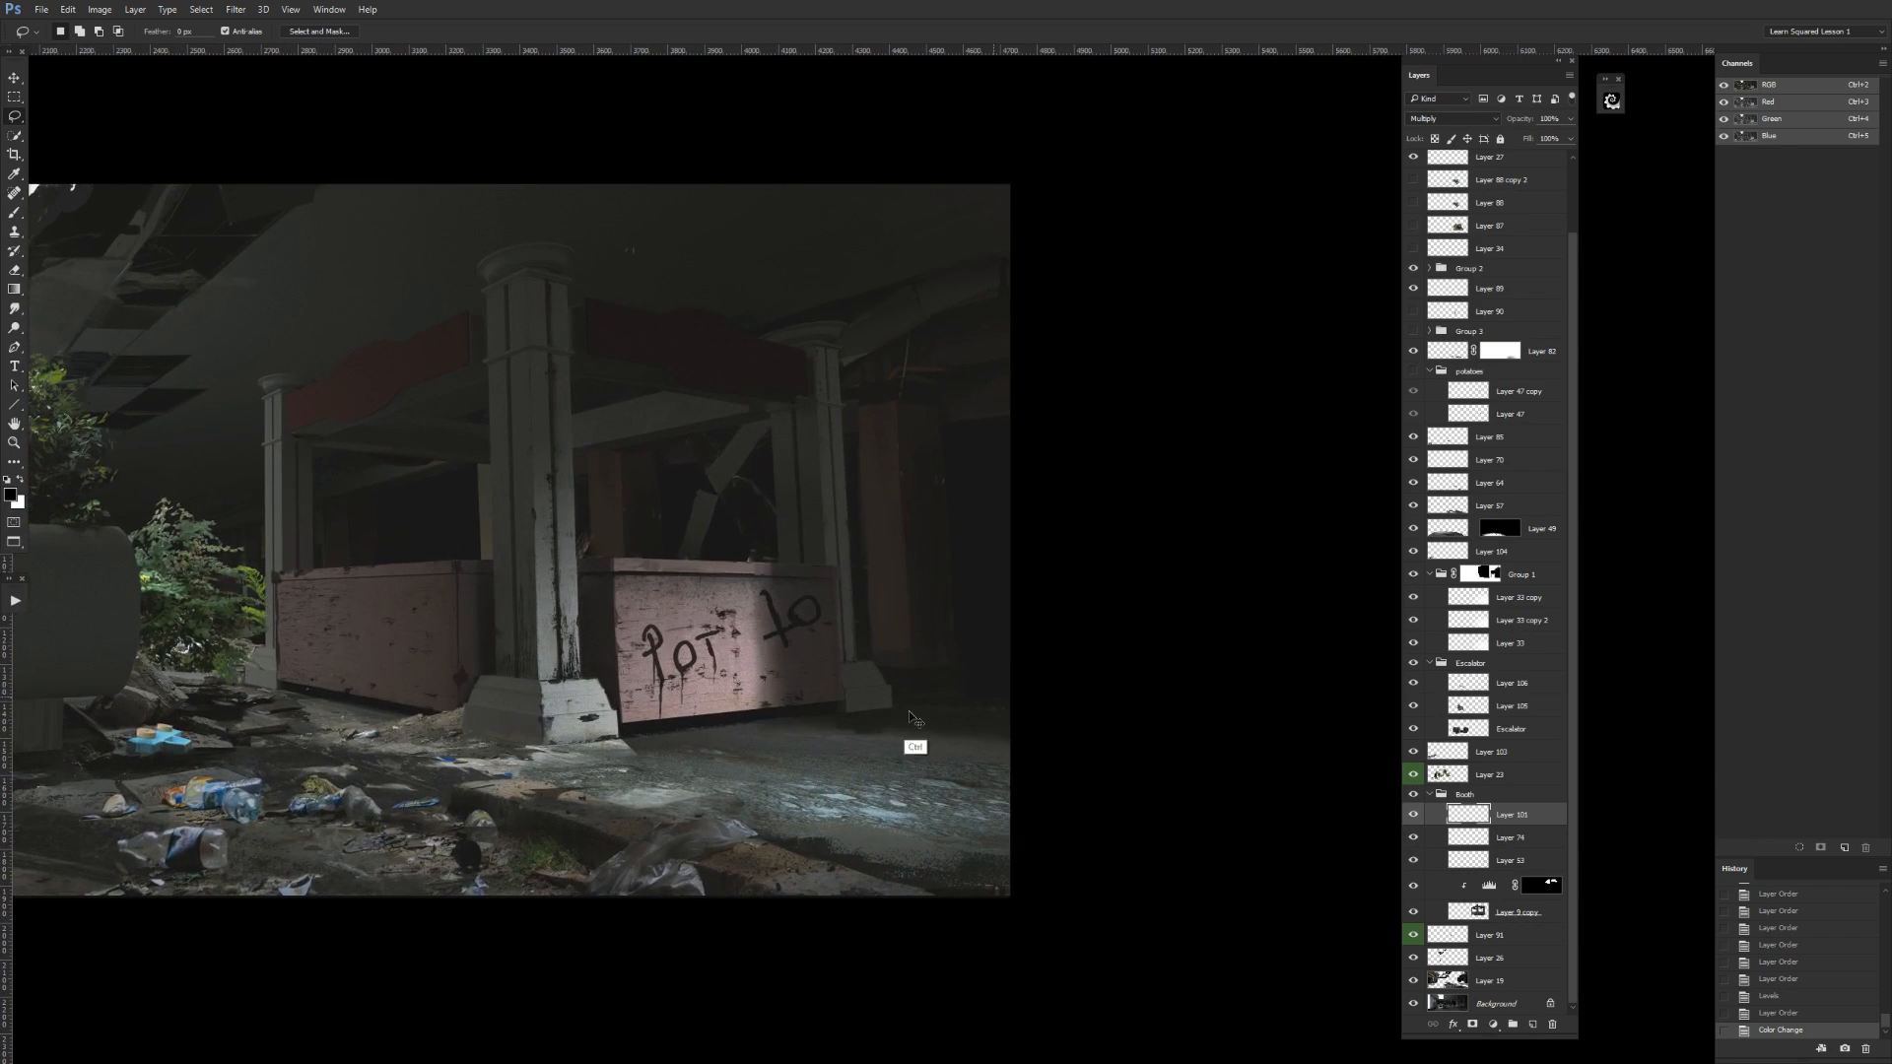
scroll(833, 752, "up", 4)
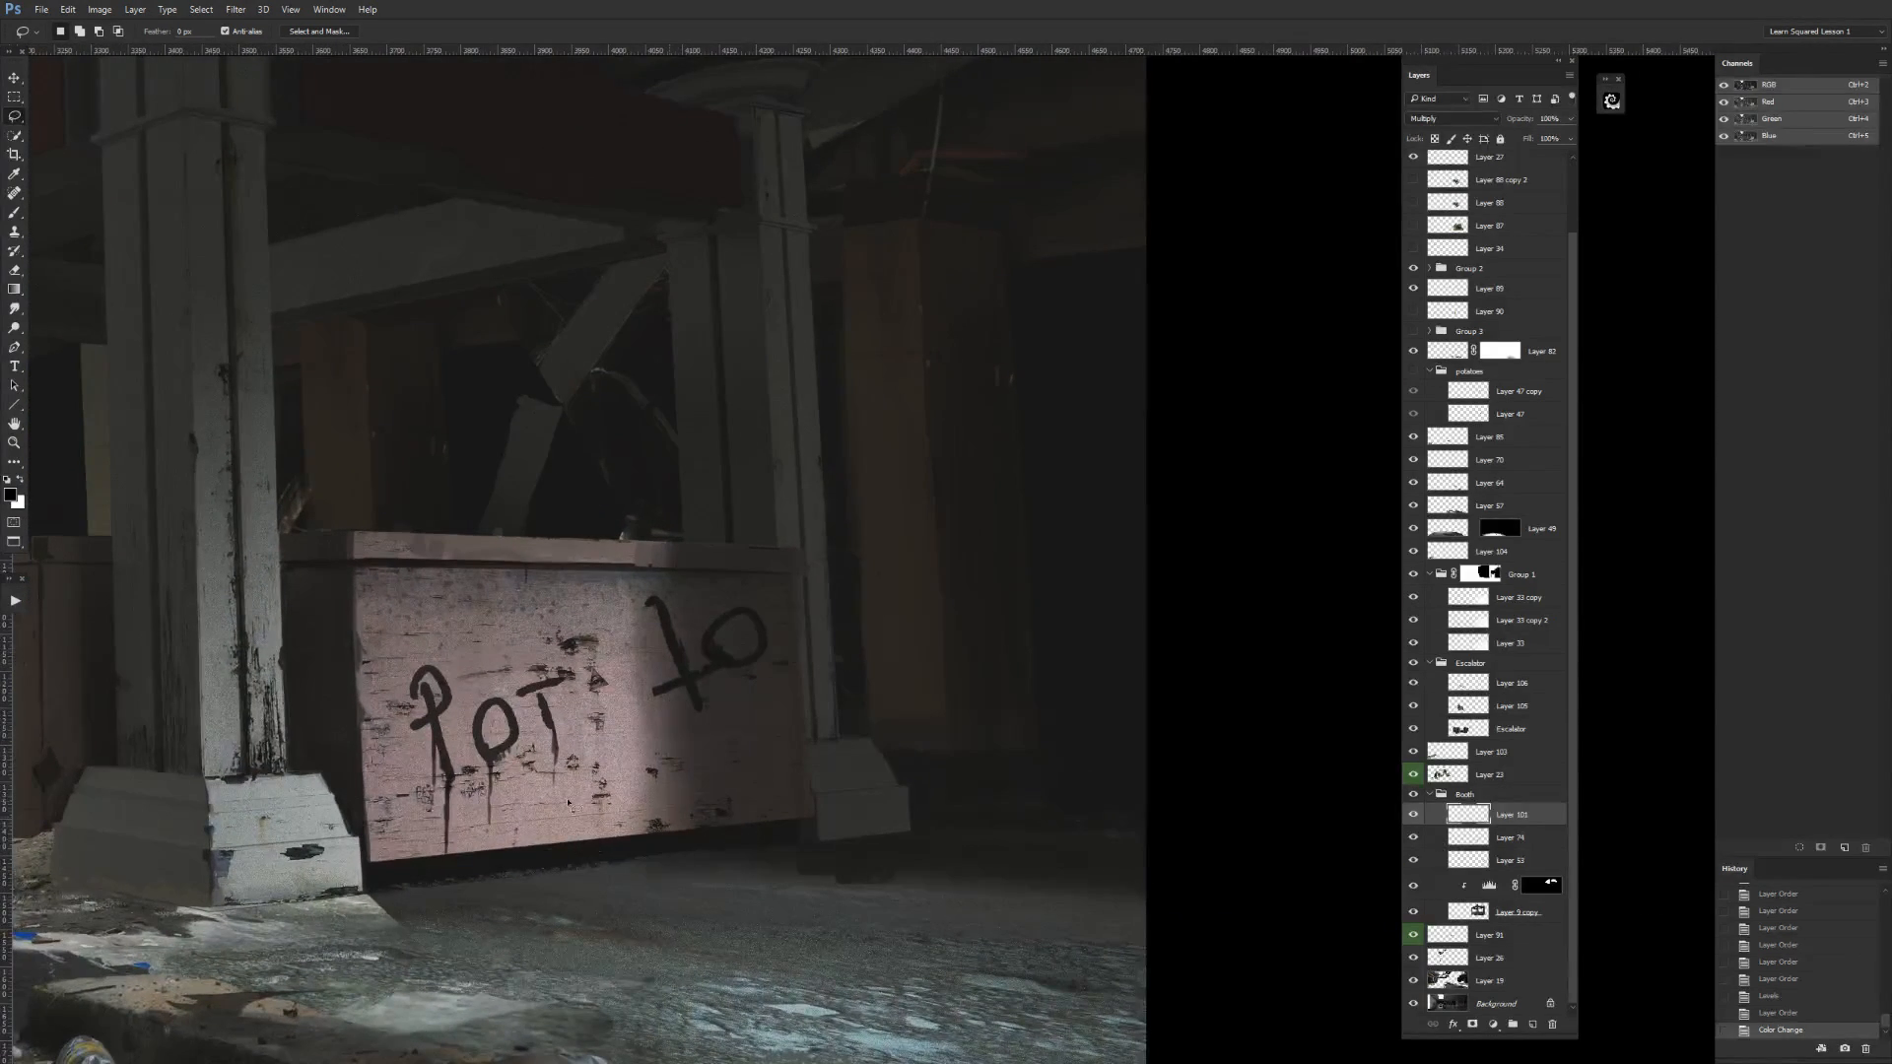
key("ctrl+plus")
left_click_drag(541, 848, 1038, 681)
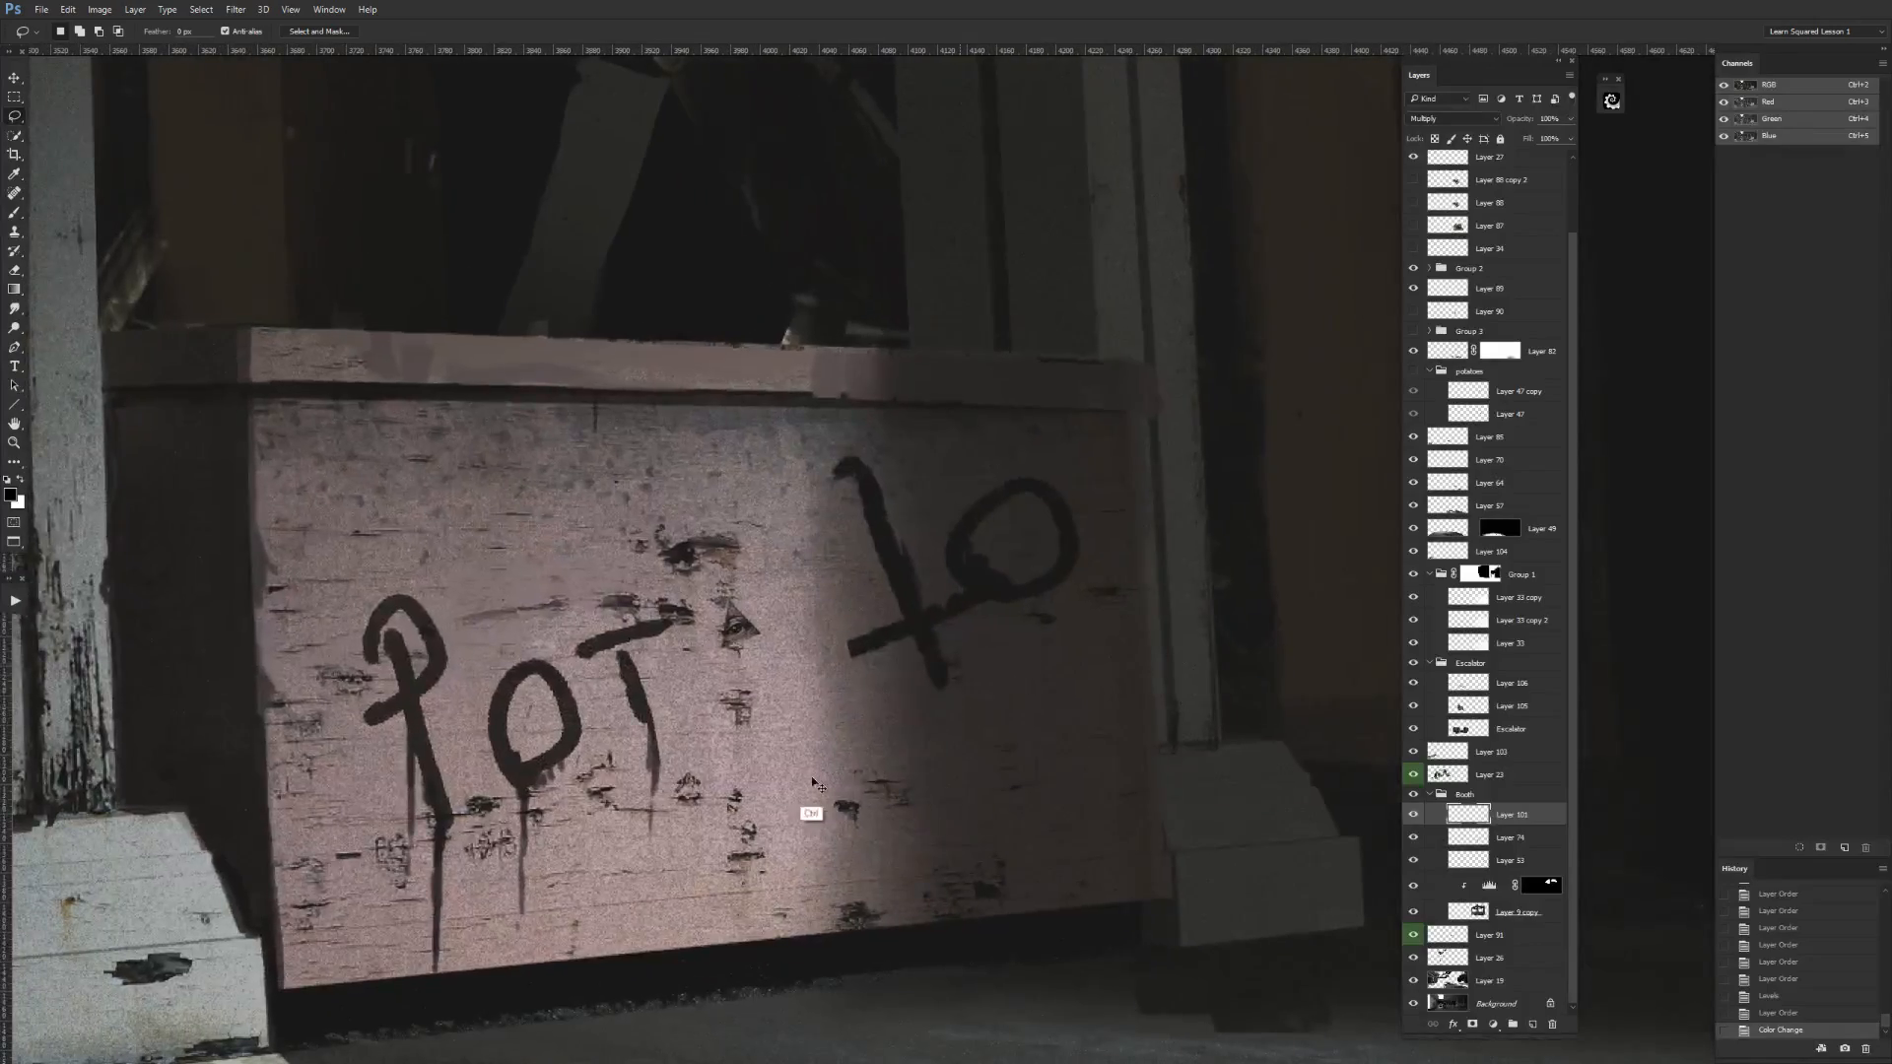
key("ctrl+plus")
scroll(669, 844, "up", 4)
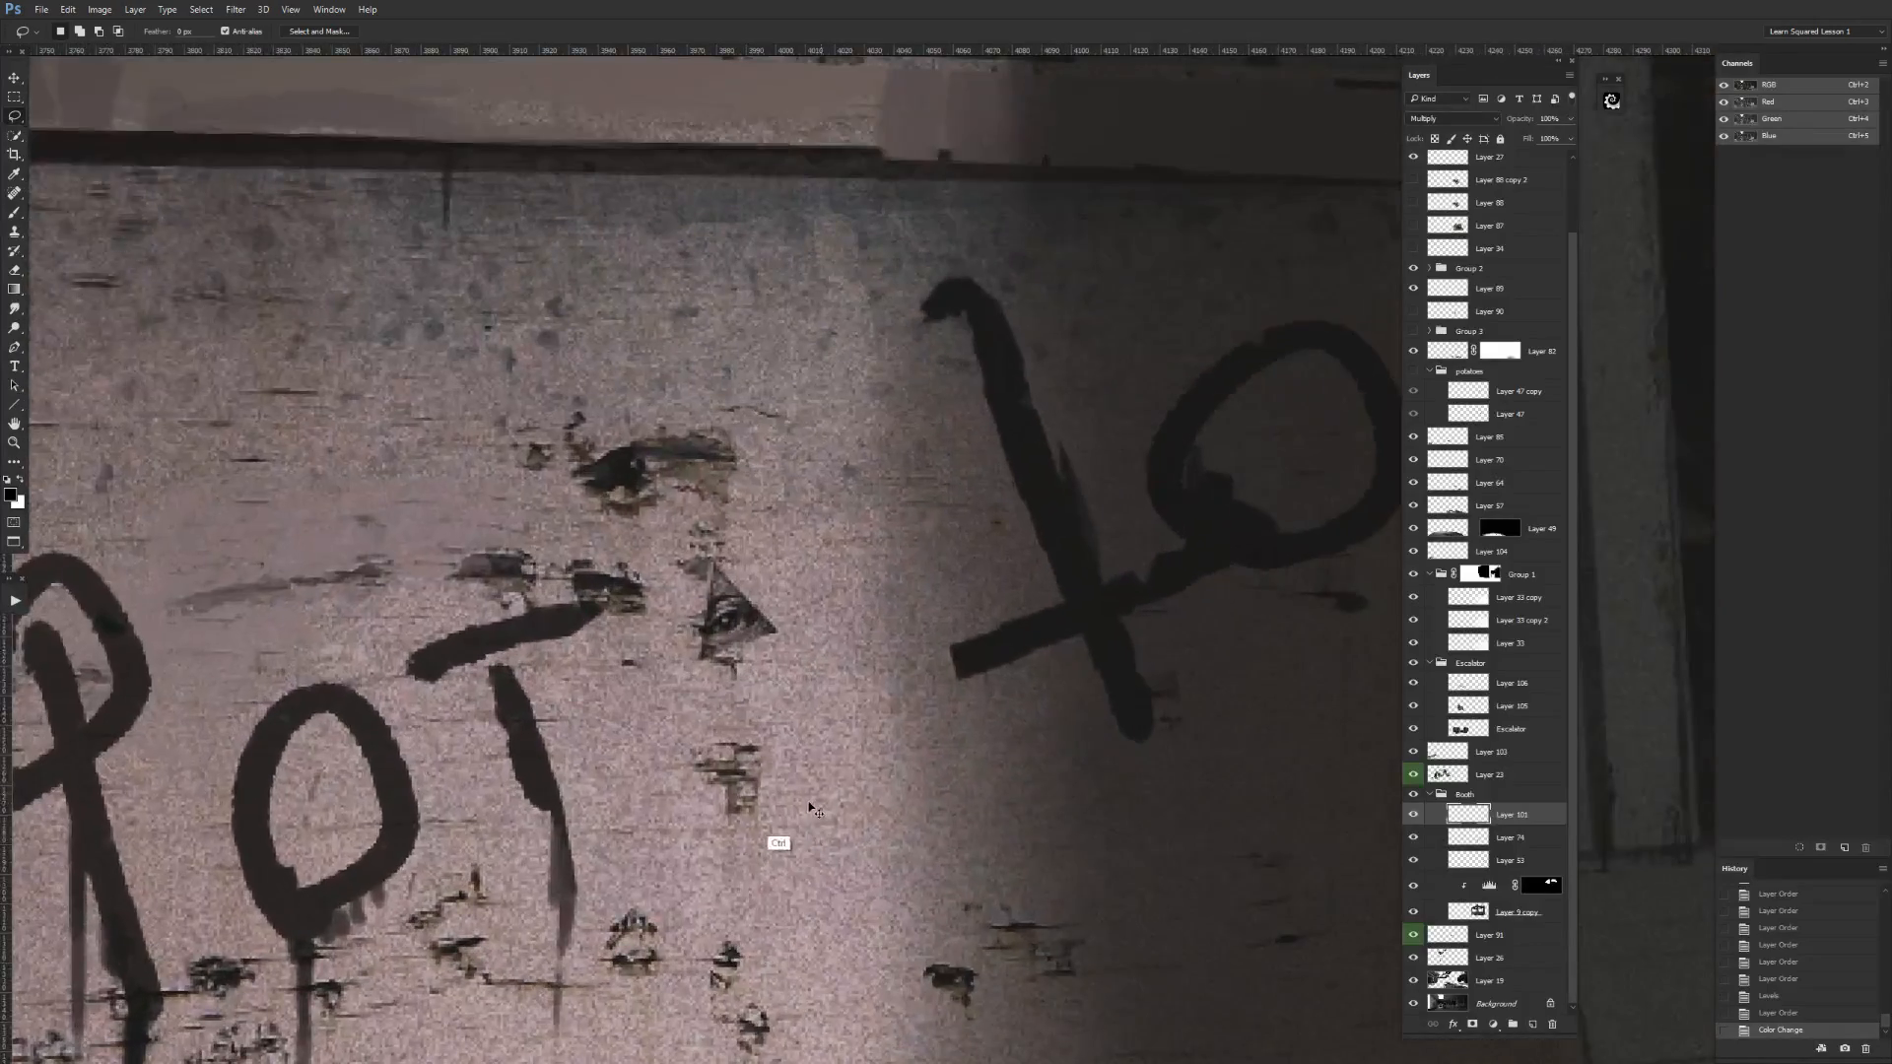
scroll(996, 807, "down", 2)
scroll(1132, 707, "up", 4)
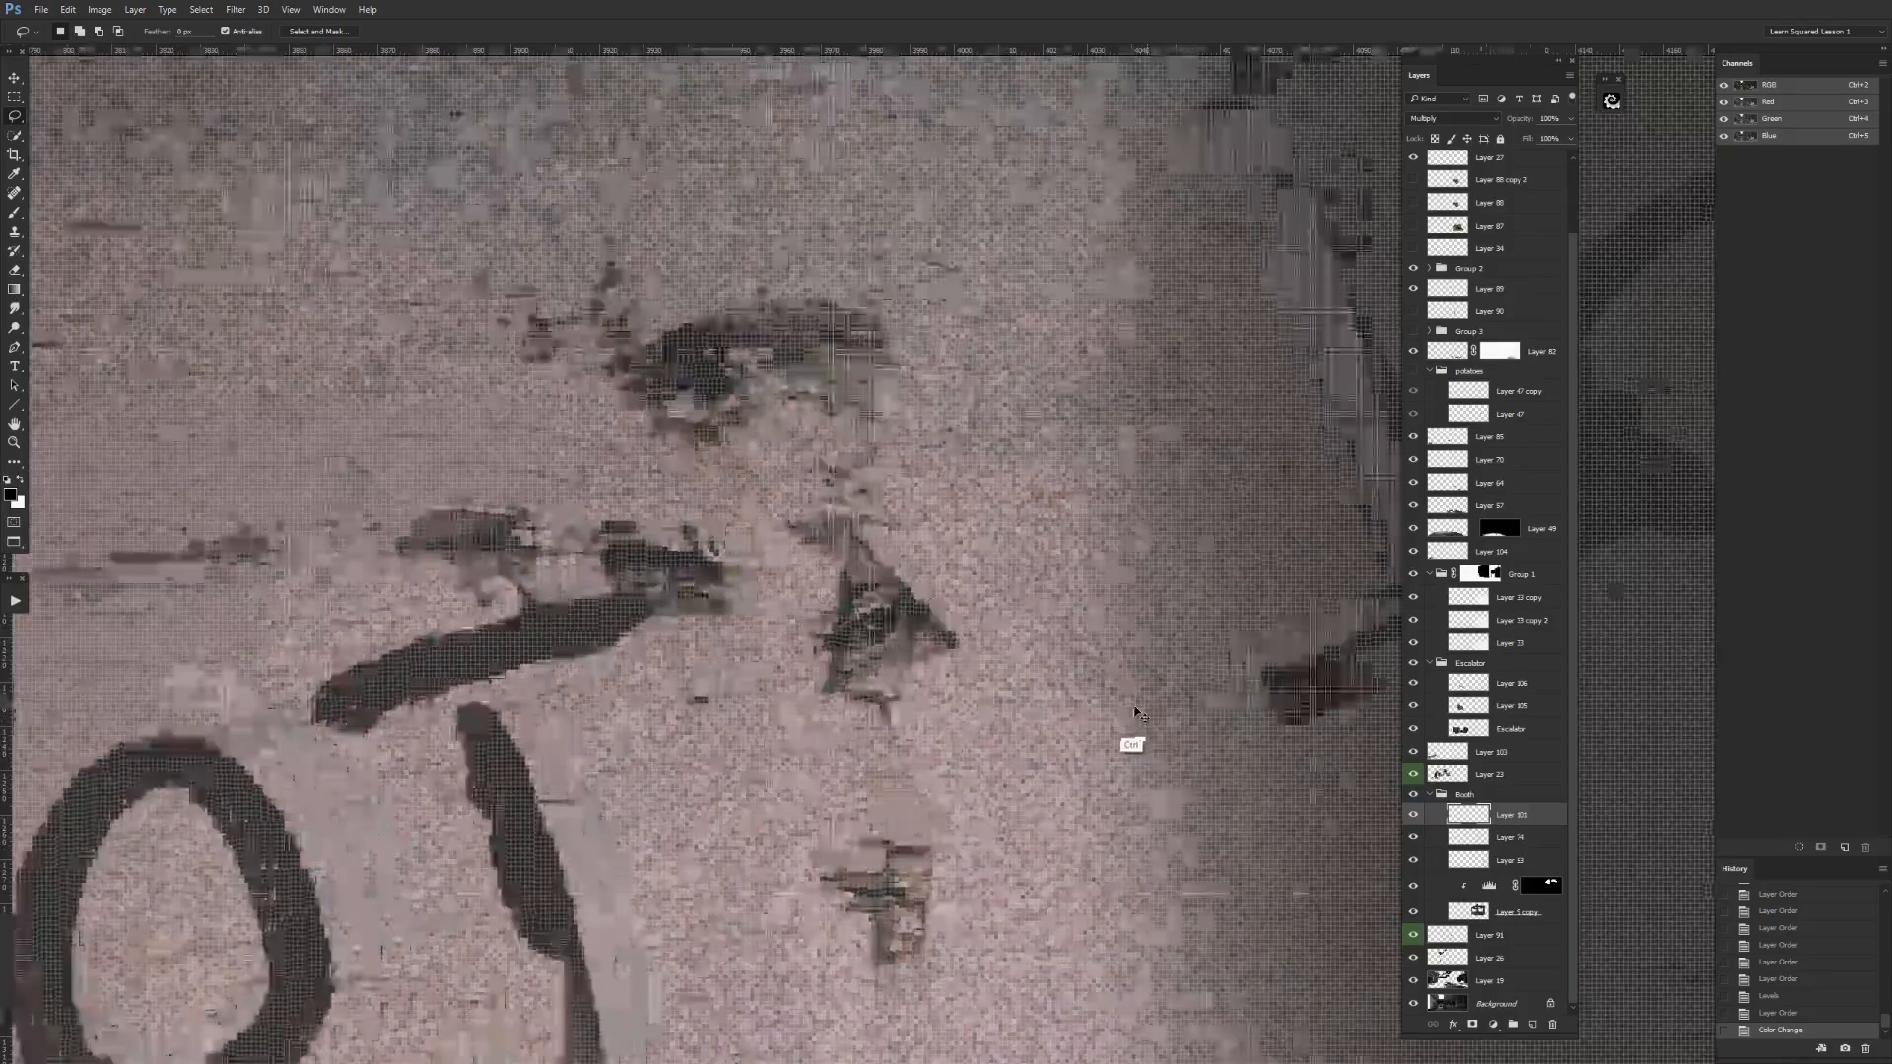
scroll(1034, 759, "up", 1)
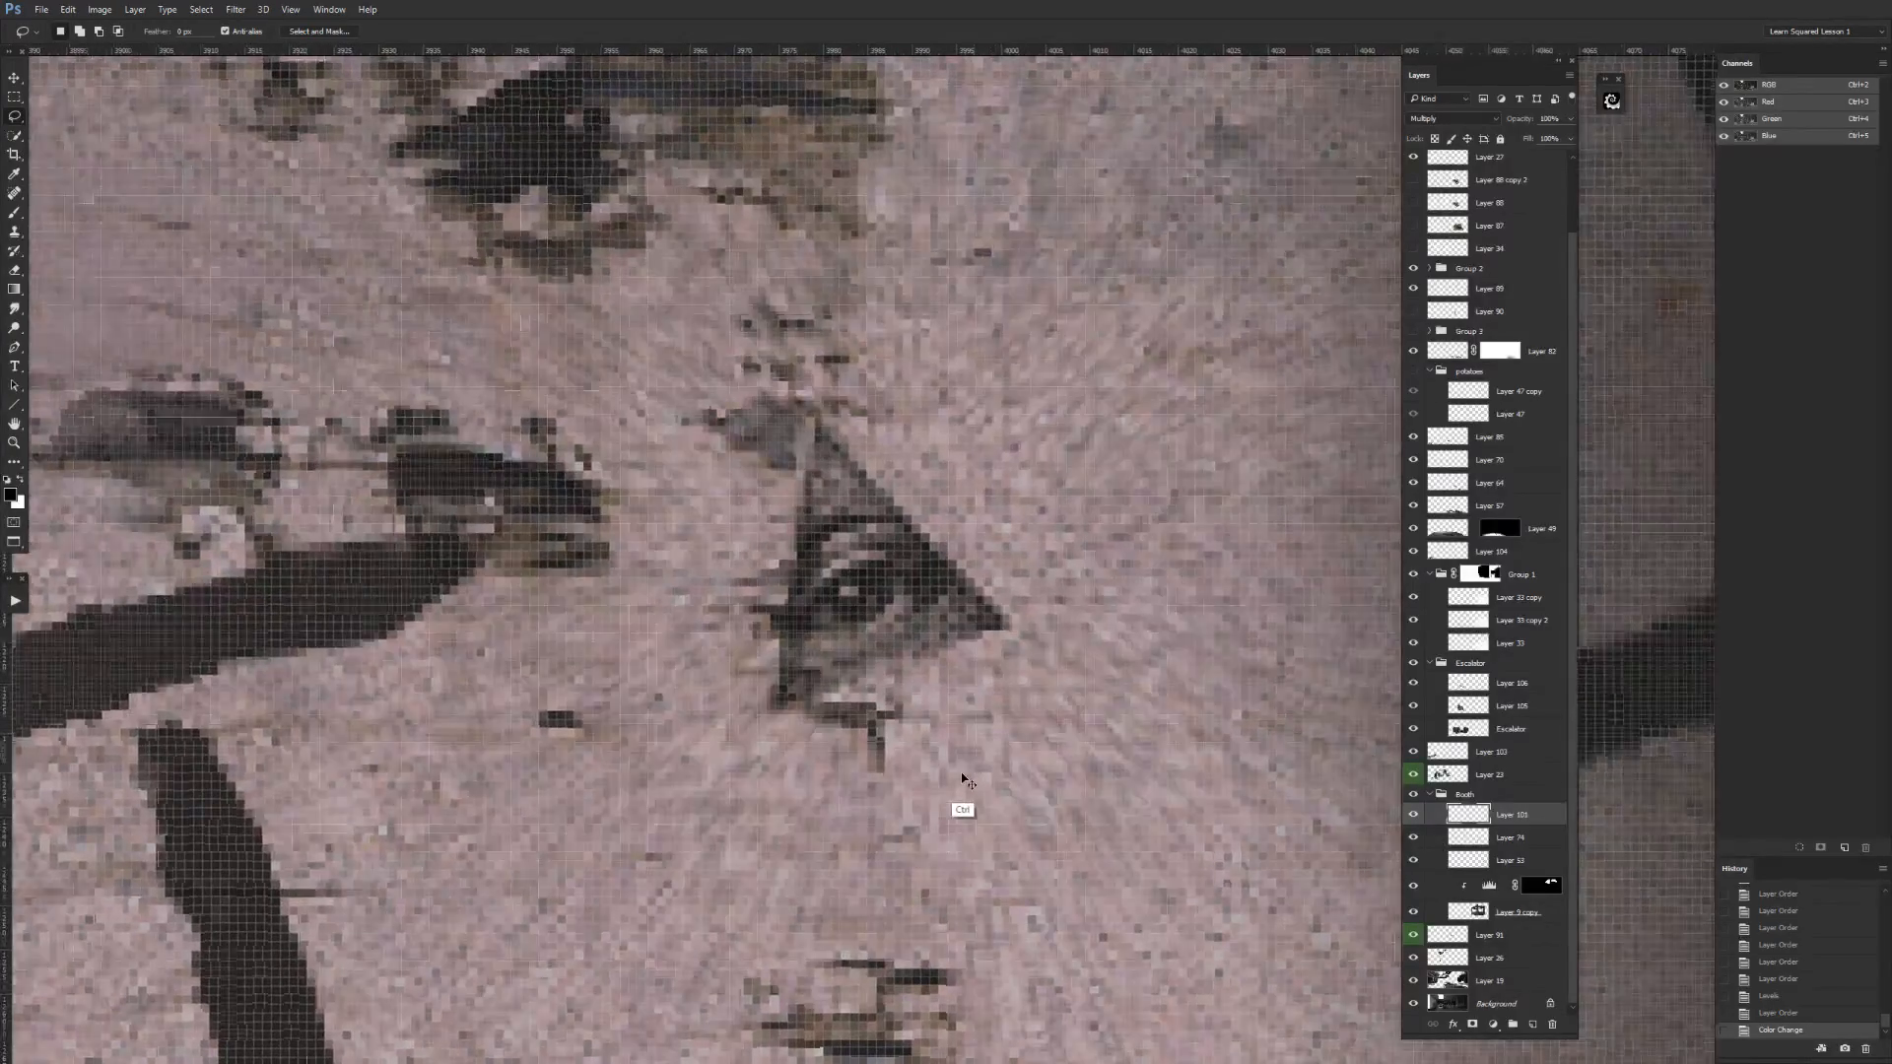
scroll(961, 788, "up", 3)
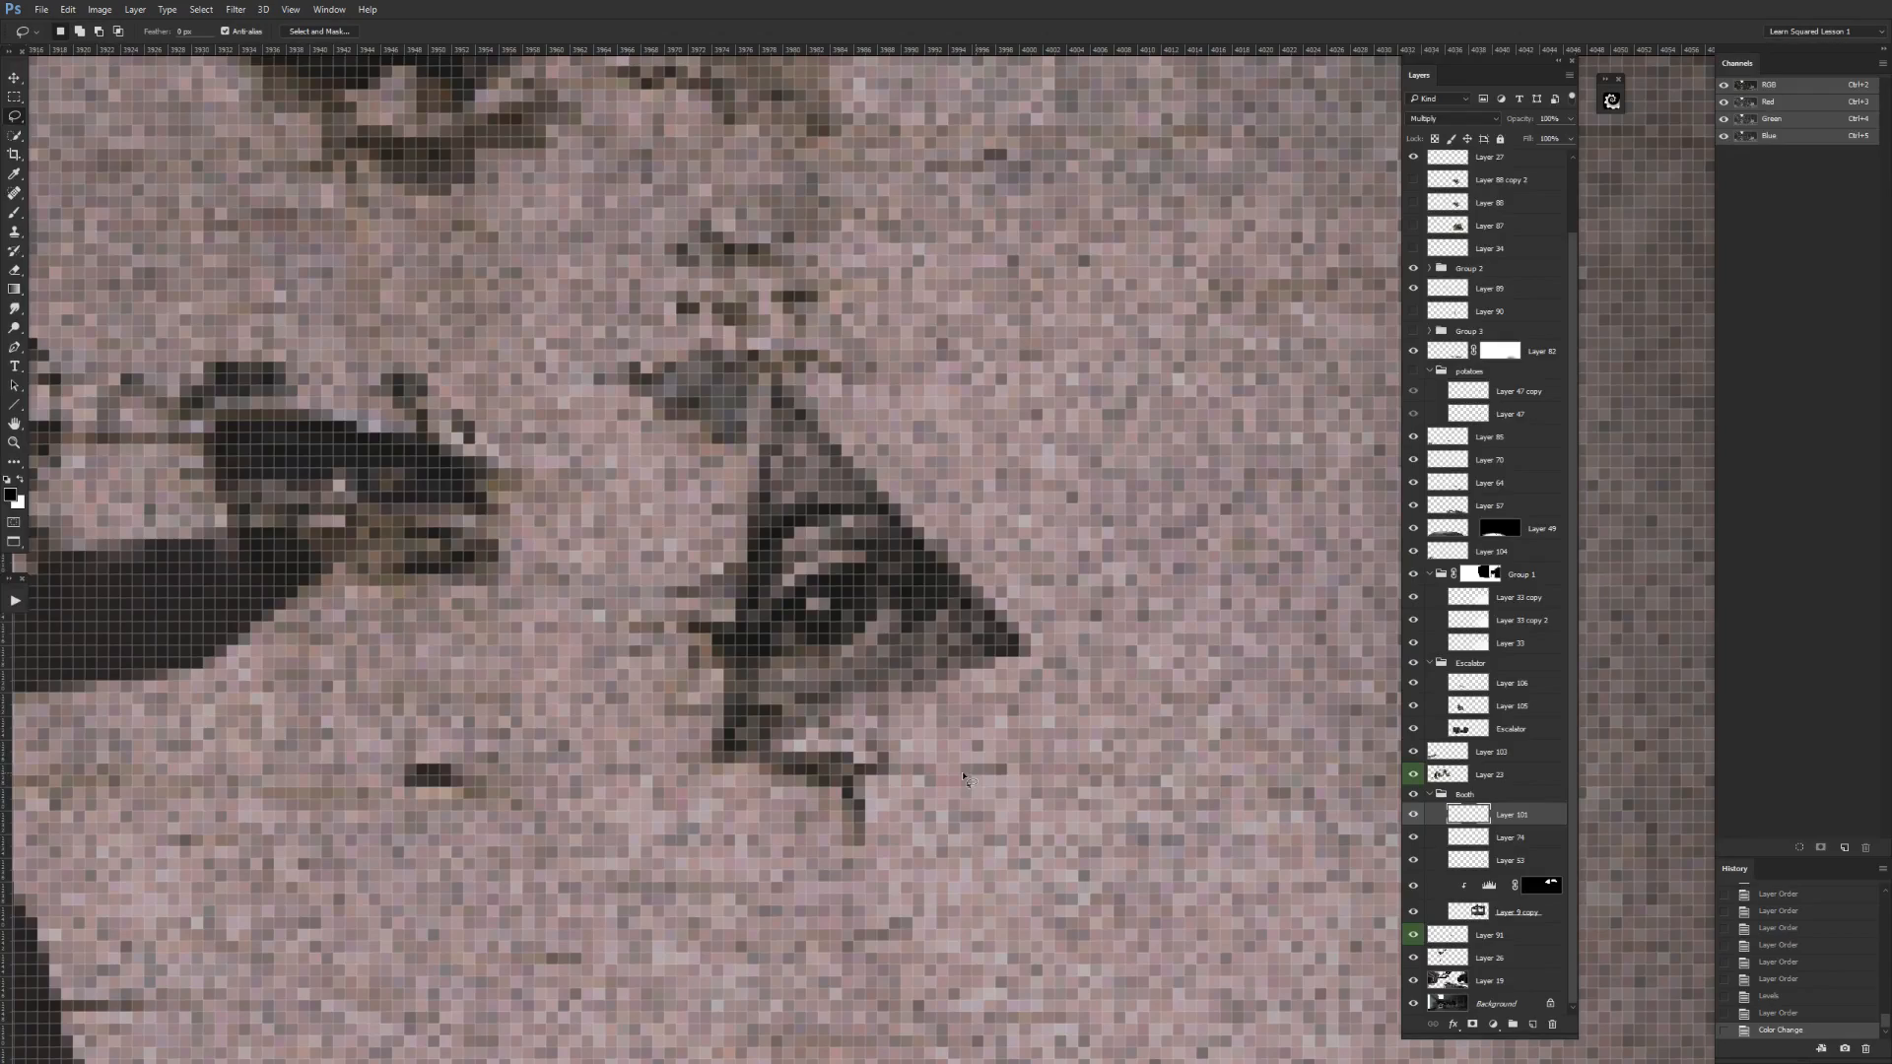
scroll(965, 779, "down", 3)
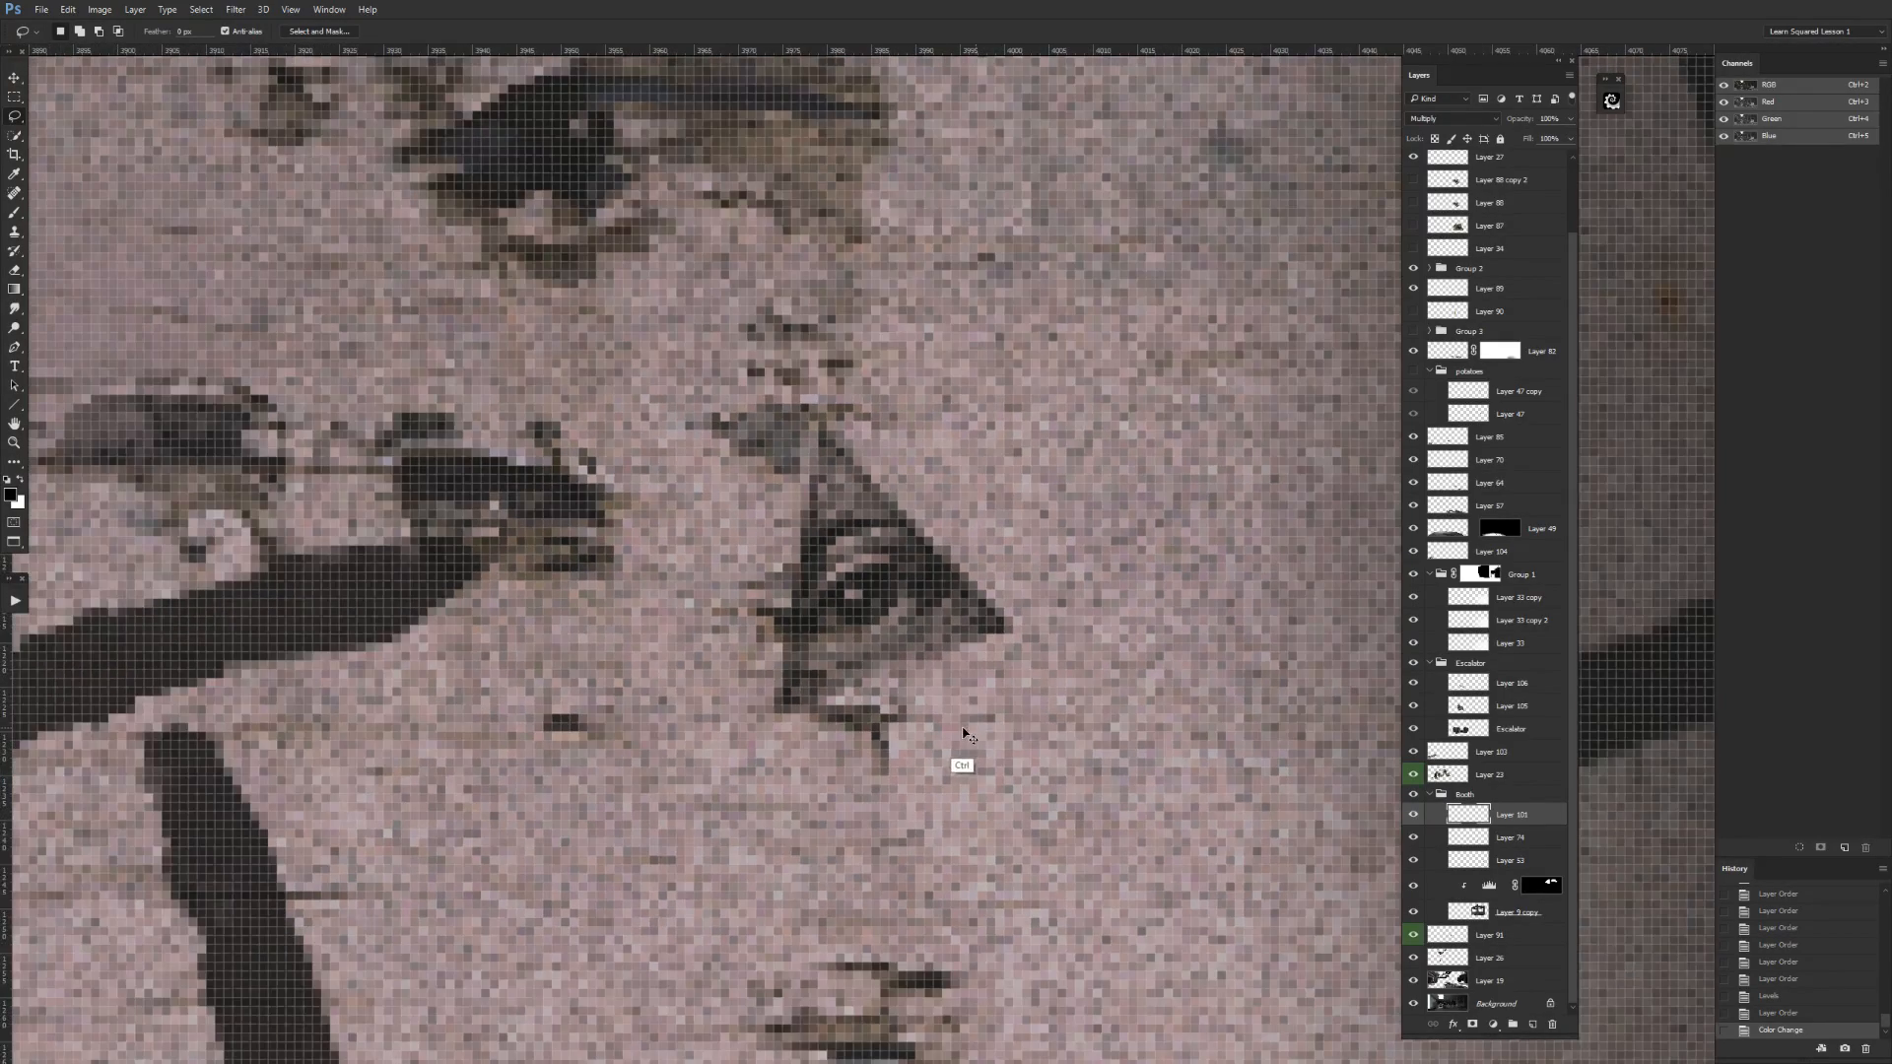
scroll(936, 793, "down", 4)
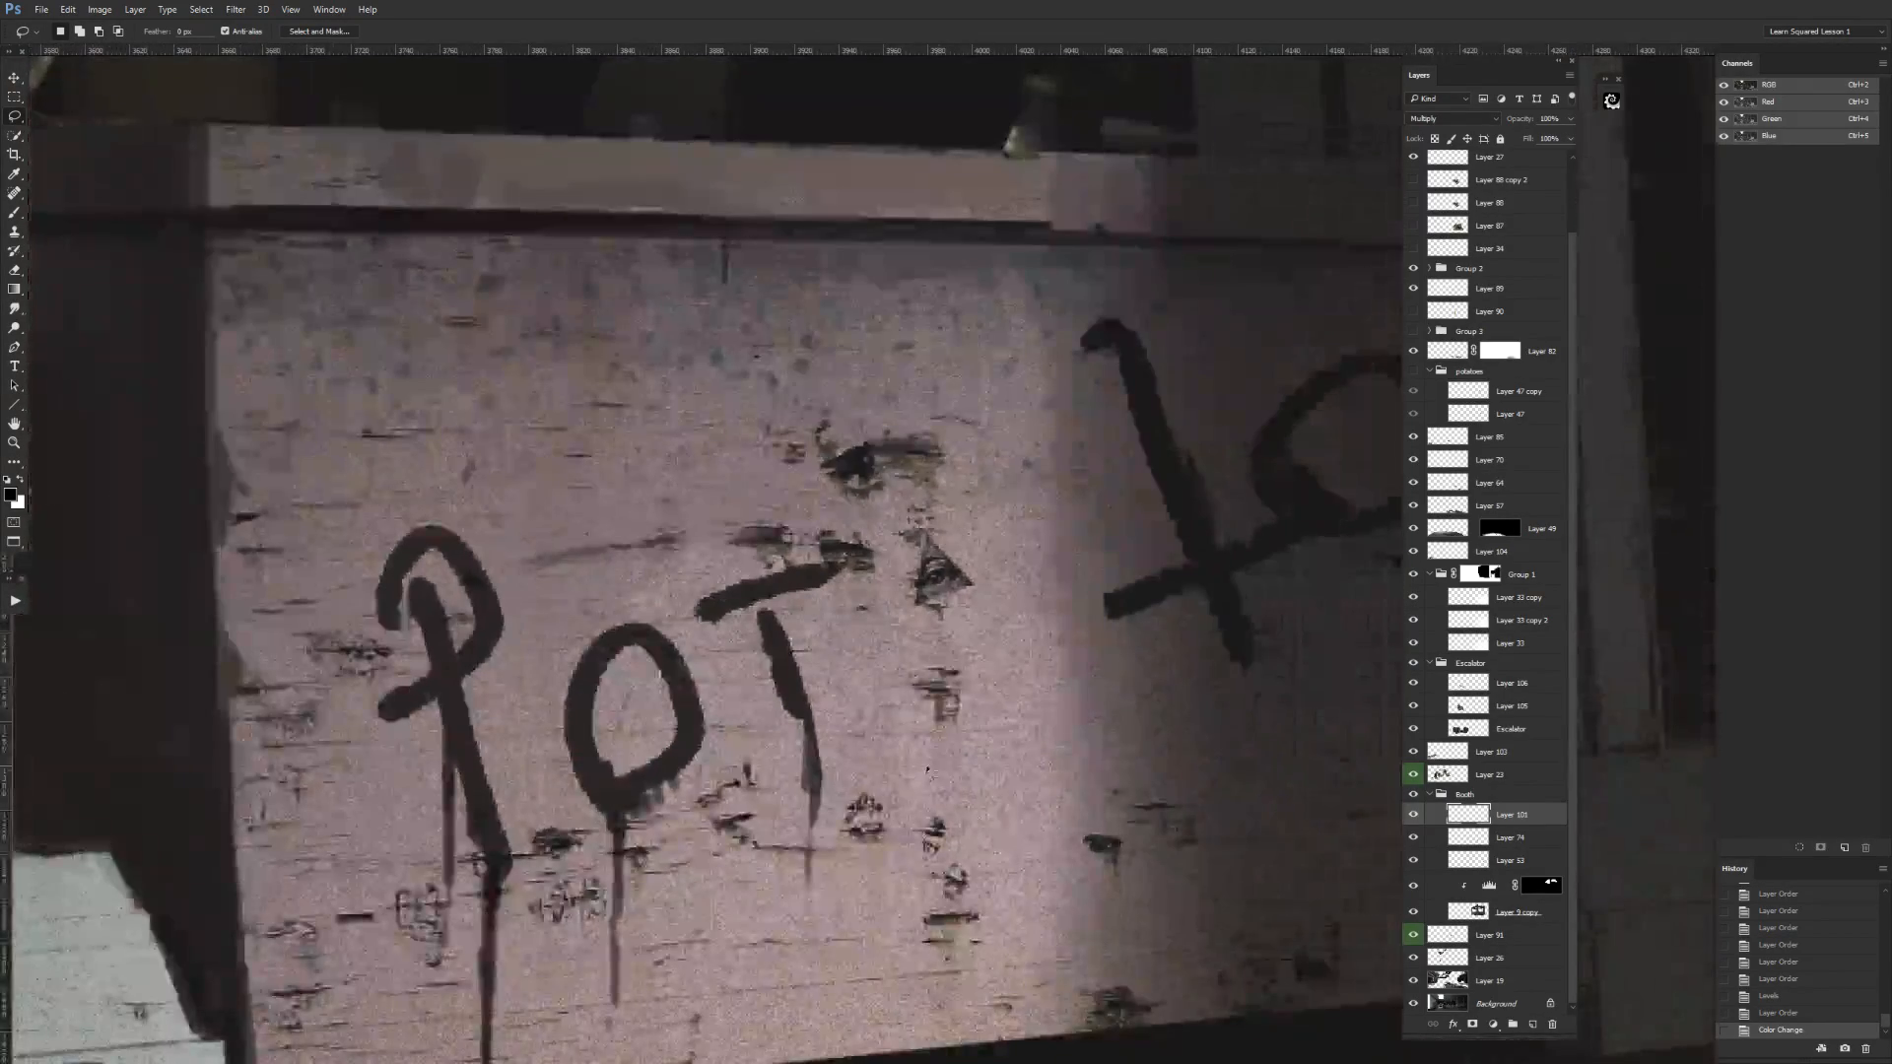
scroll(976, 778, "down", 3)
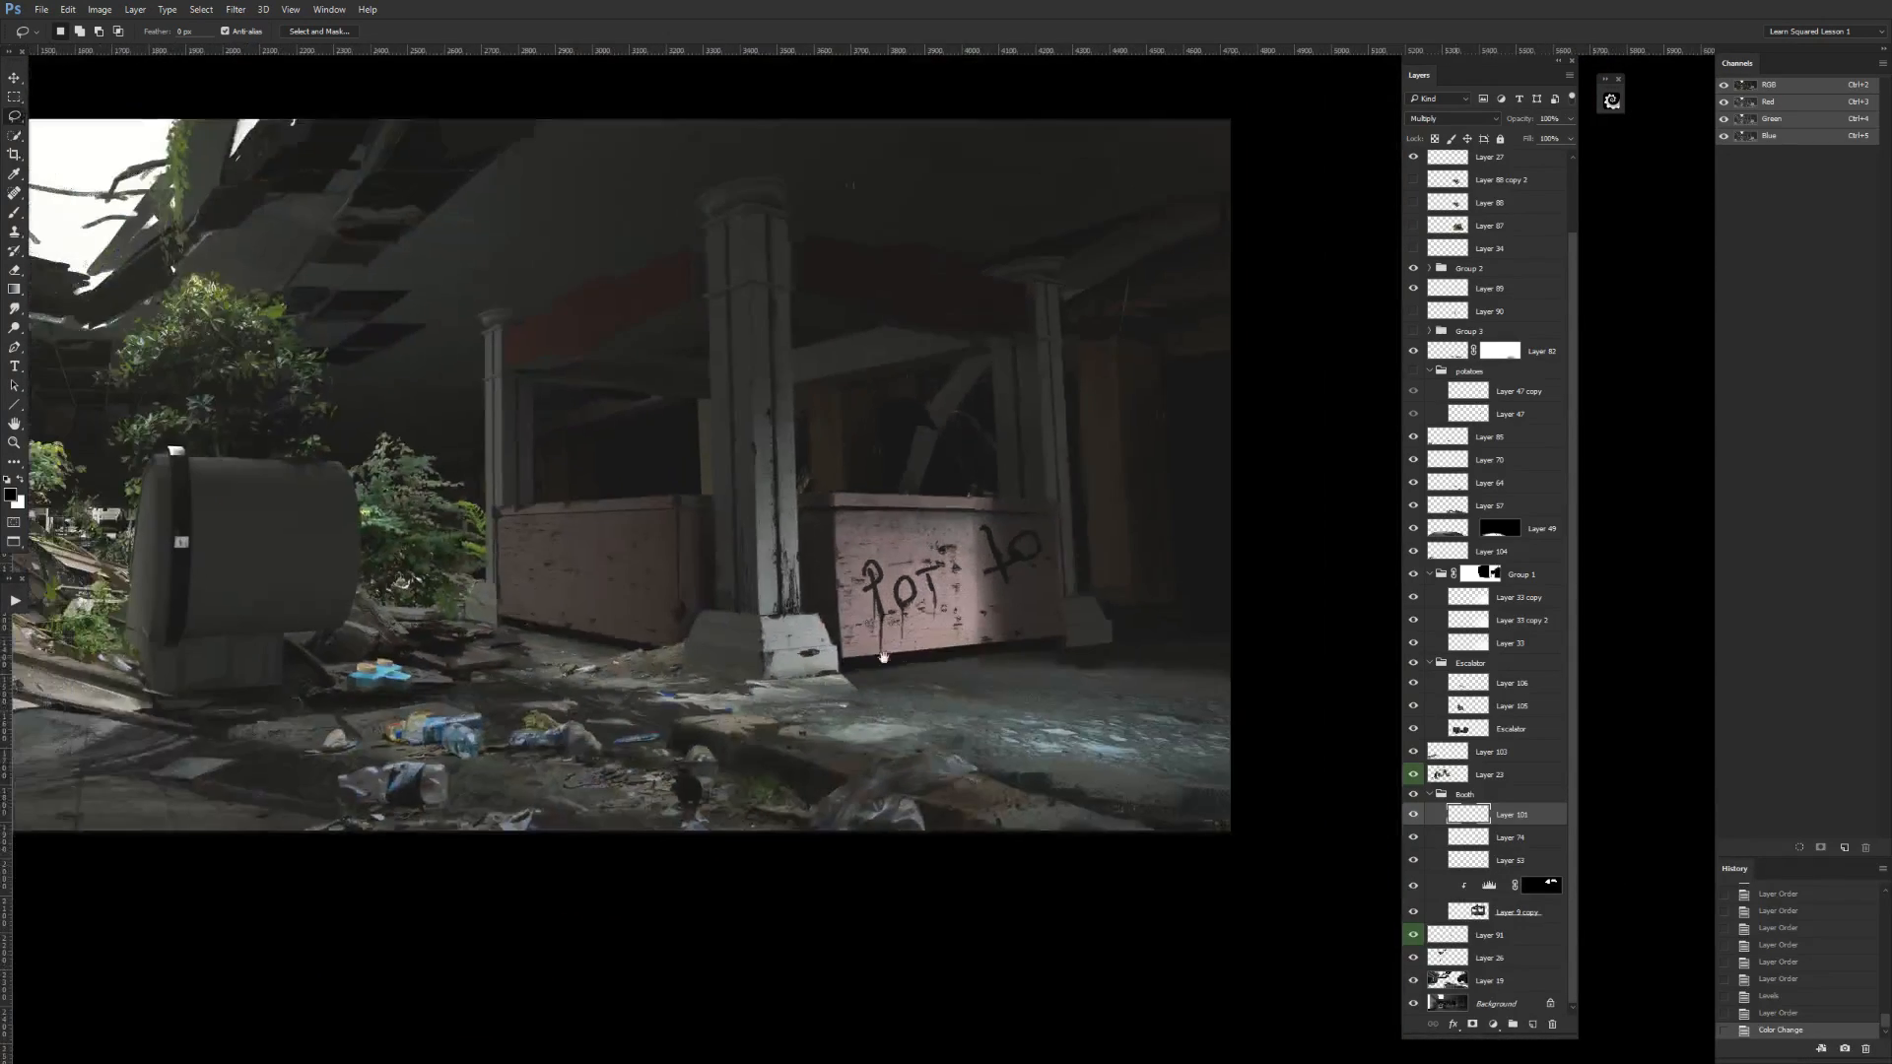
left_click_drag(883, 657, 1191, 697)
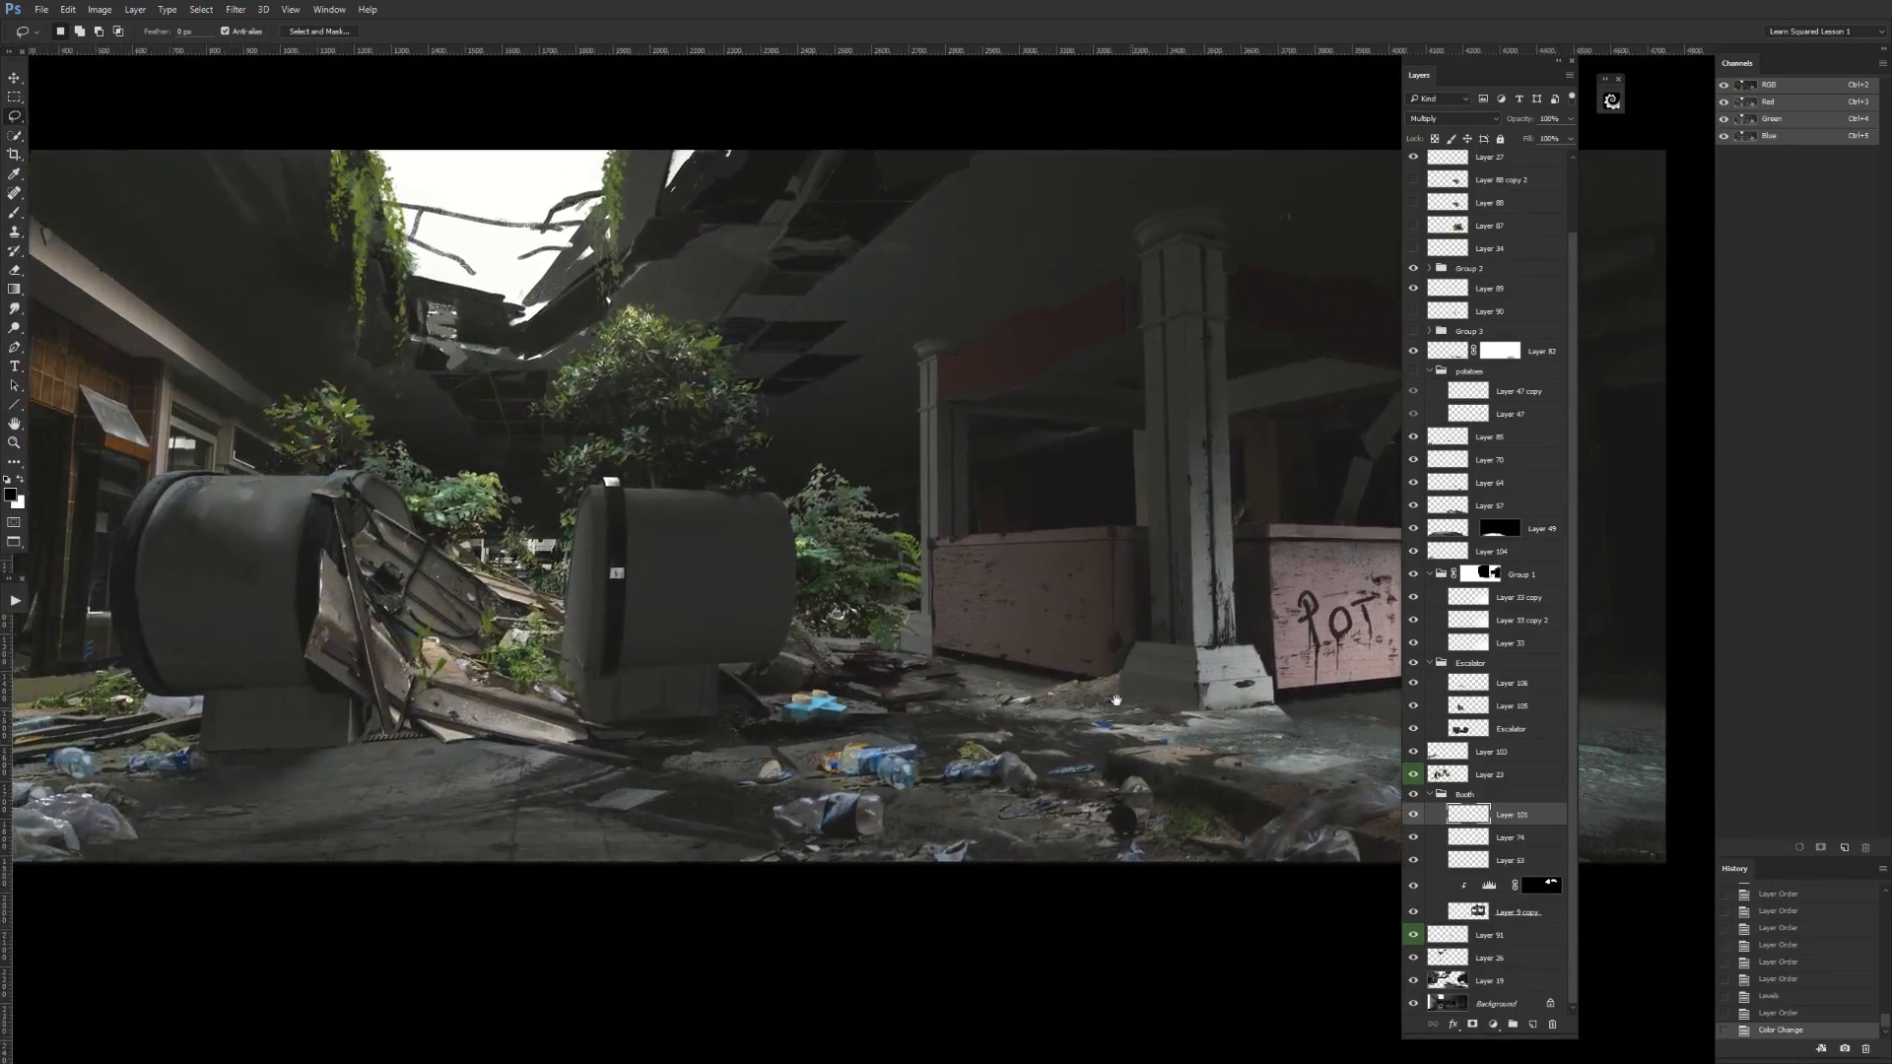
key("ctrl+minus")
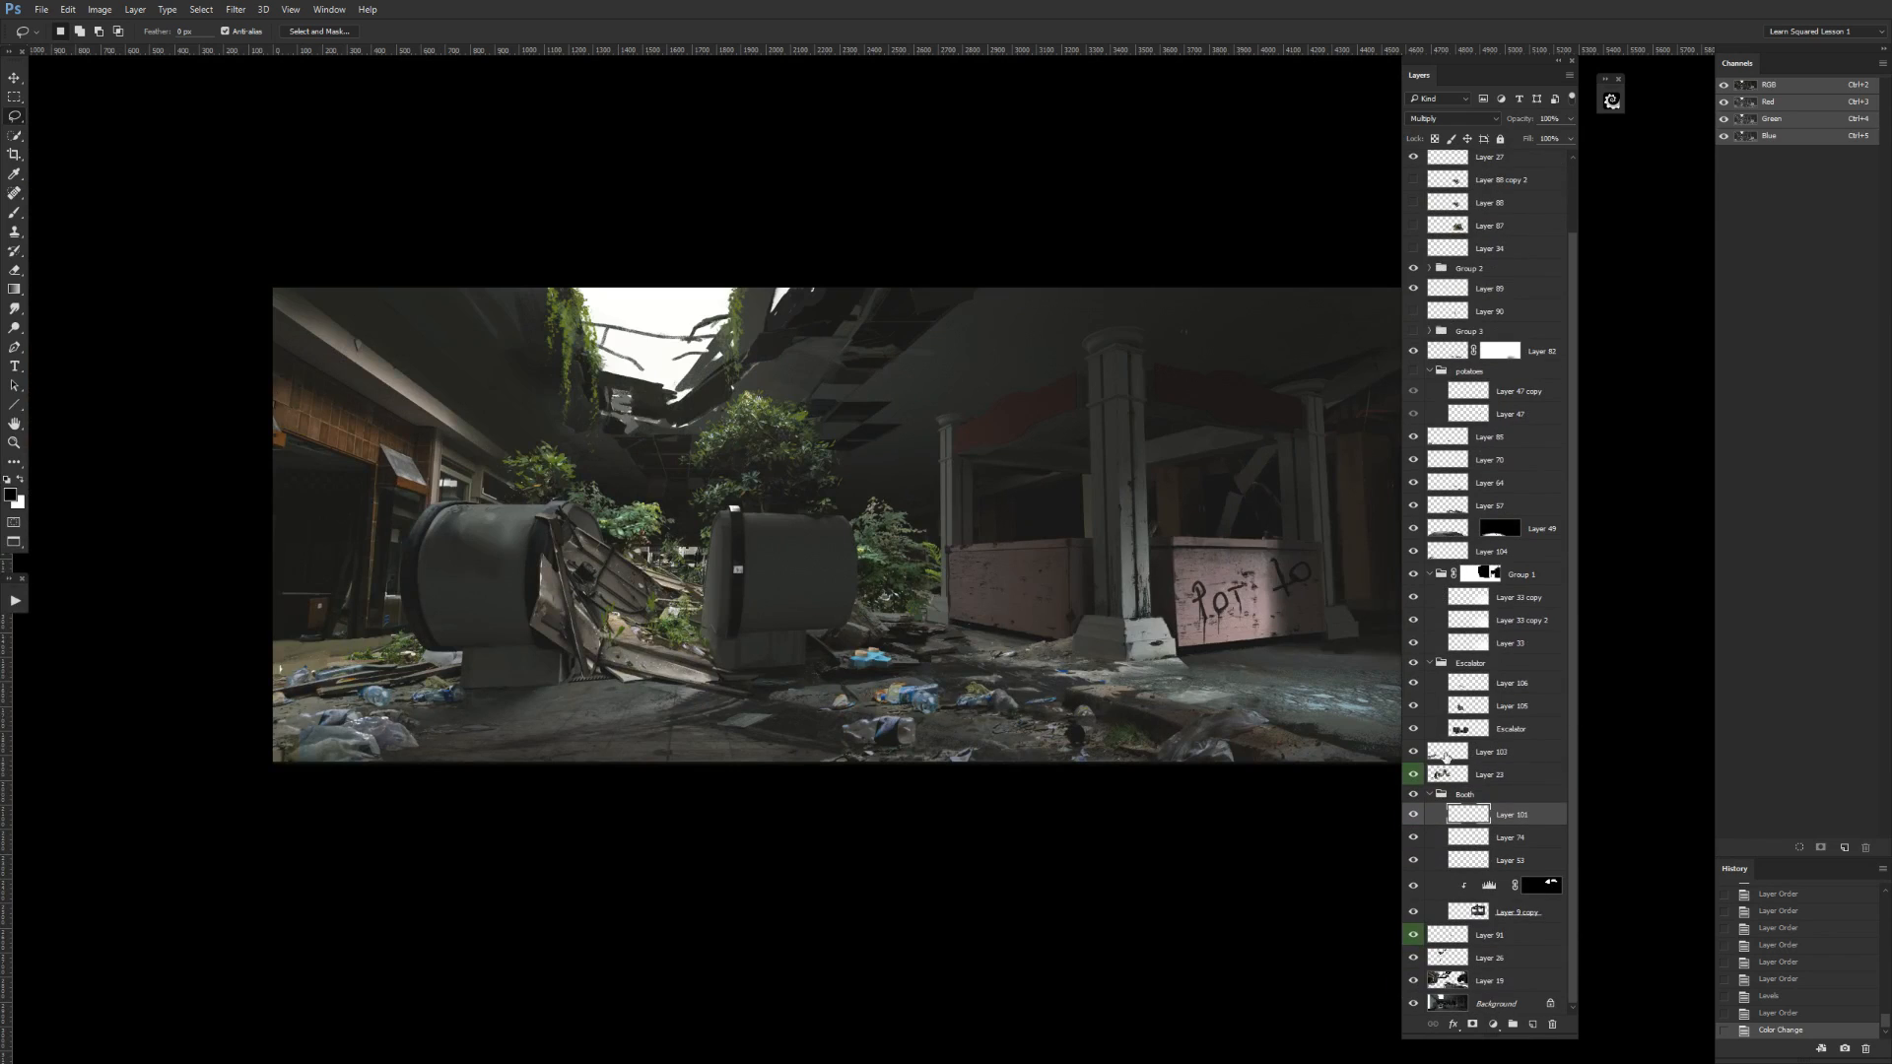
Collapse the Booth group, check Layer 104's contribution to the painting, and move Layer 104 above Layer 49.
left_click(1430, 795)
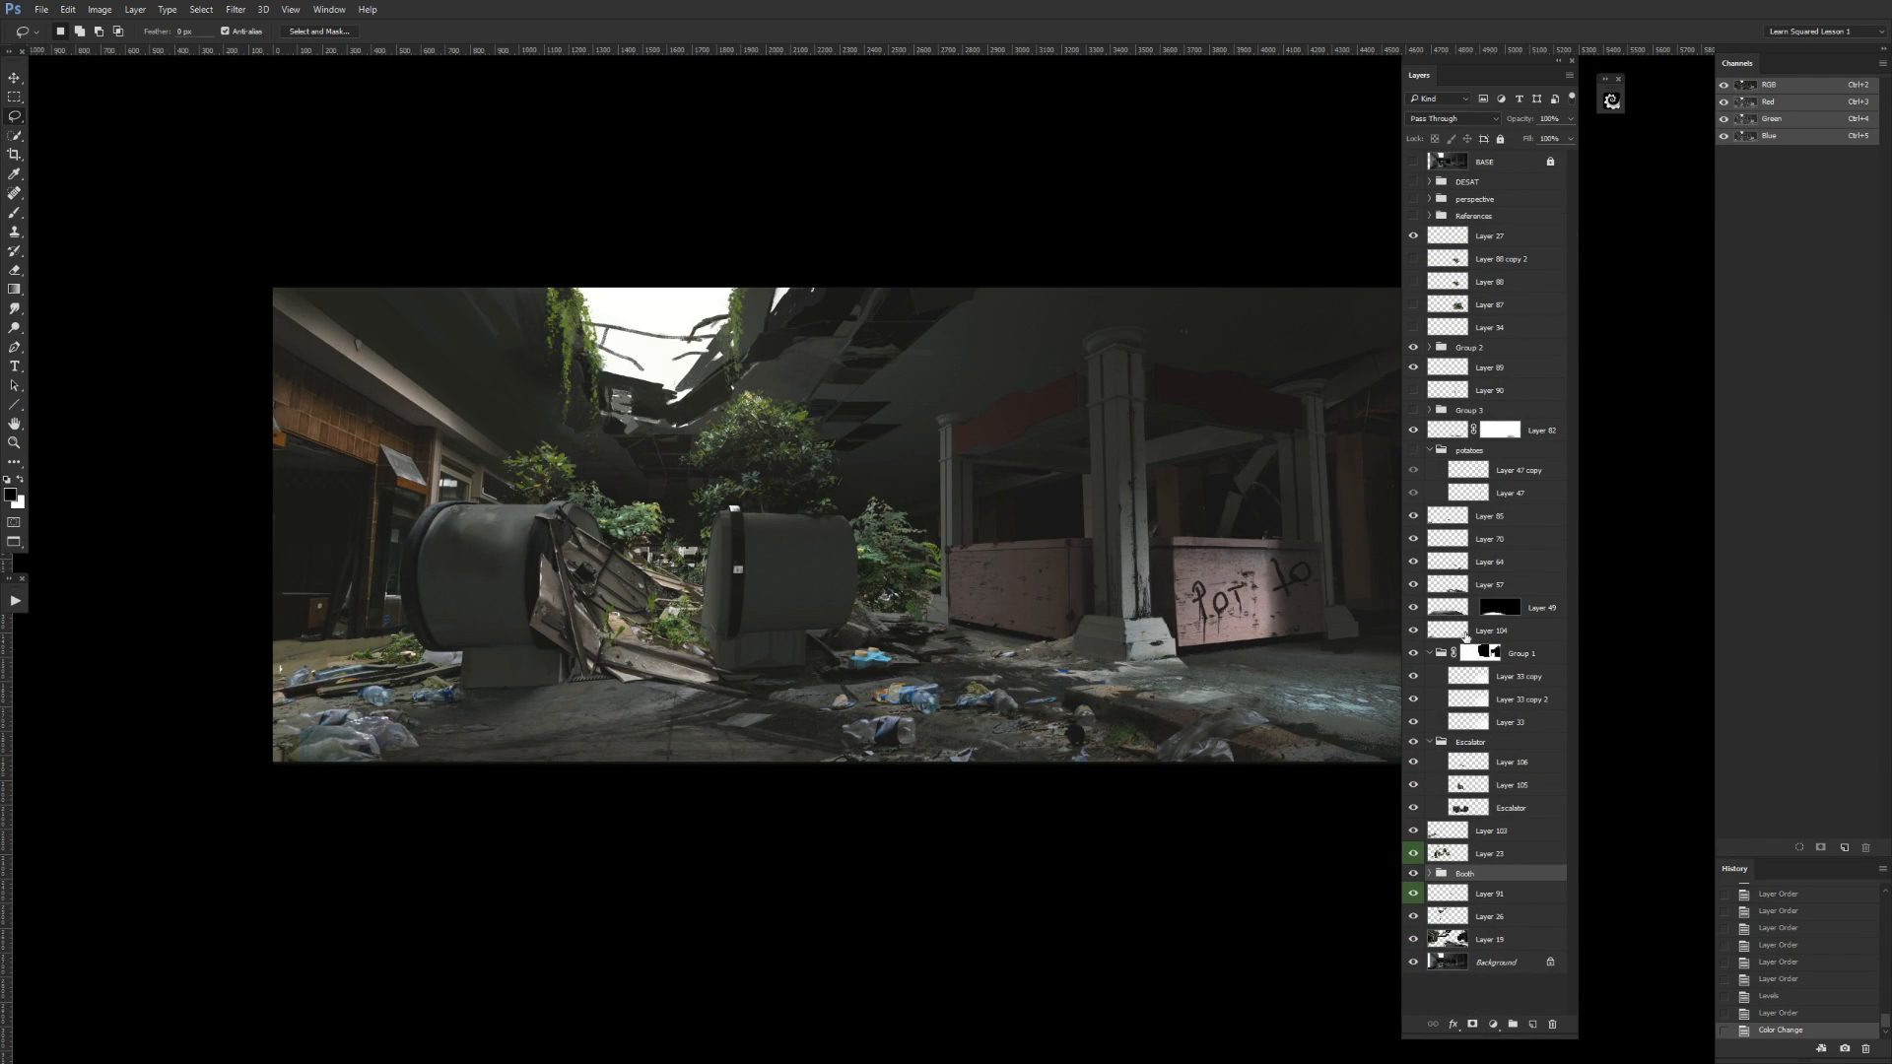
left_click(1492, 631)
left_click(1413, 631)
left_click(1414, 630)
left_click(1440, 612)
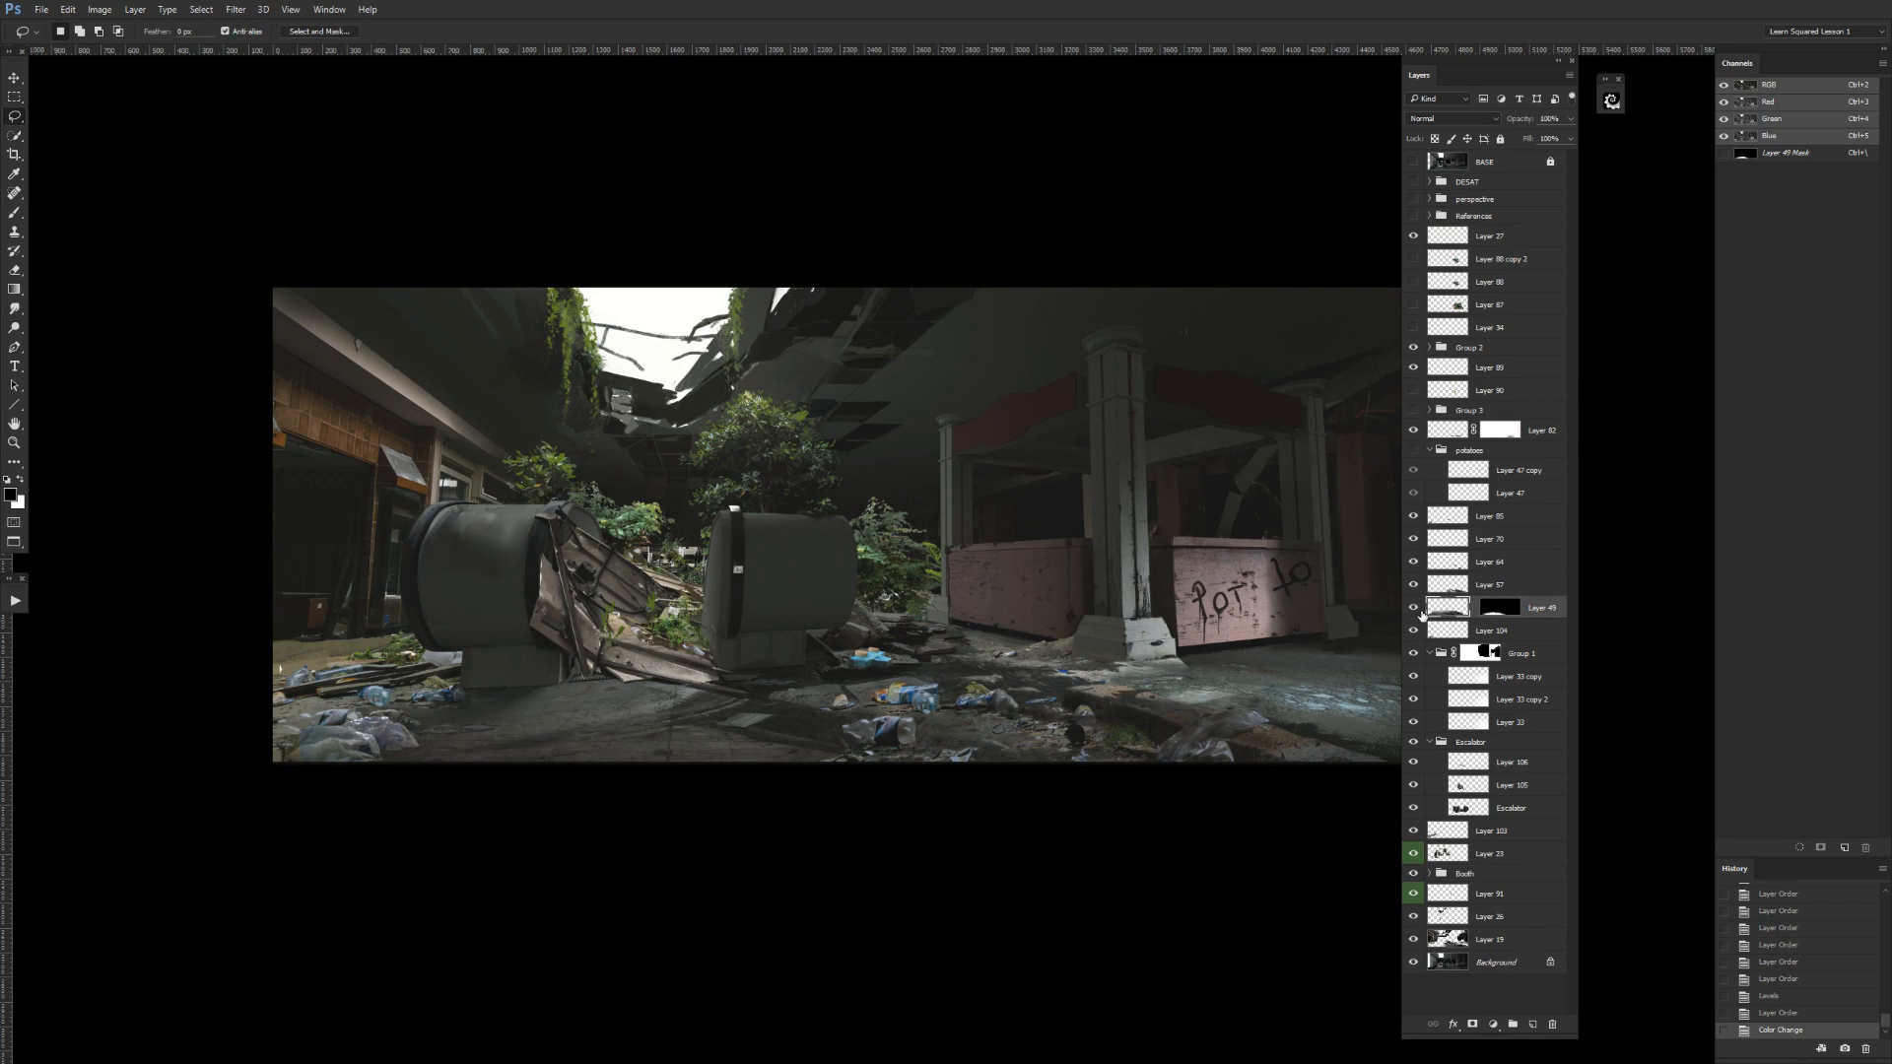
left_click(1413, 631)
left_click(1413, 632)
left_click(1439, 633)
left_click_drag(1447, 636, 1456, 611)
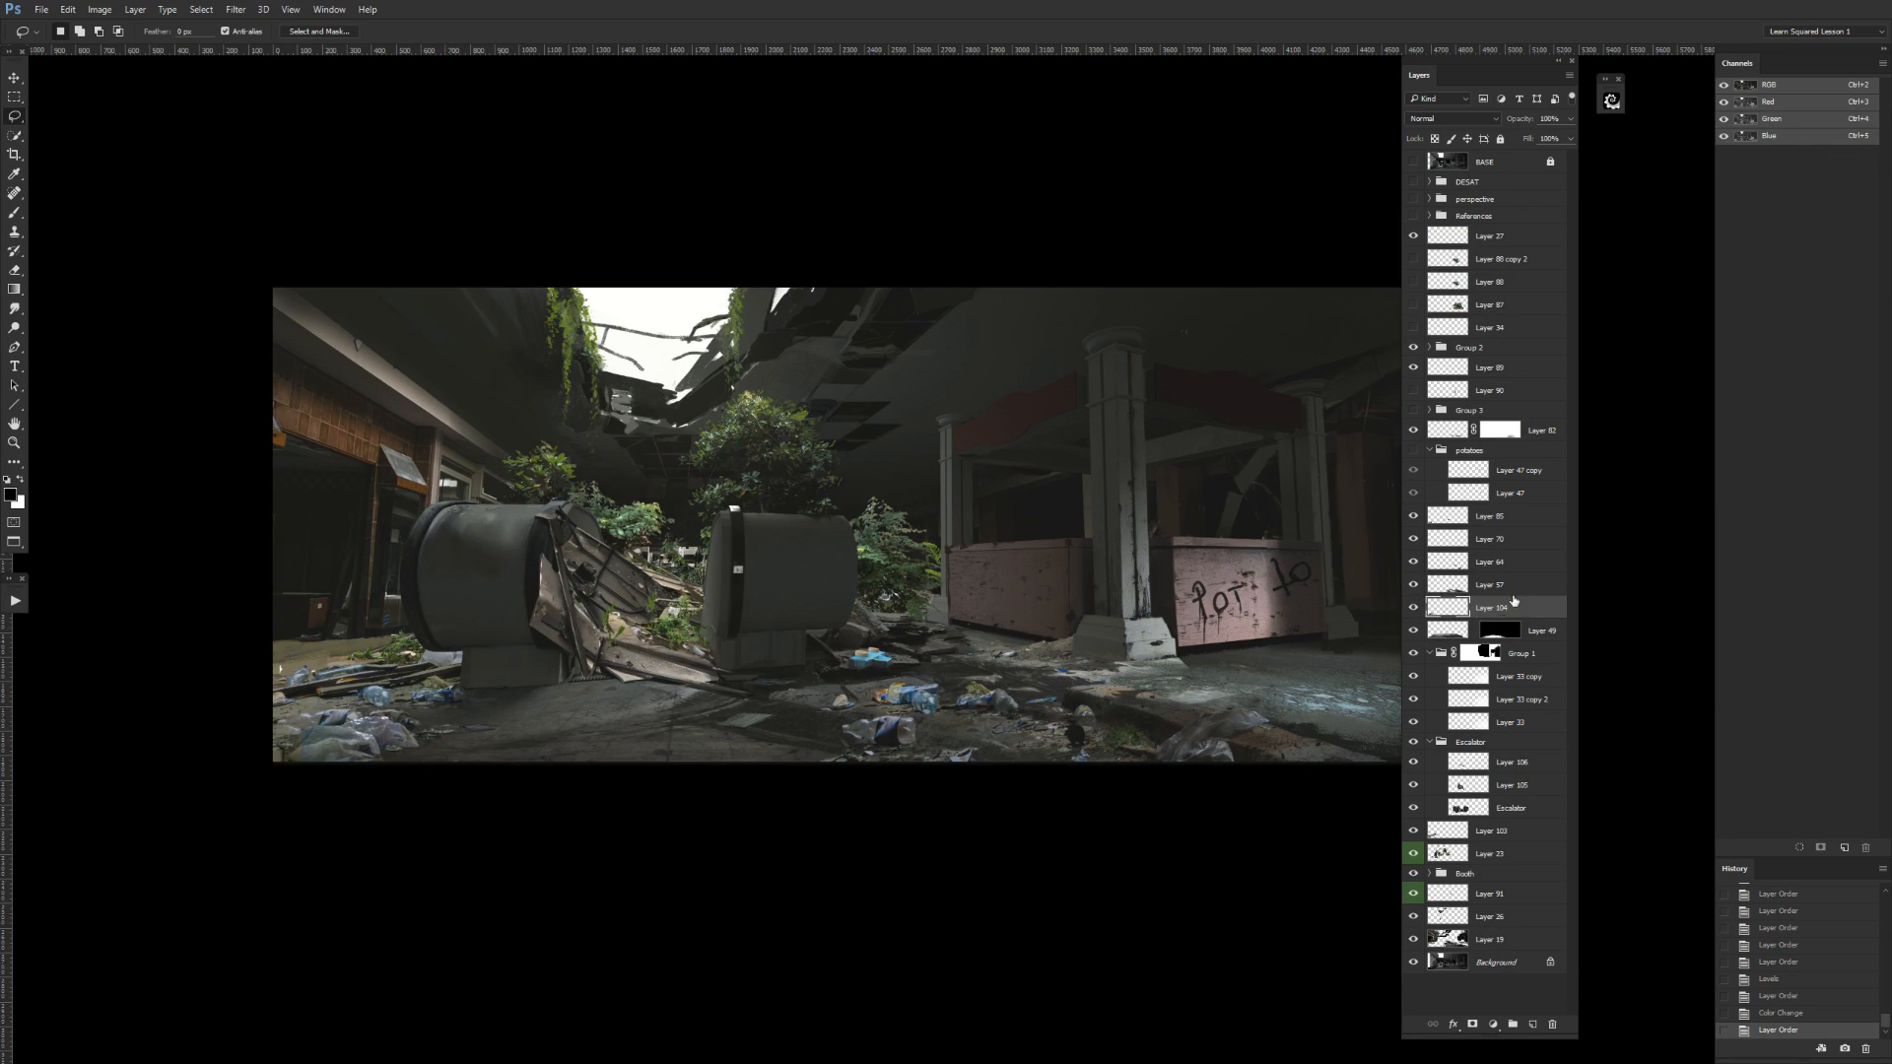
Check Layer 49's contribution by toggling its visibility and its layer mask off and on.
left_click(1413, 631)
left_click(1412, 630)
left_click(1499, 631, "shift")
left_click(1501, 633, "shift")
Check the layer directly above Layer 104 and merge it down into Layer 104.
left_click(1413, 585)
left_click(1413, 584)
left_click(1463, 584)
key("ctrl+e")
Check the merged Layer 104 and Layer 64 by toggling their visibility, and merge Layer 64 down into Layer 104.
left_click(1412, 584)
left_click(1413, 584)
left_click(1412, 562)
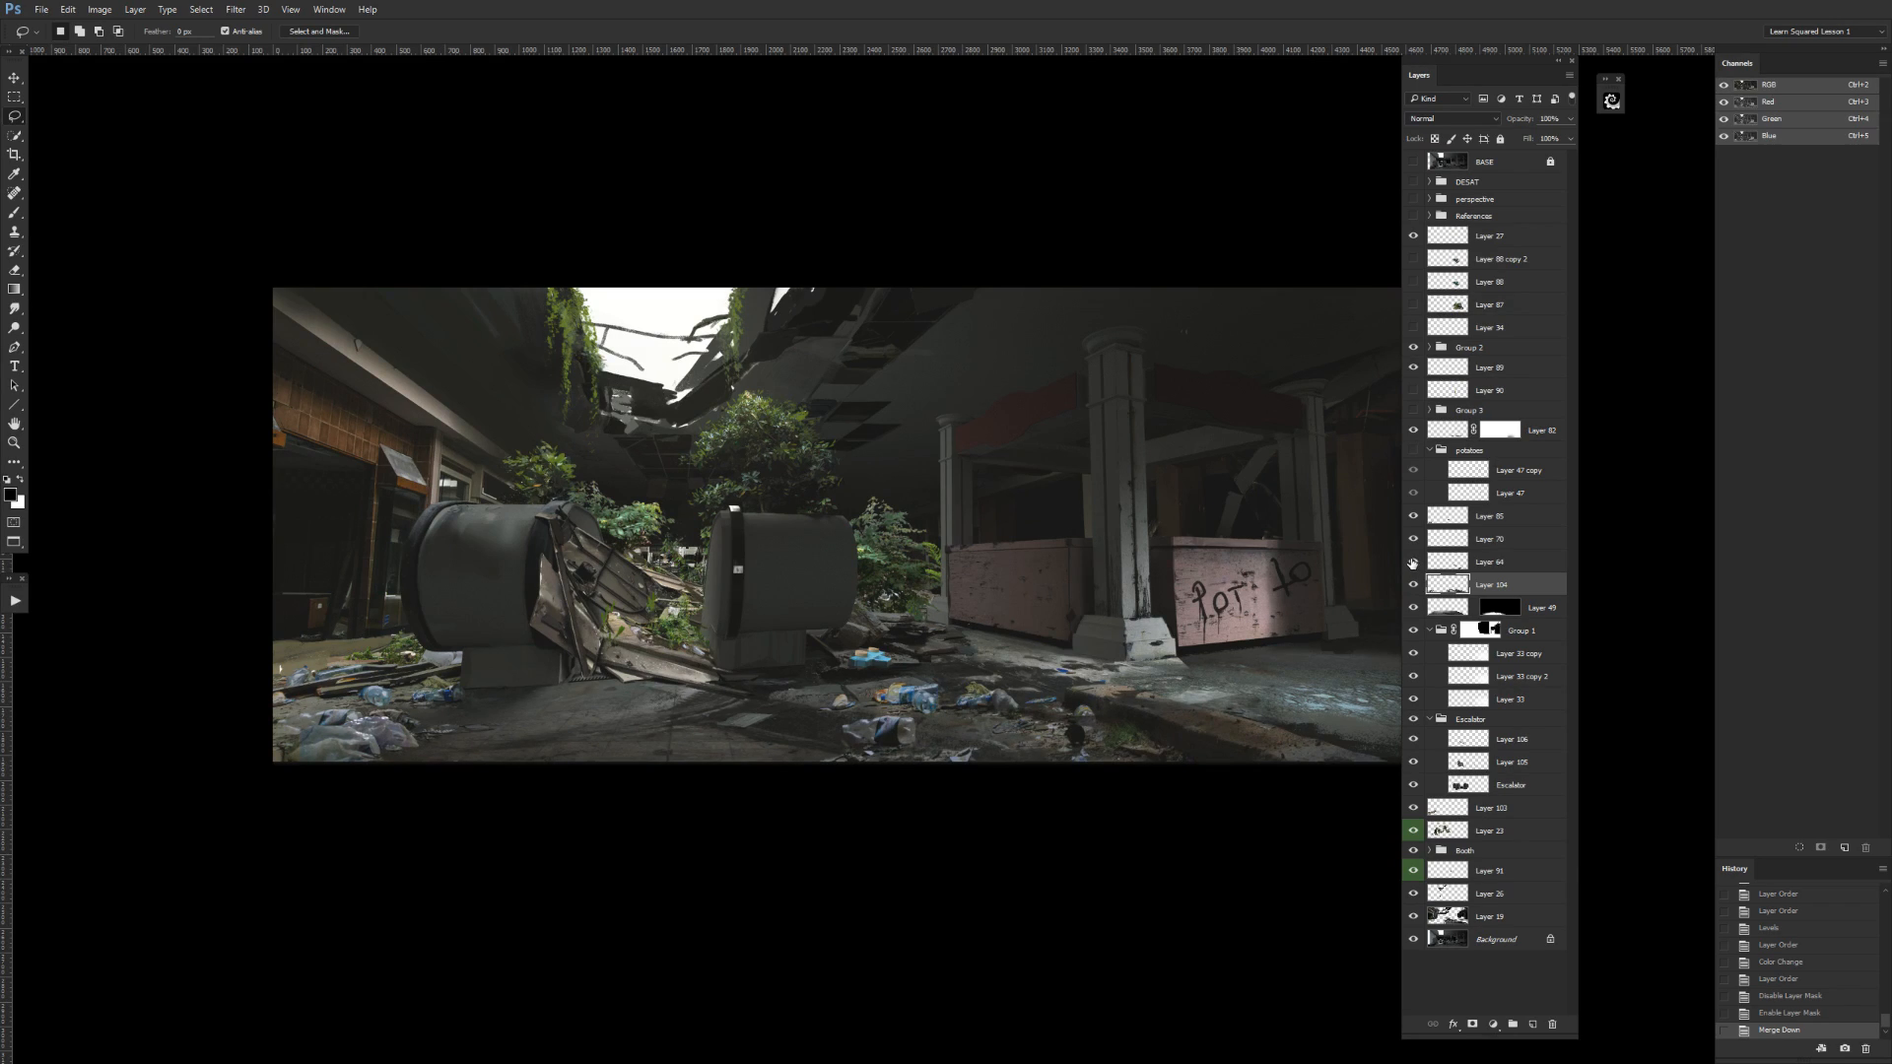
left_click(1412, 561)
left_click(1463, 561)
key("ctrl+e")
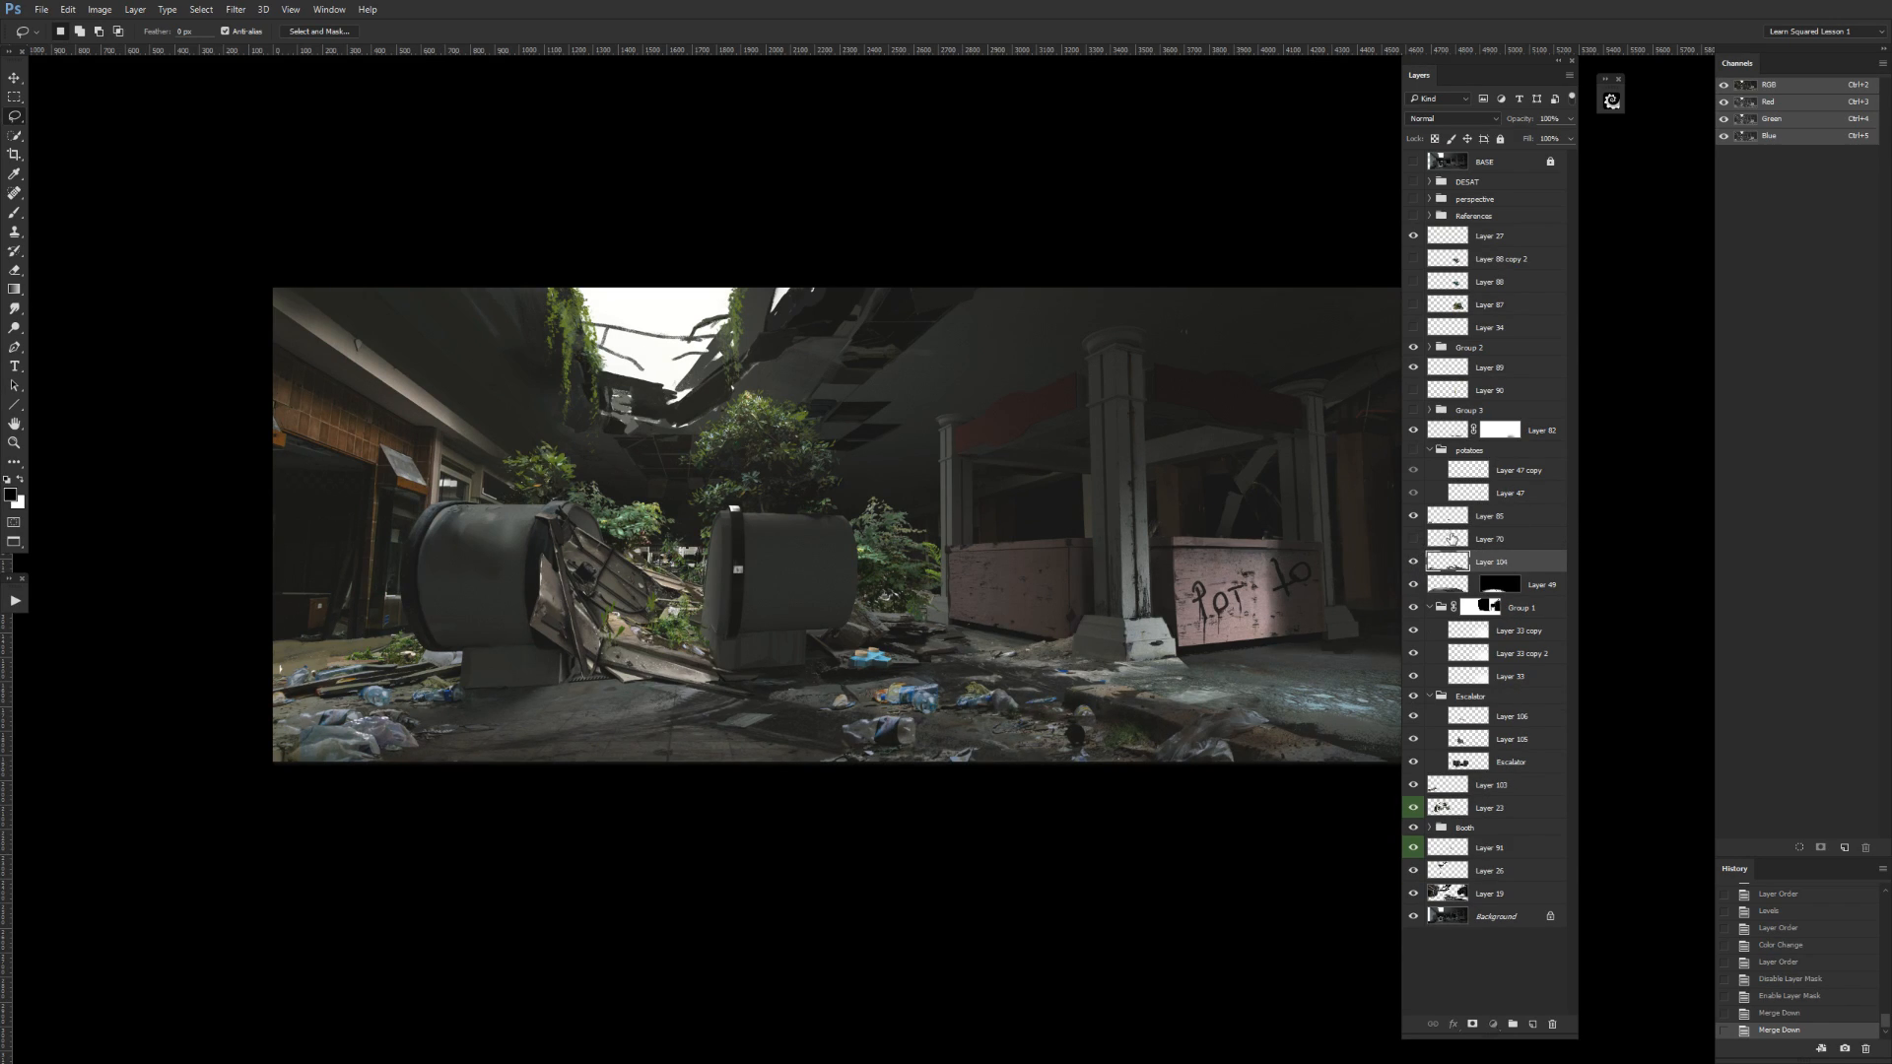
Check Layer 70, move it into the Booth group, and select it at the top of the expanded group.
left_click(1450, 538)
left_click(1413, 539)
left_click_drag(1507, 762, 1490, 831)
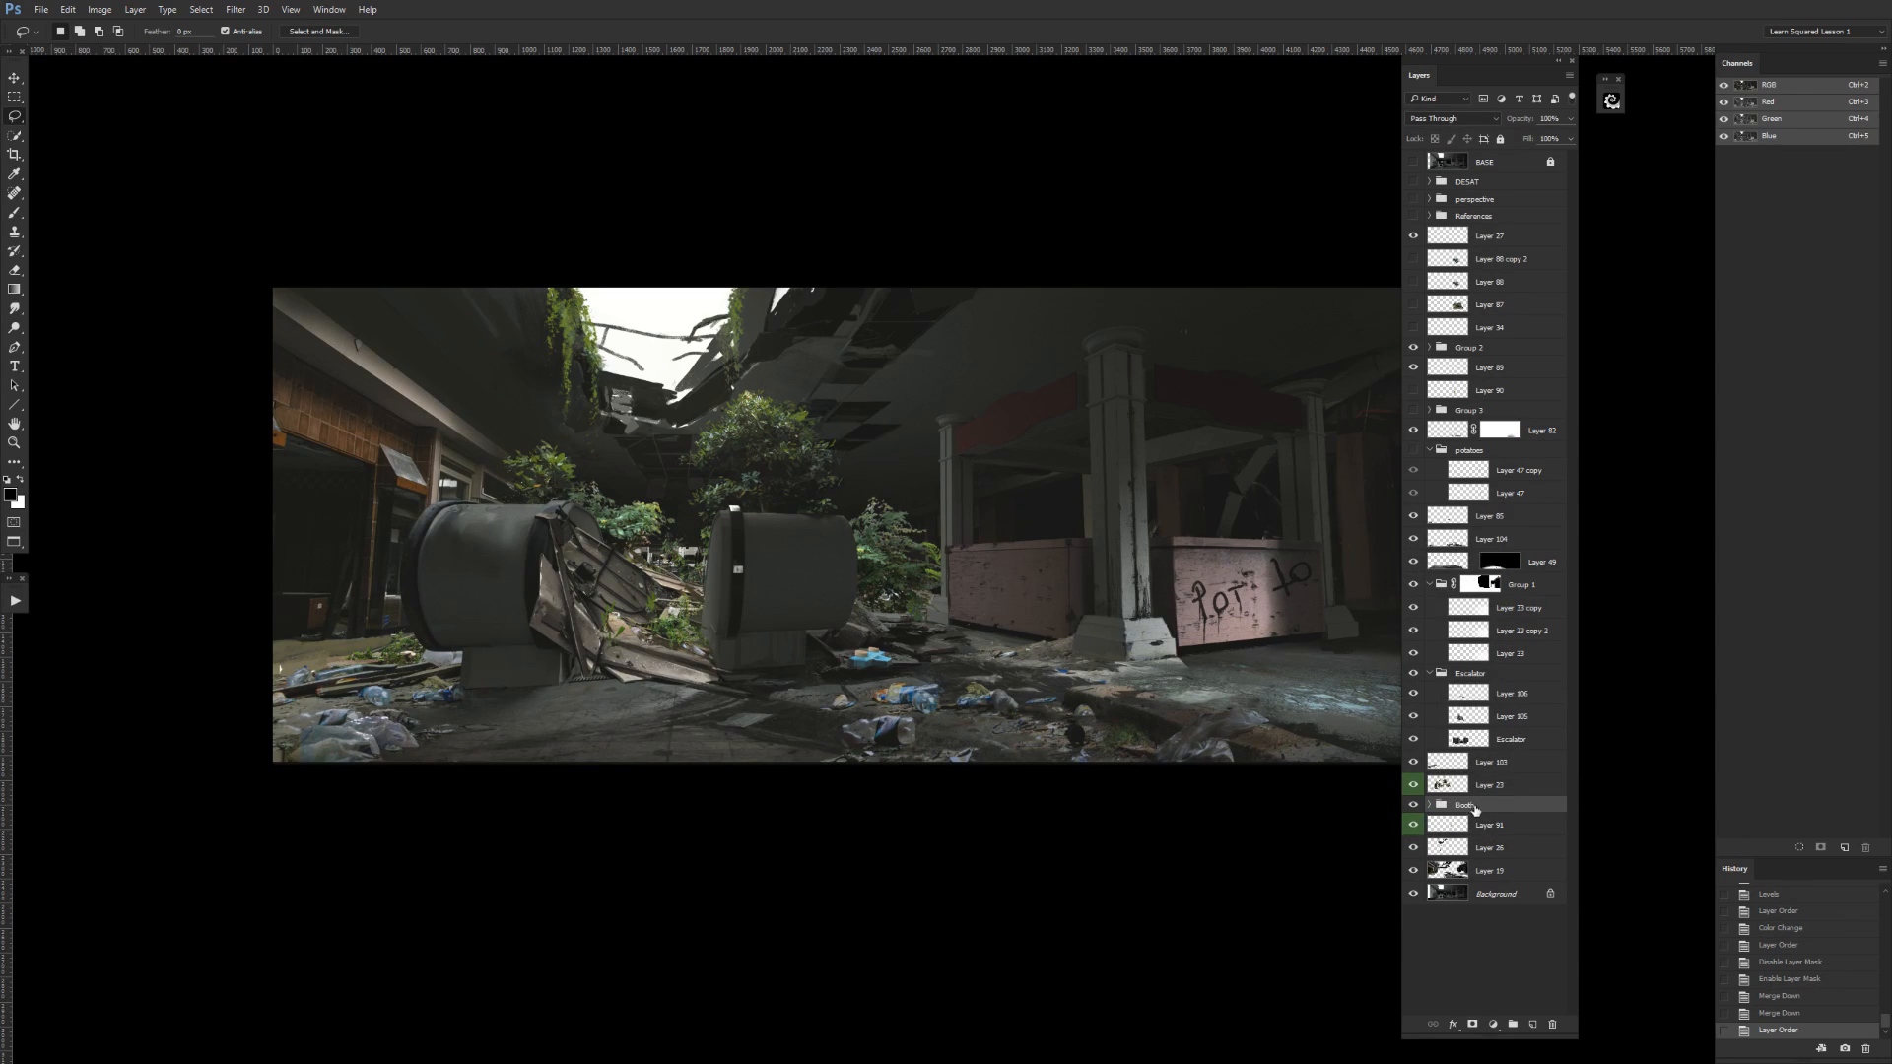
left_click(1429, 805)
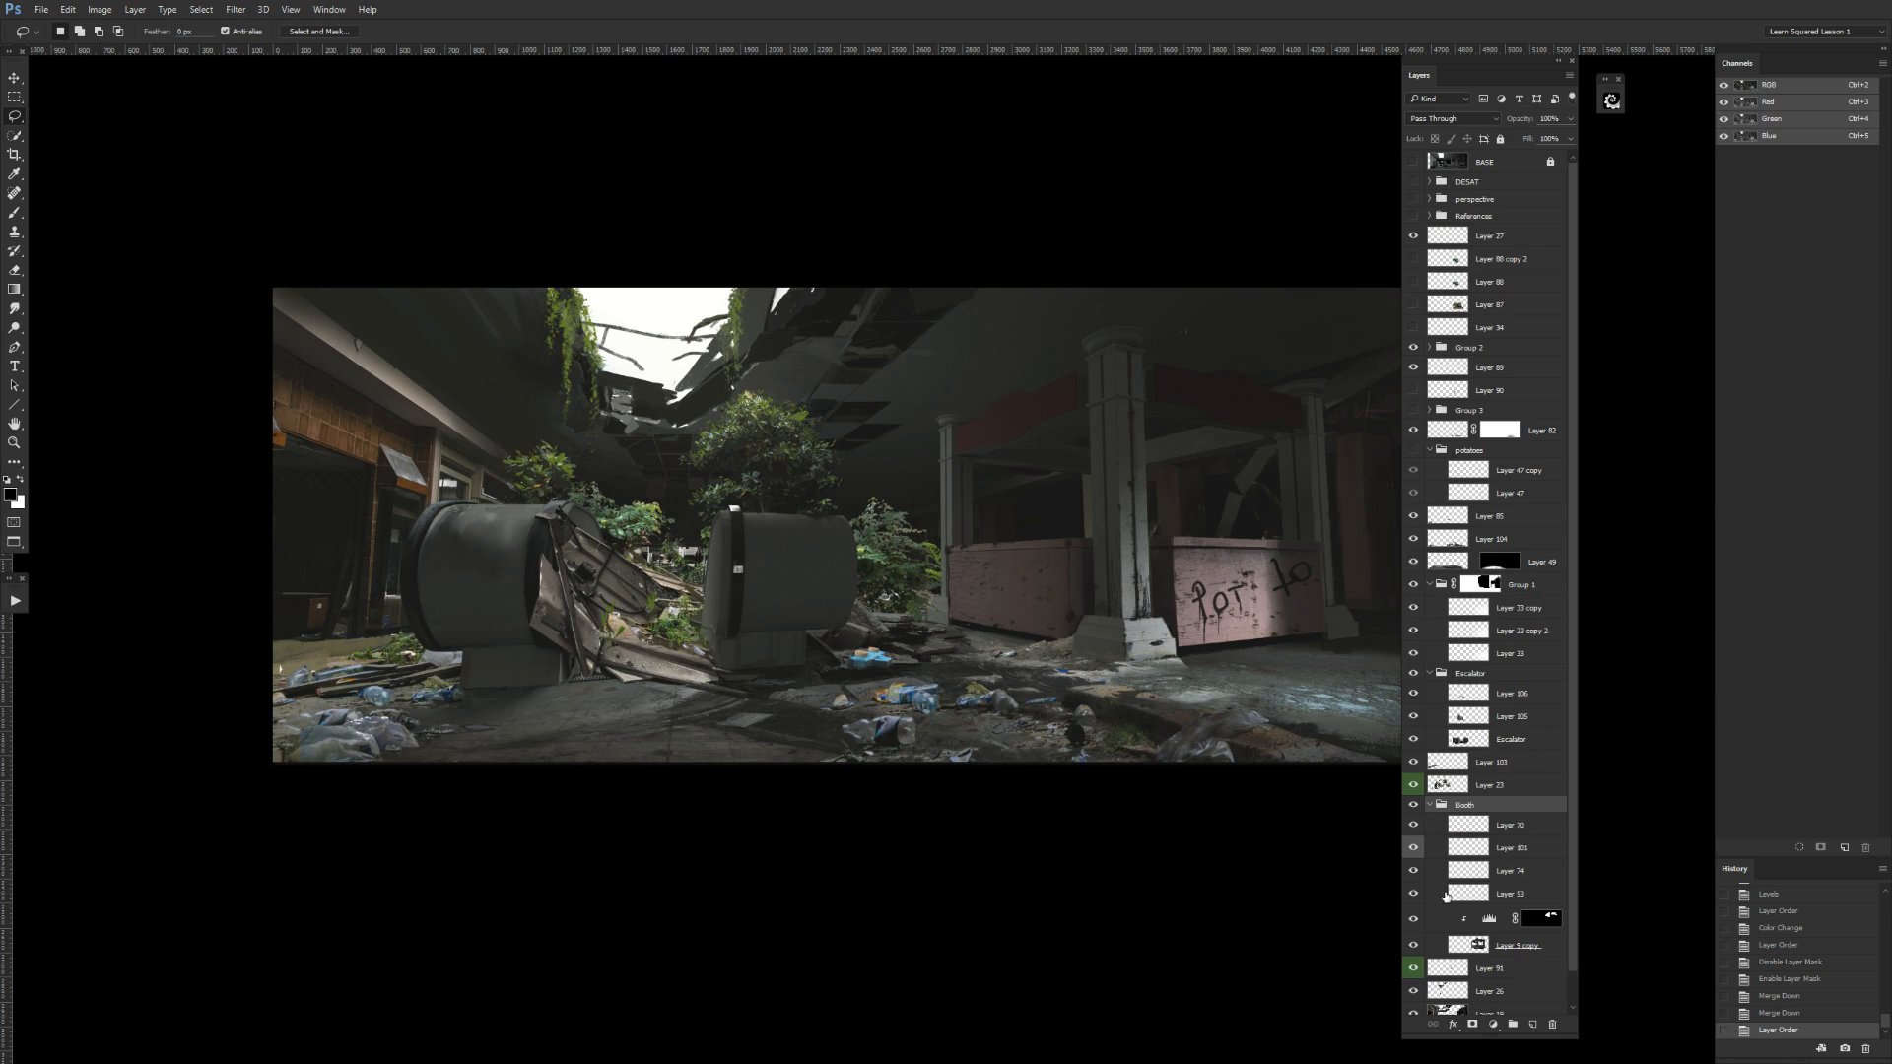
left_click(1489, 825)
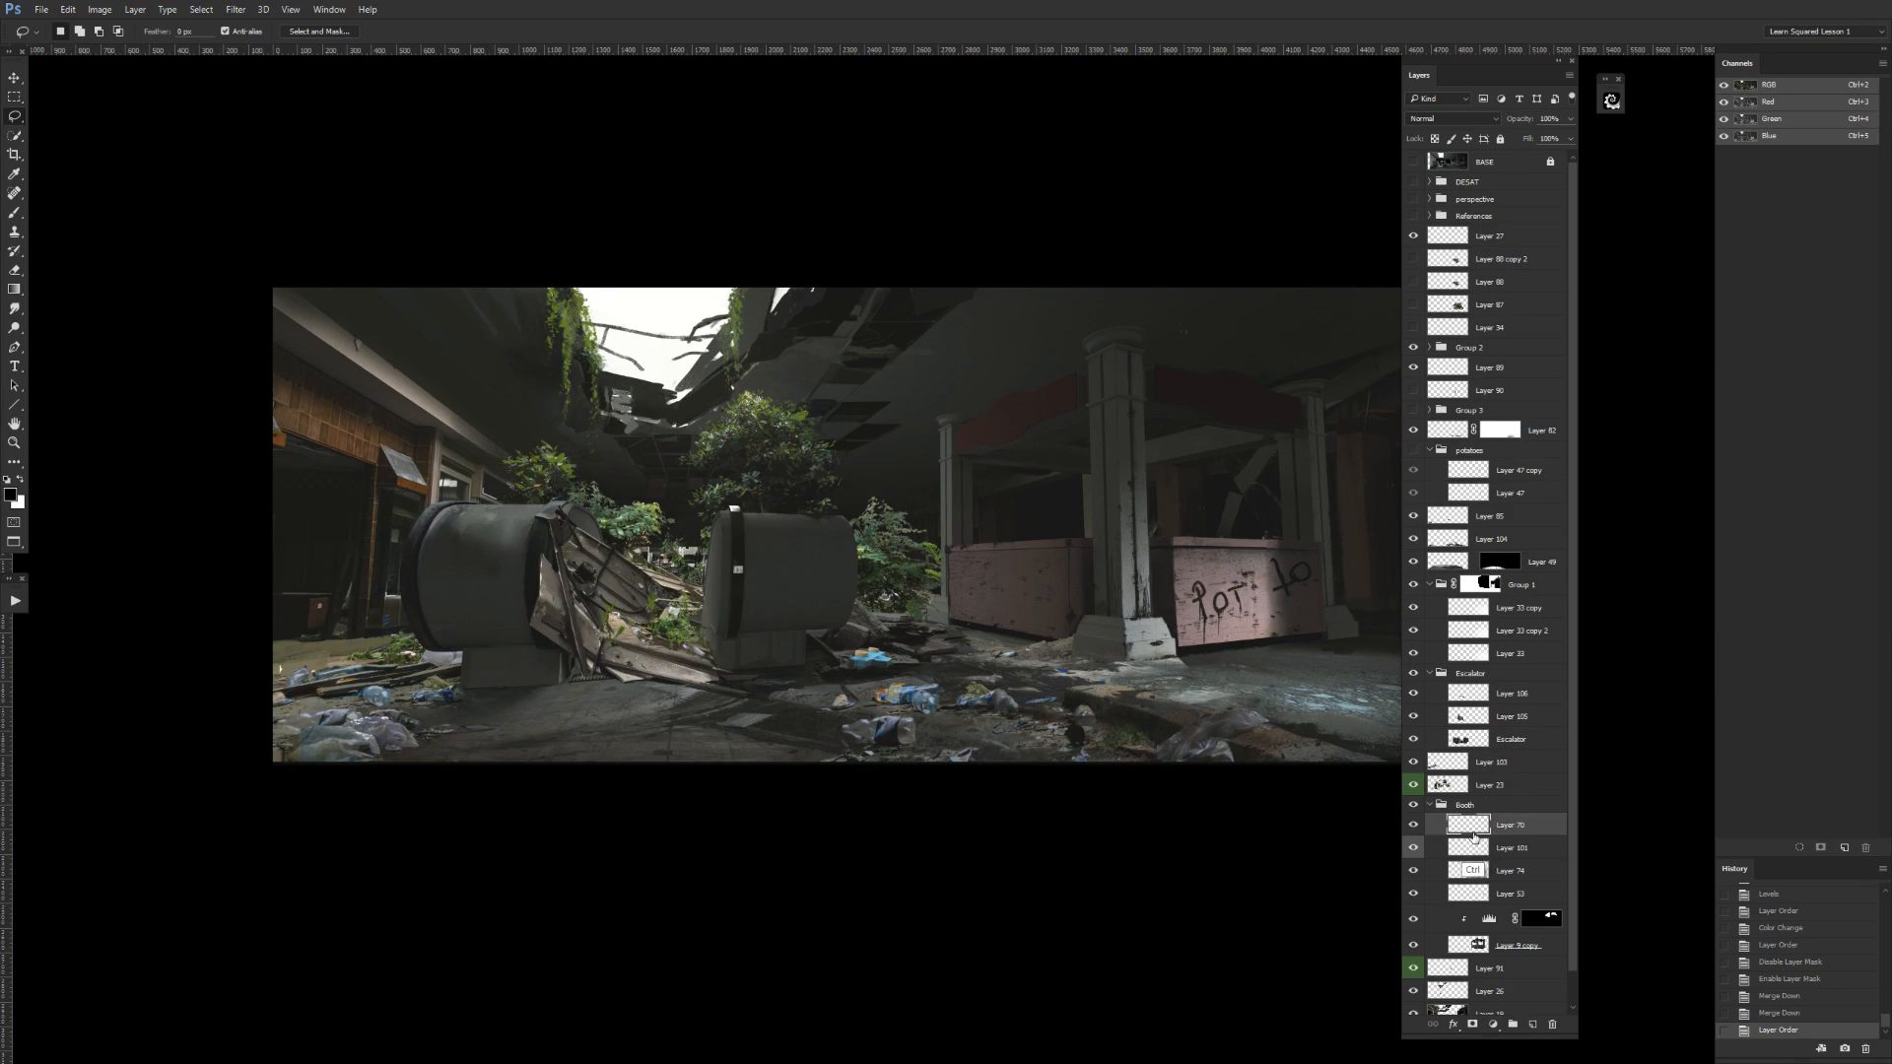
key("ctrl+l")
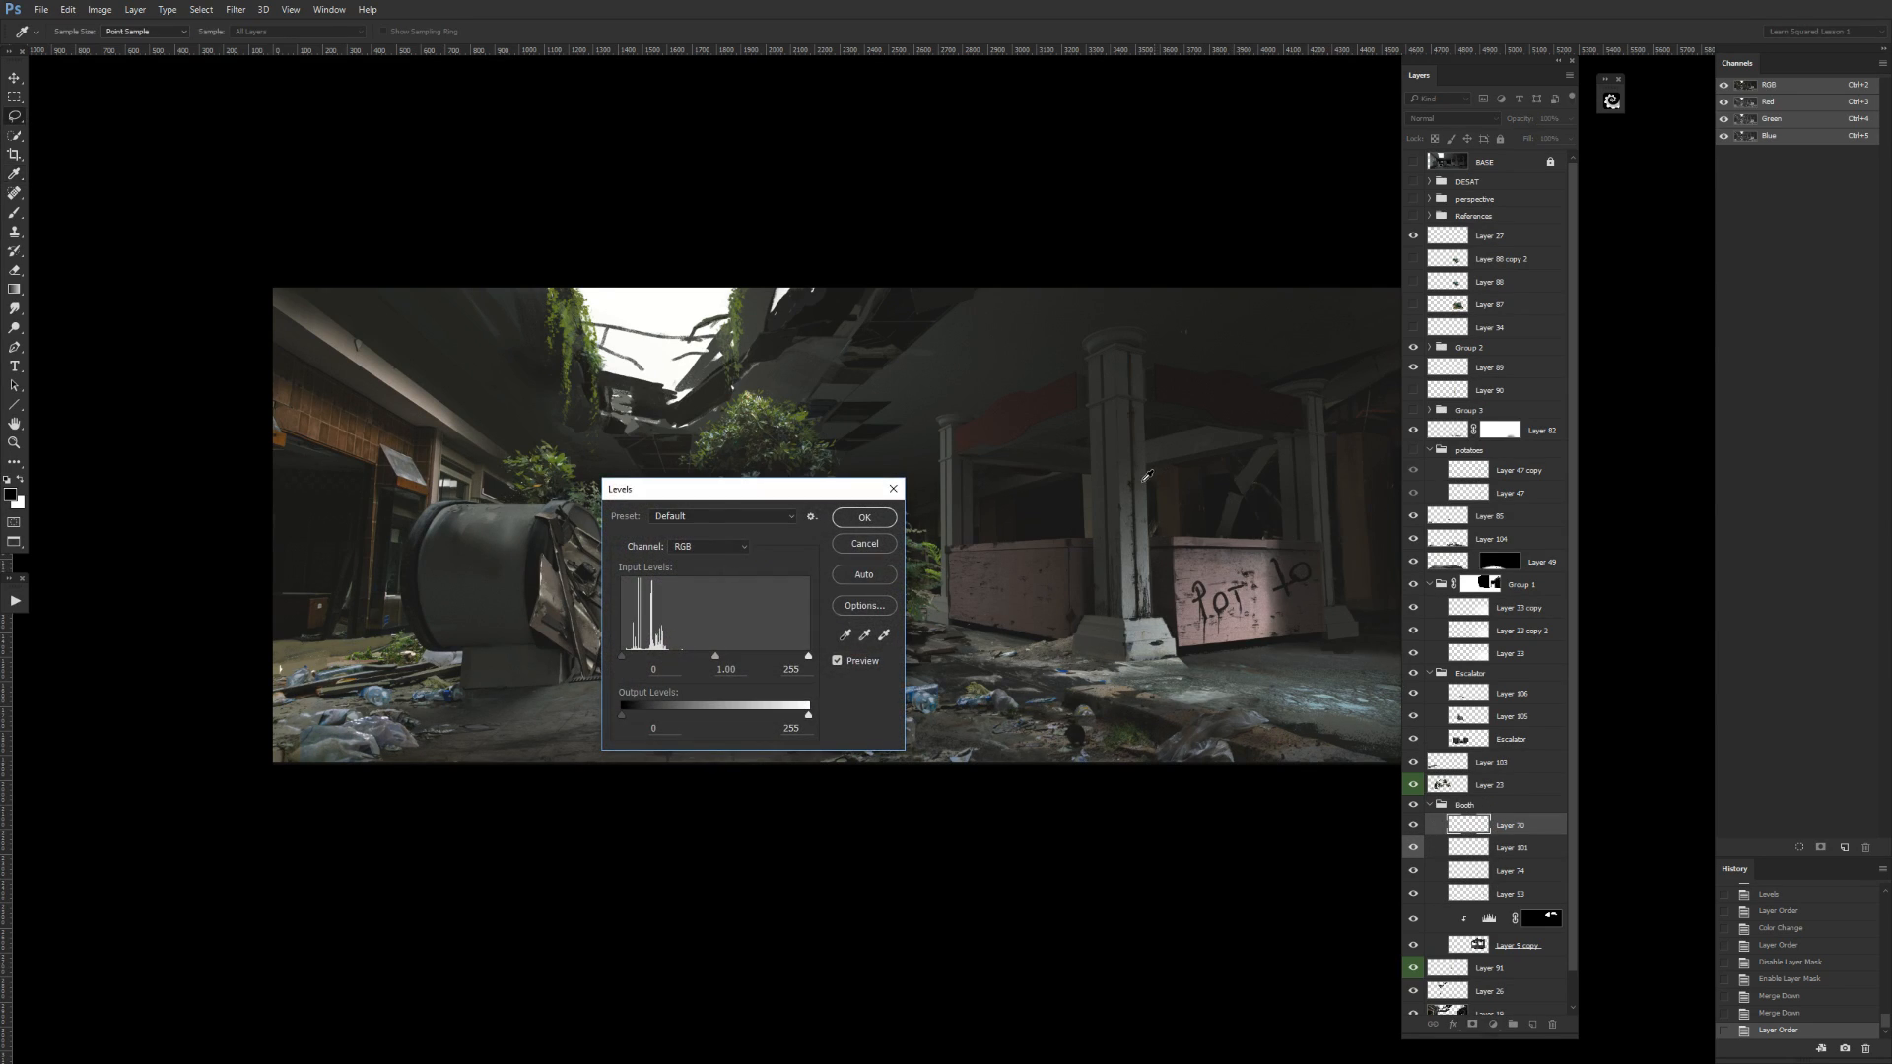
key("Escape")
key("l")
Select the right face of the booth's front column, from below the capital to the base, with the Polygonal Lasso.
key("ctrl+plus")
left_click_drag(1365, 587, 986, 618)
key("ctrl+plus")
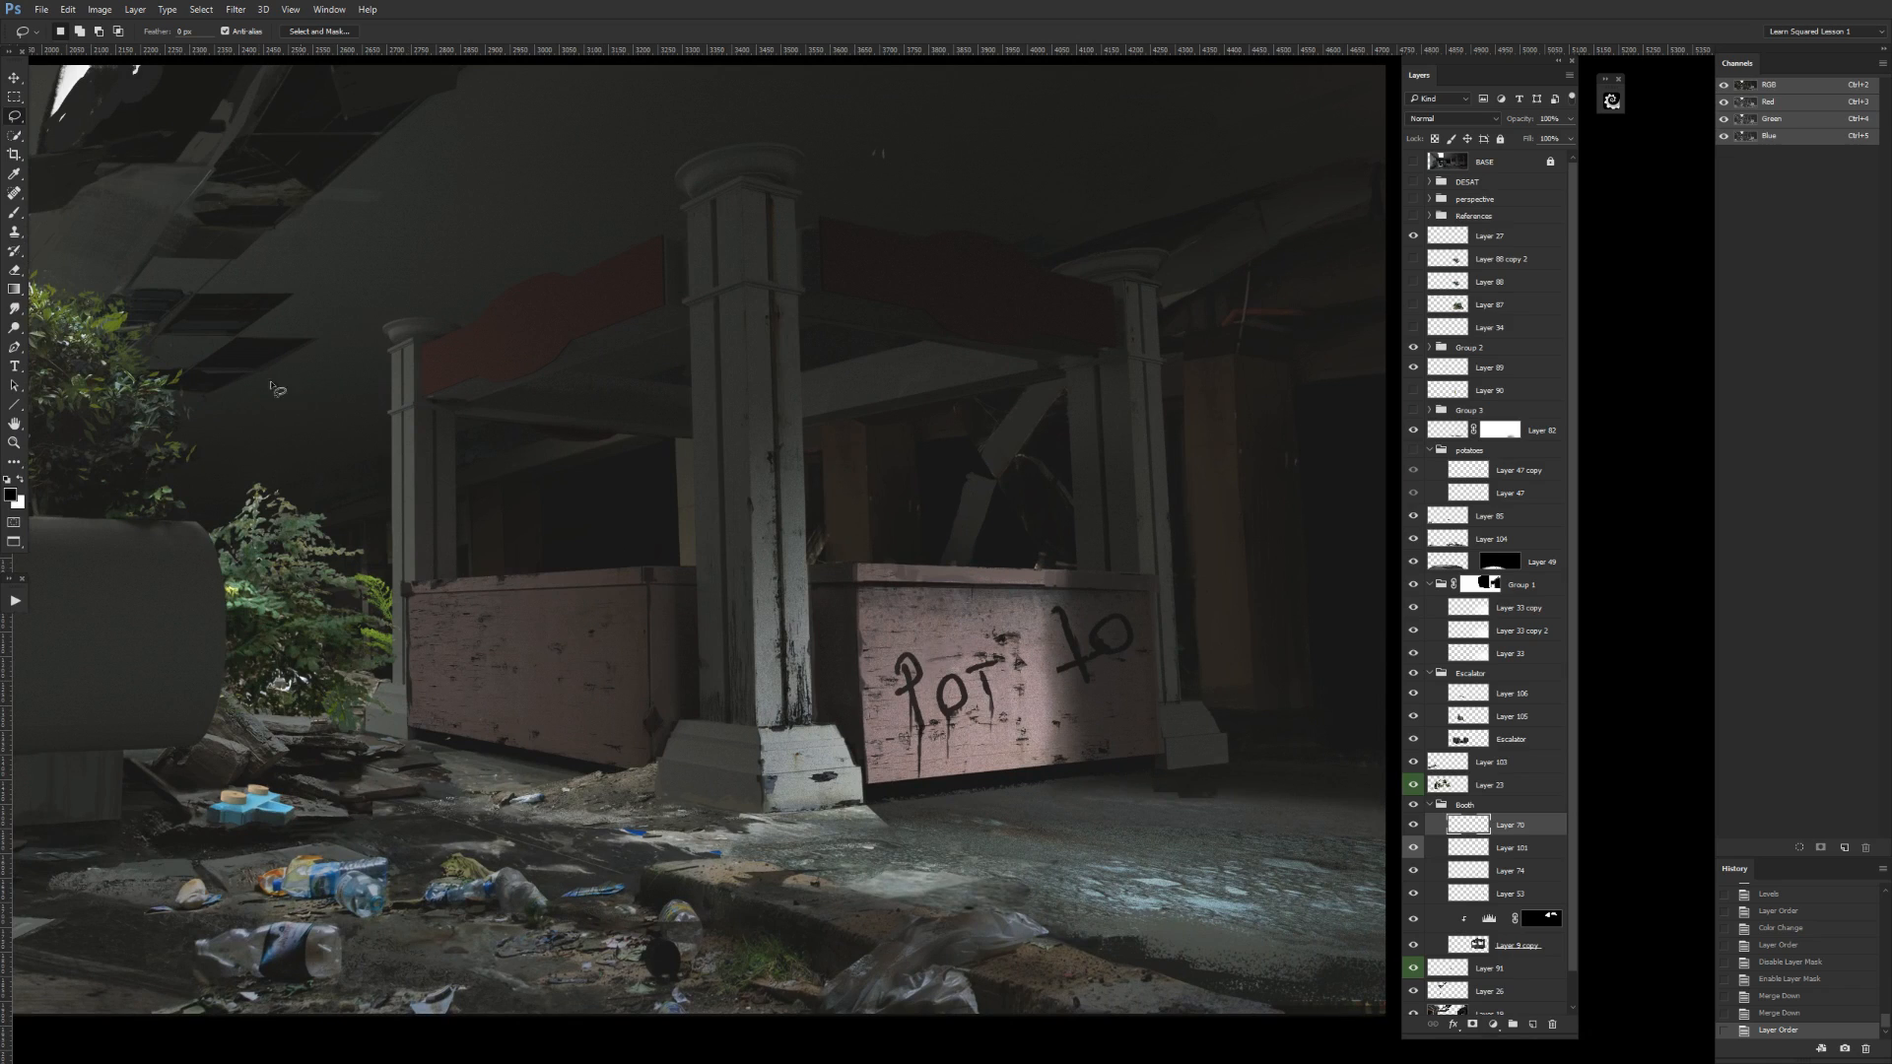
right_click(15, 115)
left_click(65, 130)
left_click(747, 363)
left_click(823, 724)
double_click(837, 330)
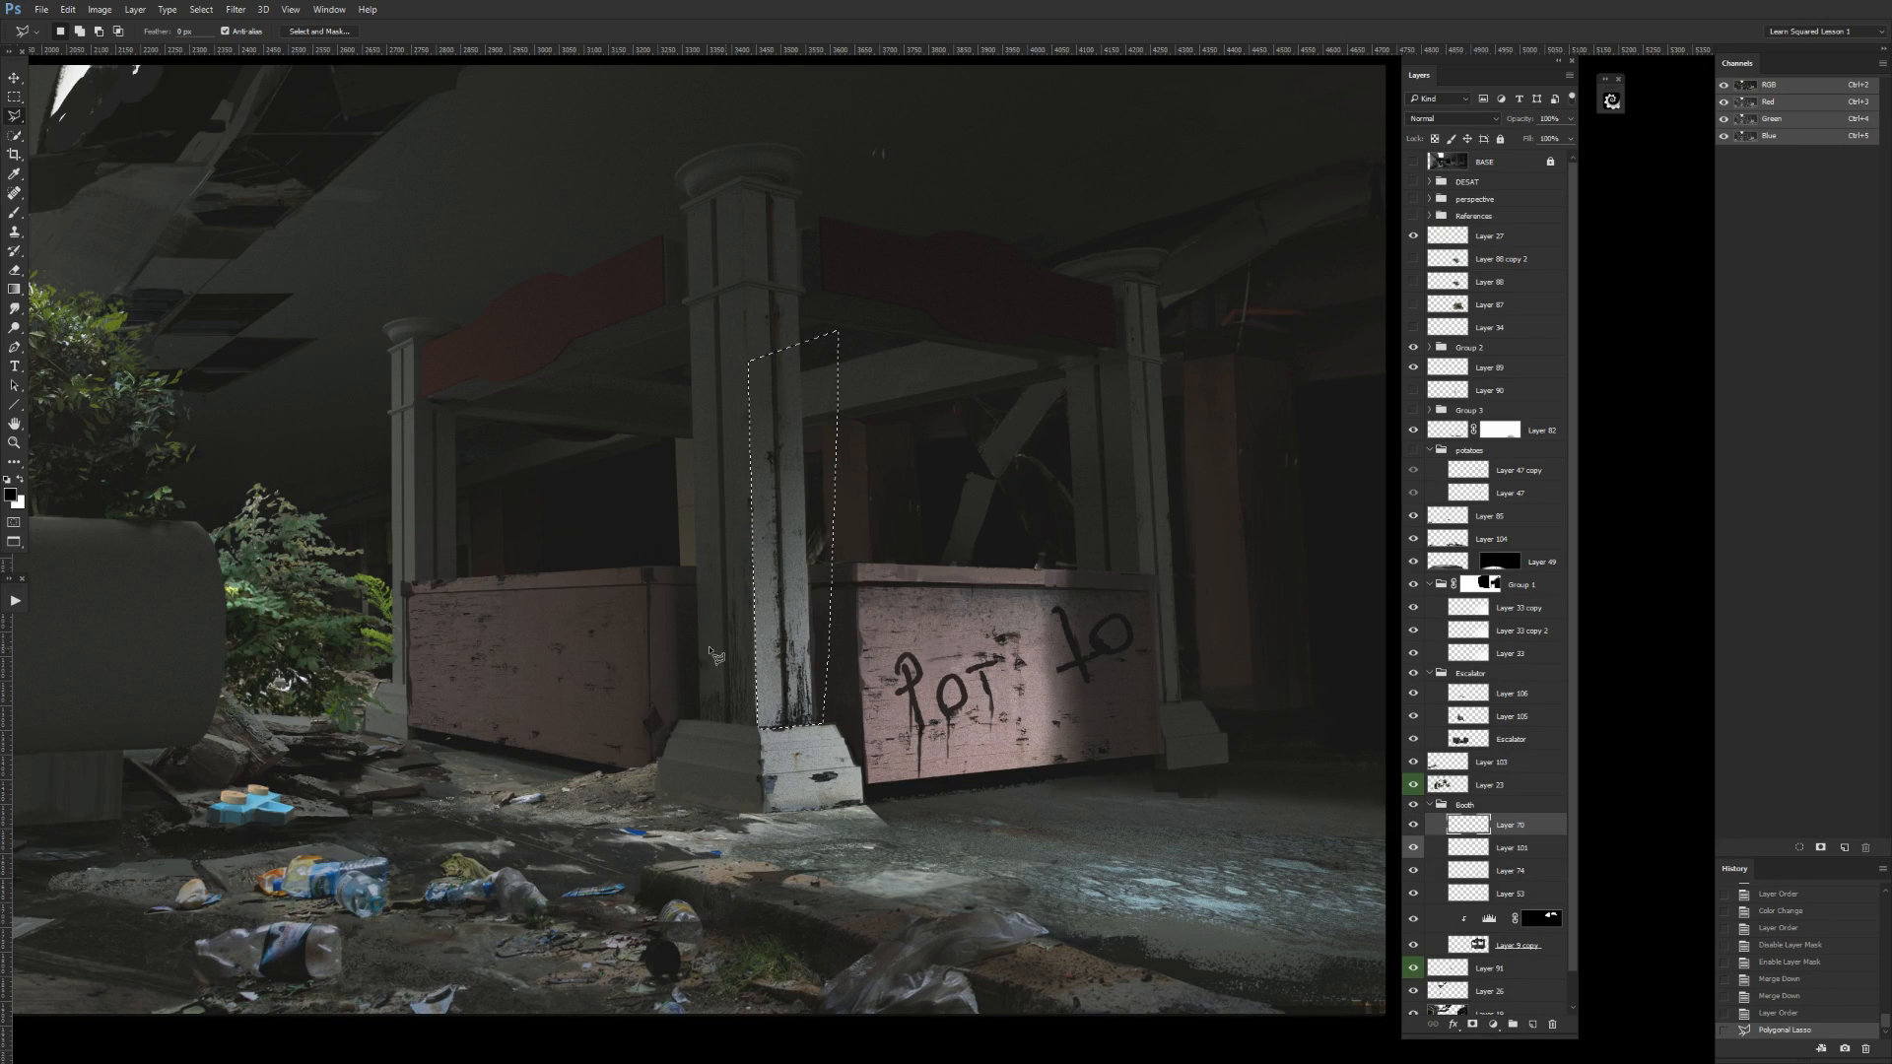
Darken the midtones of the selected booth column face on Layer 70 with a Levels adjustment.
key("ctrl+l")
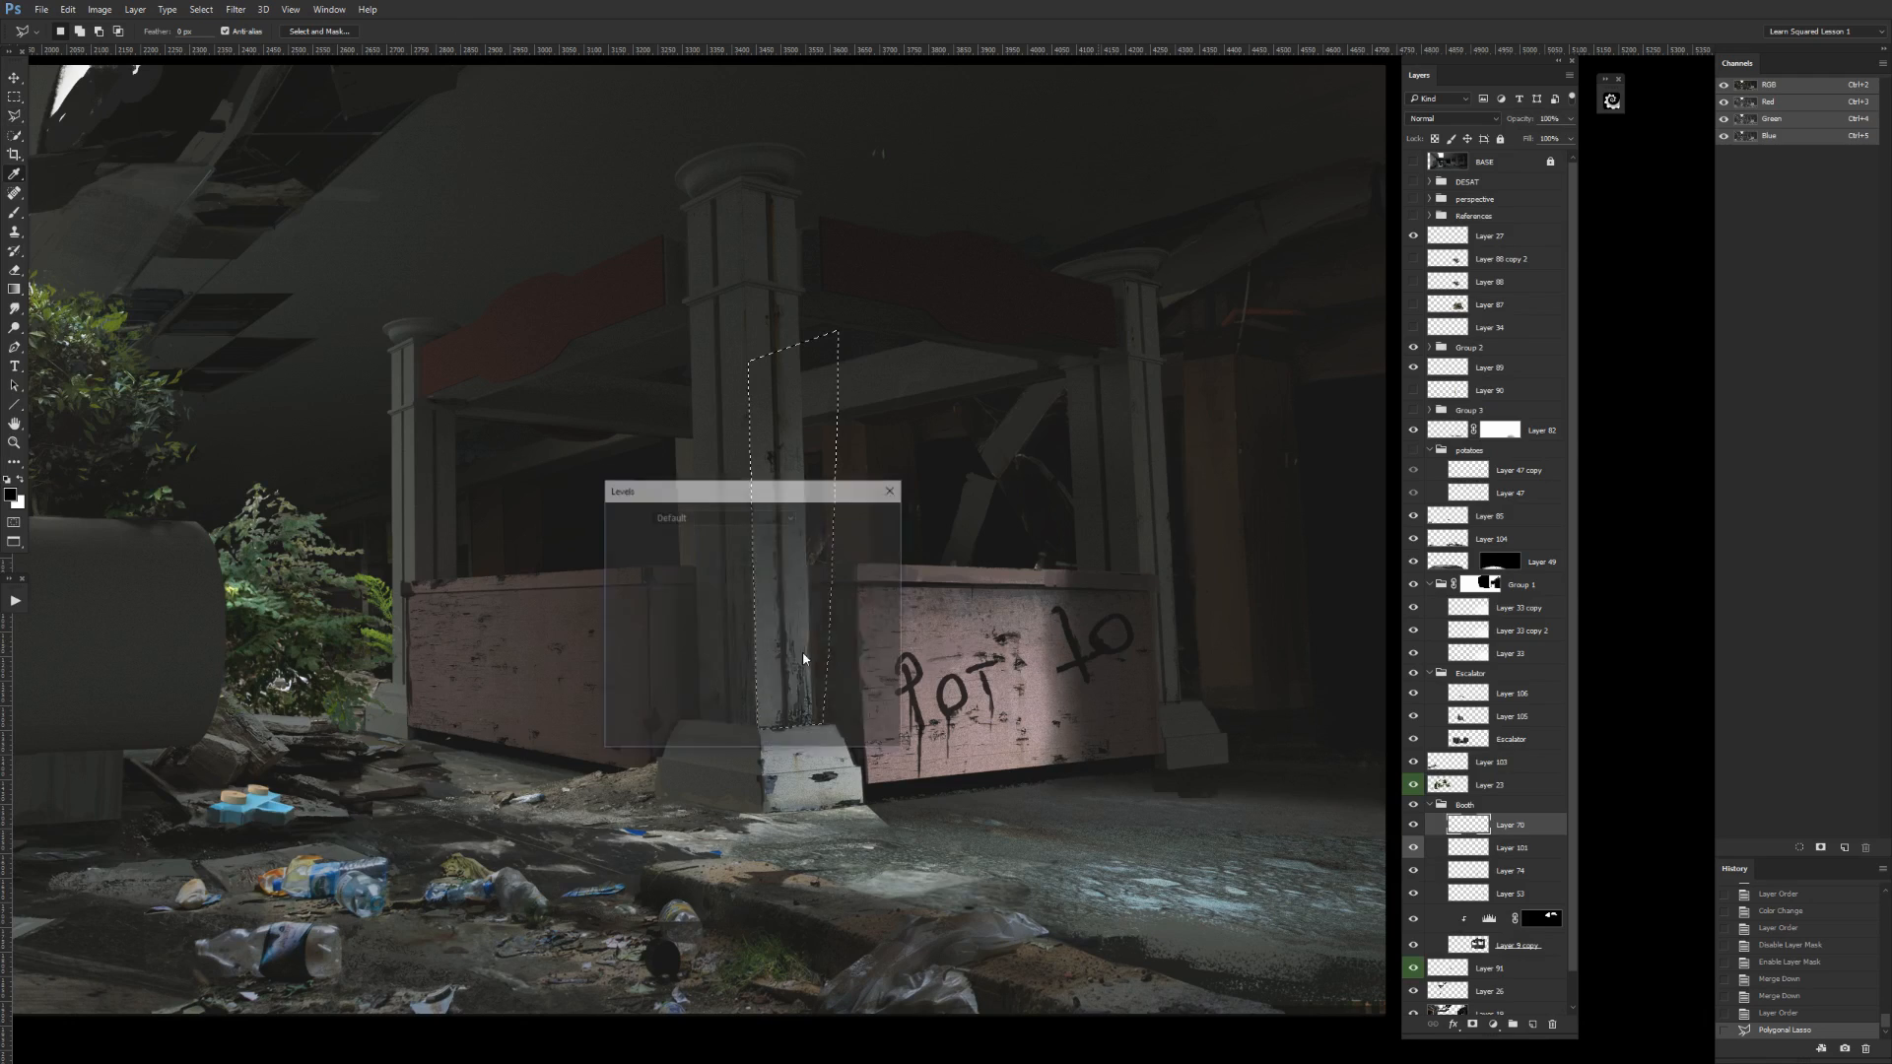
left_click_drag(680, 488, 1161, 278)
left_click_drag(1197, 446, 1208, 449)
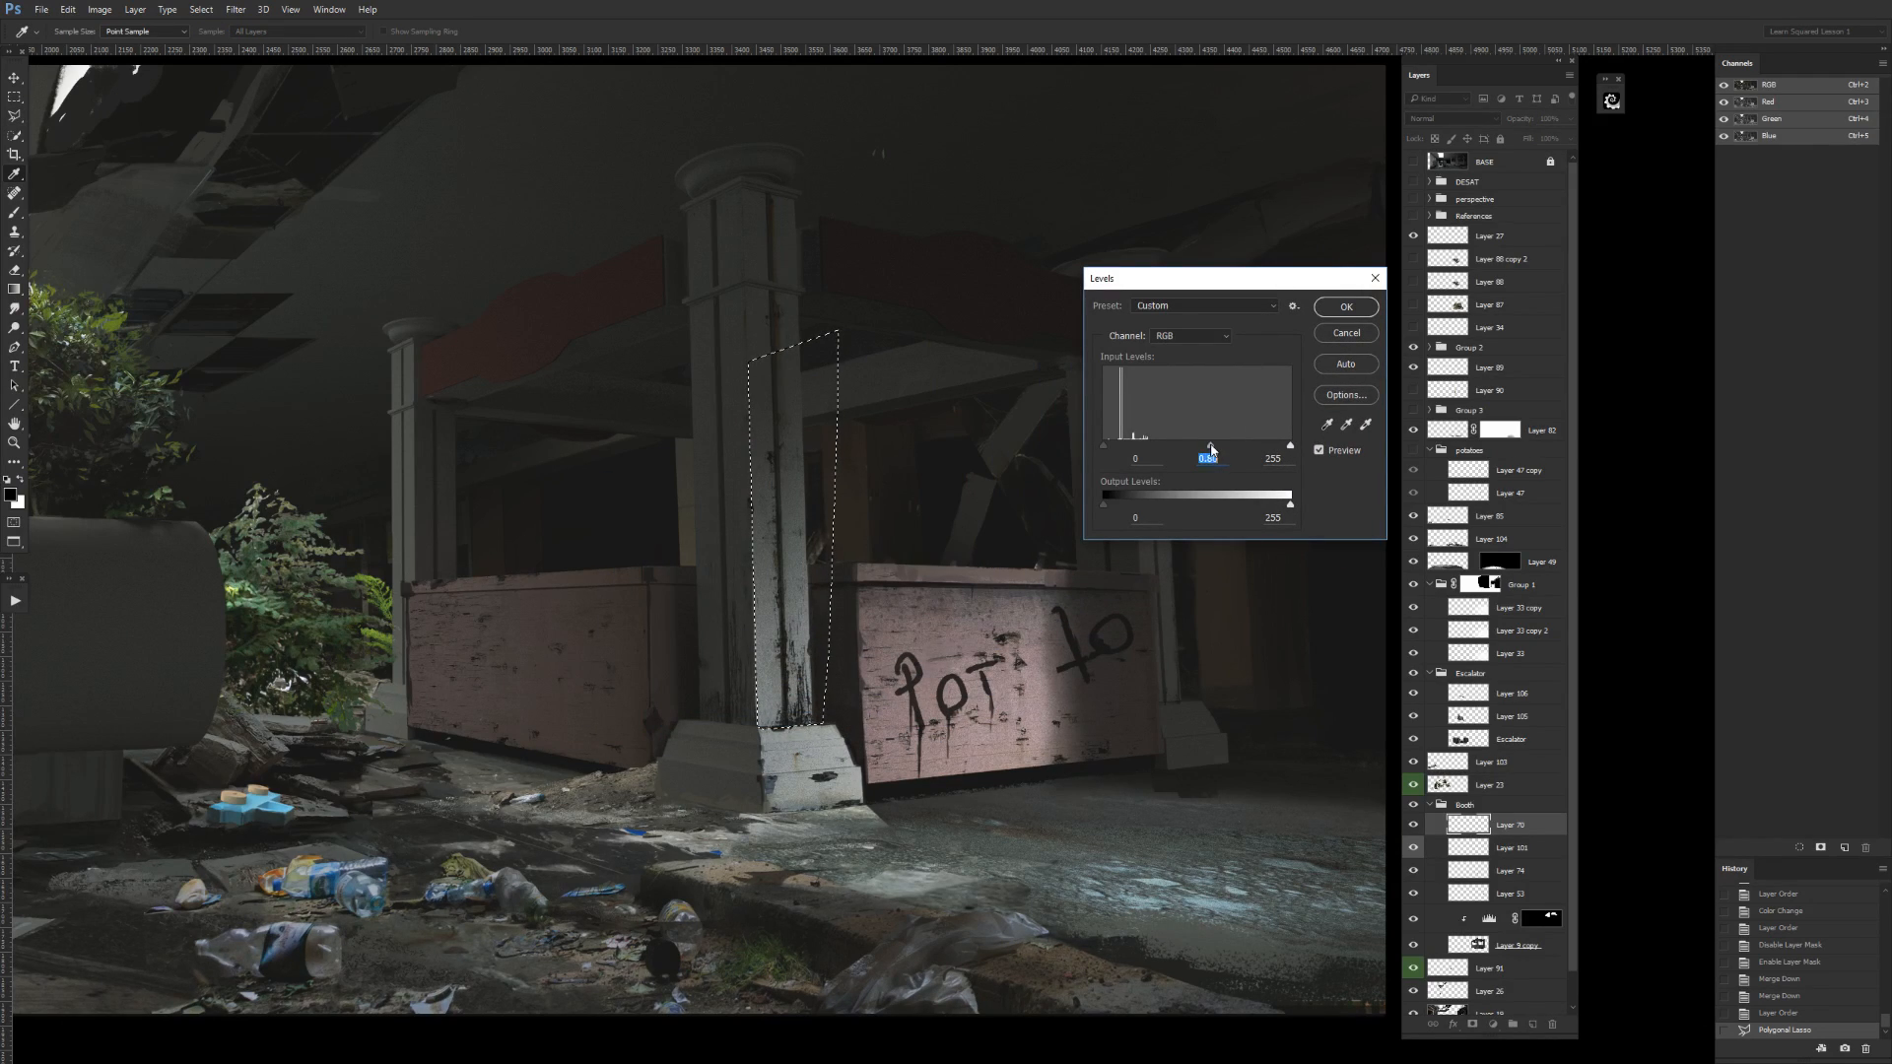
key("Return")
Merge Layer 70 down into Layer 74 in the Booth group, and place the Multiply layer above the merged layer.
key("ctrl+minus")
key("ctrl+minus")
key("ctrl+minus")
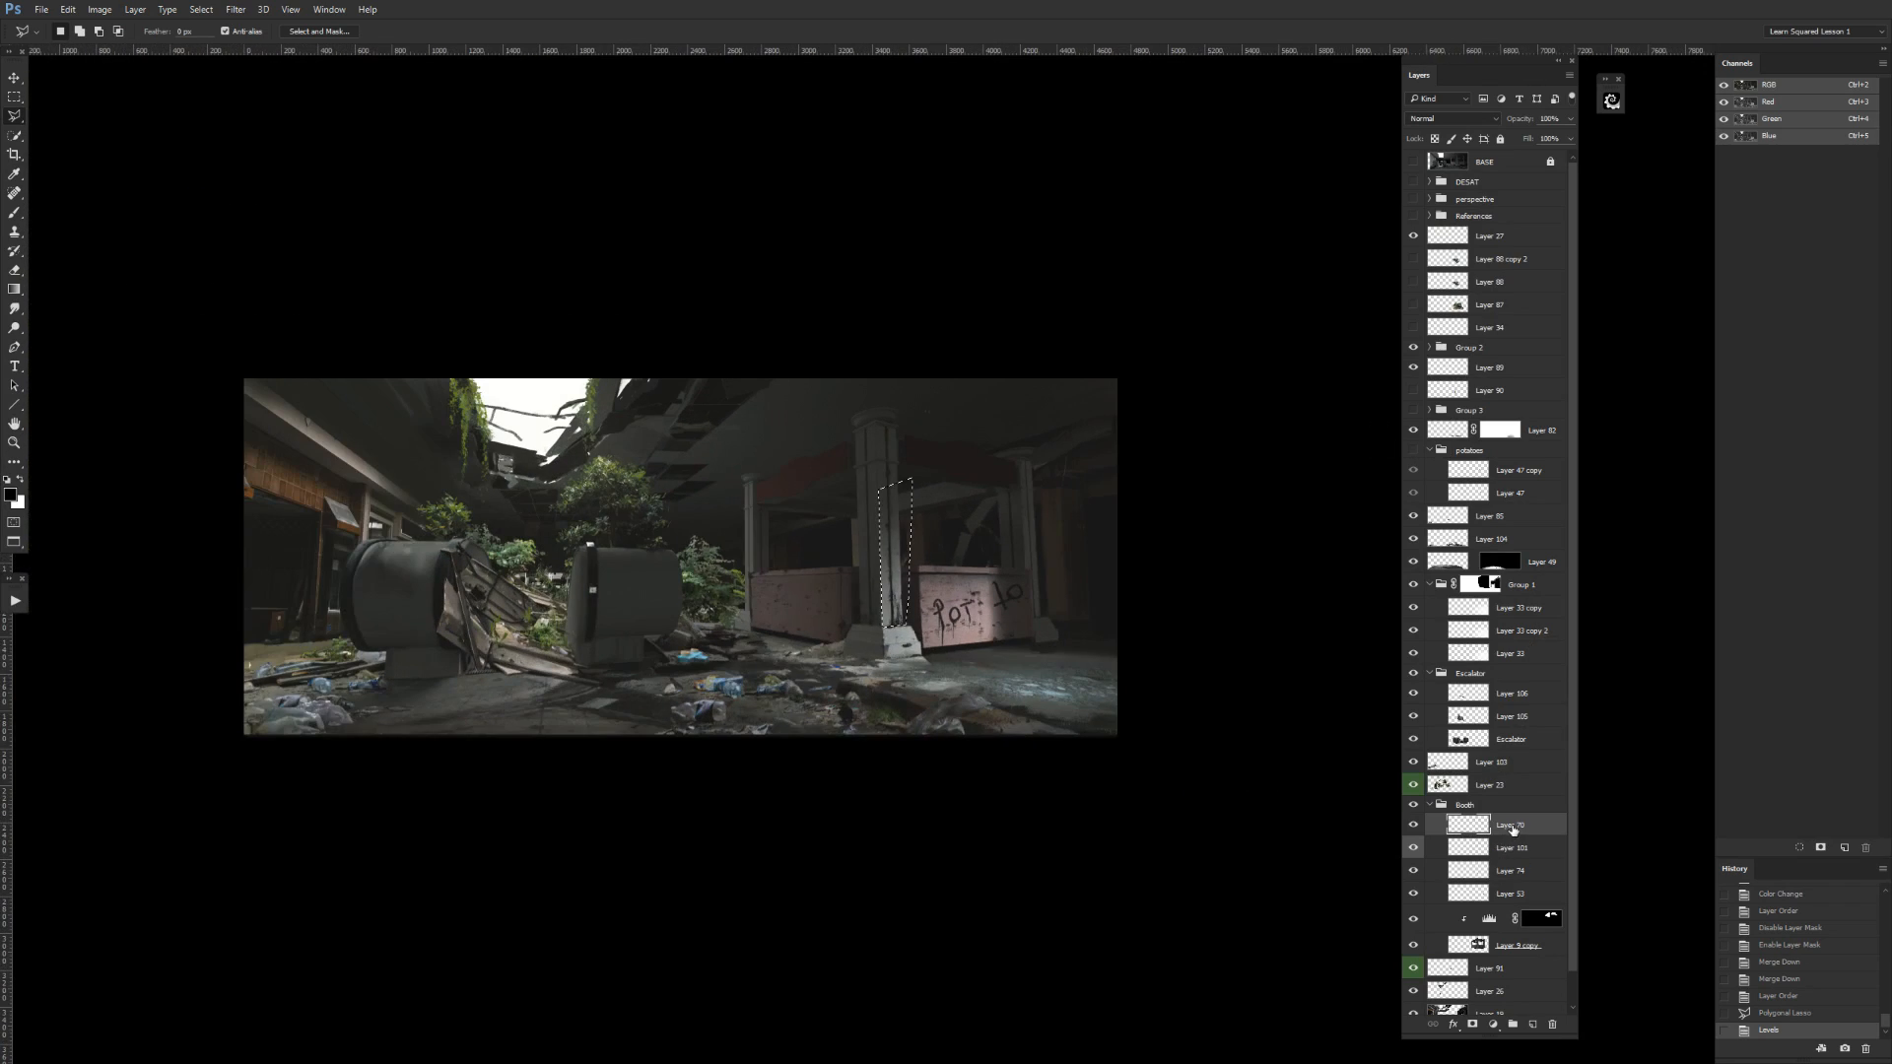
left_click_drag(1520, 836, 1517, 859)
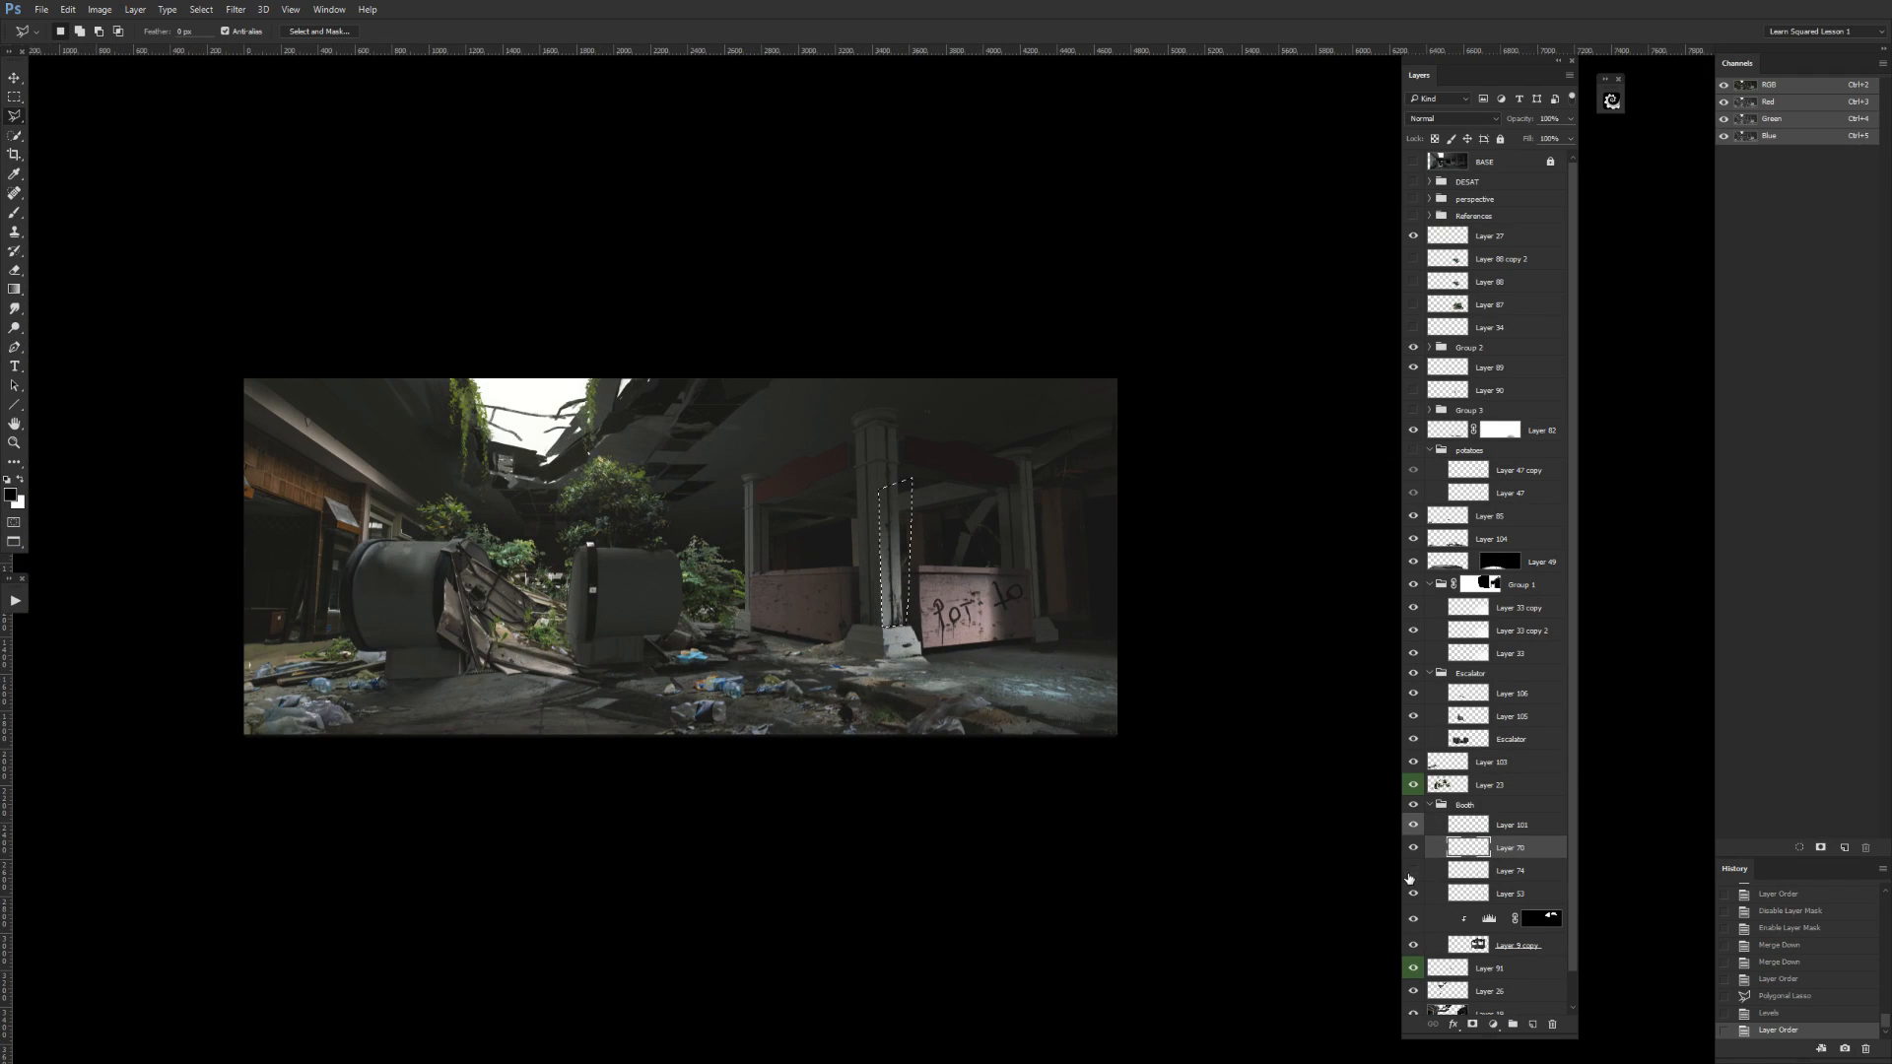
key("ctrl+e")
key("alt+bracketleft")
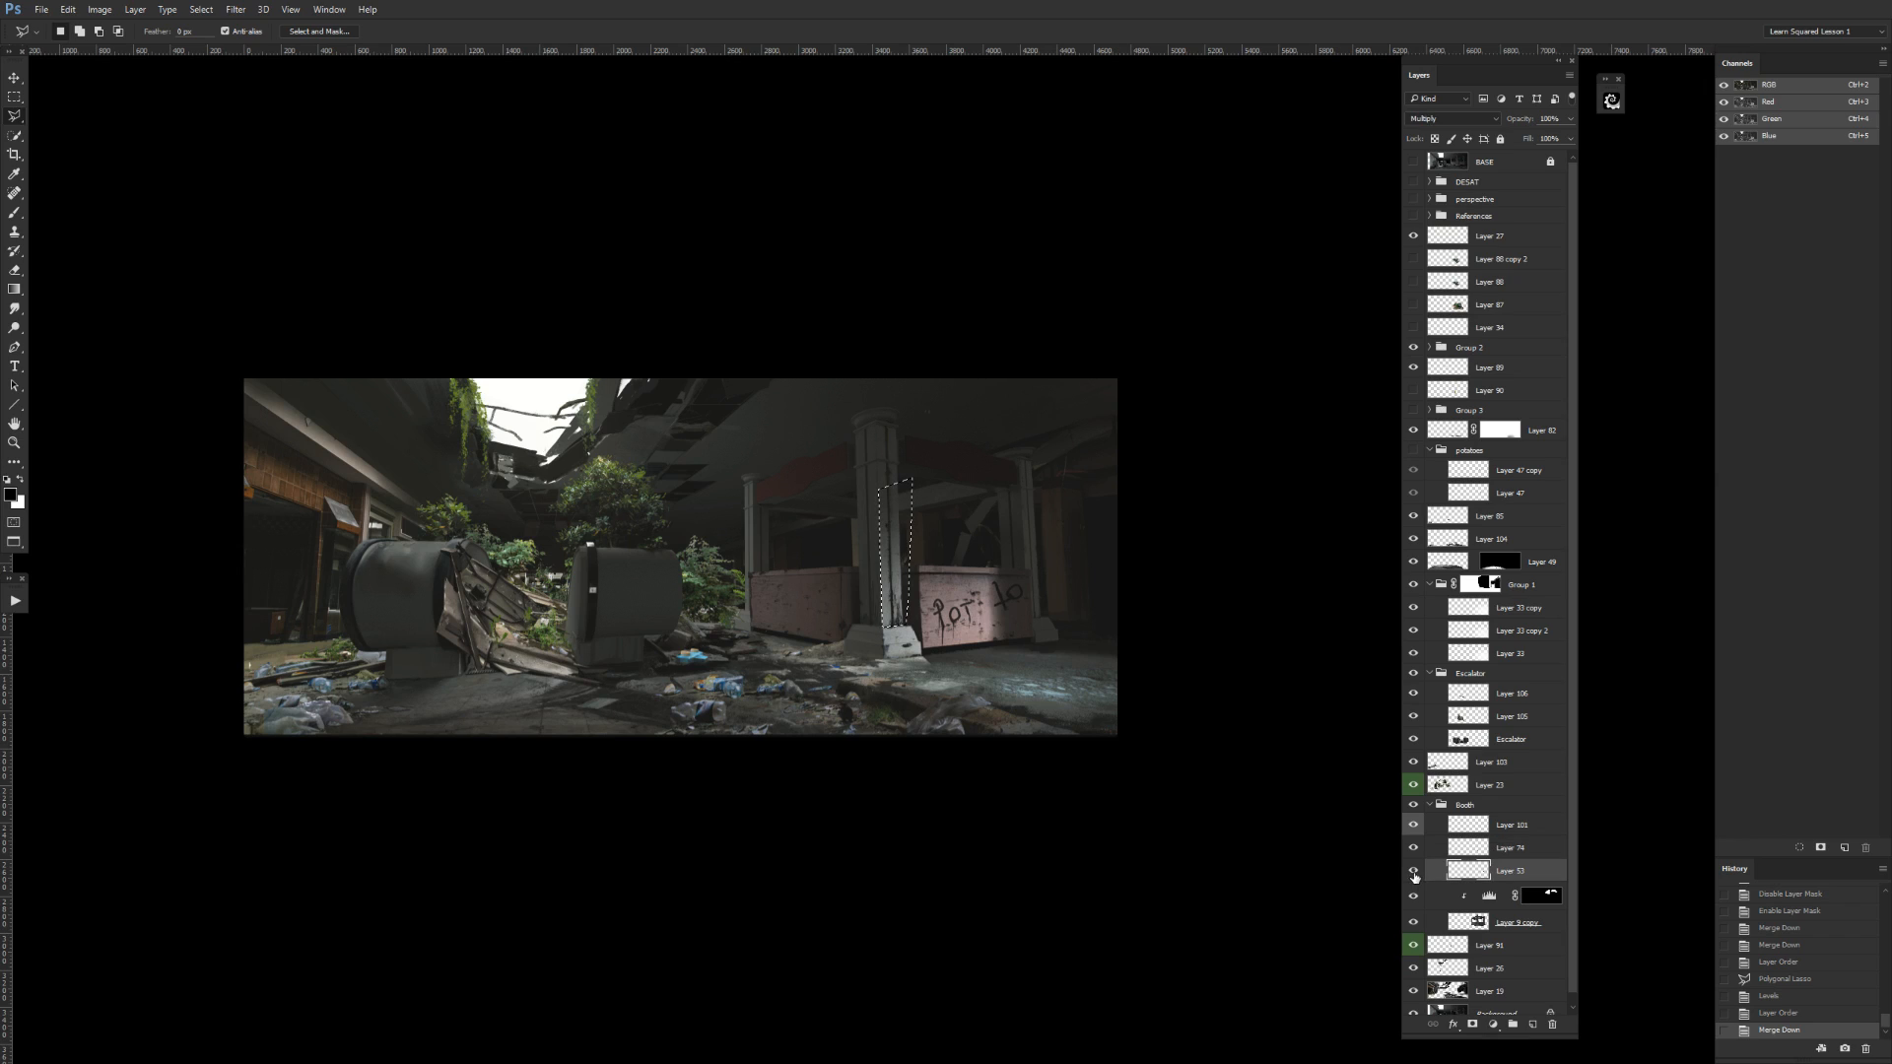
left_click_drag(1492, 870, 1501, 843)
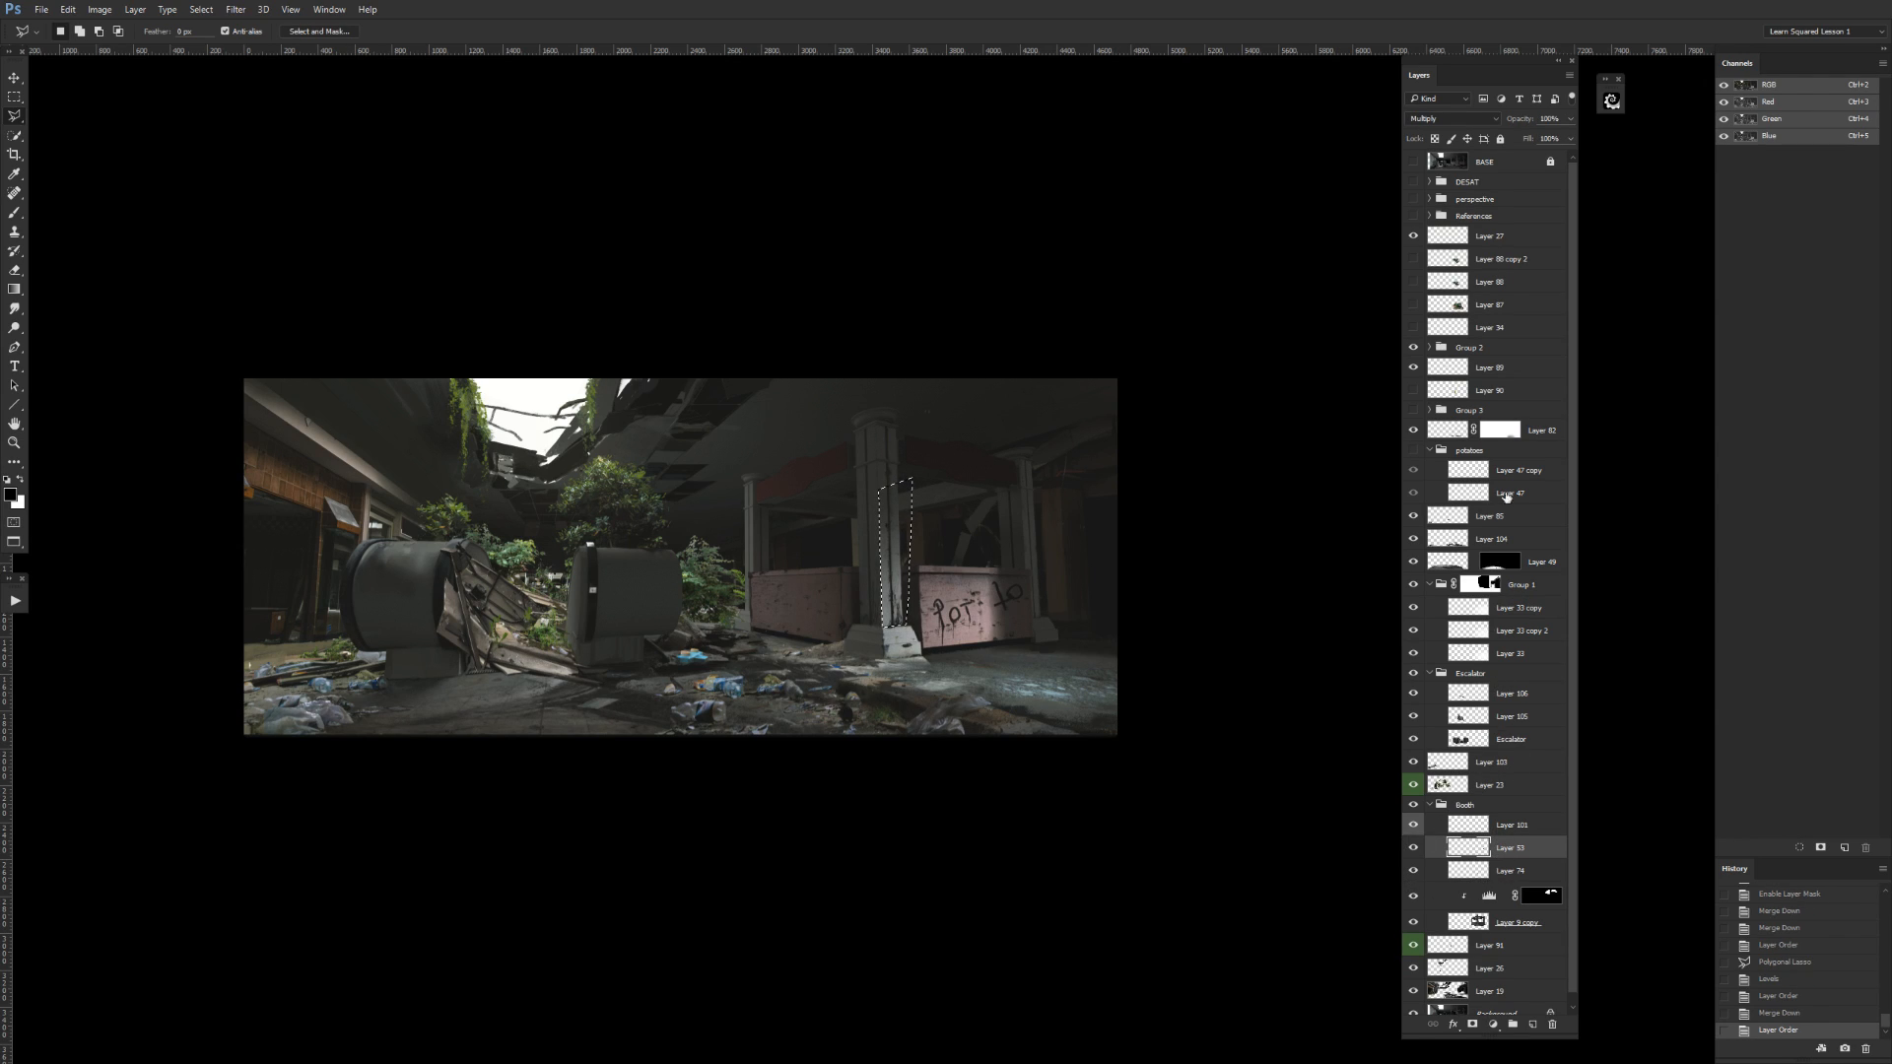
Check the layer directly below the potatoes group, merge it down into Layer 104, and check the merged layer's visibility.
left_click(1412, 517)
left_click(1411, 517)
left_click(1446, 518)
left_click(1414, 541)
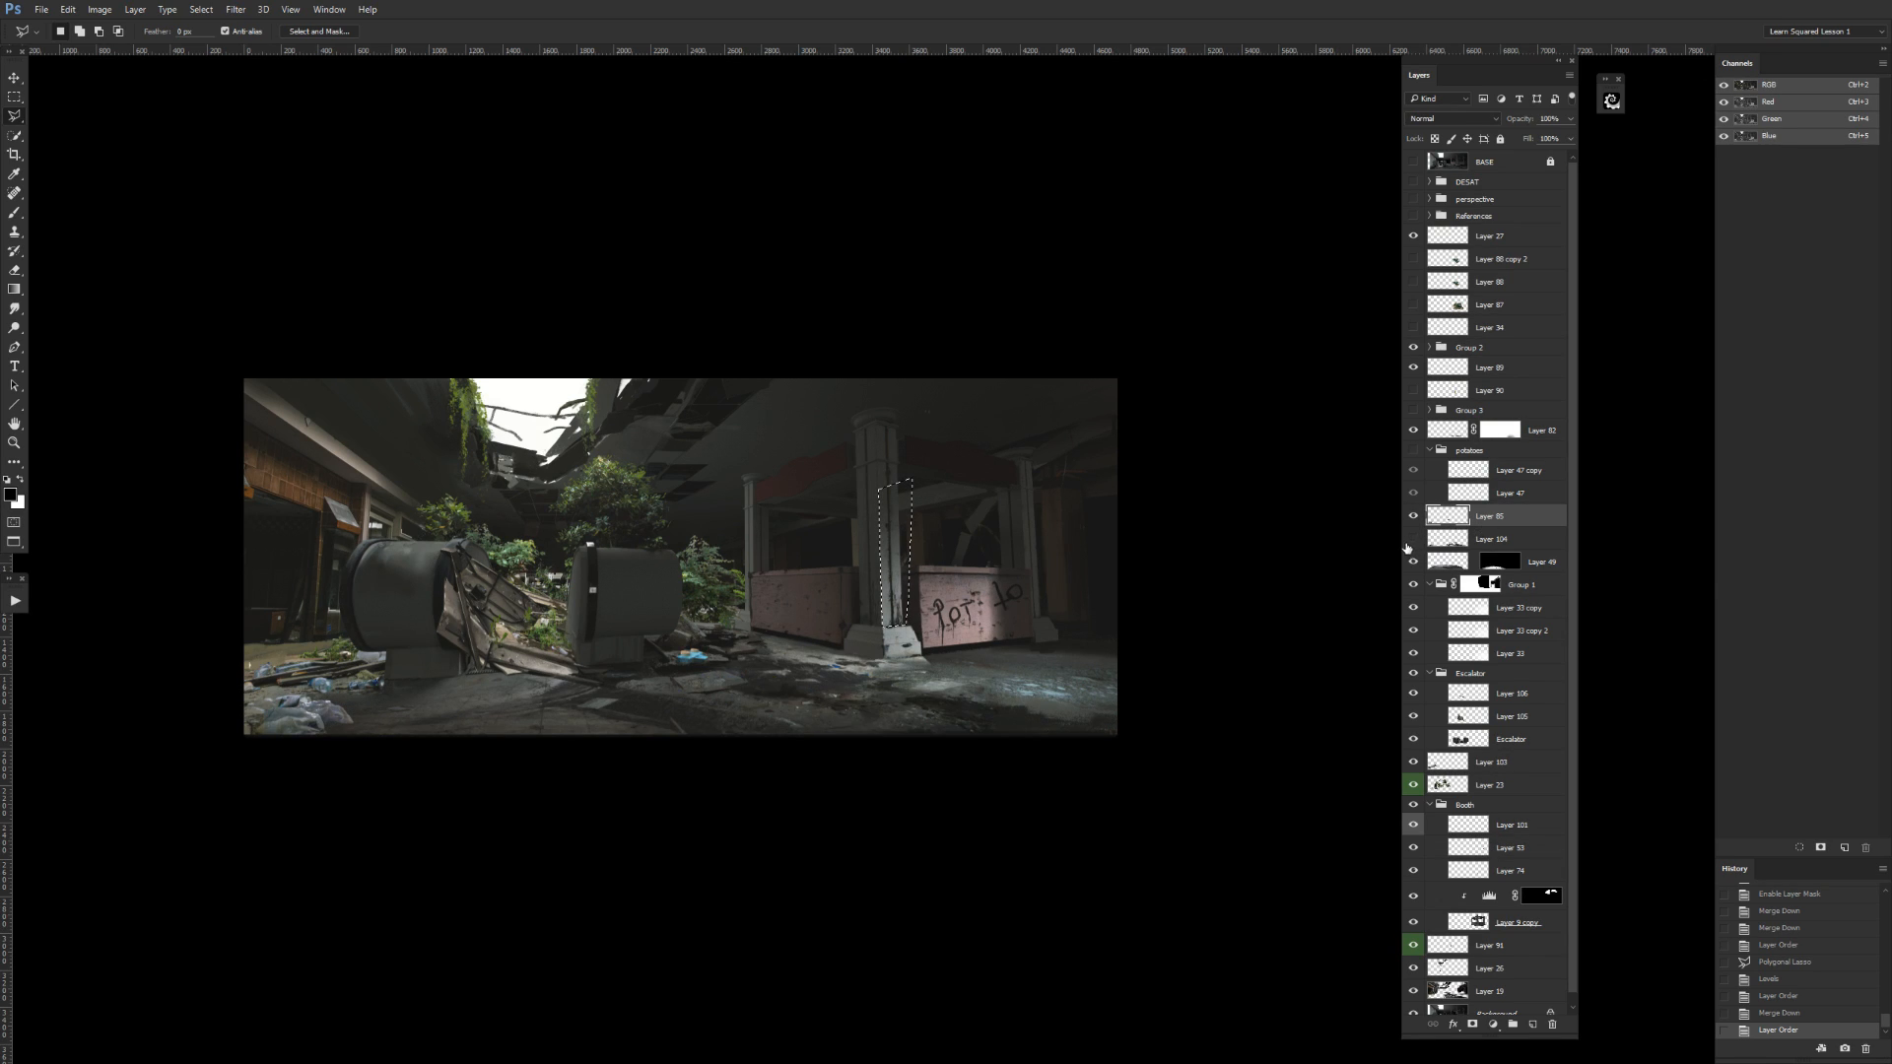
left_click(1412, 540)
key("ctrl+e")
left_click(1412, 517)
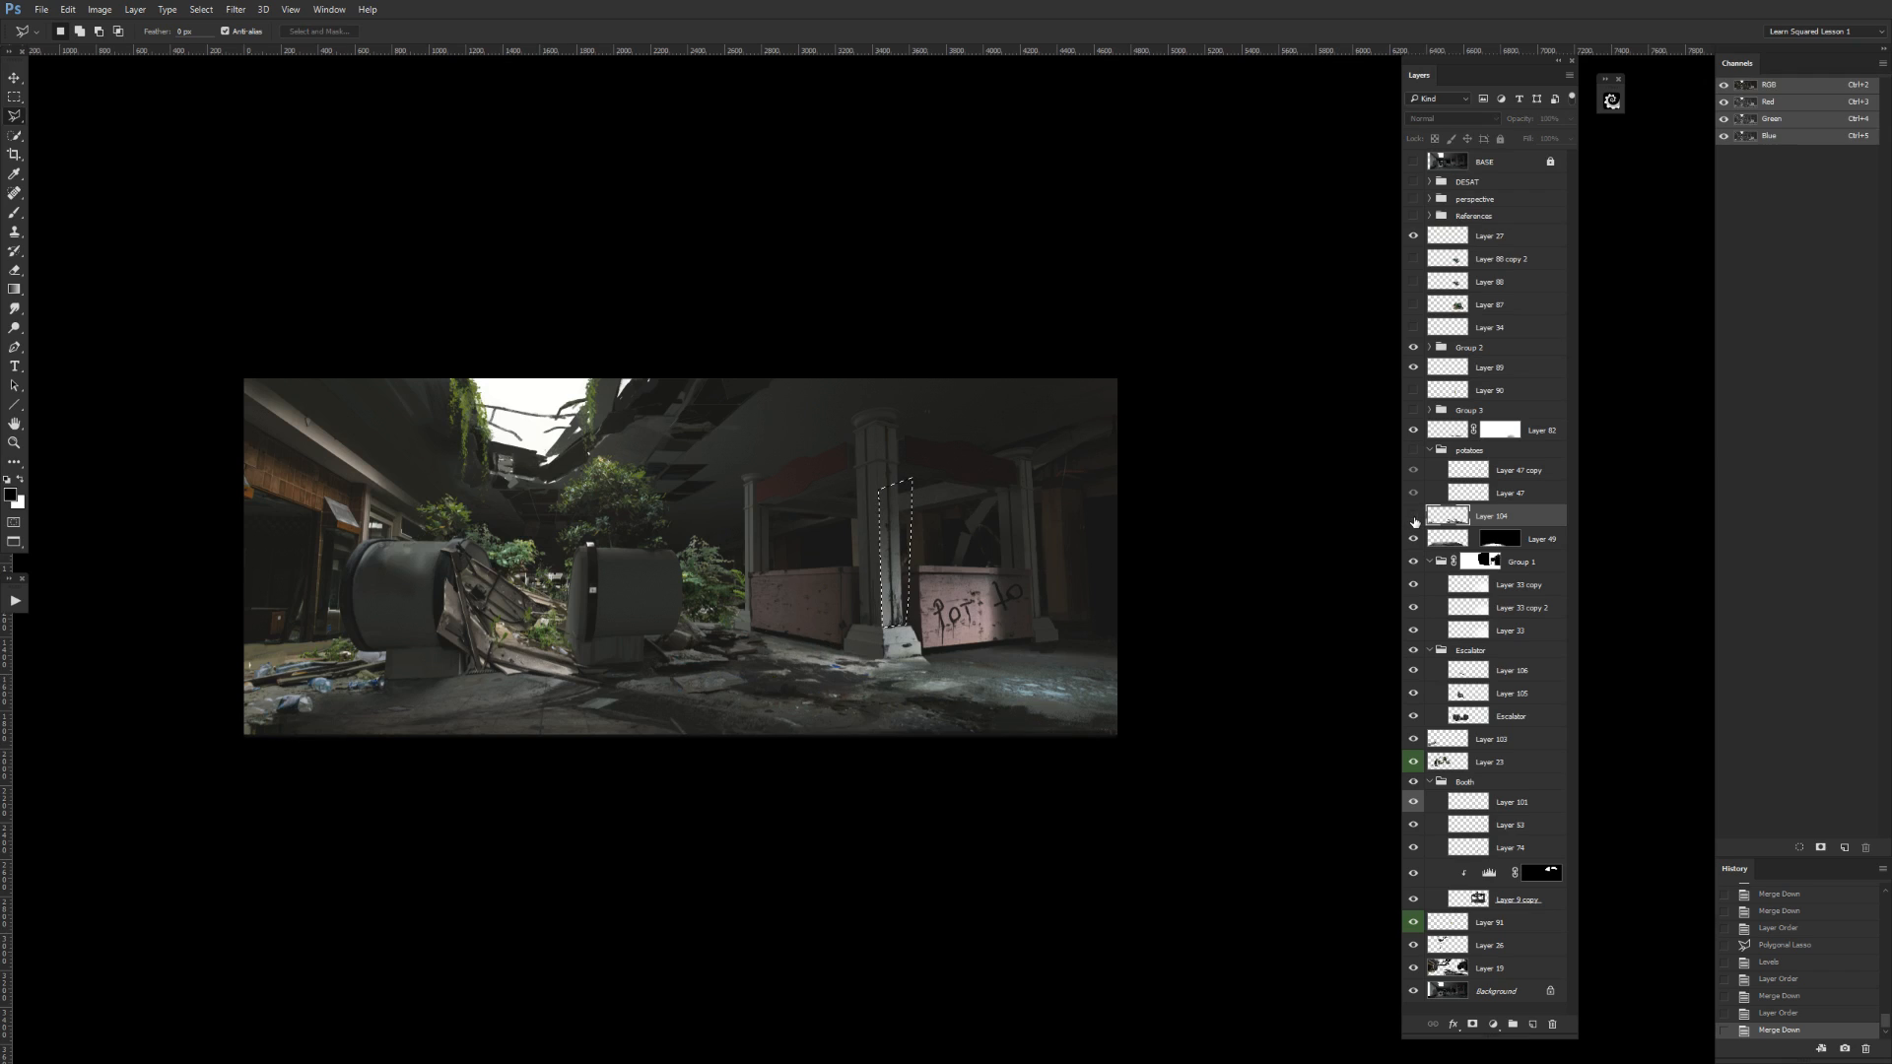
left_click(1413, 517)
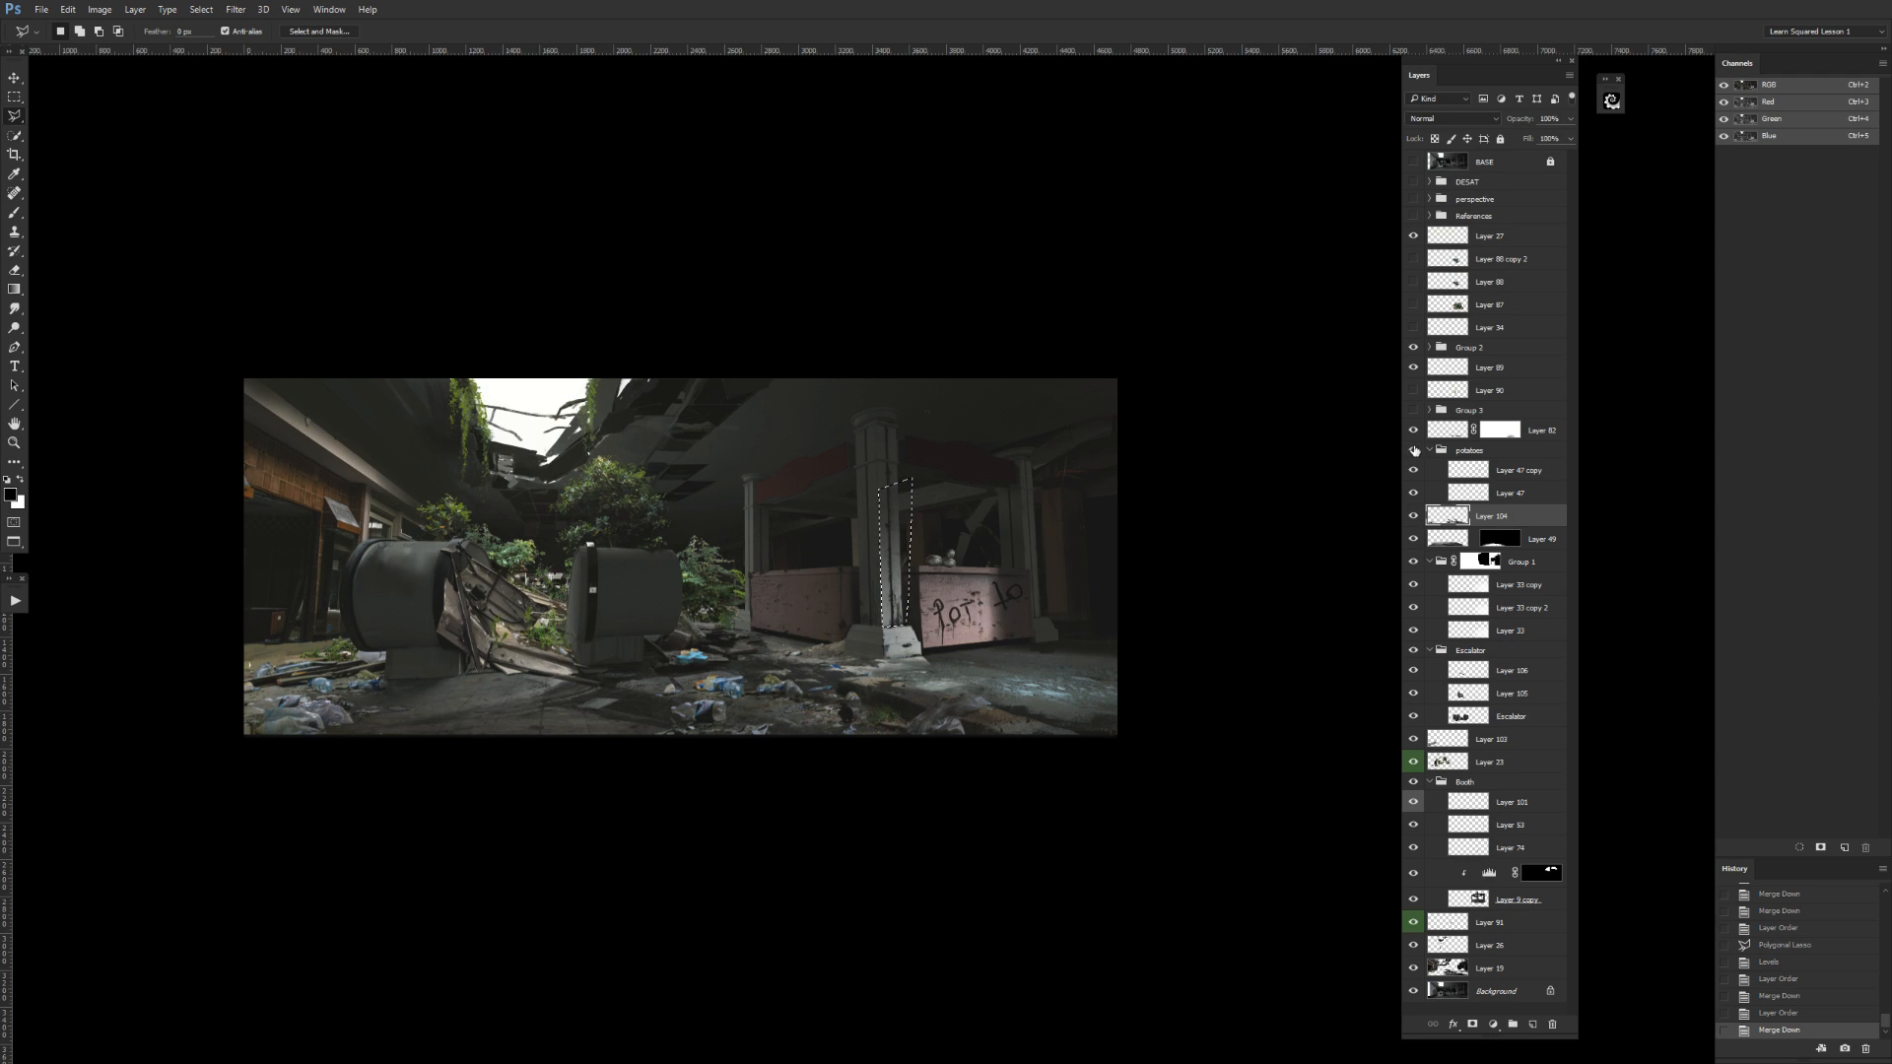
Show and select the potatoes group, and clear the selection around the booth column face.
left_click(1446, 450)
key("ctrl+plus")
left_click_drag(1251, 655, 1227, 697)
left_click_drag(1100, 812, 1112, 725)
key("ctrl+plus")
key("ctrl+plus")
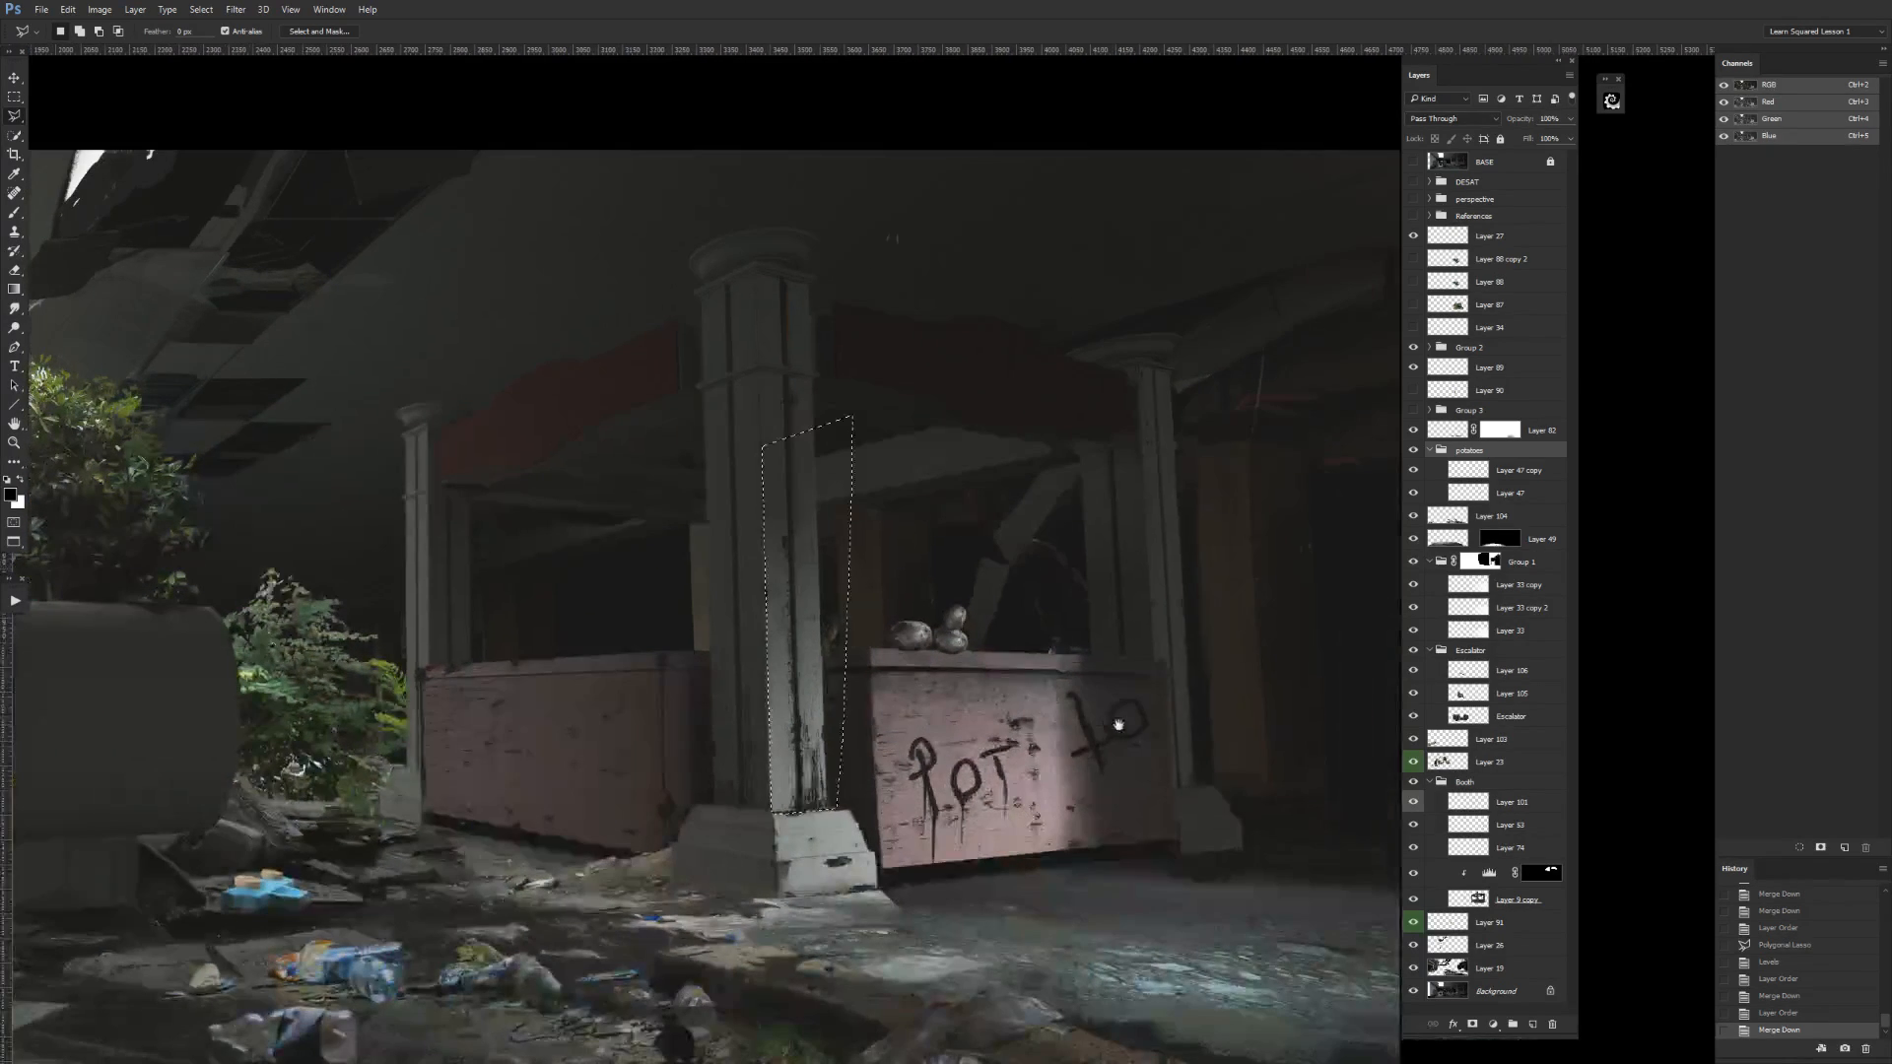
key("ctrl+plus")
key("ctrl+plus")
key("ctrl+d")
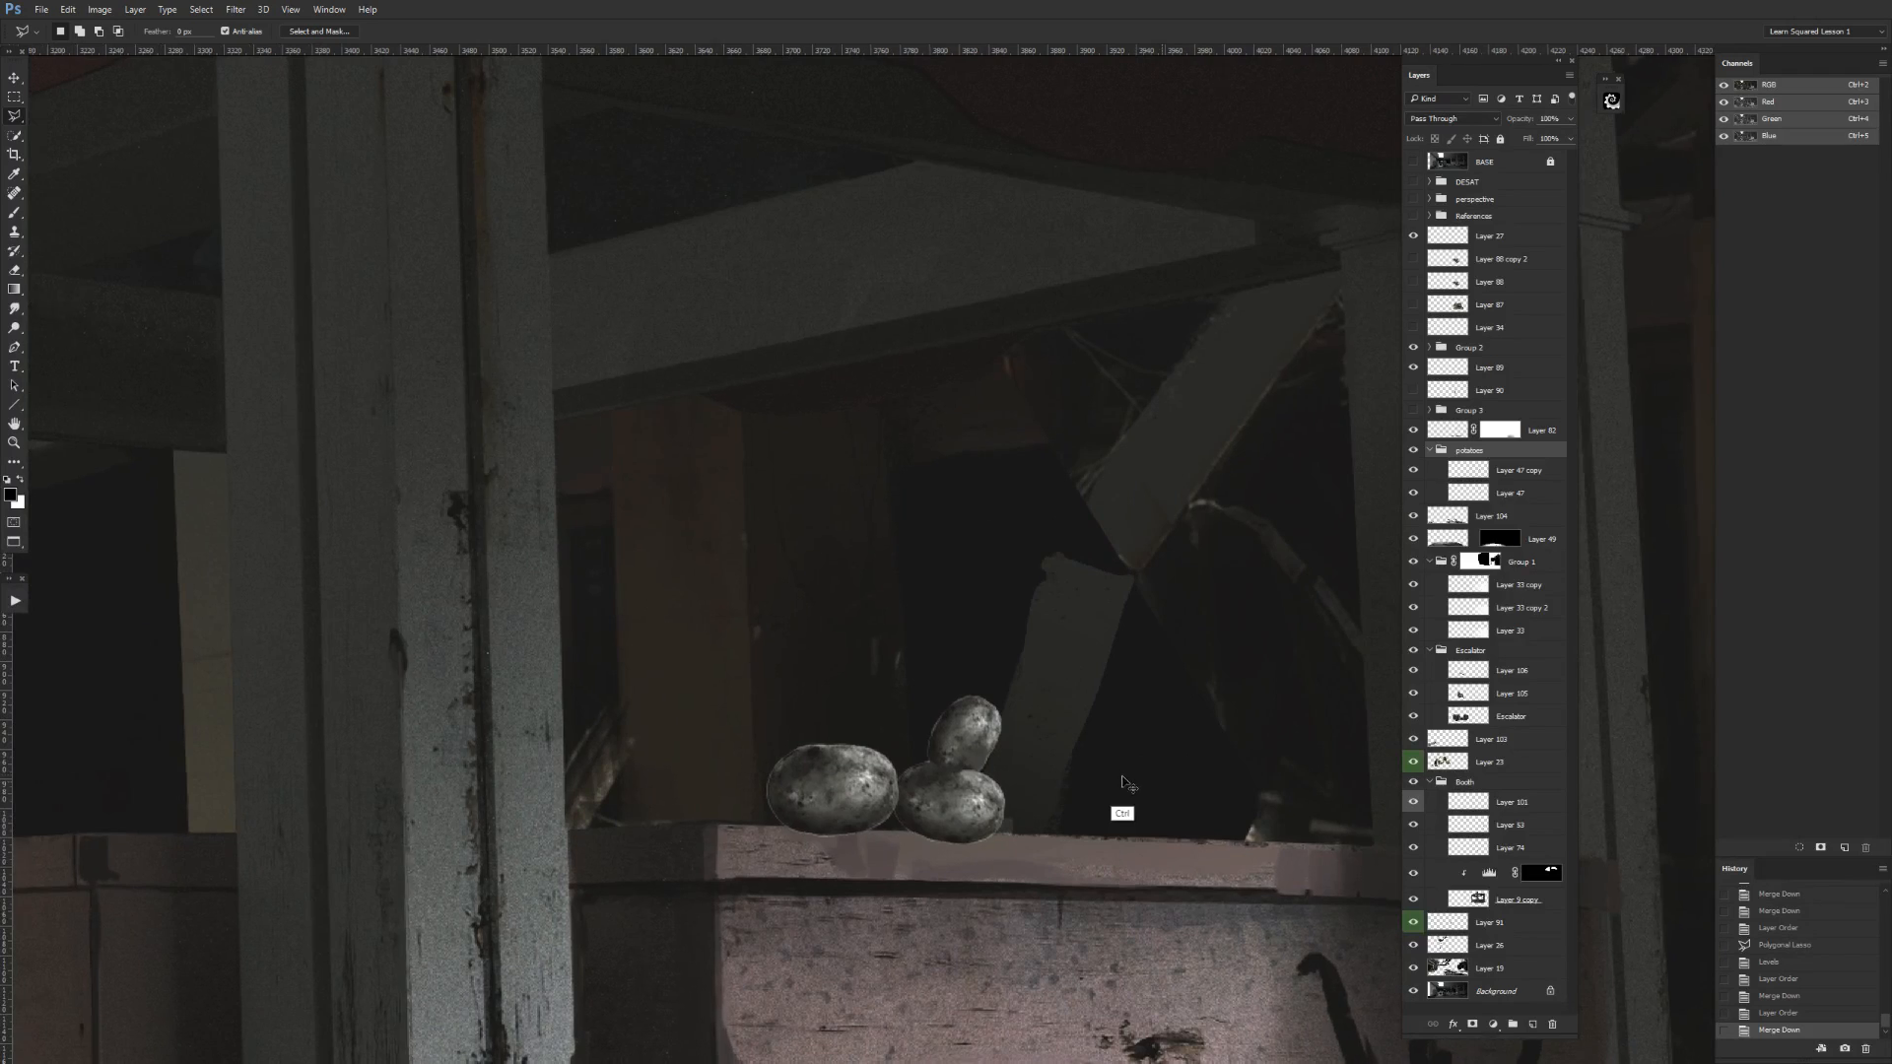
Check Layer 47 copy in the potatoes group by toggling its visibility.
key("ctrl+minus")
key("m")
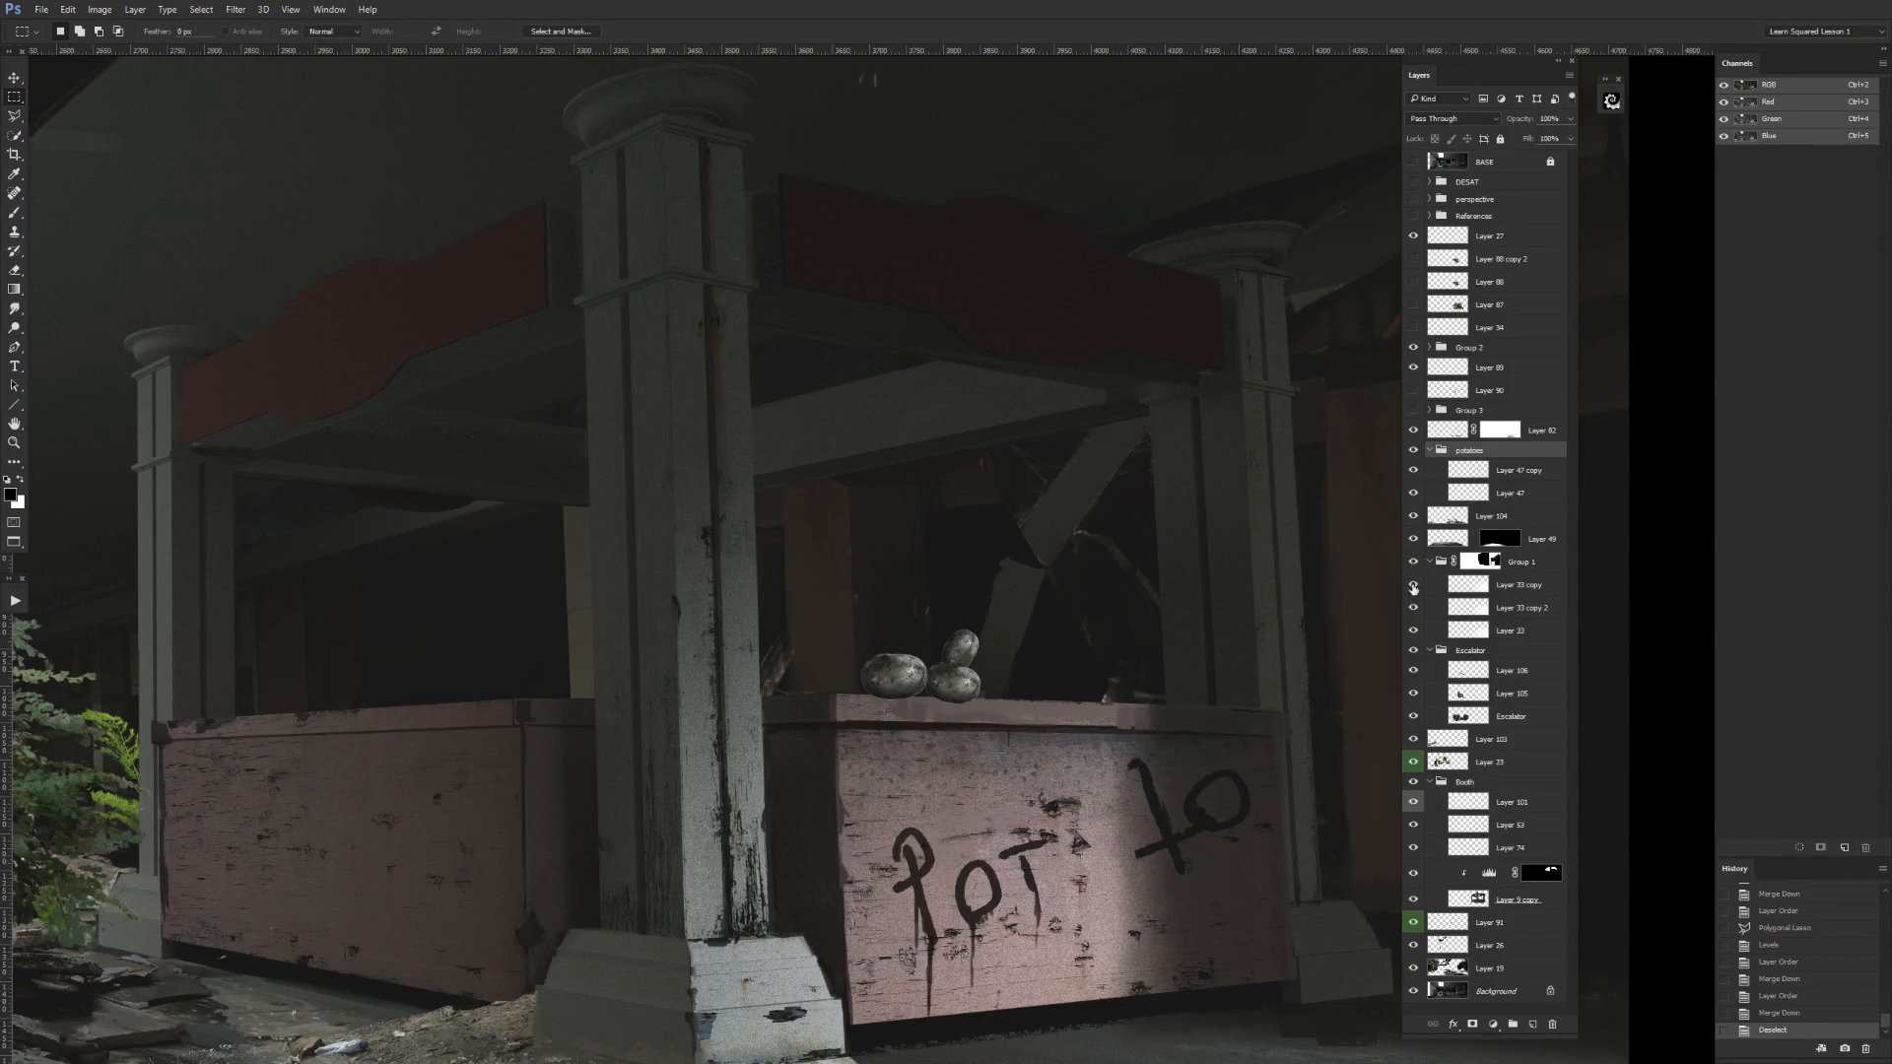
key("ctrl+plus")
key("ctrl+plus")
left_click(1412, 471)
left_click(1413, 471)
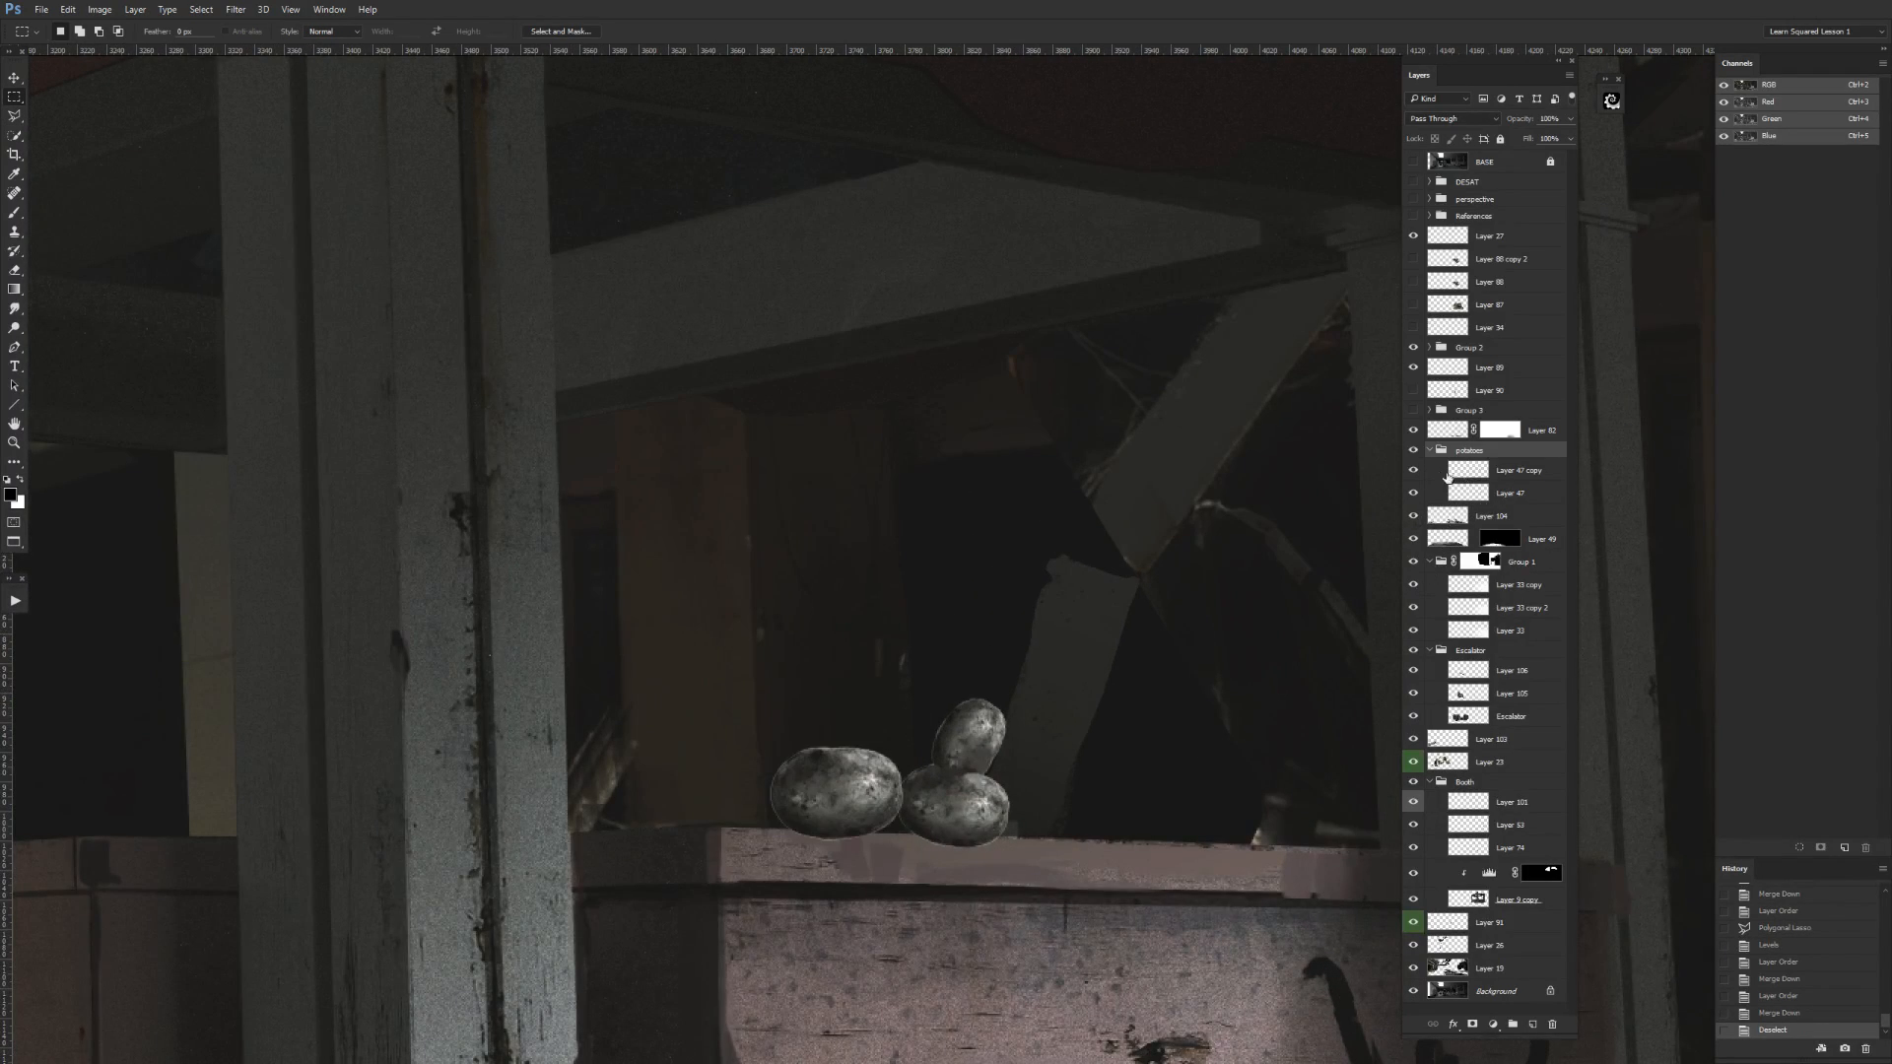
Trim the edge of the potato on Layer 47 copy by loading and contracting its selection, deleting everything outside it, and deselecting.
left_click(1467, 472)
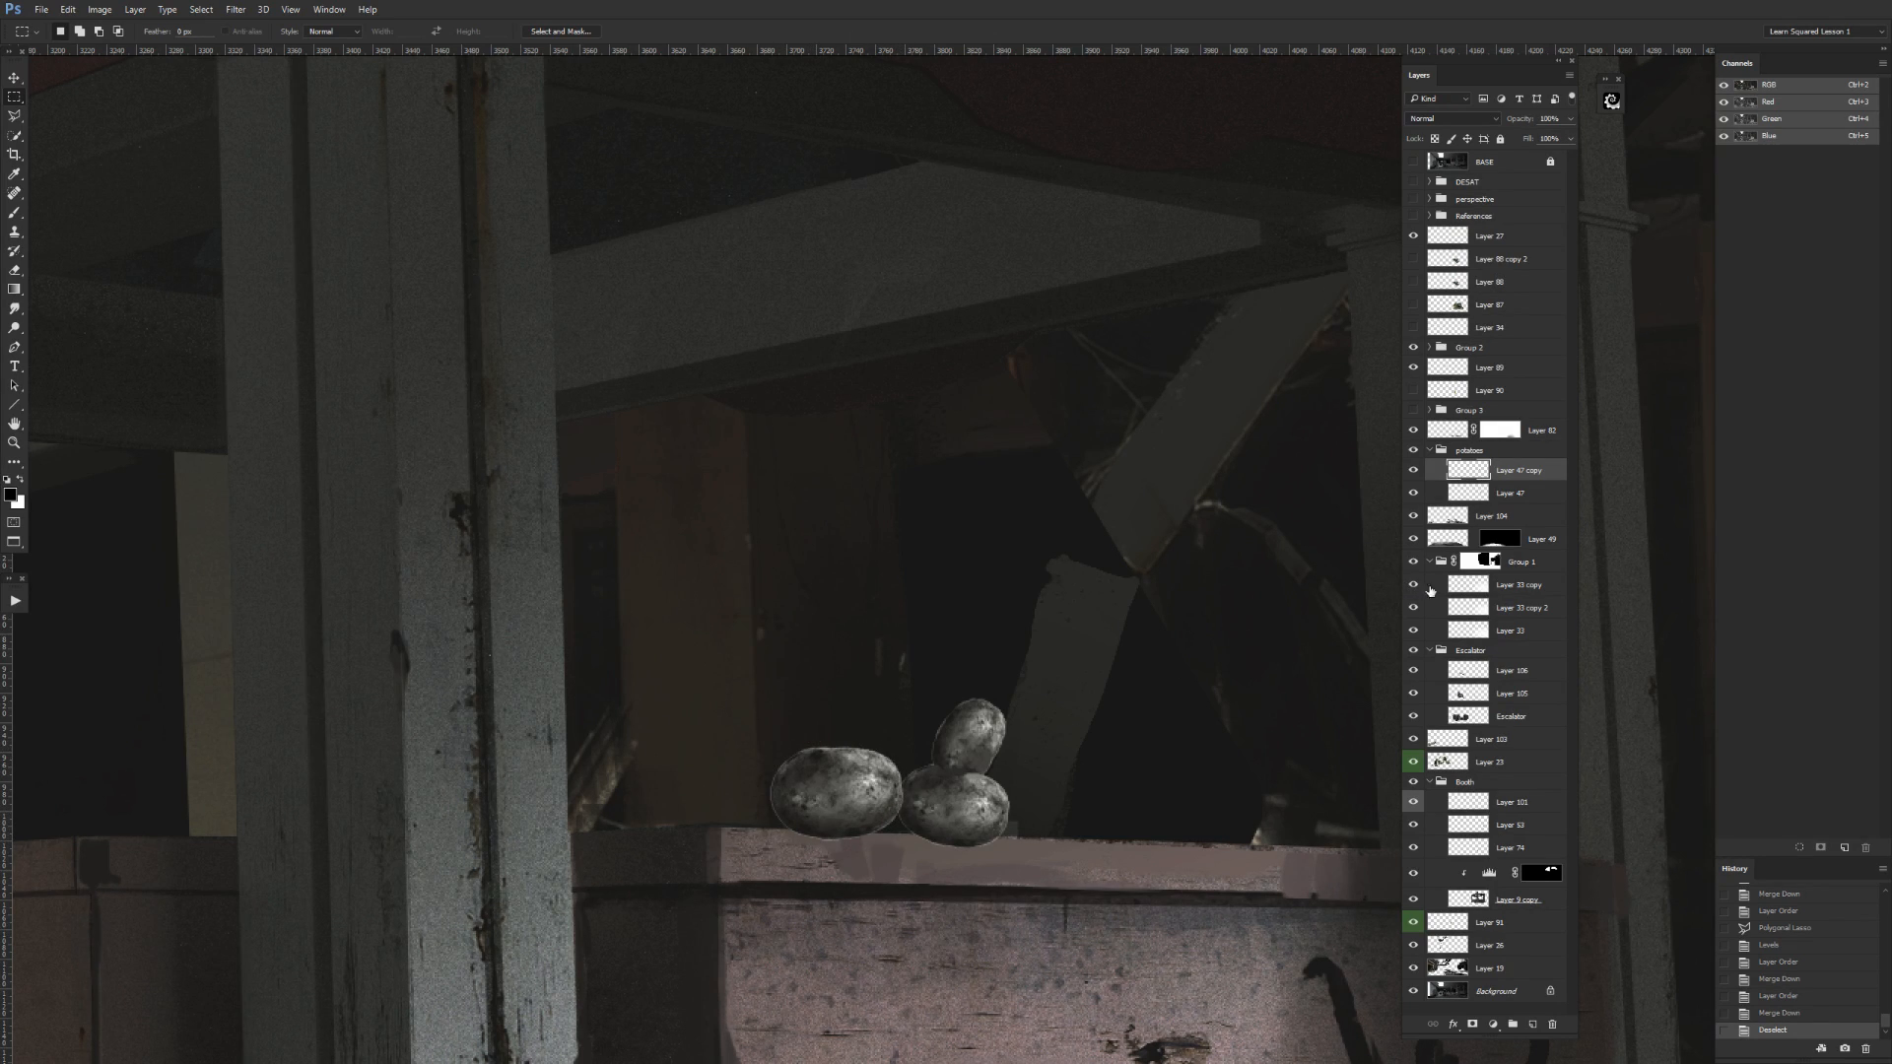
left_click(1473, 476, "ctrl")
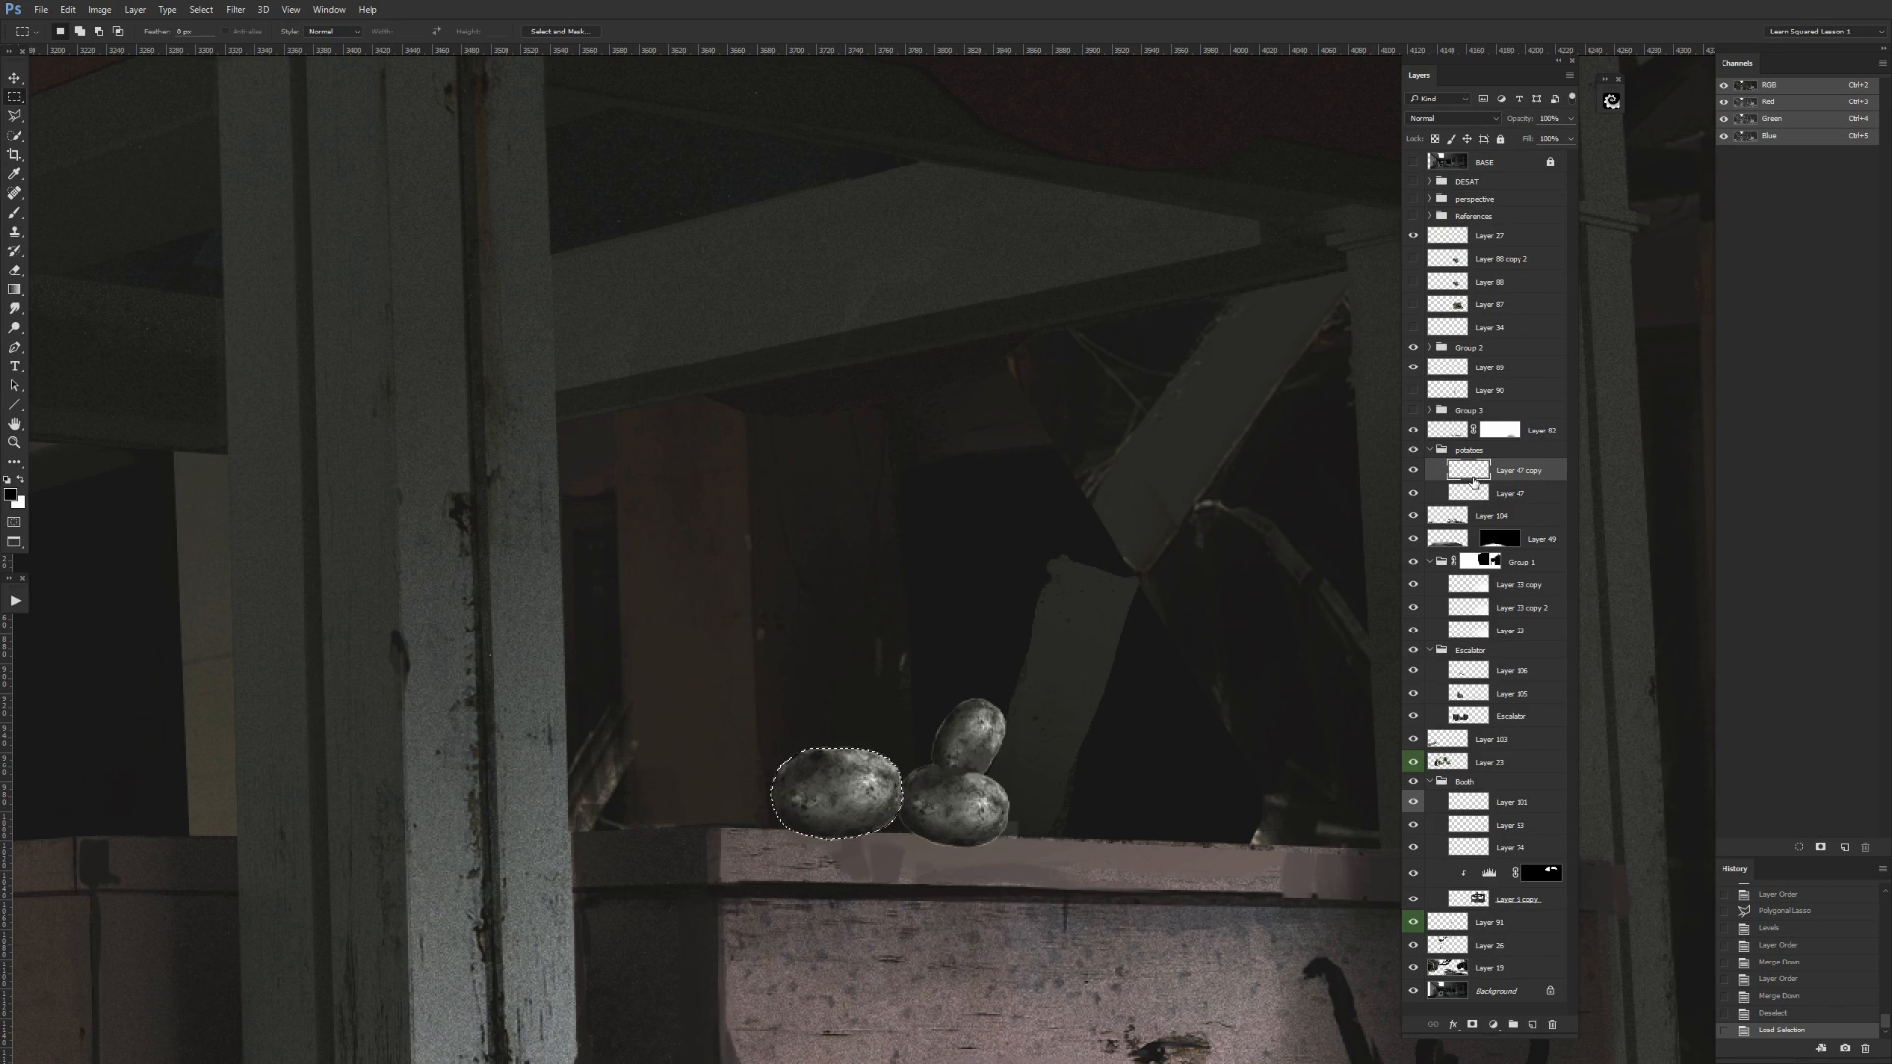
left_click(201, 9)
mouse_move(243, 200)
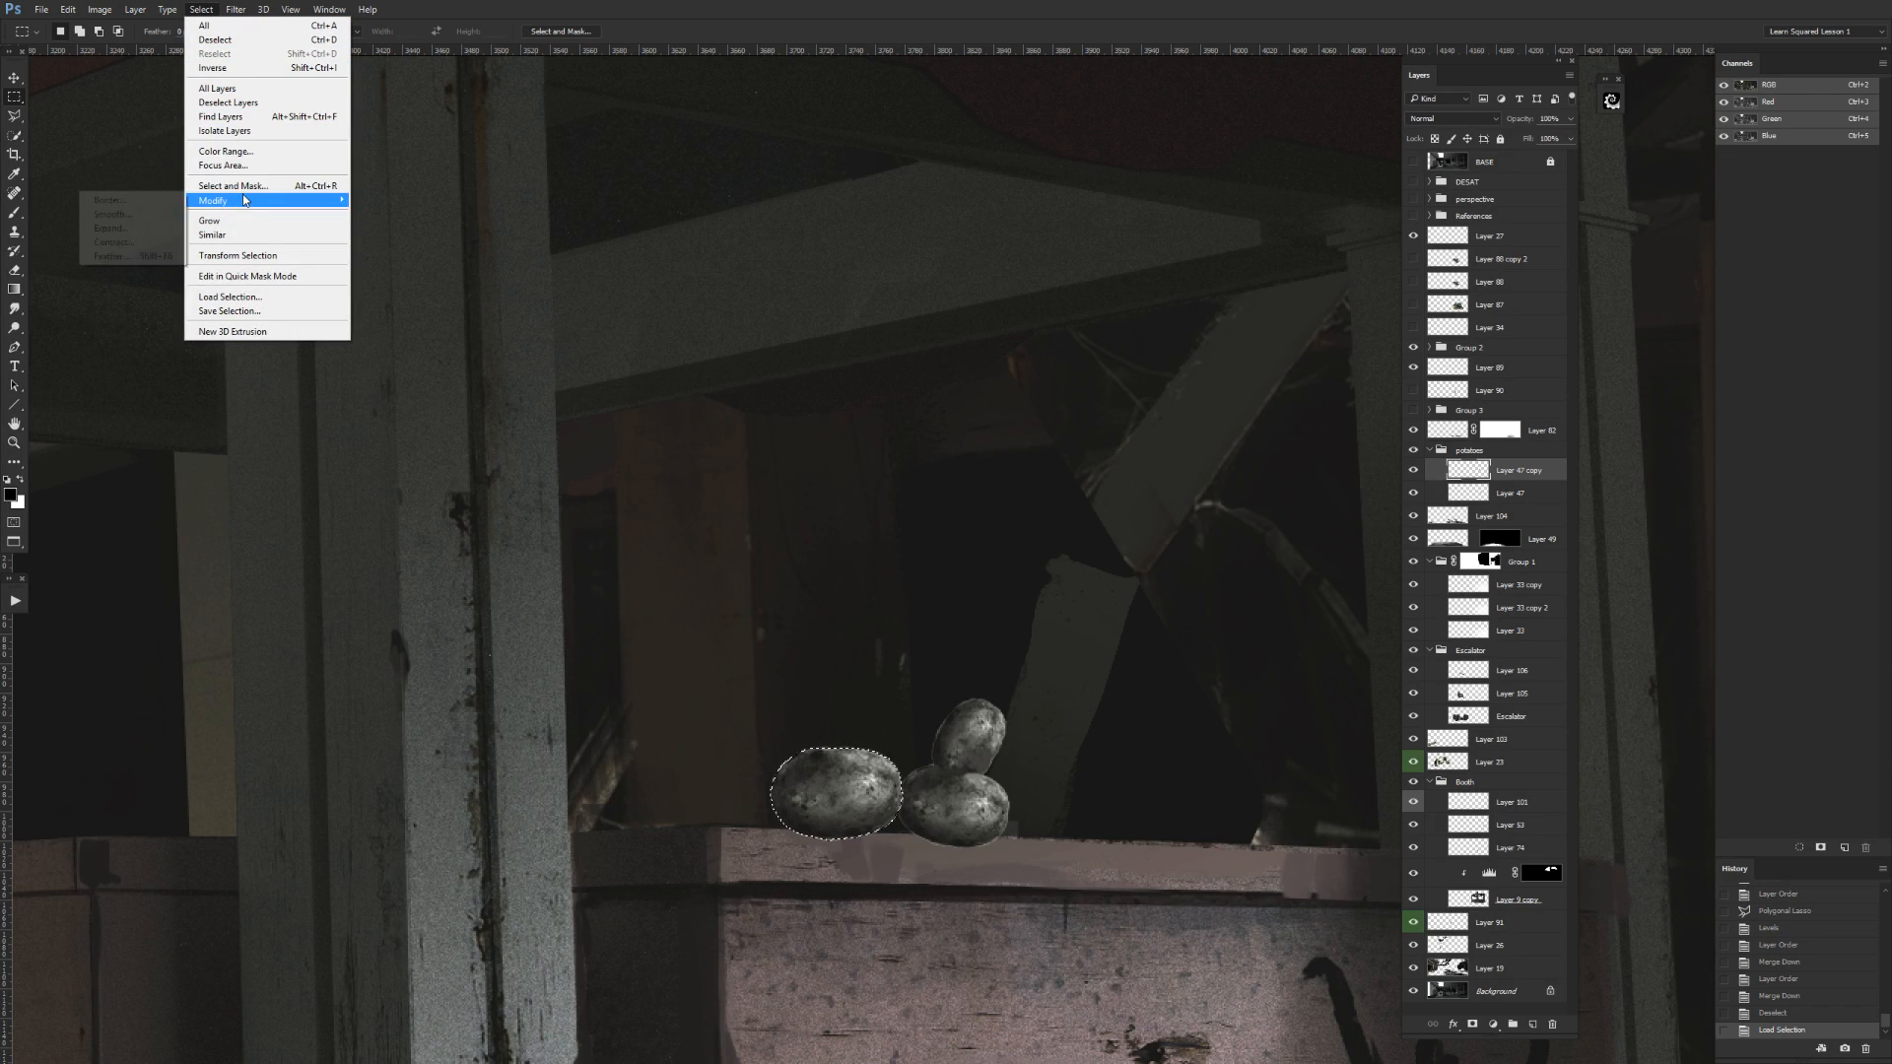
left_click(132, 240)
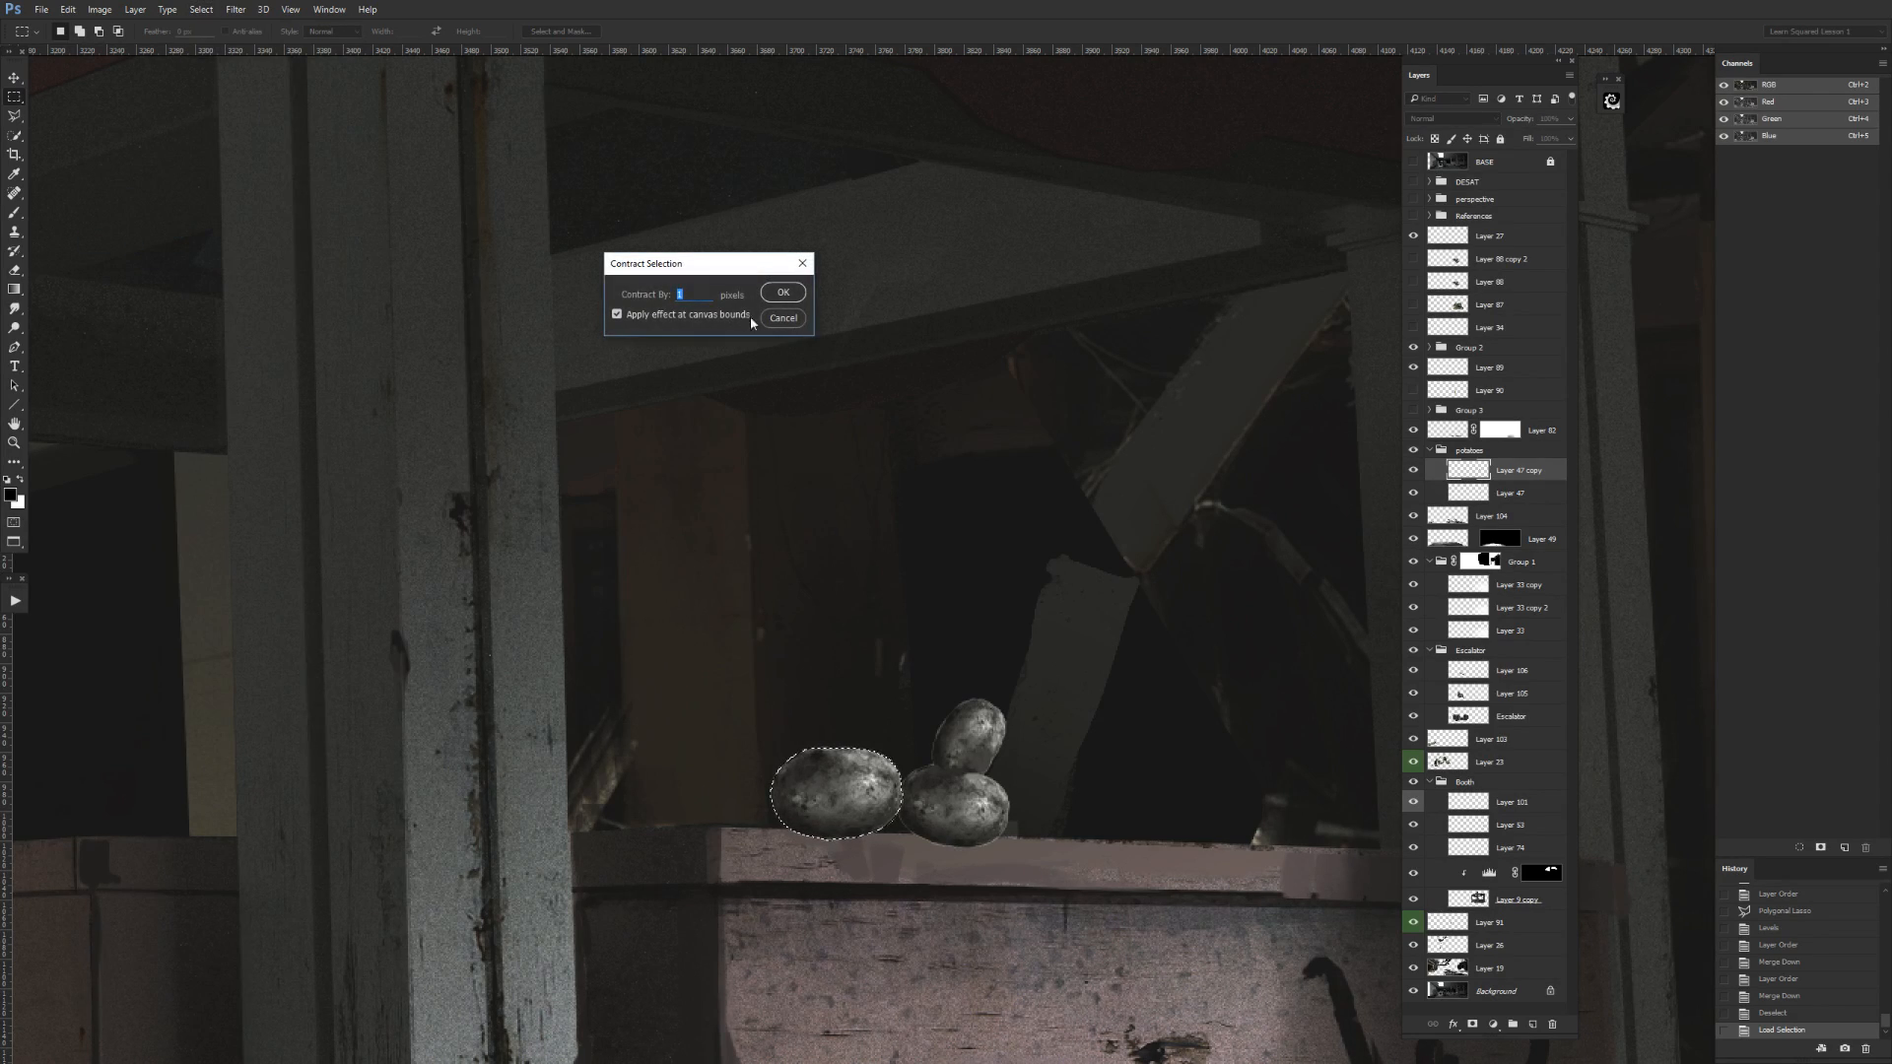
left_click(781, 293)
right_click(889, 773)
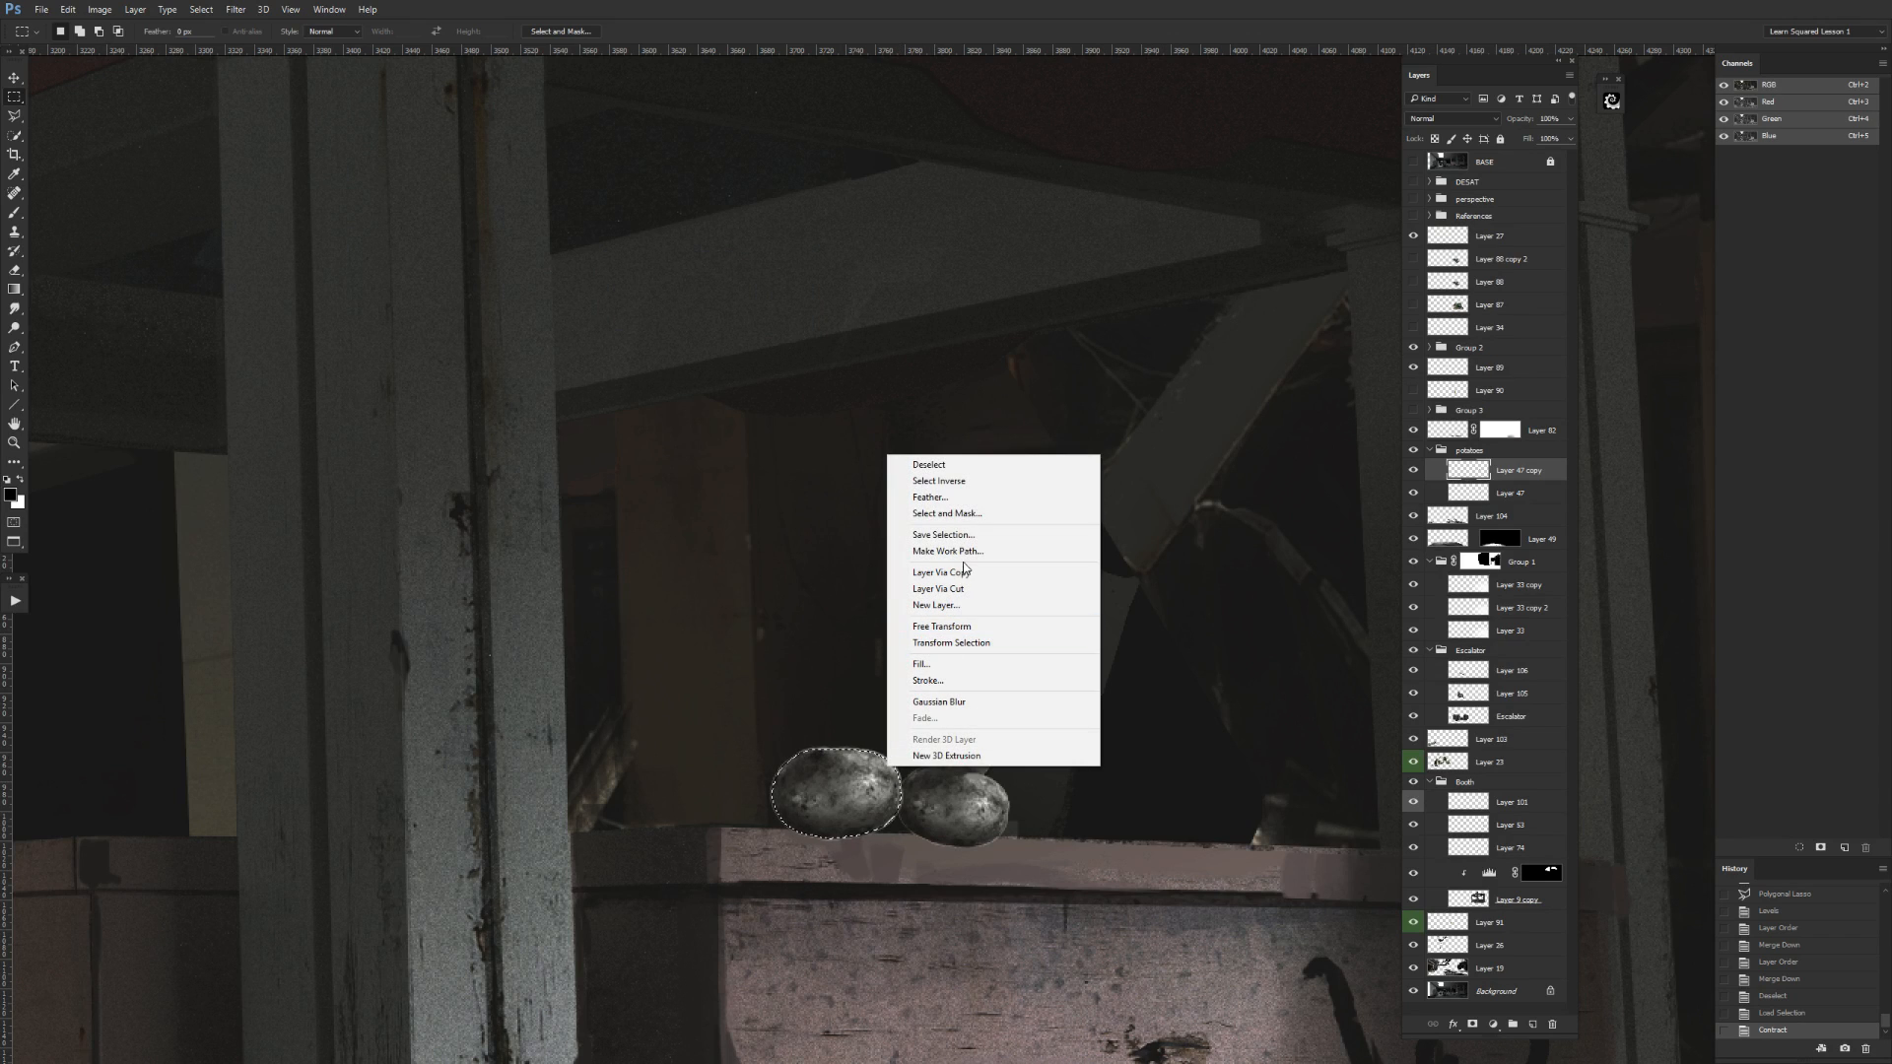
left_click(963, 491)
key("Delete")
key("ctrl+d")
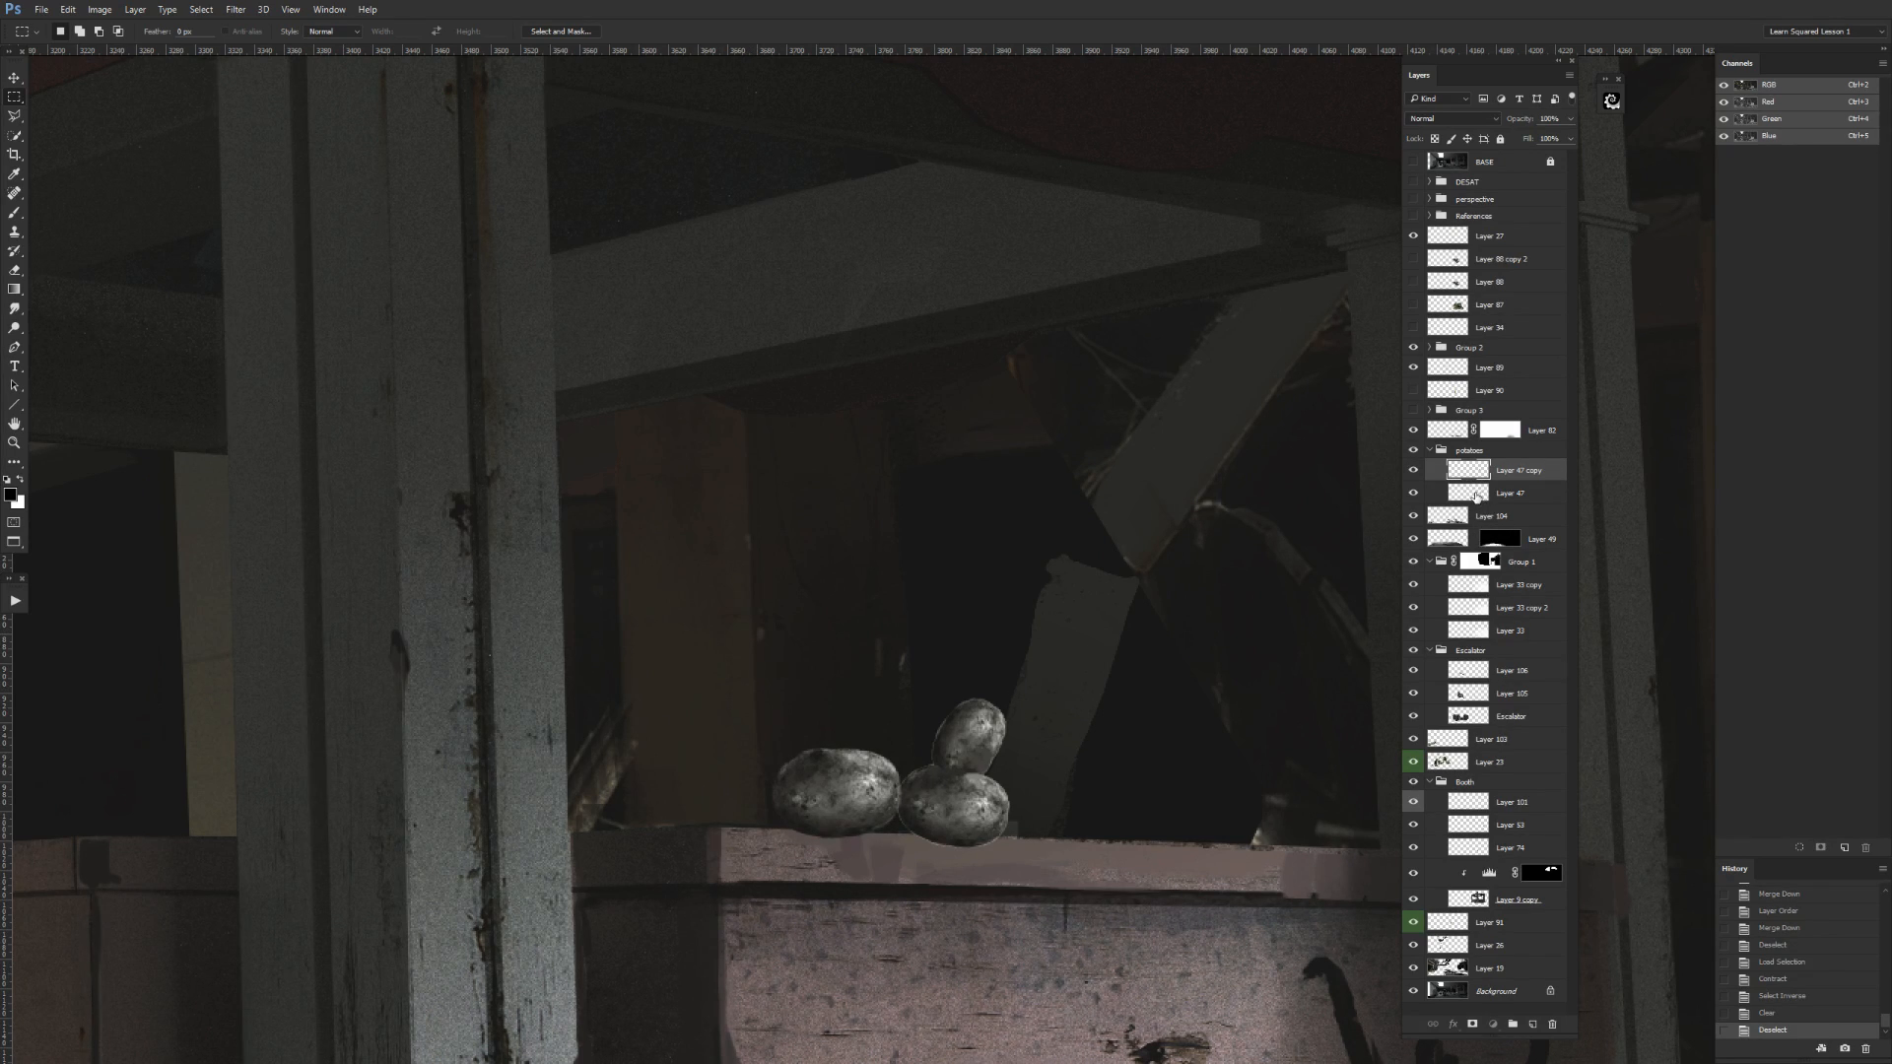
Trim the edges of the two stacked potatoes on Layer 47 with a contracted, inverted layer selection, and deselect.
left_click(1476, 498)
left_click(1476, 497, "ctrl")
left_click(165, 10)
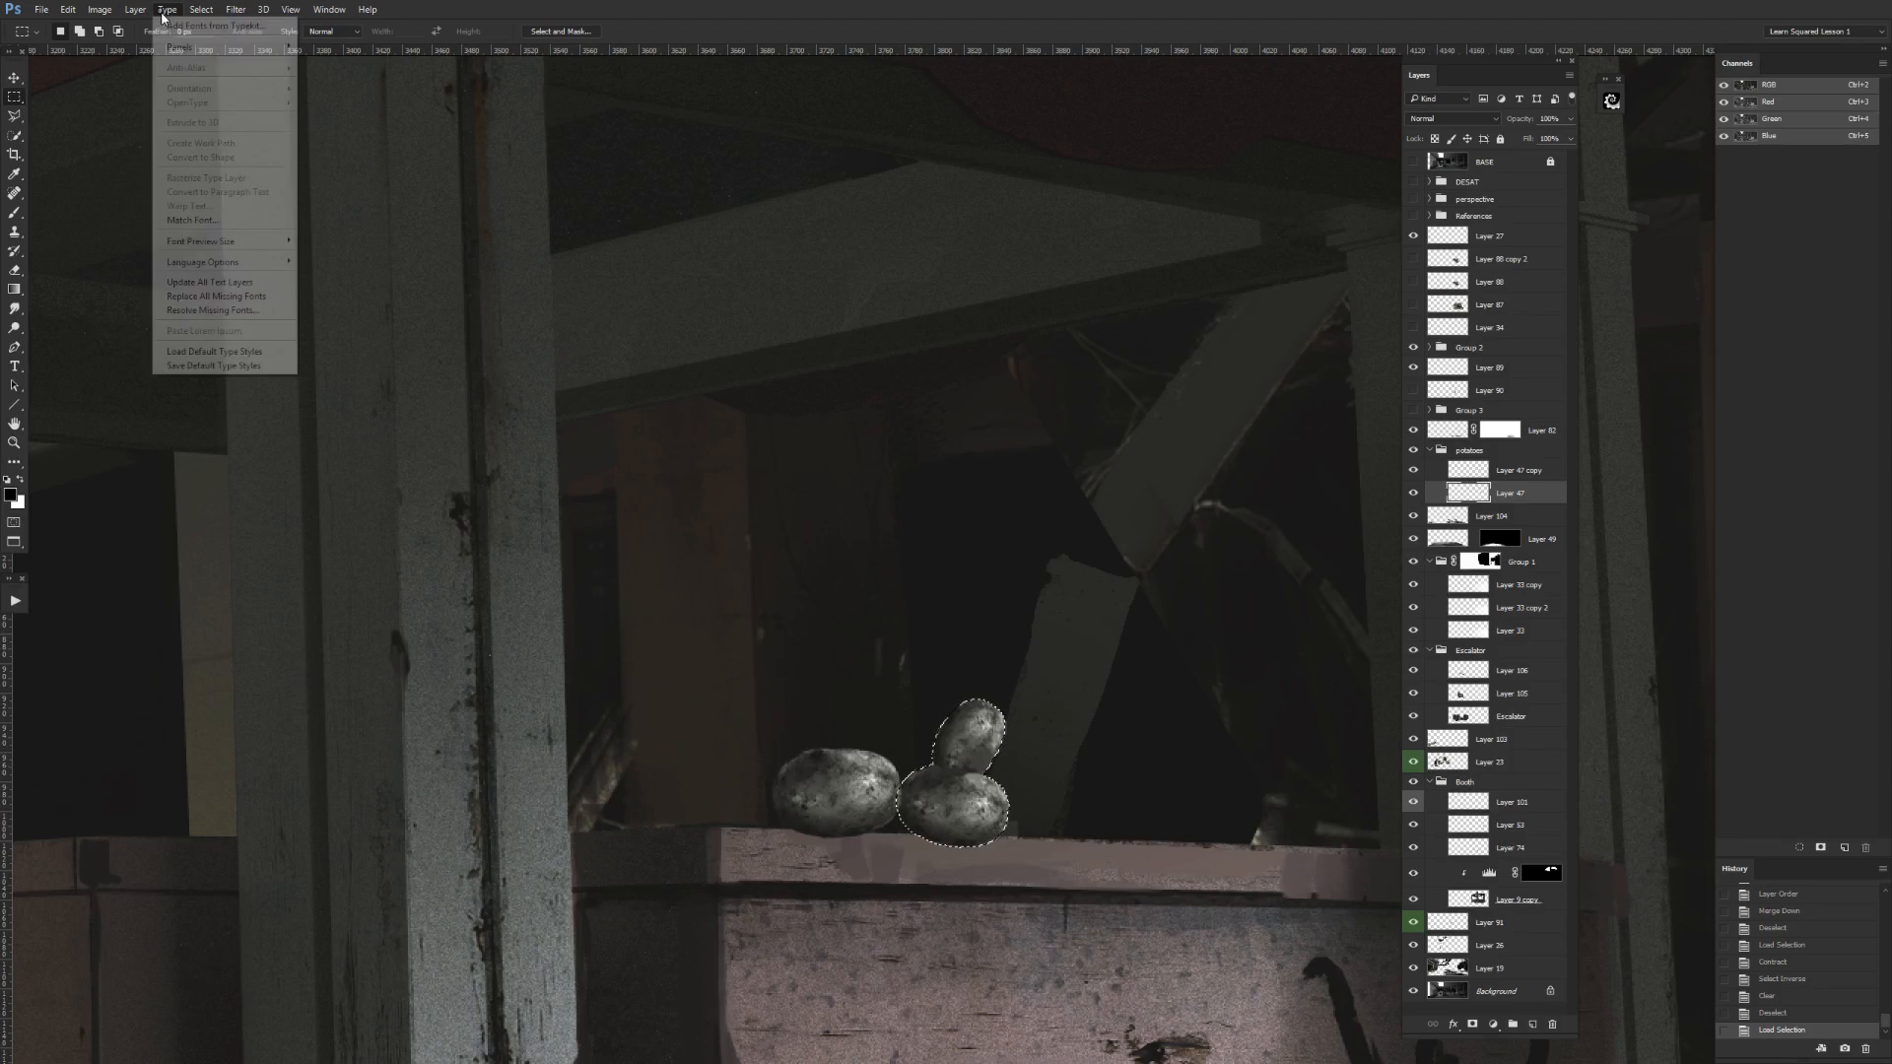
mouse_move(201, 10)
mouse_move(241, 202)
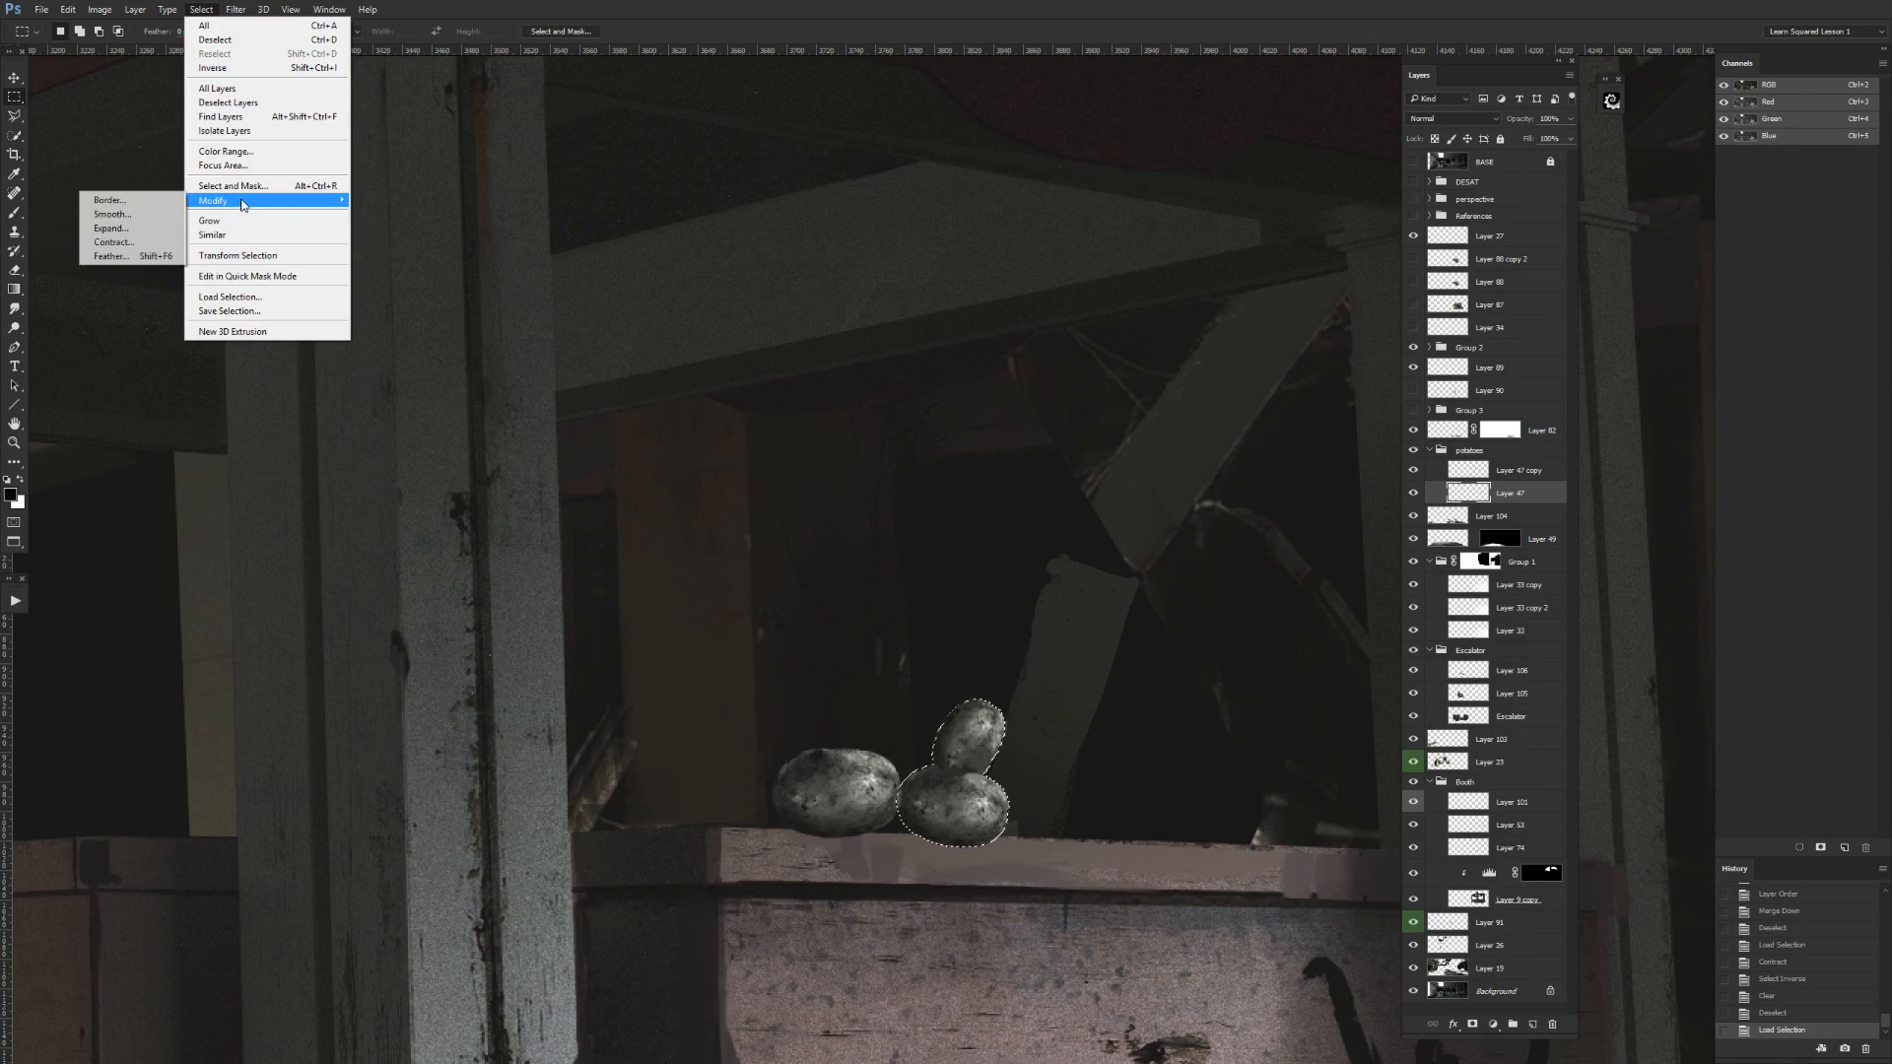
left_click(146, 243)
key("Return")
right_click(978, 434)
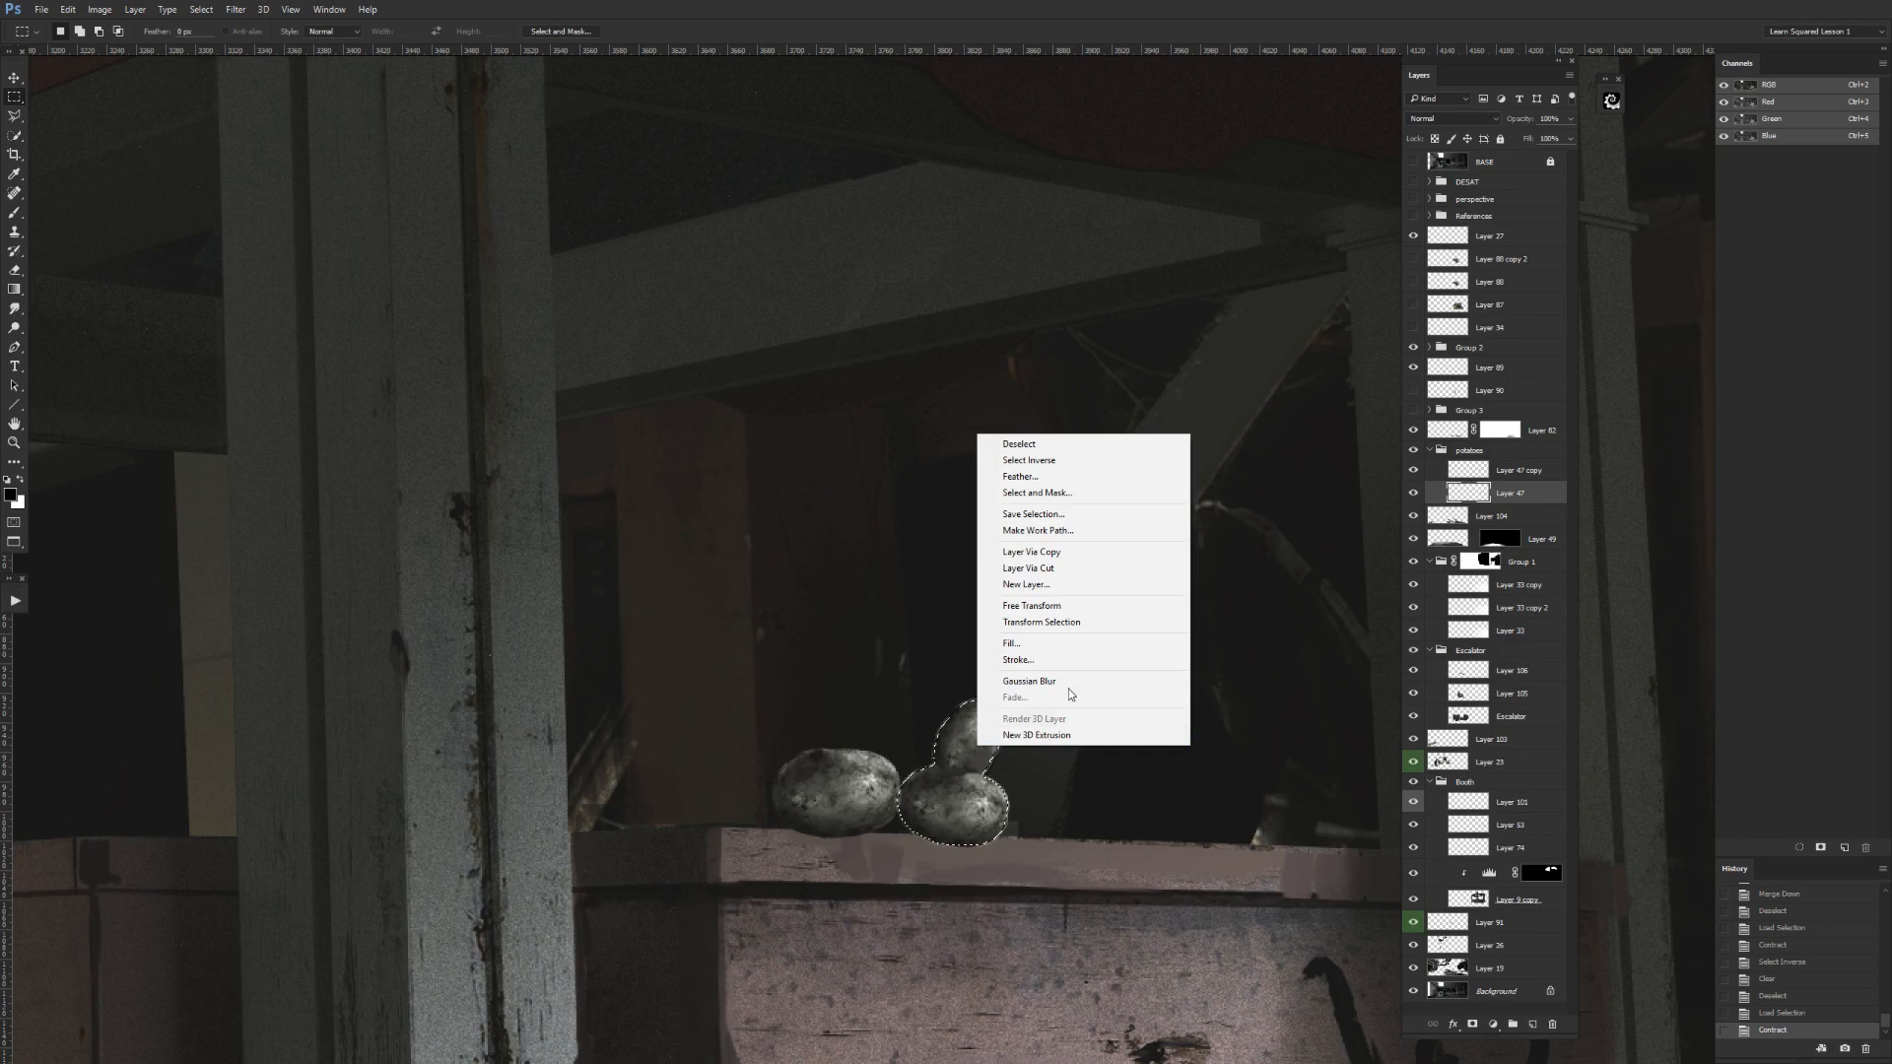
left_click(1059, 461)
key("Delete")
key("ctrl+d")
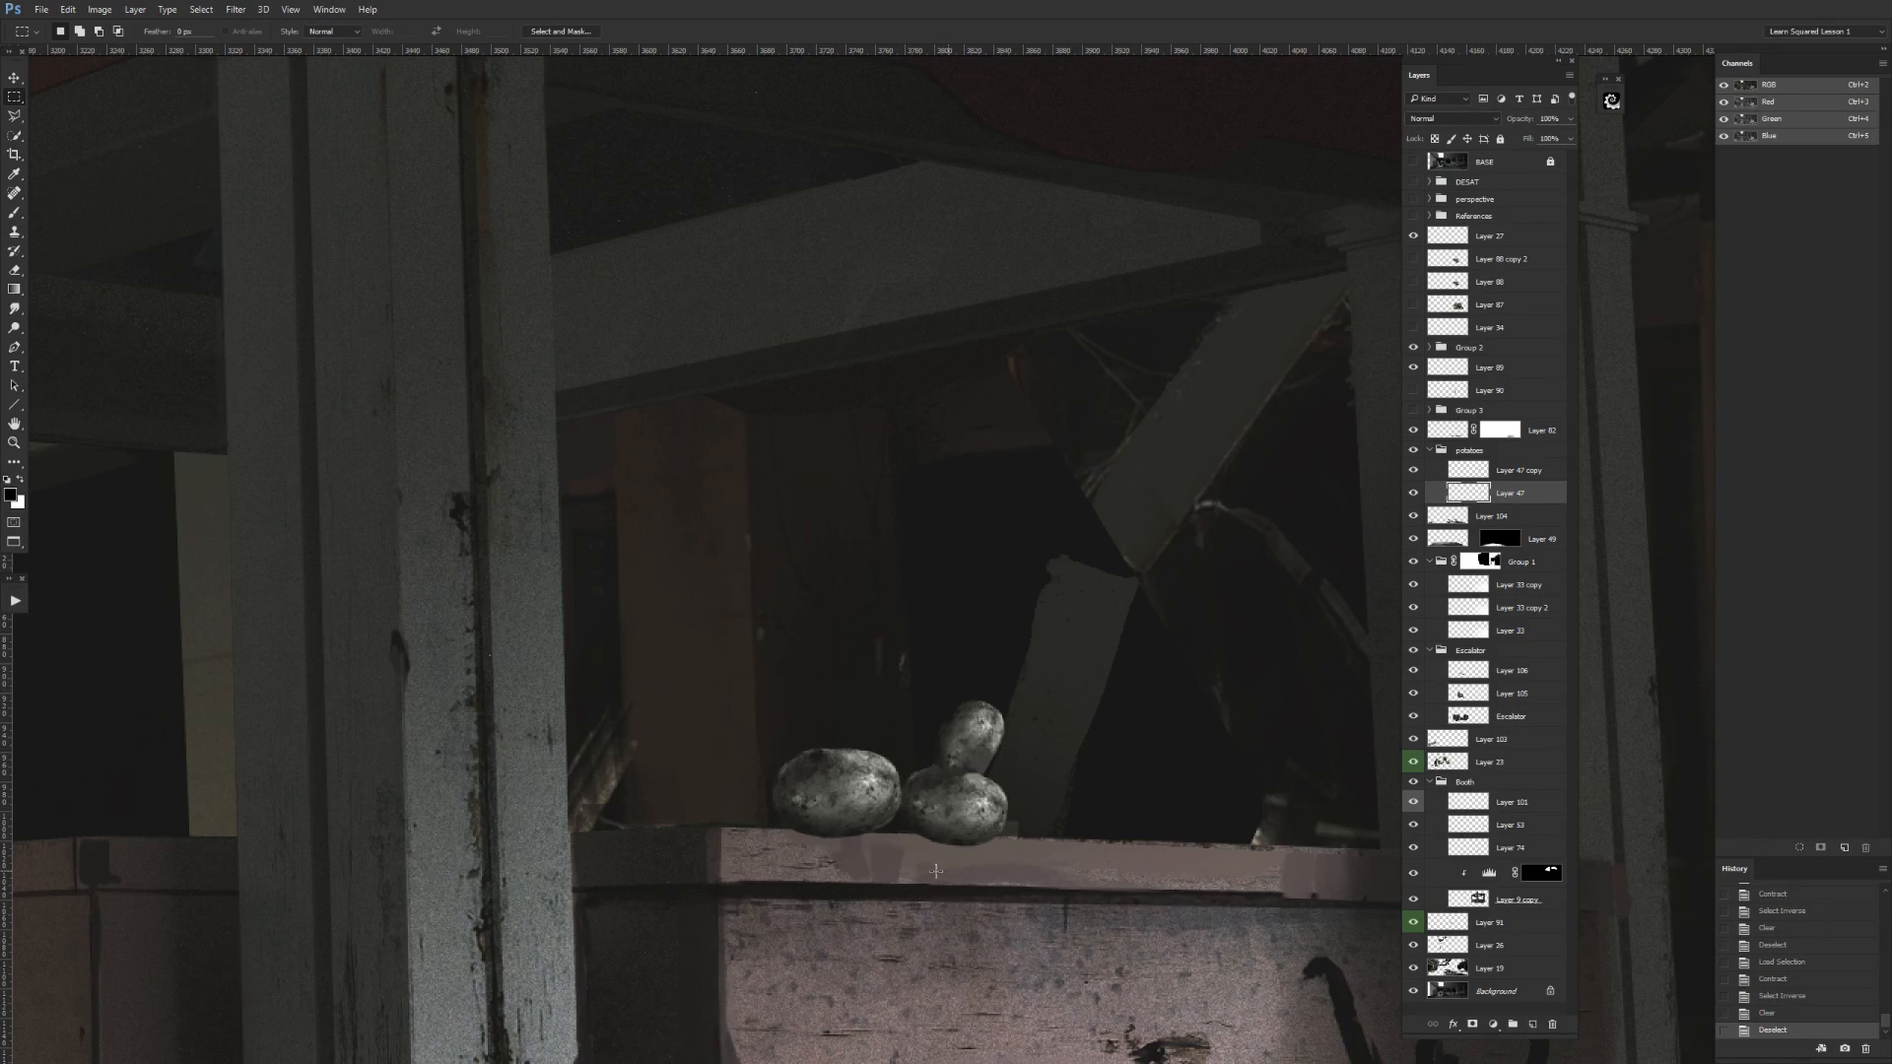
Collapse the potatoes group and hide it.
key("ctrl+minus")
key("ctrl+minus")
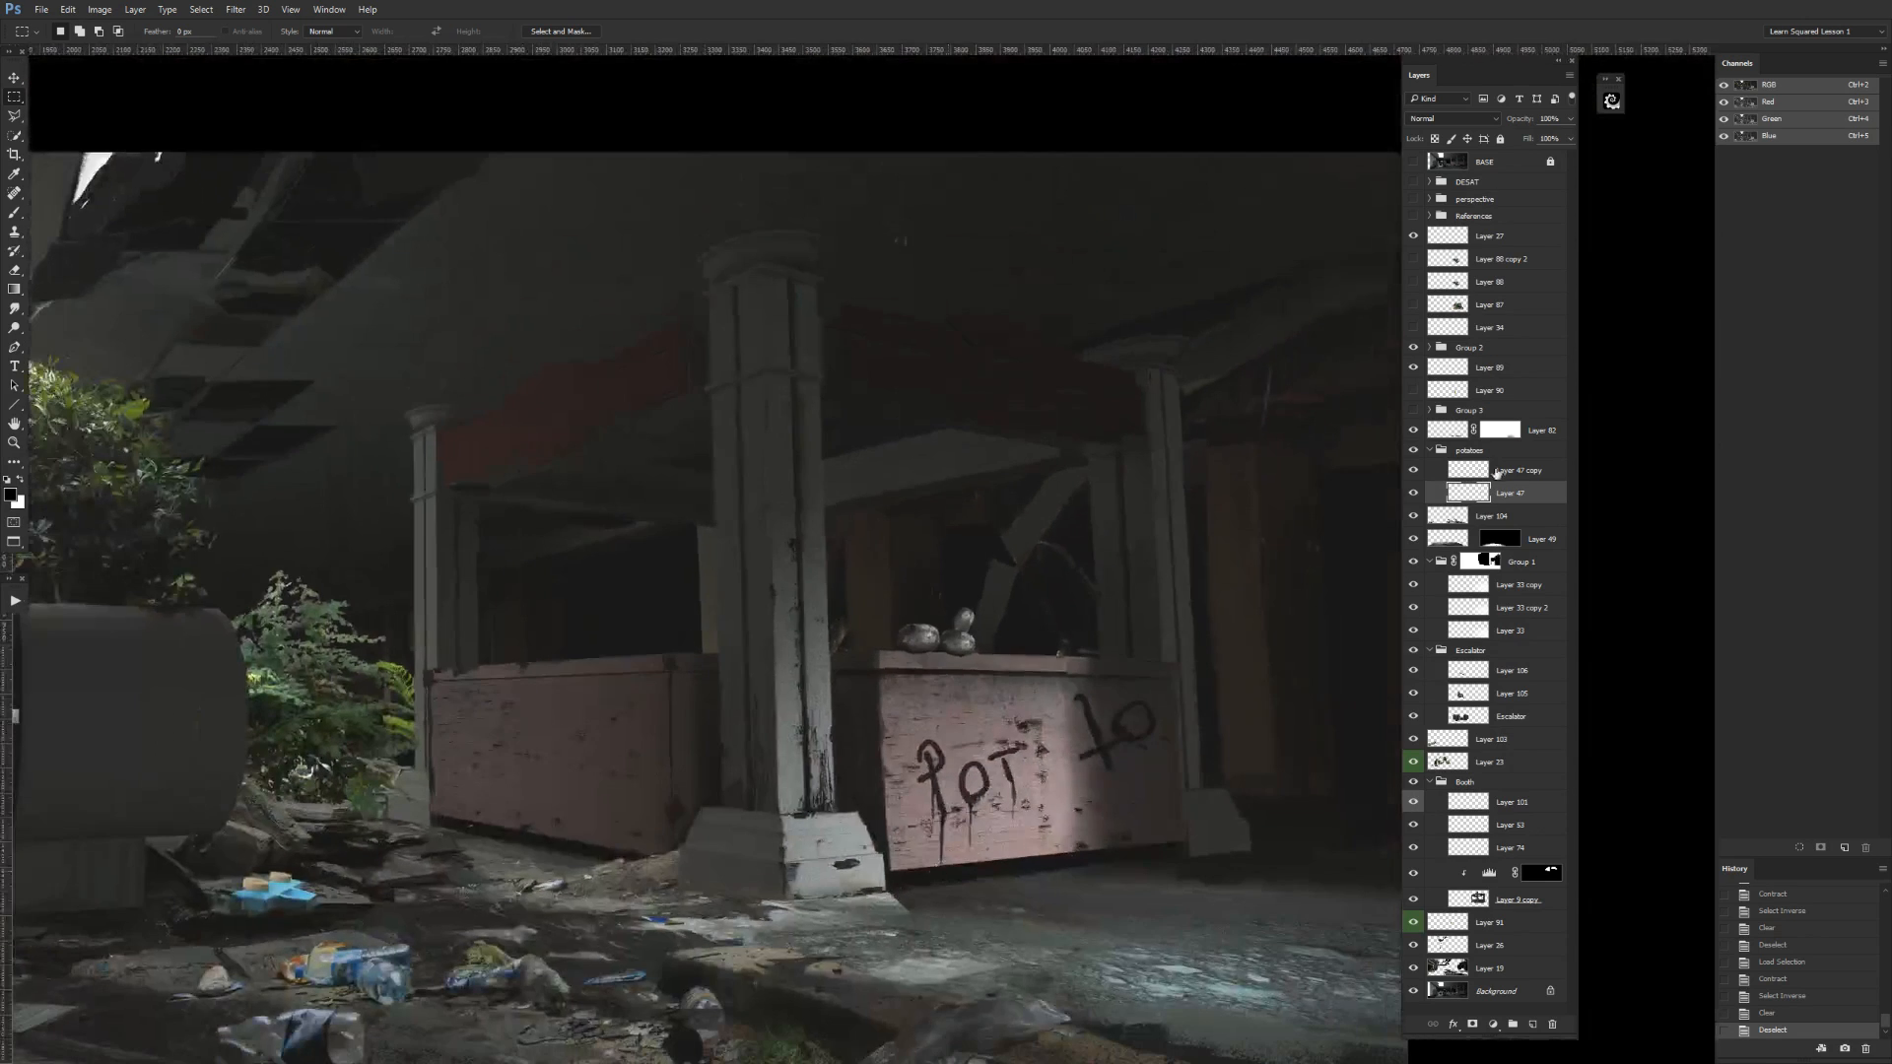
left_click(1430, 451)
left_click(1415, 451)
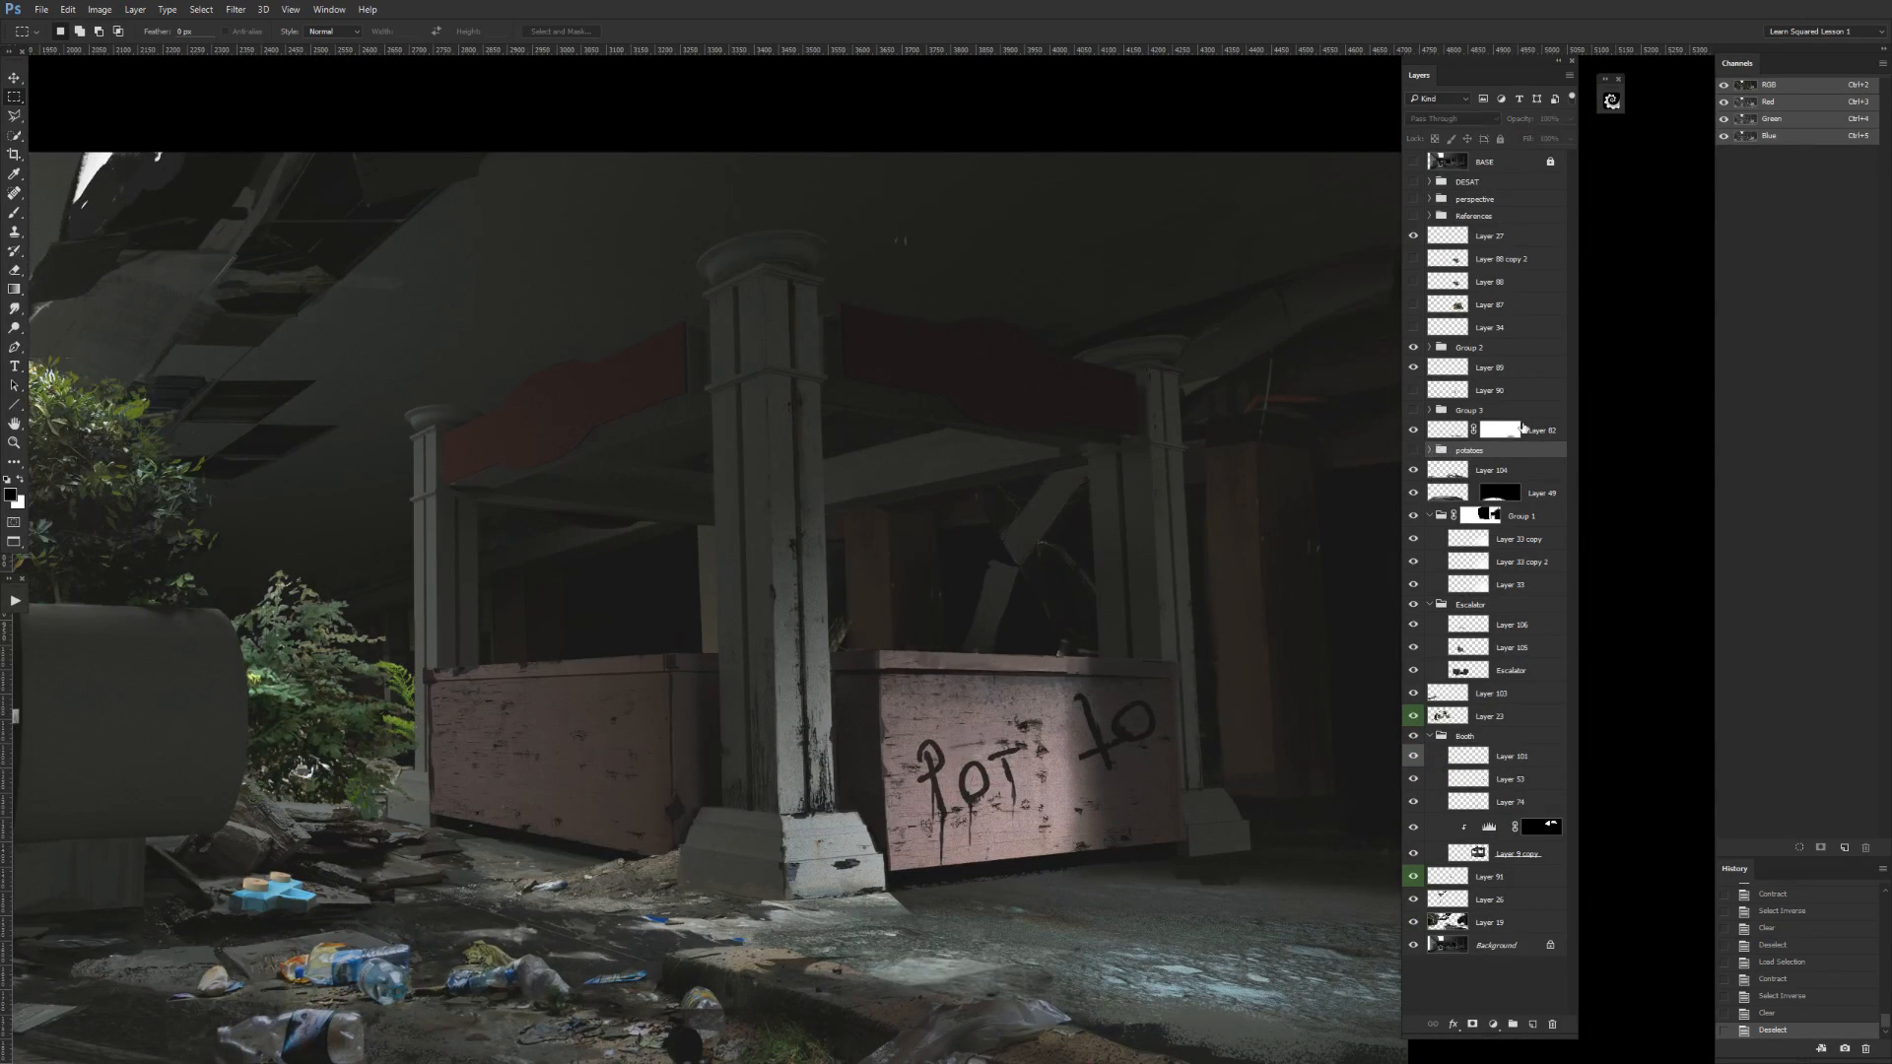
Check masked Layer 82 and Group 2 by toggling their visibility, and make Layer 82 the active layer.
key("ctrl+minus")
left_click_drag(940, 746, 1182, 675)
key("ctrl+minus")
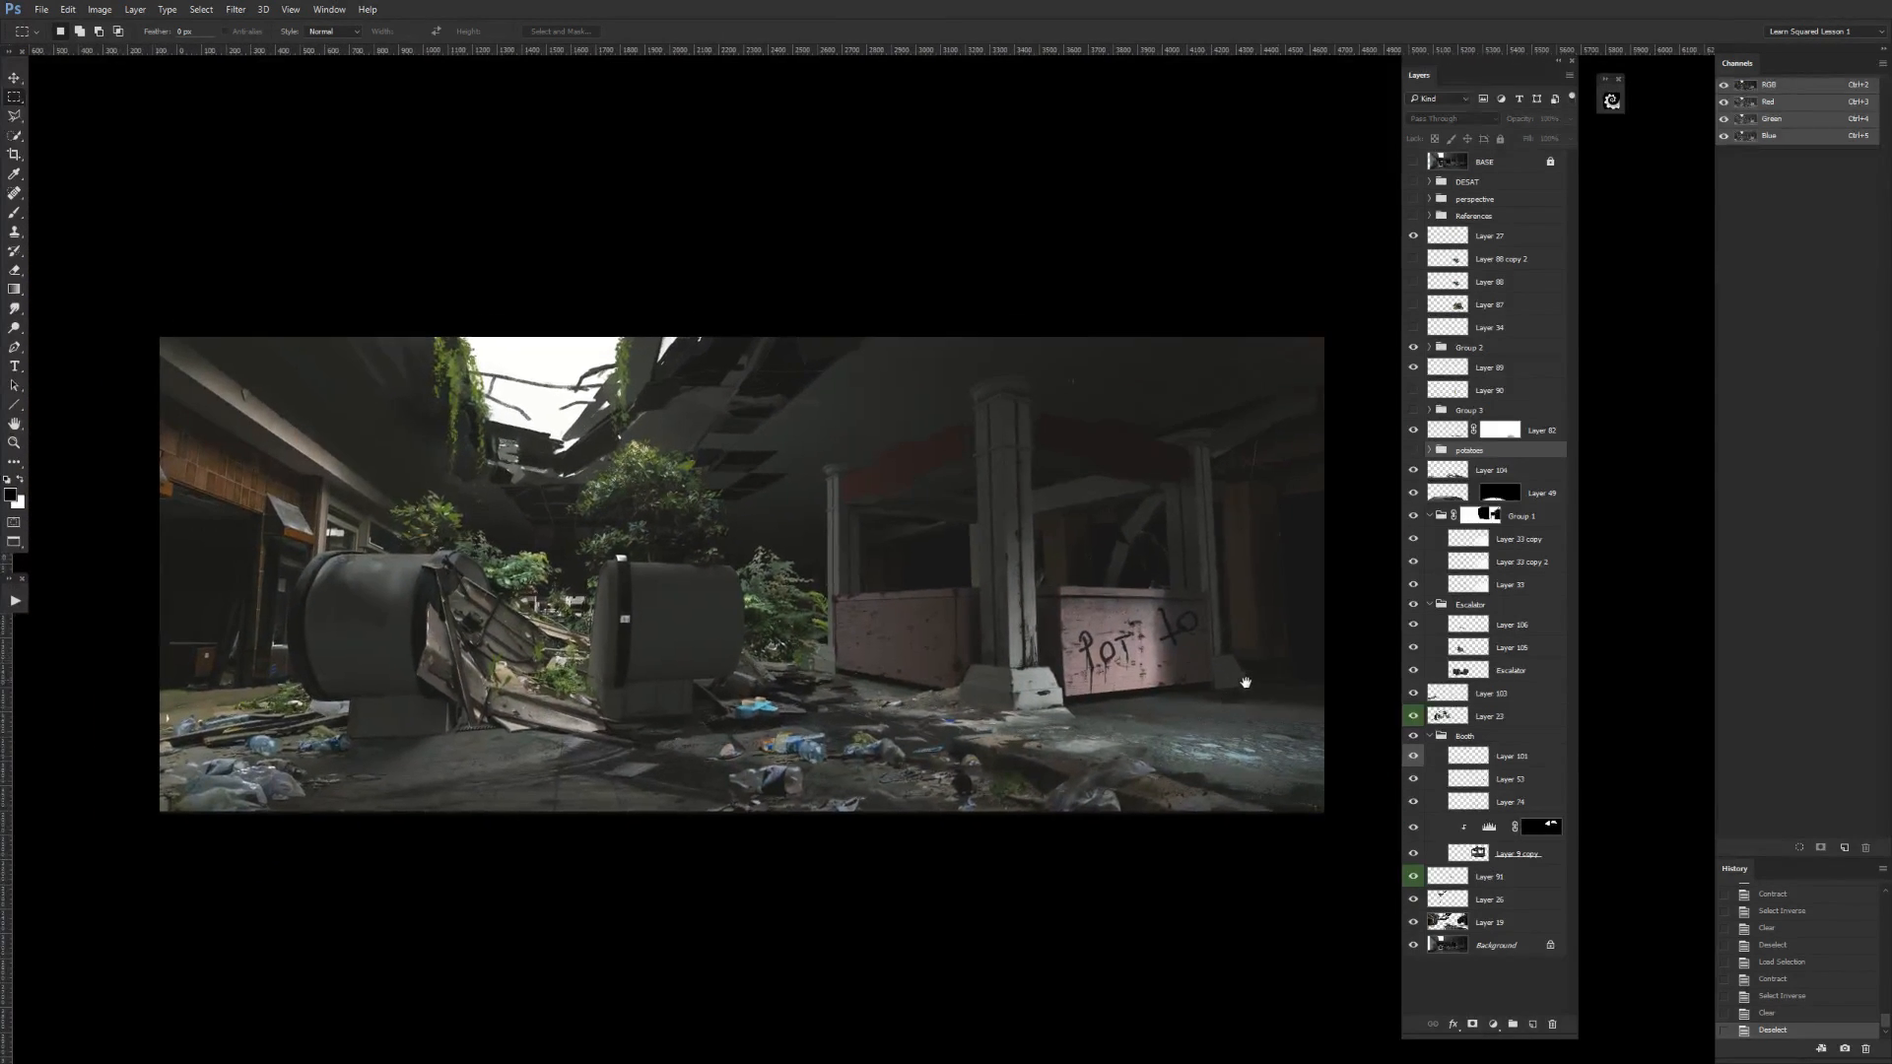
left_click(1414, 434)
left_click(1414, 433)
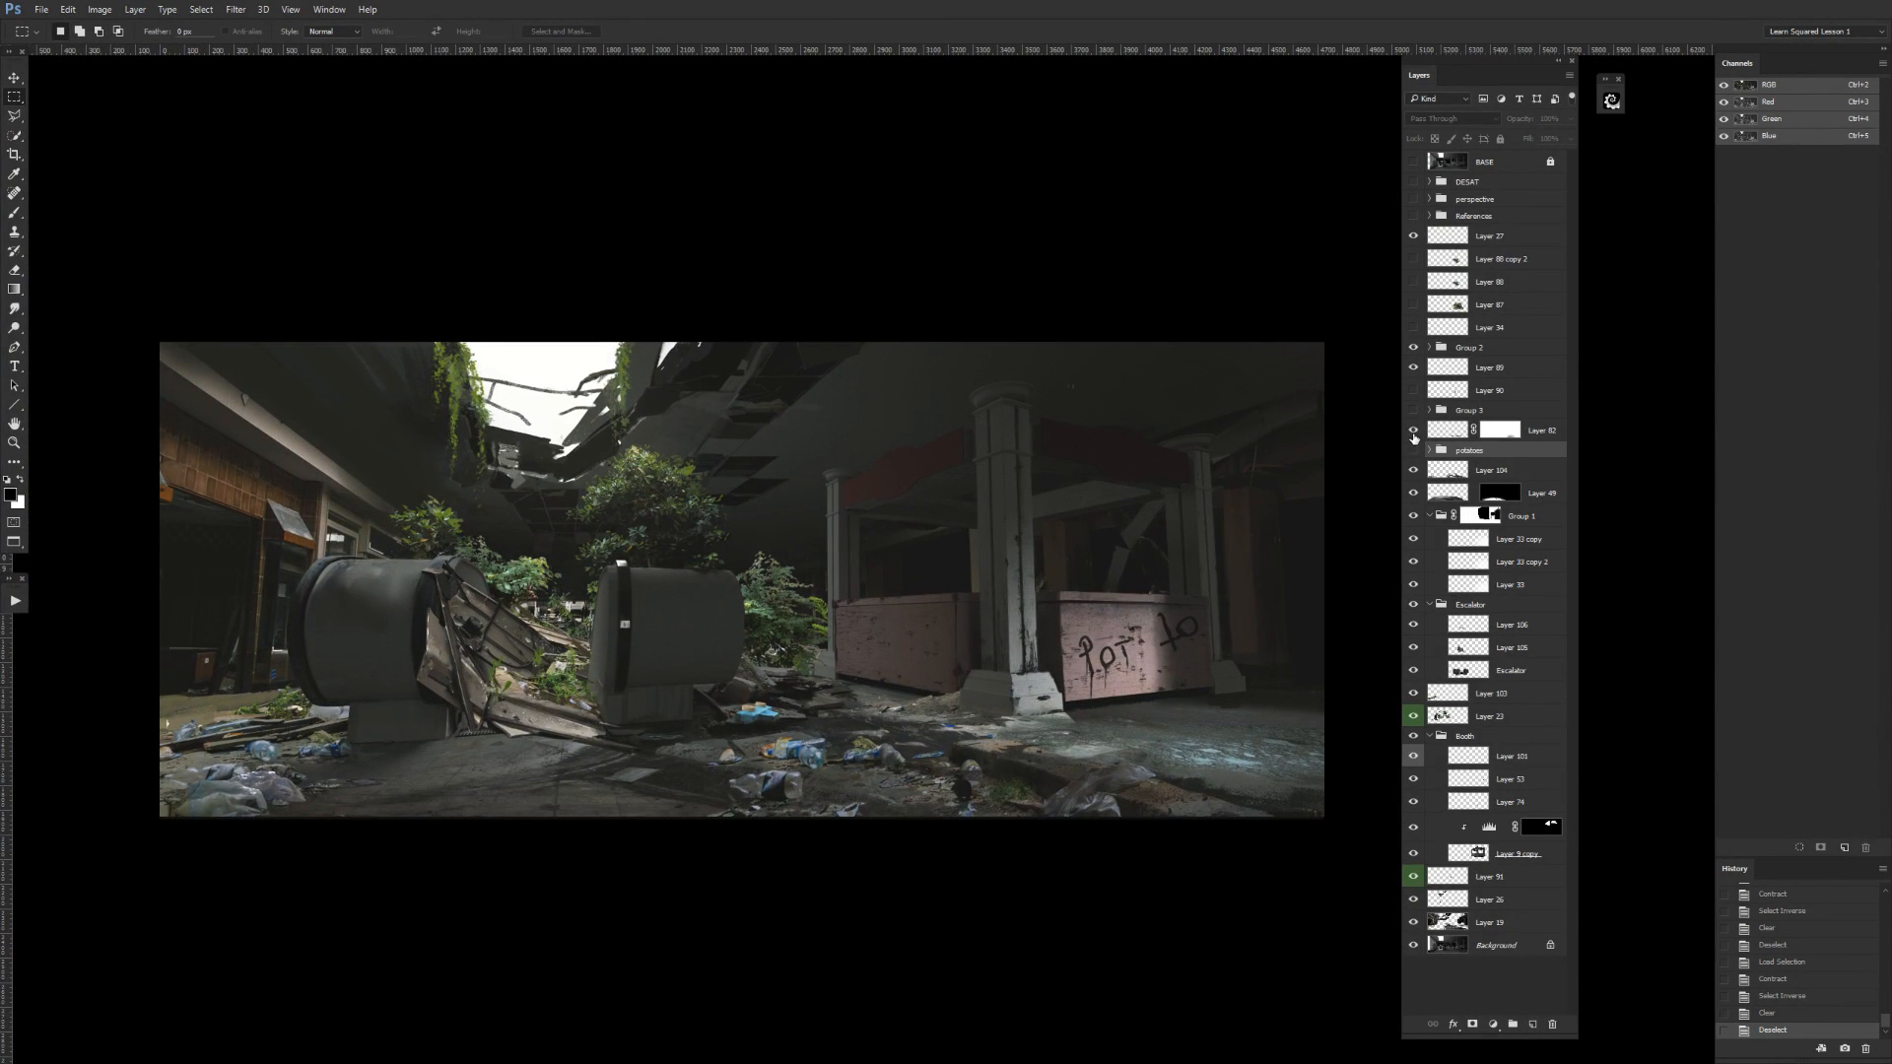
left_click(1434, 434)
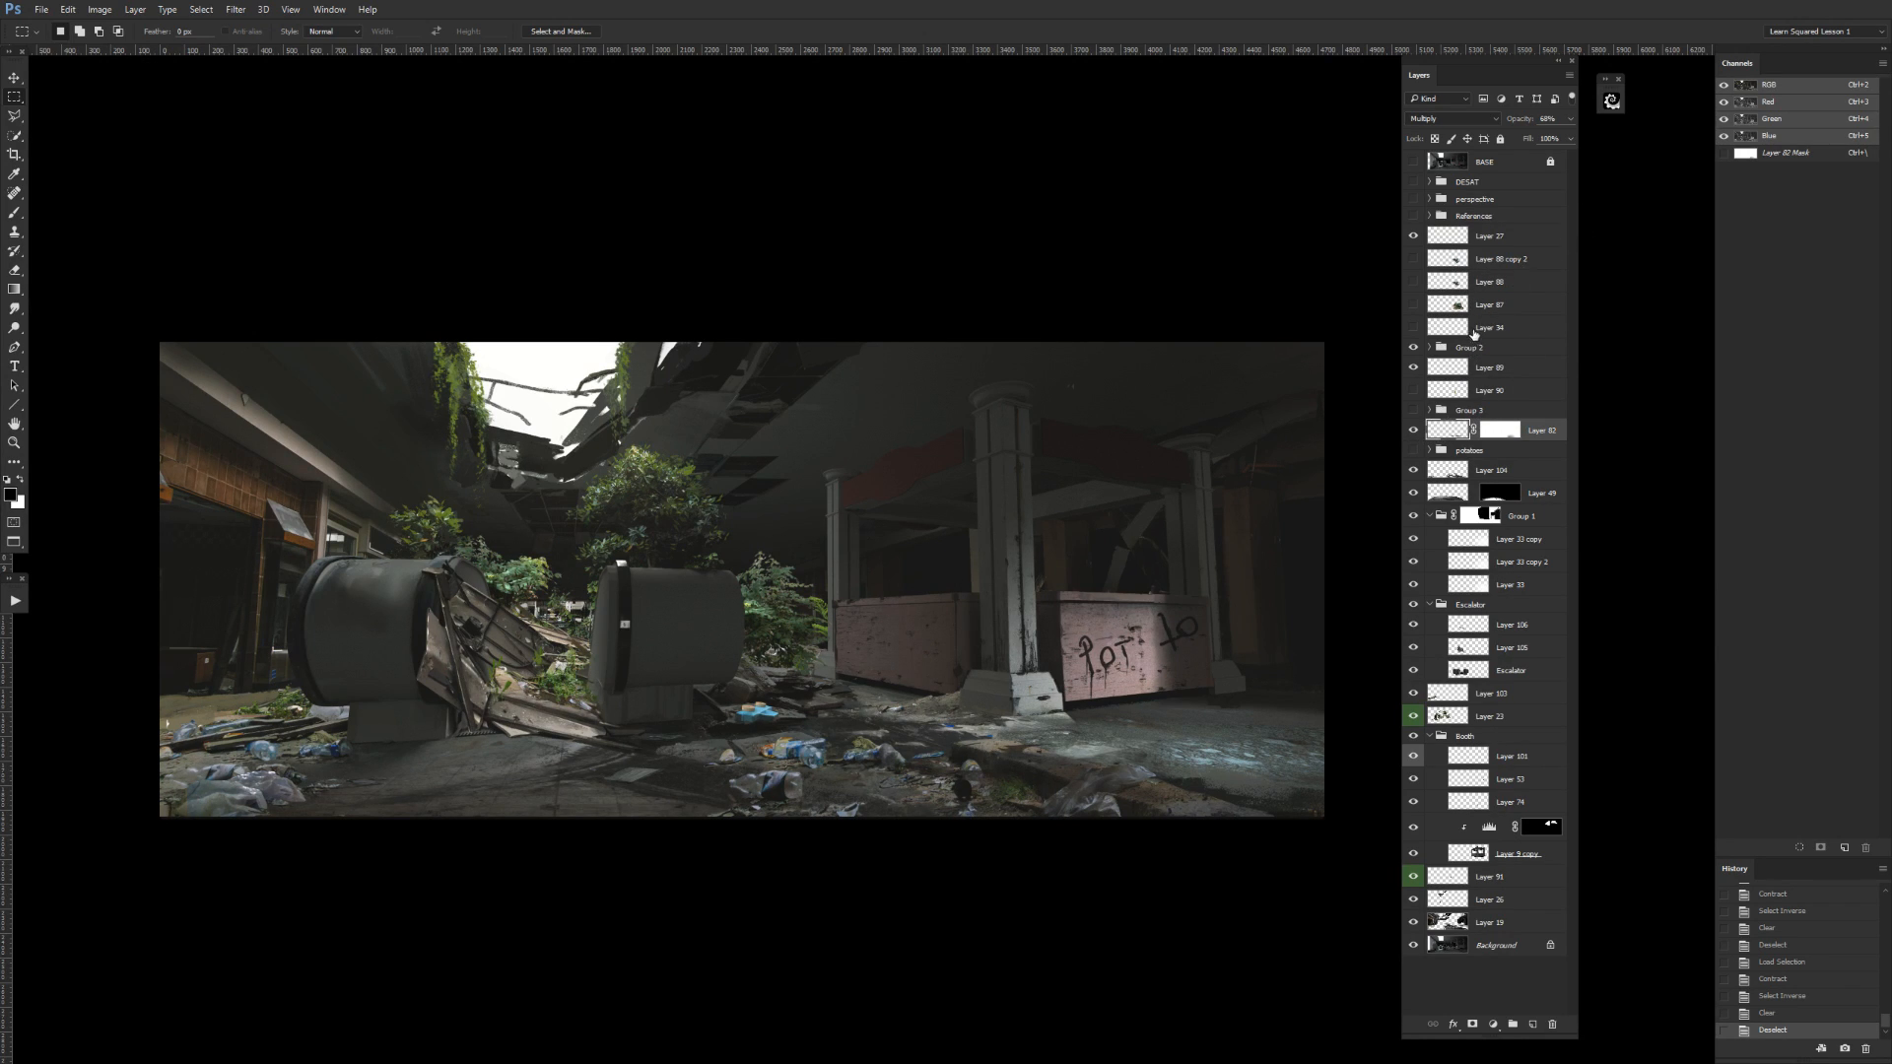
left_click(1414, 346)
left_click(1413, 347)
Show the dinosaur group, Group 3, move Layer 82 to the bottom inside it, and collapse and select the group.
left_click(1414, 410)
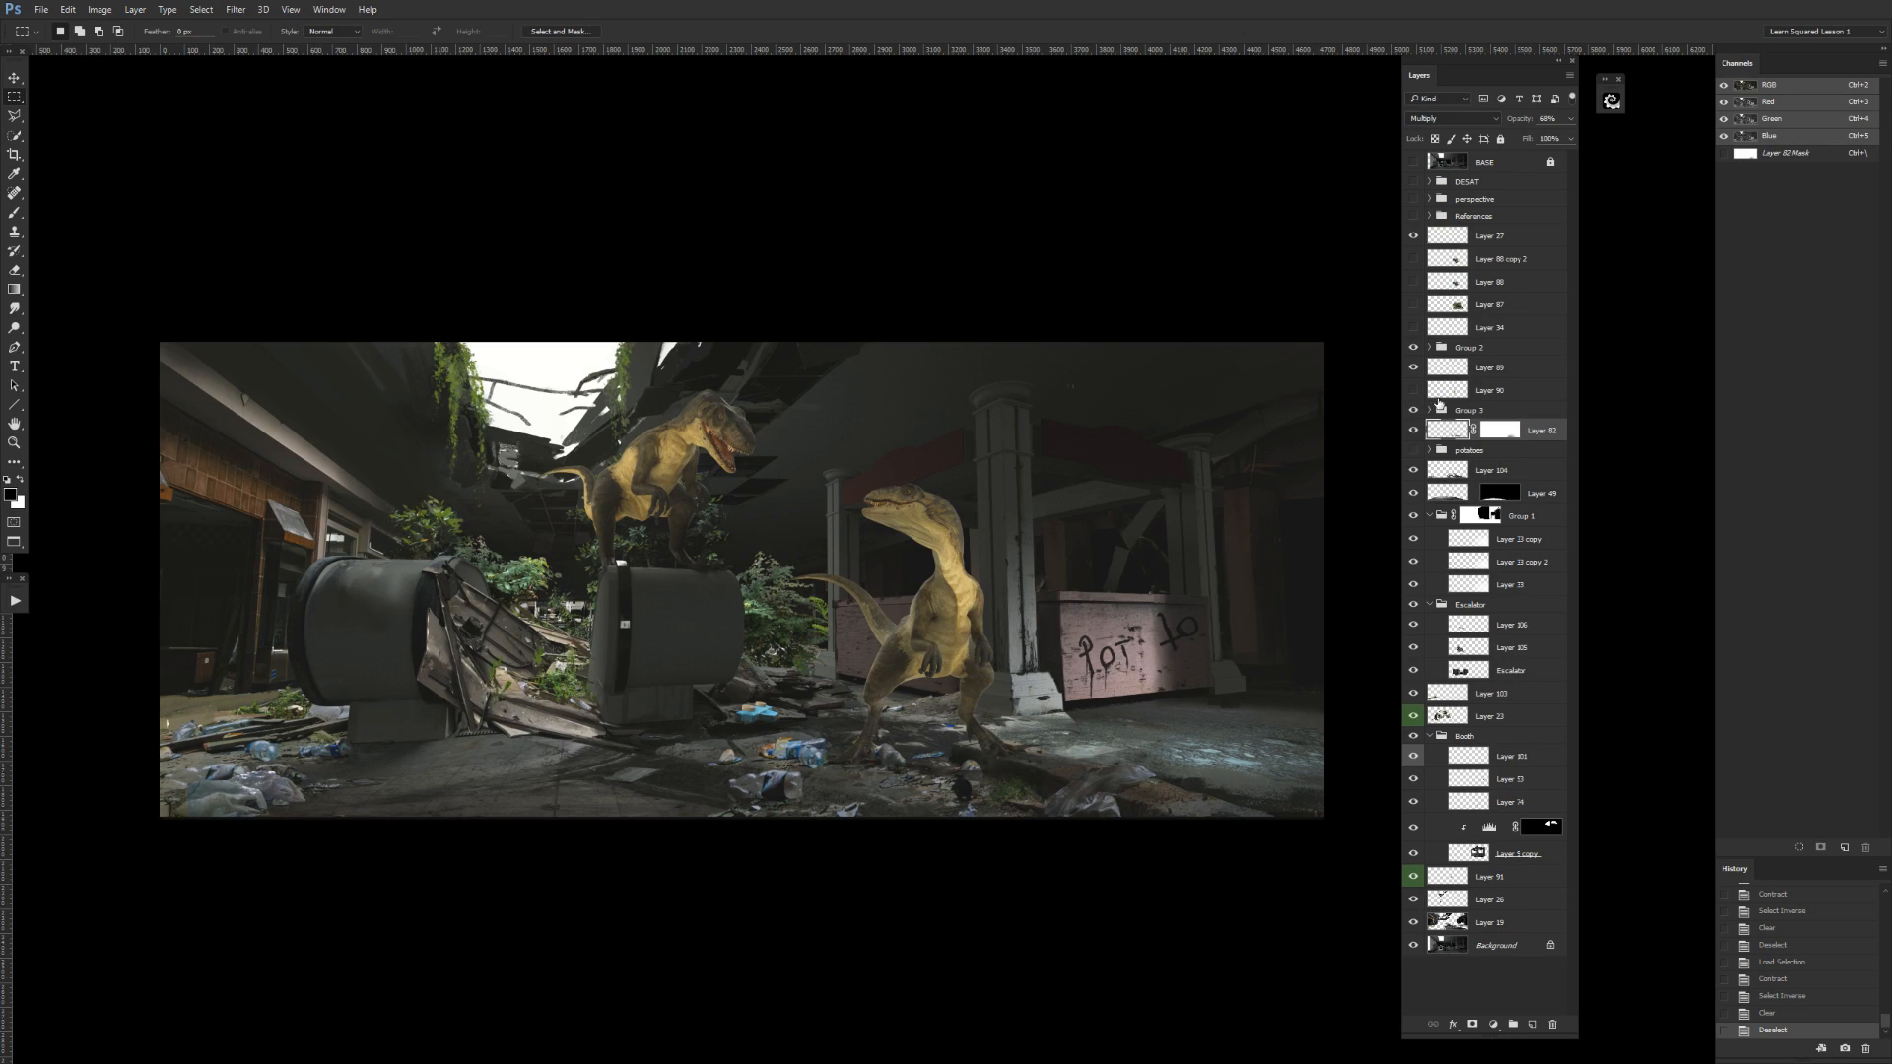
left_click(1430, 412)
left_click_drag(1459, 585, 1465, 589)
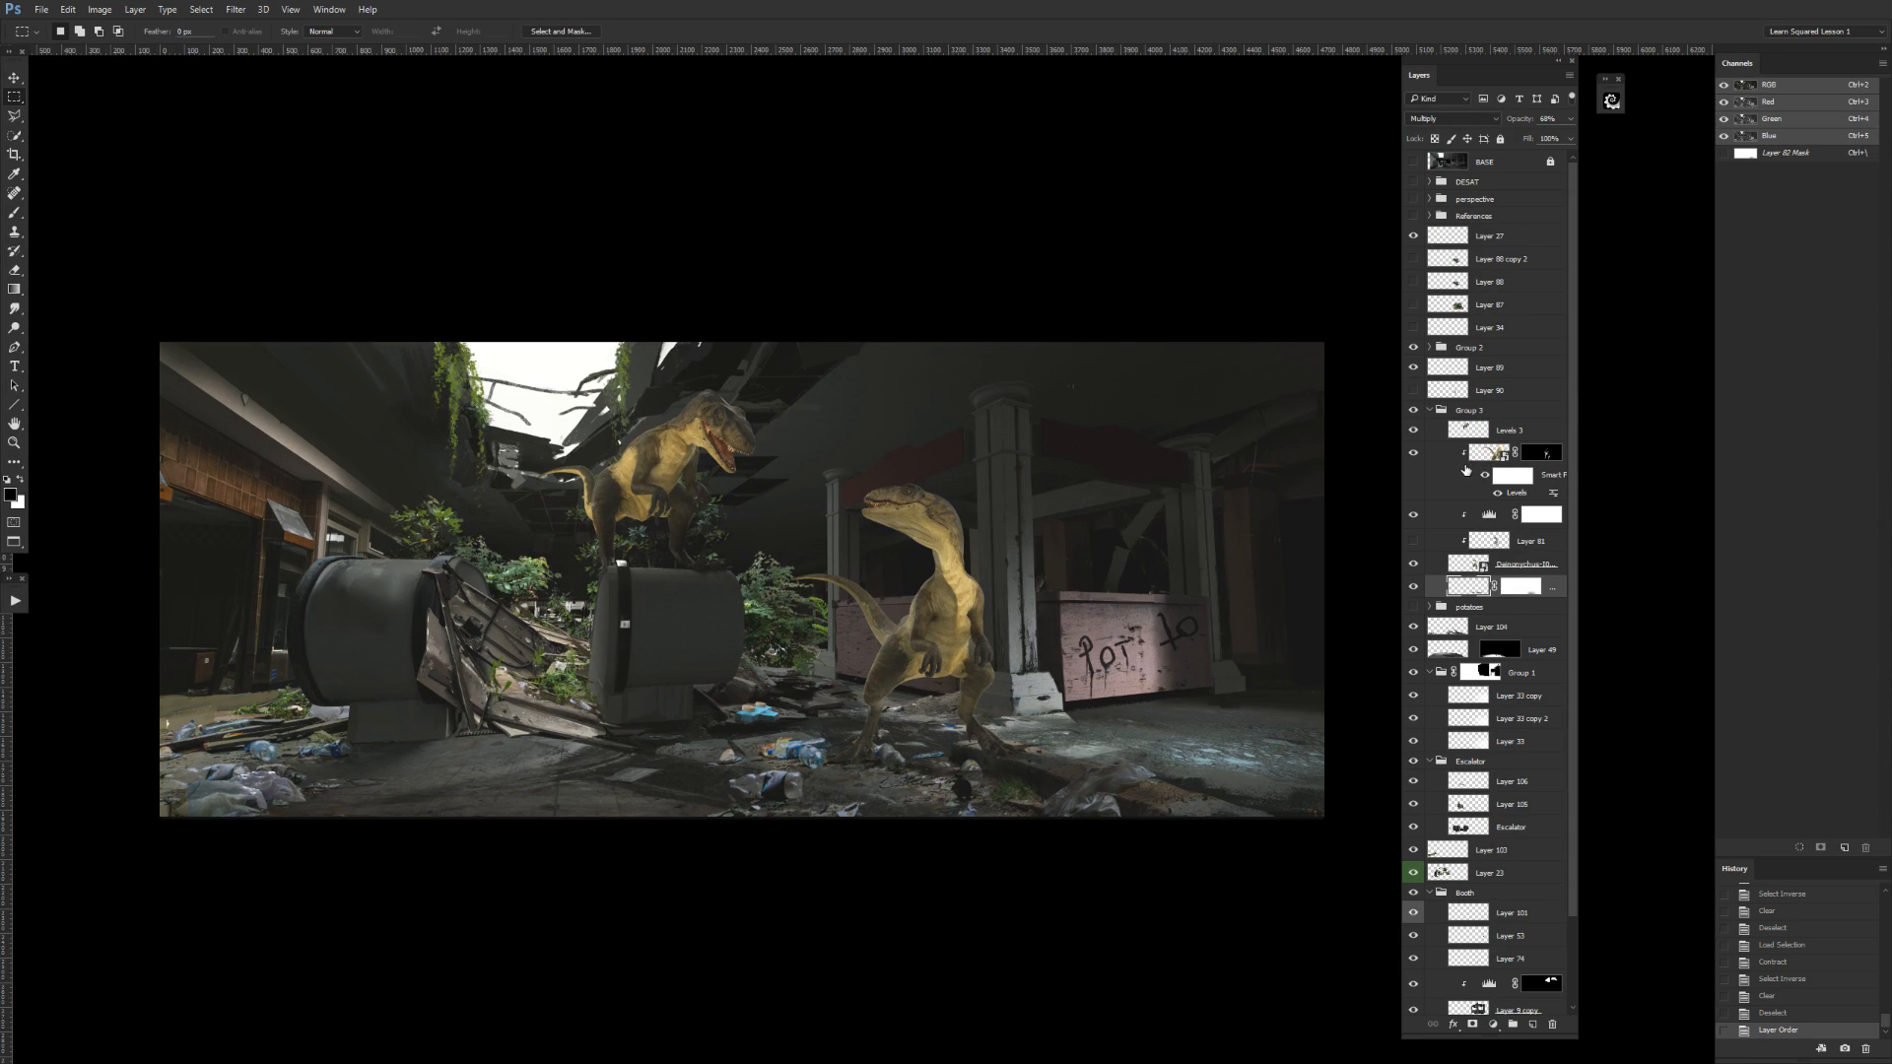
left_click(1430, 410)
left_click(1465, 407)
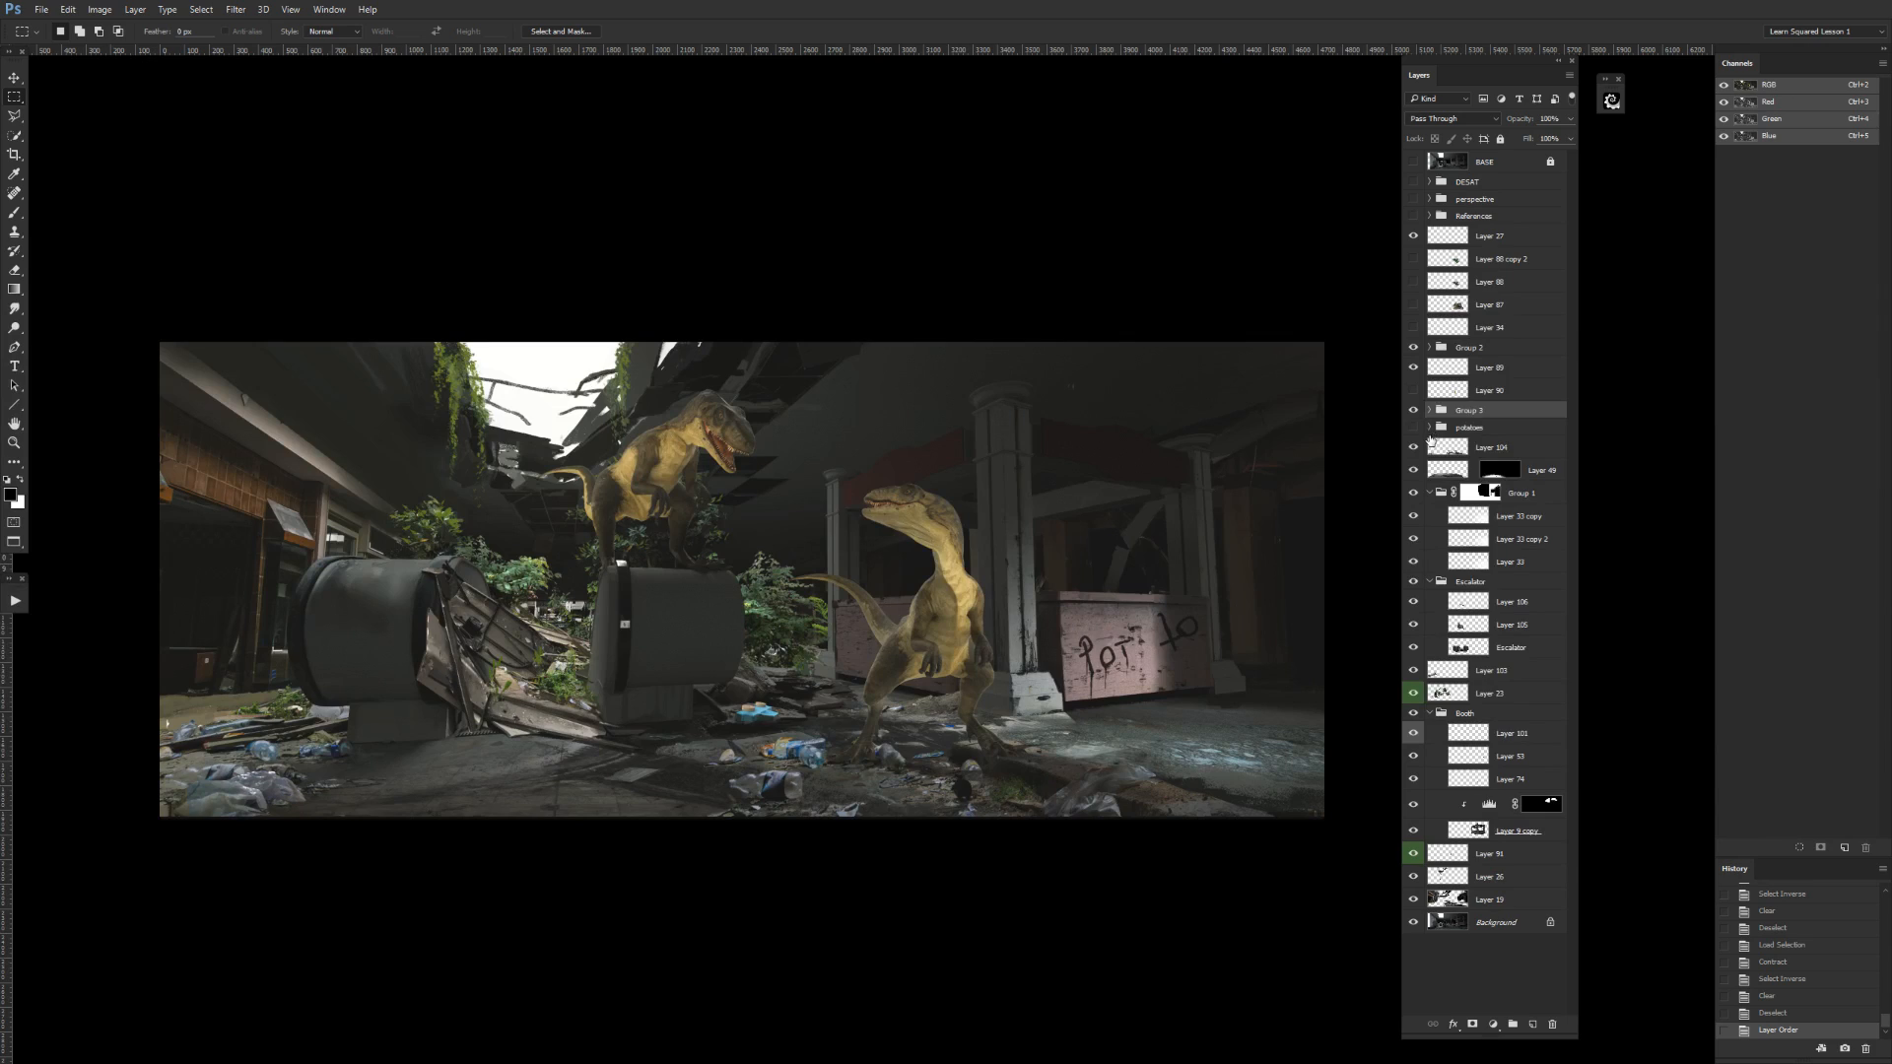
Check Group 3 and Layer 90 directly above it by toggling their visibility, leaving both shown.
left_click(1414, 412)
left_click(1412, 412)
left_click(1413, 412)
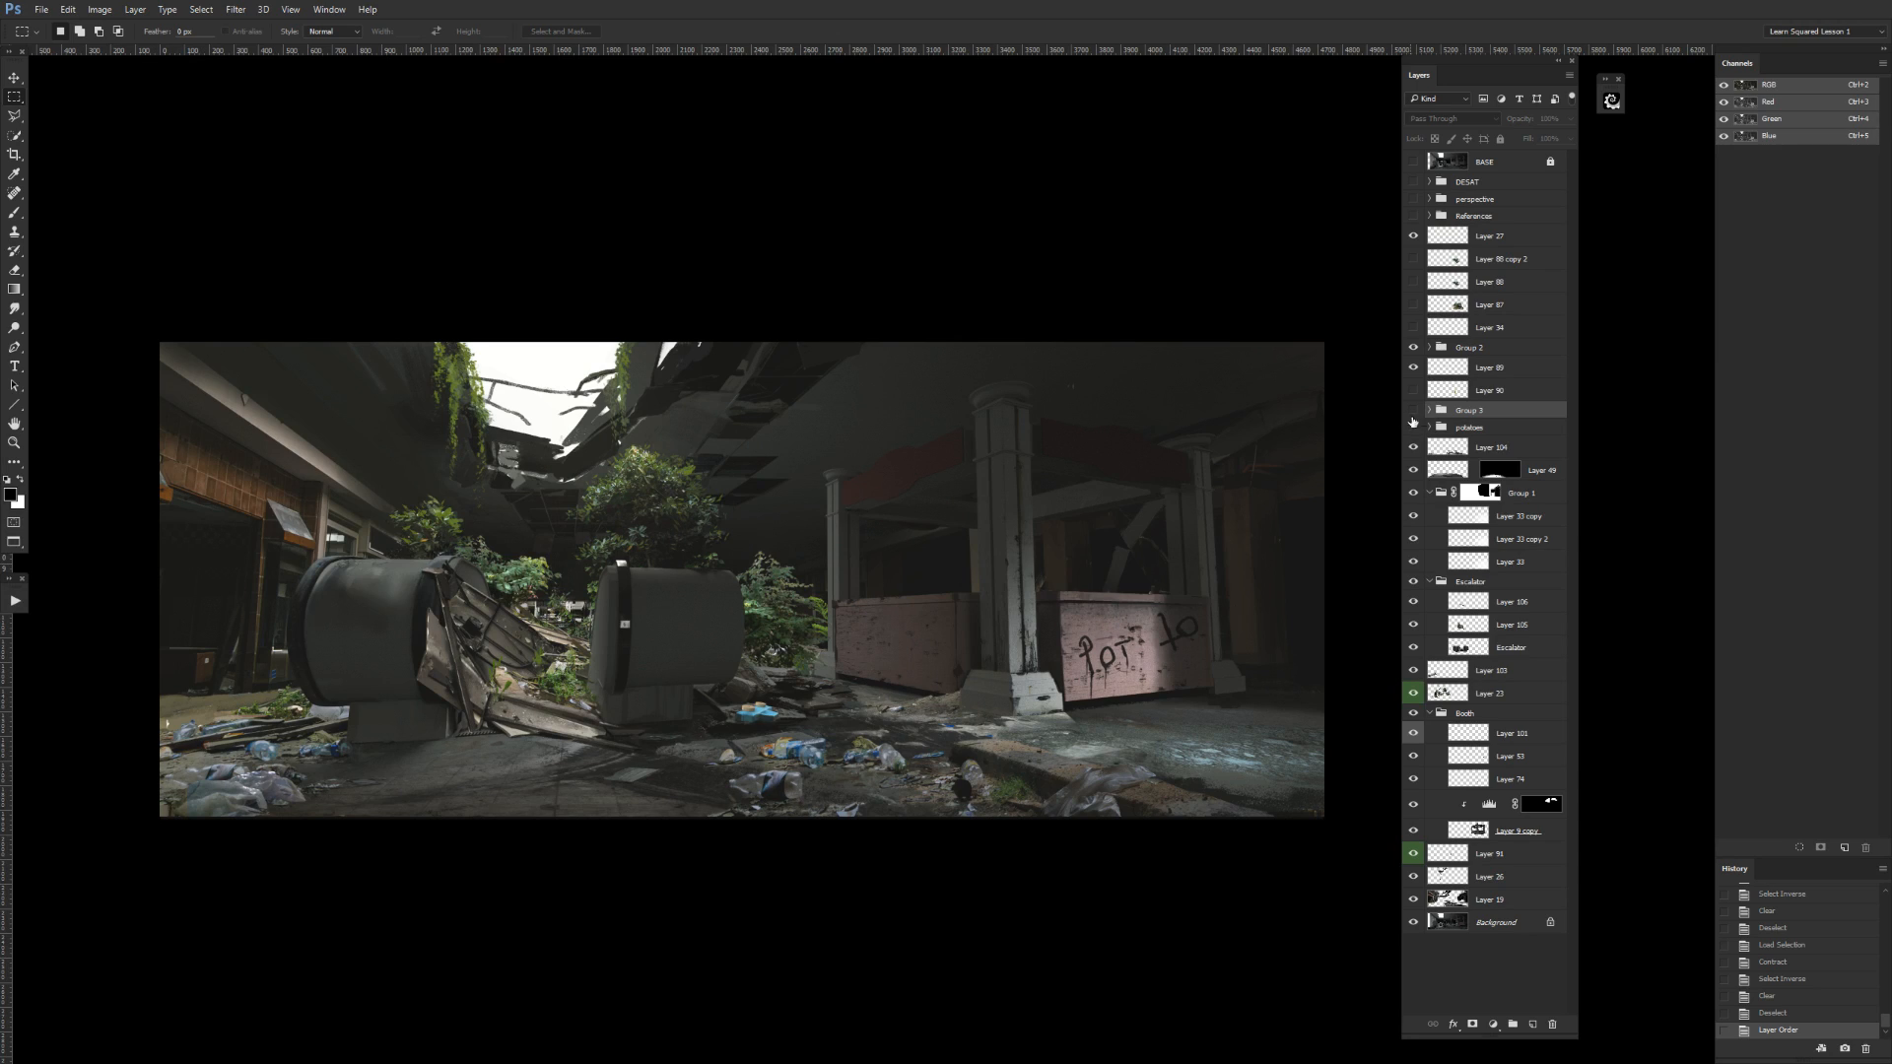
left_click(1413, 391)
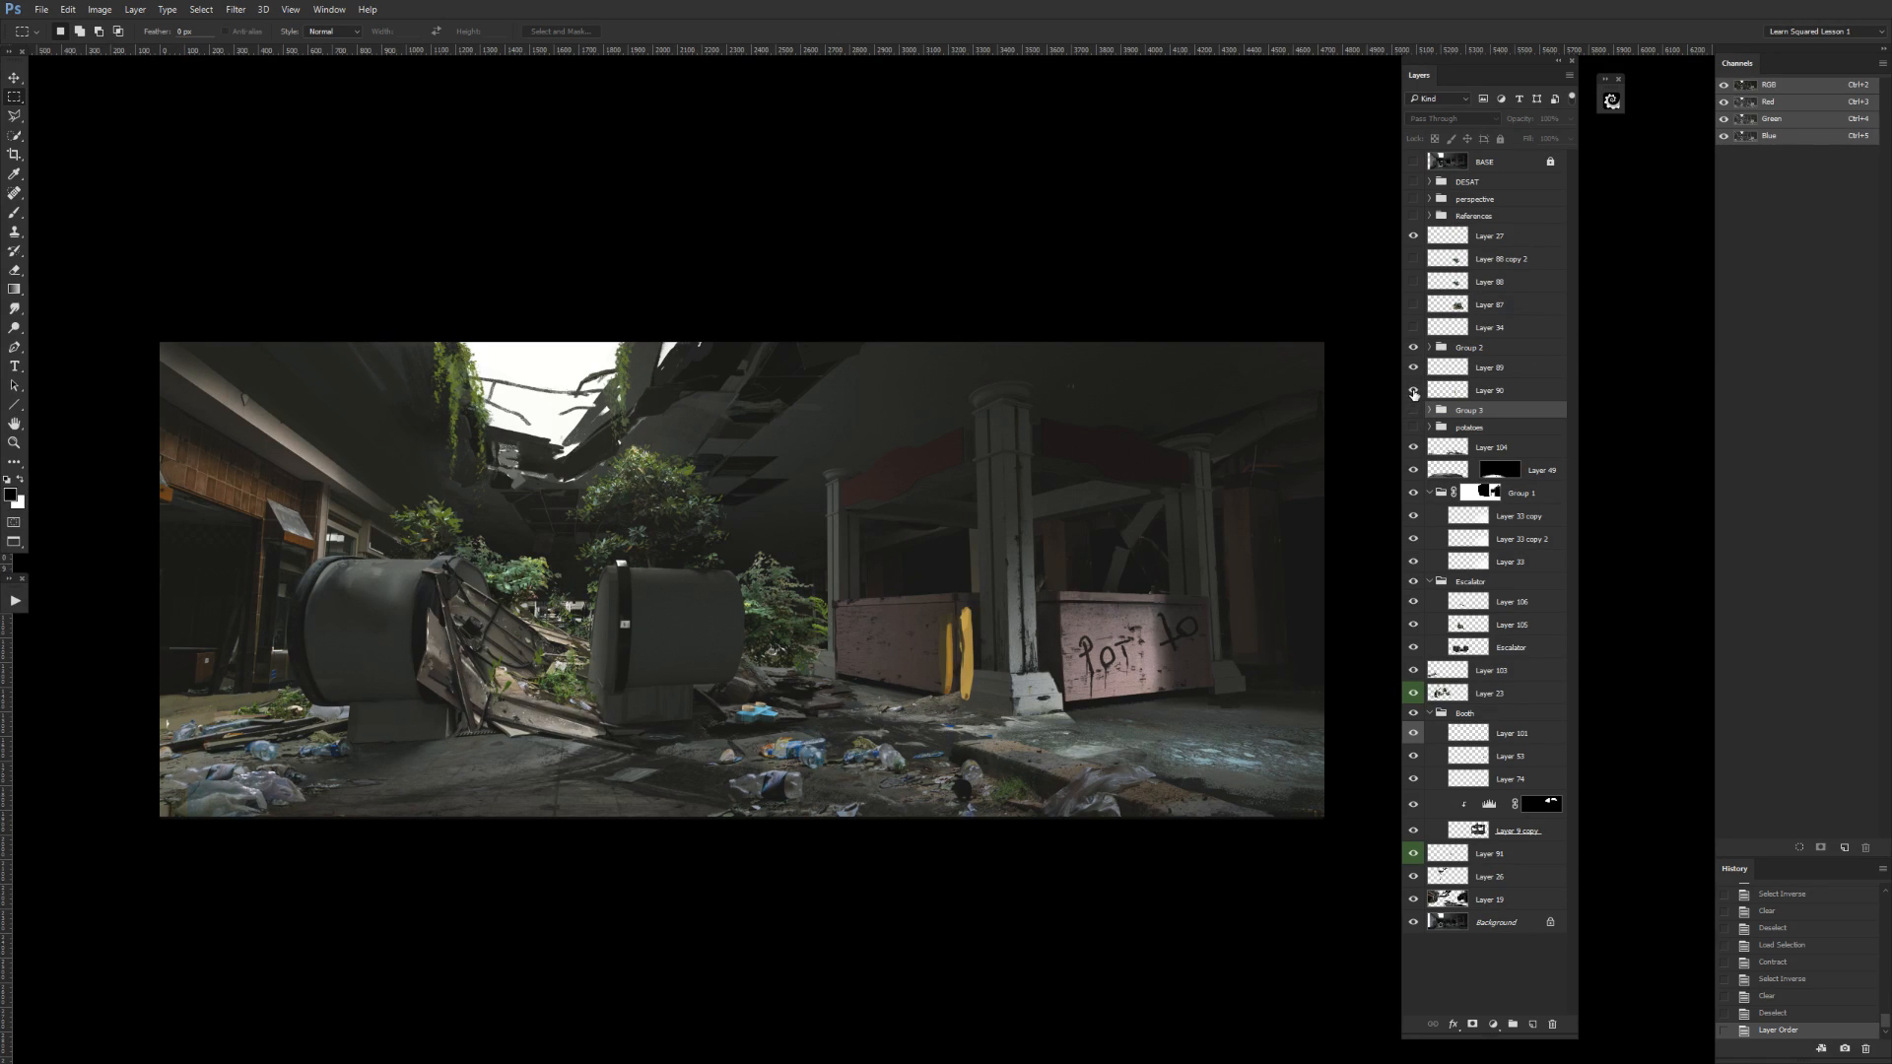
left_click(1413, 410)
left_click(1413, 393)
left_click(1414, 394)
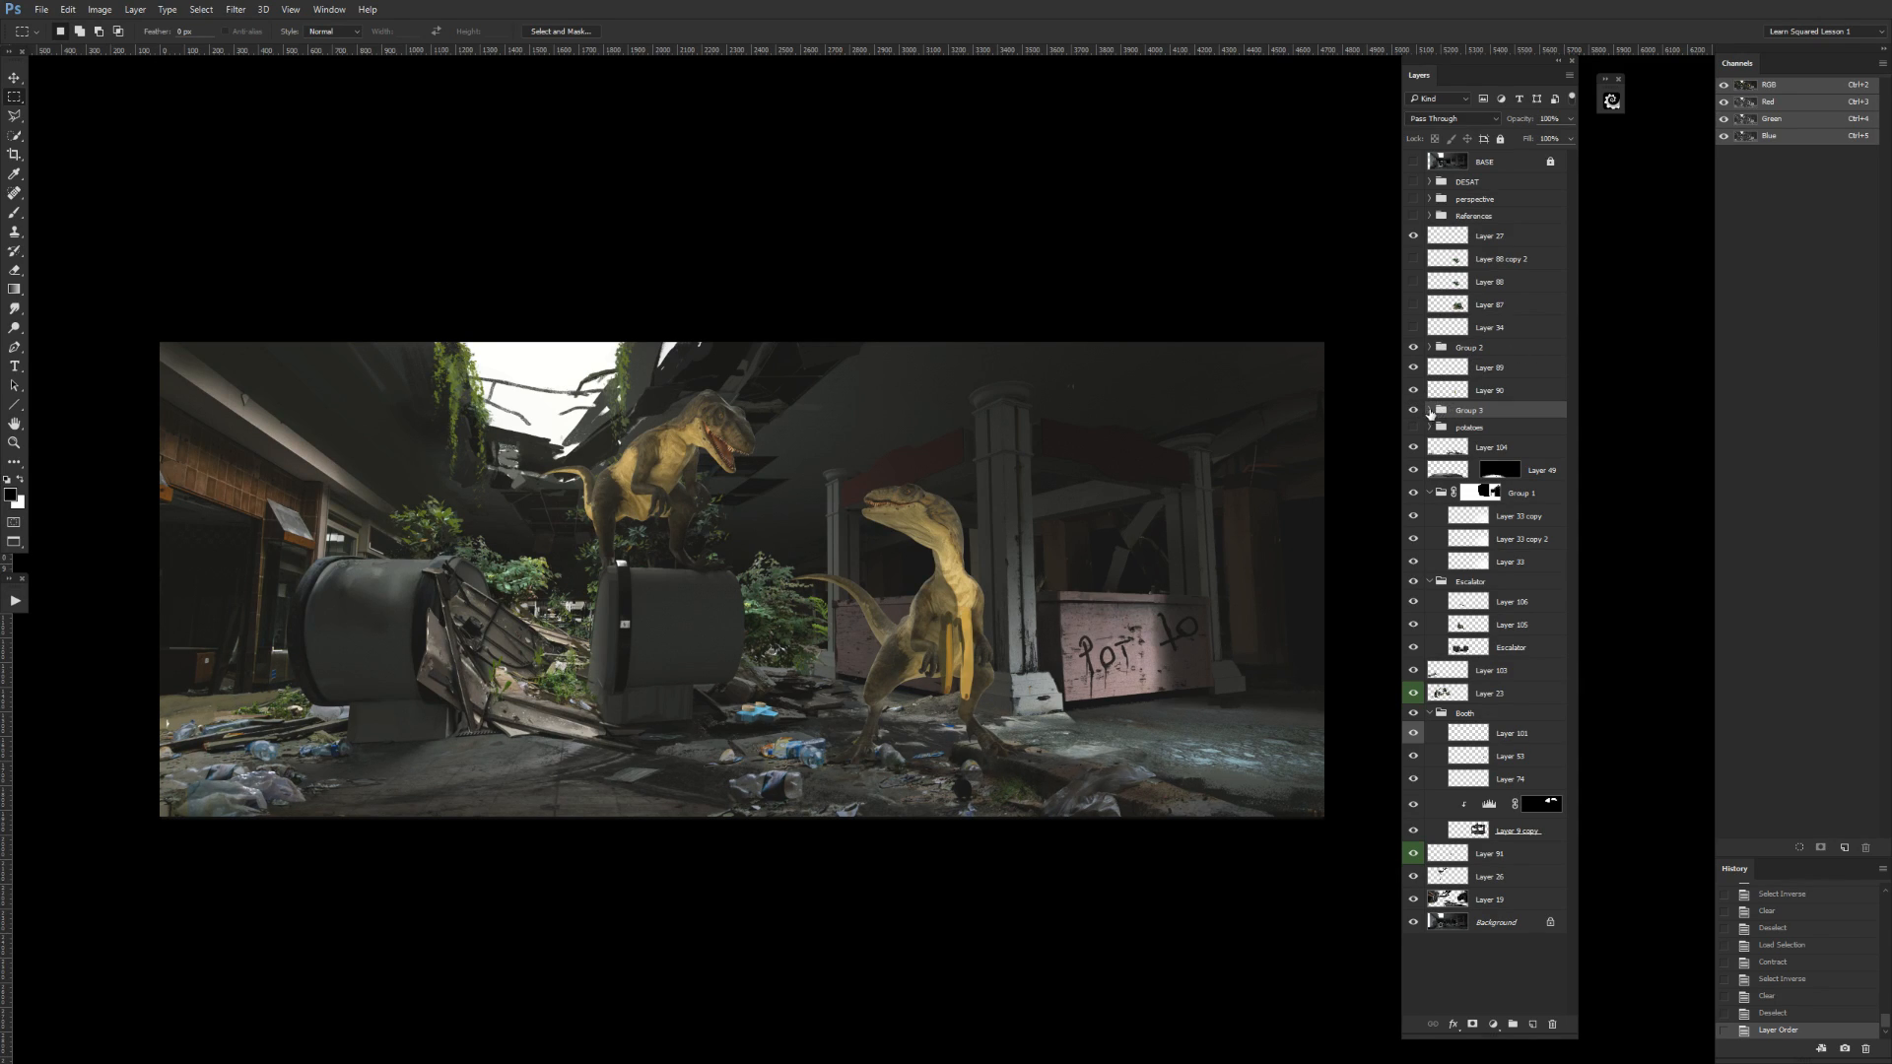
Expand Group 3 and move Layer 90 into it as its topmost layer.
left_click(1430, 408)
left_click(1414, 393)
left_click(1414, 393)
mouse_move(1507, 394)
left_mouse_down()
mouse_move(1528, 409)
mouse_move(1554, 387)
mouse_move(1537, 411)
left_mouse_up()
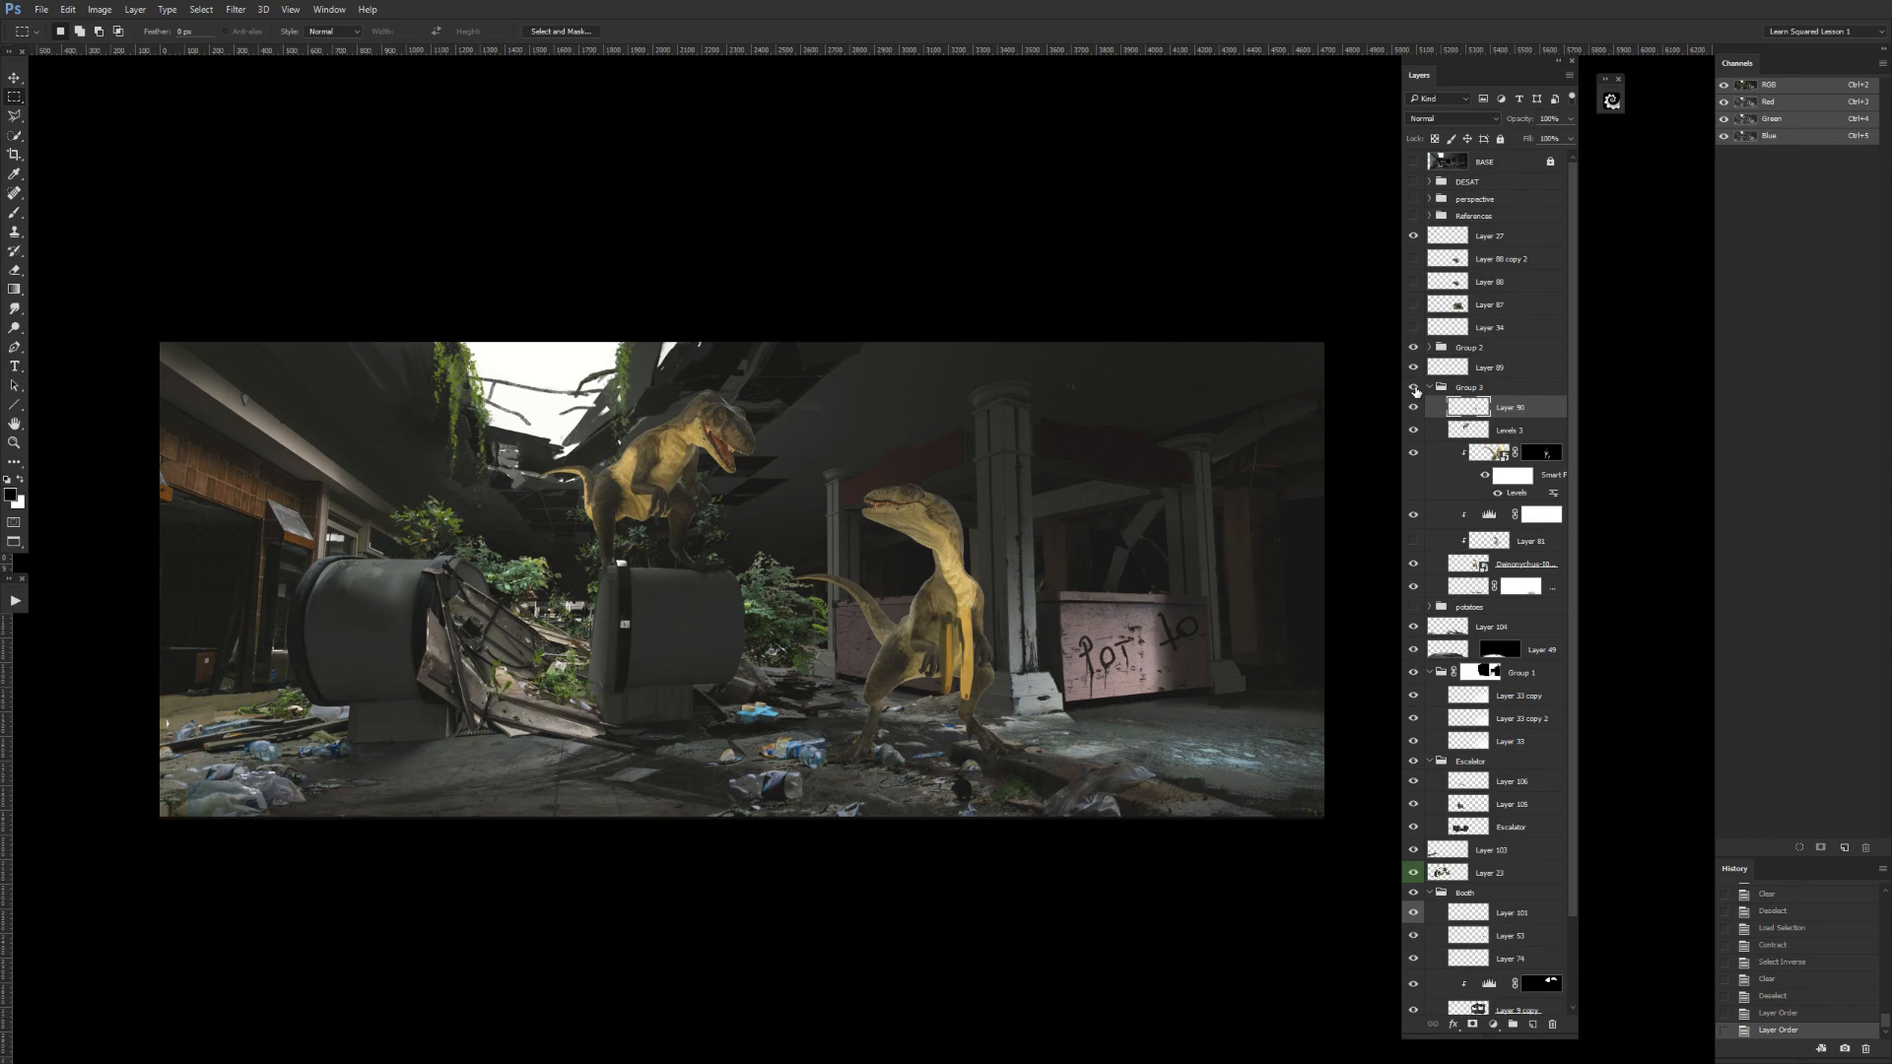
Hide and collapse Group 3, and check the layer directly above it by toggling that layer's visibility.
left_click(1414, 388)
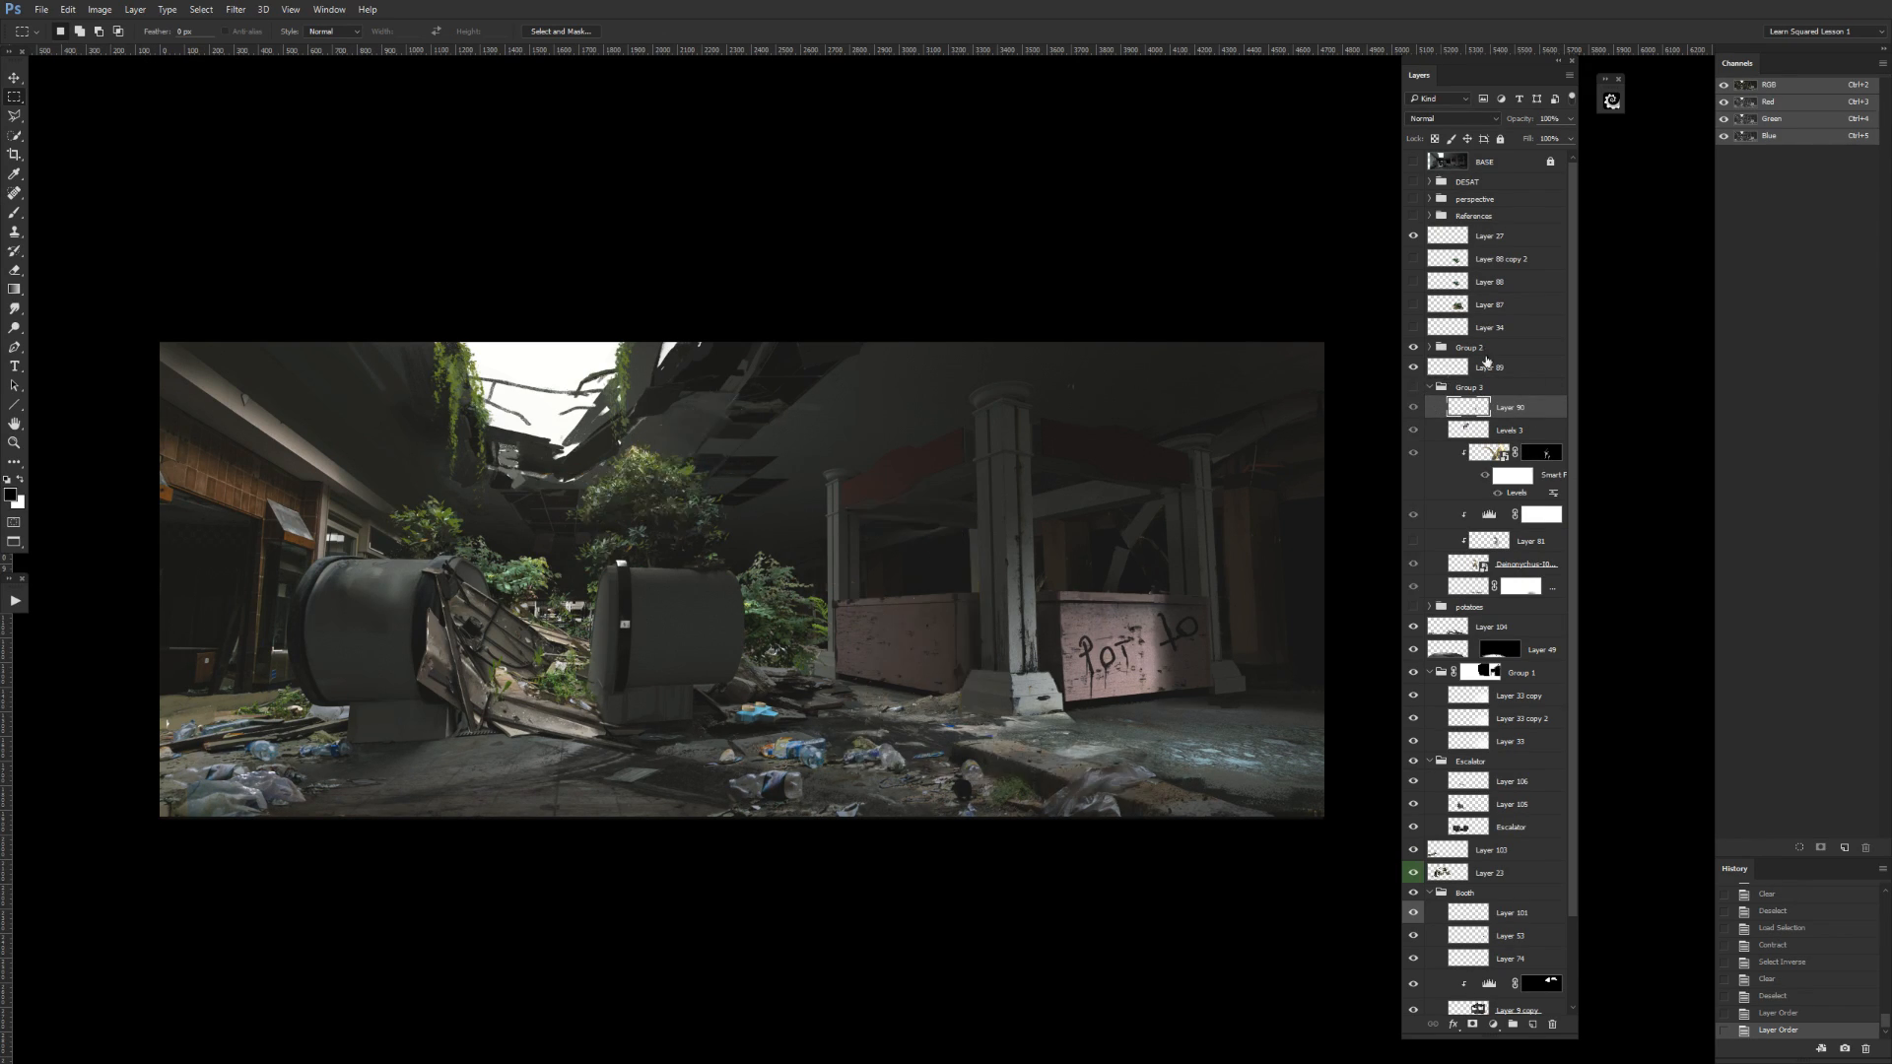
left_click(1429, 388)
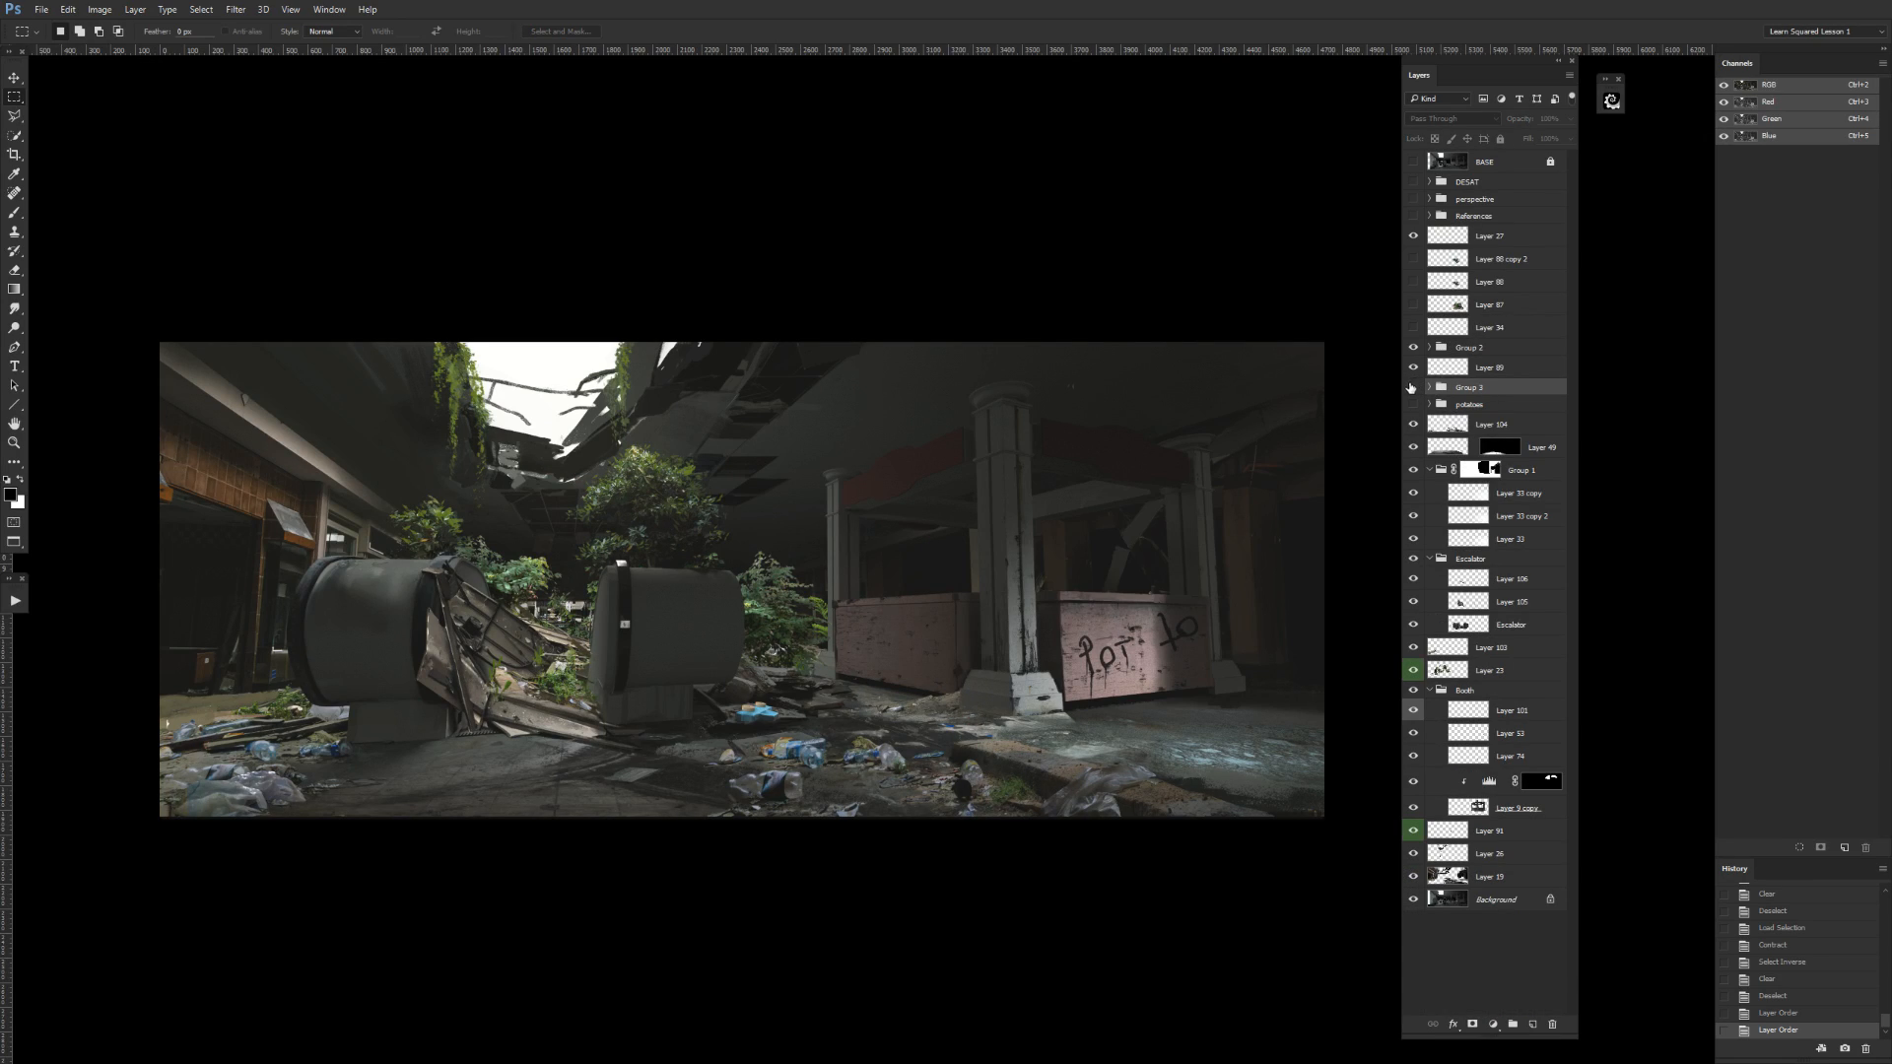
left_click(1413, 369)
left_click(1413, 370)
left_click(1441, 369)
left_click(1413, 369)
left_click(1413, 370)
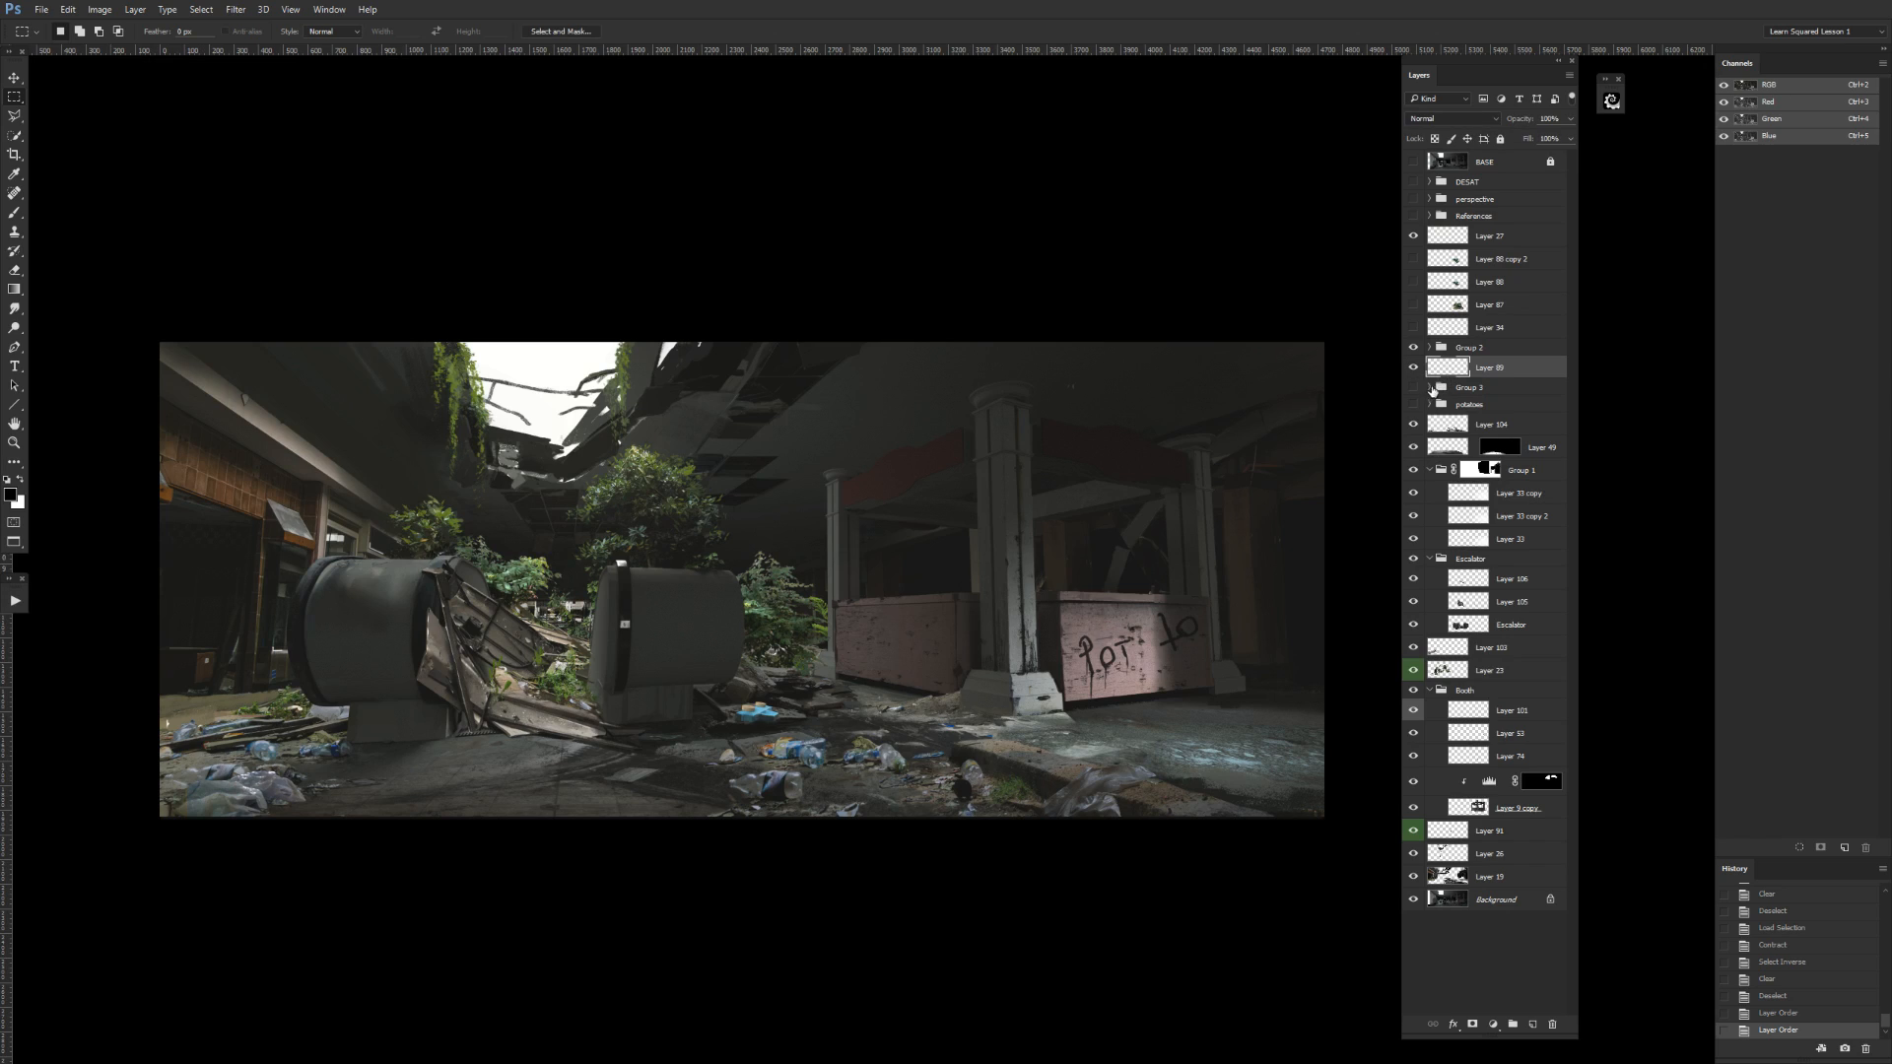
Move the layer above Group 3 into that group as its topmost layer, and leave the group collapsed and hidden.
left_click(1430, 389)
left_click(1413, 368)
left_click_drag(1489, 385, 1486, 389)
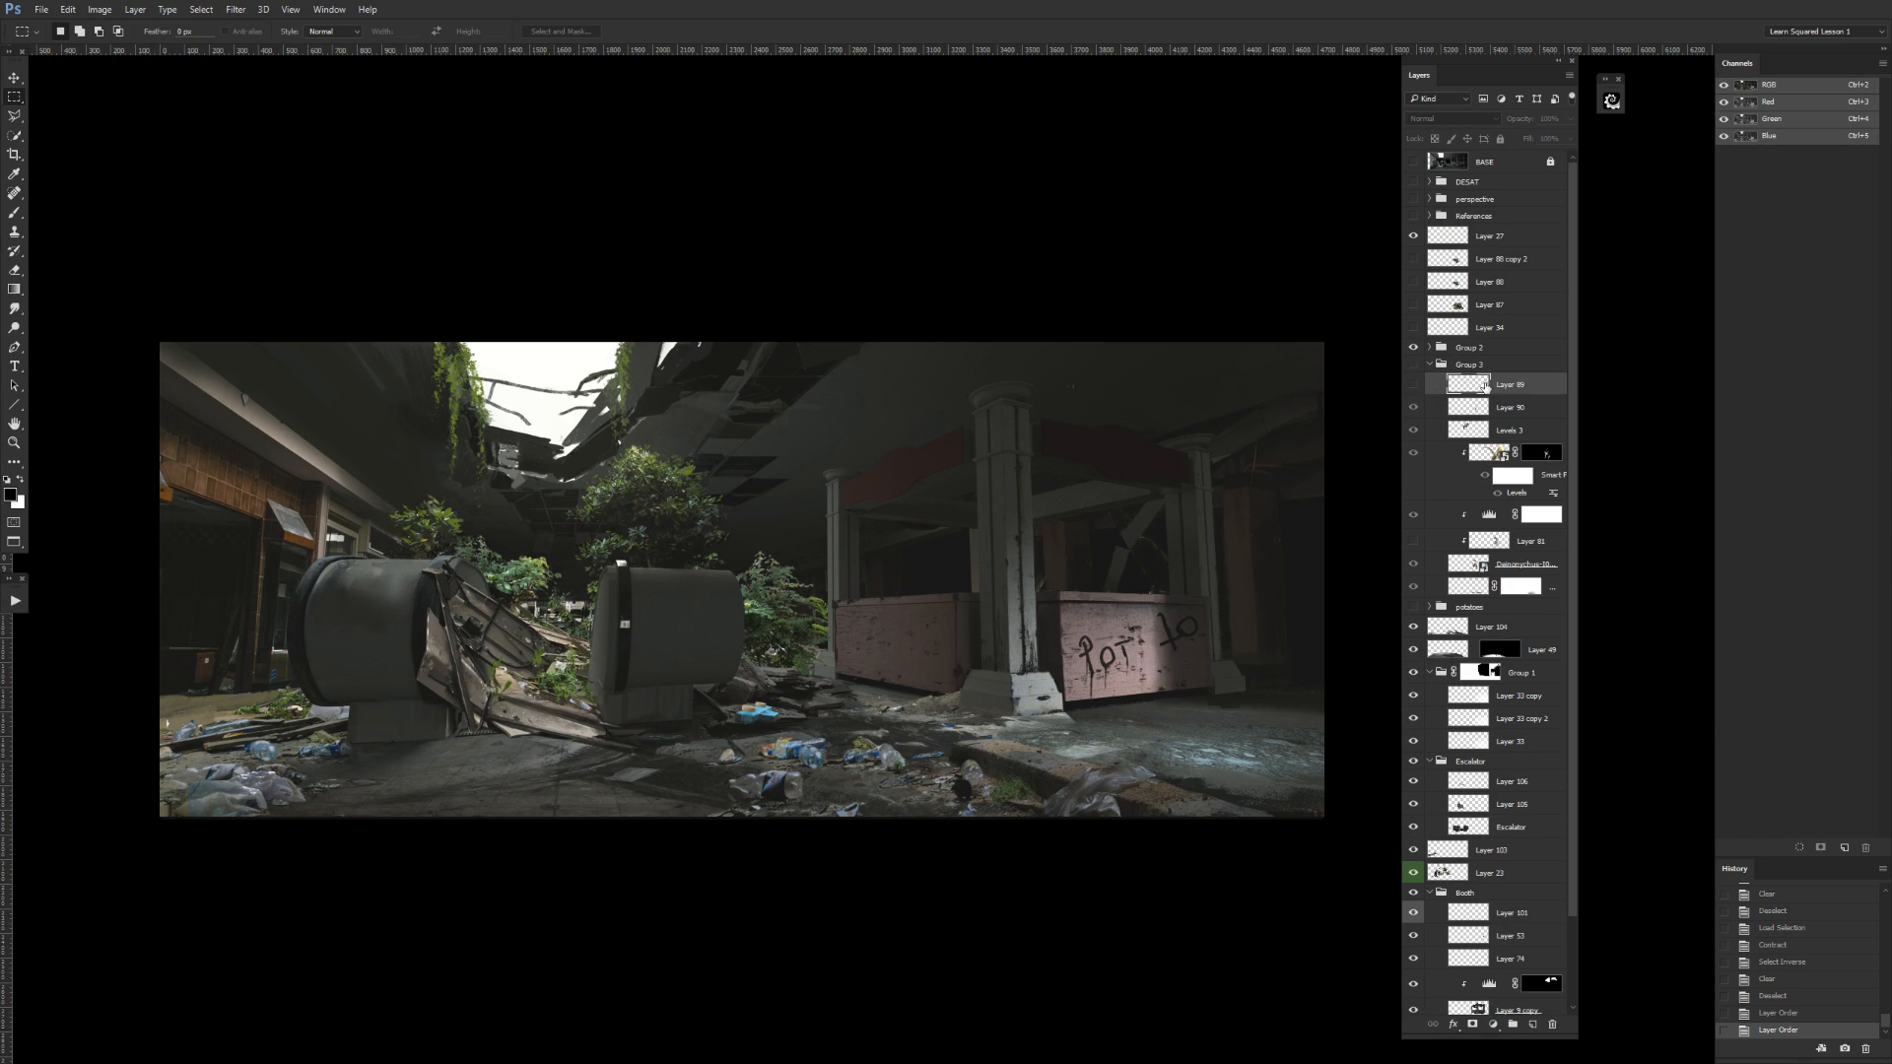
left_click(1413, 386)
left_click(1413, 365)
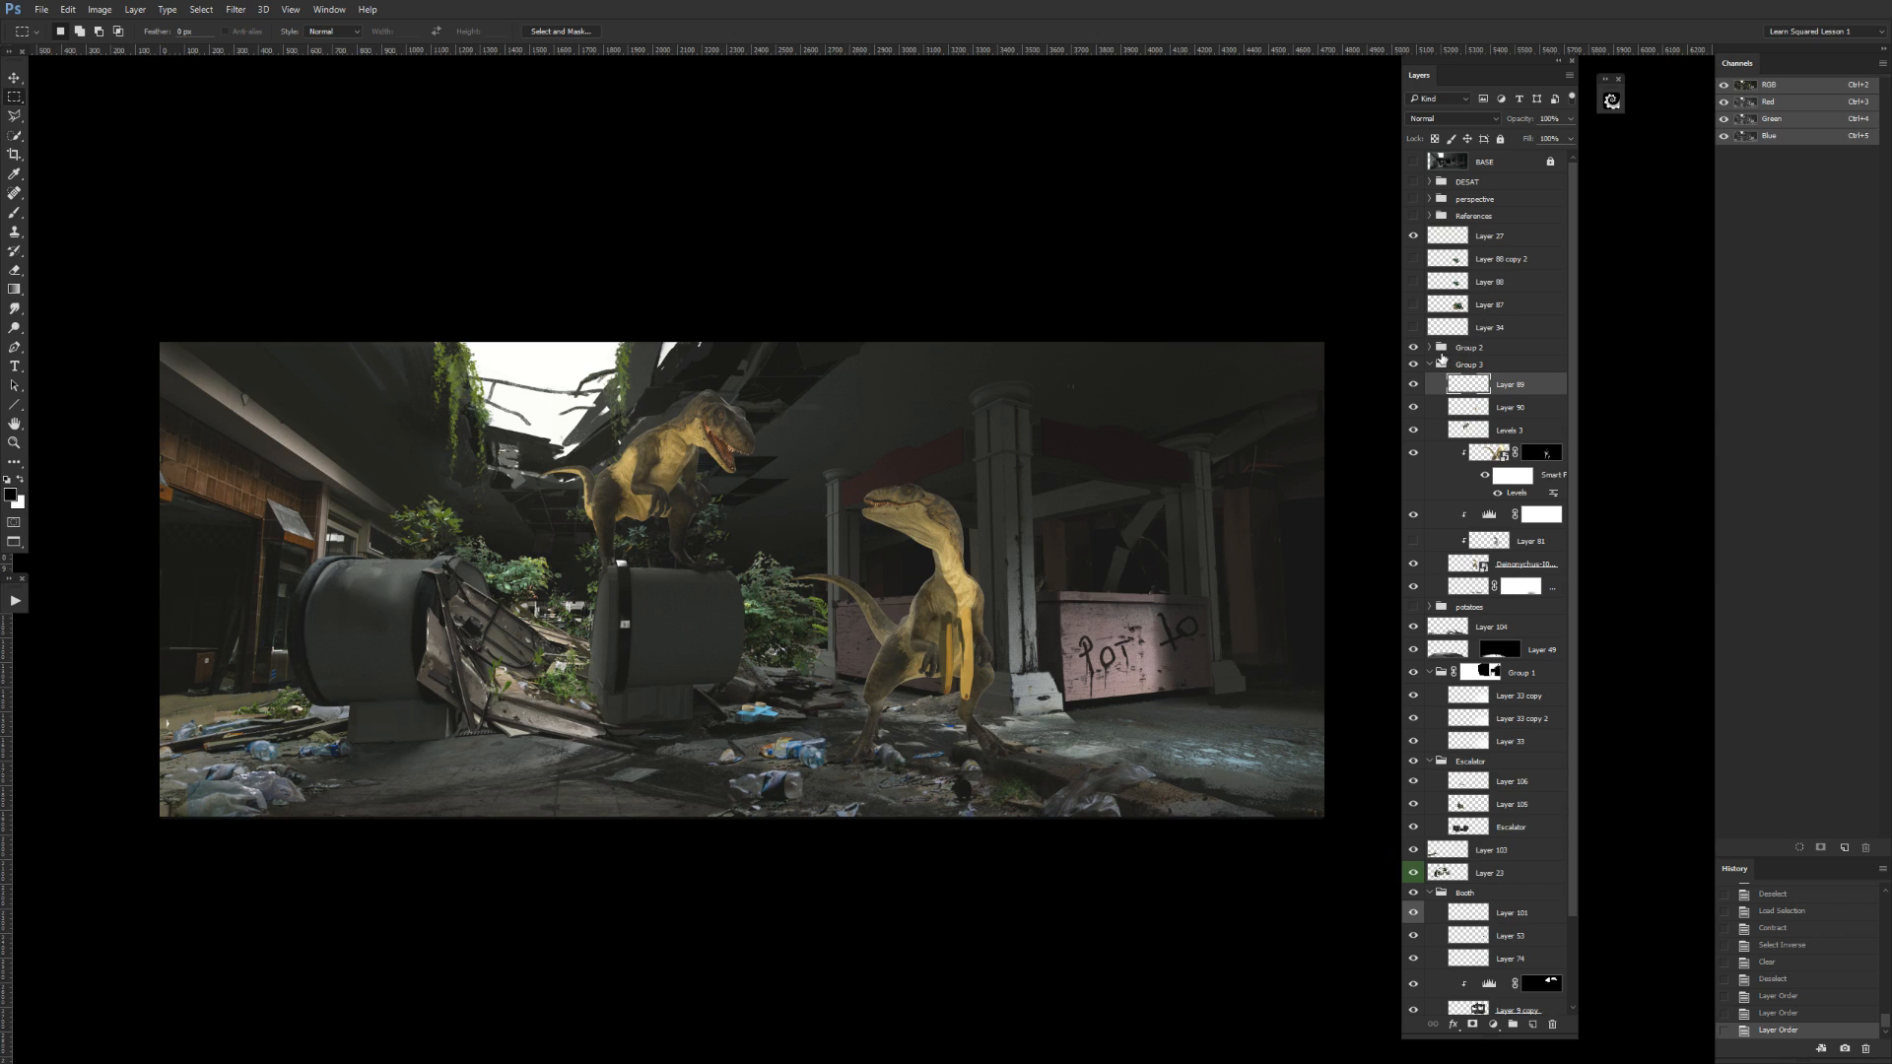
left_click(1430, 364)
left_click(1412, 363)
Check what Group 2 does to the painting by toggling its visibility and viewing the adjustment layers inside it.
left_click(1412, 350)
left_click(1411, 351)
left_click(1469, 349)
left_click(1417, 349)
left_click(1413, 349)
left_click(1414, 348)
left_click(1414, 349)
left_click(1414, 349)
left_click(1429, 348)
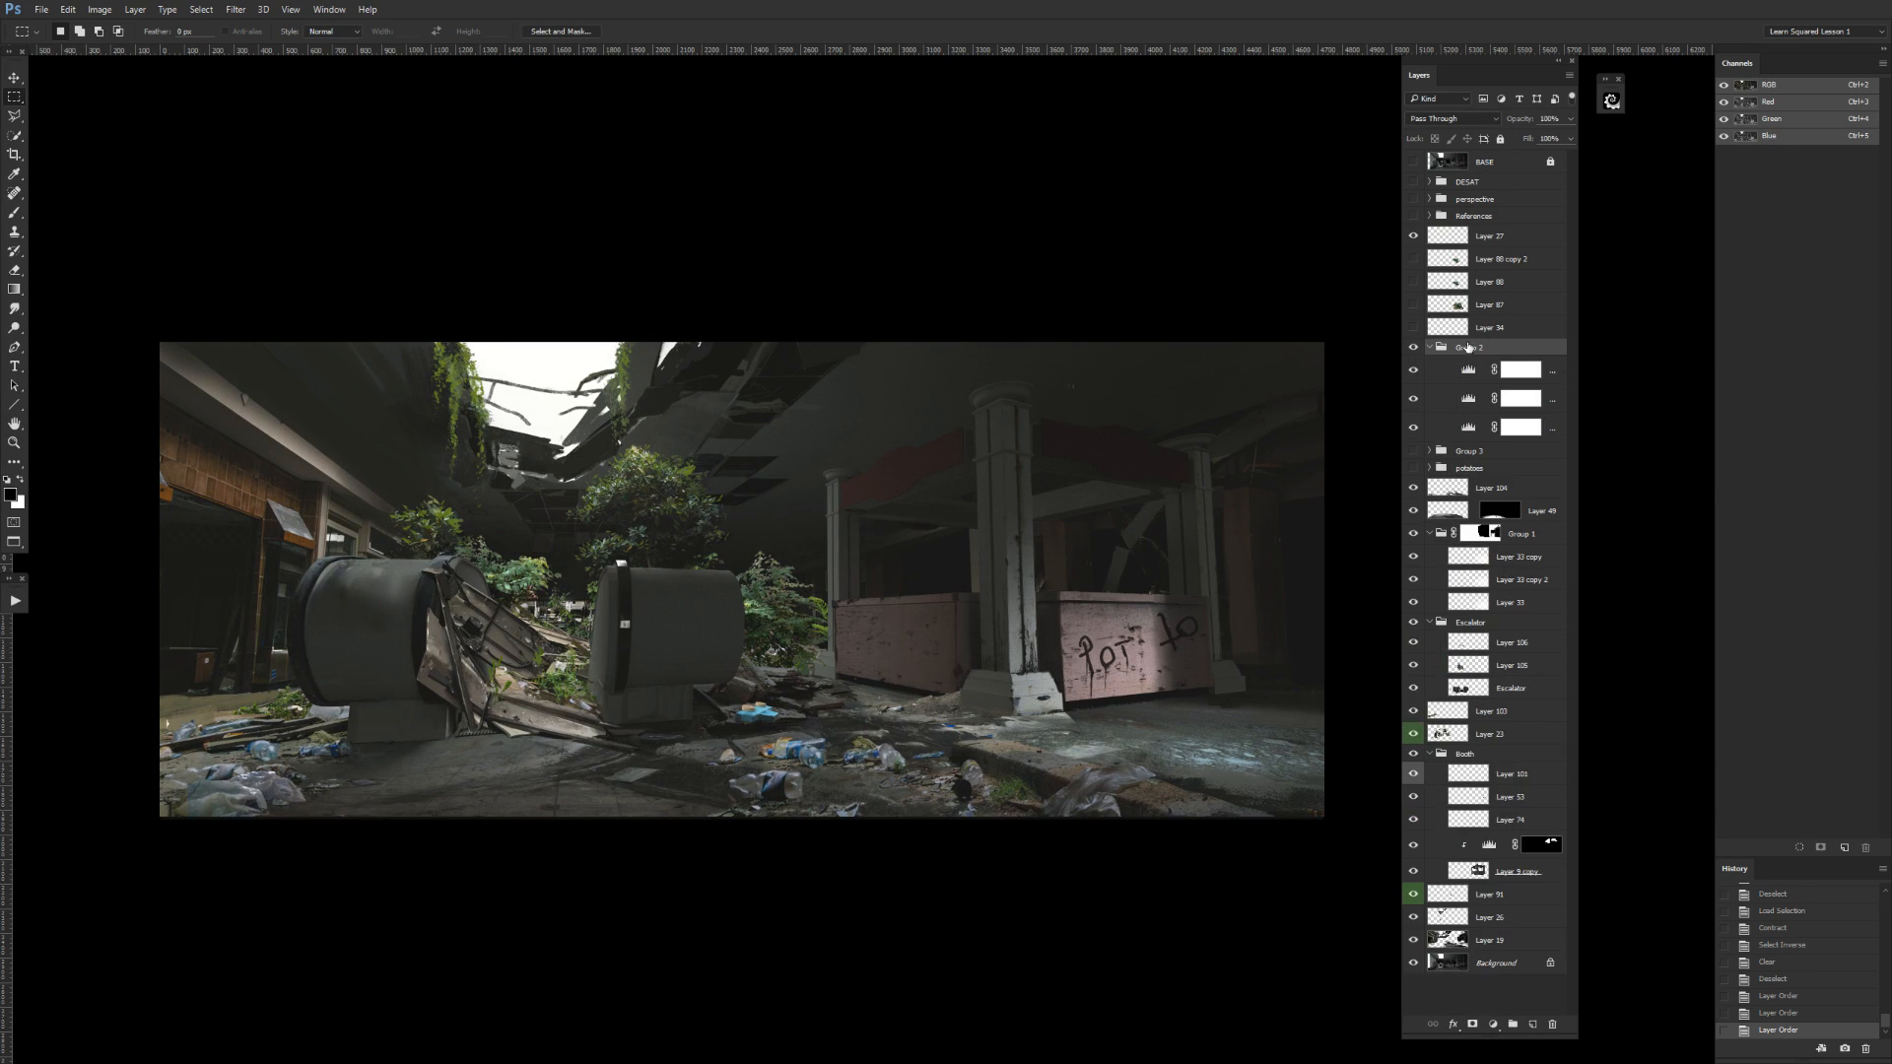
left_click(1429, 348)
Rename Group 2 as ADJUSTMENTS.
double_click(1469, 348)
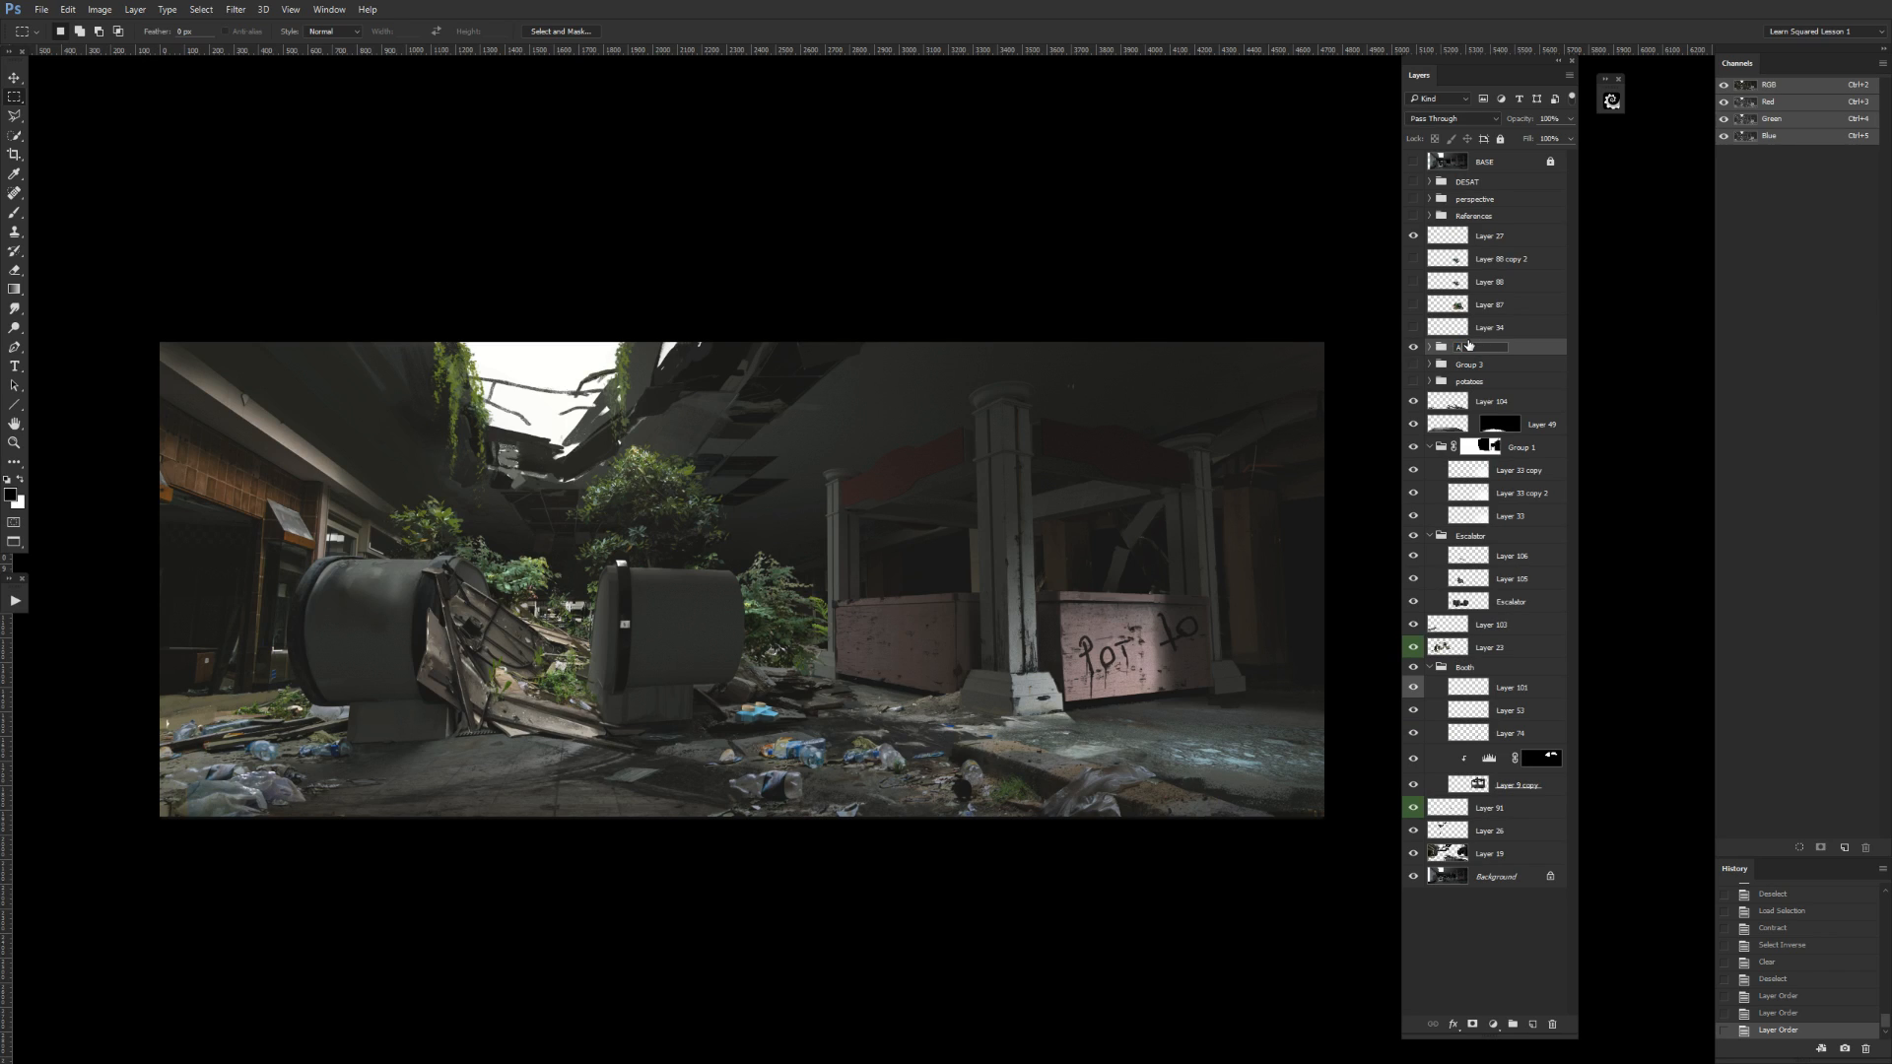
type("ADJUSTMENTS")
key("Return")
Try the ADJUSTMENTS group directly below BASE, check it by toggling its visibility, and return it to directly above Group 3.
left_click_drag(1528, 351, 1535, 180)
left_click(1415, 184)
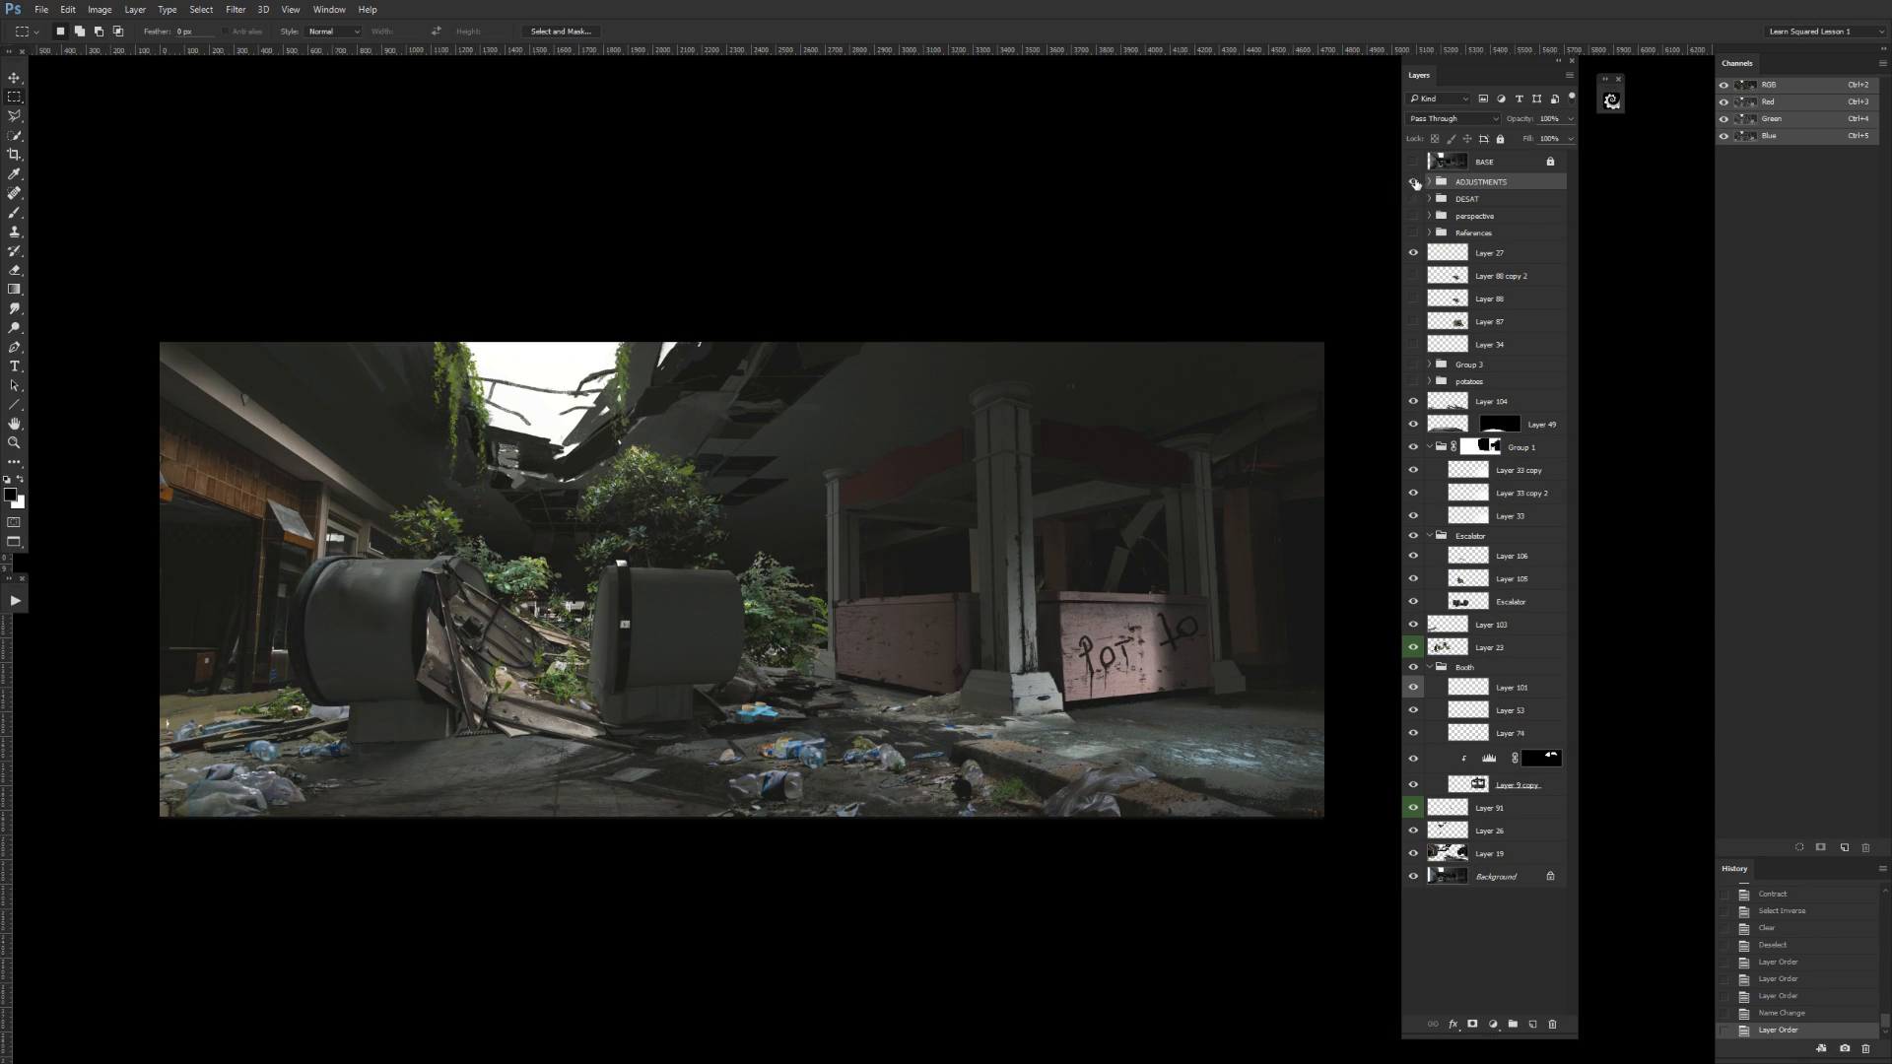
left_click(1415, 184)
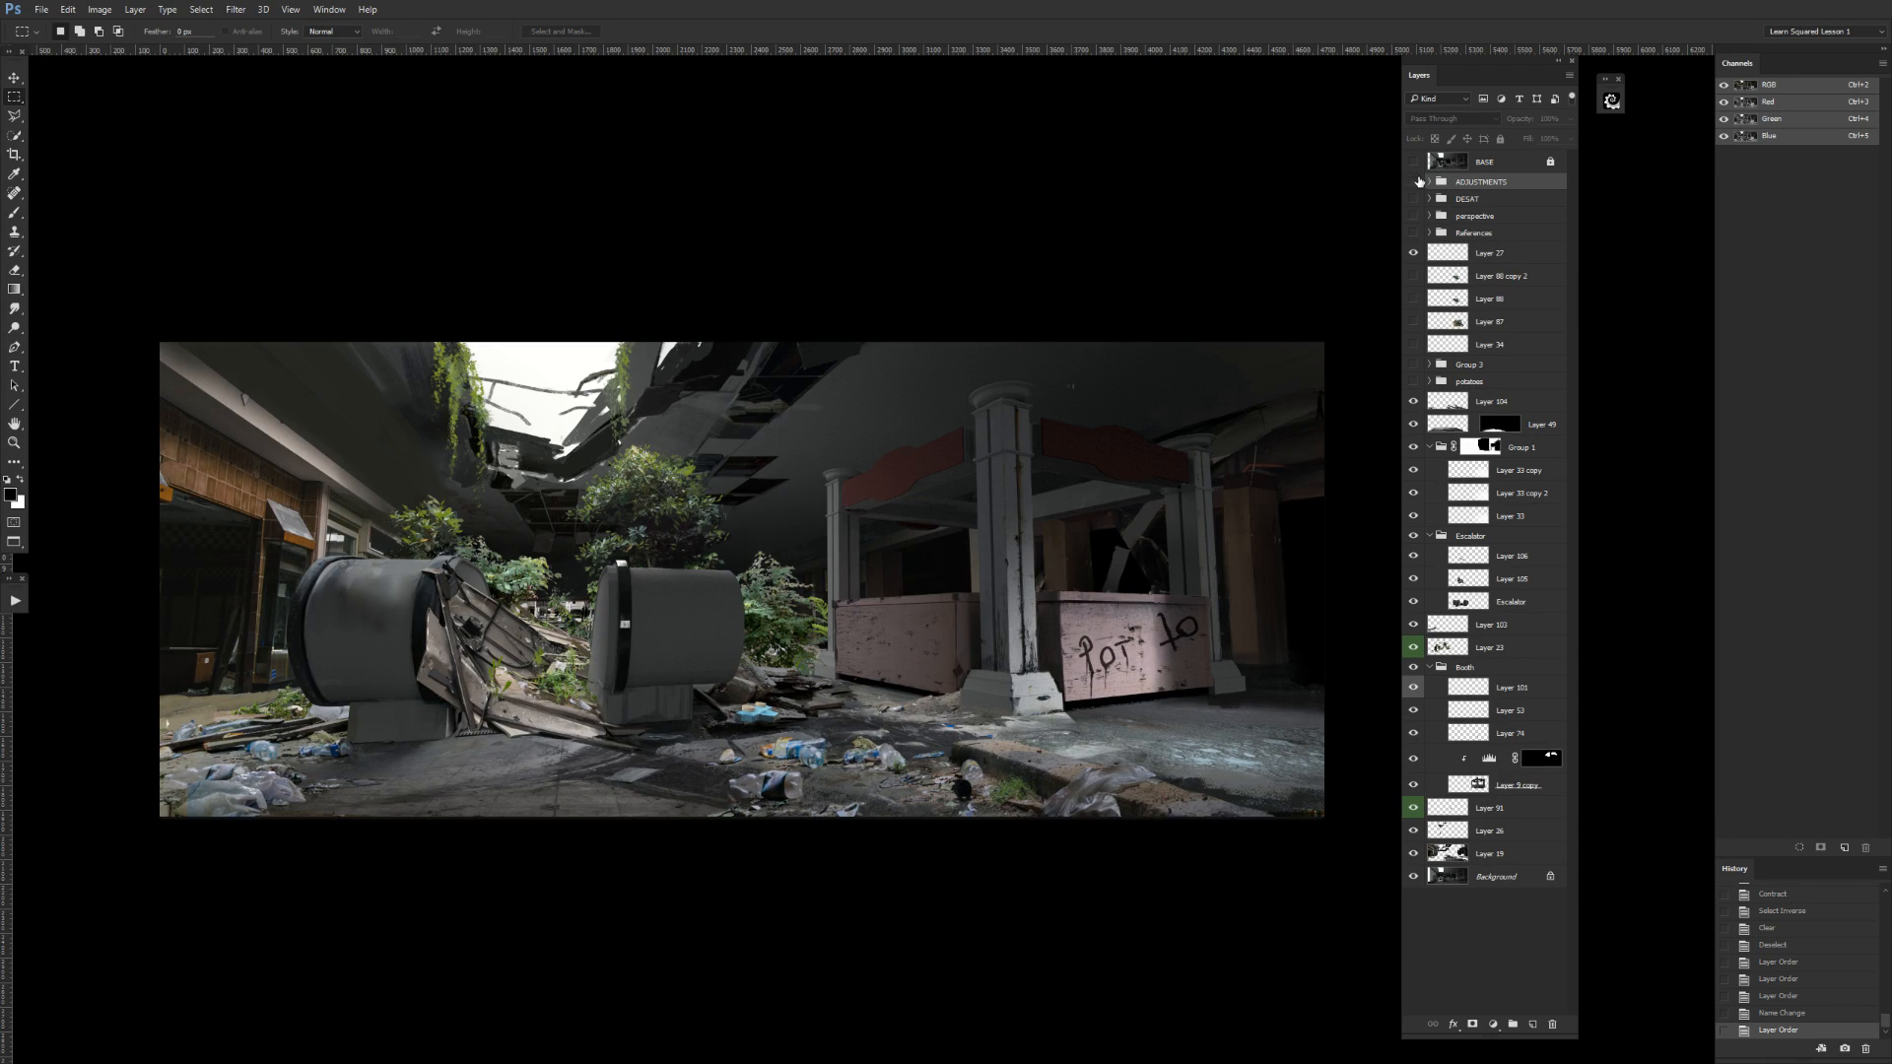
left_click(1413, 182)
left_click_drag(1513, 185, 1440, 355)
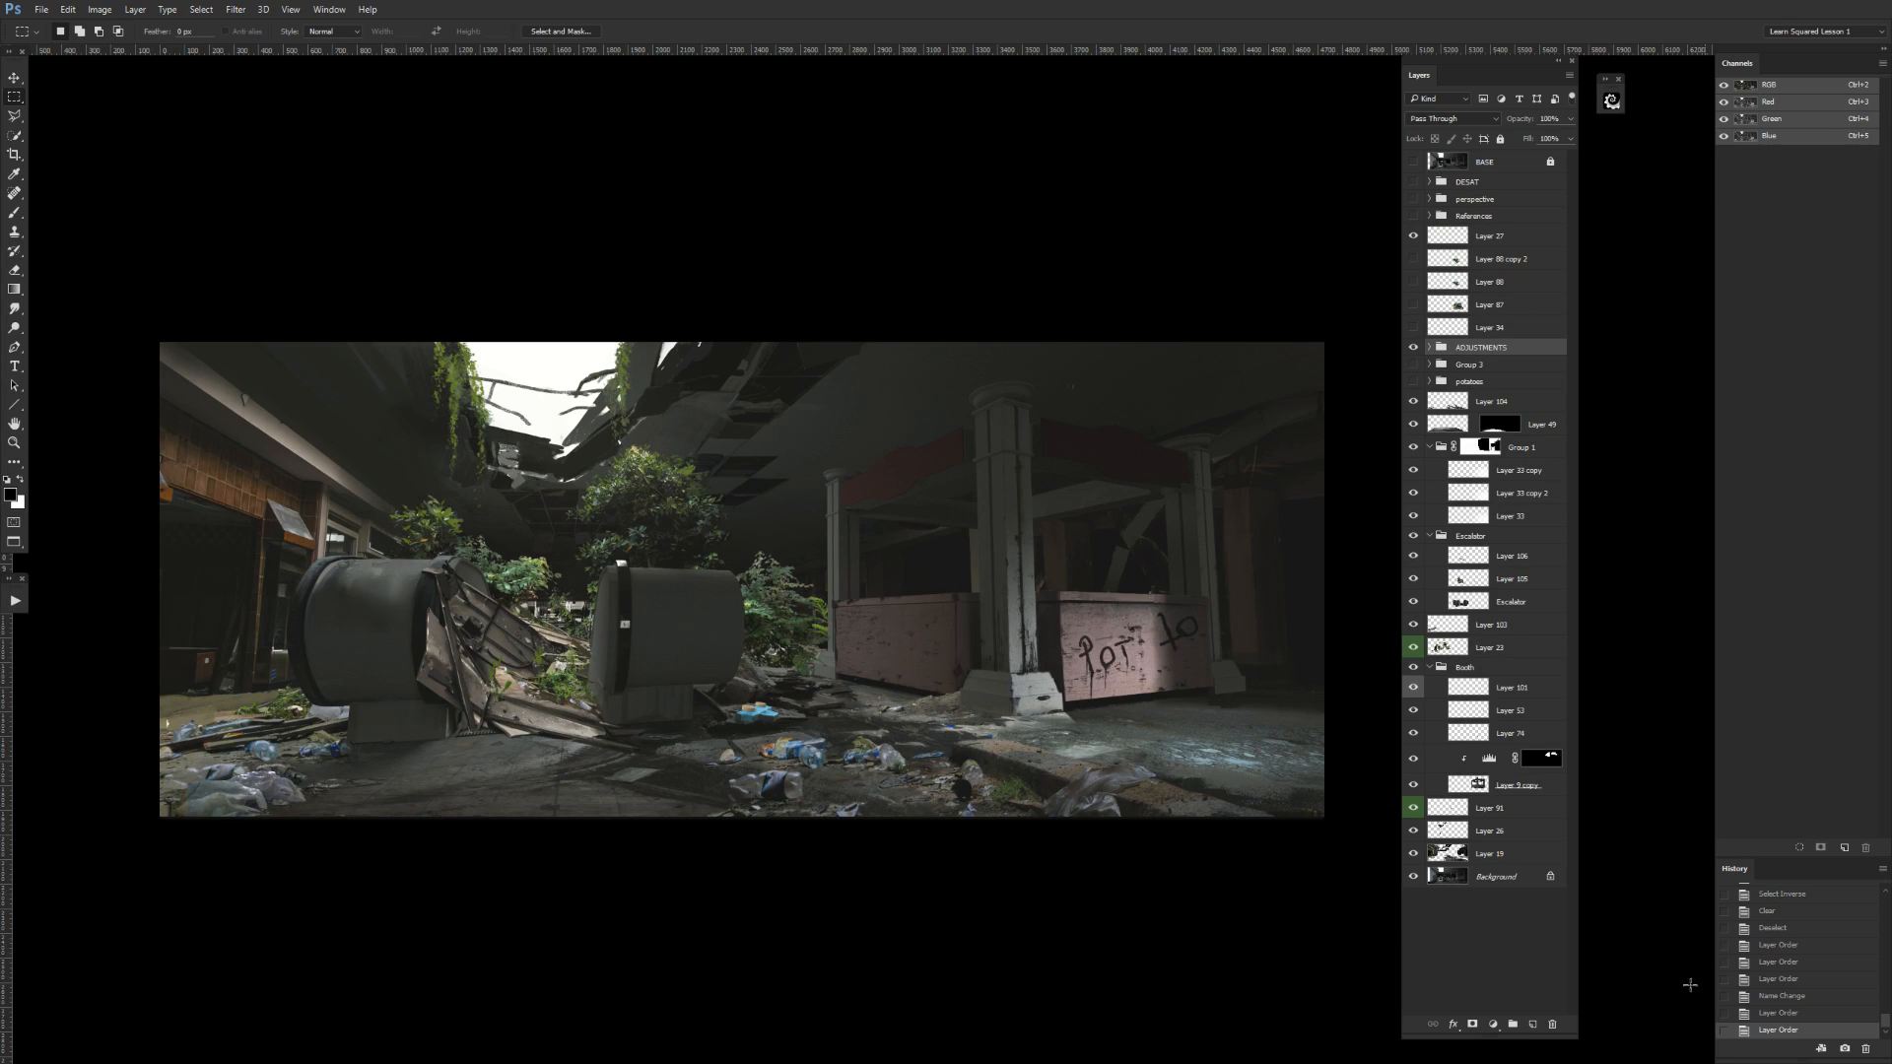
Add a new layer above the ADJUSTMENTS group and brush over the upper surfaces and edges of both escalator ends.
left_click(1532, 1023)
key("b")
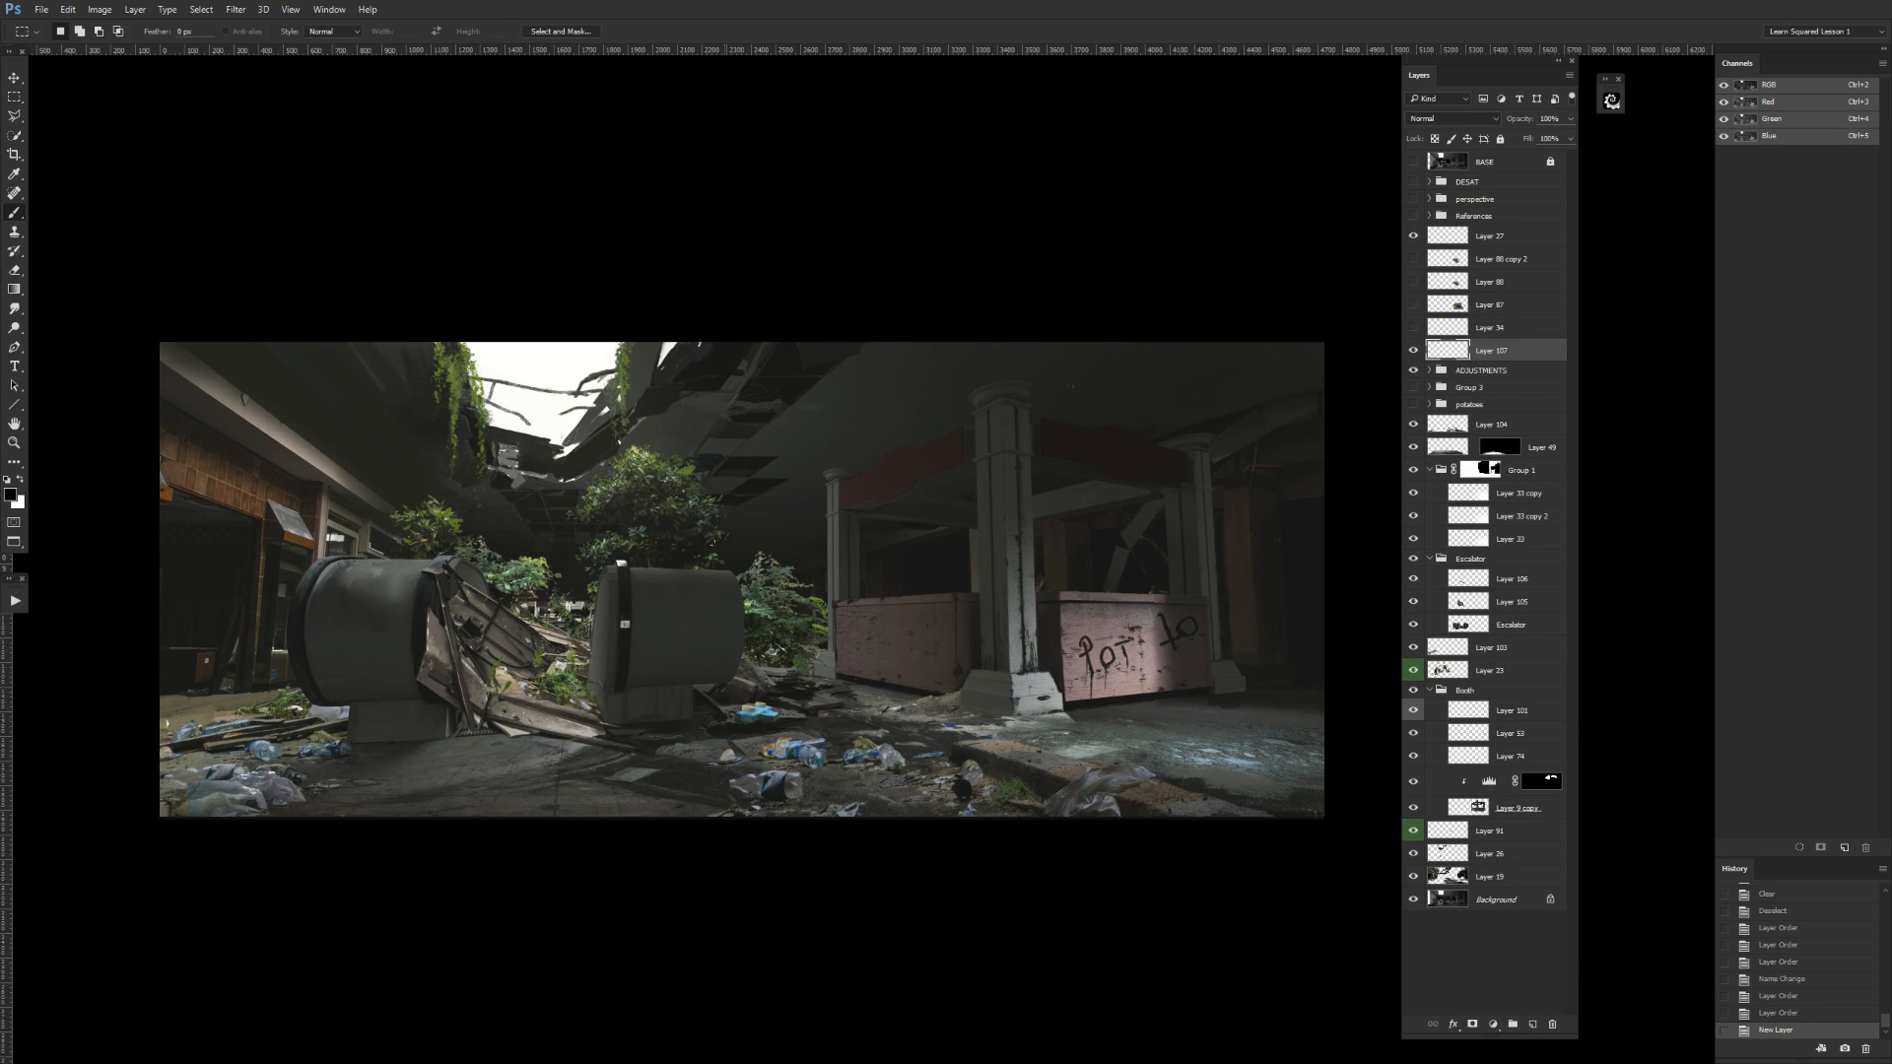
left_click_drag(658, 581, 739, 591)
left_click_drag(351, 569, 408, 569)
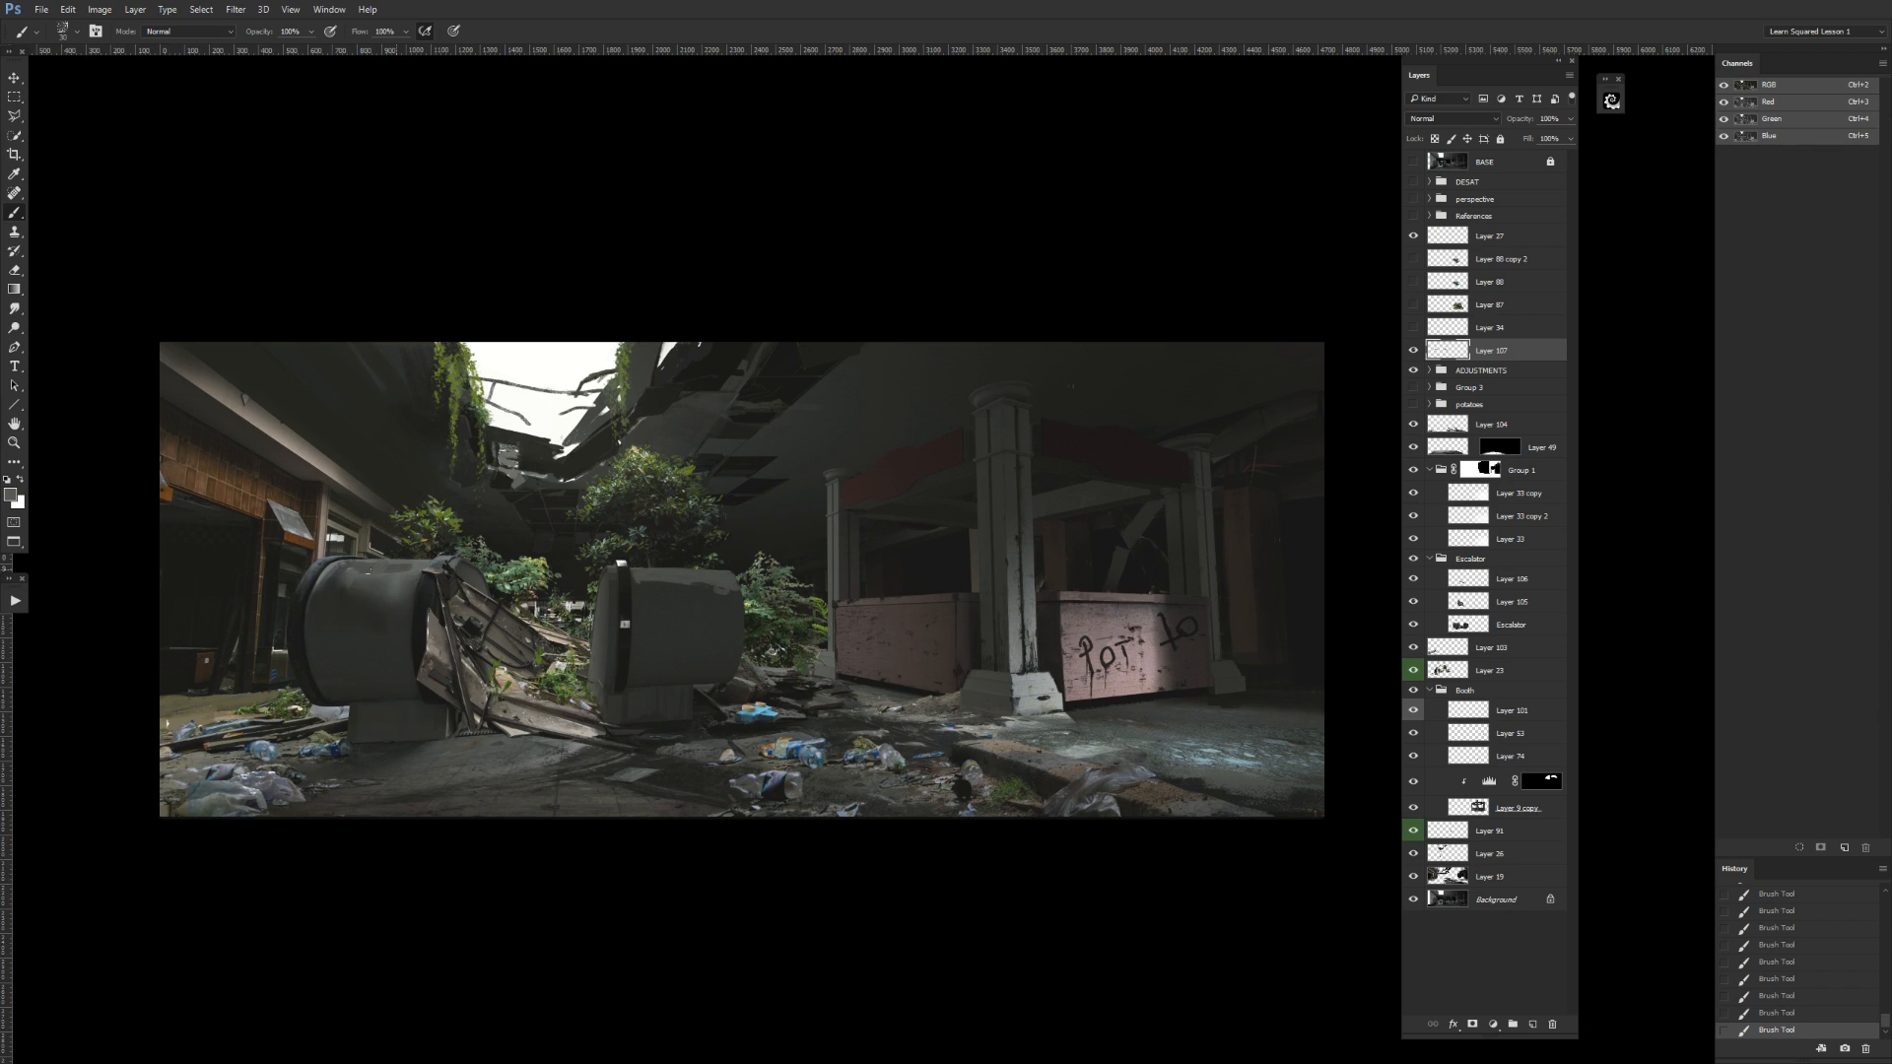
left_click(316, 569, "alt")
left_click_drag(435, 576, 427, 588)
left_click_drag(621, 560, 625, 575)
Add a Color Balance adjustment at the top of the ADJUSTMENTS group, shifting the midtones toward cyan and to +41 blue.
left_click(1431, 372)
left_click(1492, 394)
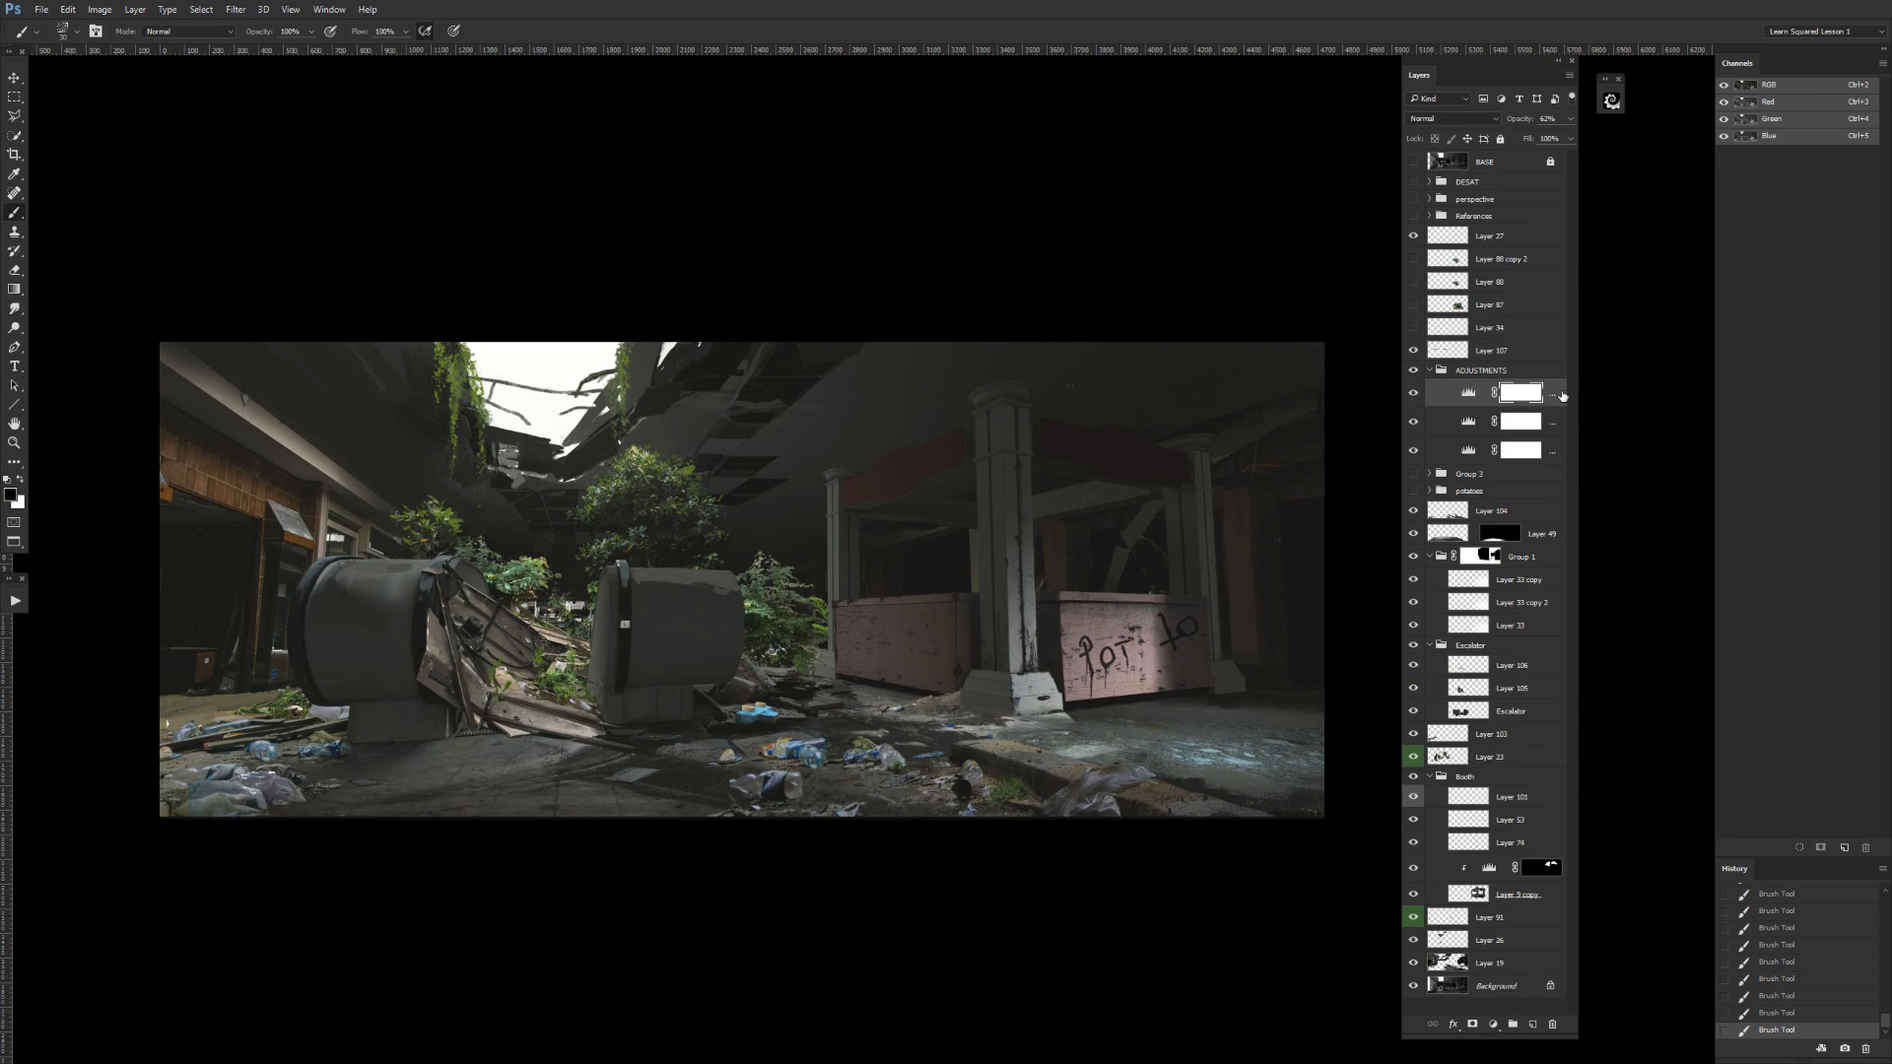
left_click(1493, 1025)
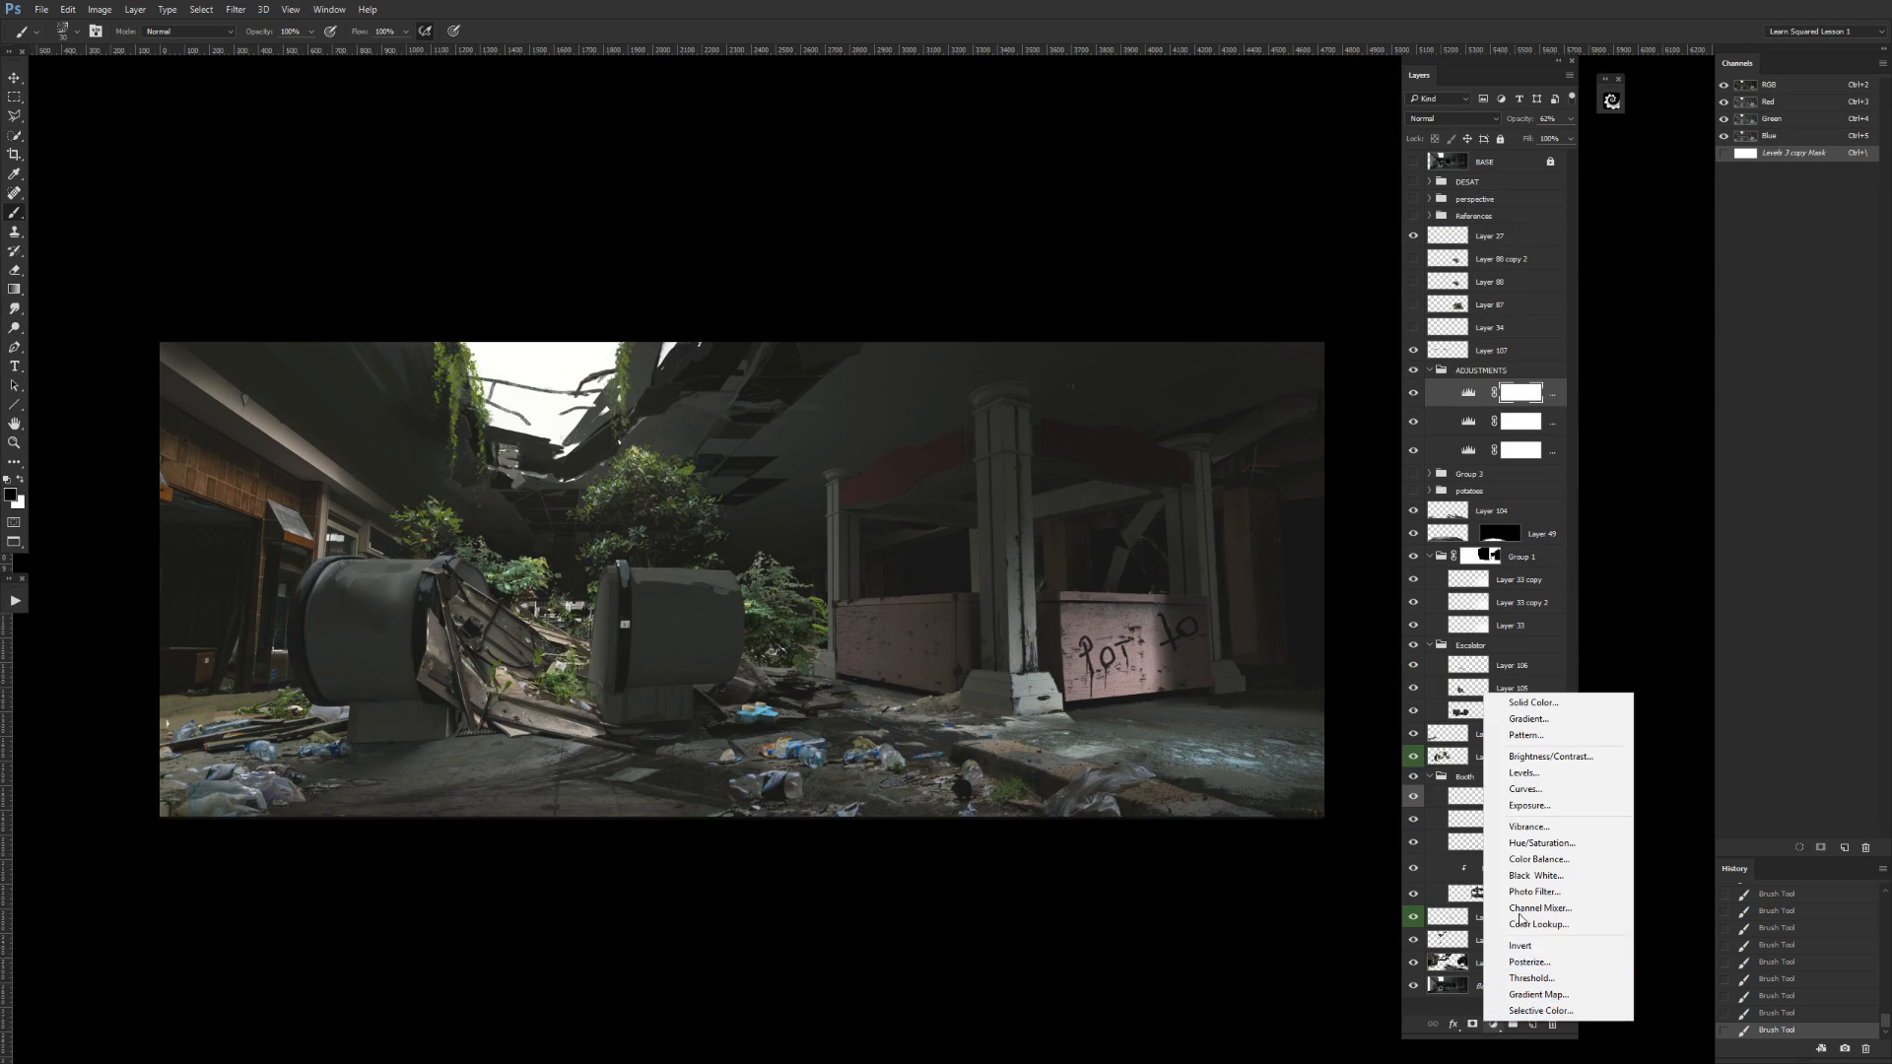
left_click(1537, 859)
left_click_drag(1507, 363, 1489, 316)
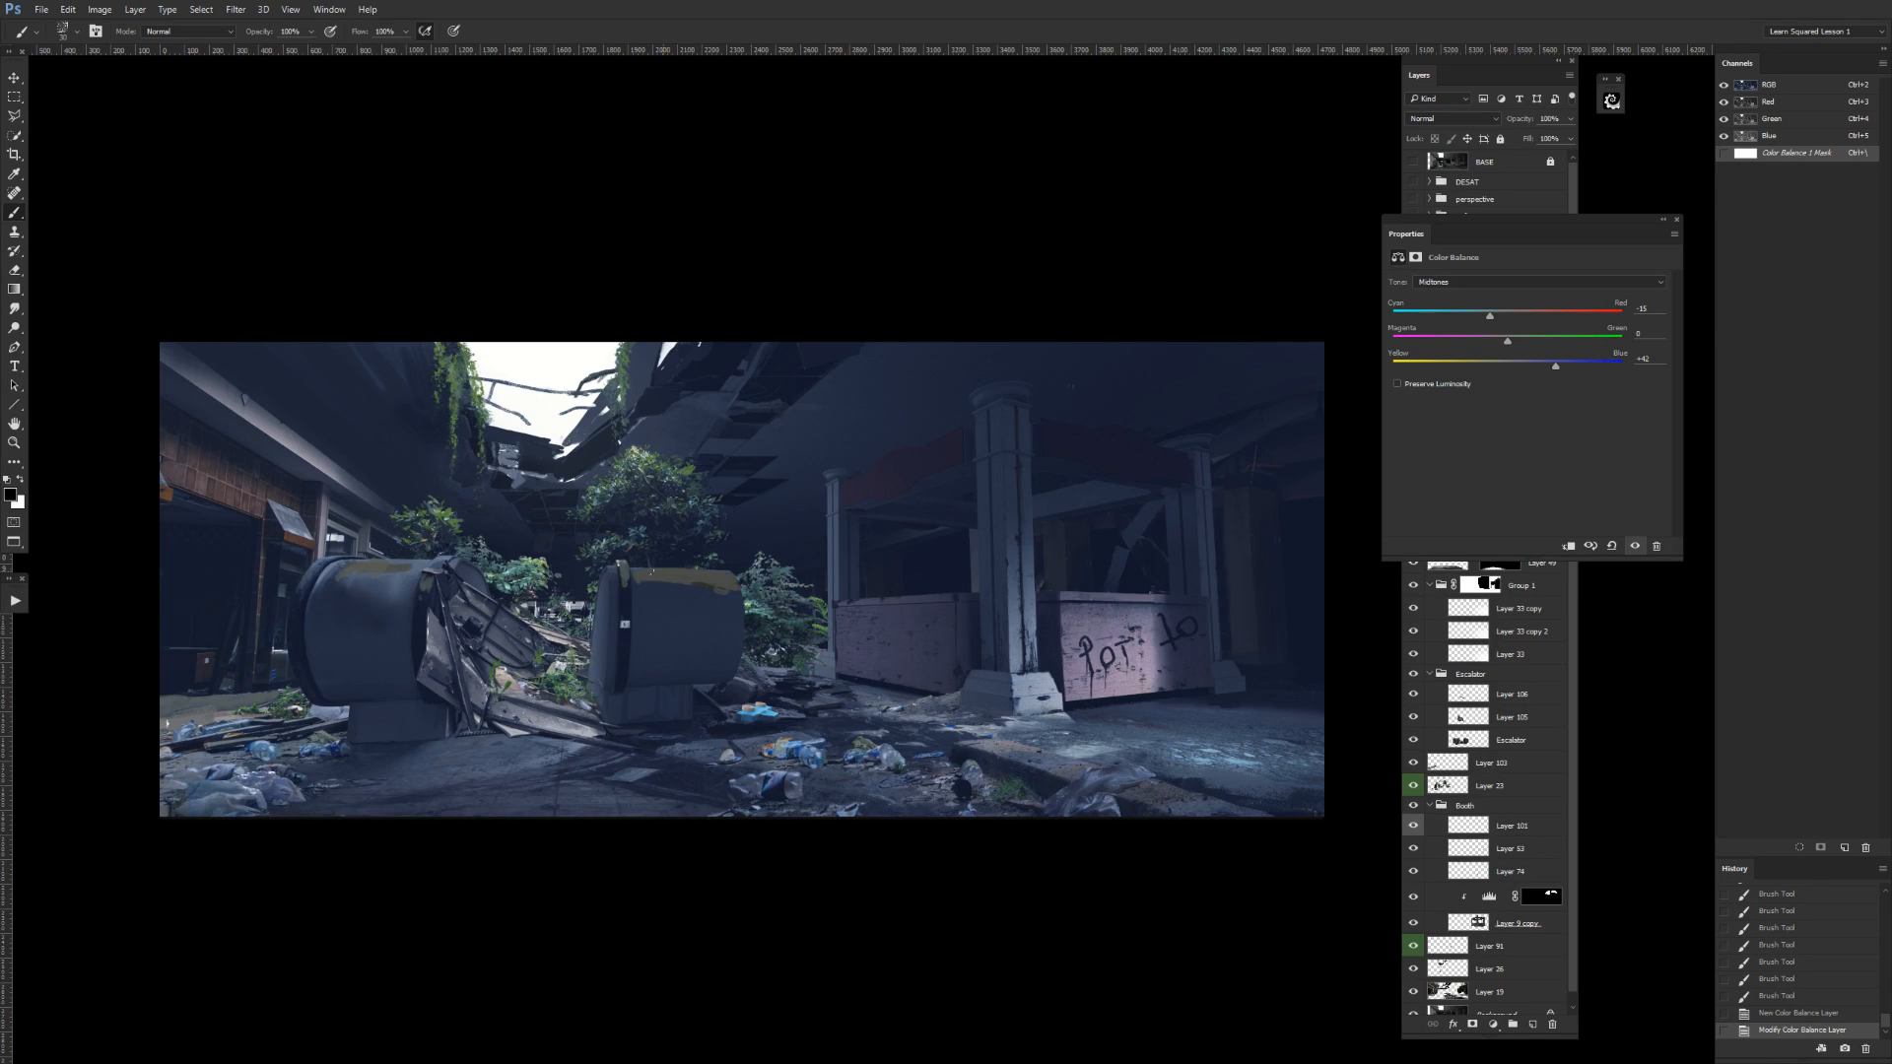
Try a duplicate of the Color Balance adjustment as a clipping mask on Layer 107, and delete the duplicate.
left_click(1675, 219)
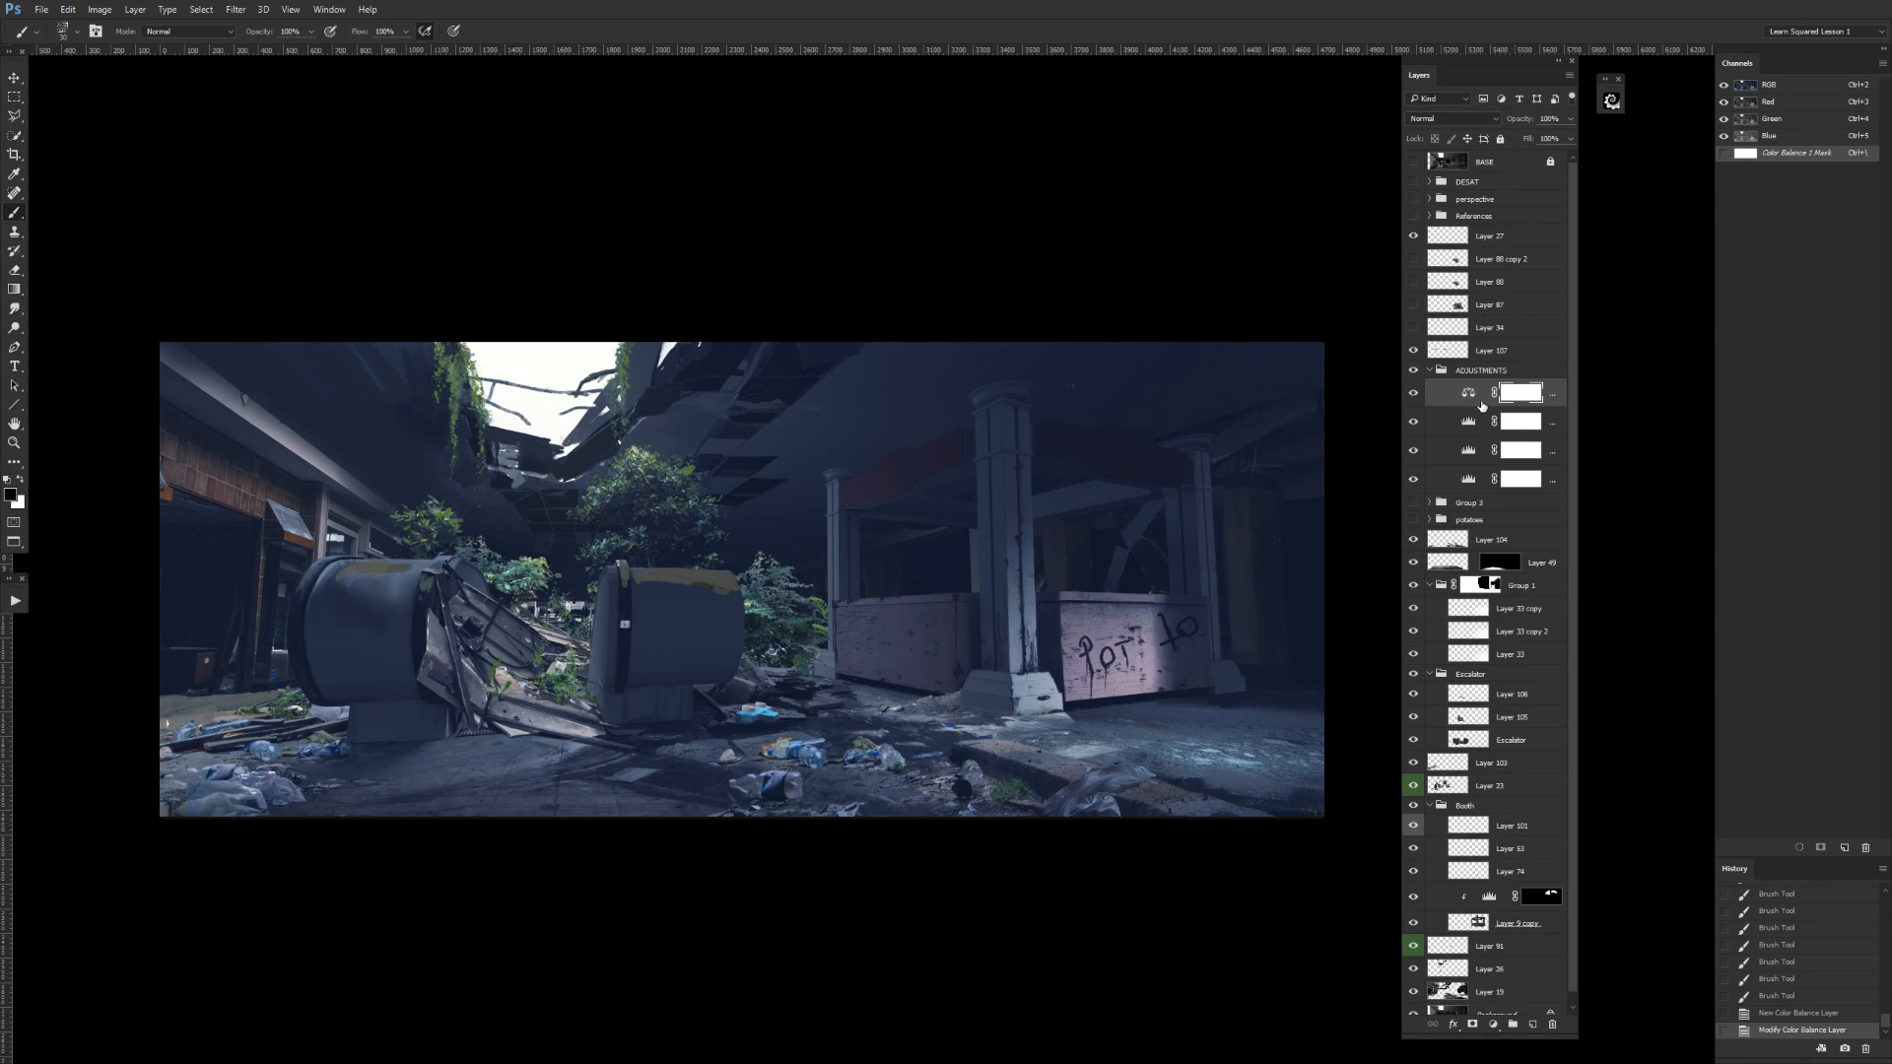
key("ctrl+j")
left_click_drag(1473, 397, 1439, 367)
left_click(1467, 367, "alt")
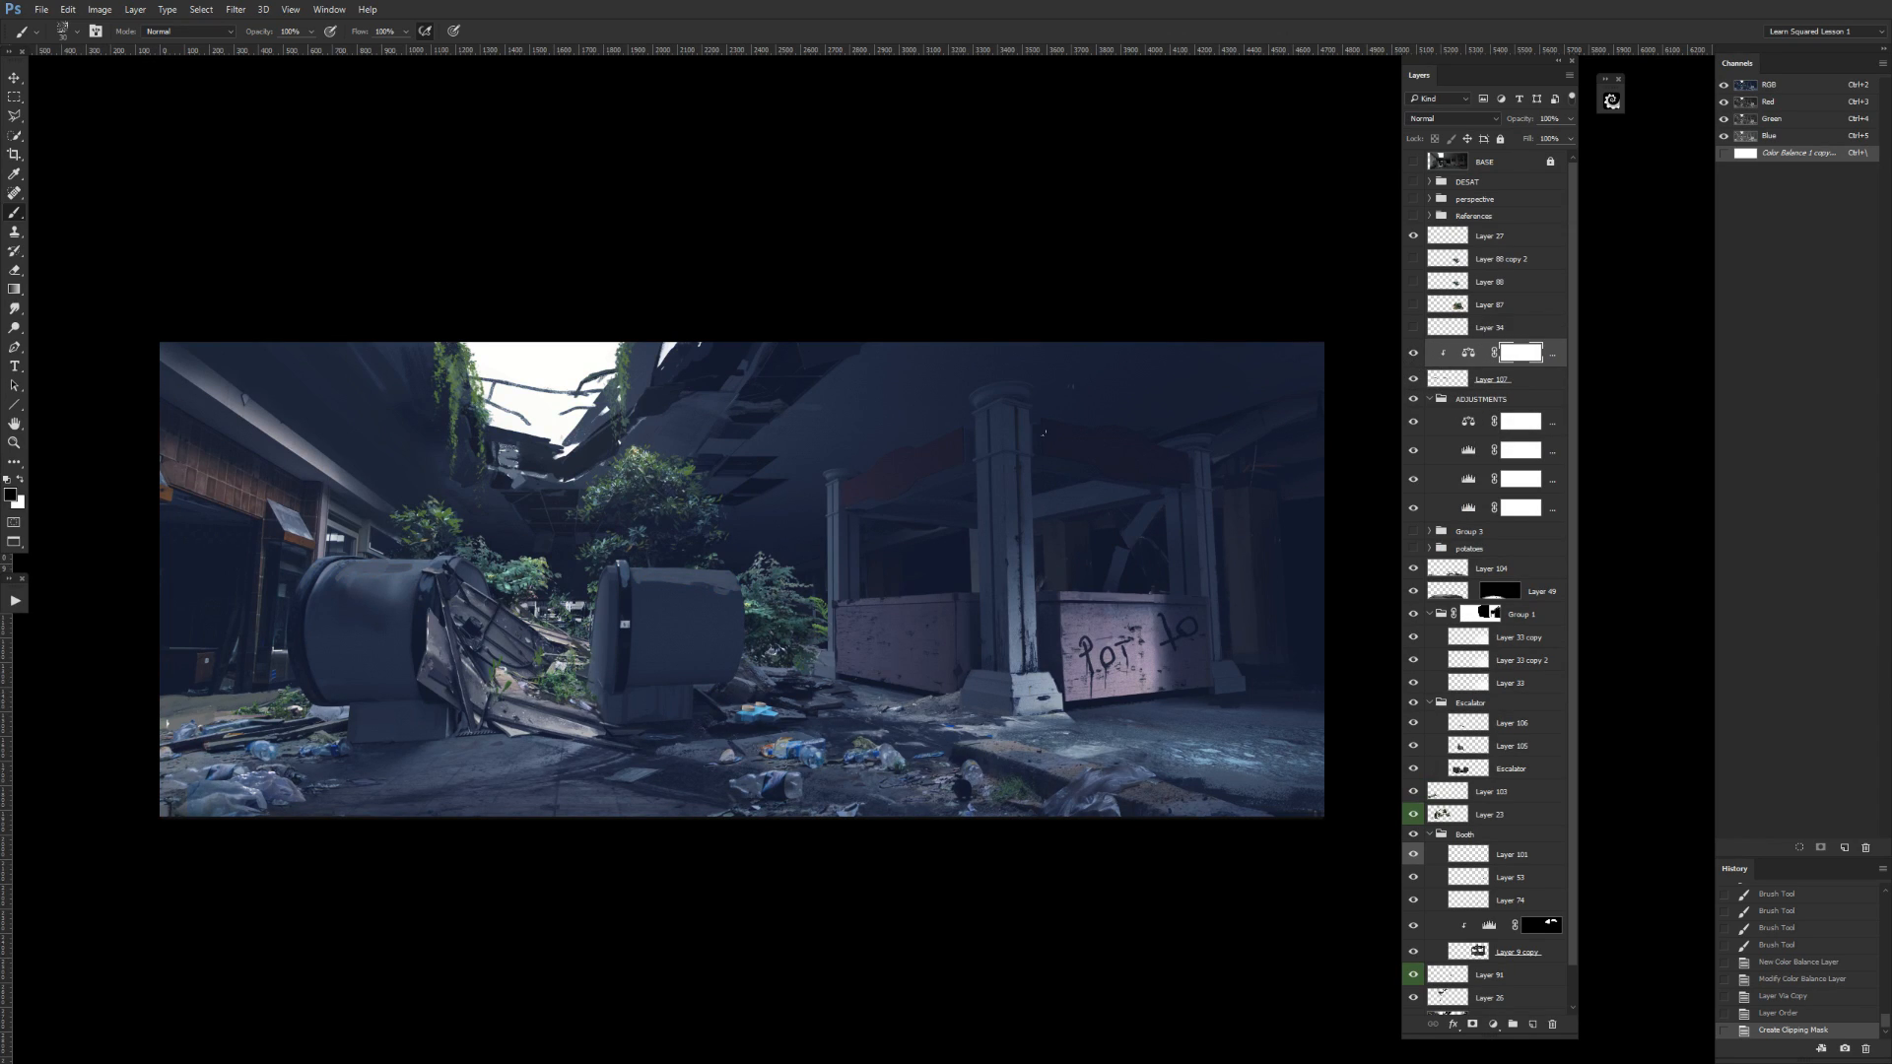
left_click(1540, 363)
key("Delete")
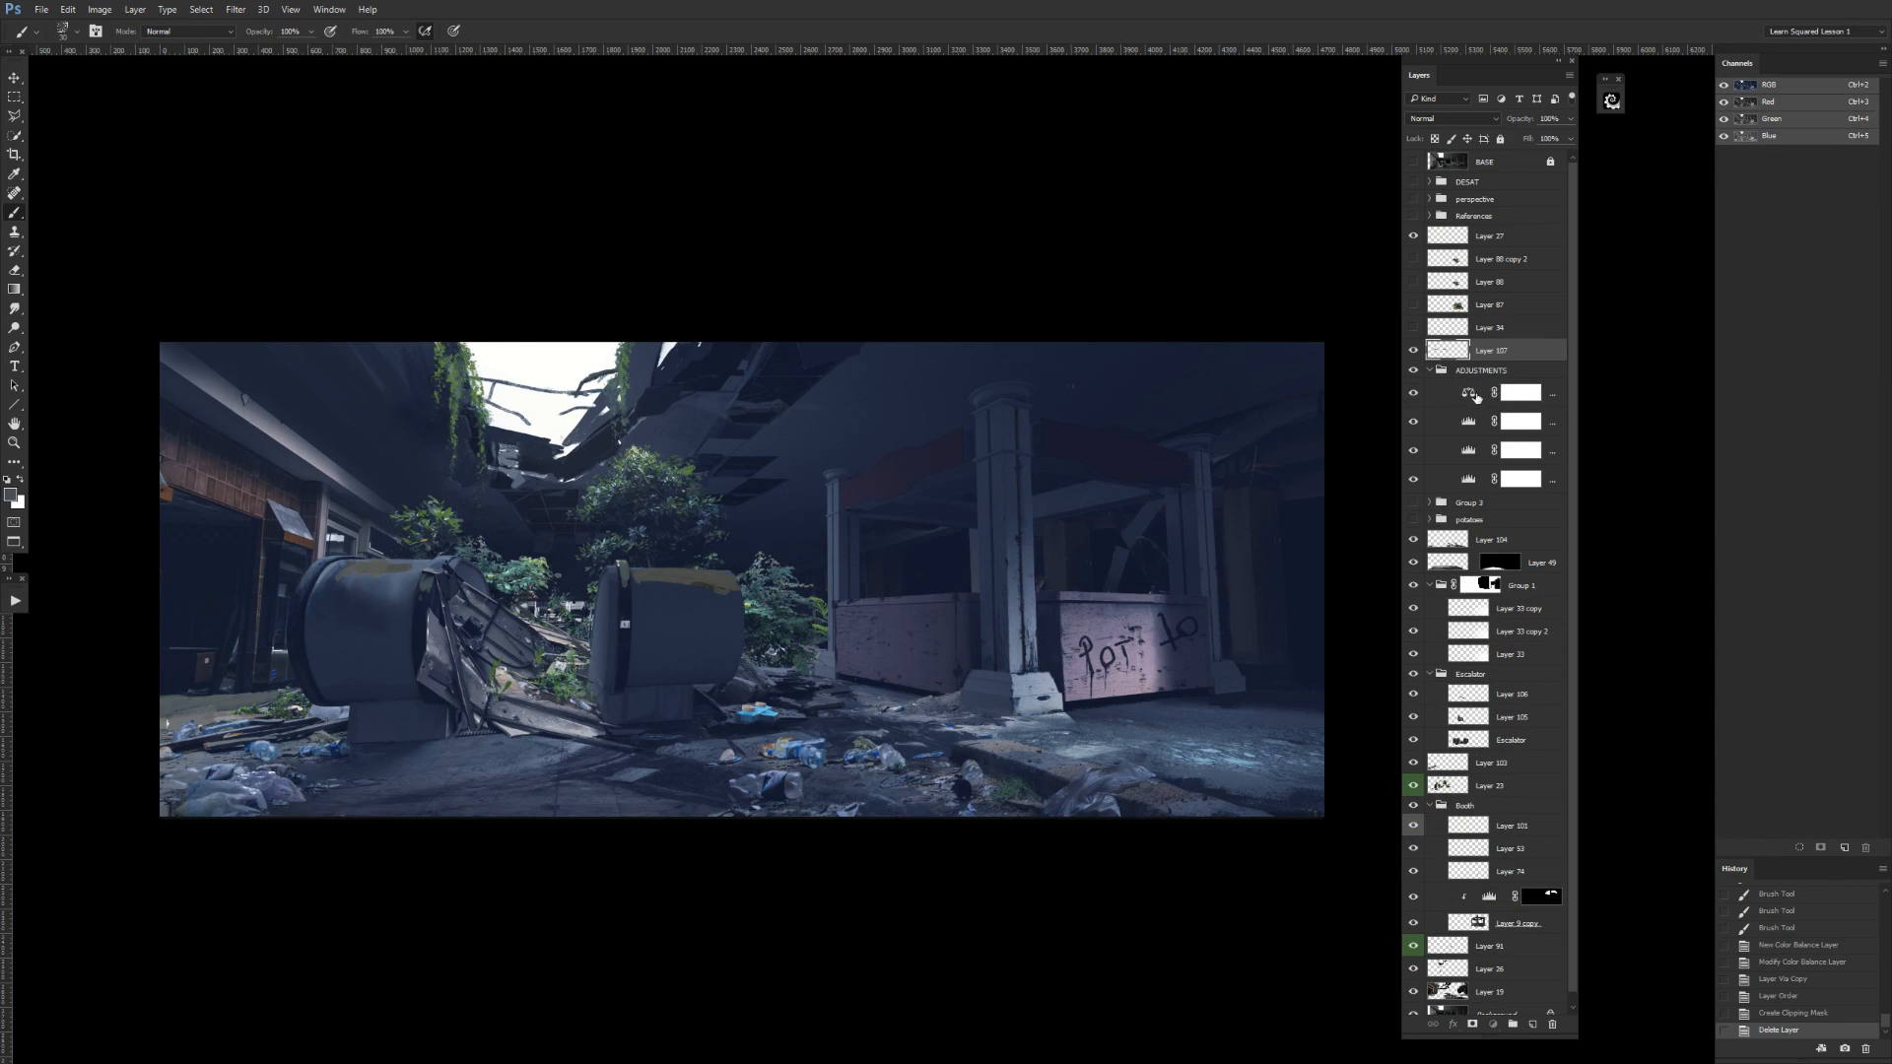
Delete the Color Balance adjustment from the ADJUSTMENTS group and move the collapsed group directly below BASE.
left_click(1430, 371)
left_click(1499, 370)
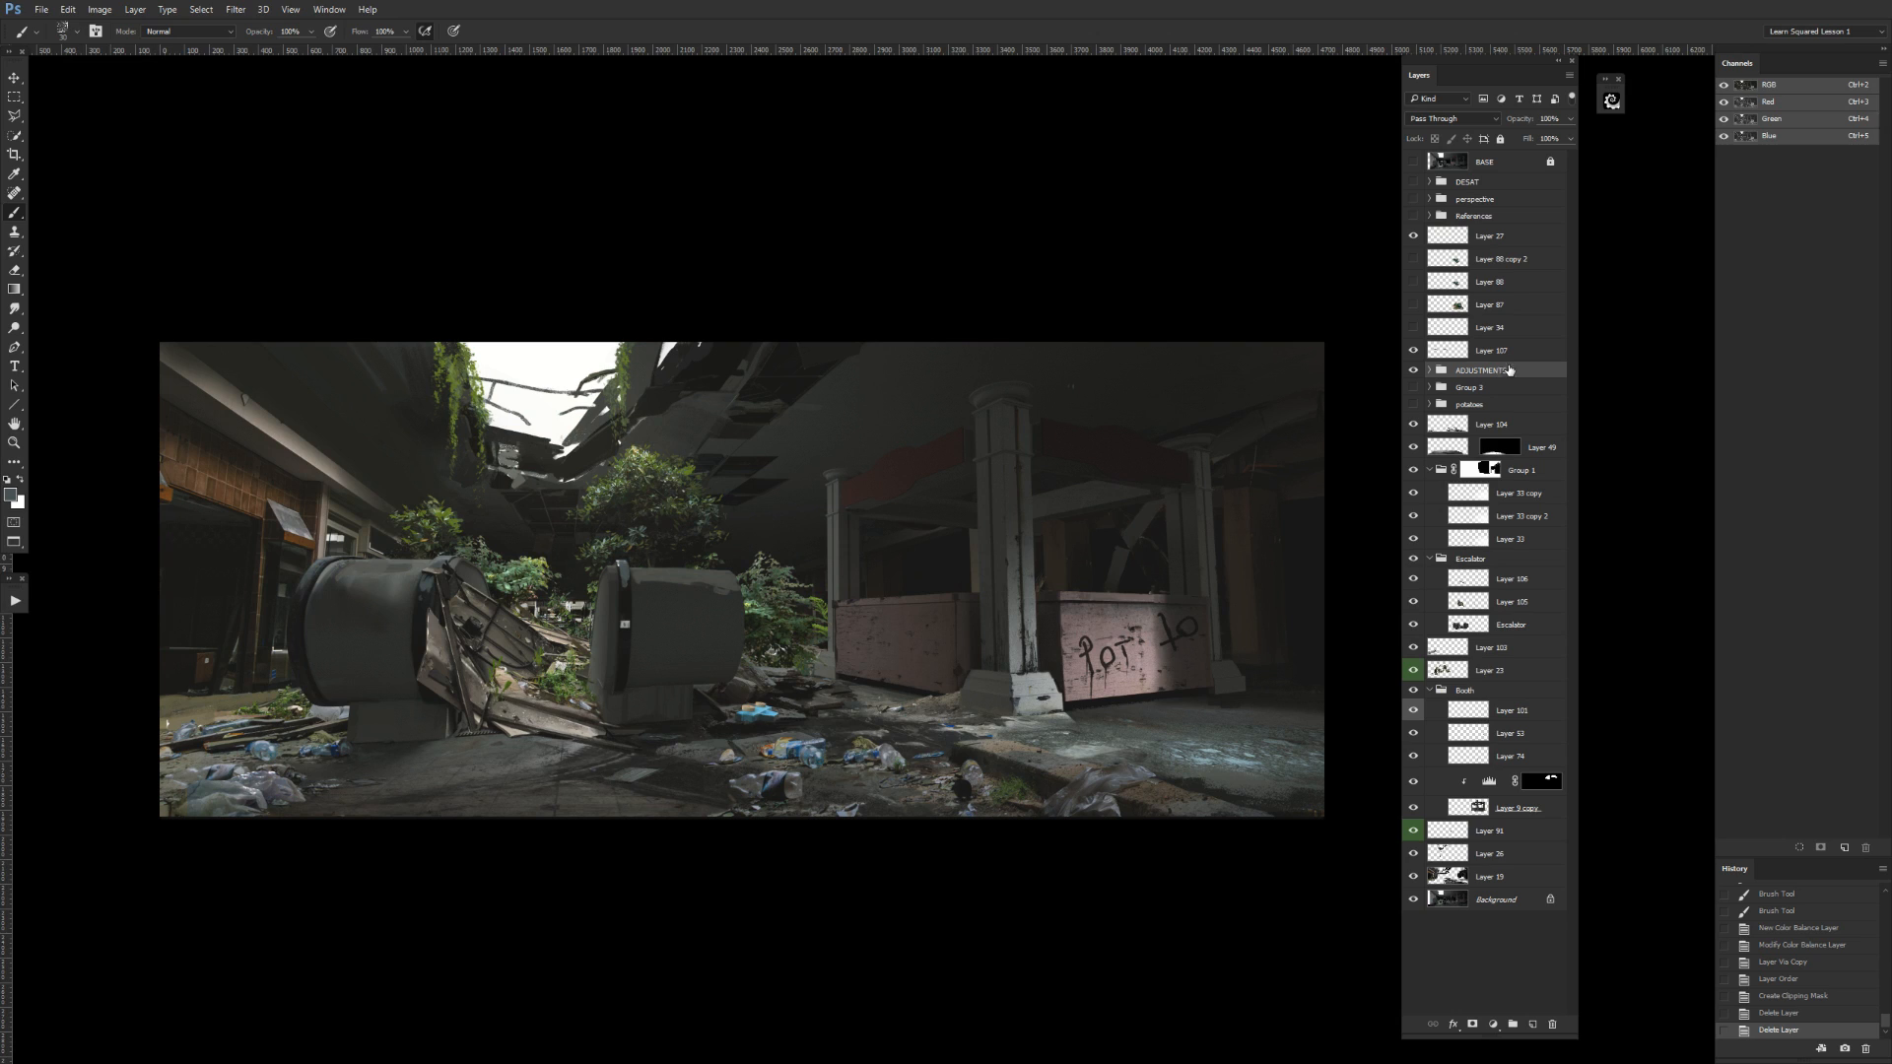
left_click_drag(1505, 373, 1517, 175)
Compare the scene with and without the ADJUSTMENTS group, leaving the group hidden.
left_click(1414, 183)
left_click(1415, 182)
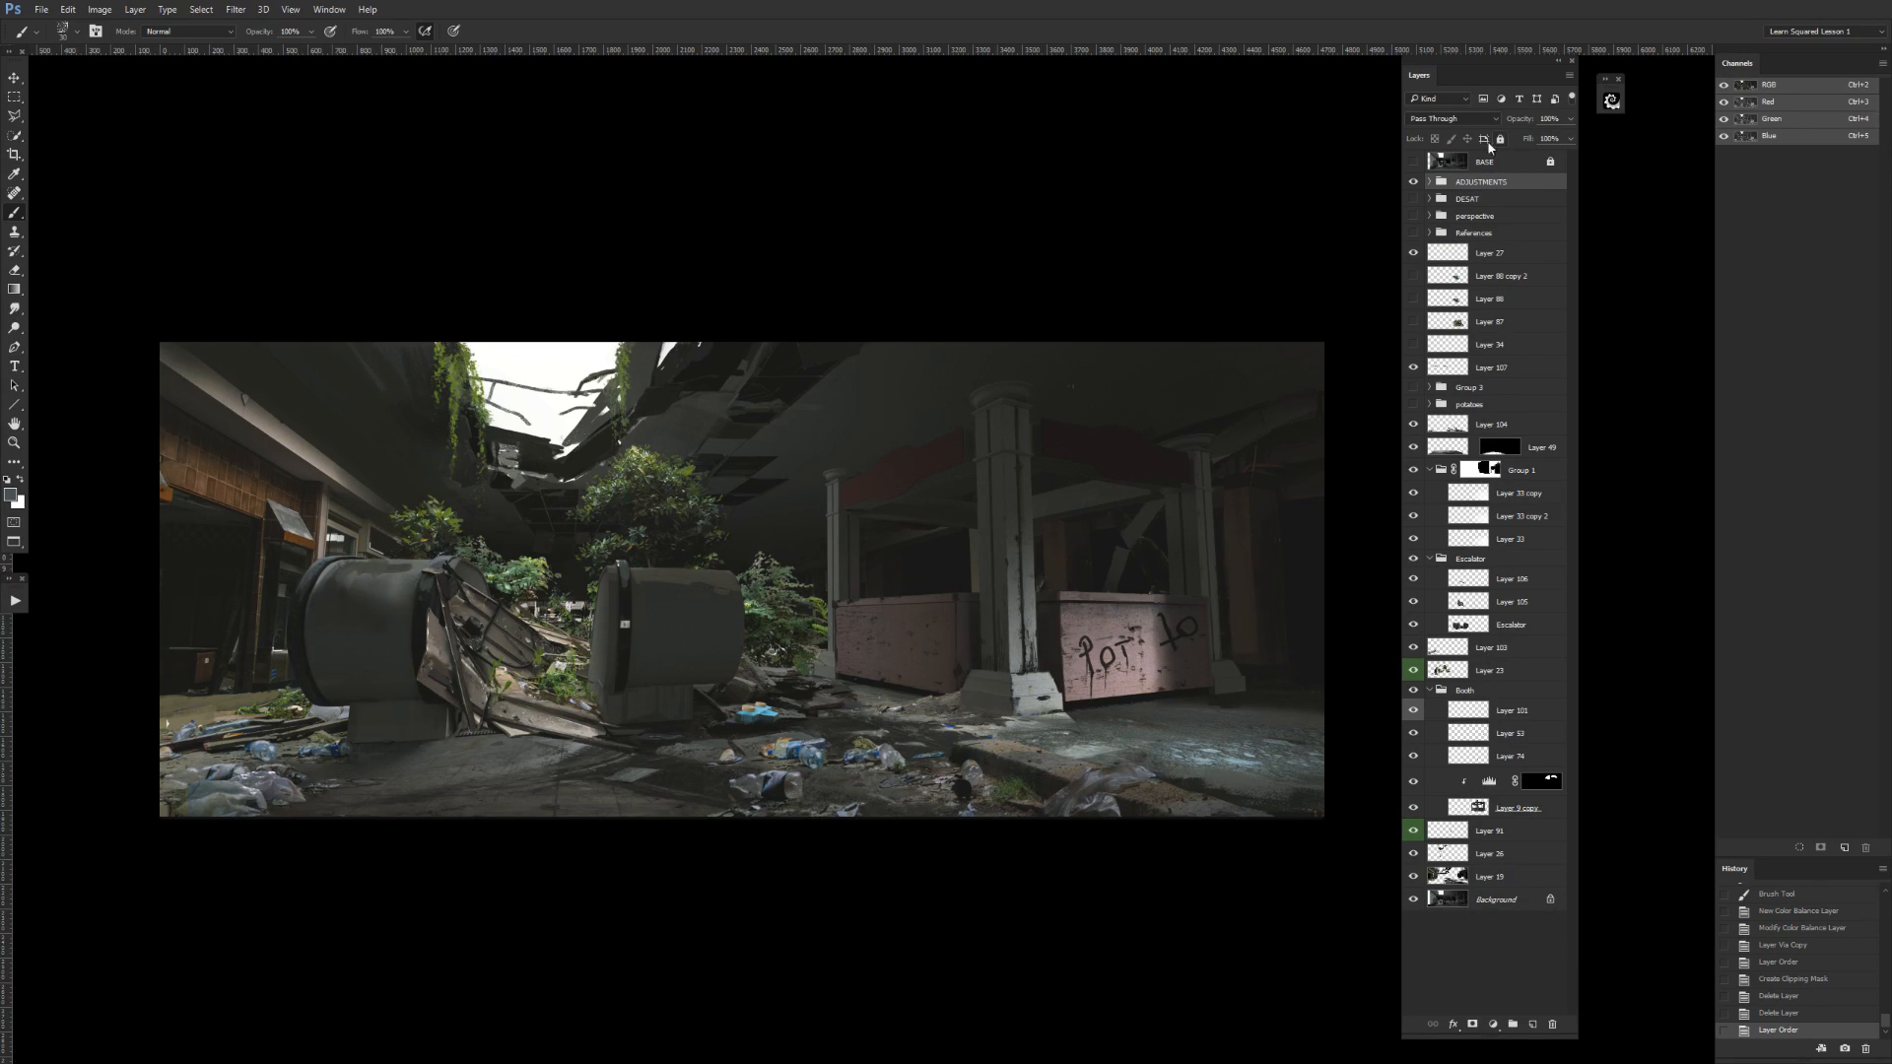
left_click(1414, 182)
left_click(1413, 182)
left_click(1413, 182)
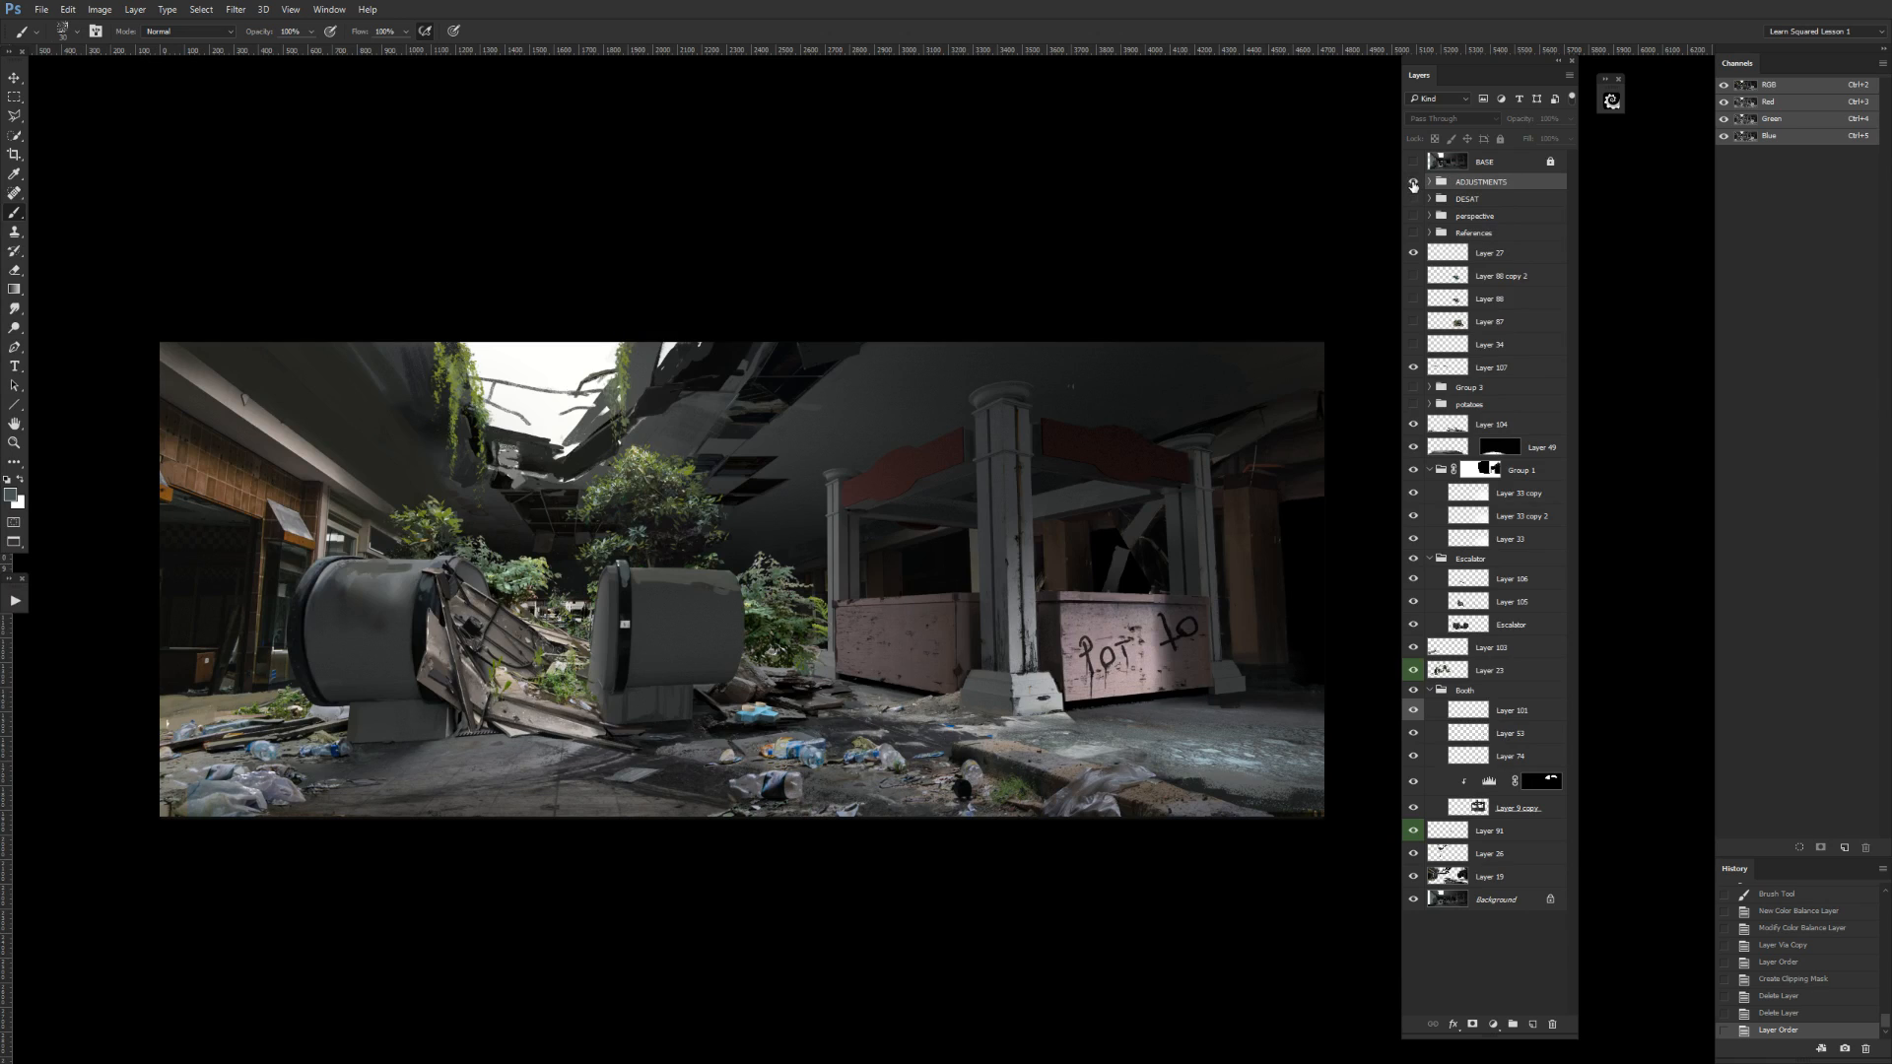
left_click(1412, 181)
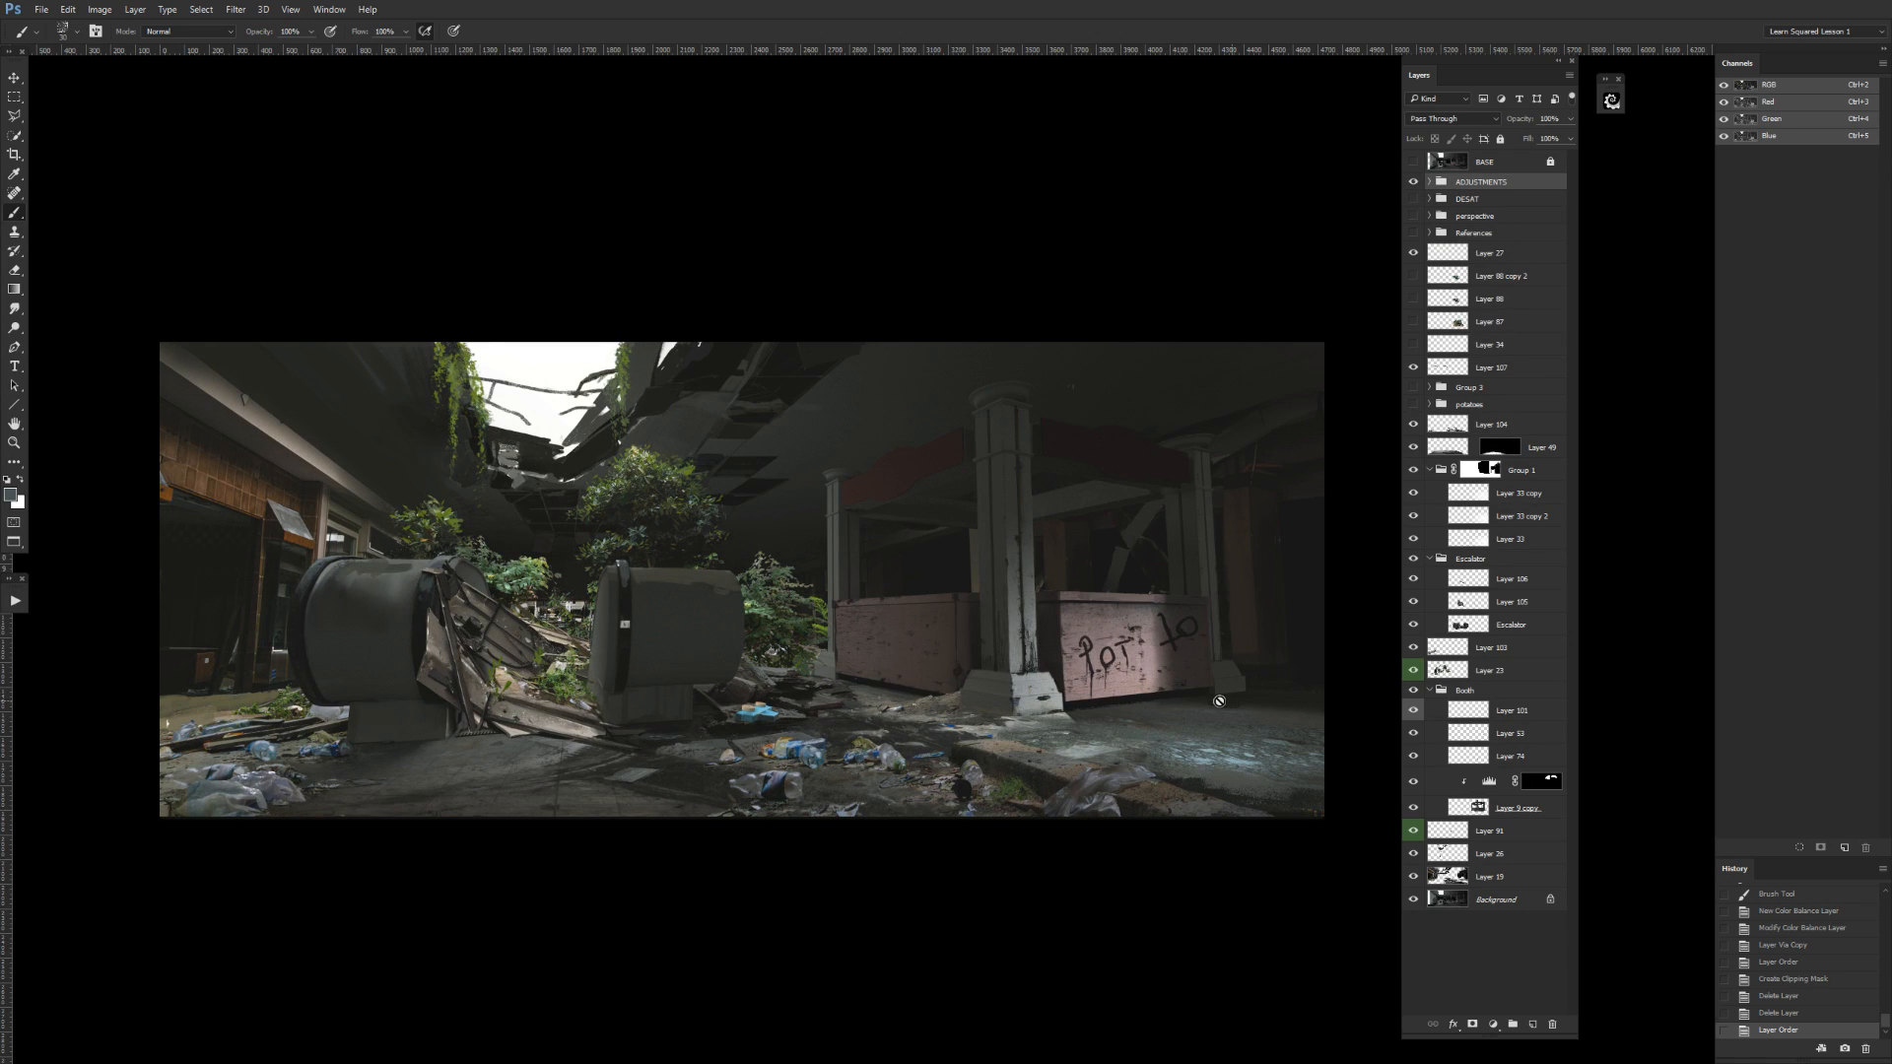
left_click(1413, 182)
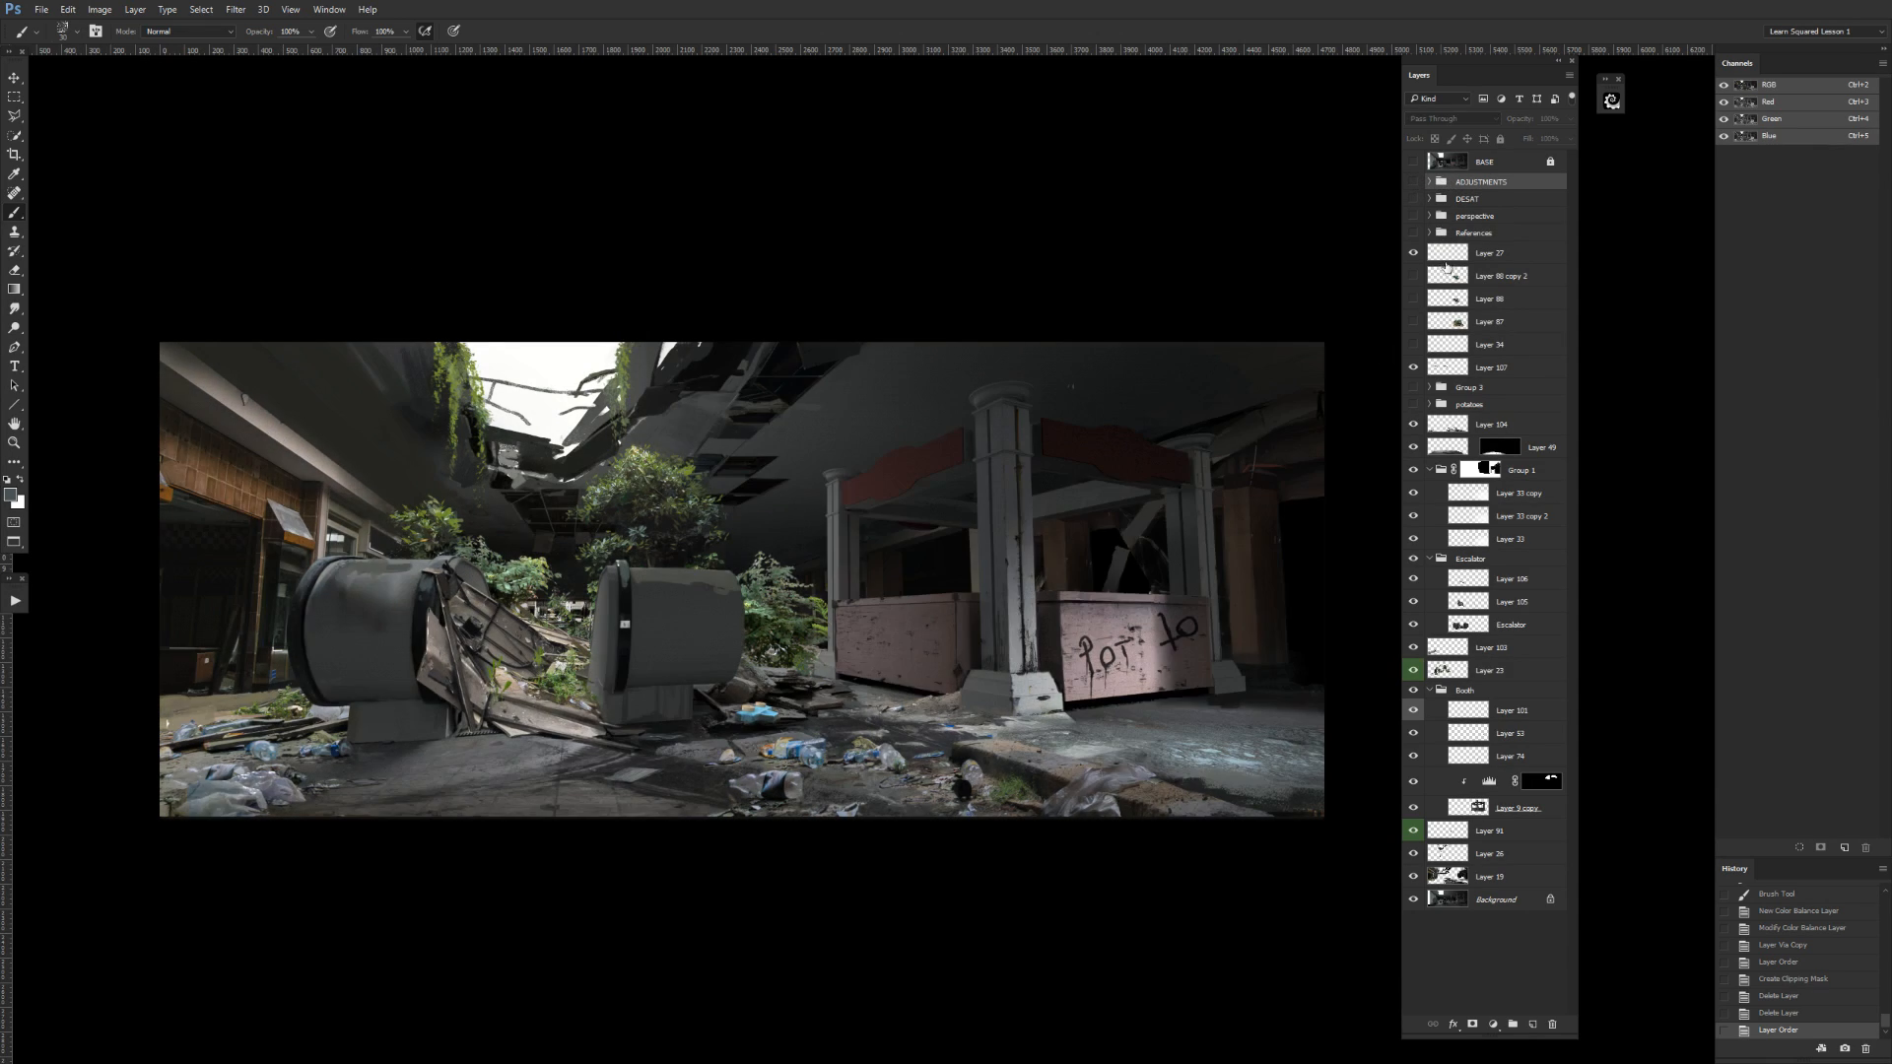
Check Layer 107 and delete it from the layer stack.
left_click(1413, 367)
left_click(1448, 376)
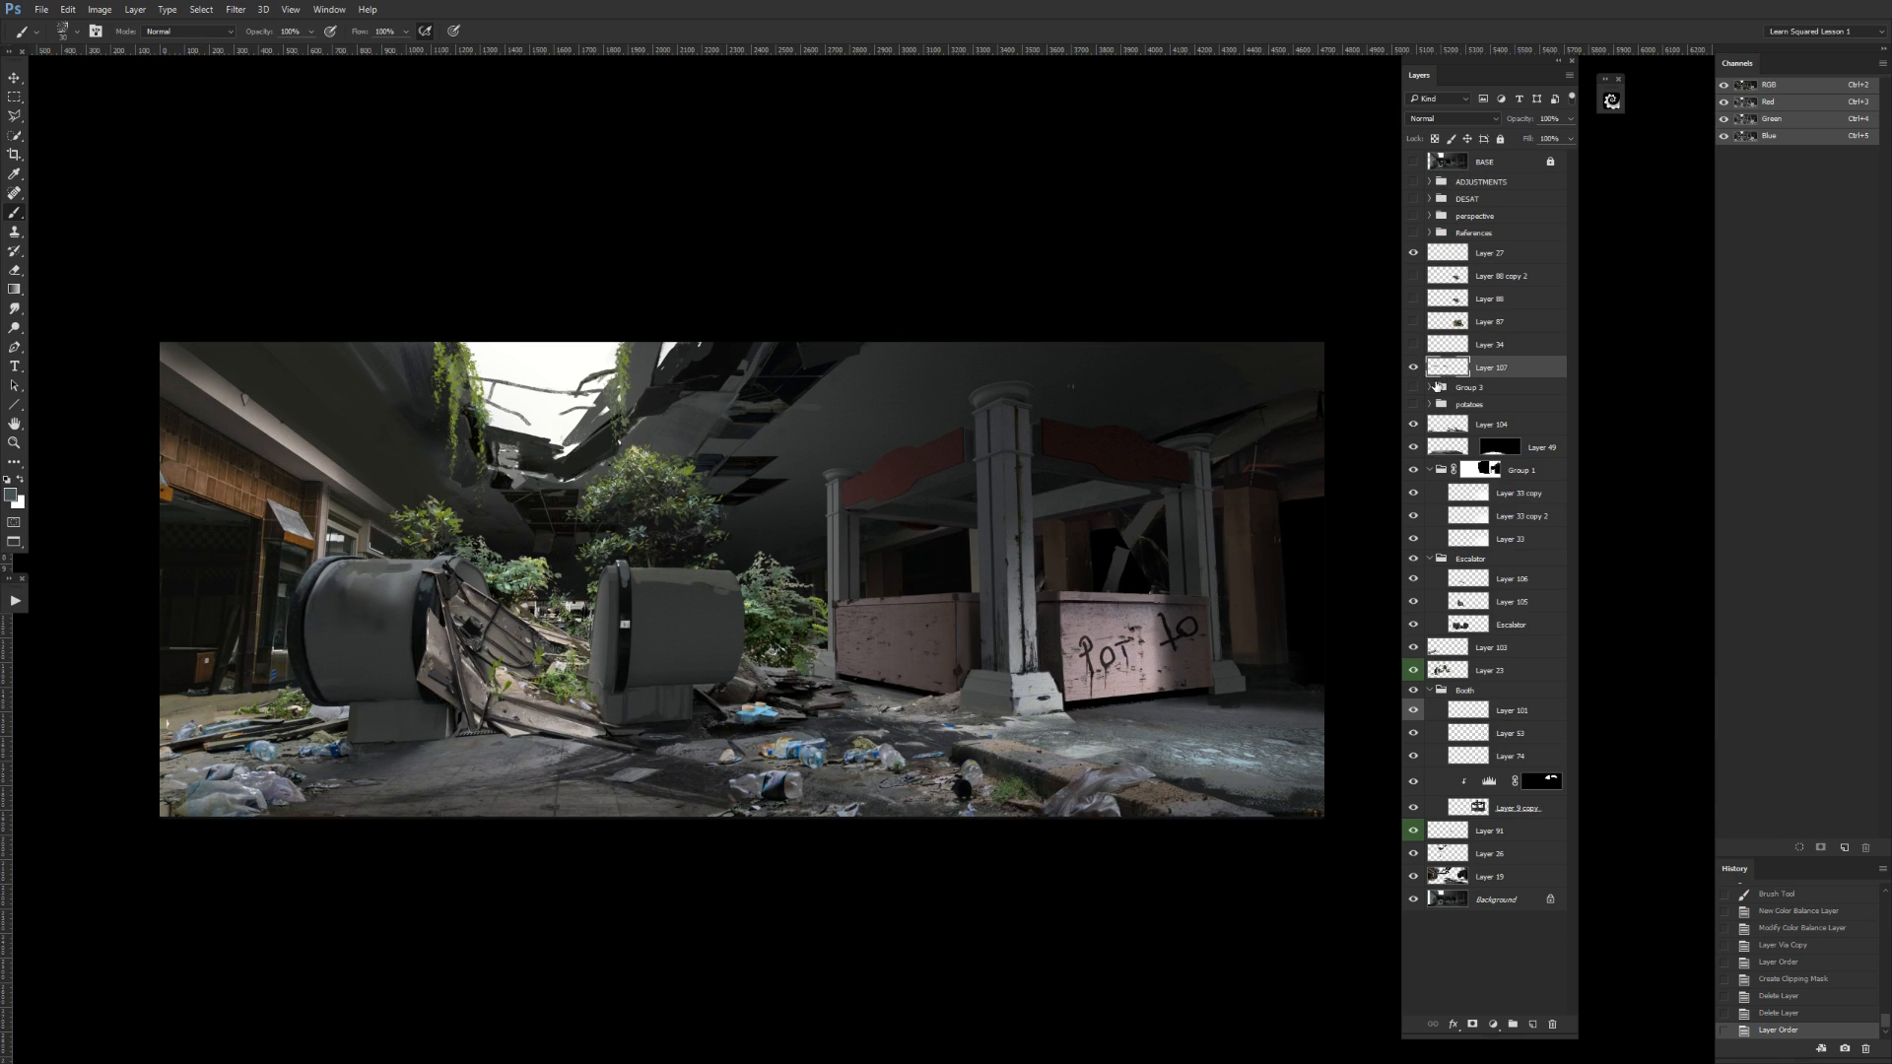
key("Delete")
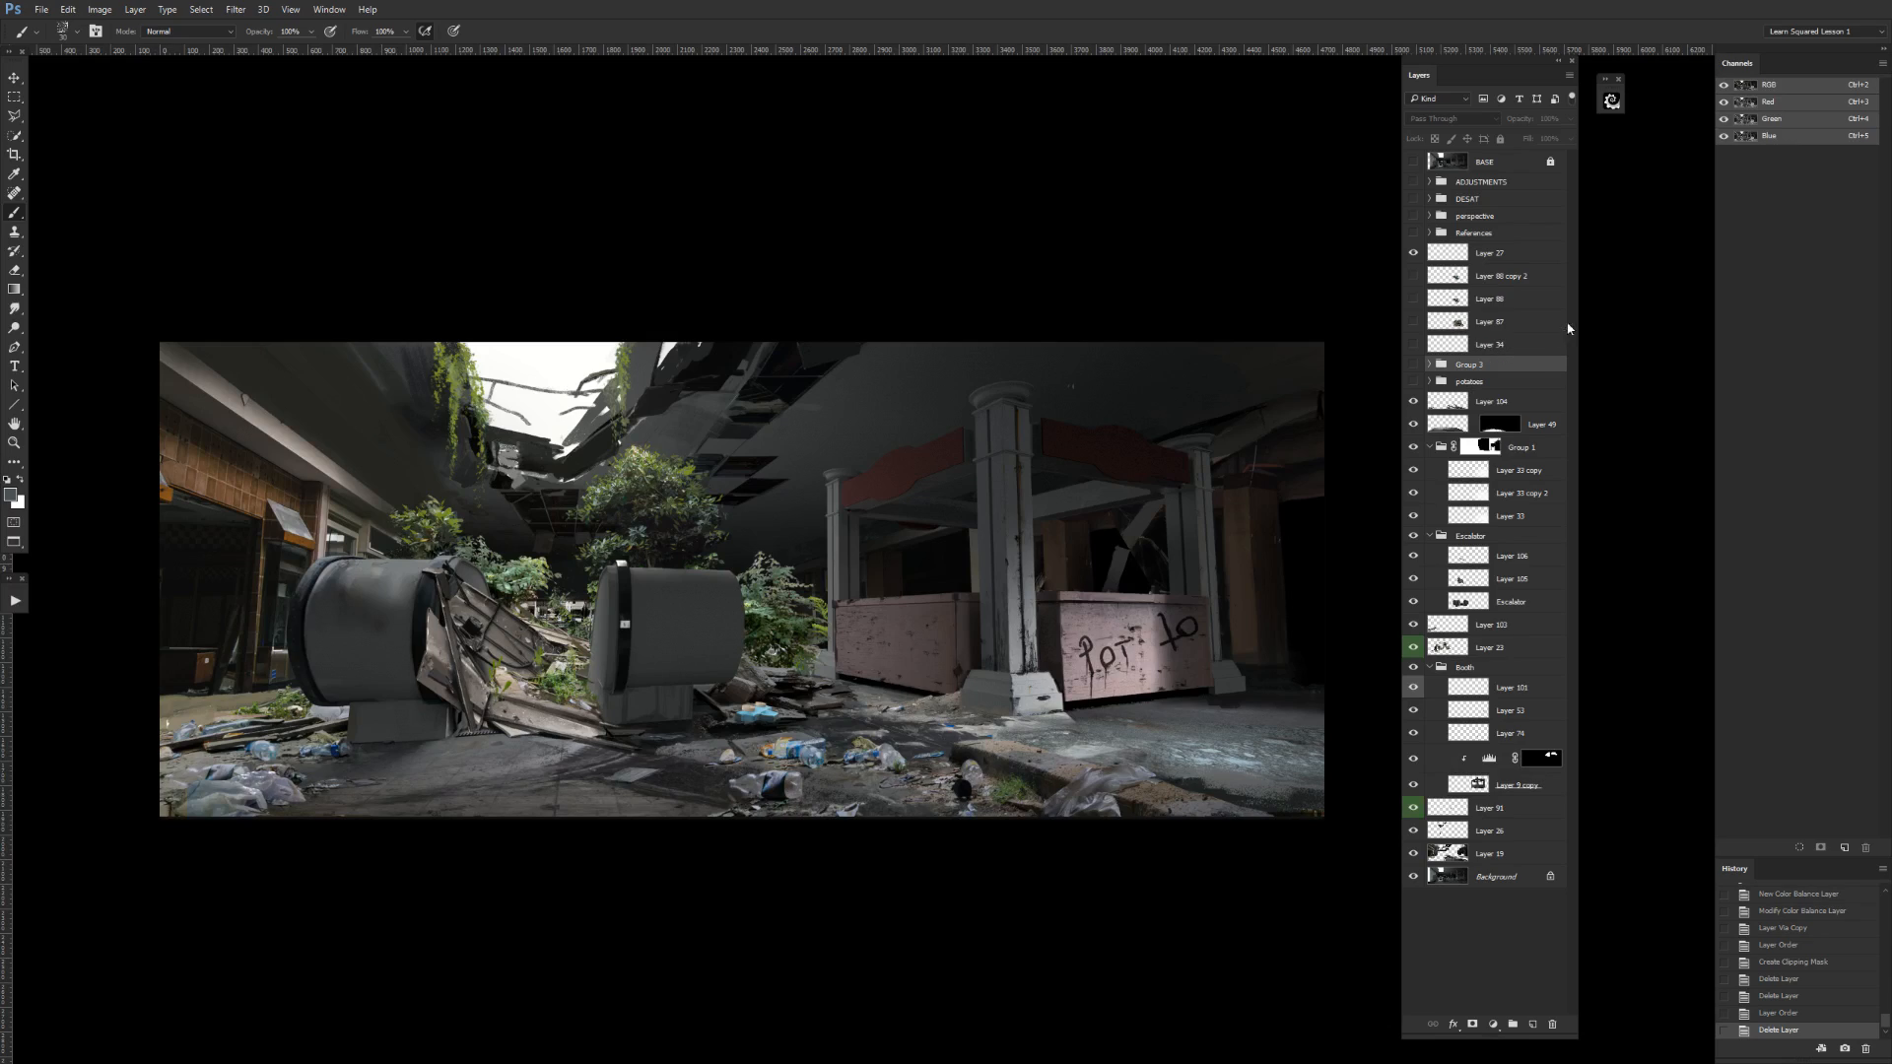
Check Layer 49 and Layer 104 by toggling their visibility, and delete the layer with the white scale arrows and figure sketch.
left_click(1414, 425)
left_click(1414, 425)
left_click(1439, 425)
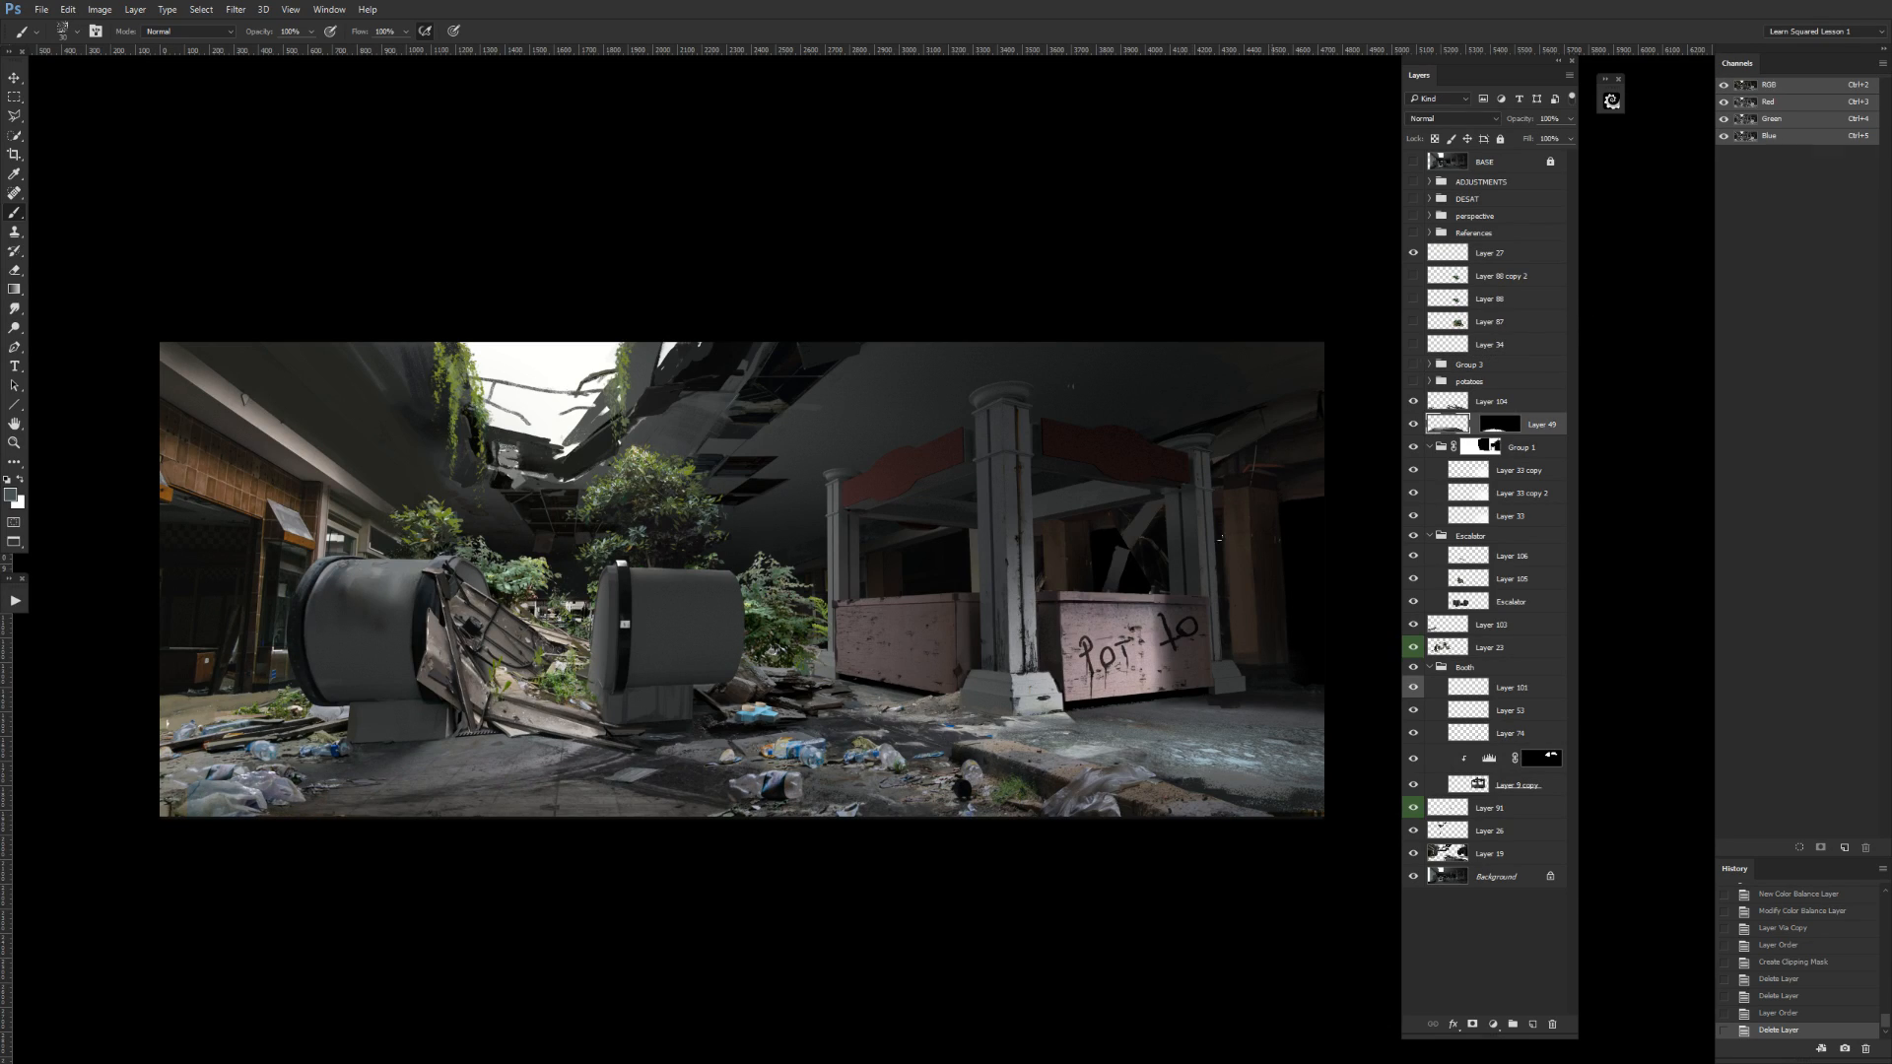
left_click(1503, 432)
left_click(1414, 401)
left_click(1414, 402)
left_click(1414, 343)
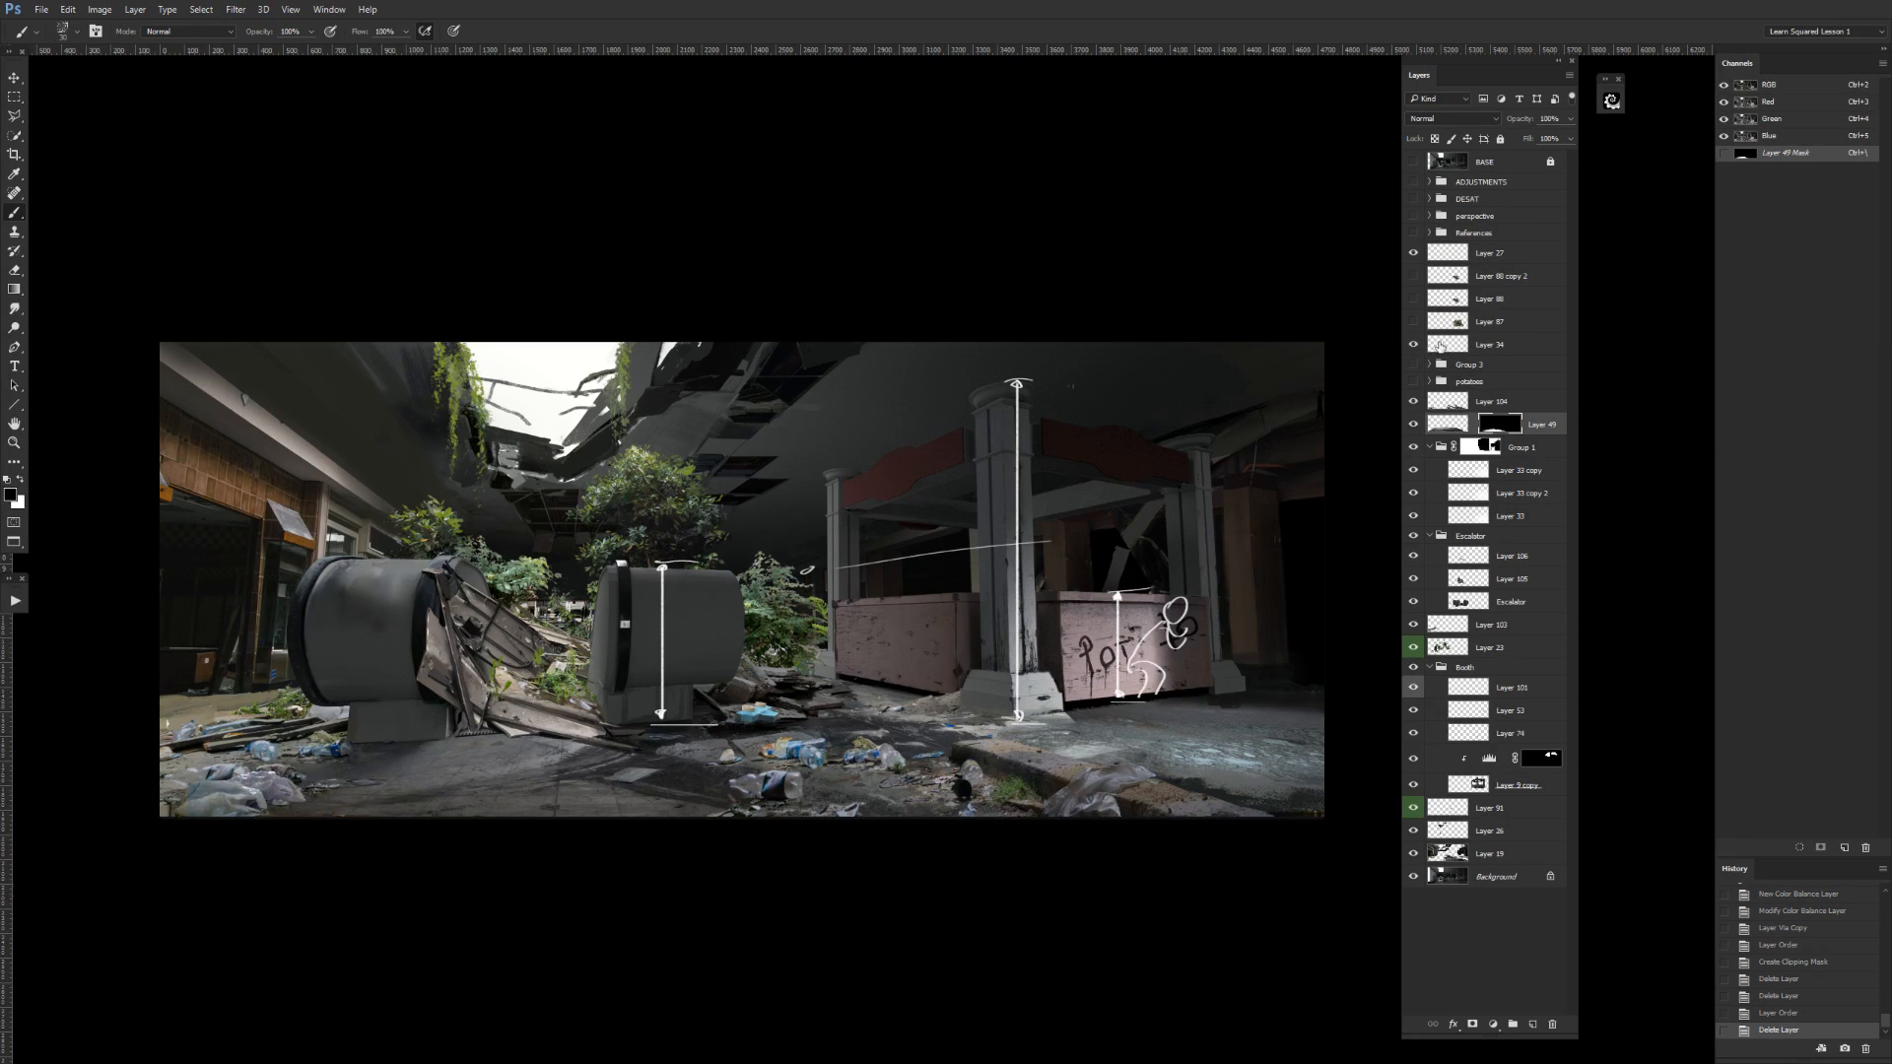
left_click(1474, 340)
key("m")
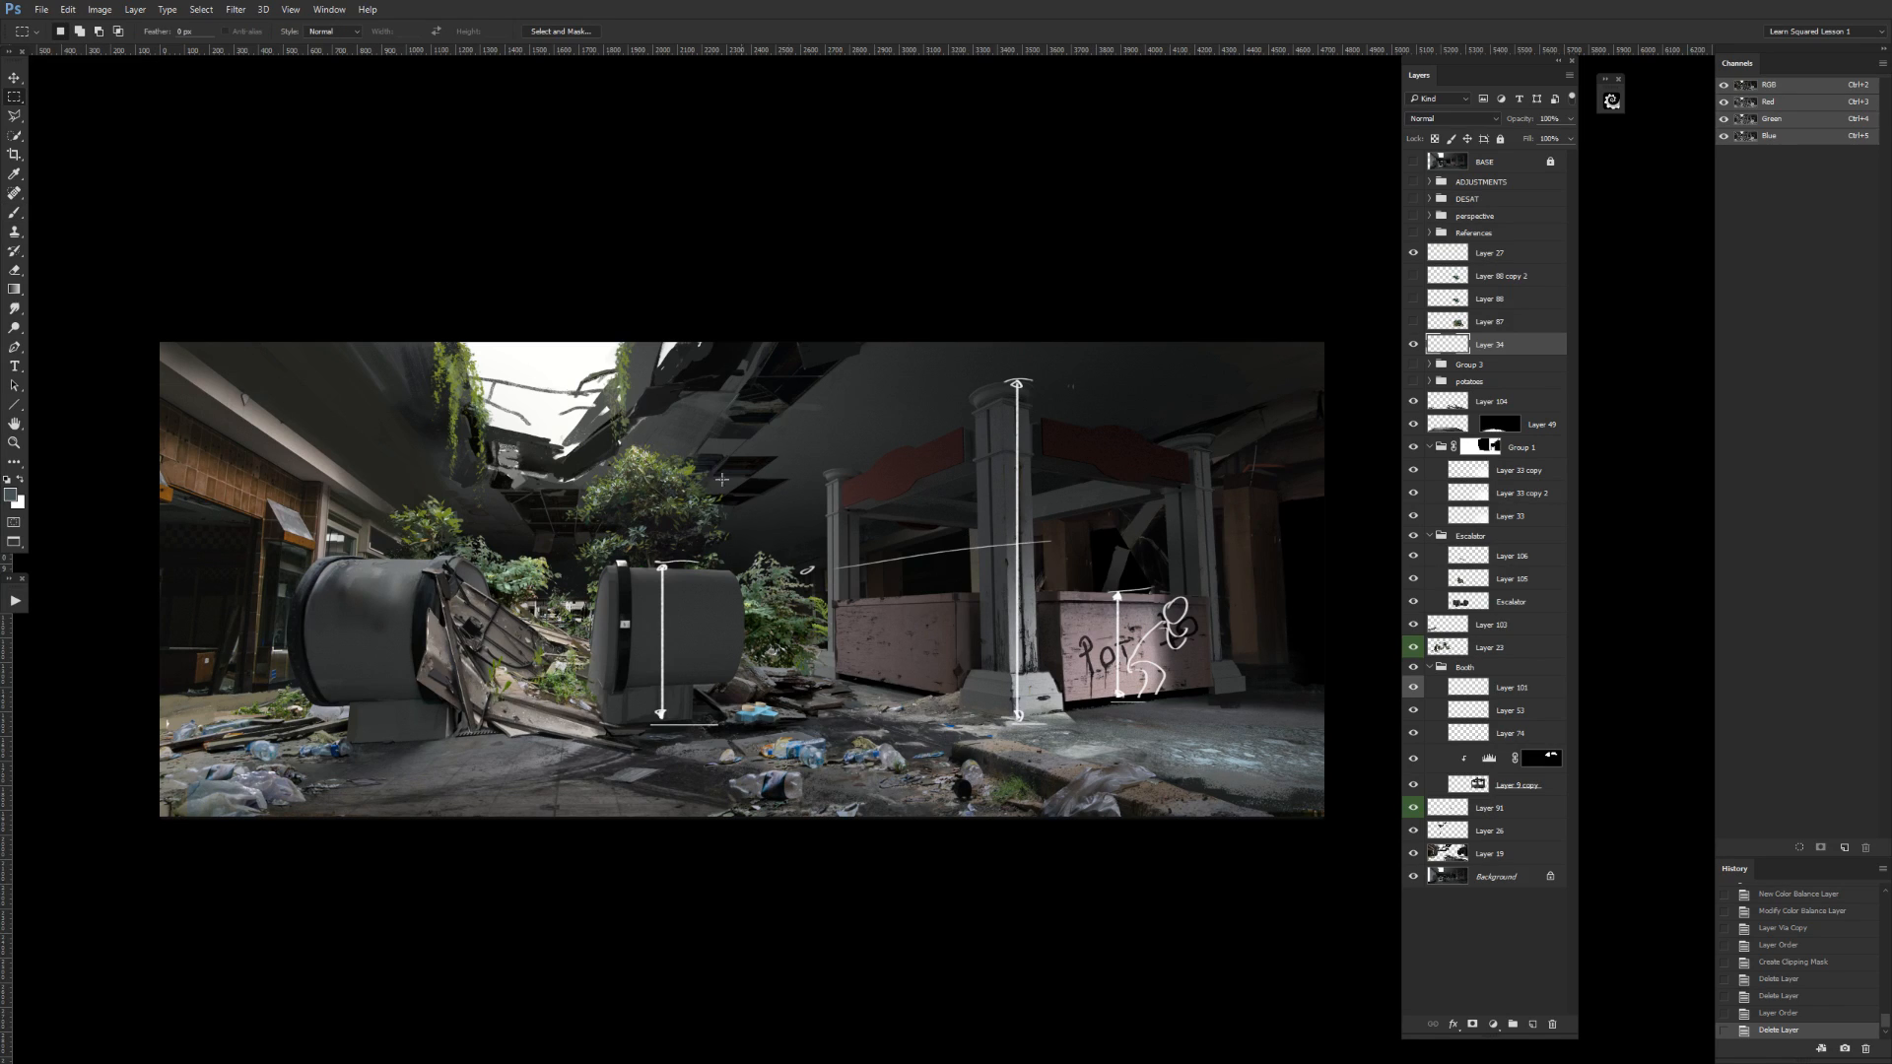
key("Delete")
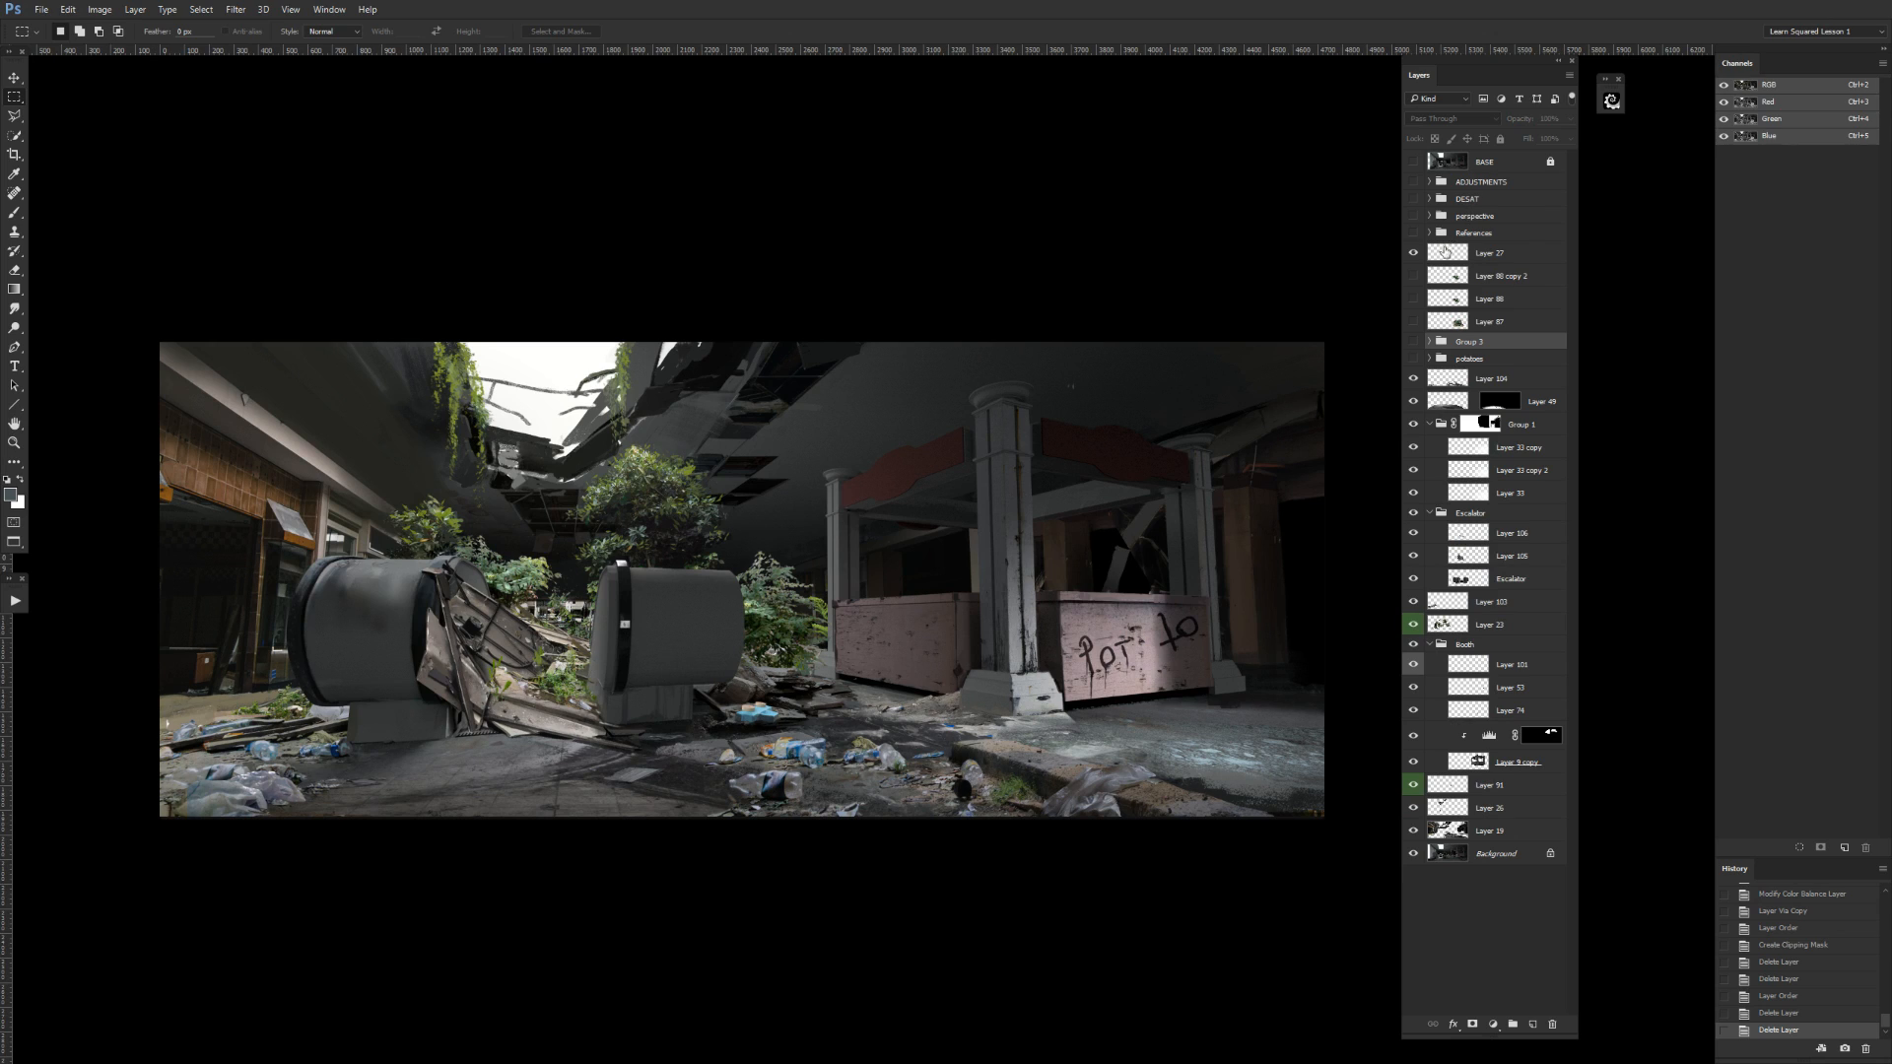
Toggle the visibility of the three hidden layers below Layer 27 to identify what each one holds.
left_click(1412, 323)
left_click(1413, 322)
left_click(1413, 299)
left_click(1412, 299)
left_click(1412, 277)
left_click(1413, 277)
left_click(1413, 299)
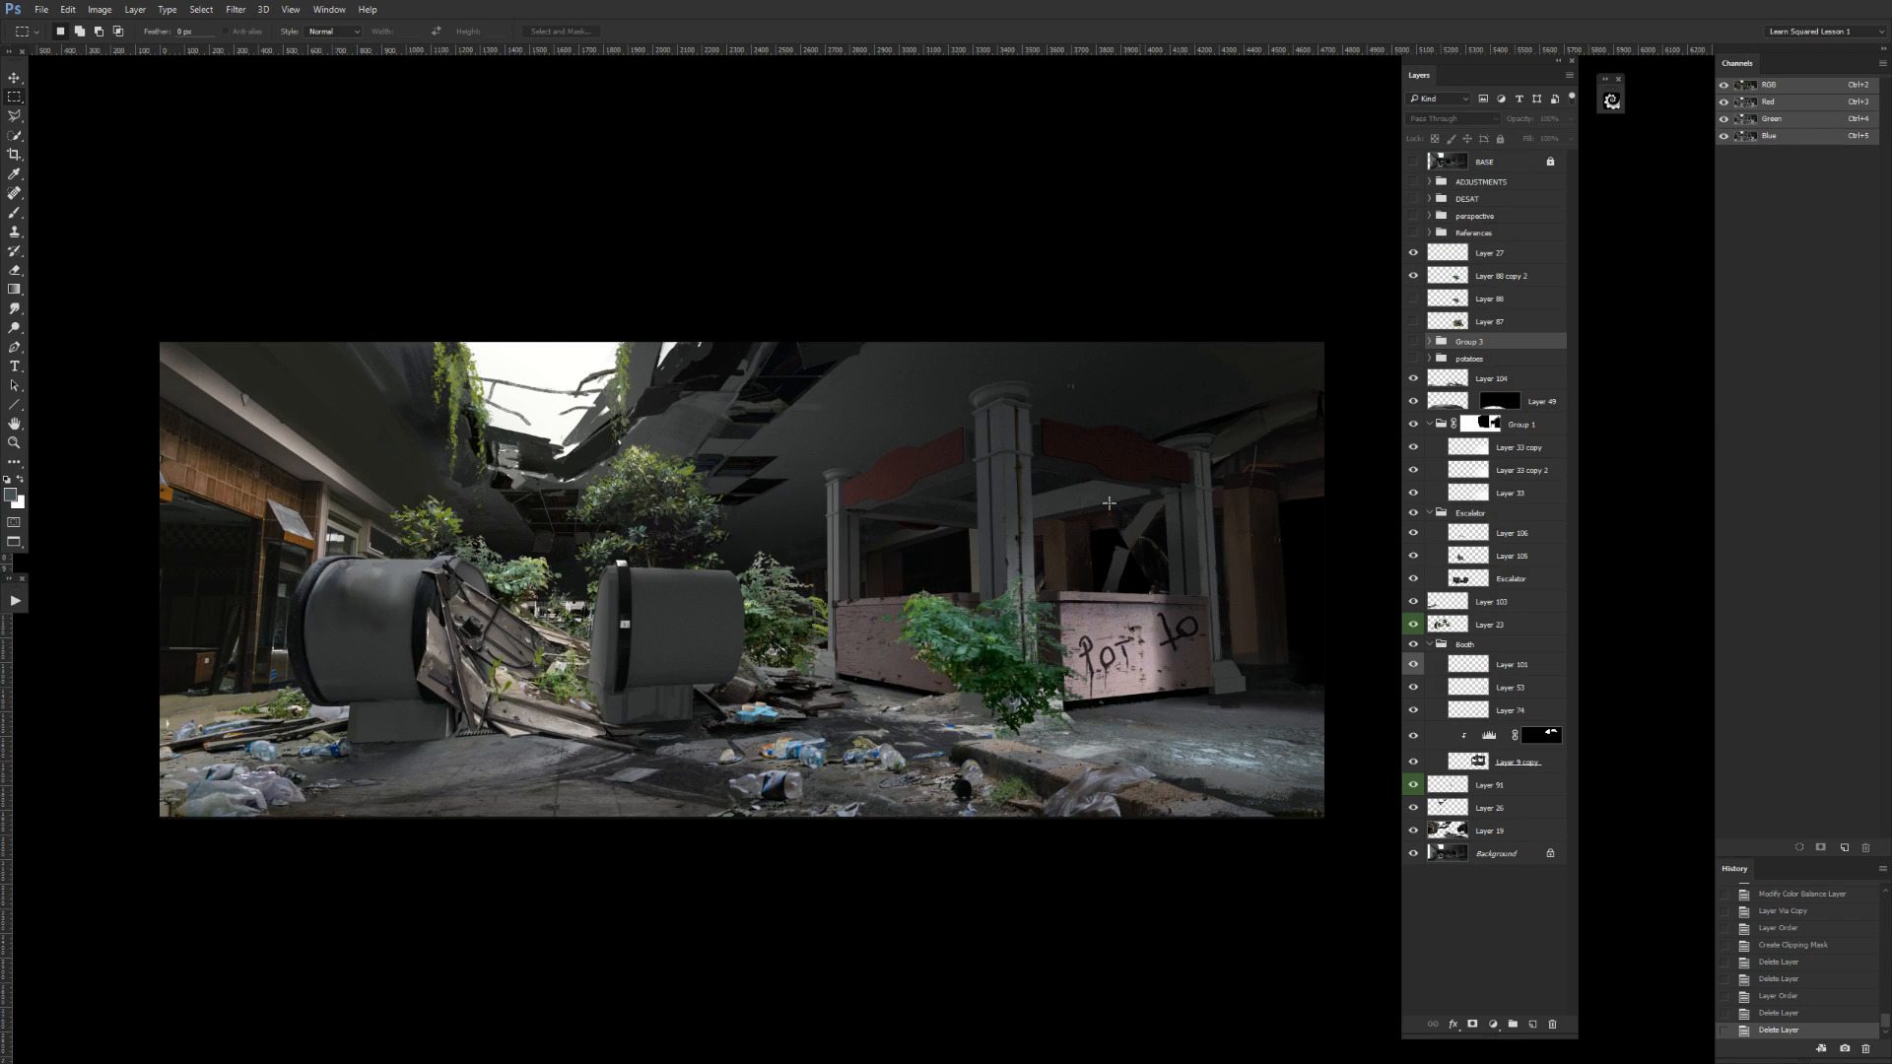
Merge the two plant layers below Layer 27 into one, and thicken the foliage by merging in a duplicate of the result.
left_click(1456, 299)
left_click(1413, 299)
left_click(1412, 277)
left_click(1412, 277)
left_click(1478, 283)
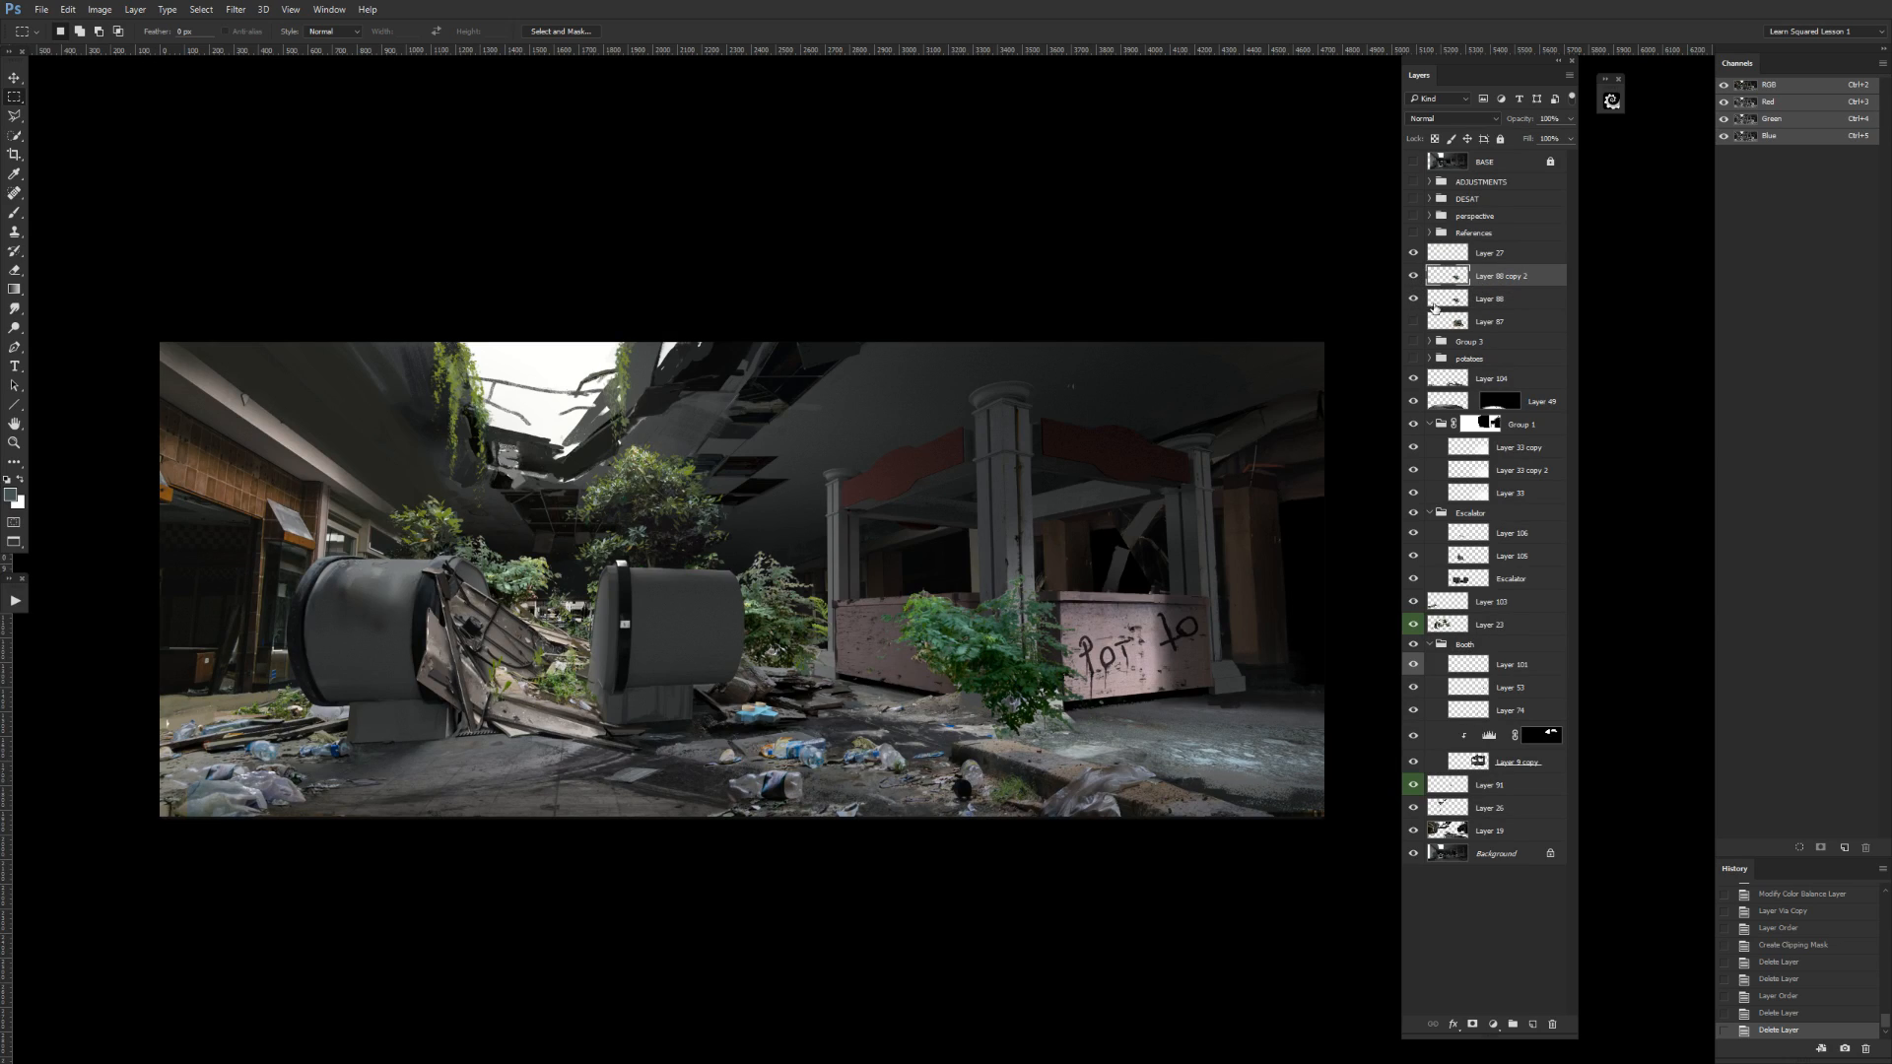
key("ctrl+e")
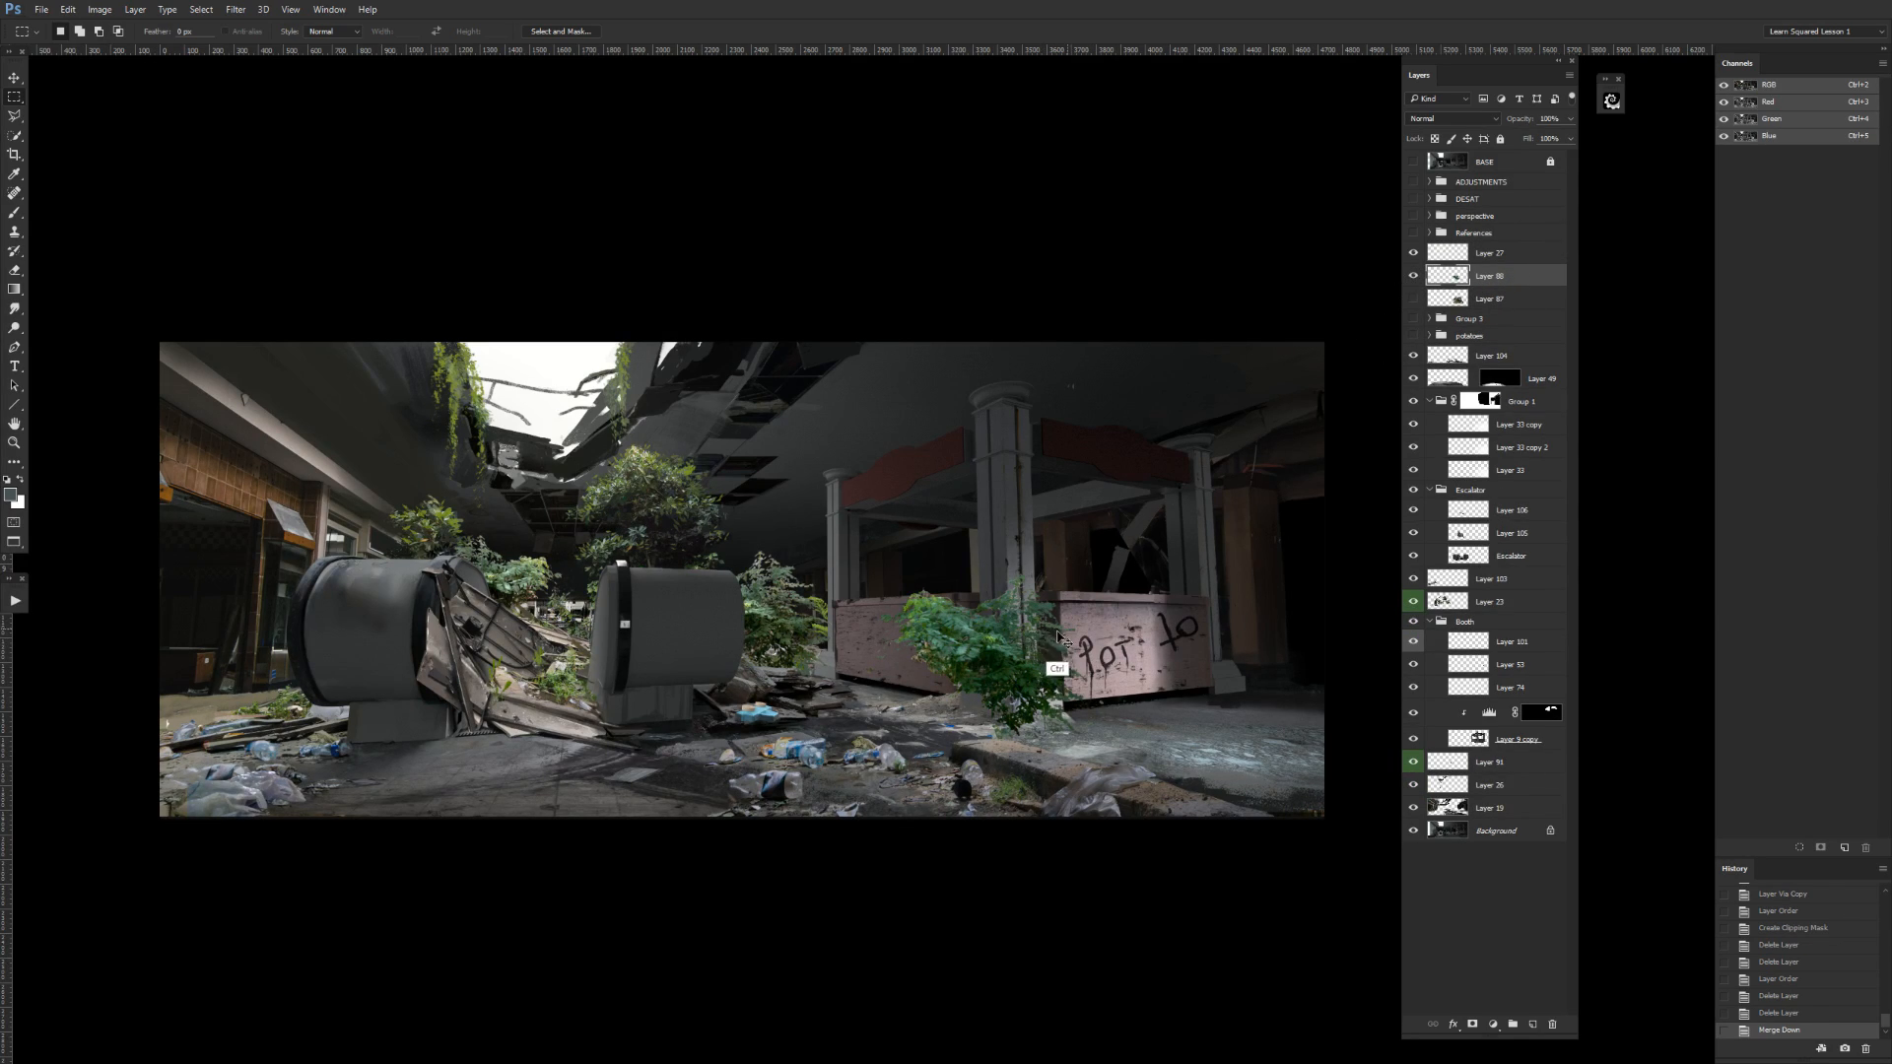
key("ctrl+j")
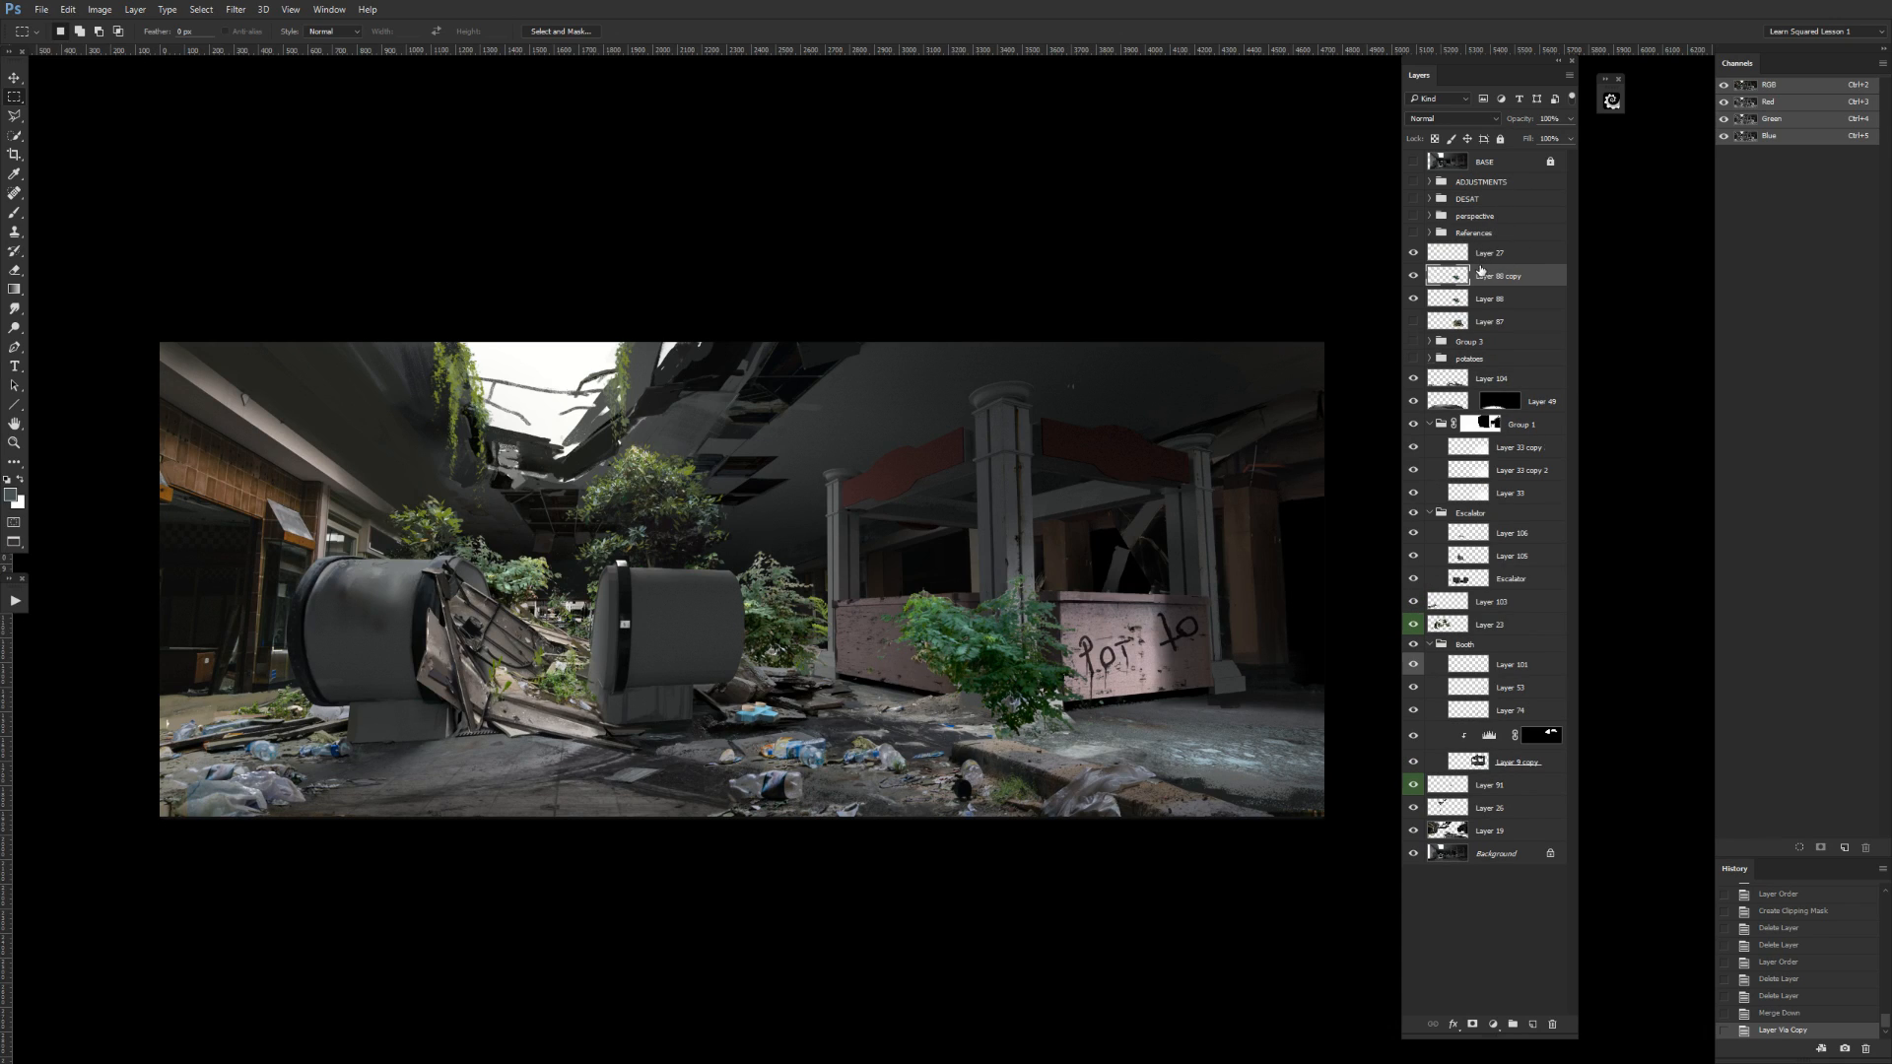
key("ctrl+e")
Hide the merged plant layer and move Layer 87 into the References group.
left_click(1412, 277)
left_click_drag(1483, 299, 1496, 217)
left_click(1413, 299)
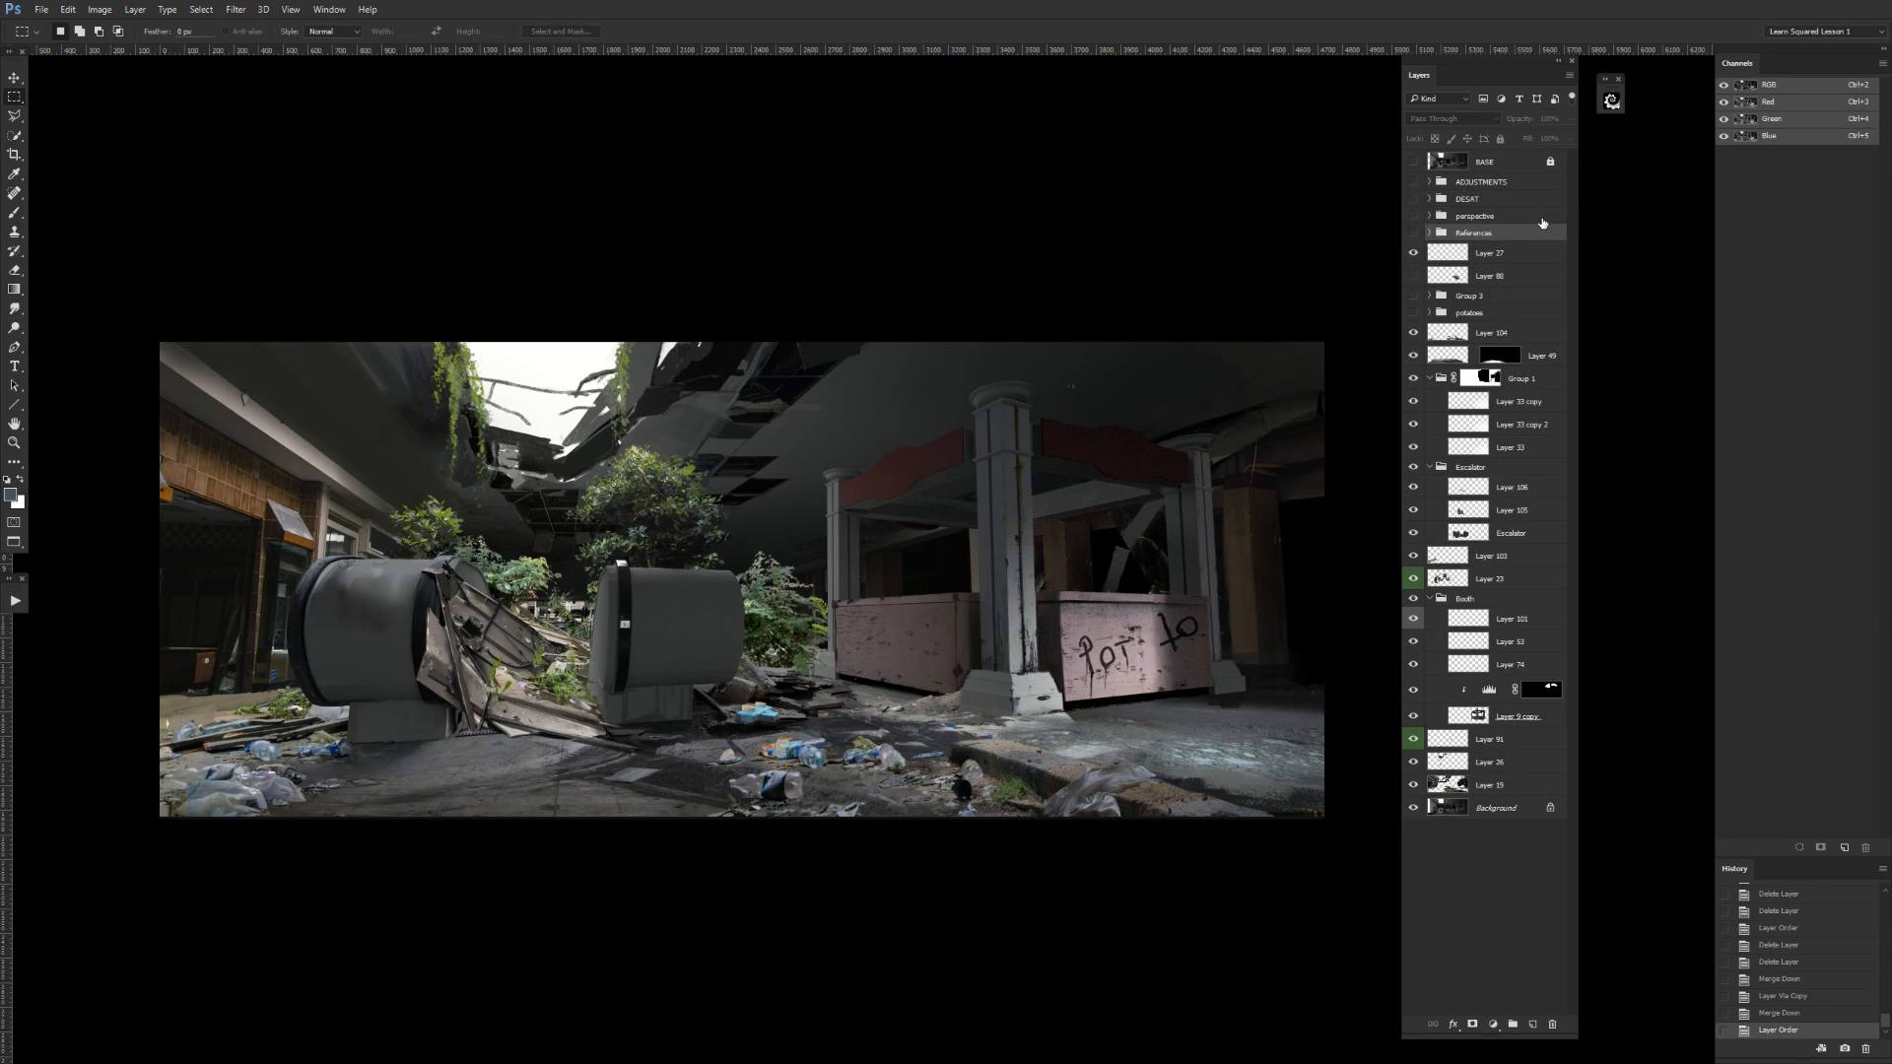
Check the contents of the group directly below the plant layer and rename that group as Dinos.
left_click(1413, 297)
left_click(1413, 296)
double_click(1467, 295)
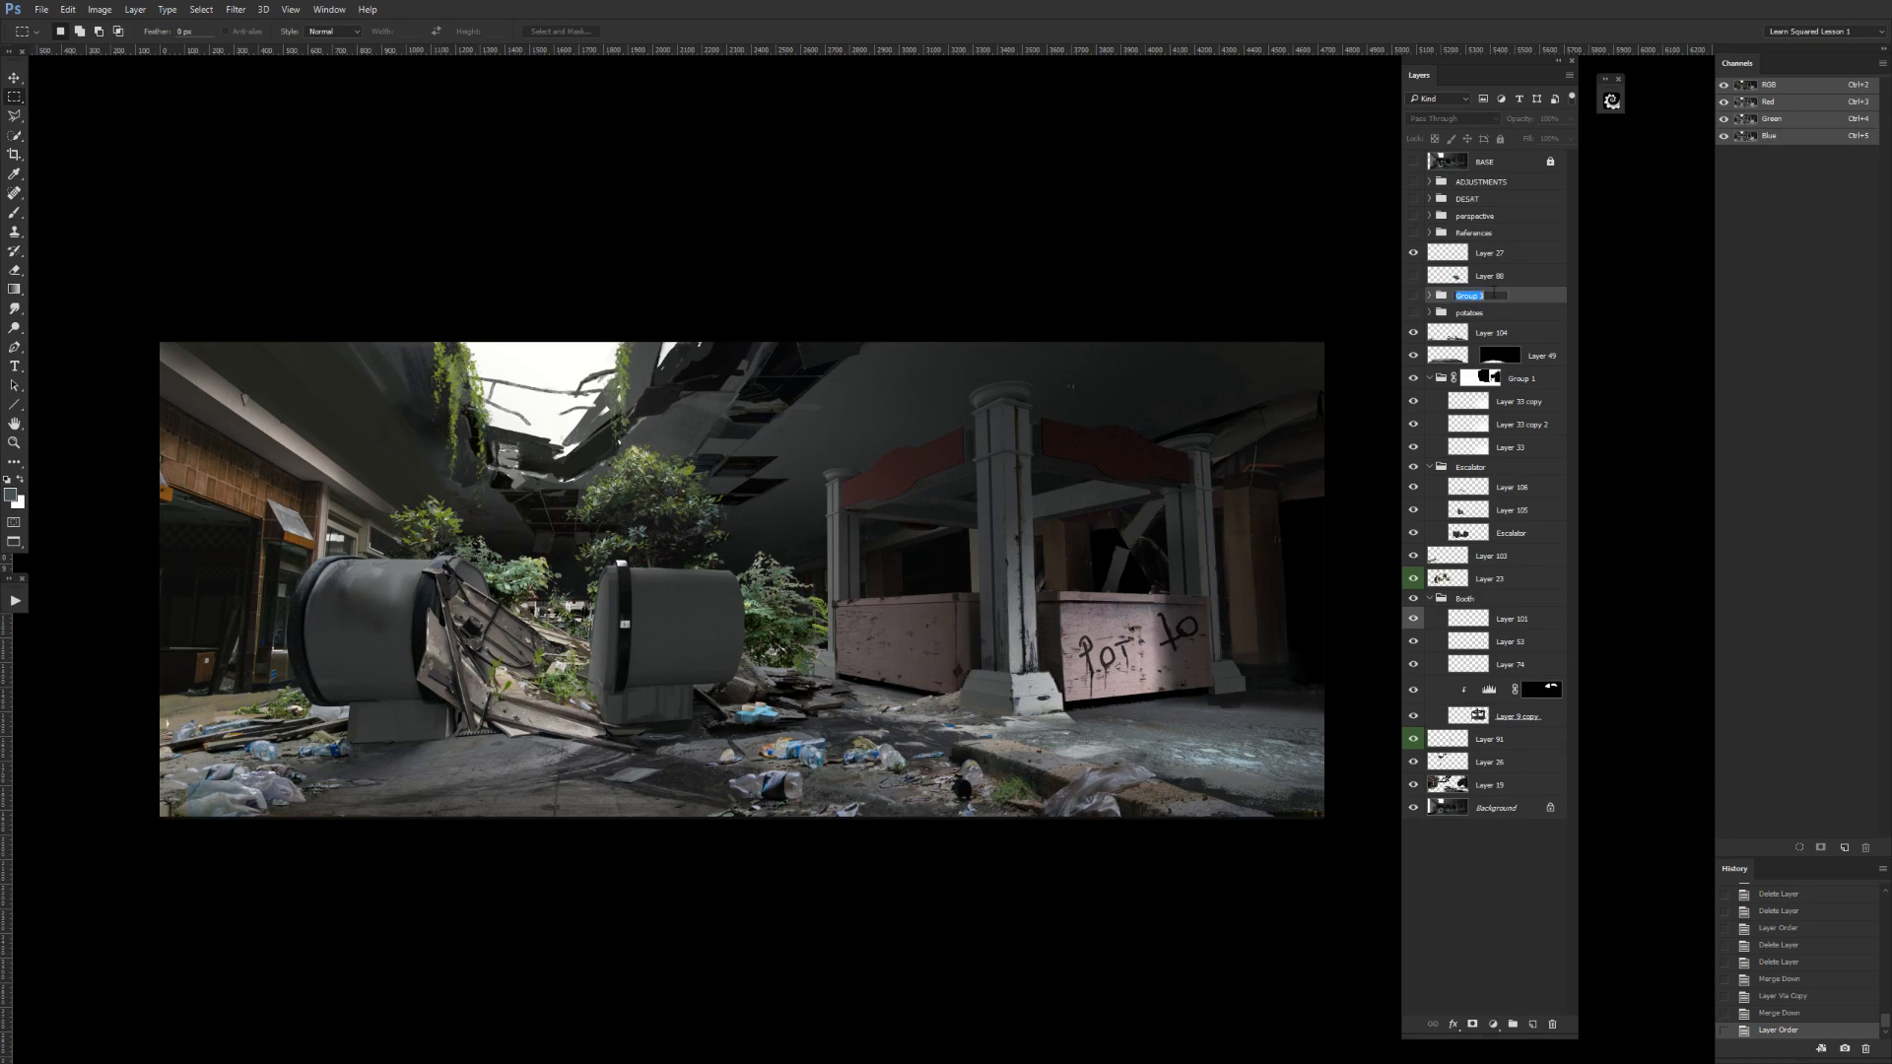
type("Dinos")
key("Return")
Color-label the plant layer above the Dinos group green and make the layer visible.
left_click(1413, 277)
left_click(1412, 277)
left_click(1472, 277)
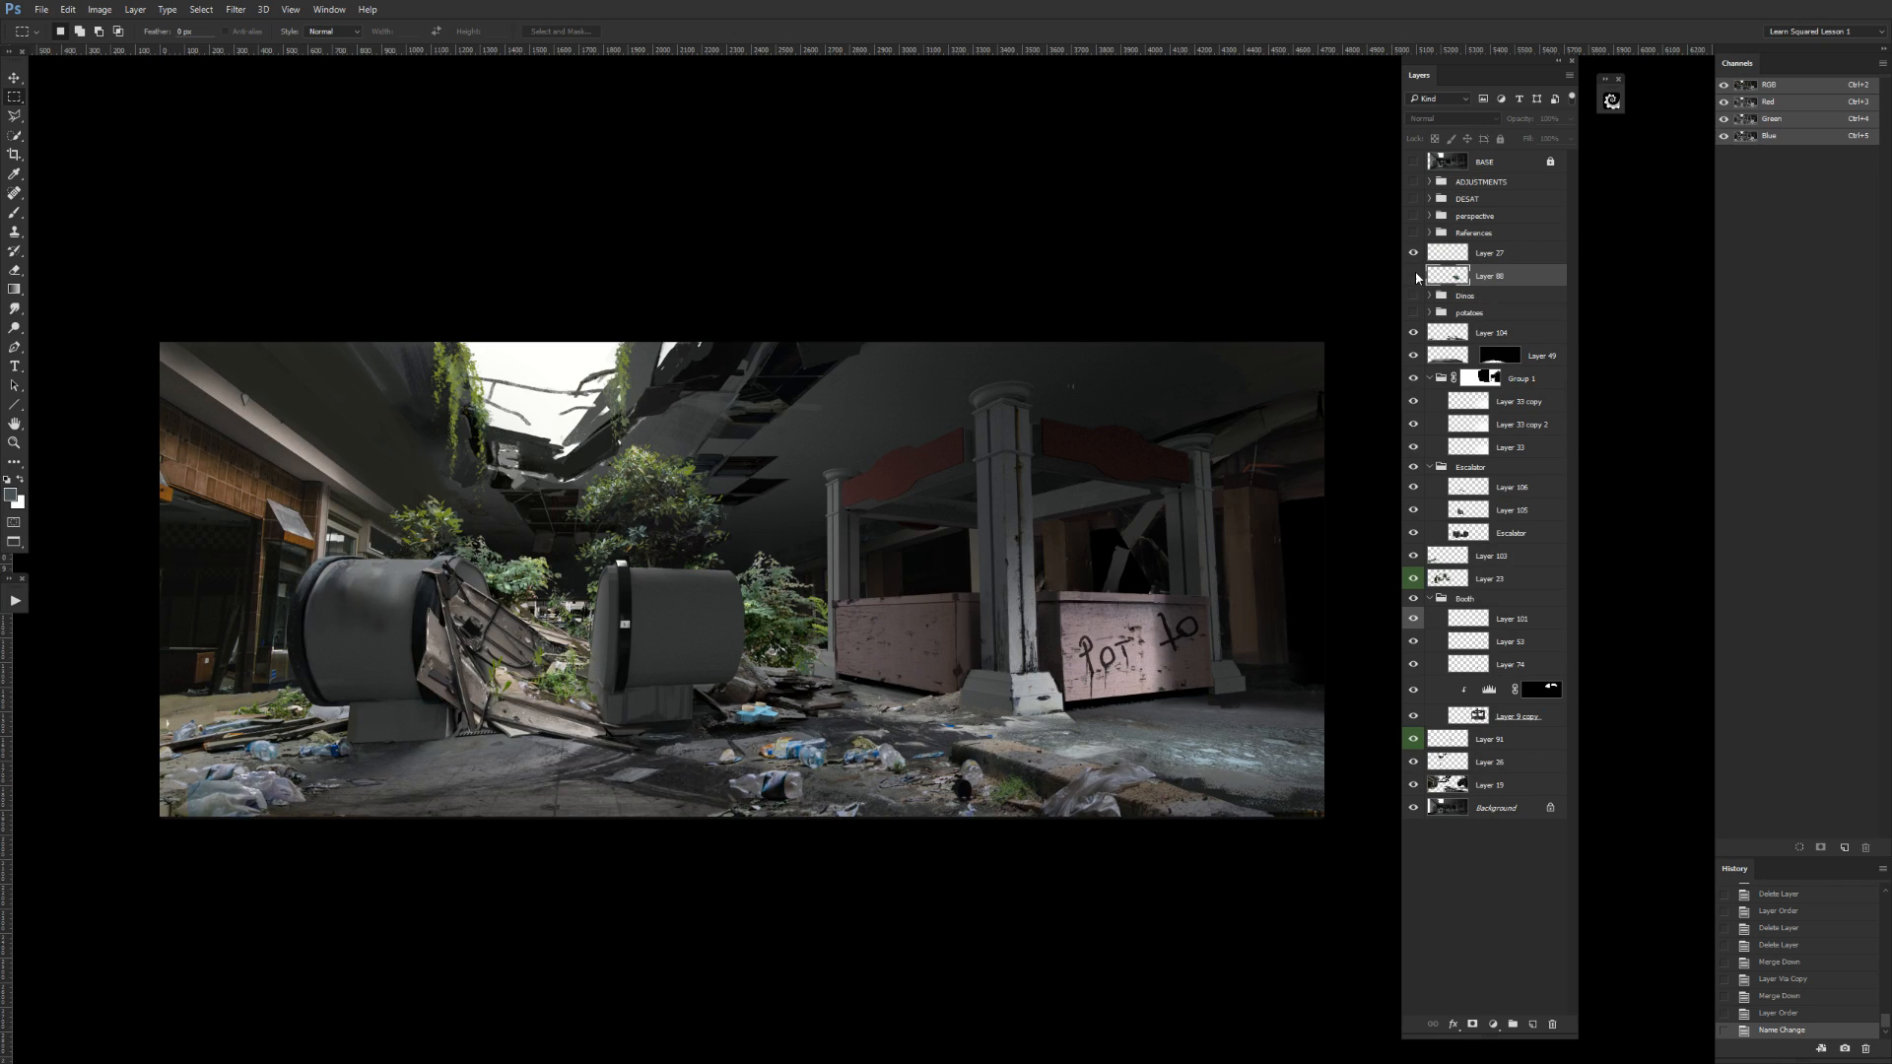
right_click(1416, 276)
left_click(1455, 385)
left_click(1412, 277)
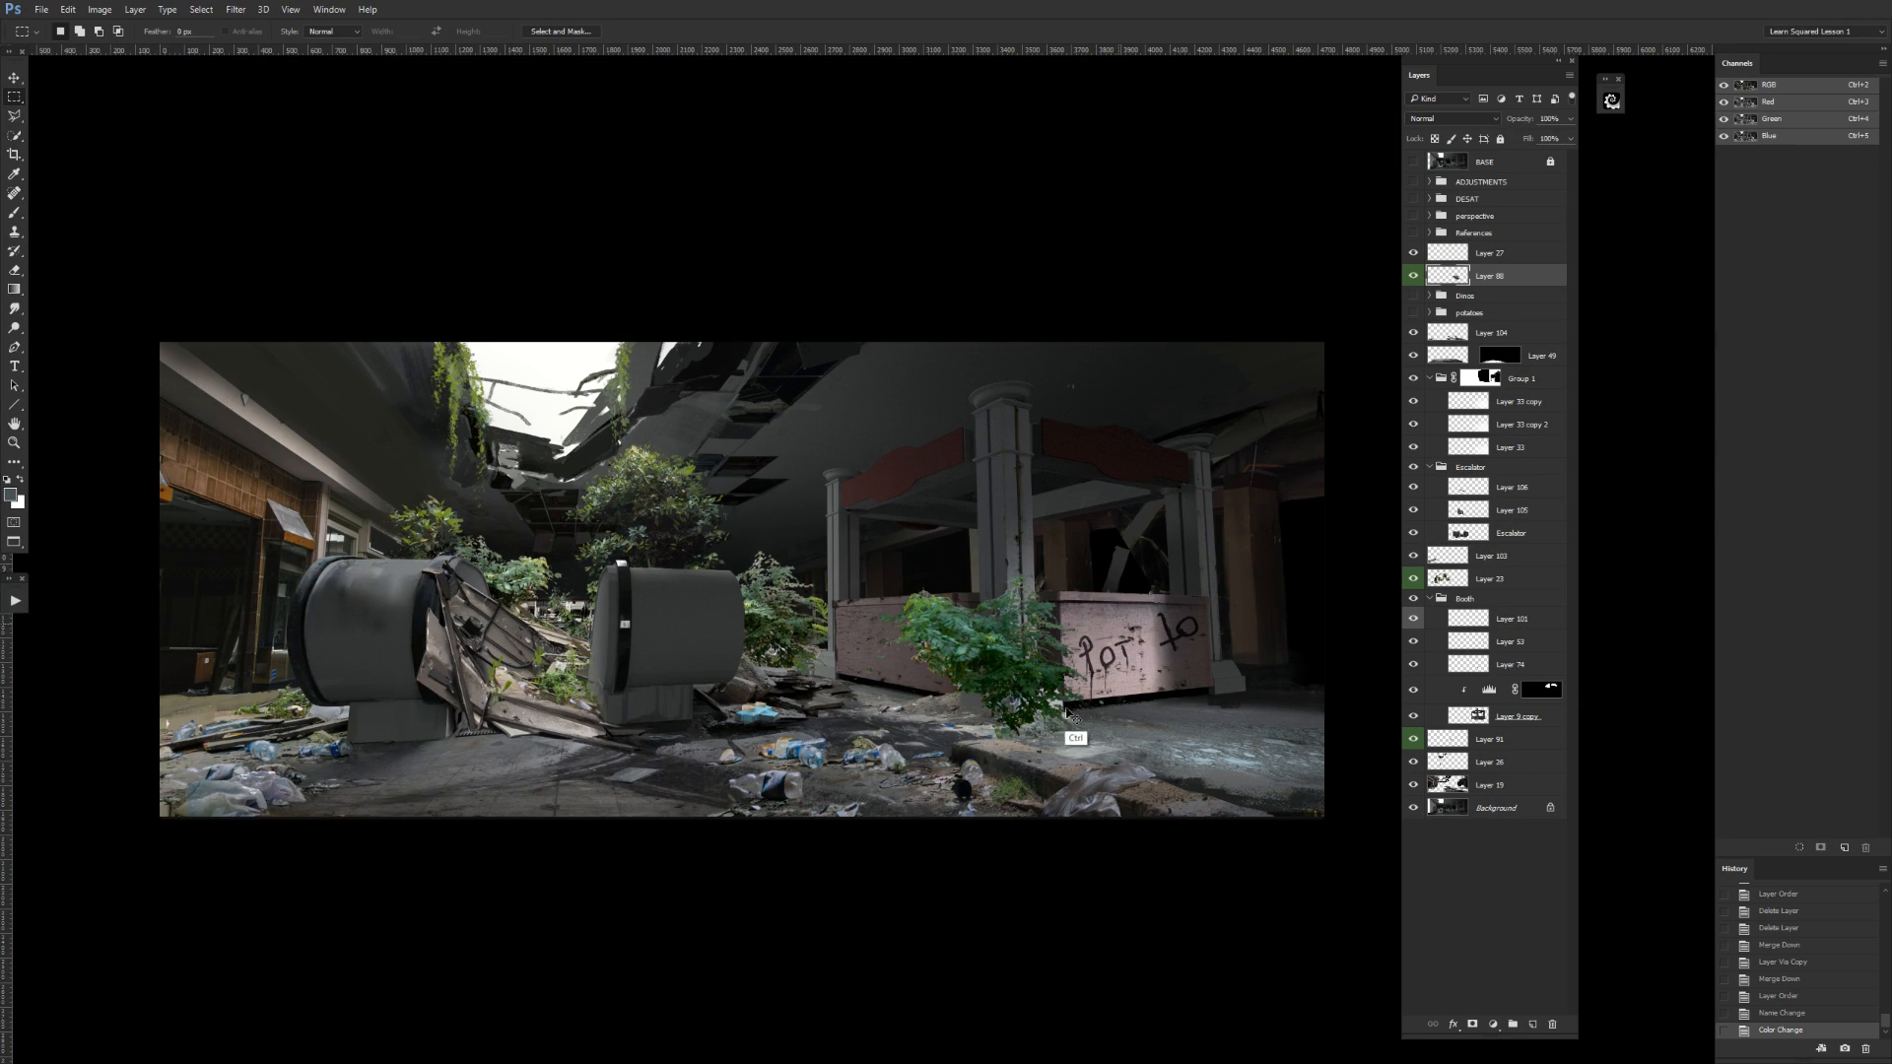
Adjust the plant's Hue/Saturation with a lower master hue, saturation at -14 and a raised hue for the Yellows.
key("ctrl+u")
left_click_drag(1441, 454, 1387, 450)
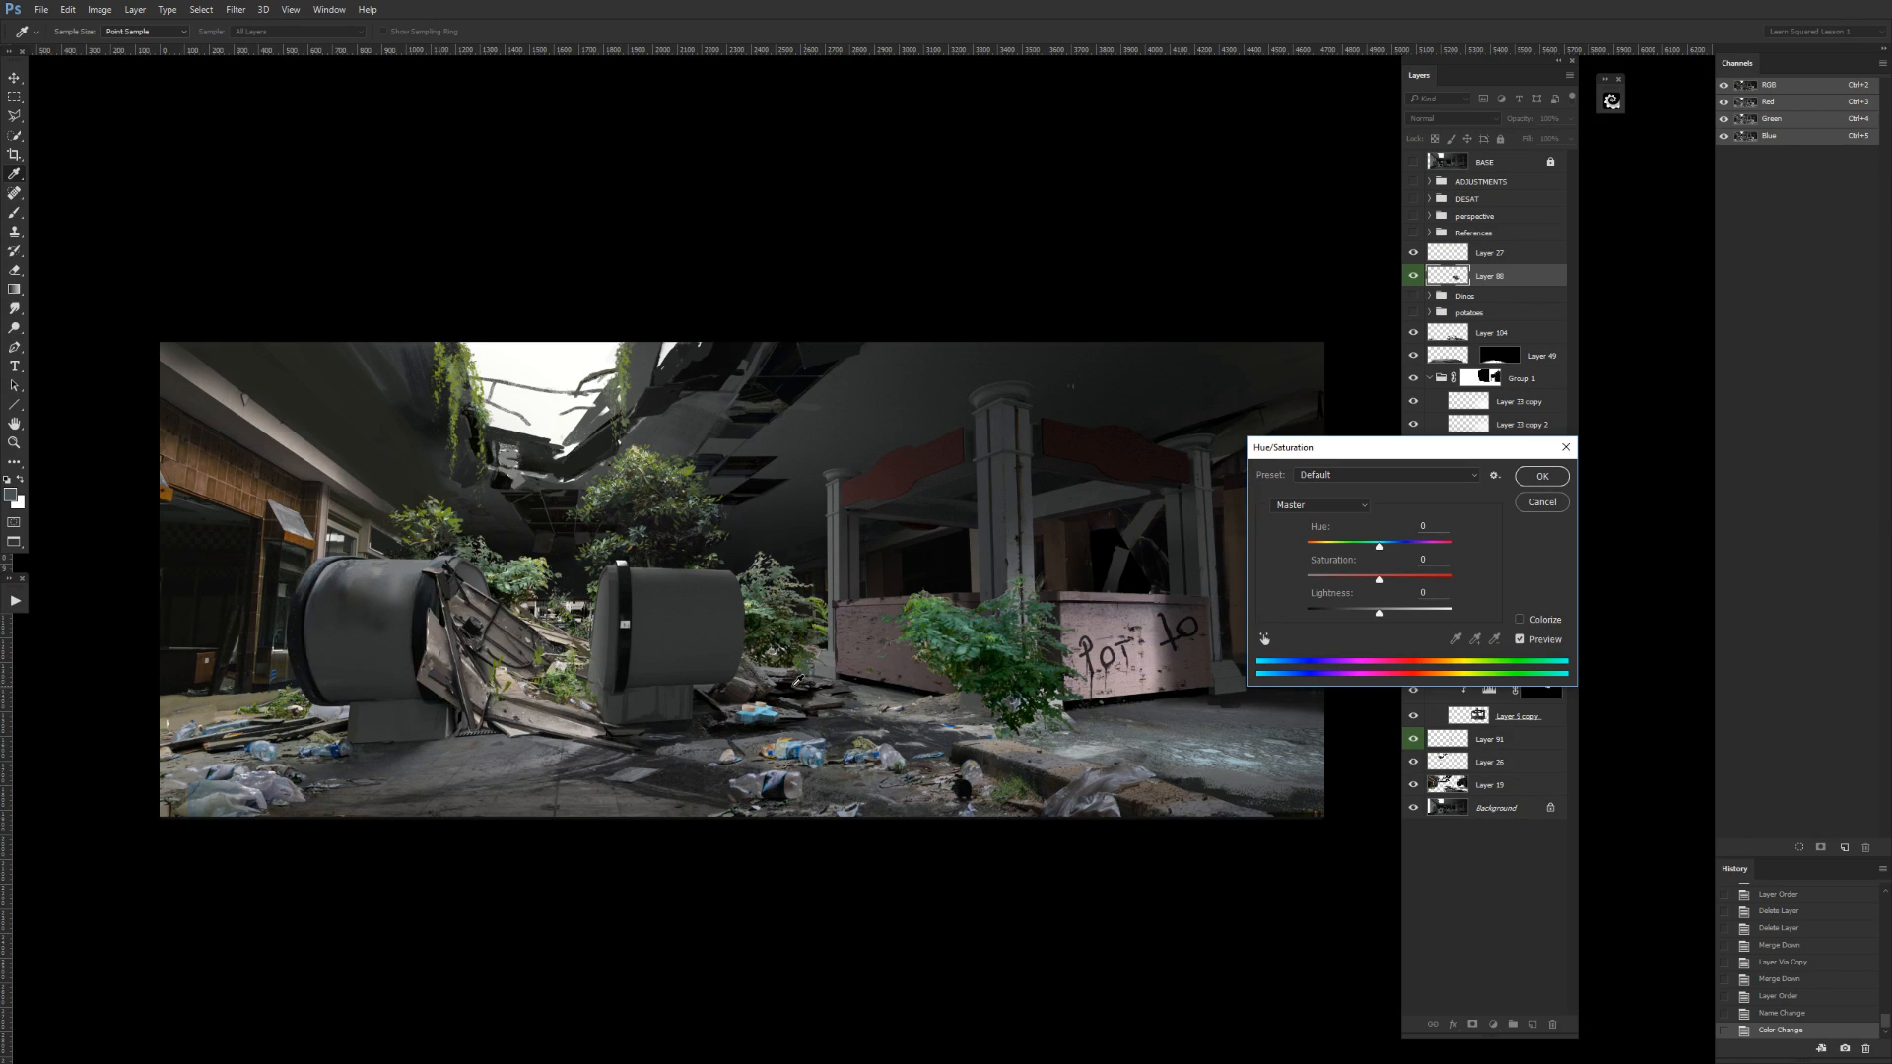
left_click_drag(1377, 557, 1368, 581)
left_click(1369, 548)
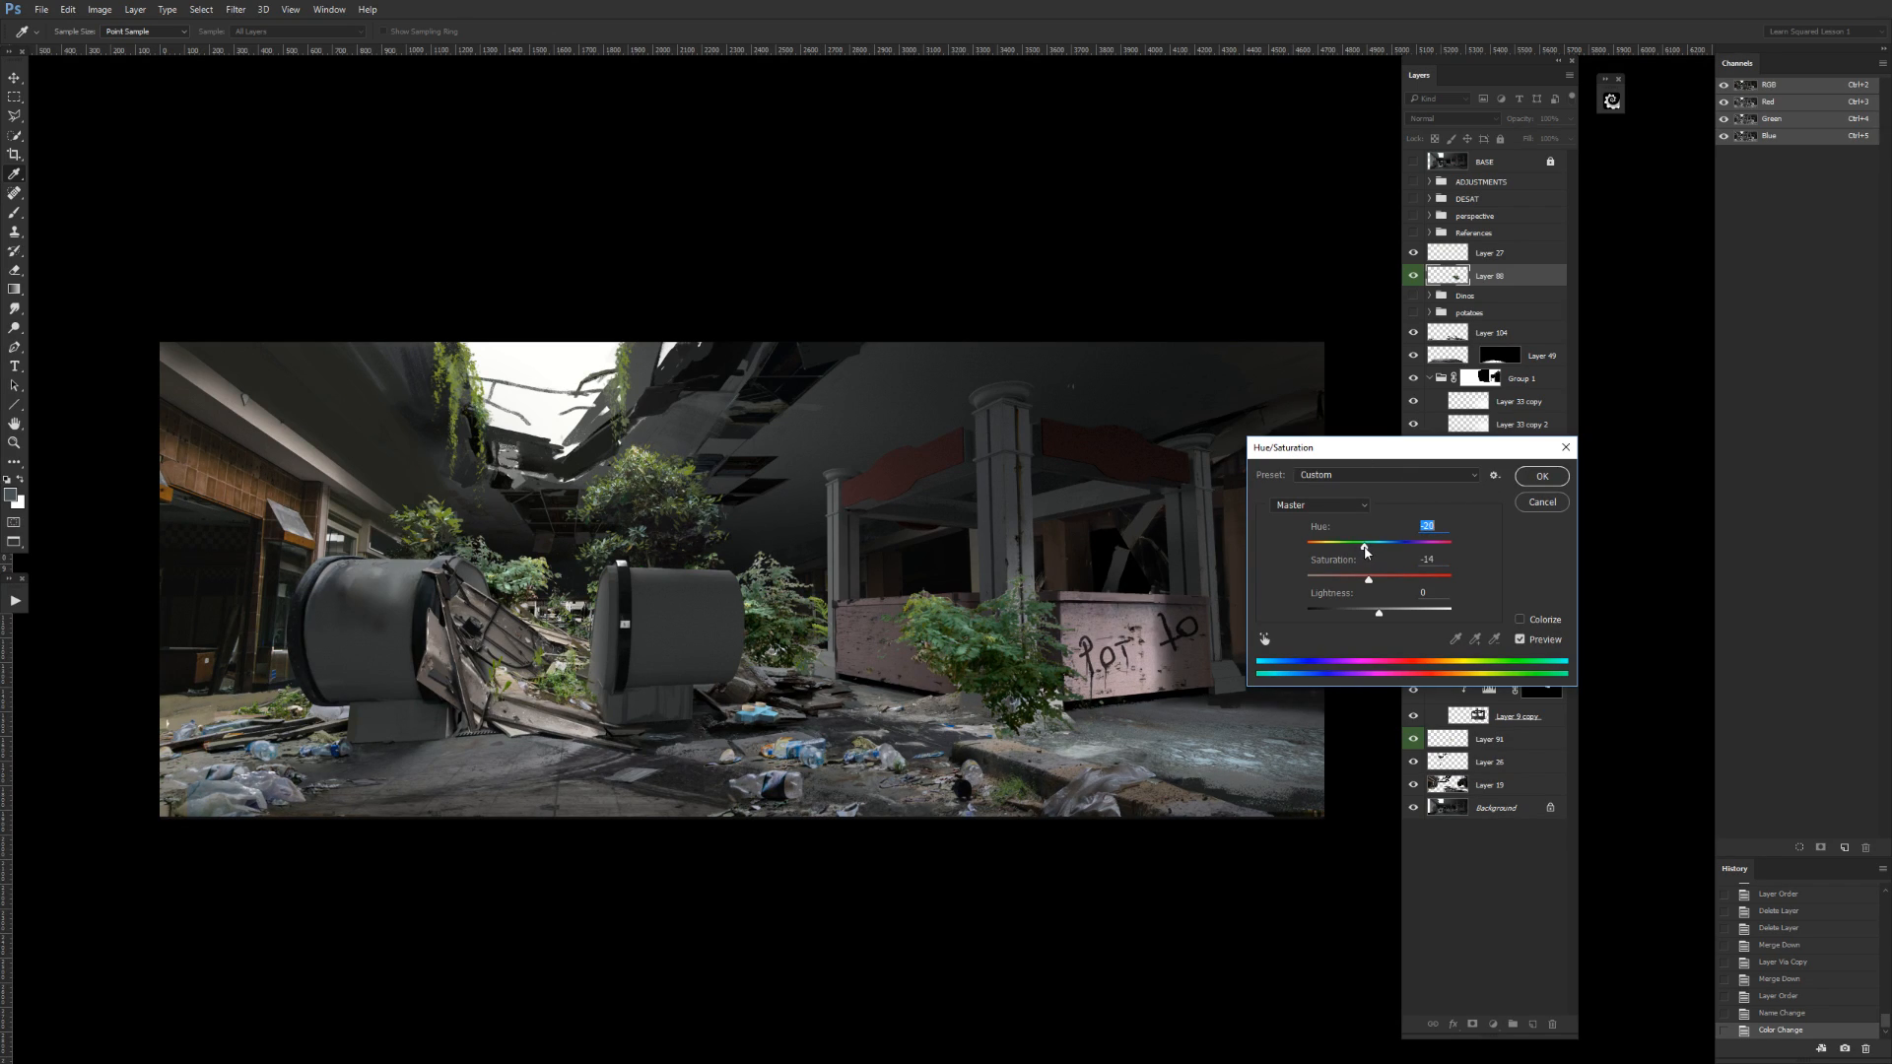
left_click(1318, 505)
left_click(1306, 531)
left_click_drag(1382, 549, 1400, 549)
left_click(1318, 504)
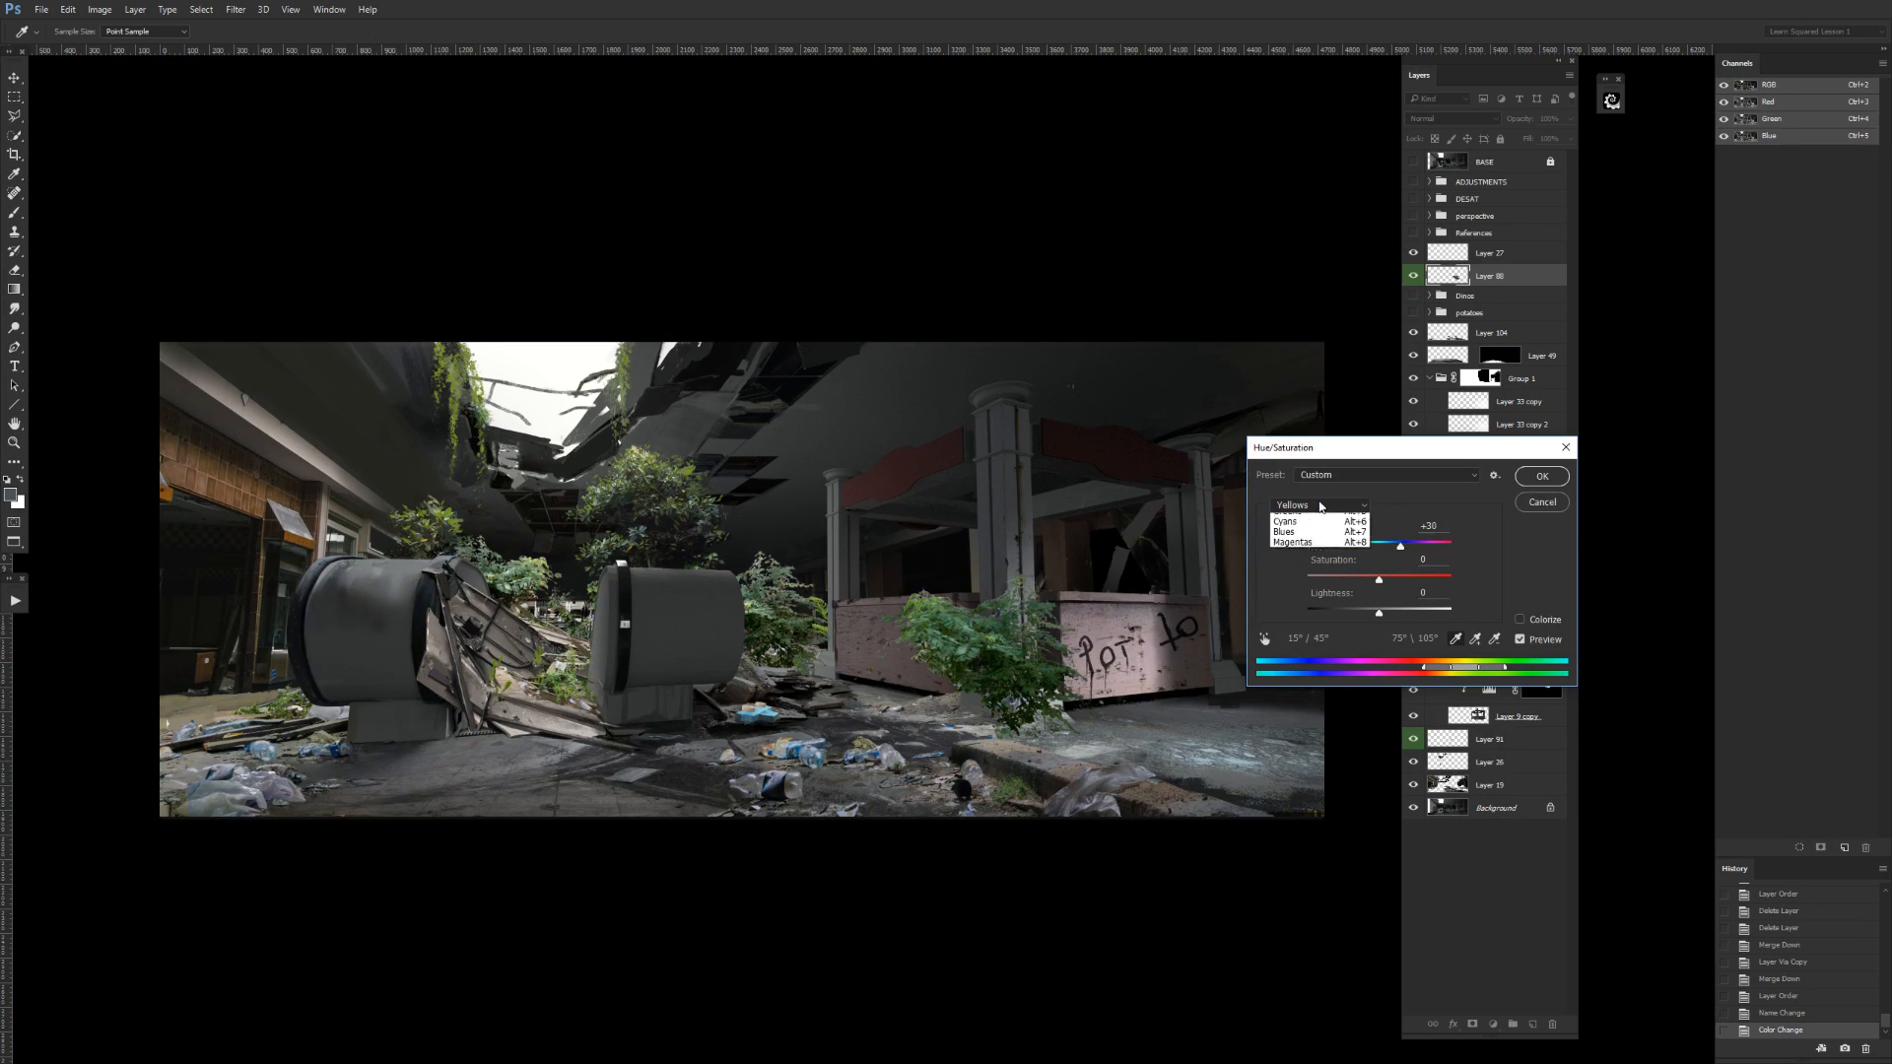
left_click(1541, 479)
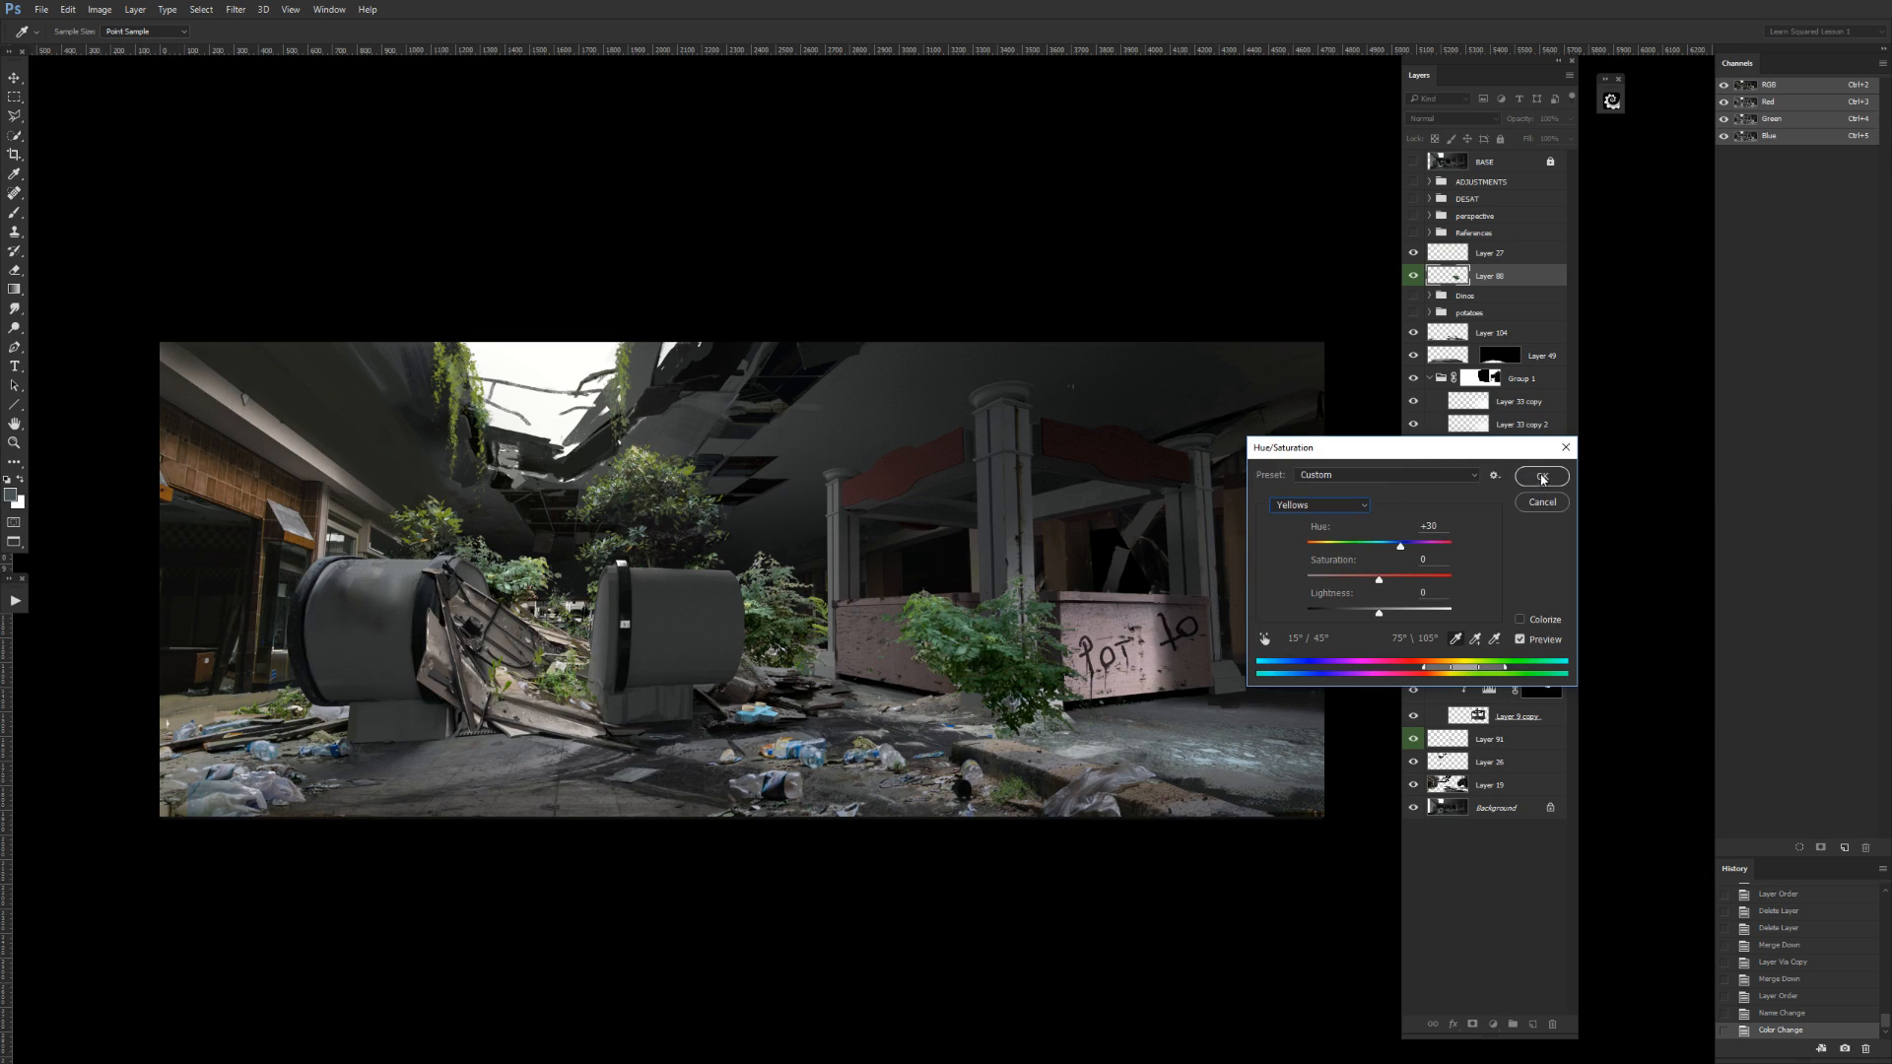
left_click(1541, 478)
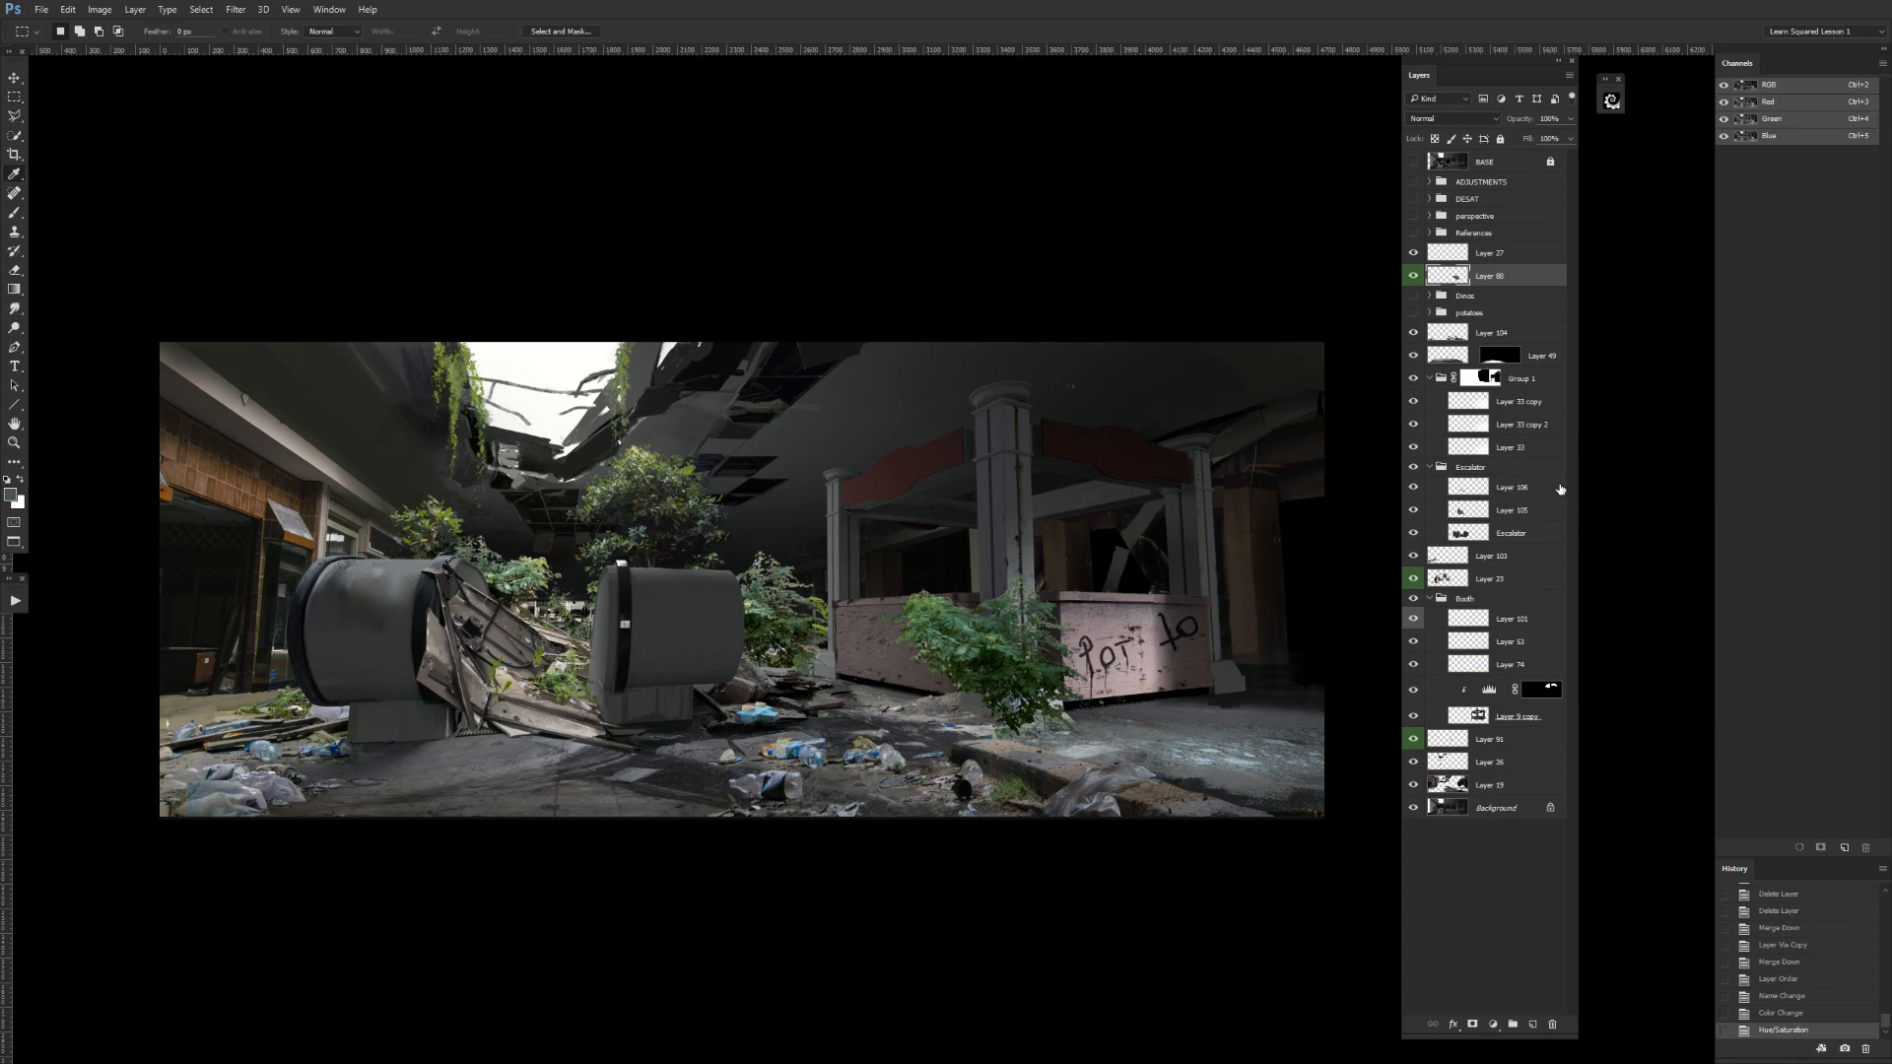
Desaturate the plant slightly with a second Hue/Saturation and brighten its highlights by lowering the white input in Levels.
key("ctrl+u")
left_click_drag(1378, 545, 1372, 581)
key("Return")
key("ctrl+l")
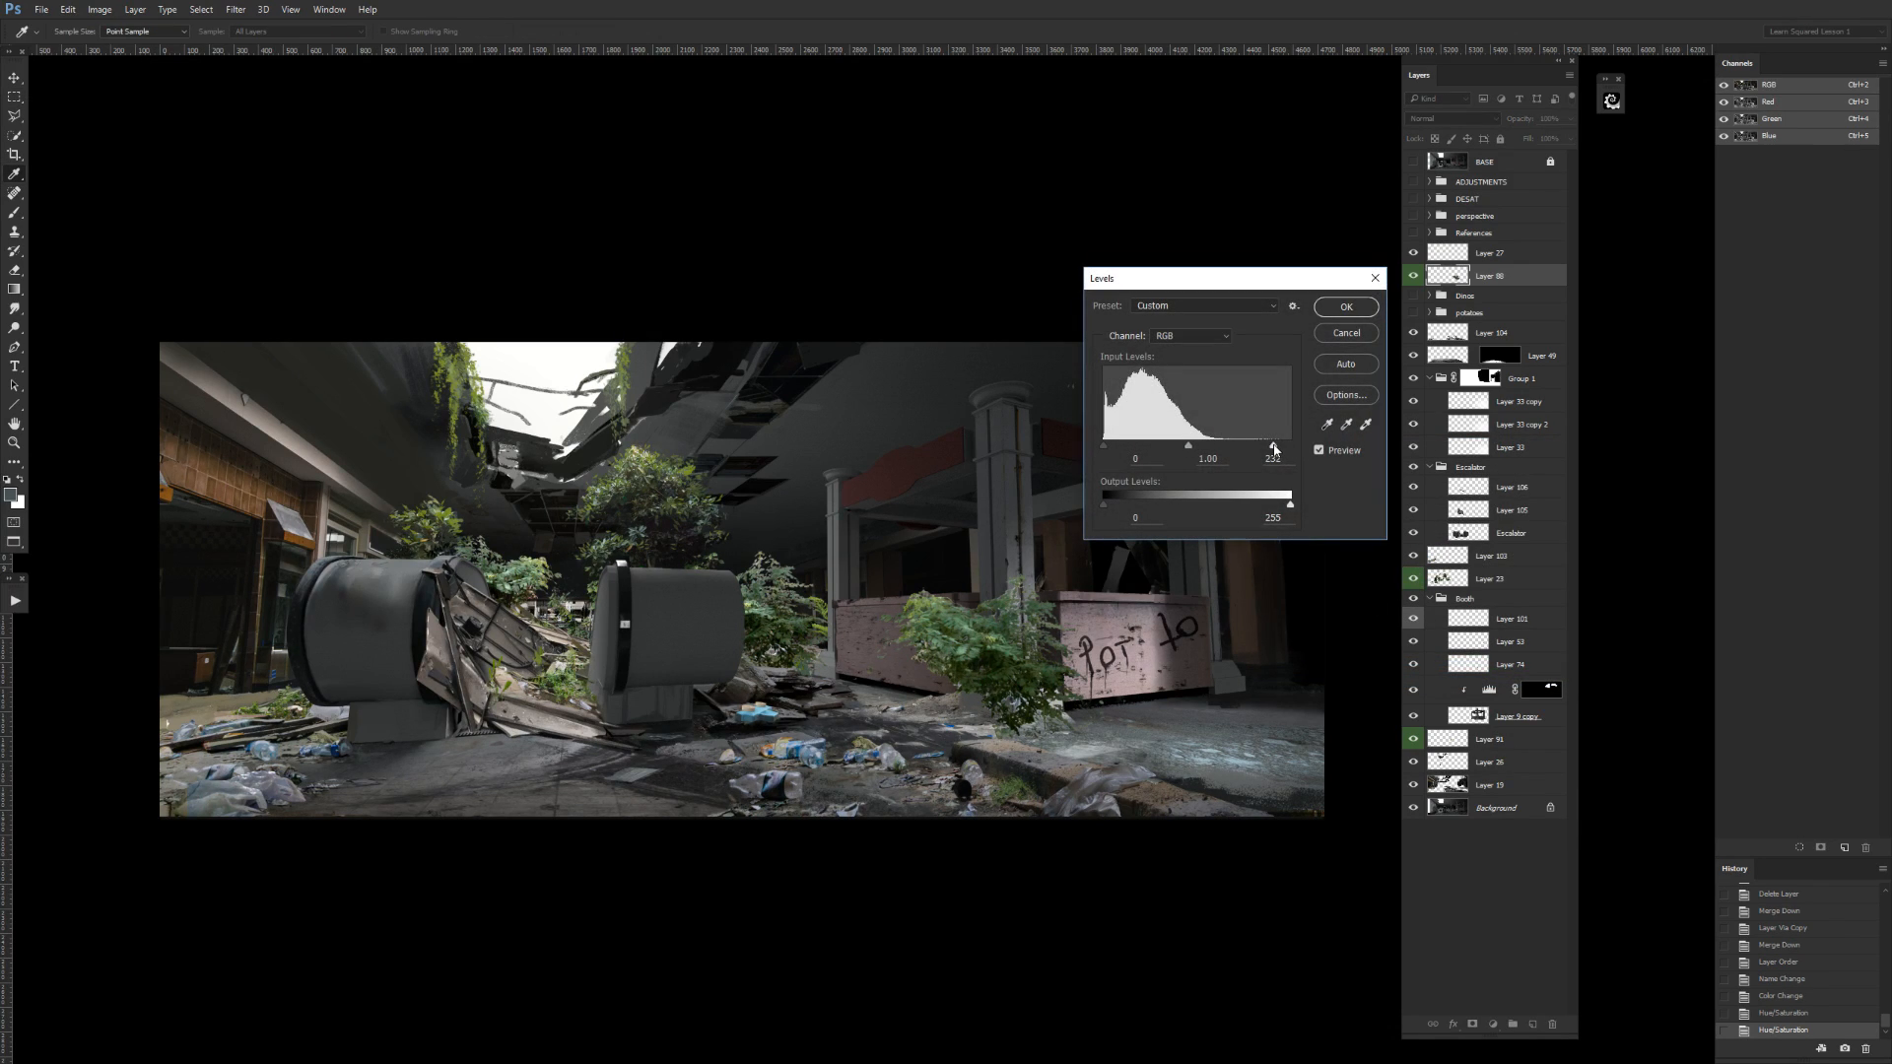
key("Return")
Move the plant in front of the left escalator end beside the broken planks, and hide its layer.
key("m")
key("v")
left_click_drag(1140, 636, 667, 618)
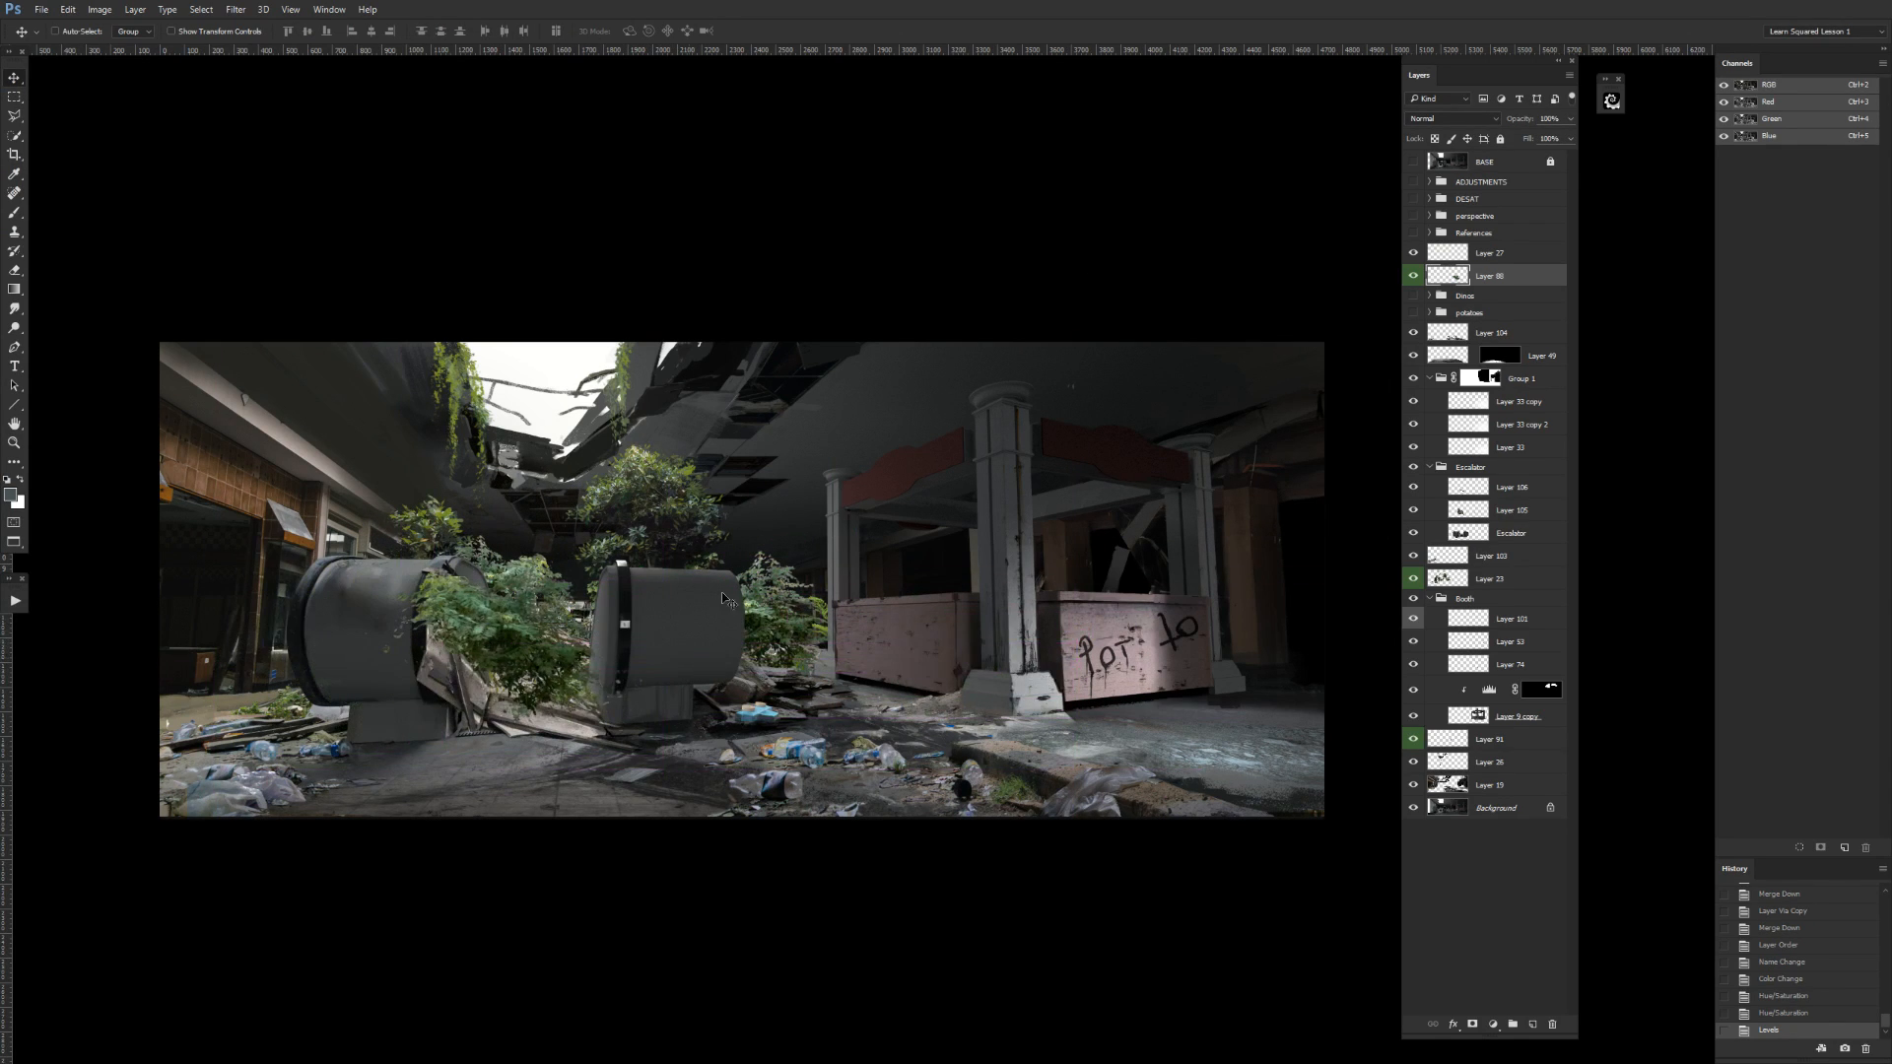
left_click_drag(869, 657, 836, 697)
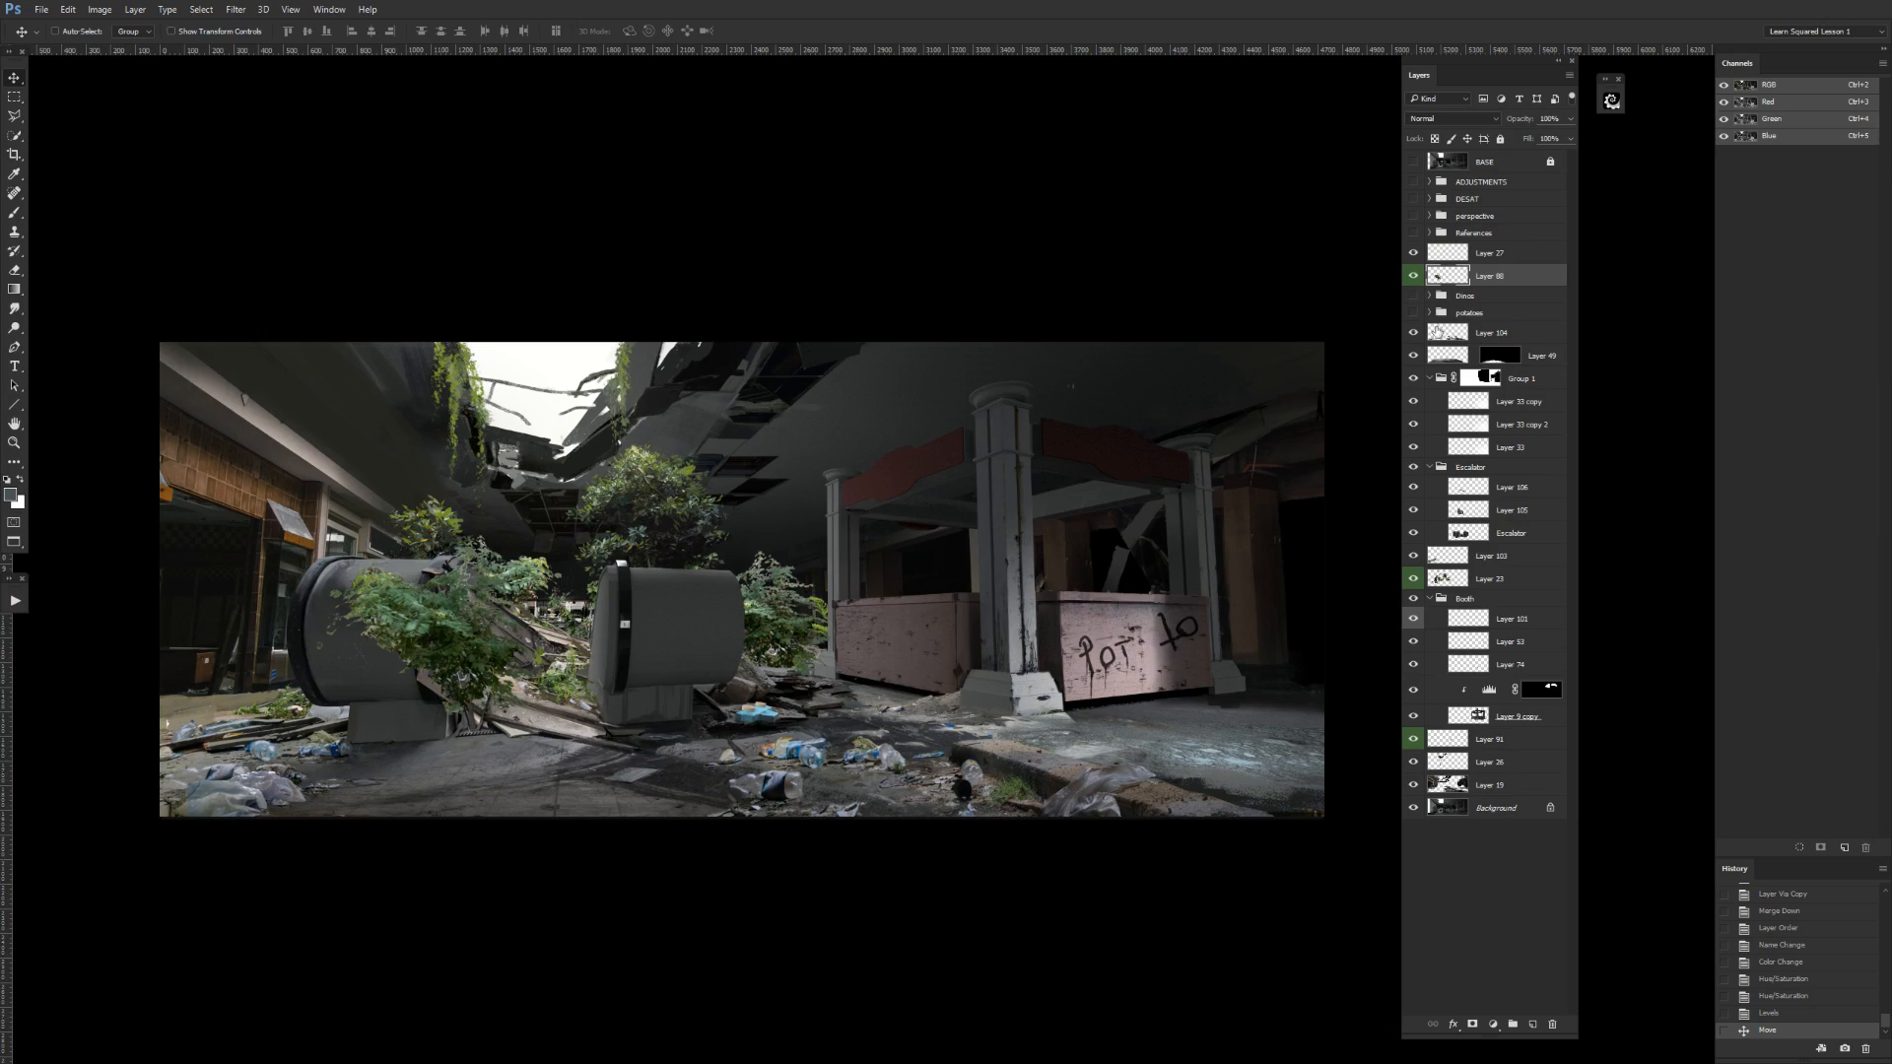
left_click(1414, 276)
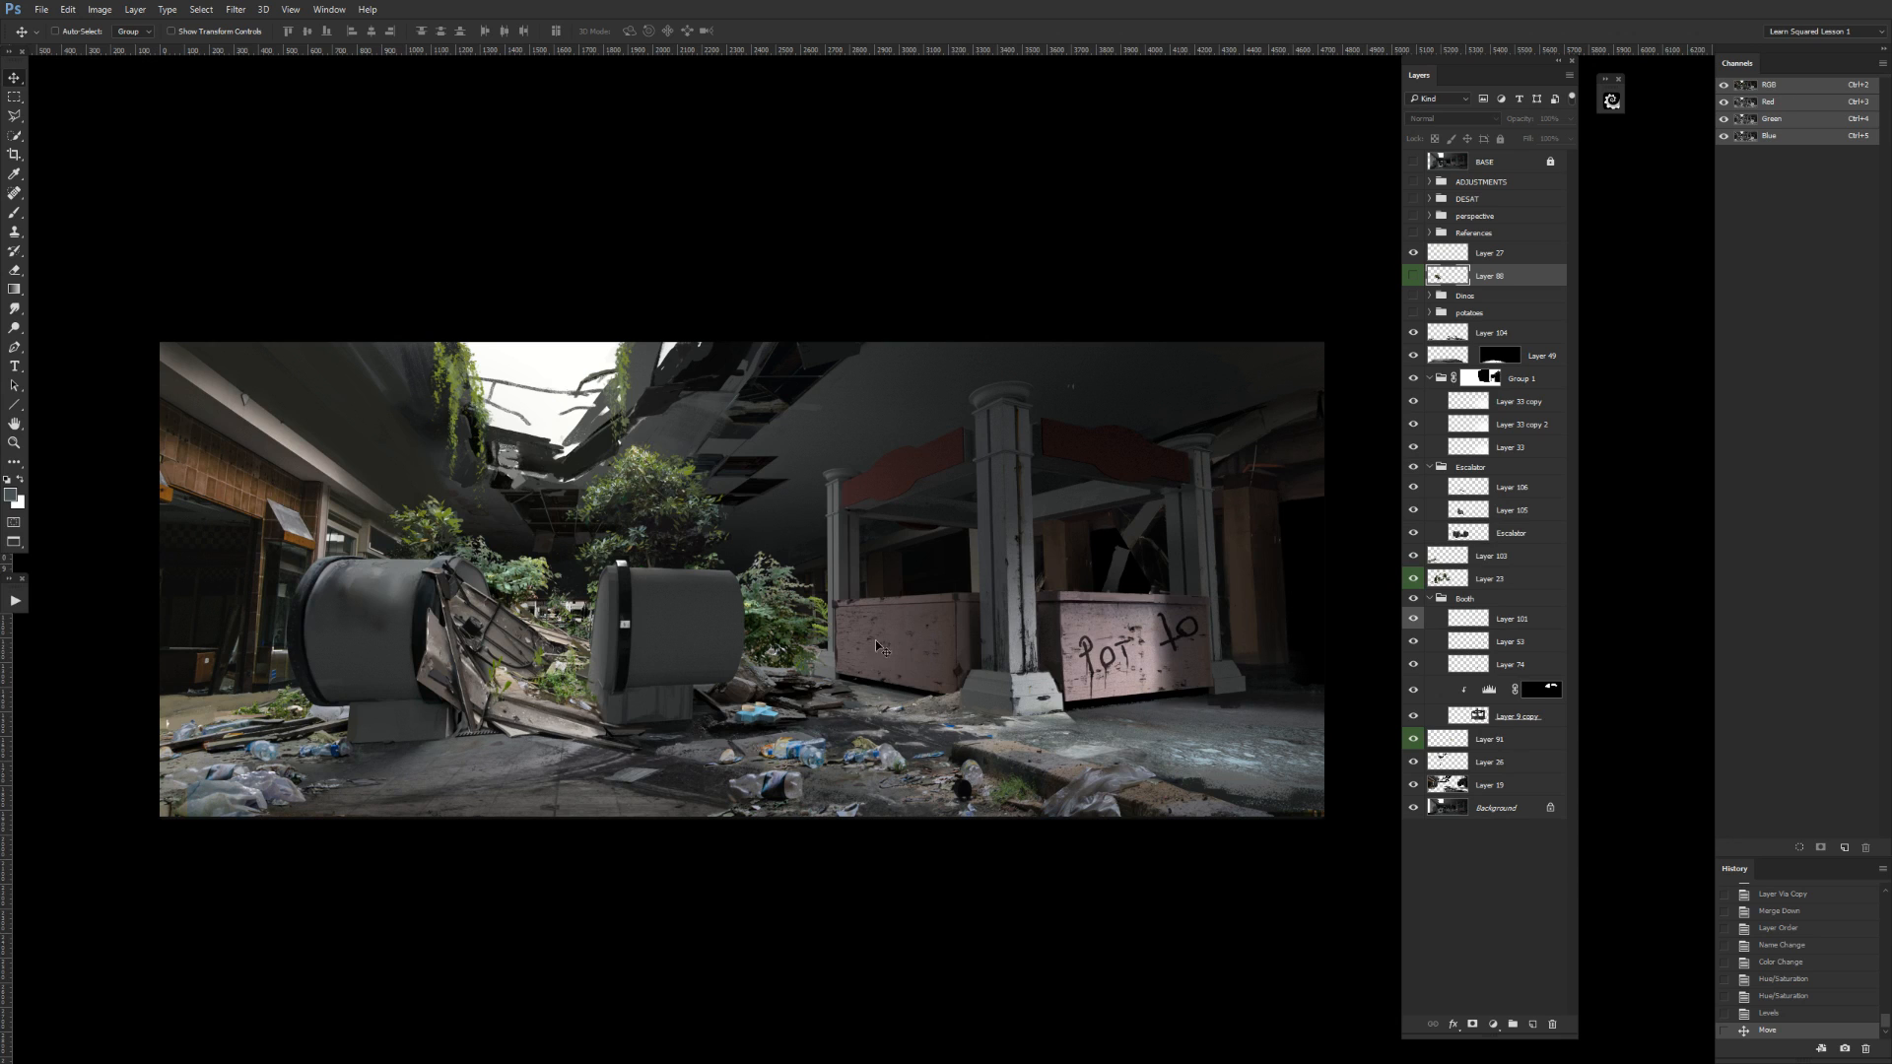
left_click(907, 673, "ctrl")
left_click_drag(917, 672, 974, 672)
left_click(950, 698, "alt")
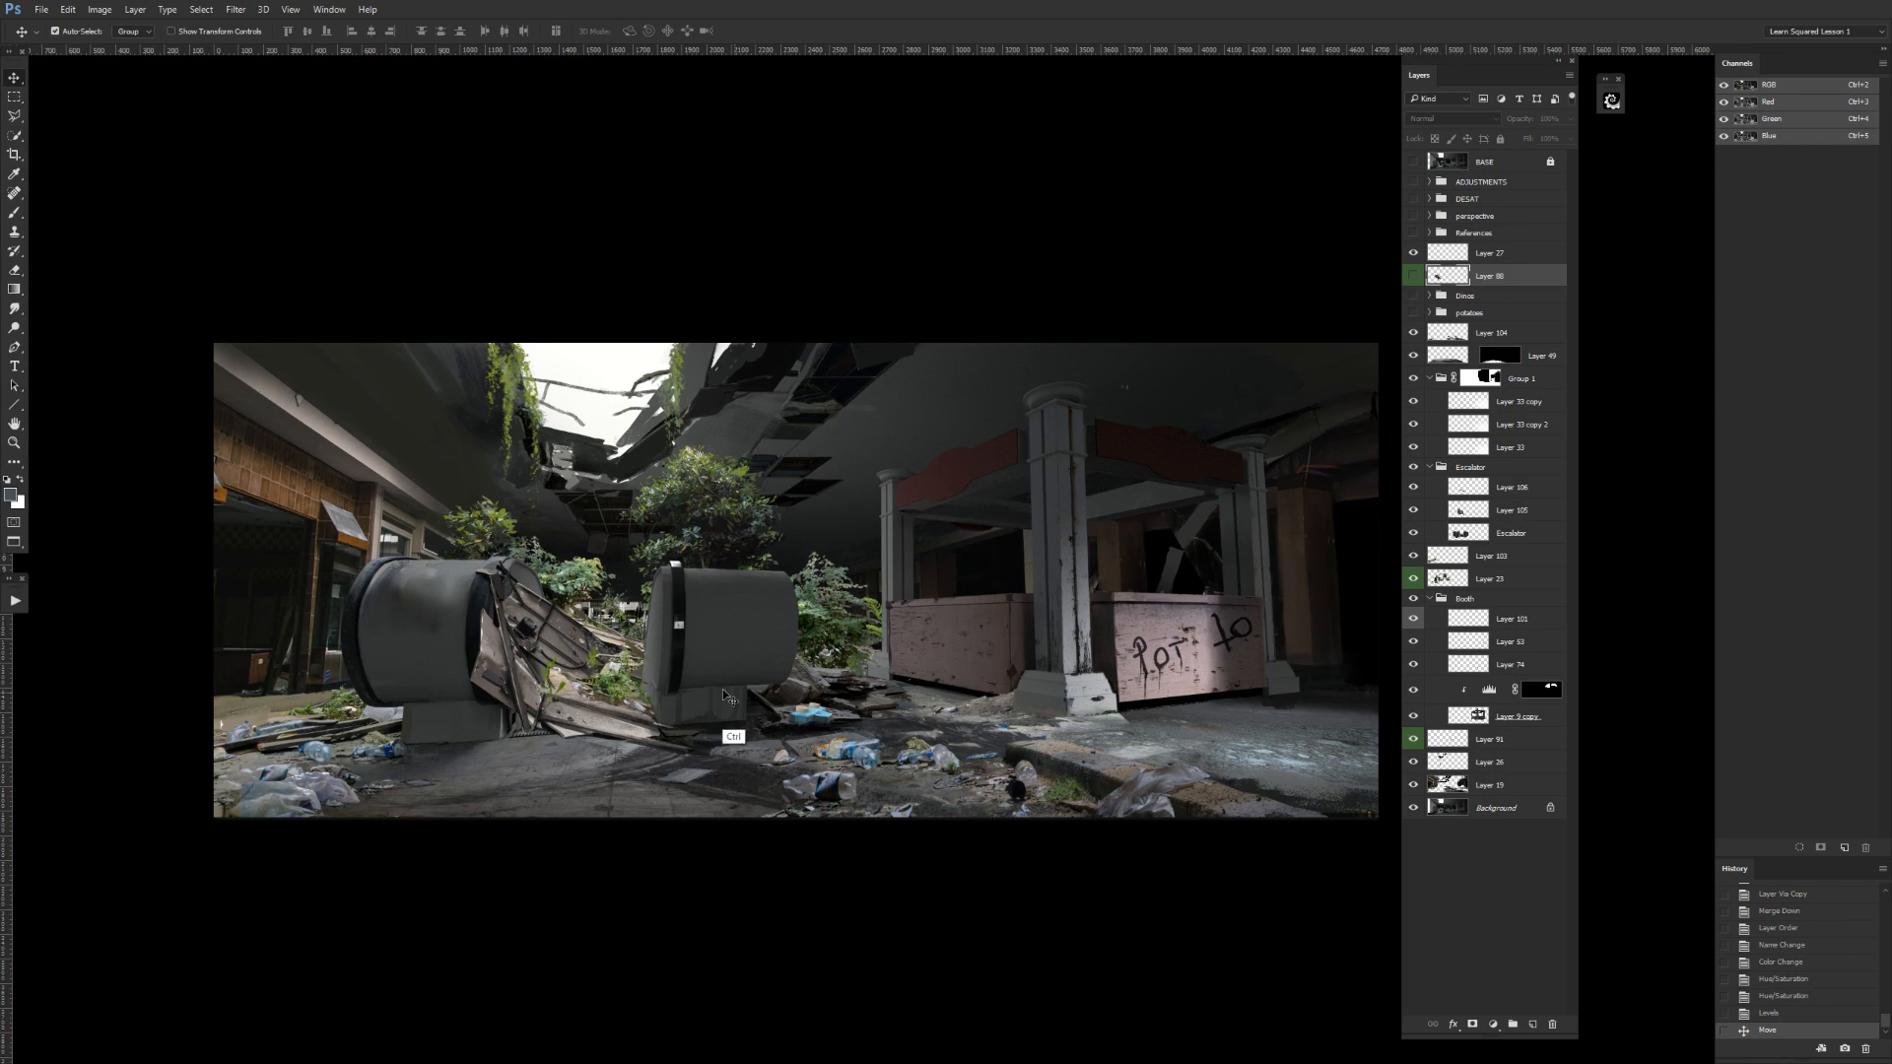
Paint small brush strokes on the litter layer, Layer 104, along the painting's bottom-left edge.
key("ctrl+plus")
left_click_drag(593, 779, 1141, 546)
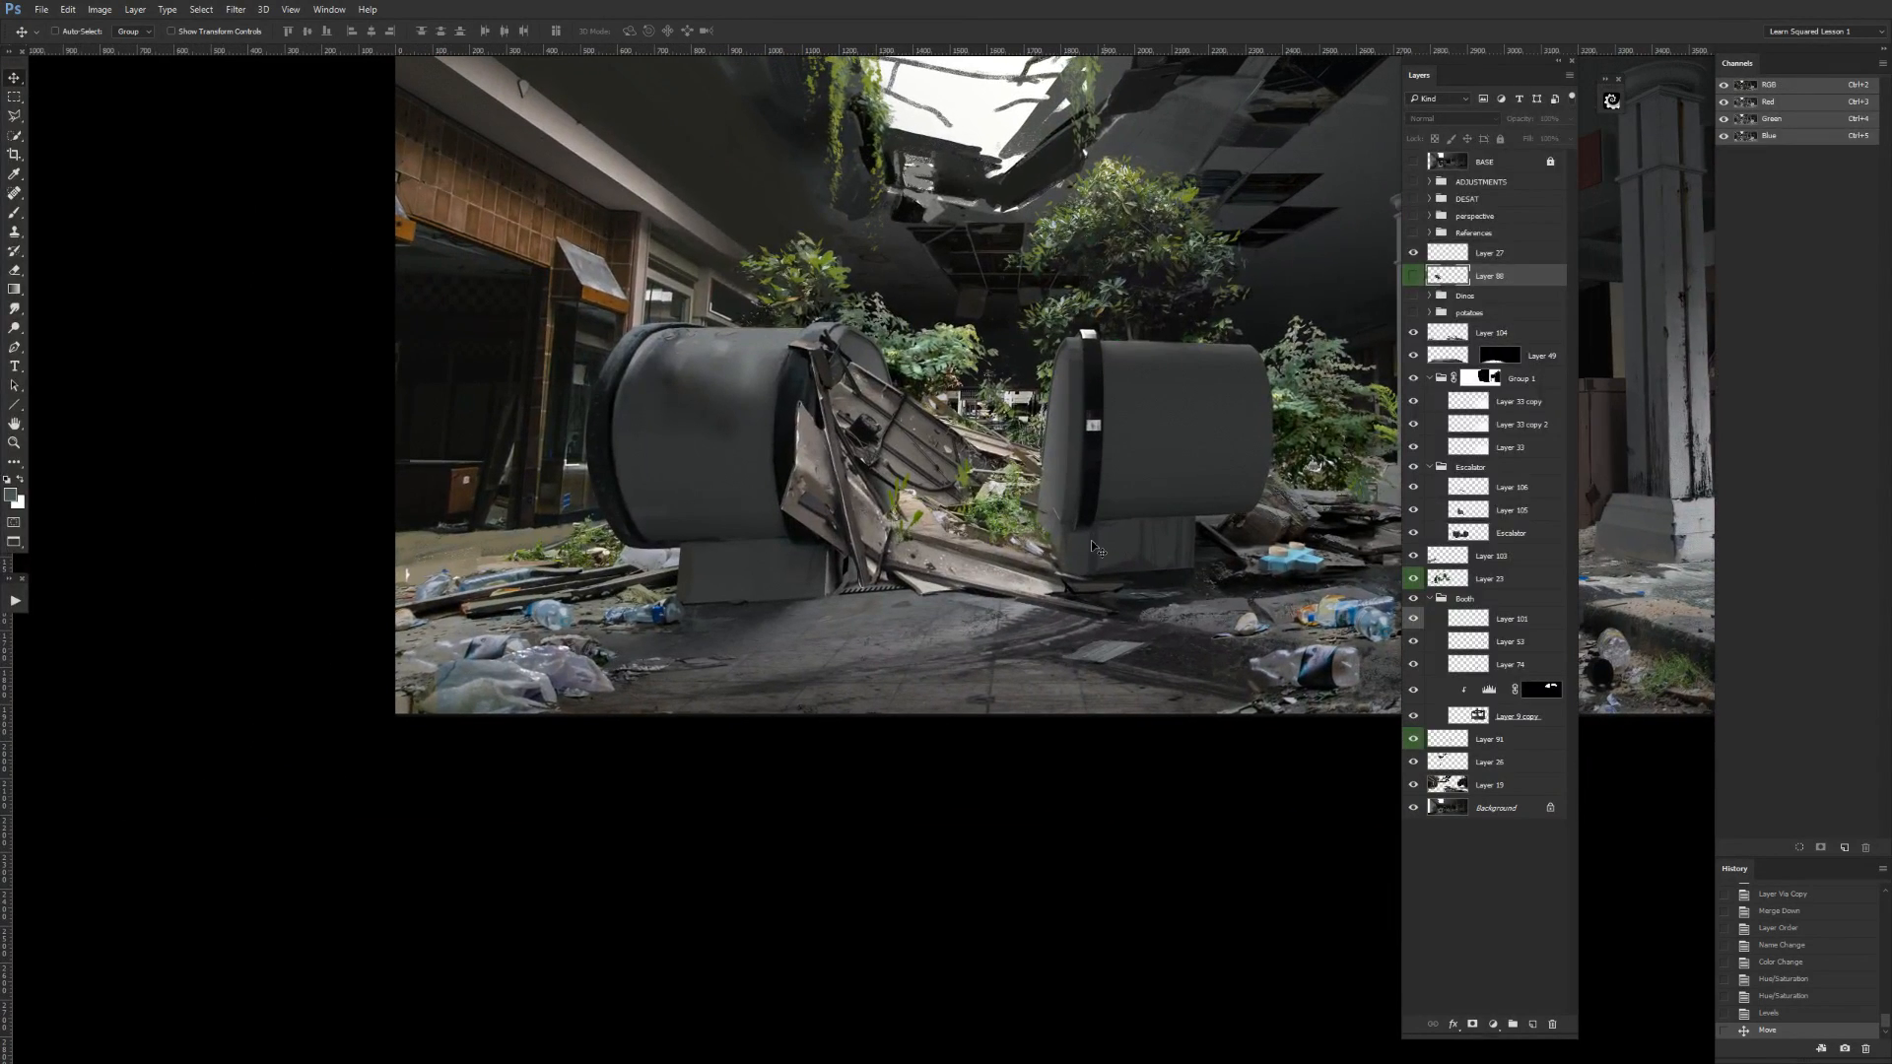
key("b")
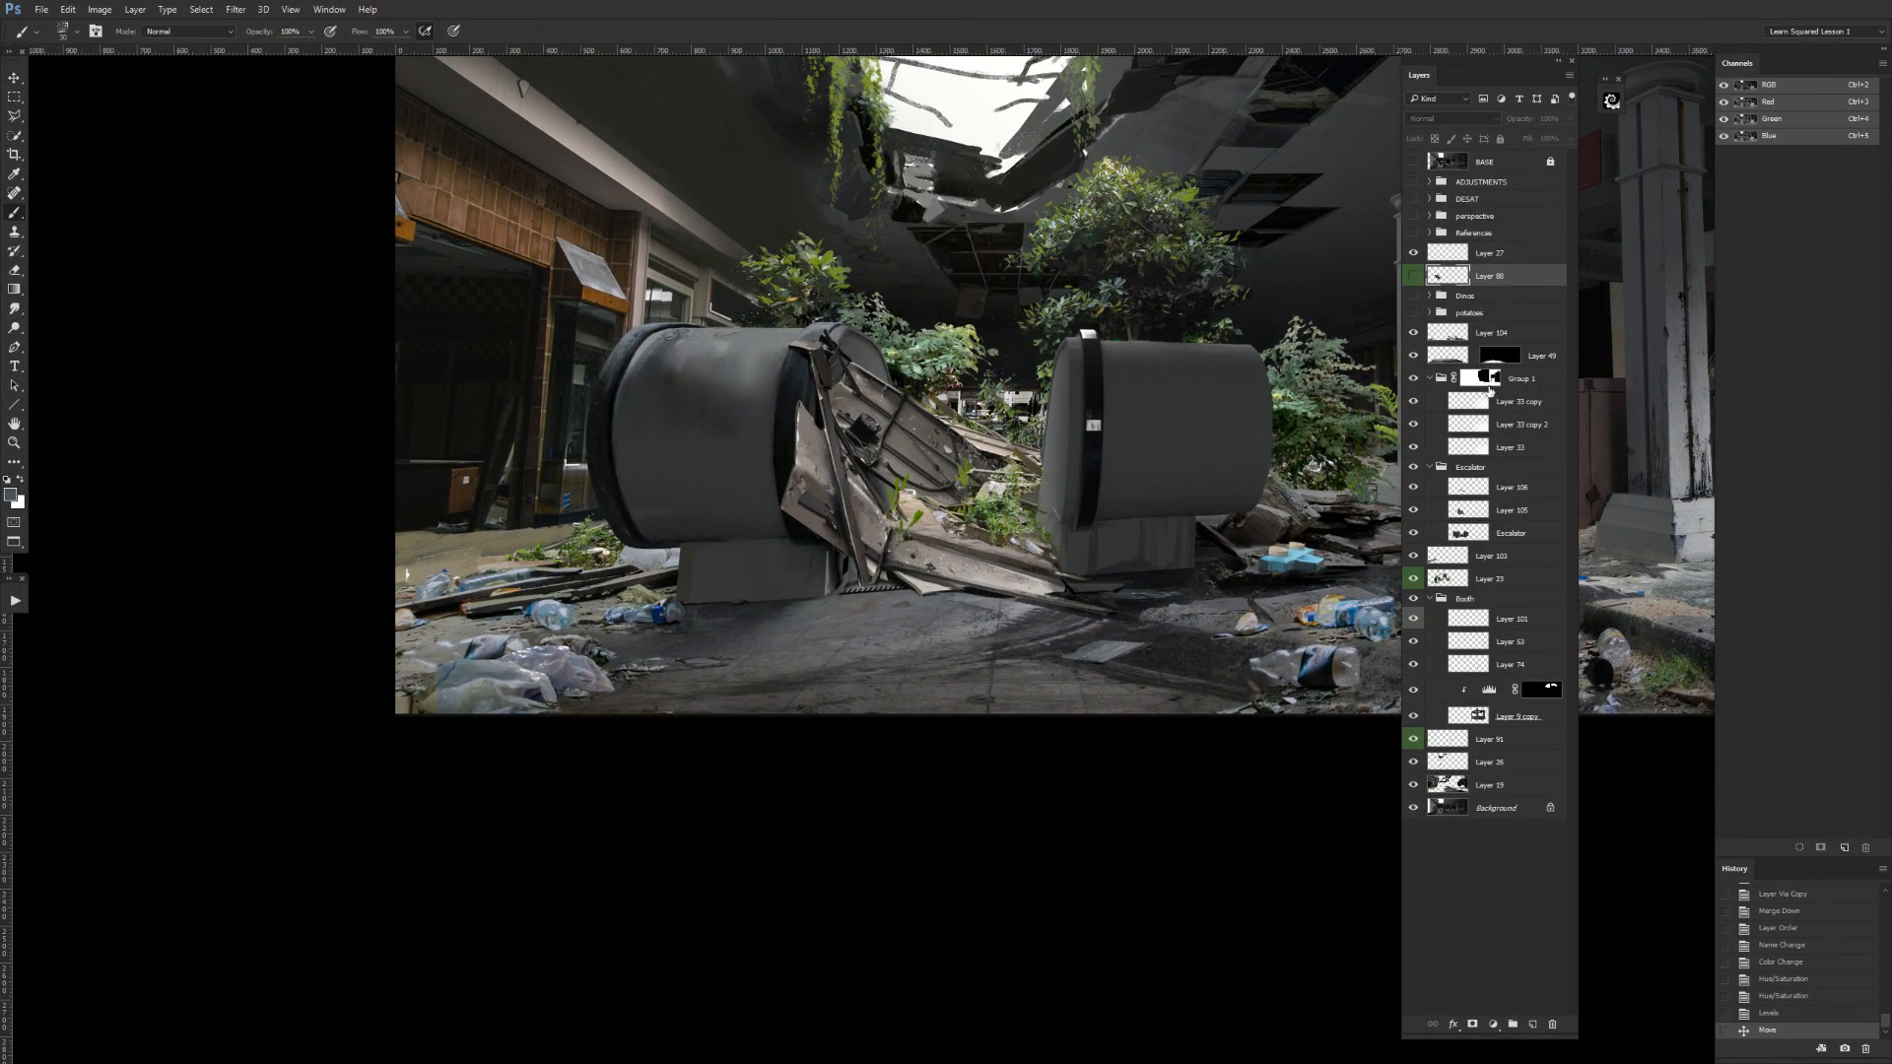
left_click(1444, 336)
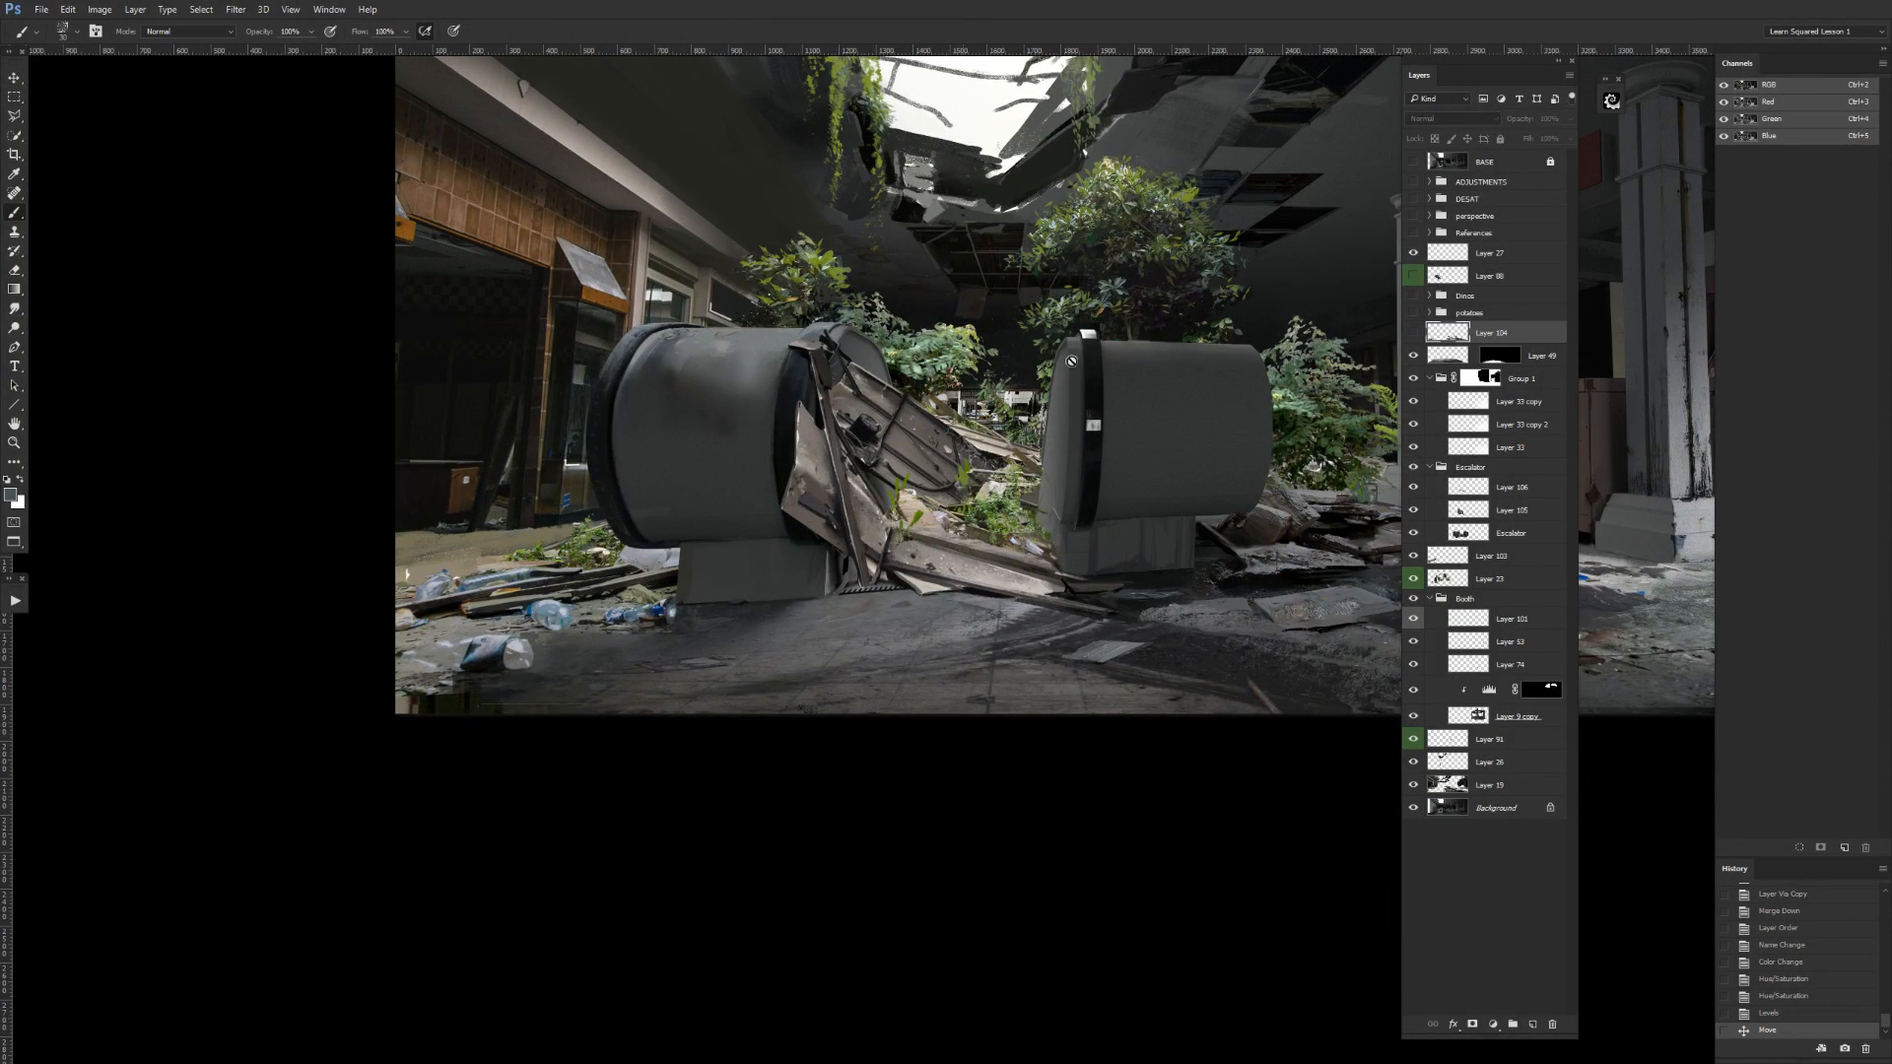
left_click(450, 700, "alt")
left_click_drag(441, 703, 439, 711)
left_click_drag(441, 708, 436, 711)
left_click_drag(439, 702, 428, 711)
left_click(444, 710, "alt")
Touch up the plastic bags and their edges in the left foreground with brush strokes on the litter layer.
mouse_move(527, 675)
left_mouse_down()
mouse_move(812, 628)
mouse_move(716, 674)
left_mouse_up()
left_click_drag(716, 662, 699, 677)
left_click_drag(700, 665, 680, 683)
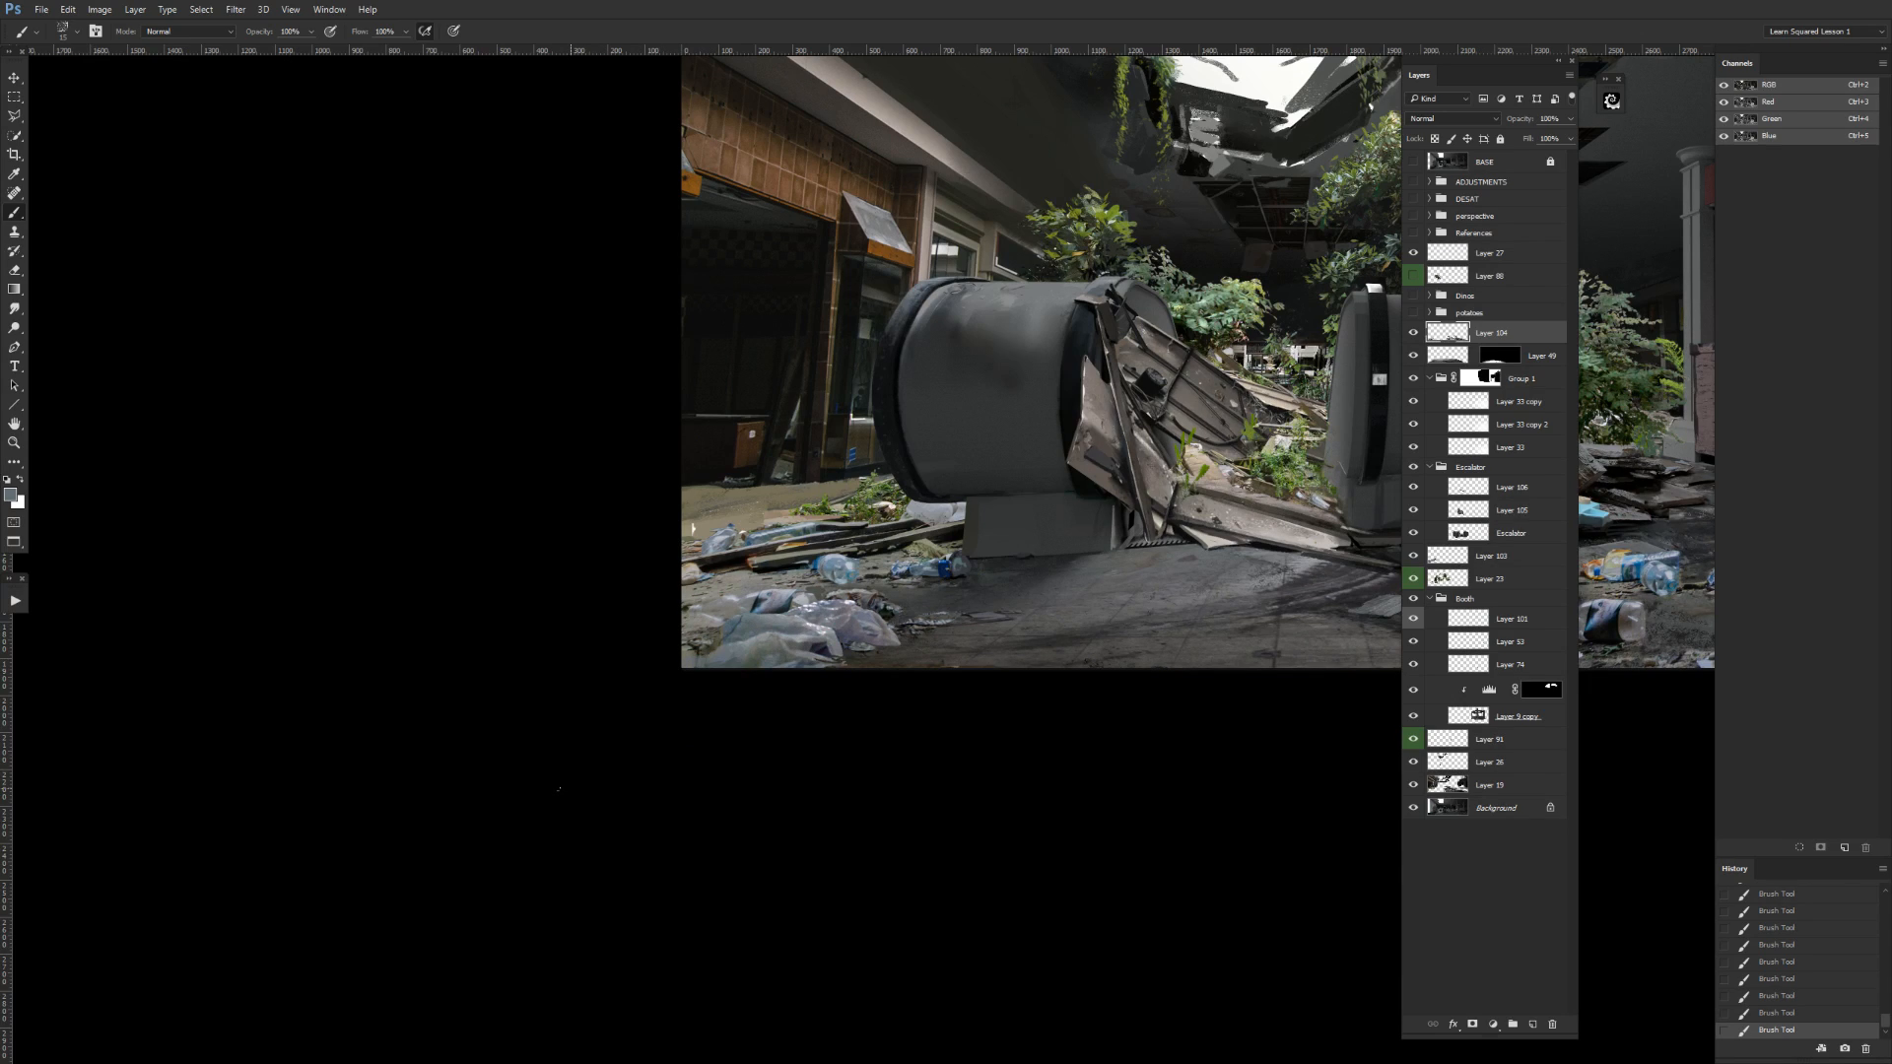
left_click(730, 626, "alt")
left_click(708, 658, "alt")
left_click(775, 636, "alt")
left_click(718, 656, "alt")
left_click(695, 664, "alt")
left_click(704, 652, "alt")
left_click(849, 636, "alt")
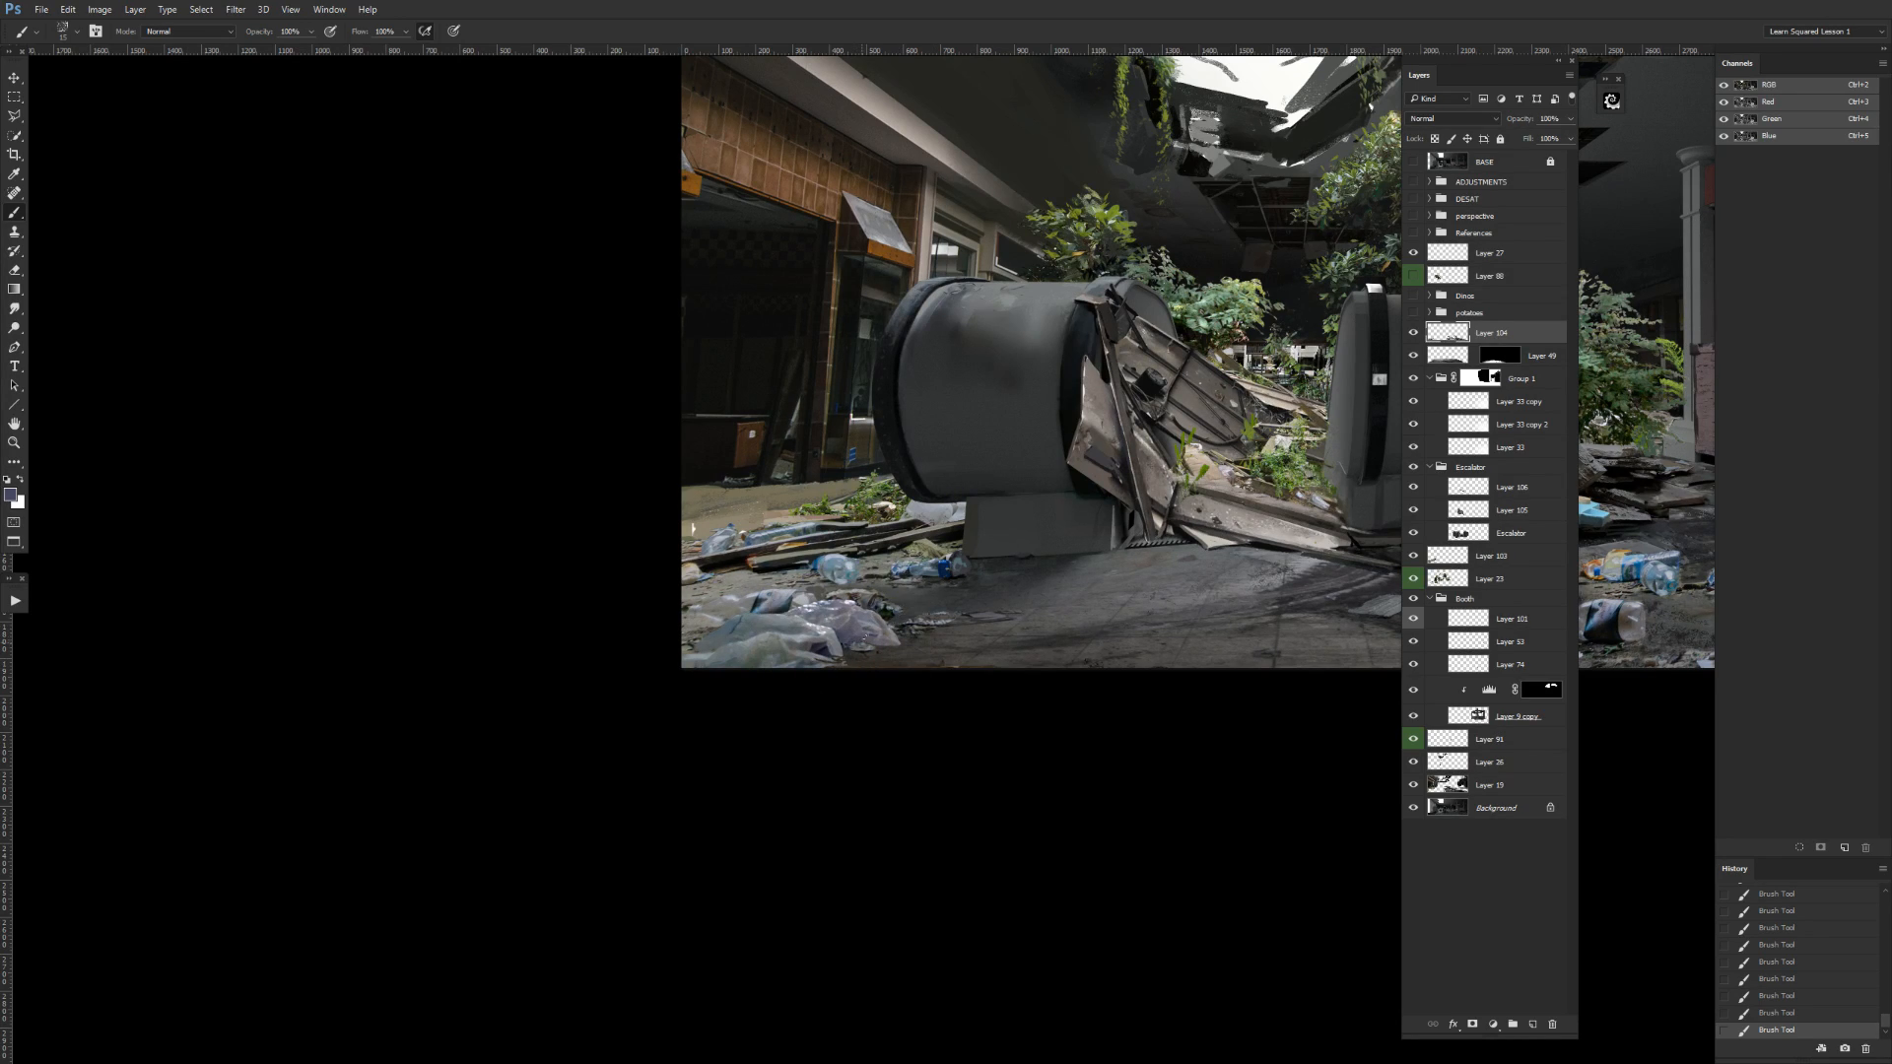
left_click(823, 648, "alt")
left_click(804, 644, "alt")
left_click(851, 652, "alt")
left_click(778, 618, "alt")
Retouch the edges of the plastic litter in the middle foreground, in front of the right escalator end, with short brush strokes.
left_click_drag(1223, 603, 482, 634)
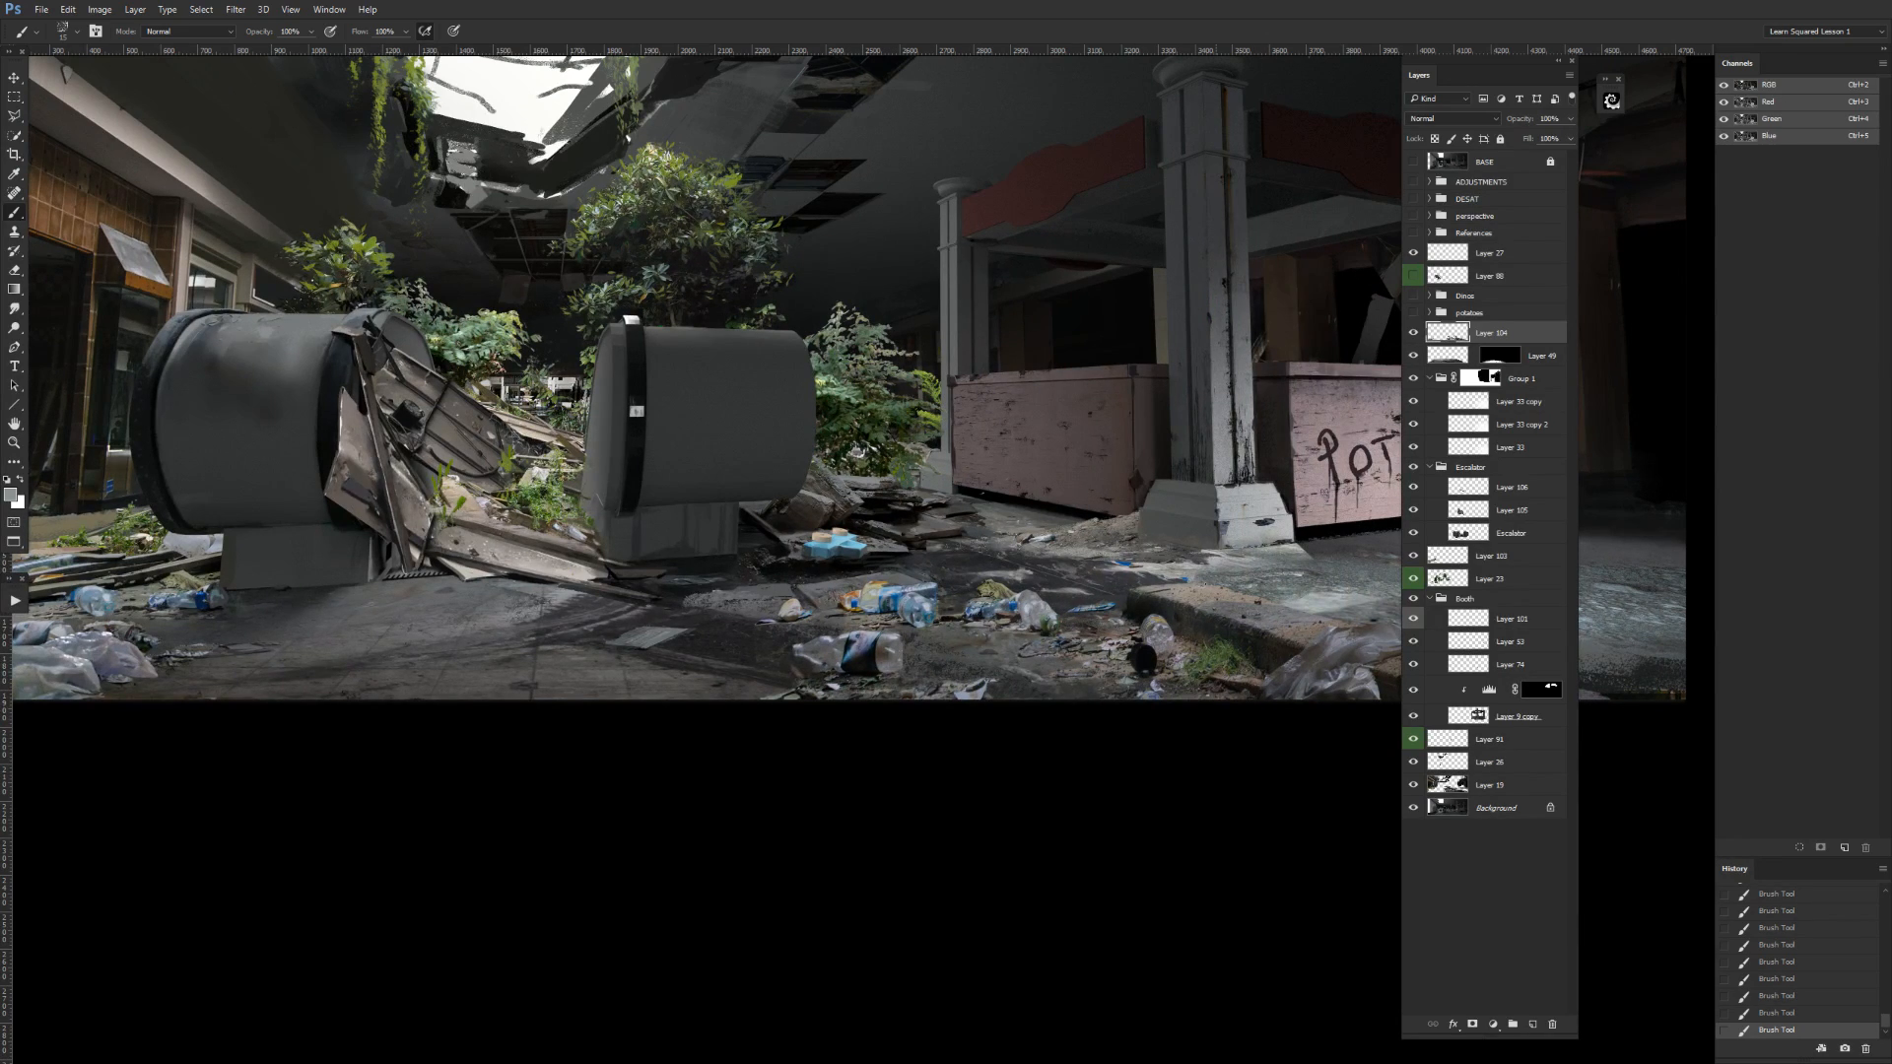
left_click(796, 649, "alt")
left_click(806, 652, "alt")
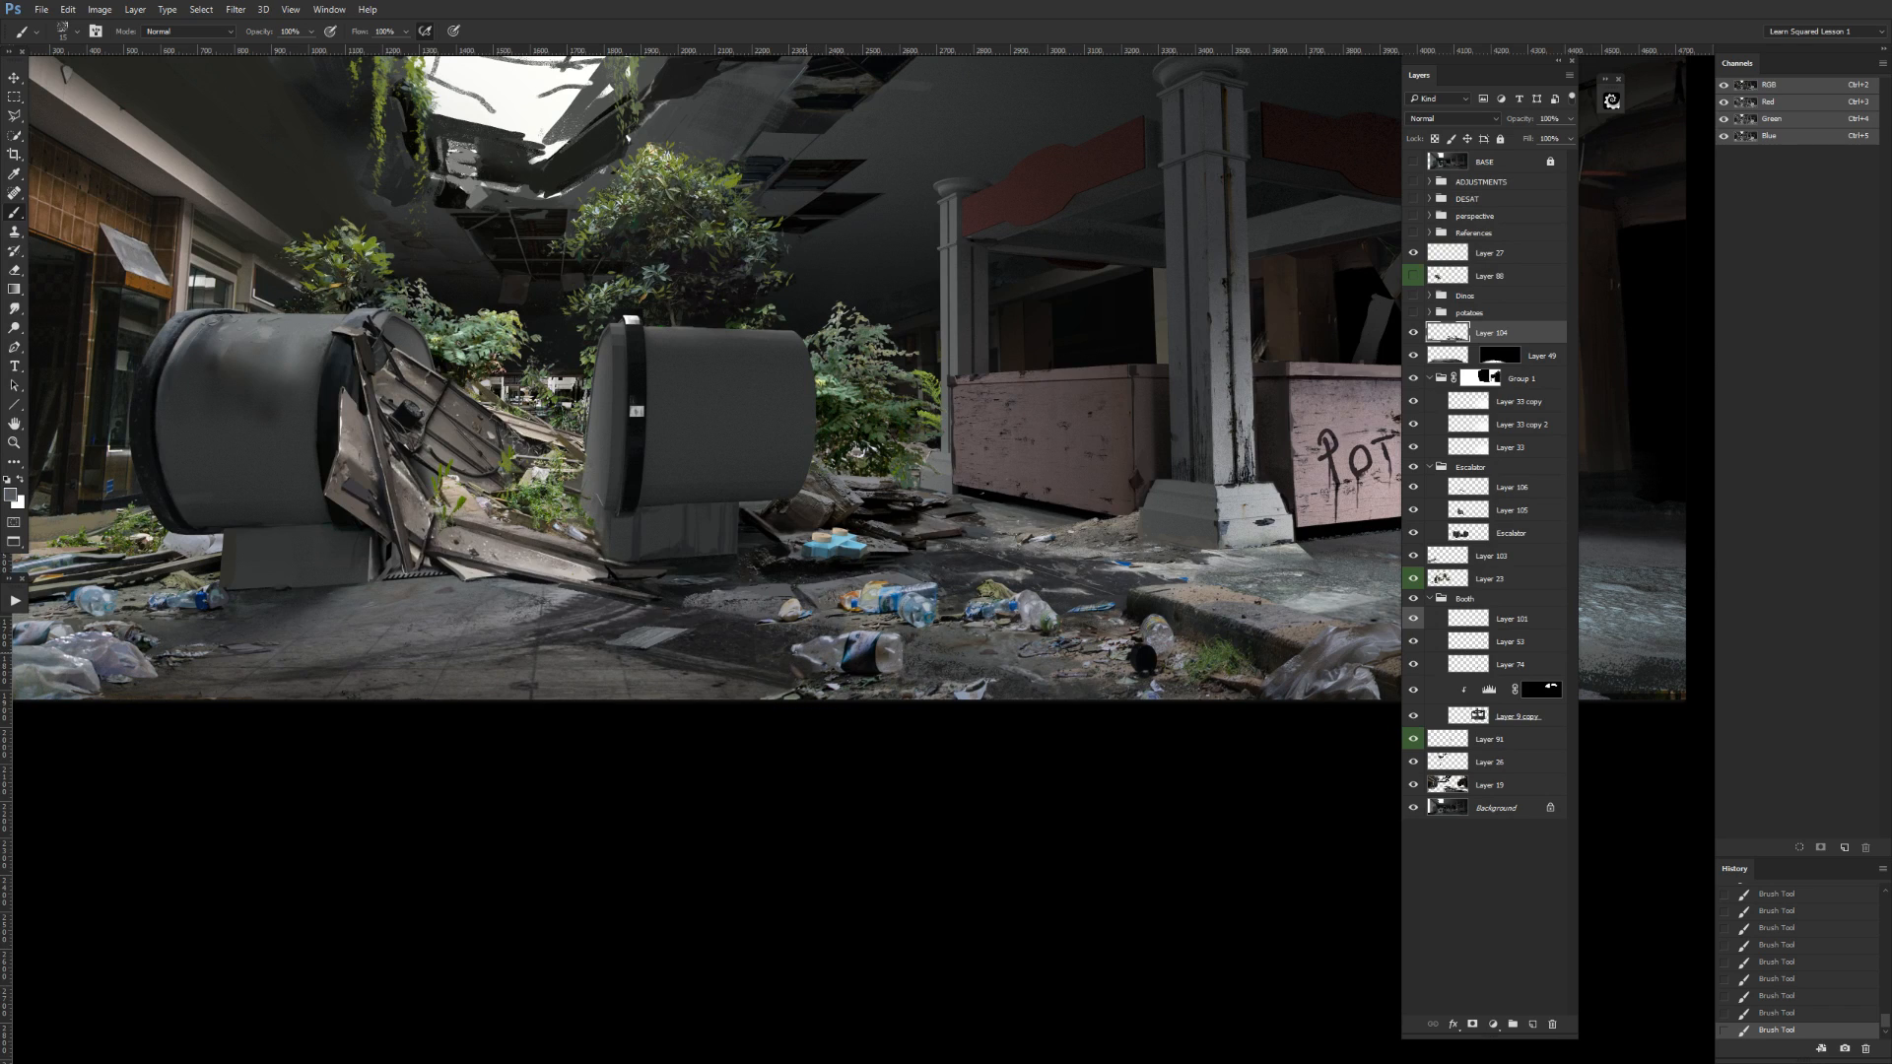
left_click(813, 663, "alt")
left_click(816, 657, "alt")
left_click_drag(801, 665, 820, 666)
left_click(805, 668, "alt")
key("ctrl+minus")
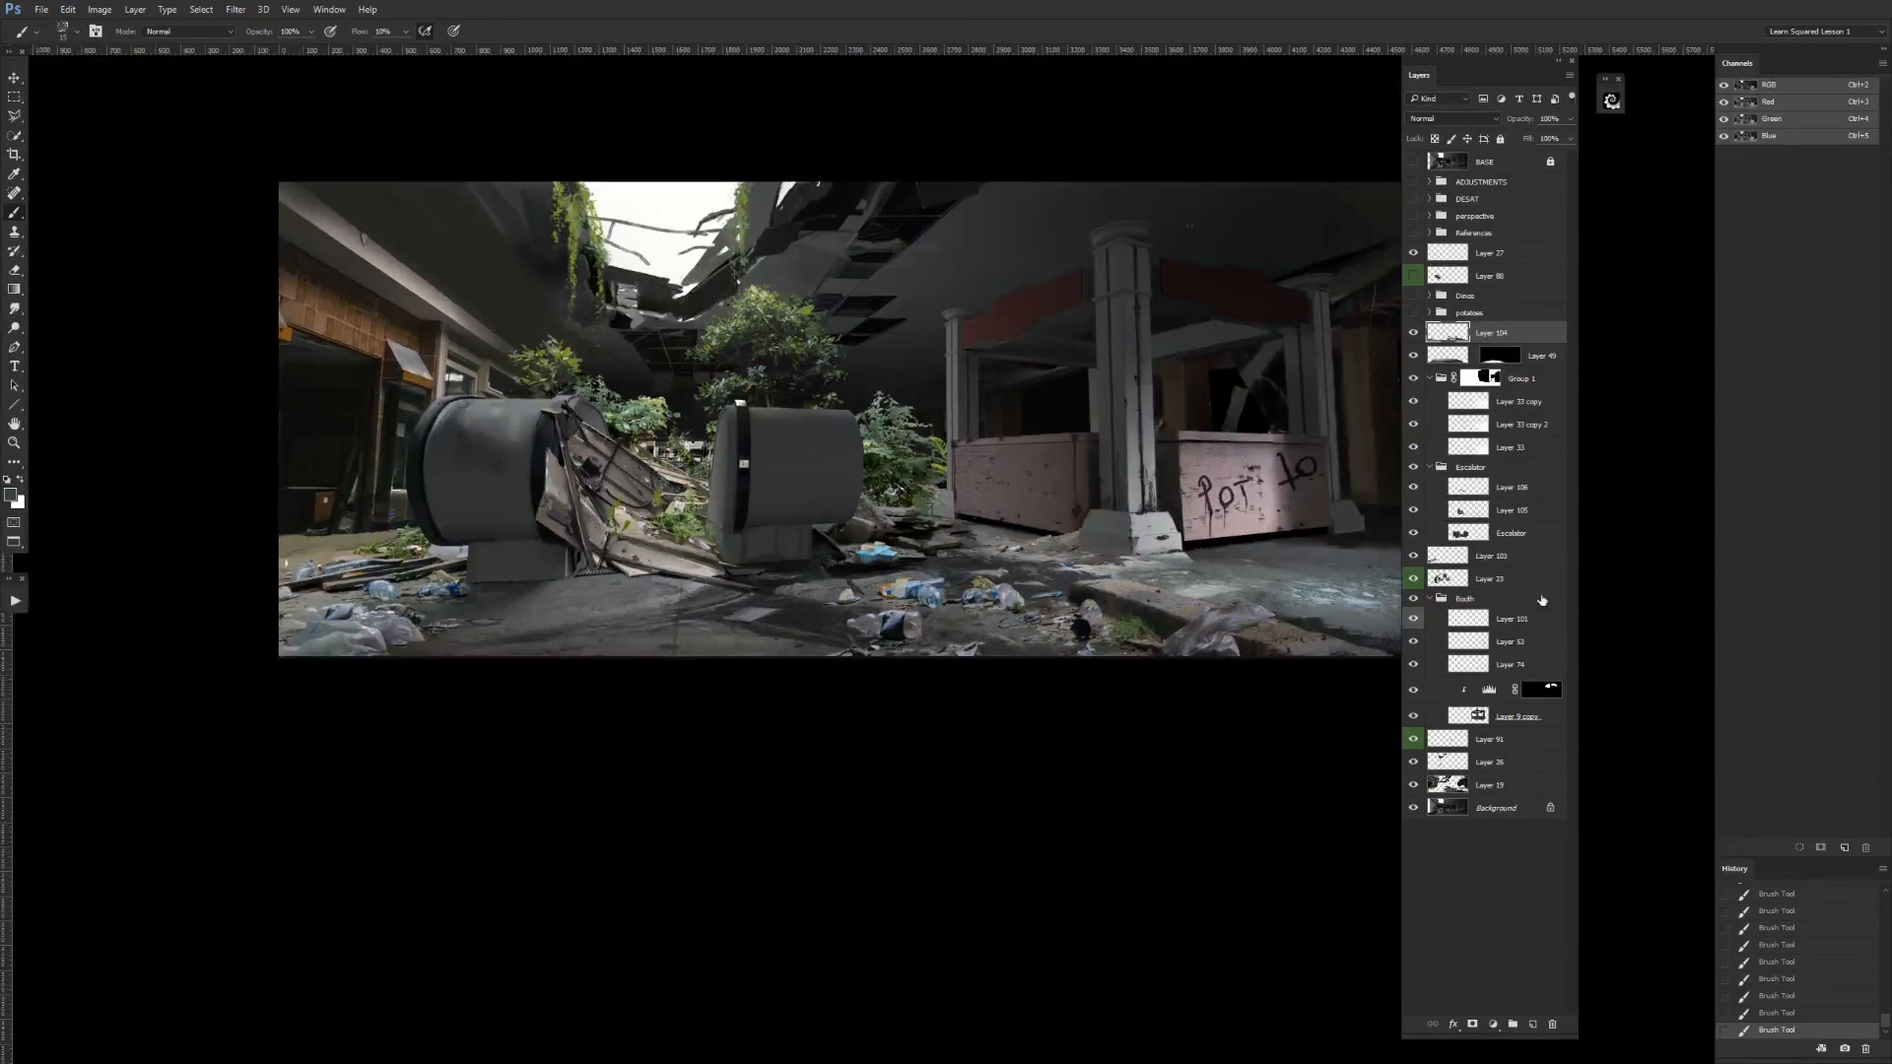
Collapse the Booth, Escalator and Group 1 layer groups.
left_click(1429, 599)
left_click(1429, 467)
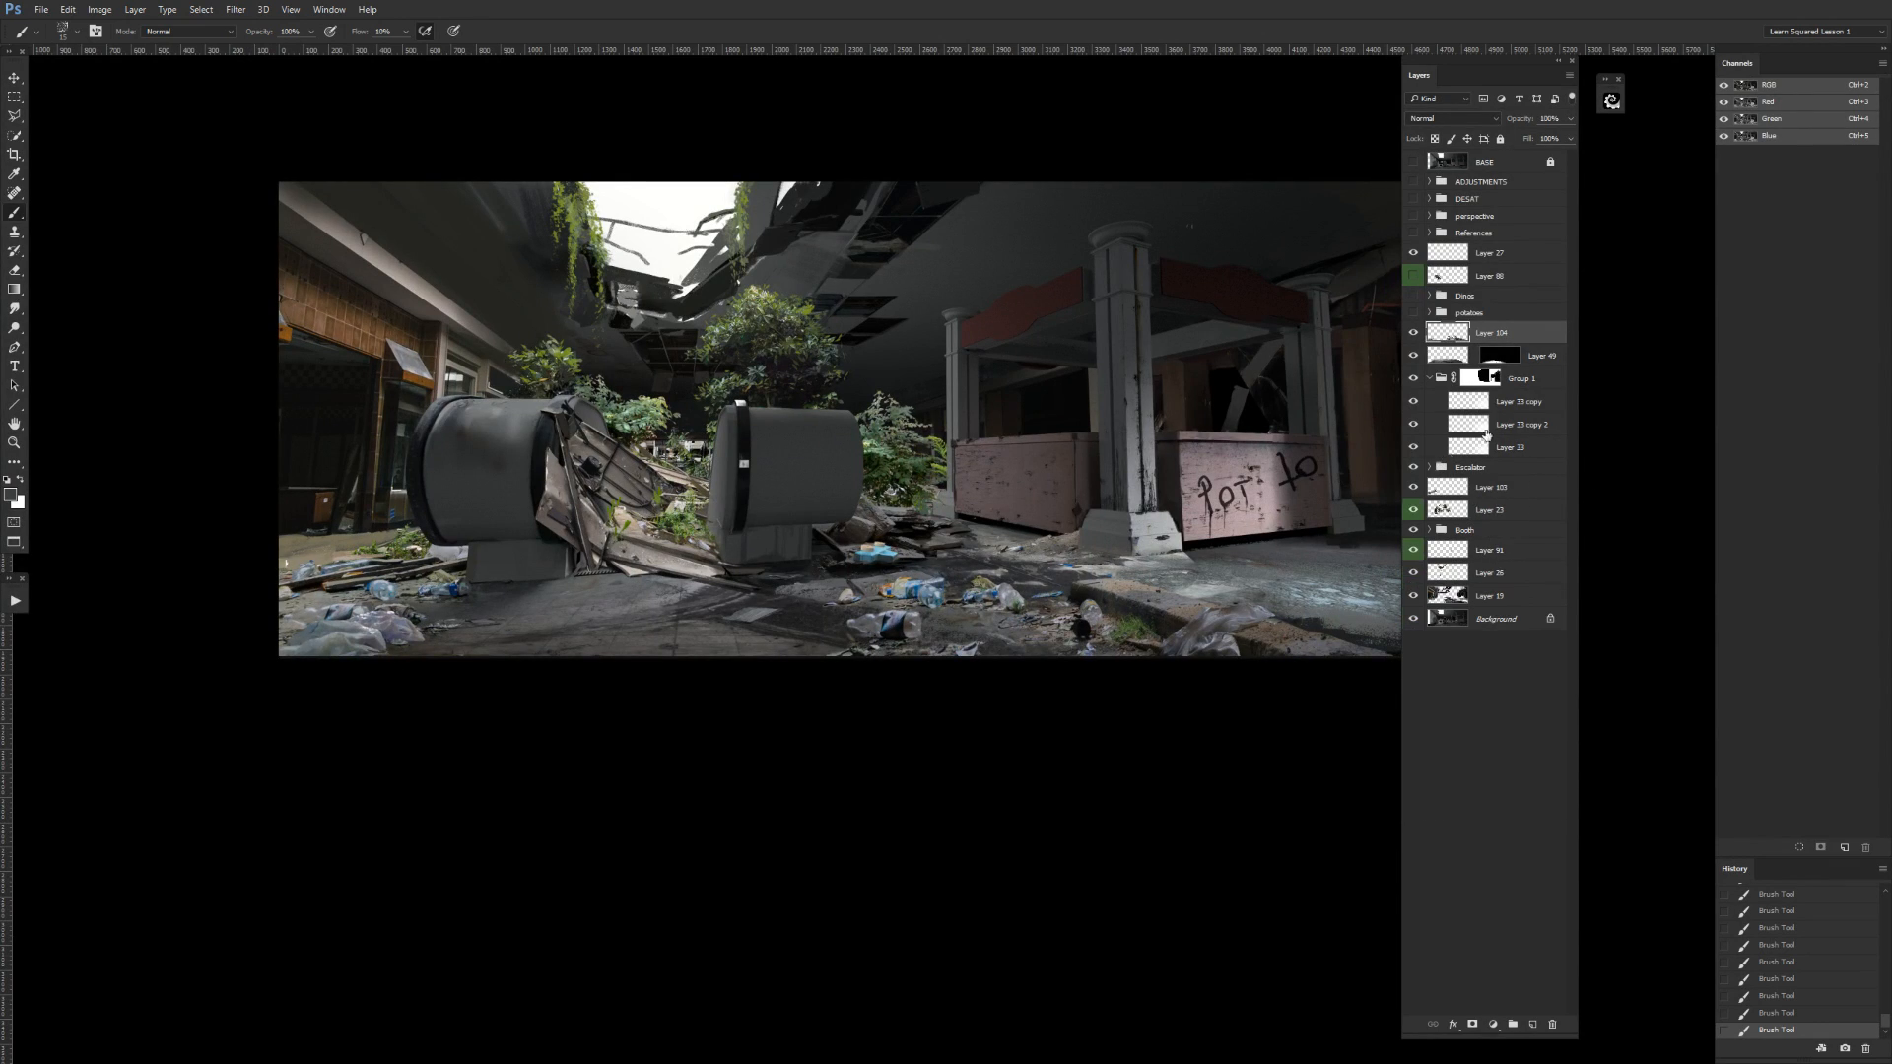
left_click(1429, 378)
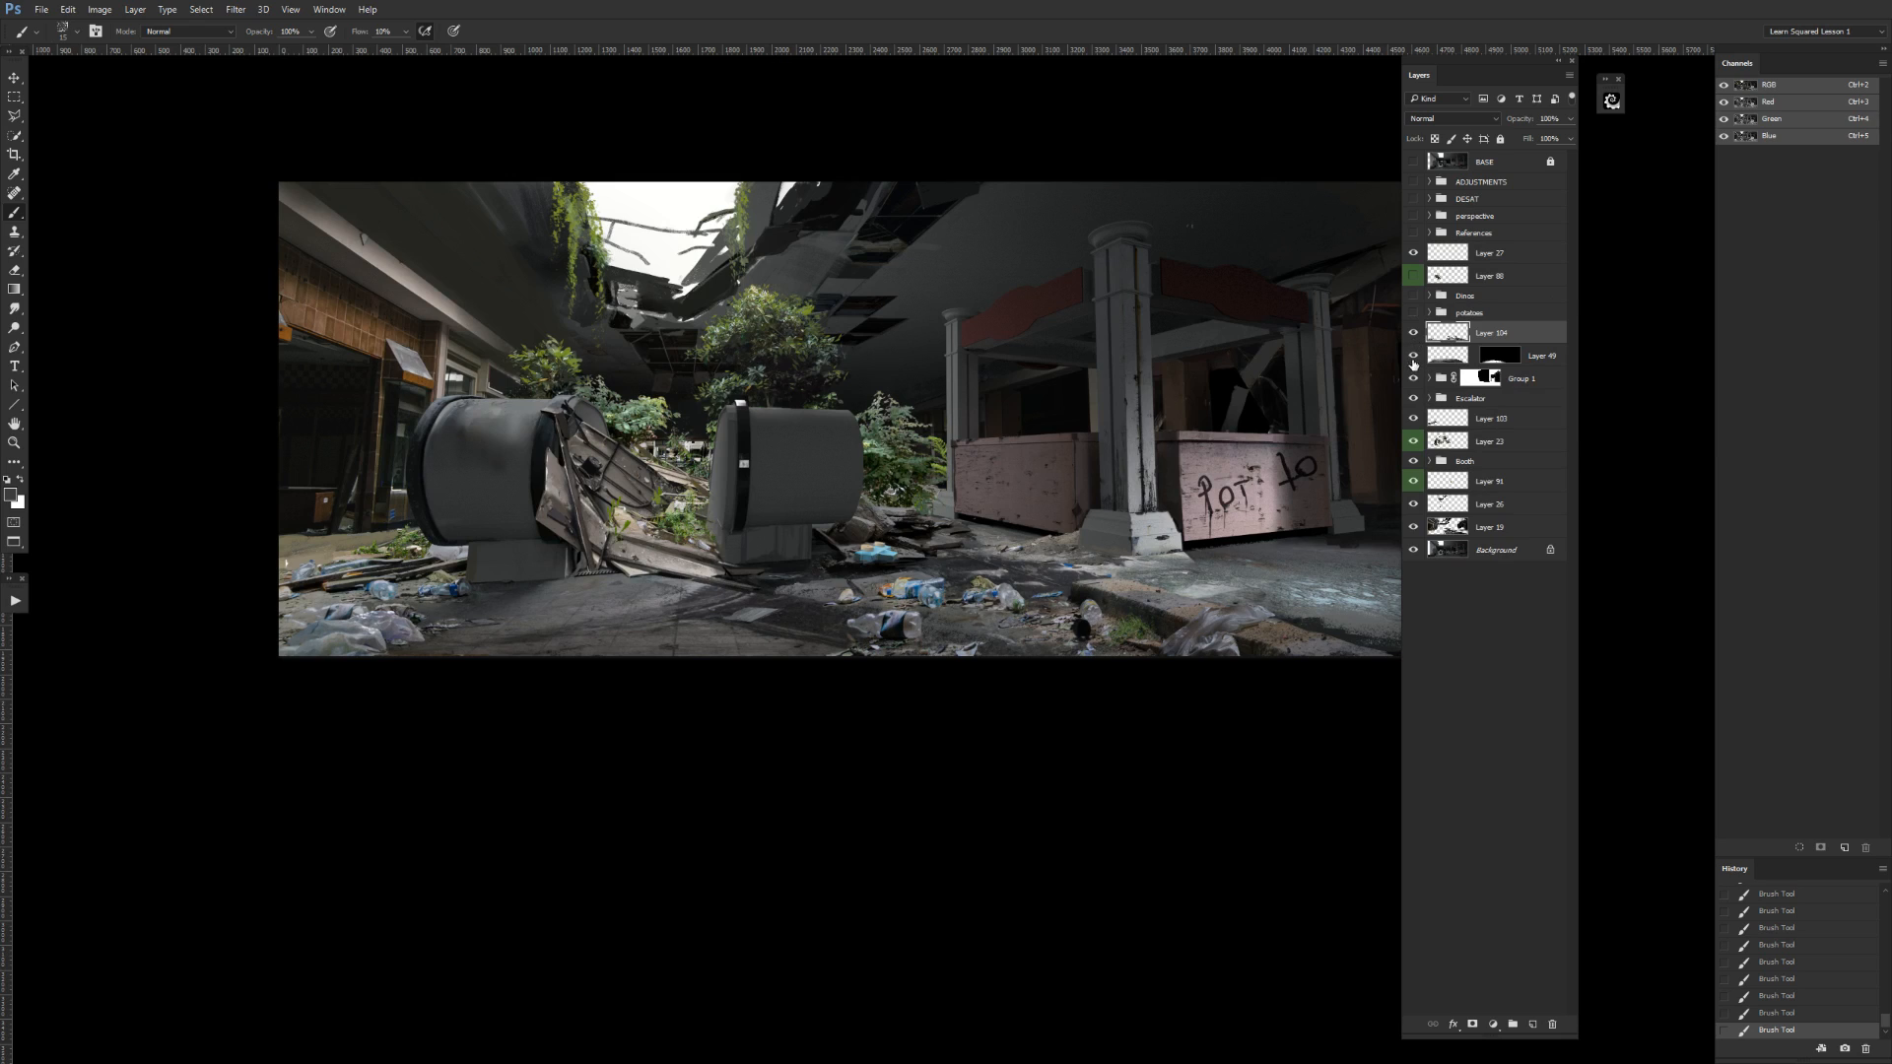
Group Layer 104 with the masked layer below it and name the group Dirt and Shit.
left_click_drag(985, 678, 891, 776)
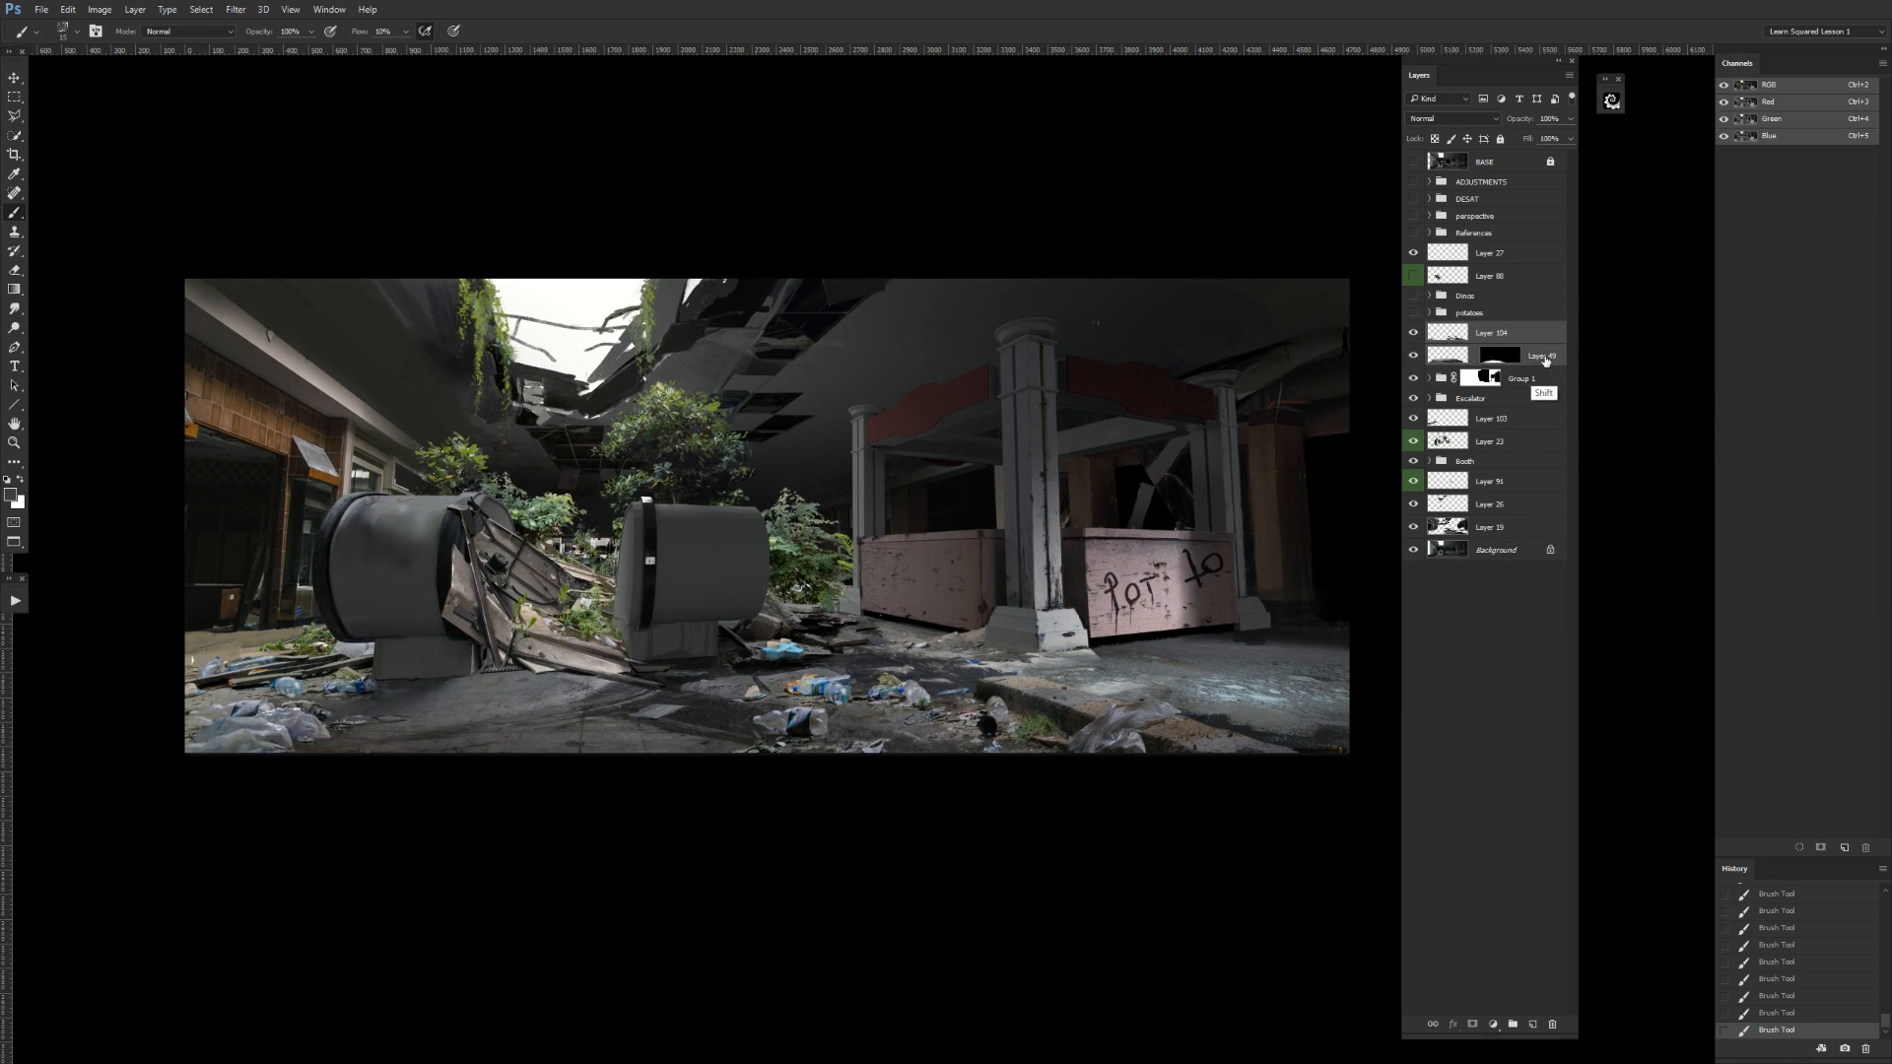
key("ctrl+g")
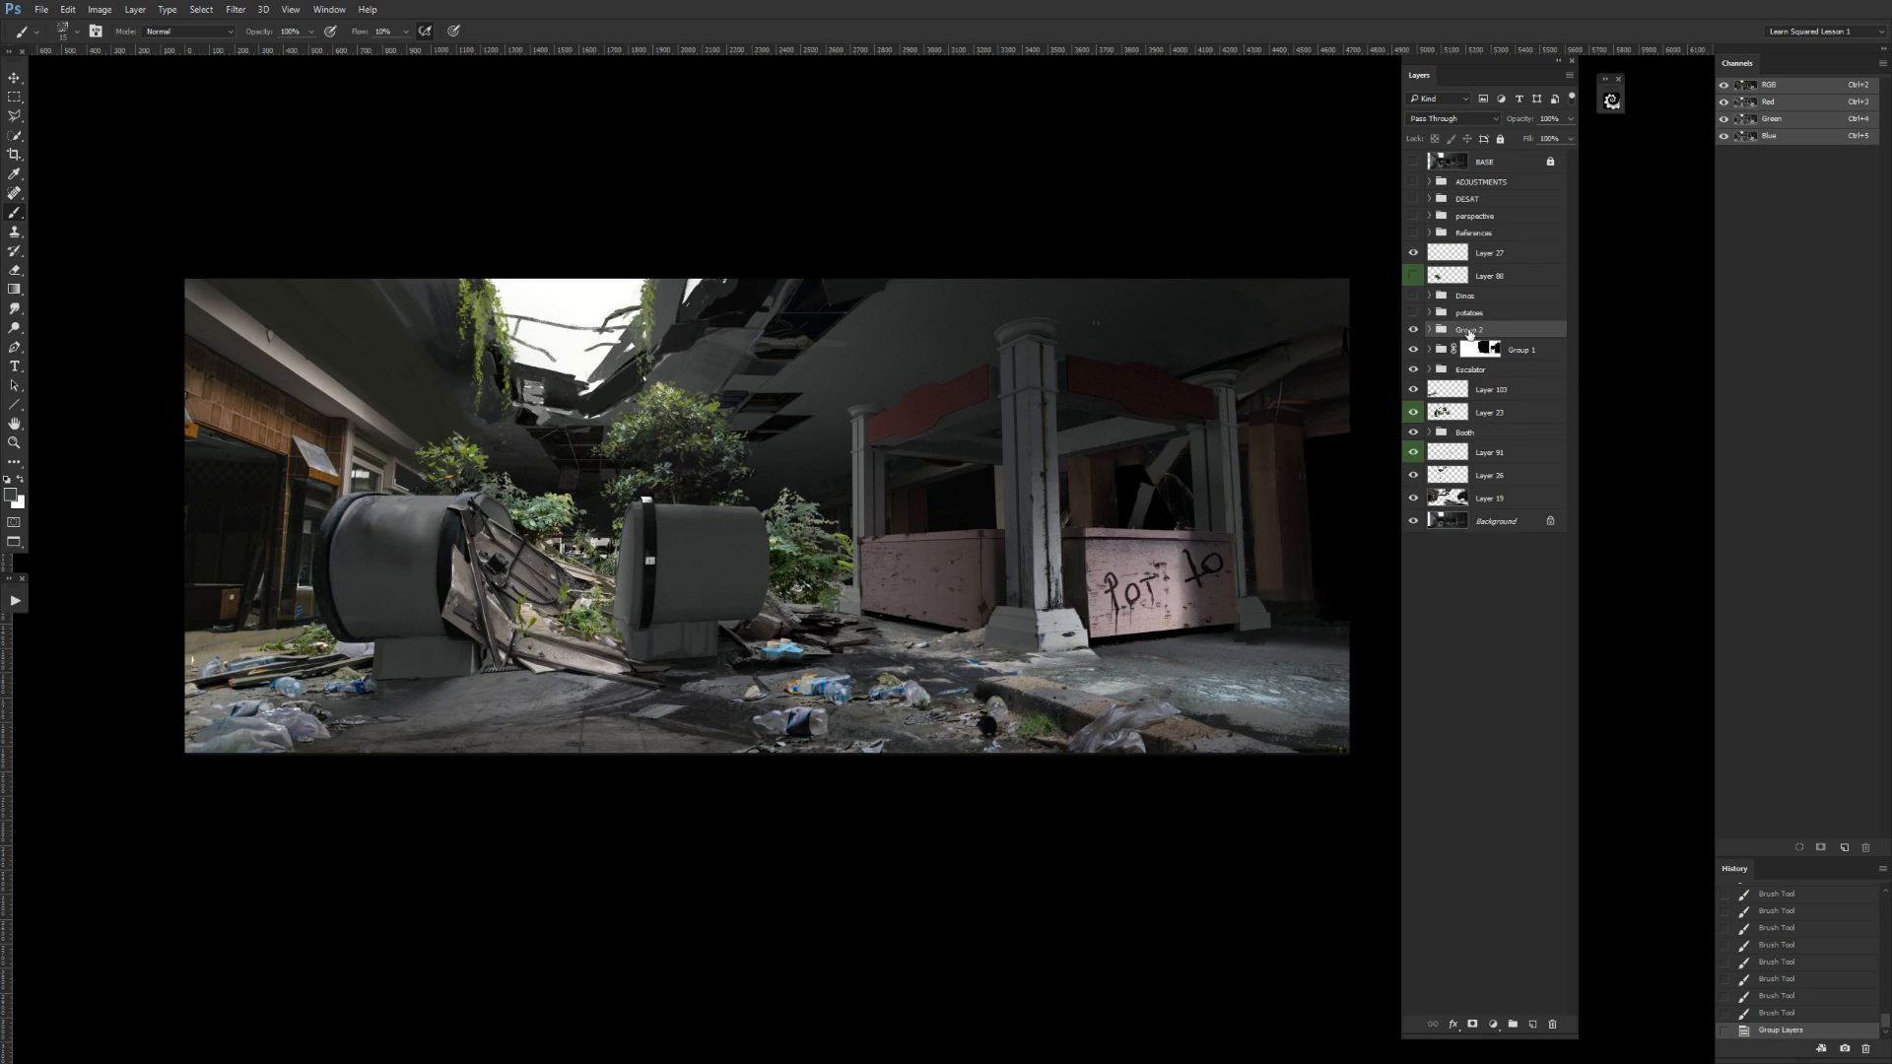
double_click(1469, 329)
type("Dirt and Shit")
key("Return")
Toggle Group 1 to check its effect and try moving it higher in the layer stack.
left_click(1414, 352)
left_click(1414, 352)
left_click(1414, 354)
left_click(1414, 355)
left_click_drag(1539, 352, 1542, 282)
key("ctrl+z")
left_click(1414, 351)
left_click(1413, 351)
left_click(1414, 353)
left_click(1414, 353)
Rename Group 1 as Lighting.
left_click(1525, 351)
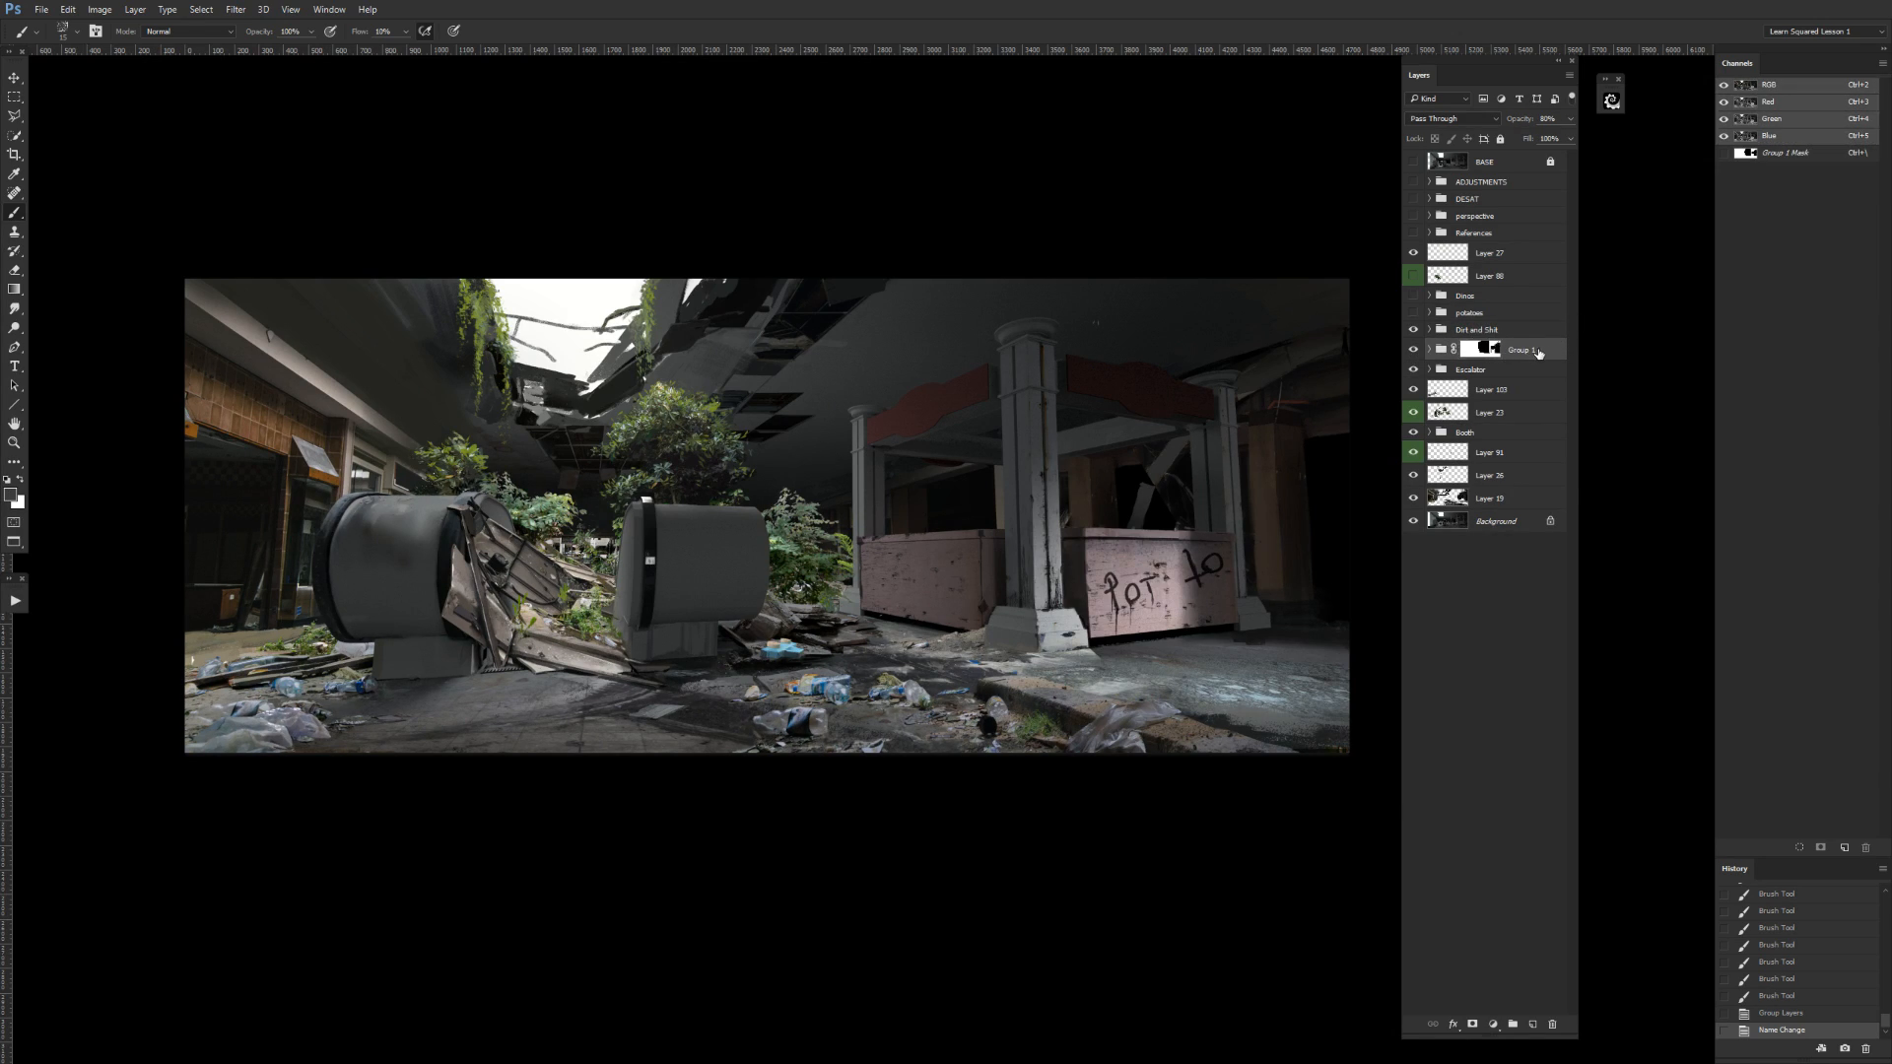
double_click(1525, 350)
type("Lighting")
key("Return")
Go through the three layers inside the Lighting group and try merging the top one down.
left_click(1429, 349)
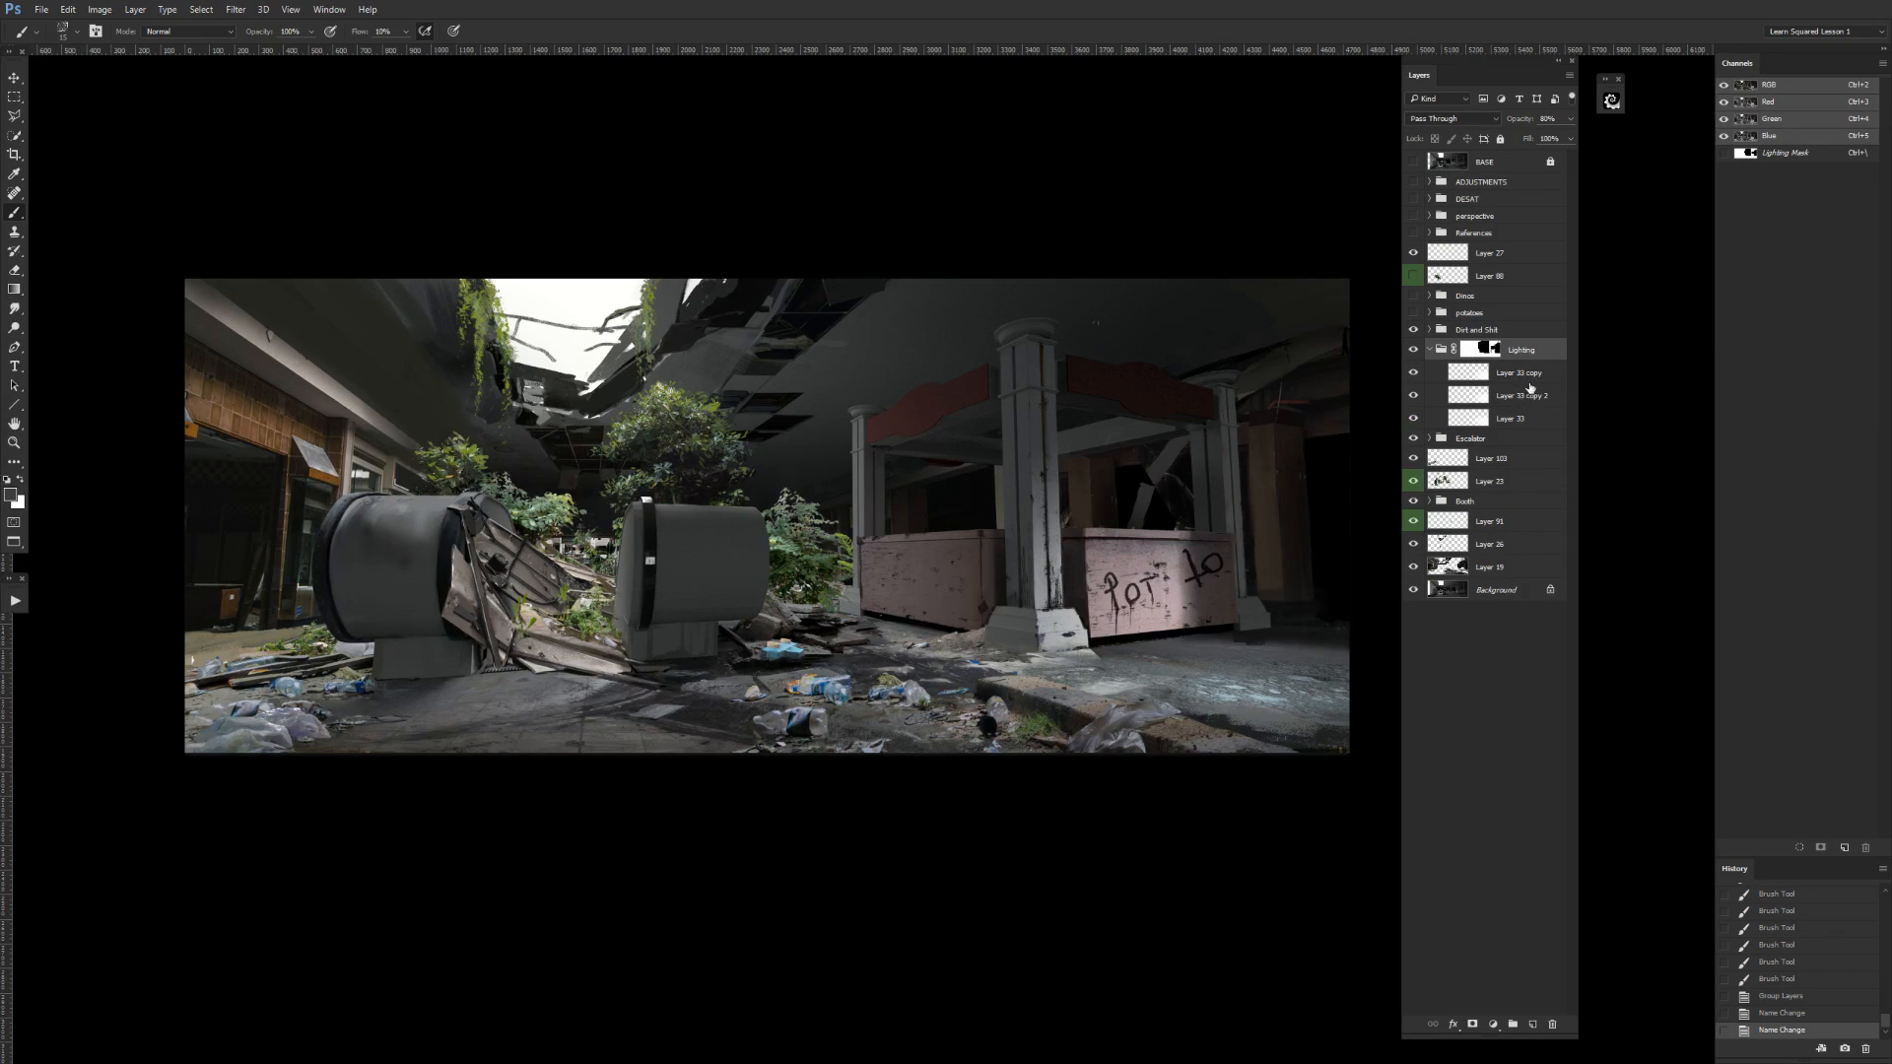
left_click(1526, 374)
left_click(1530, 395)
left_click(1530, 418)
left_click(1534, 375)
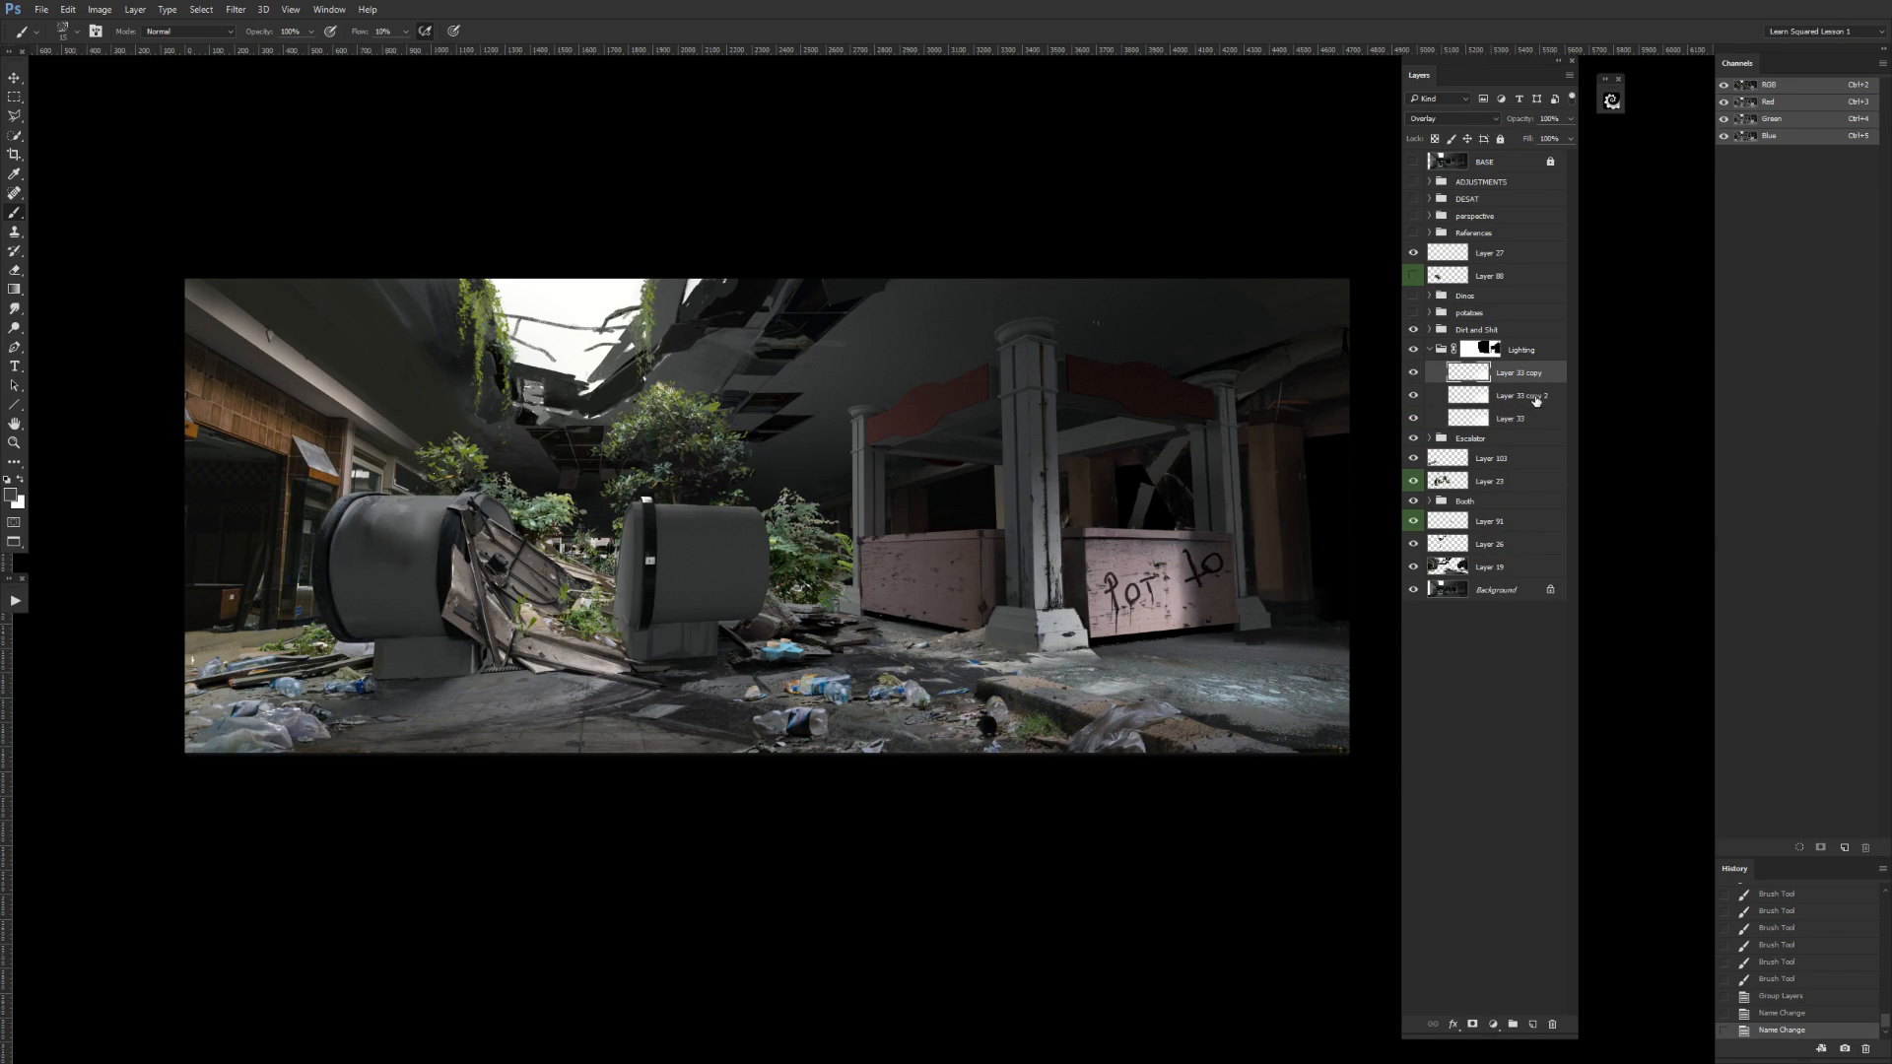
key("ctrl+e")
key("ctrl+z")
left_click(1512, 417)
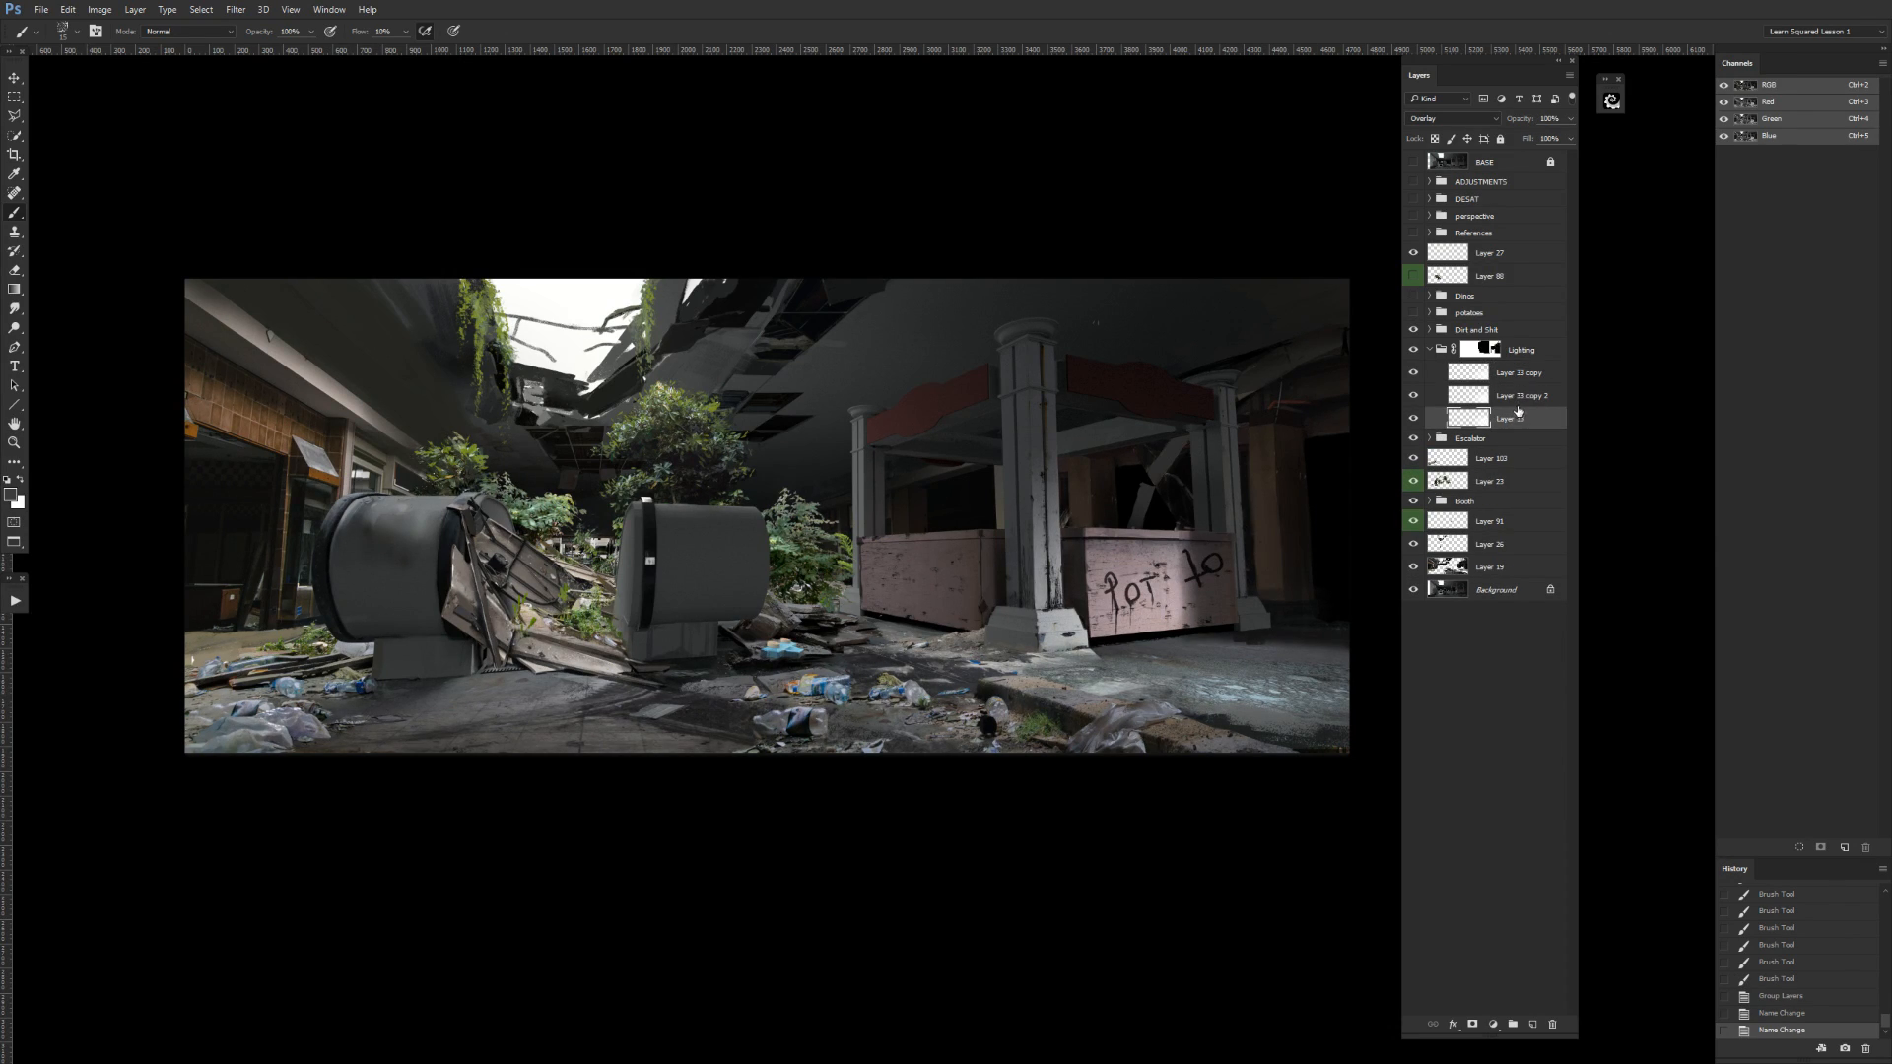
Collapse the Lighting group and color-label it blue.
left_click(1430, 350)
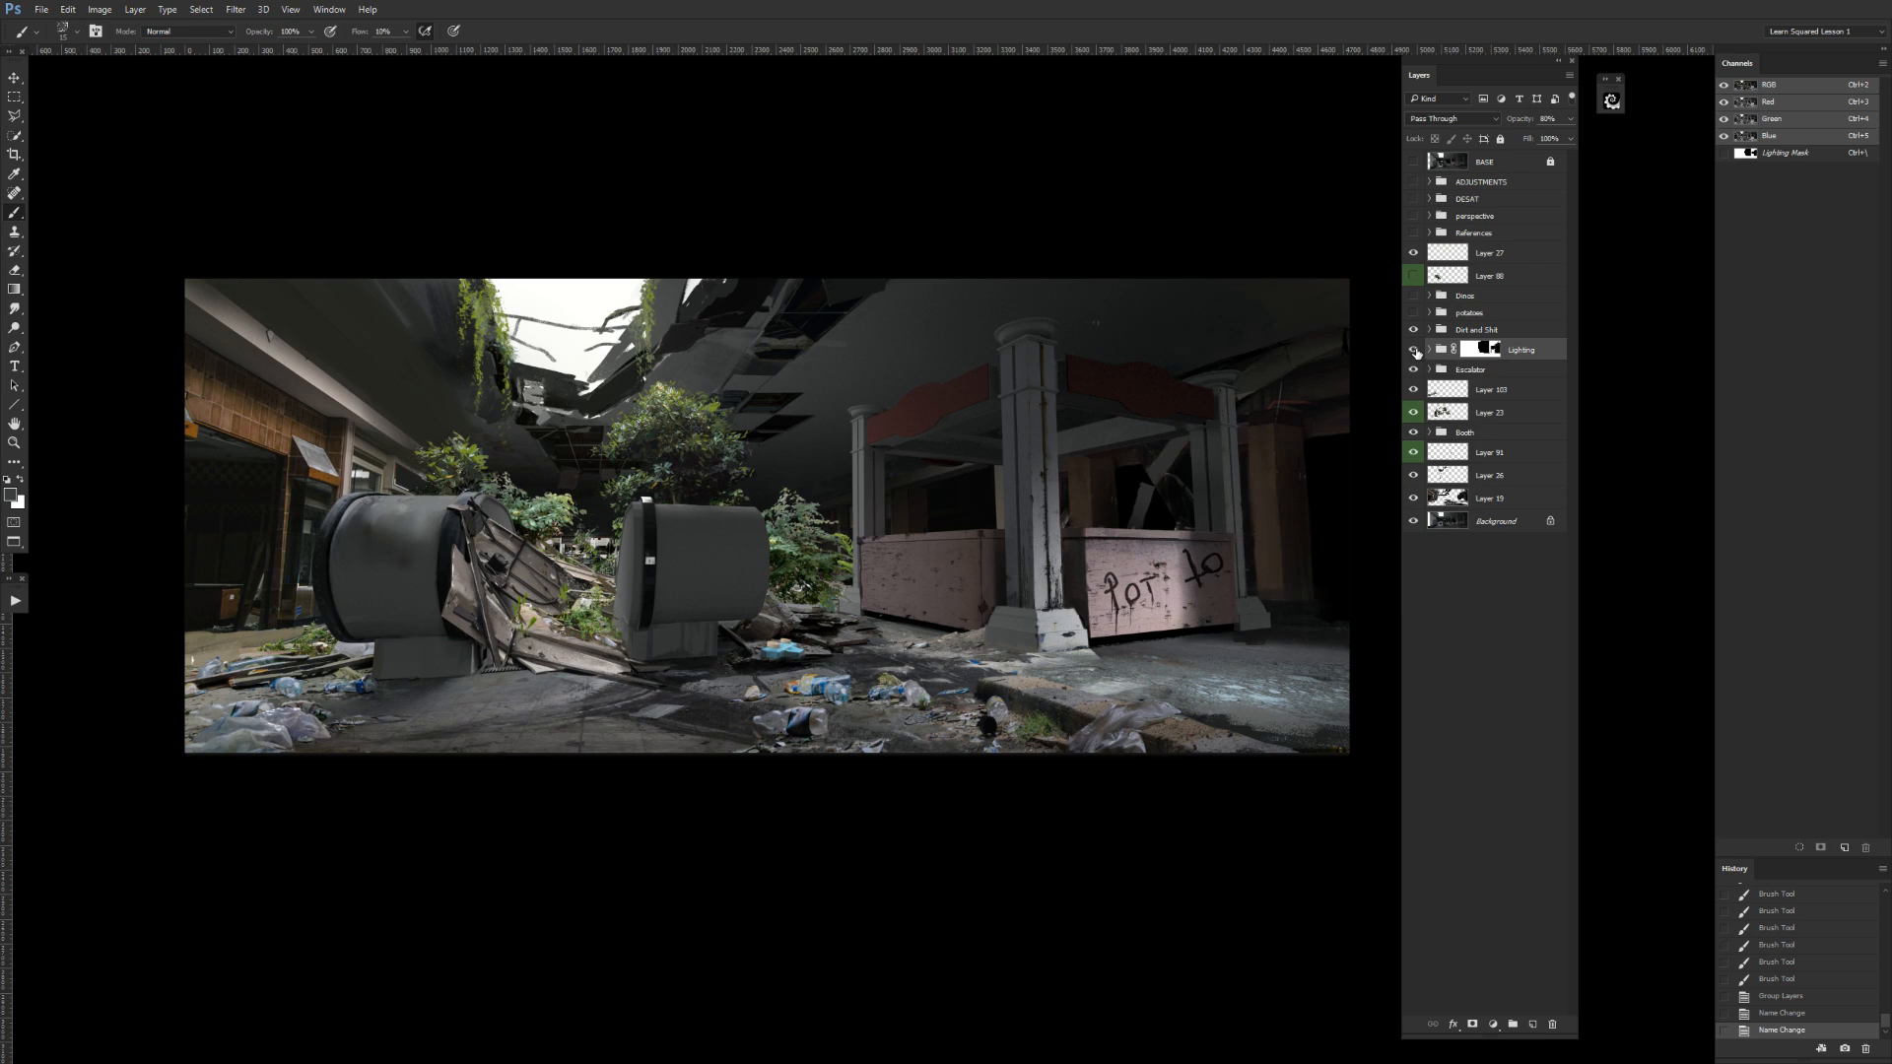
right_click(1415, 351)
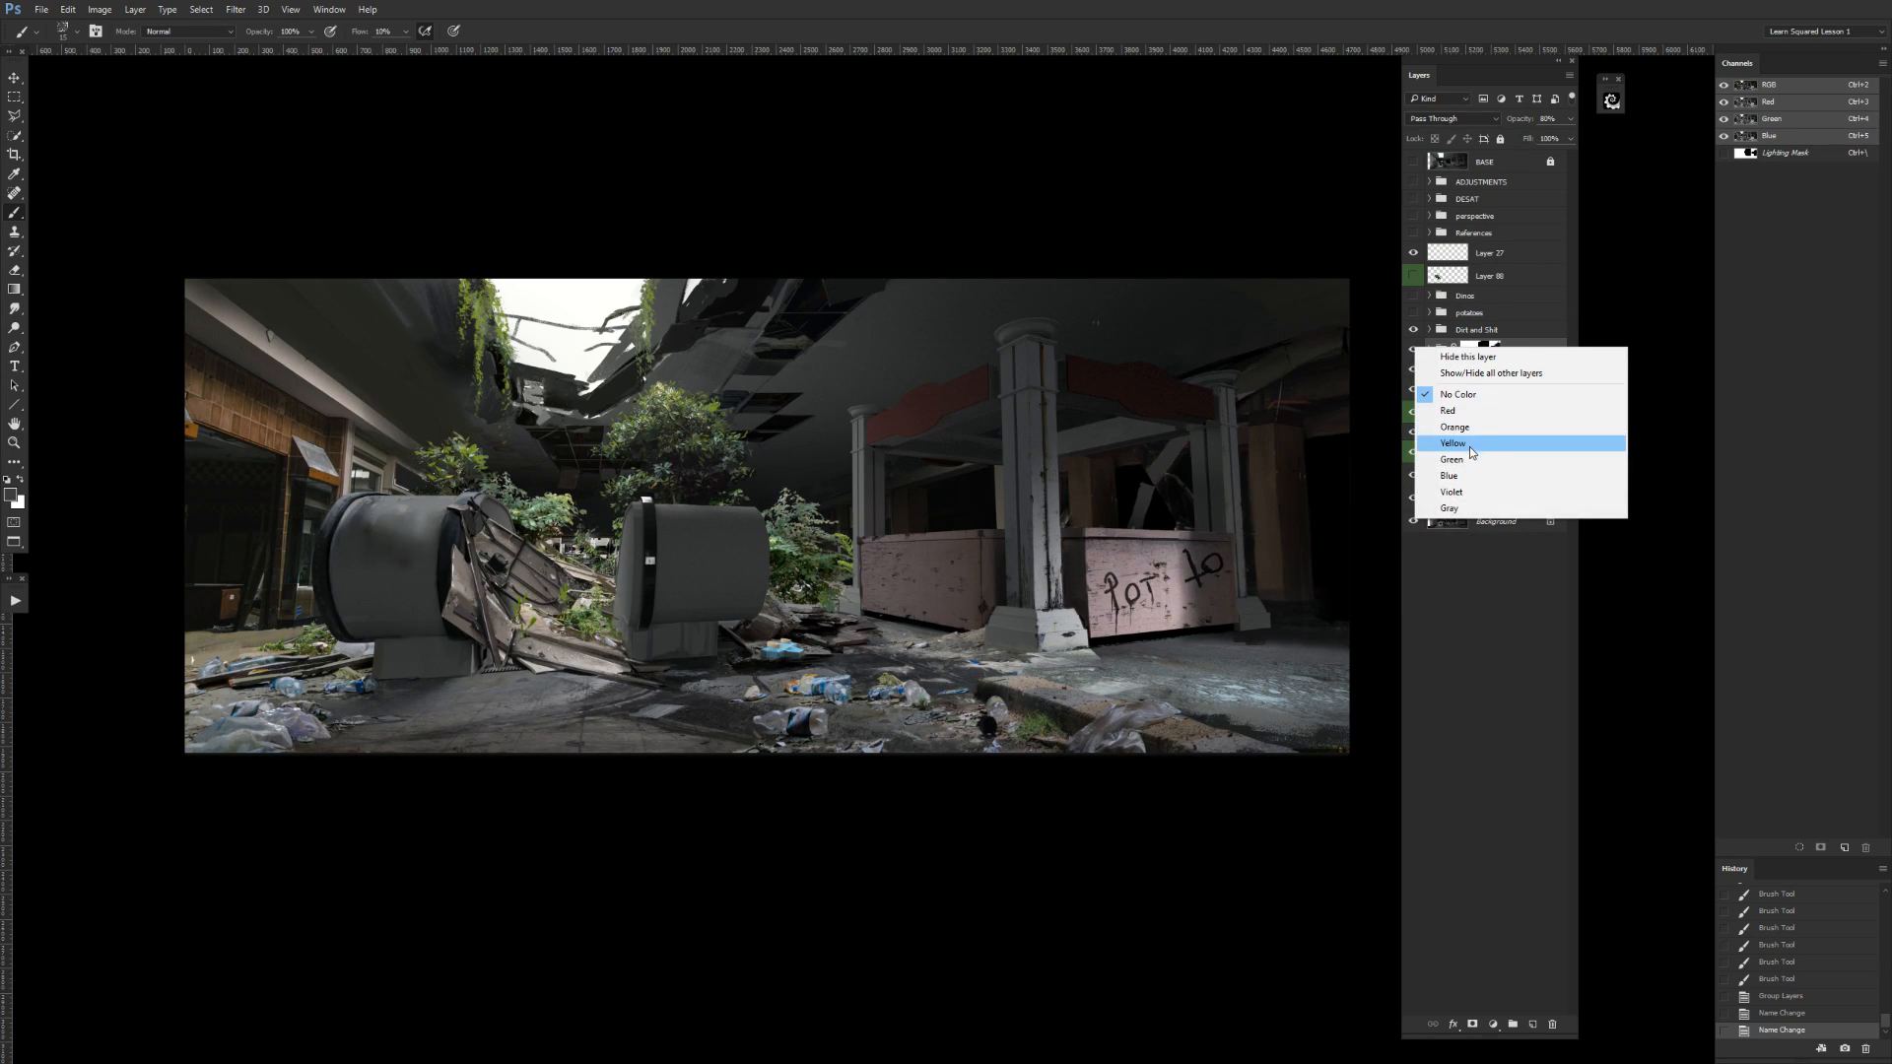
left_click(1455, 477)
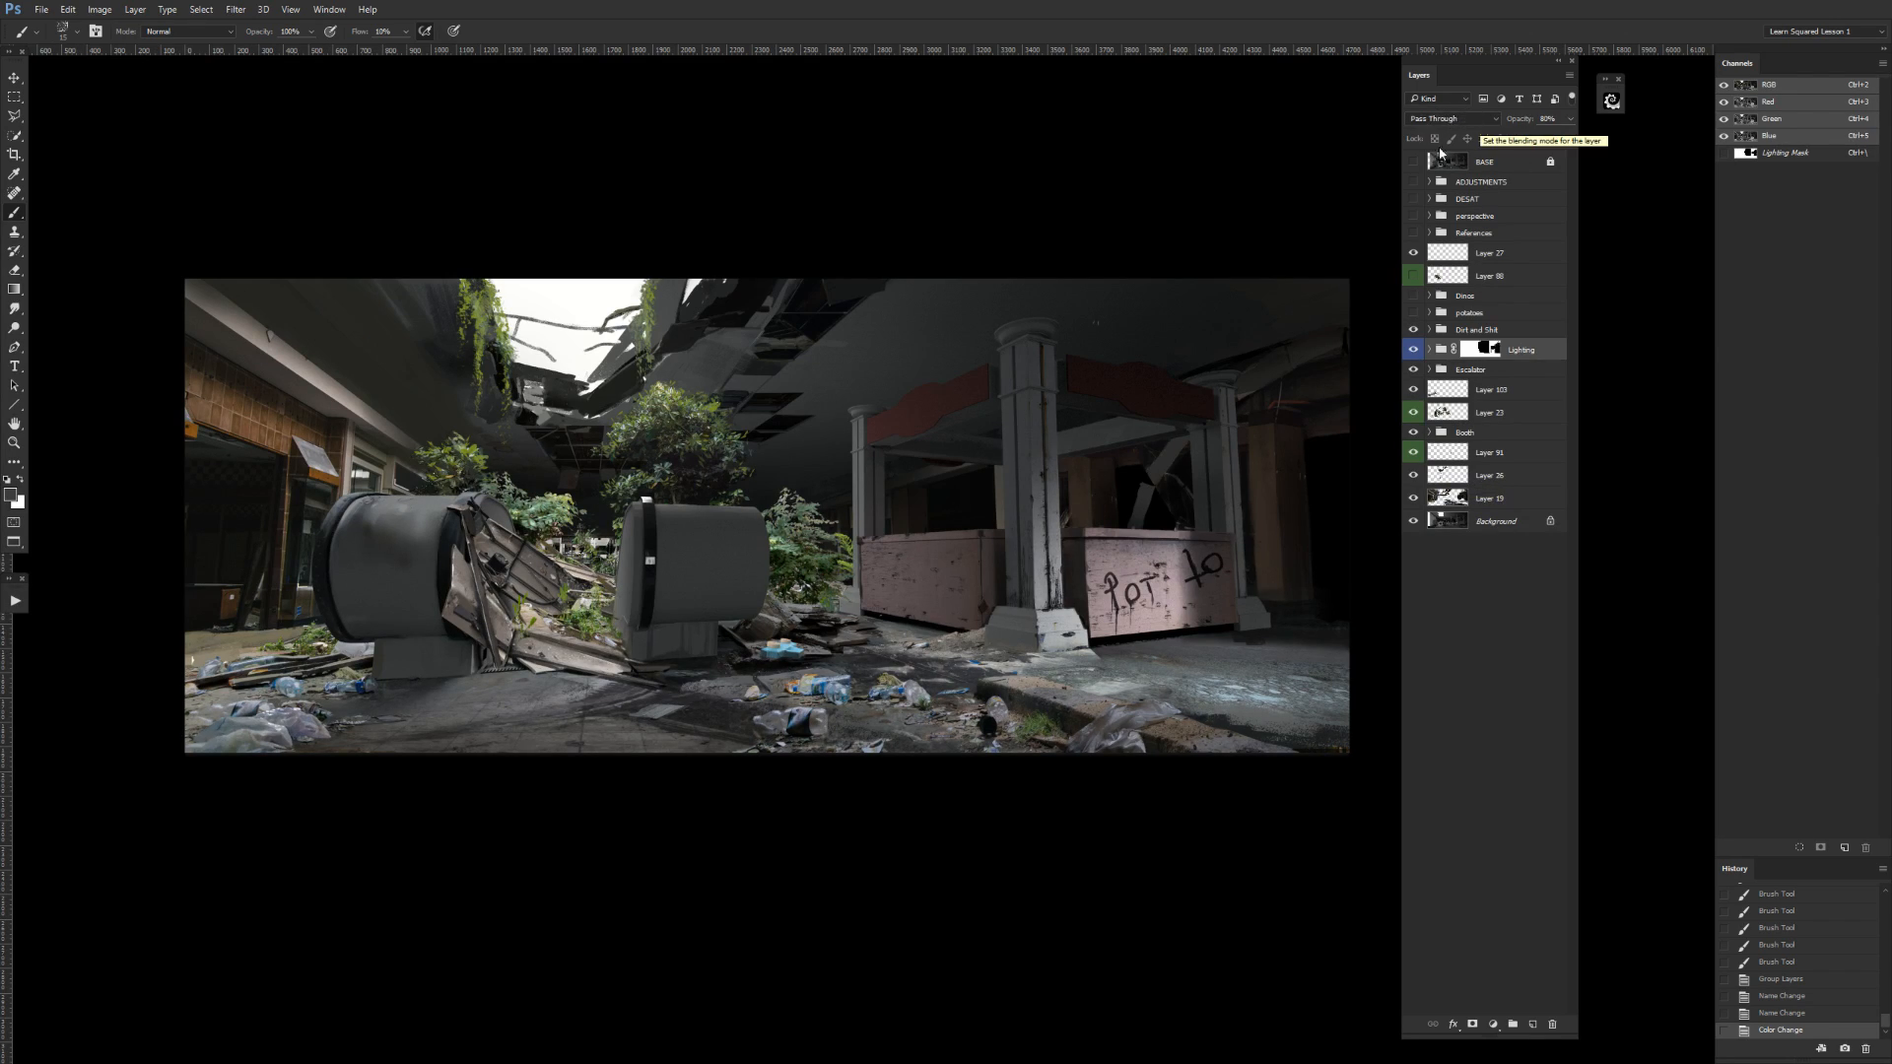
Check the blend modes of the detail layer below the green-labelled layers and of the Lighting group.
left_click(1477, 280)
left_click(1478, 477)
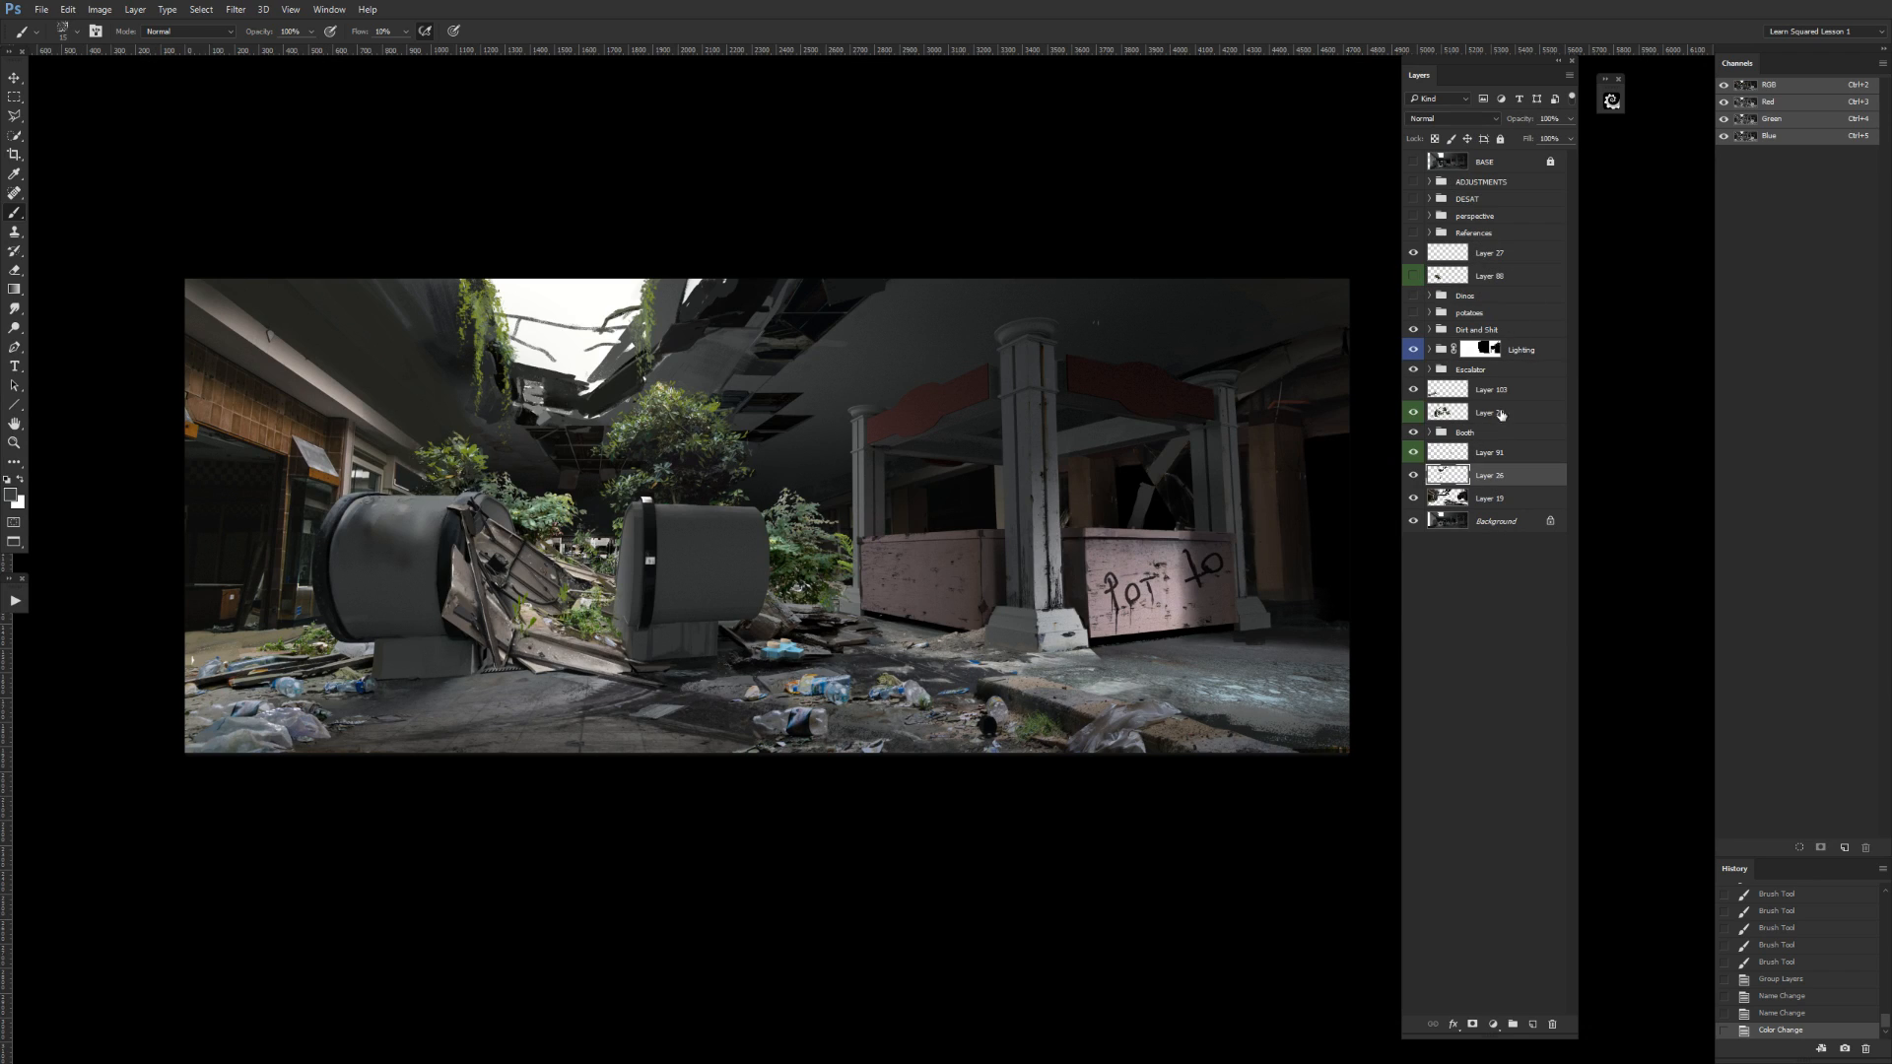
left_click(1414, 474)
left_click(1414, 476)
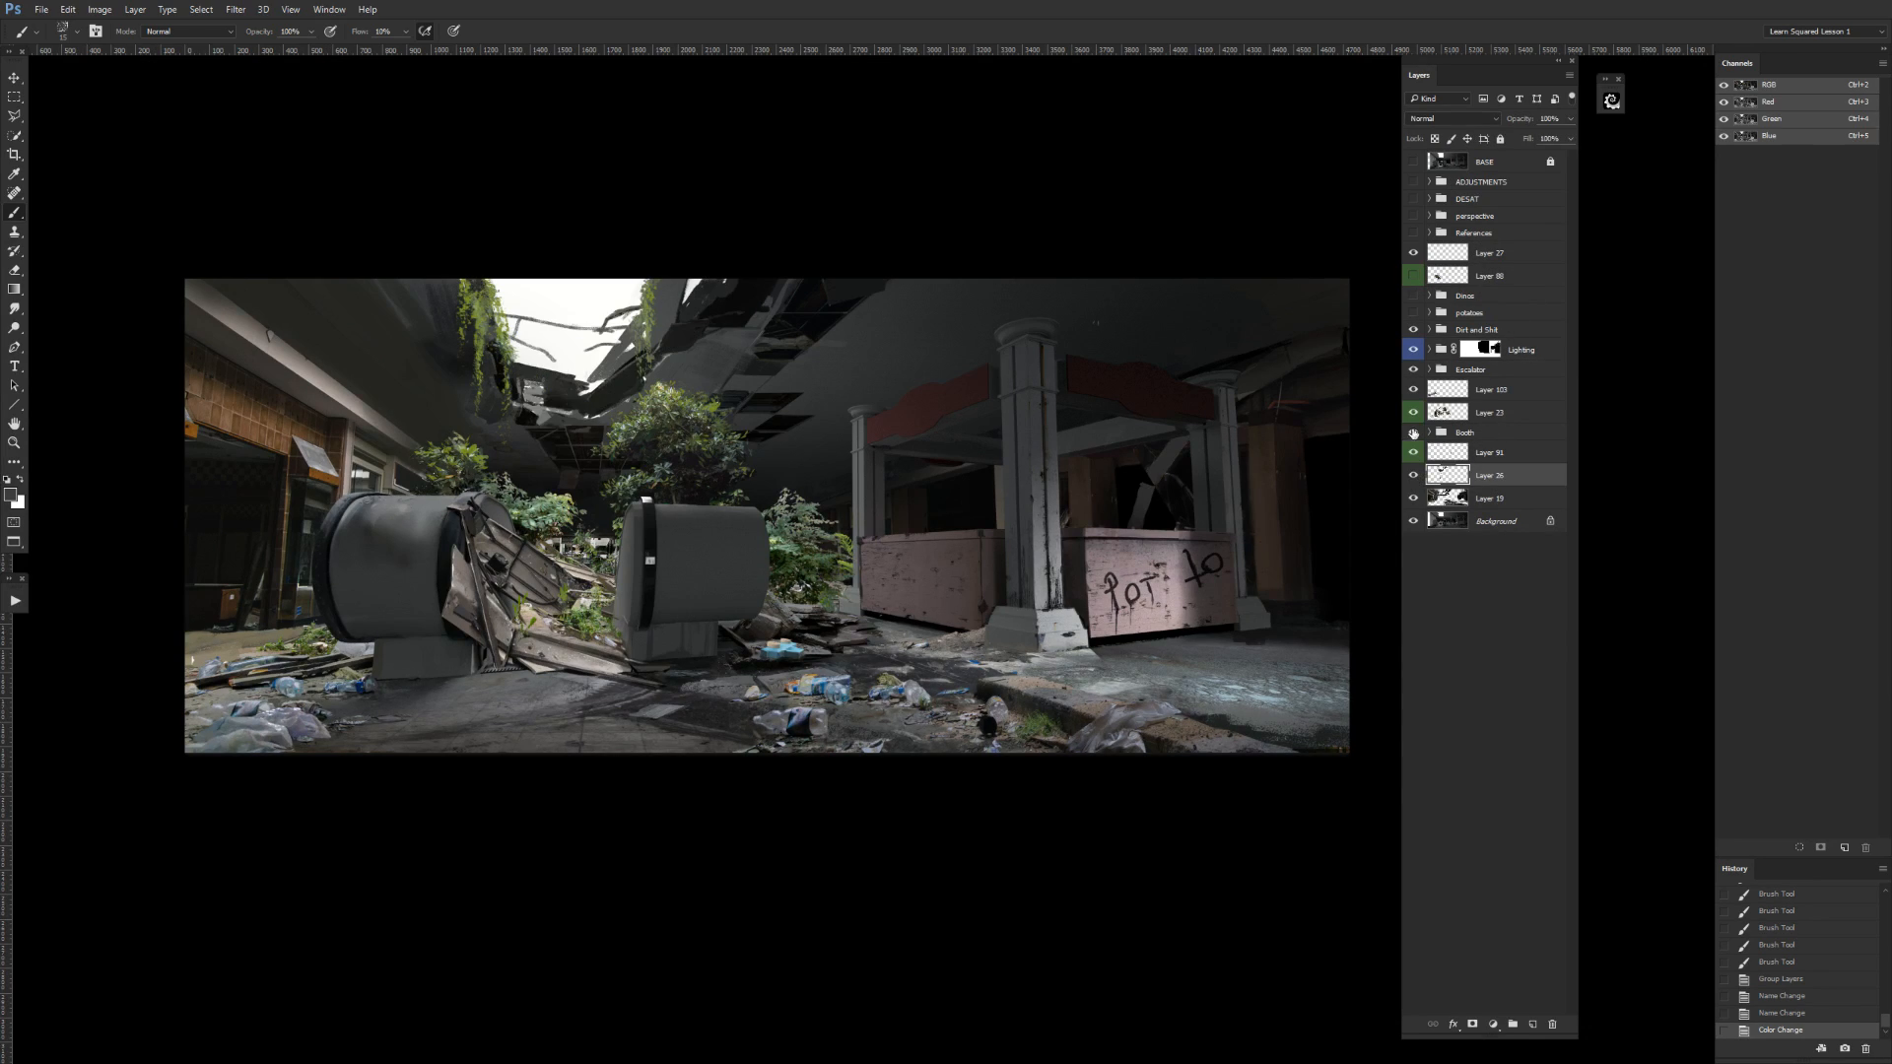
left_click(1437, 118)
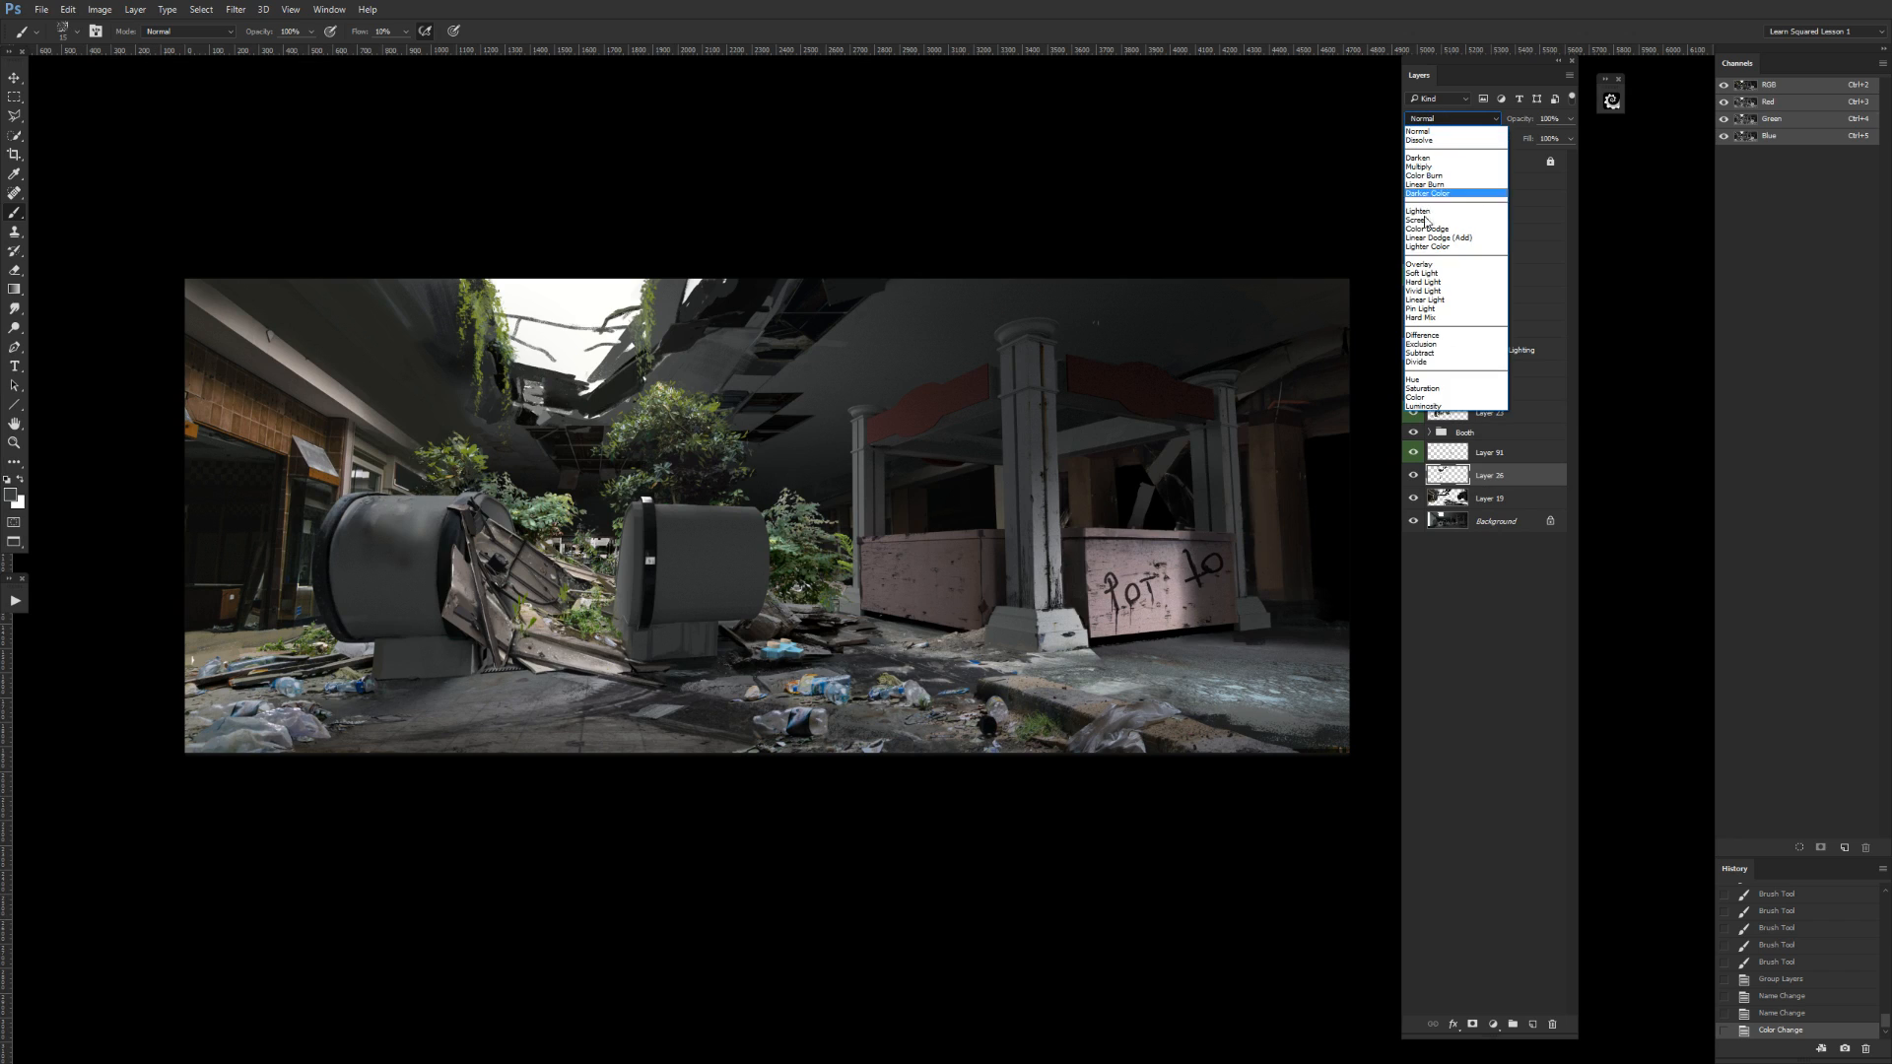
left_click(1429, 132)
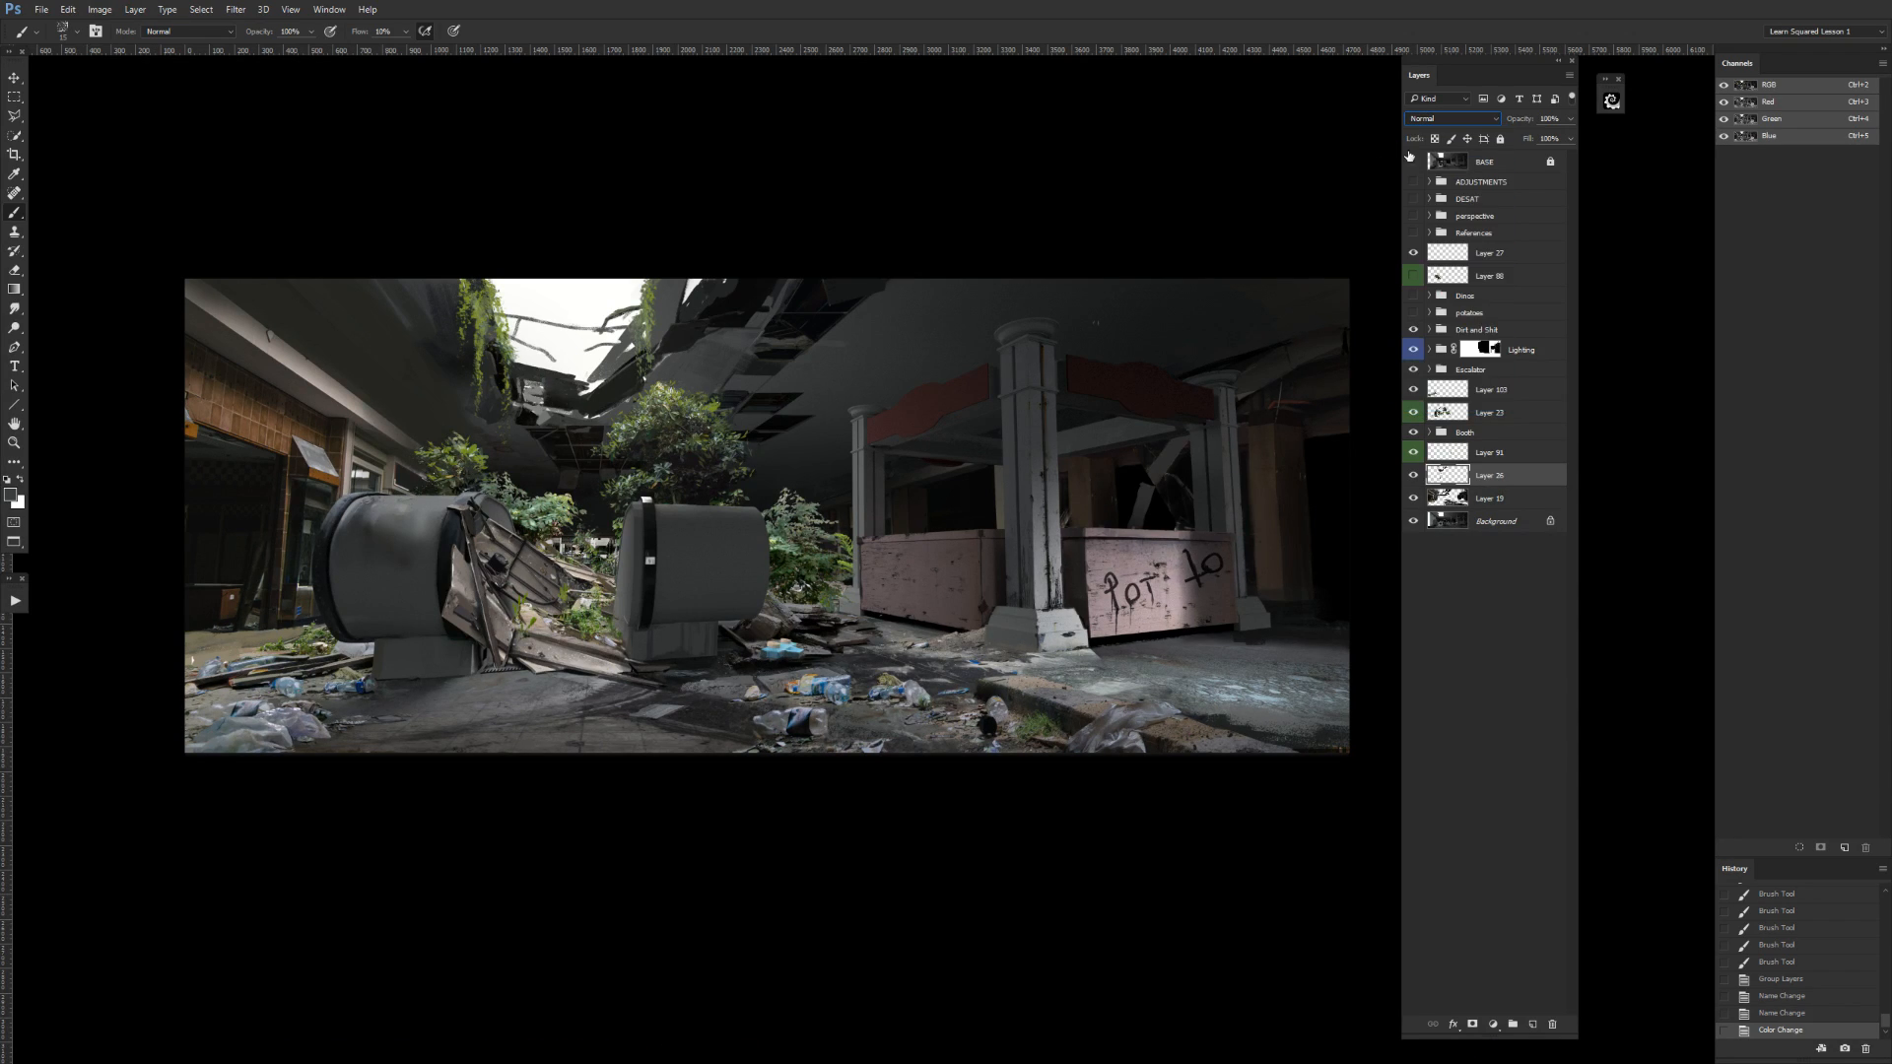
left_click(1547, 350)
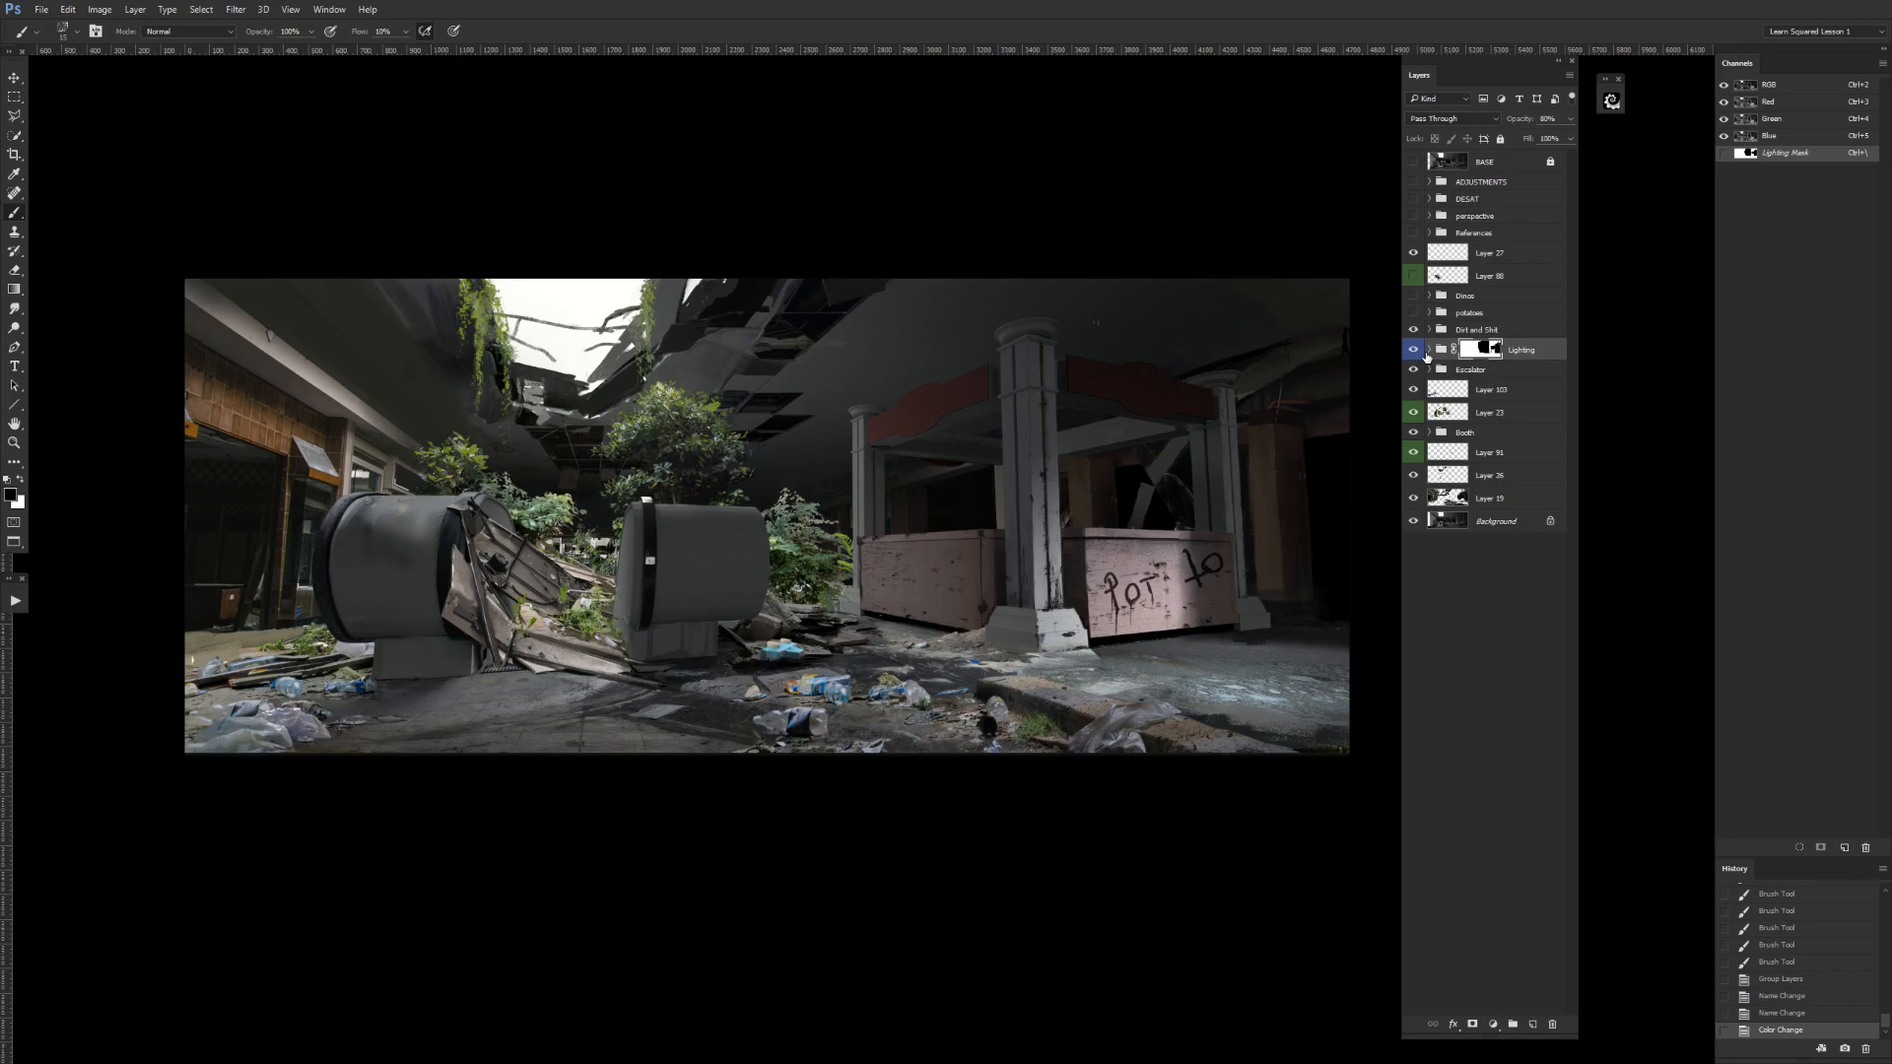
left_click(1448, 119)
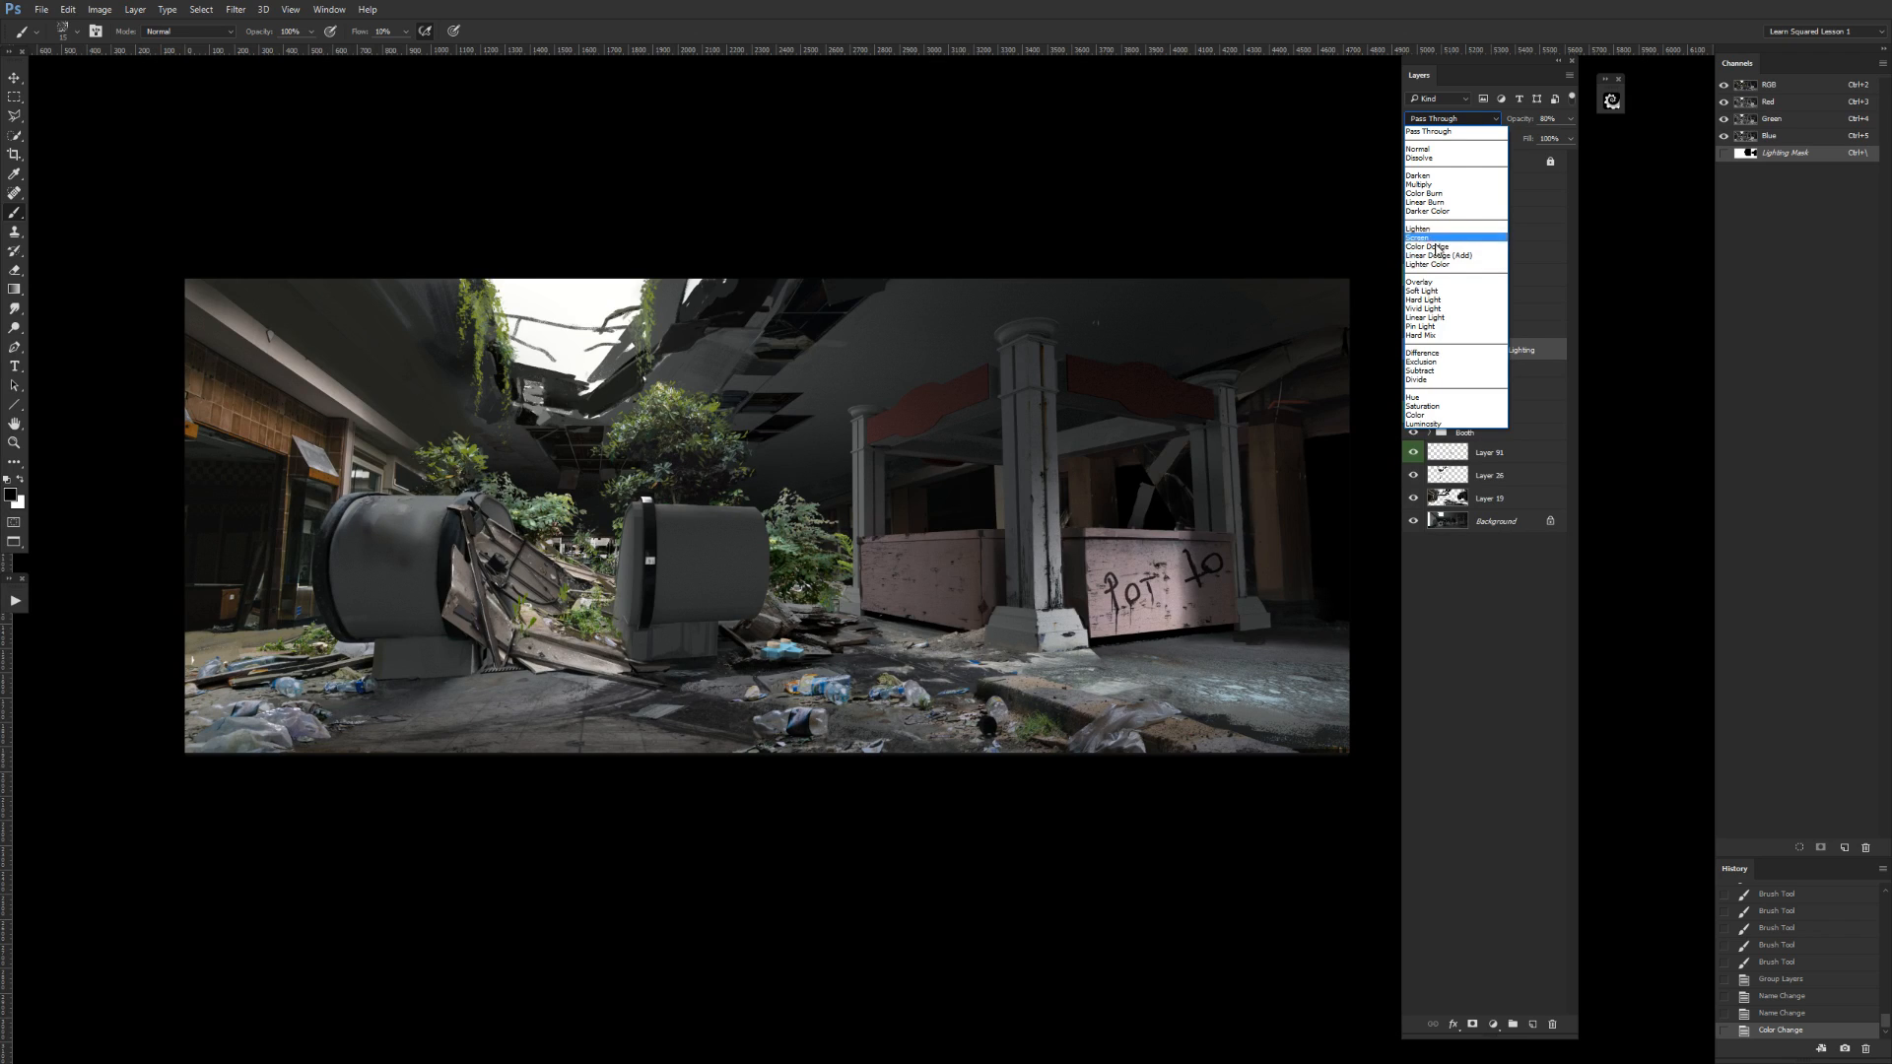
left_click(1299, 338)
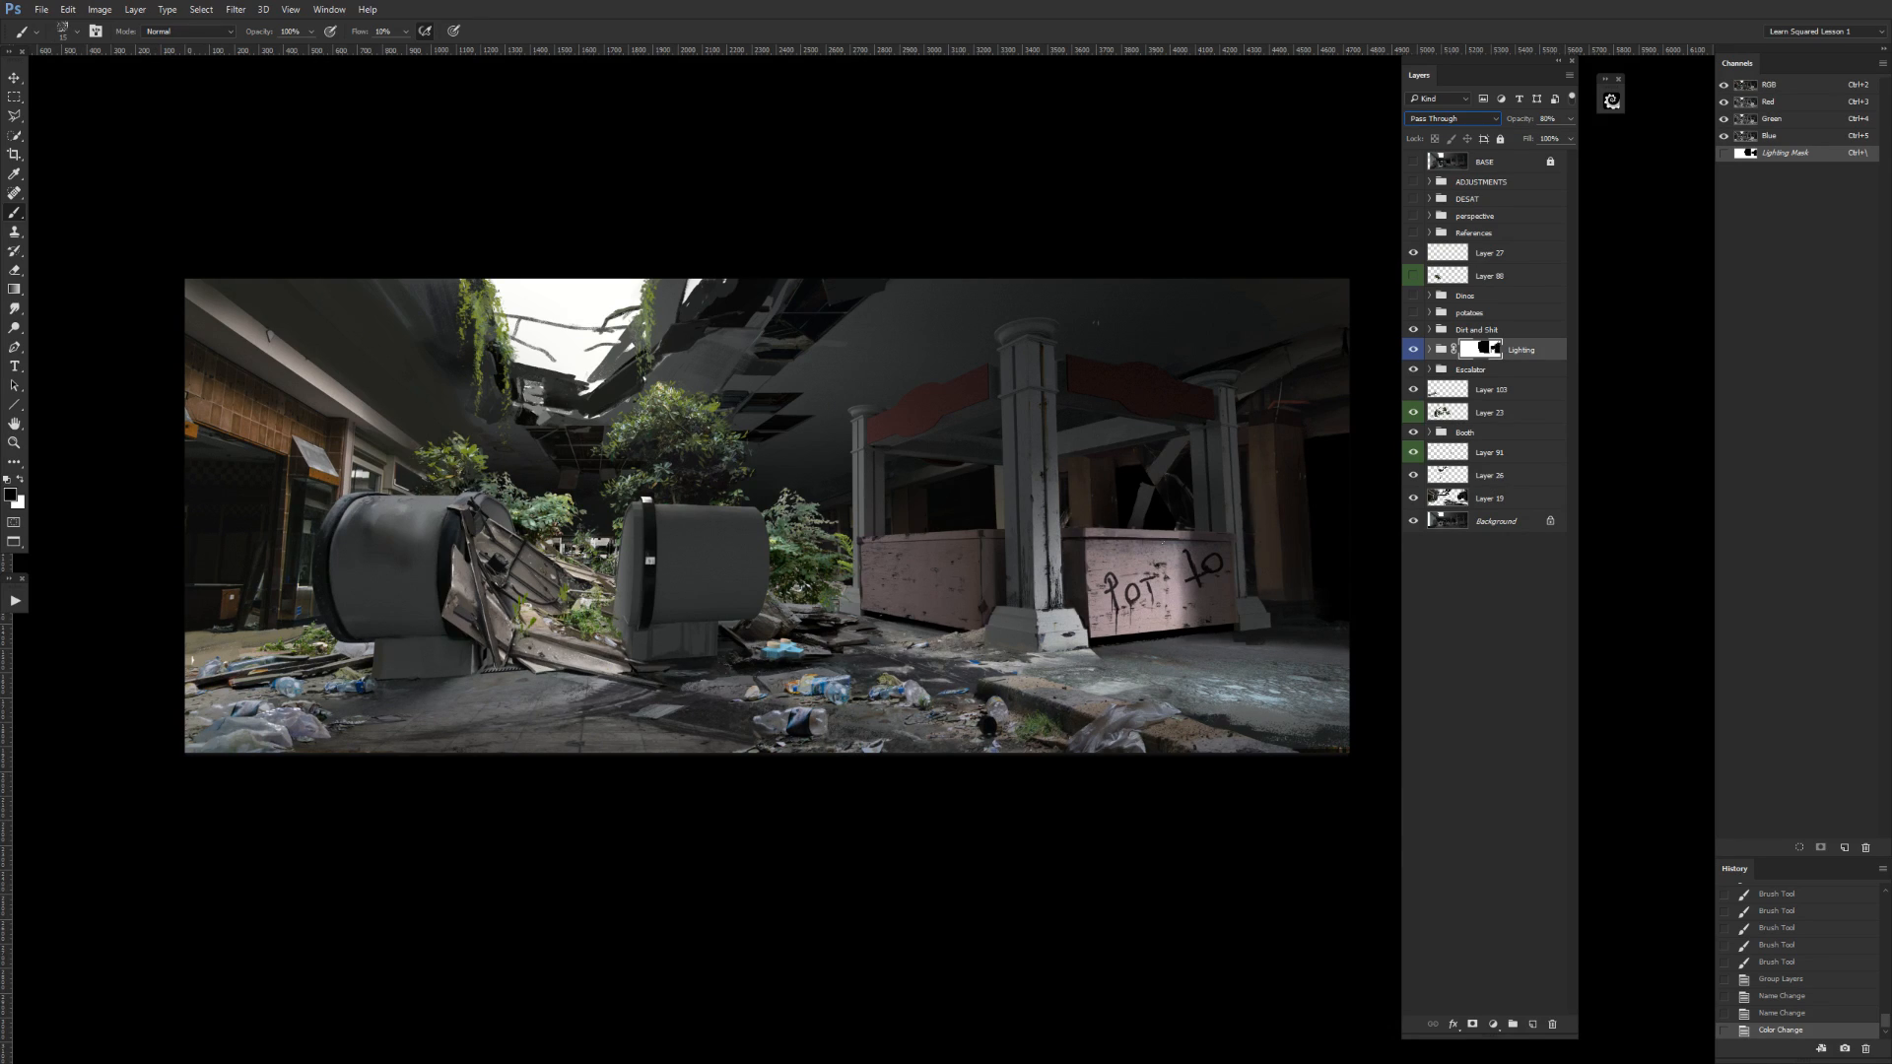
Toggle the two unlabelled layers above Background to compare them, and merge the upper one down into the mall structure layer.
left_click(1413, 476)
left_click(1413, 476)
left_click(1436, 477)
left_click(1414, 498)
left_click(1414, 477)
left_click(1414, 477)
left_click(1414, 497)
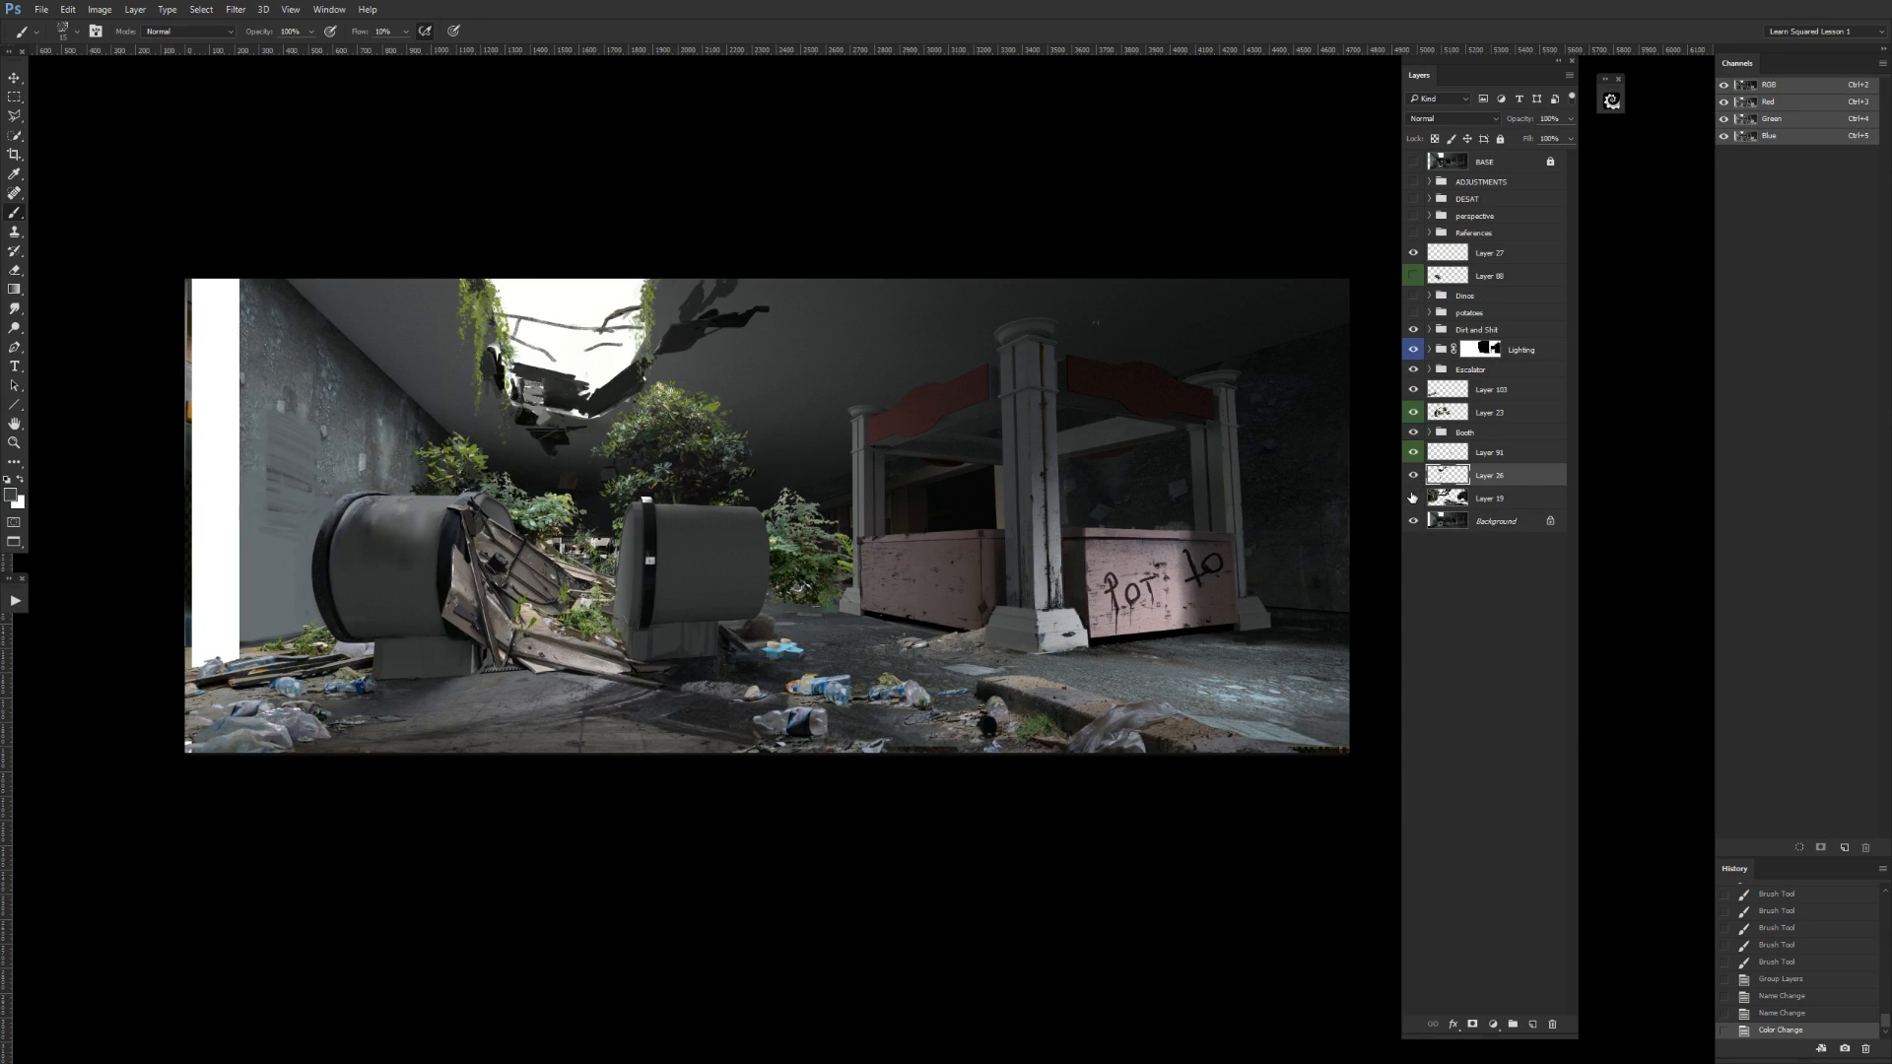
key("ctrl+e")
left_click(1413, 476)
left_click(1413, 476)
Check the lower green-labelled layer and try moving the Booth group above the main foliage layer.
left_click(1413, 452)
left_click(1413, 453)
left_click(1445, 453)
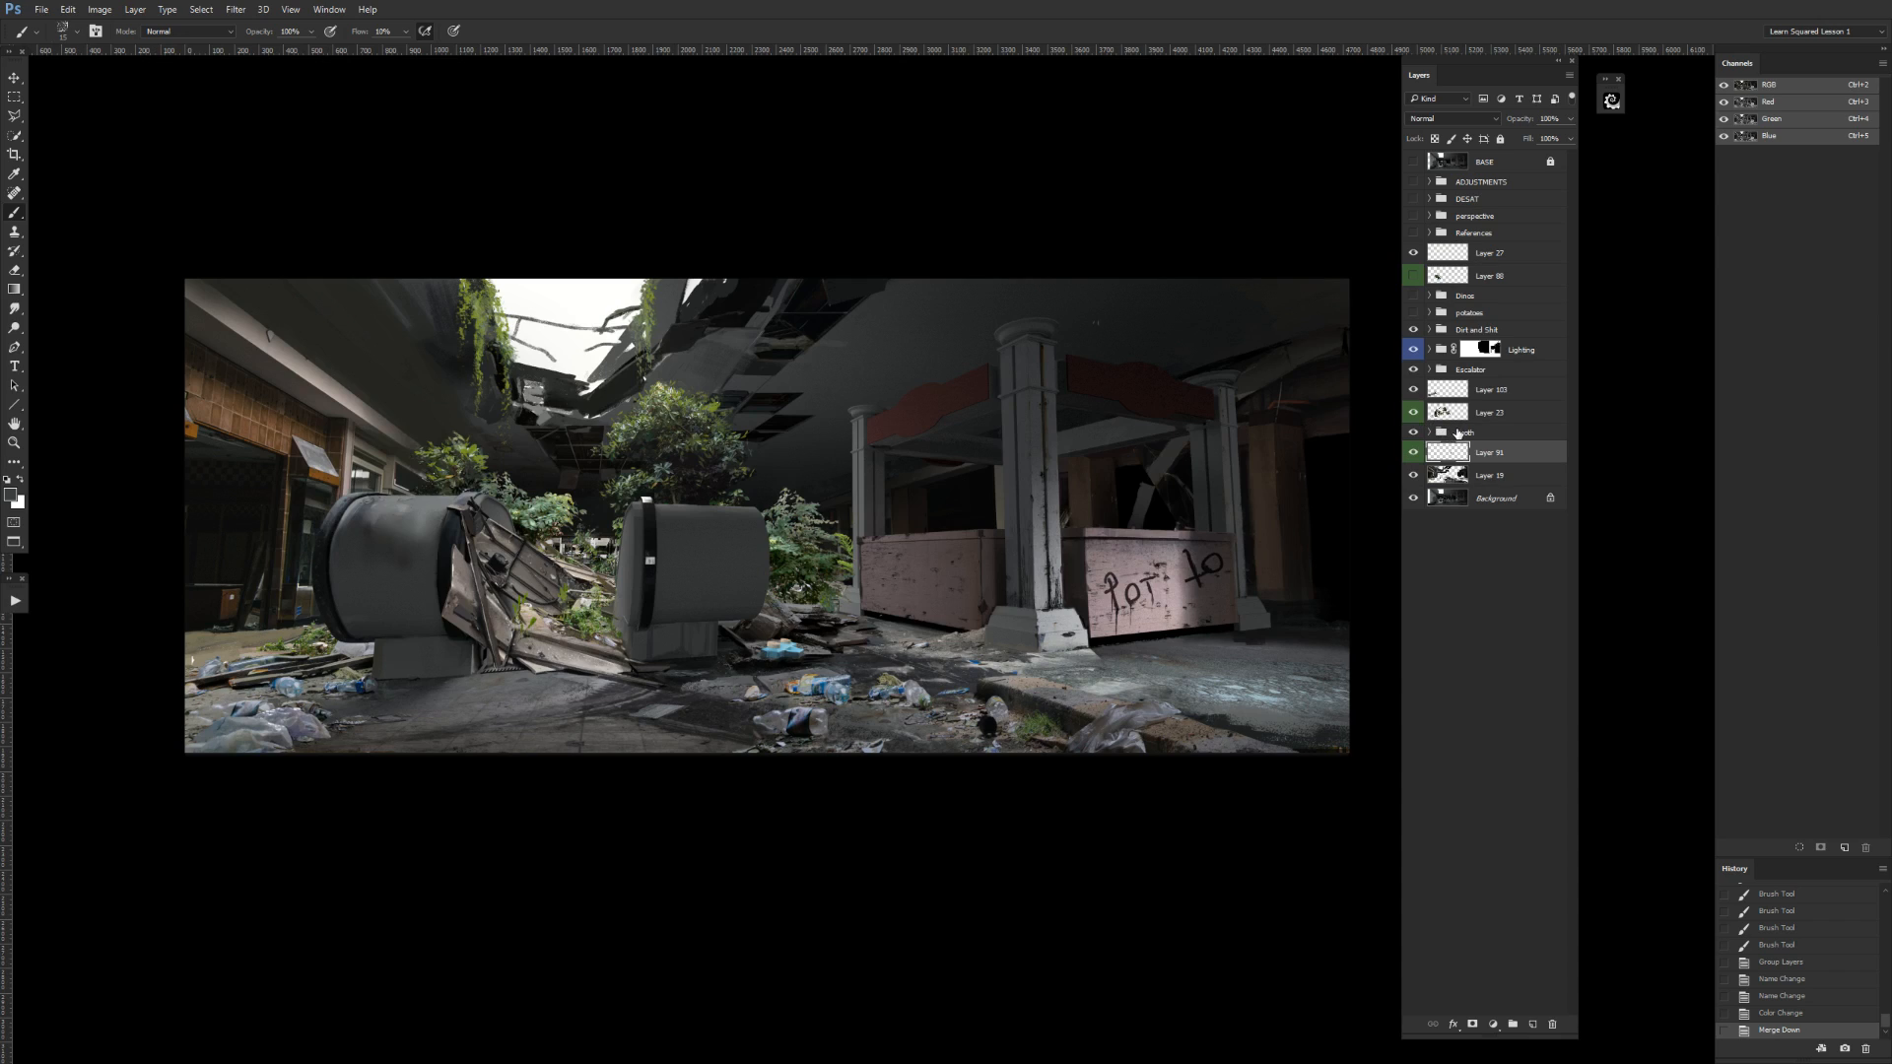
left_click_drag(1458, 434, 1518, 409)
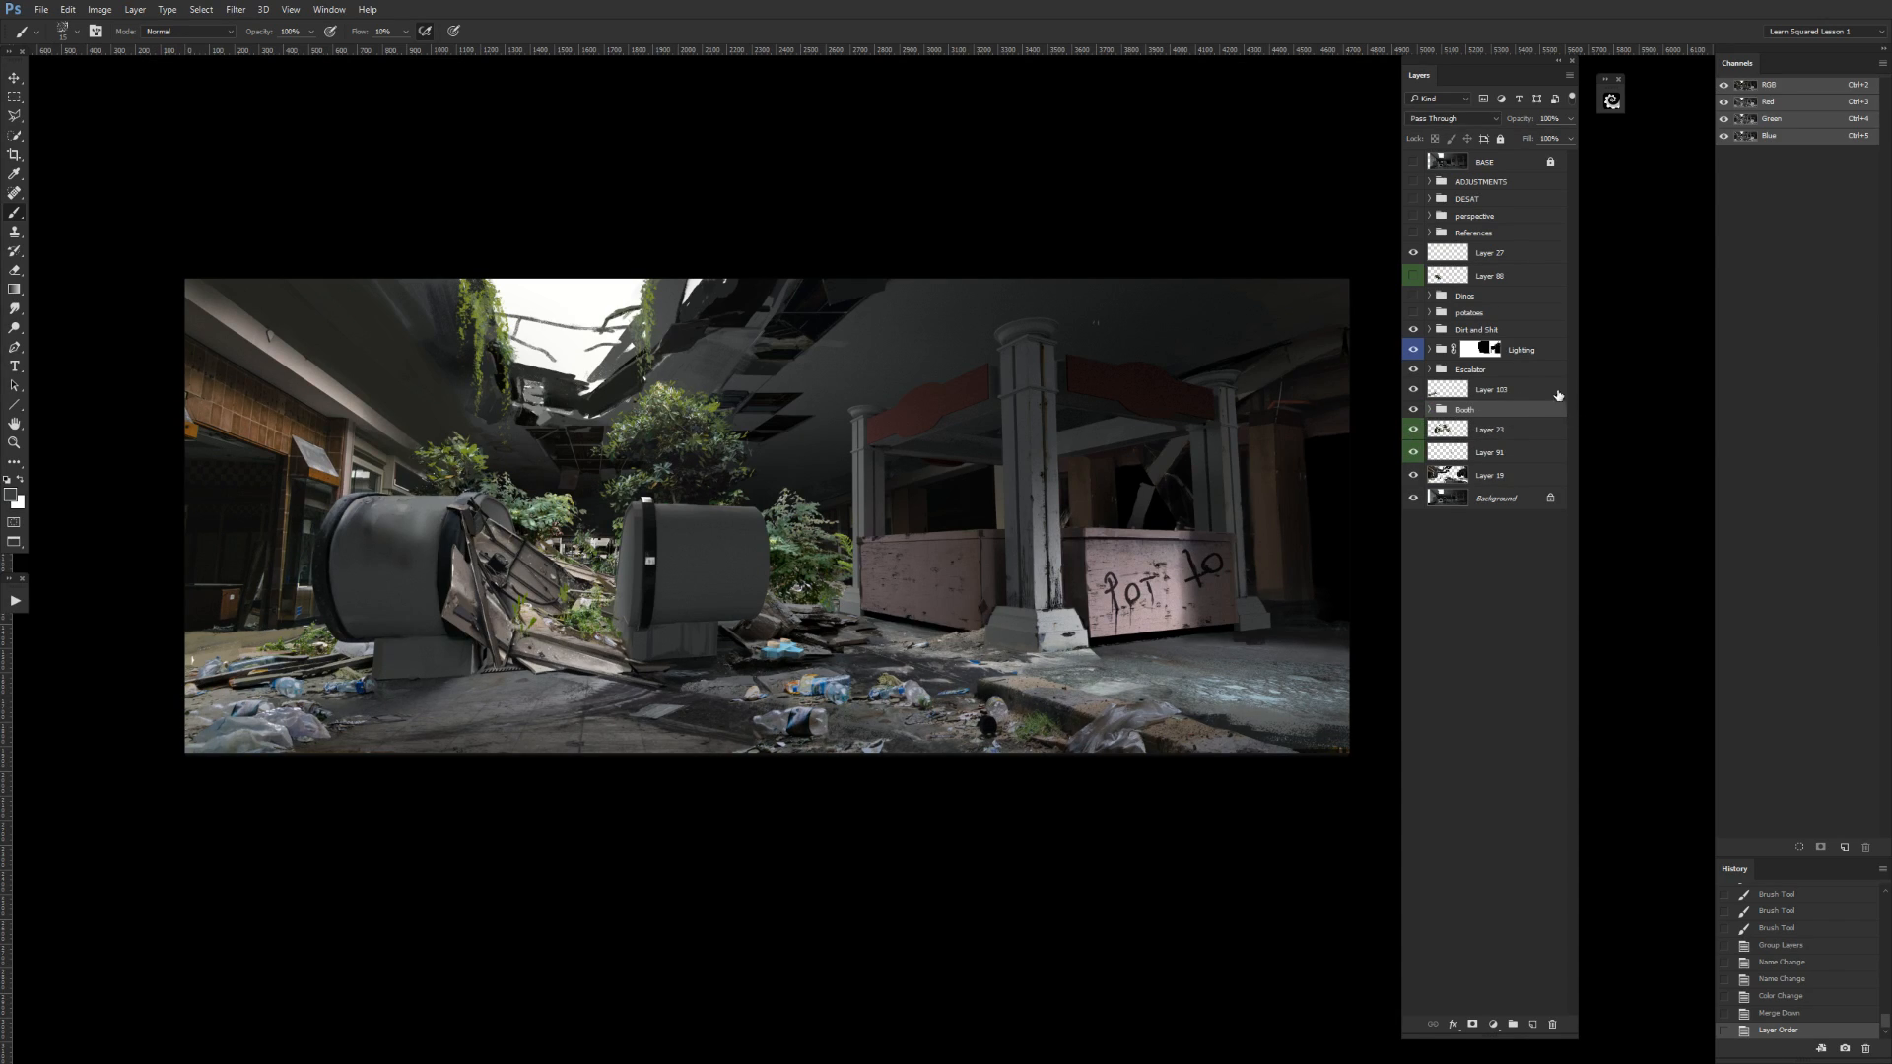
left_click(1413, 410)
left_click(1413, 410)
key("ctrl+z")
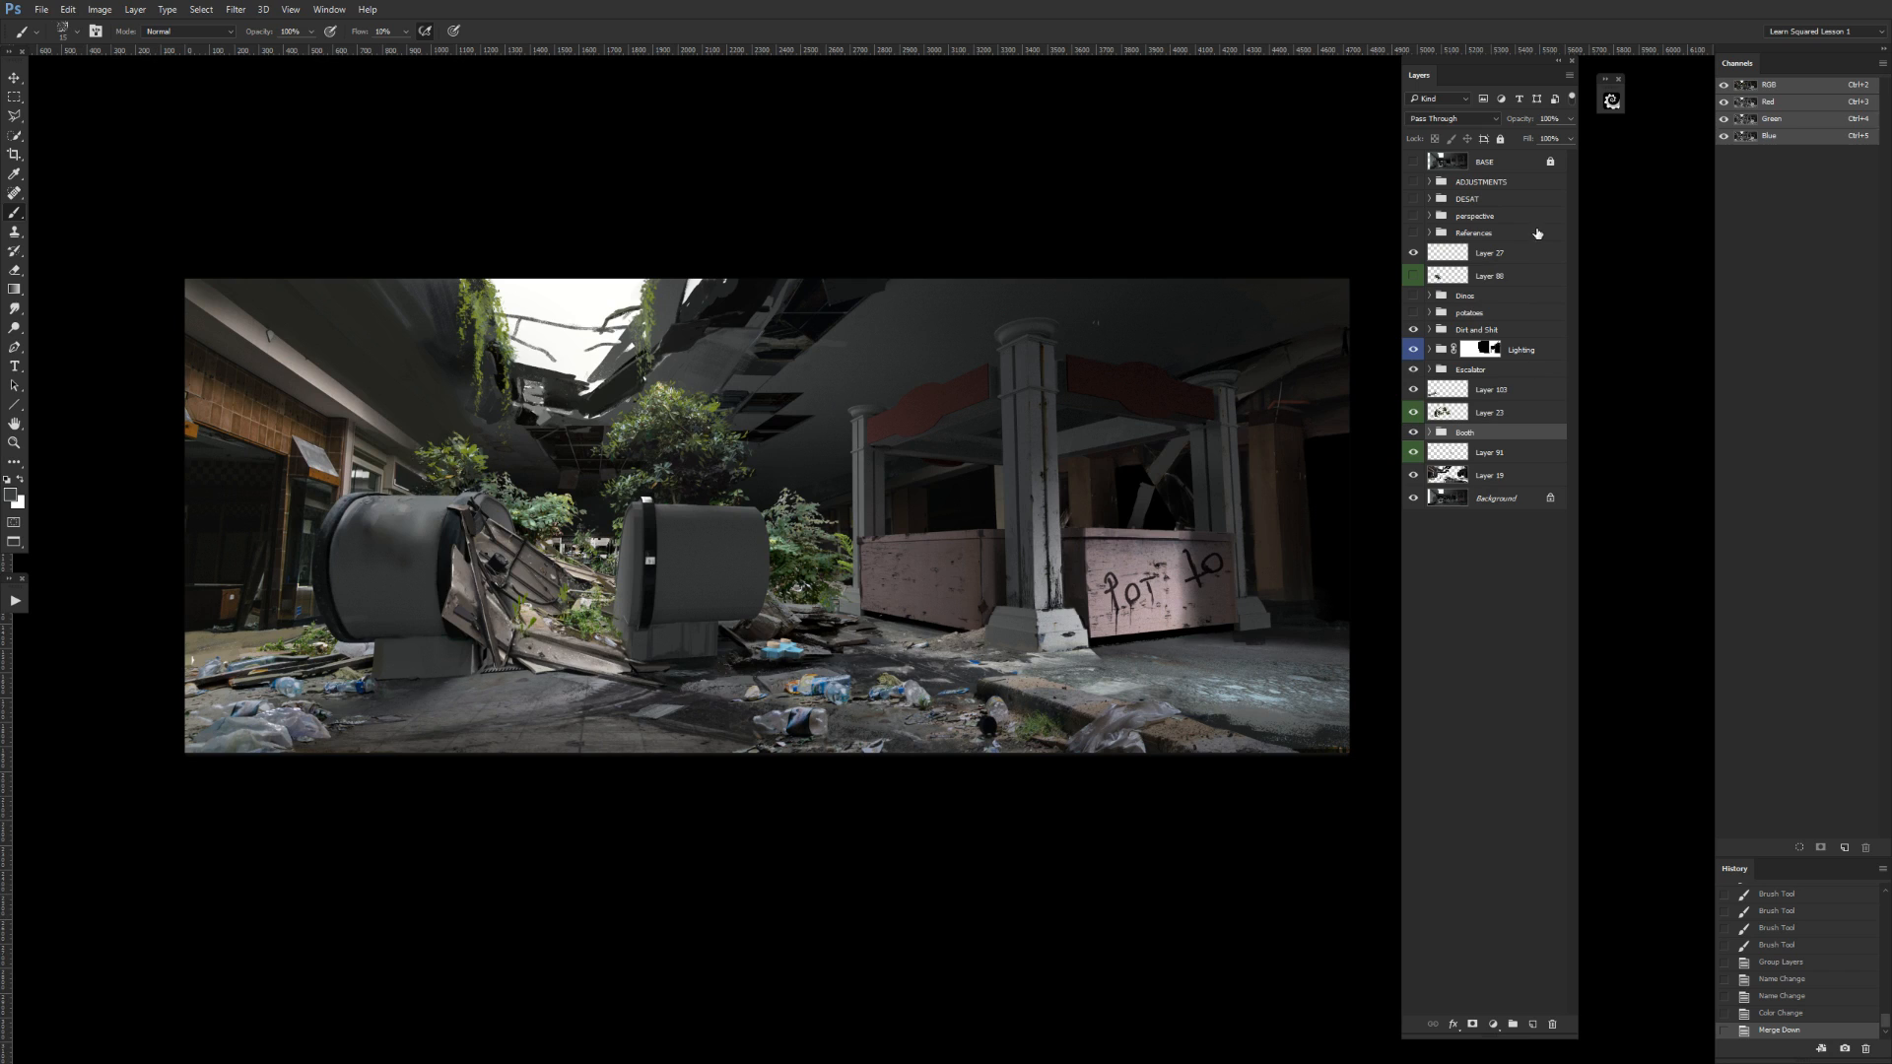
Lasso the shrub between the right escalator end and the booth on the foliage layer and cut it to its own layer.
left_click(1451, 414)
left_click(1413, 412)
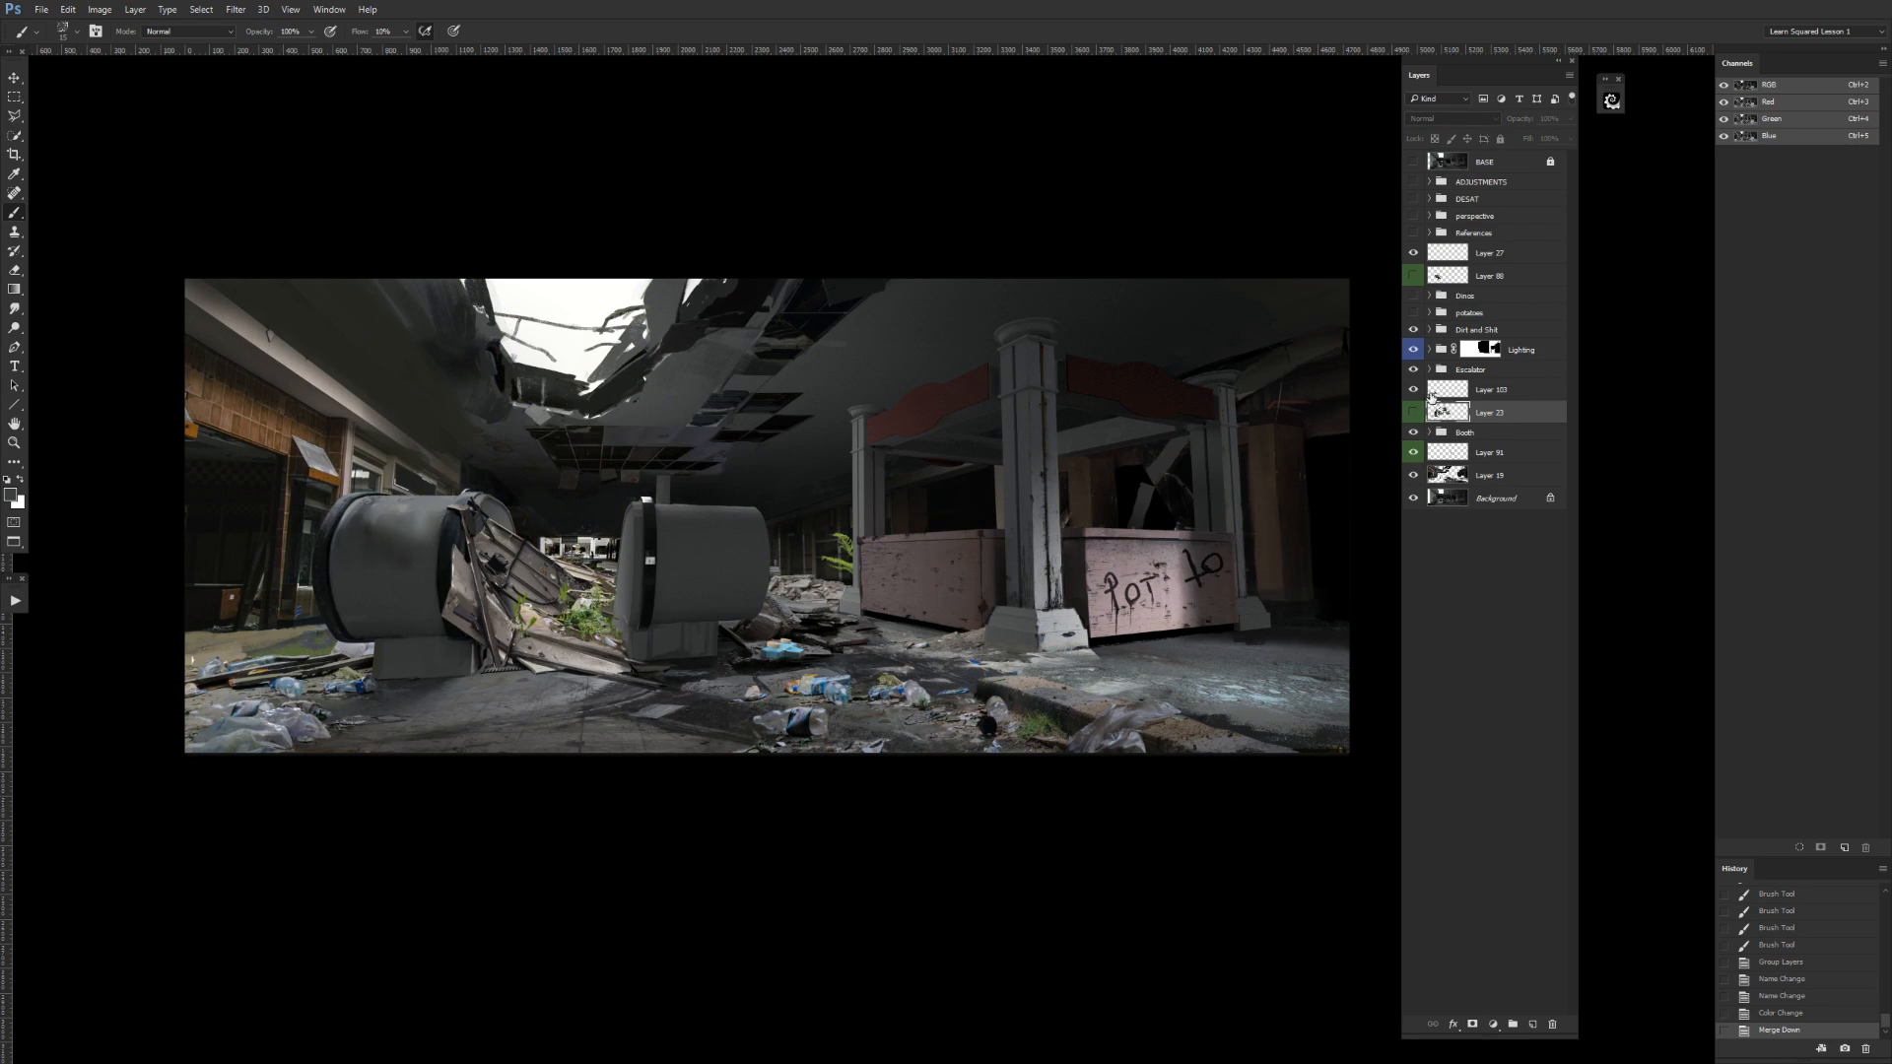
left_click(1413, 412)
key("l")
left_click(747, 510)
left_click(720, 547)
left_click(726, 667)
left_click(793, 690)
left_click(857, 660)
left_click(897, 630)
left_click(913, 504)
left_click(849, 455)
double_click(810, 458)
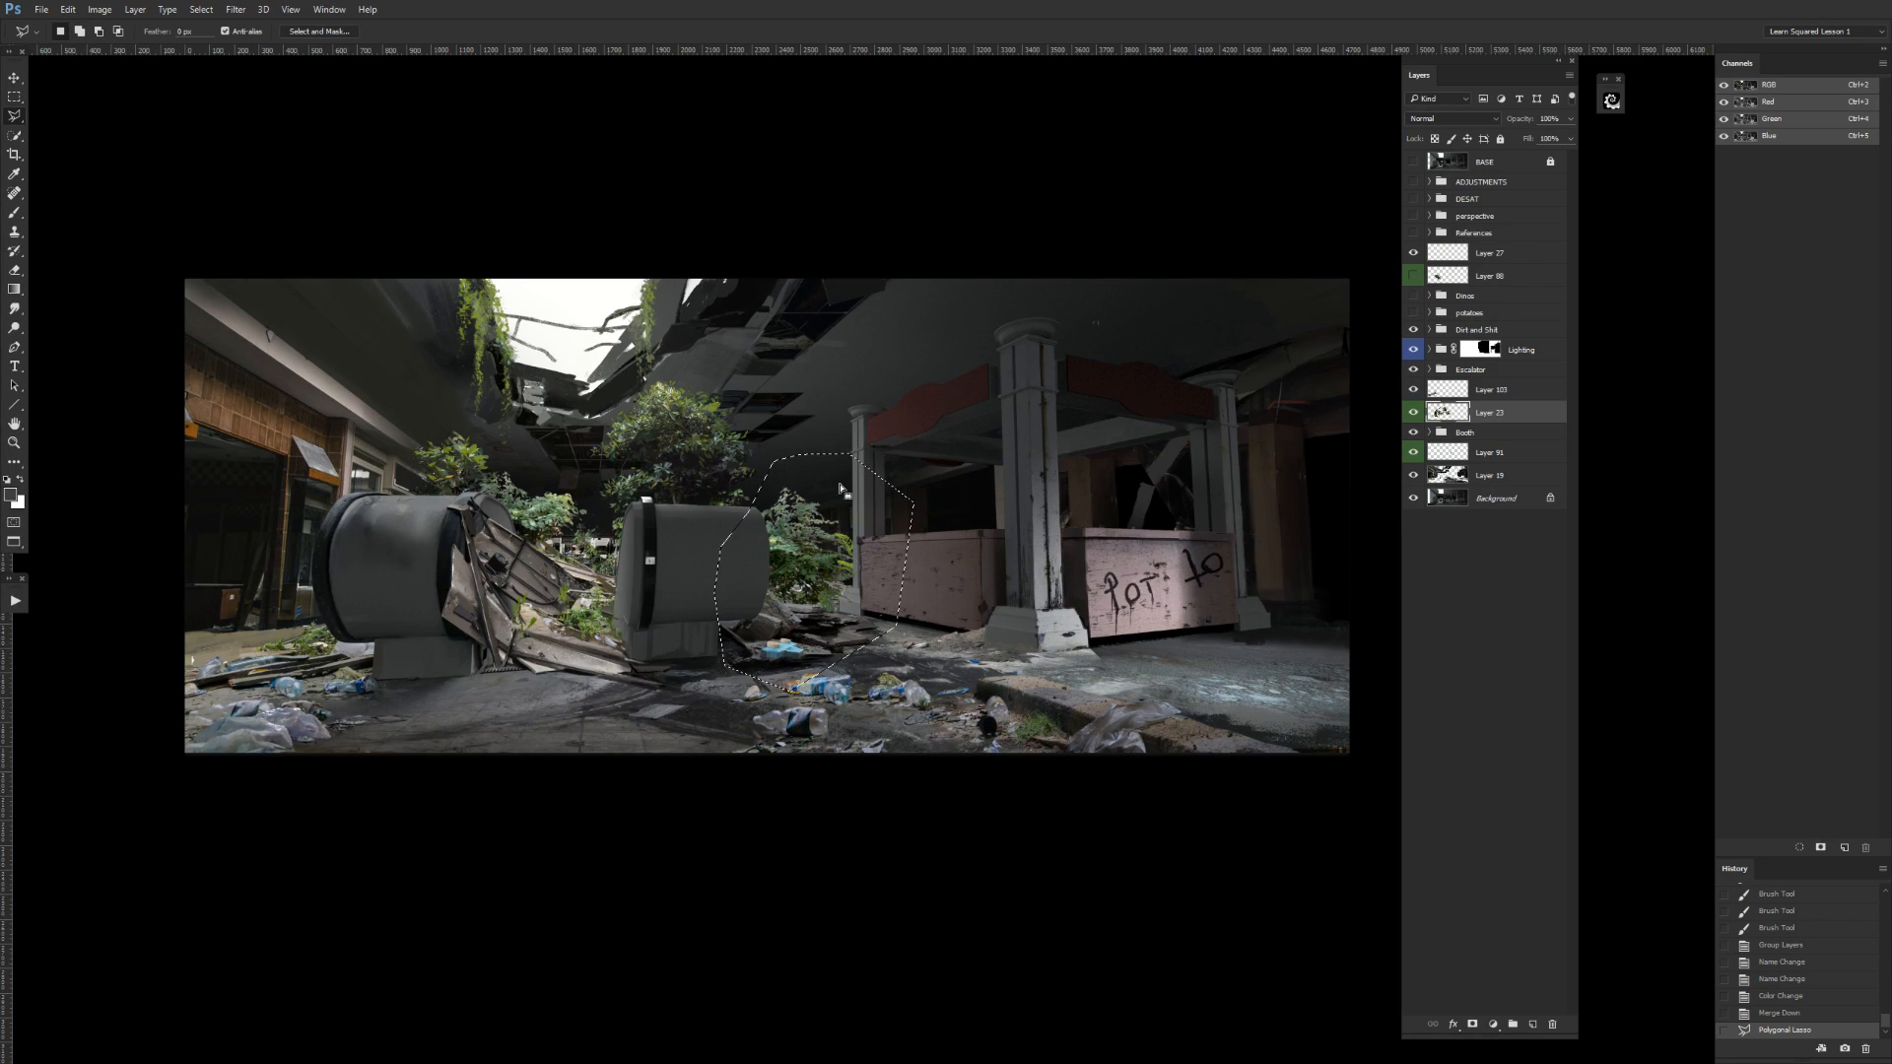
key("ctrl+shift+j")
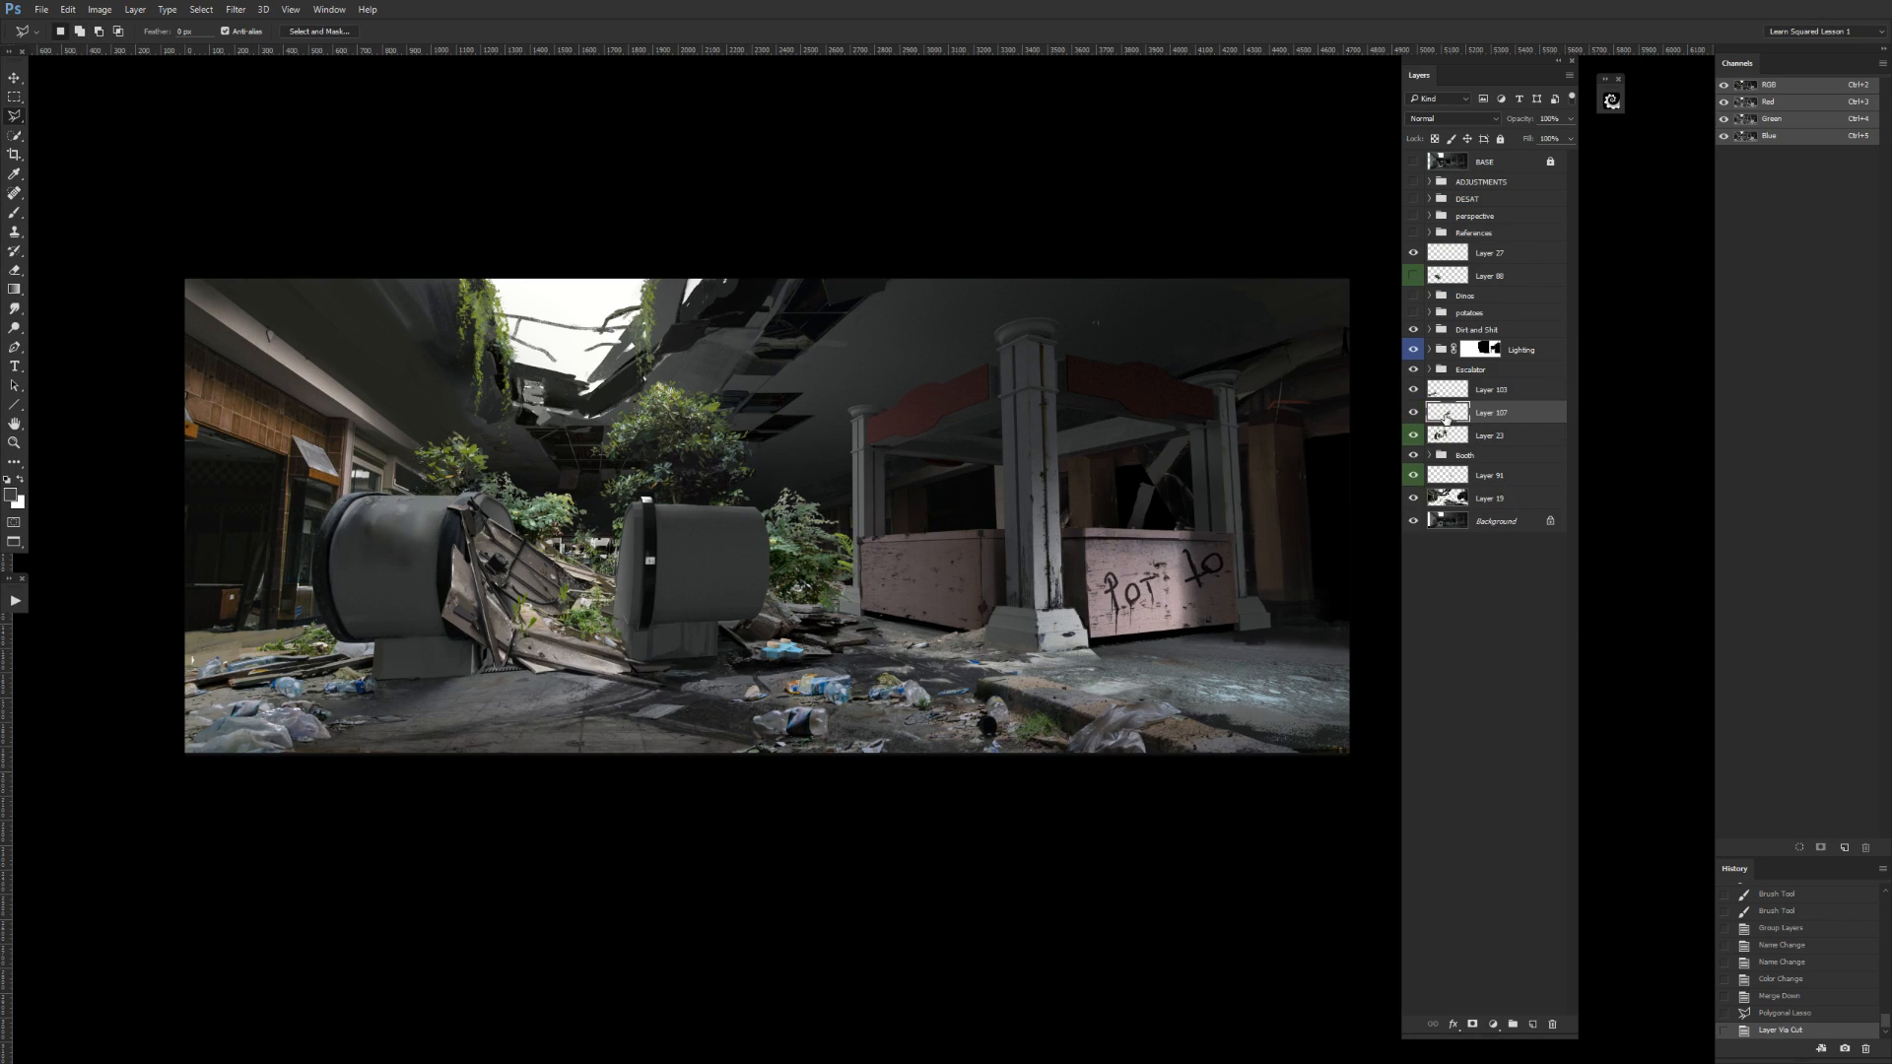
Slightly adjust the separated shrub with Free Transform and place the remaining foliage layer beneath the Booth group.
left_click(1413, 412)
left_click(1413, 412)
key("ctrl+t")
left_click_drag(903, 638, 912, 645)
key("Return")
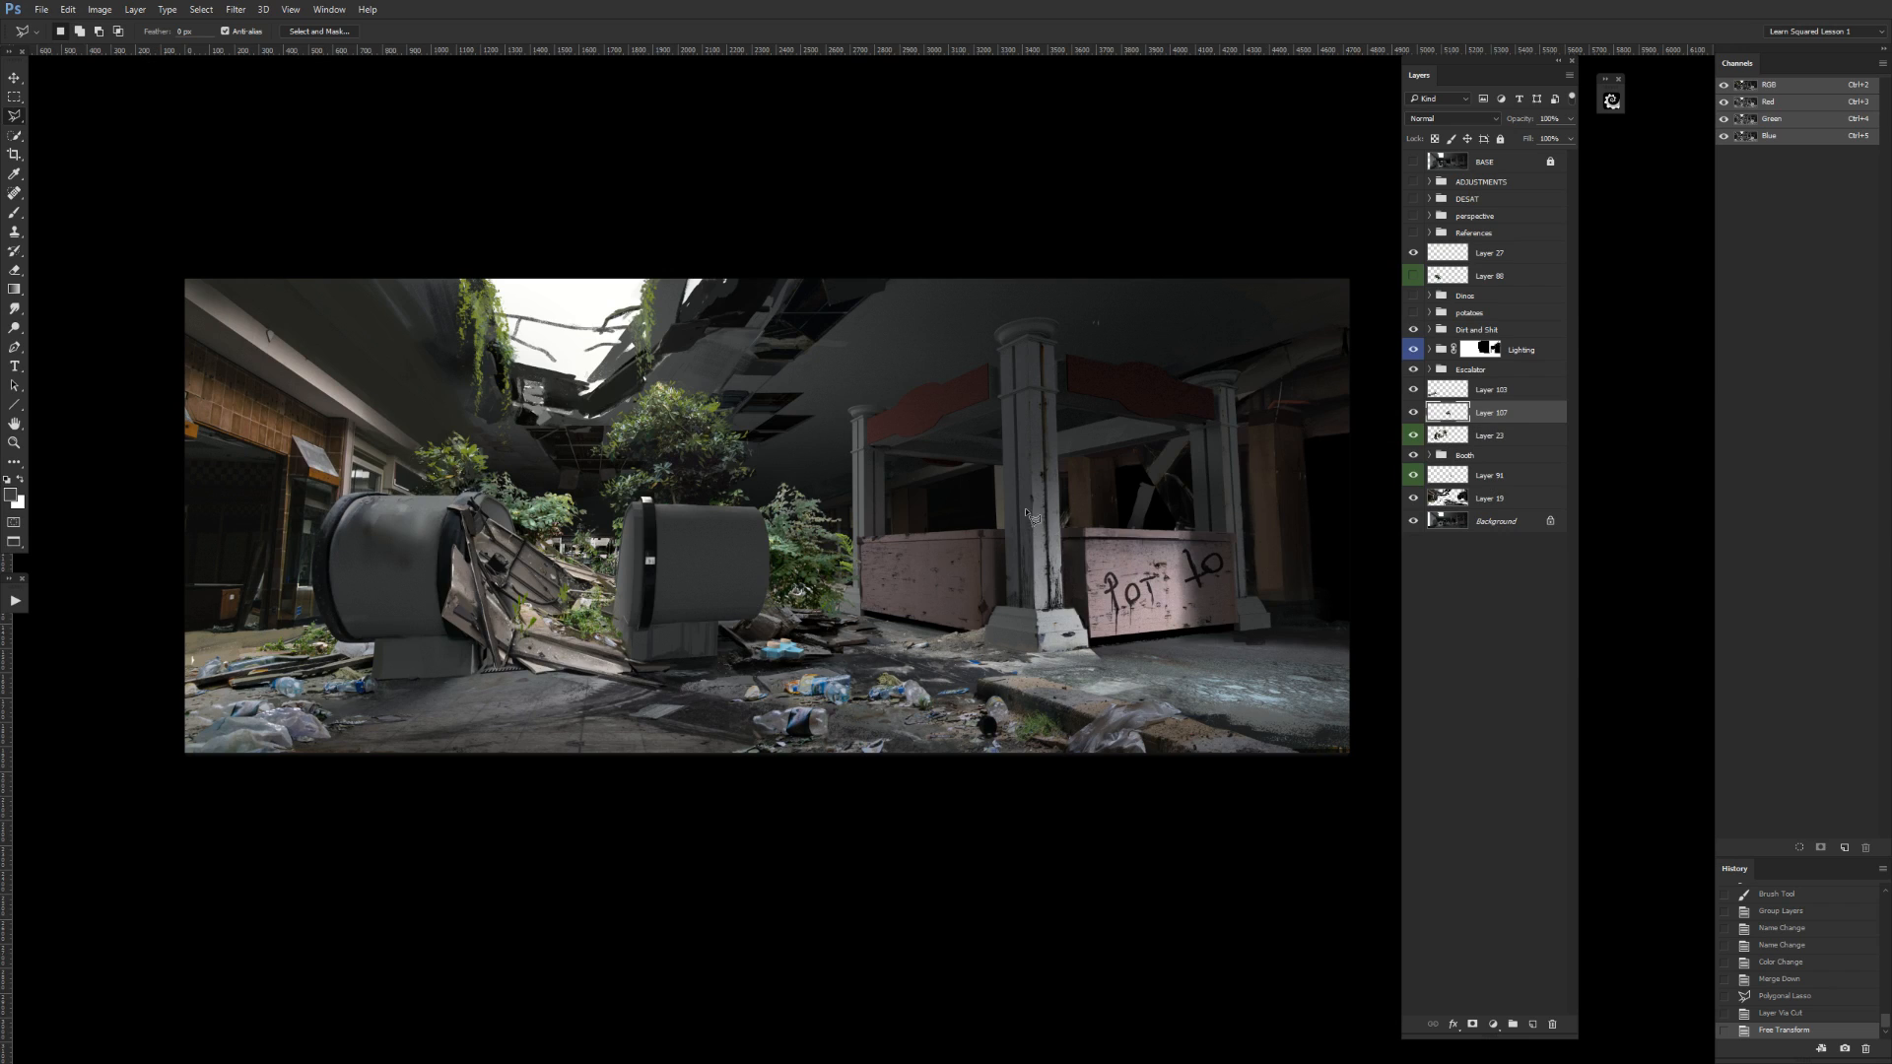
left_click_drag(1489, 435, 1511, 452)
Try shifting the whole Booth group to the left, behind the separated shrub.
left_click(1522, 432)
key("v")
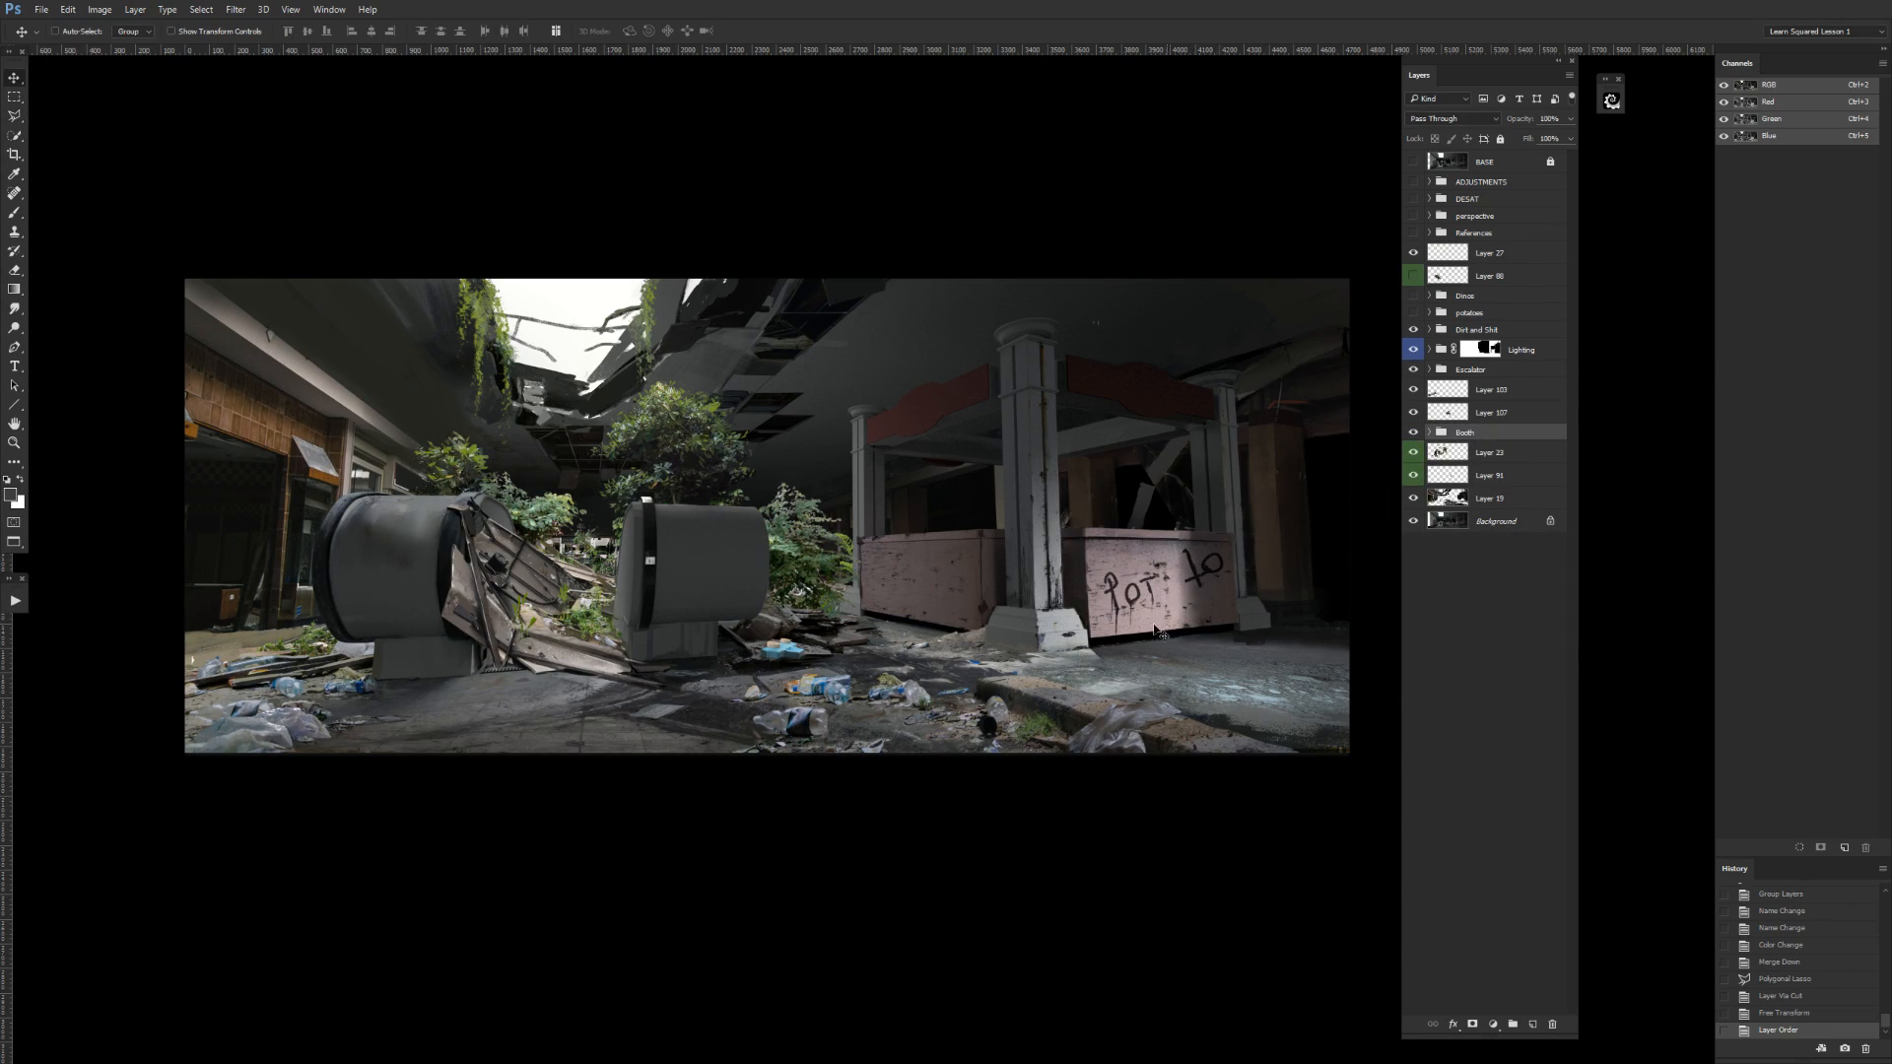
left_click_drag(1196, 624, 1153, 623)
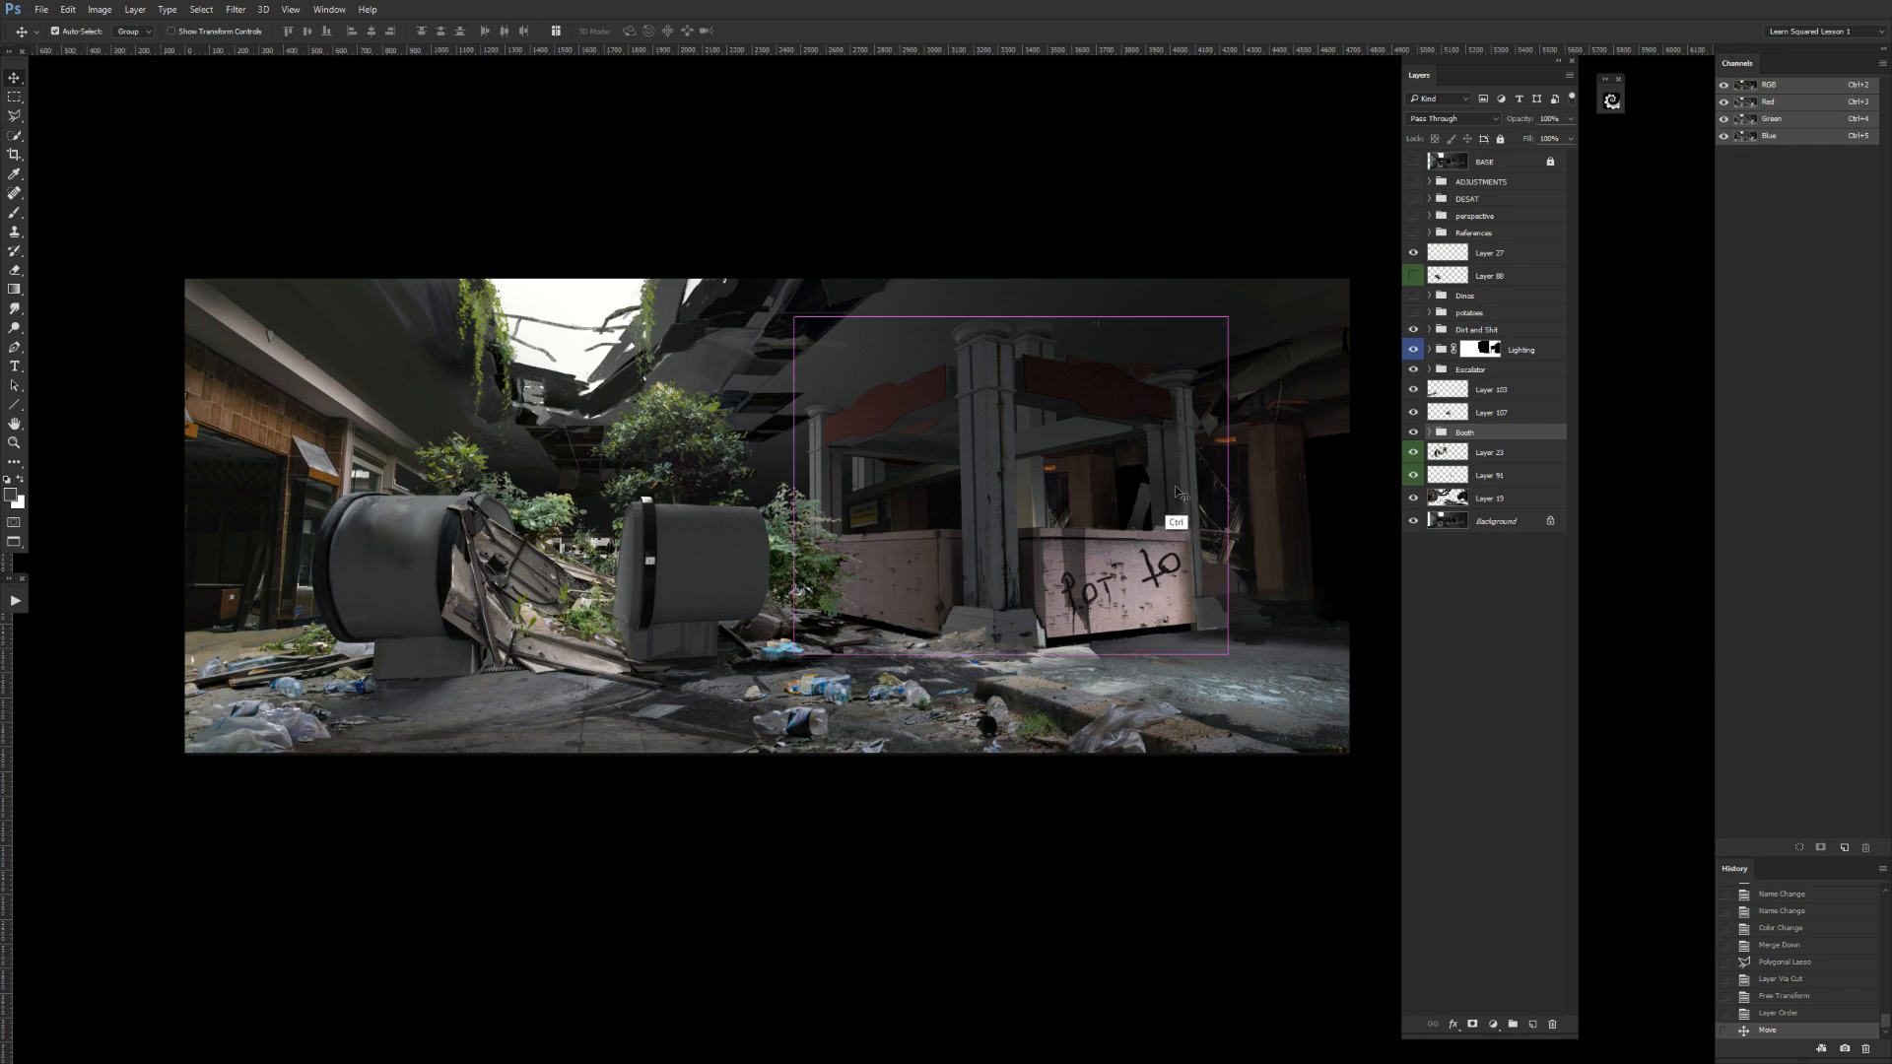
key("ctrl+z")
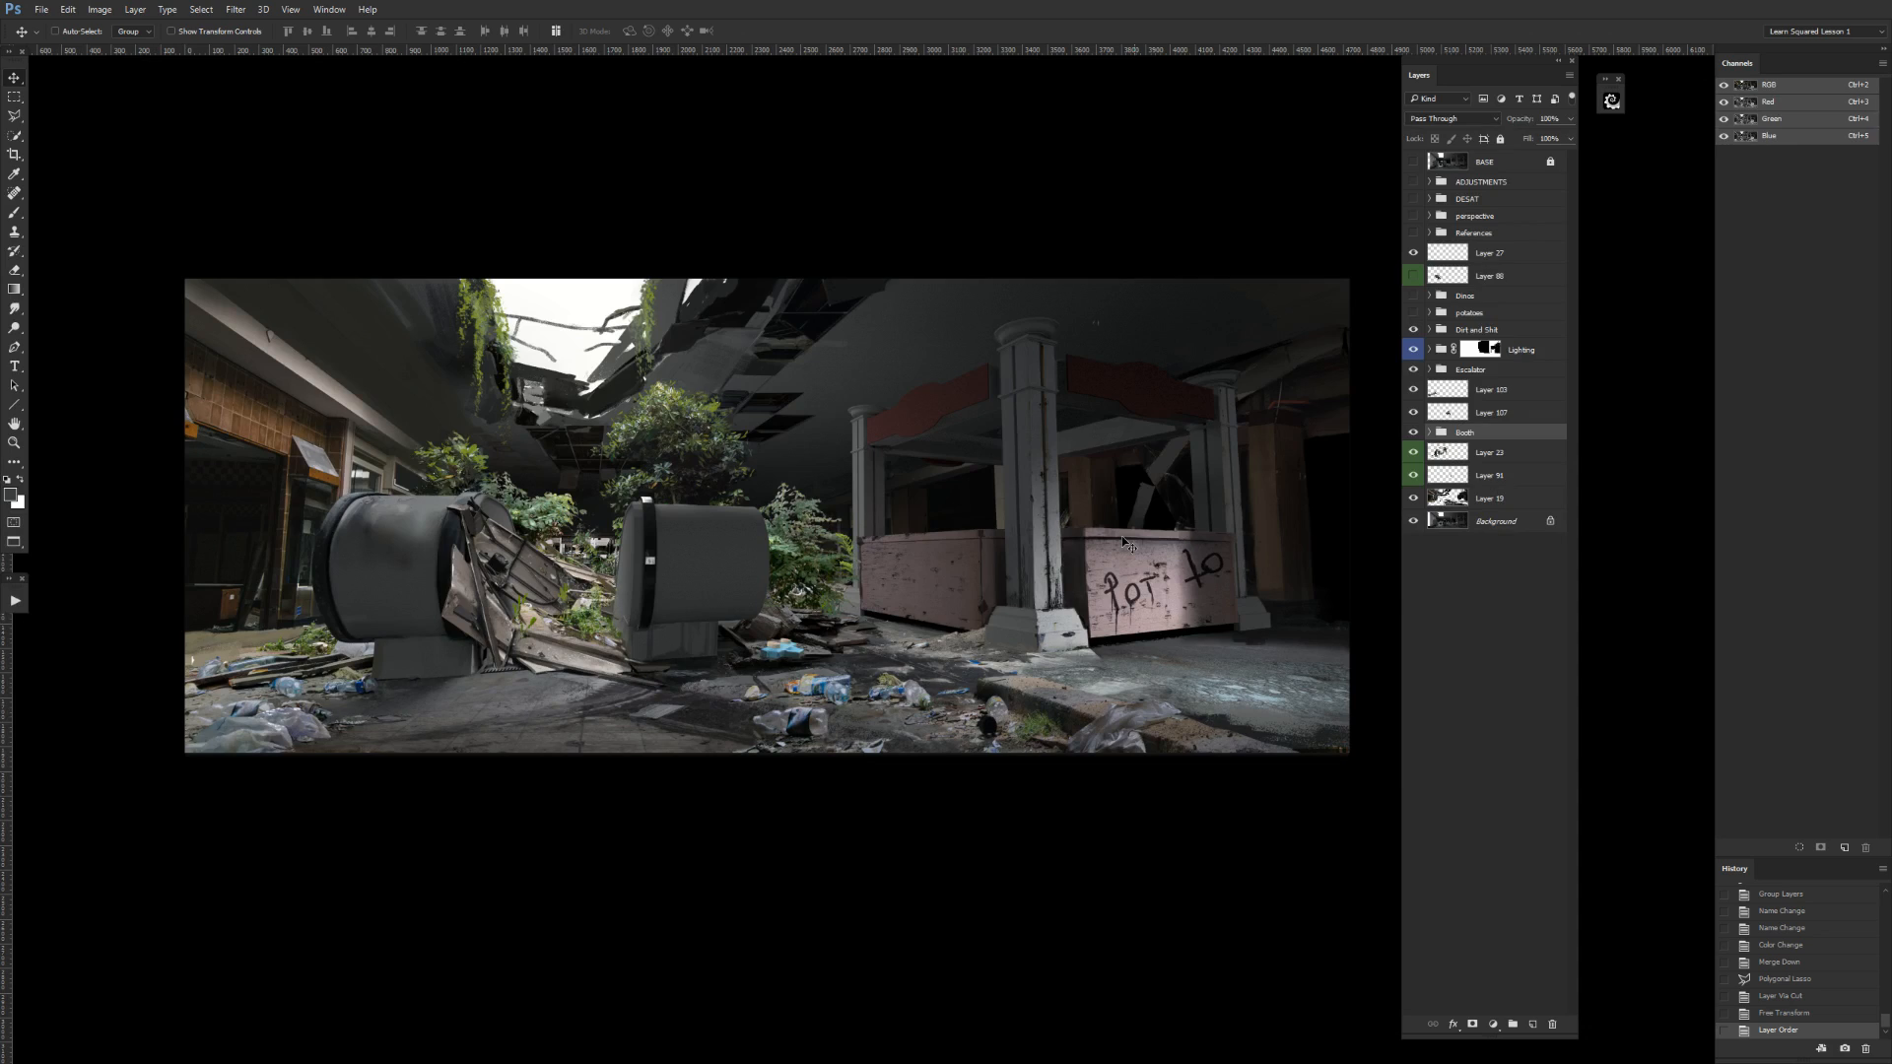
Make the ADJUSTMENTS group visible.
left_click(1415, 183)
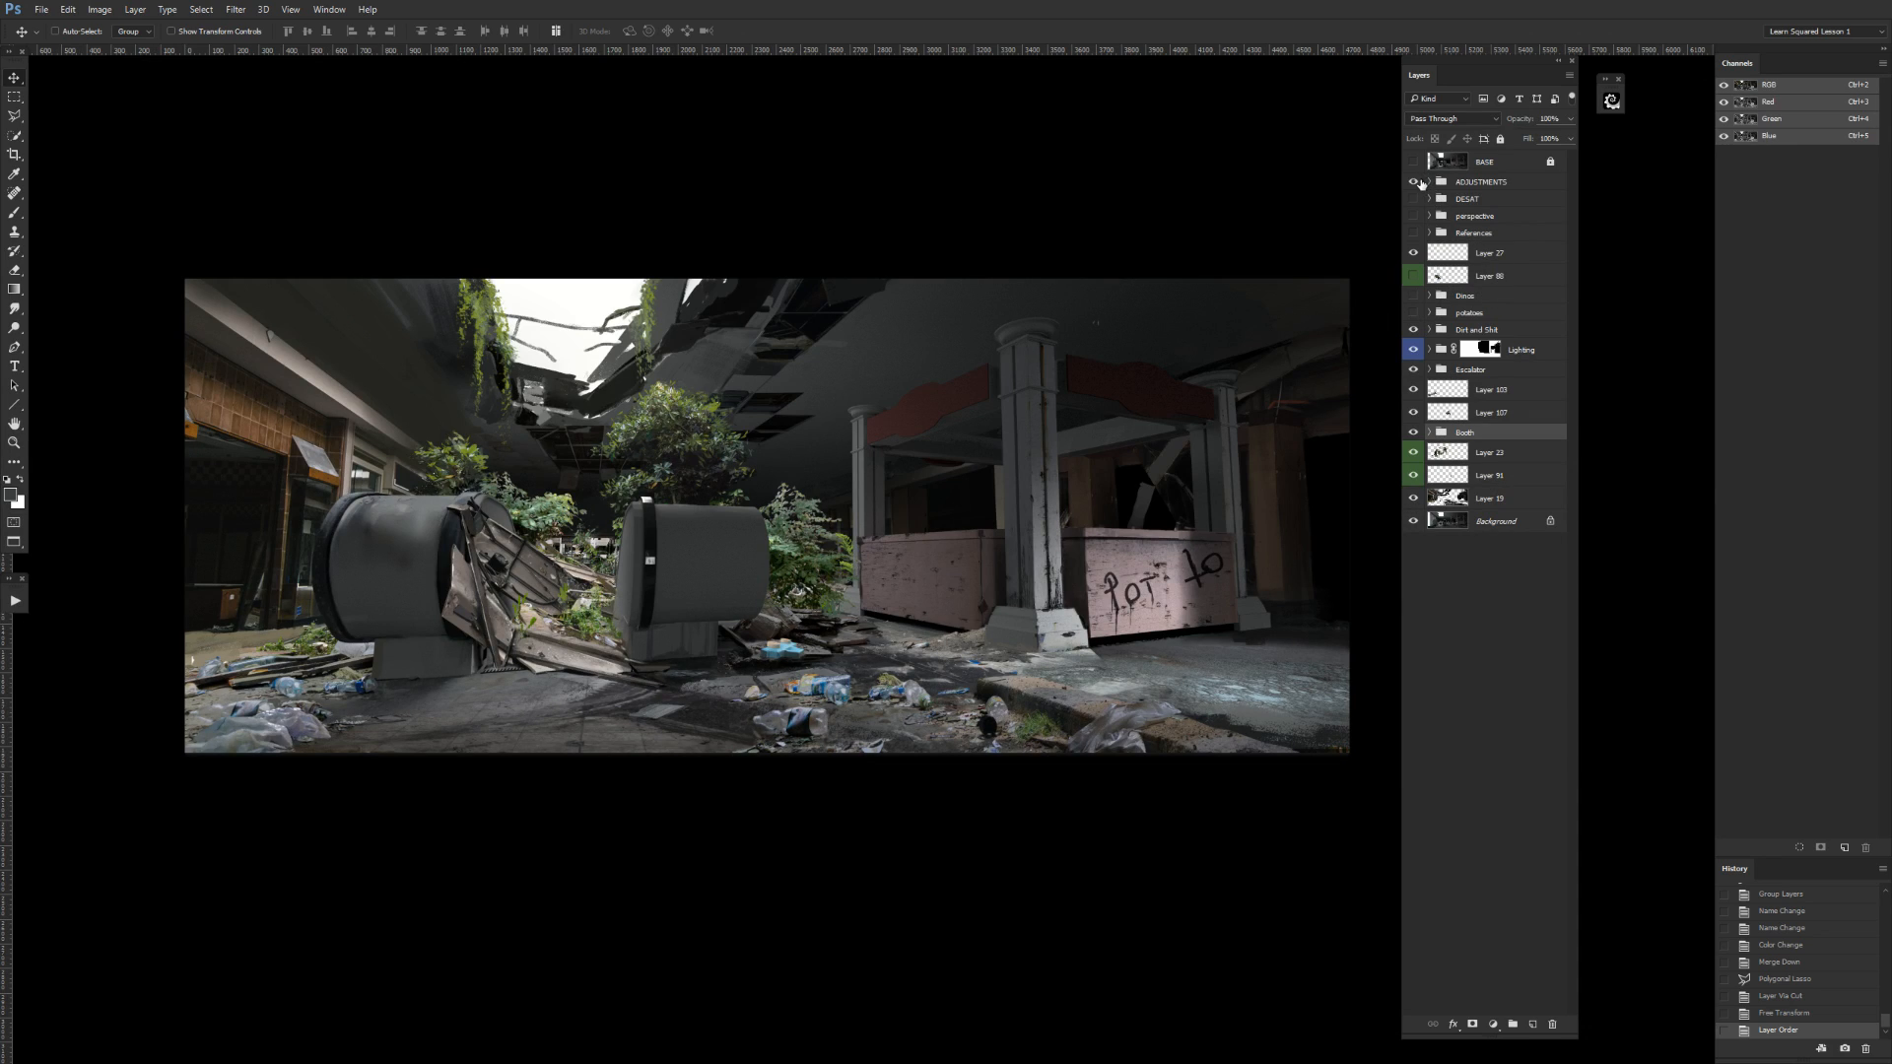
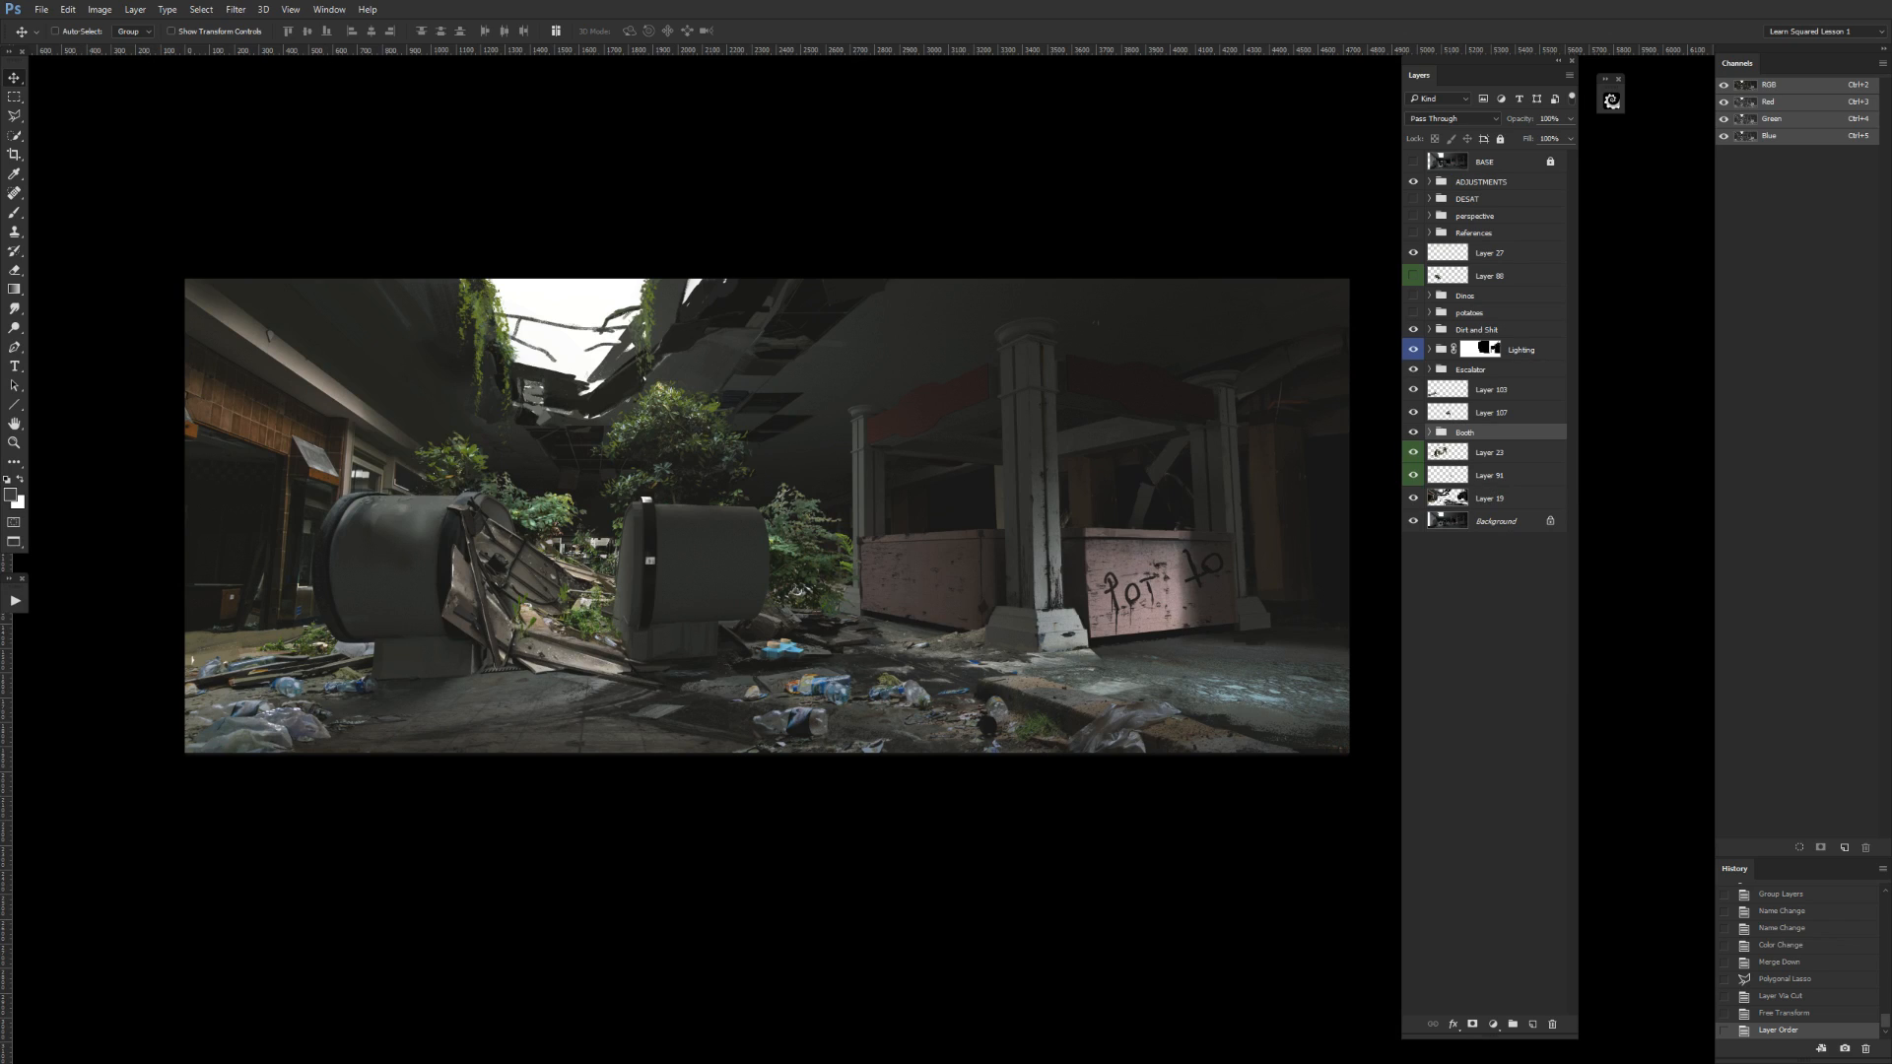
key("alt+Tab")
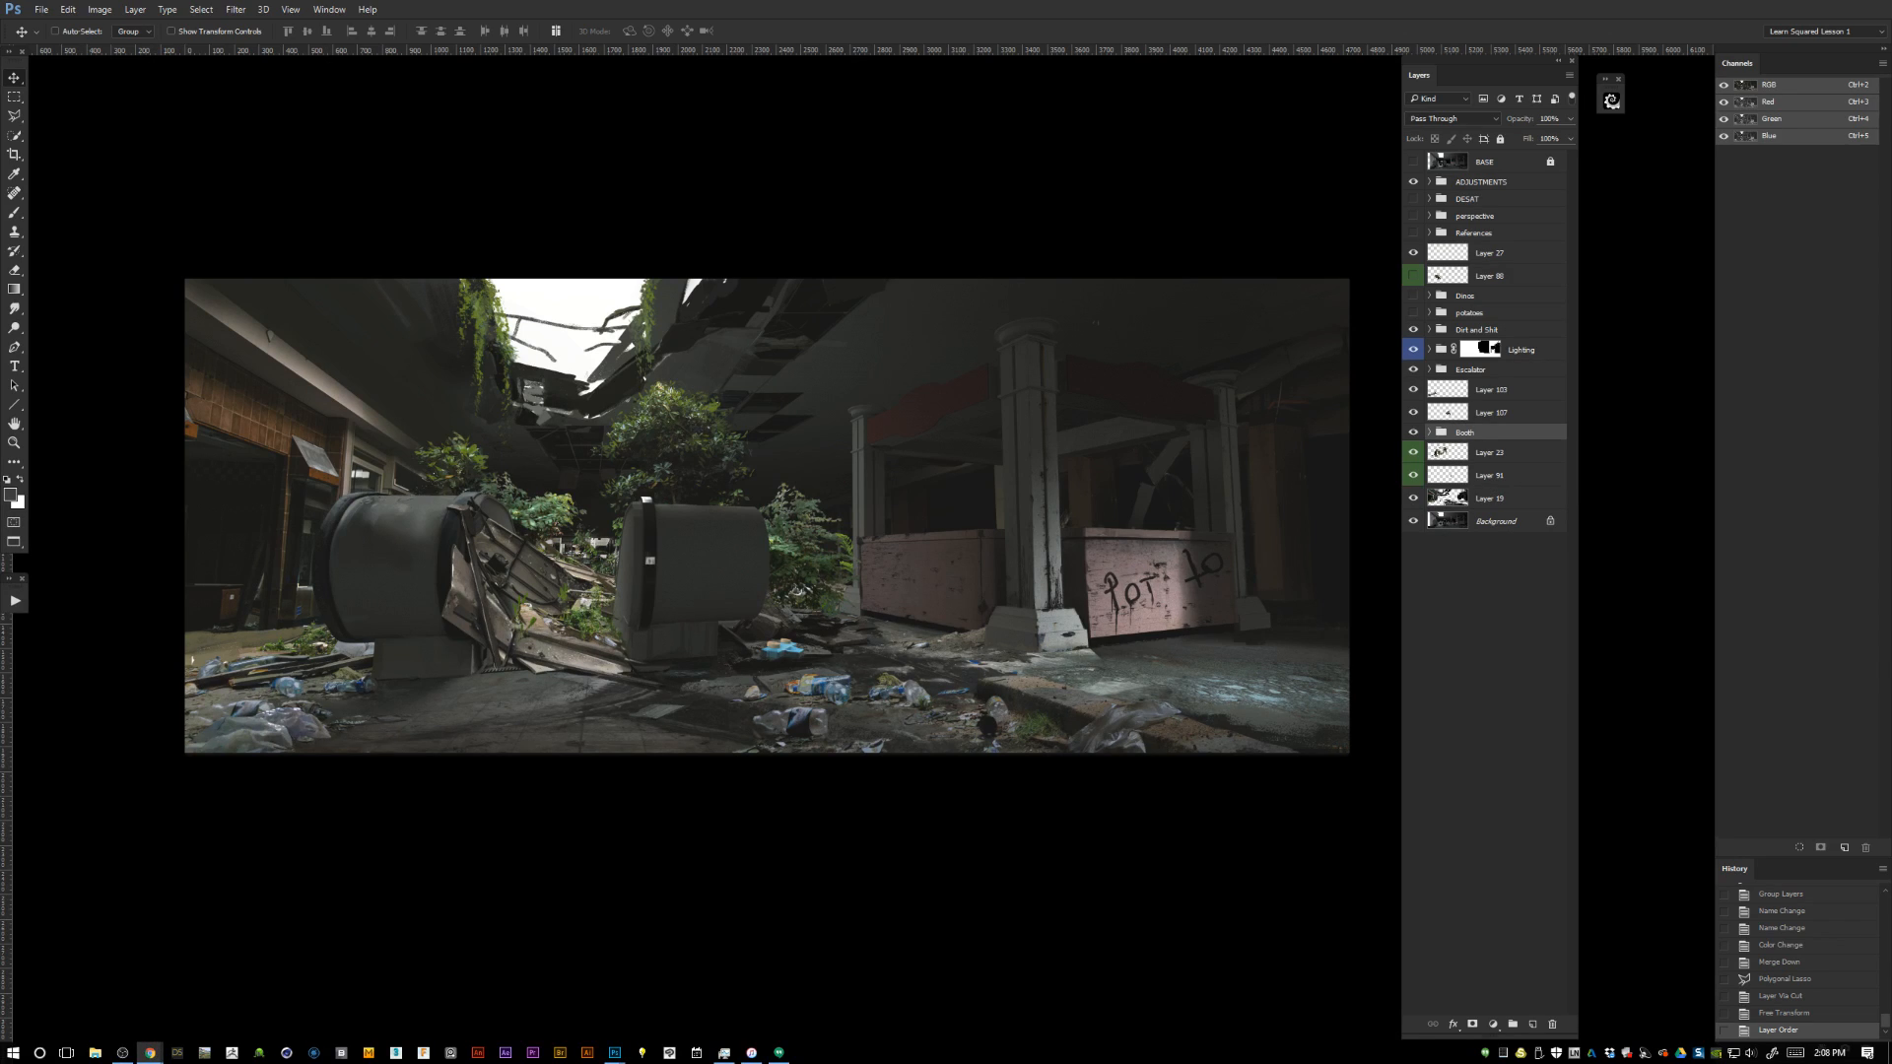
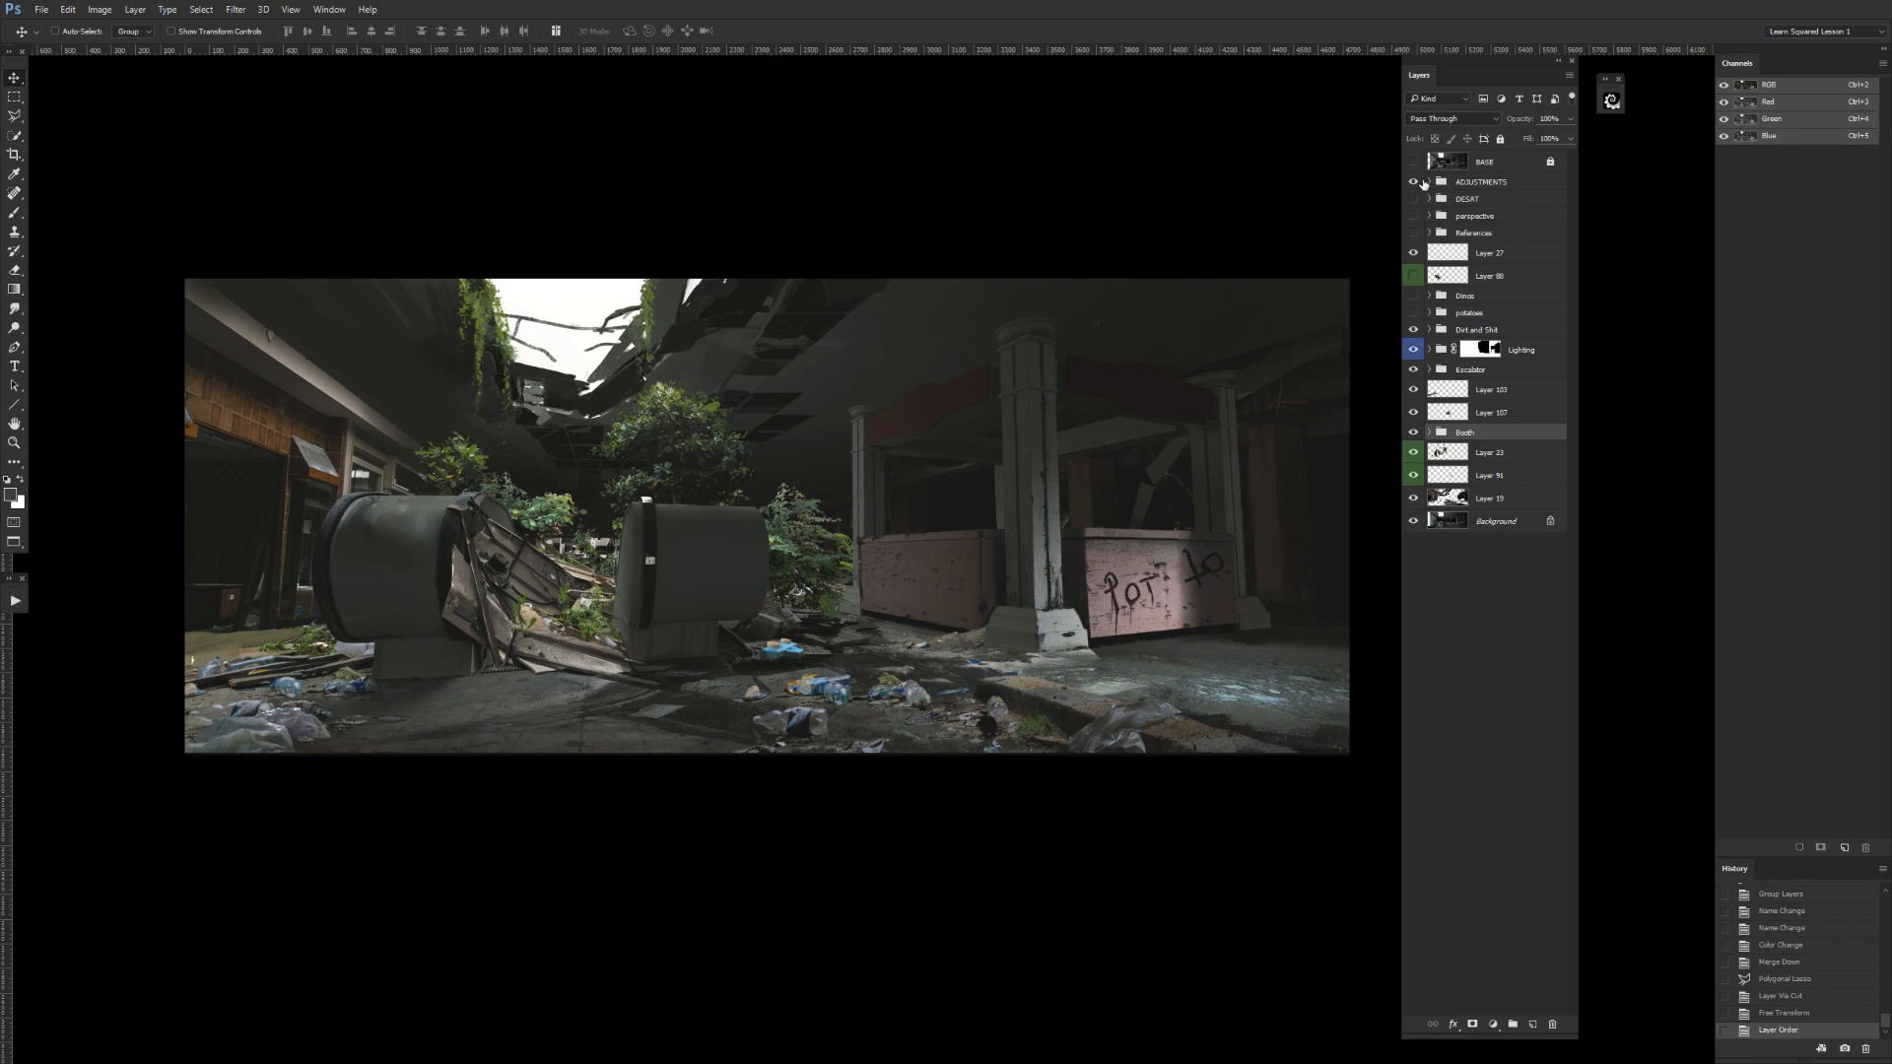
Compare the painting without and with the ADJUSTMENTS group, then show and expand the References group.
left_click(1412, 181)
left_click(1413, 181)
left_click(1413, 232)
left_click(1428, 234)
key("ctrl+plus")
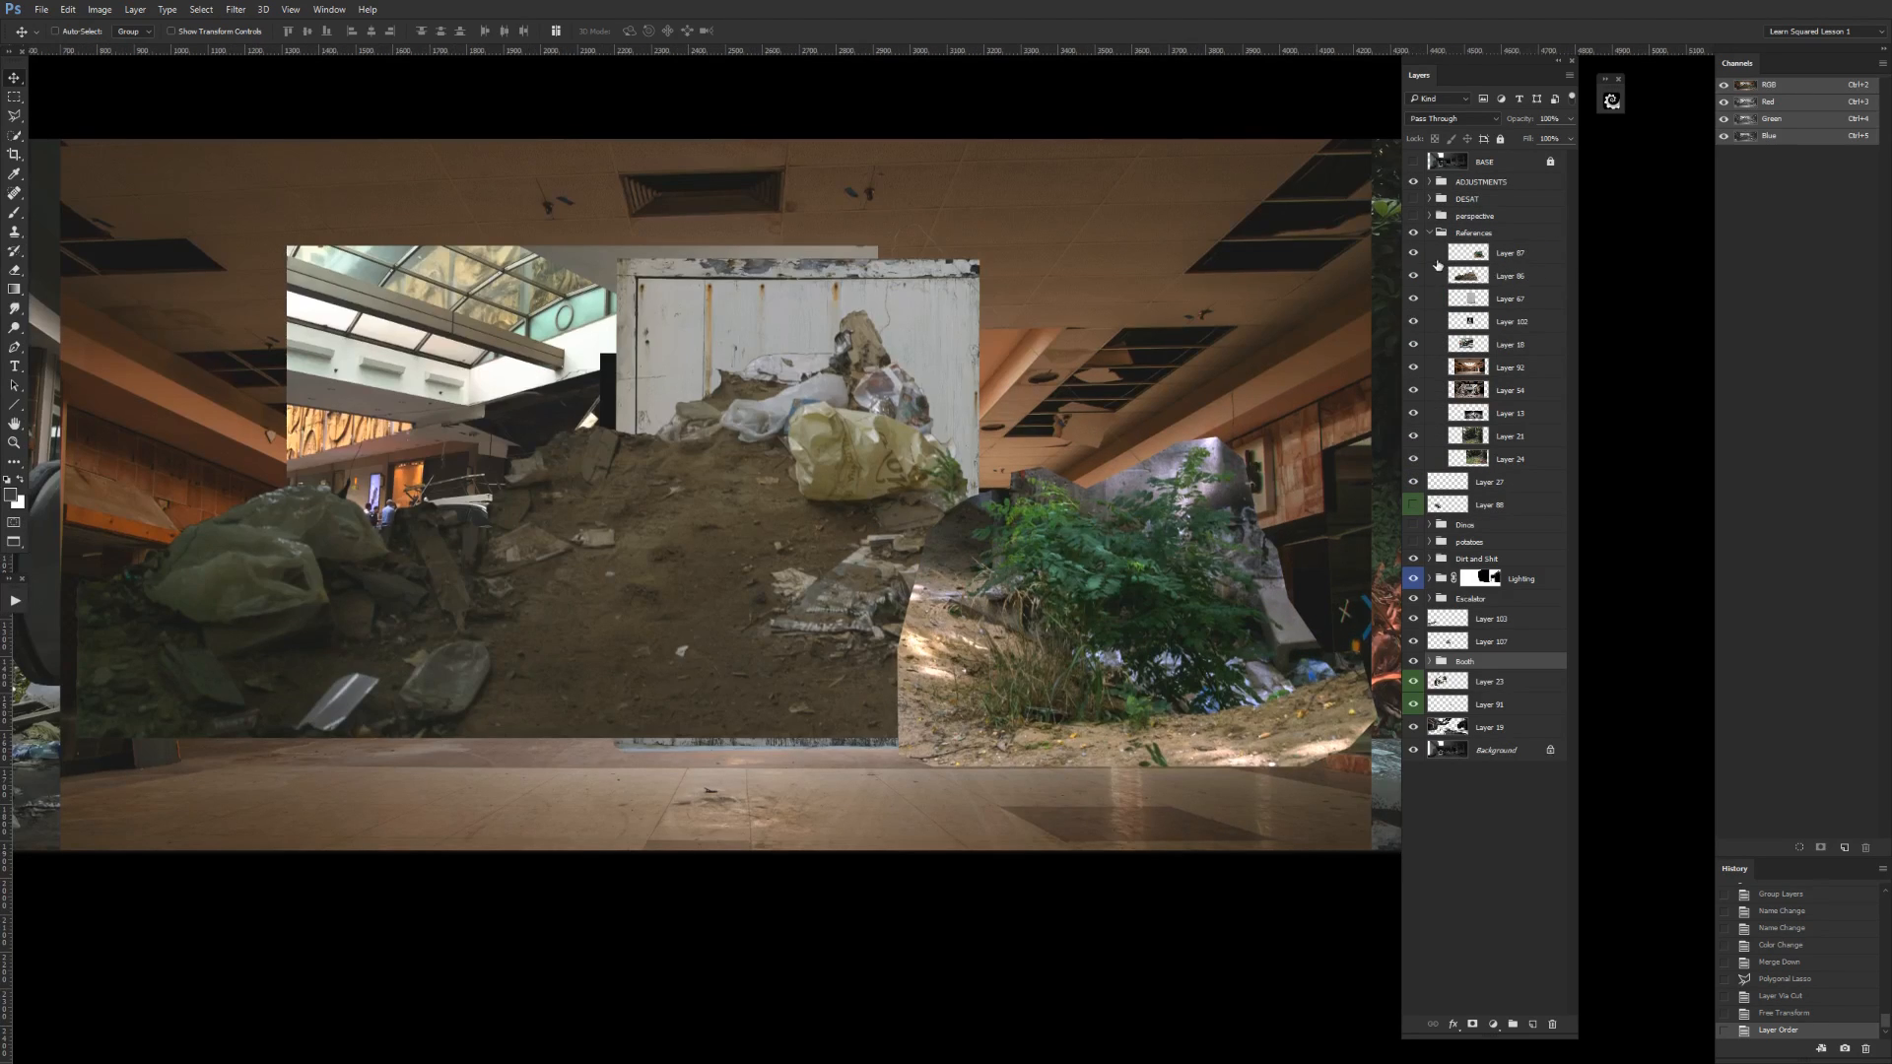
Toggle the visibility of the second and third layers in the References group to inspect the reference images beneath them.
left_click(1427, 261)
left_click(1413, 276)
left_click(1412, 299)
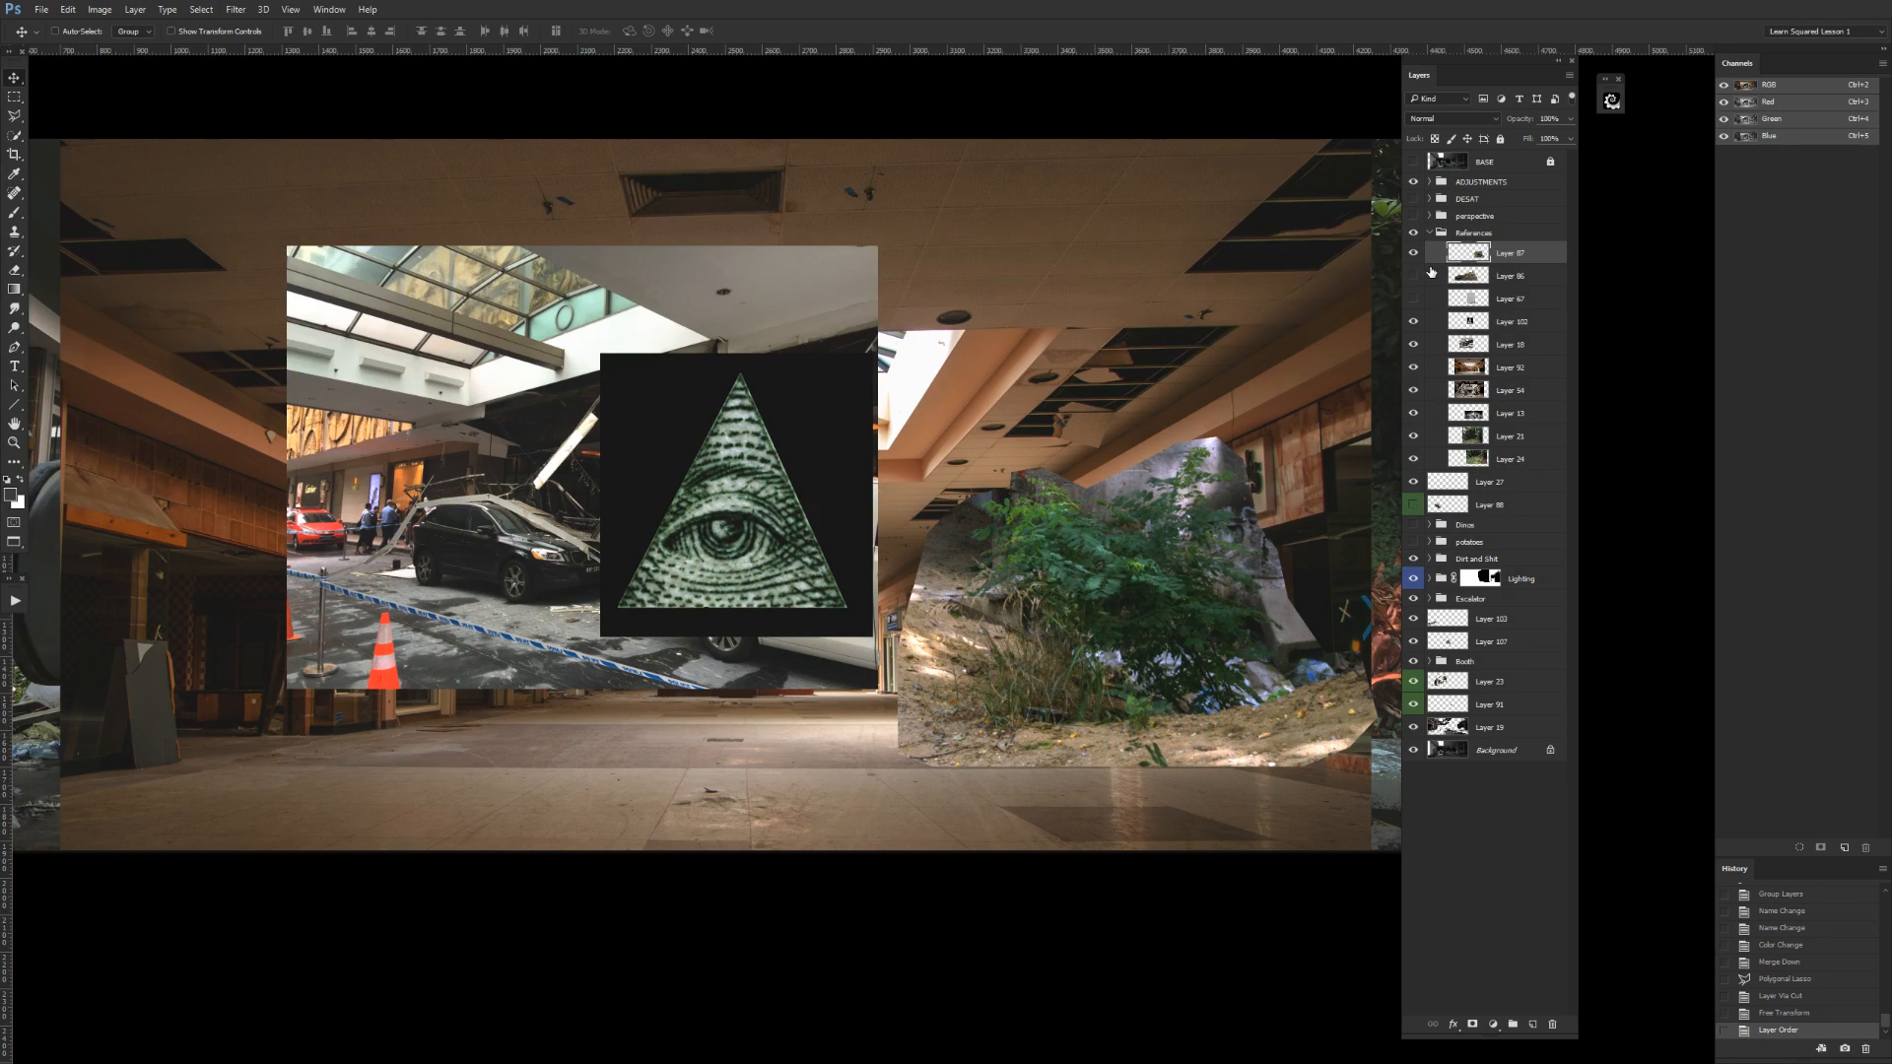
left_click_drag(1113, 434, 1391, 499)
left_click(1414, 279)
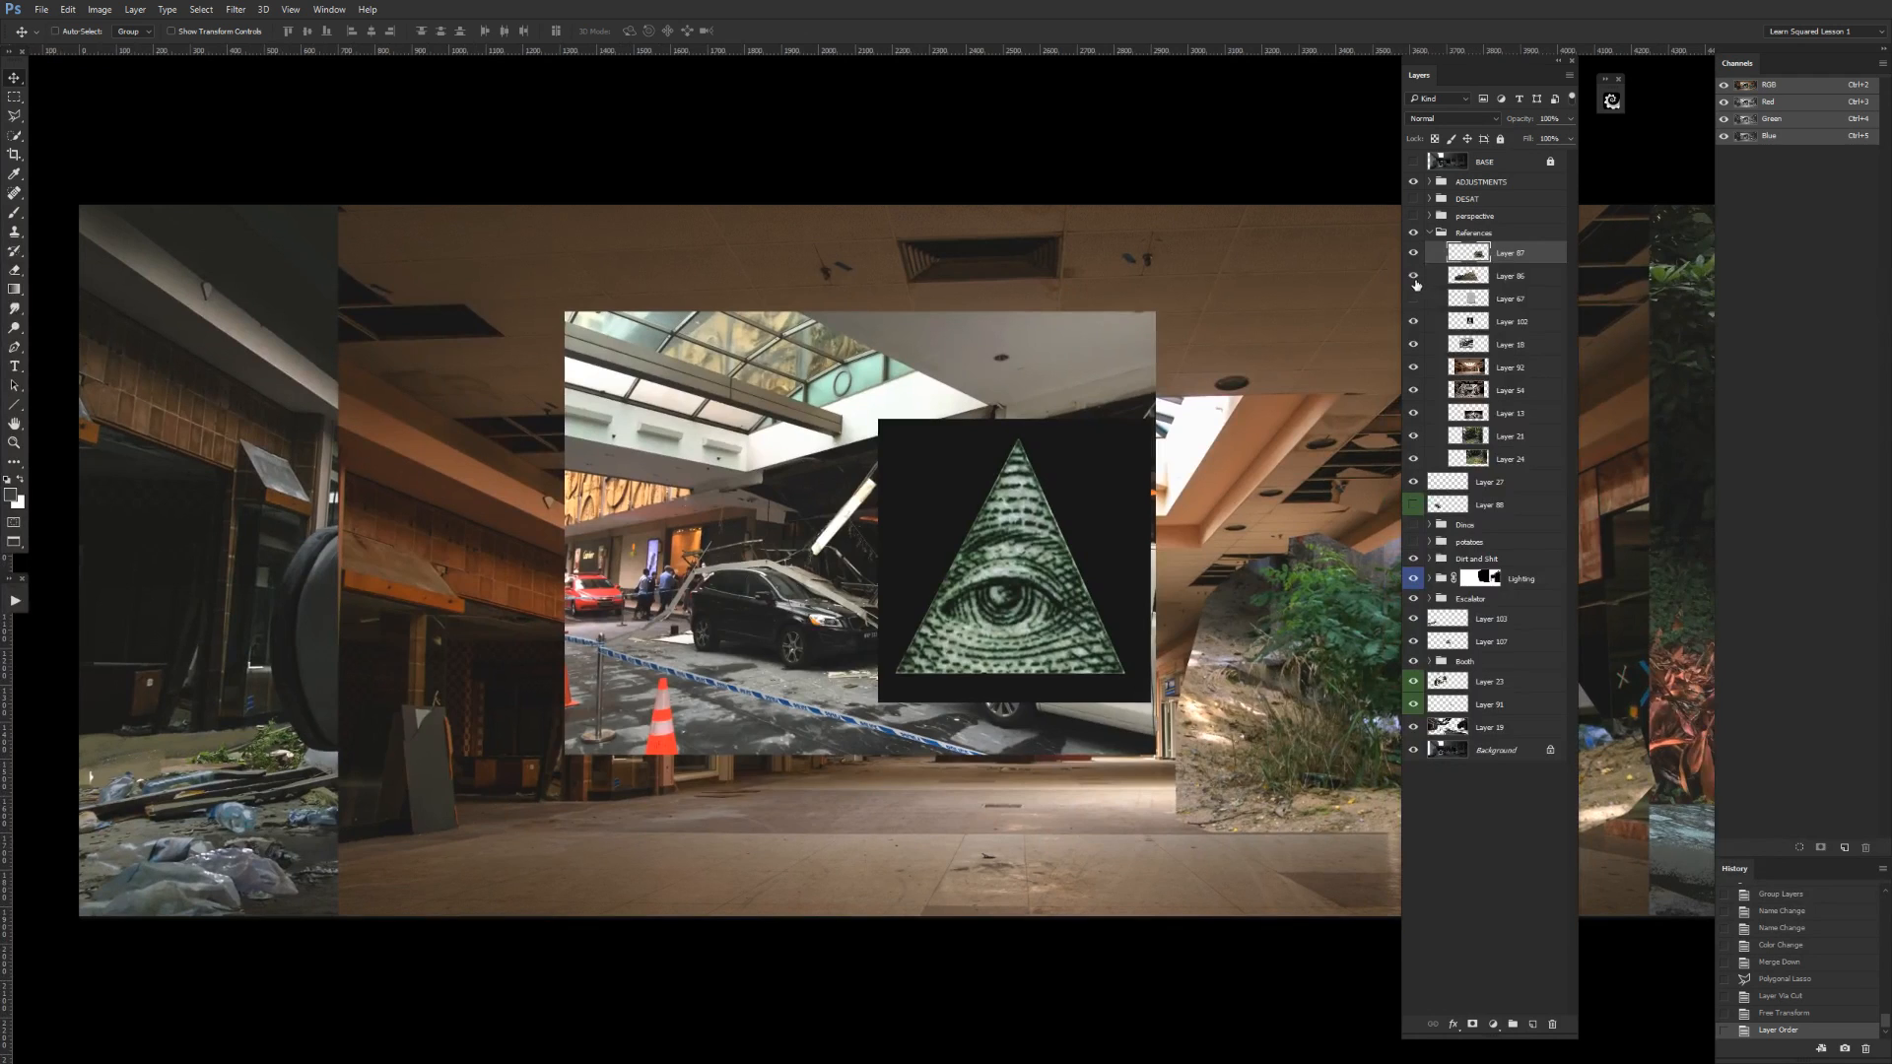
Collapse and hide the References group and view the whole mall painting.
left_click(1430, 233)
left_click(1413, 233)
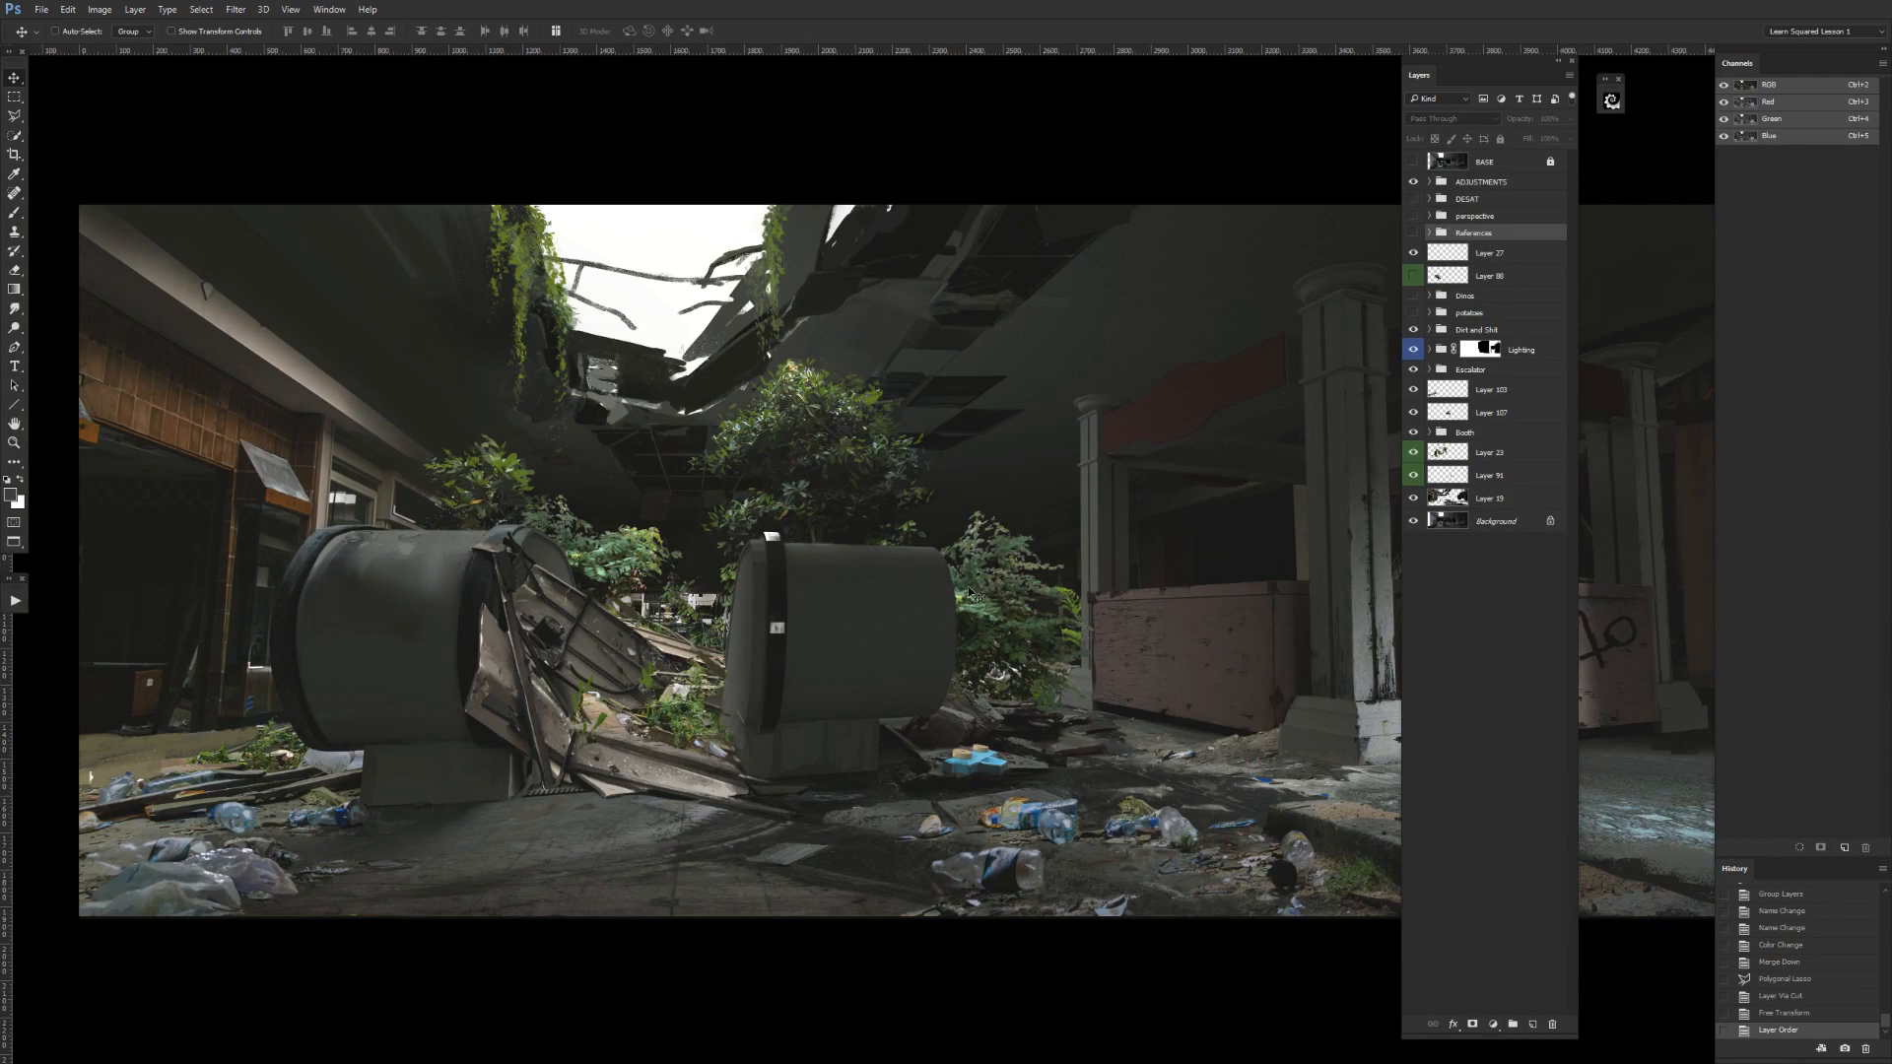
key("ctrl+minus")
left_click_drag(1051, 635, 922, 697)
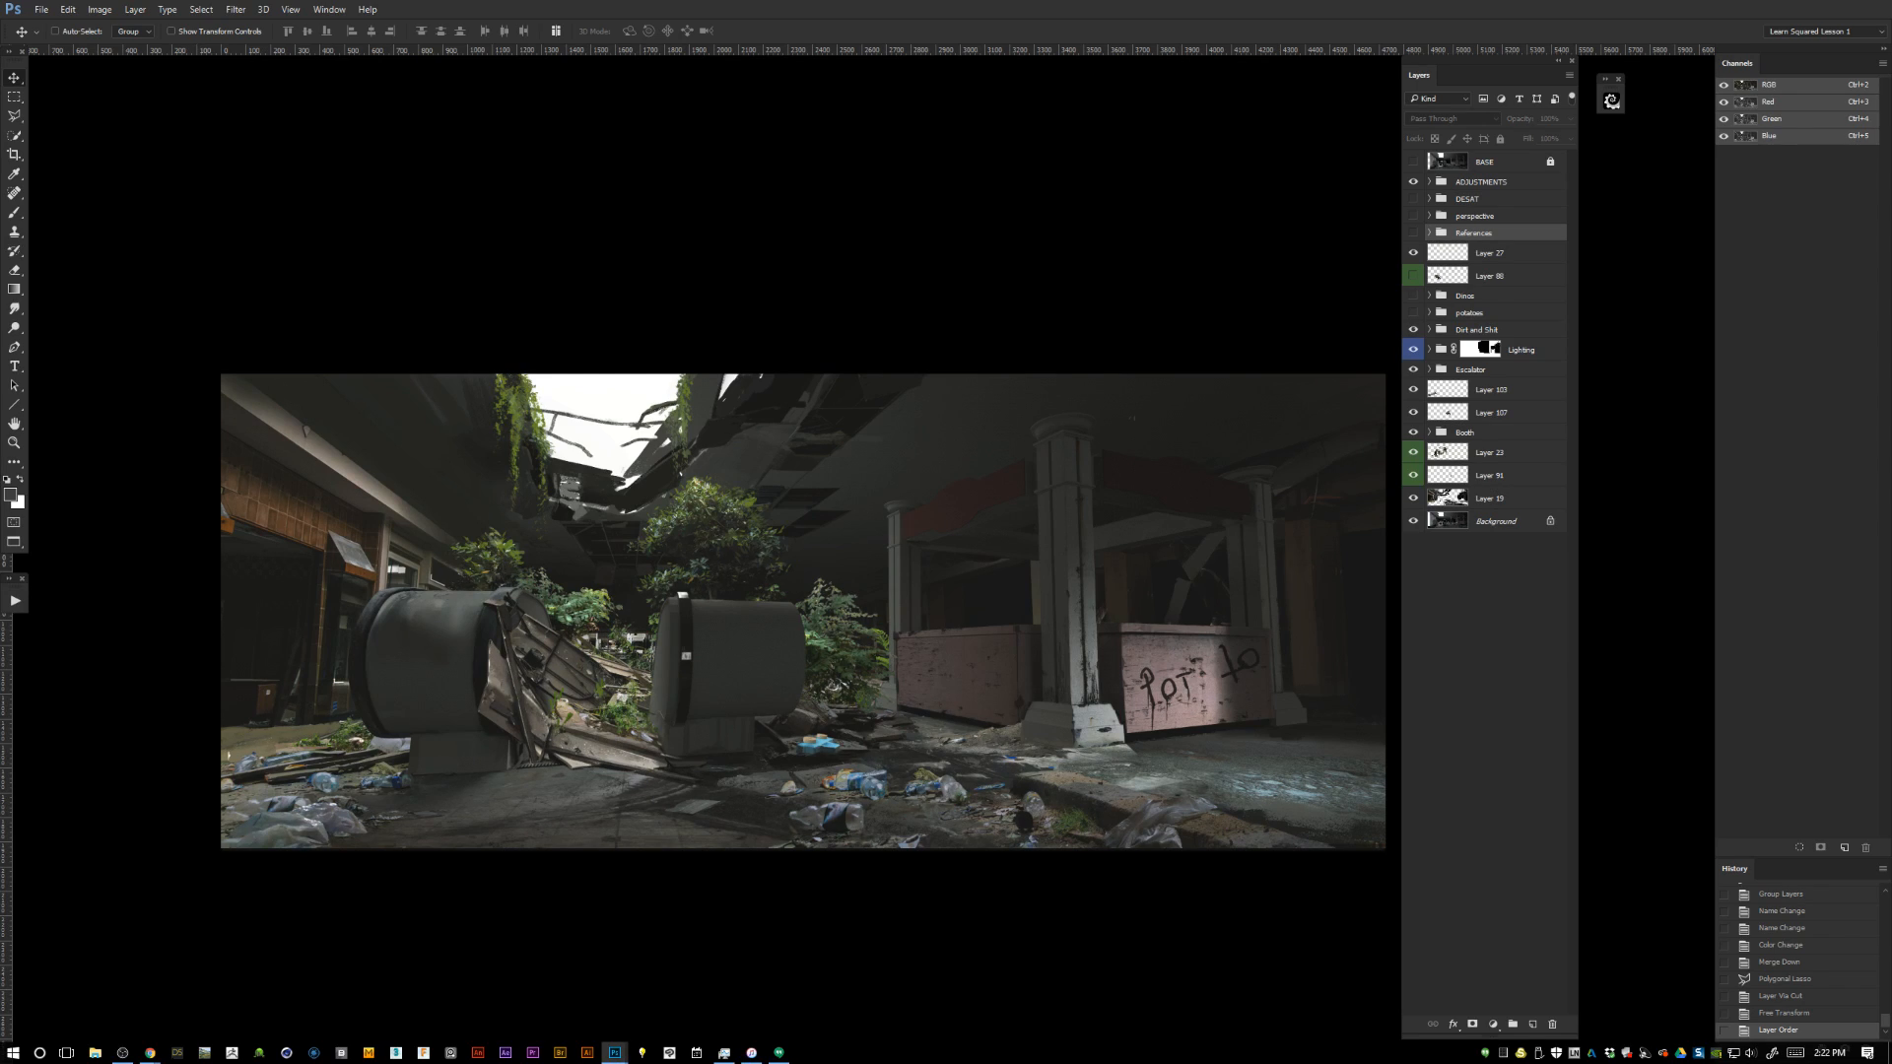
key("alt+Tab")
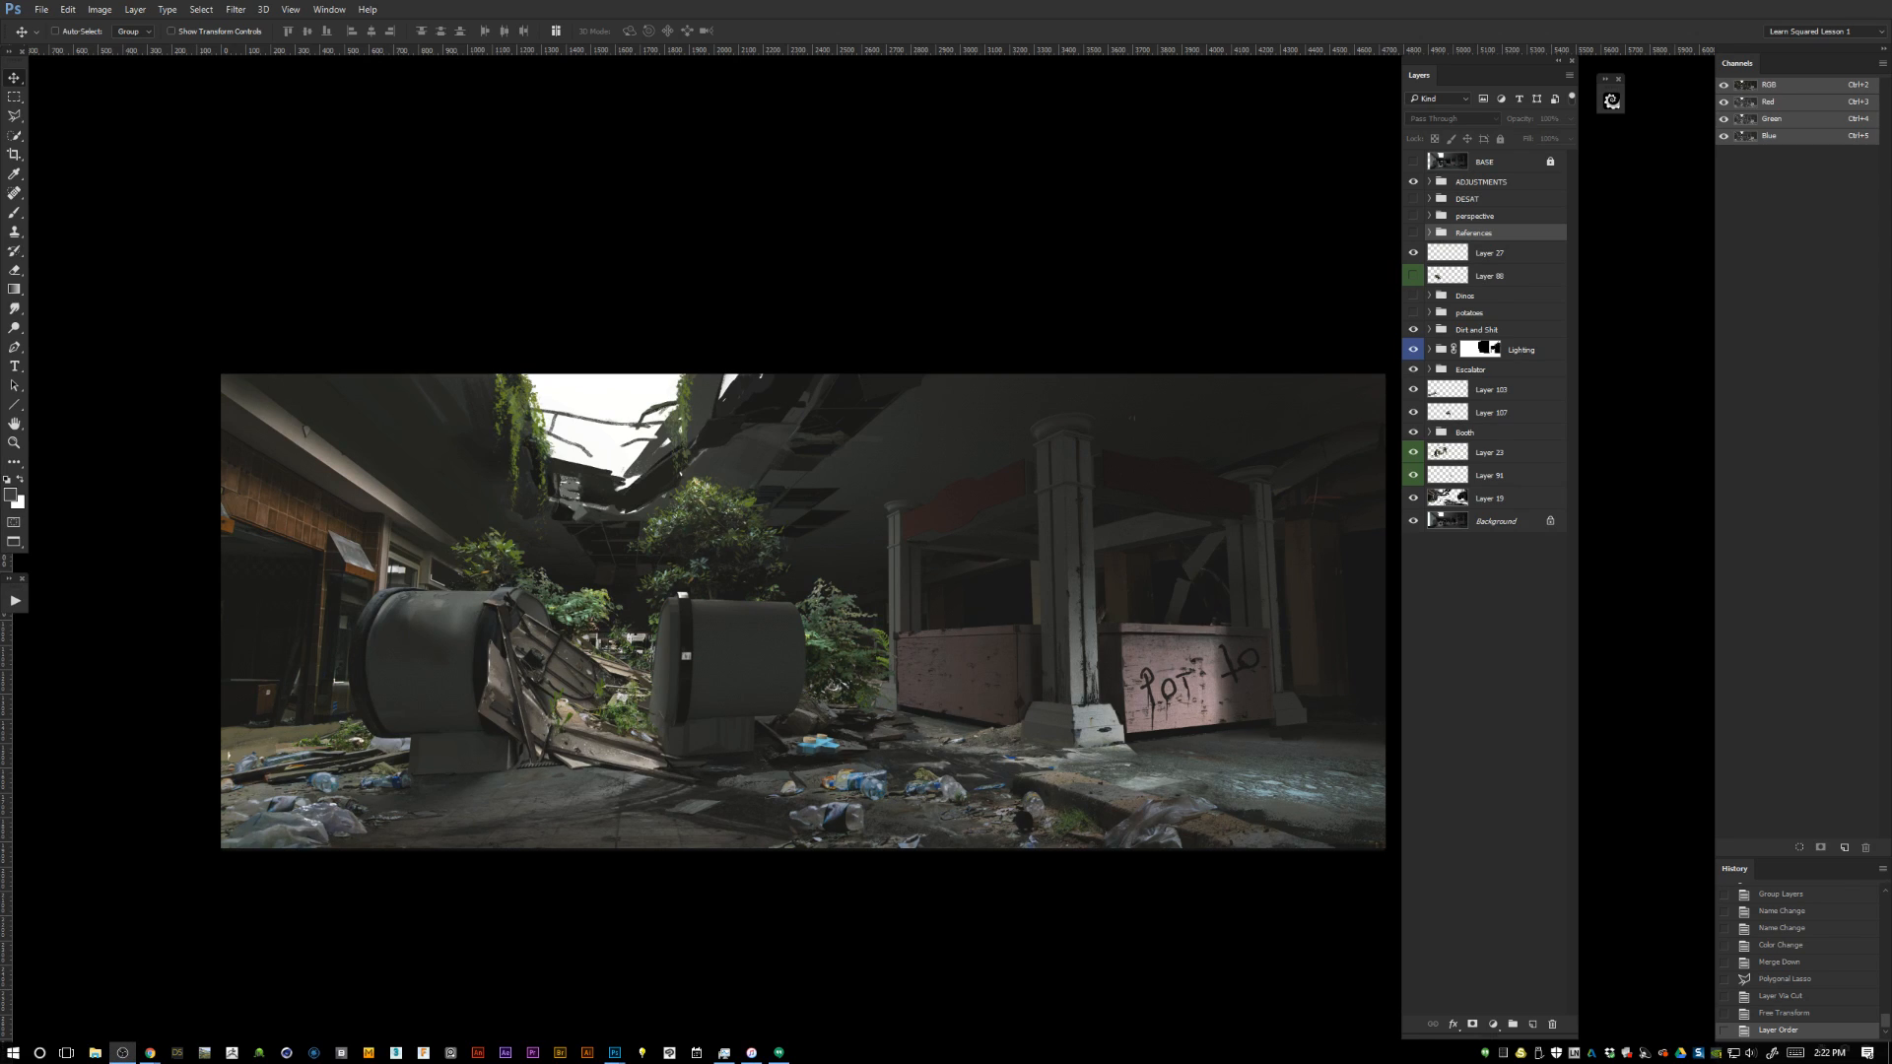